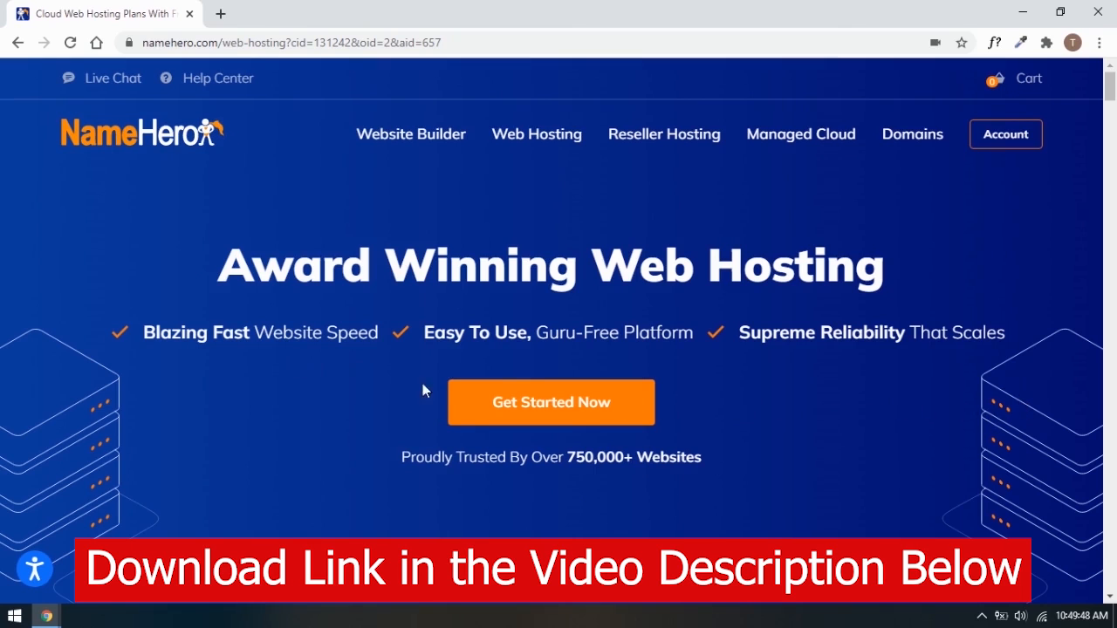
Open the web hosting plans and compare the four cloud plans' features and prices
left_click(548, 407)
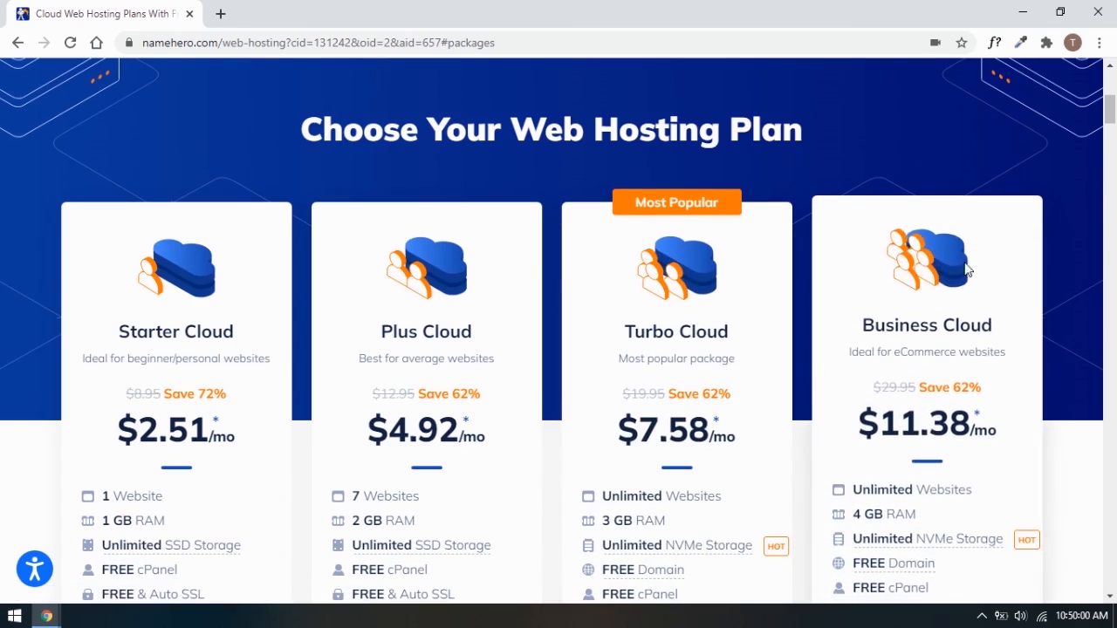
scroll(997, 254, "down", 1)
scroll(998, 254, "up", 1)
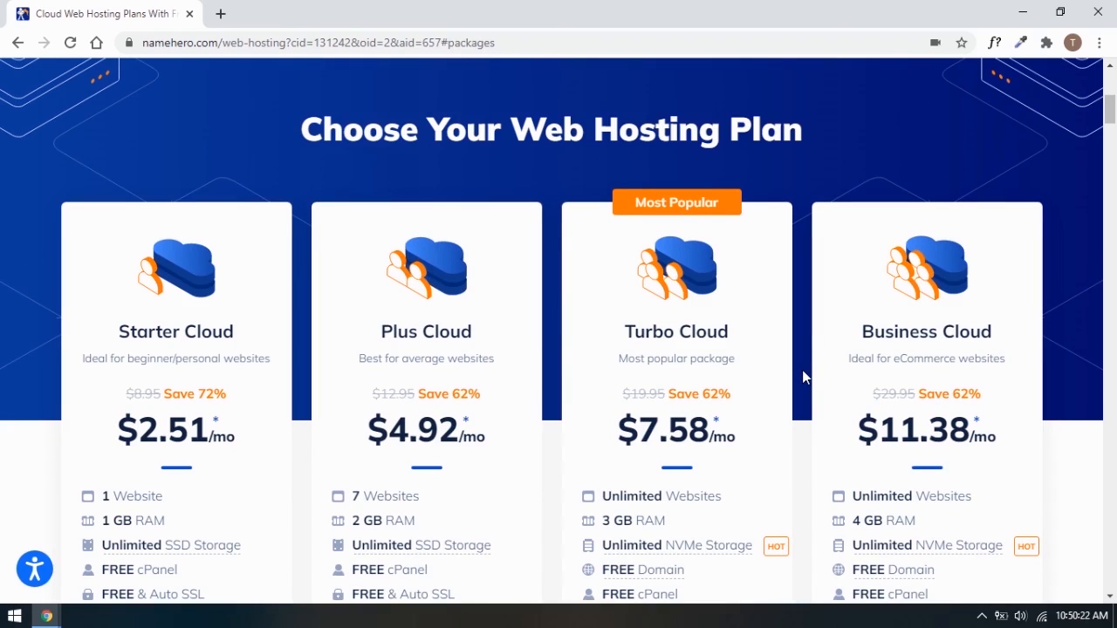
scroll(768, 377, "down", 1)
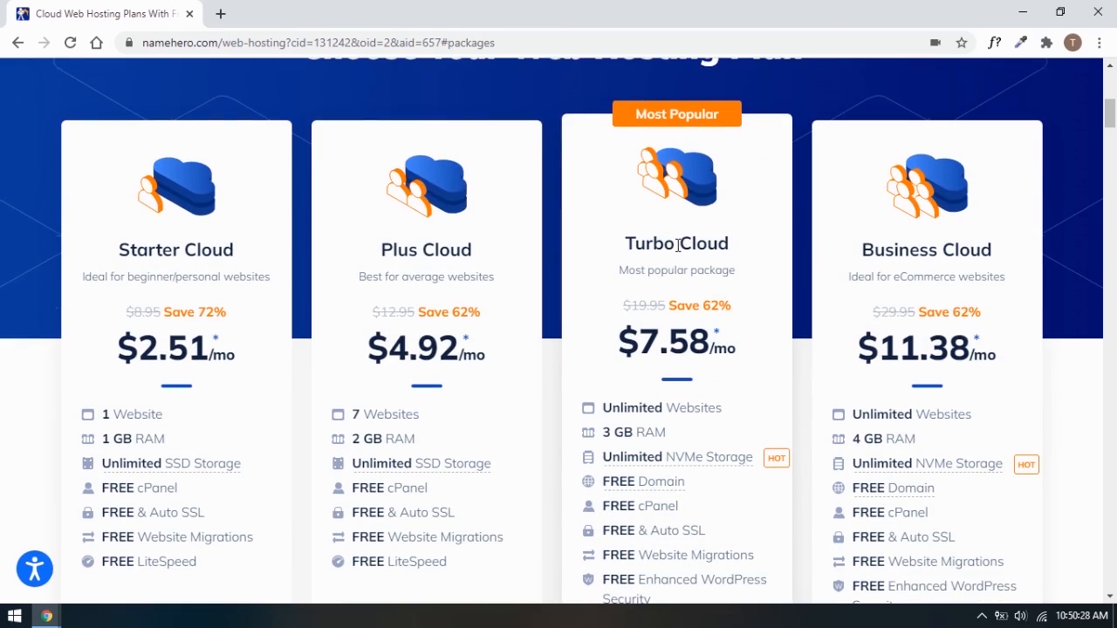
scroll(757, 351, "down", 1)
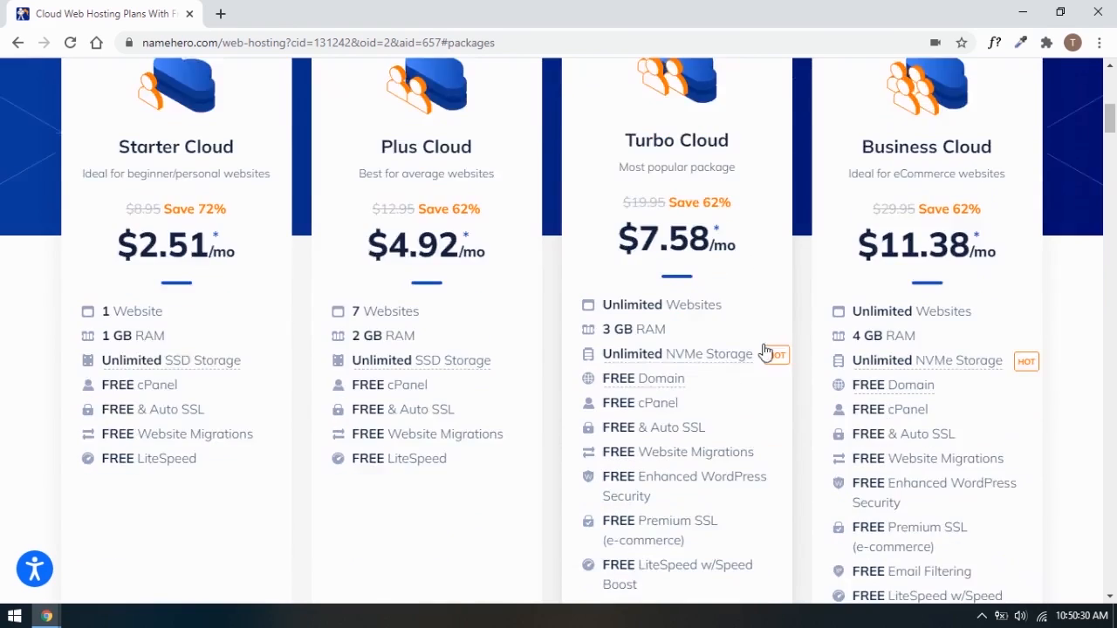
scroll(758, 350, "up", 1)
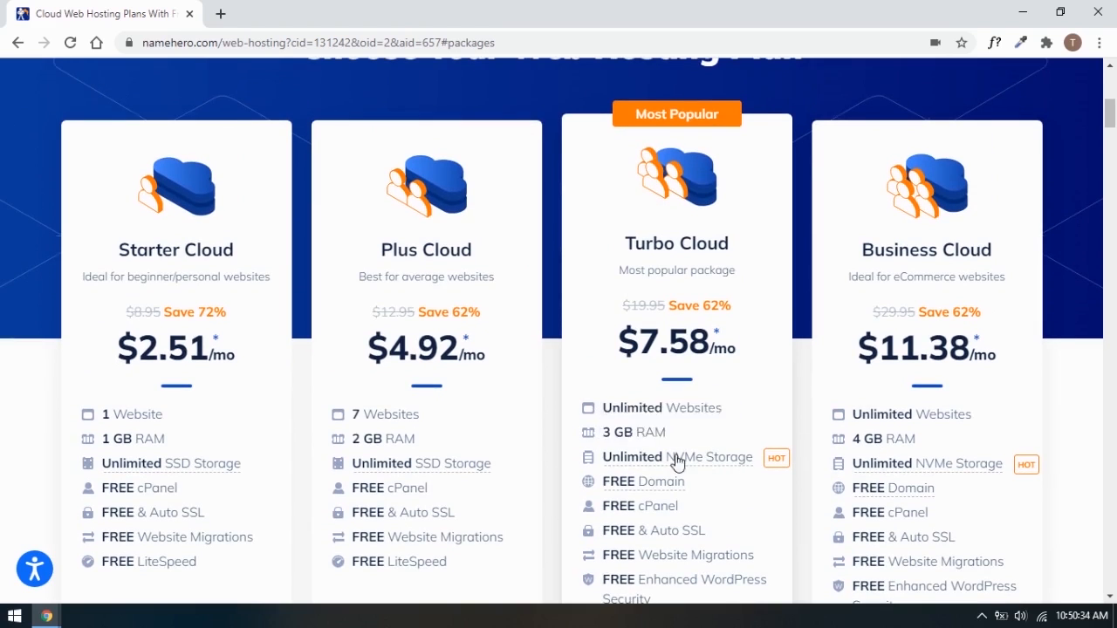
mouse_move(668, 459)
scroll(766, 391, "down", 1)
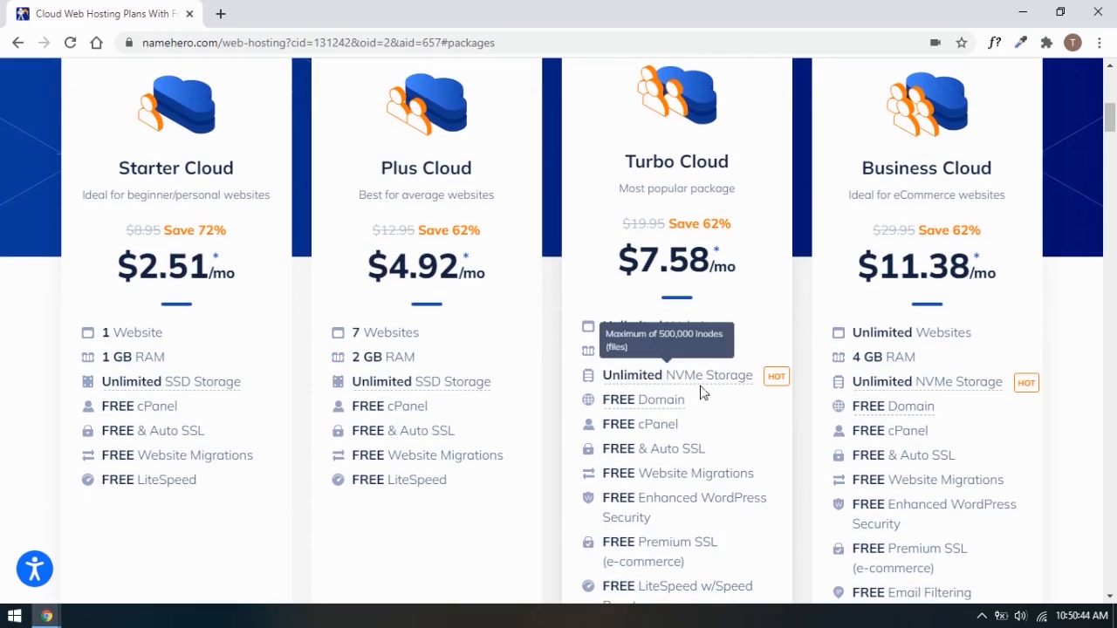
scroll(563, 341, "down", 1)
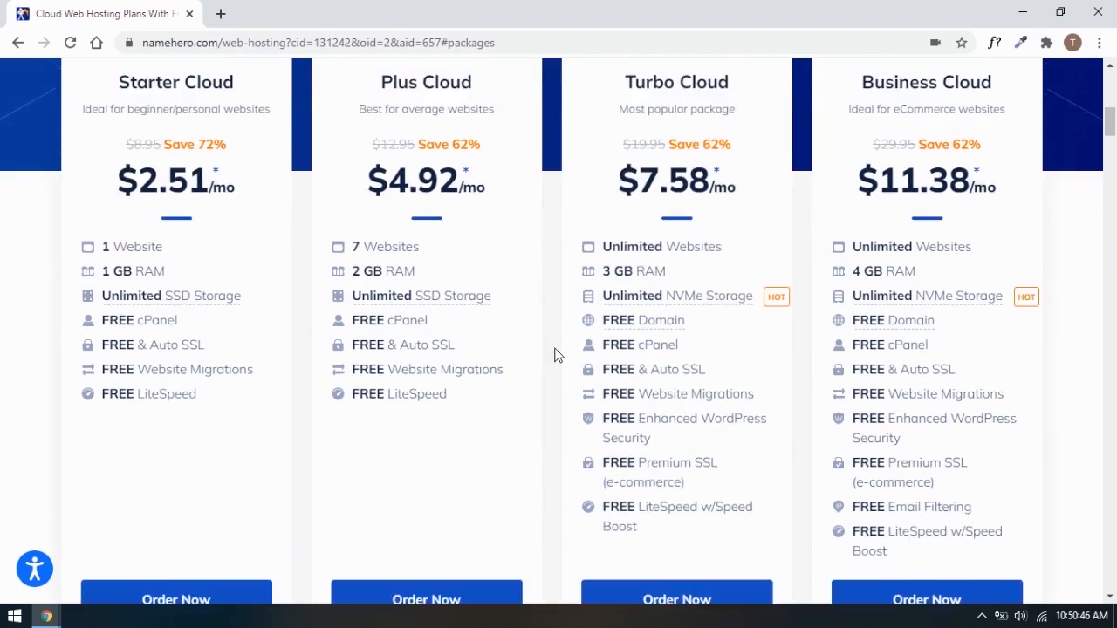
scroll(553, 418, "up", 1)
scroll(554, 417, "up", 1)
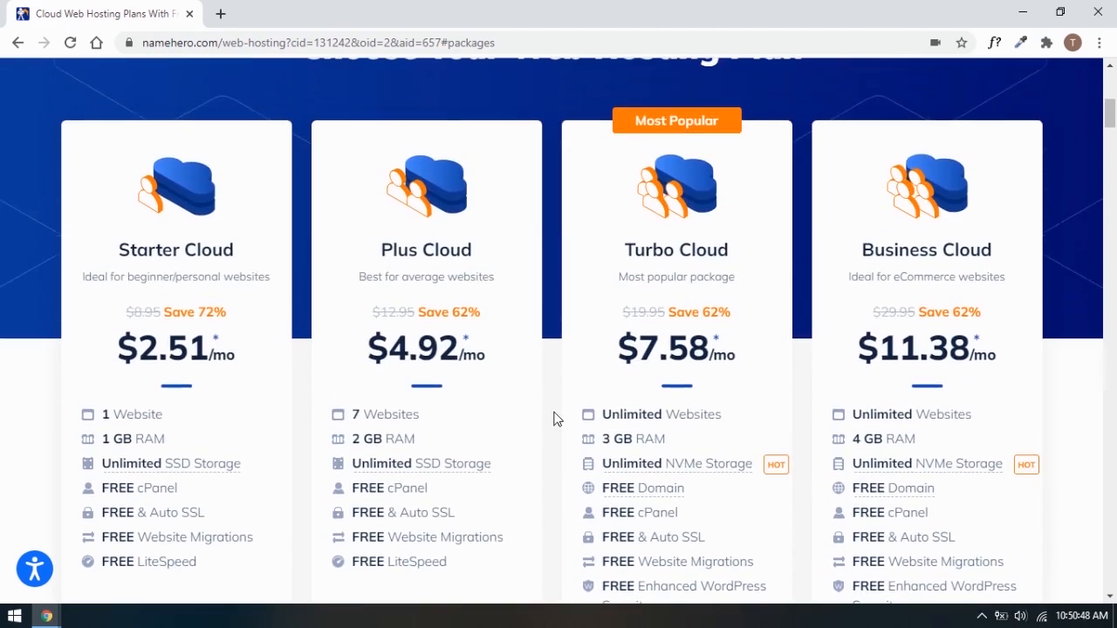
scroll(556, 427, "down", 3)
scroll(553, 436, "up", 3)
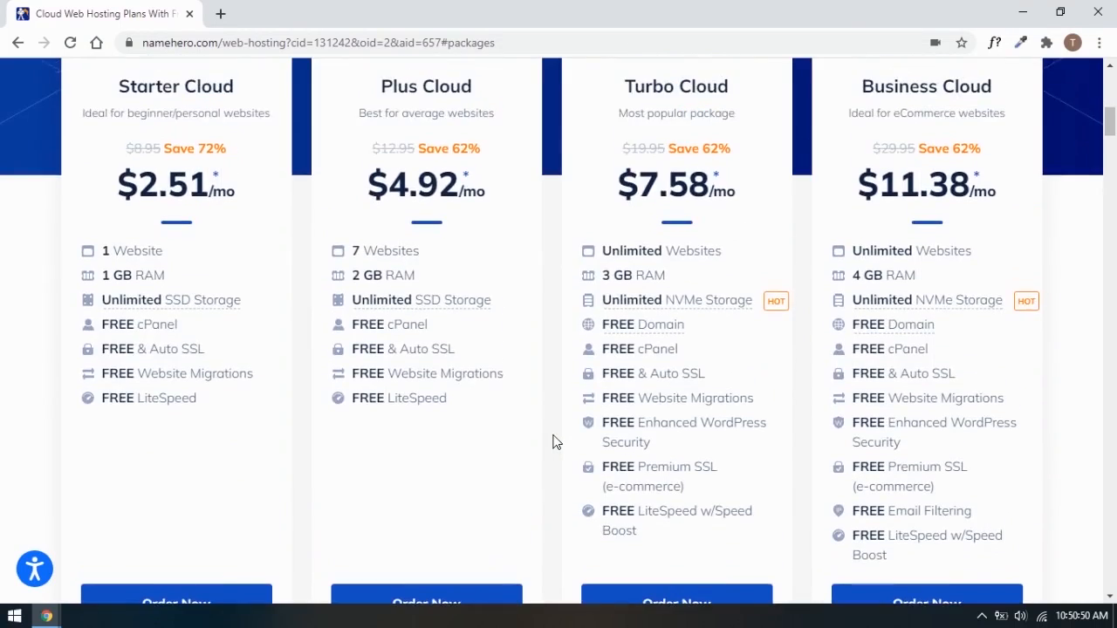
scroll(551, 441, "down", 2)
scroll(550, 441, "up", 1)
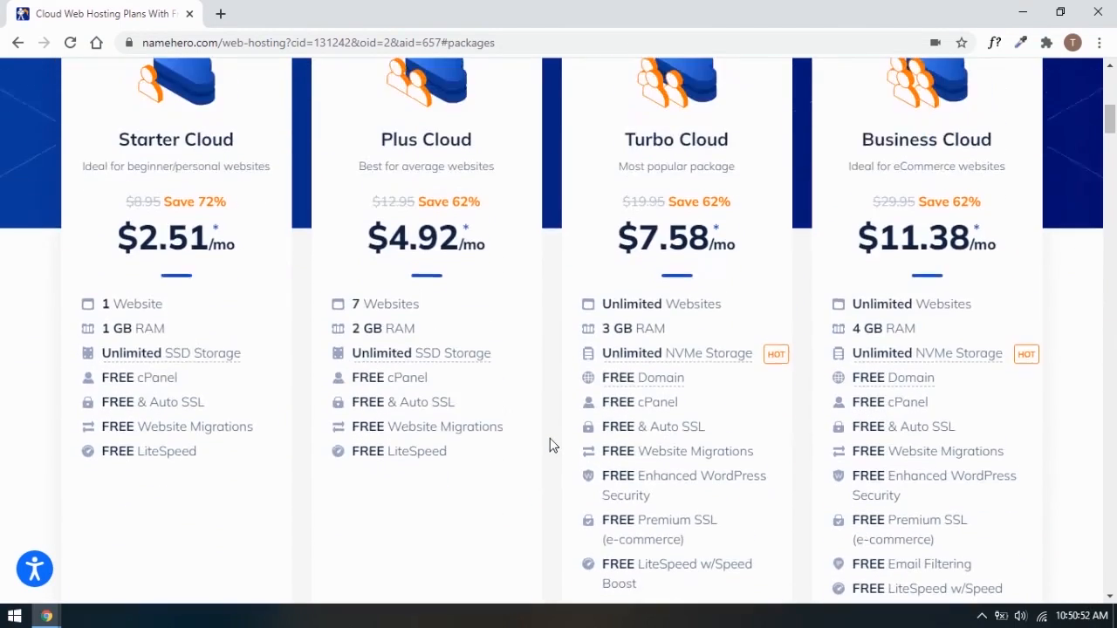
scroll(554, 419, "up", 2)
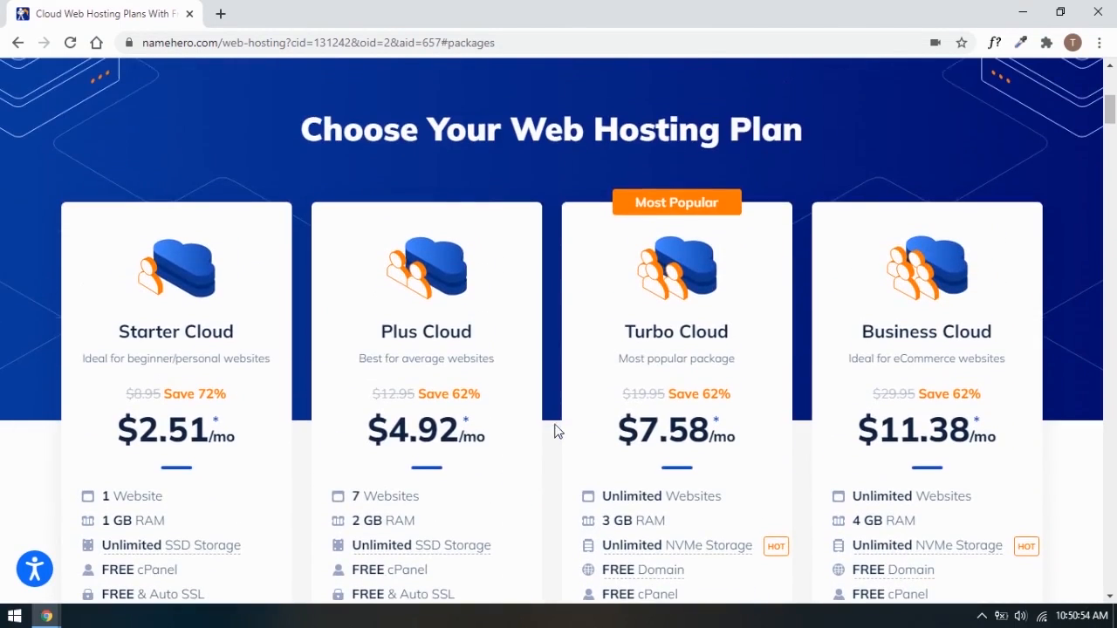
scroll(553, 428, "down", 1)
scroll(554, 439, "down", 3)
scroll(553, 439, "up", 2)
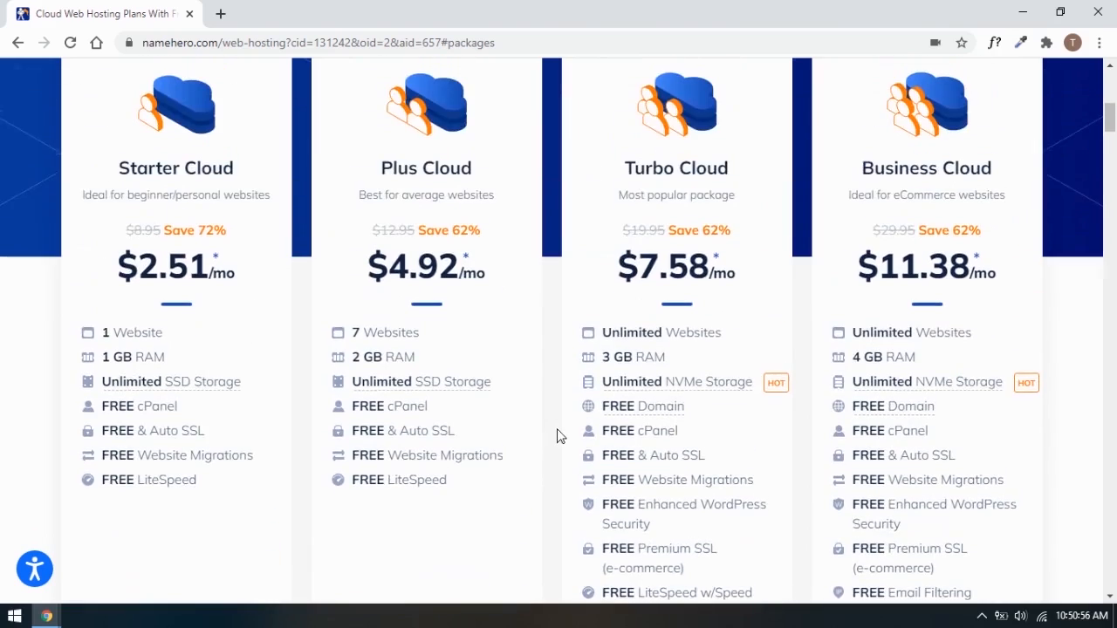
scroll(541, 447, "down", 1)
scroll(538, 451, "down", 1)
scroll(543, 371, "up", 5)
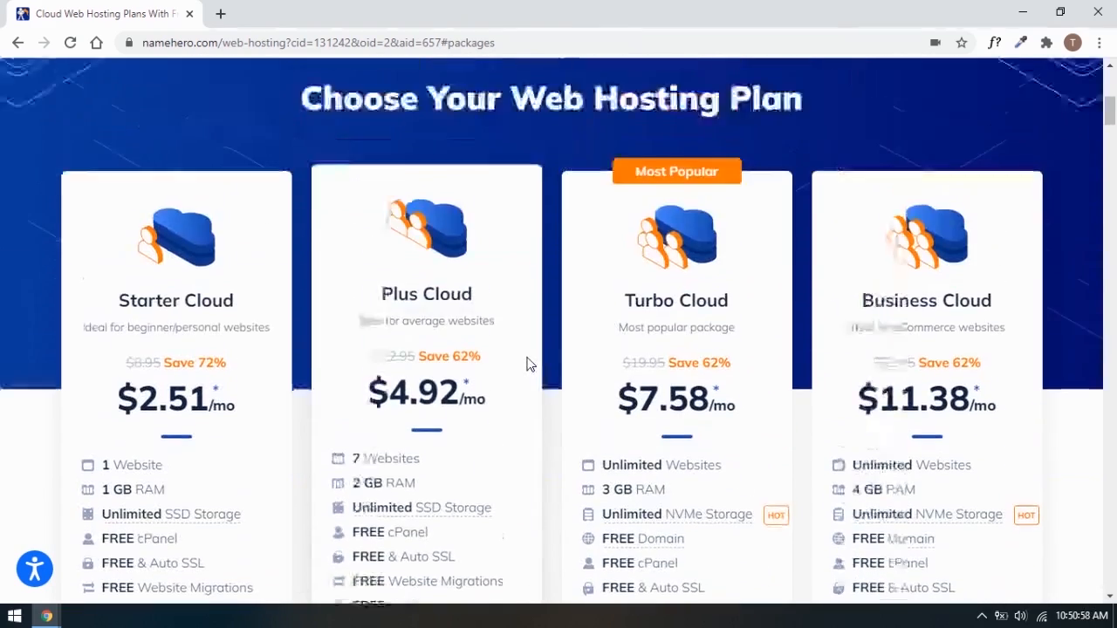
scroll(519, 389, "down", 2)
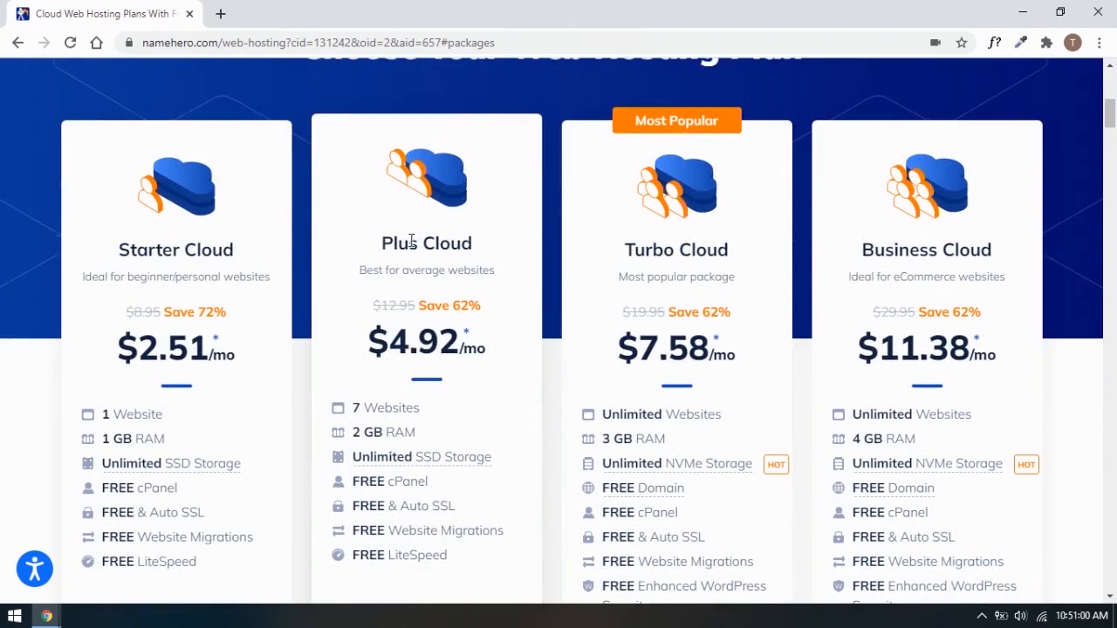
scroll(463, 270, "down", 4)
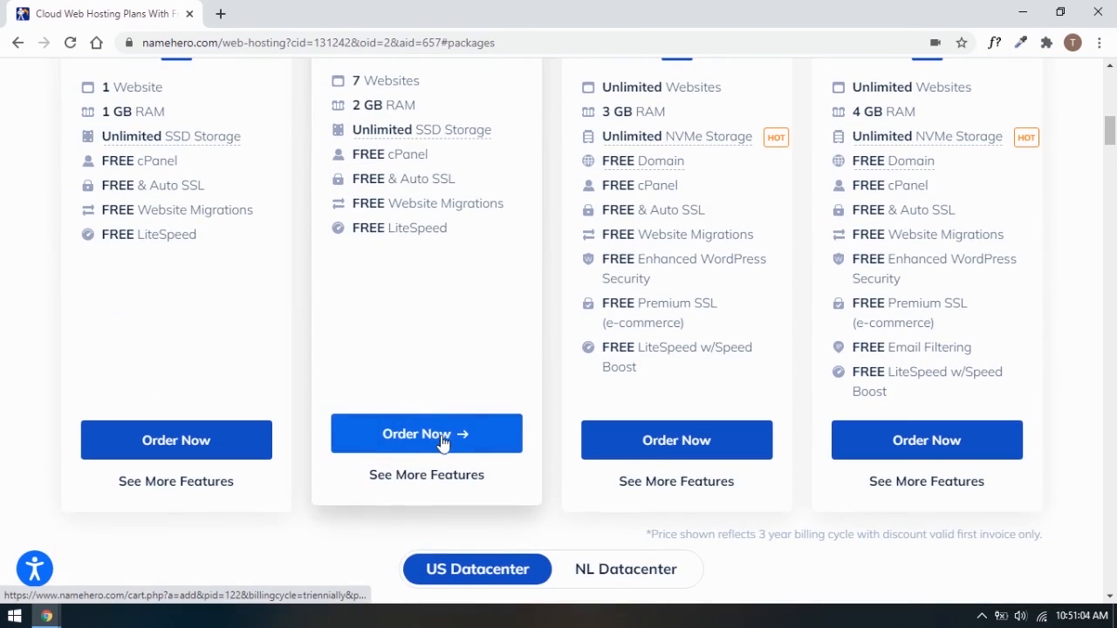
Order the Plus Cloud hosting plan
left_click(422, 438)
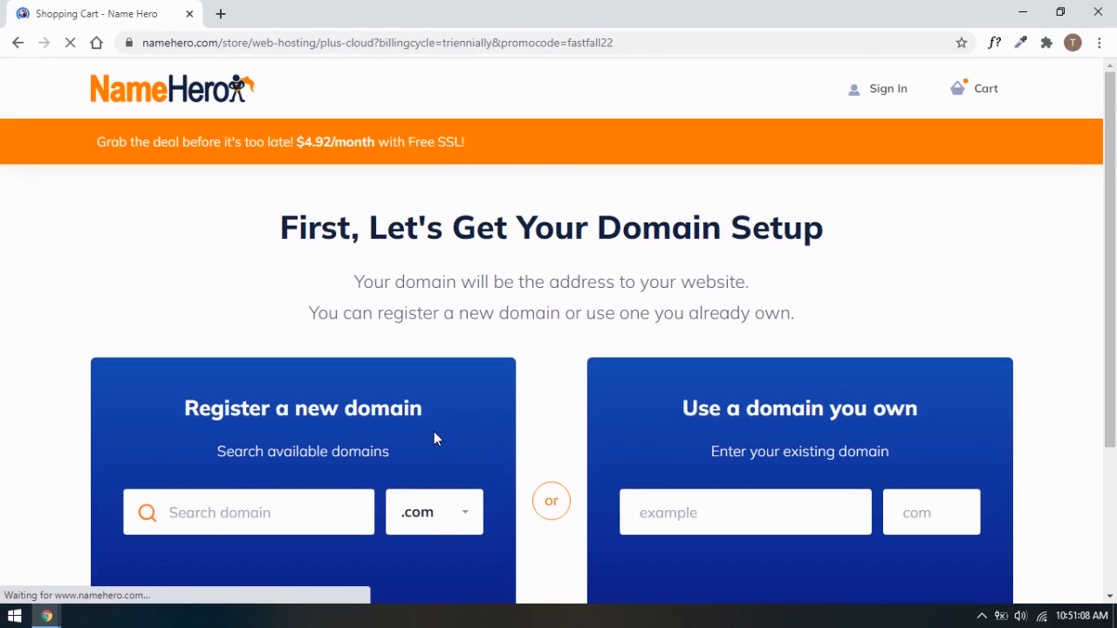
scroll(480, 284, "down", 3)
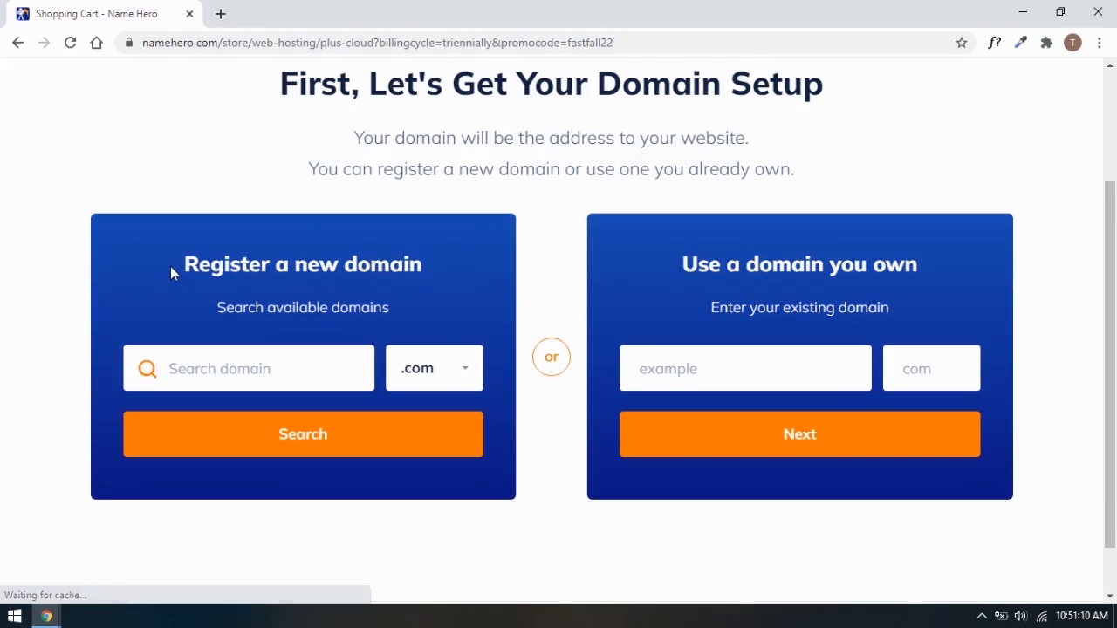
scroll(172, 271, "up", 1)
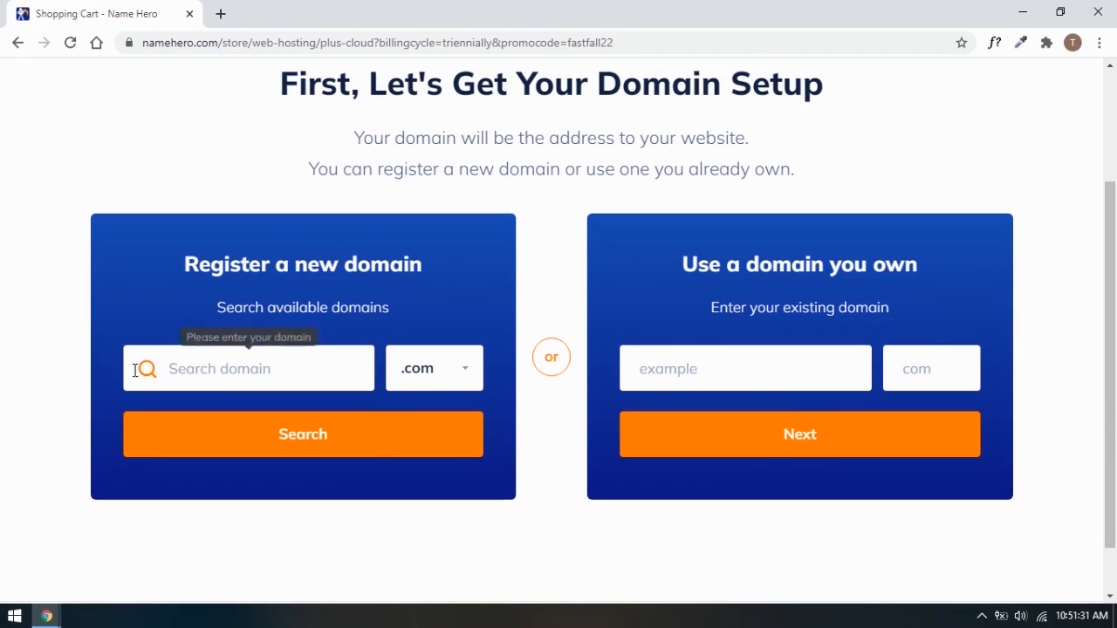
Search for the new domain onlinetutorials1 with .com and continue with it
left_click(205, 369)
left_click(141, 334)
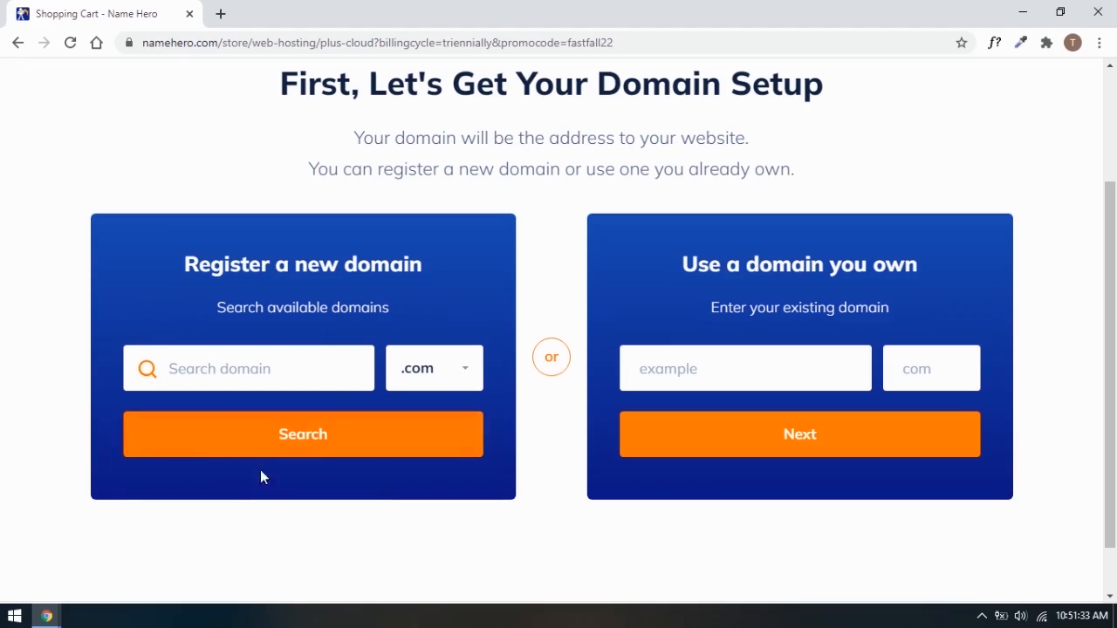
left_click(242, 370)
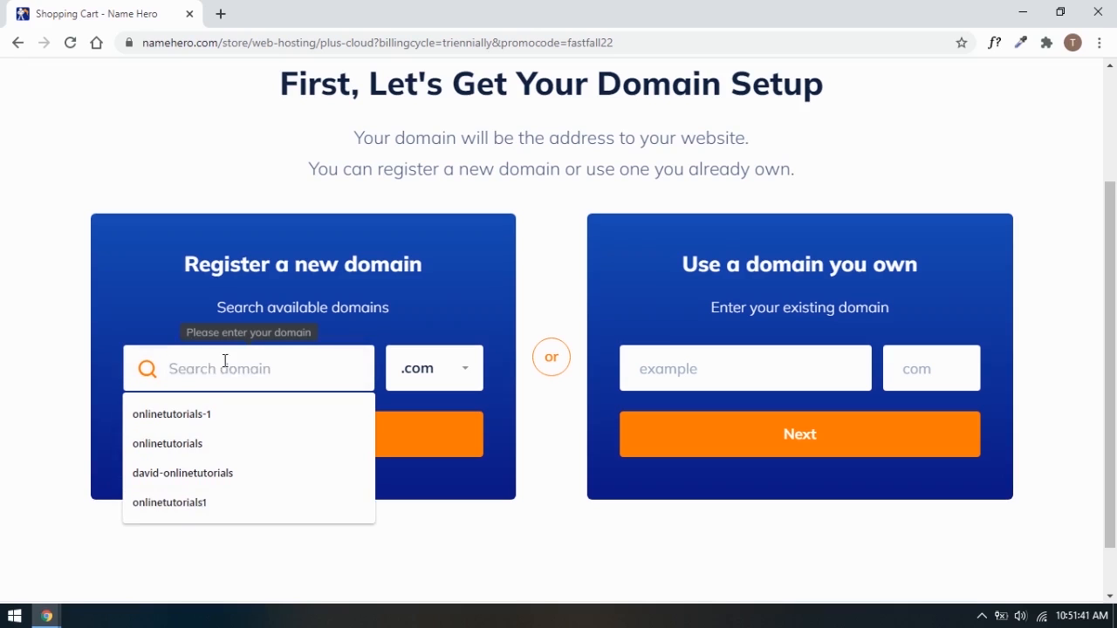
left_click(179, 506)
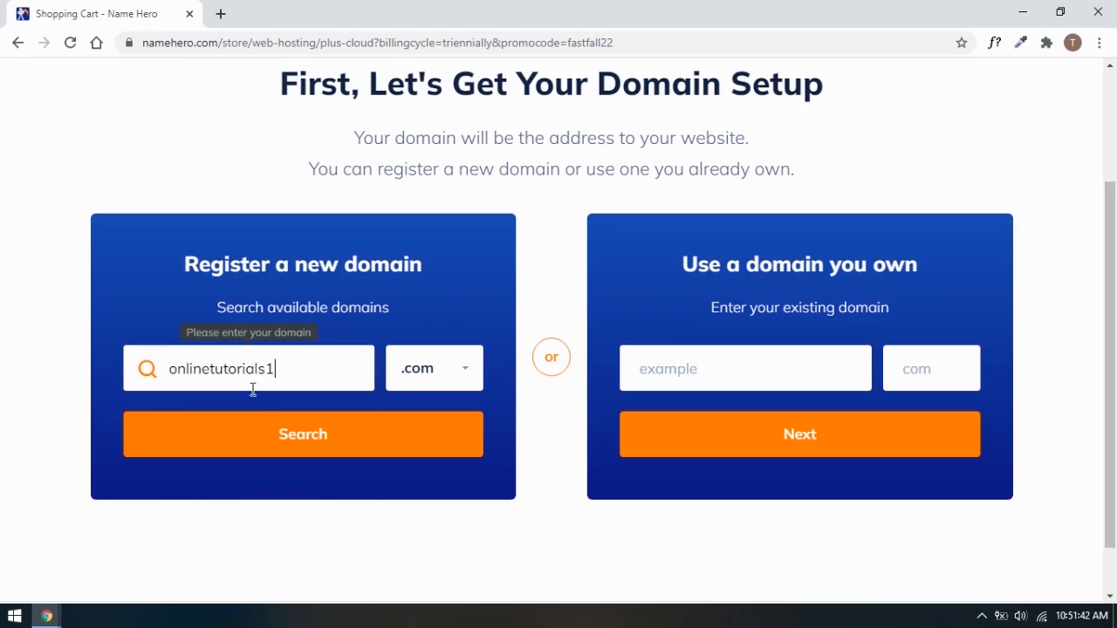
left_click_drag(168, 373, 210, 375)
left_click(302, 372)
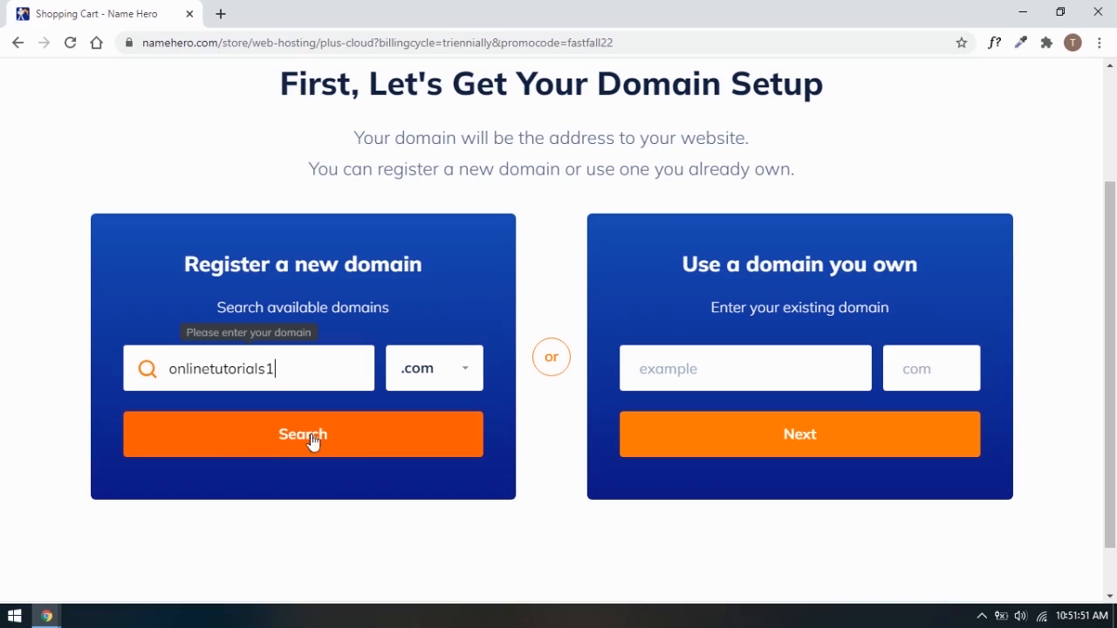
left_click(343, 446)
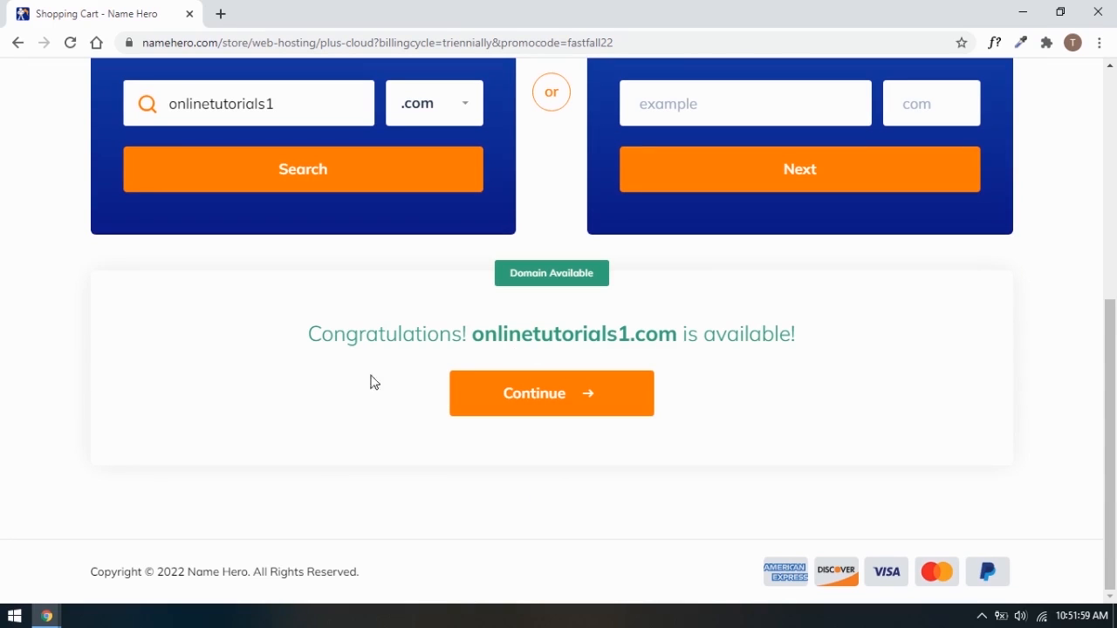
left_click(512, 404)
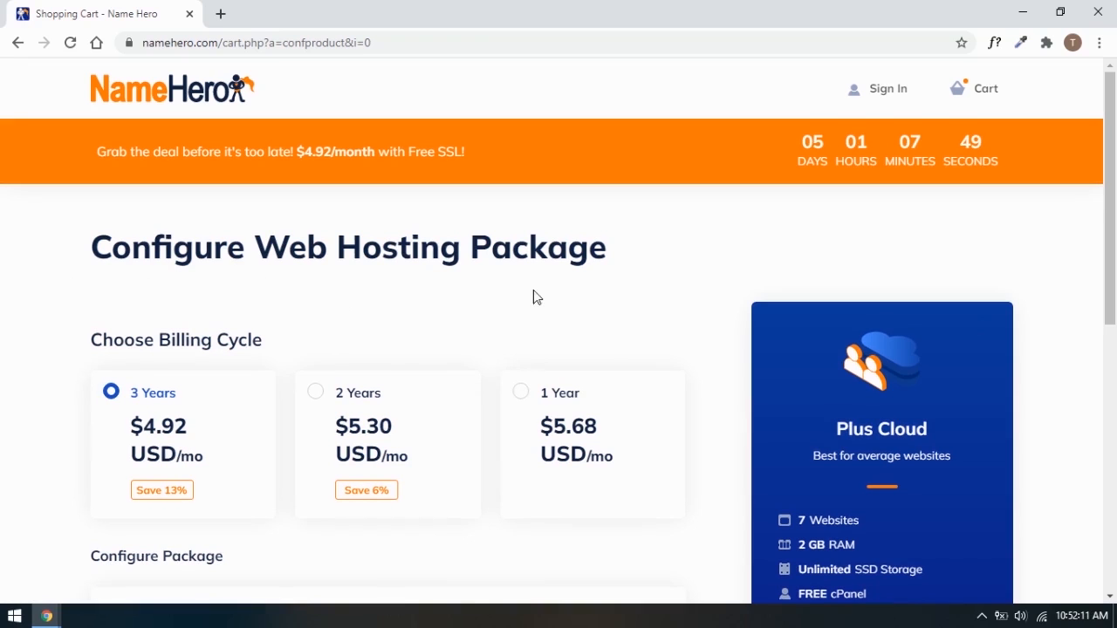
Choose the 1 Year billing cycle for the hosting package and continue
scroll(415, 321, "down", 2)
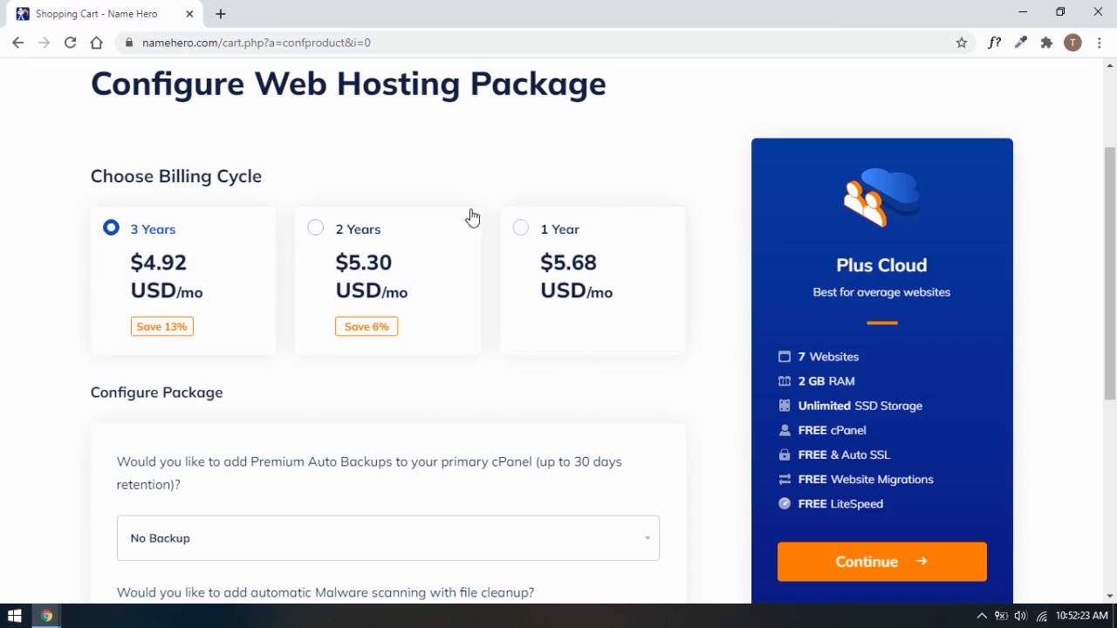
left_click(523, 236)
scroll(504, 328, "down", 1)
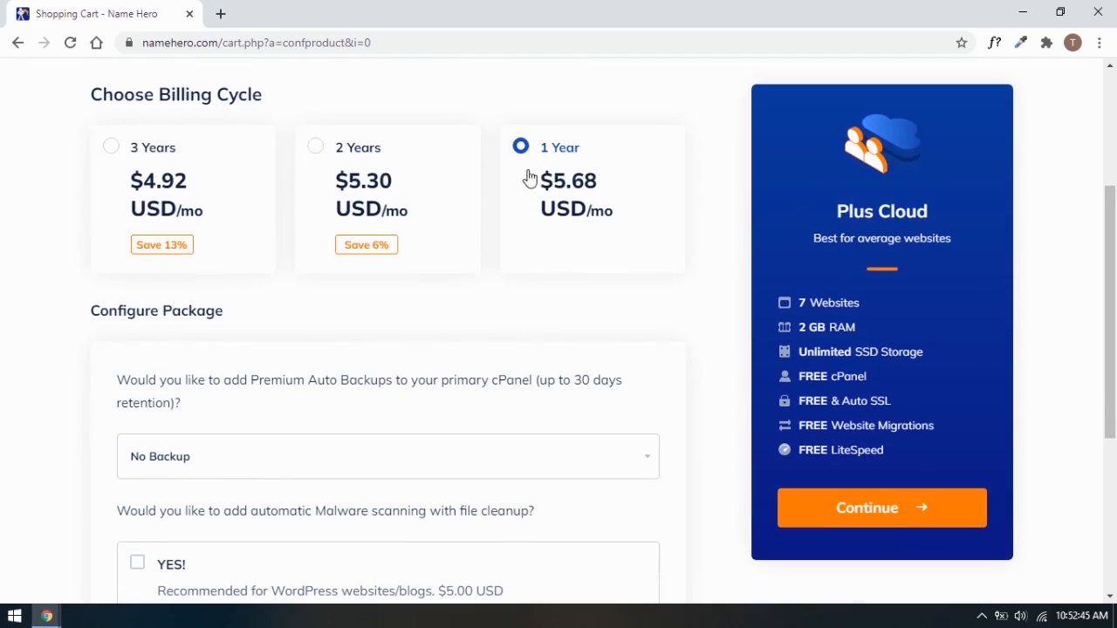
scroll(367, 237, "down", 1)
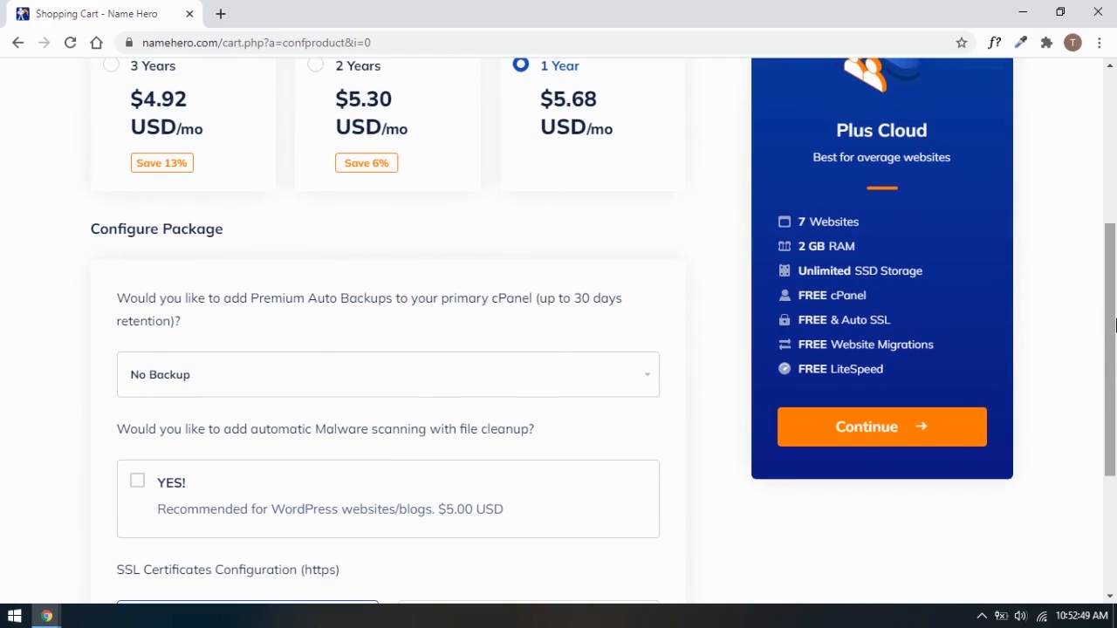
left_click_drag(1112, 326, 1114, 394)
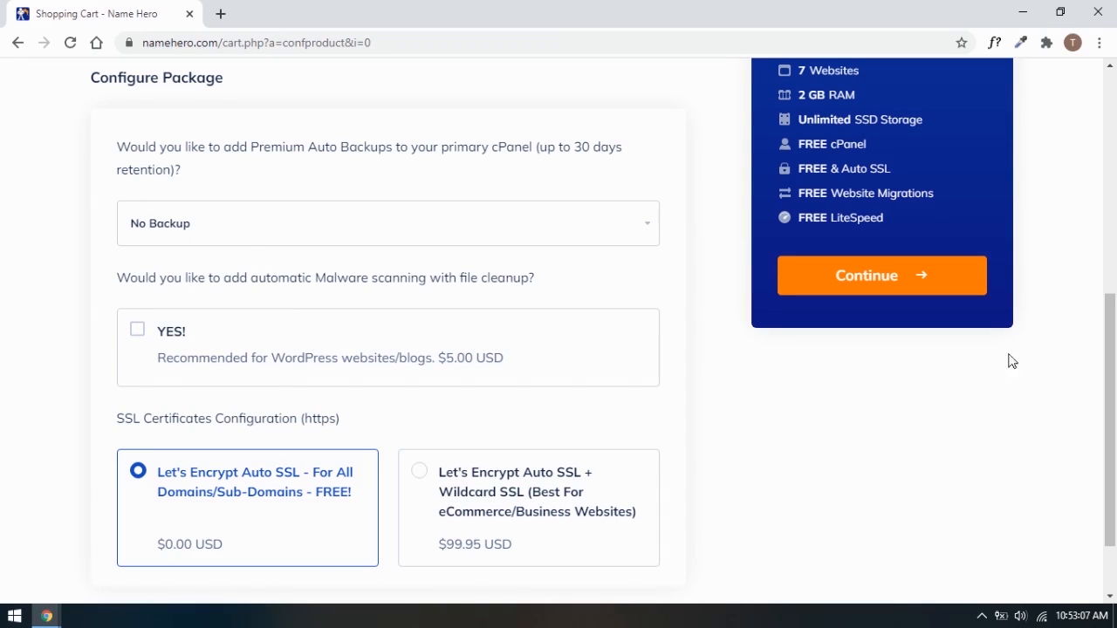
left_click_drag(1112, 344, 1112, 380)
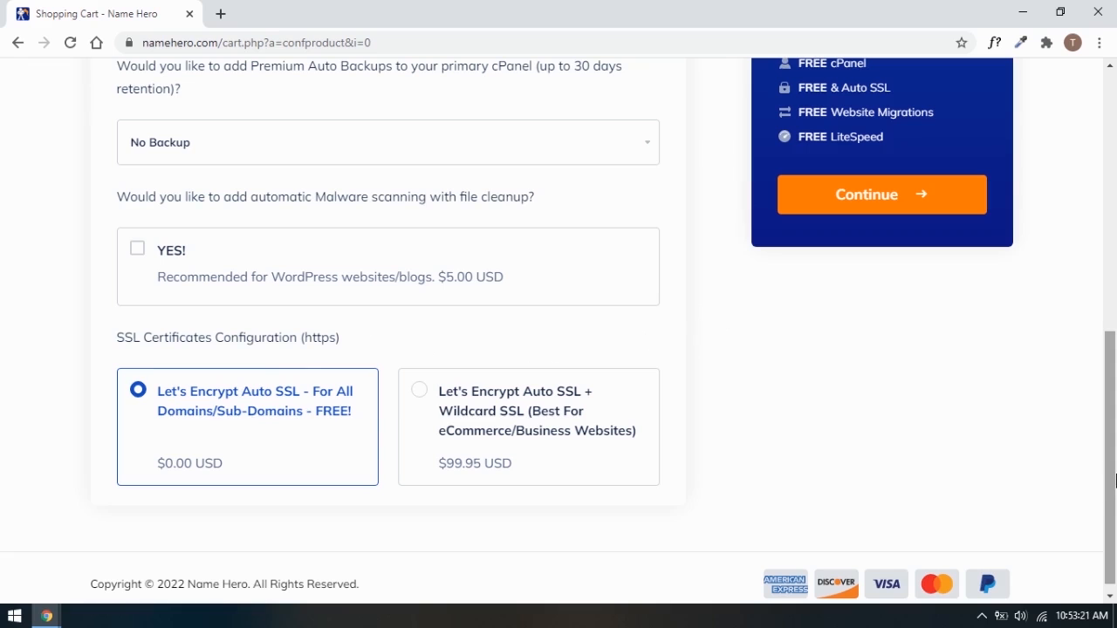
left_click_drag(1116, 479, 1115, 347)
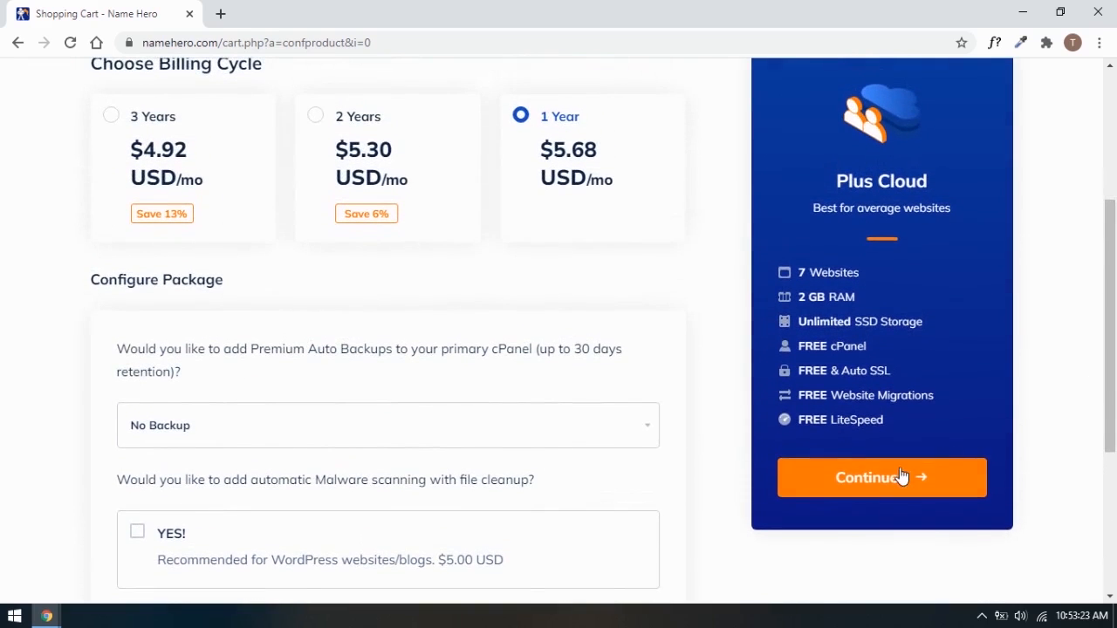
left_click(847, 489)
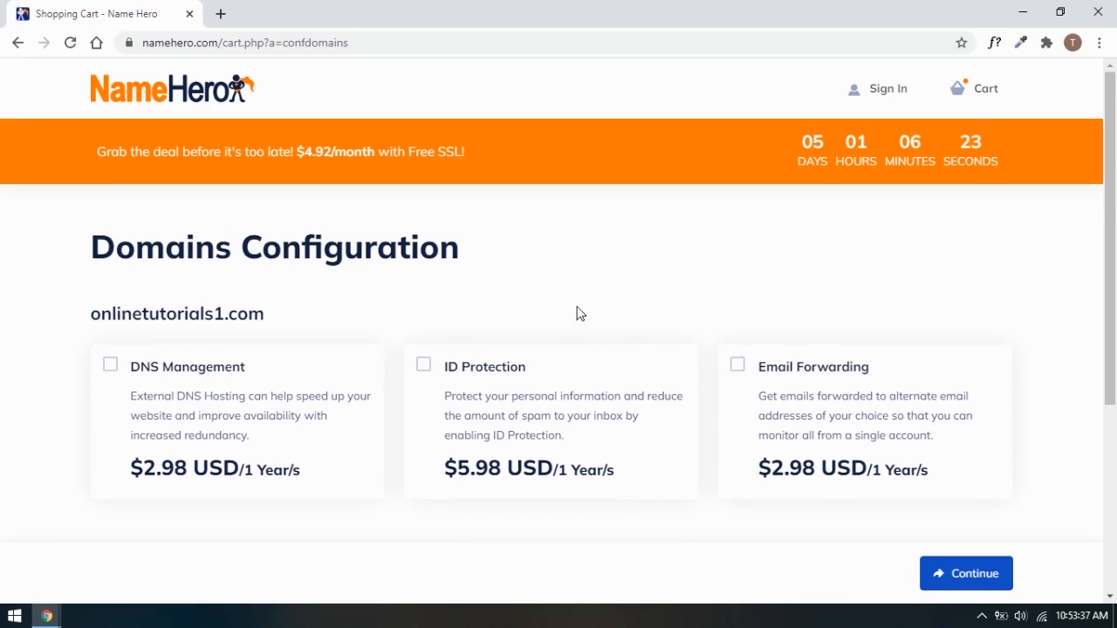
Add ID Protection to the domain and continue to checkout
scroll(506, 280, "down", 1)
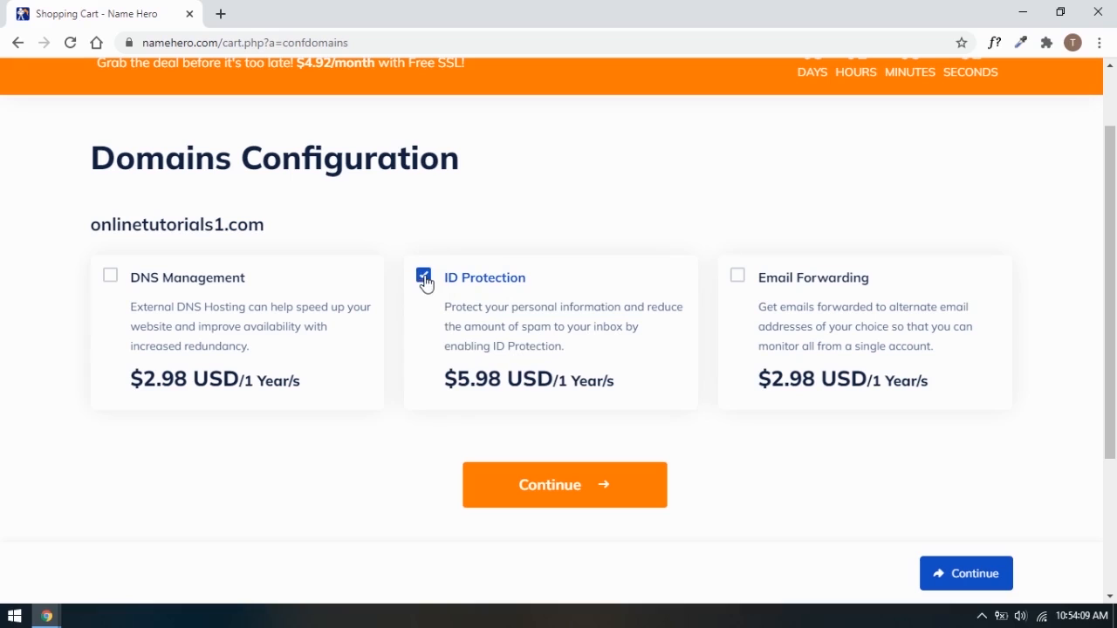
scroll(429, 362, "down", 1)
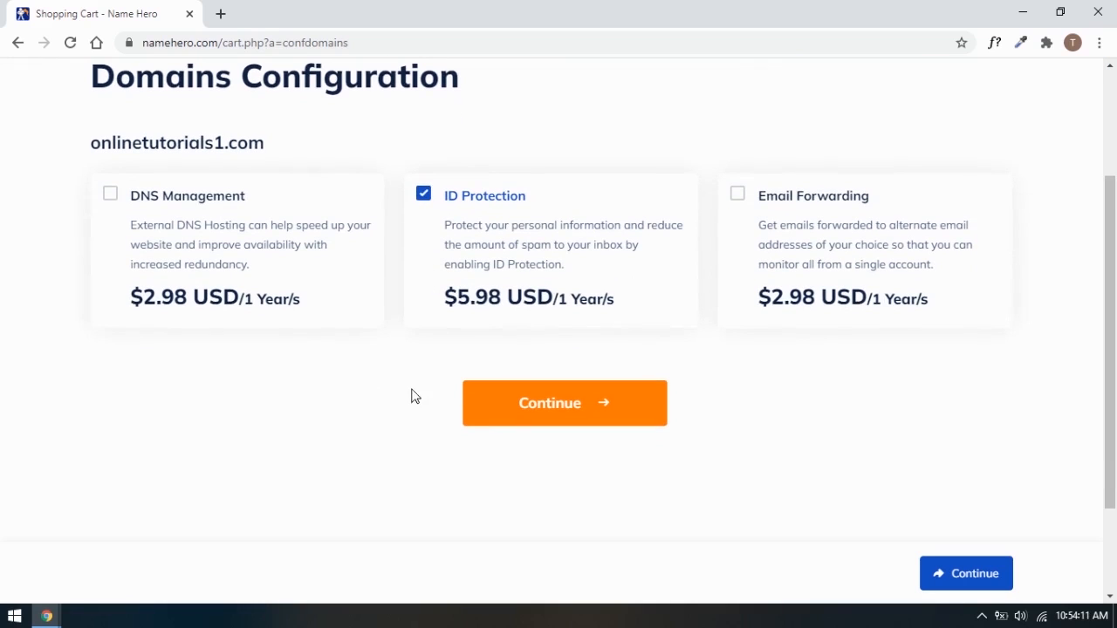
left_click(566, 421)
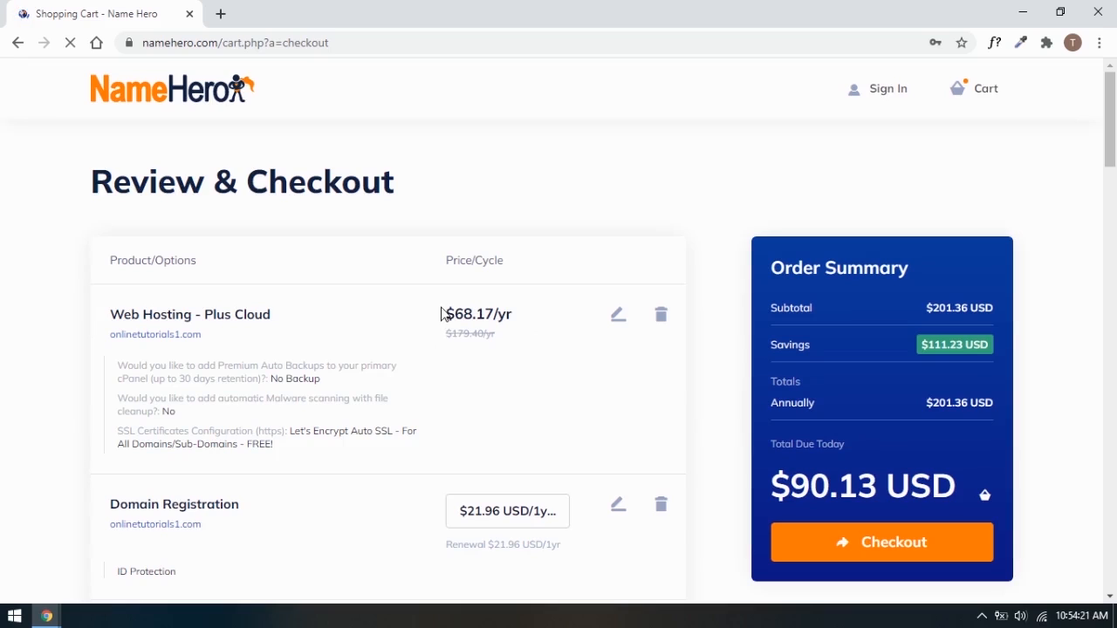
Review the products and order summary on the checkout page
scroll(441, 314, "down", 1)
scroll(442, 315, "down", 2)
scroll(444, 334, "up", 2)
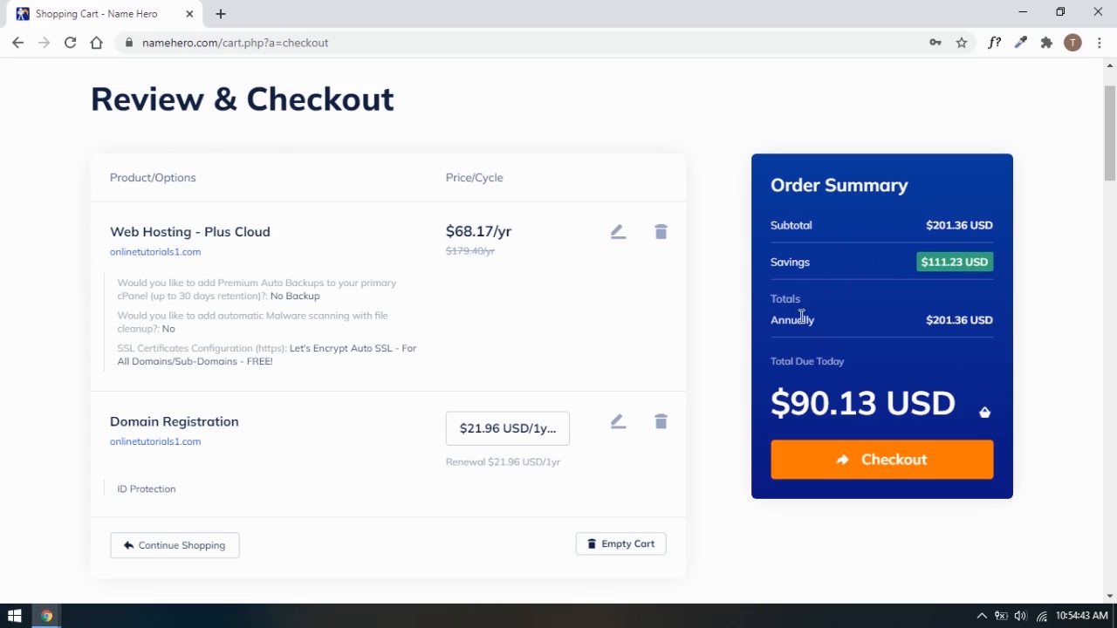
Scroll through the checkout page to review the order, promotion and billing details sections
scroll(752, 335, "down", 1)
scroll(789, 349, "up", 1)
scroll(750, 395, "down", 1)
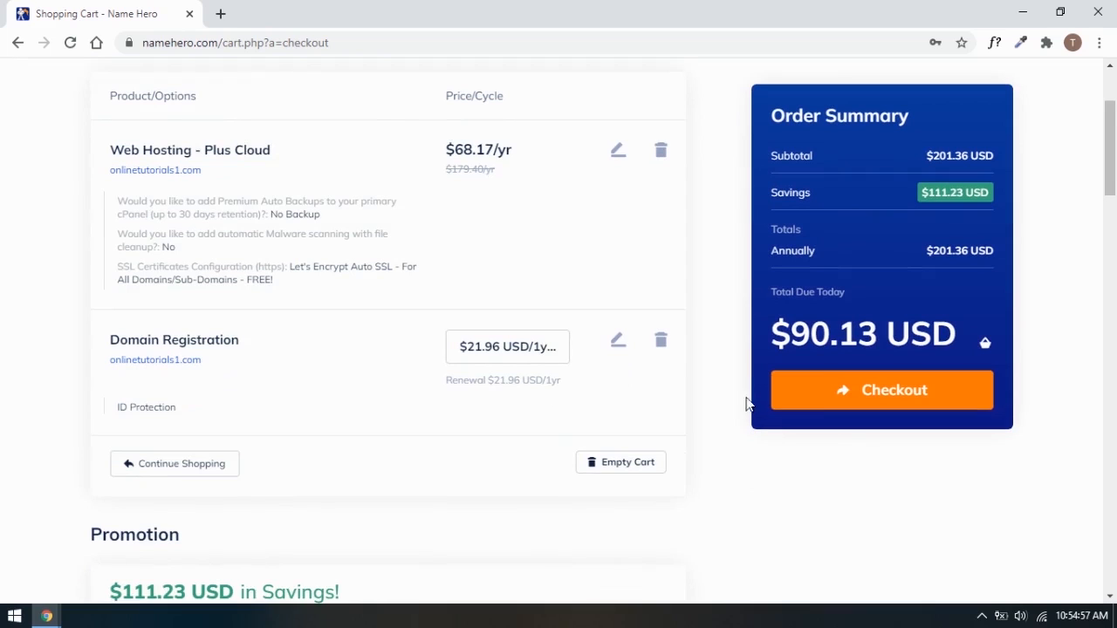
scroll(731, 352, "up", 1)
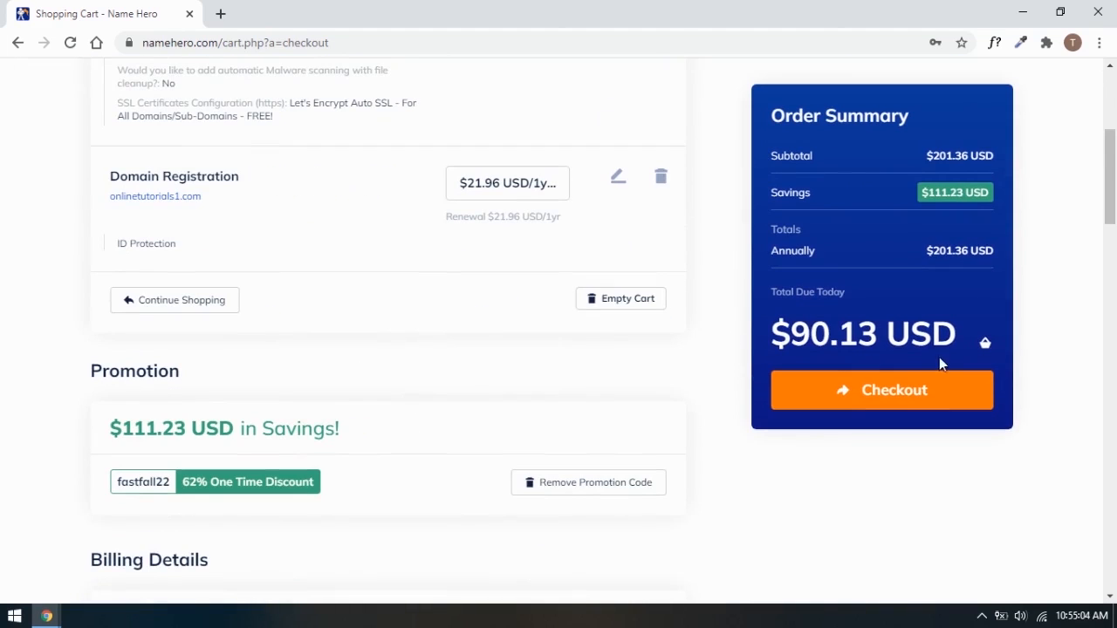
scroll(725, 380, "down", 2)
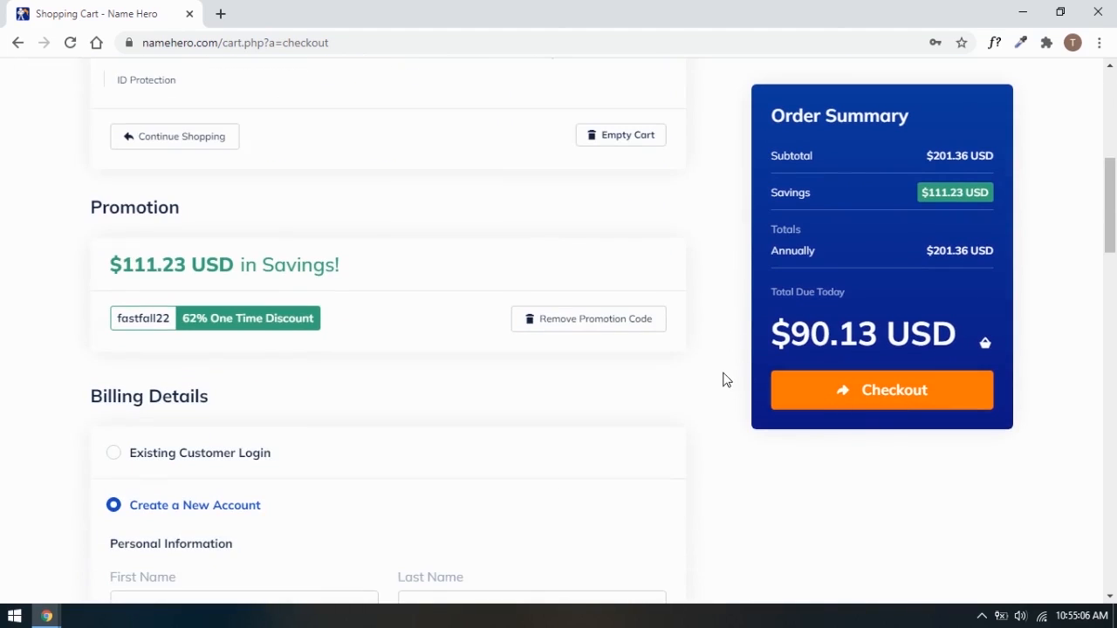
scroll(724, 379, "down", 1)
scroll(116, 369, "down", 2)
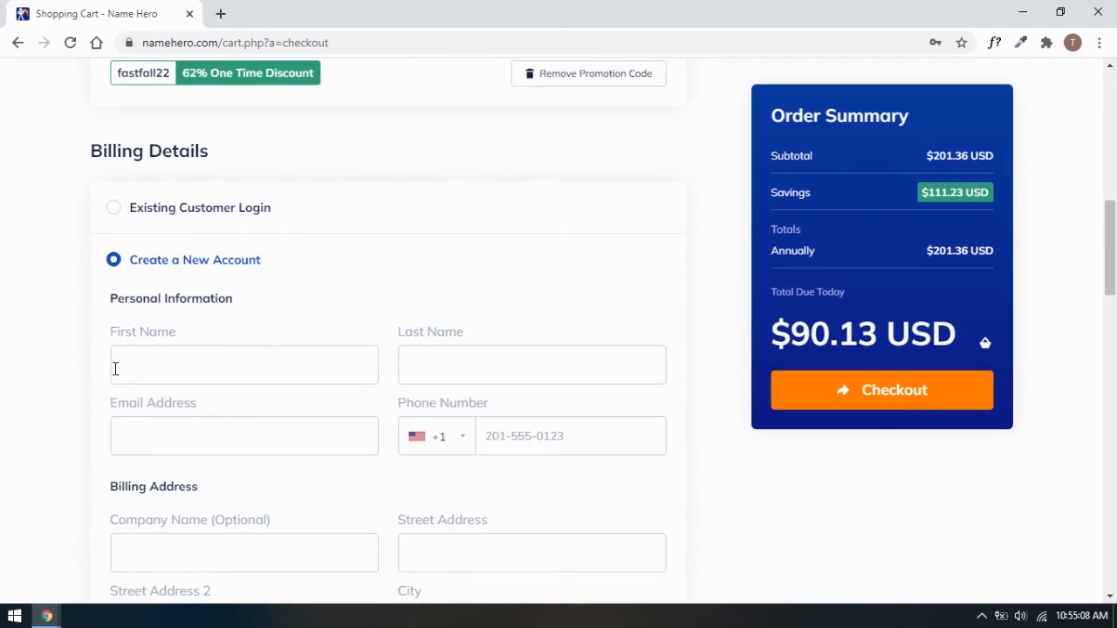
scroll(201, 343, "down", 2)
Examine the new-account billing form, account security, domain registrant, payment method and payment details sections
left_click(175, 204)
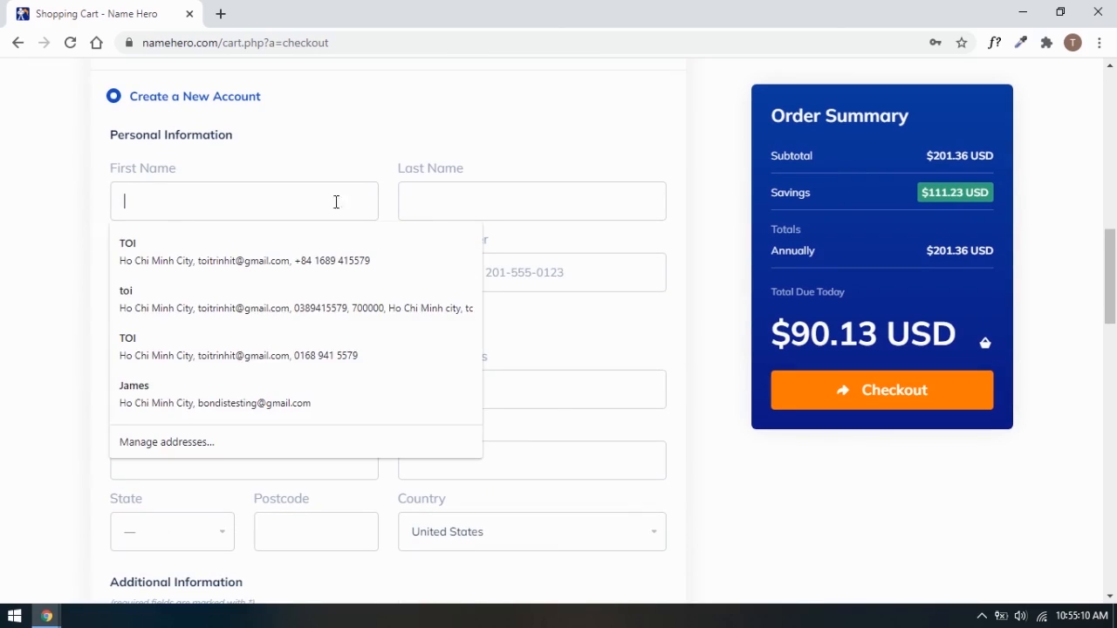
left_click(432, 201)
left_click(500, 172)
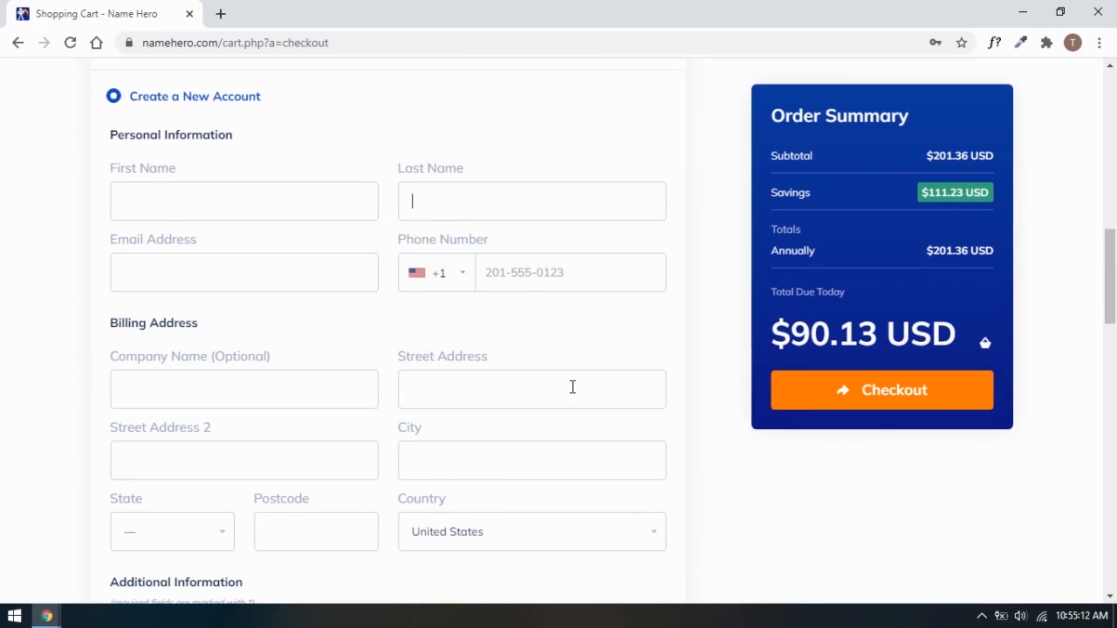
scroll(478, 368, "down", 1)
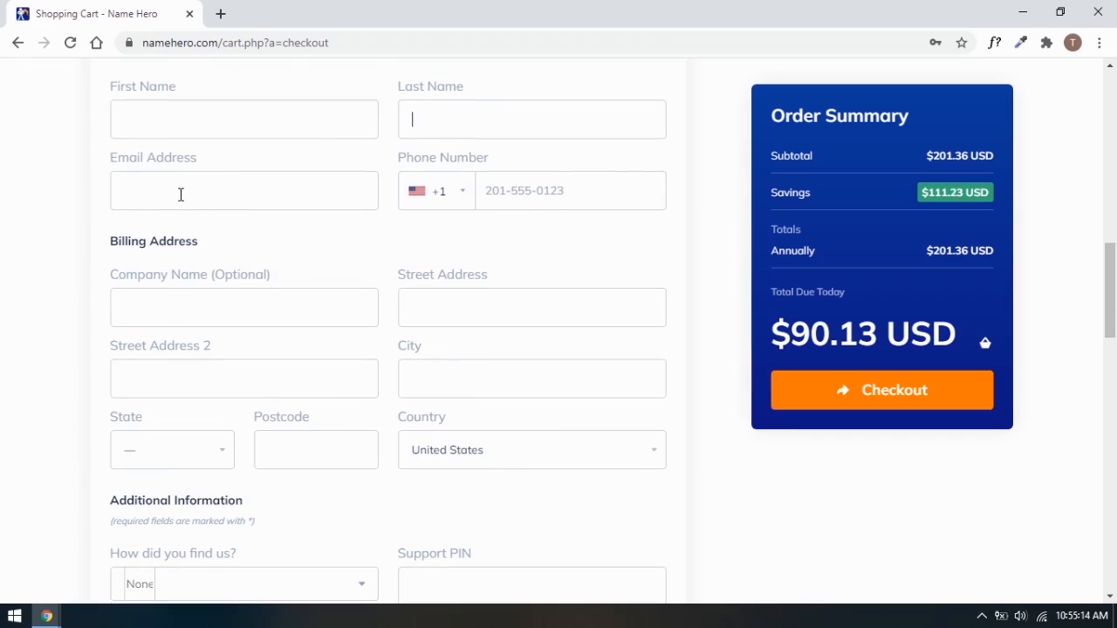
scroll(313, 385, "down", 3)
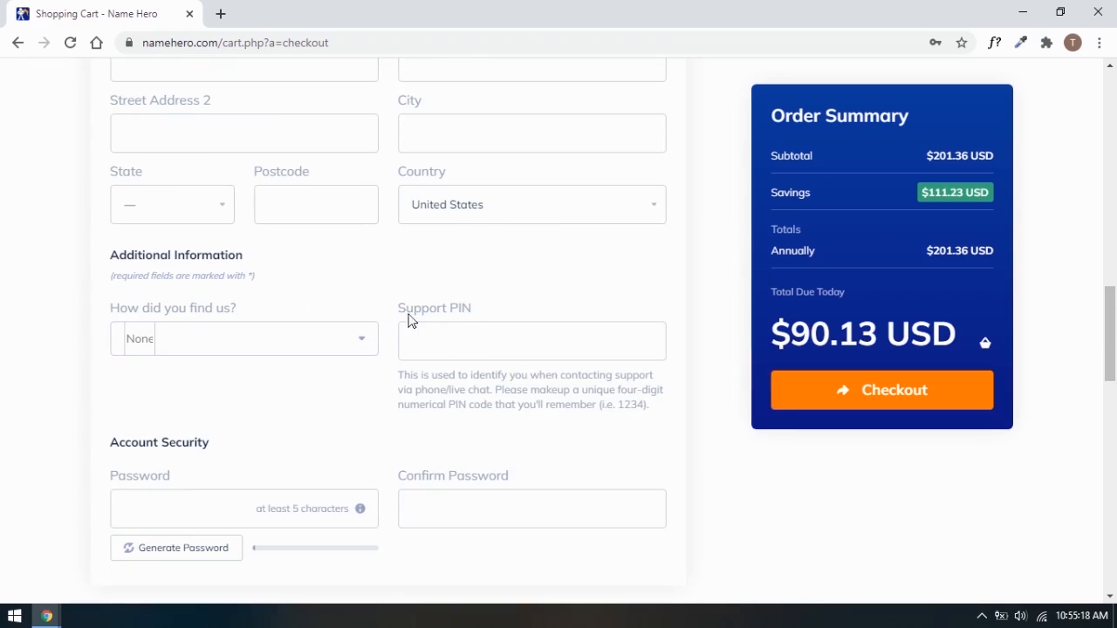
scroll(222, 375, "down", 1)
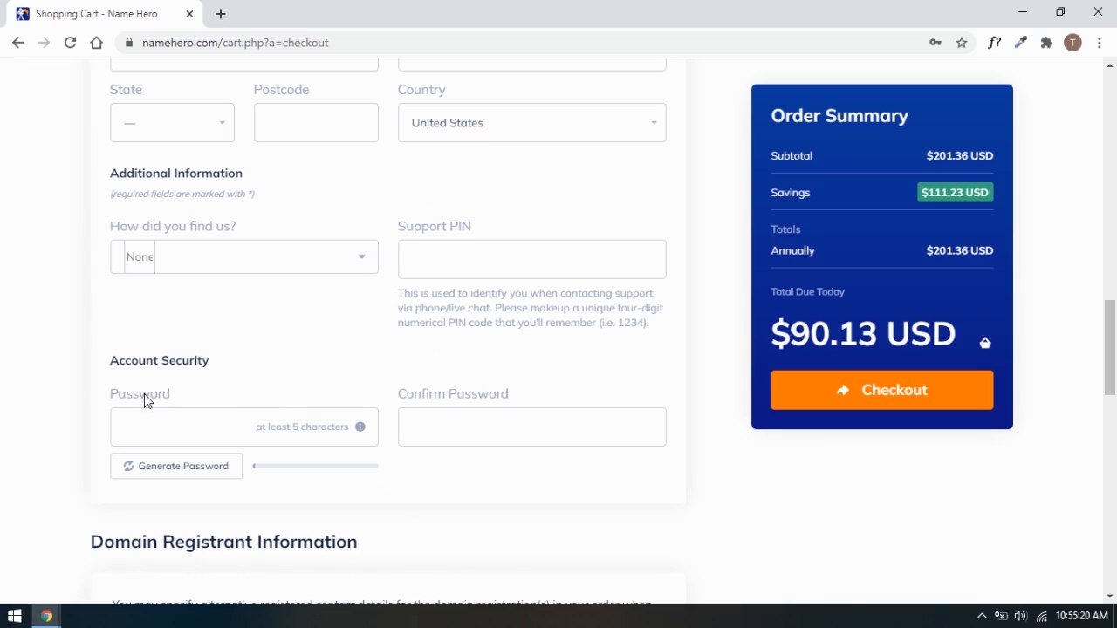
scroll(219, 401, "down", 2)
scroll(302, 369, "down", 3)
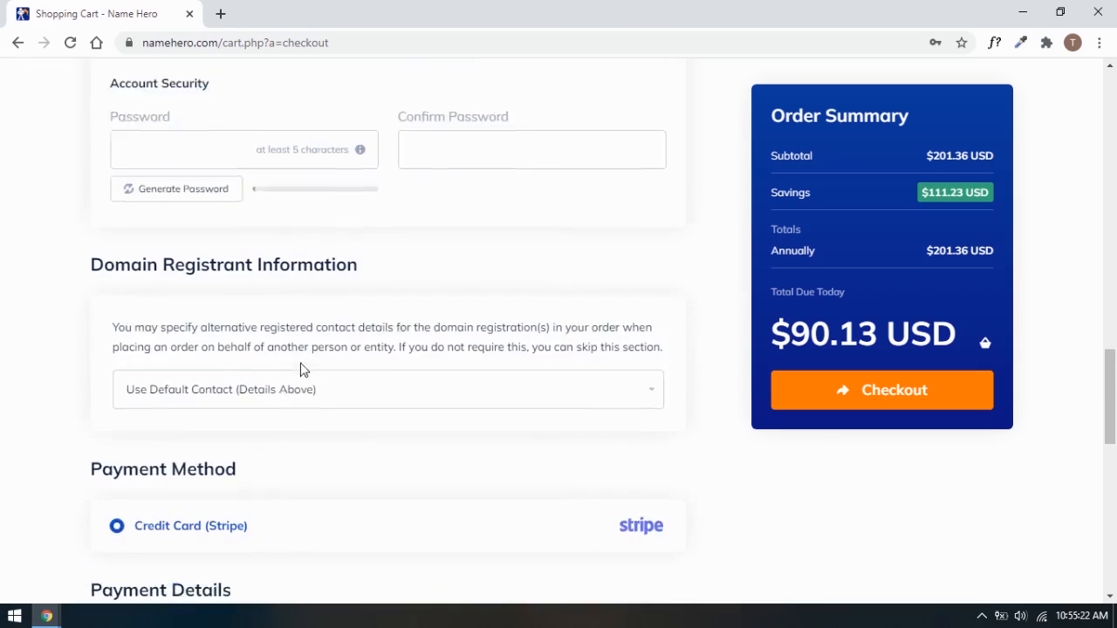
scroll(199, 419, "down", 2)
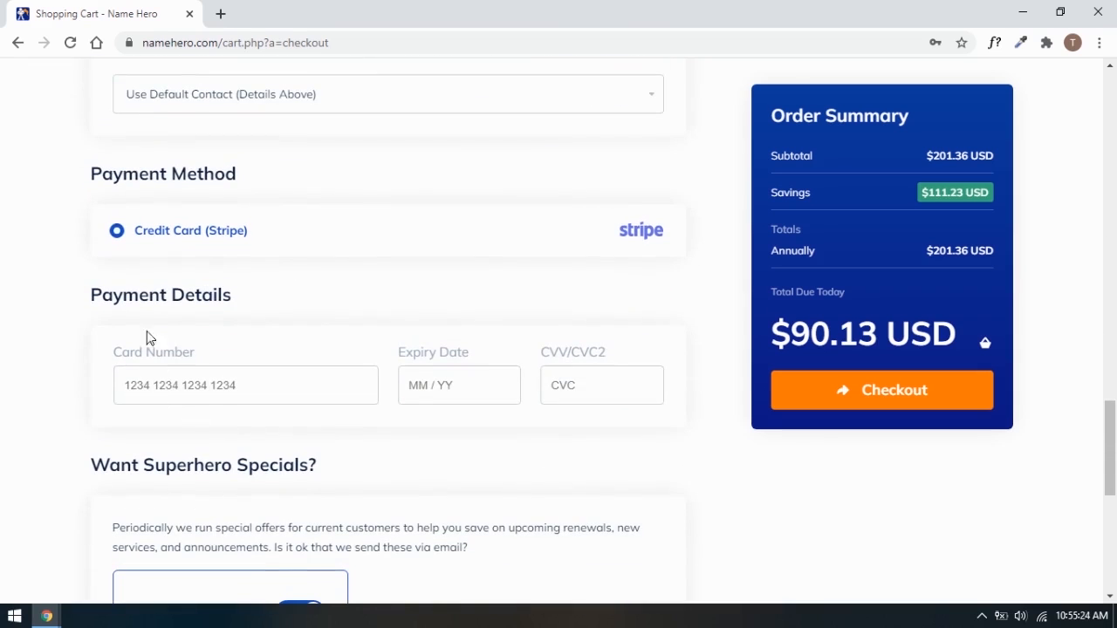
scroll(259, 324, "down", 1)
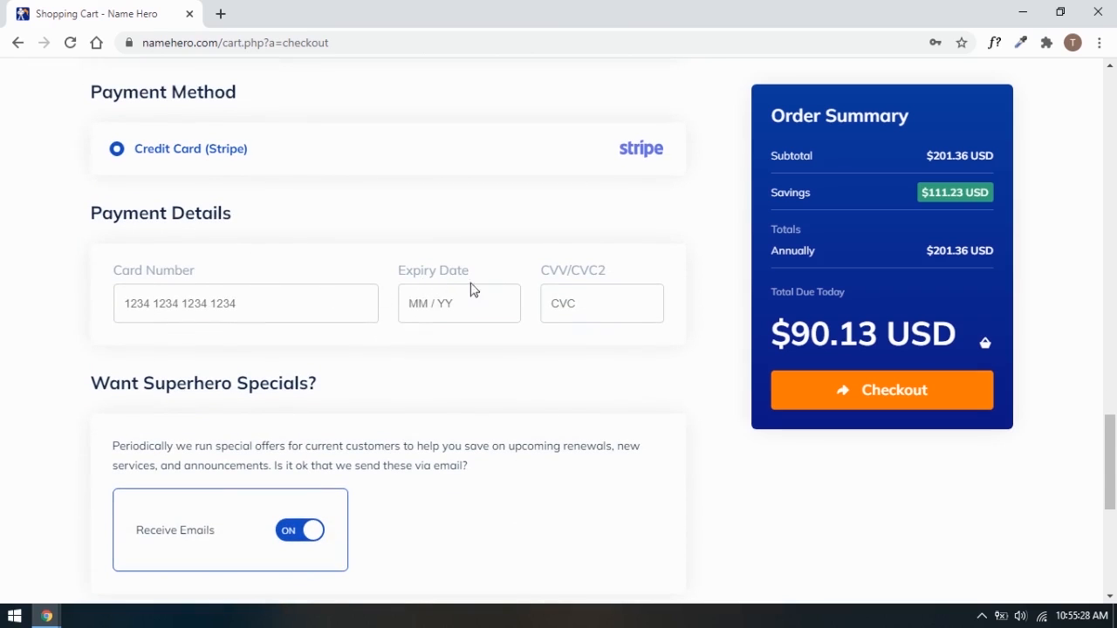
scroll(416, 351, "down", 4)
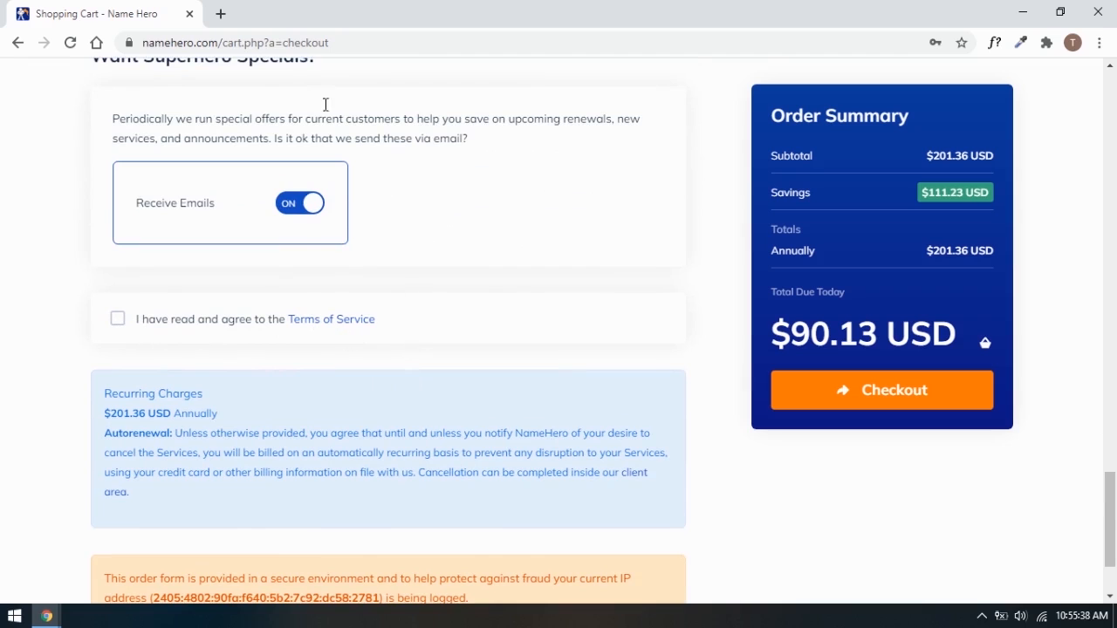
Open the Terms of Service link in a new tab and switch to that tab
right_click(333, 326)
left_click(343, 339)
left_click(272, 20)
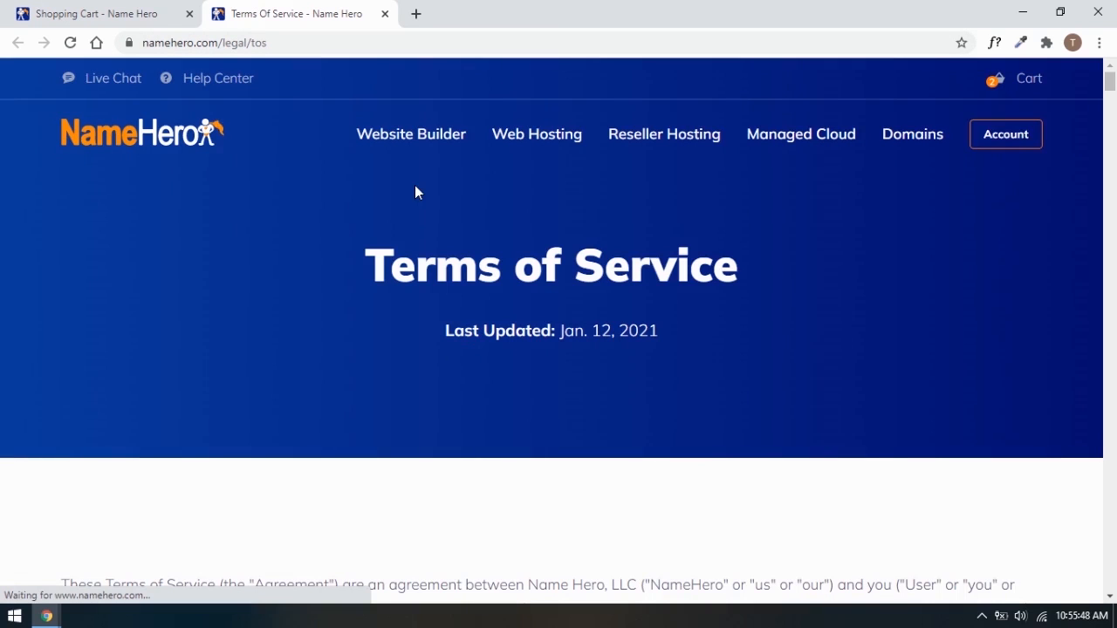
Read through the Terms of Service page
scroll(432, 214, "down", 1)
scroll(432, 216, "down", 20)
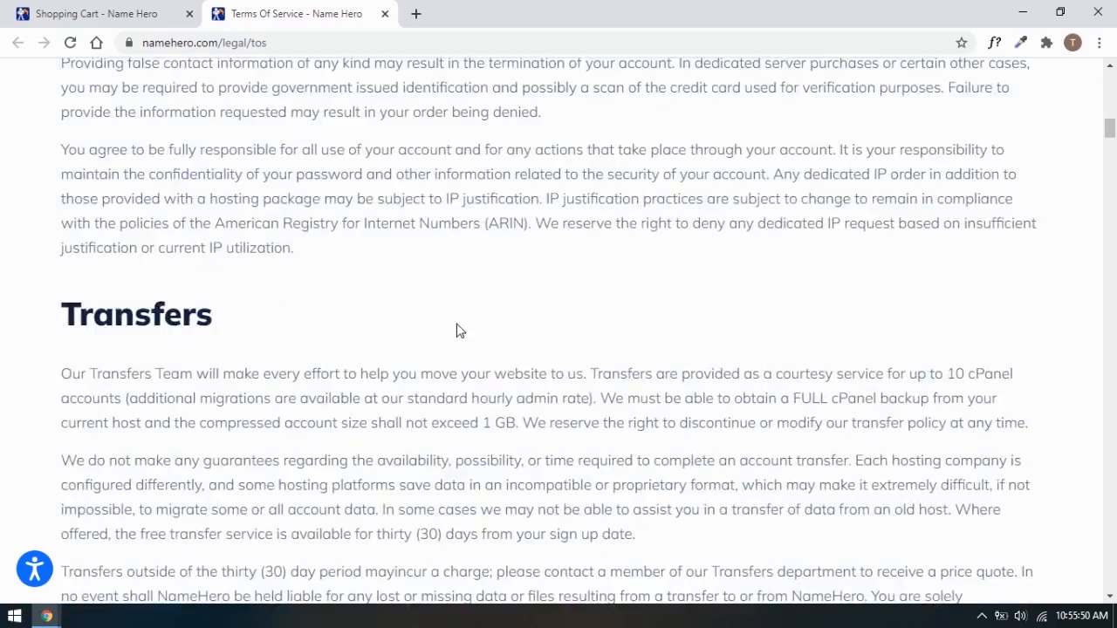
scroll(456, 332, "down", 5)
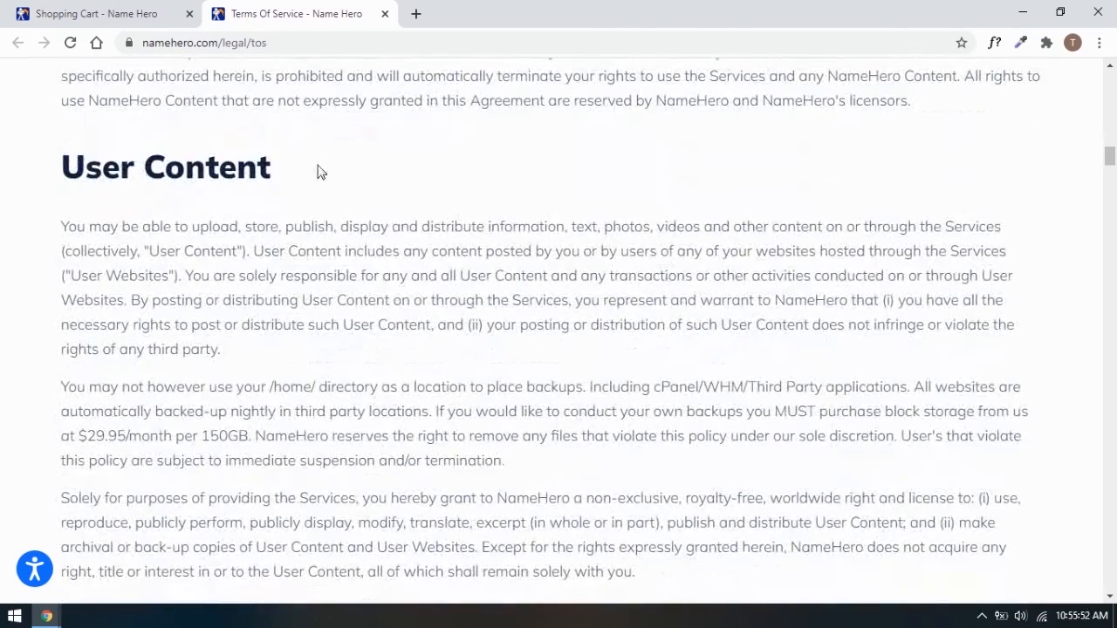
scroll(353, 253, "down", 1)
scroll(353, 253, "down", 6)
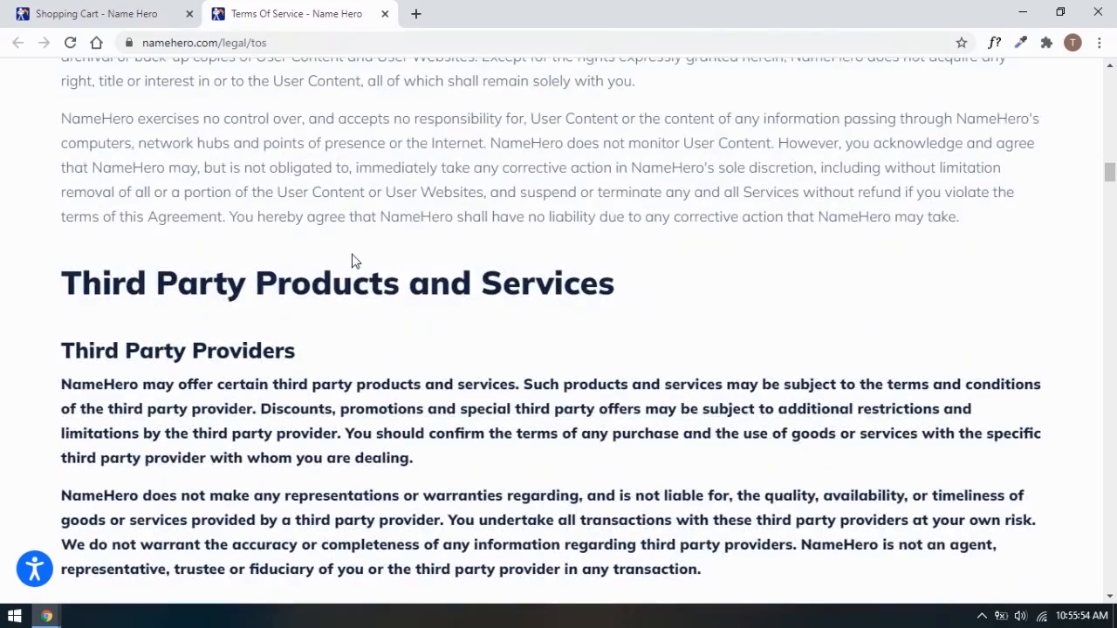
scroll(352, 253, "up", 20)
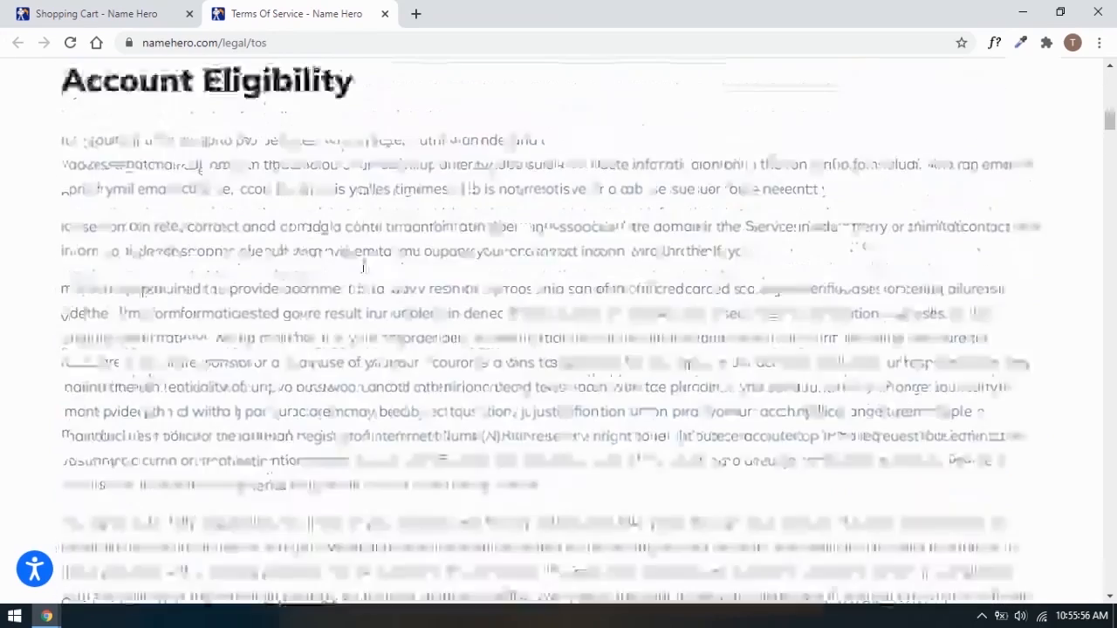
scroll(366, 244, "up", 2)
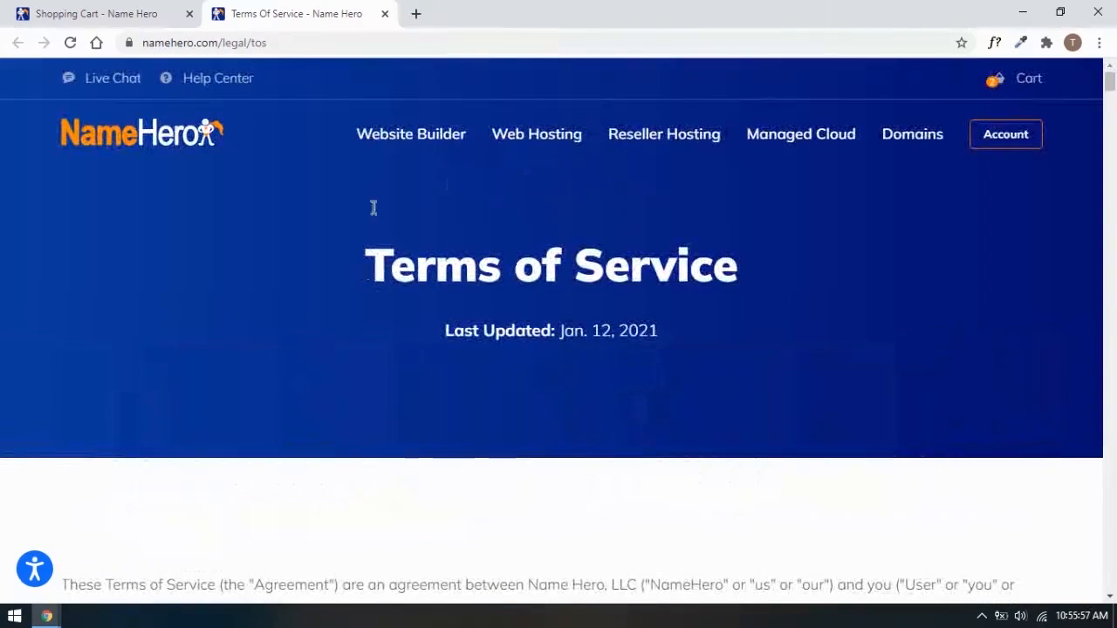
Return to the shopping cart tab and review the email specials and terms agreement options
left_click(119, 14)
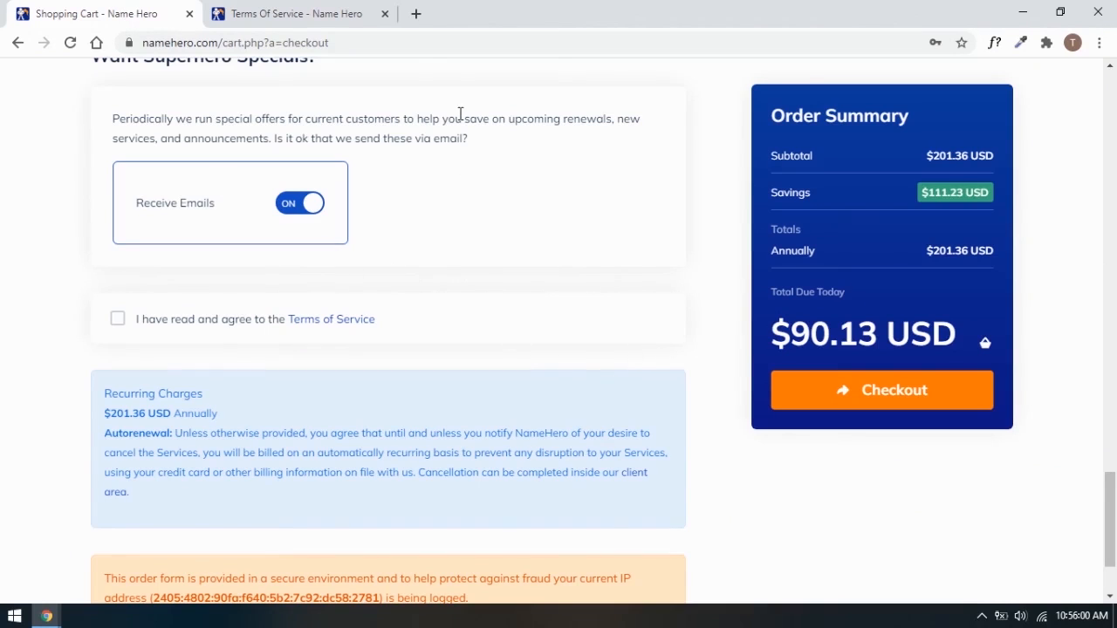
scroll(741, 474, "down", 2)
scroll(410, 306, "up", 3)
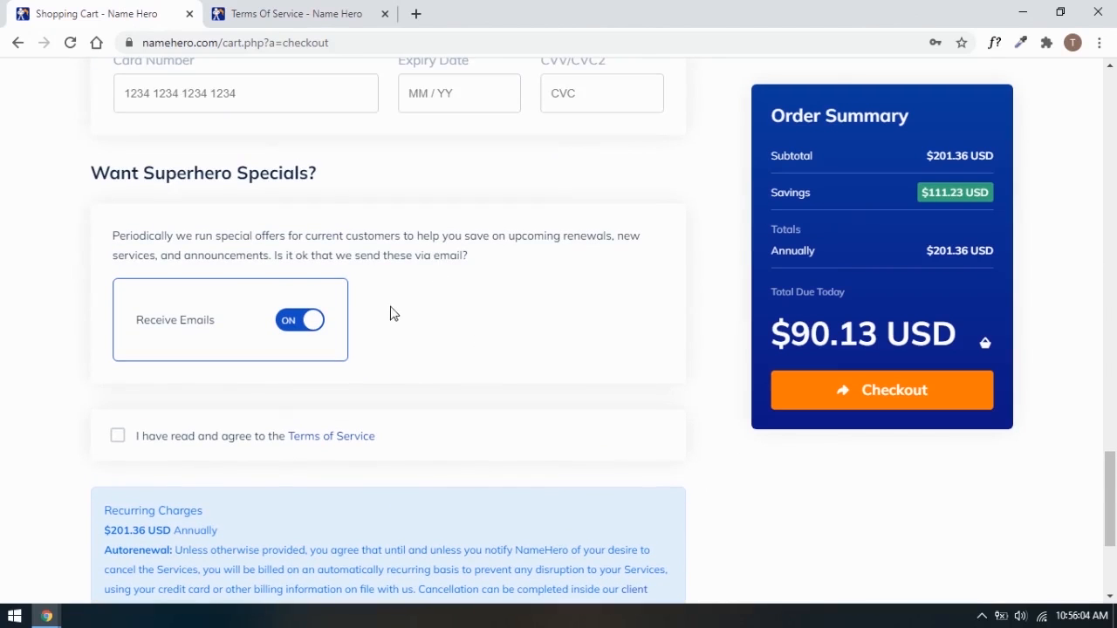
scroll(427, 324, "up", 5)
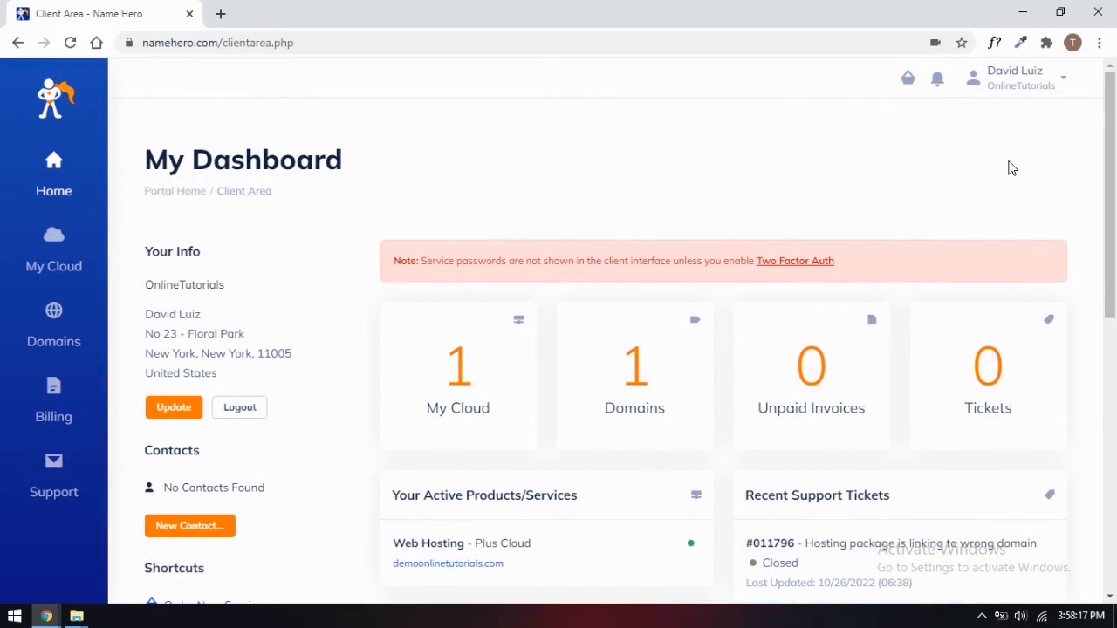
Explore the client area dashboard and its My Cloud, Domains, Billing and Support menus
scroll(825, 305, "down", 1)
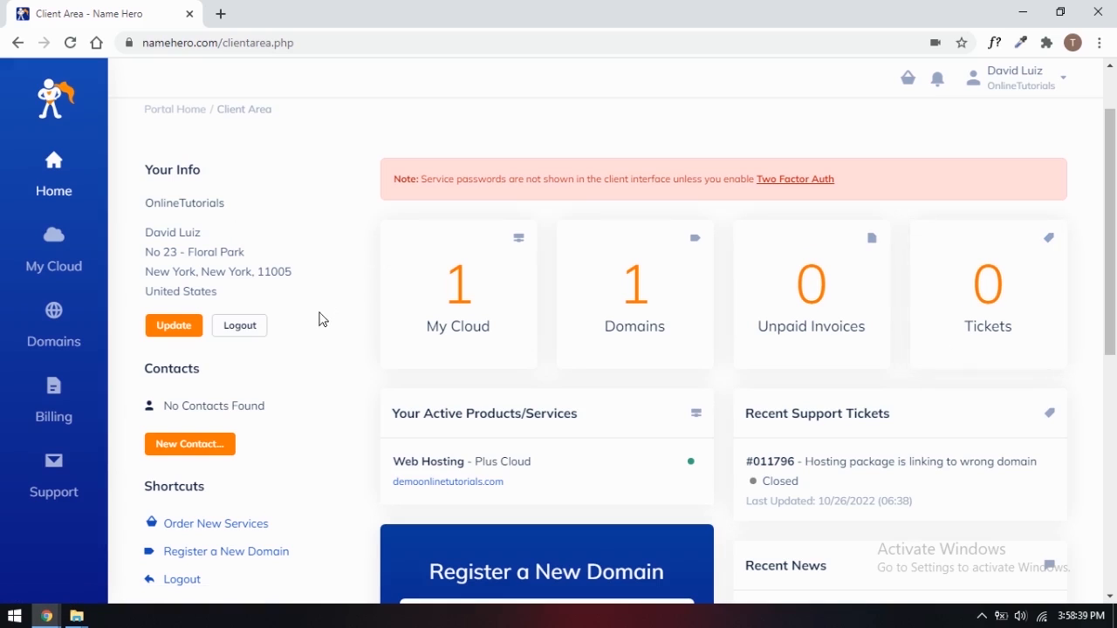
scroll(305, 301, "up", 2)
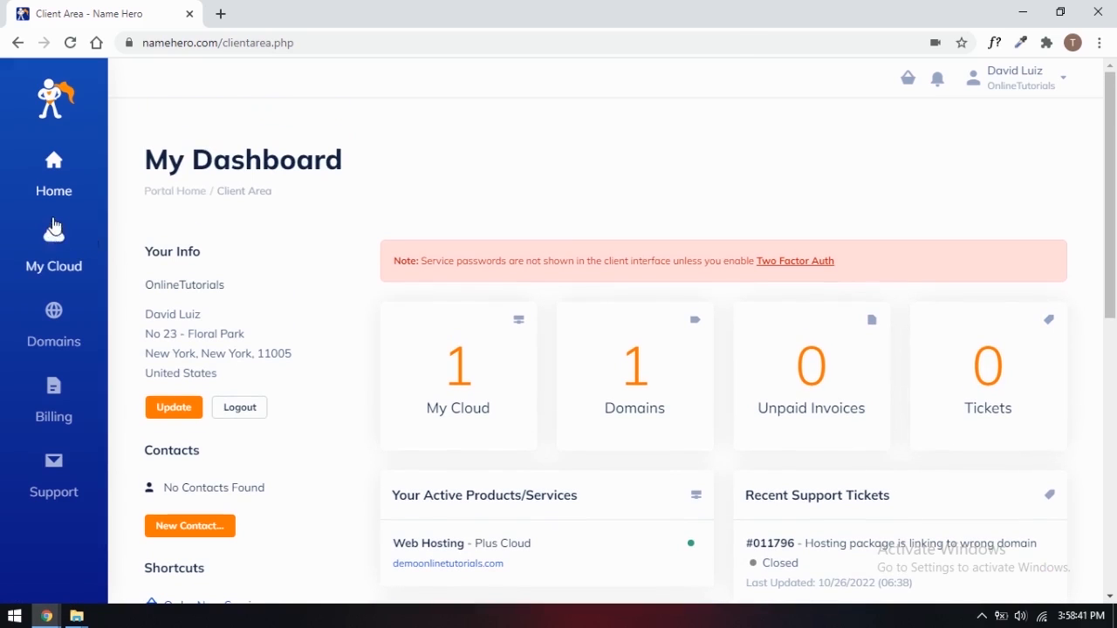
left_click(61, 245)
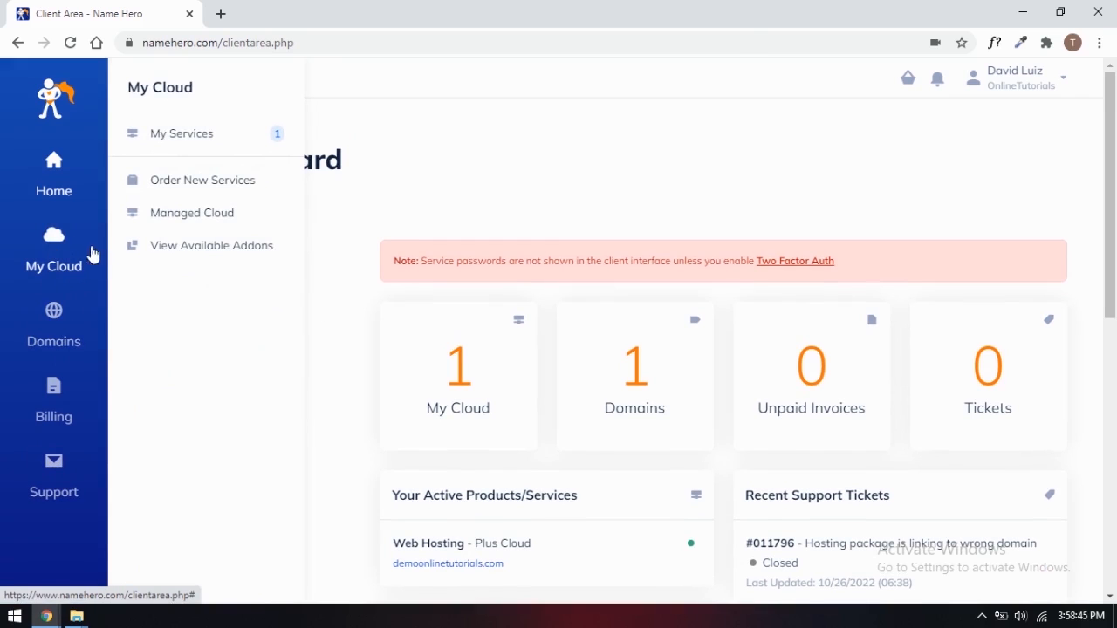
left_click(66, 343)
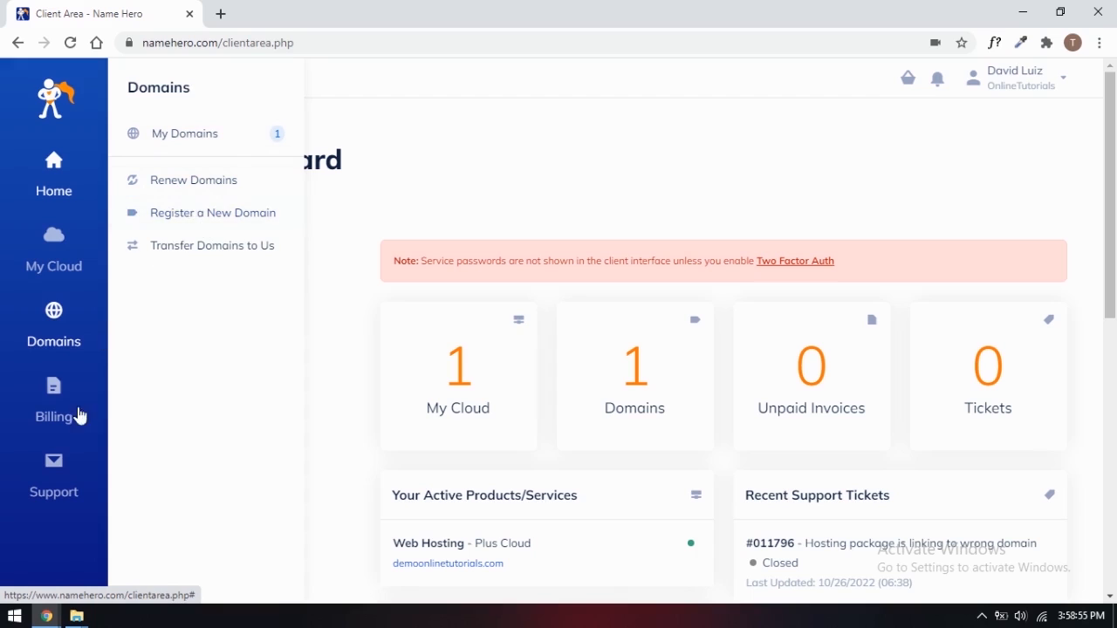
mouse_move(51, 386)
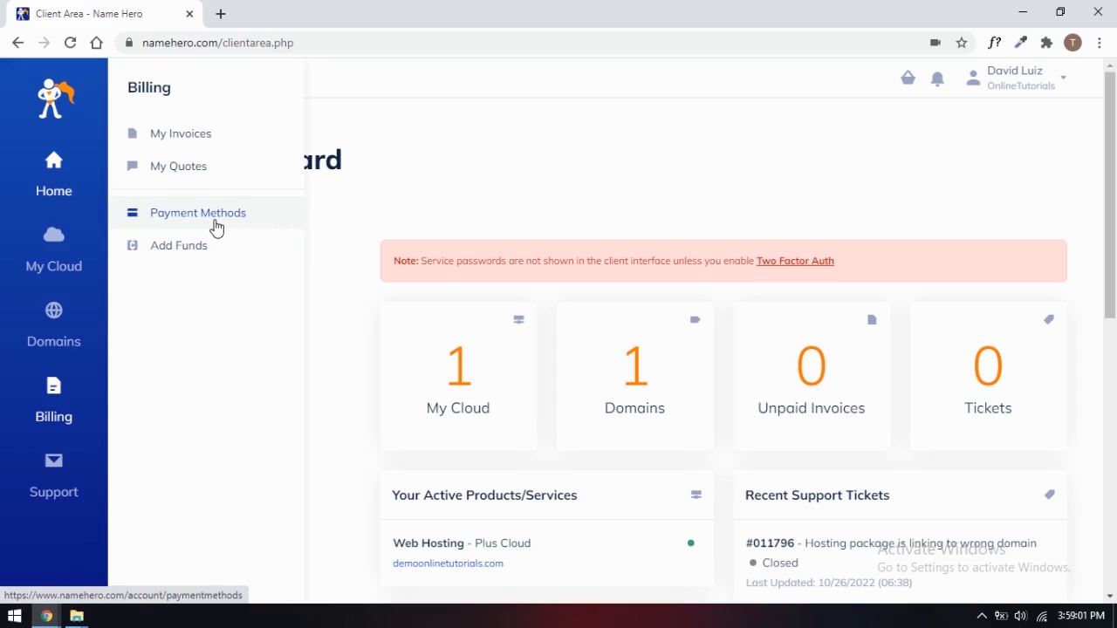
left_click(48, 492)
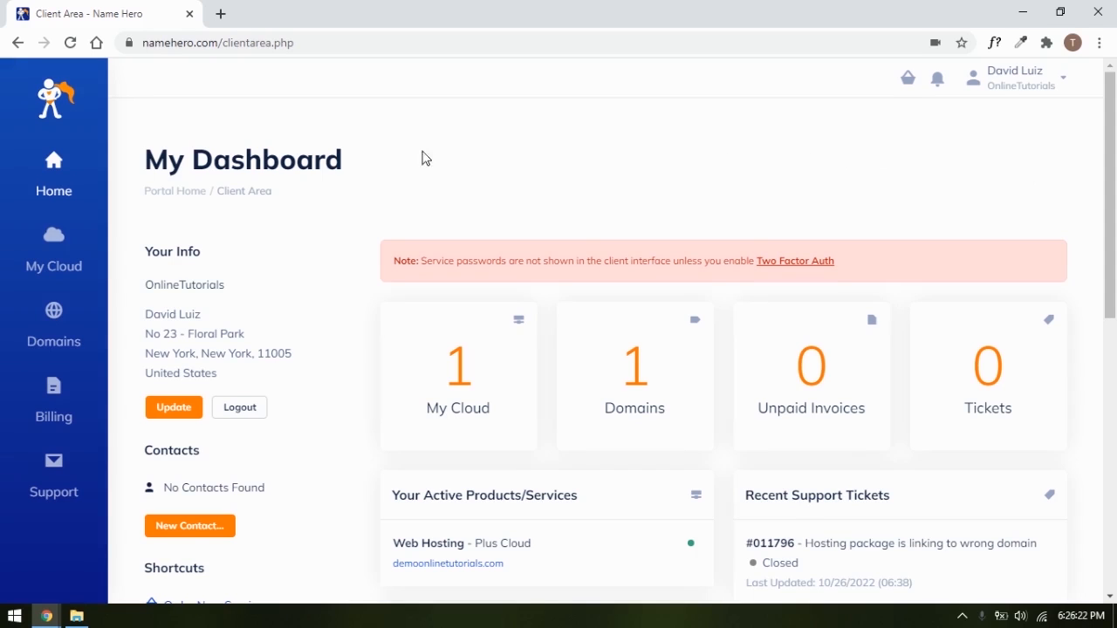
Open the active Plus Cloud web hosting service's management page and log in to cPanel
scroll(365, 210, "down", 1)
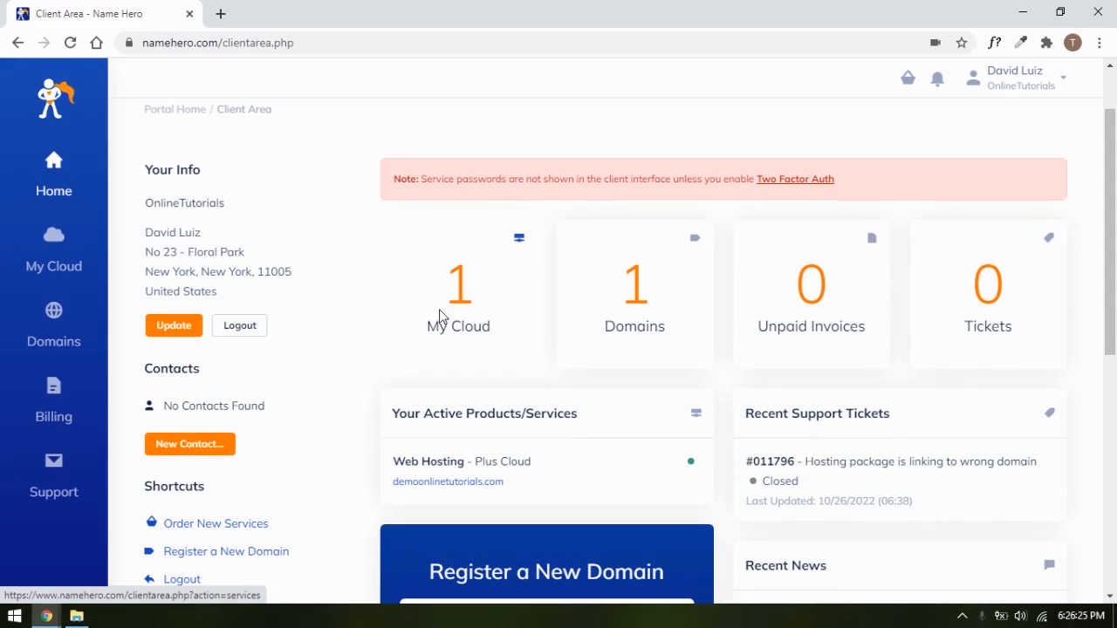
left_click(441, 317)
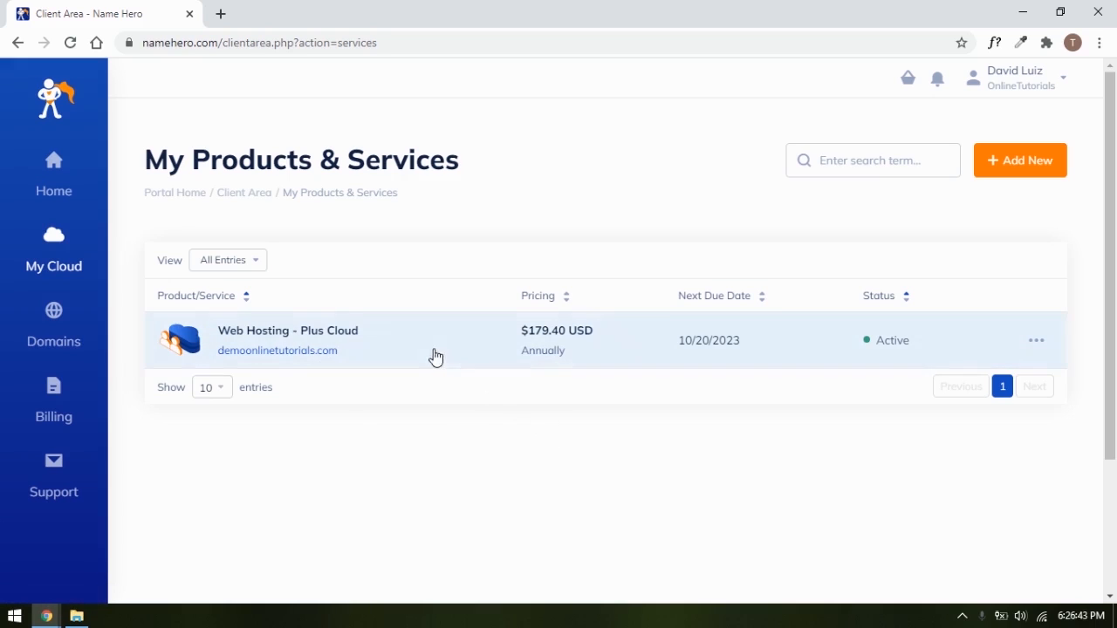
left_click(485, 339)
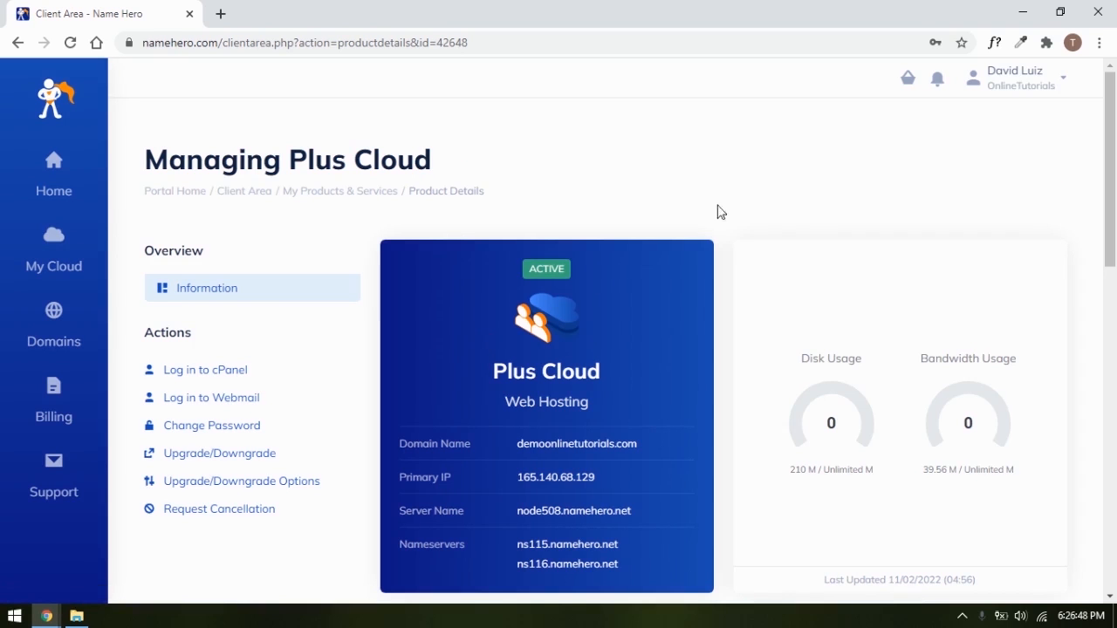
scroll(723, 189, "down", 1)
scroll(338, 267, "up", 1)
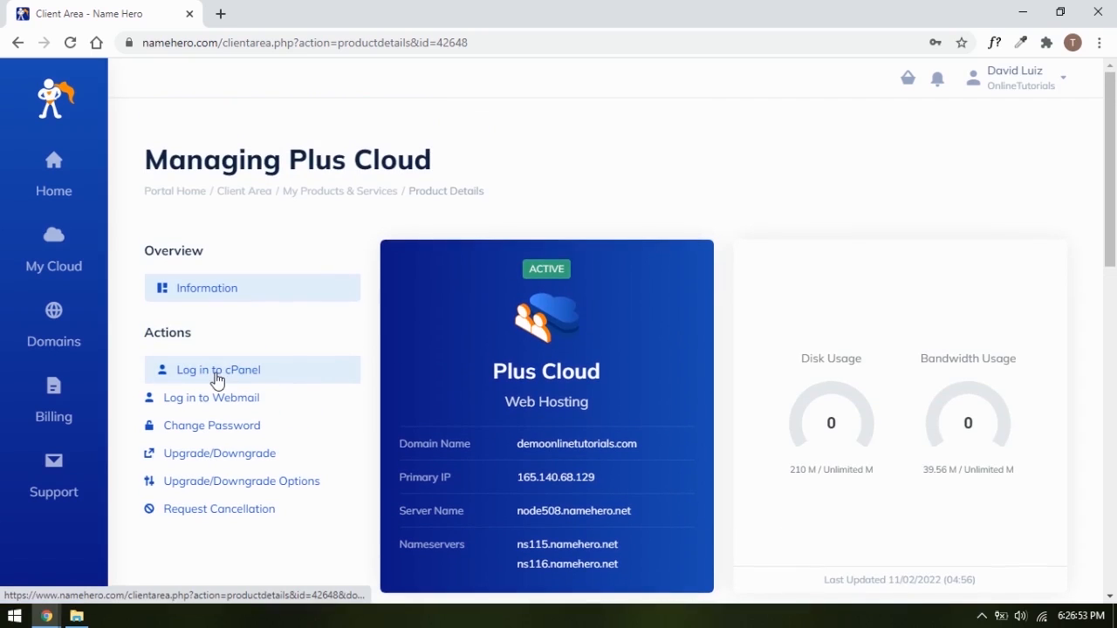
left_click(184, 372)
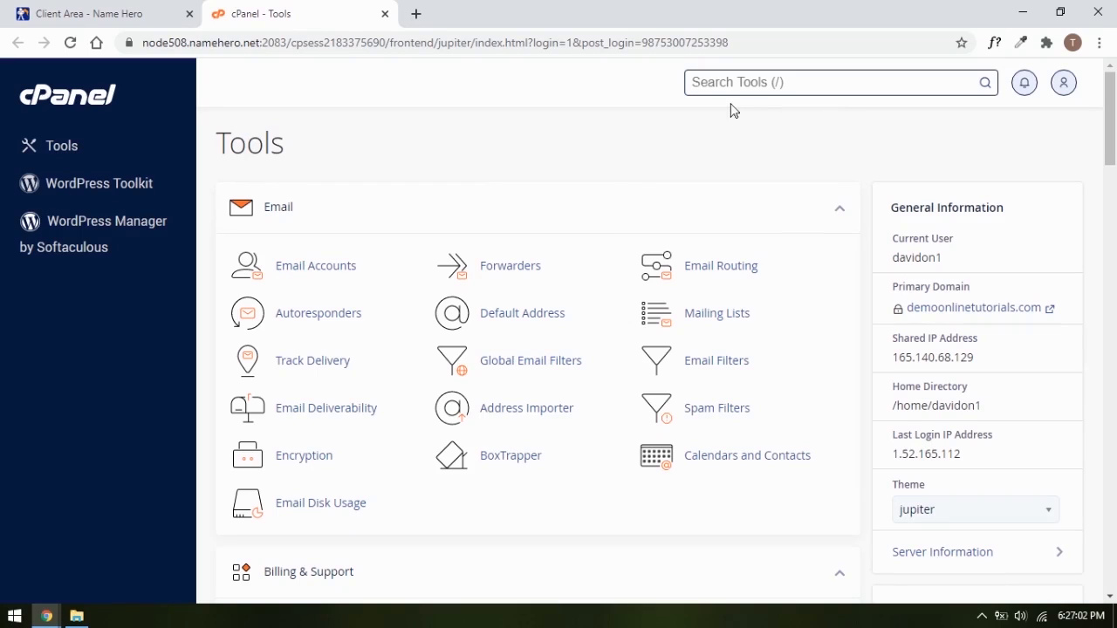
Search the cPanel tools for wordpress and open WordPress Manager by Softaculous
left_click(834, 90)
type("wordpress")
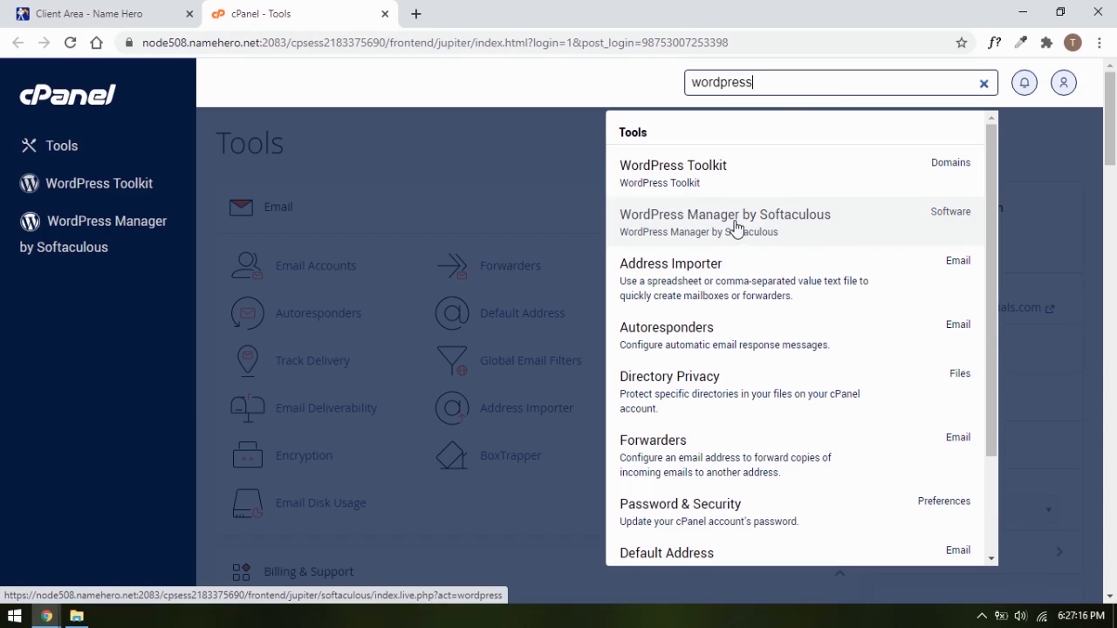
left_click(772, 225)
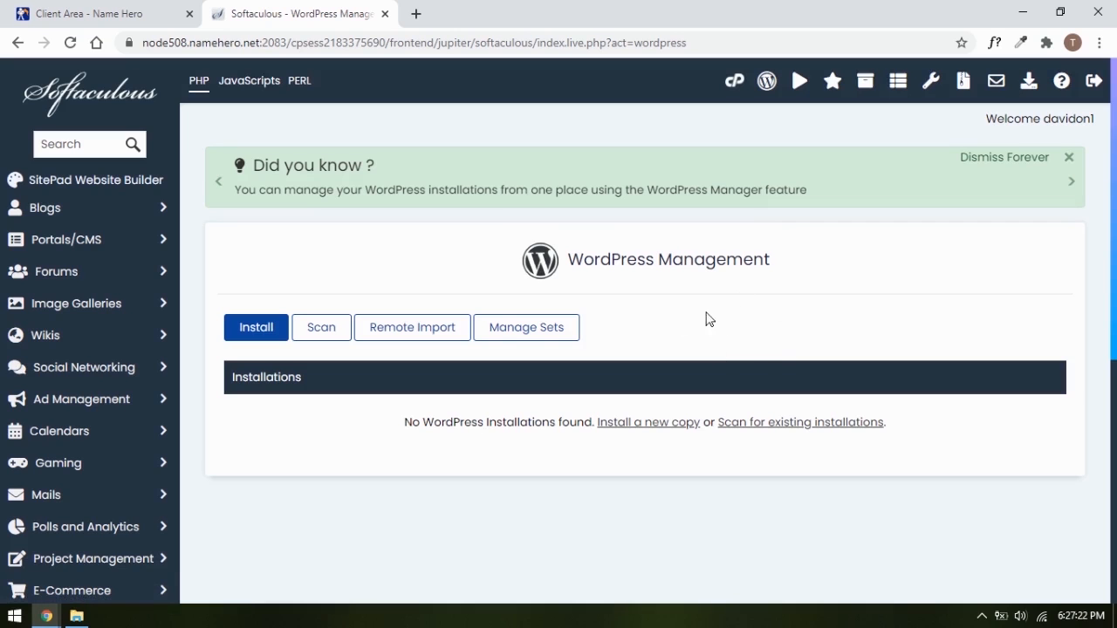
Start a new WordPress installation from the WordPress Management page
scroll(312, 441, "down", 2)
scroll(773, 352, "up", 2)
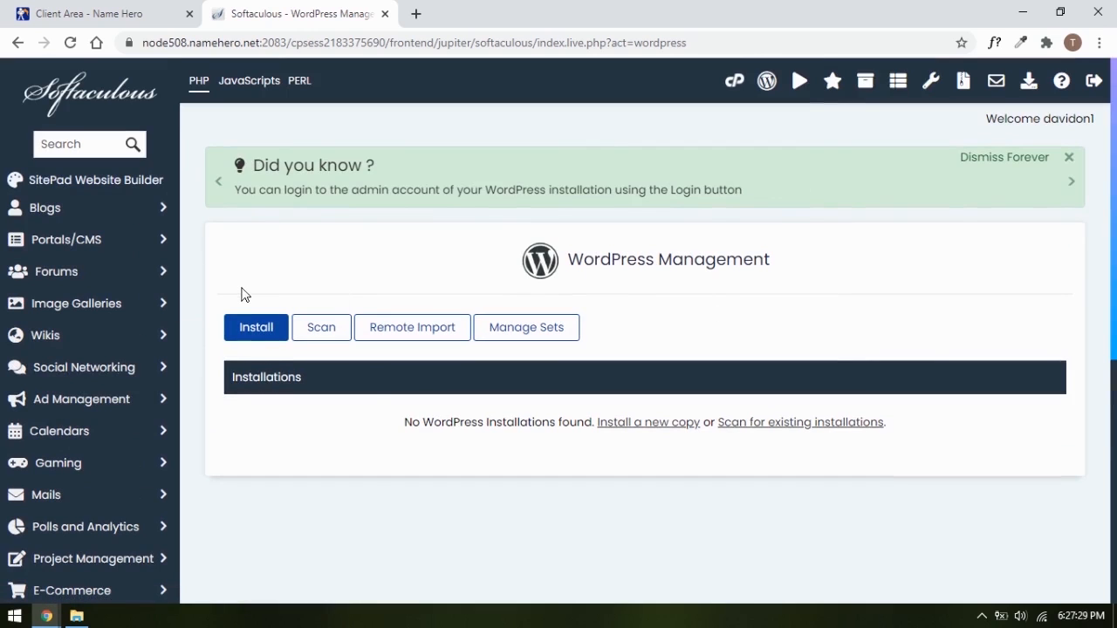
left_click(266, 336)
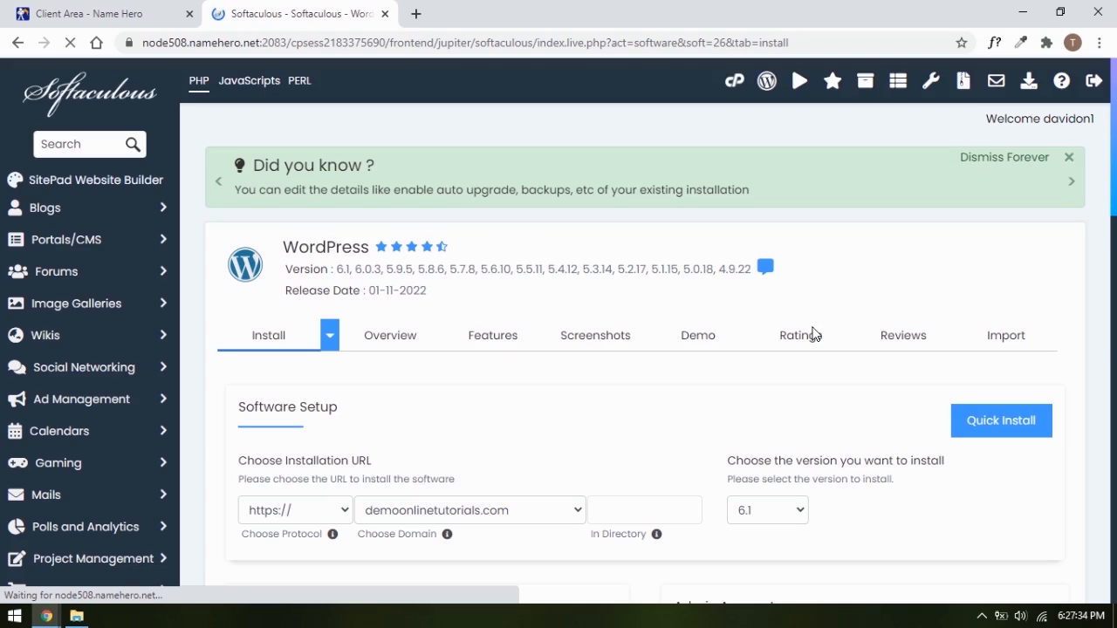
scroll(624, 359, "down", 2)
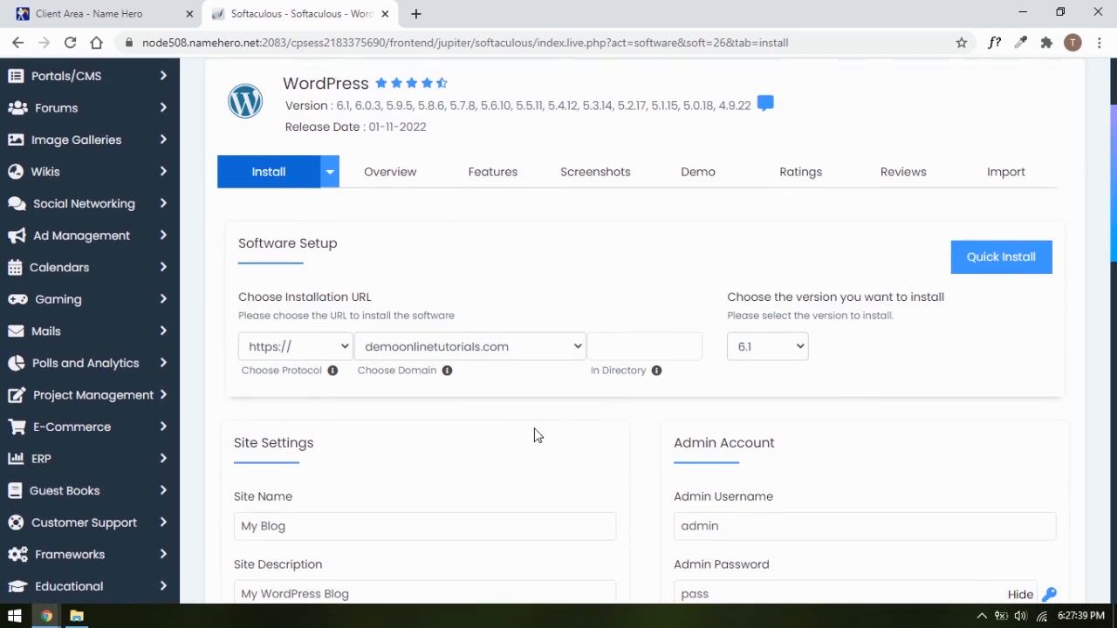
scroll(536, 435, "down", 2)
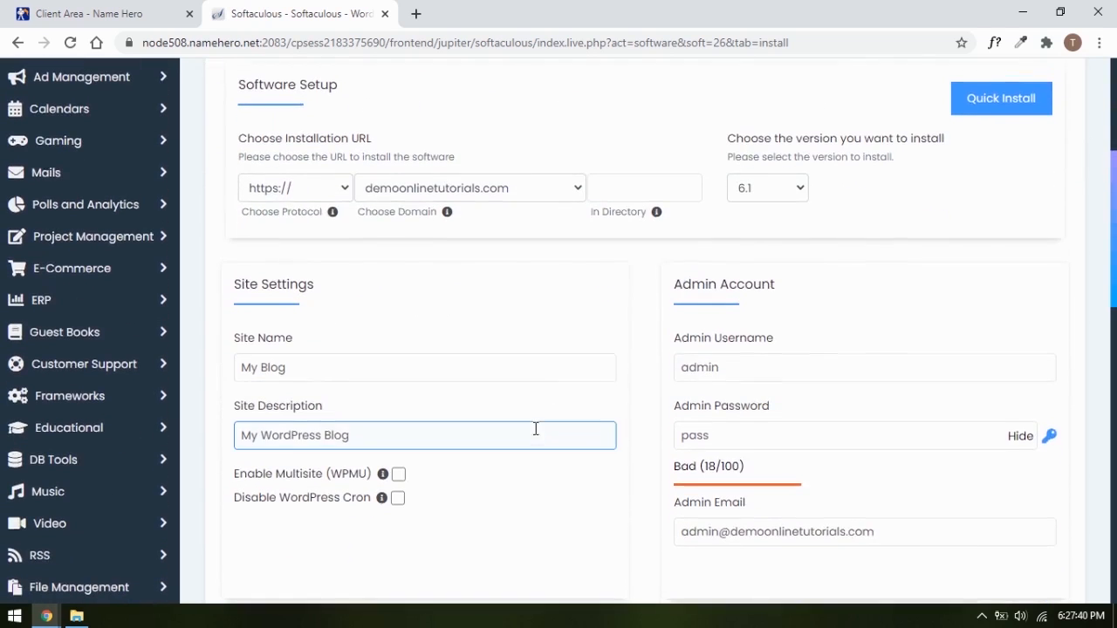
scroll(536, 435, "up", 2)
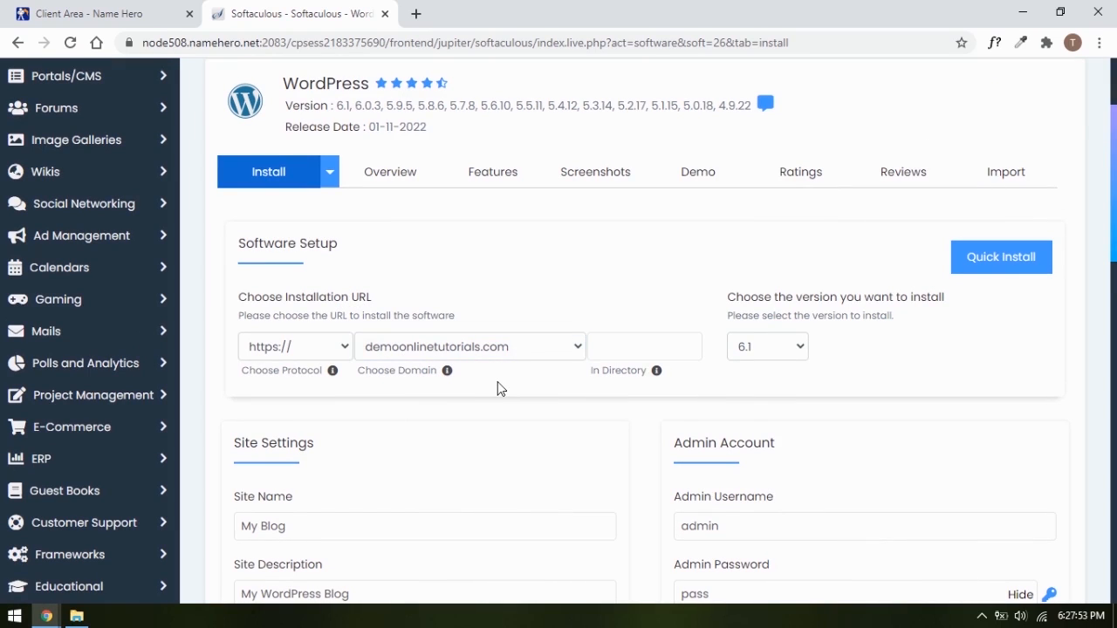
left_click(560, 347)
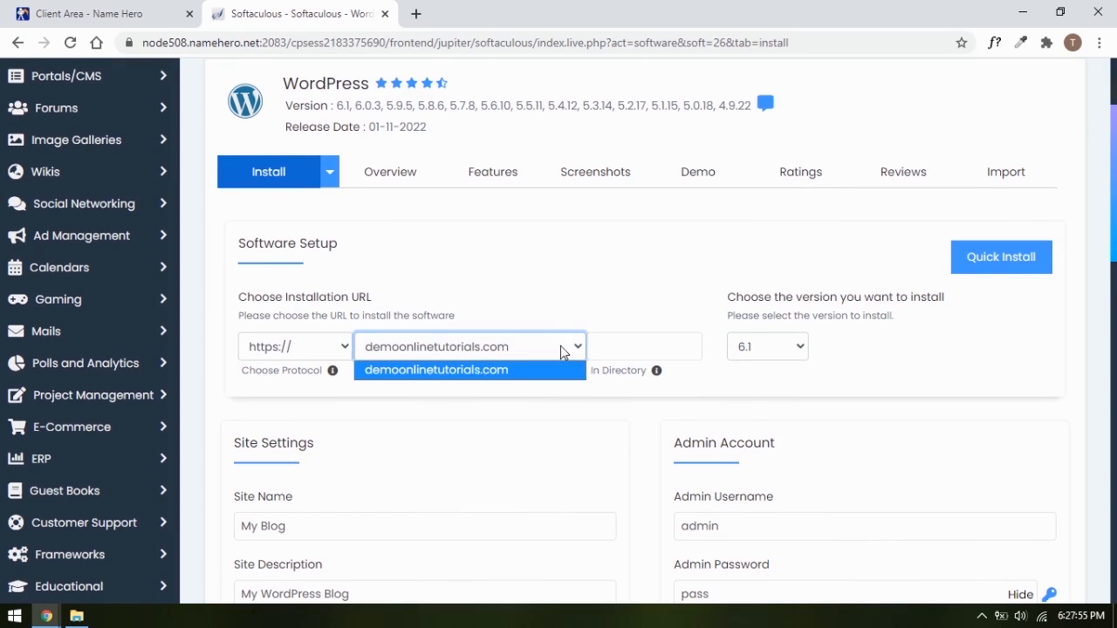
left_click(558, 352)
left_click(535, 351)
left_click(560, 352)
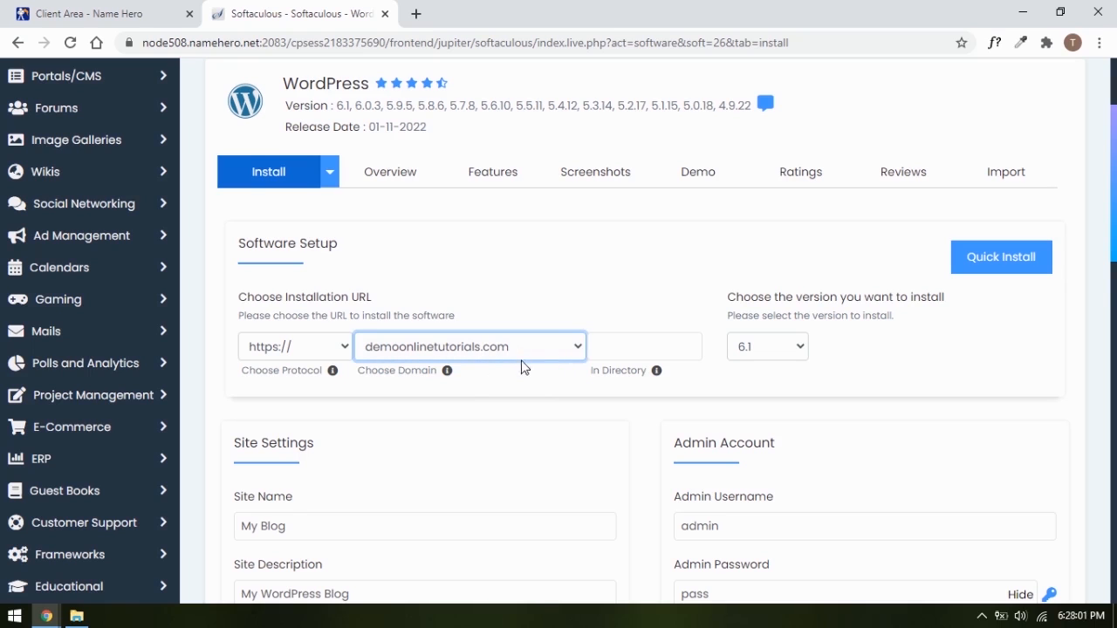
scroll(484, 369, "down", 1)
scroll(484, 369, "up", 1)
scroll(459, 345, "down", 4)
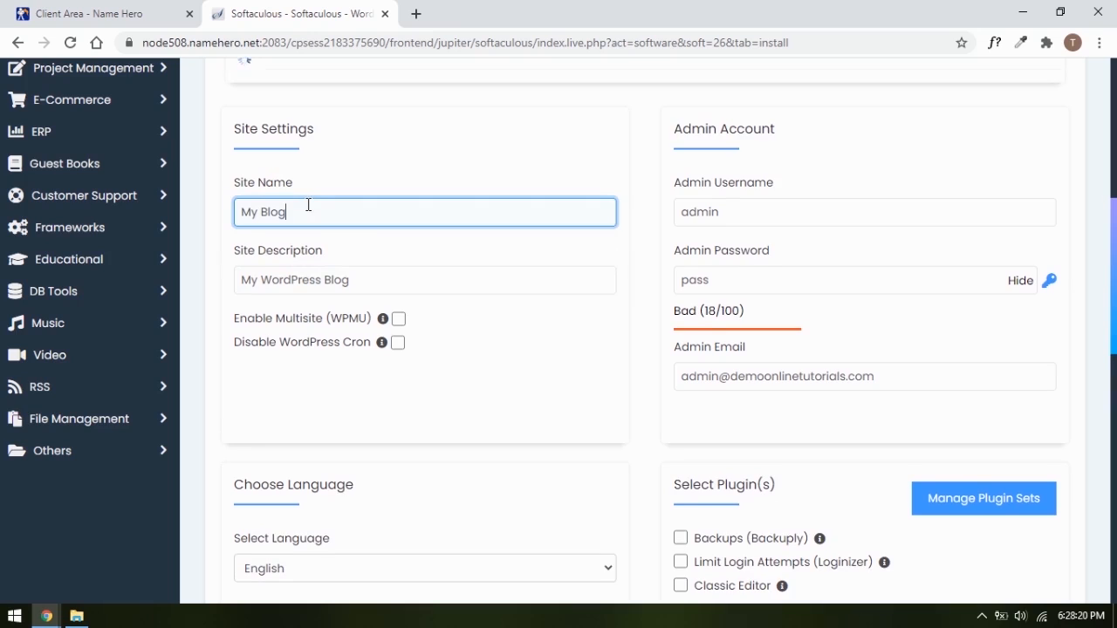
Examine the Site Name, Site Description and Admin Username fields of the install form
left_click(382, 264)
left_click(325, 202)
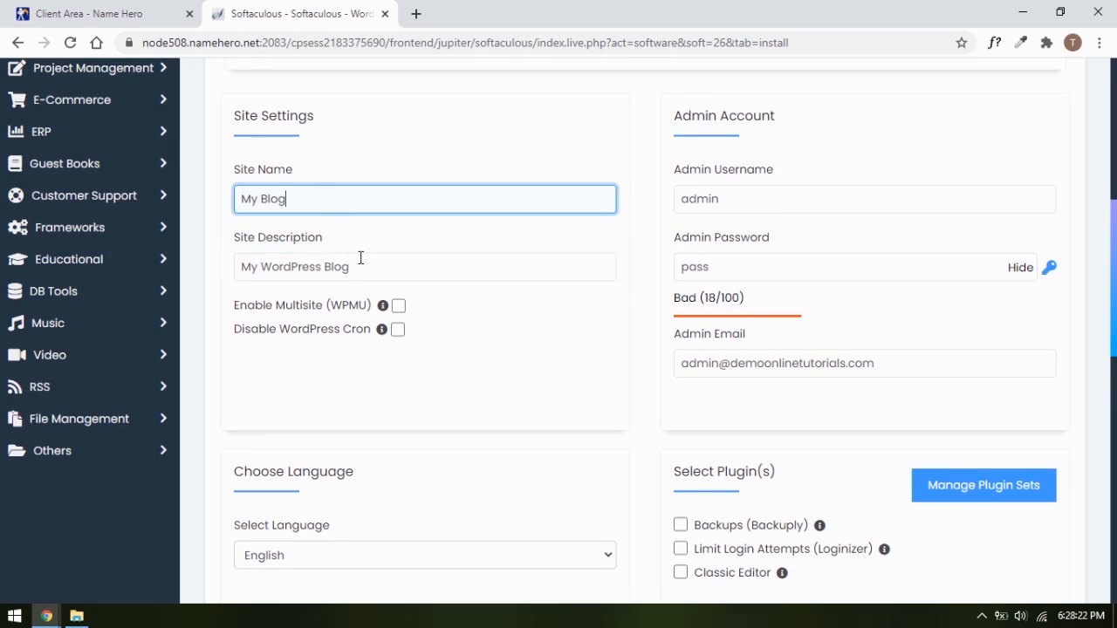
left_click(361, 257)
left_click(341, 211)
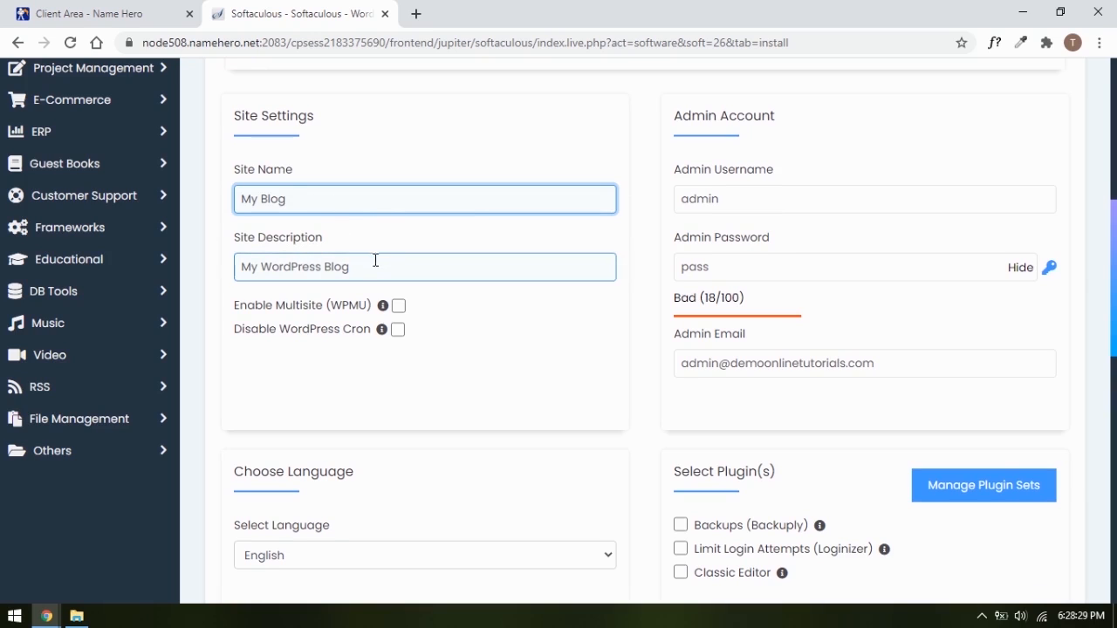
left_click(379, 267)
left_click(413, 229)
left_click(327, 210)
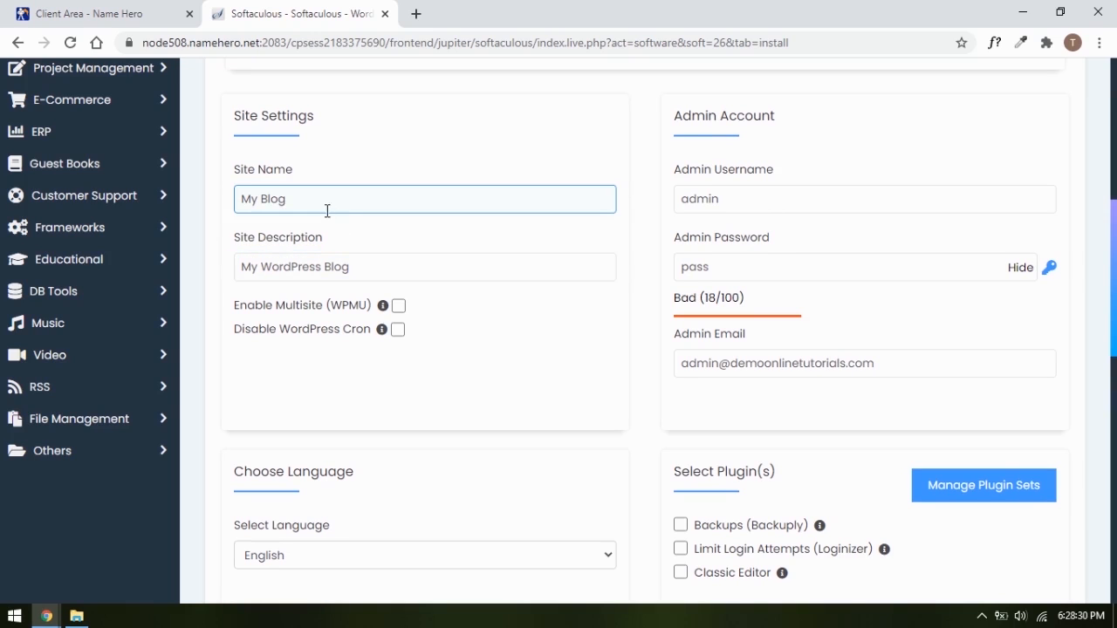
left_click(798, 197)
left_click(614, 200)
left_click(668, 180)
scroll(668, 183, "up", 1)
scroll(636, 229, "down", 1)
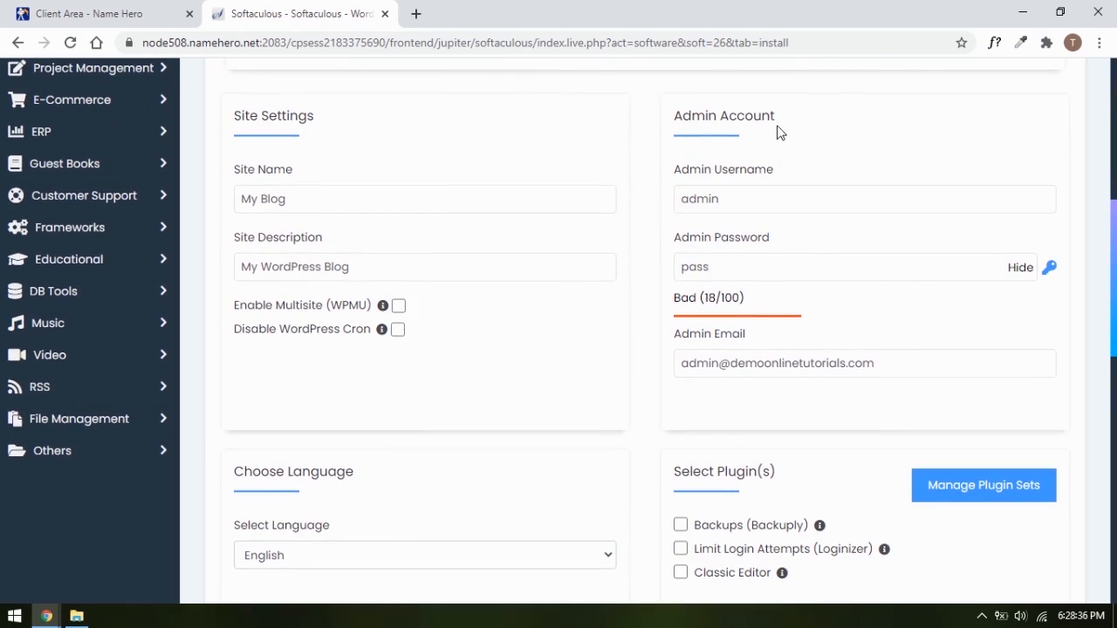
left_click(777, 202)
left_click(717, 178)
left_click(715, 175)
left_click(664, 181)
left_click(733, 198)
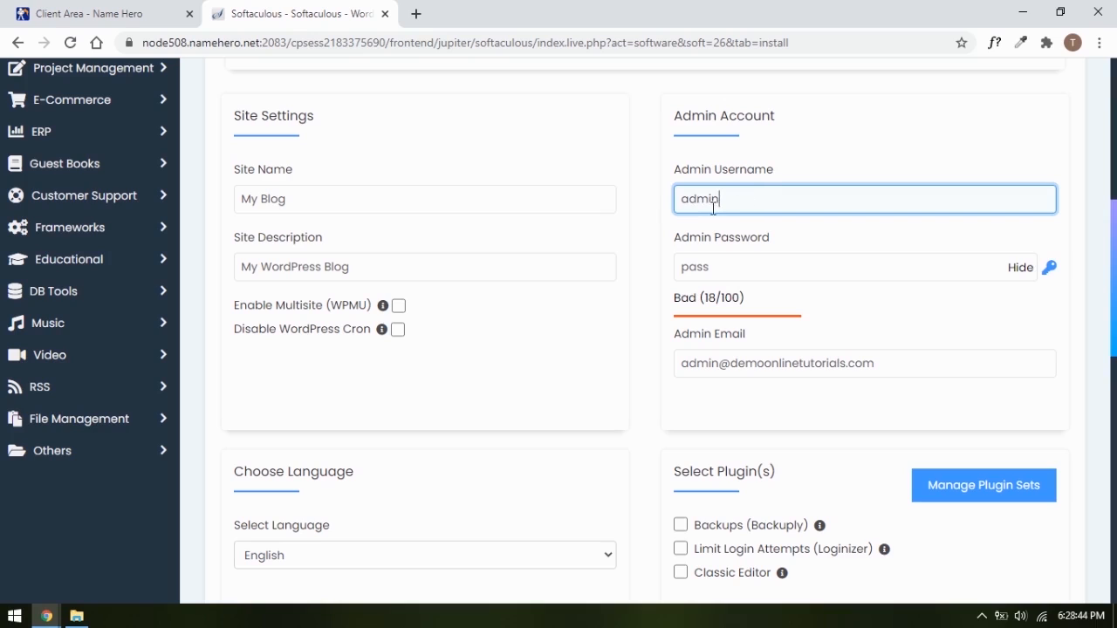
Replace the default admin password with a new admin account password
left_click(661, 256)
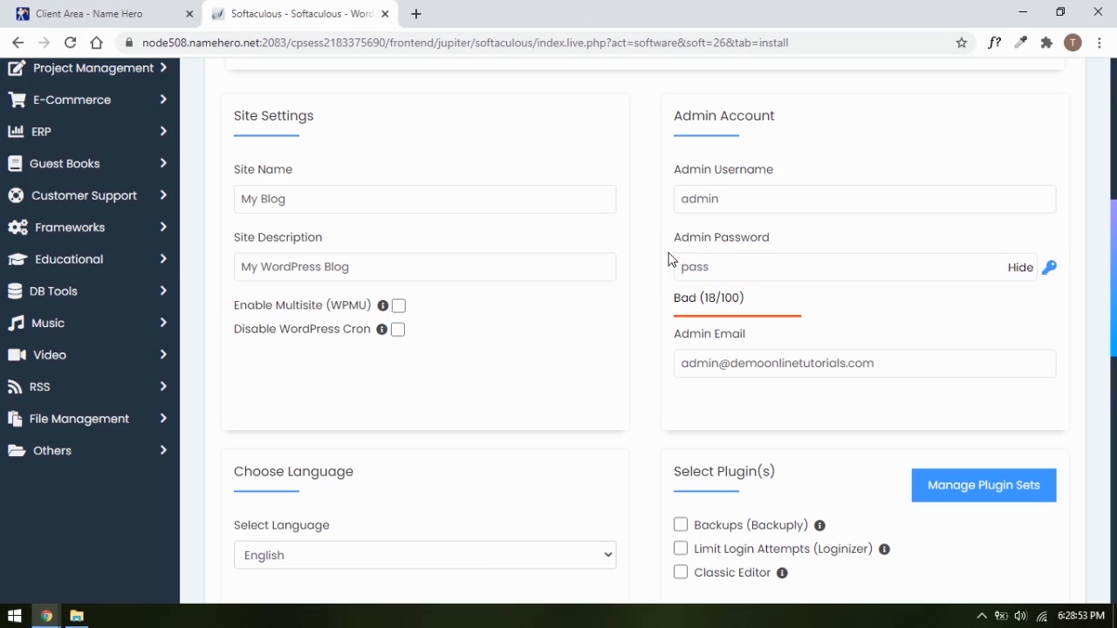
double_click(775, 268)
left_click(800, 262)
double_click(808, 263)
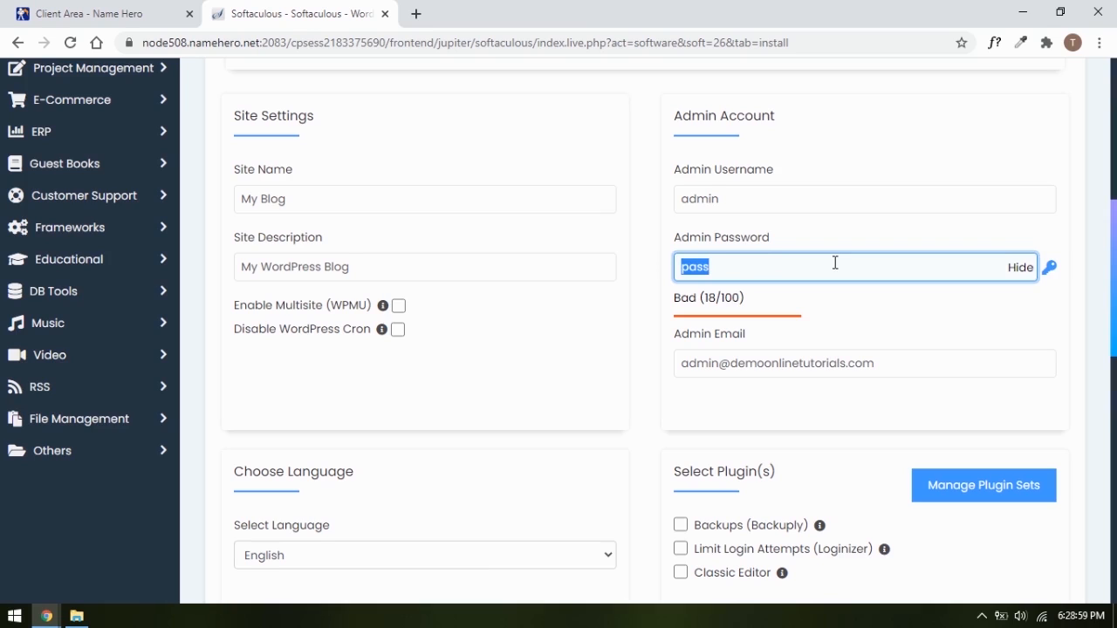
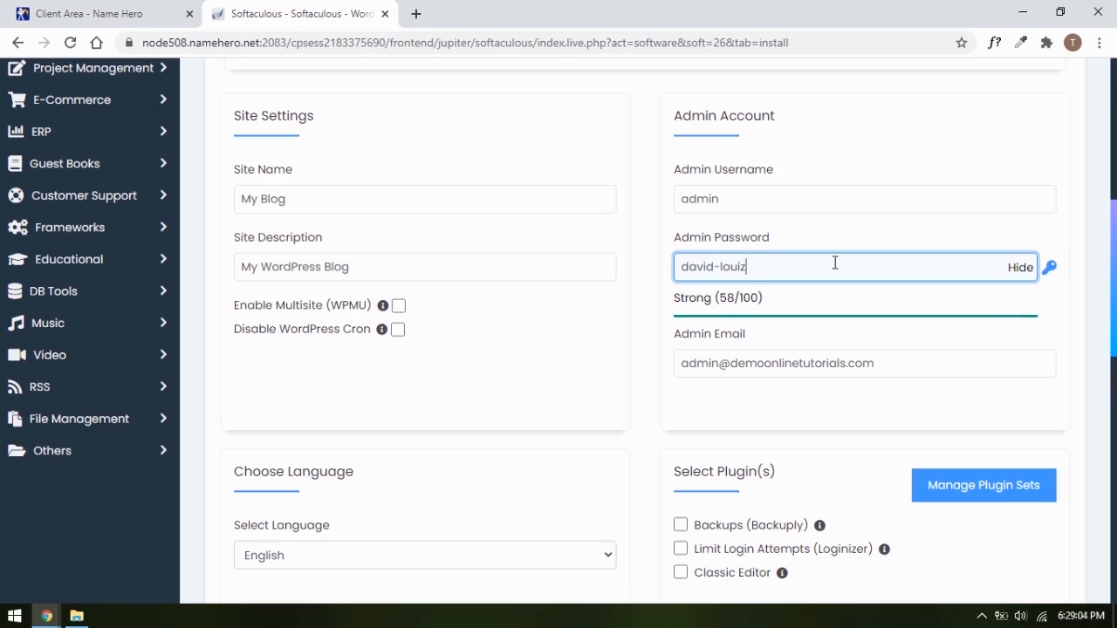
left_click(653, 304)
scroll(657, 311, "down", 1)
left_click(738, 255)
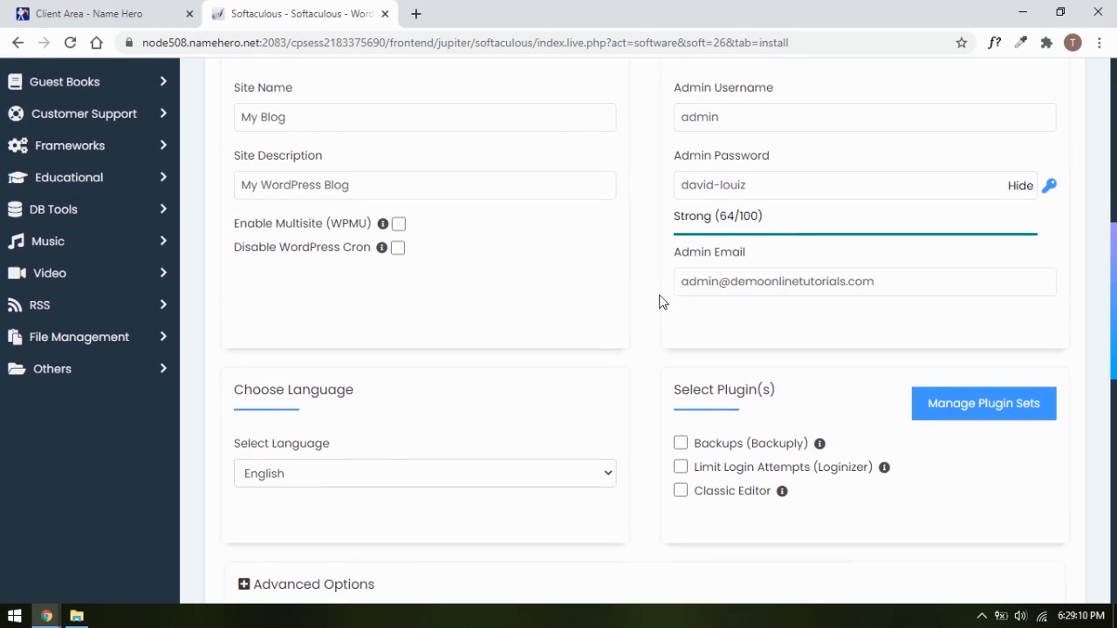
scroll(714, 353, "up", 1)
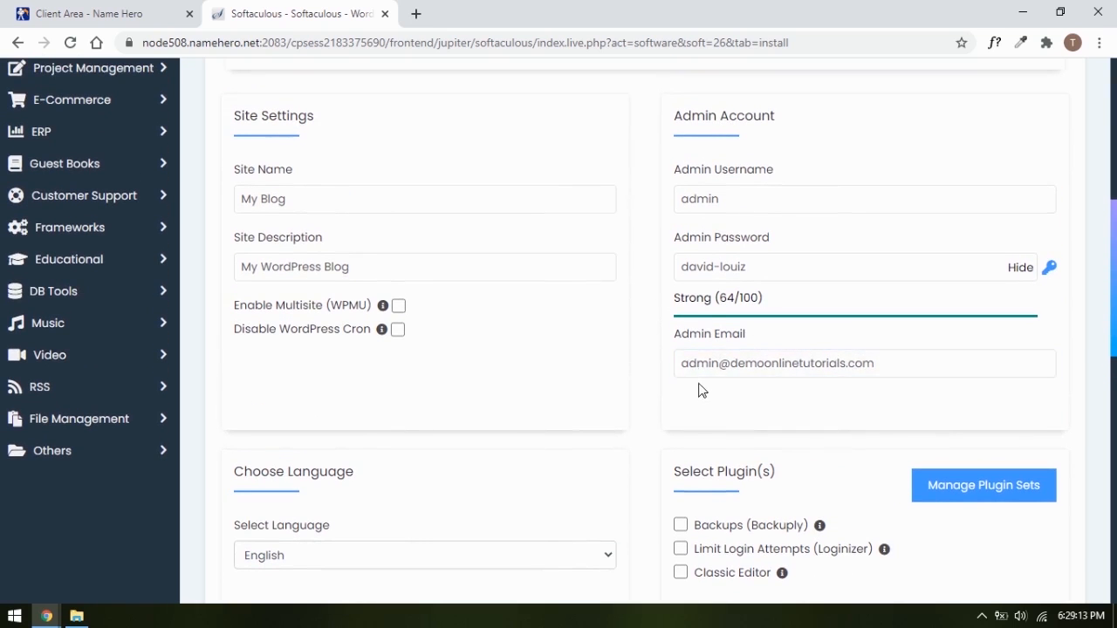
scroll(701, 389, "down", 1)
left_click_drag(886, 284, 676, 279)
left_click(644, 309)
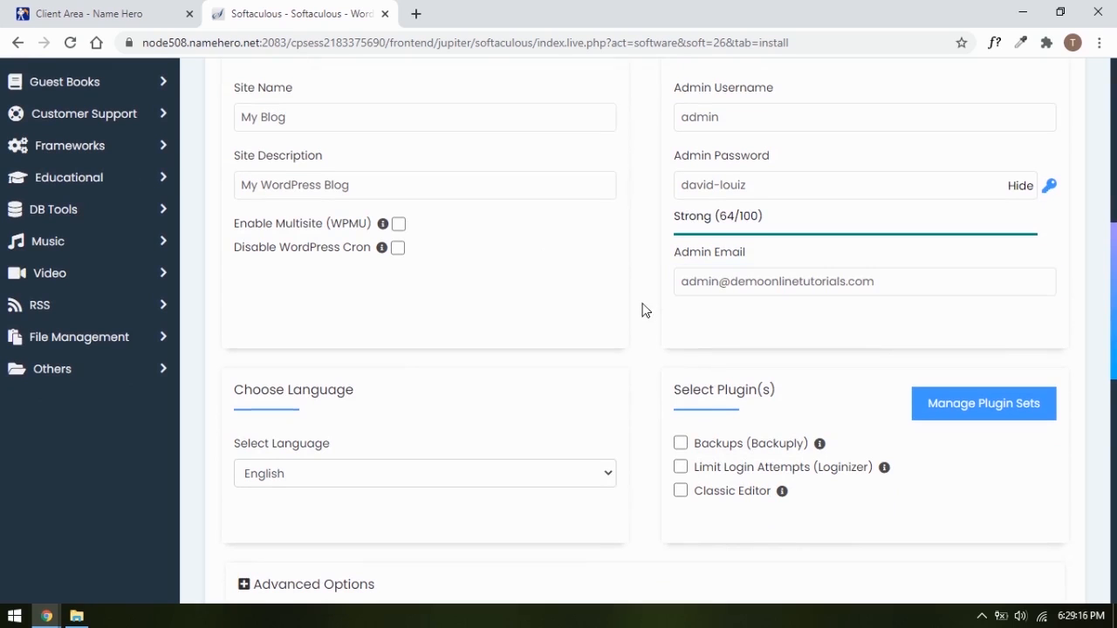
scroll(831, 324, "up", 1)
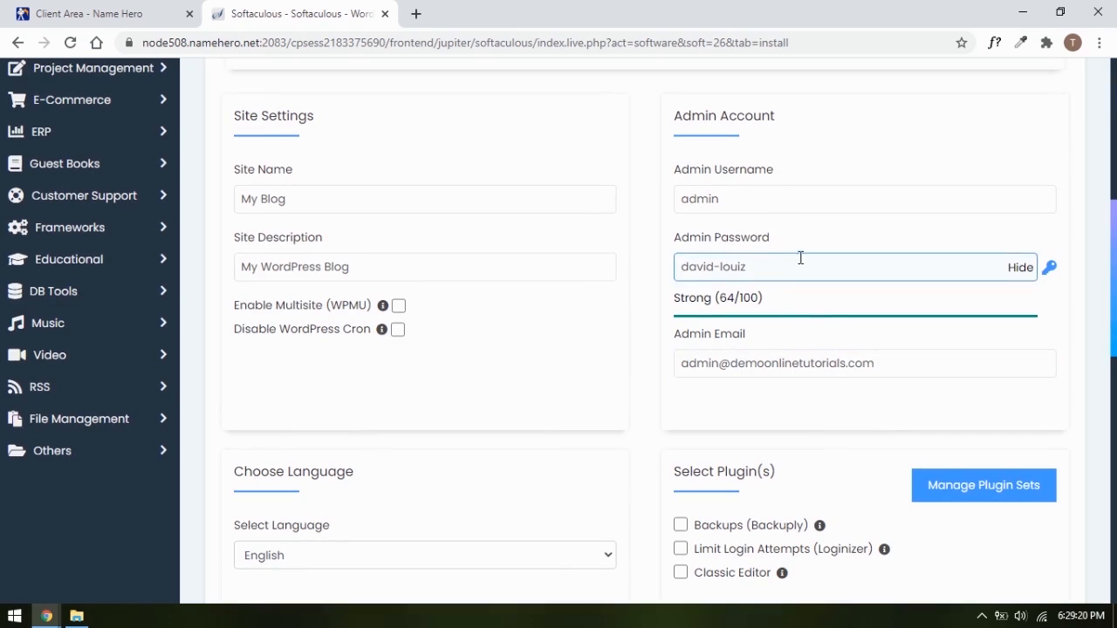
scroll(773, 364, "down", 1)
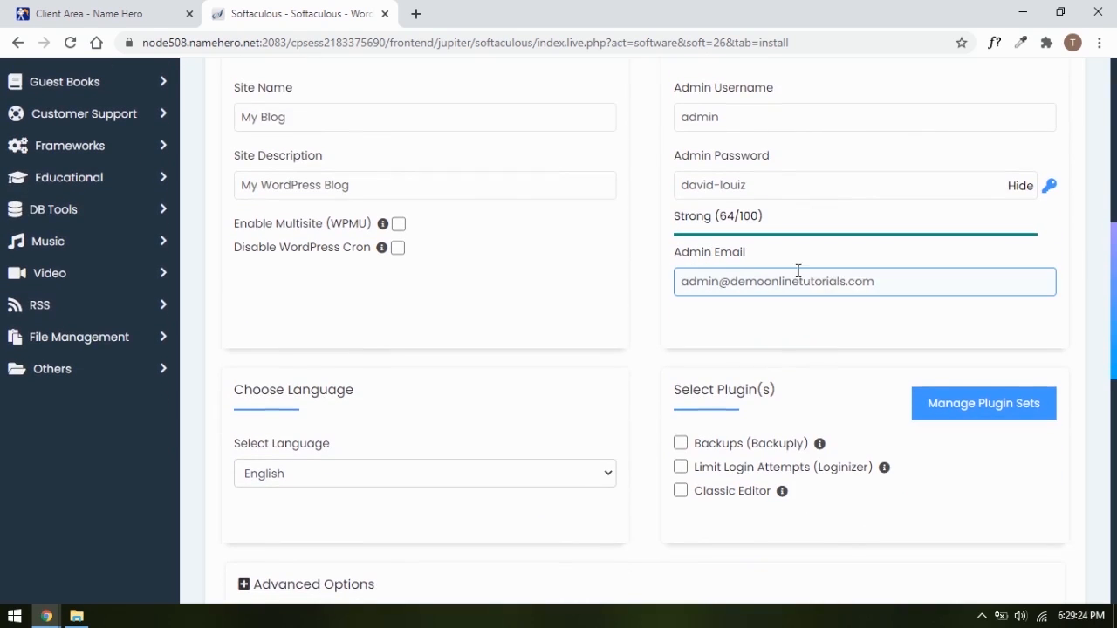
Replace the admin email with the site owner's e-mail address
left_click_drag(884, 289, 678, 282)
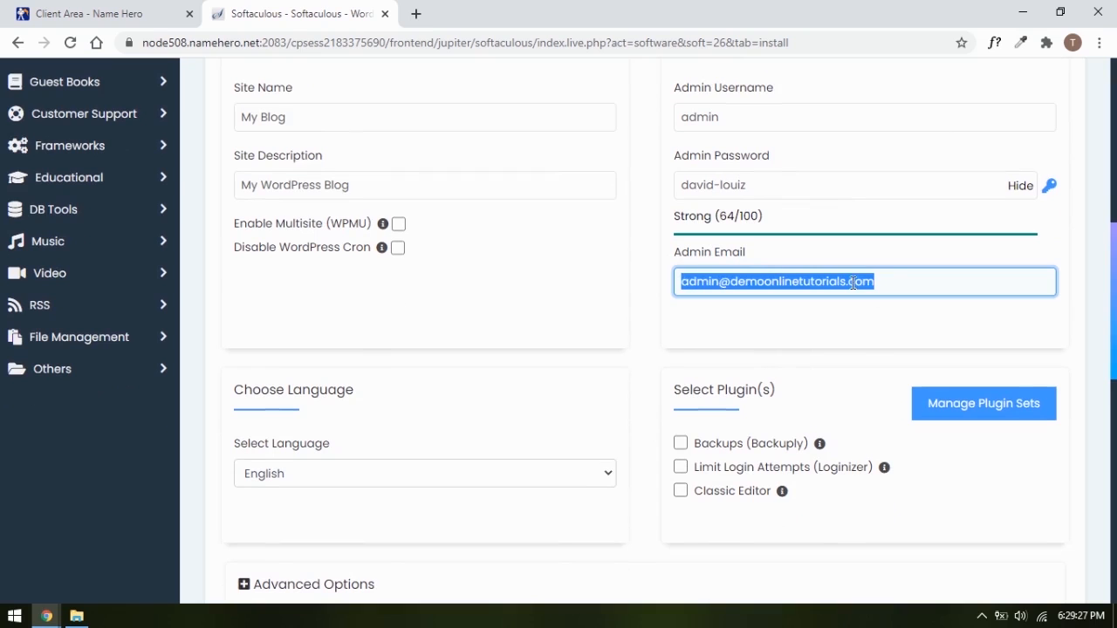
left_click(893, 281)
triple_click(913, 280)
type("da")
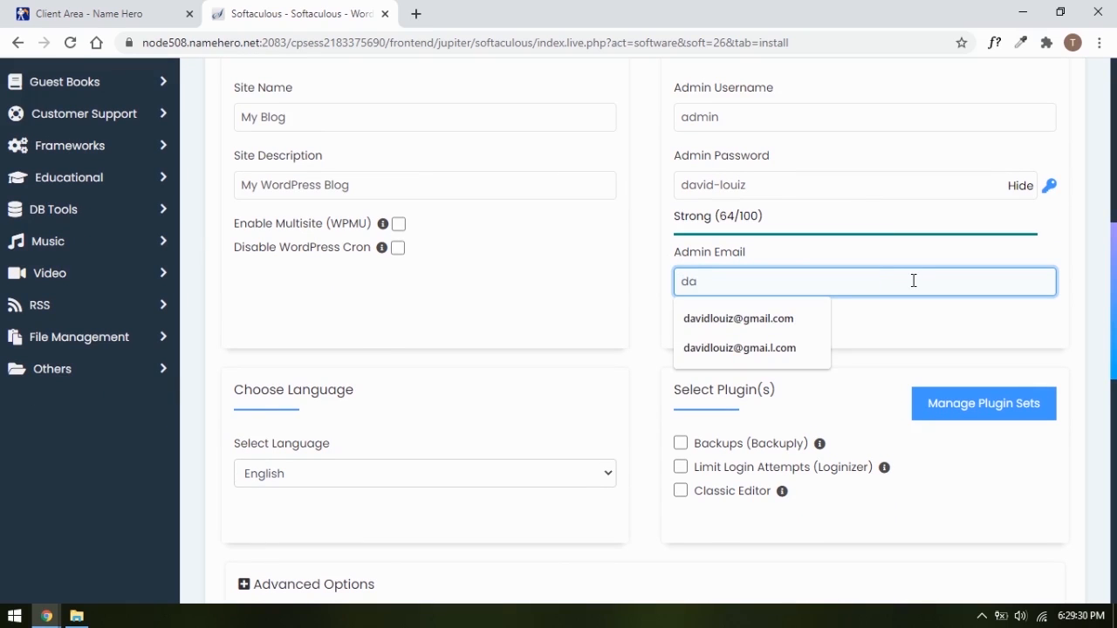
left_click(768, 350)
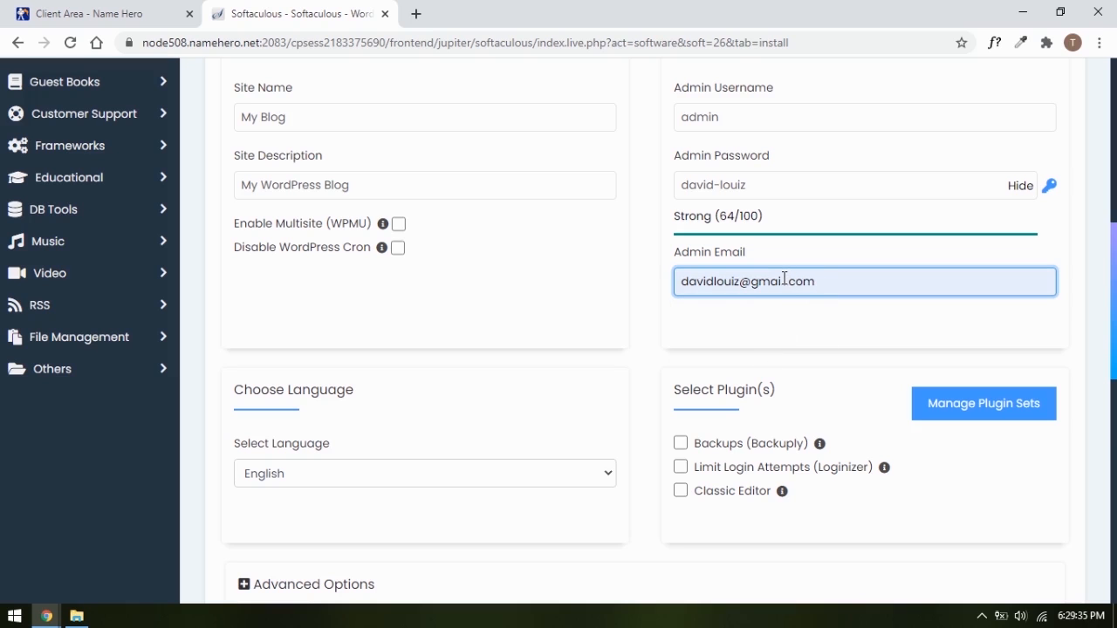
key("BackSpace")
left_click(823, 314)
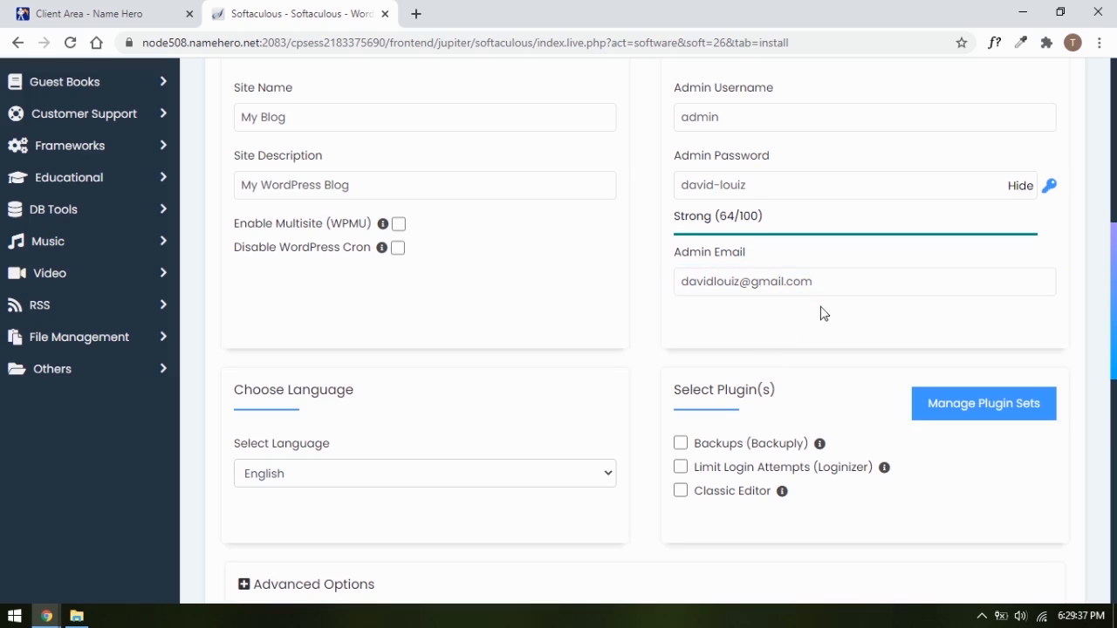
Start the WordPress installation, keeping English, no plugins and the default theme
scroll(823, 313, "down", 4)
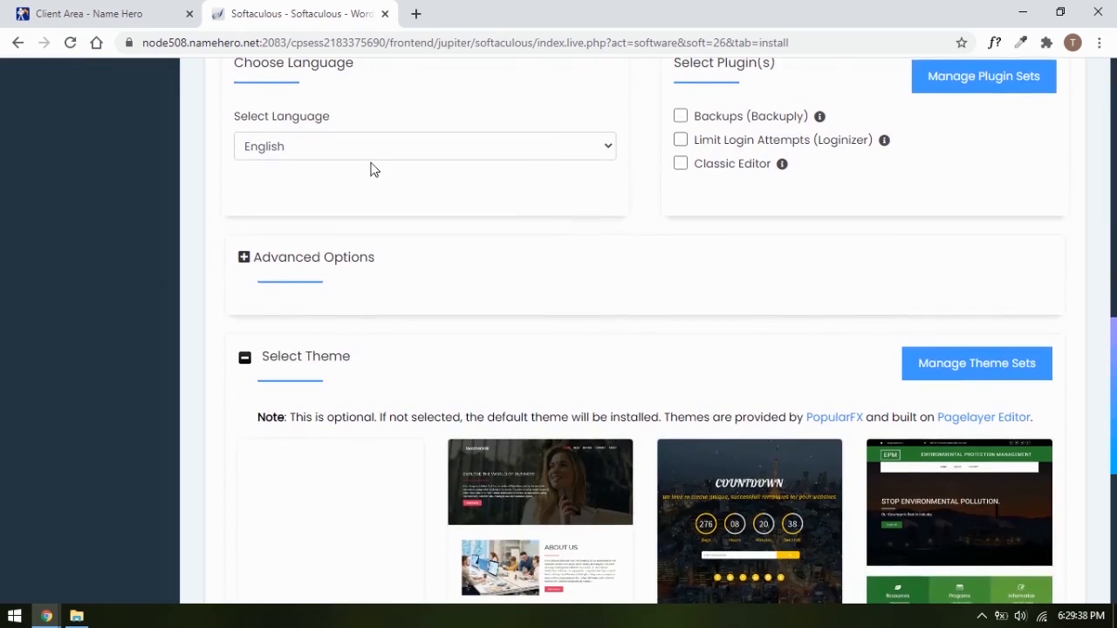
scroll(354, 185, "up", 1)
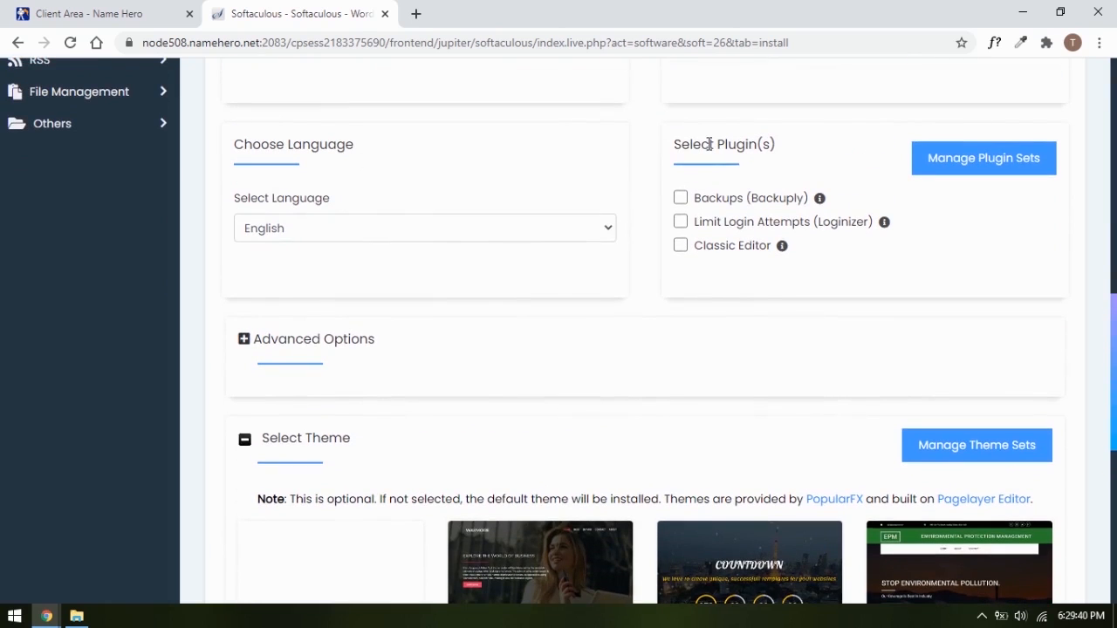
scroll(441, 270, "down", 1)
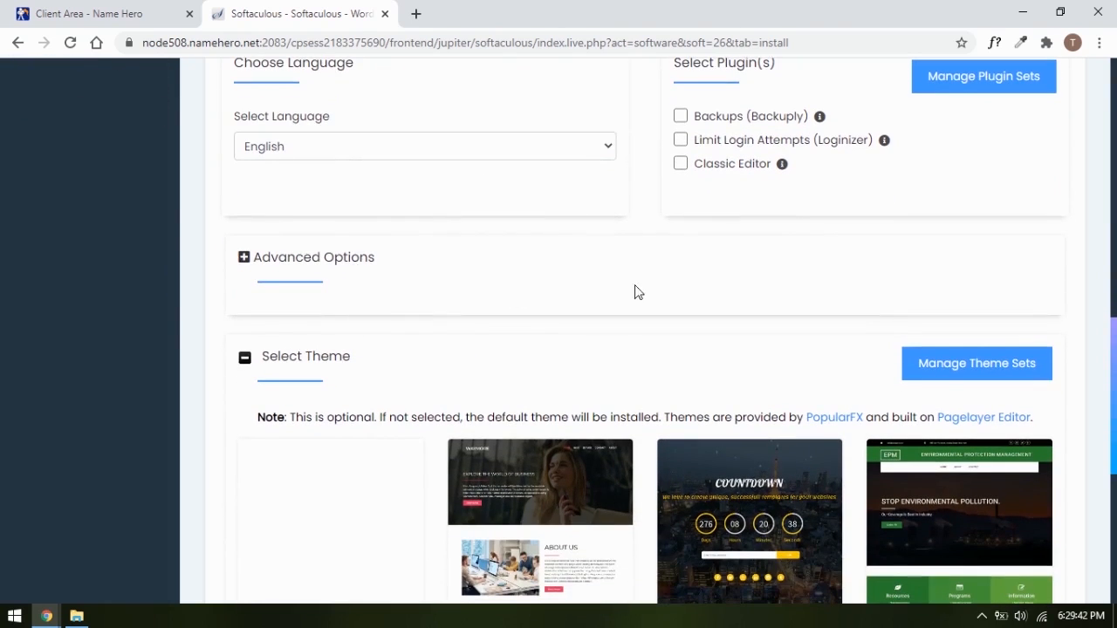
scroll(523, 297, "down", 2)
scroll(742, 288, "down", 1)
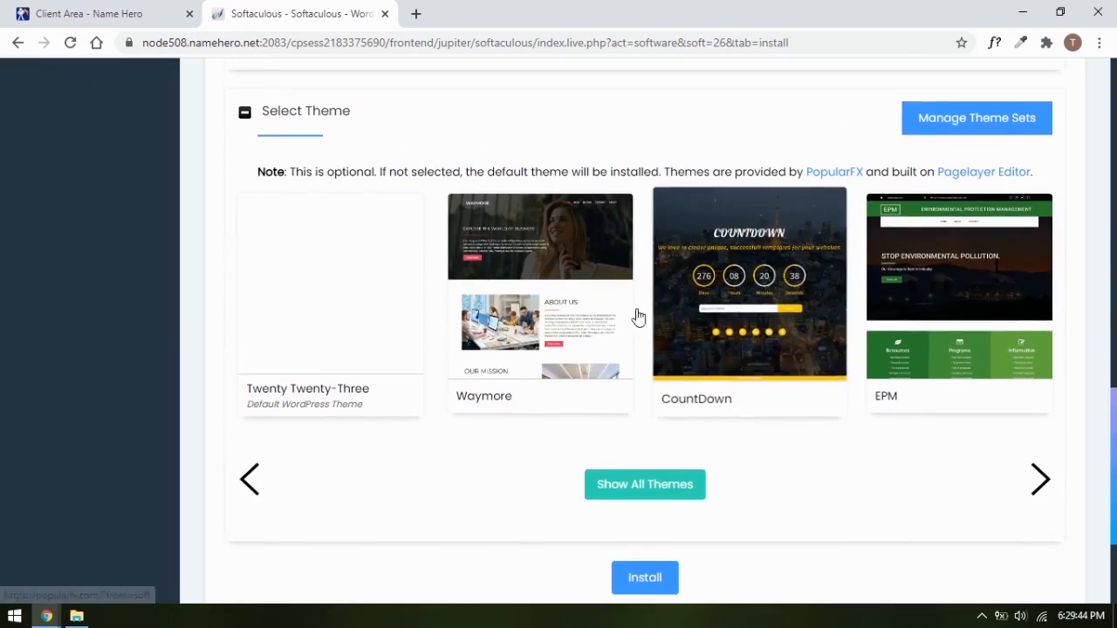
scroll(541, 323, "up", 2)
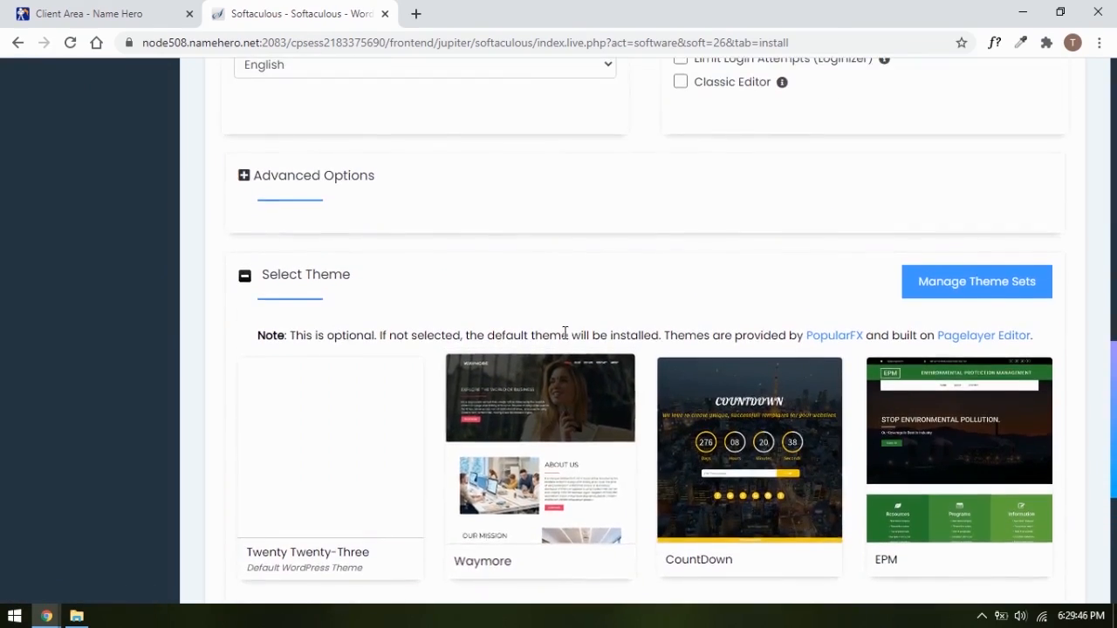
scroll(566, 339, "up", 3)
scroll(568, 349, "down", 3)
scroll(568, 275, "up", 1)
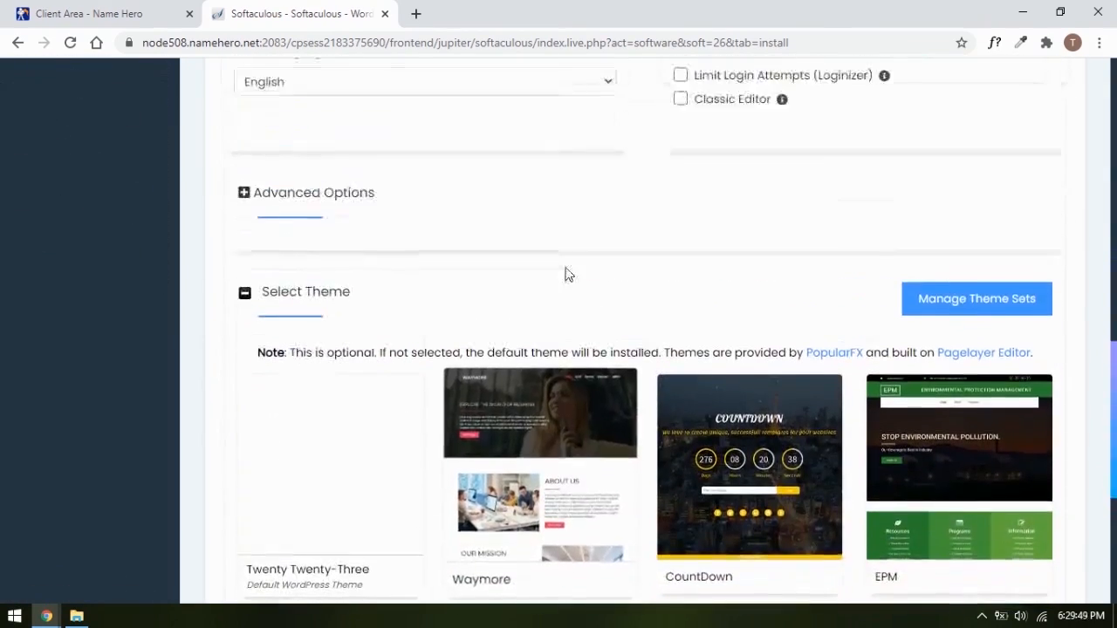
scroll(568, 244, "up", 3)
scroll(568, 249, "down", 7)
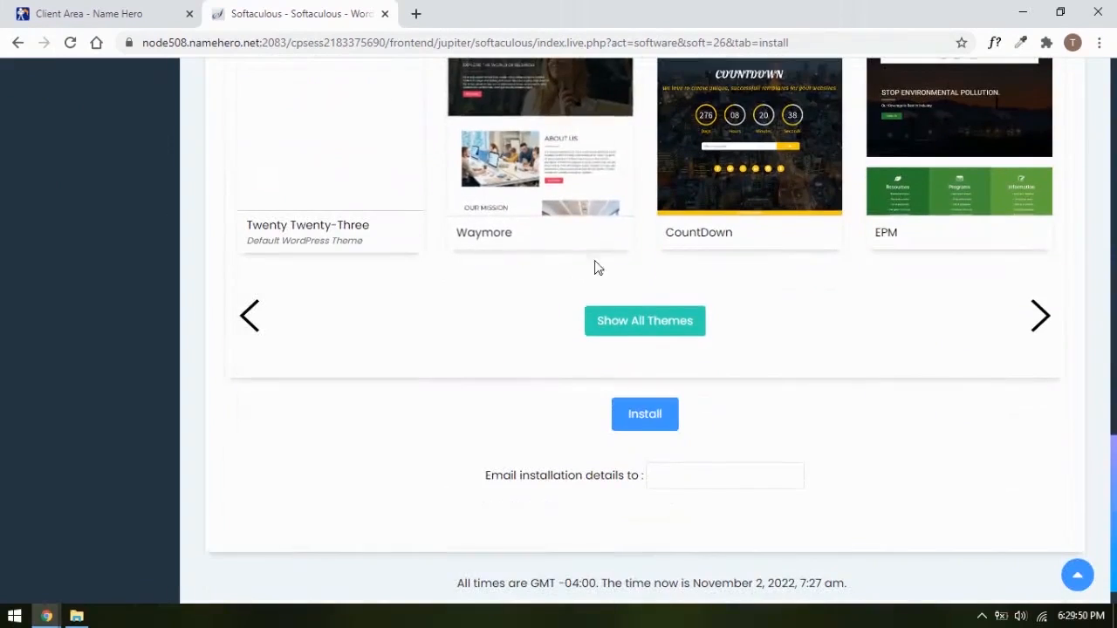
scroll(596, 268, "down", 1)
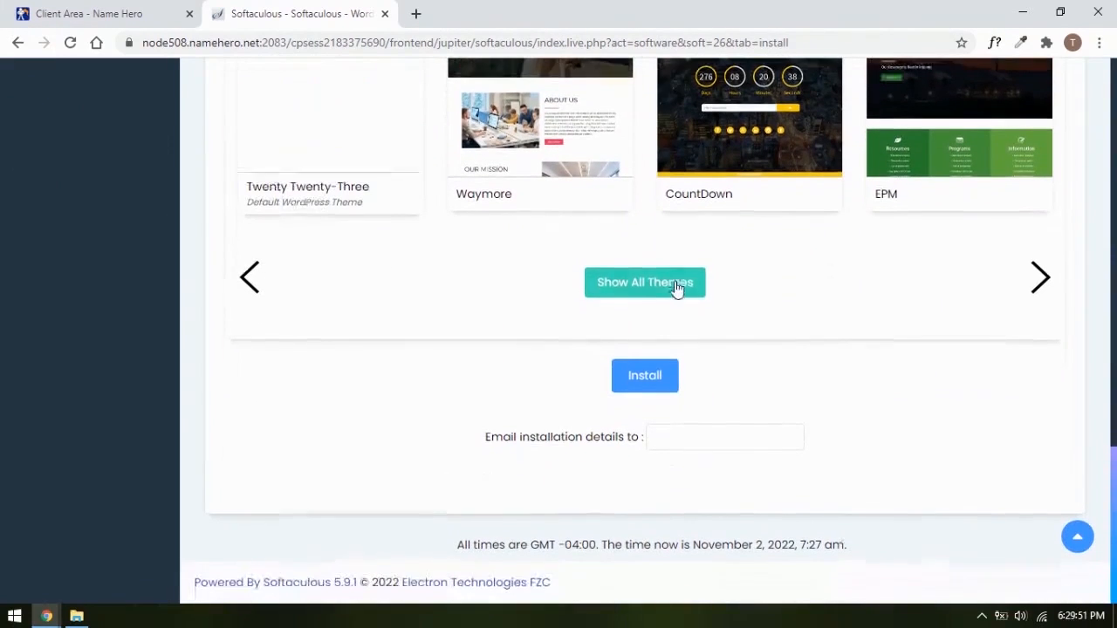
left_click(652, 383)
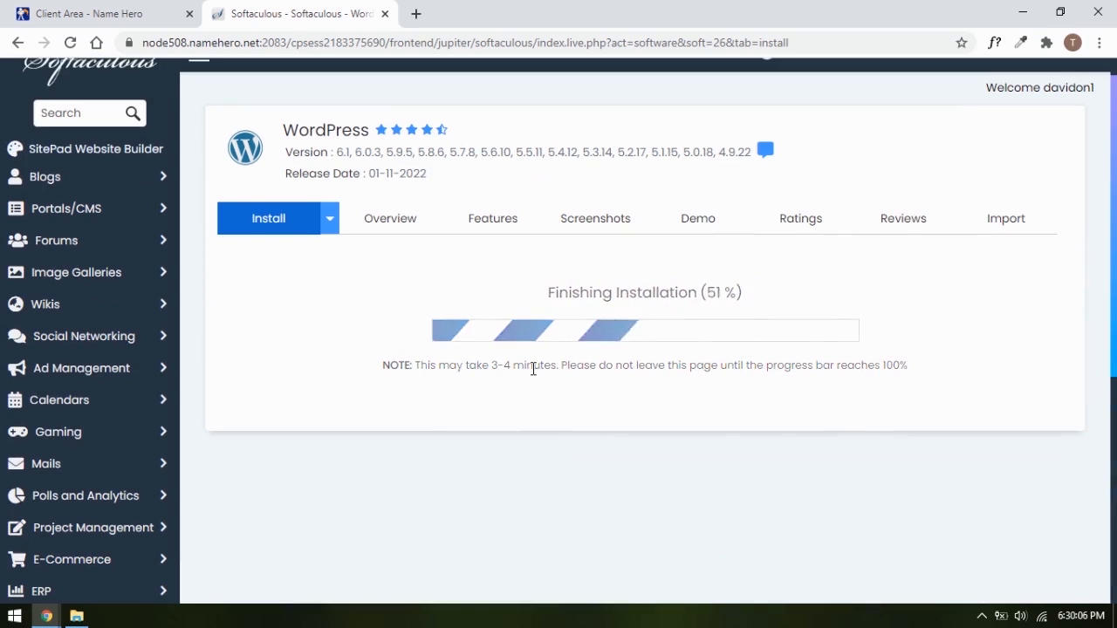
Open the new WordPress installation's administrative URL in a new browser tab and switch to it
scroll(532, 370, "down", 2)
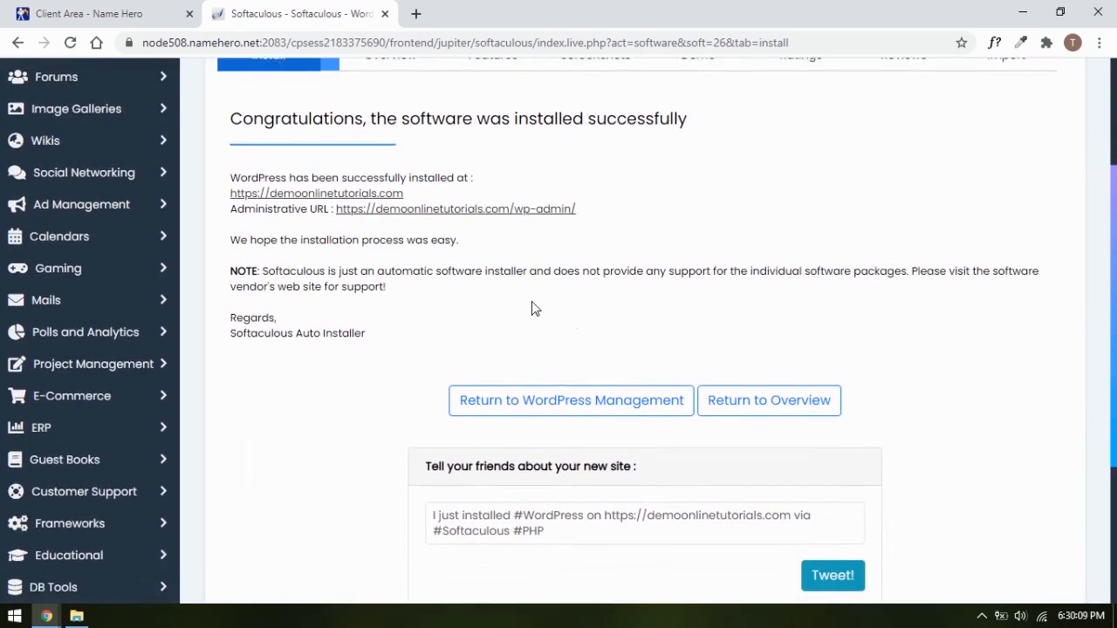
scroll(535, 309, "up", 3)
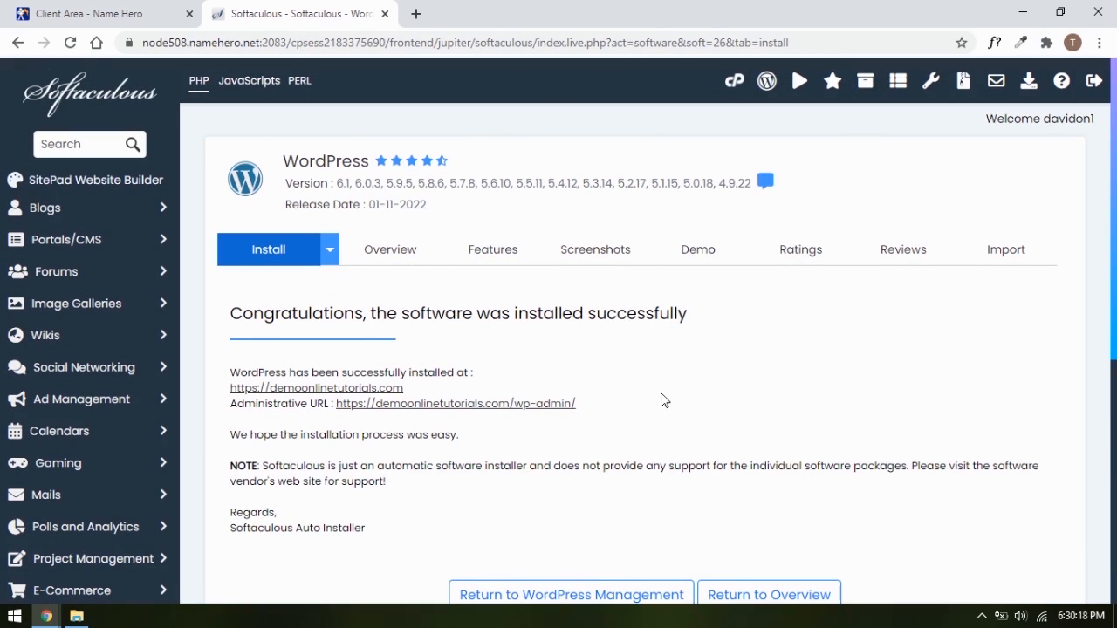
right_click(447, 405)
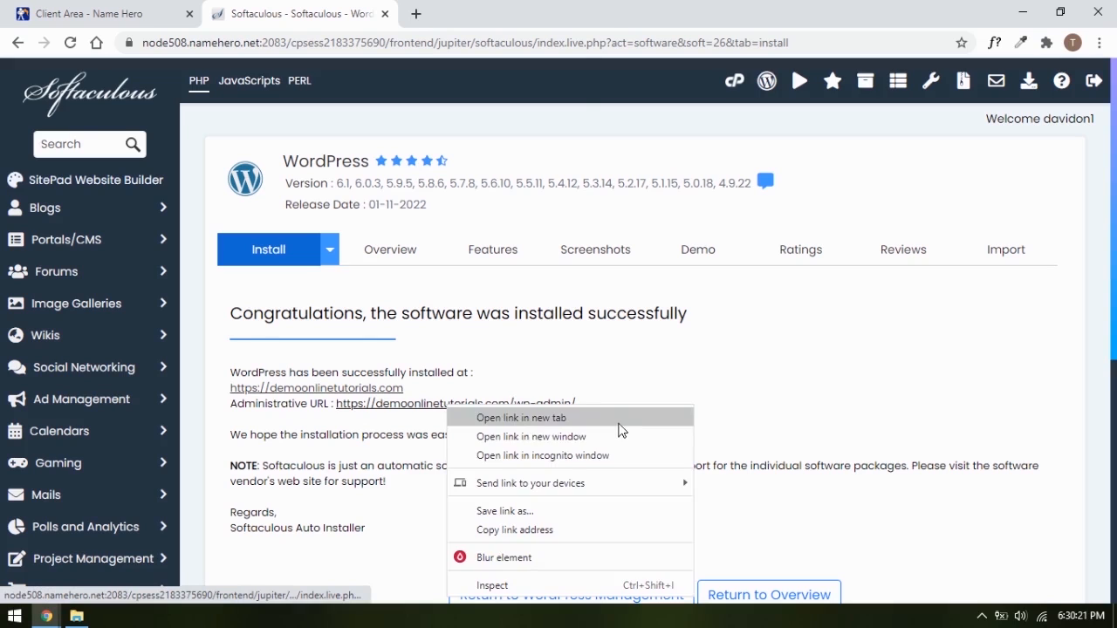
left_click(620, 419)
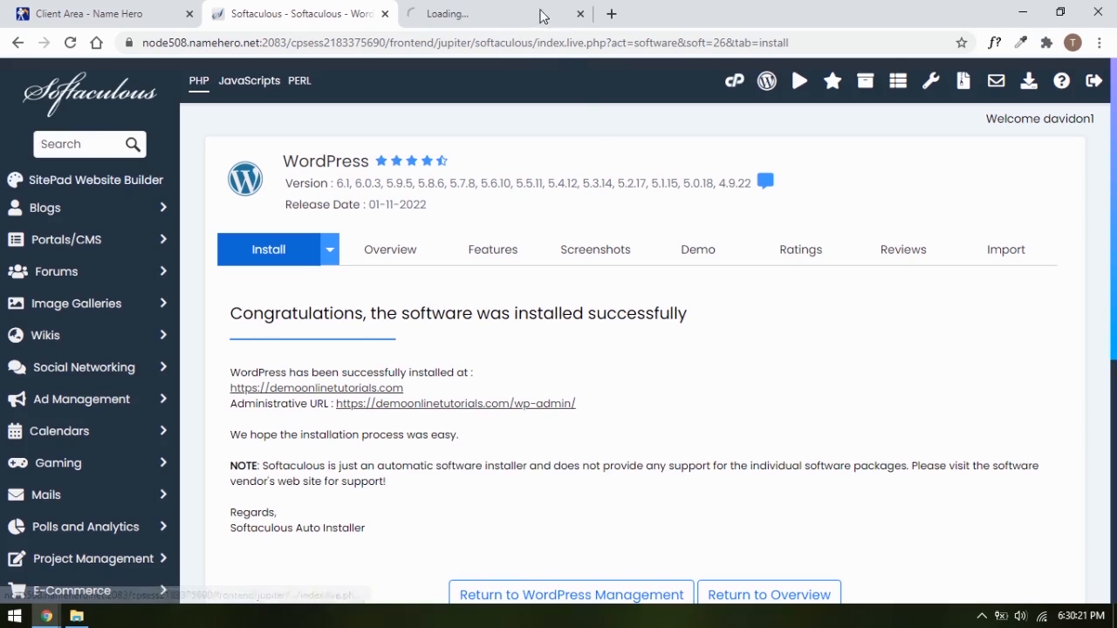
left_click(485, 15)
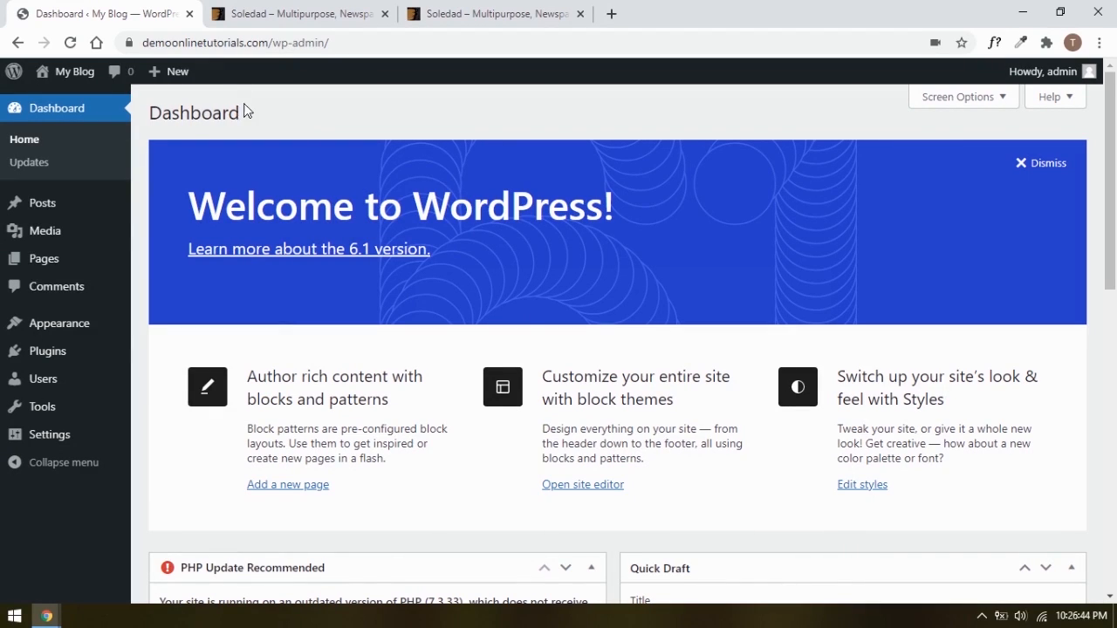
Open the live site from the dashboard in a new tab and scroll through its front page
mouse_move(70, 83)
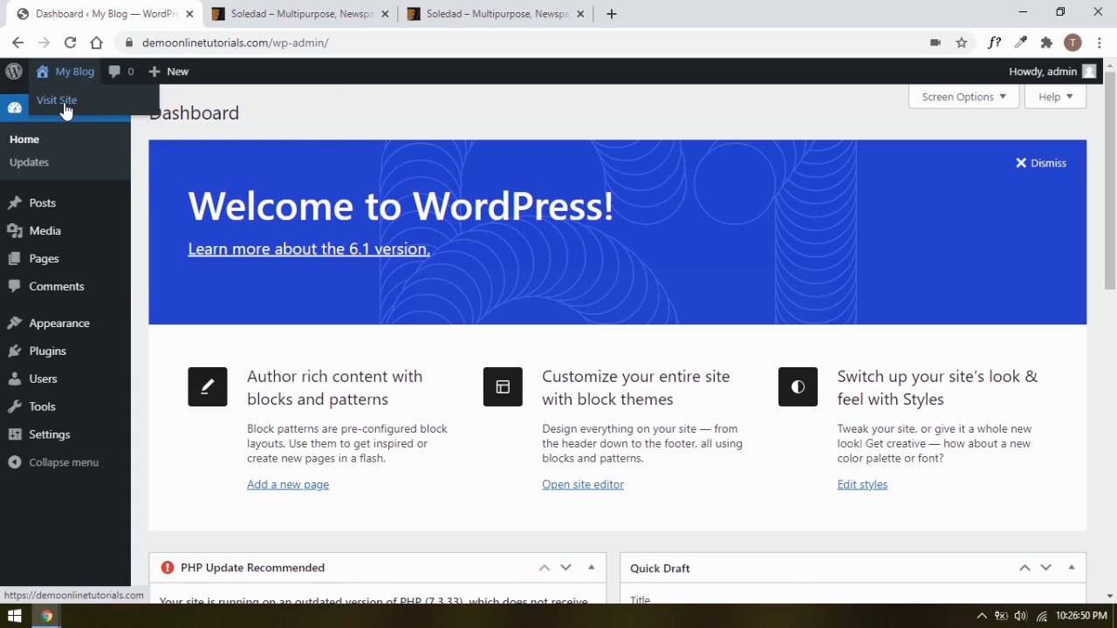
right_click(64, 104)
left_click(80, 116)
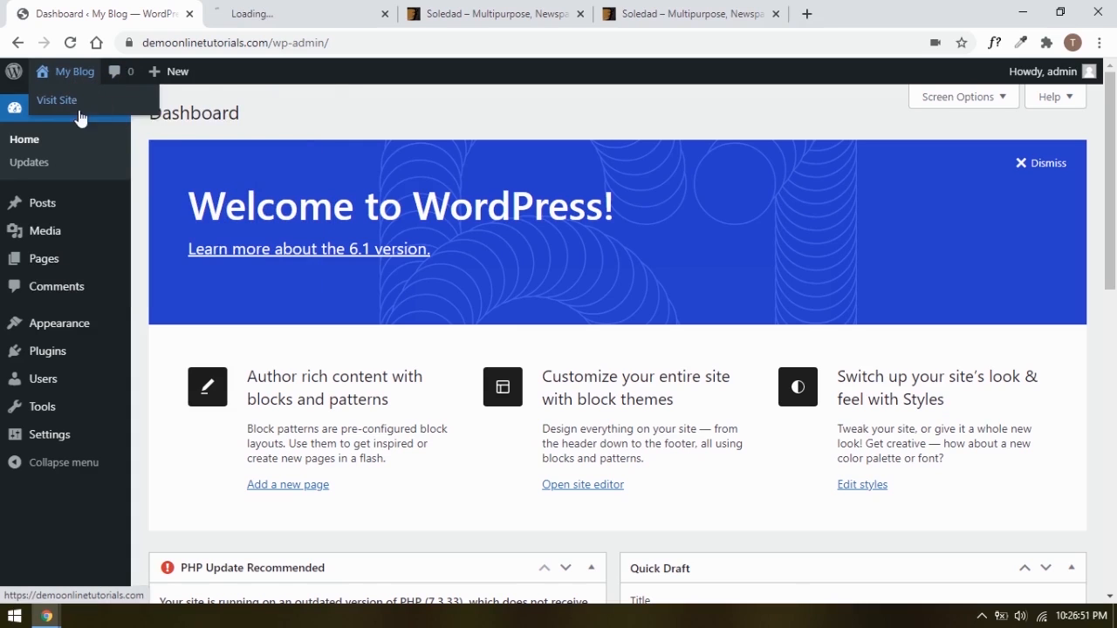
left_click(253, 22)
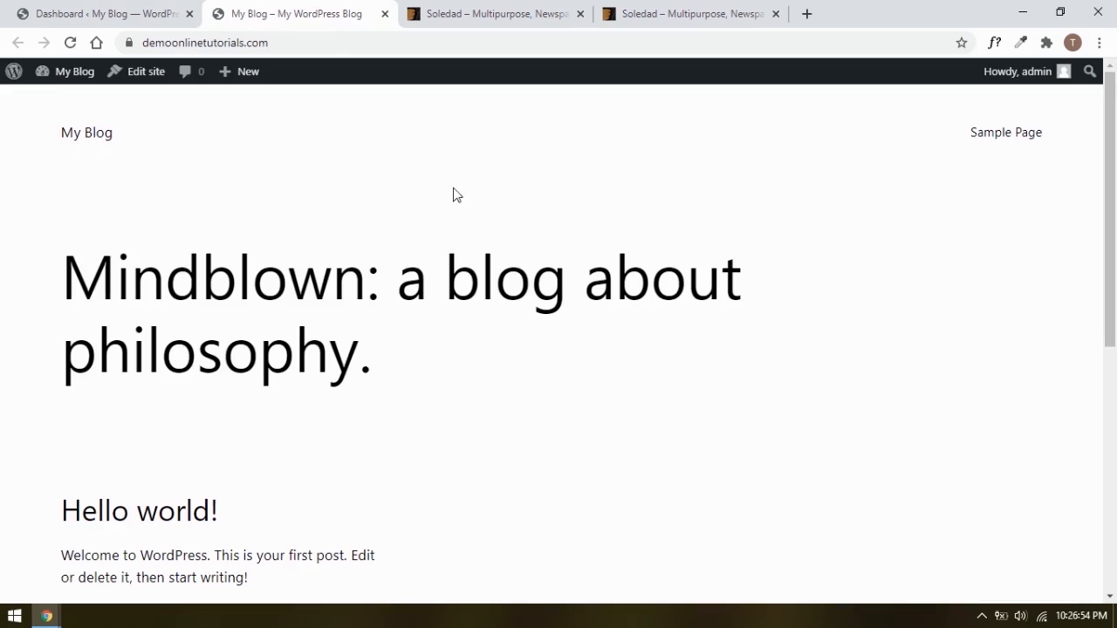
scroll(409, 316, "down", 5)
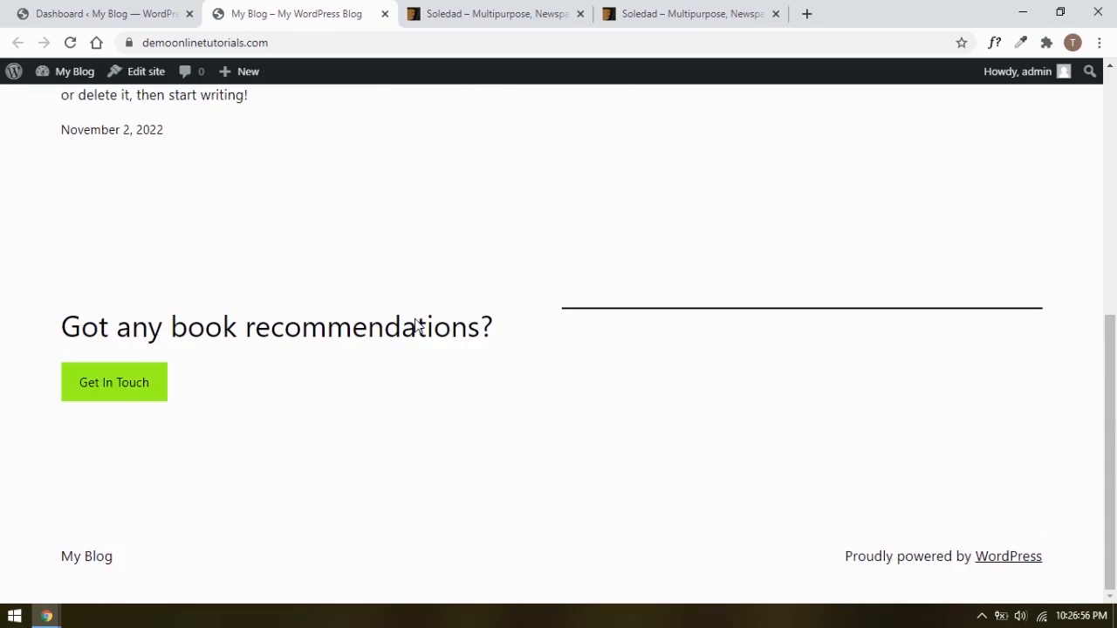
scroll(415, 330, "up", 4)
scroll(416, 330, "up", 1)
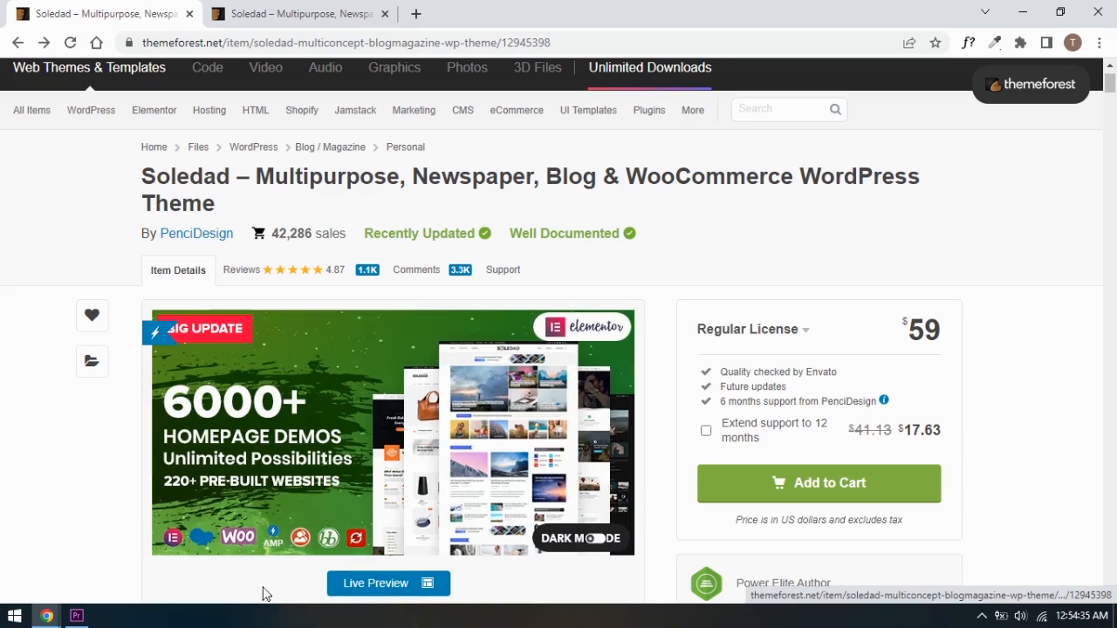
Browse the Soledad theme's demo layouts on the ThemeForest preview page
left_click(314, 15)
scroll(378, 257, "down", 10)
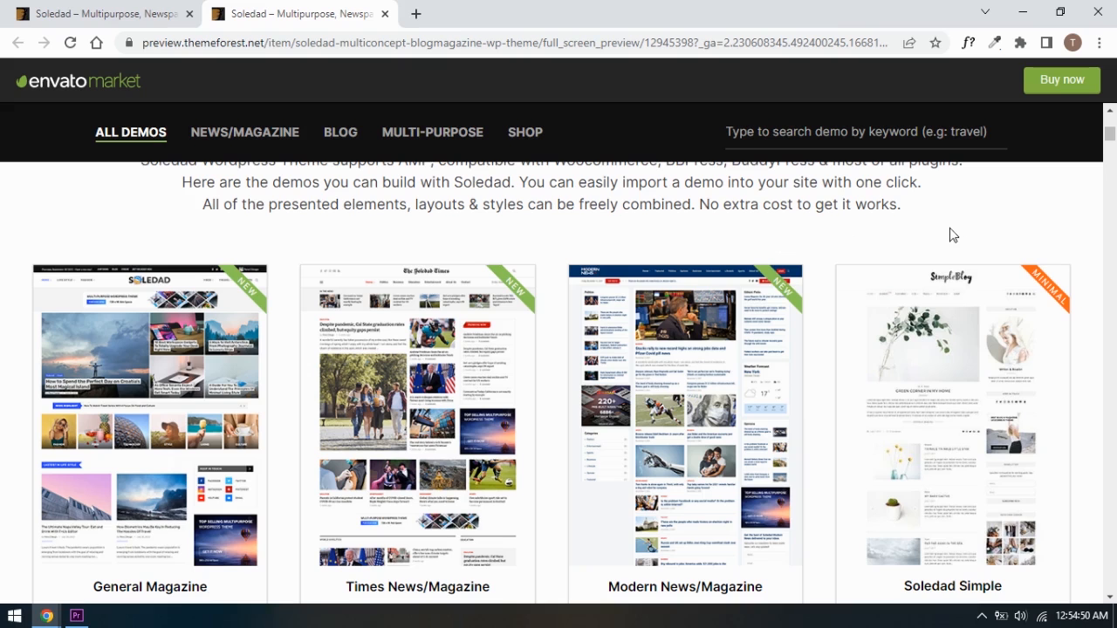
scroll(905, 324, "down", 2)
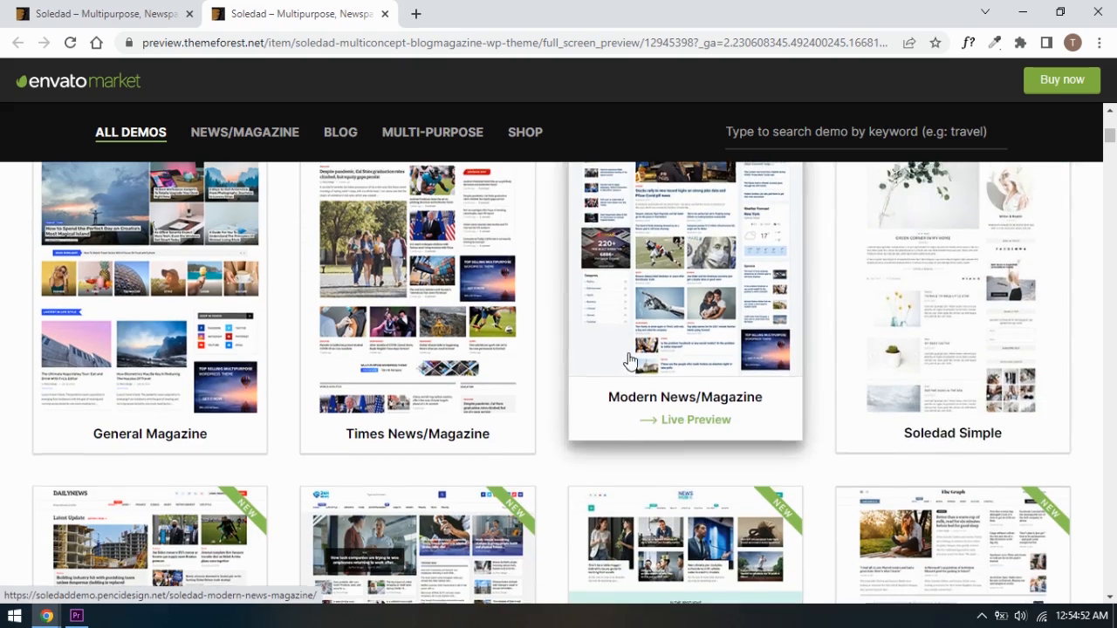
scroll(630, 360, "up", 1)
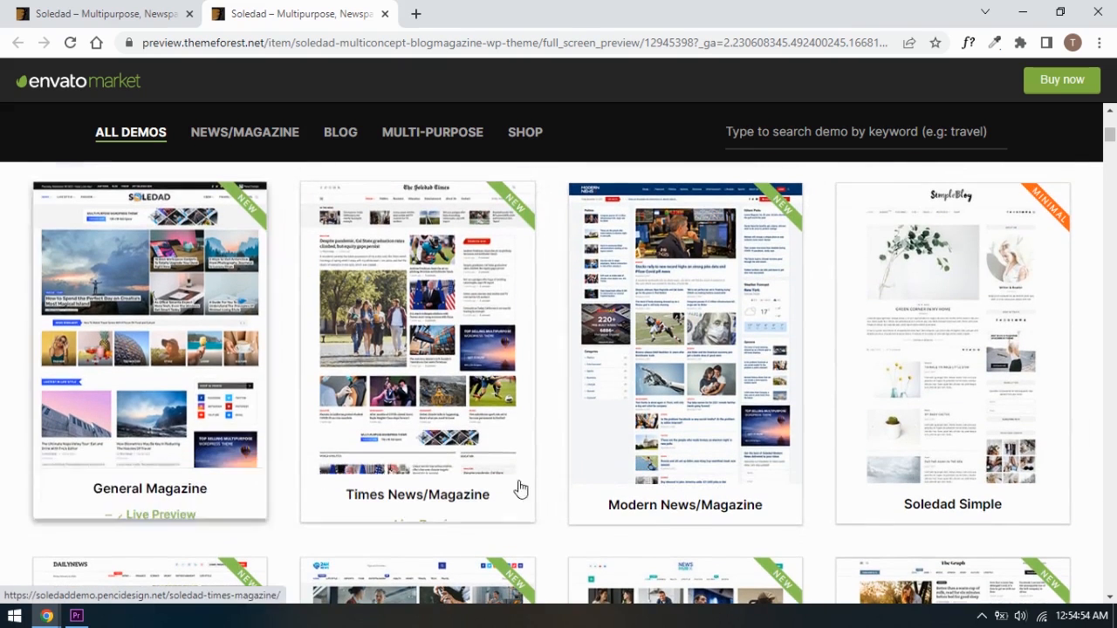
scroll(742, 462, "down", 3)
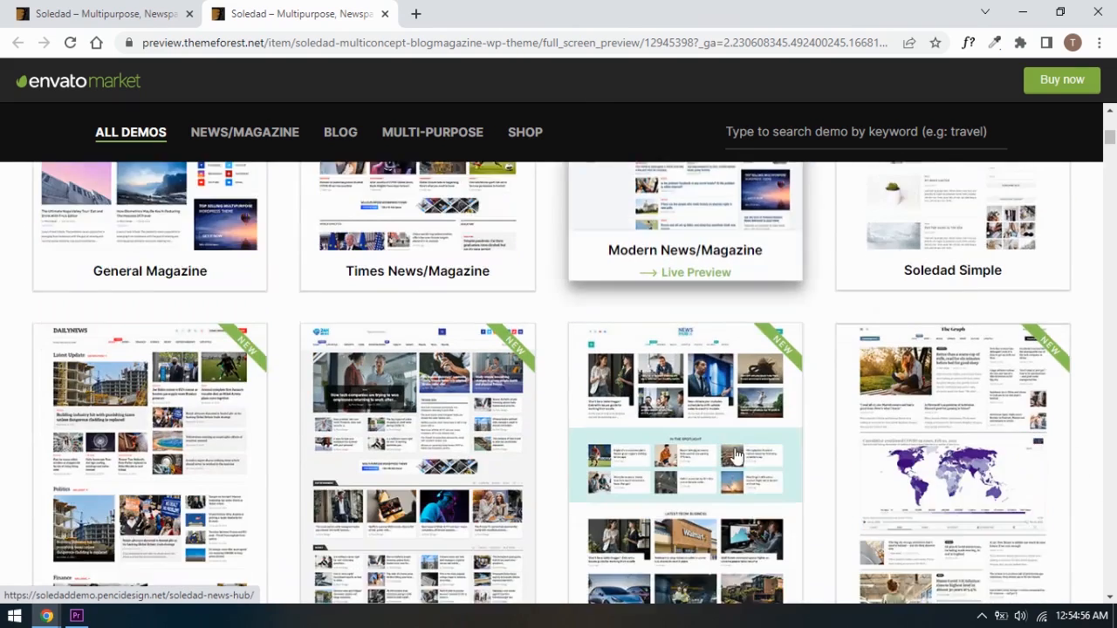
scroll(737, 454, "down", 2)
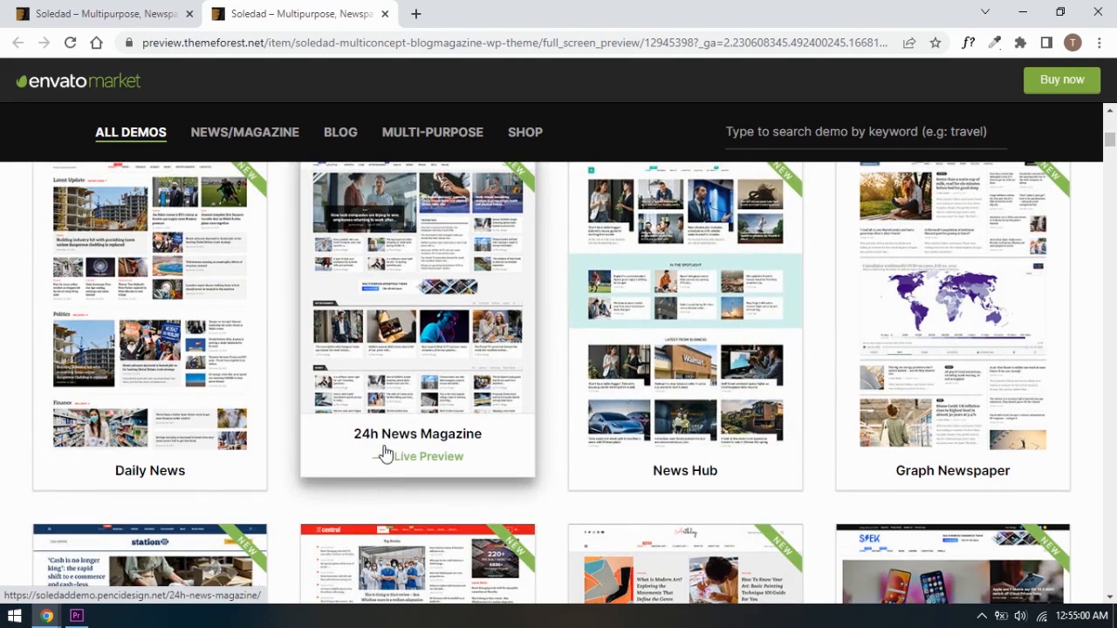
scroll(493, 448, "down", 1)
scroll(494, 447, "down", 3)
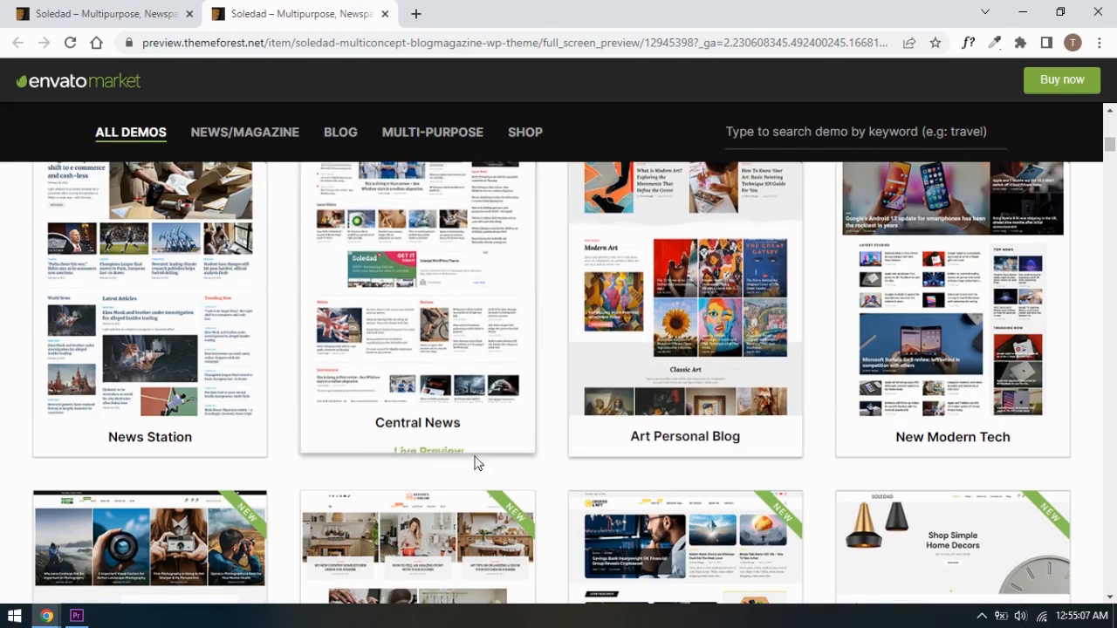
scroll(358, 449, "down", 5)
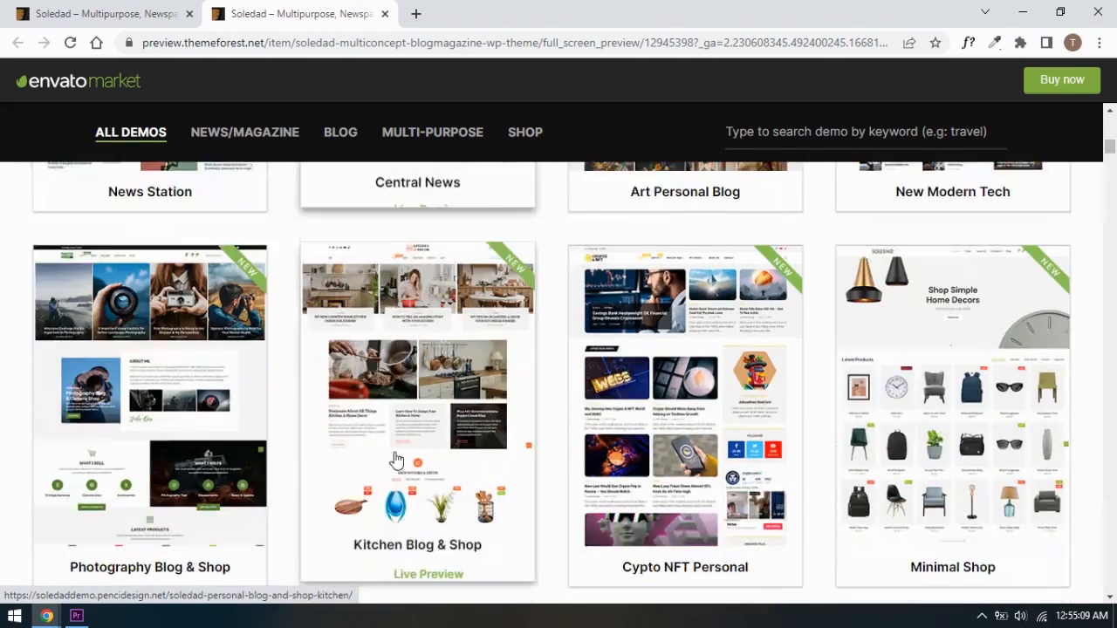
scroll(616, 456, "up", 1)
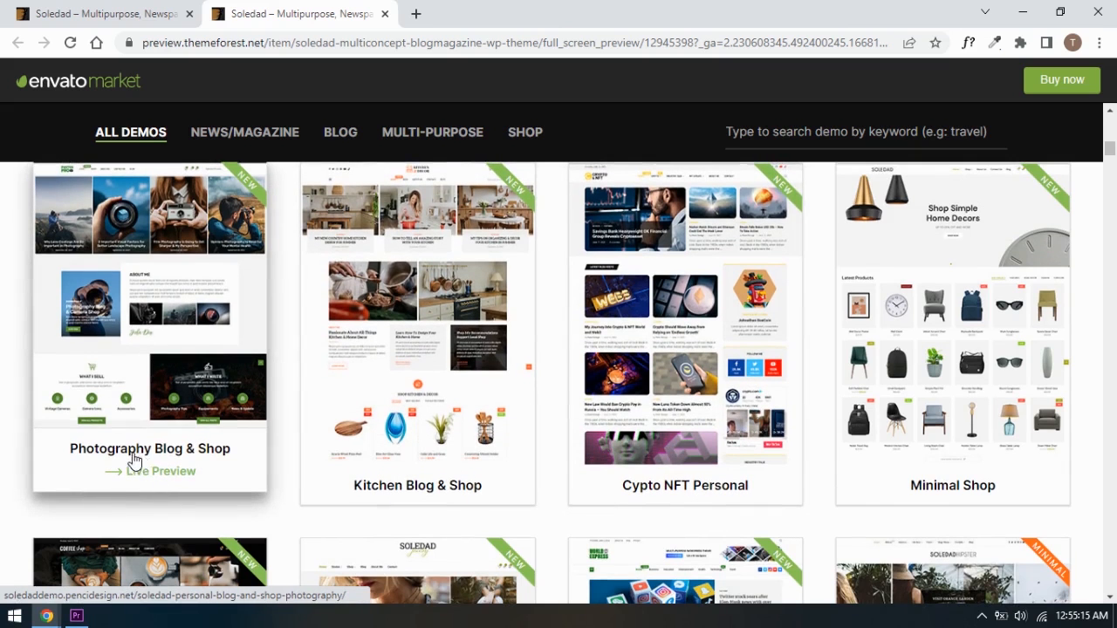
scroll(616, 524, "down", 5)
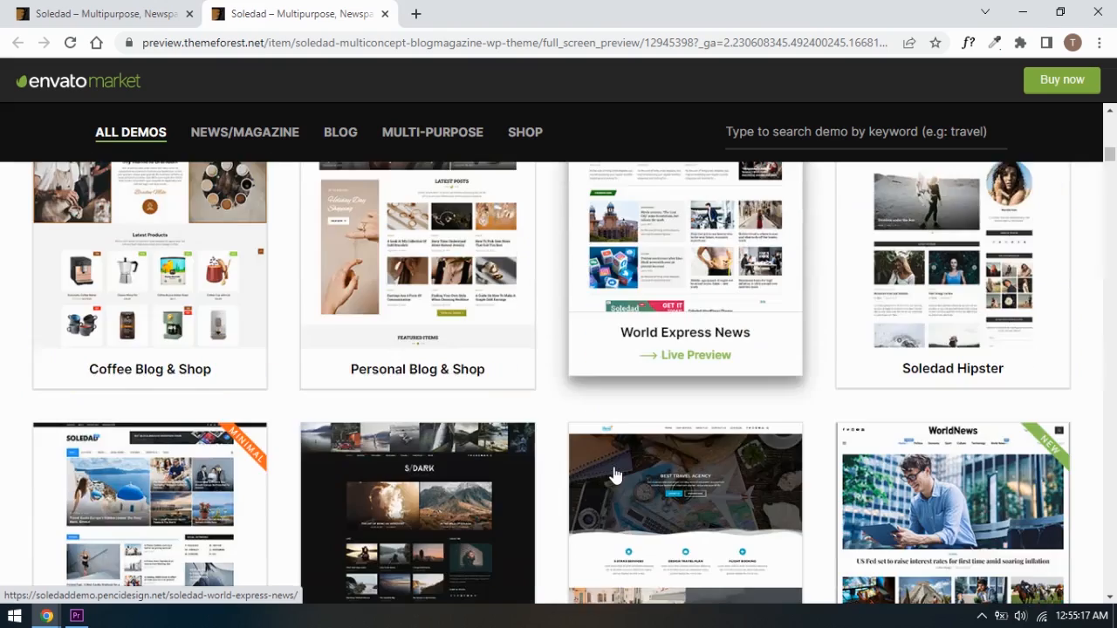
scroll(617, 476, "down", 4)
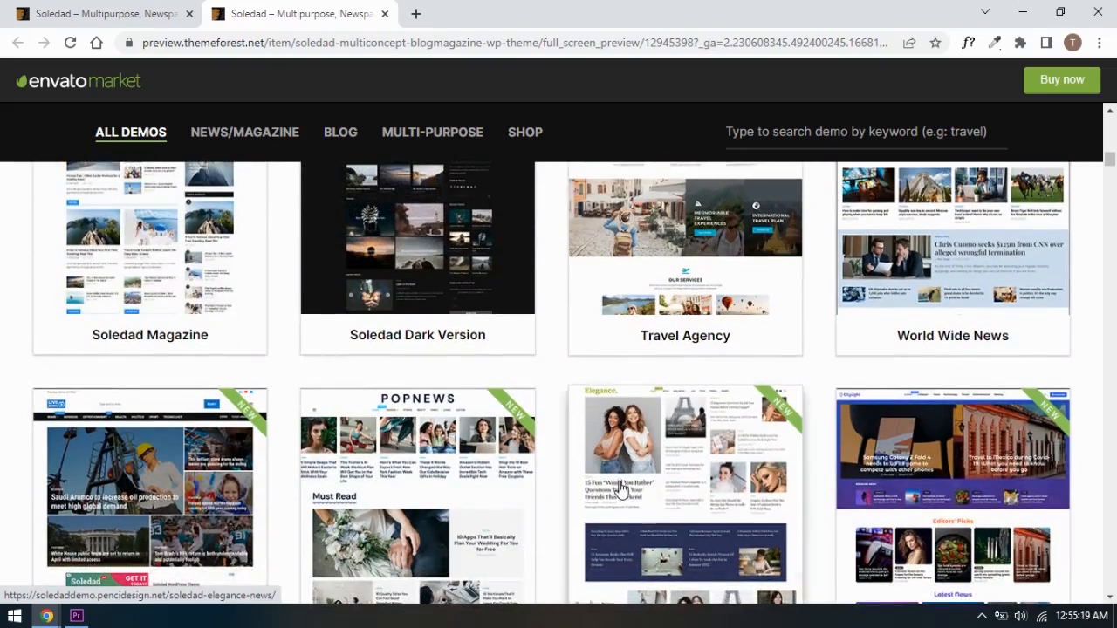
scroll(621, 489, "down", 1)
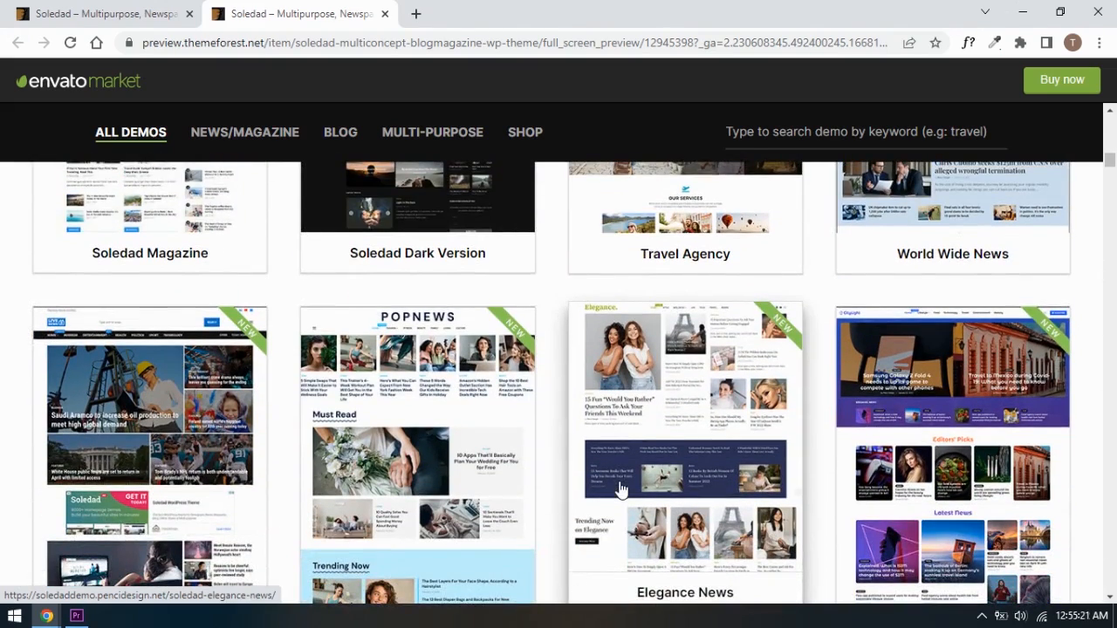
scroll(624, 489, "down", 2)
scroll(643, 486, "up", 3)
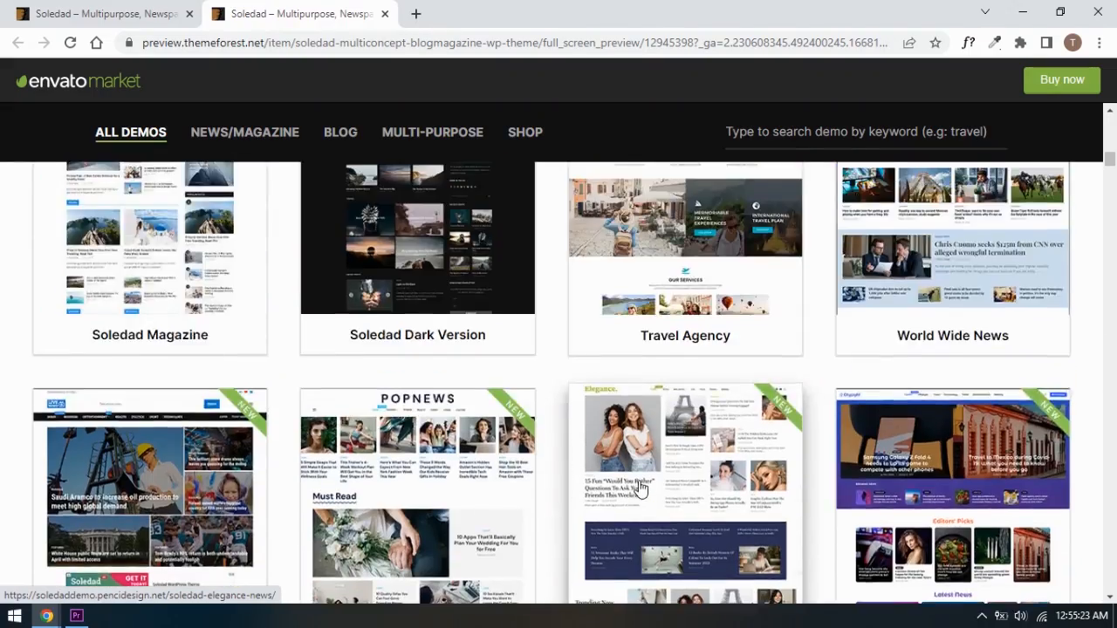
scroll(643, 489, "up", 4)
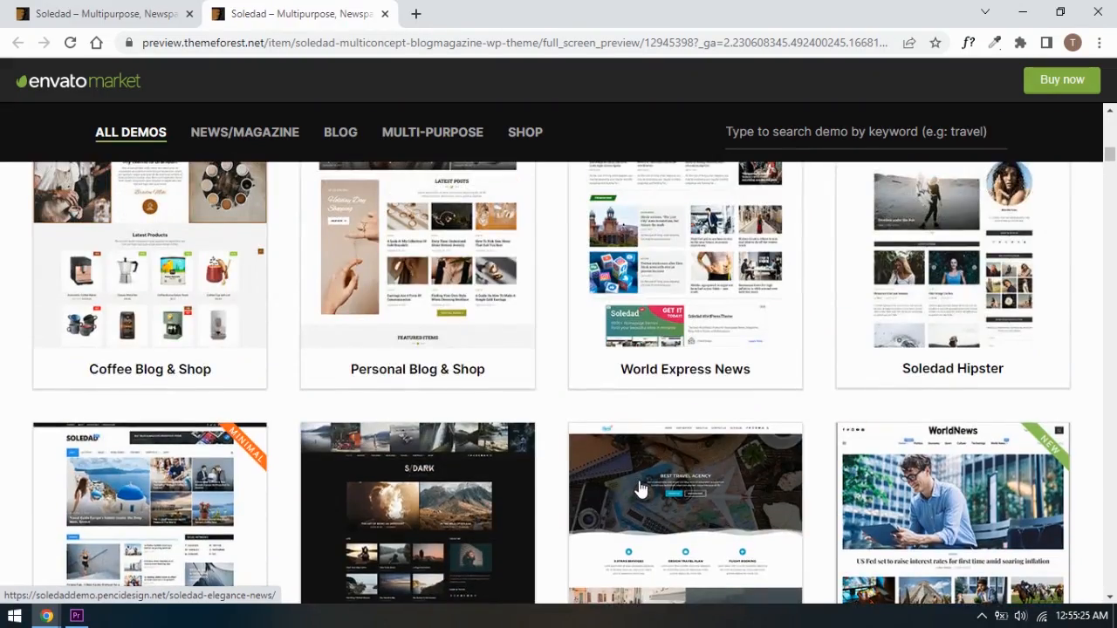
scroll(640, 489, "up", 12)
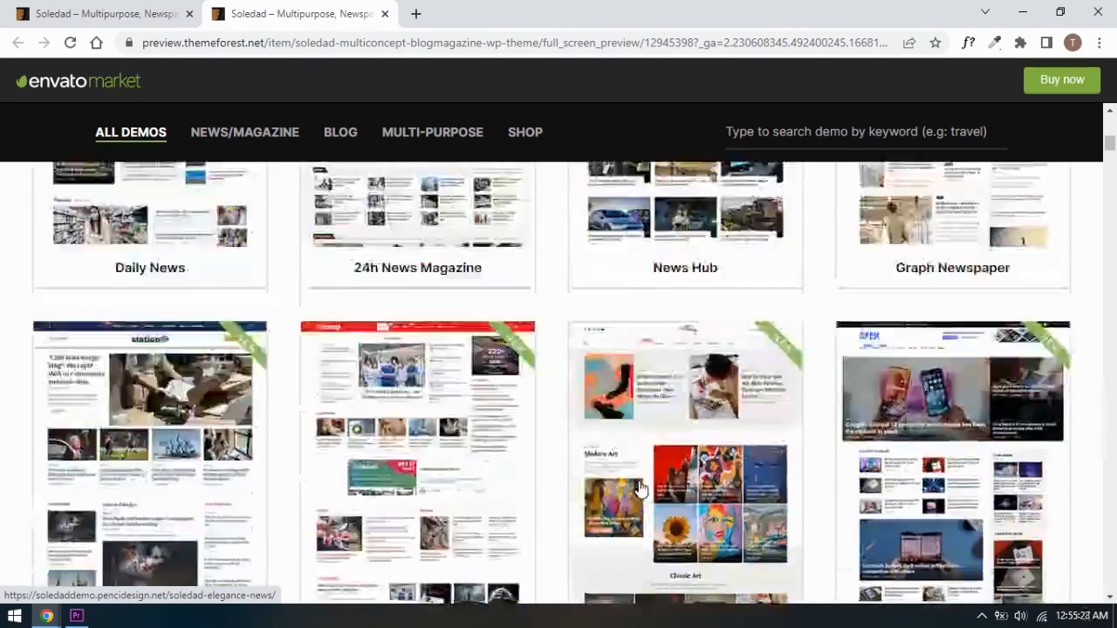
scroll(640, 489, "up", 15)
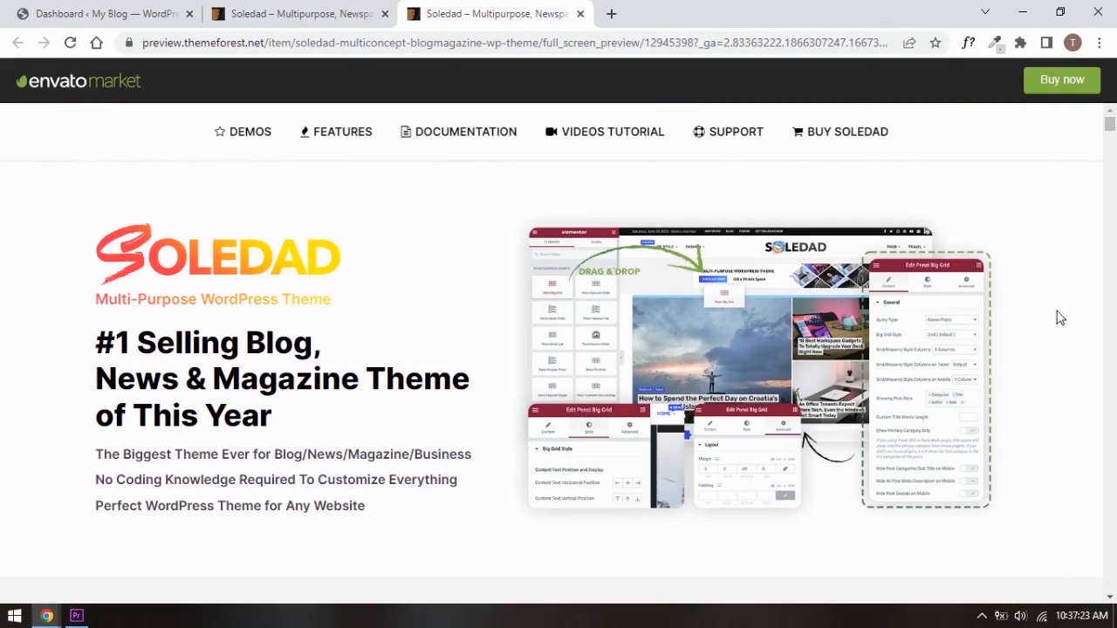
Add the Soledad theme with a Regular License to the cart and proceed to checkout
left_click(302, 16)
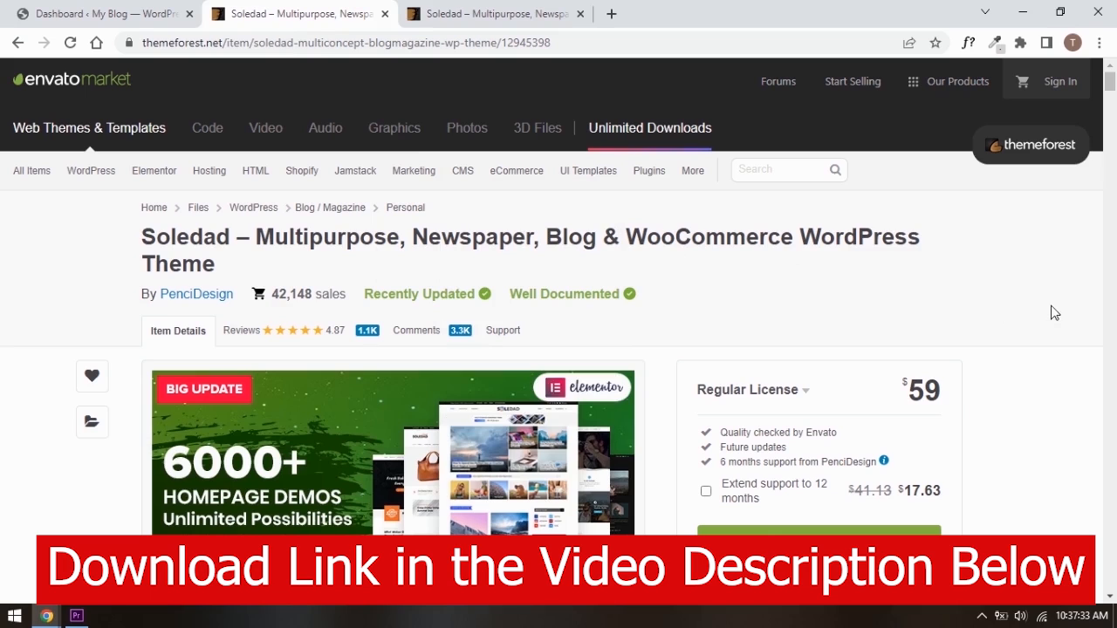
scroll(1065, 332, "down", 1)
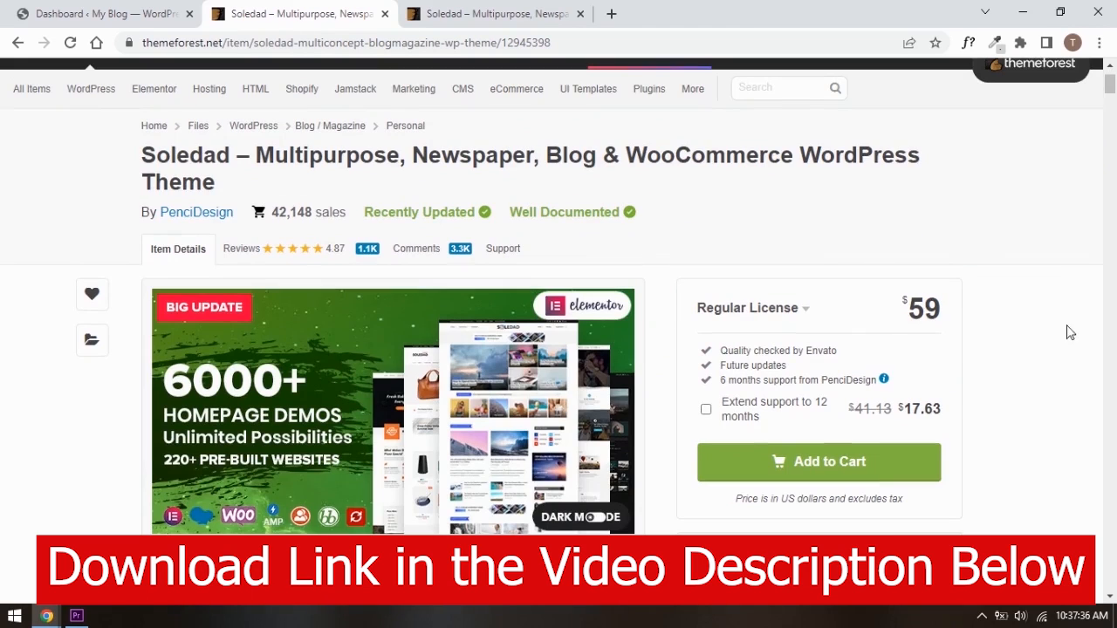
scroll(1054, 361, "down", 1)
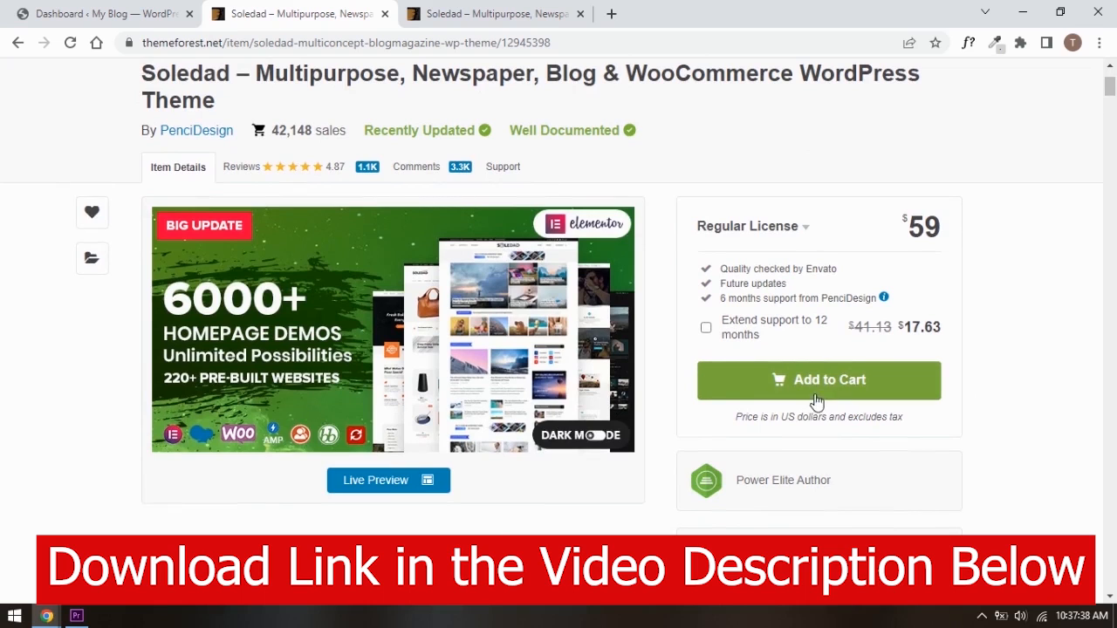
left_click(861, 382)
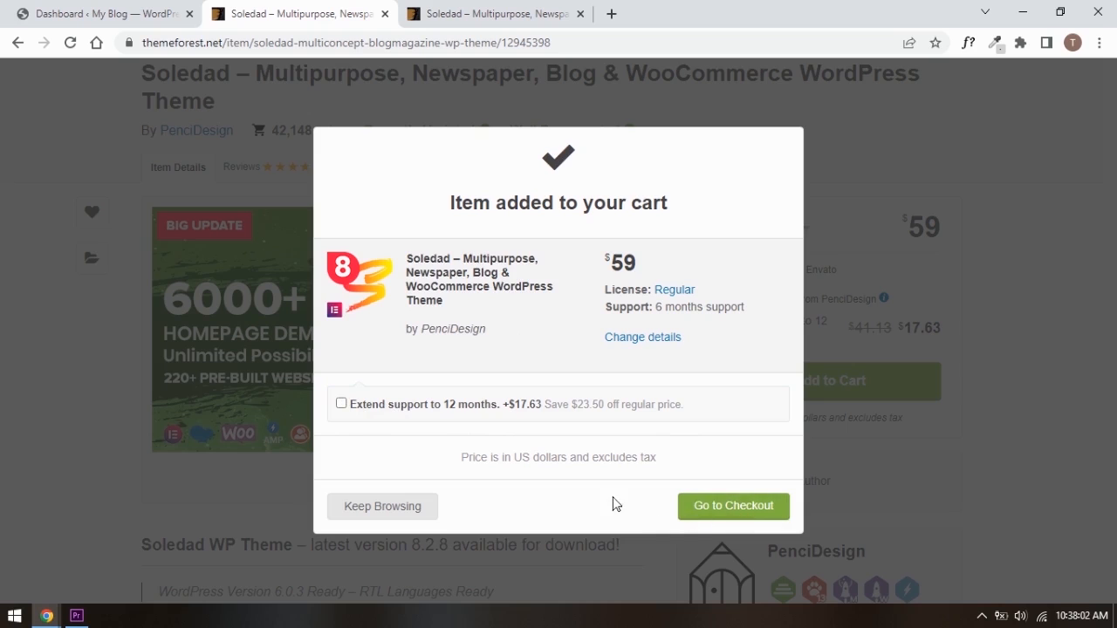
left_click(730, 510)
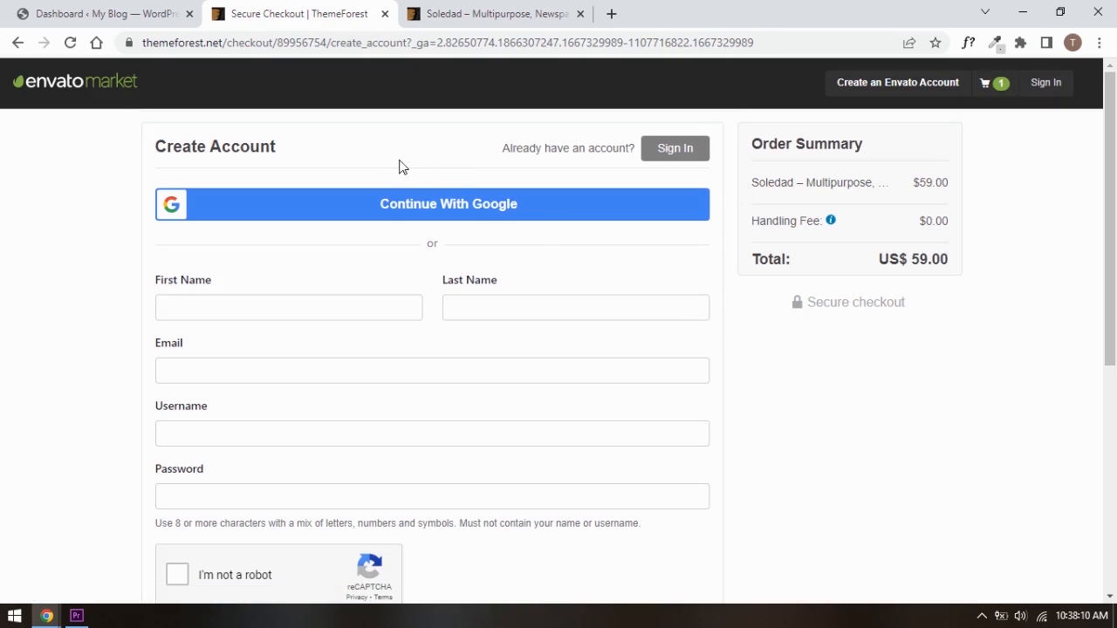
Review the checkout's Create Account form and order summary
scroll(594, 349, "down", 2)
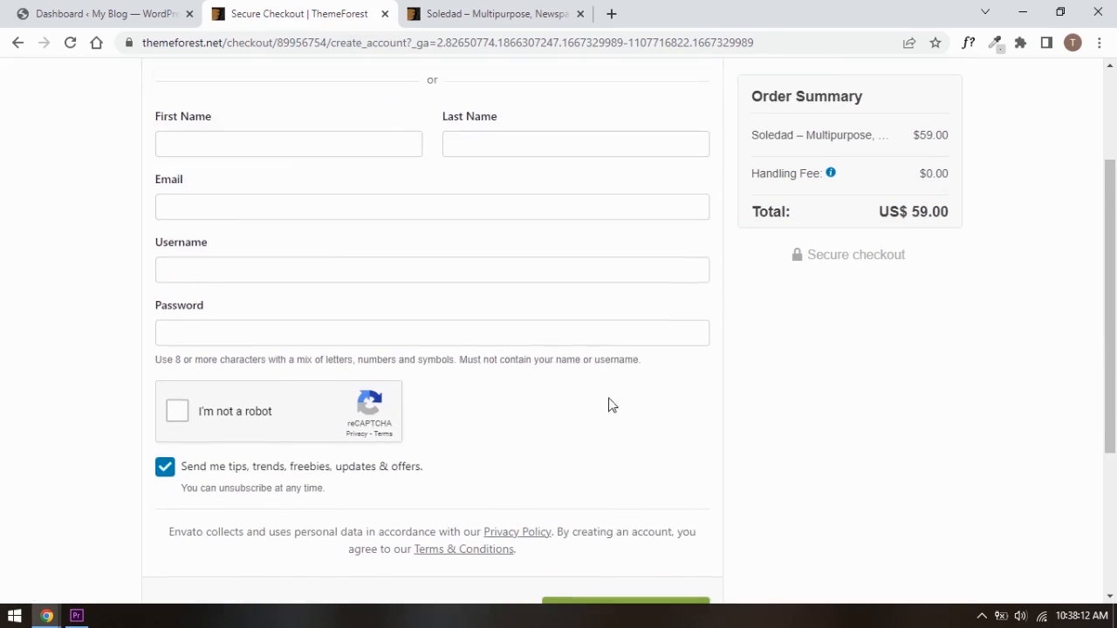
scroll(593, 472, "down", 1)
scroll(638, 437, "down", 2)
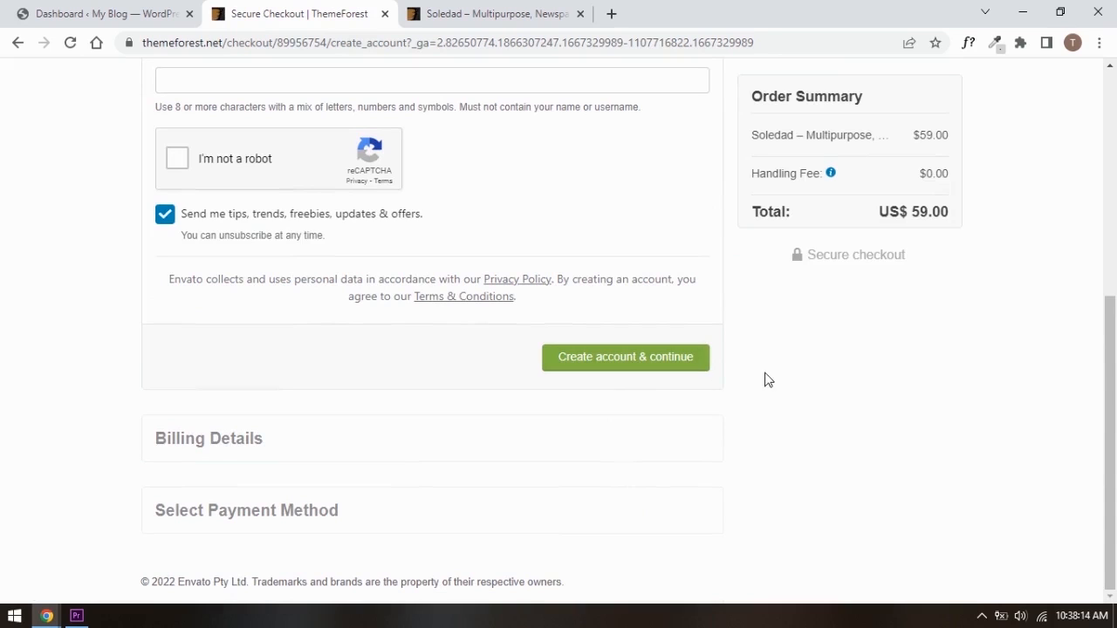
scroll(766, 381, "up", 5)
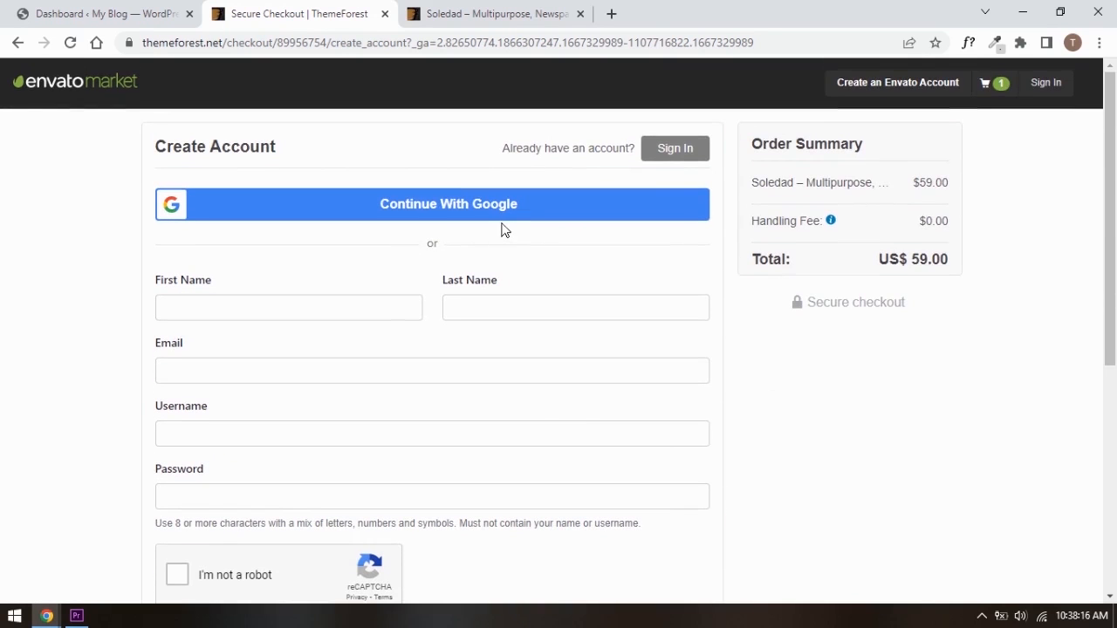
scroll(302, 289, "down", 3)
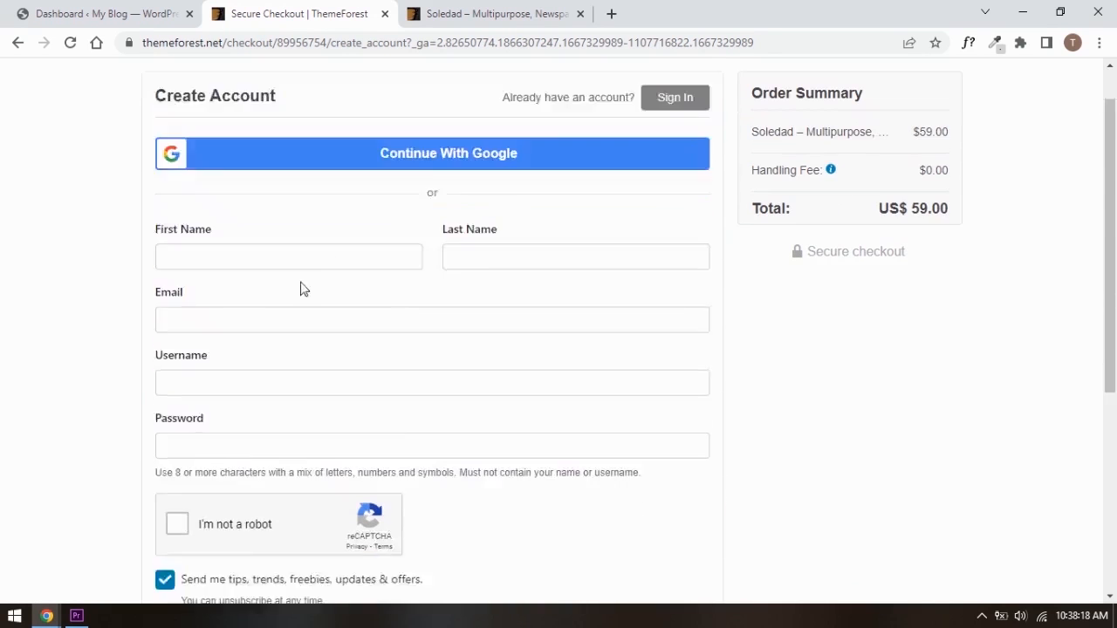
scroll(318, 177, "up", 2)
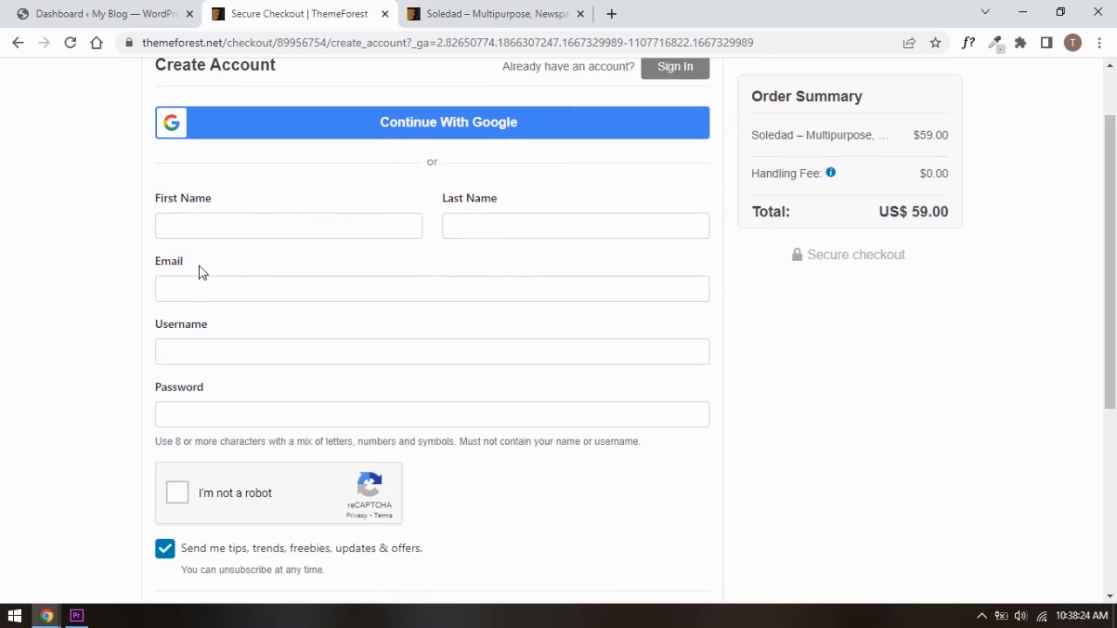
Scroll through the checkout page's account fields, Billing Details and Select Payment Method sections
scroll(184, 306, "down", 2)
scroll(181, 274, "down", 1)
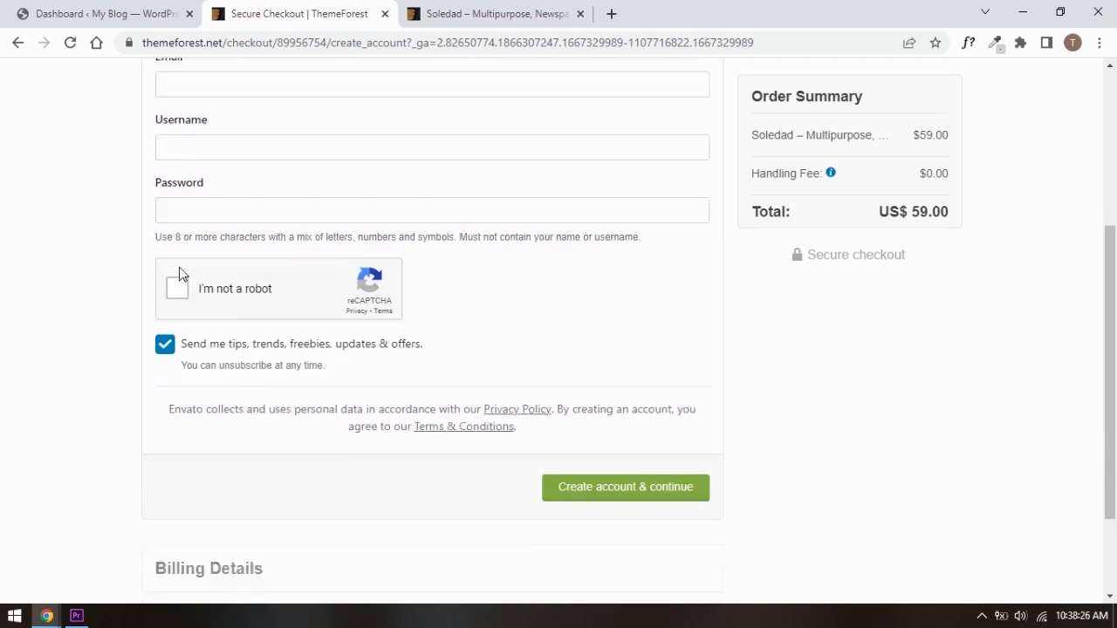
scroll(120, 296, "down", 2)
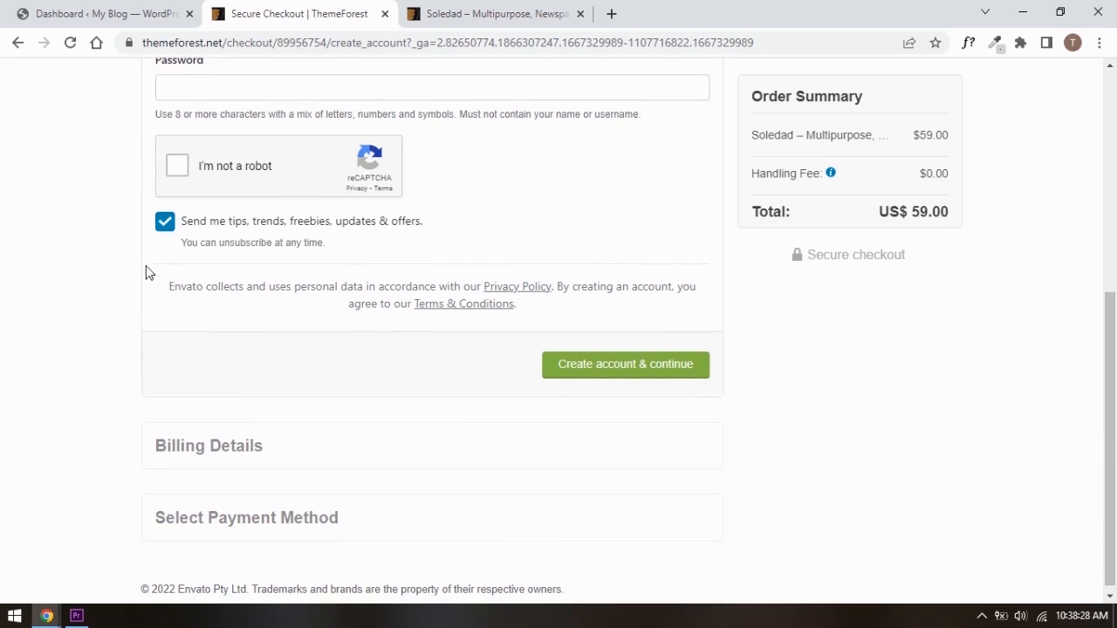
scroll(133, 282, "up", 1)
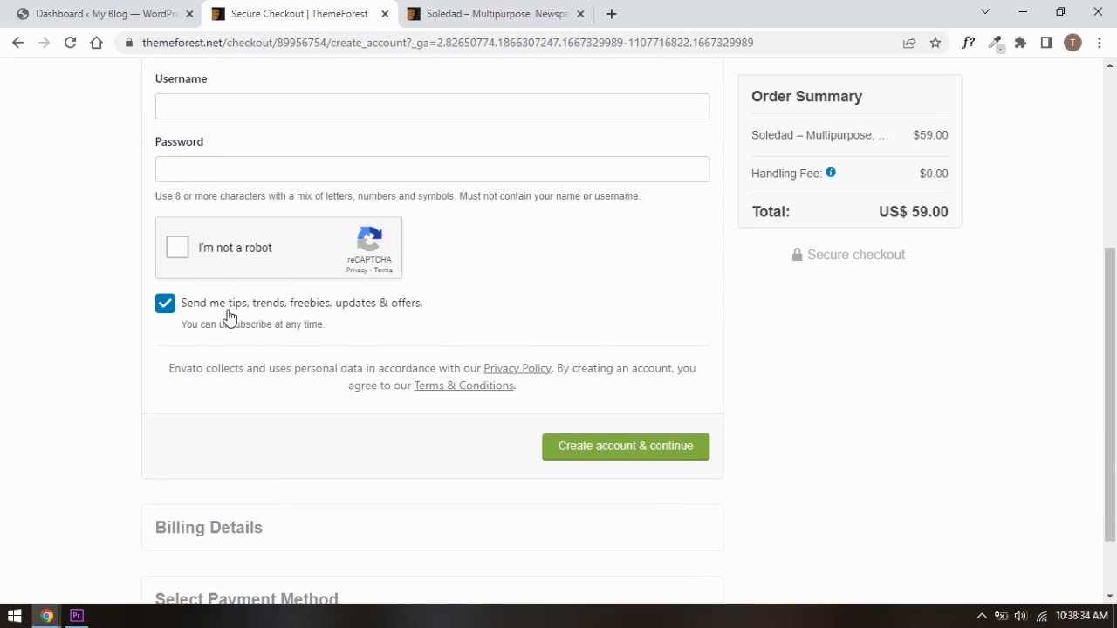
scroll(188, 318, "down", 1)
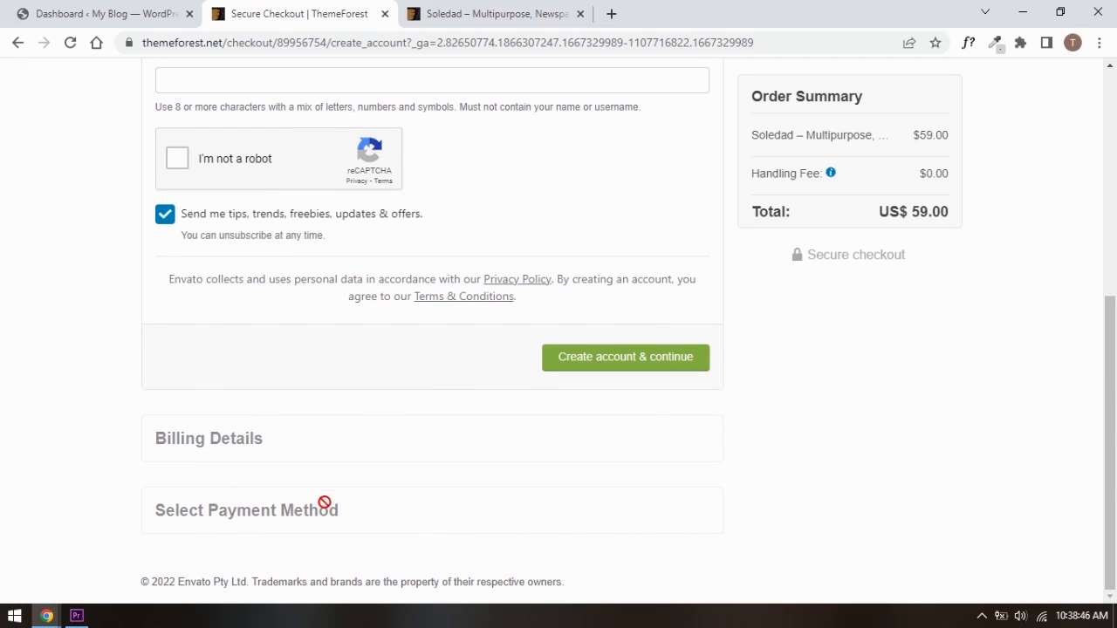
scroll(871, 392, "up", 1)
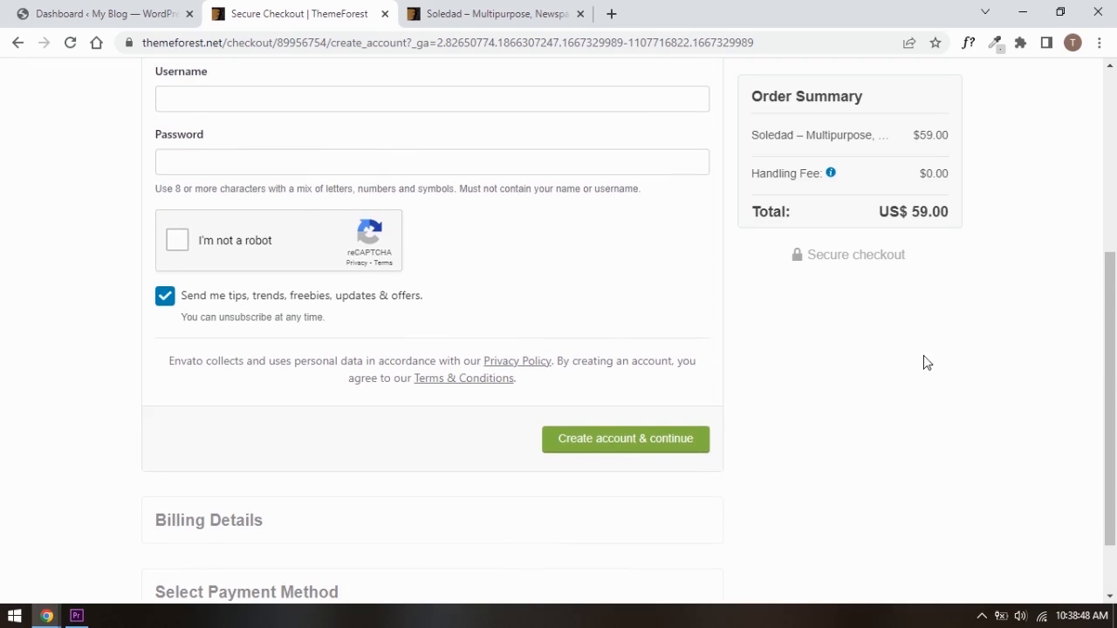
scroll(925, 363, "up", 4)
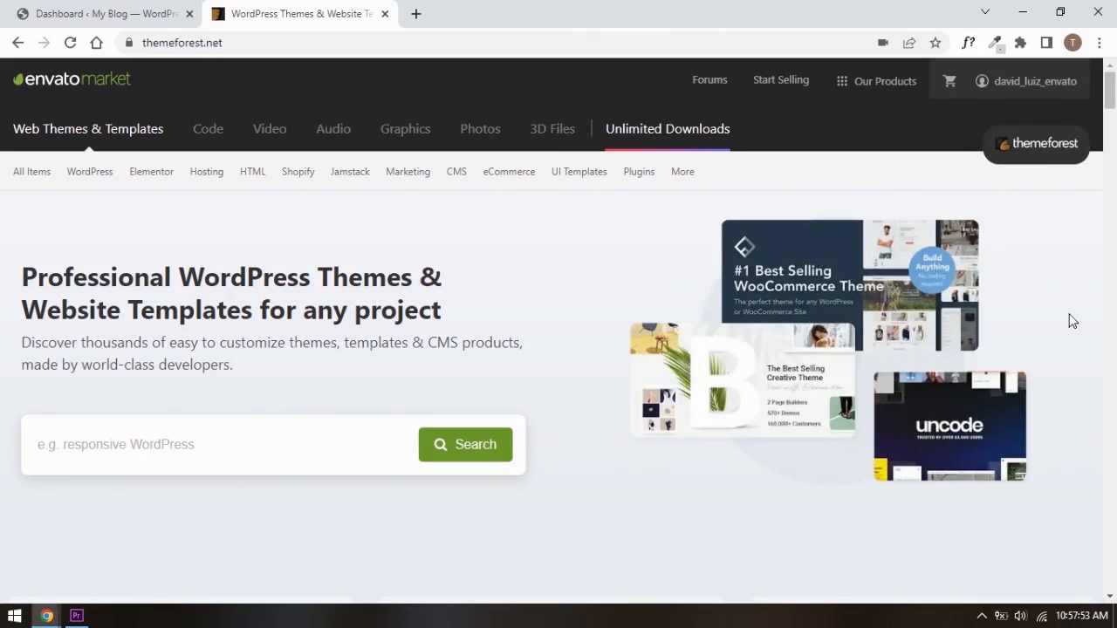
Open the Downloads page from the ThemeForest account menu to find the purchased Soledad theme
mouse_move(1035, 94)
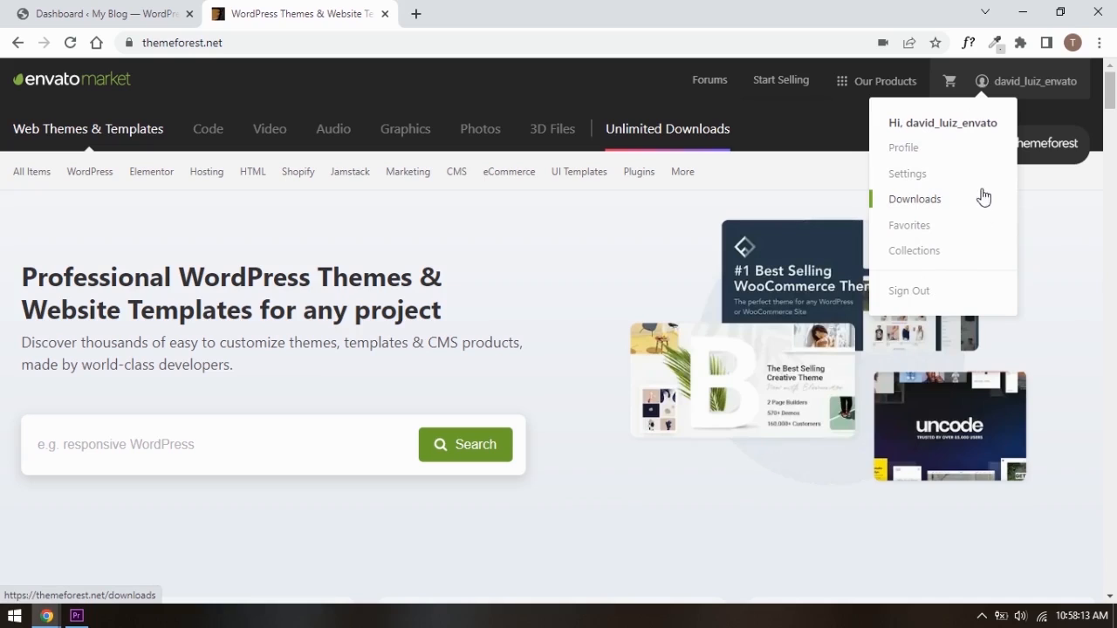
left_click(924, 204)
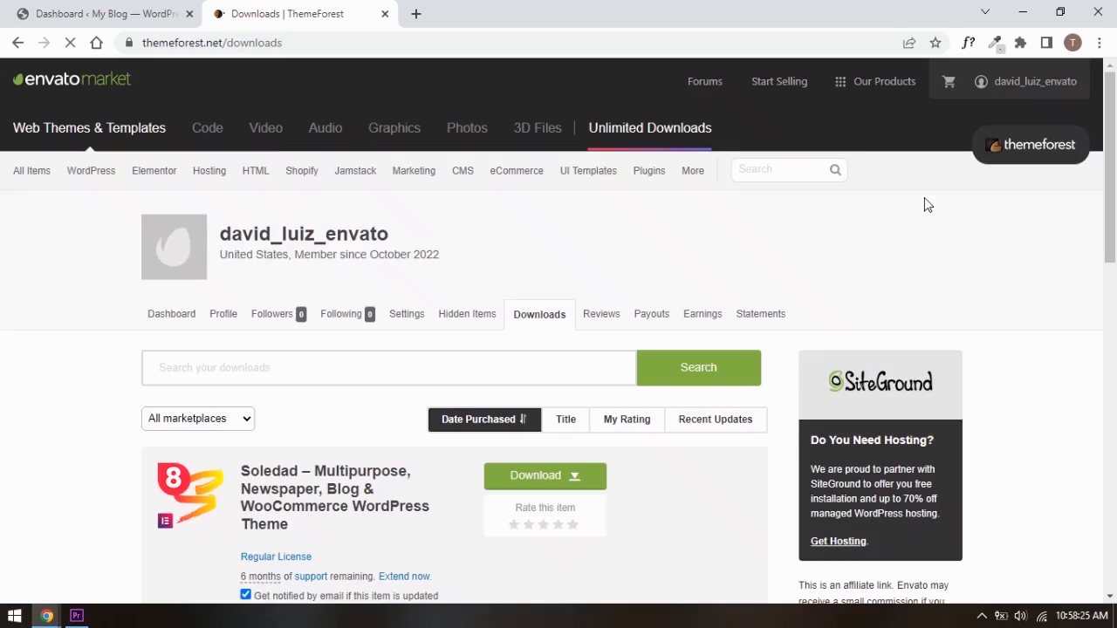
scroll(602, 279, "down", 4)
scroll(536, 257, "up", 2)
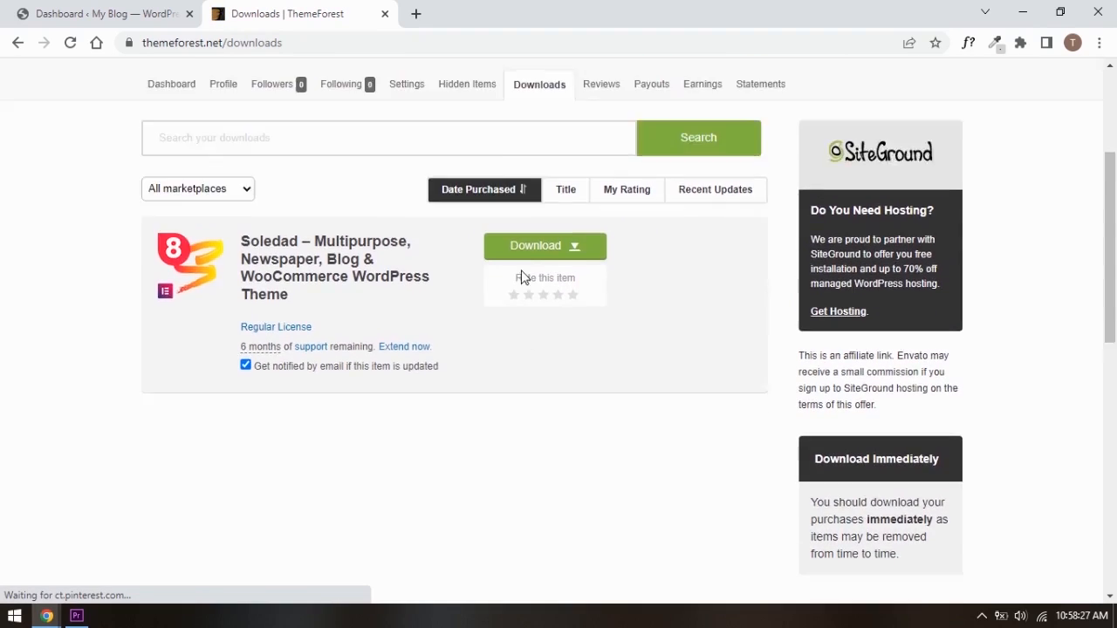
Save the Soledad theme's Installable WordPress file and its license certificate and purchase code text to the Desktop
mouse_move(217, 340)
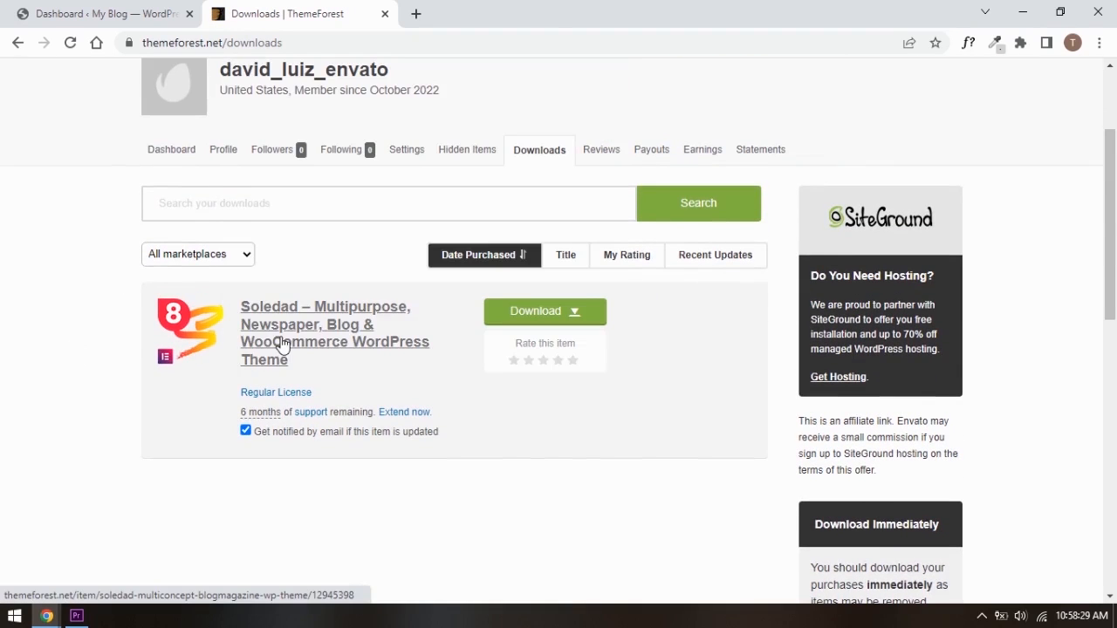
scroll(701, 361, "down", 1)
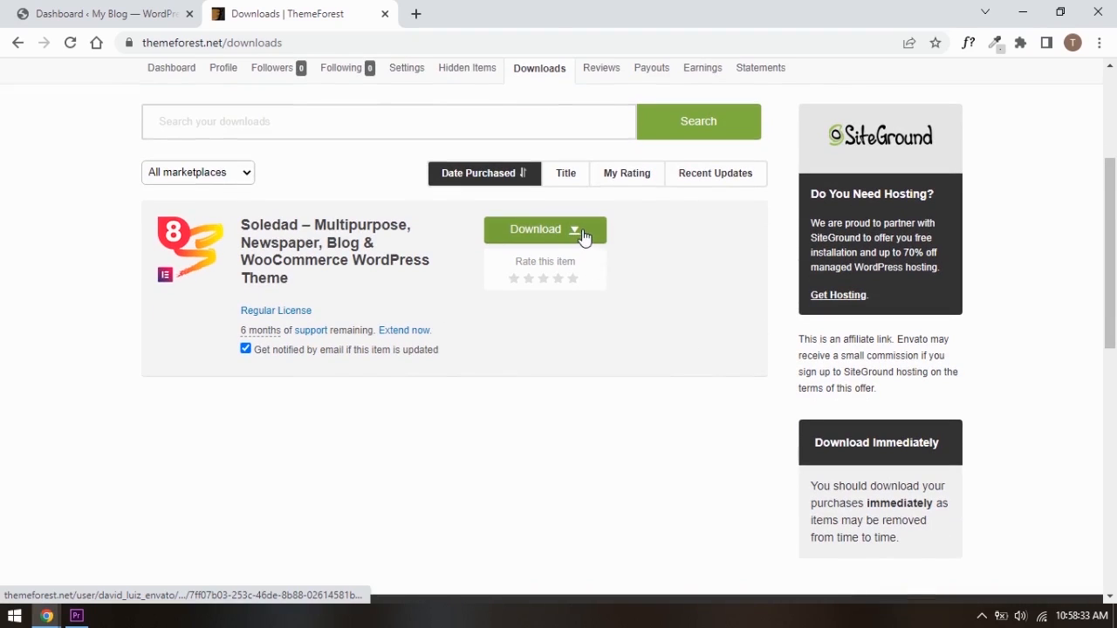
left_click(583, 238)
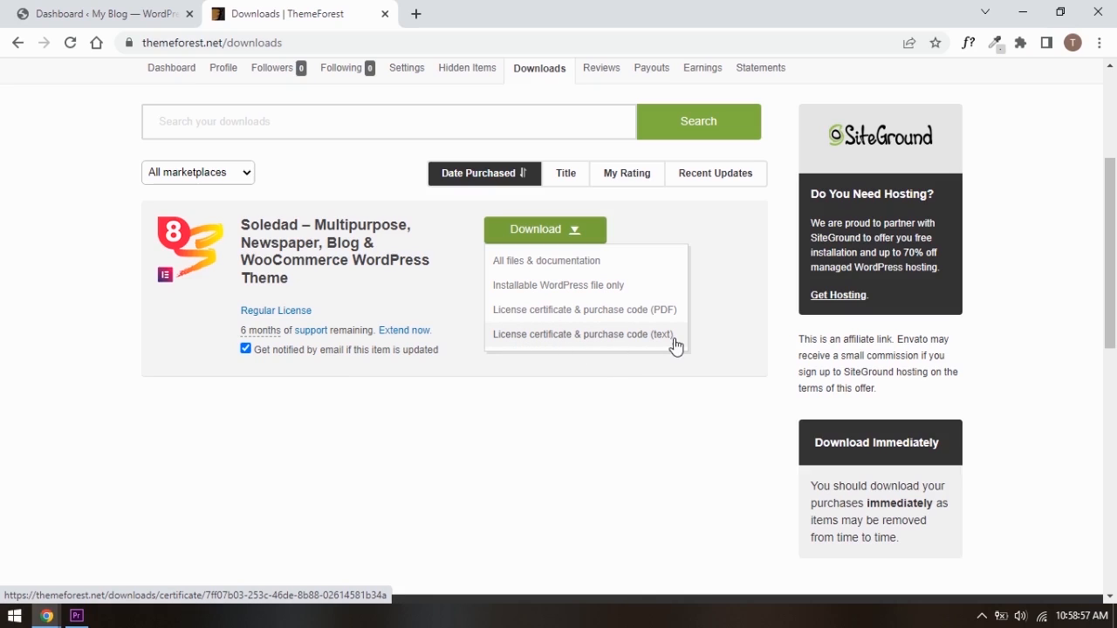
left_click(530, 292)
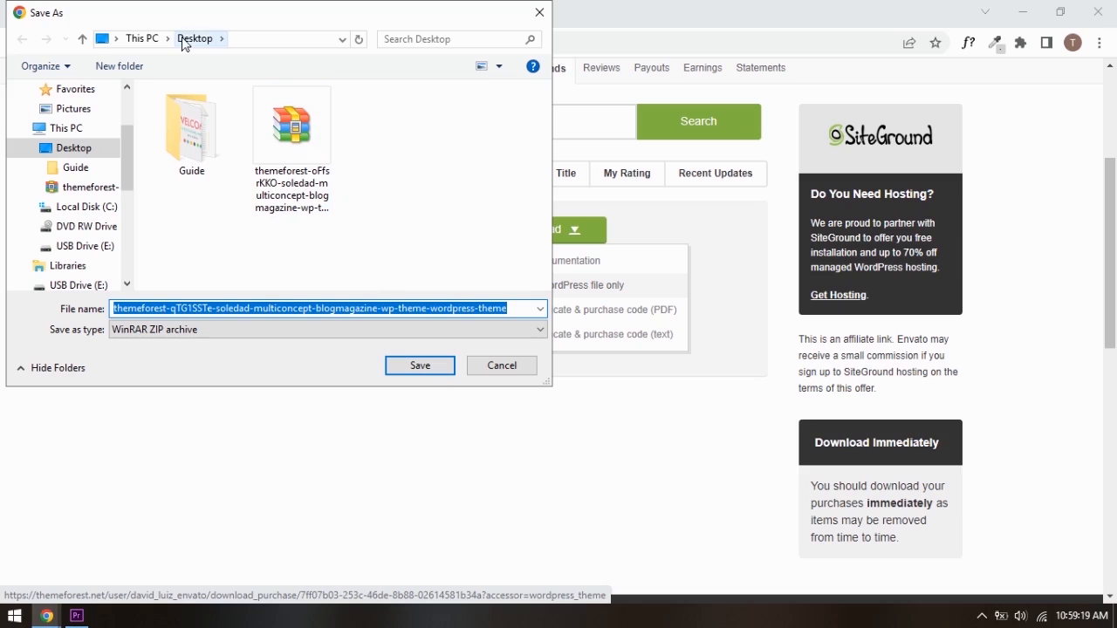
left_click(403, 366)
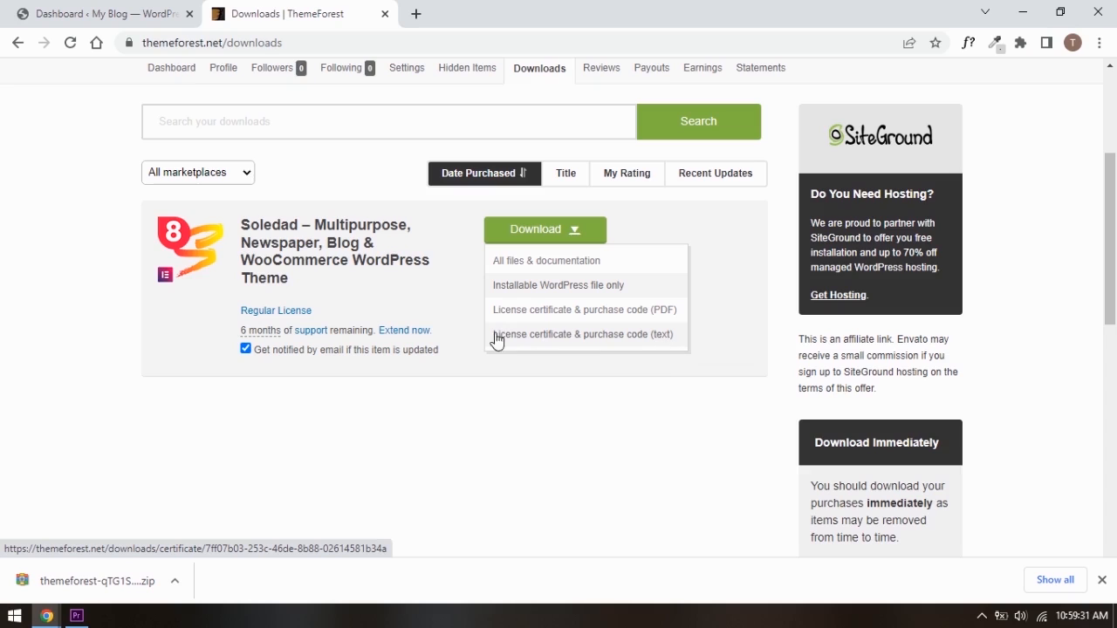
left_click(566, 342)
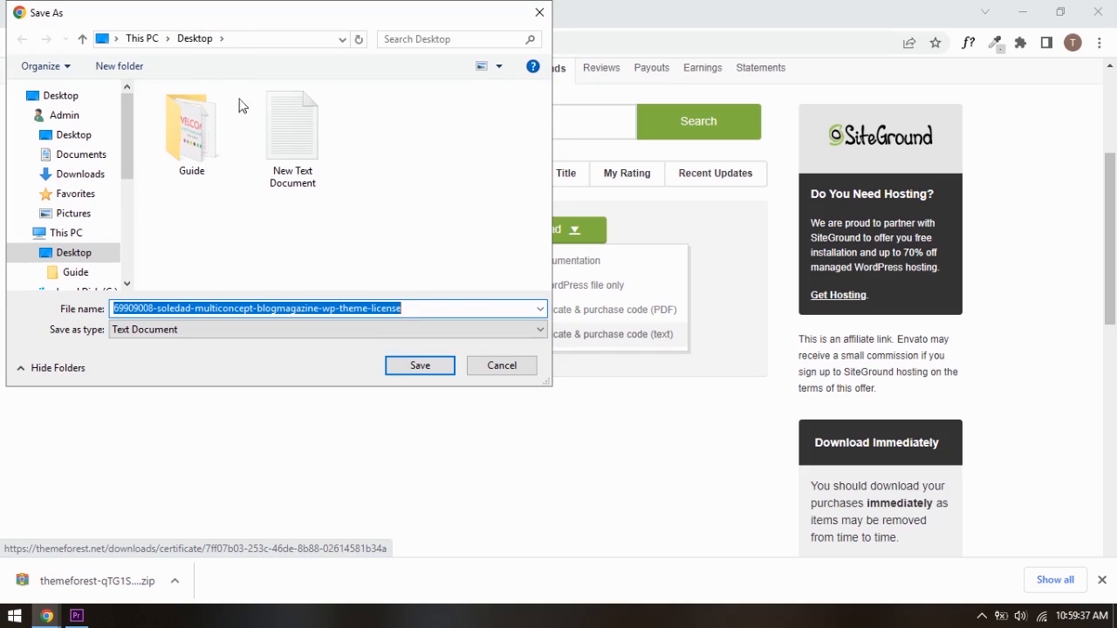
left_click(420, 365)
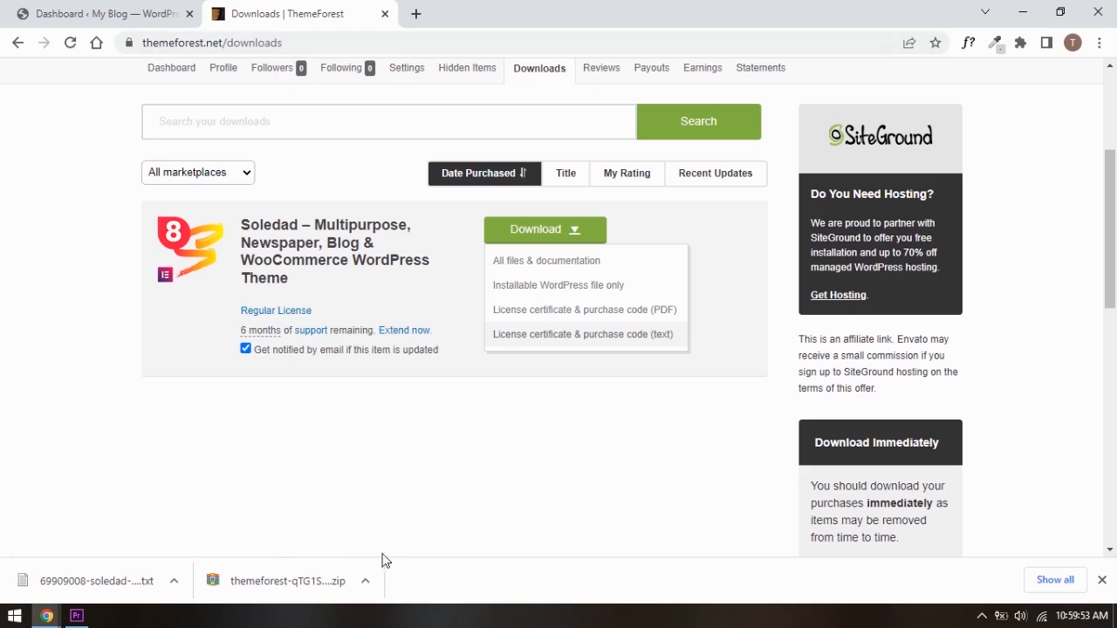
Switch to the WordPress dashboard tab and open the Appearance Themes page
left_click(114, 18)
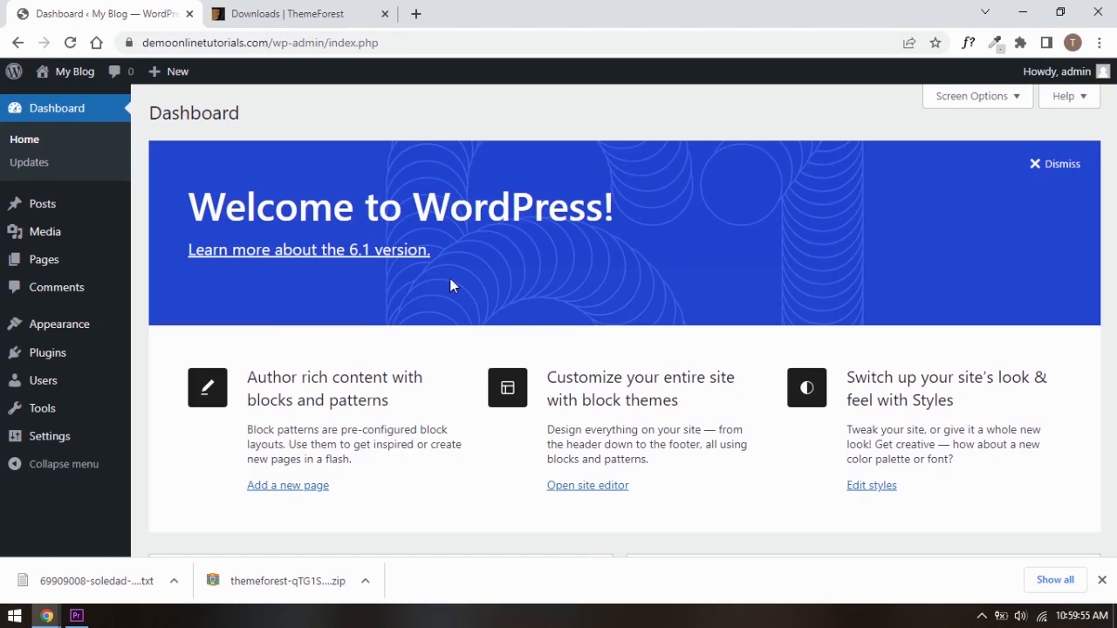
scroll(514, 323, "down", 3)
scroll(515, 324, "up", 3)
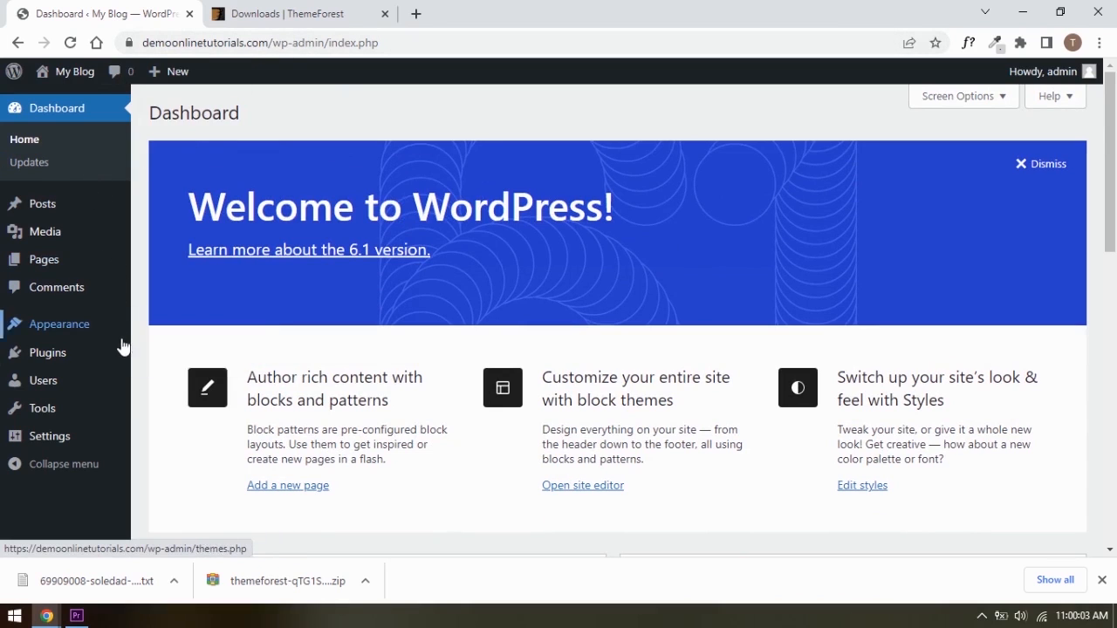
mouse_move(124, 348)
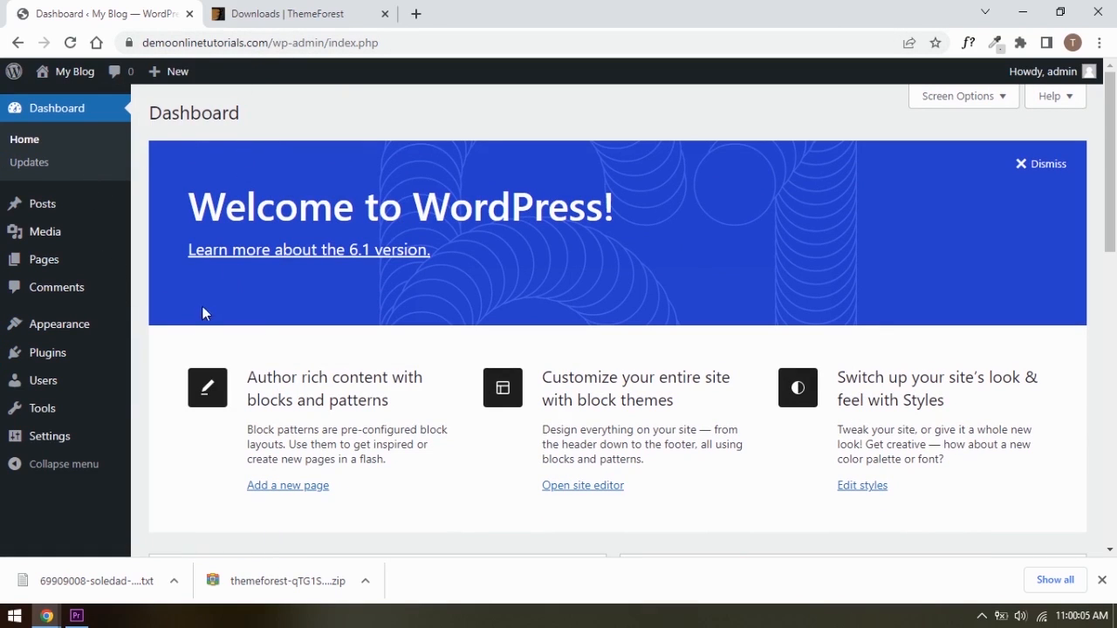
mouse_move(75, 336)
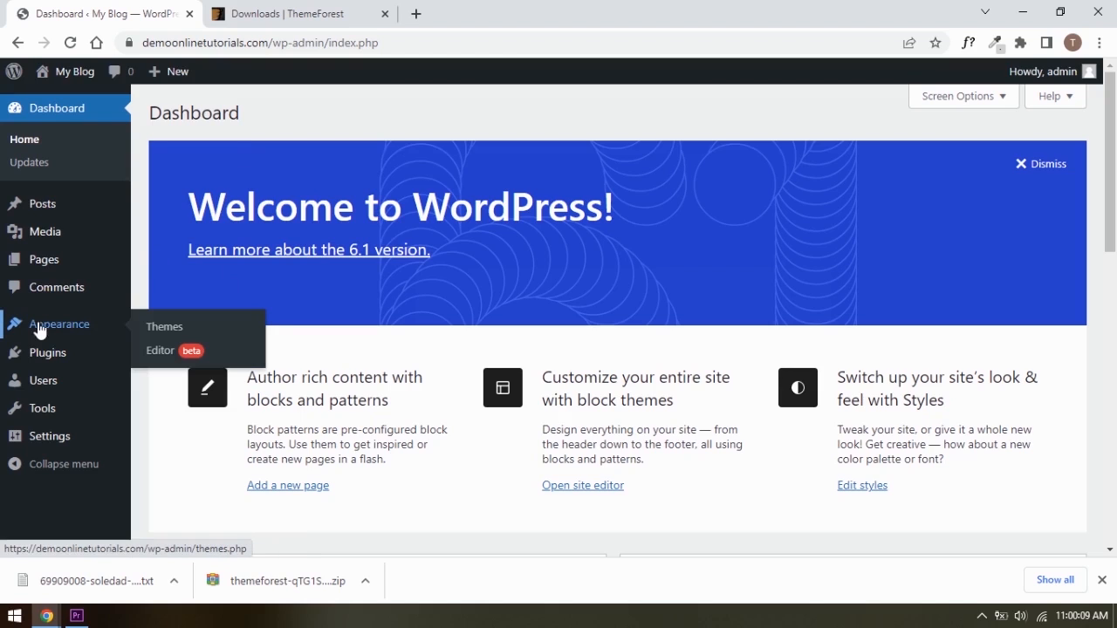
left_click(161, 326)
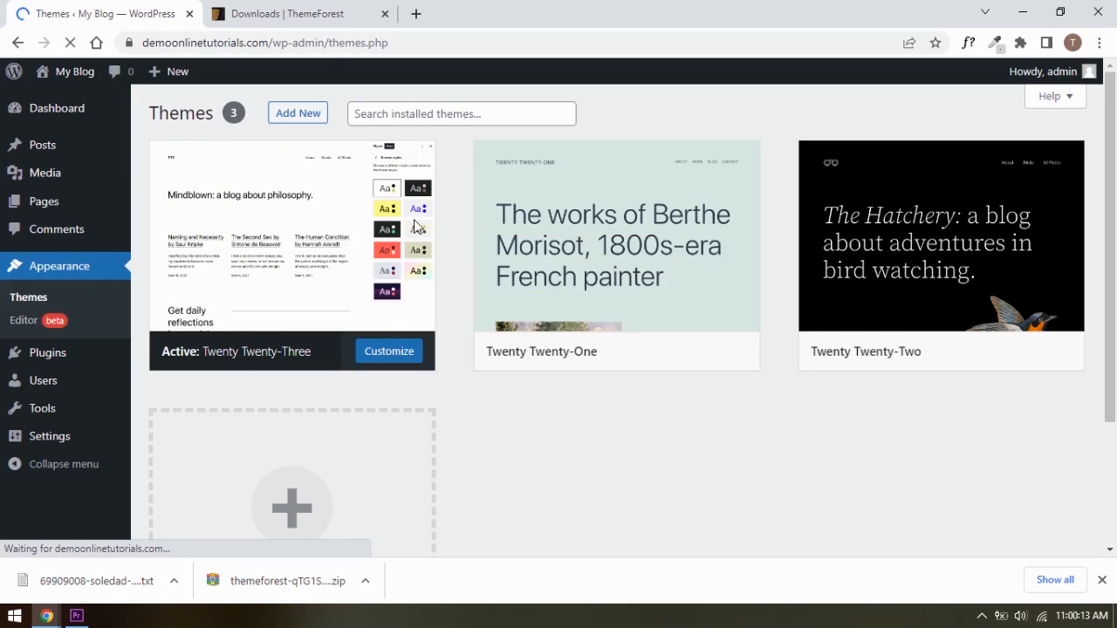
Upload the Soledad theme zip from the Desktop as a new theme, install it and activate it
left_click(291, 115)
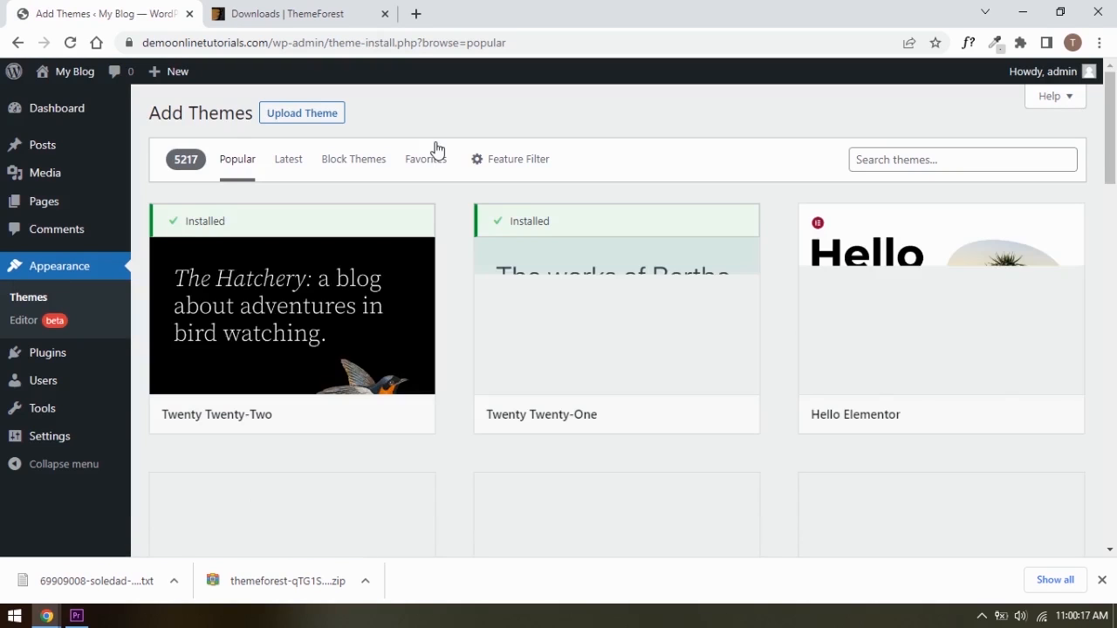
left_click(295, 117)
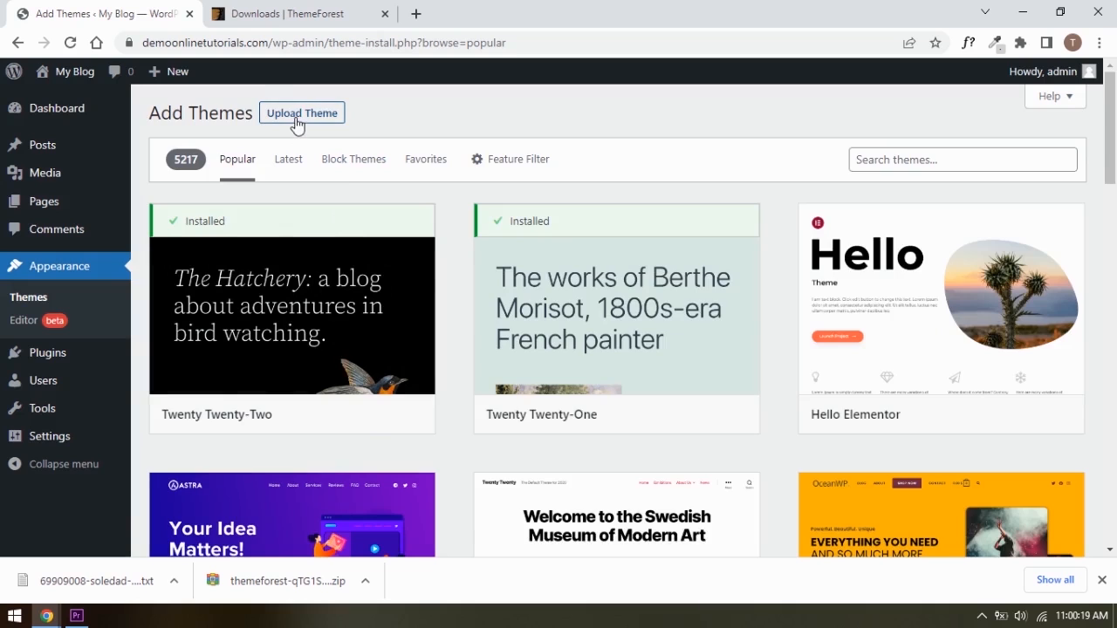
left_click(490, 264)
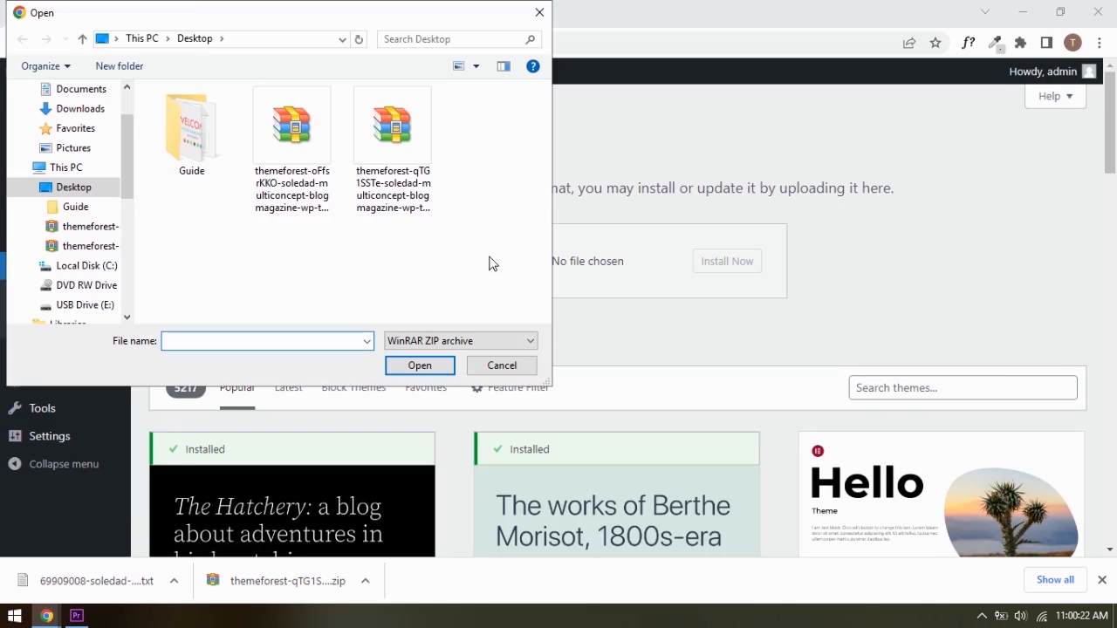
left_click(321, 183)
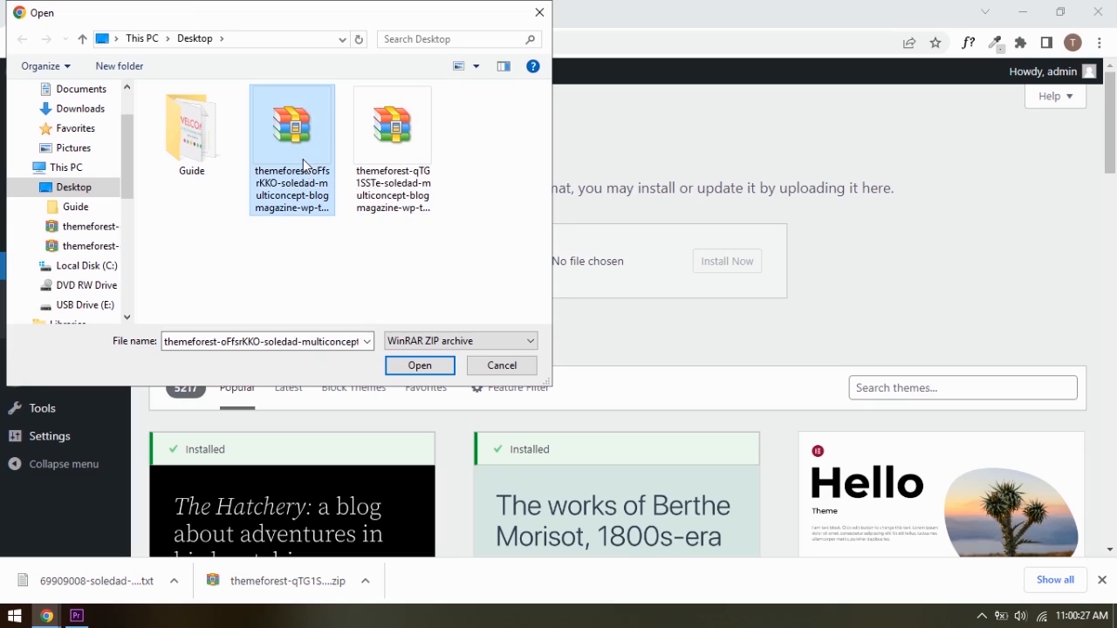
double_click(301, 152)
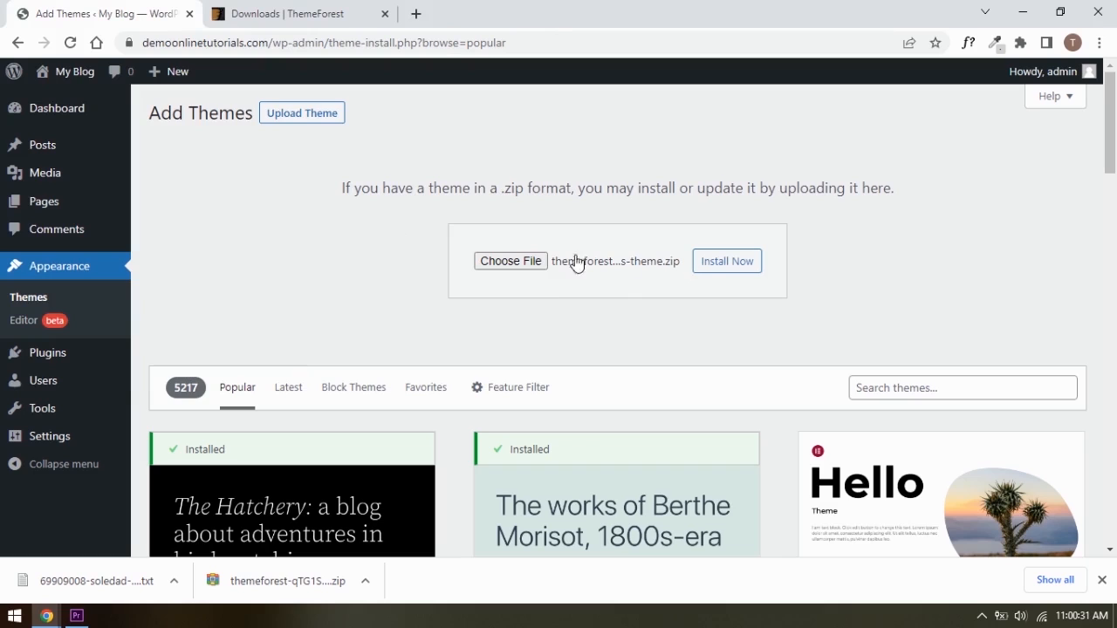
left_click(723, 271)
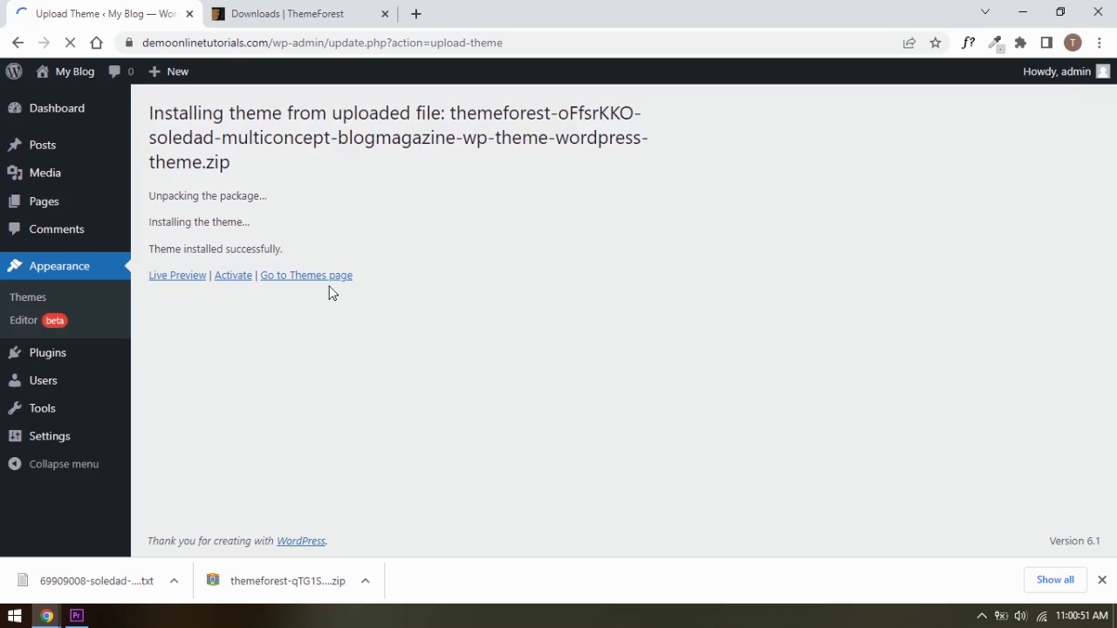
left_click(234, 276)
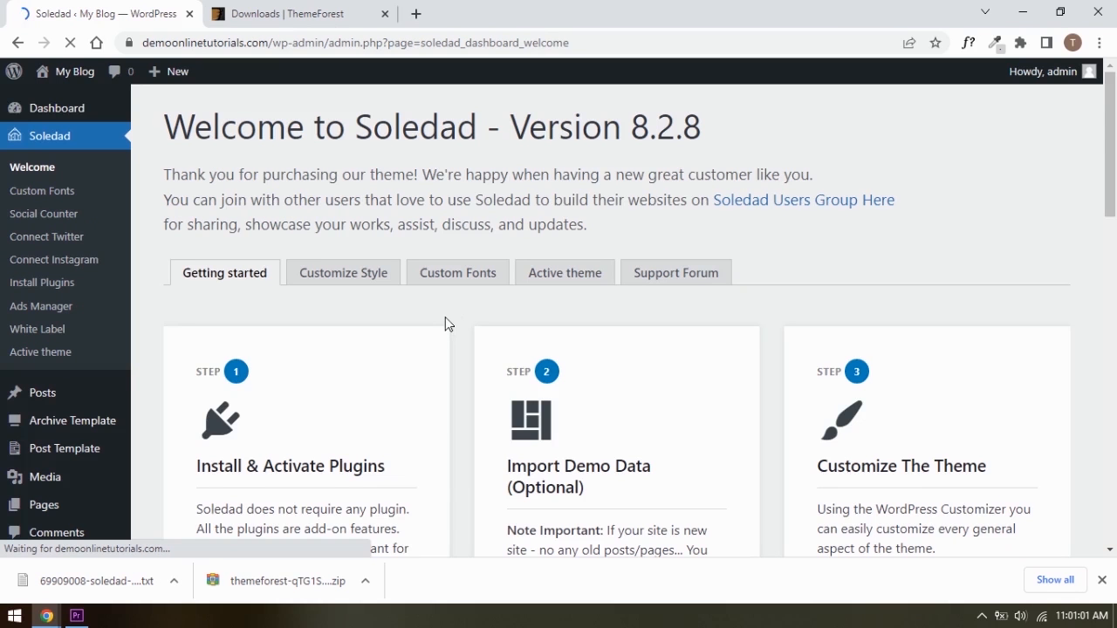
Scroll through the Soledad welcome page's Getting started steps
scroll(381, 365, "down", 3)
scroll(384, 362, "up", 3)
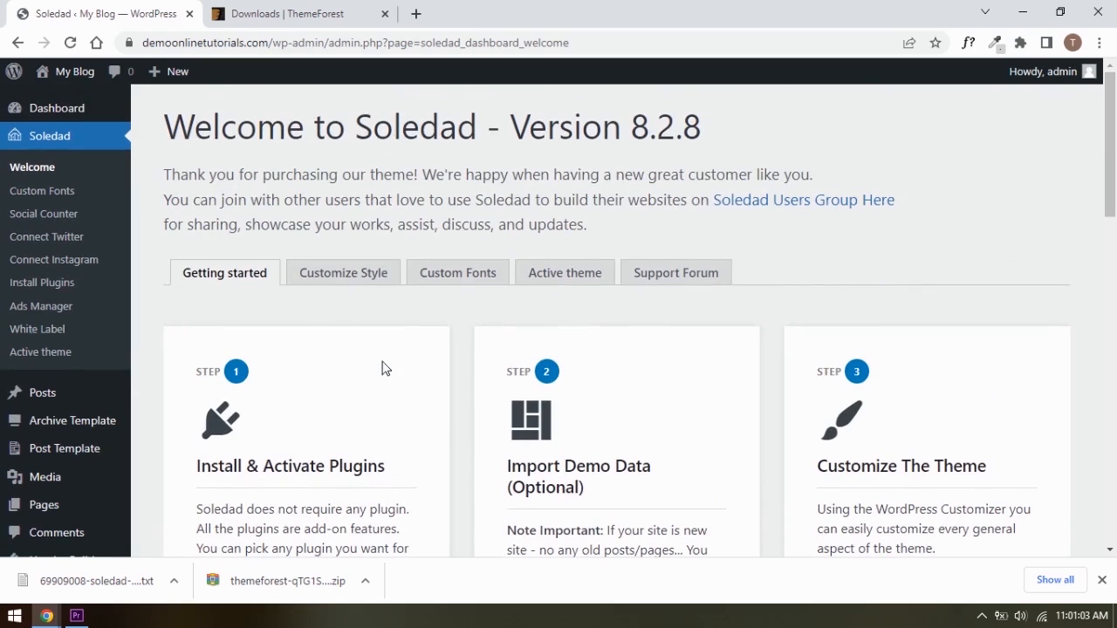
scroll(382, 367, "down", 2)
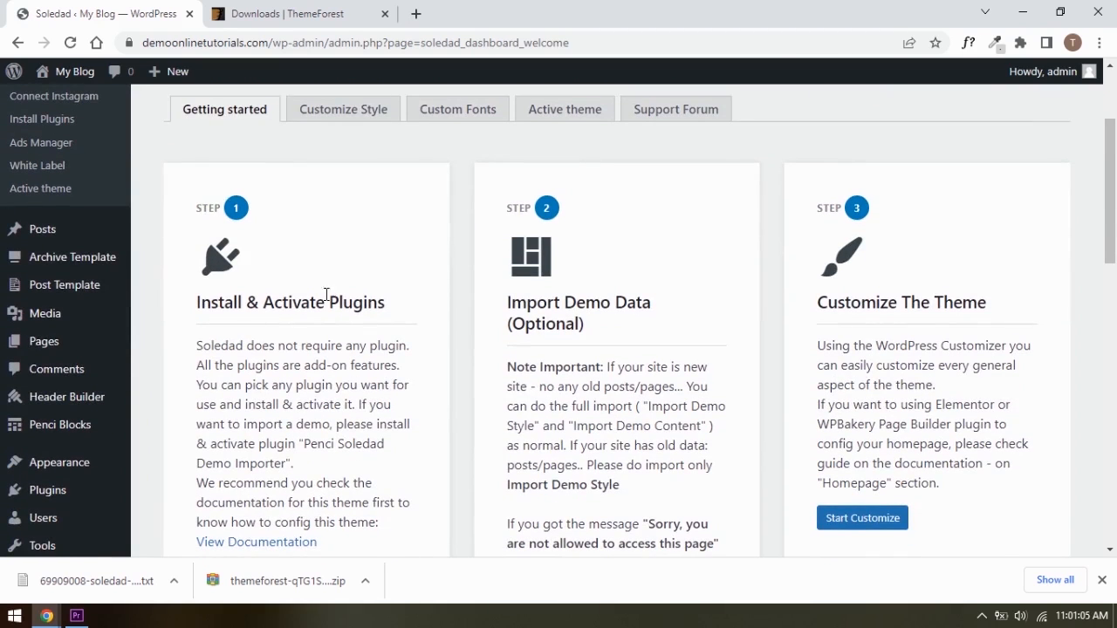
scroll(264, 301, "down", 1)
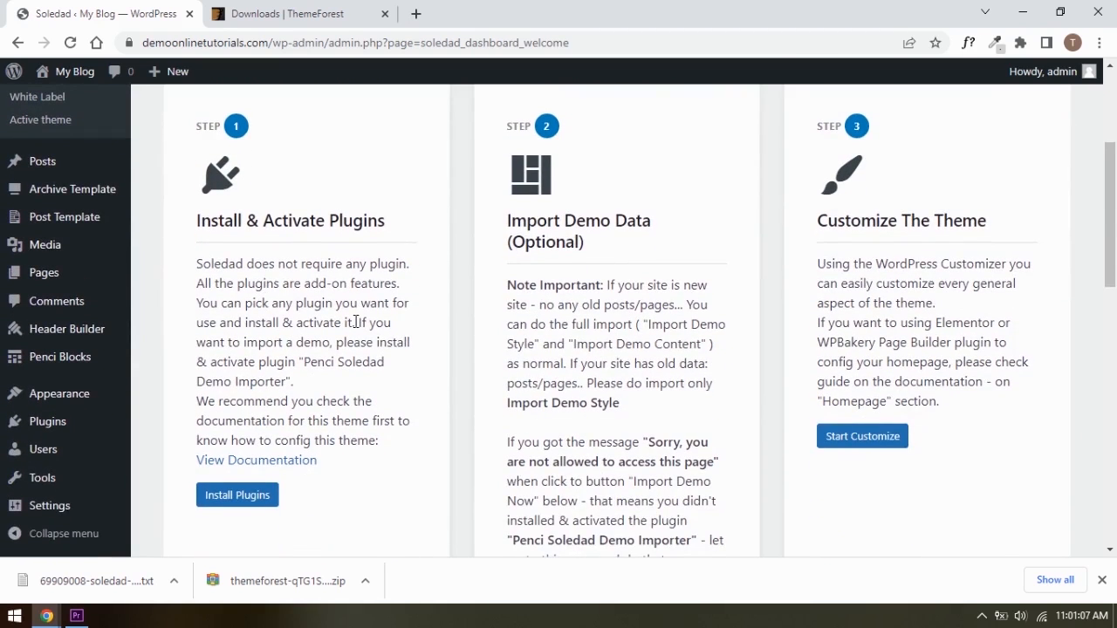
scroll(355, 322, "up", 1)
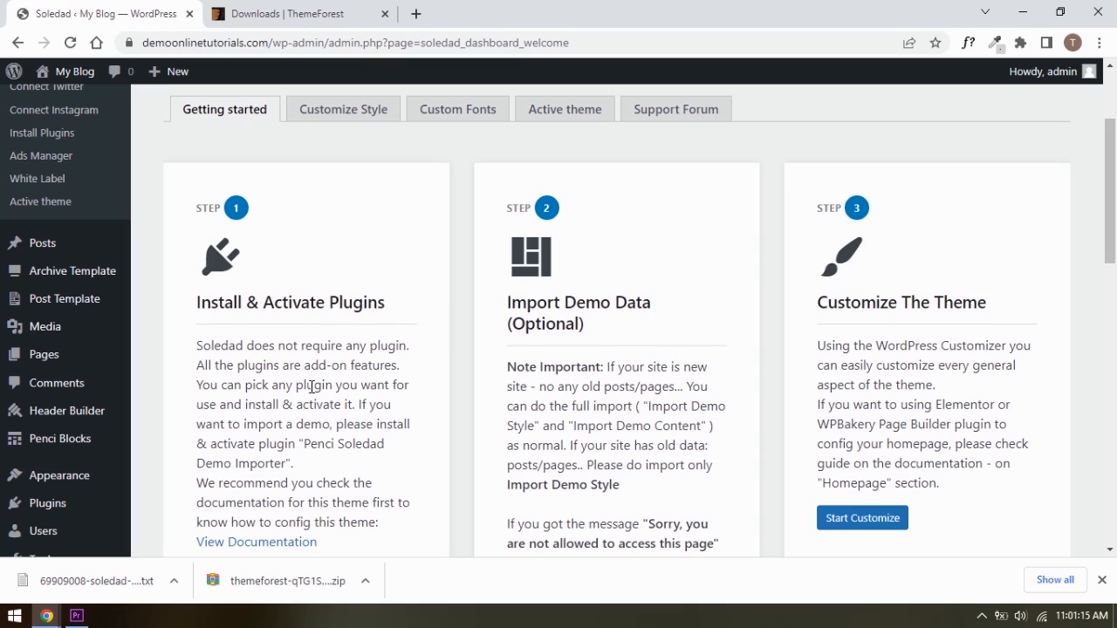
scroll(312, 390, "up", 3)
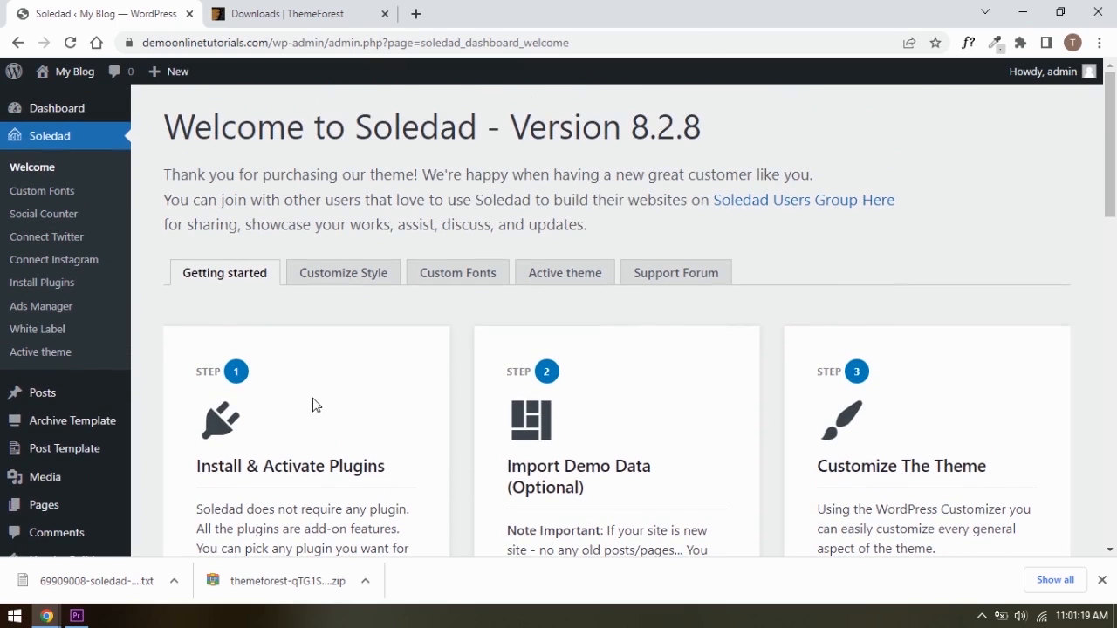
scroll(315, 405, "down", 2)
scroll(321, 440, "up", 1)
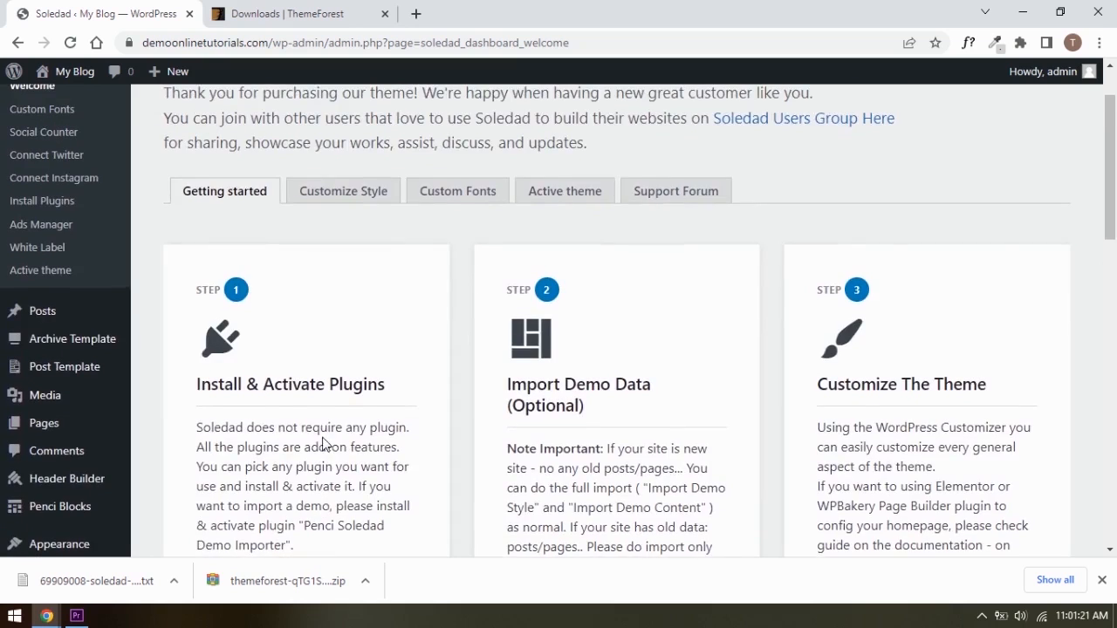
scroll(321, 444, "up", 1)
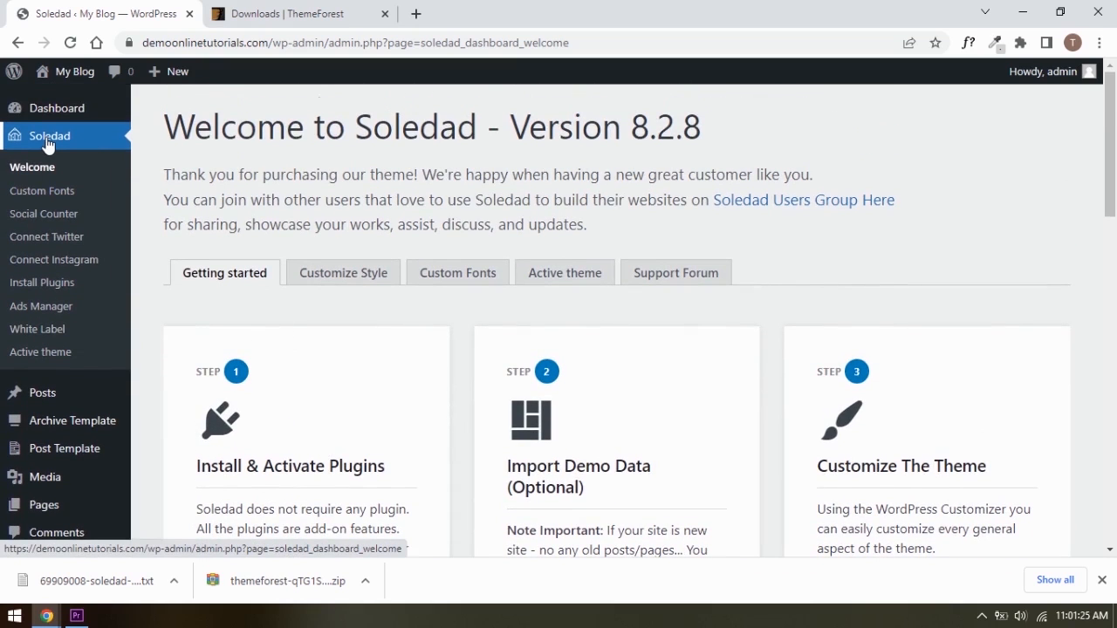
Open the Soledad Active theme page in a new tab and switch to it
right_click(53, 357)
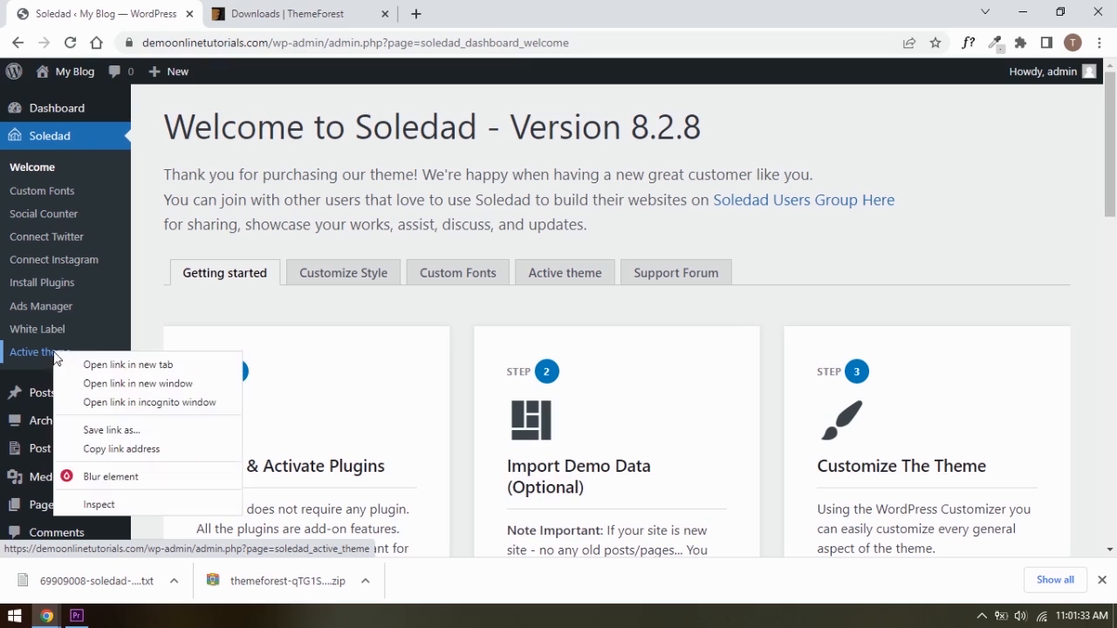
left_click(95, 364)
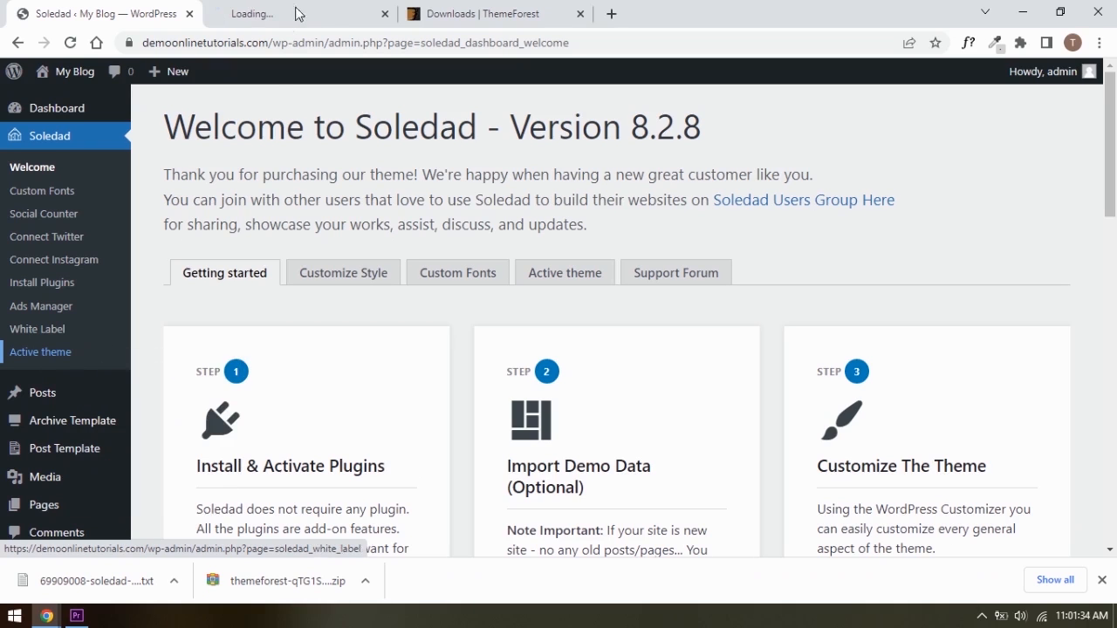
left_click(249, 13)
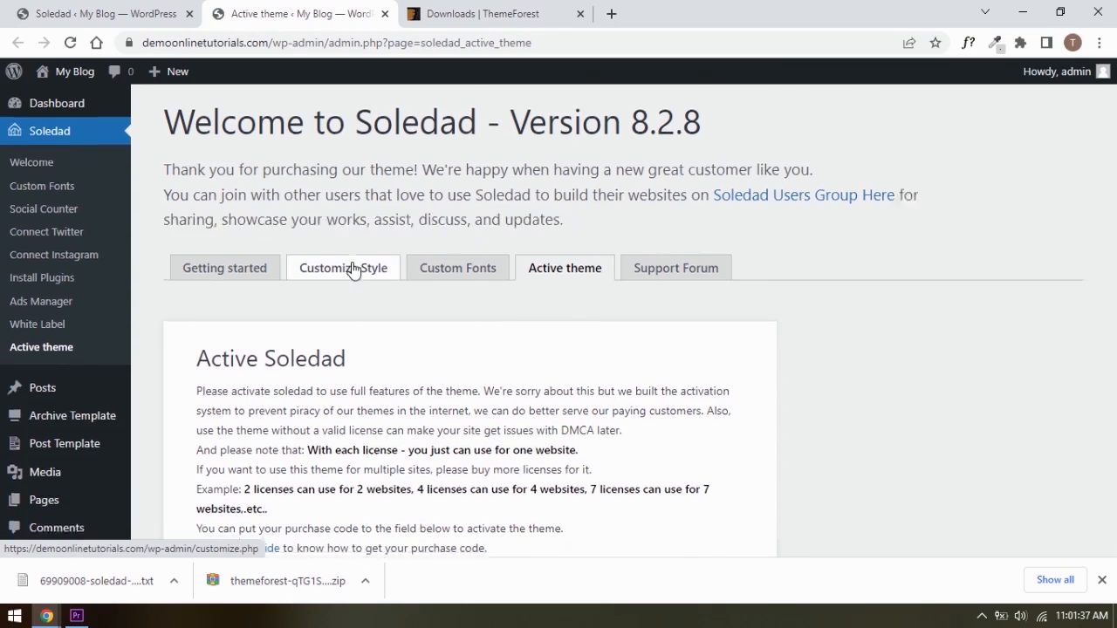
Paste the theme purchase code from the downloaded license text file into the purchase code field and activate the theme
scroll(354, 274, "down", 4)
left_click(253, 301)
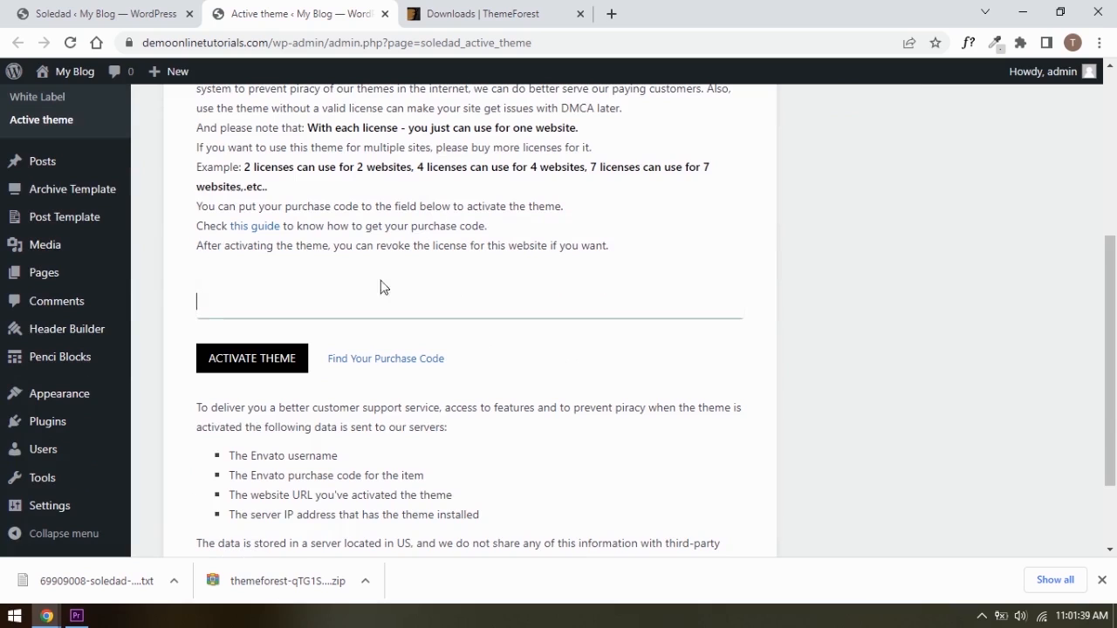
left_click(415, 278)
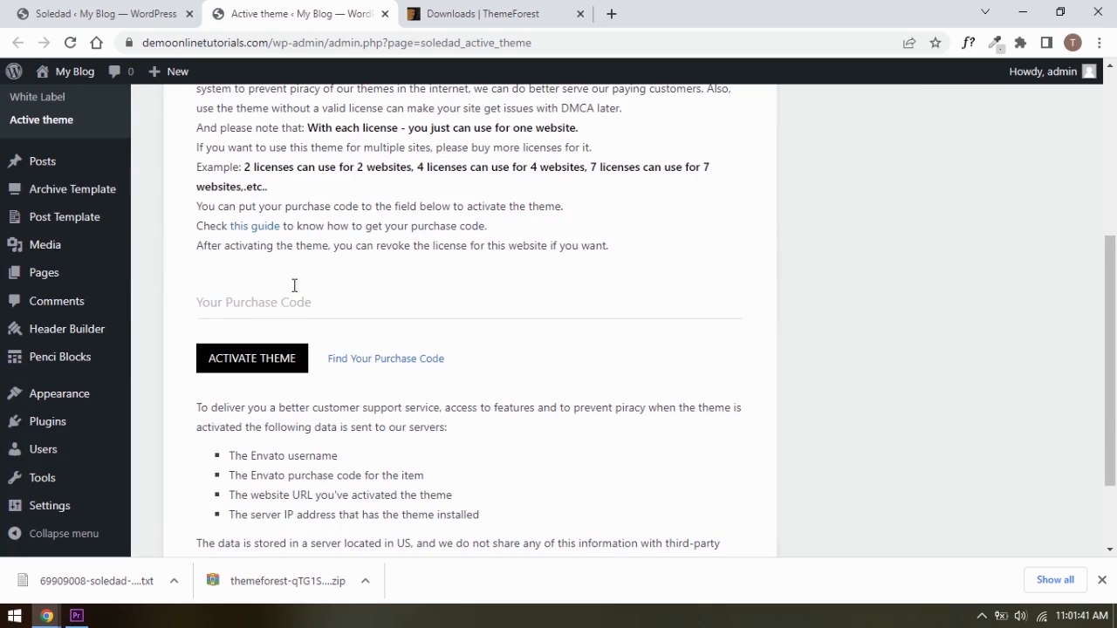
left_click(316, 301)
left_click(434, 324)
left_click(274, 295)
left_click(475, 321)
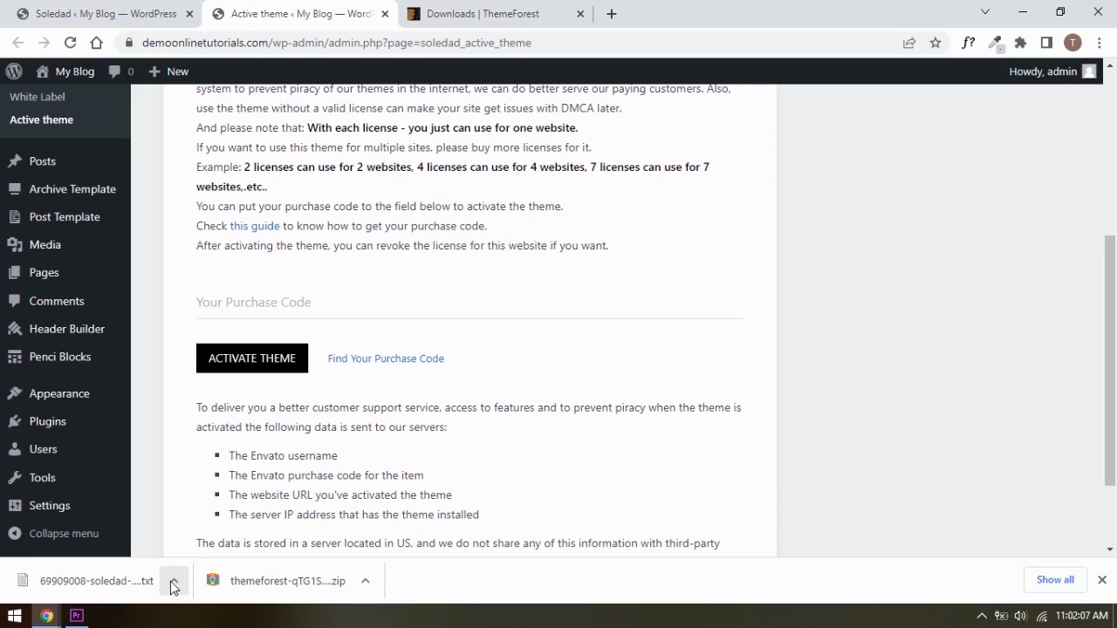
left_click(283, 304)
left_click(155, 529)
left_click(235, 306)
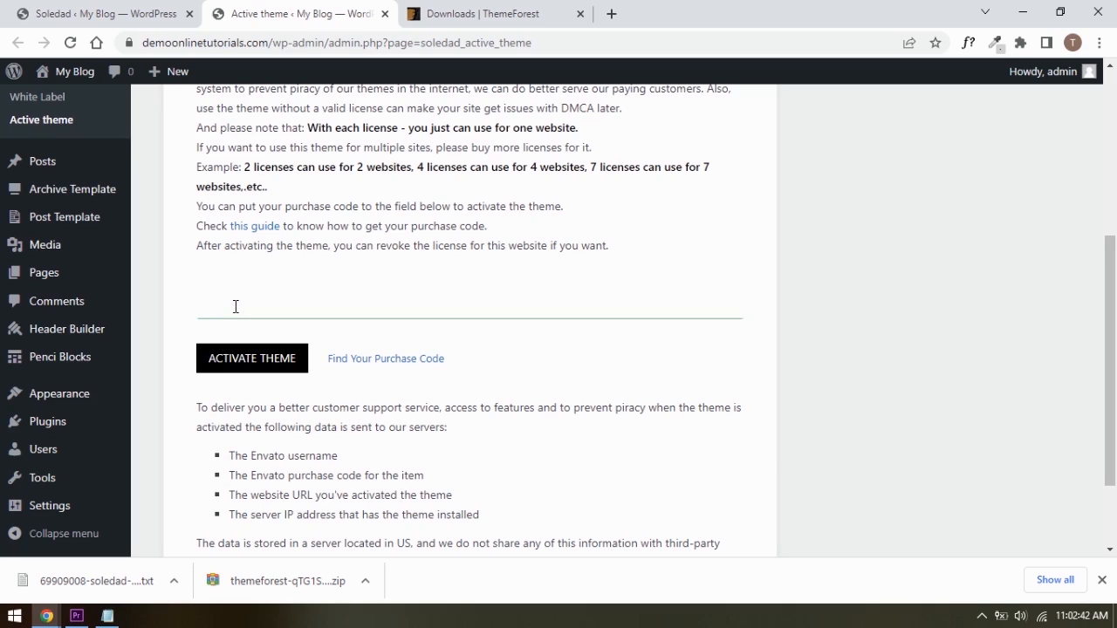
right_click(235, 306)
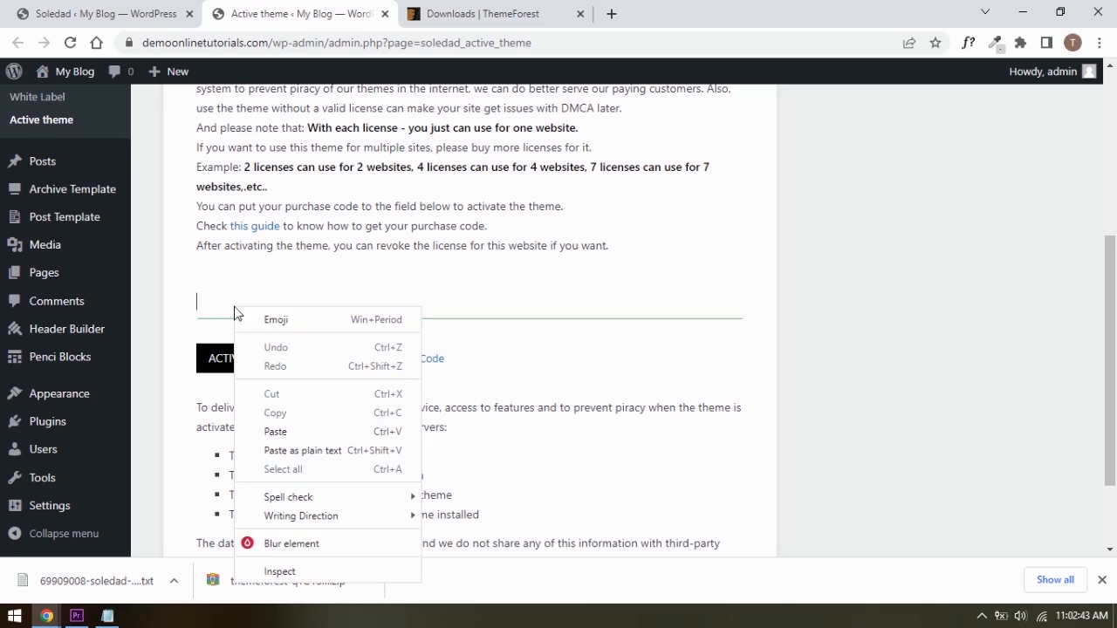
left_click(275, 432)
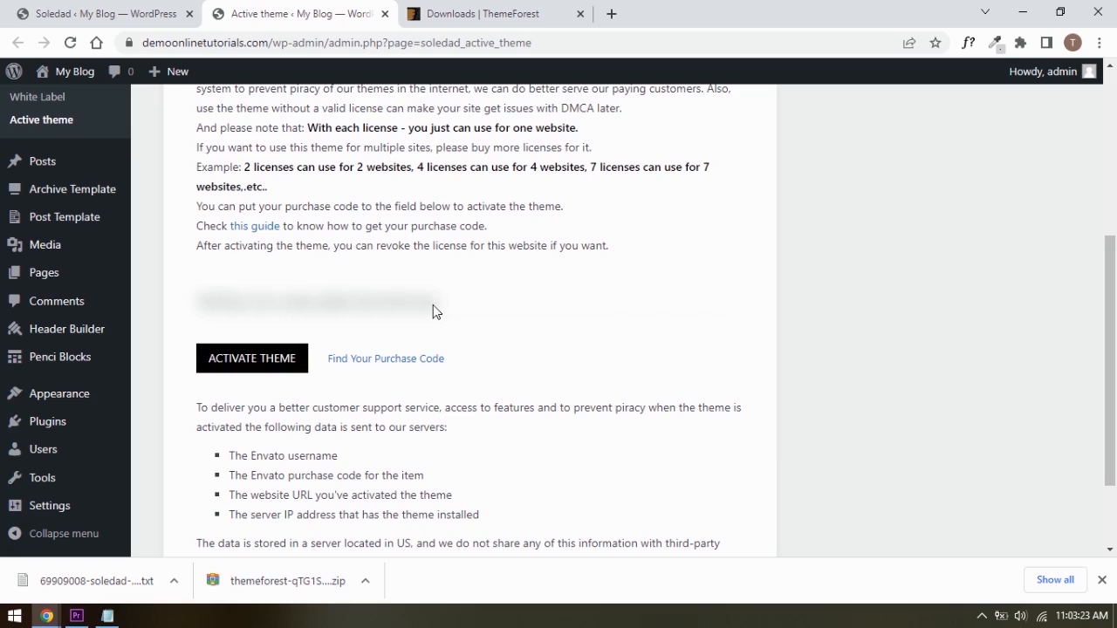
left_click(252, 364)
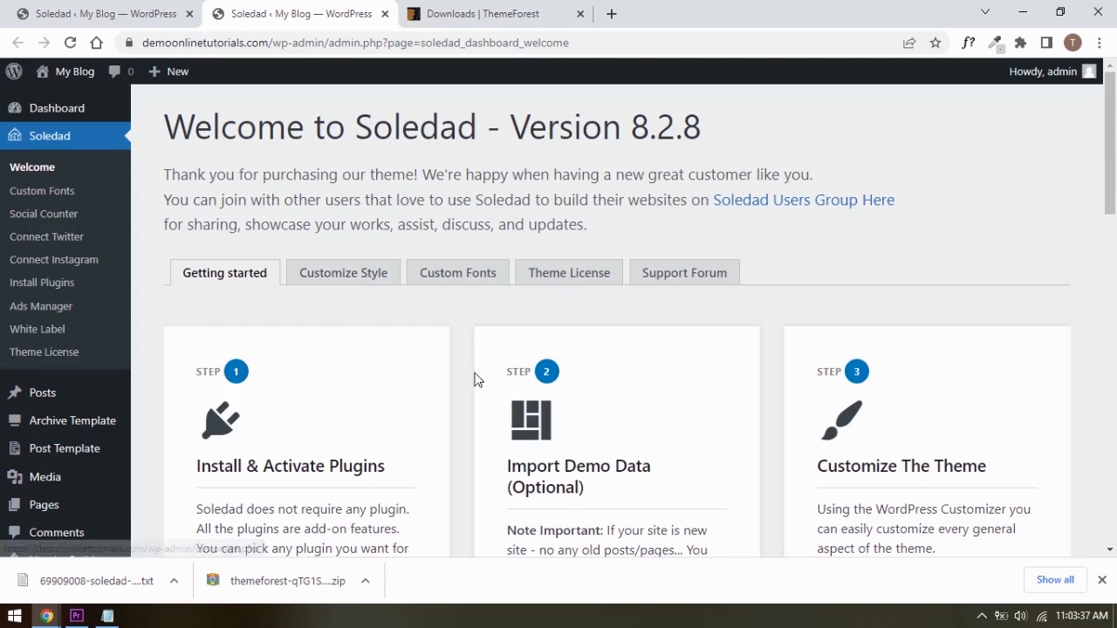
Open the Install Plugins page from the welcome page's Install & Activate Plugins step in a new tab
scroll(742, 349, "down", 2)
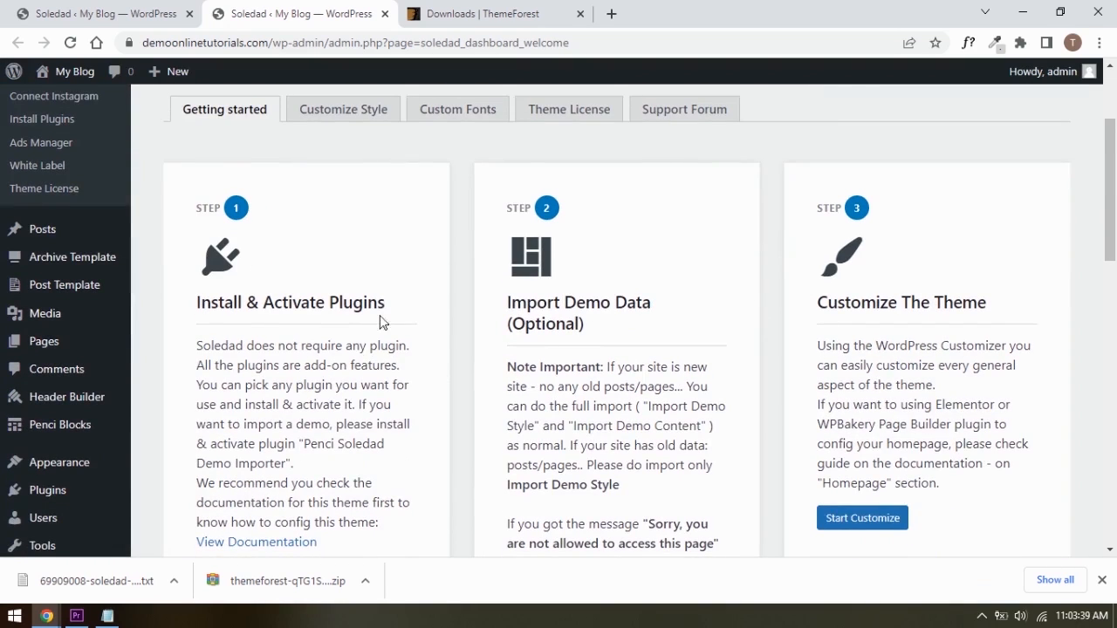
scroll(384, 314, "down", 1)
scroll(407, 340, "up", 2)
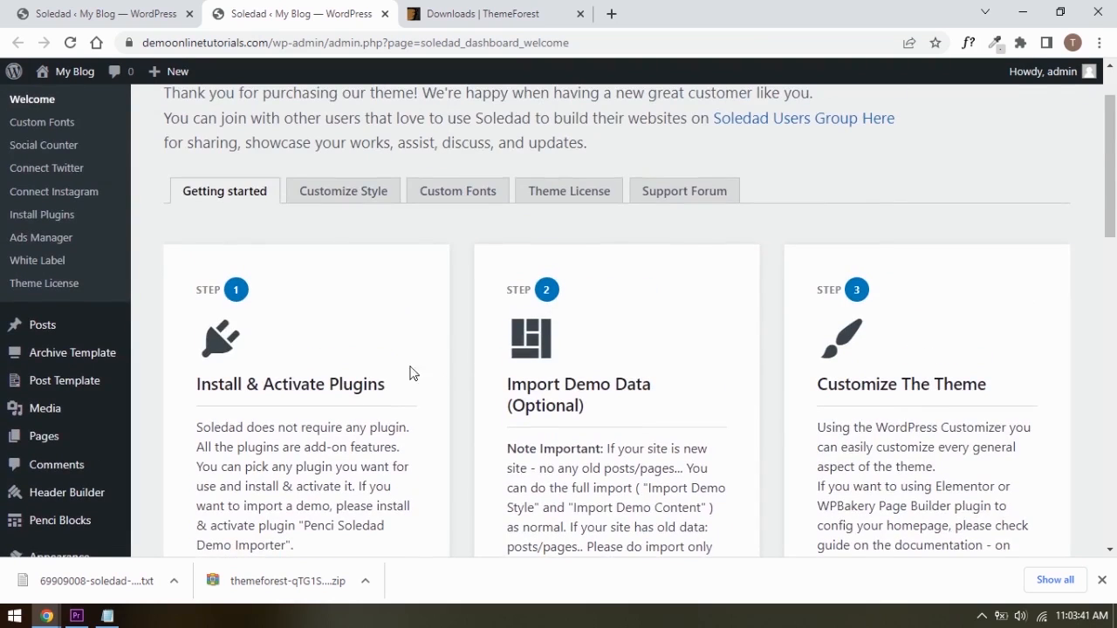
scroll(416, 399, "down", 2)
scroll(416, 399, "up", 2)
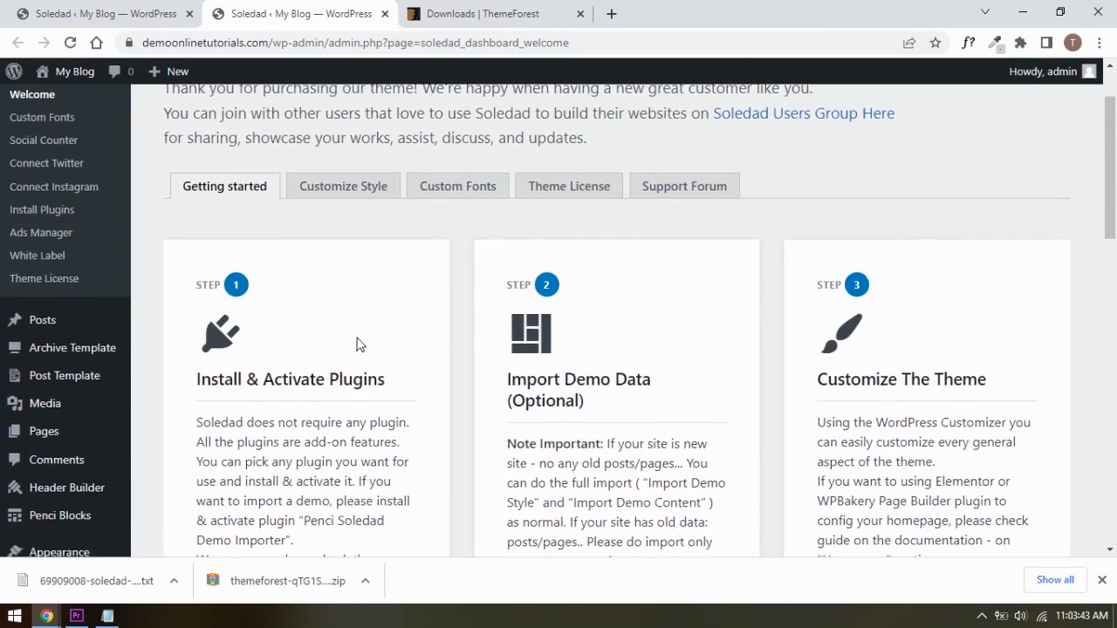
scroll(357, 344, "down", 2)
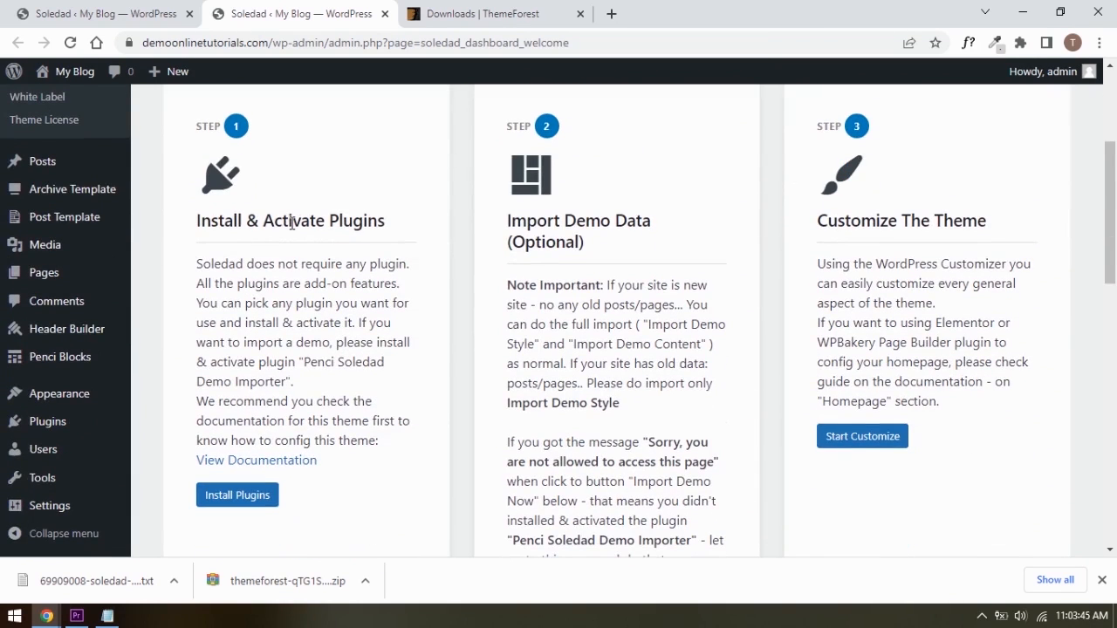
scroll(410, 261, "down", 1)
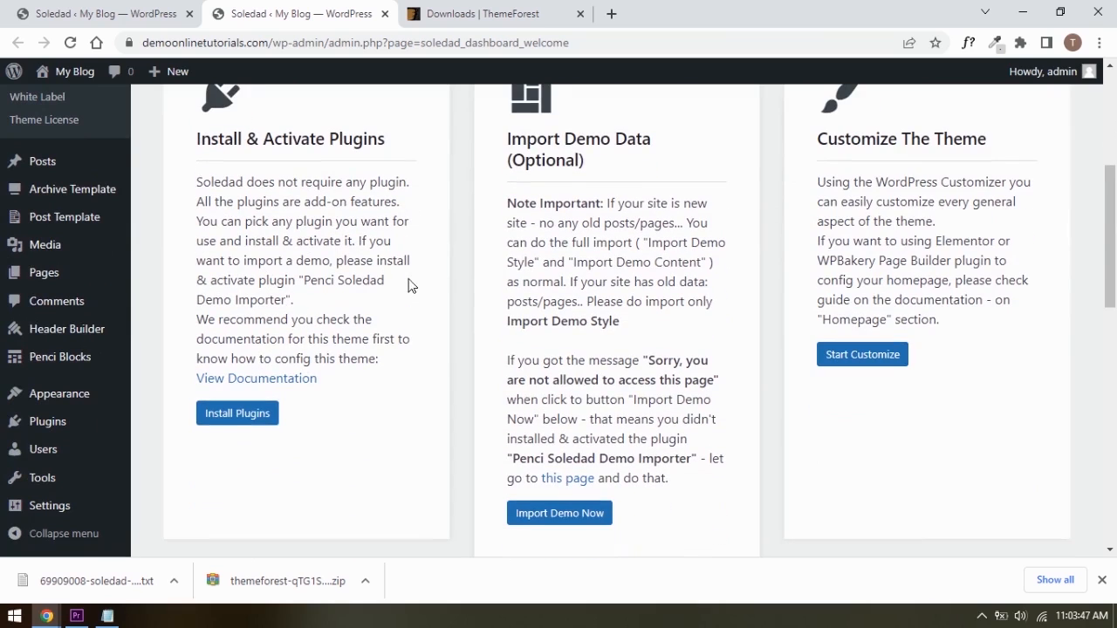
right_click(247, 414)
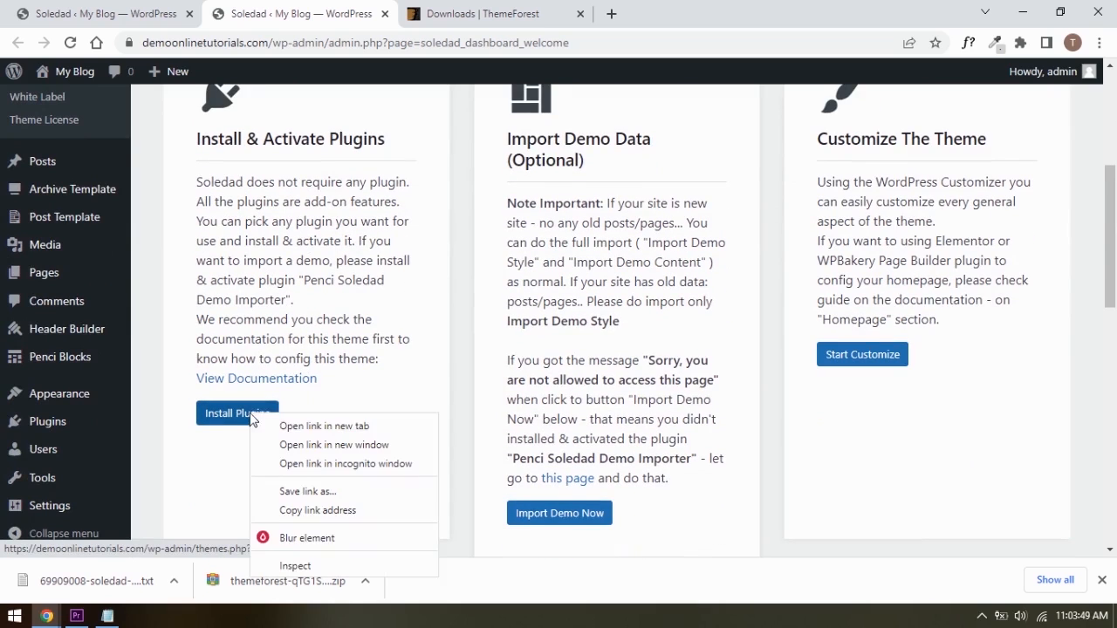
left_click(292, 427)
left_click(452, 18)
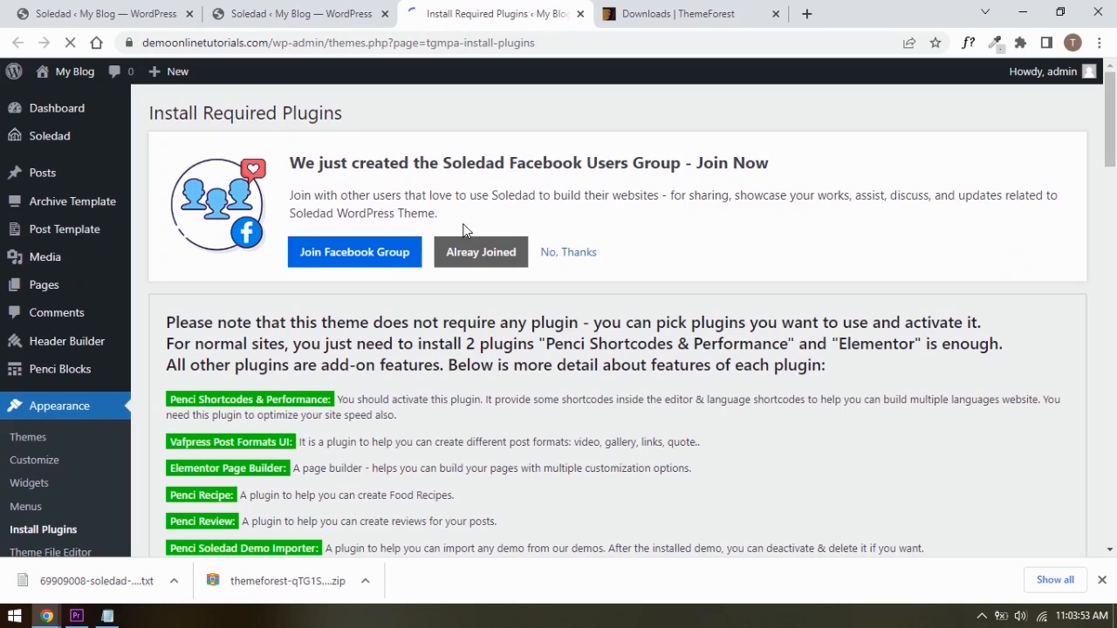
Scroll through the list of required and recommended plugins
scroll(483, 295, "down", 4)
scroll(483, 294, "down", 1)
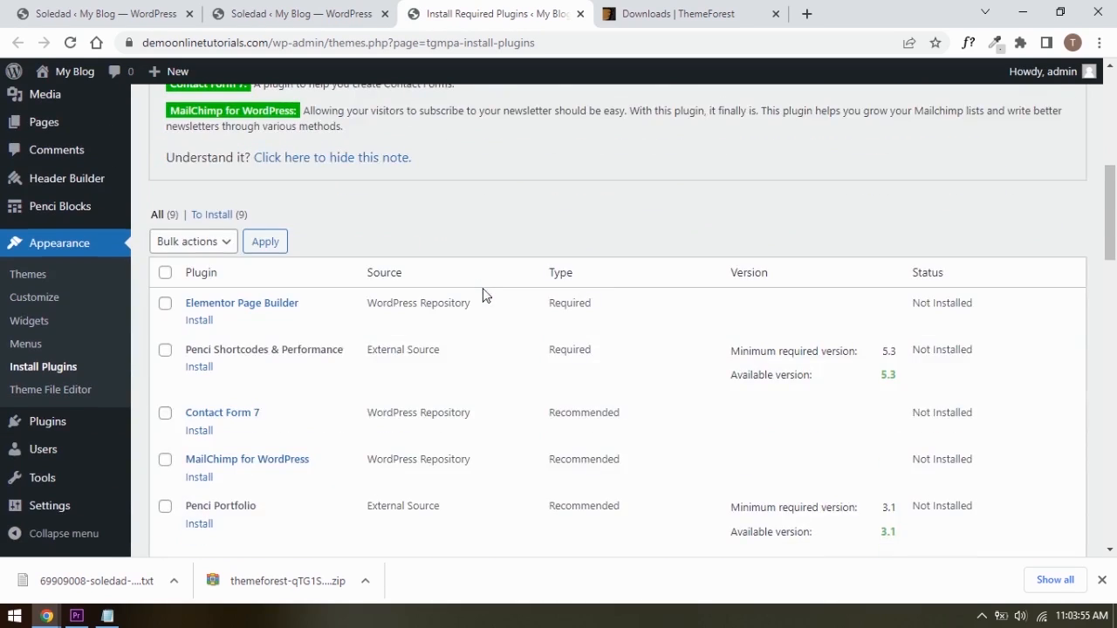
scroll(483, 295, "up", 2)
scroll(483, 295, "down", 3)
scroll(483, 295, "down", 4)
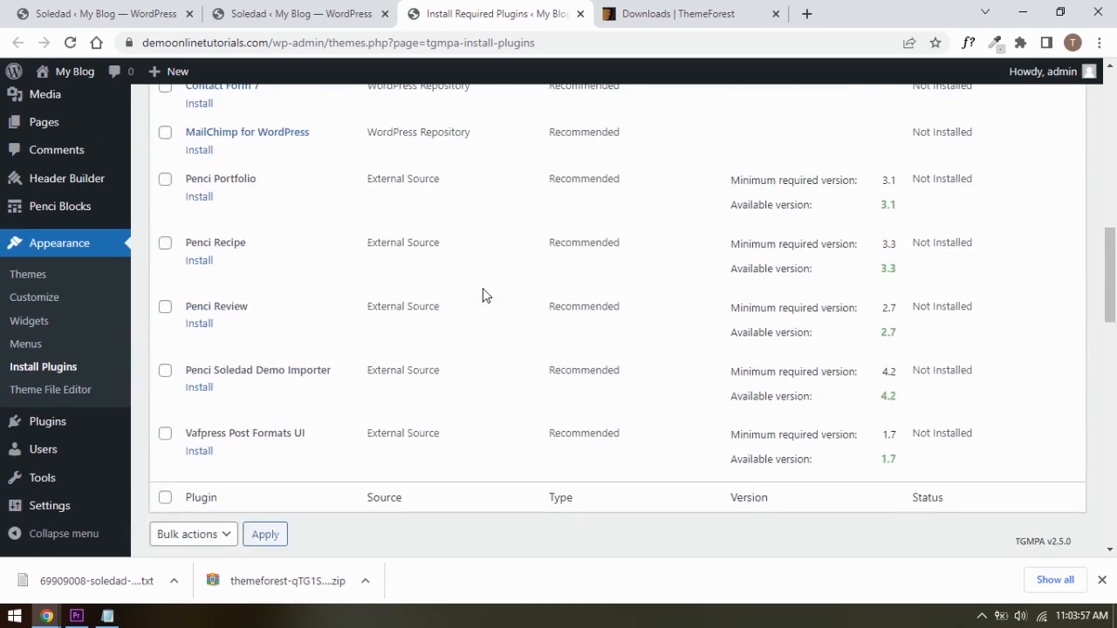
scroll(483, 294, "up", 4)
scroll(482, 294, "up", 2)
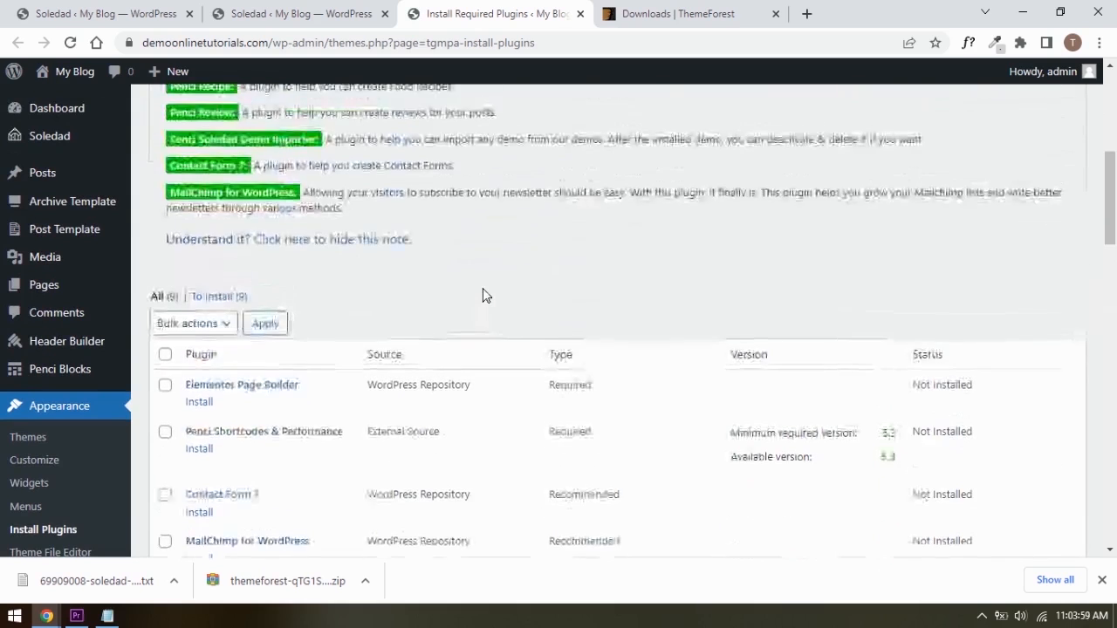
scroll(483, 294, "down", 2)
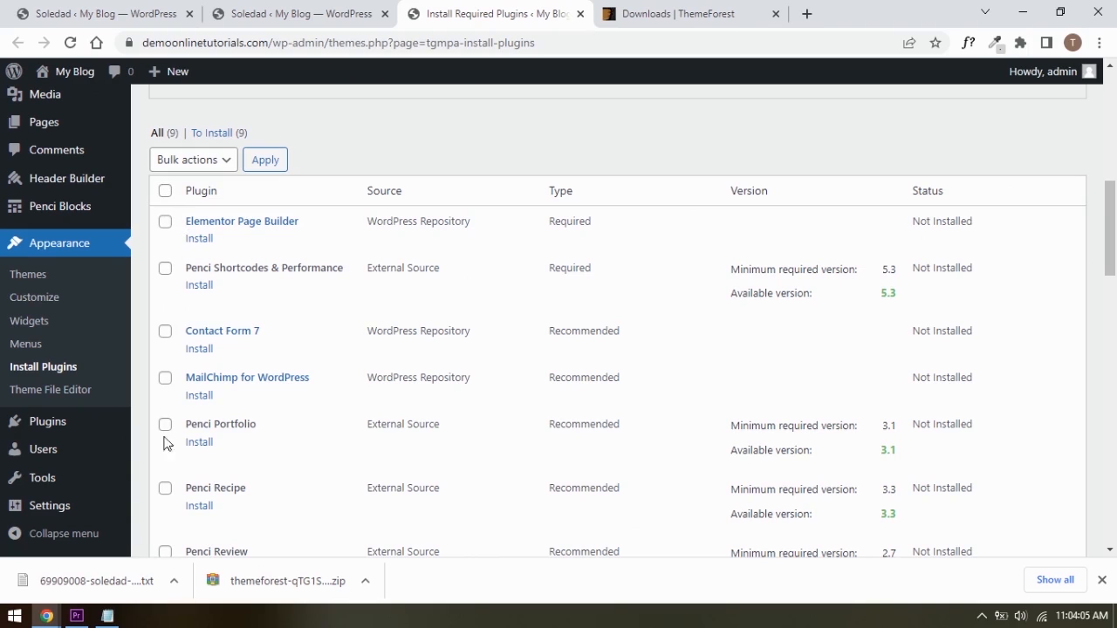
Select all listed plugins and apply the Install bulk action
left_click(164, 192)
scroll(229, 393, "down", 3)
scroll(218, 452, "up", 3)
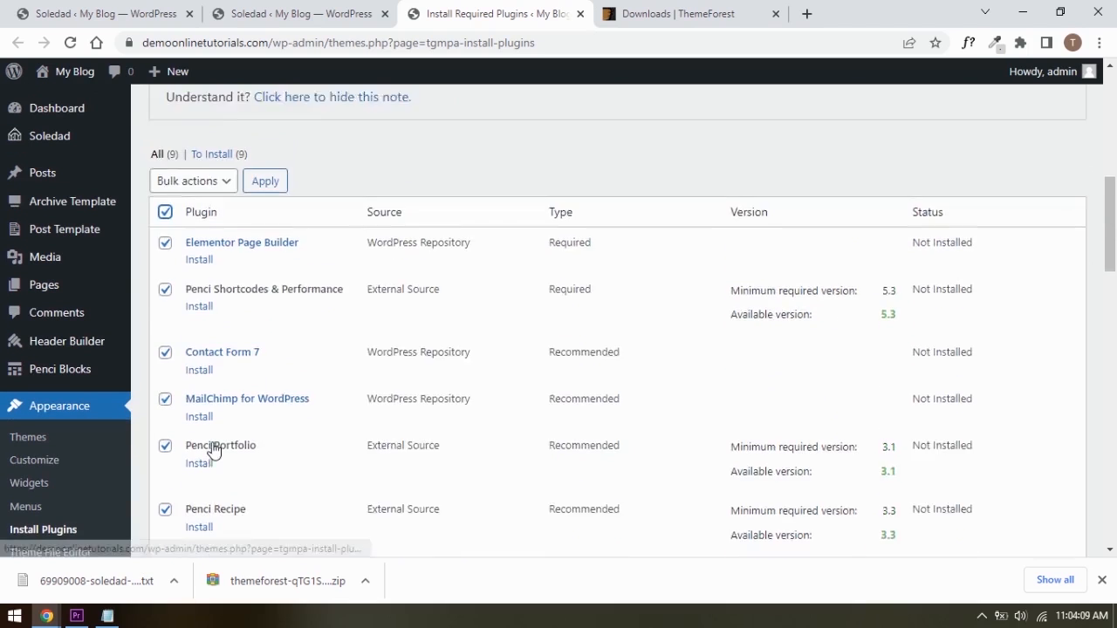
scroll(214, 451, "up", 2)
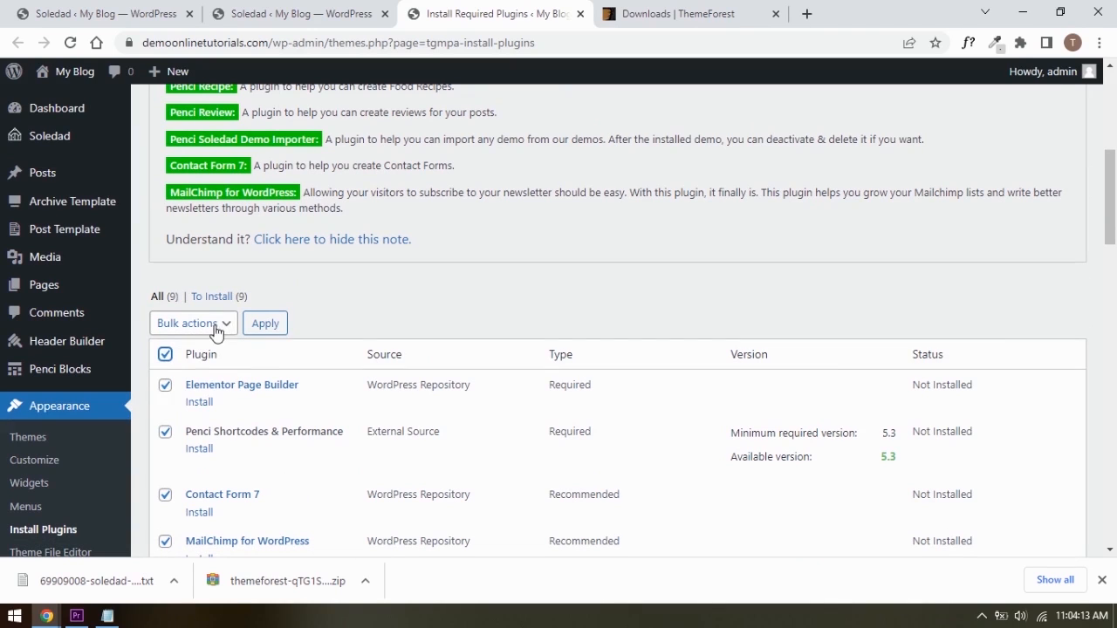
left_click(210, 327)
left_click(183, 359)
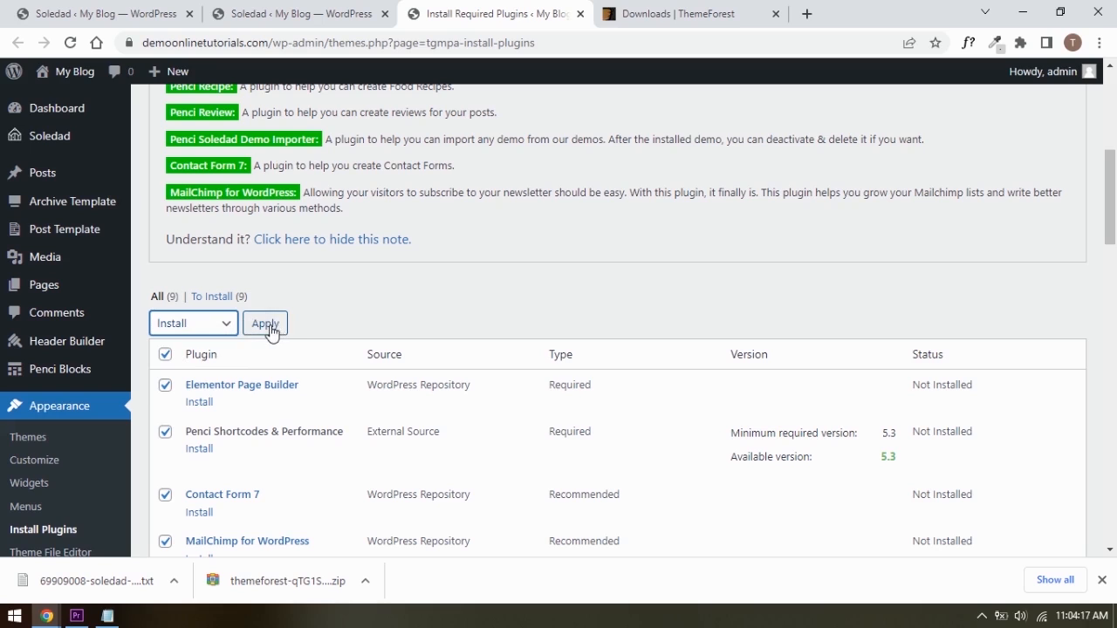
left_click(267, 325)
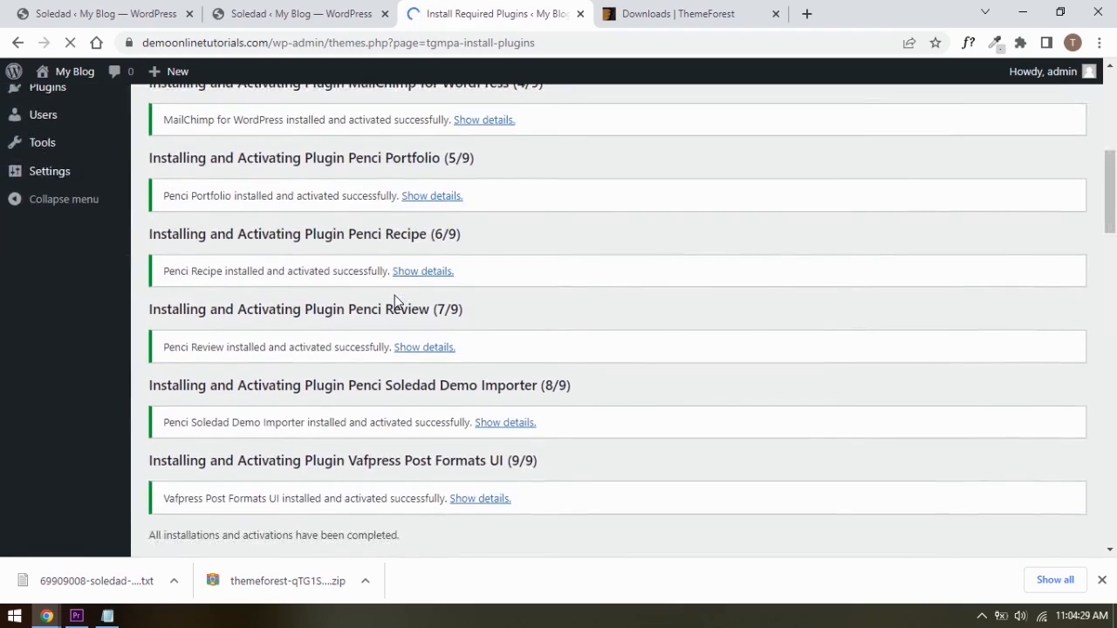
Review the plugin installation and activation progress list
scroll(395, 295, "down", 10)
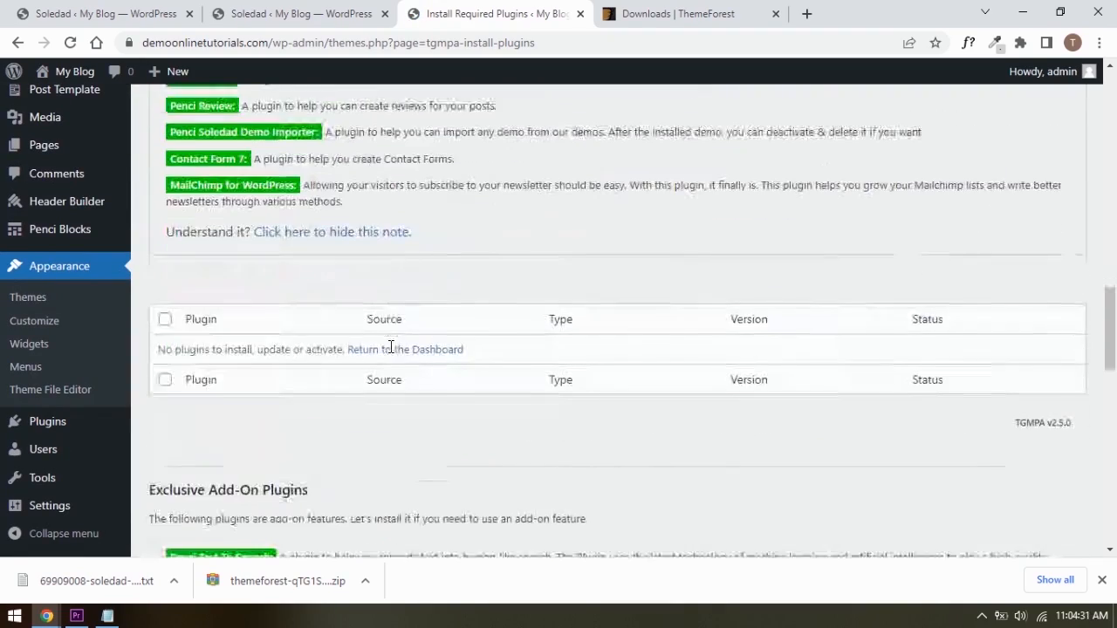
scroll(390, 352, "up", 8)
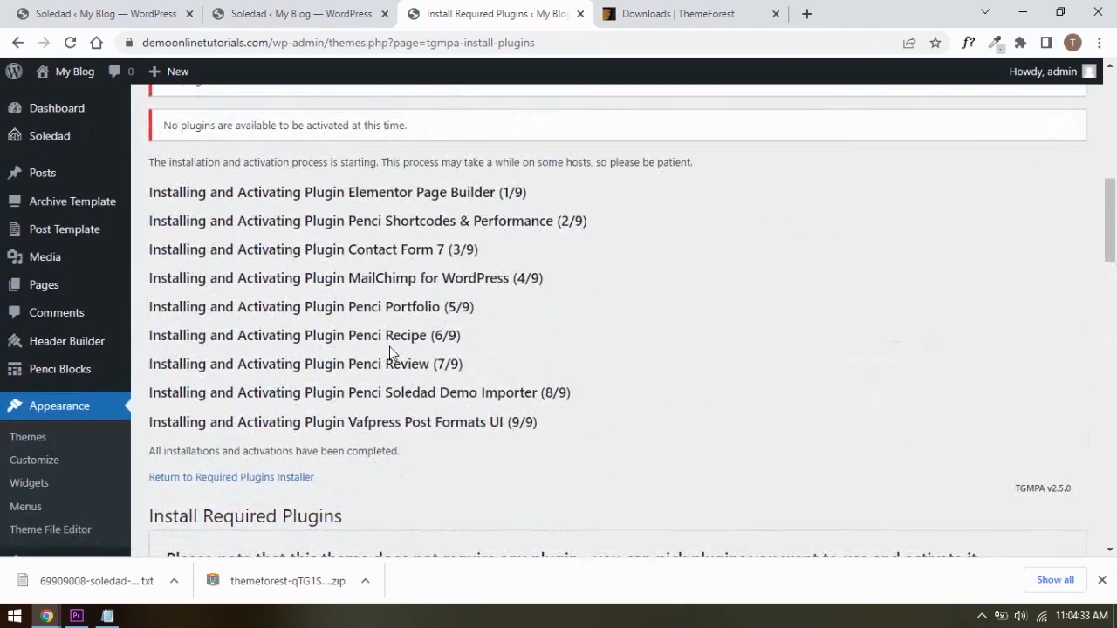
scroll(390, 352, "down", 2)
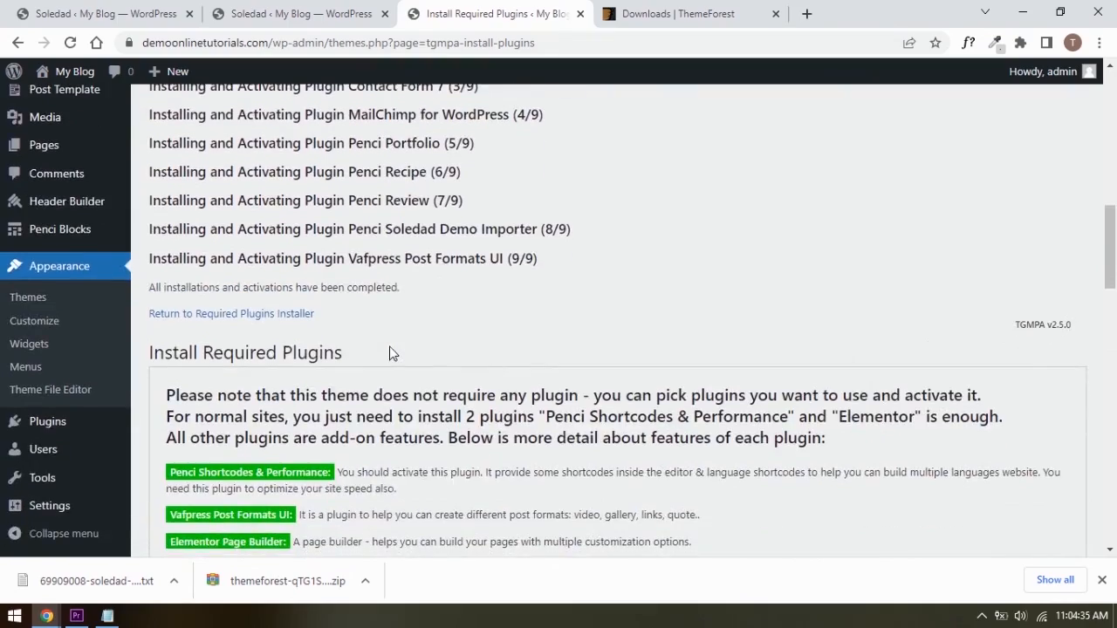
scroll(390, 349, "up", 4)
scroll(391, 347, "up", 4)
scroll(390, 347, "down", 15)
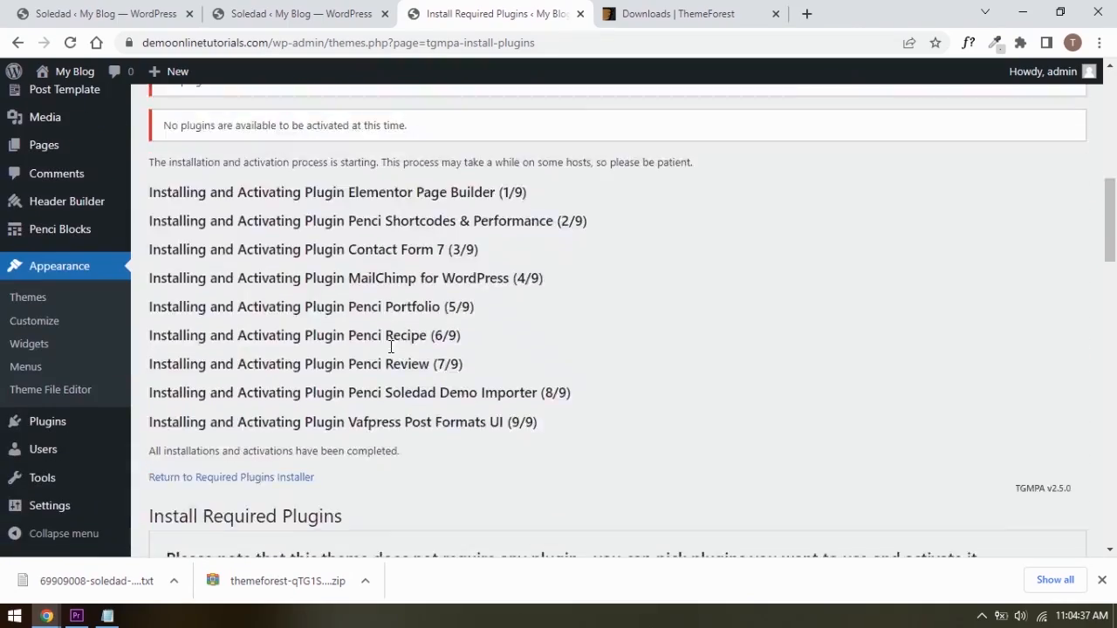
scroll(390, 347, "up", 12)
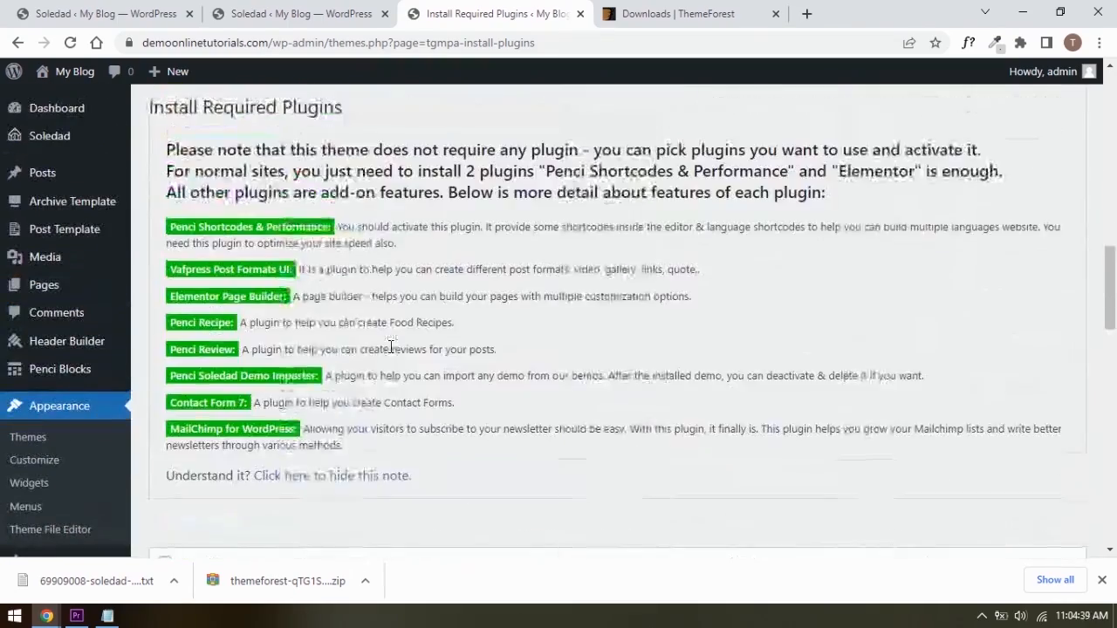
scroll(198, 370, "down", 3)
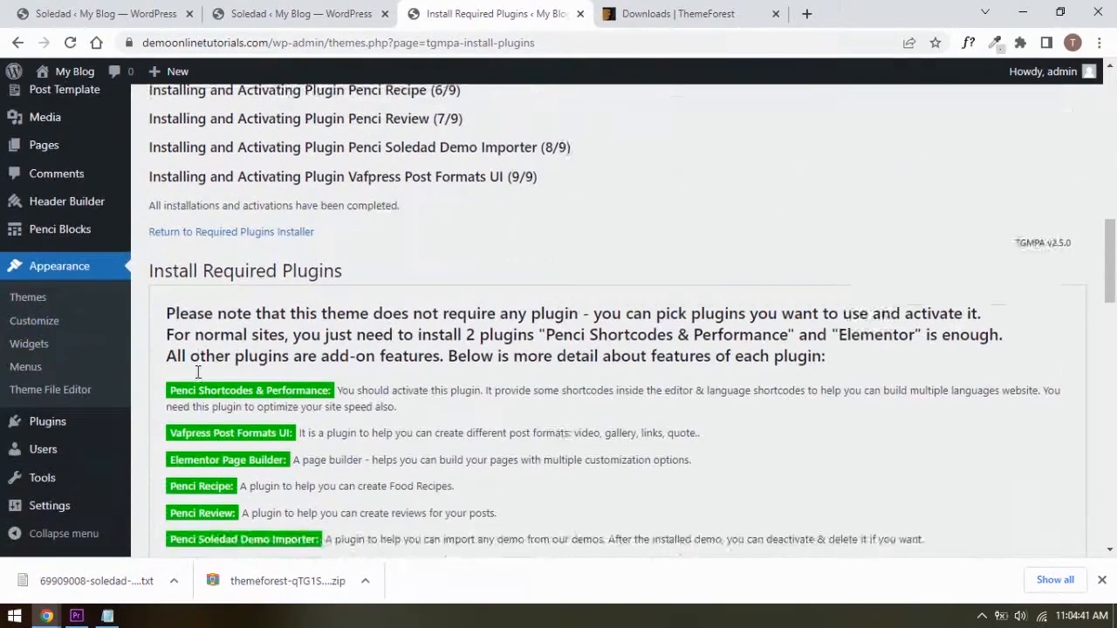
Open the Installed Plugins page and close the Elementor setup wizard to return to the dashboard
mouse_move(47, 430)
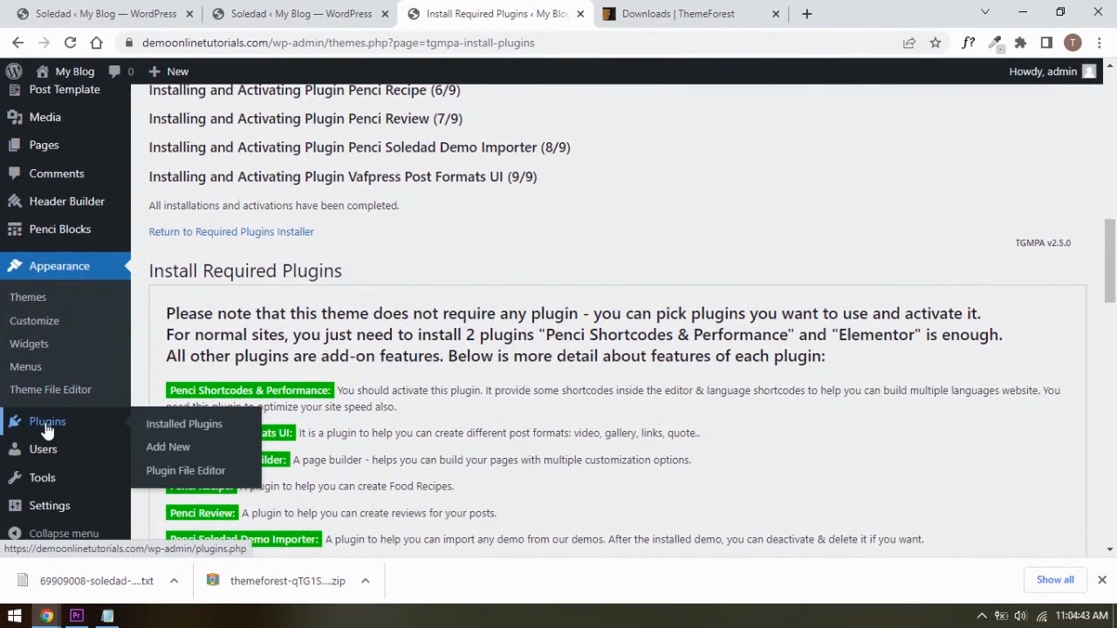
left_click(179, 427)
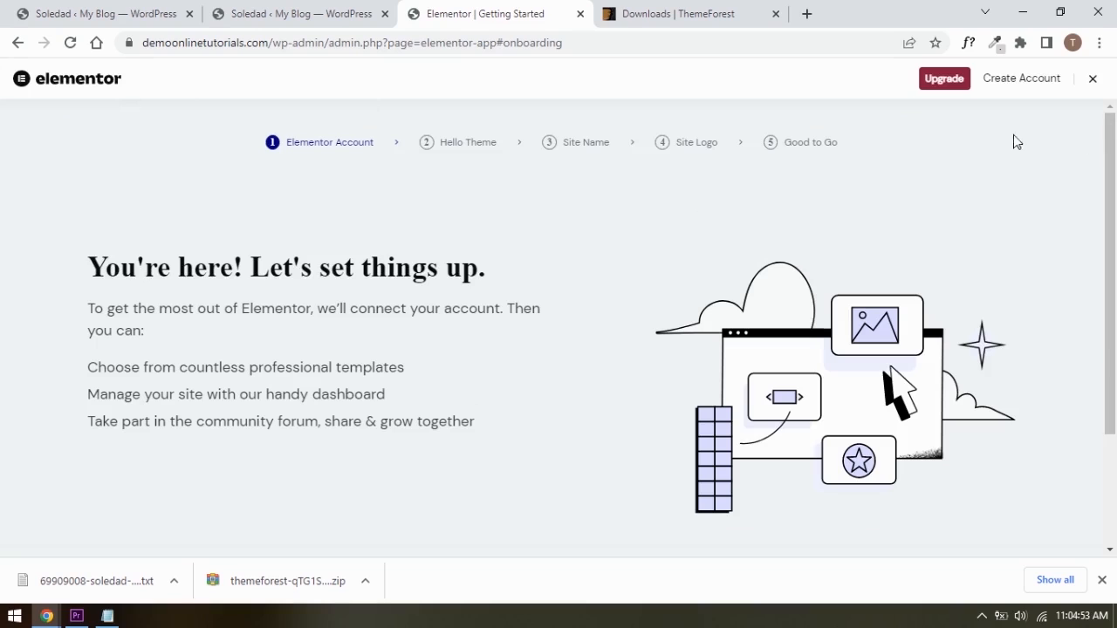
left_click(1093, 80)
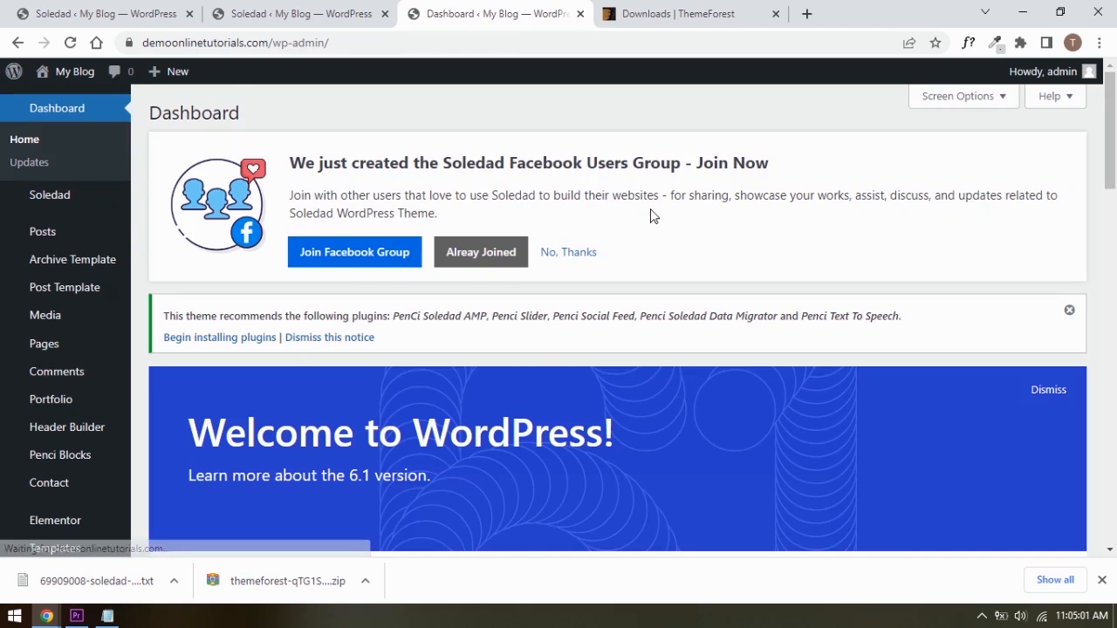
scroll(643, 315, "down", 10)
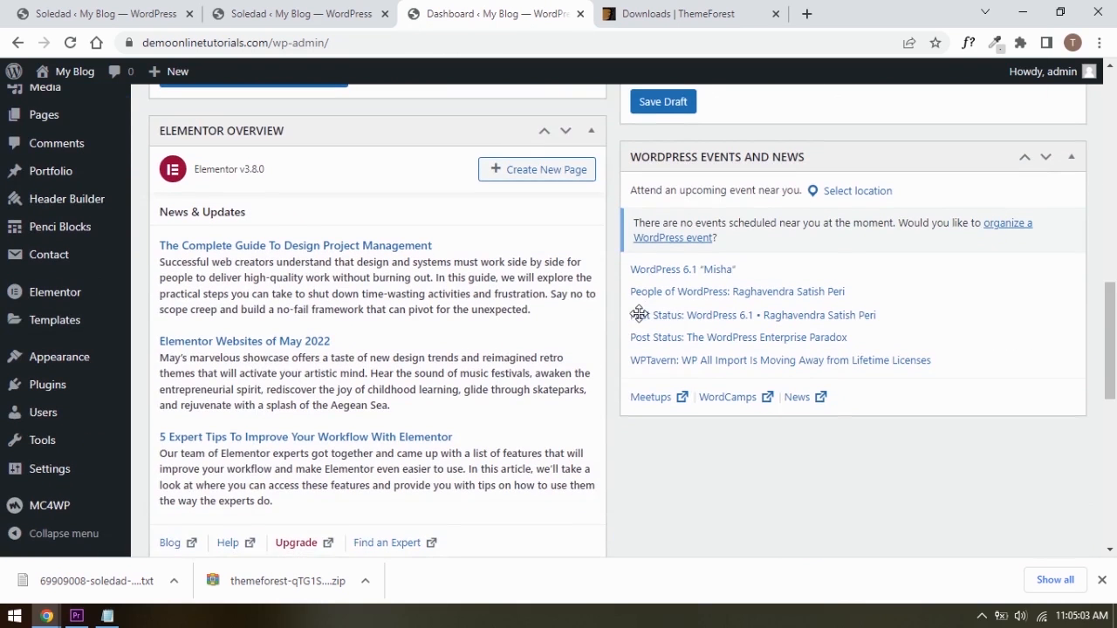
Open the Installed Plugins page and scroll through the list of installed plugins
scroll(113, 315, "up", 5)
scroll(88, 392, "down", 5)
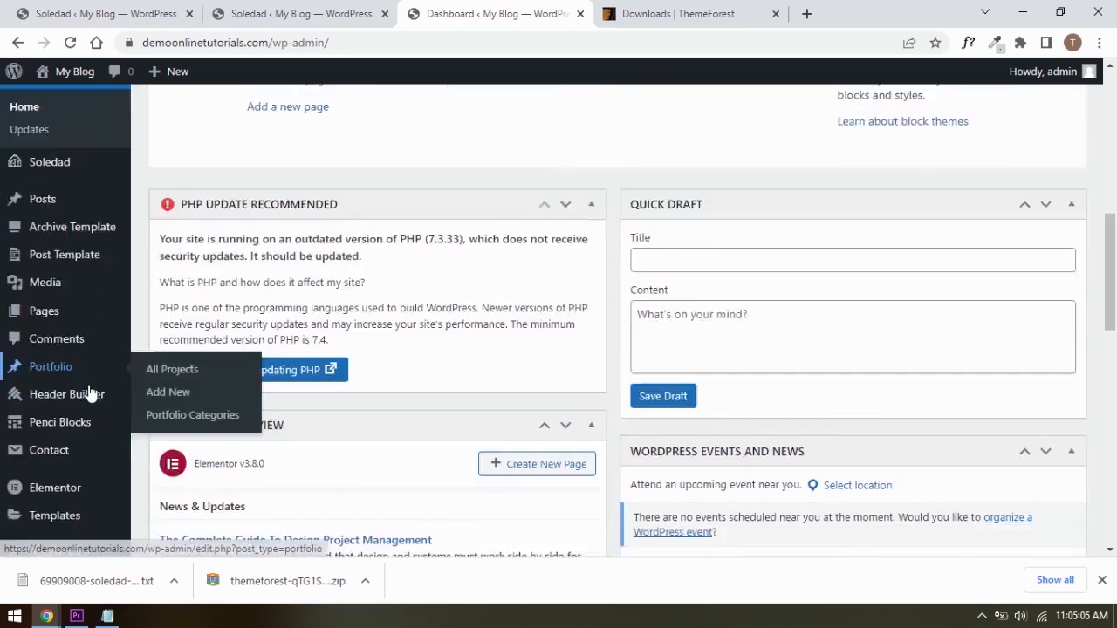
mouse_move(61, 390)
left_click(196, 385)
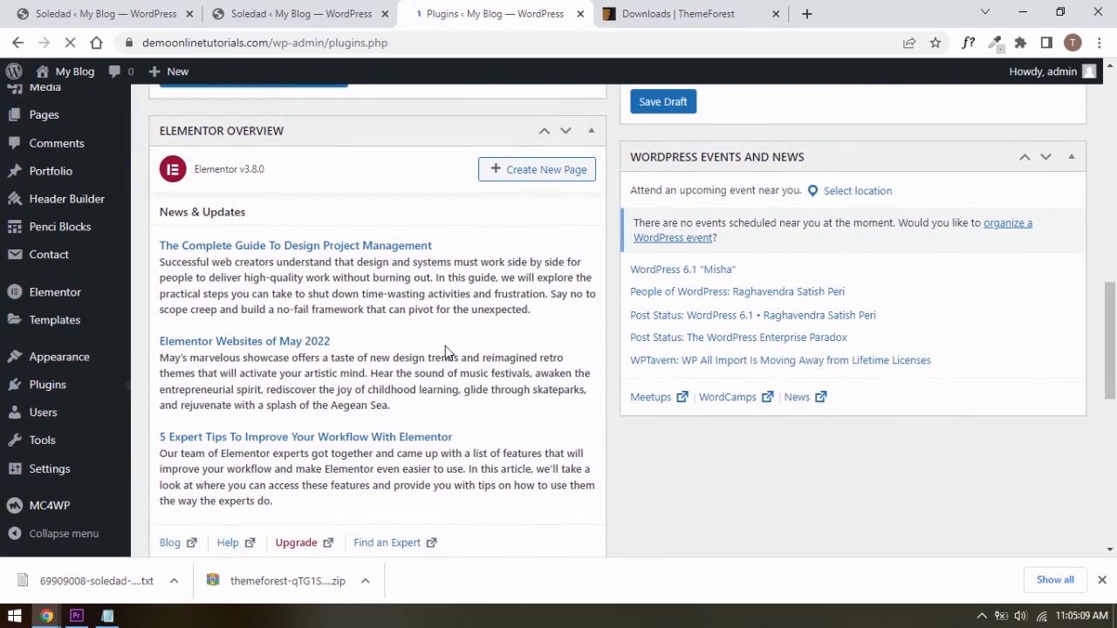
scroll(447, 336, "down", 3)
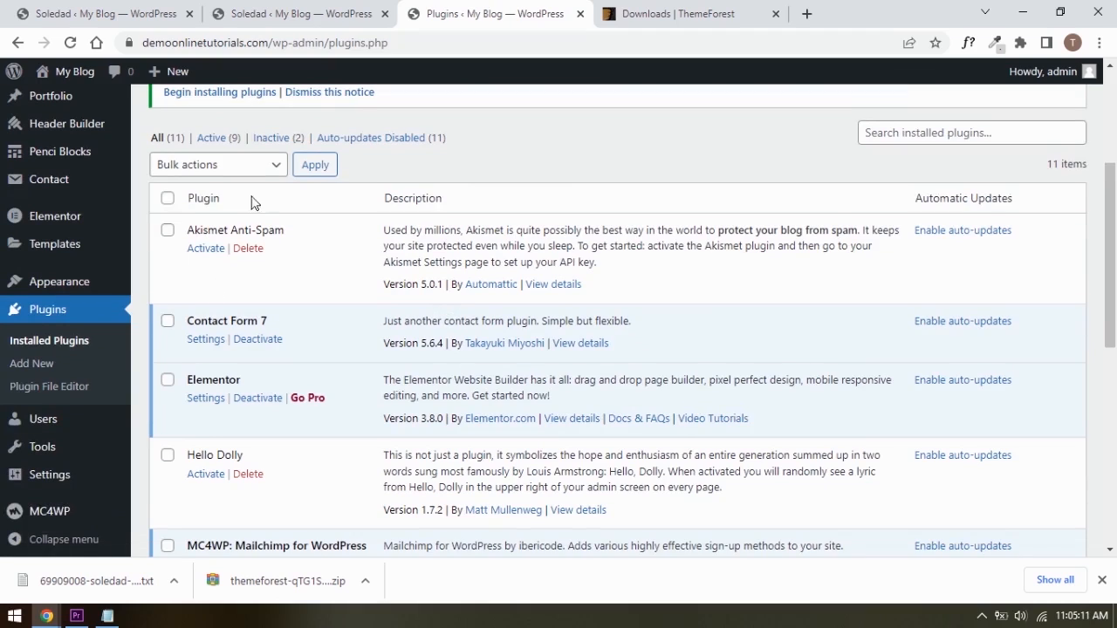
scroll(273, 272, "down", 3)
scroll(297, 358, "down", 1)
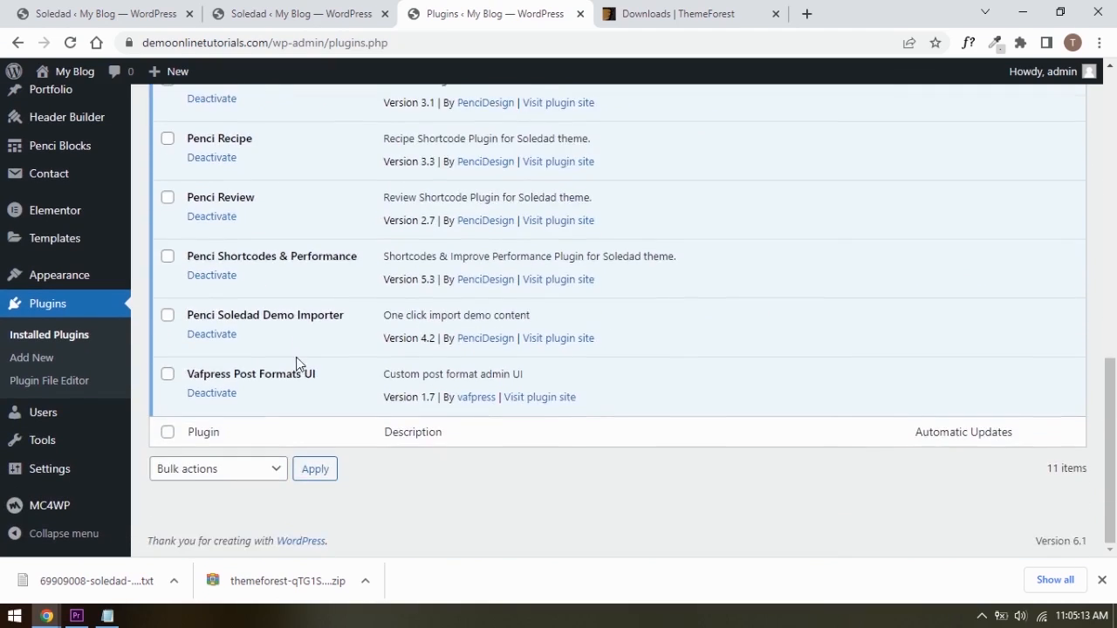
scroll(288, 349, "up", 10)
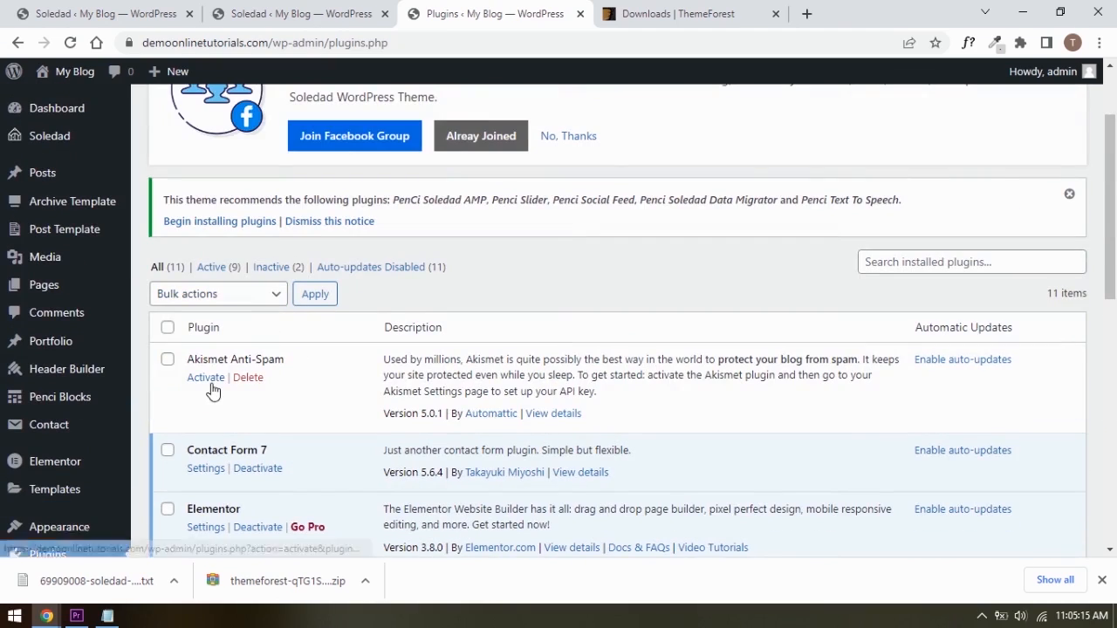
scroll(212, 387, "down", 10)
scroll(212, 392, "down", 2)
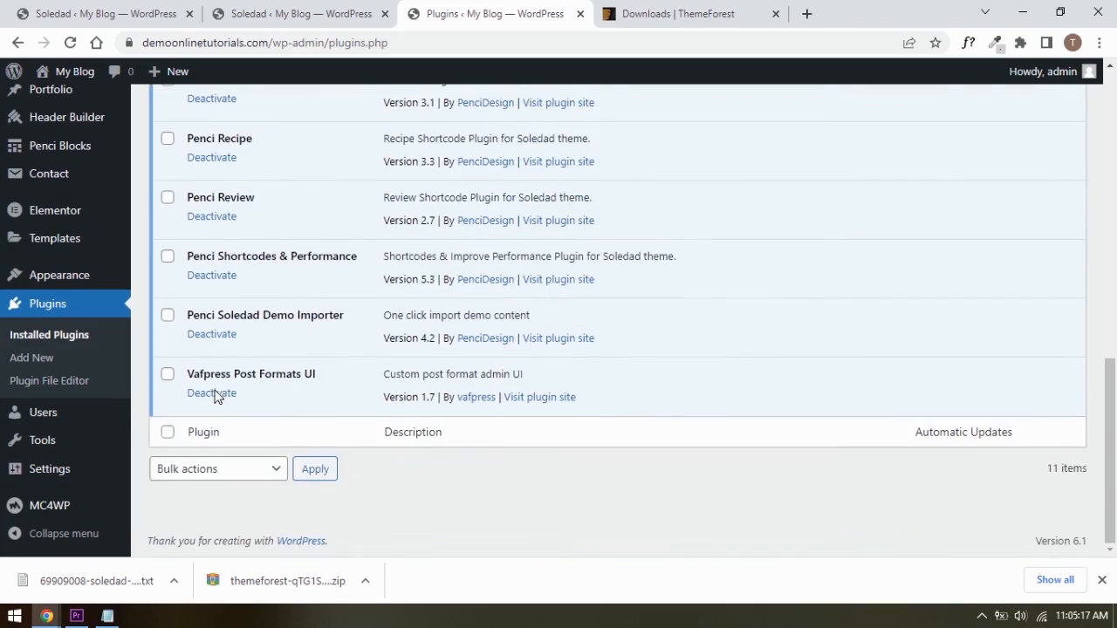
scroll(219, 384, "up", 10)
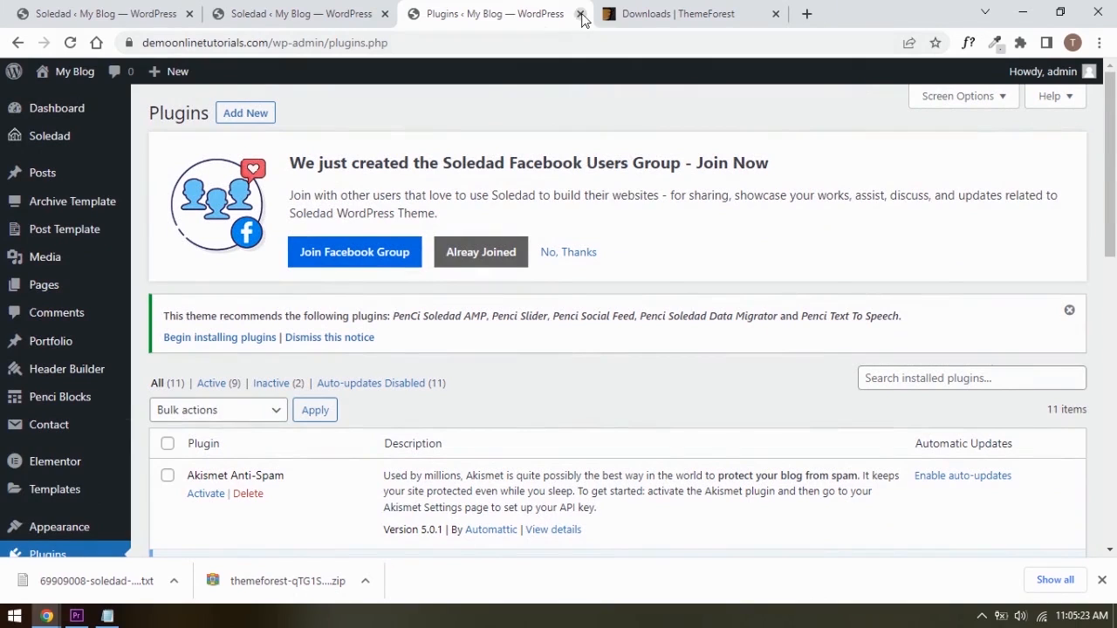
Close the Plugins tab and read through the Soledad welcome page's getting-started steps
left_click(581, 14)
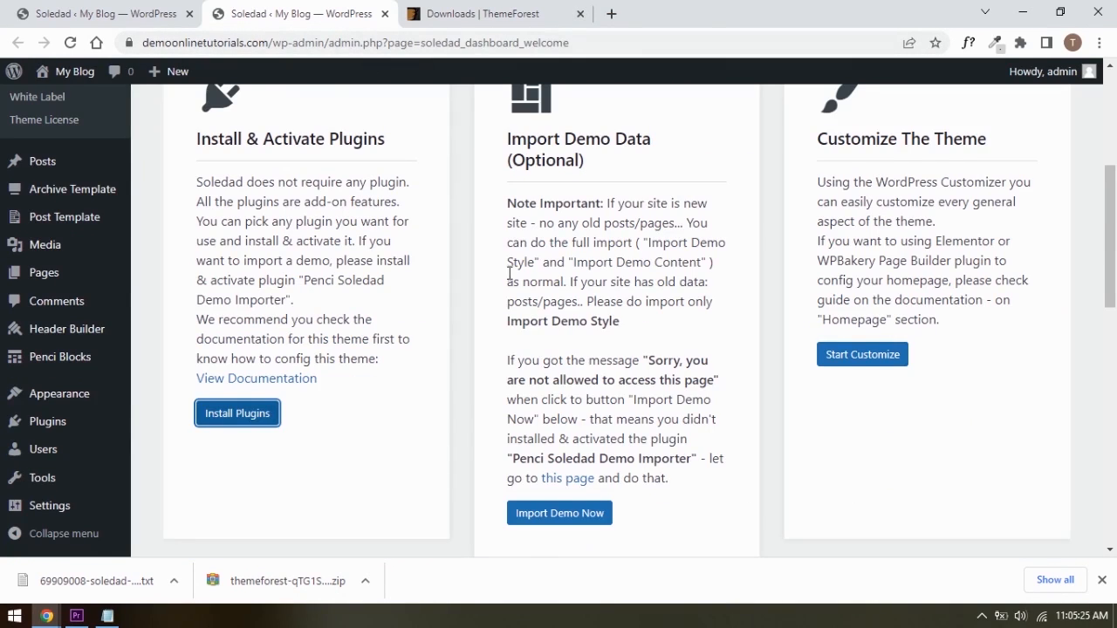
scroll(542, 270, "up", 2)
scroll(568, 236, "down", 2)
scroll(573, 195, "up", 2)
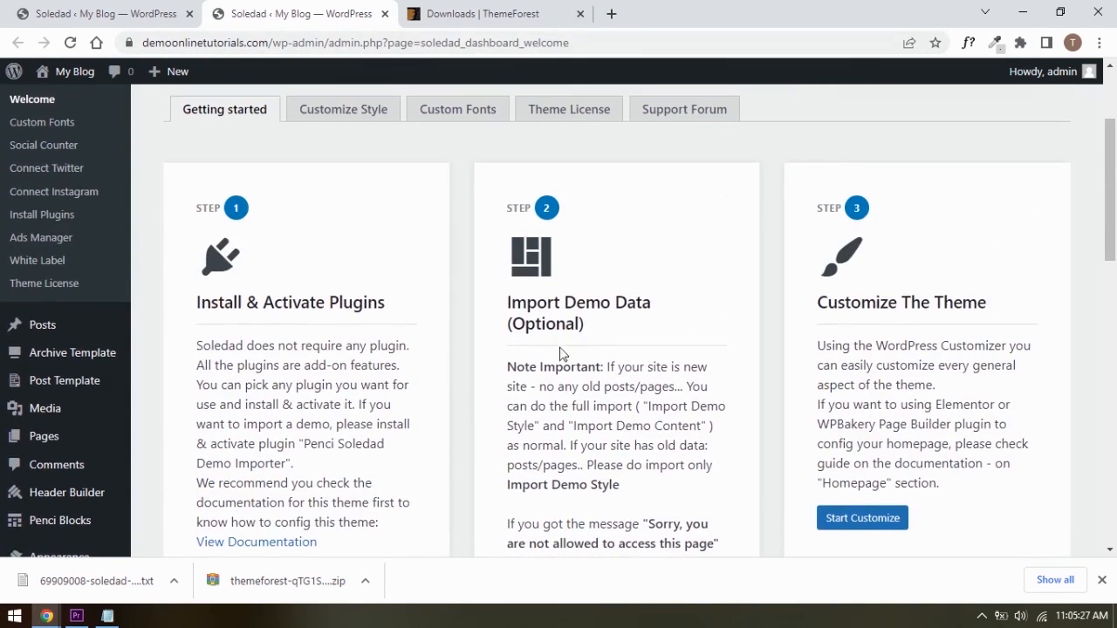
scroll(618, 322, "down", 3)
scroll(584, 441, "up", 2)
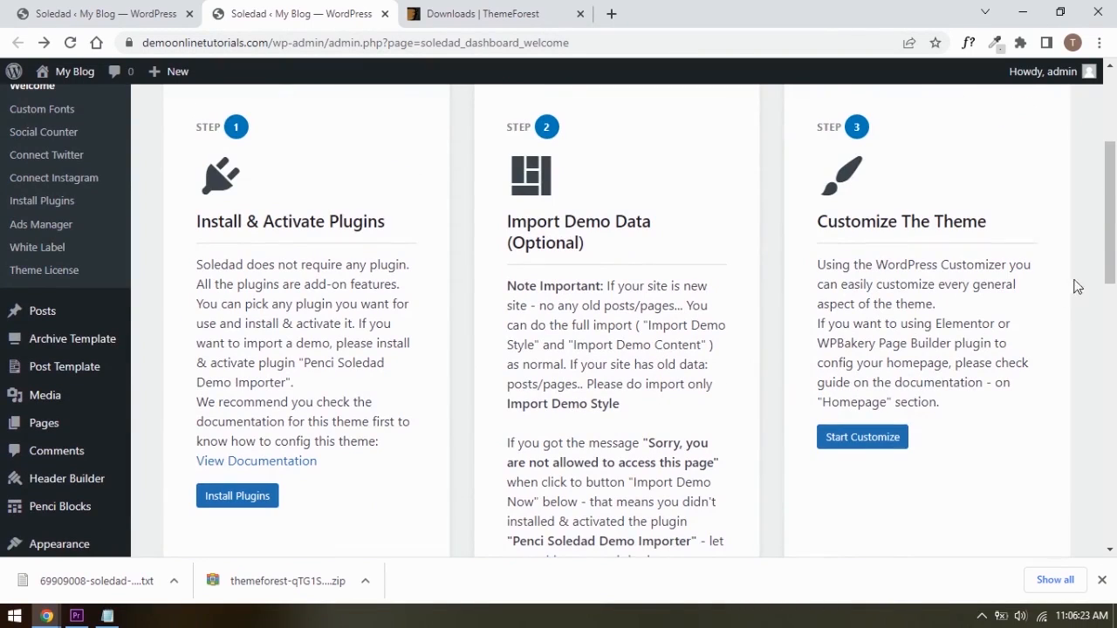
mouse_move(1115, 259)
left_mouse_down()
mouse_move(1116, 277)
mouse_move(1116, 263)
left_mouse_up()
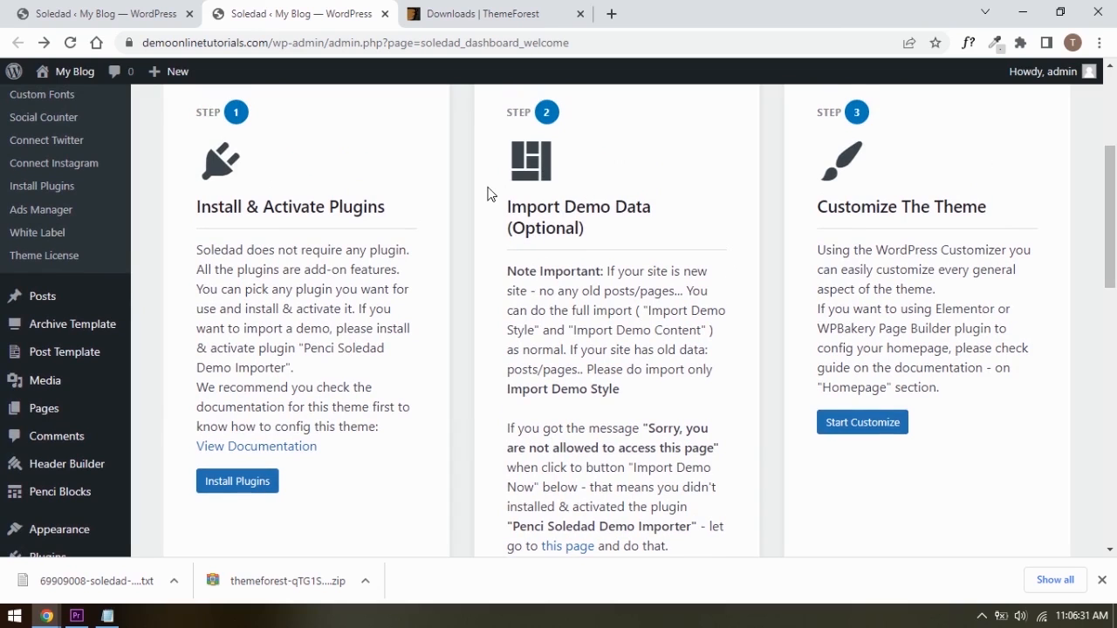
scroll(489, 190, "down", 2)
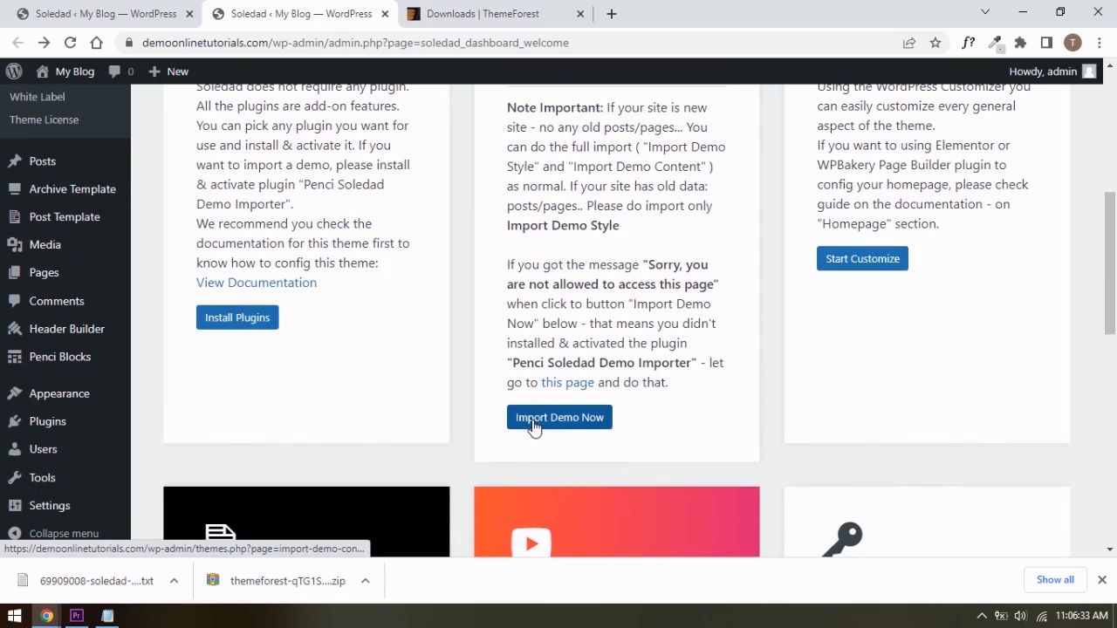
scroll(585, 425, "up", 3)
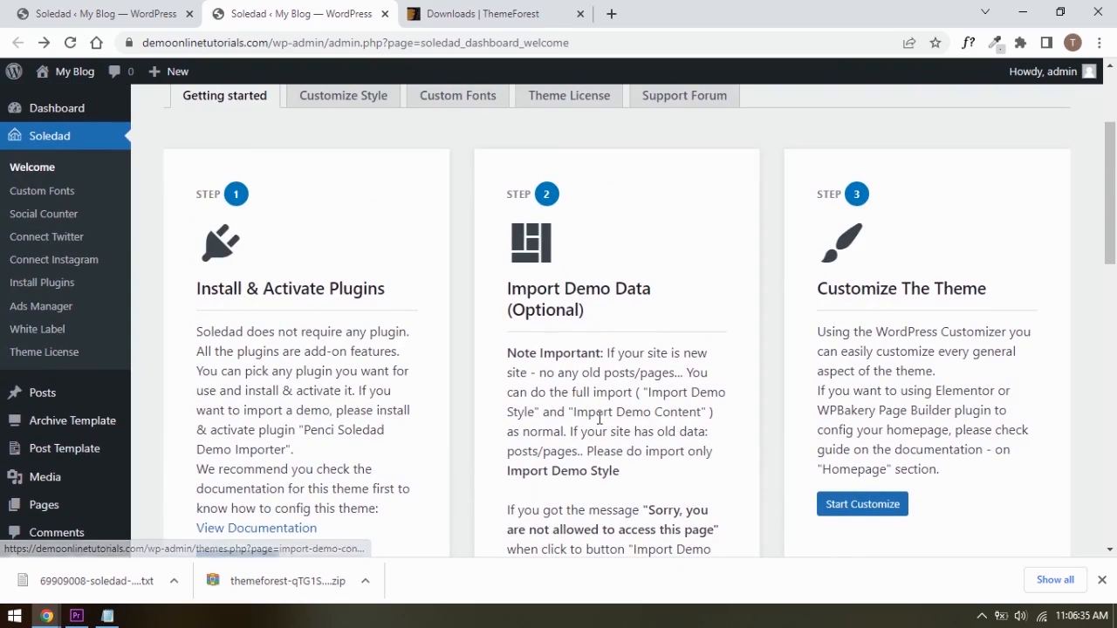
scroll(599, 419, "down", 3)
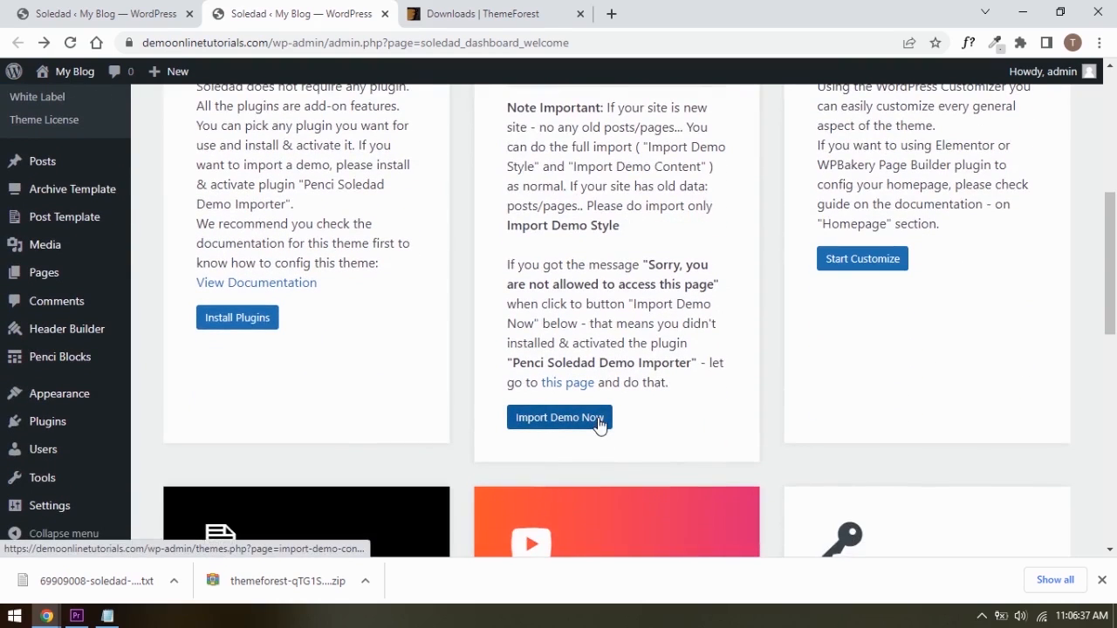
scroll(600, 421, "down", 3)
Open the Import Demo Data page under Appearance
mouse_move(11, 398)
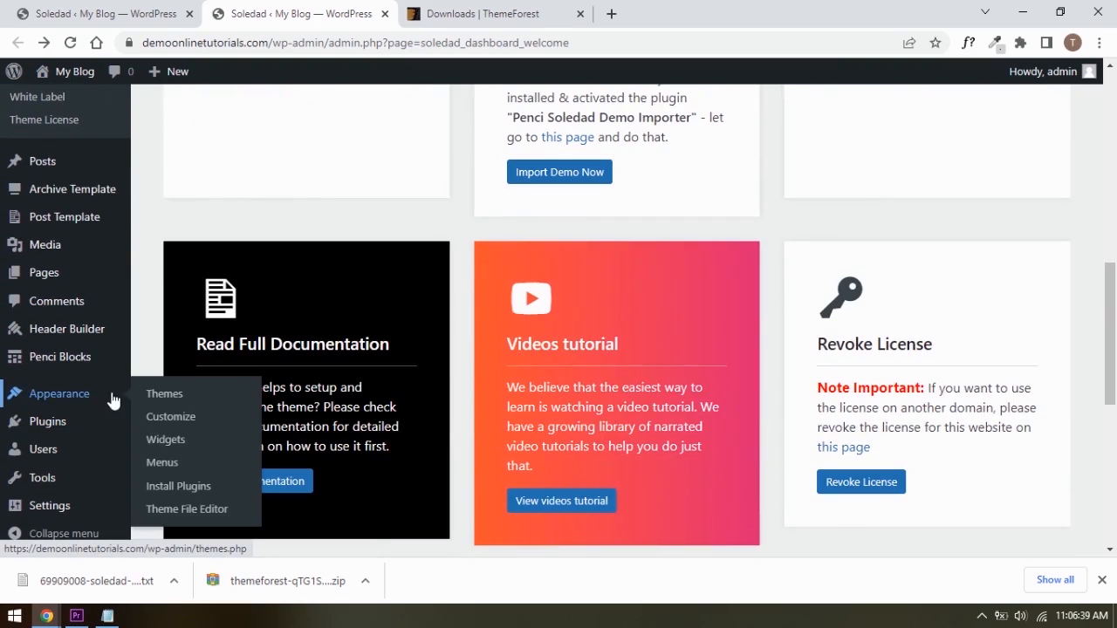
left_click(69, 399)
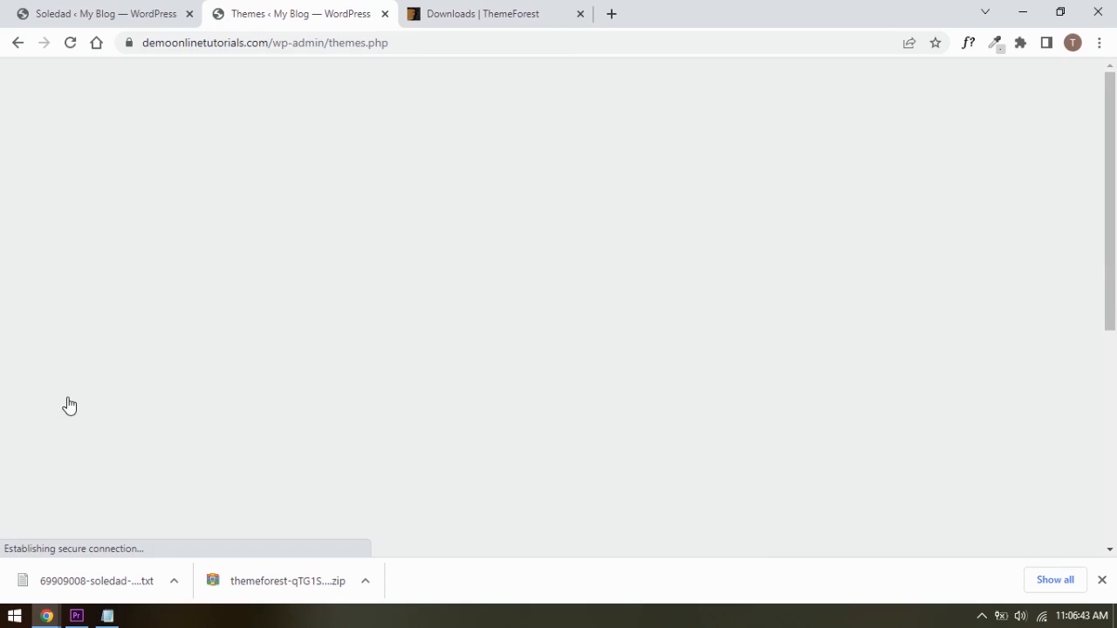
scroll(352, 404, "down", 5)
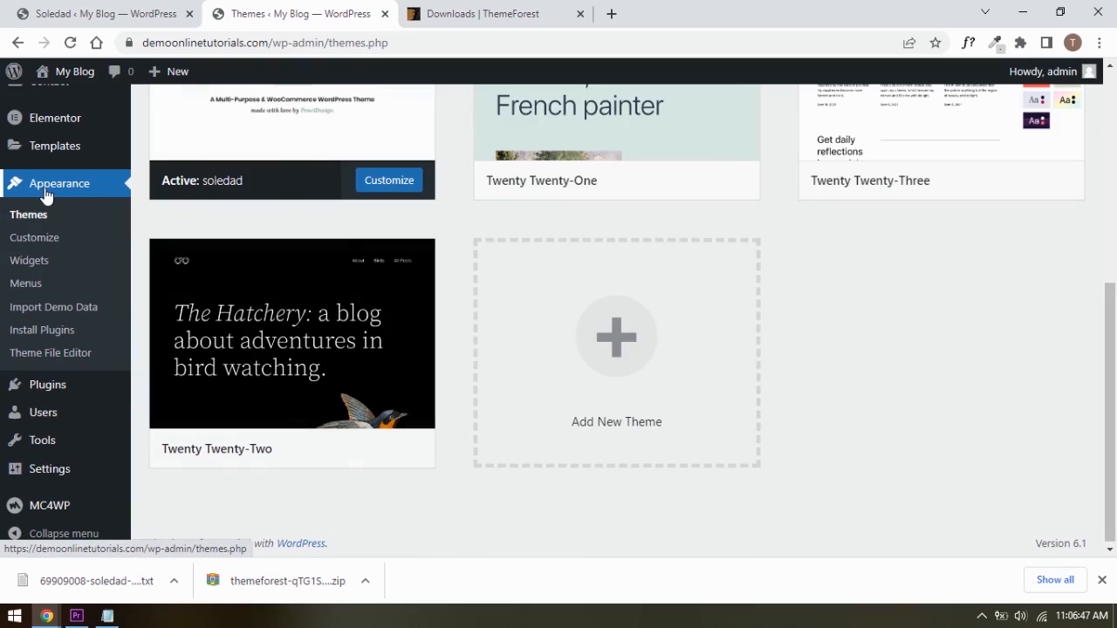
left_click(58, 316)
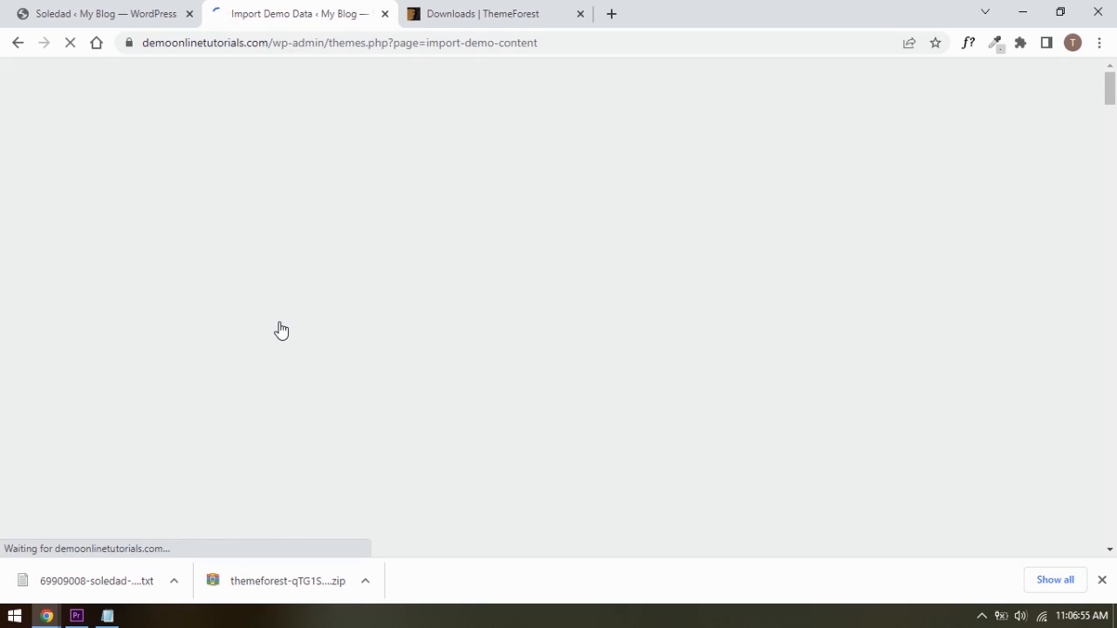
Browse through the available Soledad demo layouts
scroll(585, 412, "down", 4)
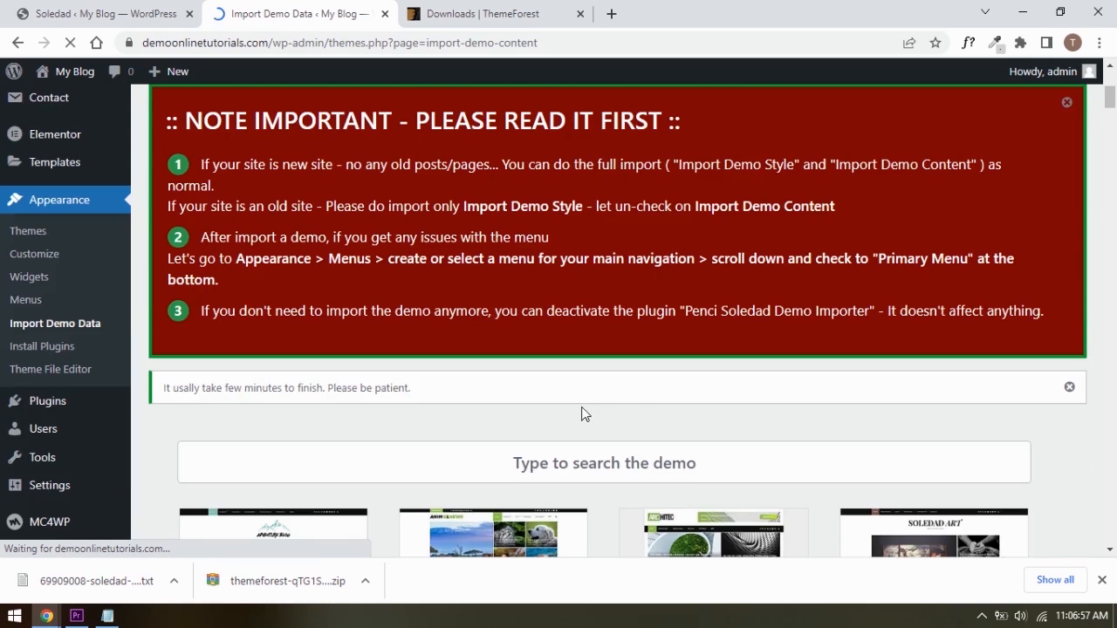
scroll(585, 414, "down", 4)
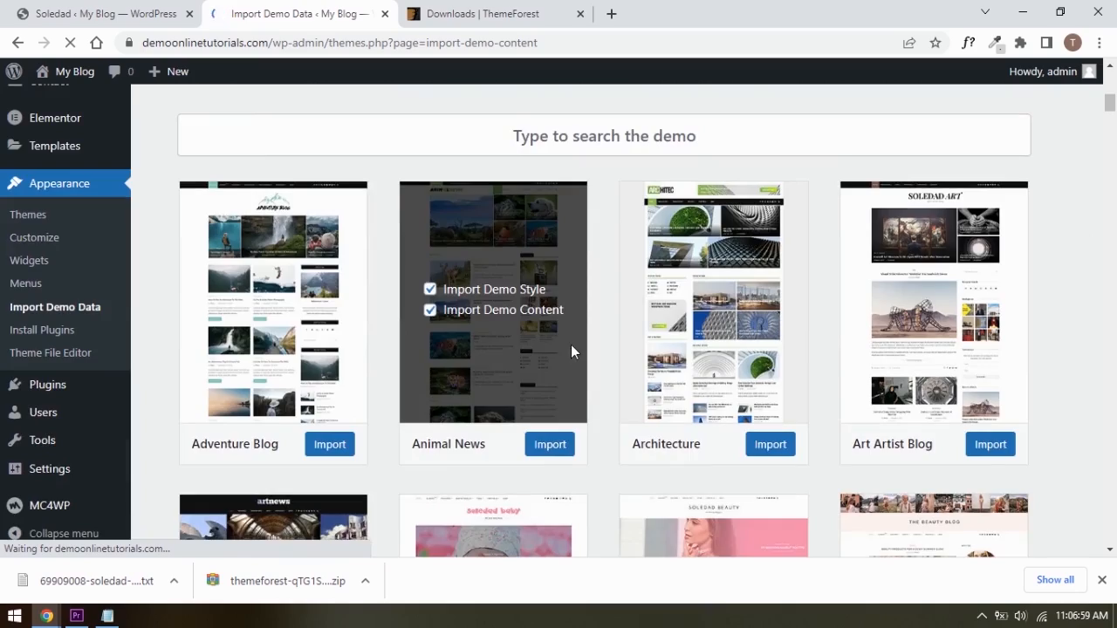
scroll(571, 347, "up", 2)
scroll(568, 375, "down", 10)
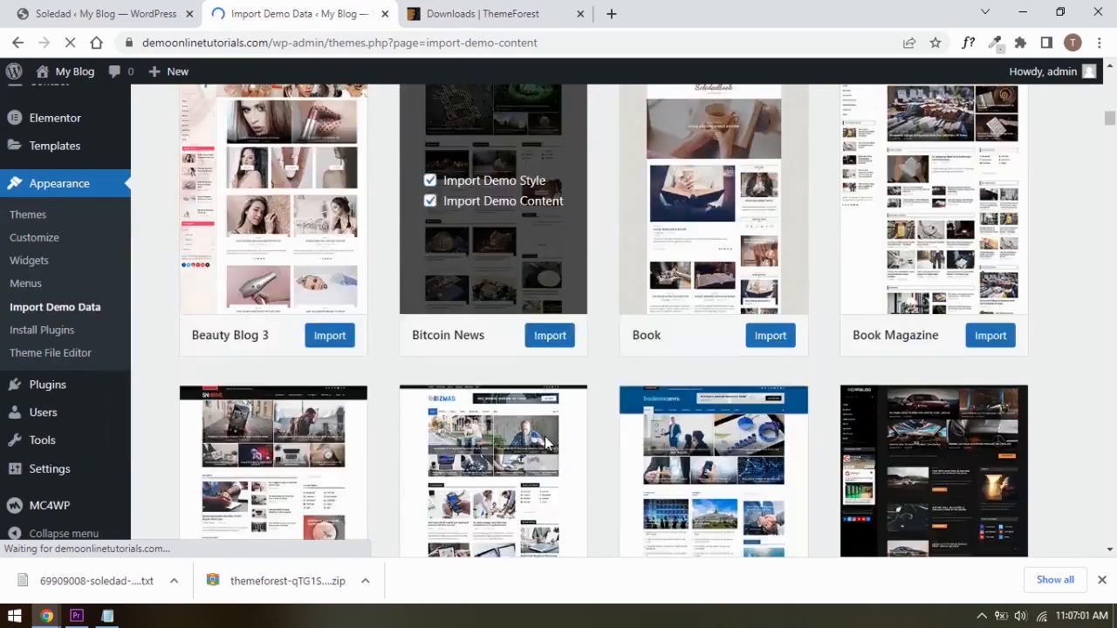
scroll(547, 443, "up", 10)
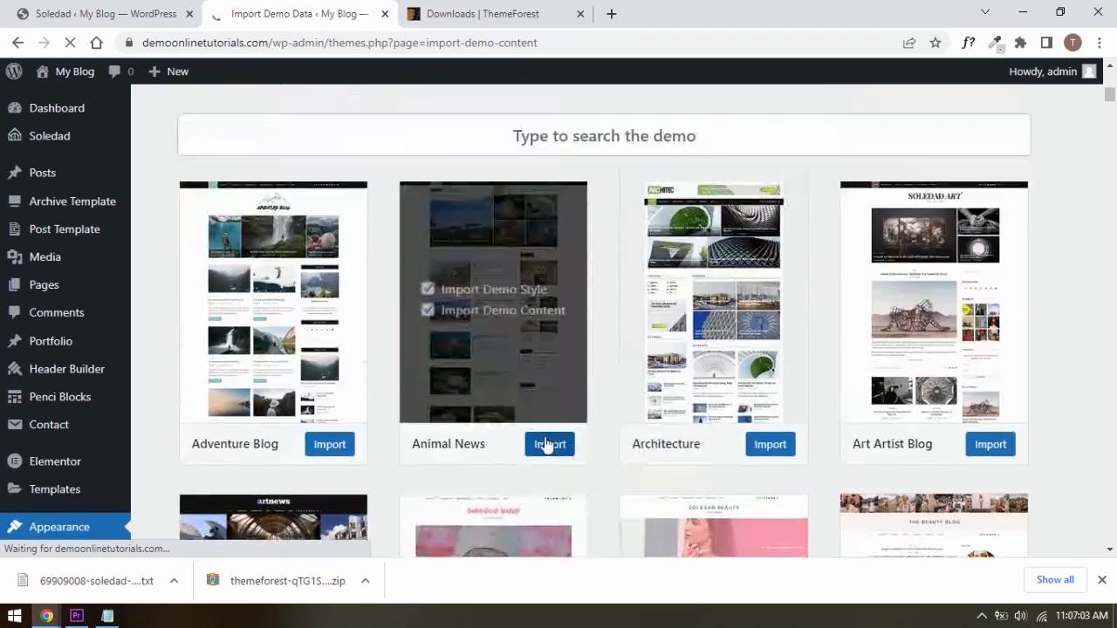
scroll(545, 443, "up", 3)
scroll(544, 443, "down", 3)
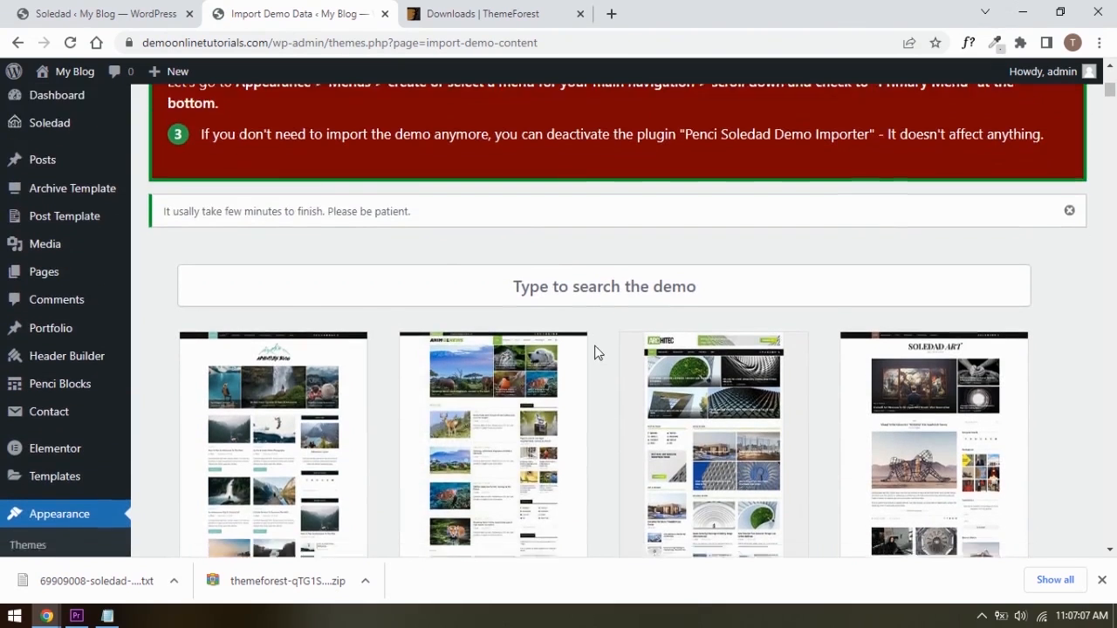
scroll(595, 352, "down", 3)
scroll(593, 374, "up", 3)
Search the demos for "time ma" and import the Time Magazine demo with both style and content, confirming the import
left_click(565, 298)
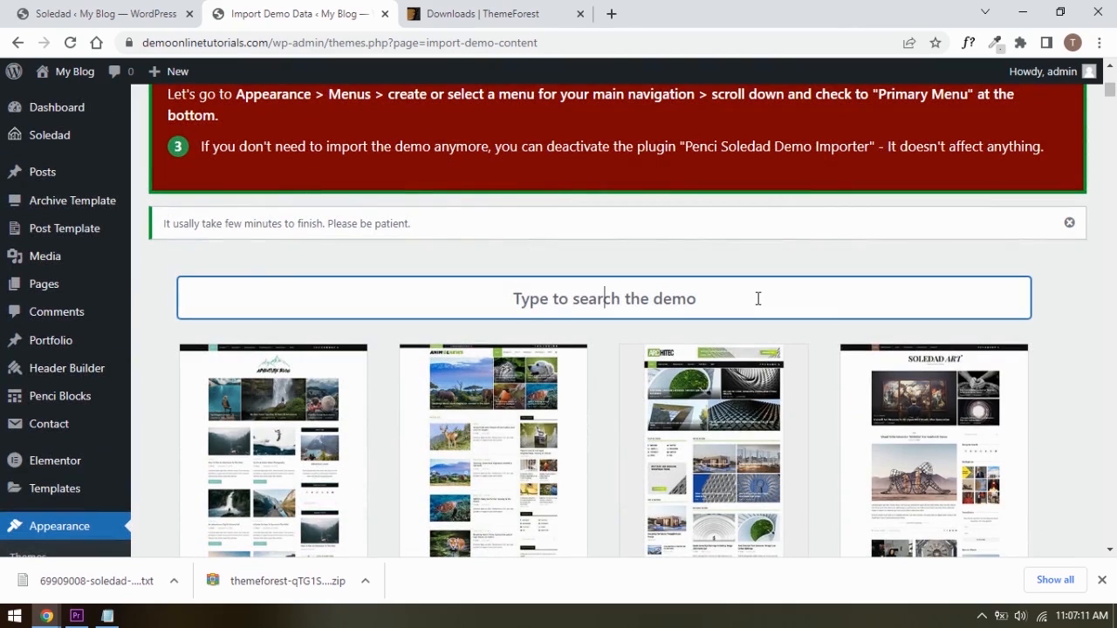
type("time ma")
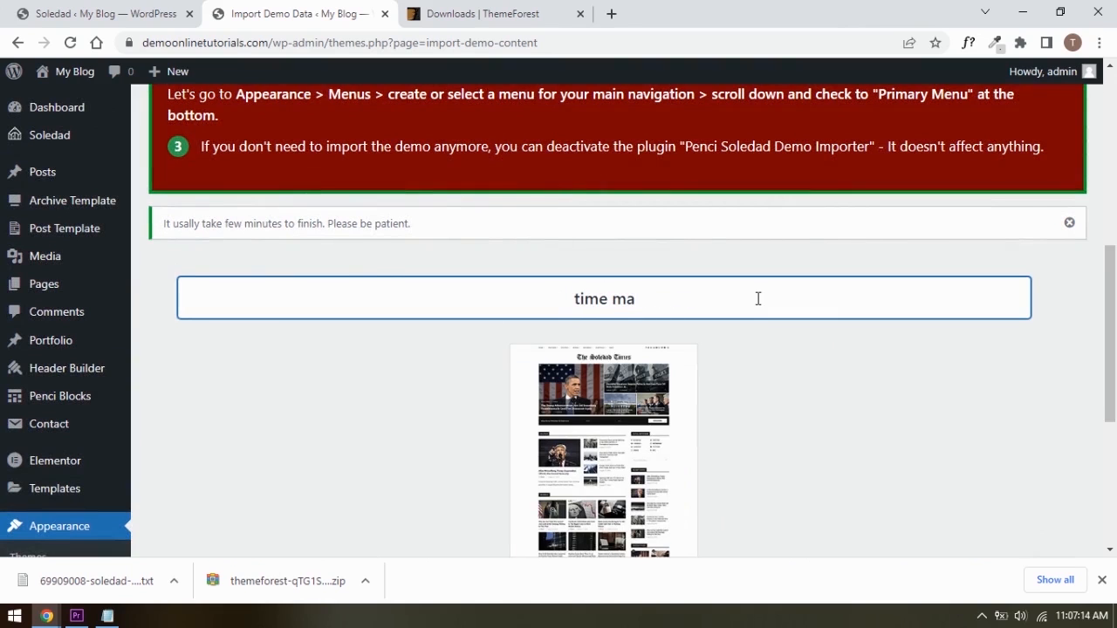
scroll(758, 298, "down", 2)
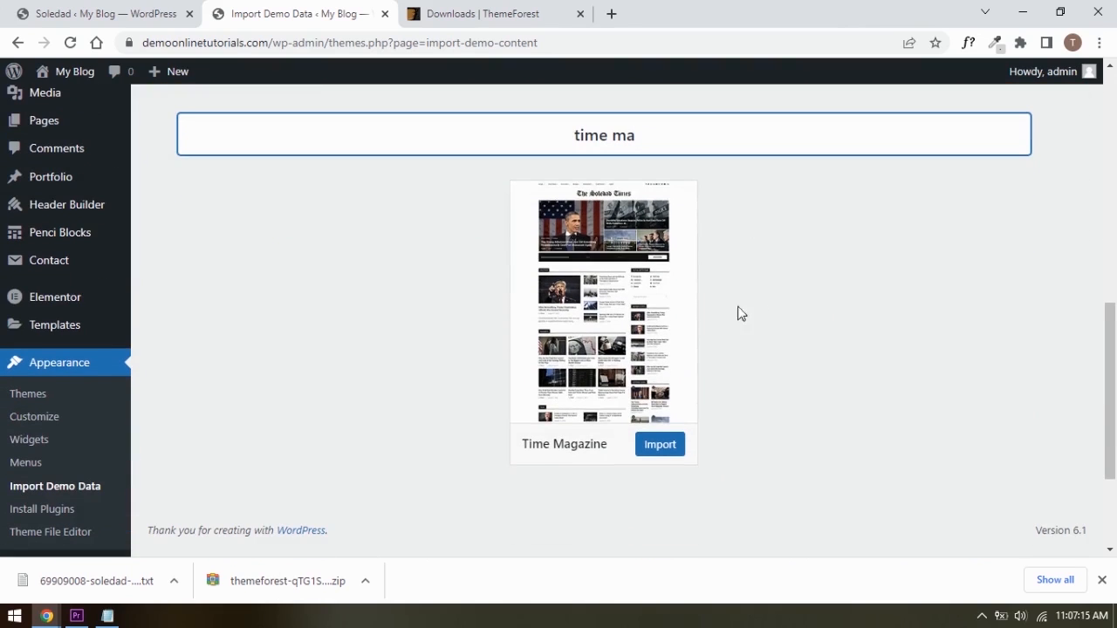
mouse_move(593, 290)
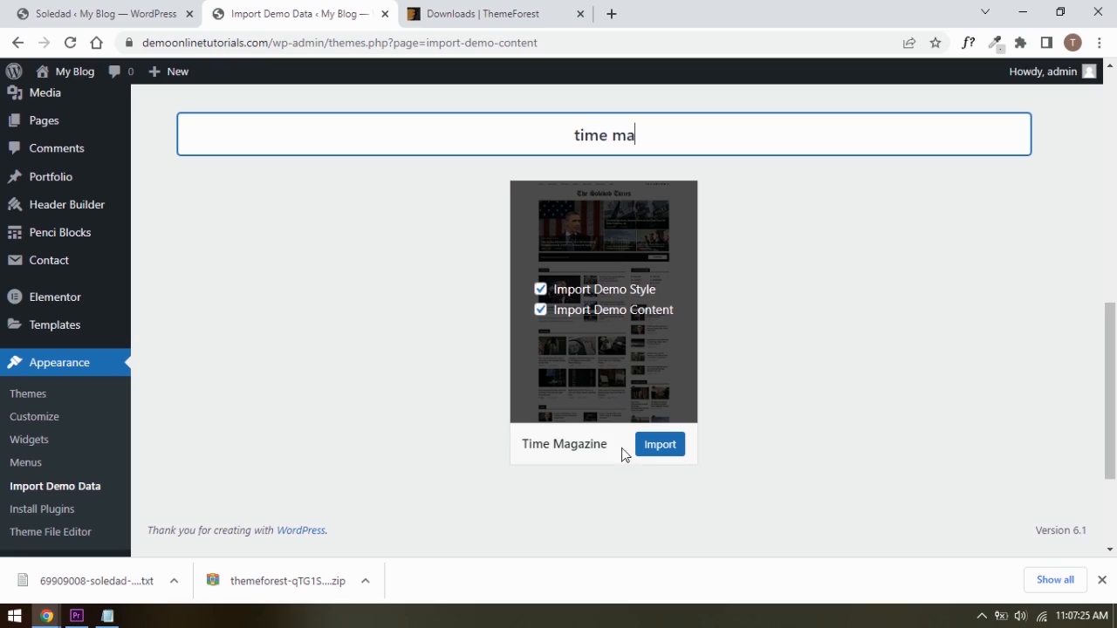
left_click(661, 452)
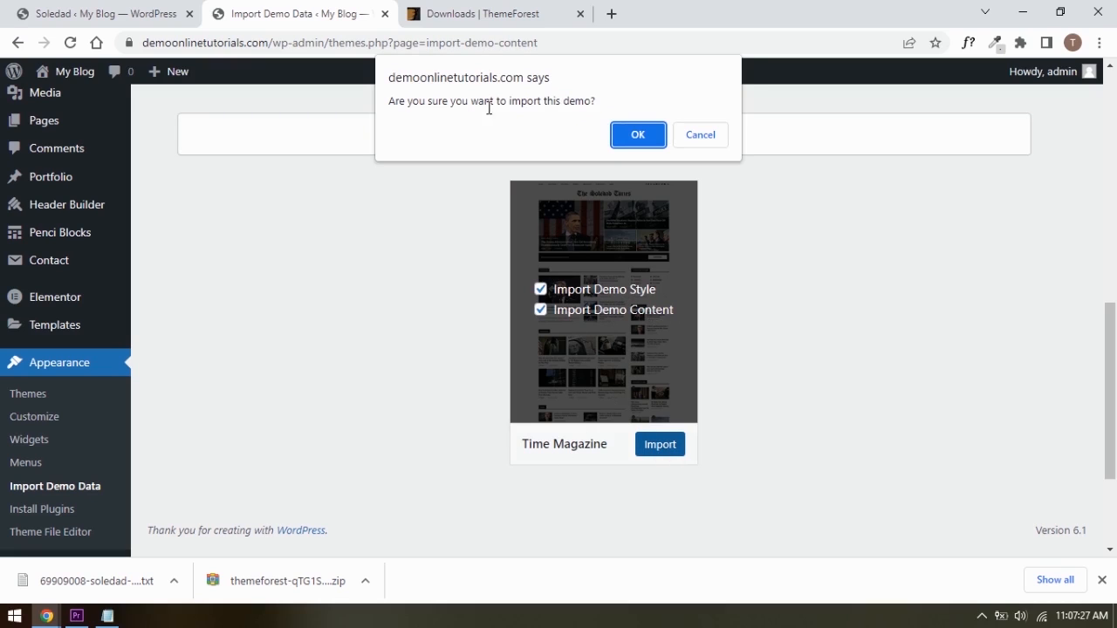
left_click(625, 143)
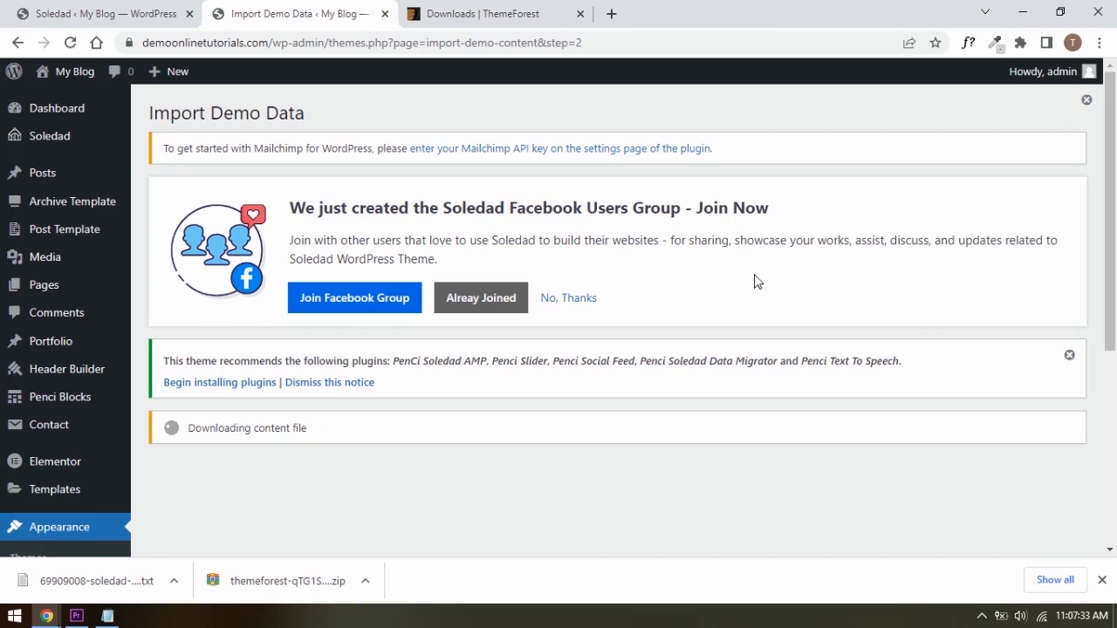
scroll(757, 297, "down", 2)
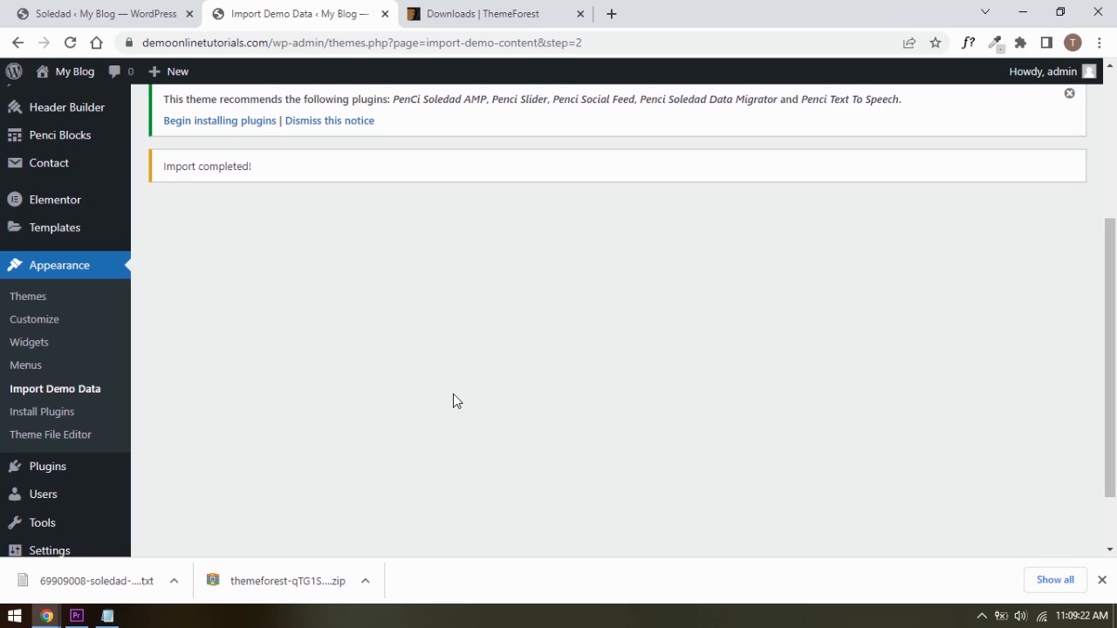
scroll(453, 326, "up", 3)
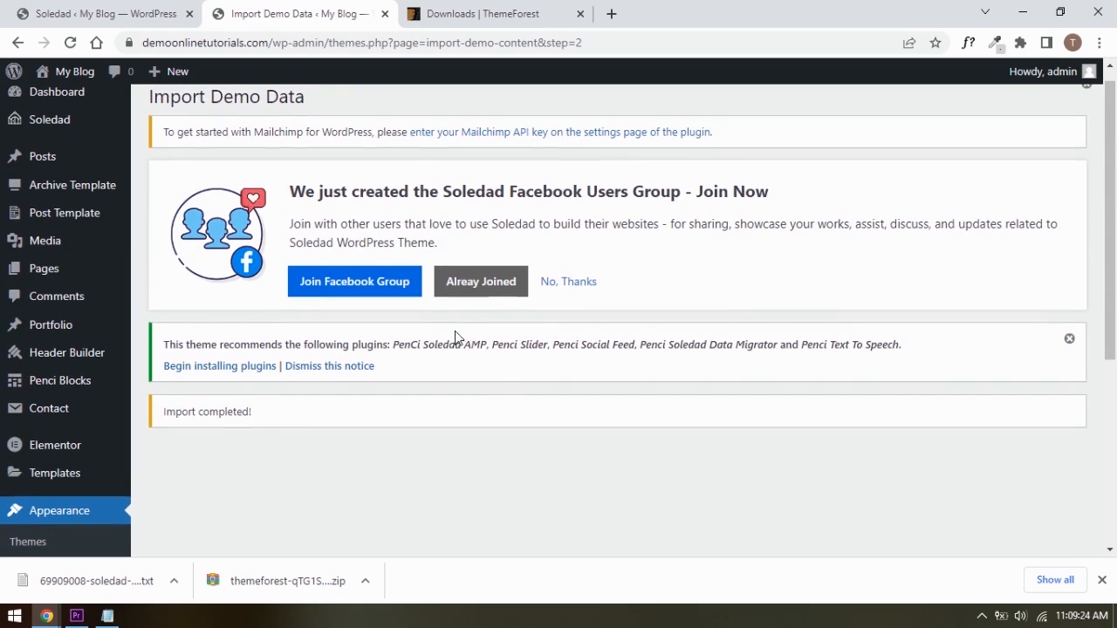
scroll(495, 446, "down", 3)
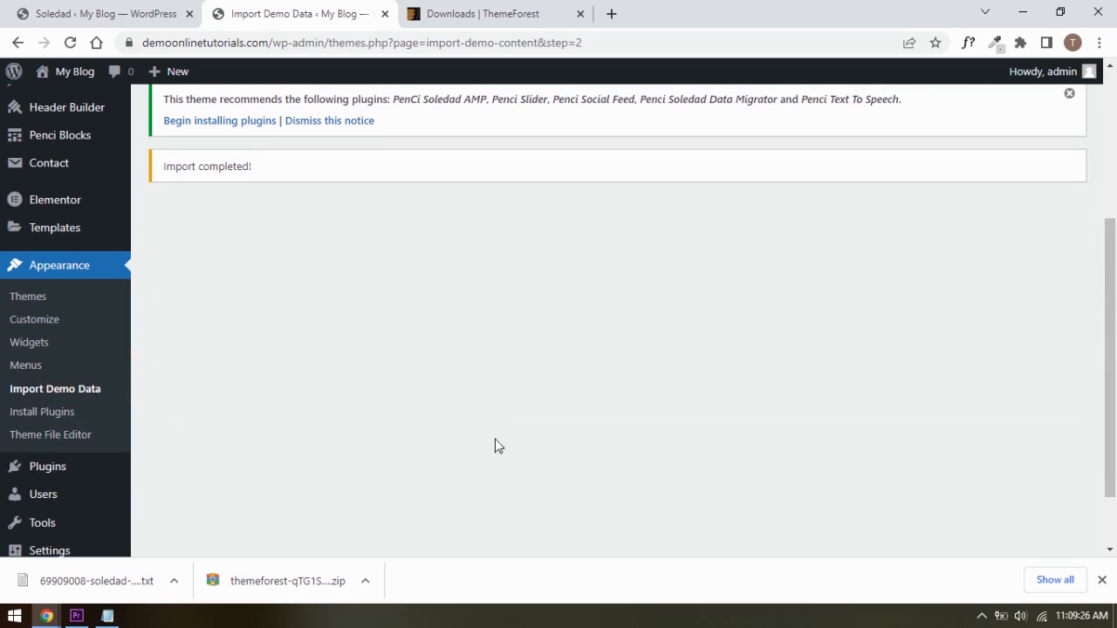
scroll(495, 446, "up", 3)
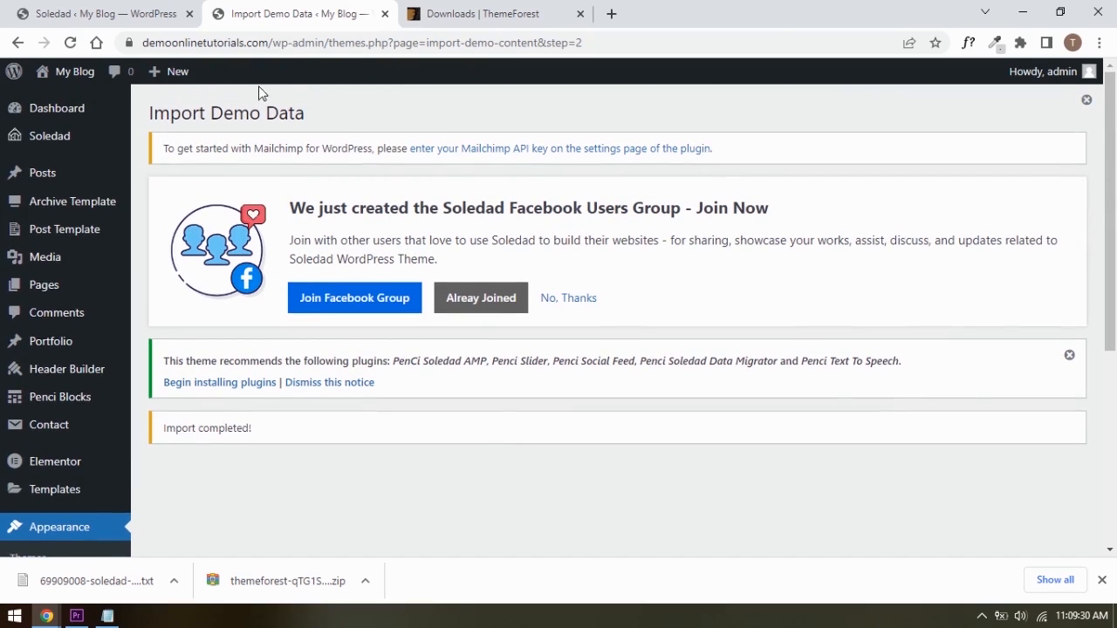
Open the live site in a new tab to view the imported demo
mouse_move(53, 78)
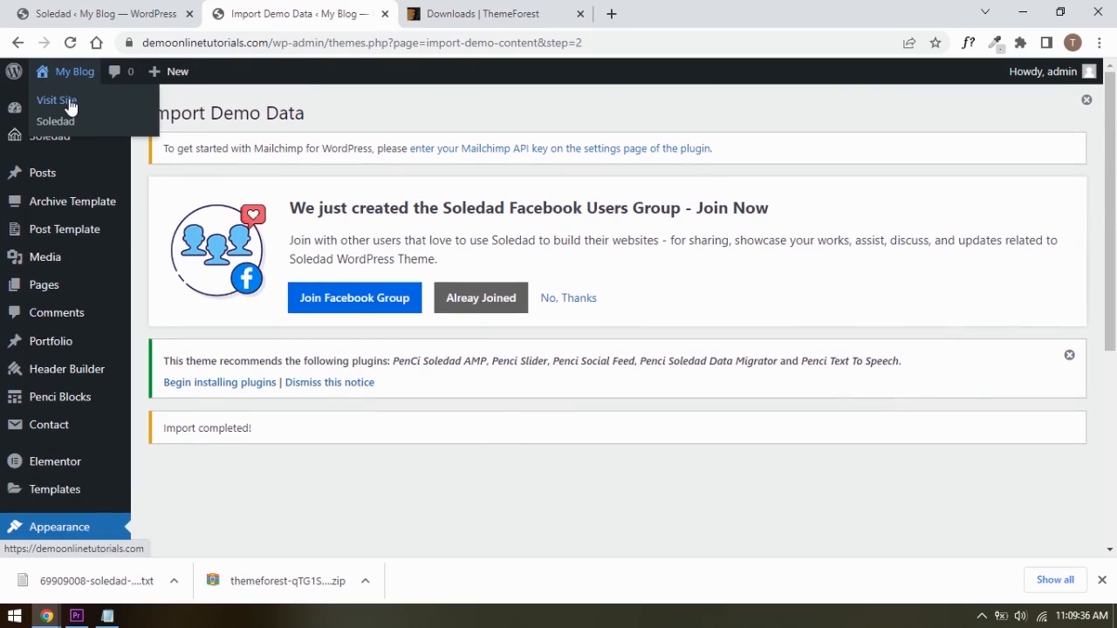
right_click(70, 104)
left_click(100, 110)
left_click(459, 18)
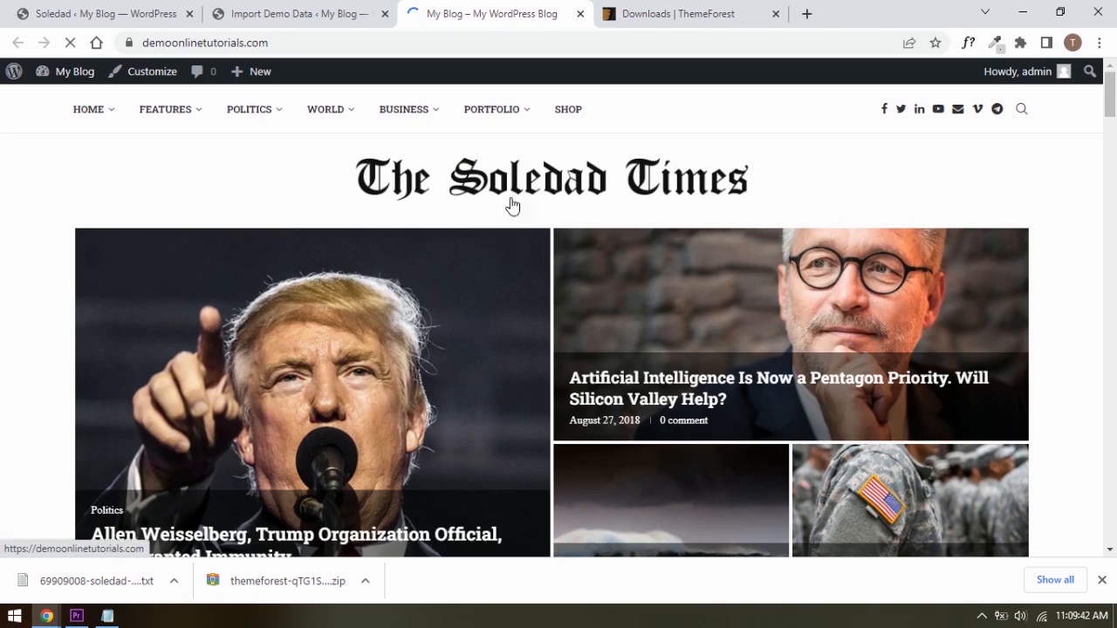
Scroll through the live homepage to review the imported Time Magazine demo layout from top to footer
scroll(502, 218, "down", 4)
scroll(491, 234, "up", 4)
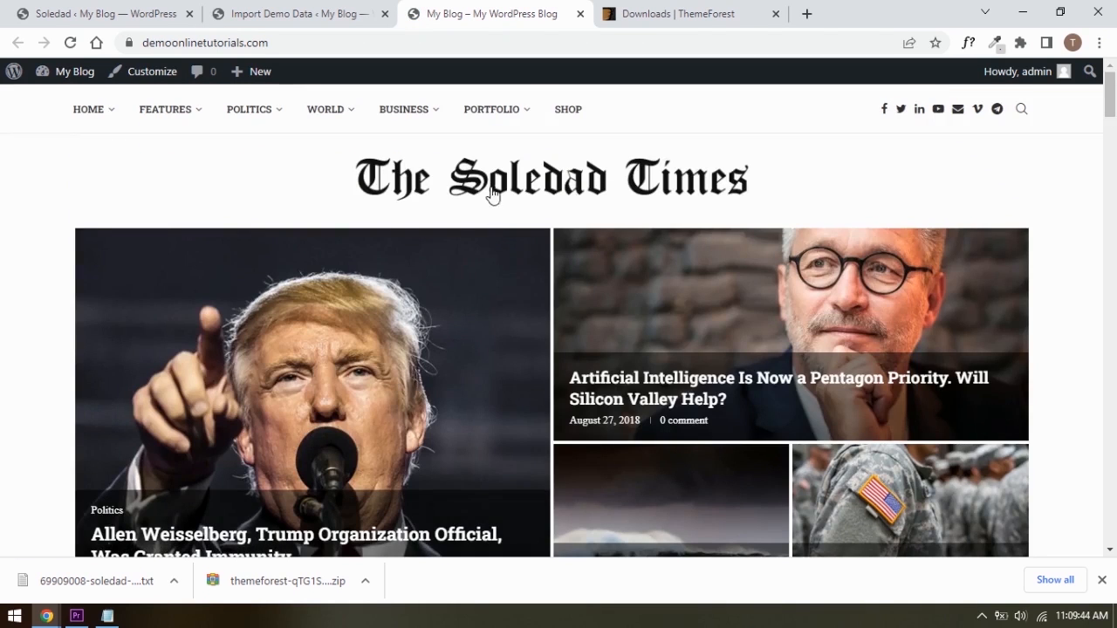
scroll(448, 200, "down", 5)
scroll(449, 217, "up", 5)
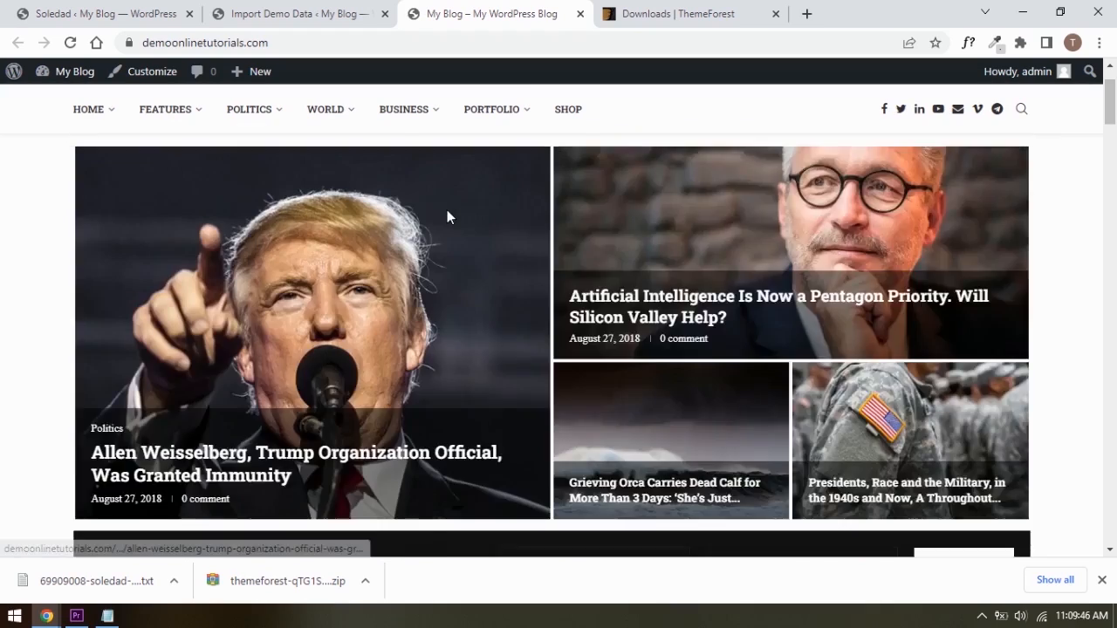
scroll(481, 282, "down", 1)
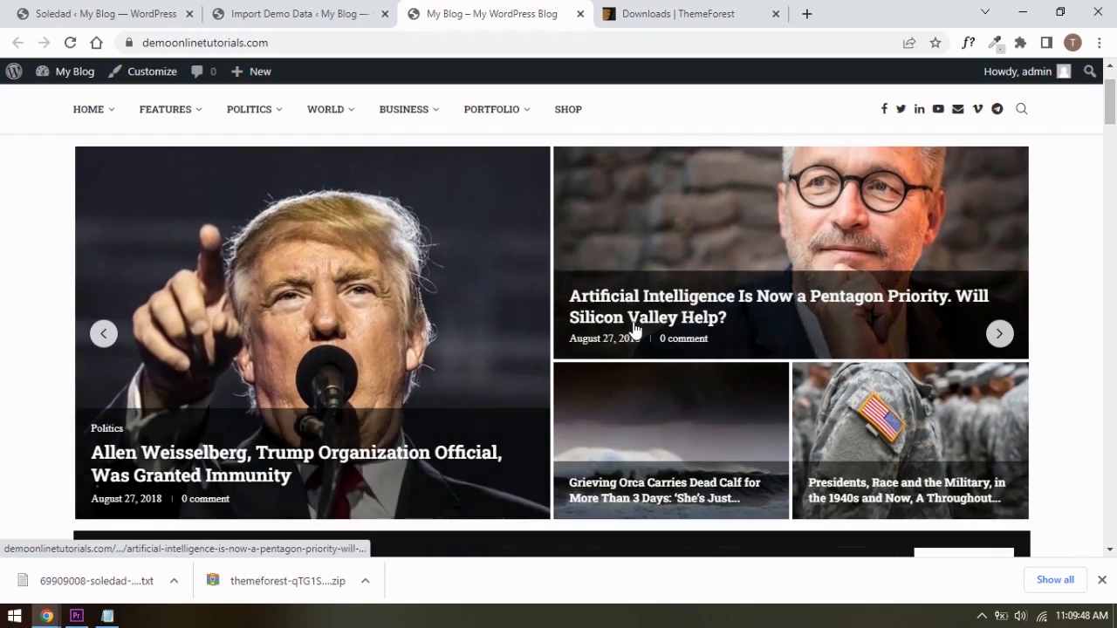
scroll(496, 327, "down", 4)
scroll(439, 336, "down", 6)
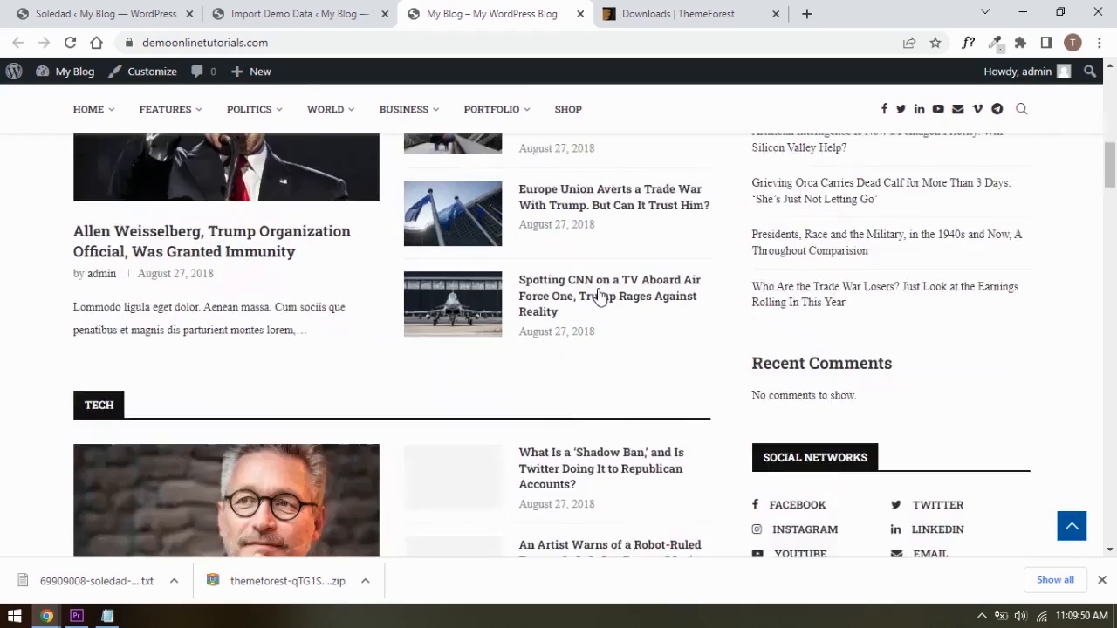
scroll(573, 337, "down", 10)
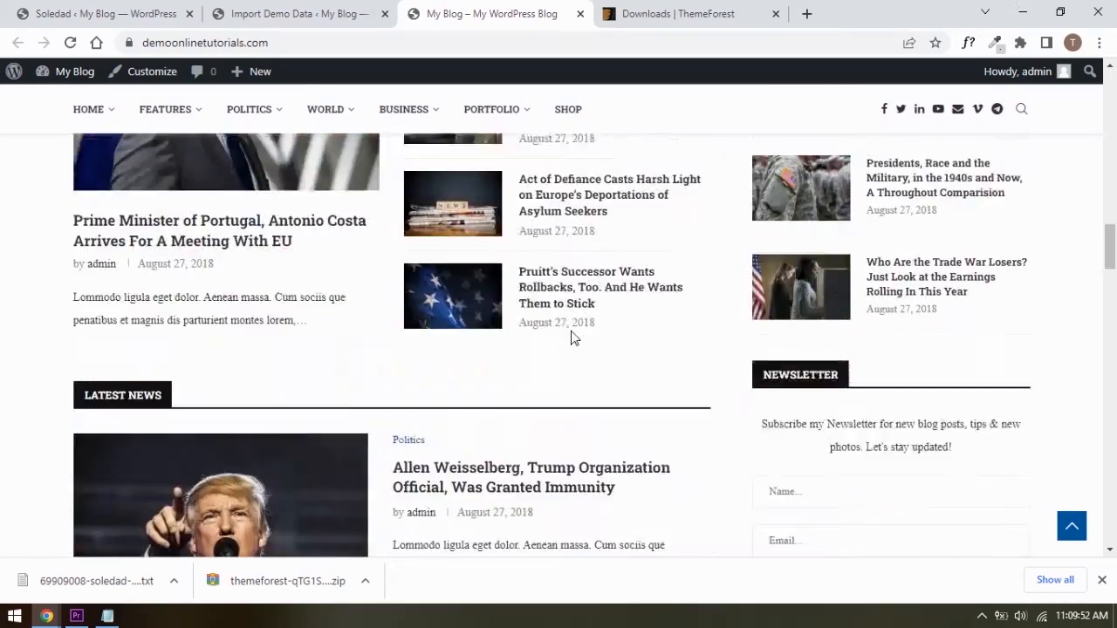
scroll(573, 337, "down", 3)
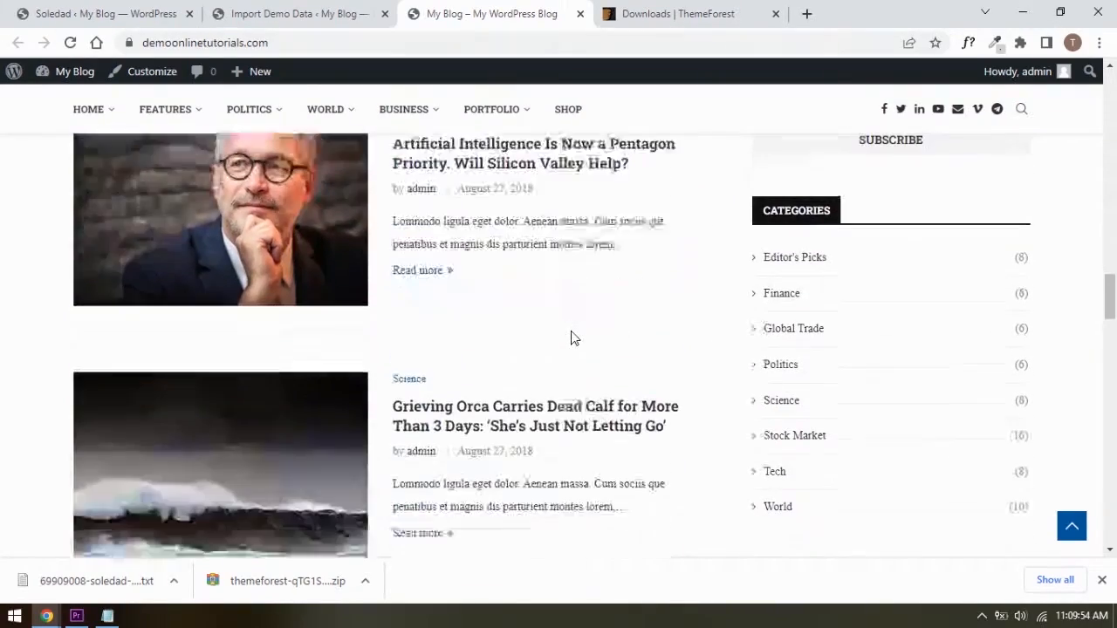
scroll(573, 337, "down", 15)
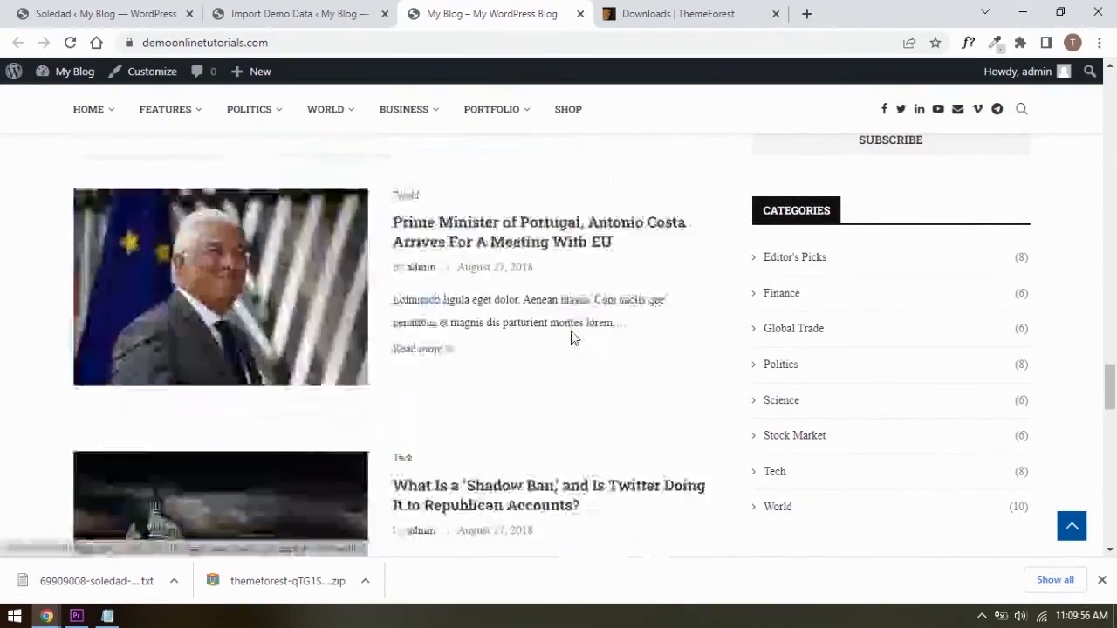
scroll(572, 338, "down", 5)
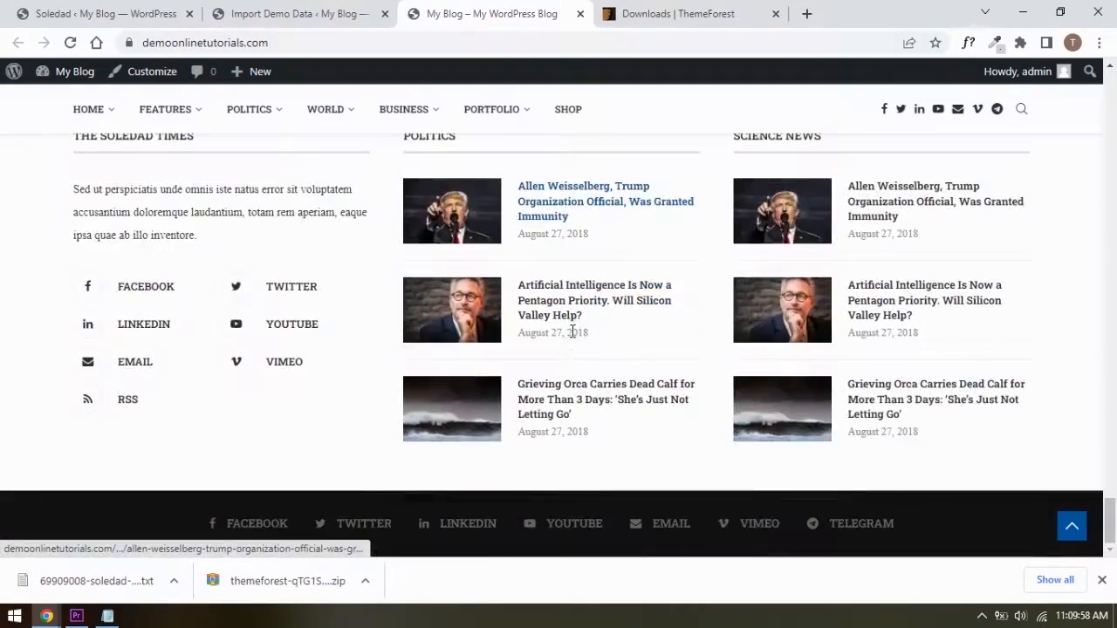
scroll(572, 331, "up", 8)
scroll(573, 332, "up", 15)
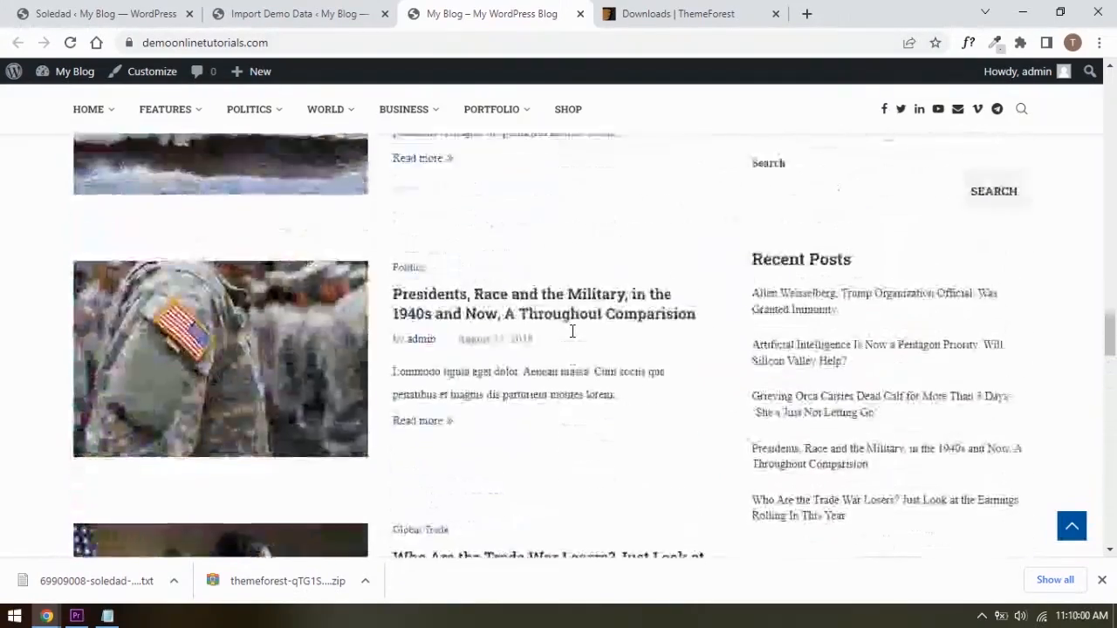
scroll(573, 337, "up", 10)
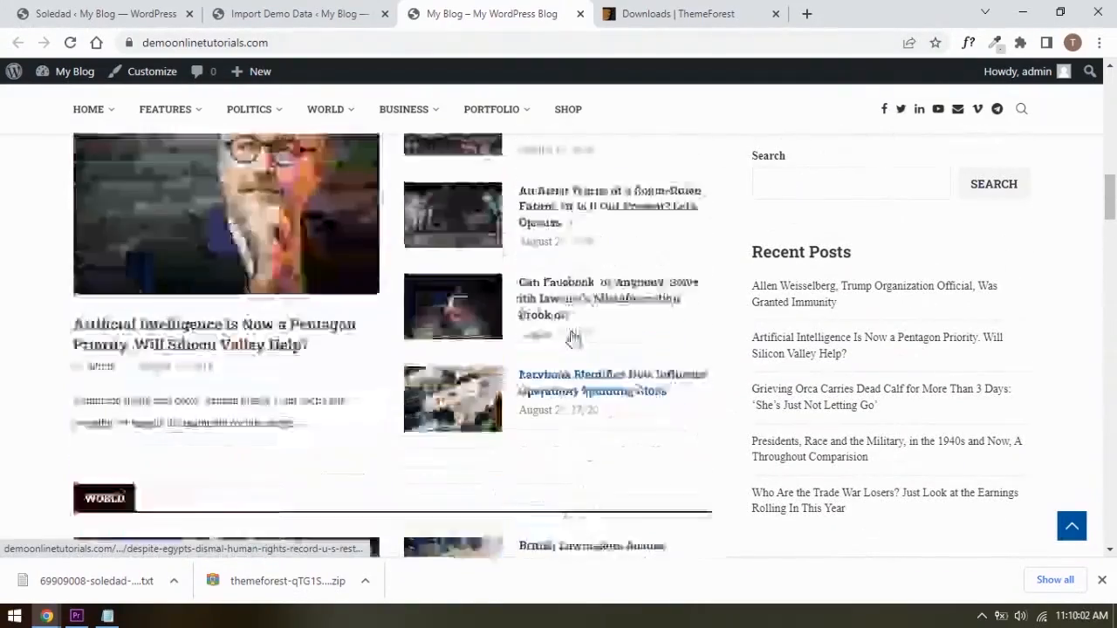
scroll(572, 338, "up", 10)
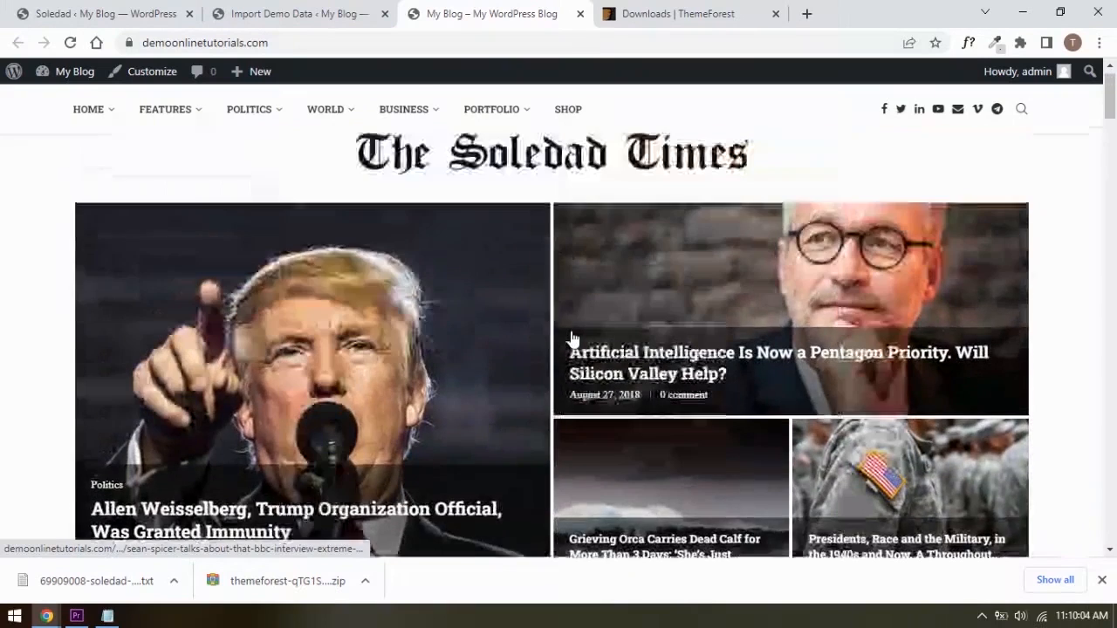
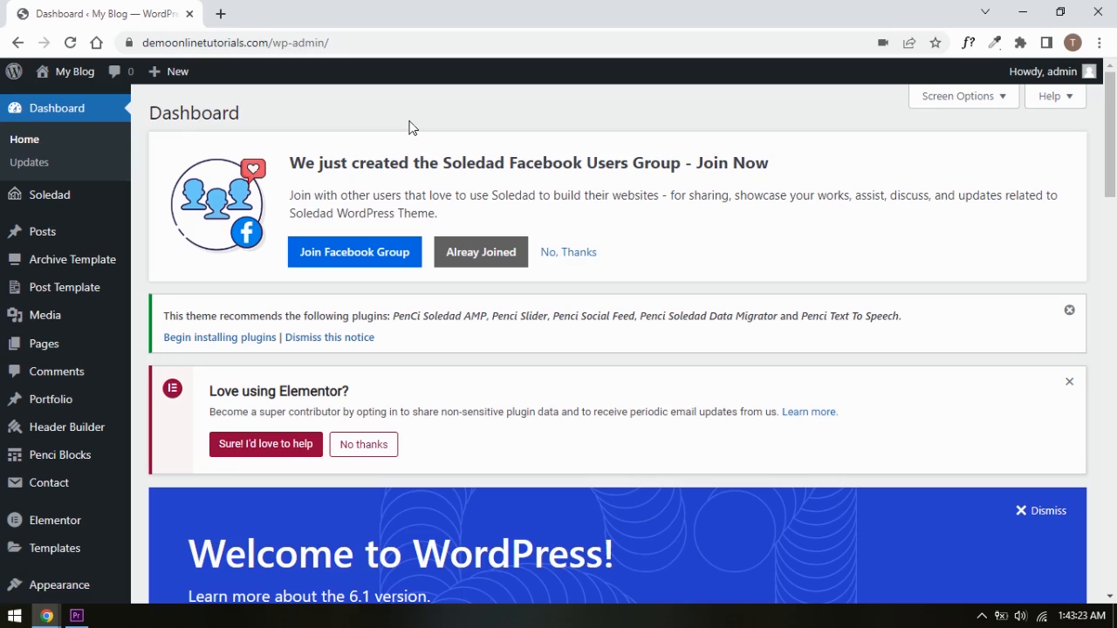
Open the site's front end in a new tab from the admin bar and switch to it
mouse_move(71, 77)
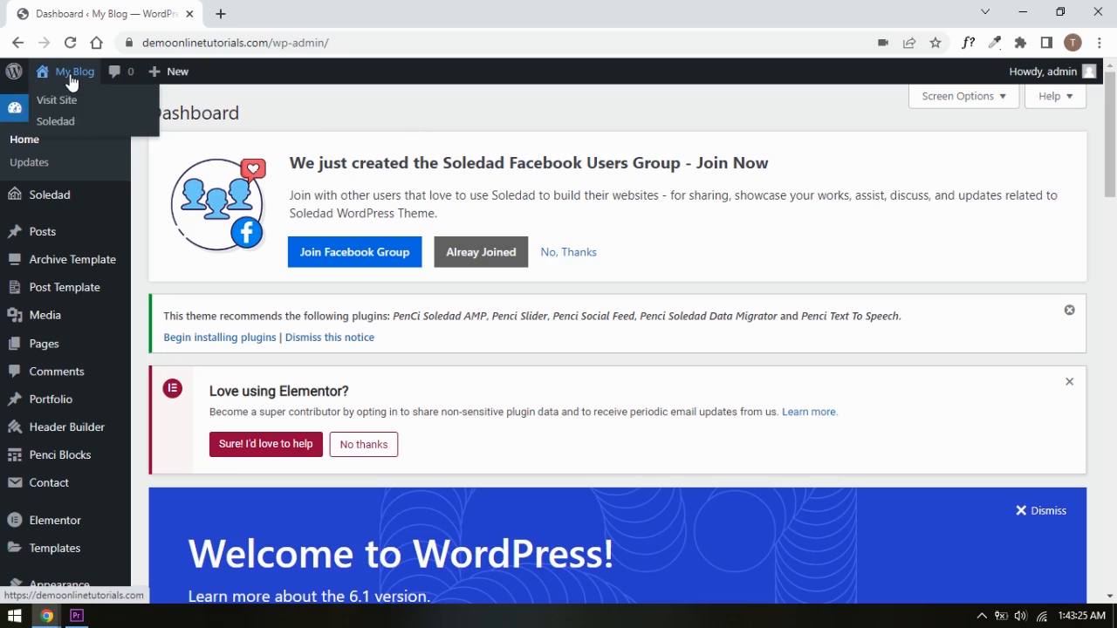
right_click(78, 108)
left_click(114, 117)
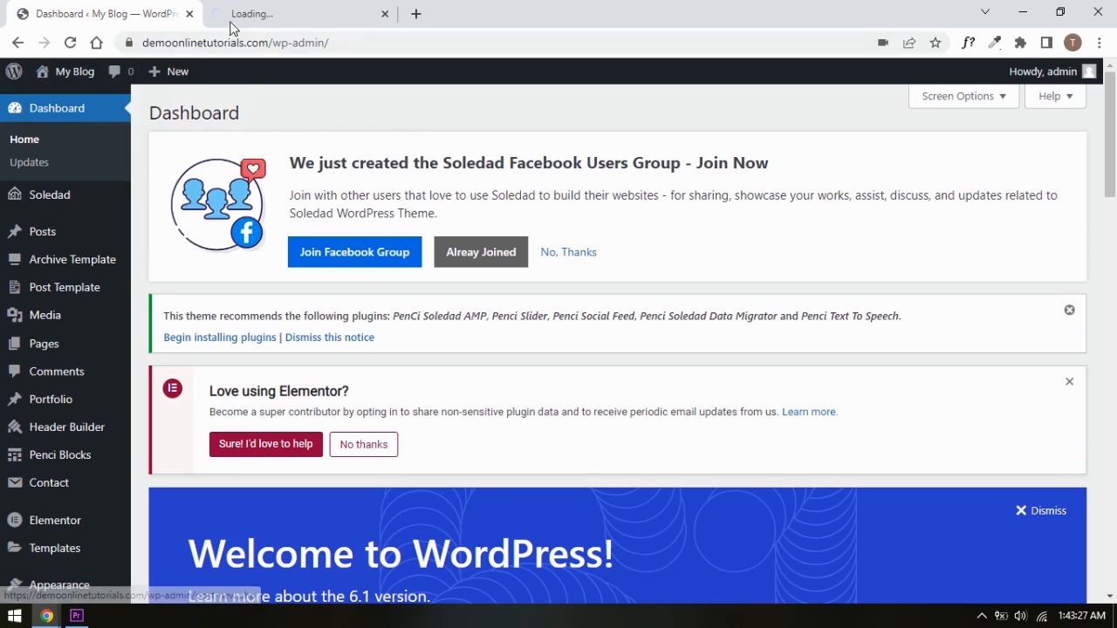
left_click(237, 17)
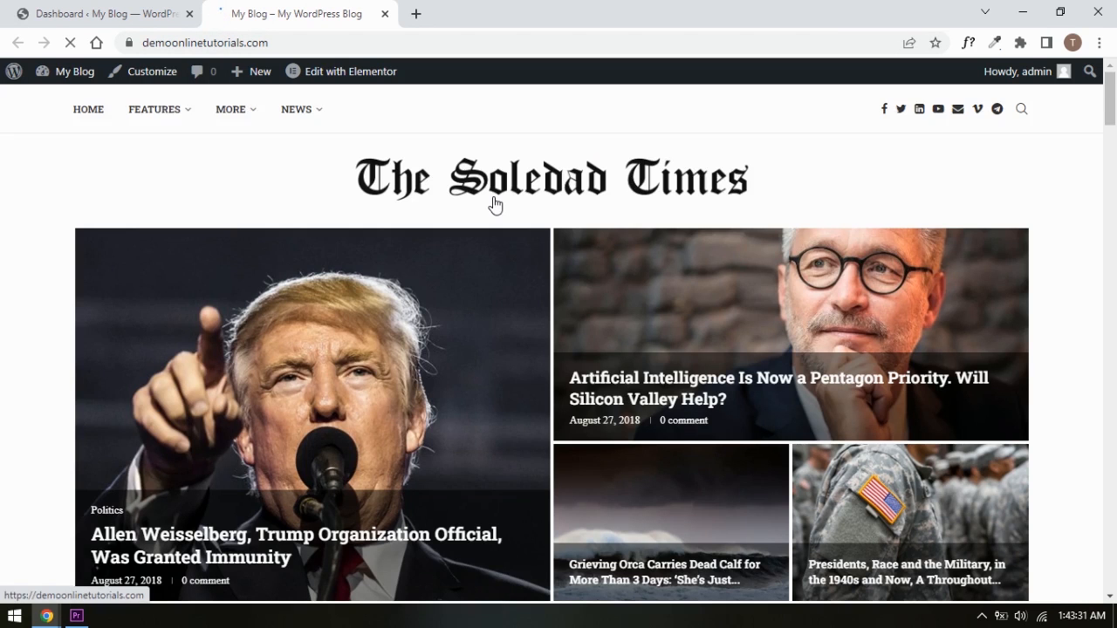
Scroll down the homepage and open the "Presidents, Race and the Military" article
scroll(495, 204, "down", 4)
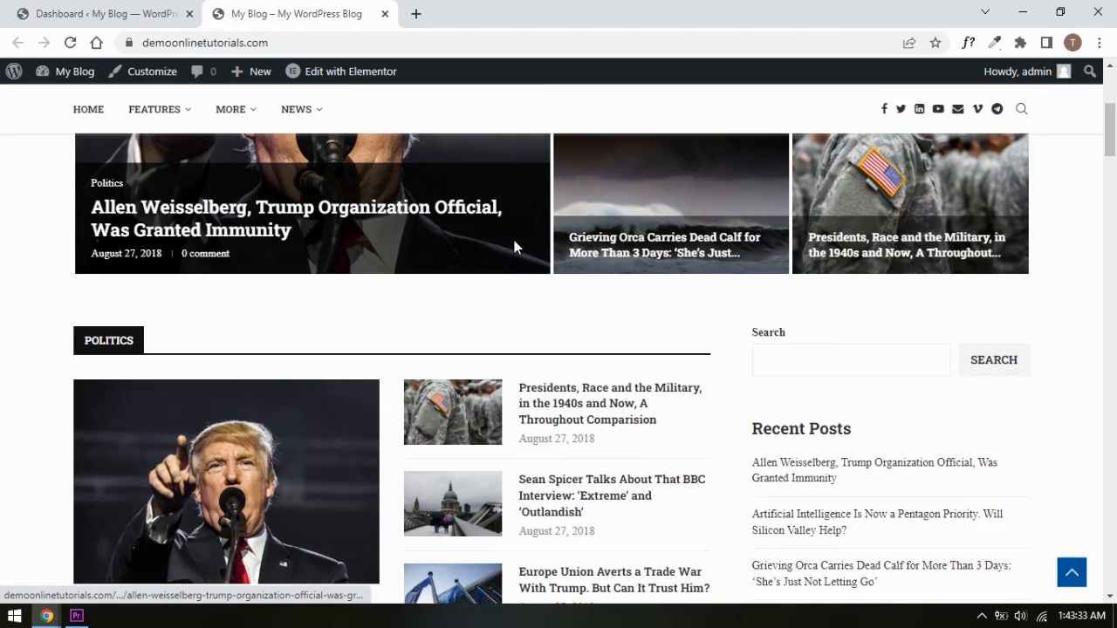
scroll(501, 291, "down", 1)
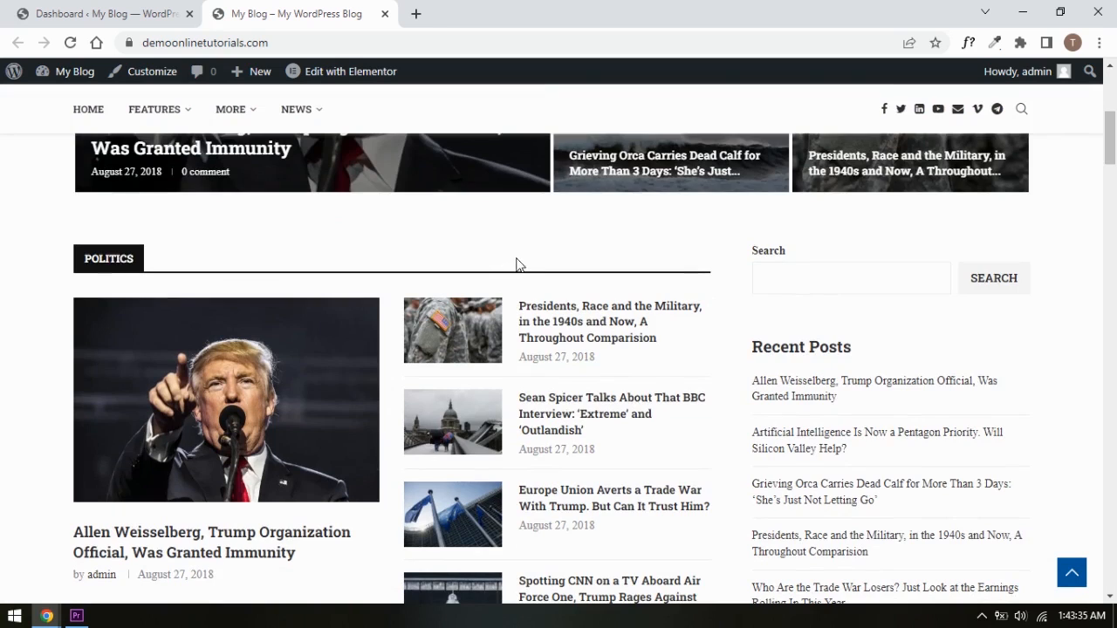
scroll(516, 265, "down", 1)
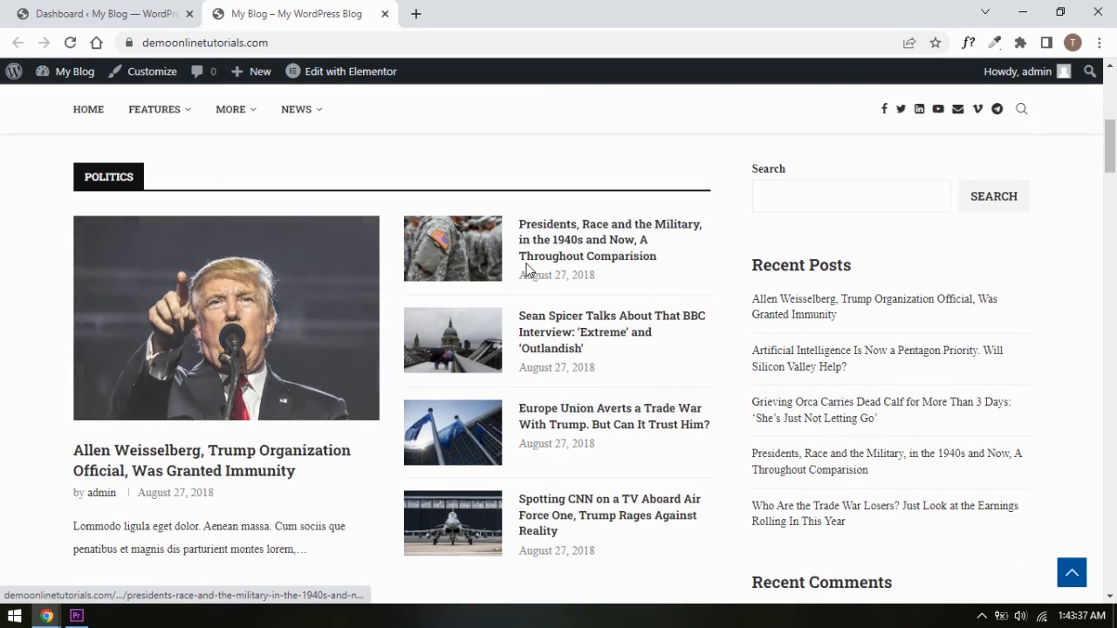
left_click(567, 228)
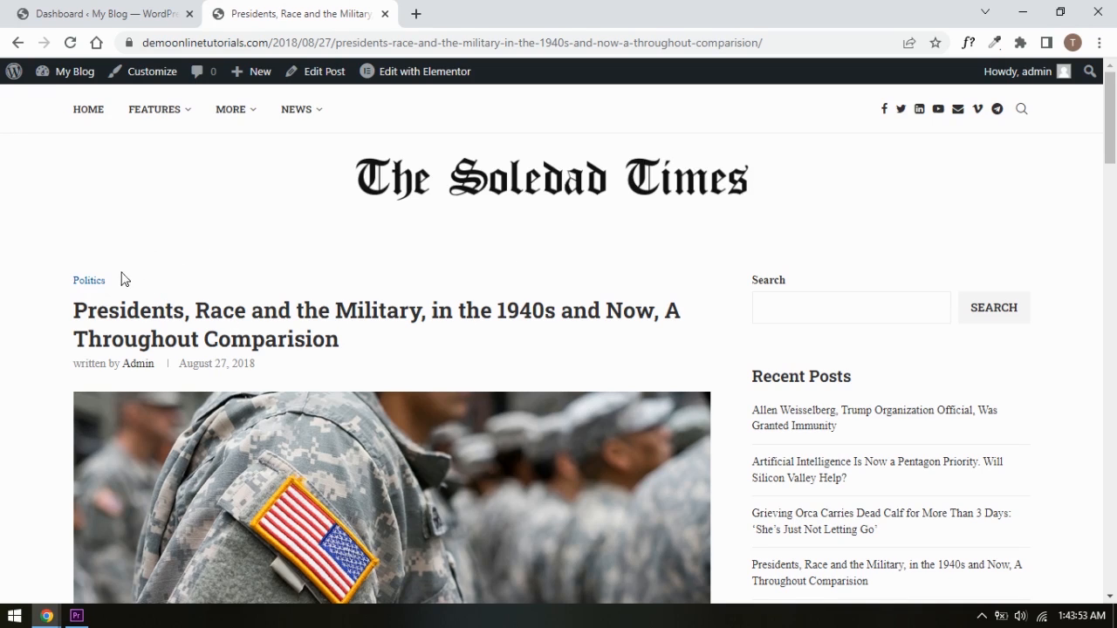
Read through the article's title, image and body text, then return to its top
left_click_drag(341, 348, 87, 310)
left_click(358, 355)
scroll(360, 353, "down", 1)
scroll(360, 353, "down", 5)
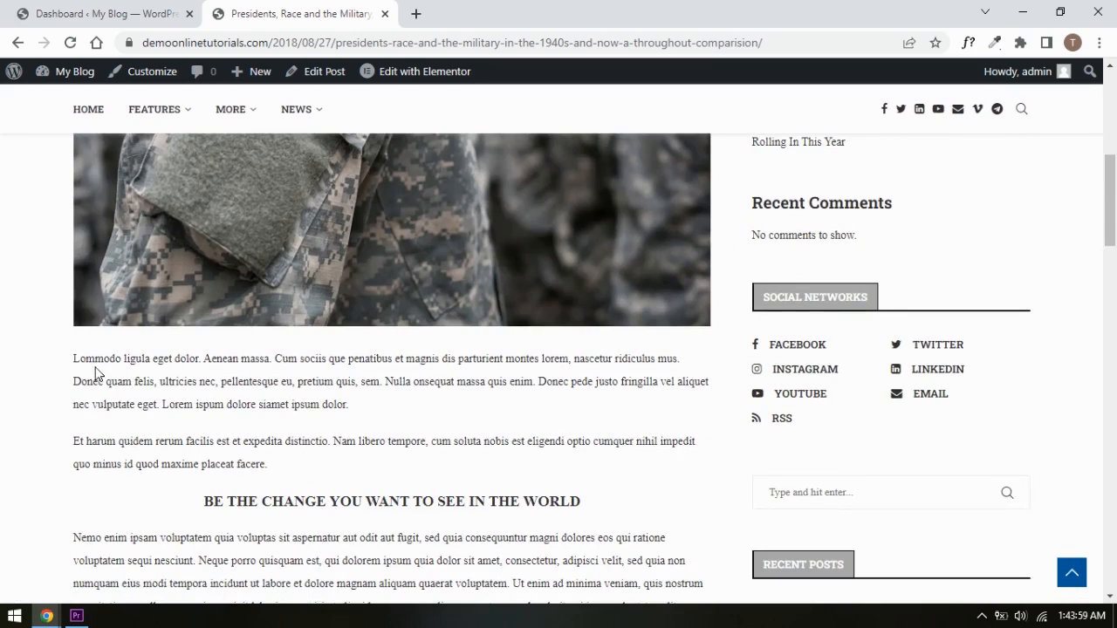
scroll(99, 366, "down", 1)
scroll(472, 412, "down", 4)
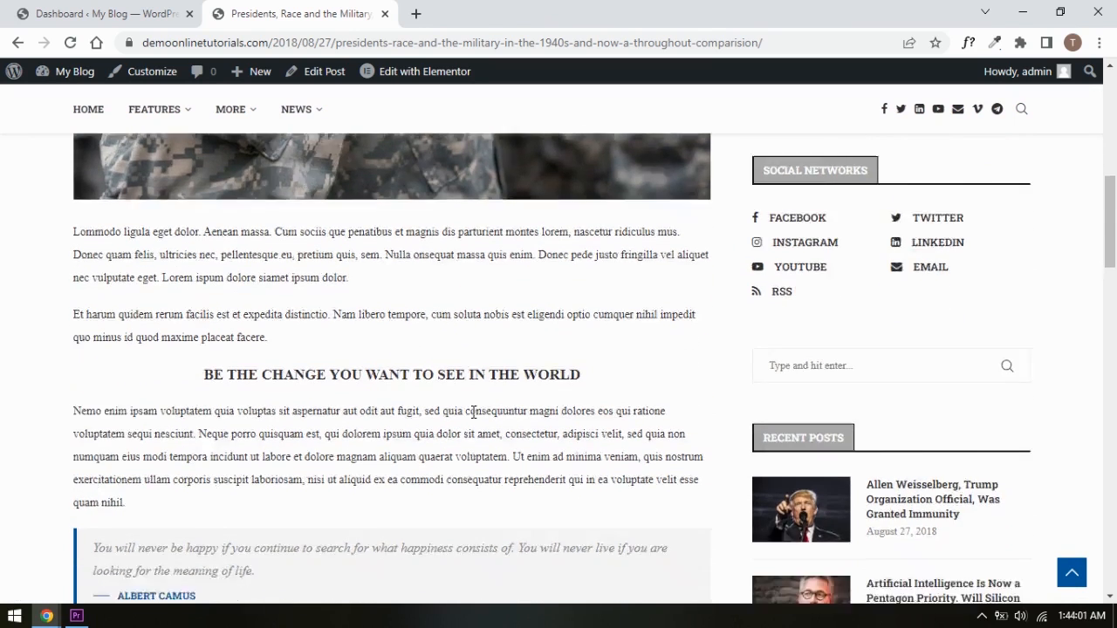
scroll(474, 469, "down", 2)
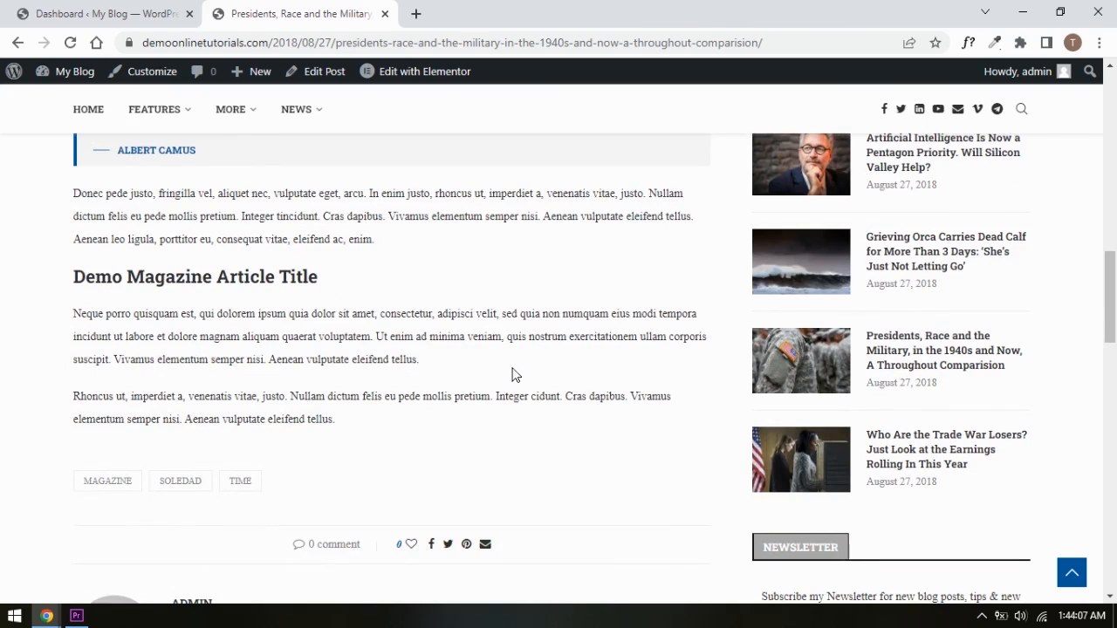
scroll(512, 375, "up", 8)
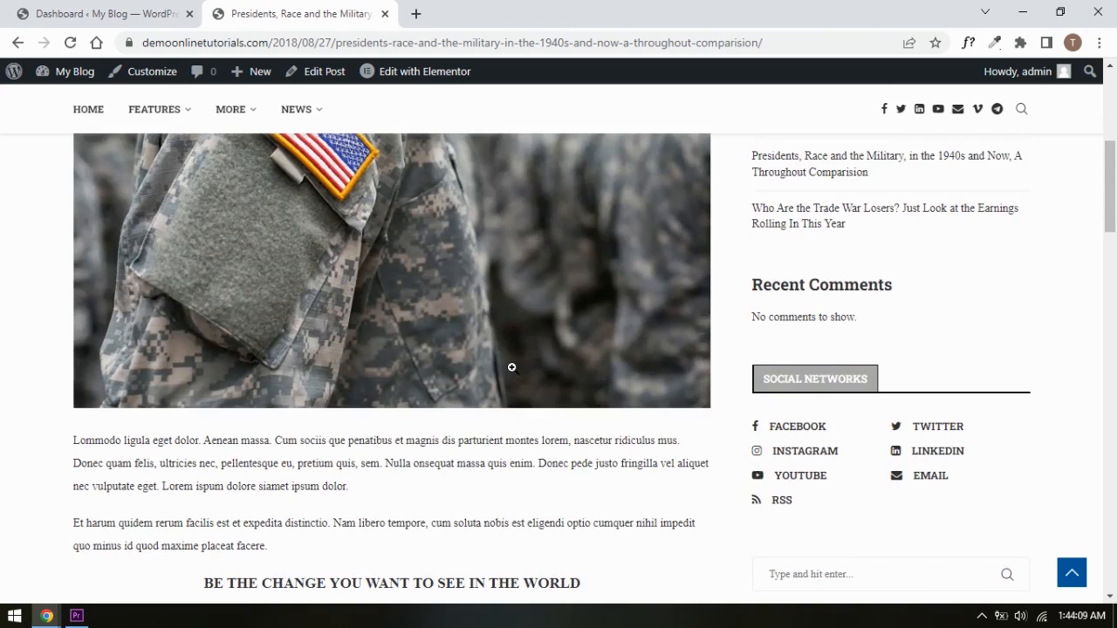
scroll(512, 367, "up", 4)
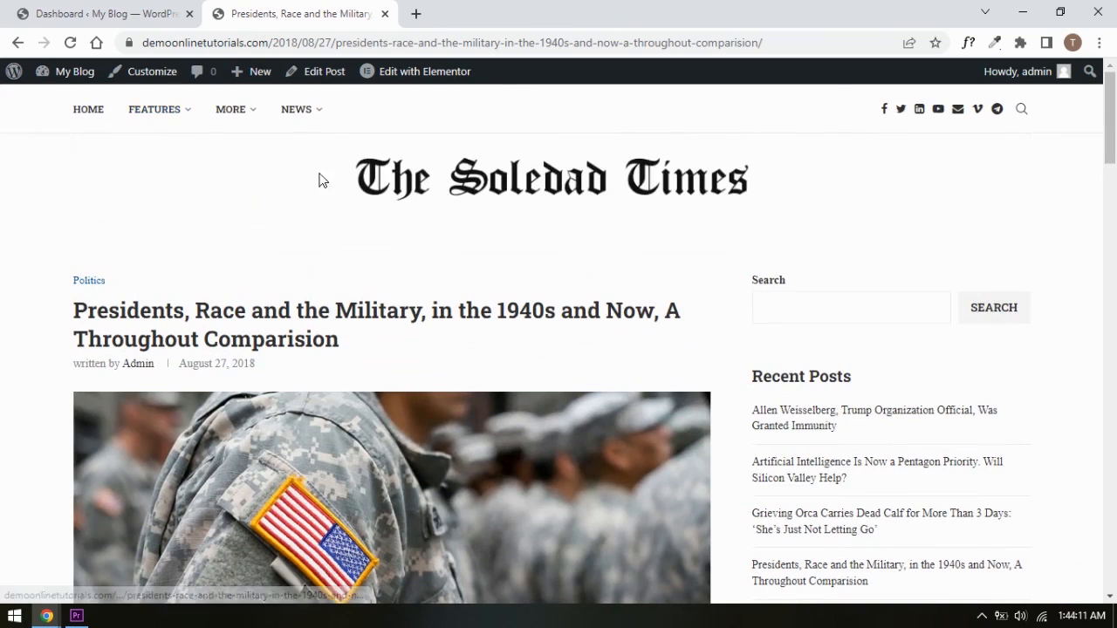
Start a new post in the block editor from the dashboard and show the post settings
left_click(145, 18)
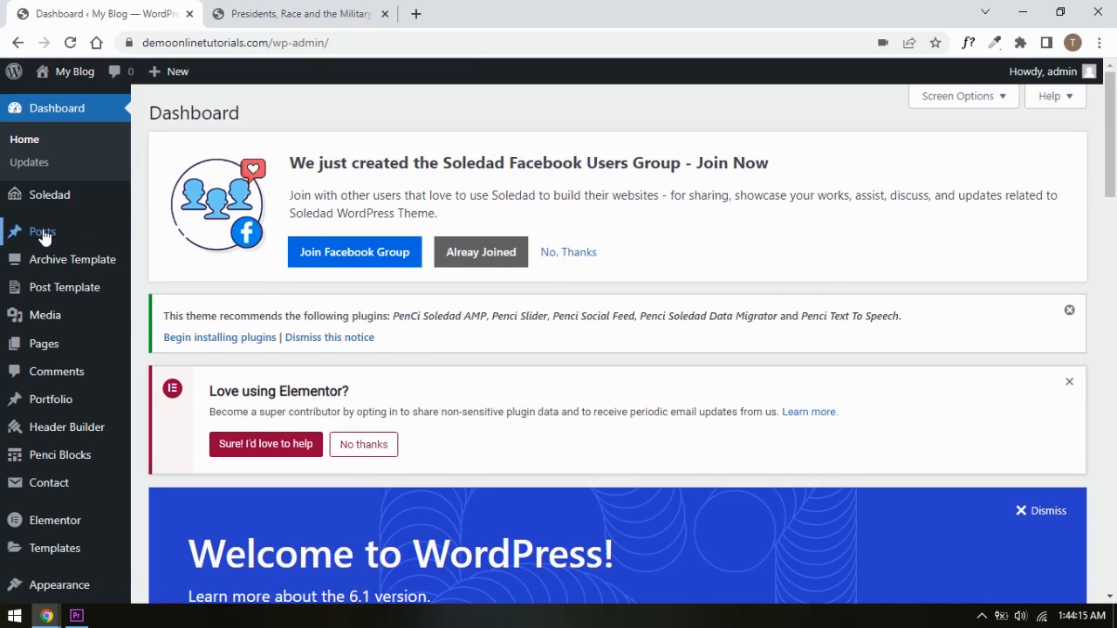
mouse_move(44, 233)
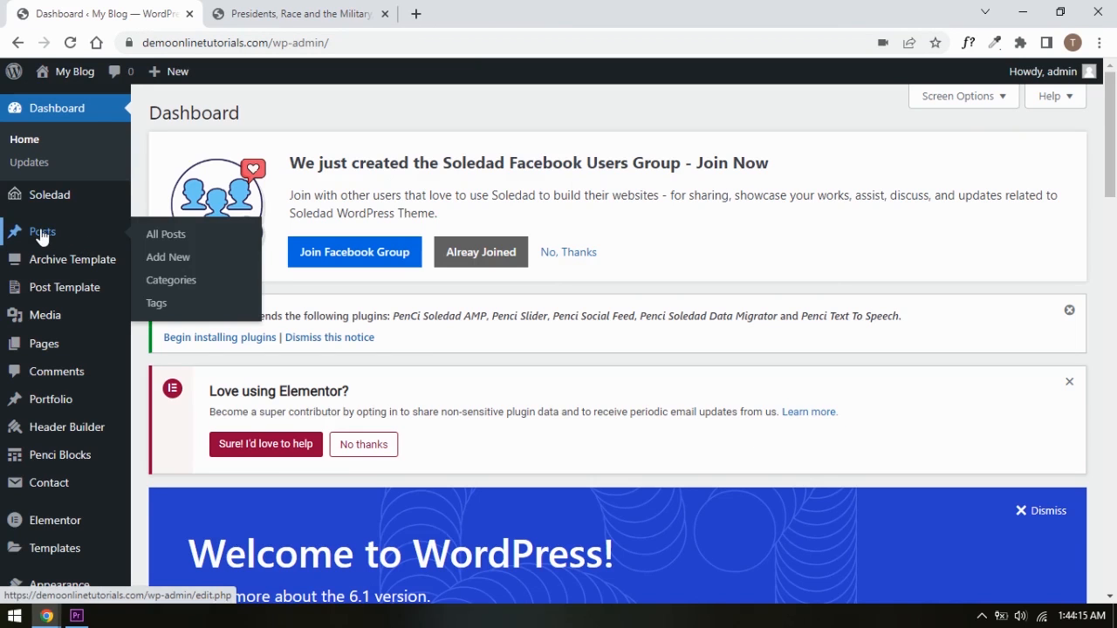
left_click(176, 262)
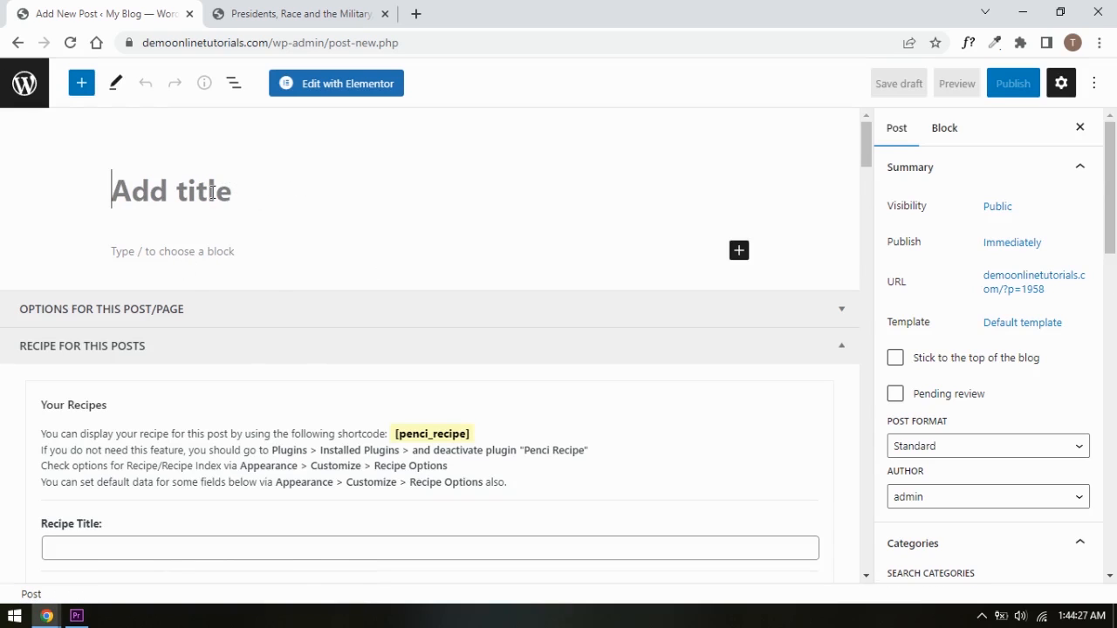
left_click(207, 254)
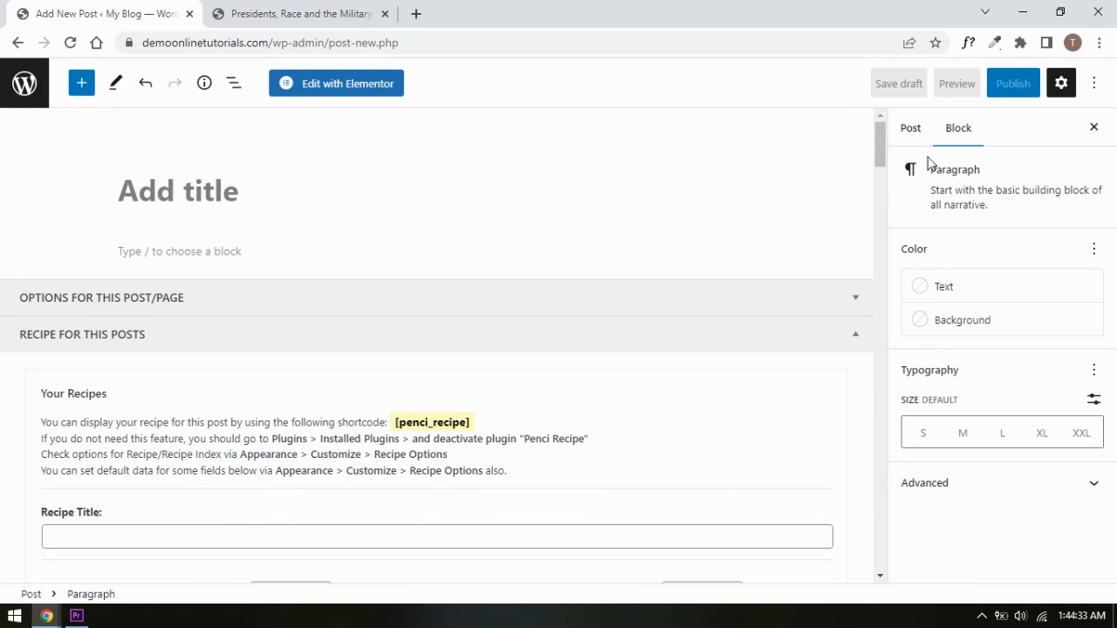
left_click(913, 129)
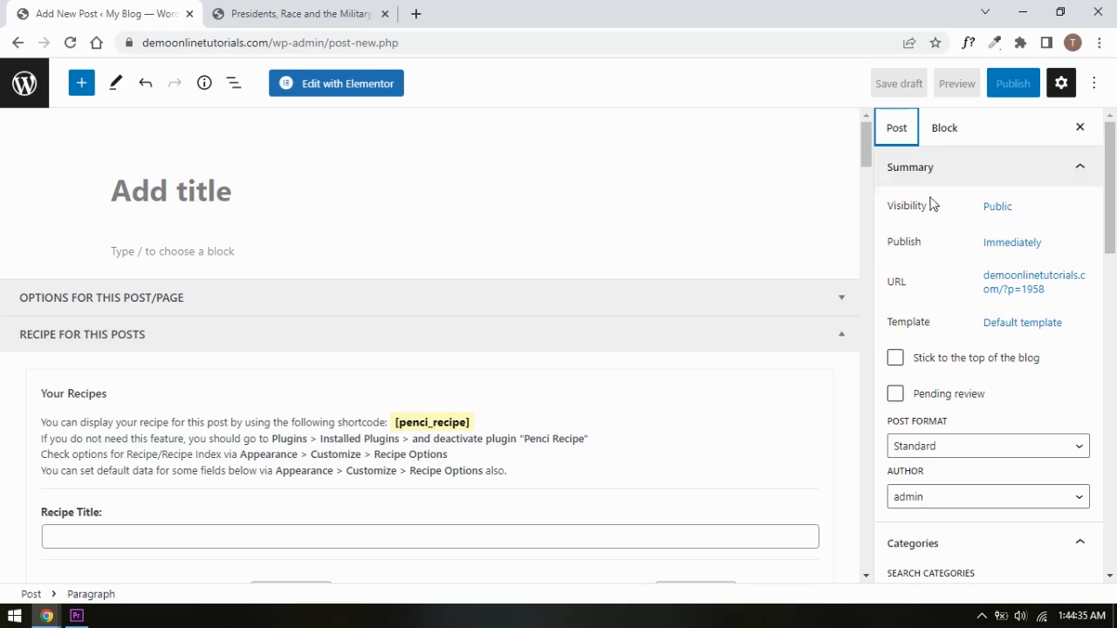
Review the post's category options and switch between the editor and the article tabs
scroll(1008, 275, "down", 4)
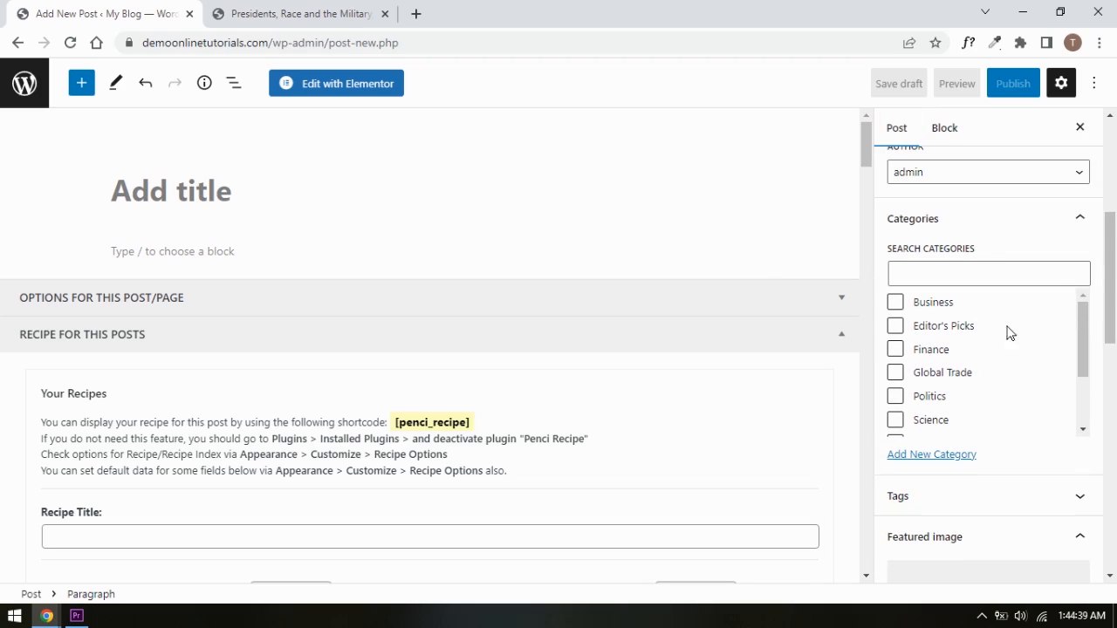
scroll(1115, 326, "down", 1)
scroll(1115, 327, "down", 1)
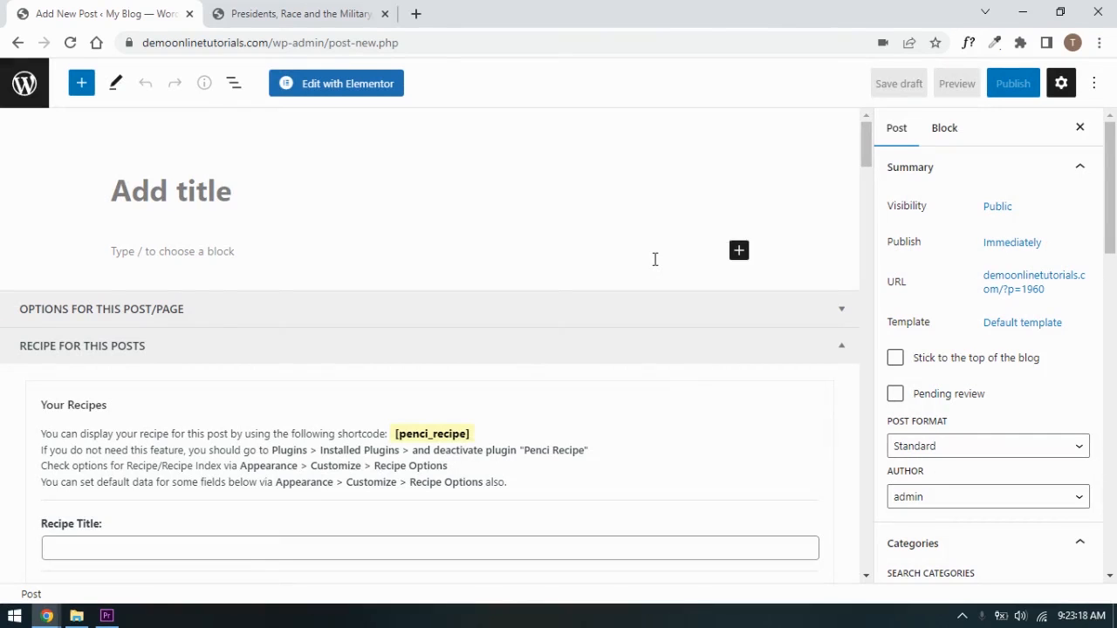
left_click(302, 20)
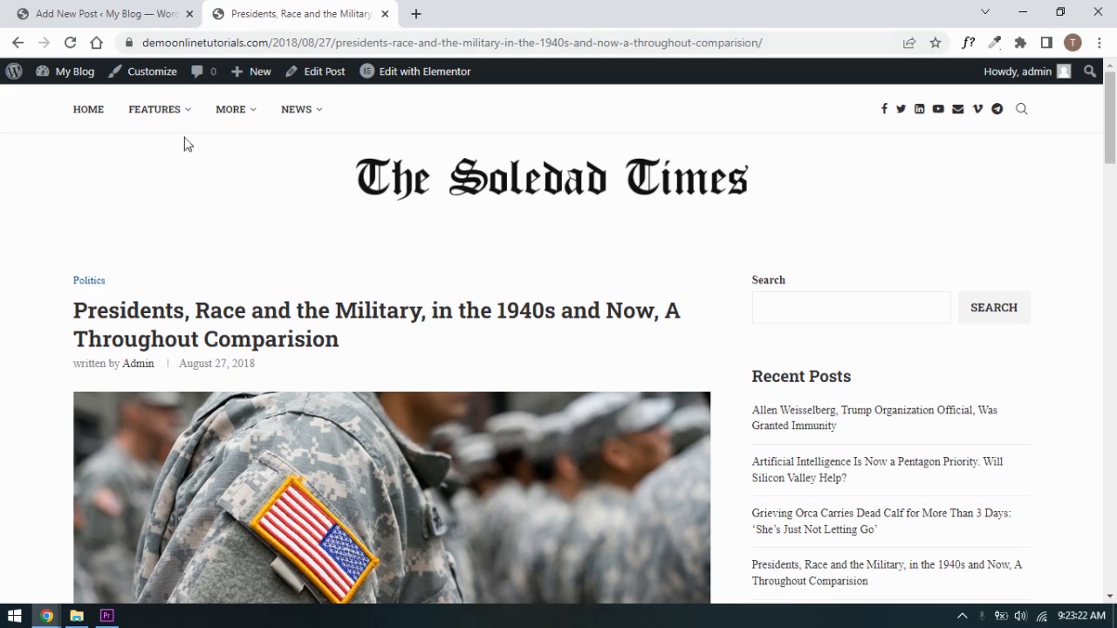
left_click(142, 21)
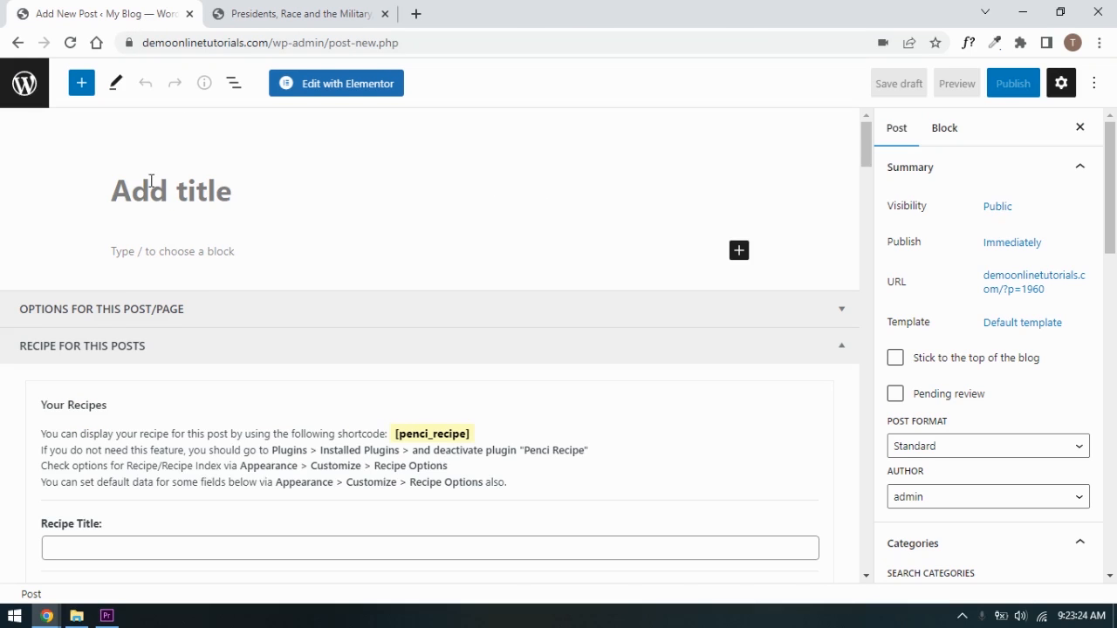
left_click(274, 23)
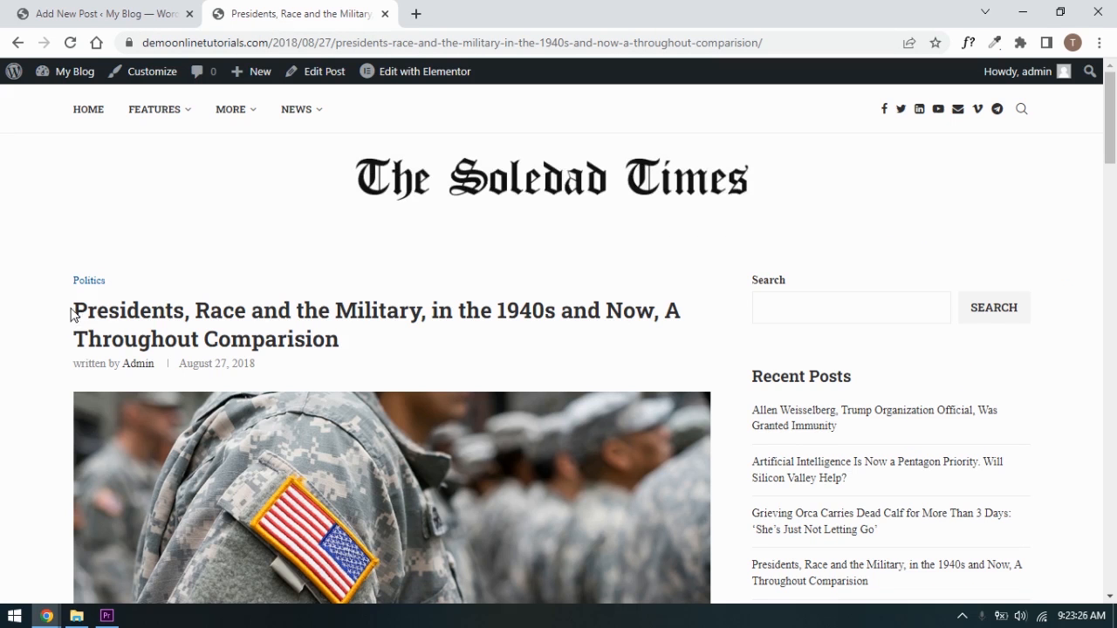
Copy "Presidents, Race and the Military" from the article heading and paste it as the new post's title
left_click_drag(77, 308, 420, 303)
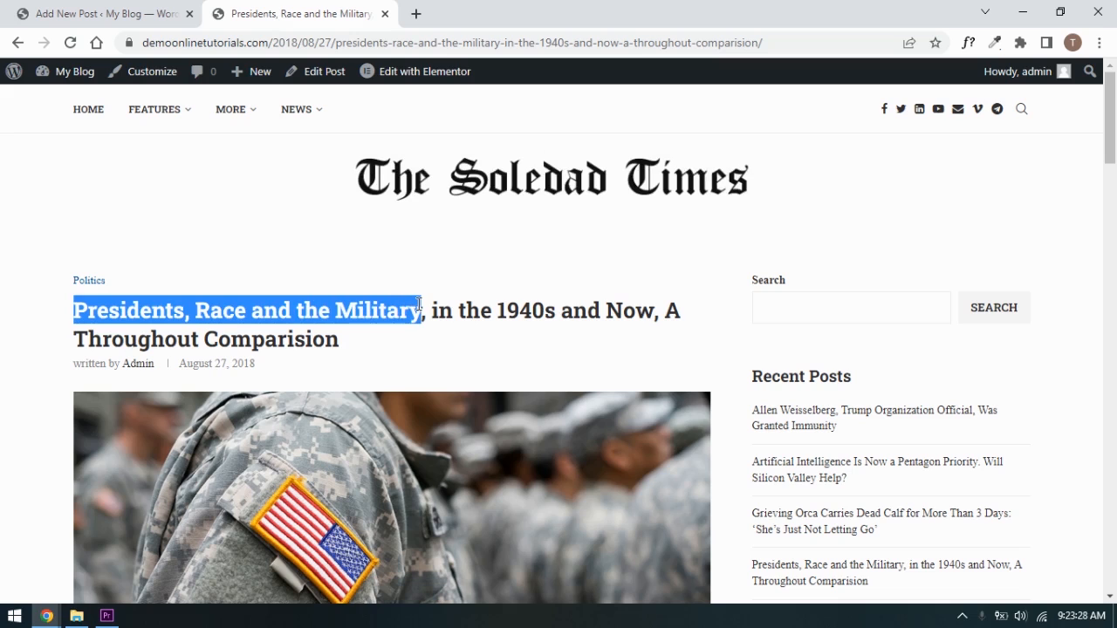
right_click(389, 306)
left_click(417, 319)
left_click(137, 19)
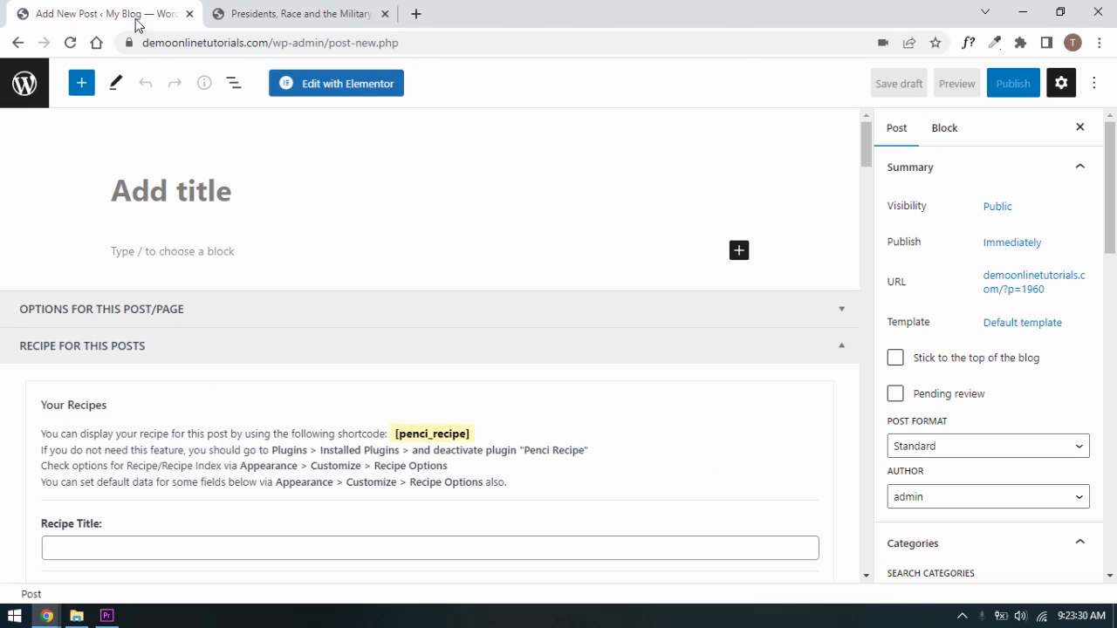
left_click(157, 188)
key("ctrl+v")
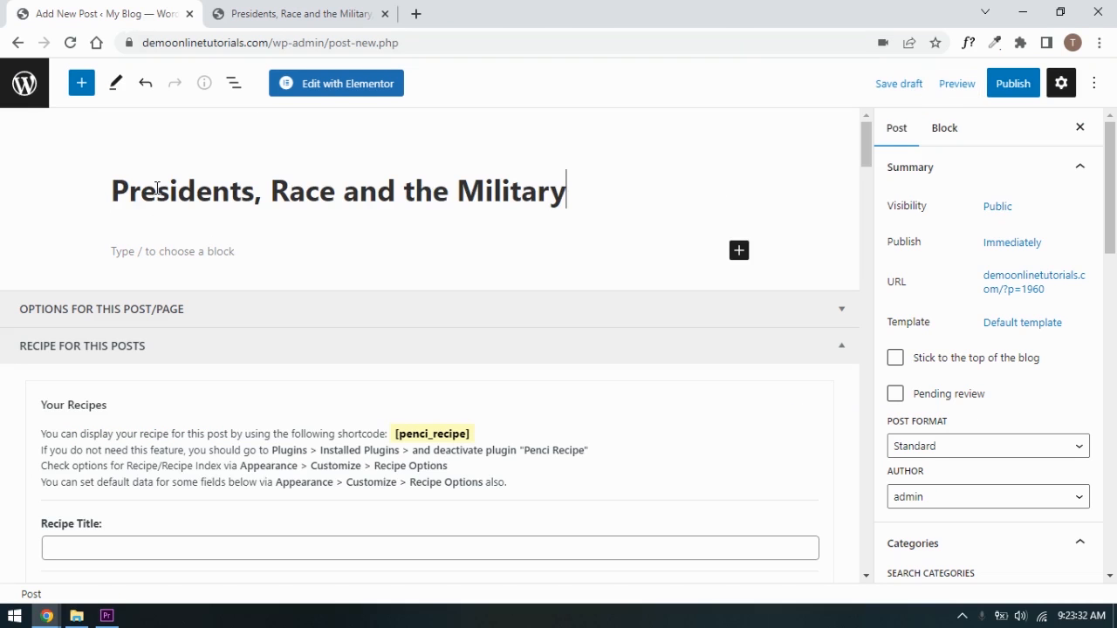
Copy the article's first two paragraphs and paste them into the new post's body
left_click(290, 13)
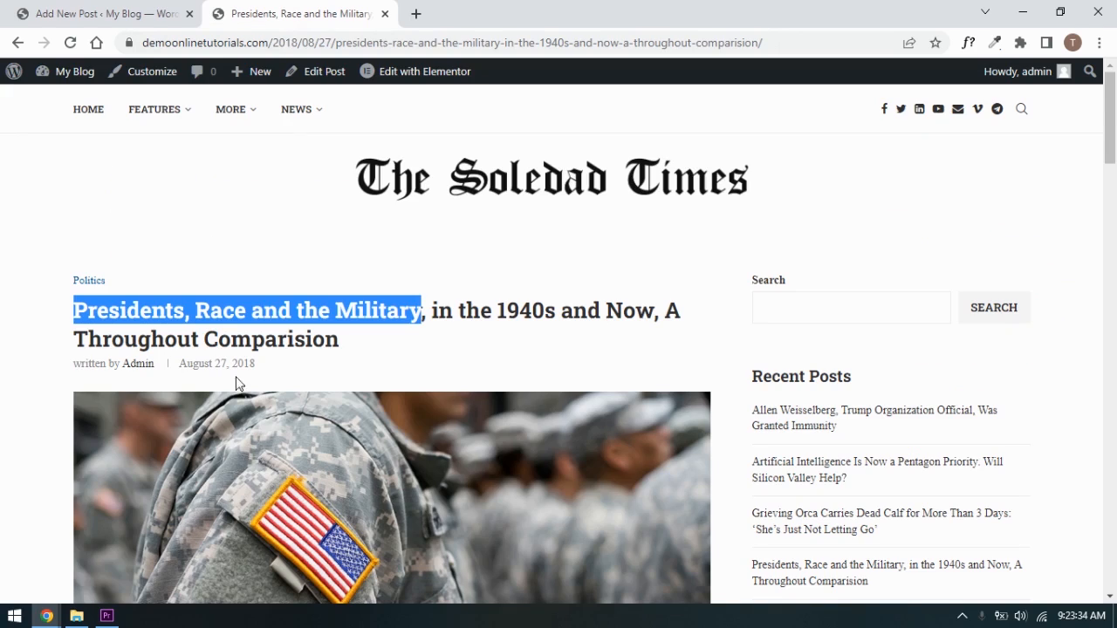
scroll(215, 387, "down", 7)
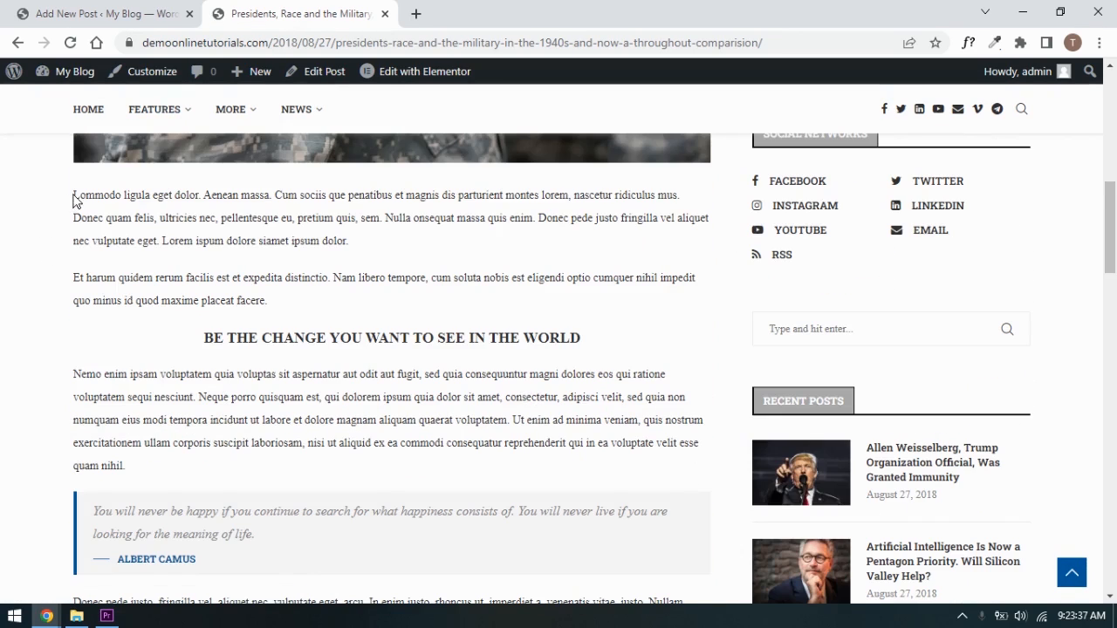
left_click_drag(74, 197, 287, 299)
right_click(269, 287)
left_click(288, 296)
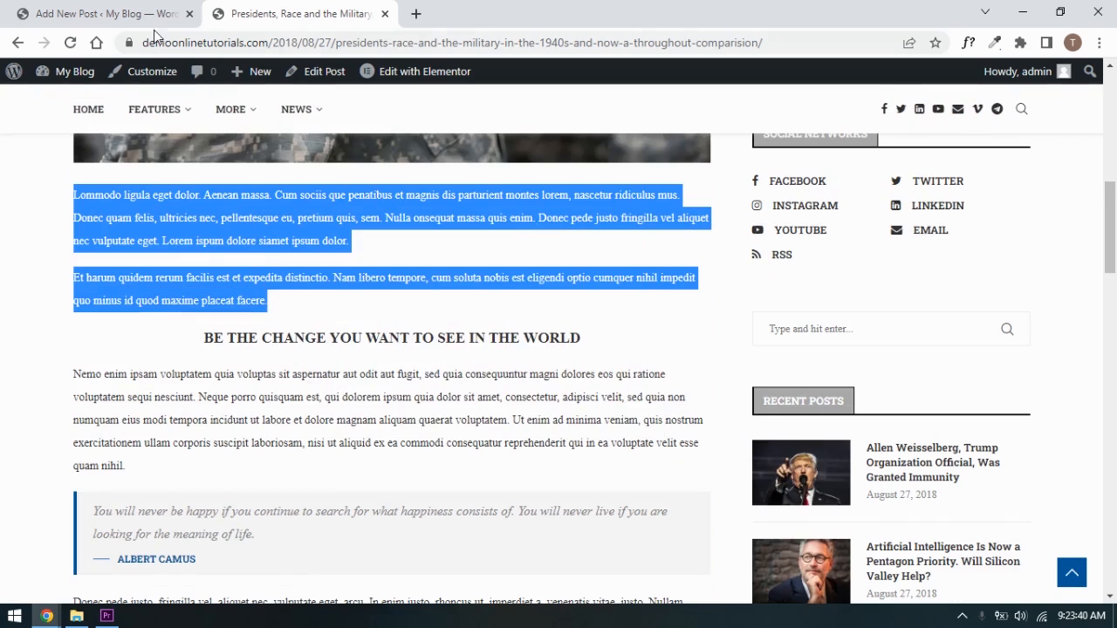
left_click(145, 15)
left_click(222, 251)
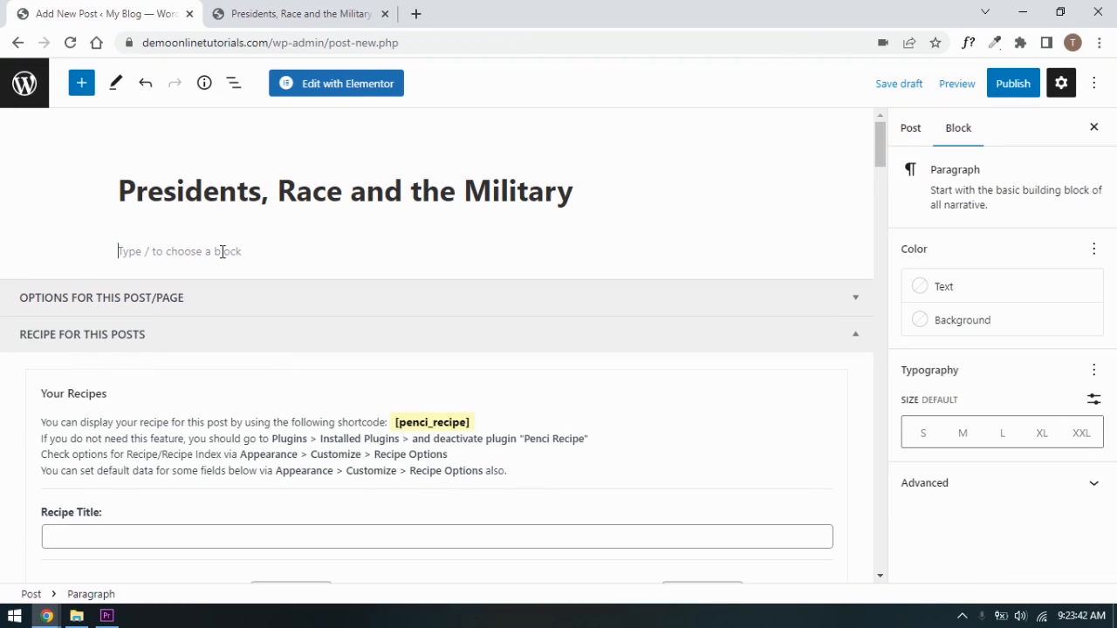
key("ctrl+v")
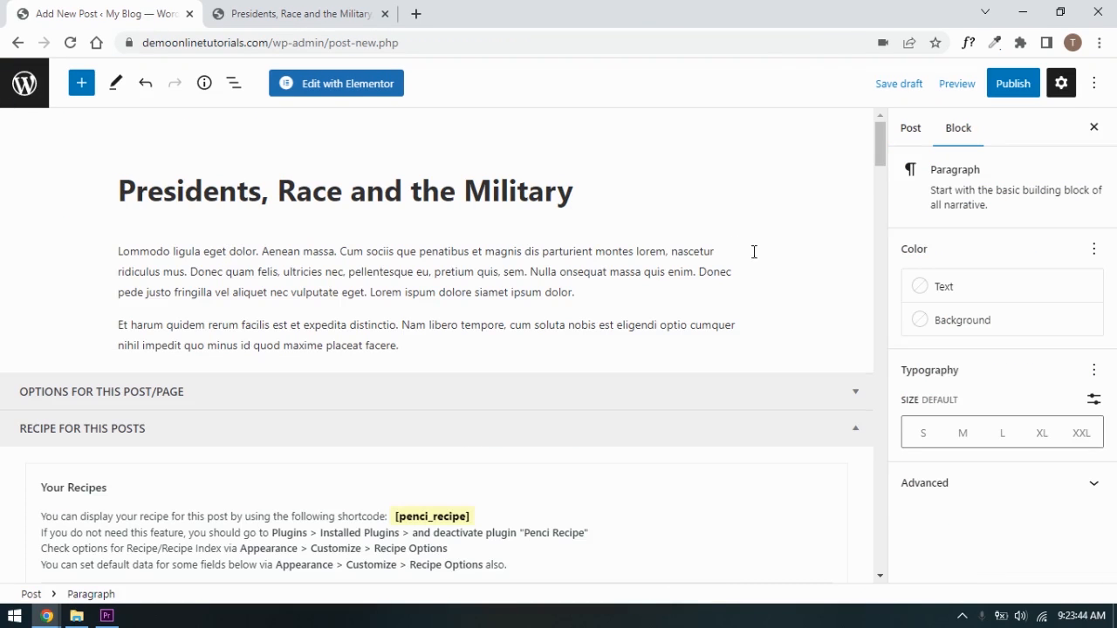
Assign the new post to the Politics category
left_click(912, 129)
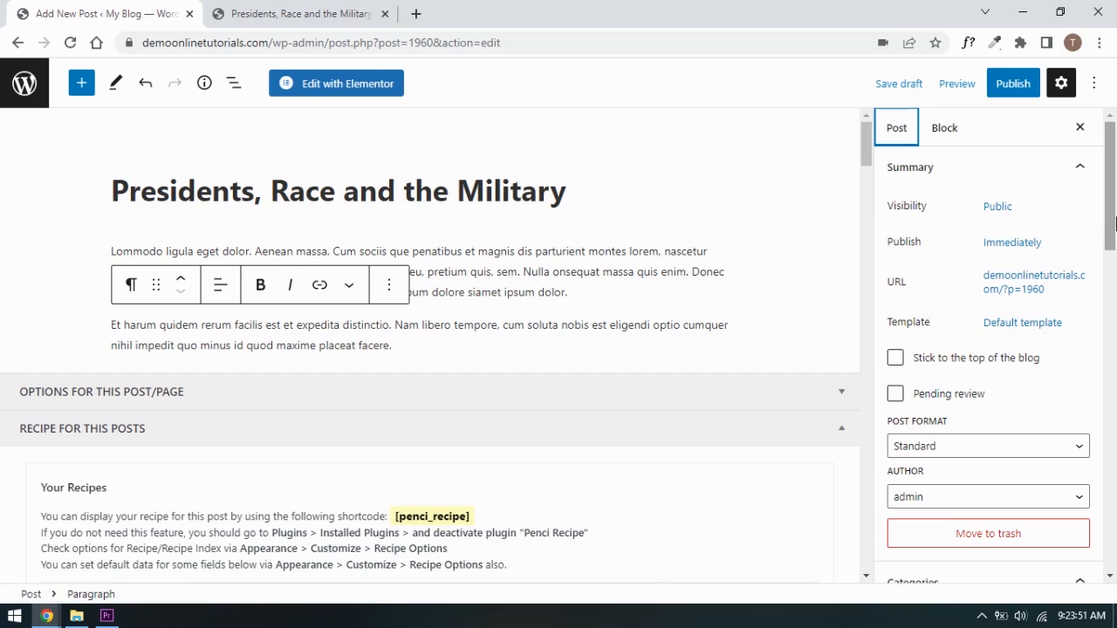
left_click_drag(1115, 224, 1114, 325)
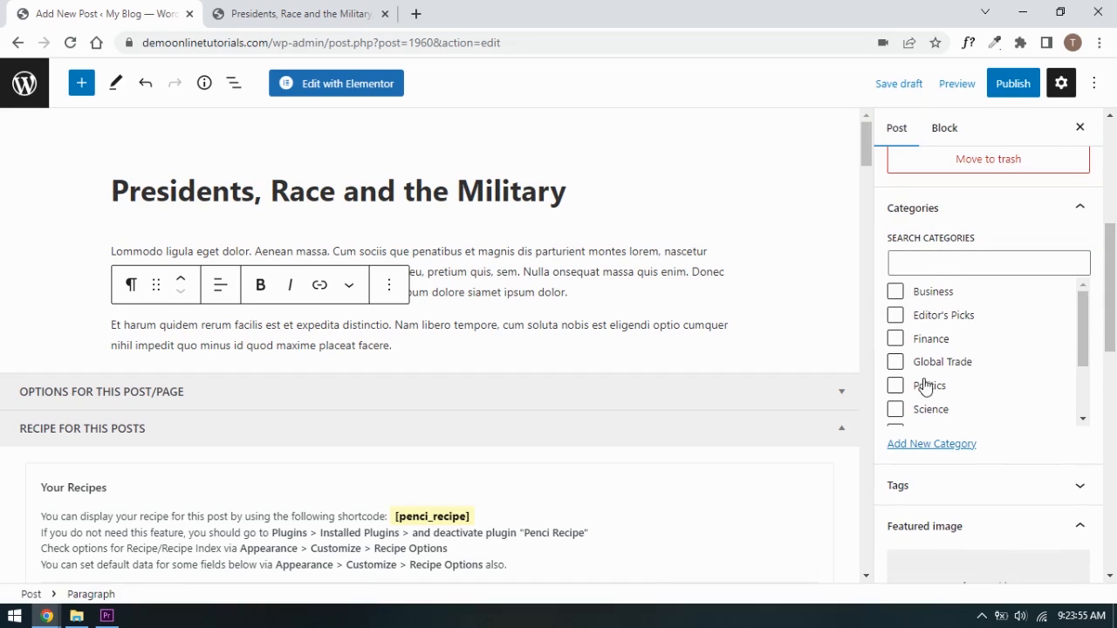
left_click(895, 385)
left_click_drag(1115, 321, 1115, 348)
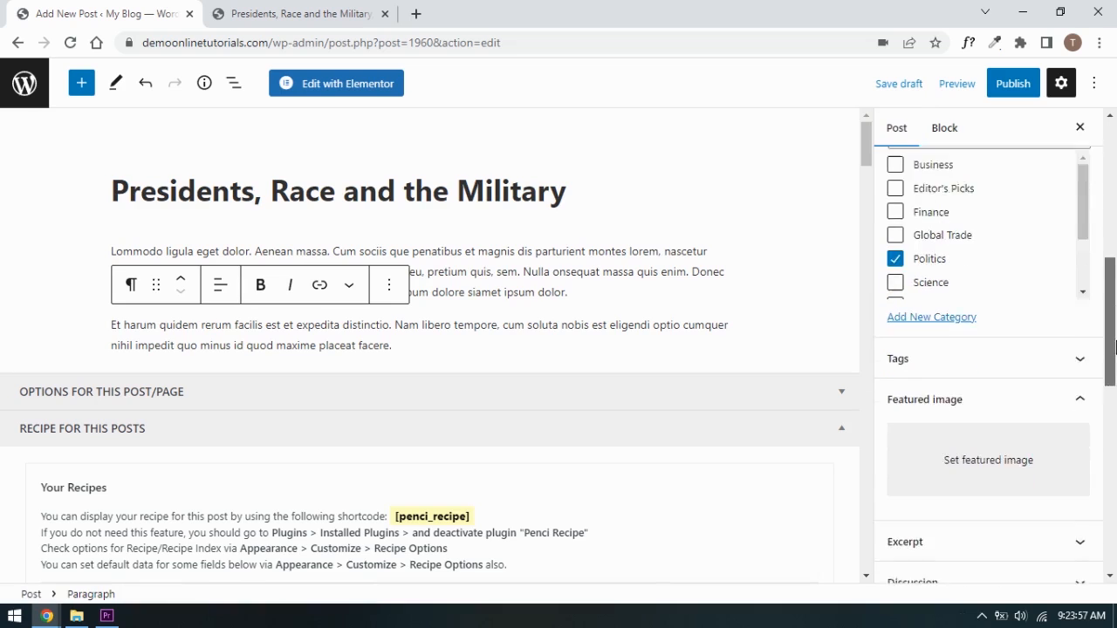
Set the handshake meeting photo from the media library as the post's featured image
left_click(982, 458)
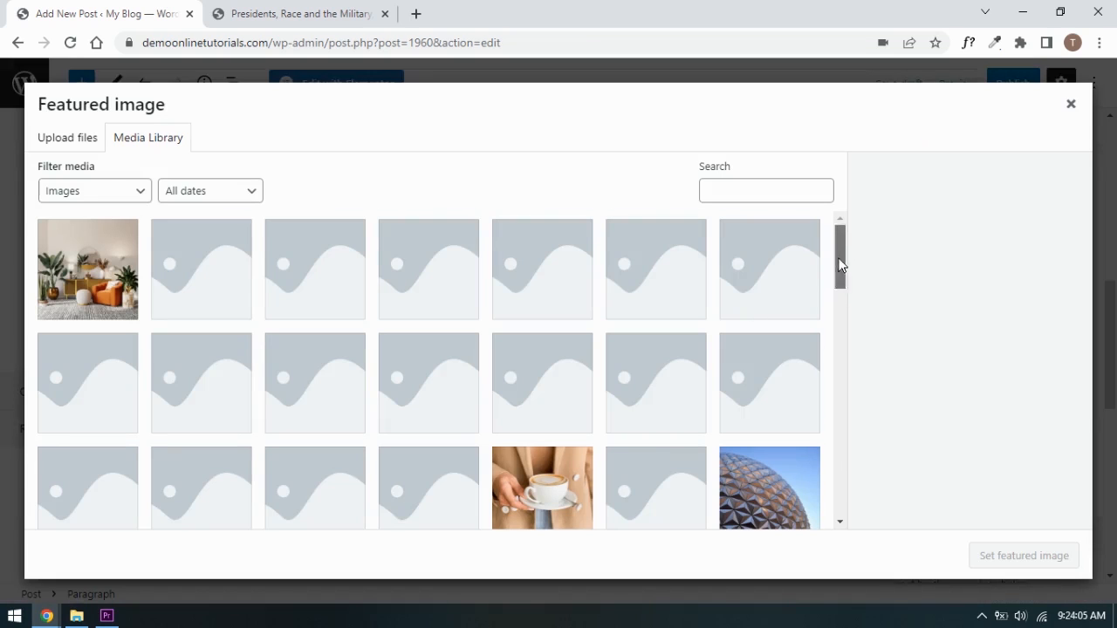
left_click_drag(838, 253, 836, 433)
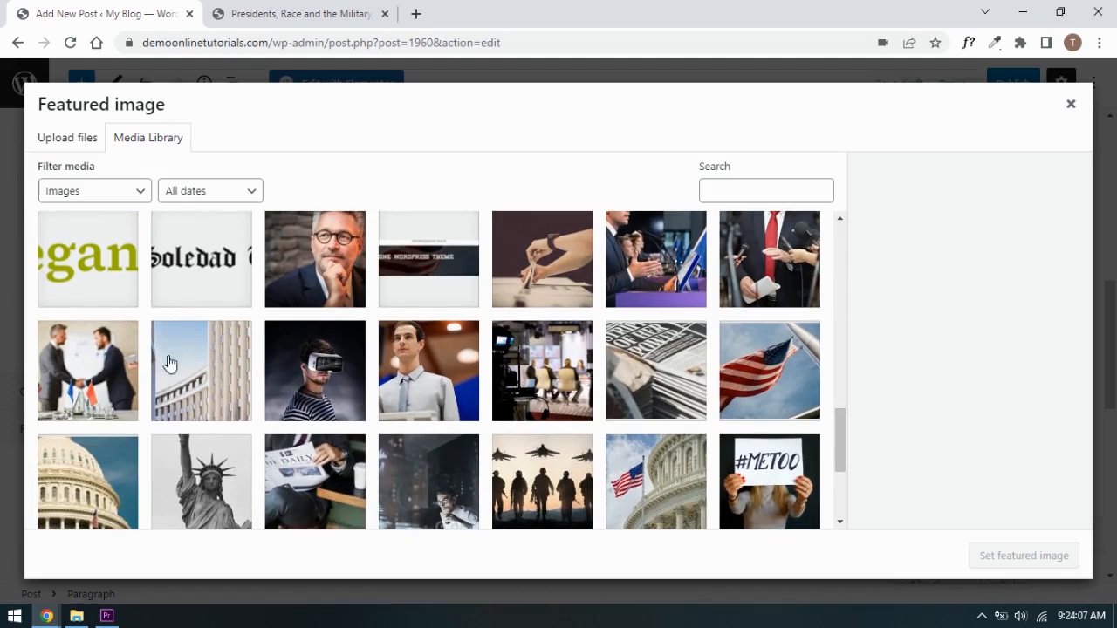
left_click(102, 383)
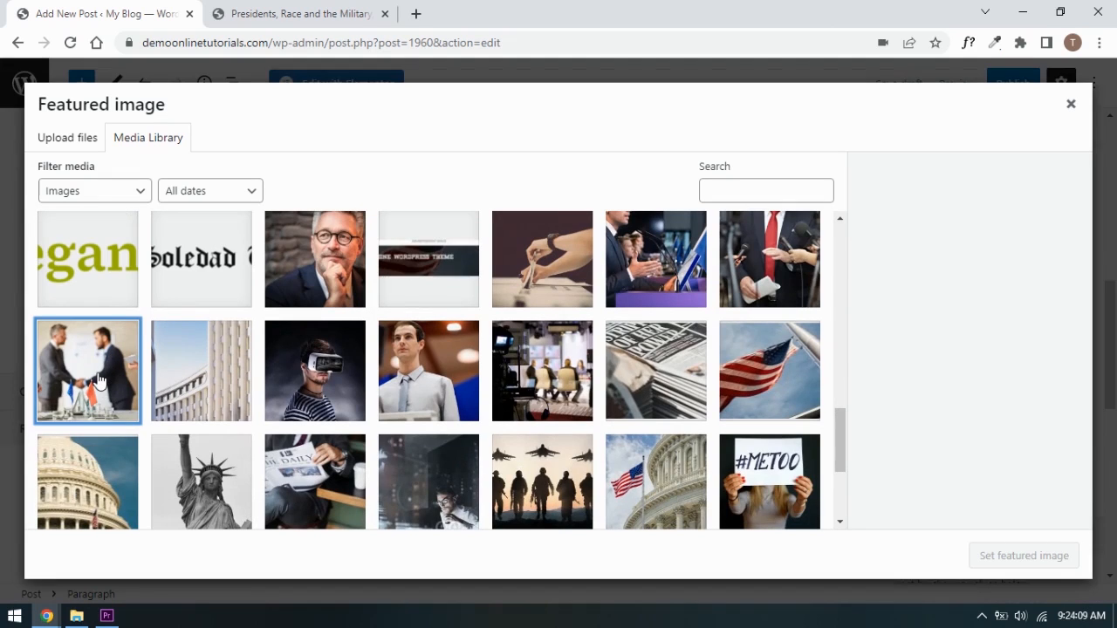
left_click(990, 555)
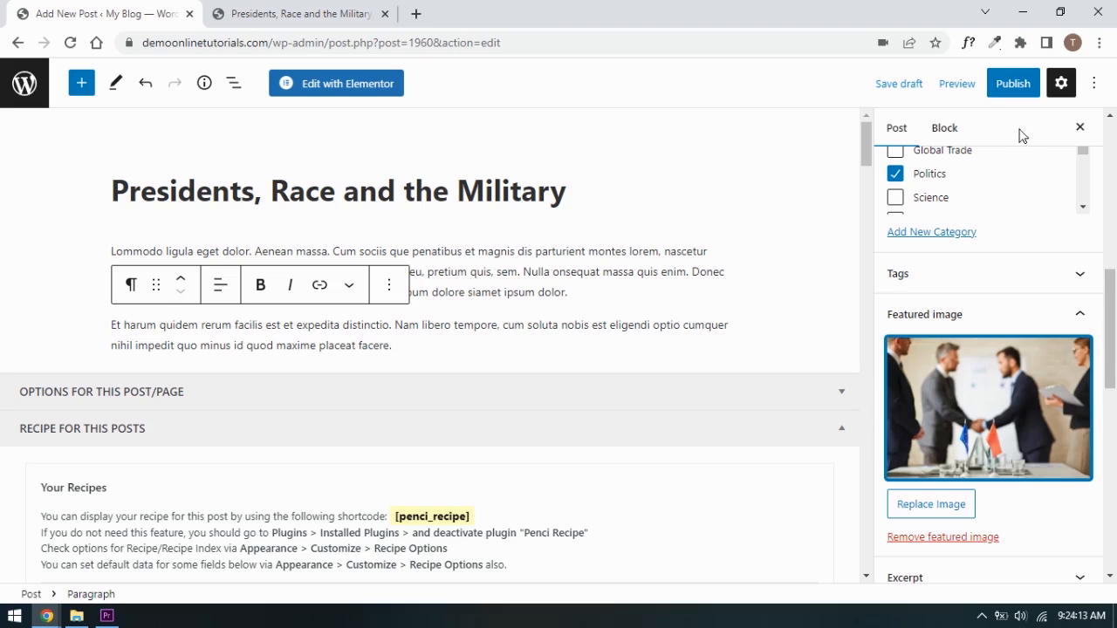
Publish the post and open the live post in a new browser tab
left_click(1013, 84)
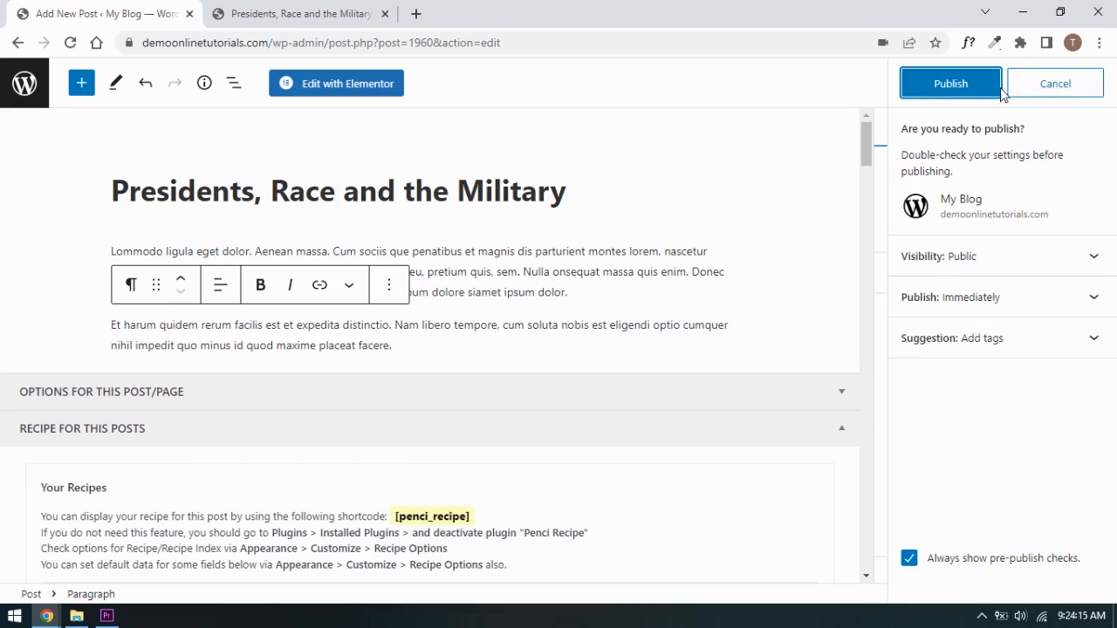
left_click(971, 83)
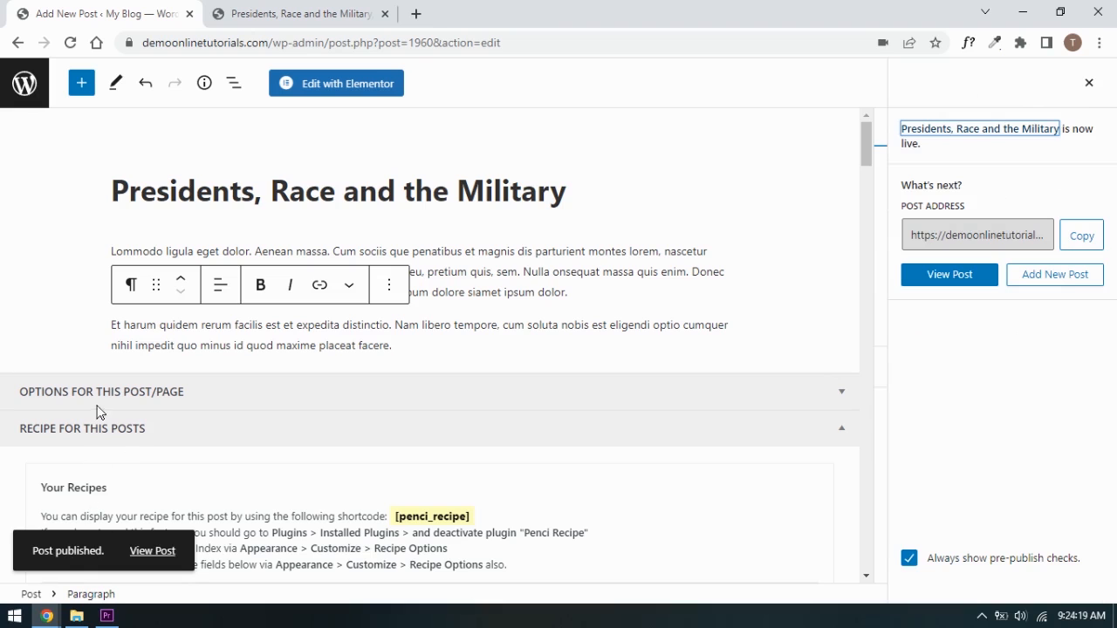
right_click(158, 553)
left_click(224, 406)
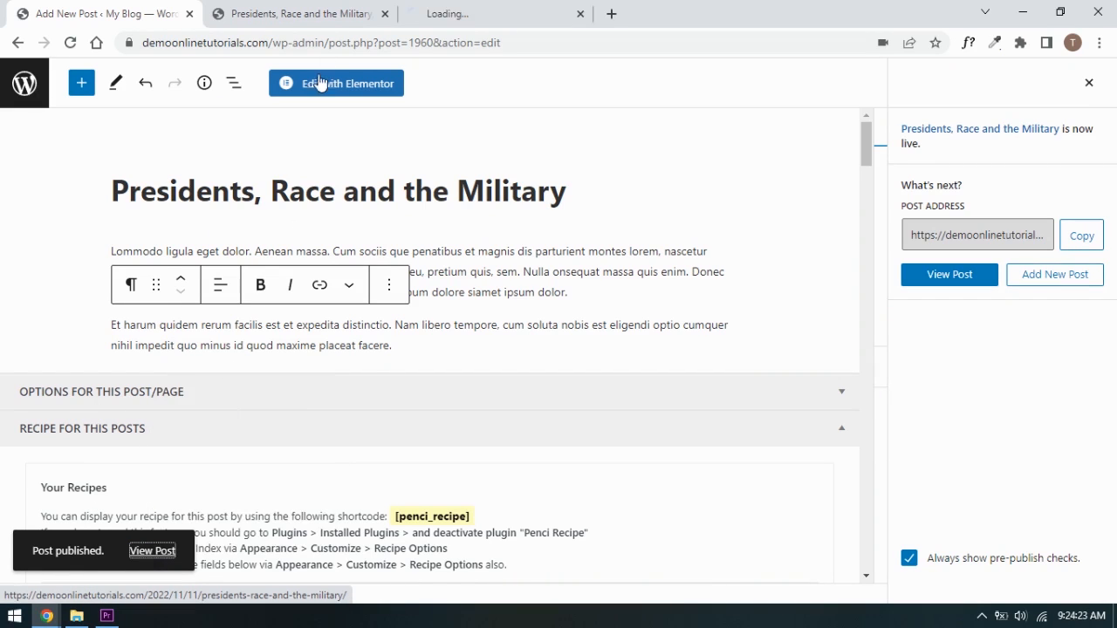
left_click(457, 15)
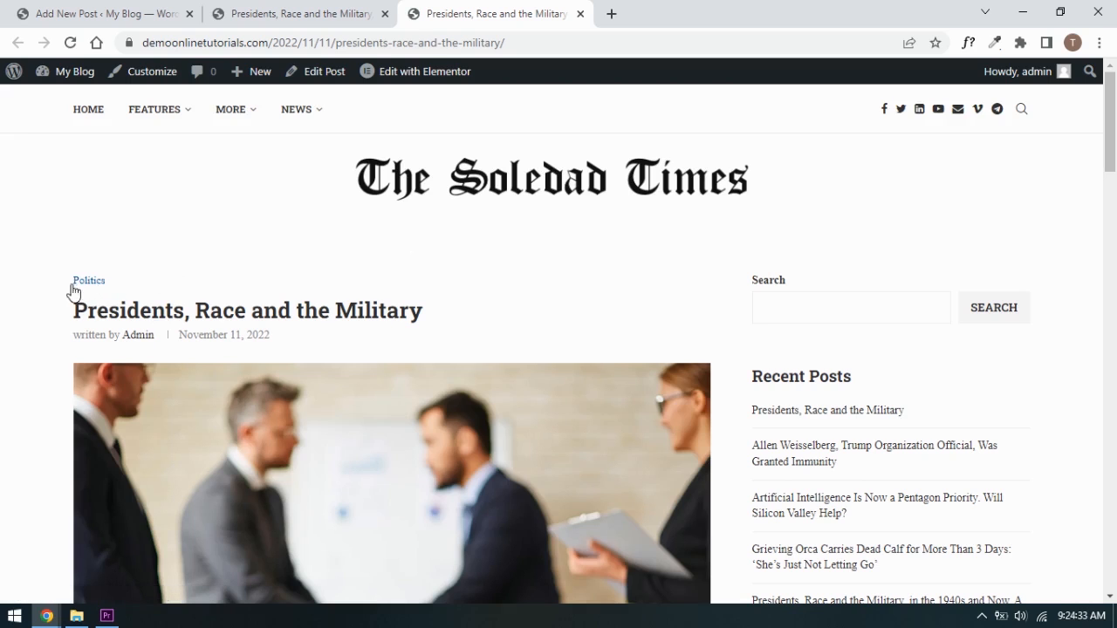
Scroll through the published post to review its category, title and featured image
scroll(217, 305, "down", 1)
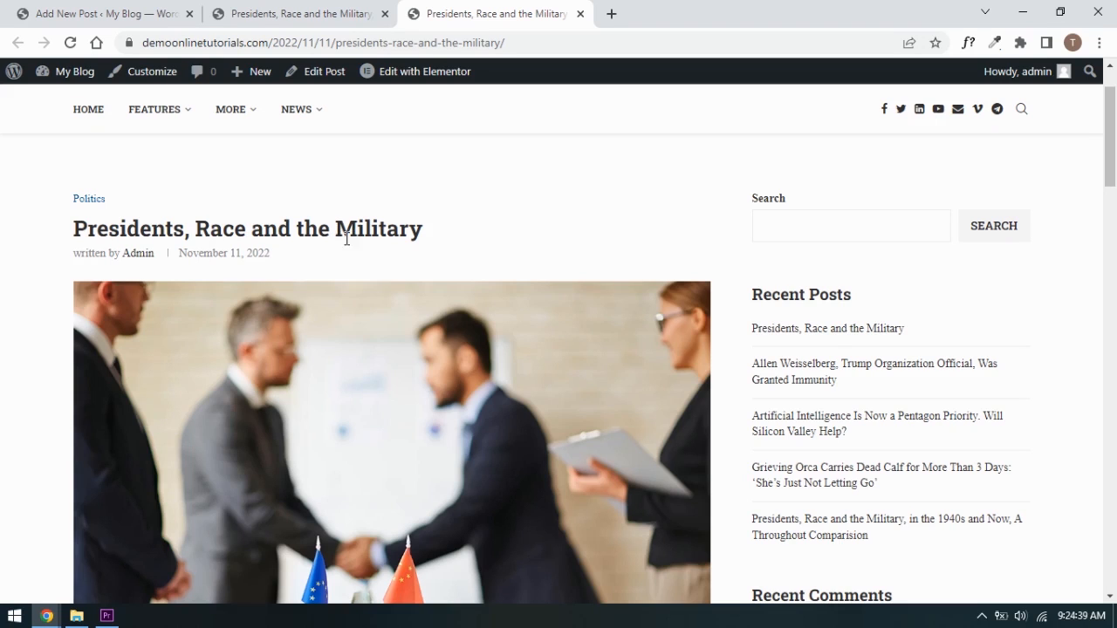
scroll(79, 302, "down", 3)
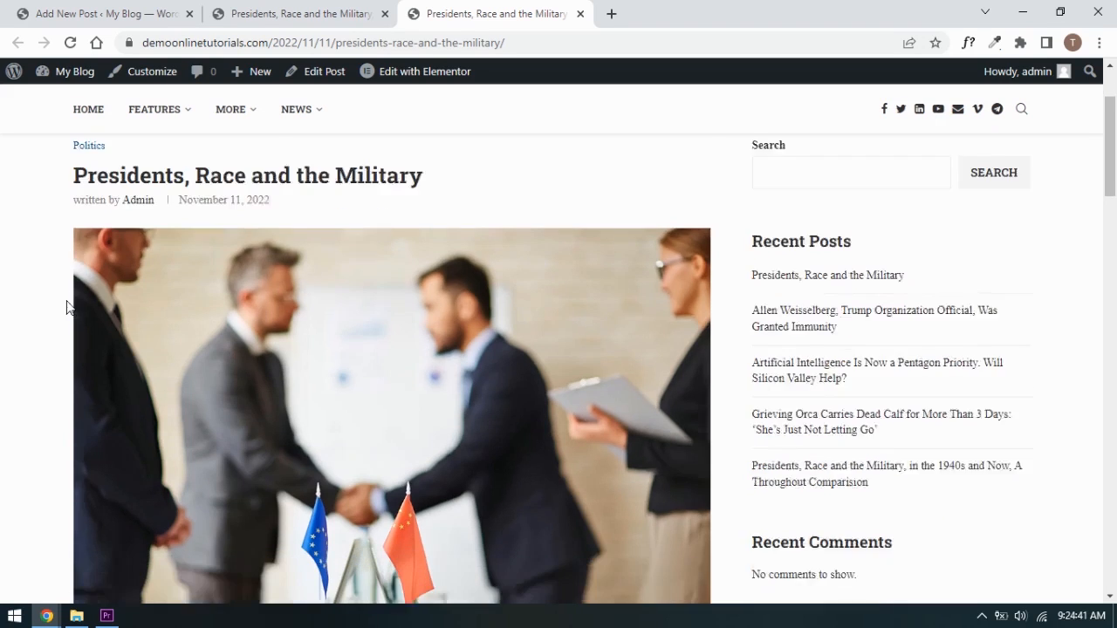
scroll(431, 268, "up", 1)
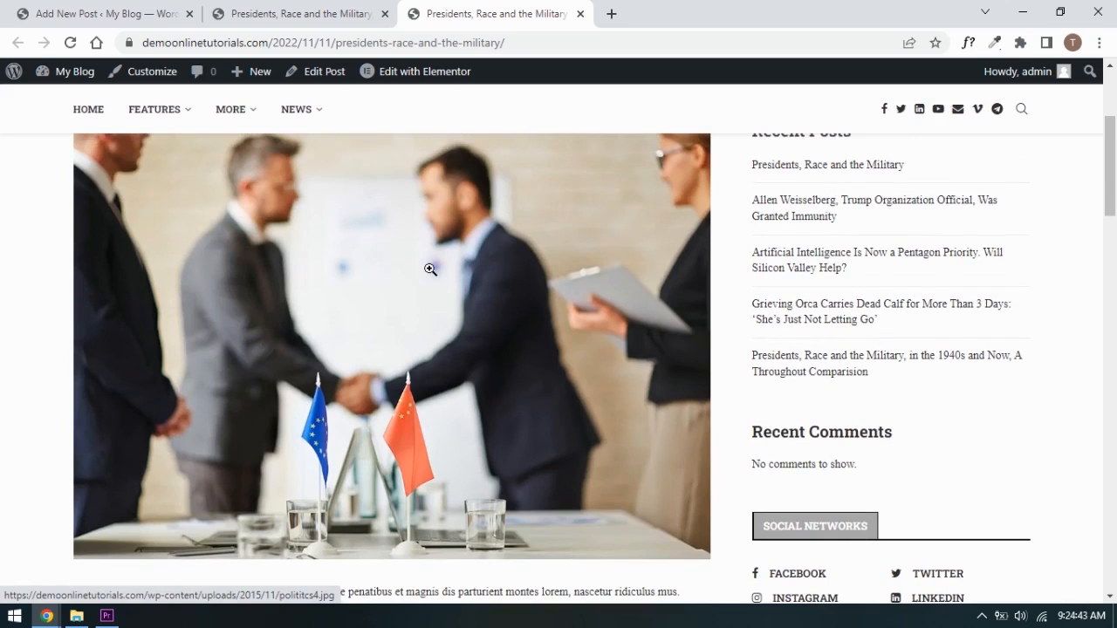
scroll(431, 268, "down", 3)
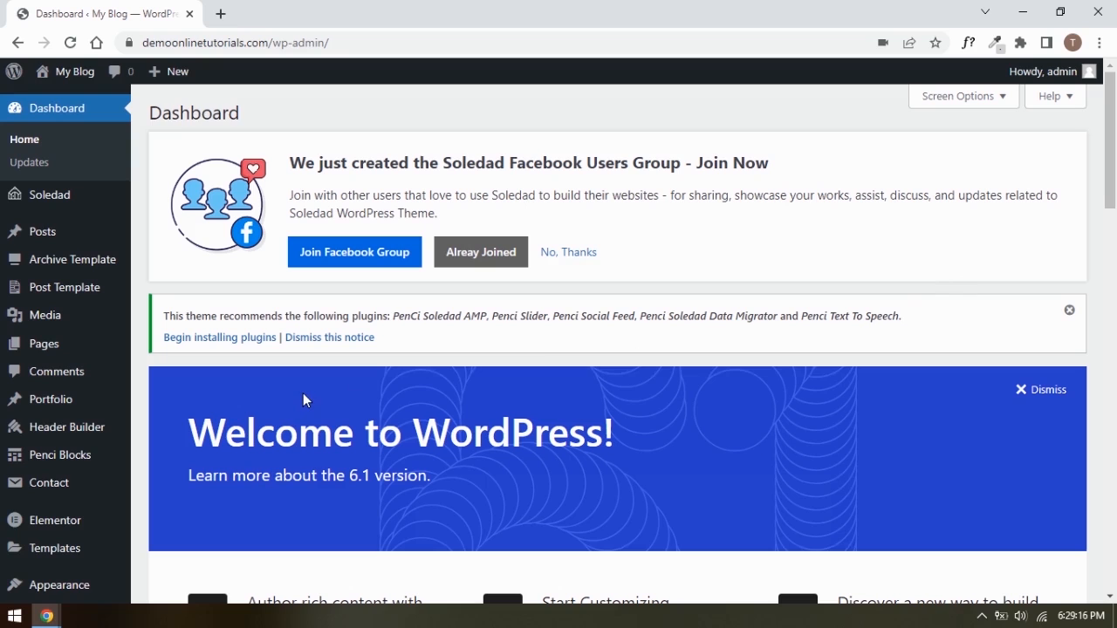
Open the Customizer's Logo & Header General settings from the dashboard
scroll(274, 394, "down", 1)
scroll(199, 422, "down", 1)
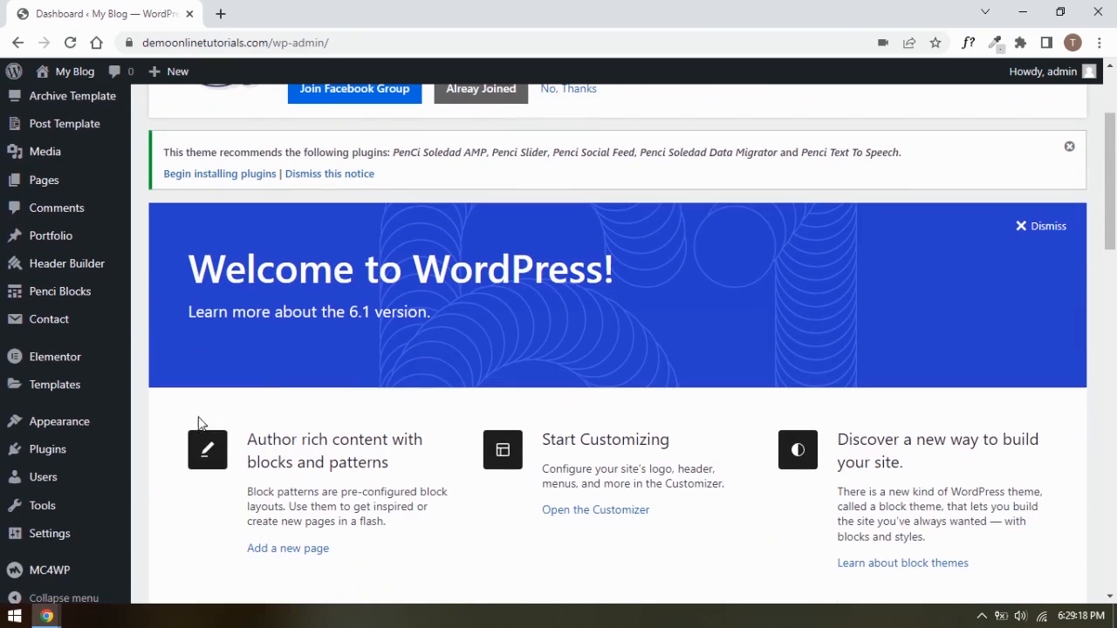
scroll(157, 422, "down", 1)
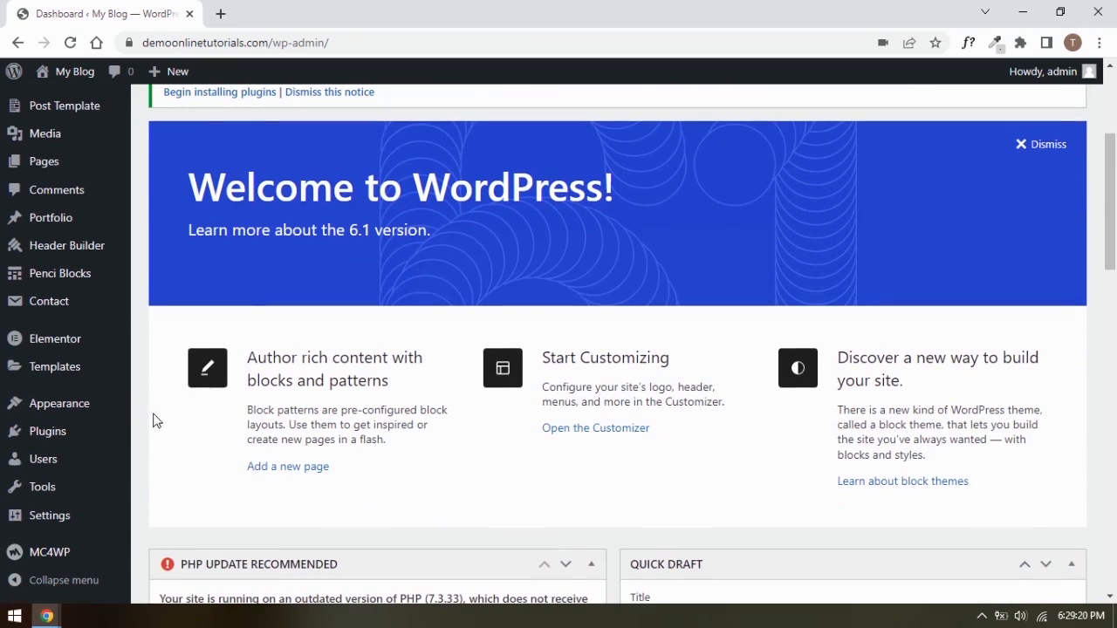
mouse_move(72, 417)
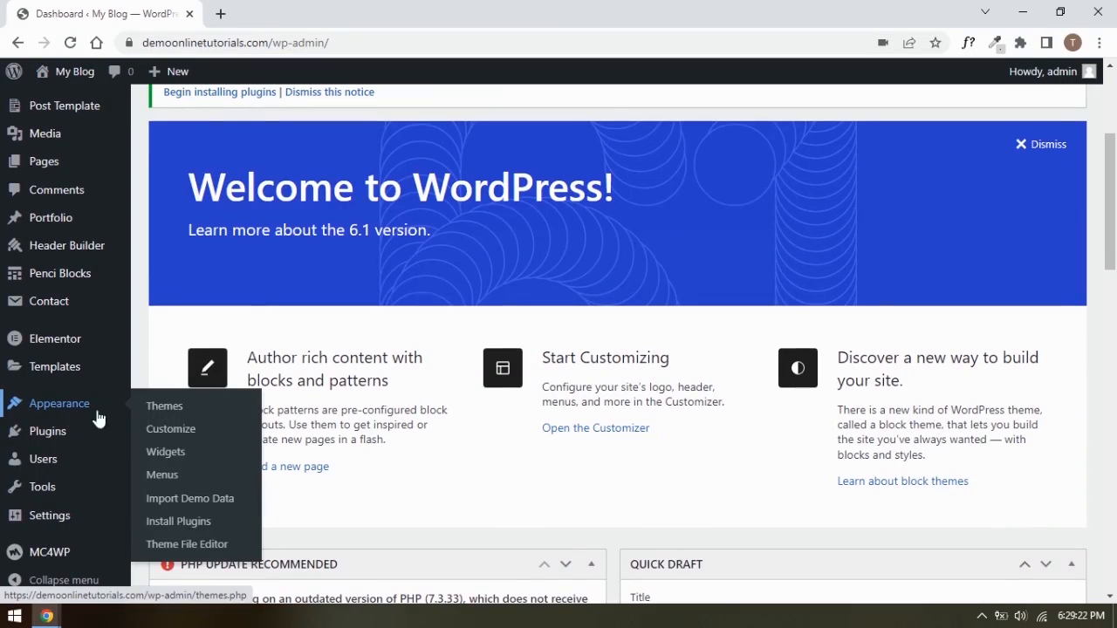
left_click(171, 430)
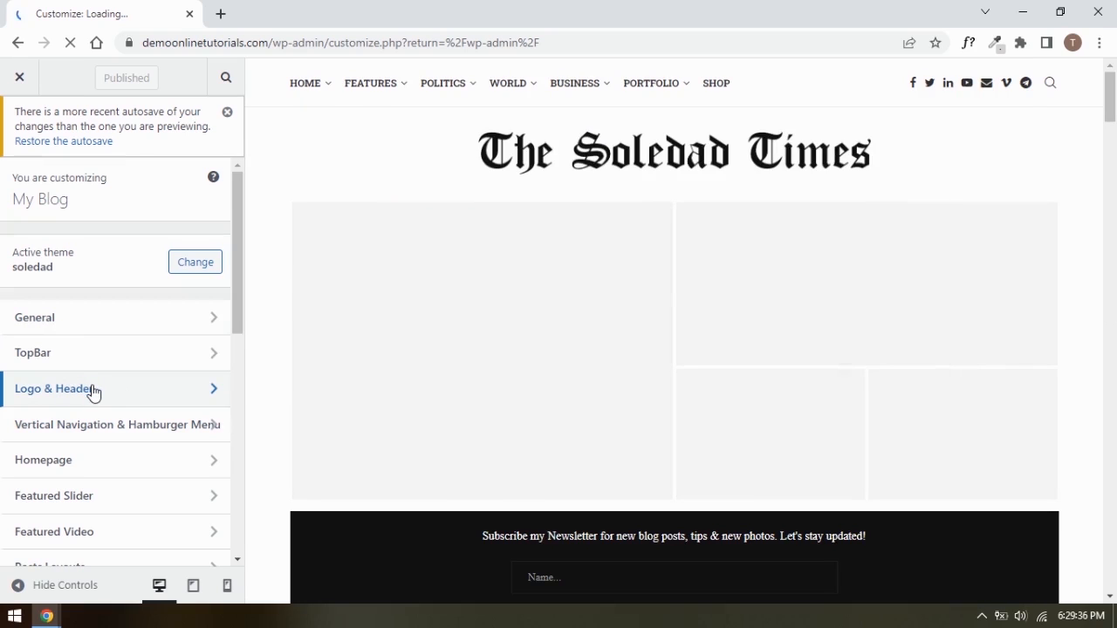
left_click(92, 392)
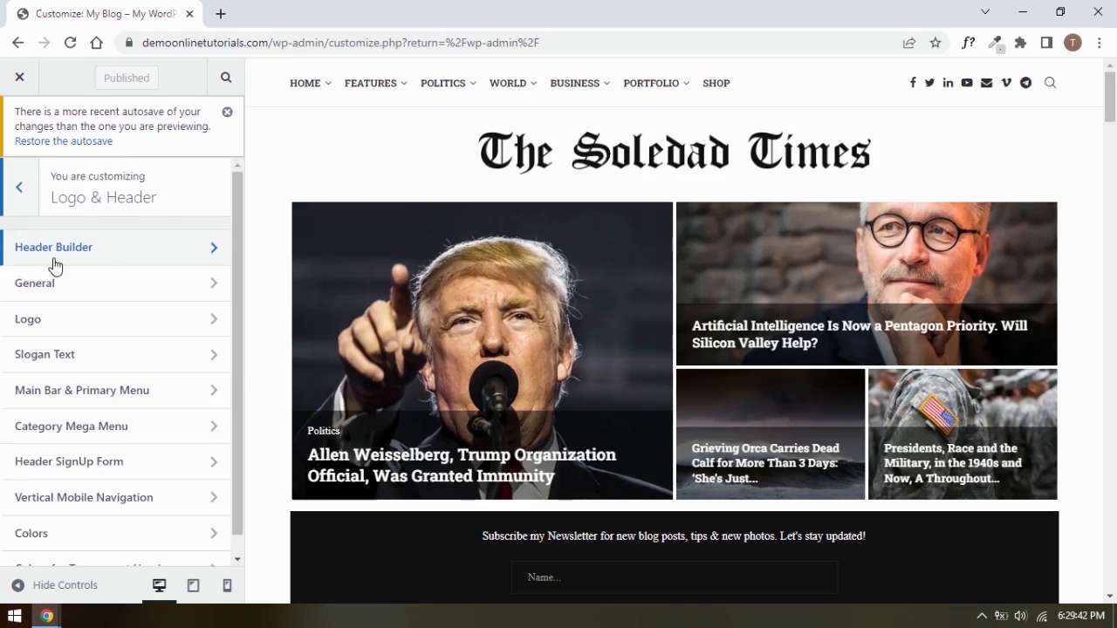
left_click(78, 290)
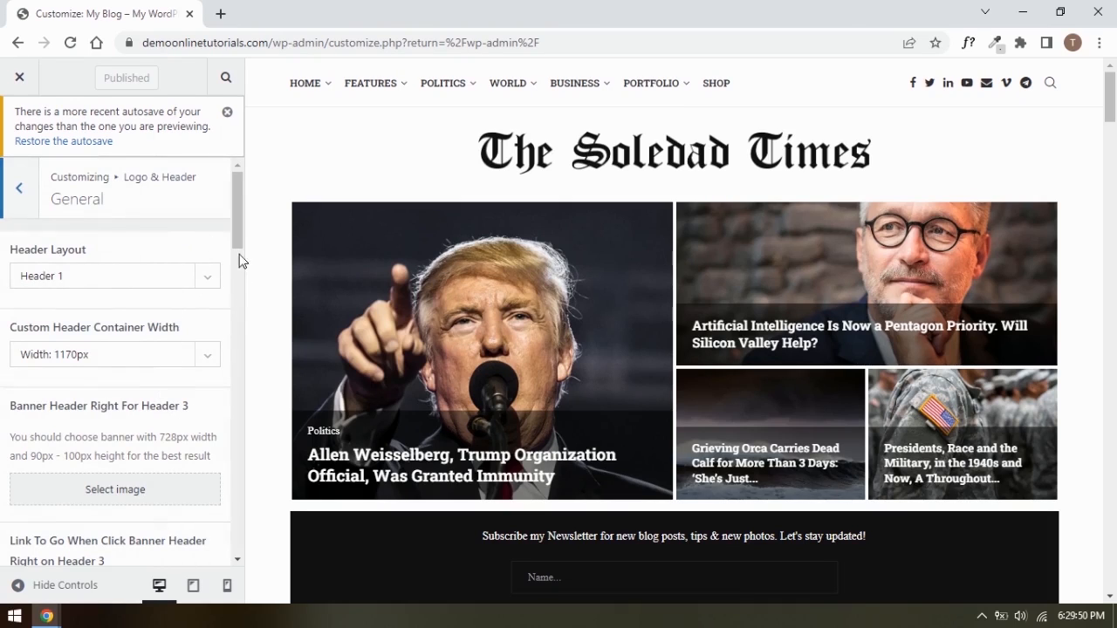
mouse_move(241, 237)
left_mouse_down()
mouse_move(241, 282)
mouse_move(242, 224)
left_mouse_up()
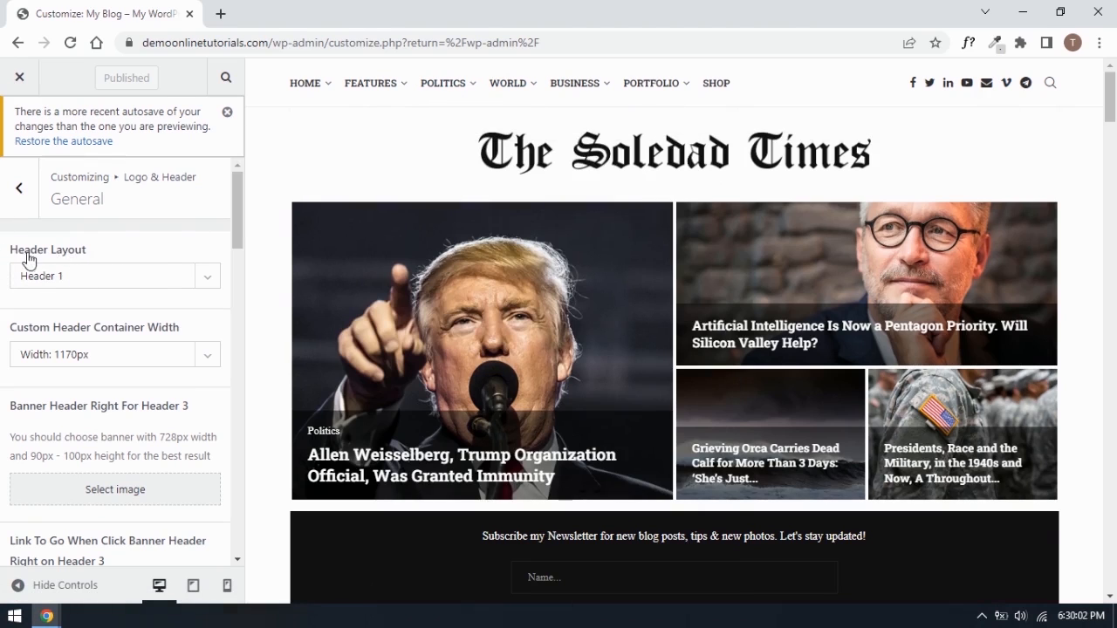
Try the Header 2 and Header 6 header layouts
left_click(196, 285)
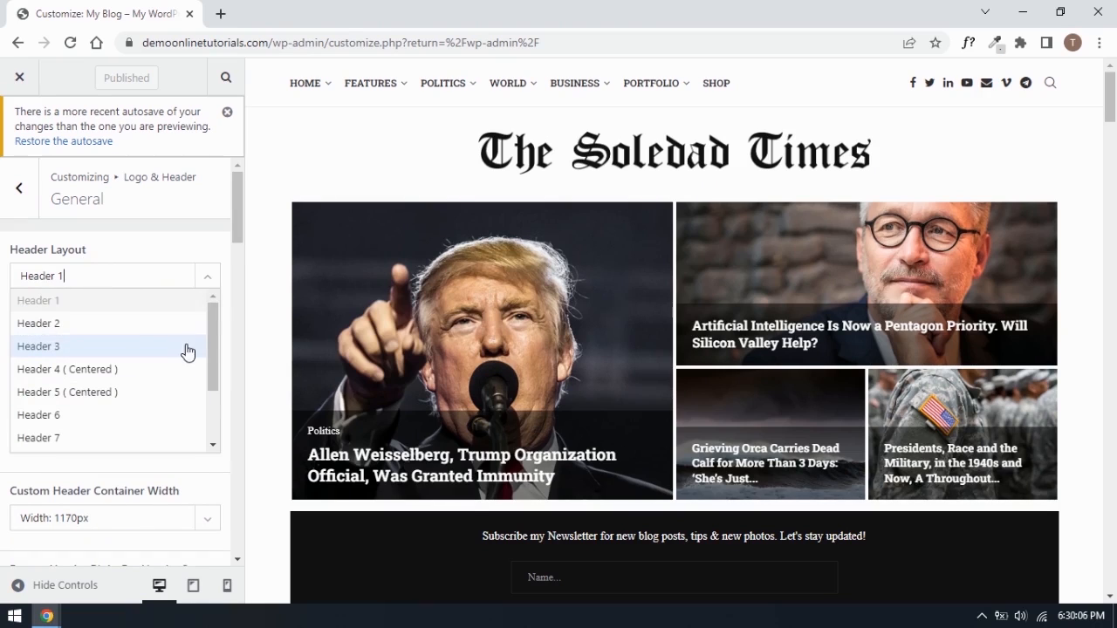
left_click_drag(212, 330, 207, 401)
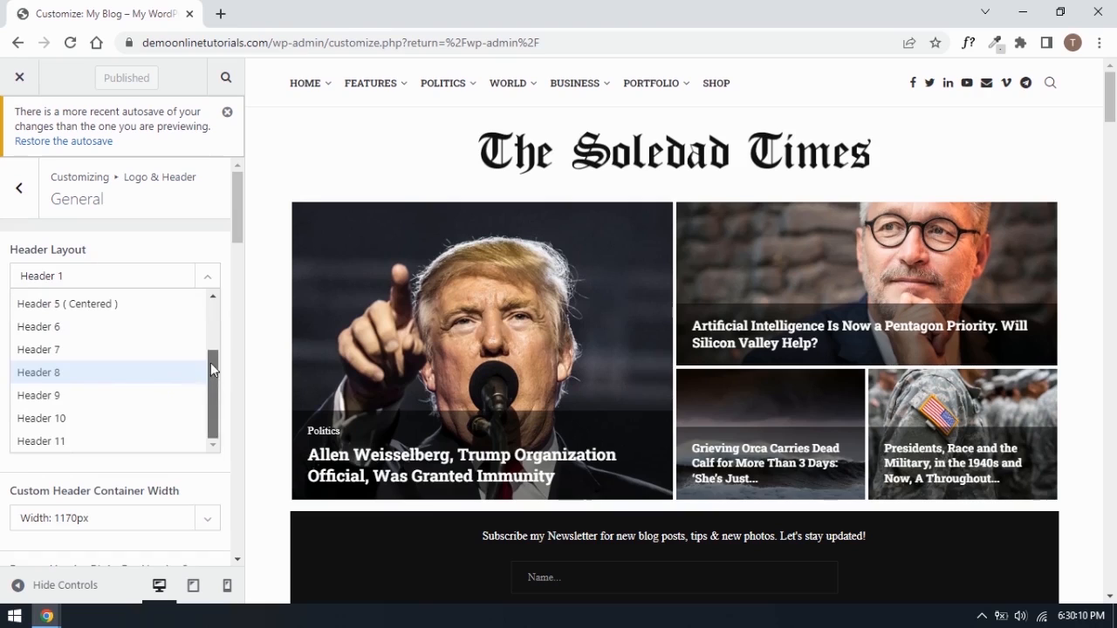
left_click_drag(210, 362, 211, 319)
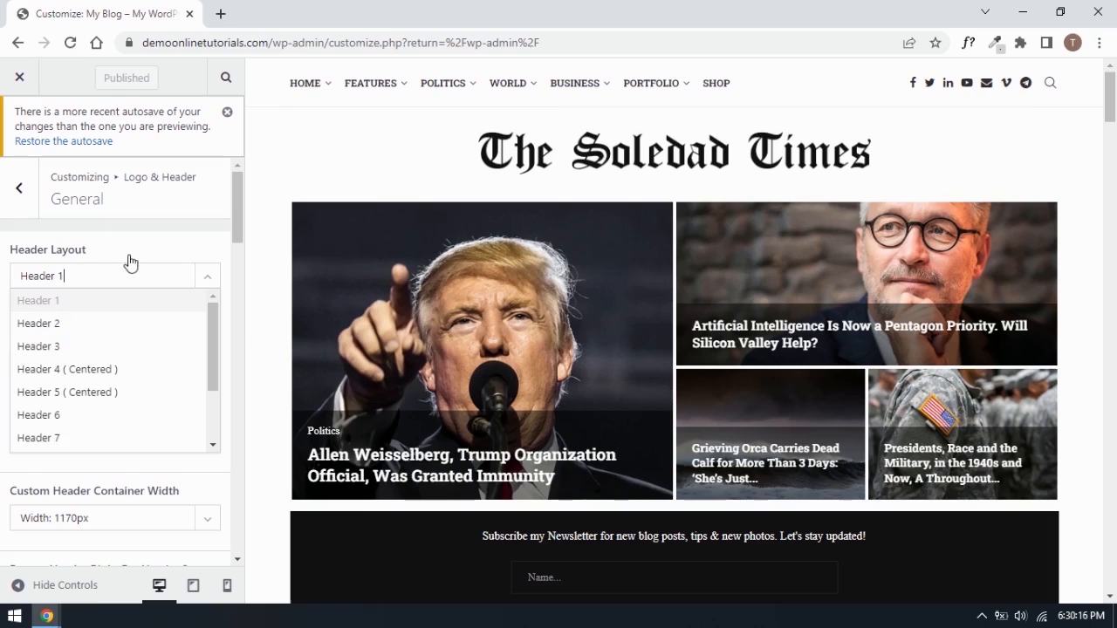
left_click(57, 324)
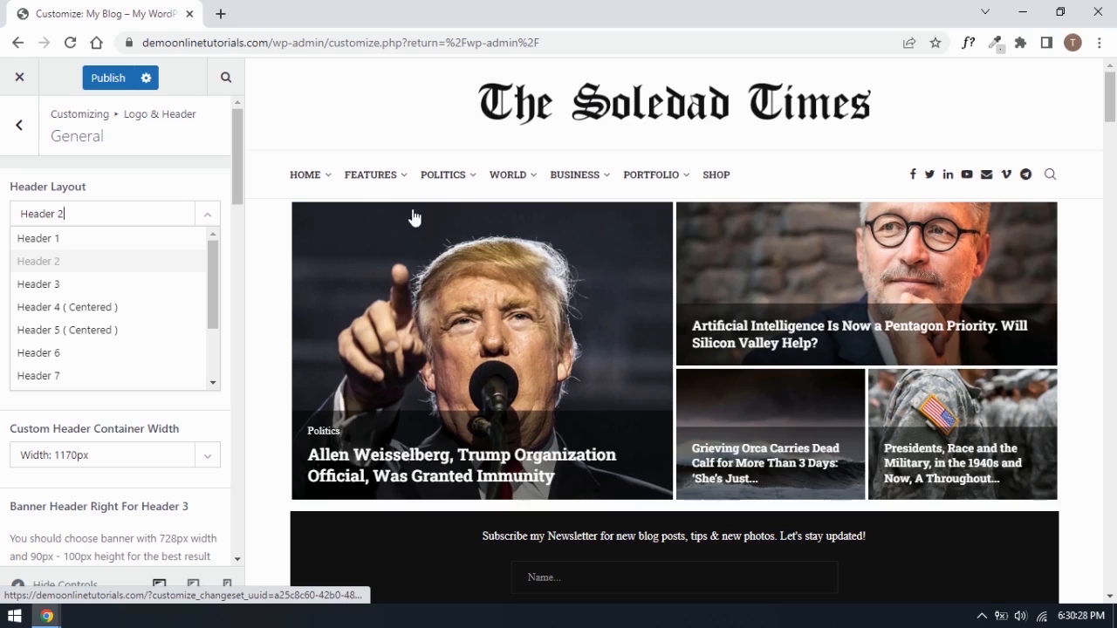
left_click(59, 356)
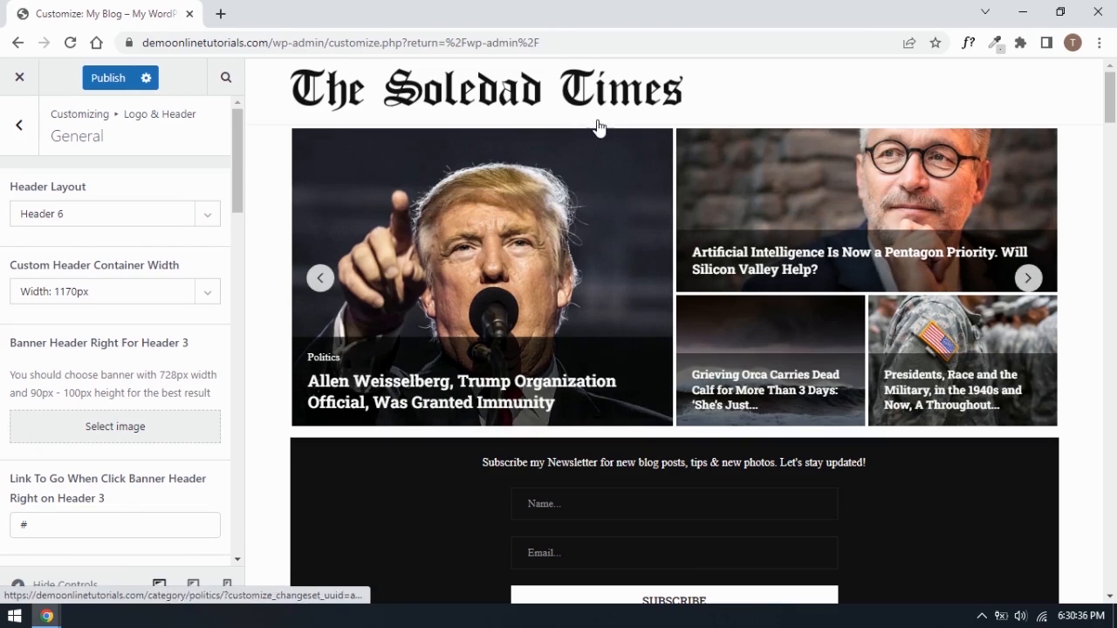
Switch the header layout to Header 8
left_click(156, 229)
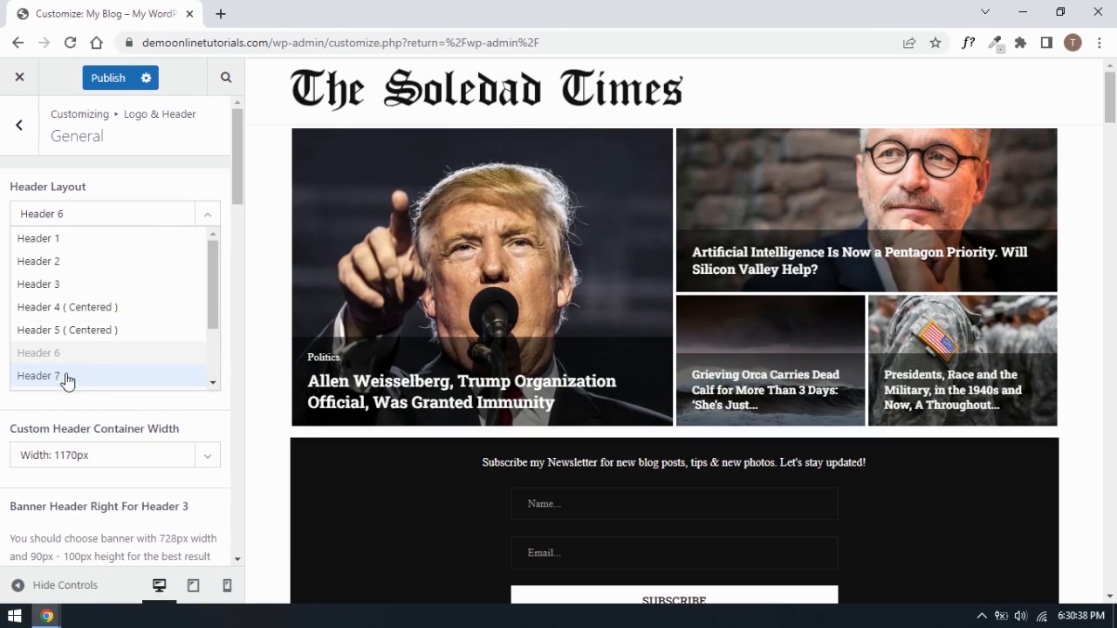
scroll(88, 332, "down", 2)
left_click(75, 313)
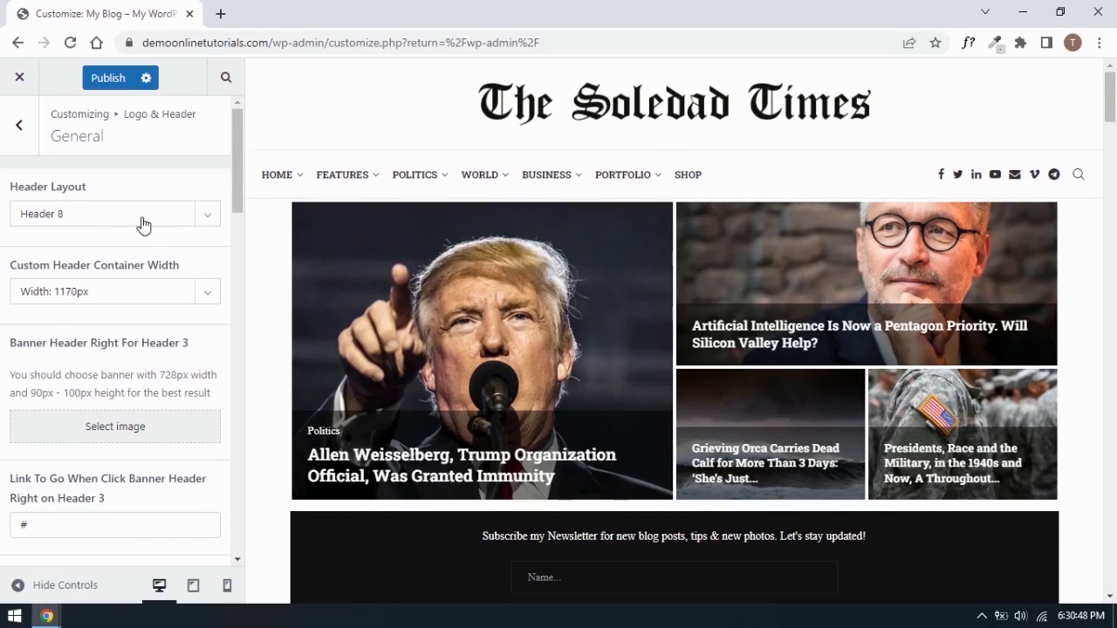
Set the header layout back to Header 1
left_click(102, 217)
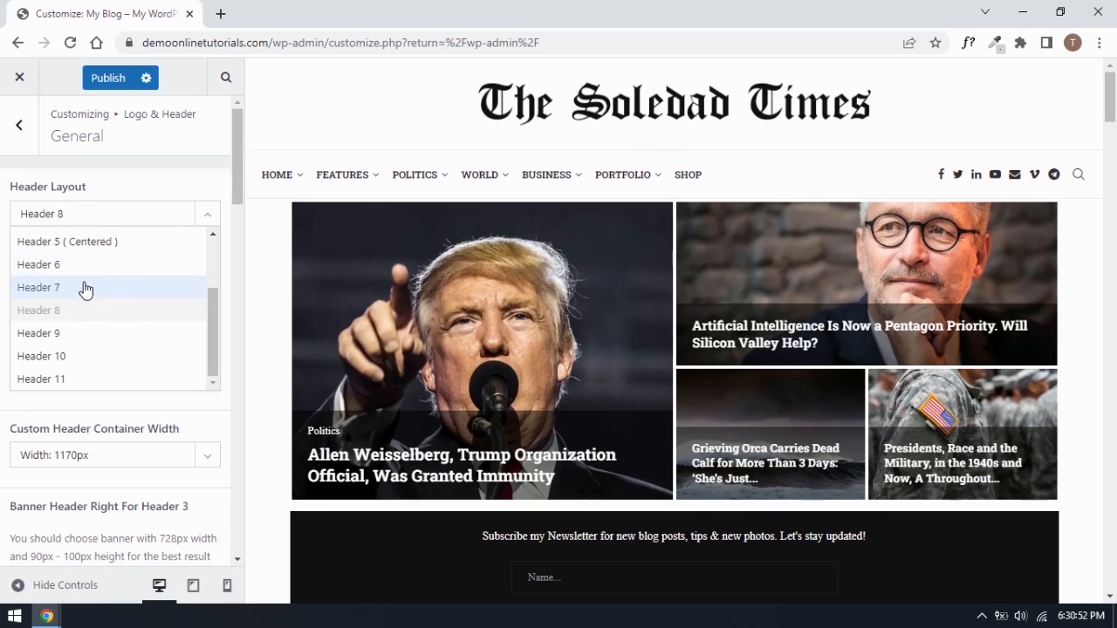
left_click(115, 188)
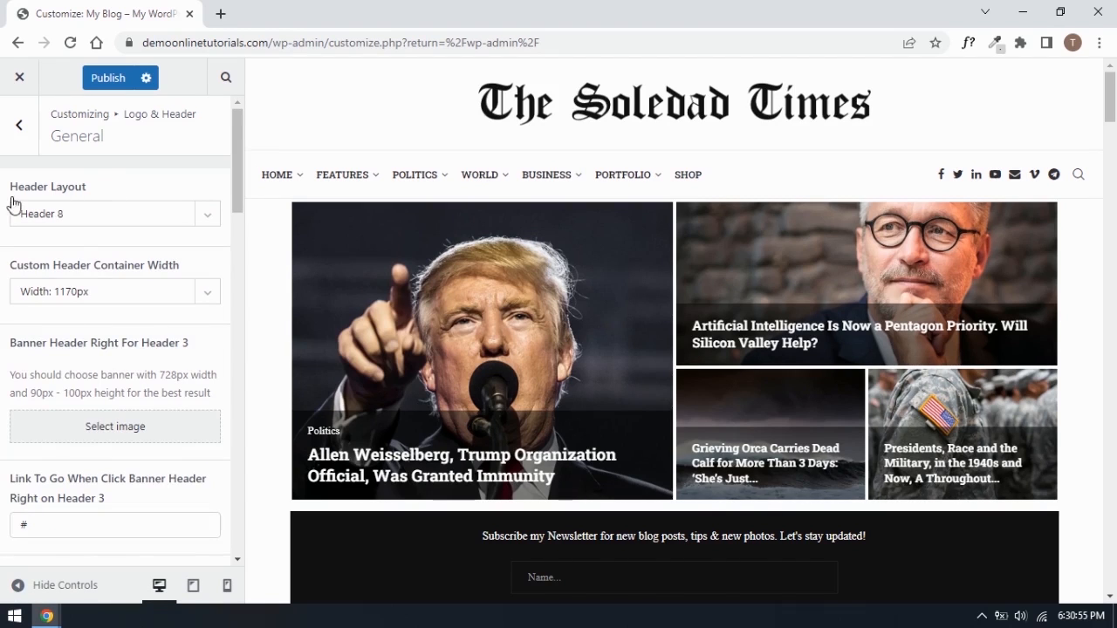
left_click(118, 226)
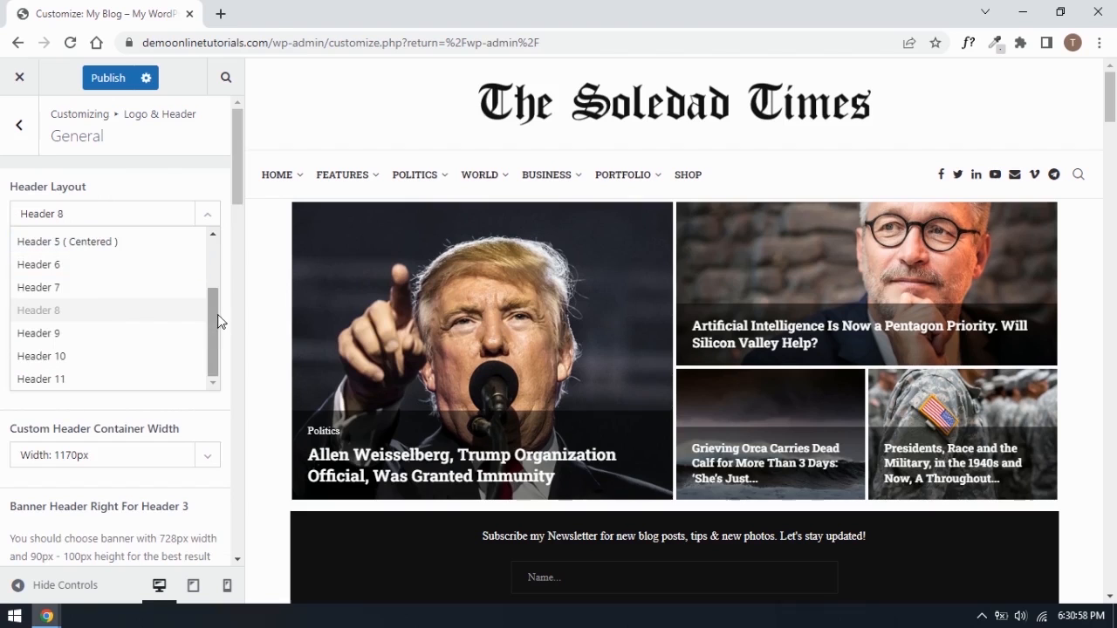
left_click_drag(217, 296, 216, 244)
left_click(66, 242)
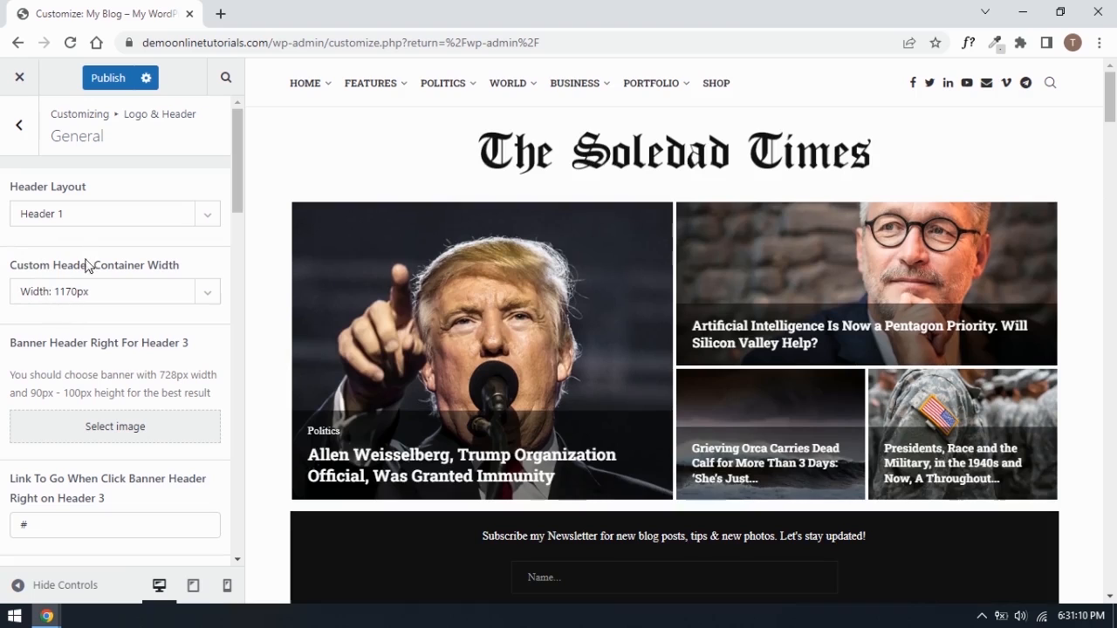
Set the custom header container width to 1400px
left_click(134, 299)
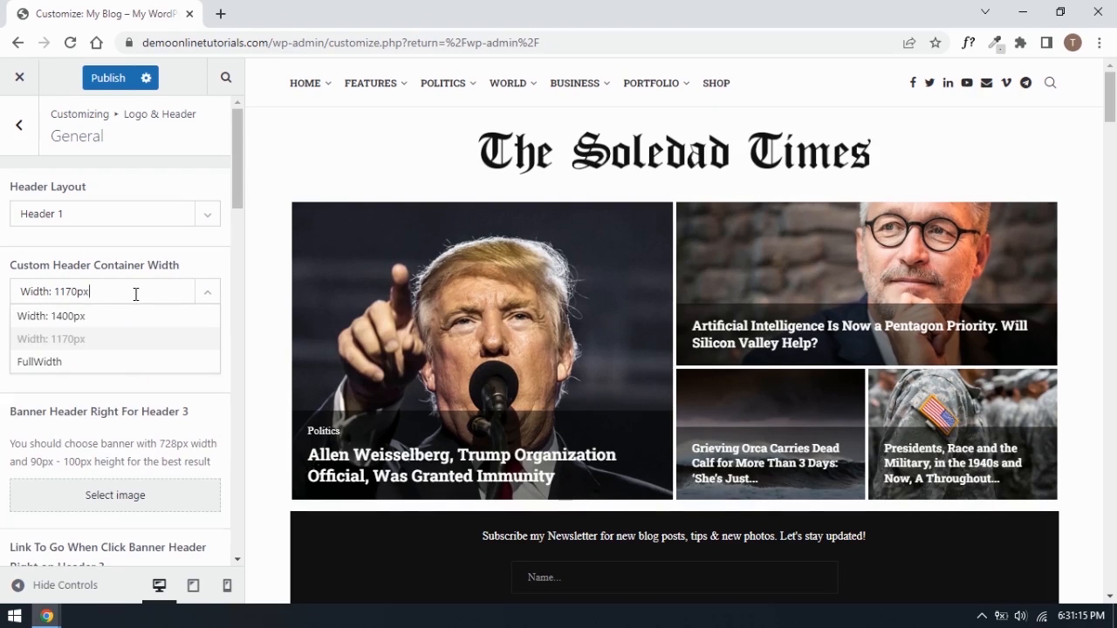
left_click(63, 318)
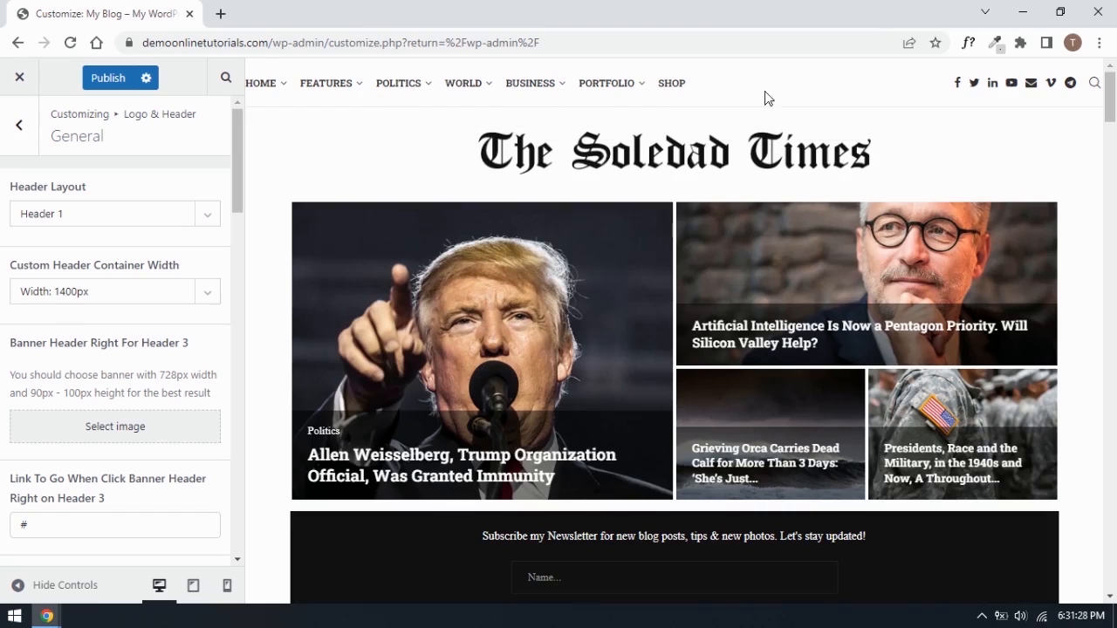
Set the custom header container width back to 1170px
left_click(82, 293)
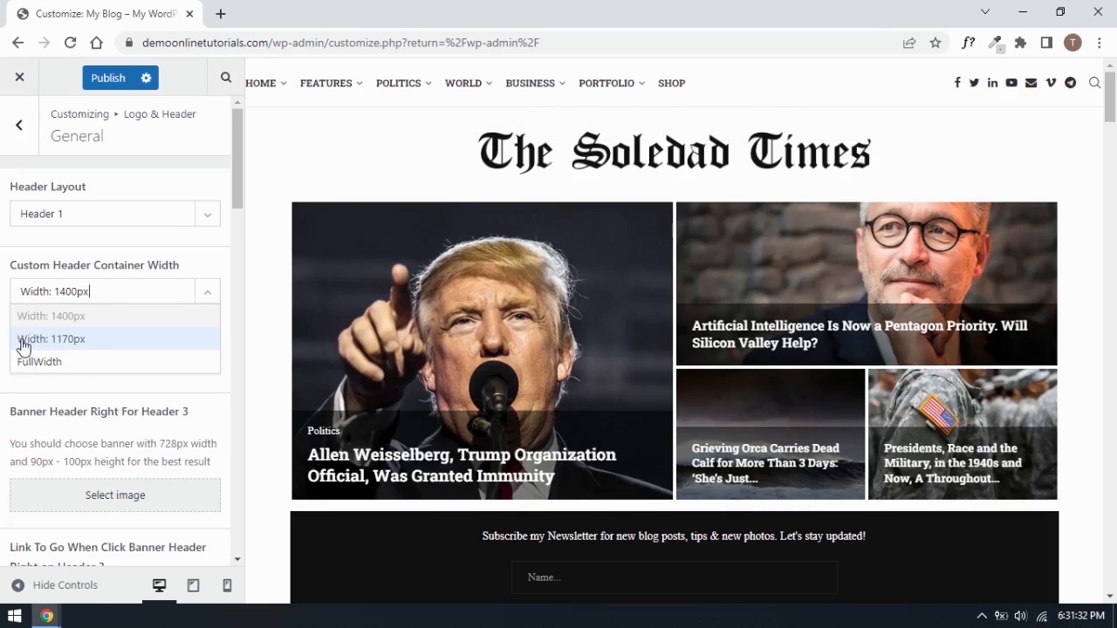
left_click(50, 341)
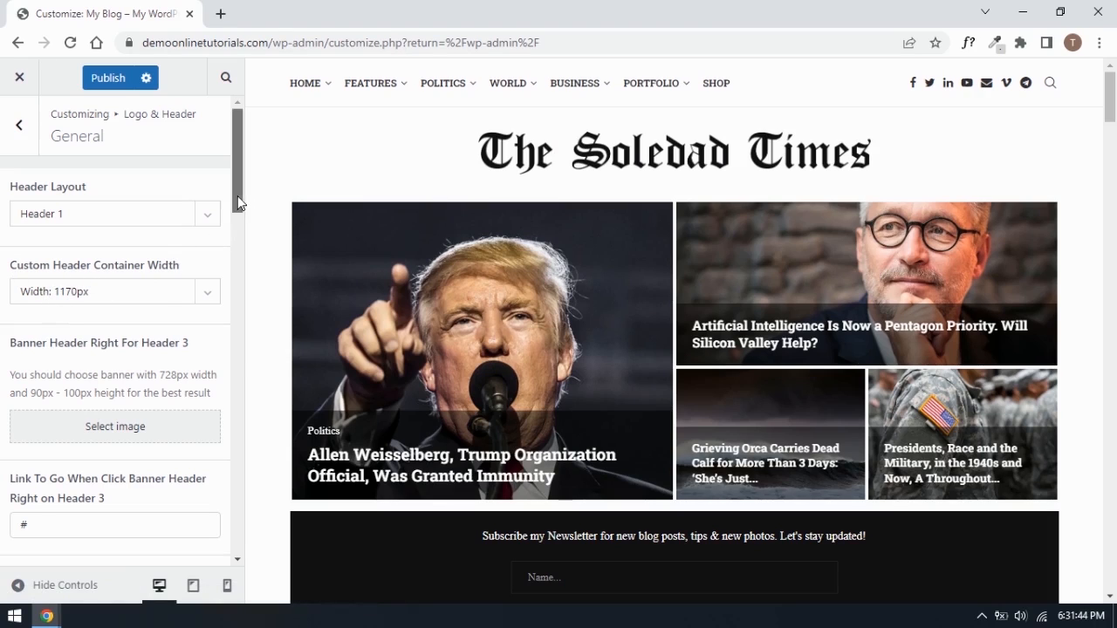
left_click_drag(237, 195, 233, 323)
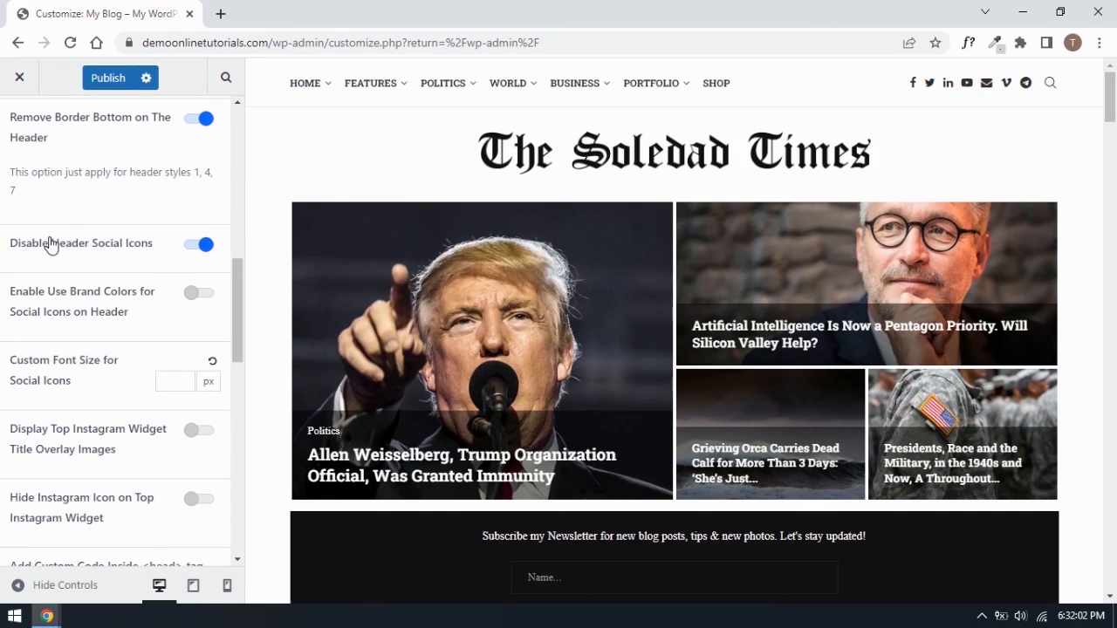
Toggle the header social icons off and back on again
left_click(202, 246)
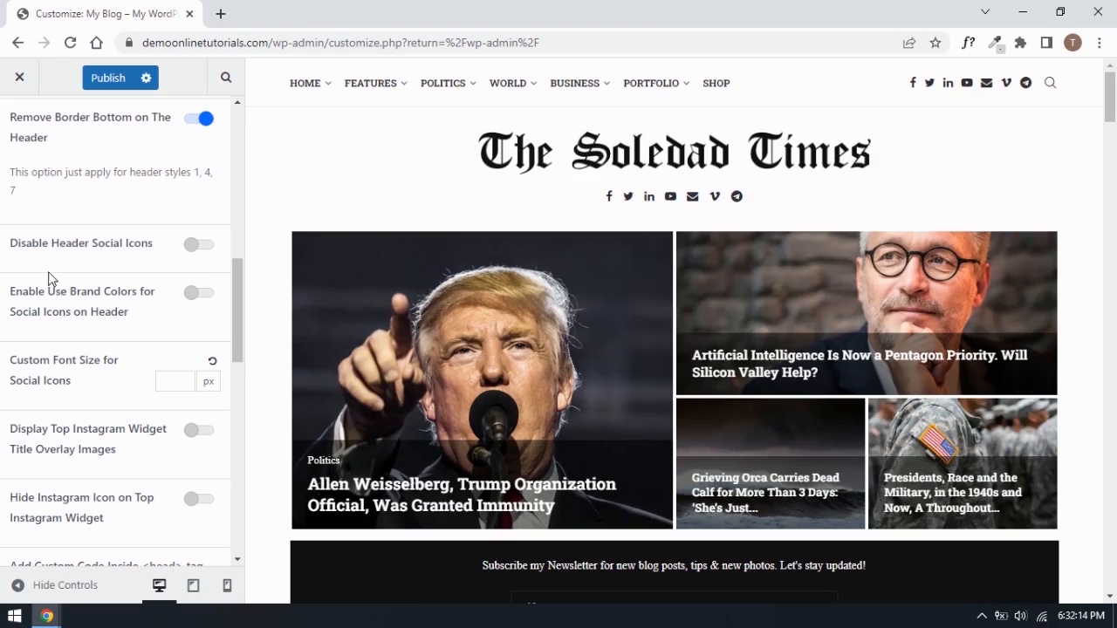
left_click(194, 244)
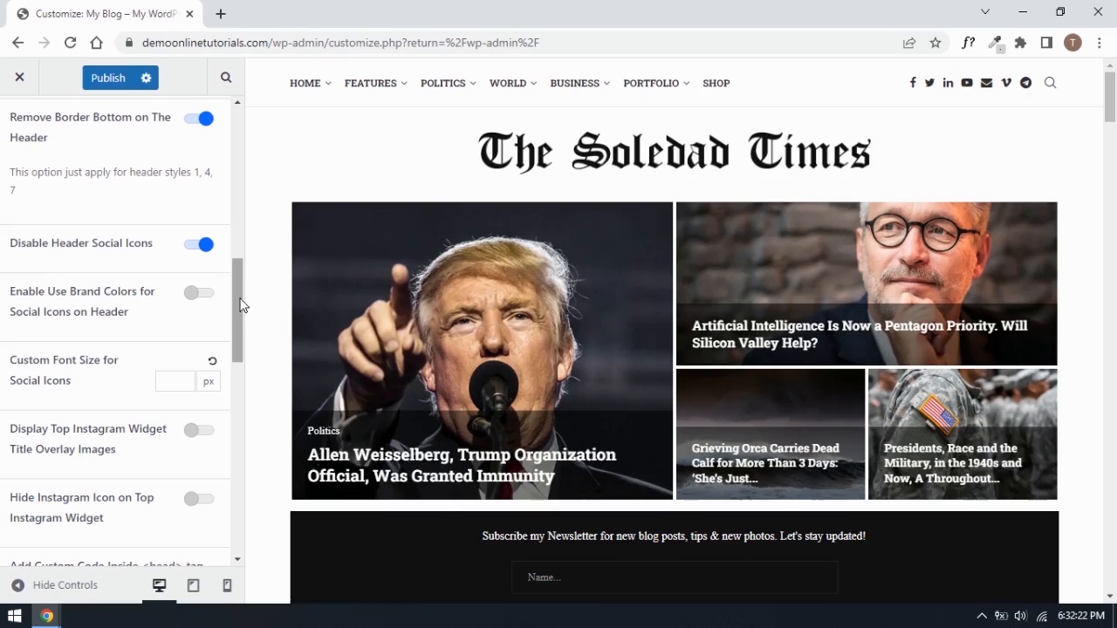
Try a custom social icon font size of 12 px
left_click_drag(242, 309, 244, 342)
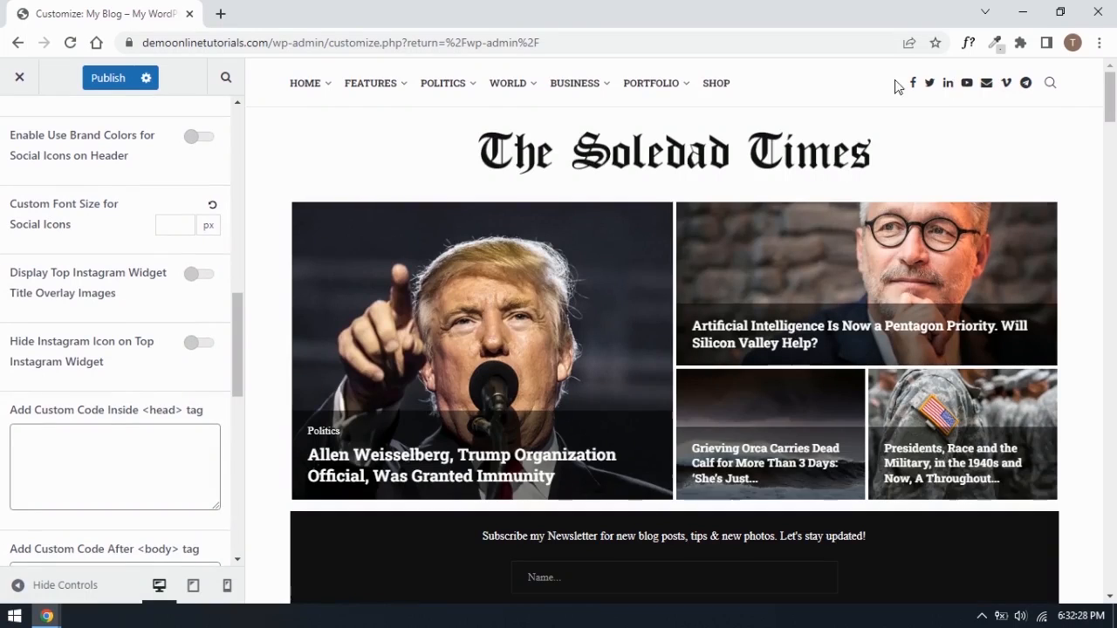
left_click(165, 223)
type("12")
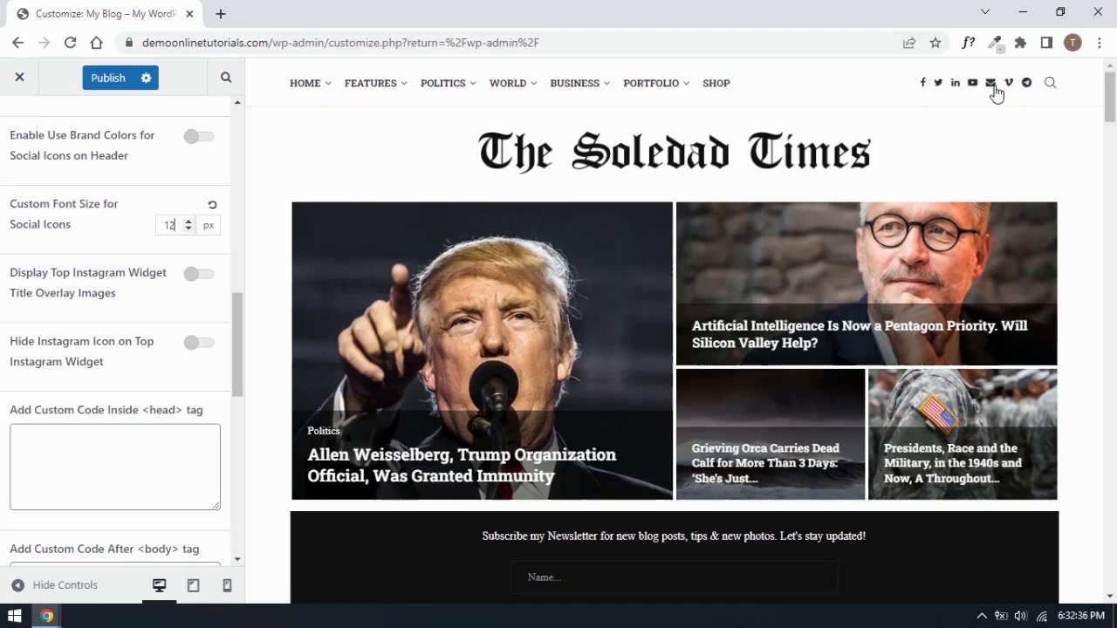
left_click(189, 224)
left_click(188, 223)
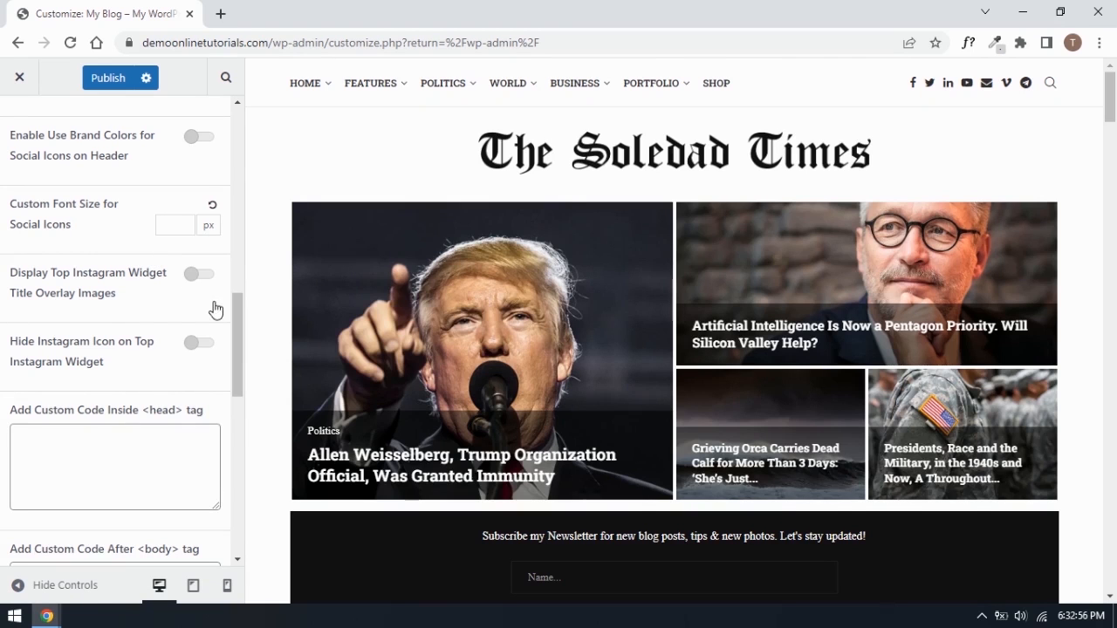
Publish the Customizer changes
left_click_drag(236, 315, 244, 132)
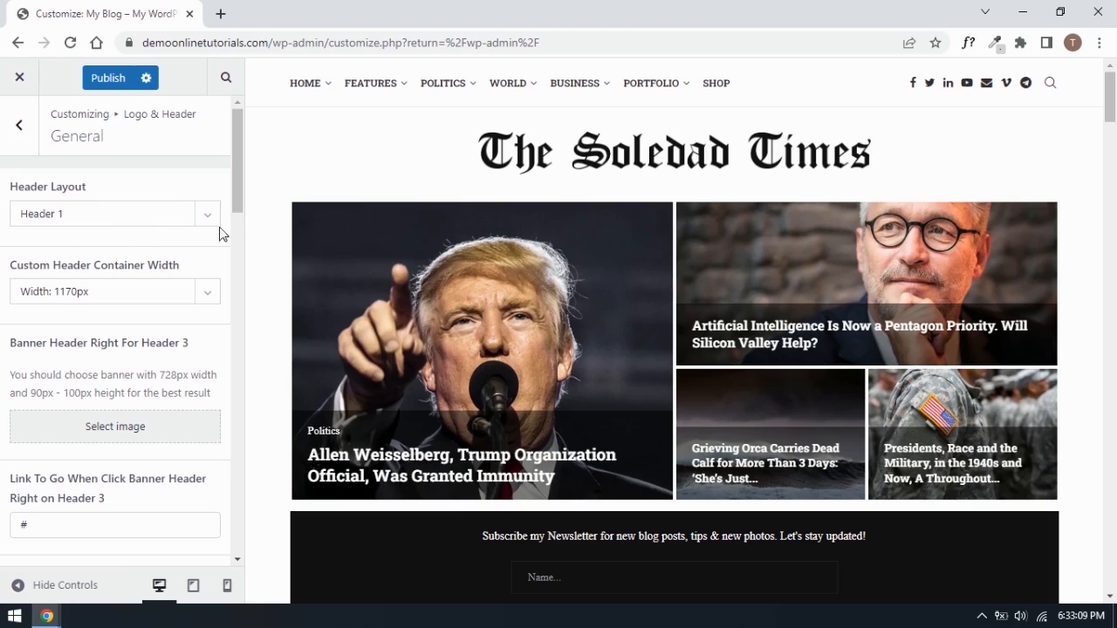
mouse_move(239, 192)
left_mouse_down()
mouse_move(236, 354)
mouse_move(241, 179)
left_mouse_up()
left_click(101, 83)
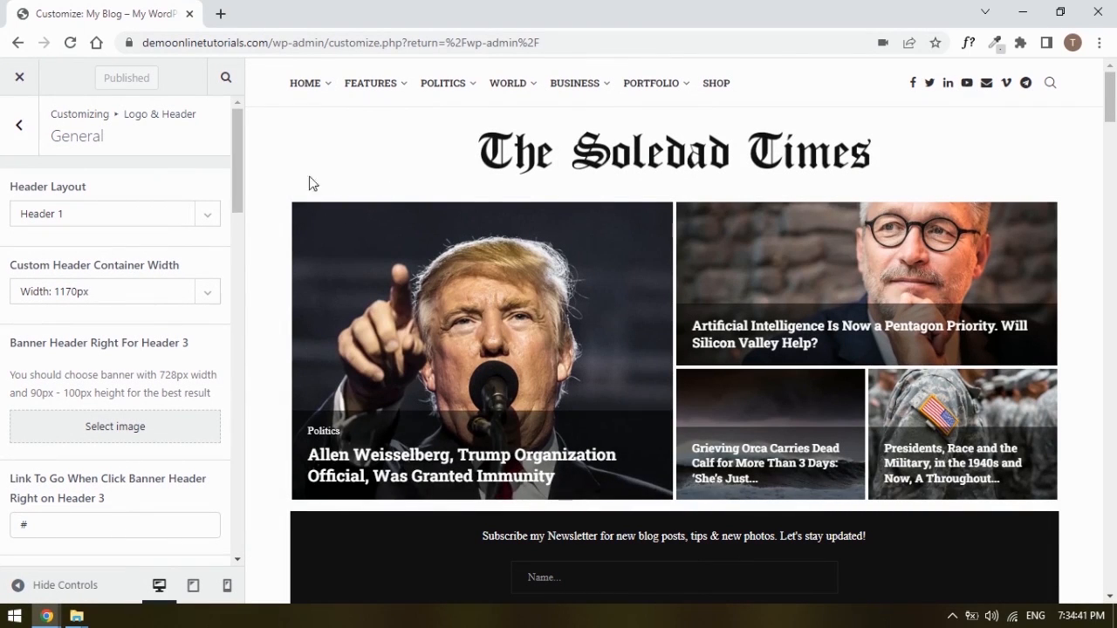
Open the Header Builder list page from the Logo & Header section in a new browser tab
left_click(23, 129)
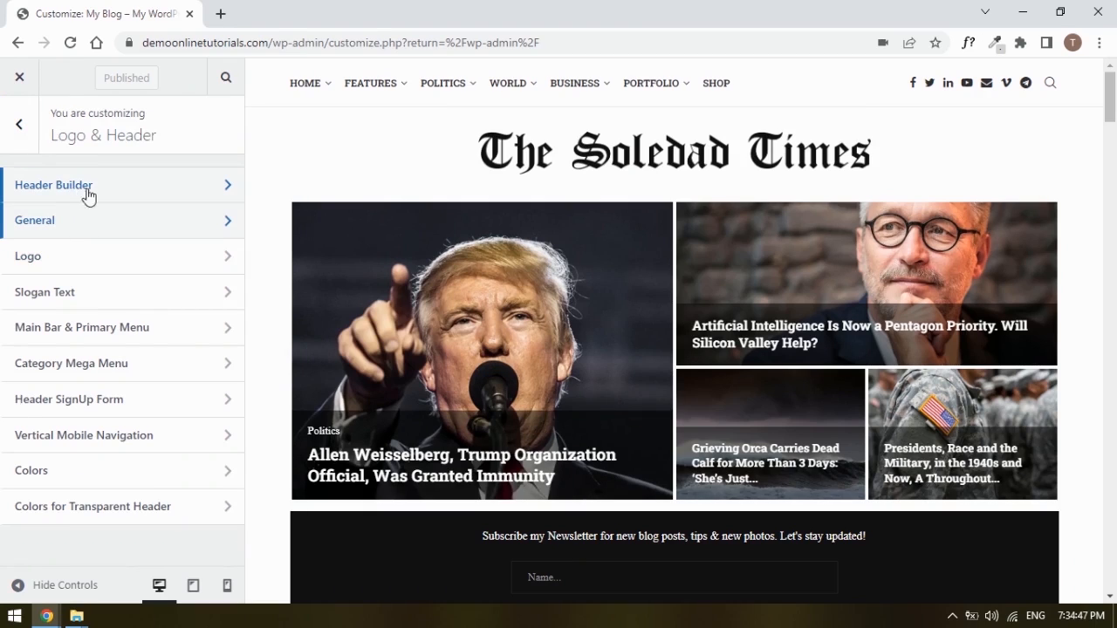
left_click(115, 189)
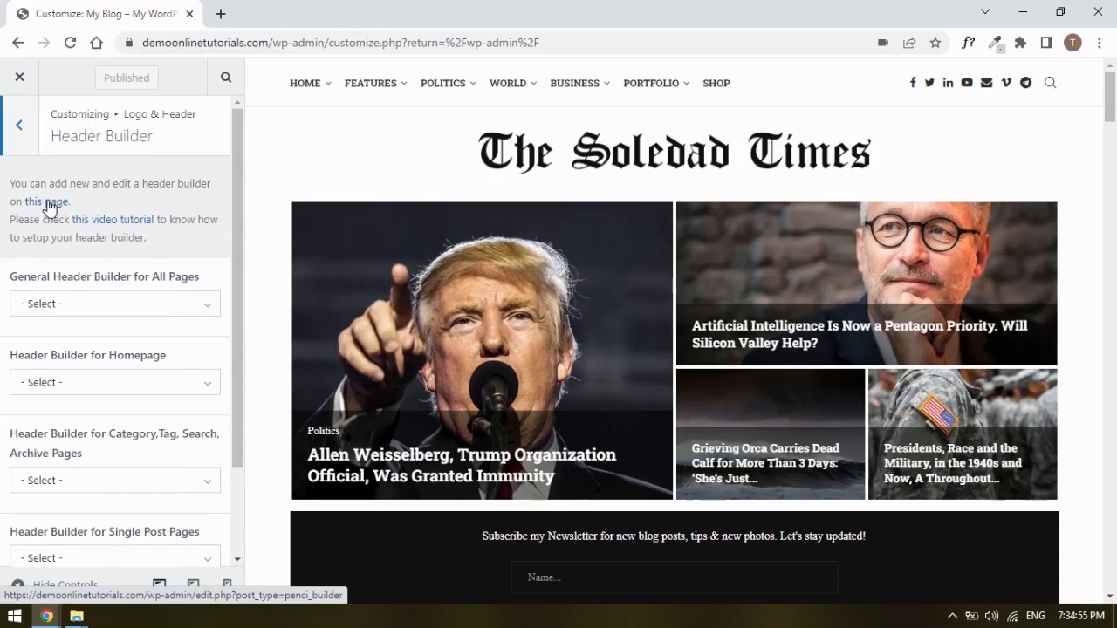
right_click(50, 203)
left_click(108, 218)
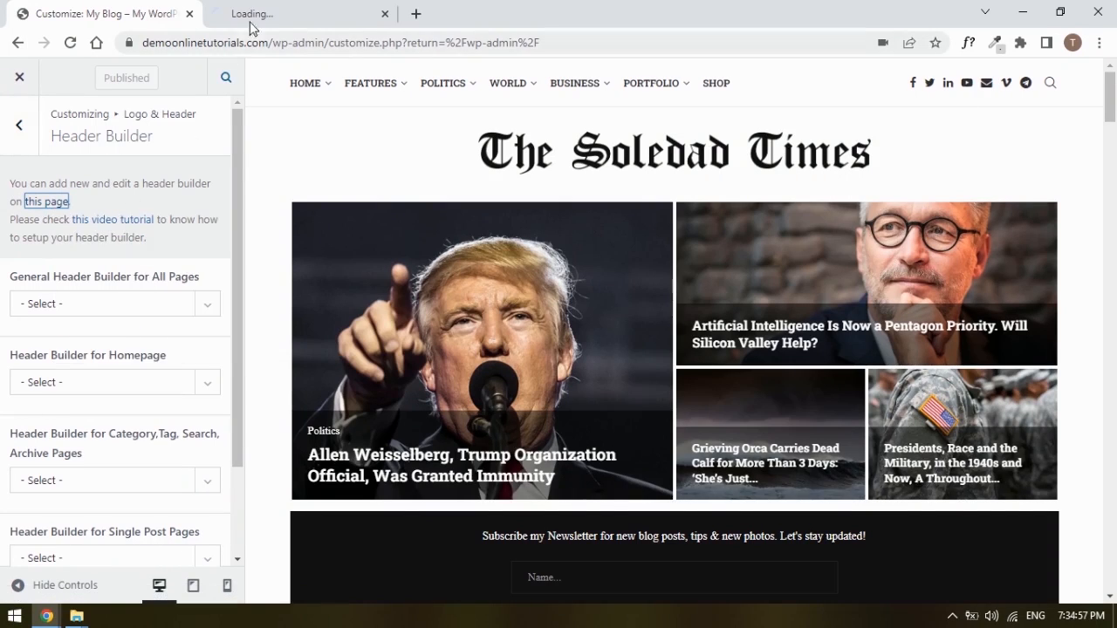
left_click(258, 17)
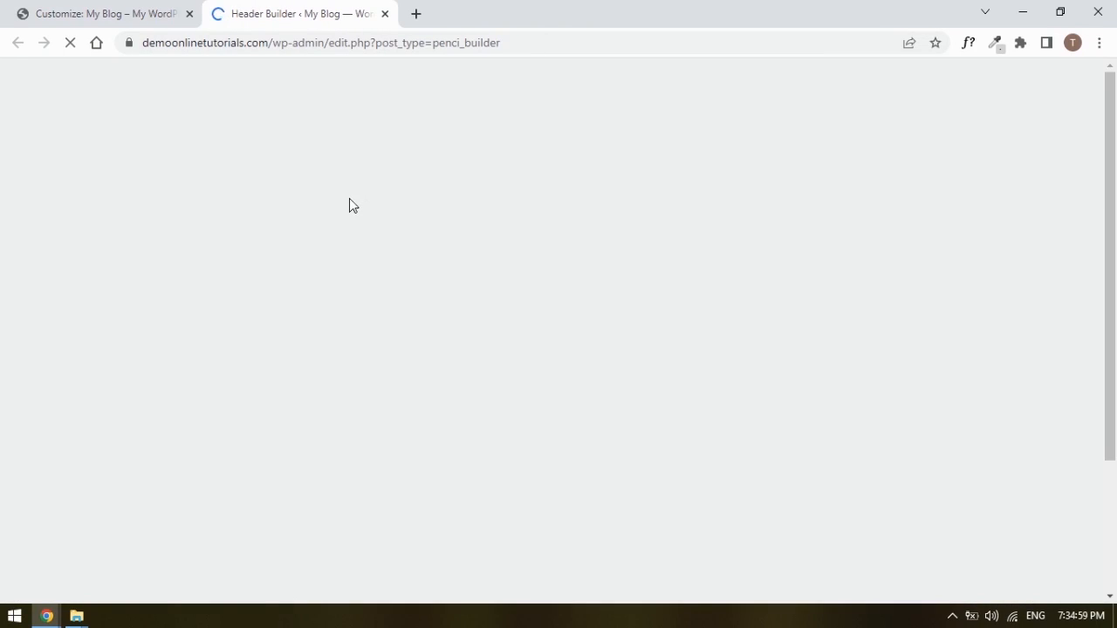
Add a new header builder entry titled custom header
scroll(289, 384, "down", 2)
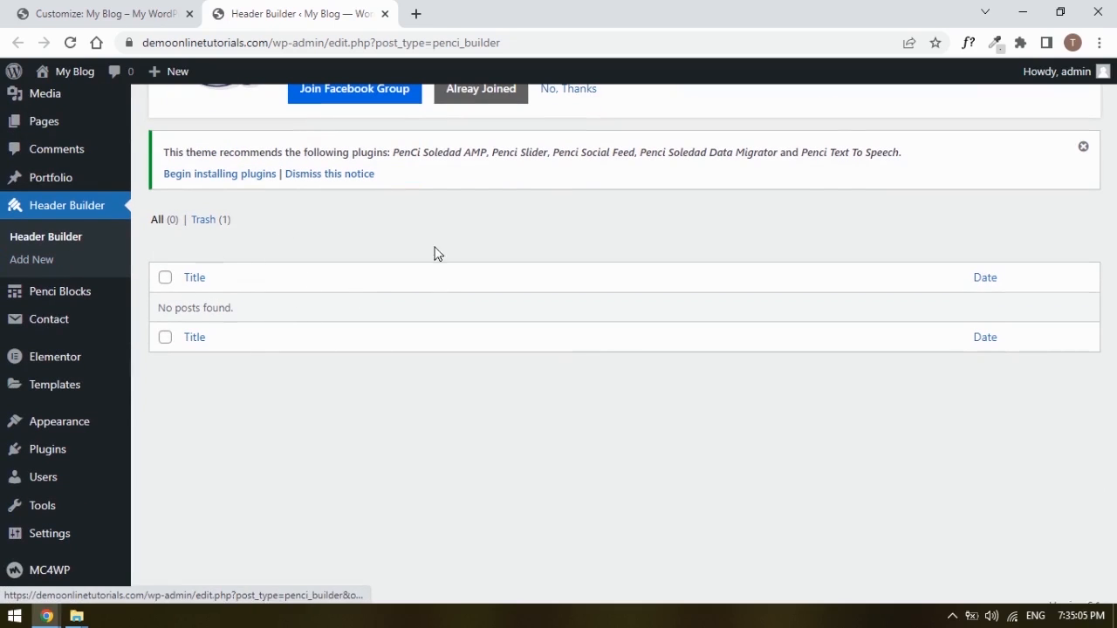
left_click(40, 262)
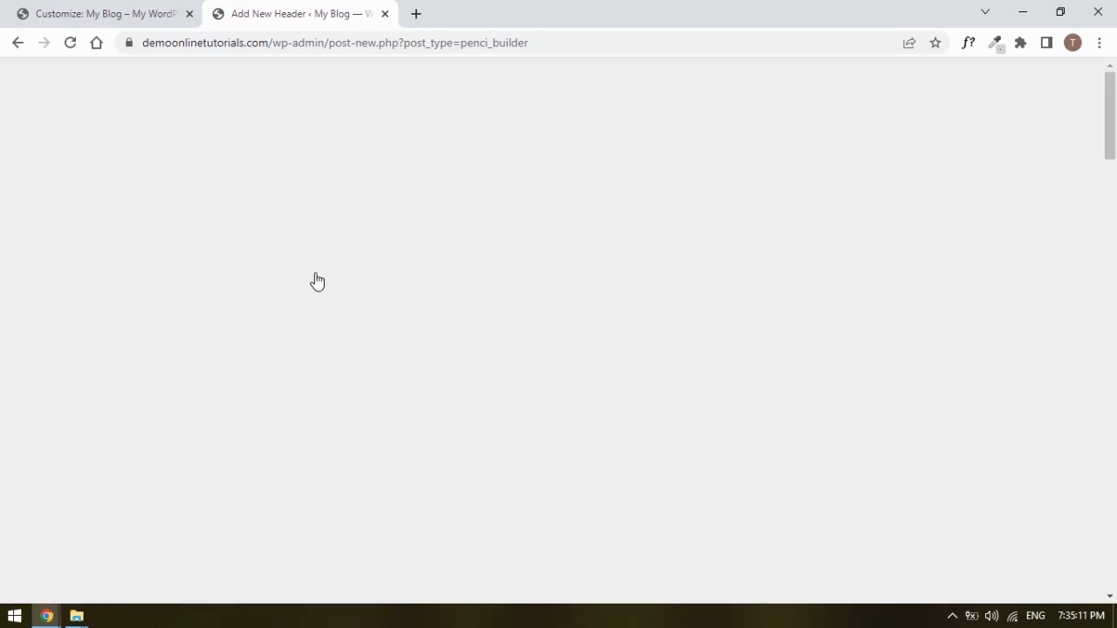
scroll(485, 334, "down", 3)
scroll(484, 335, "up", 1)
left_click(232, 260)
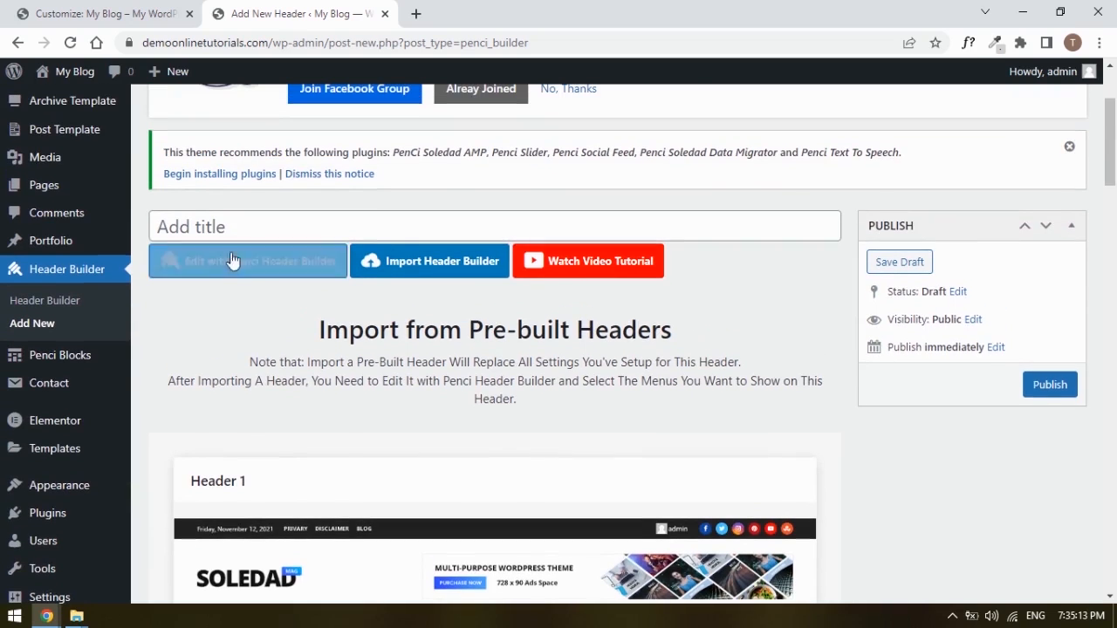
left_click(244, 230)
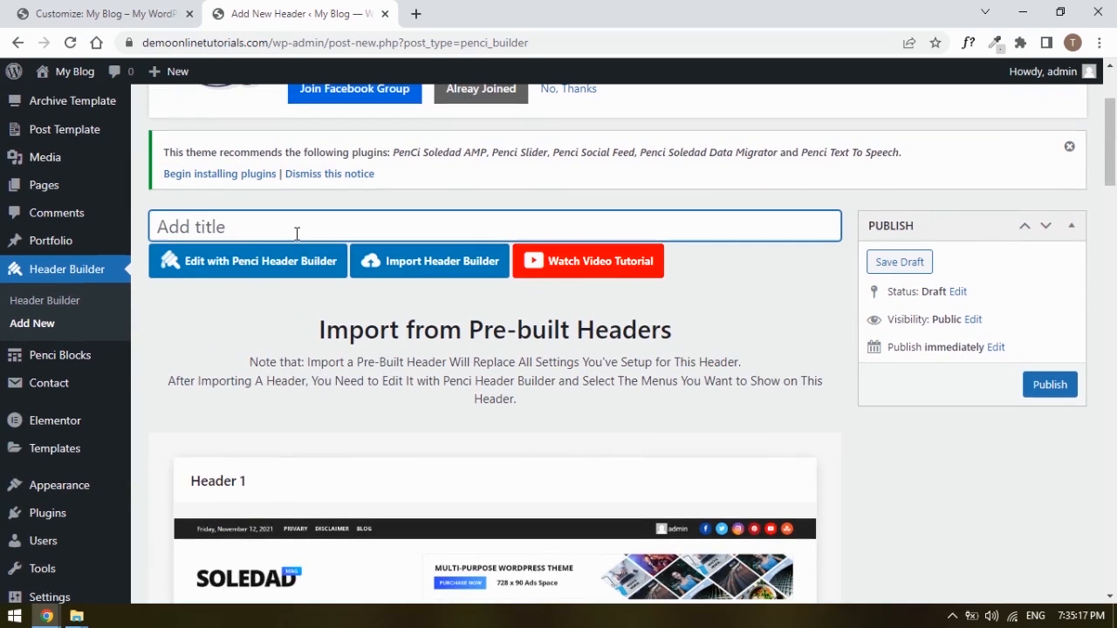
type("custo")
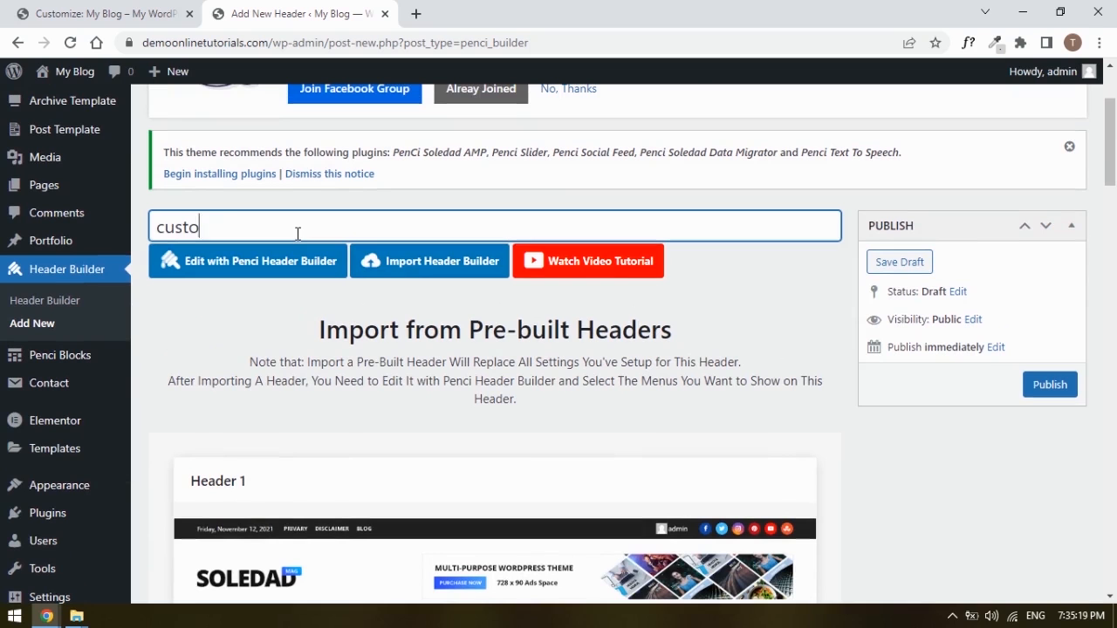
type("m header")
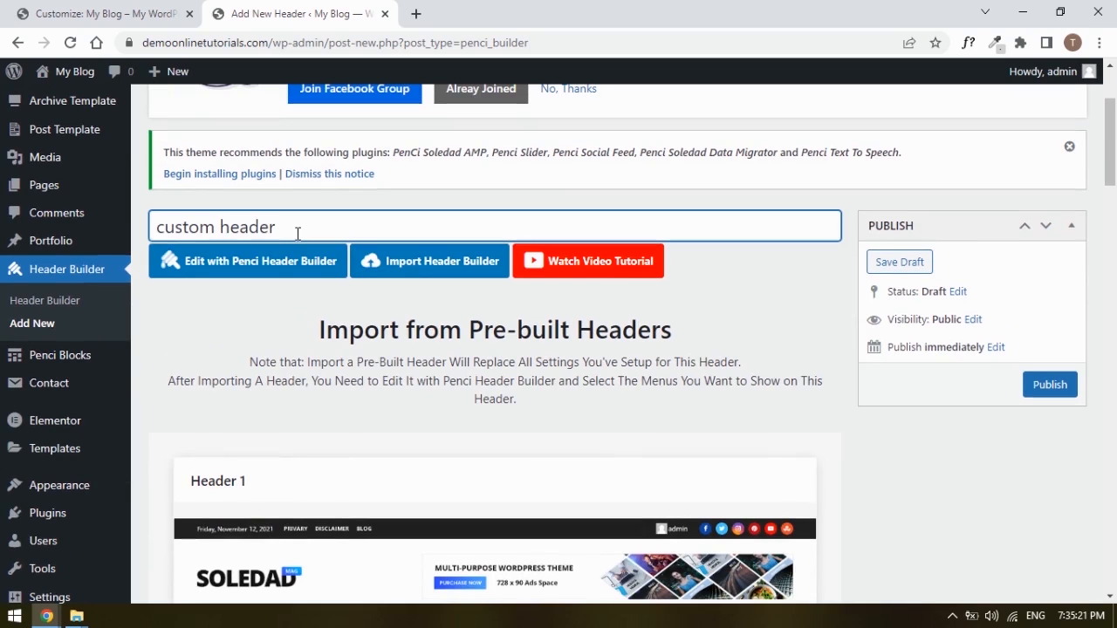
Browse the pre-built headers and import Header 3 into the custom header
scroll(297, 233, "down", 3)
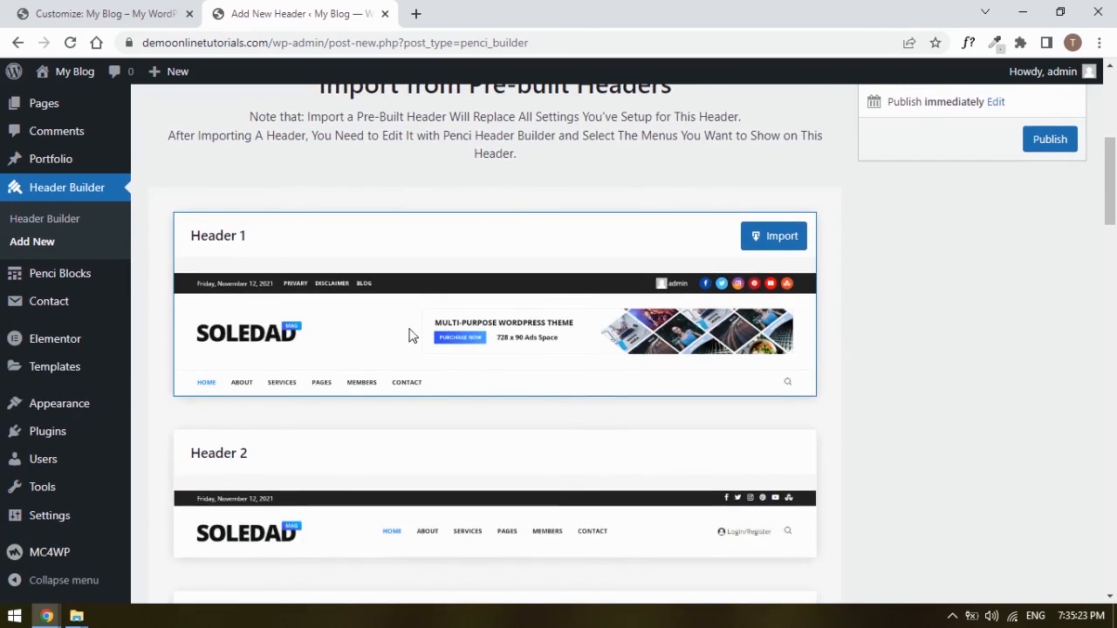
scroll(401, 330, "down", 4)
scroll(932, 366, "up", 4)
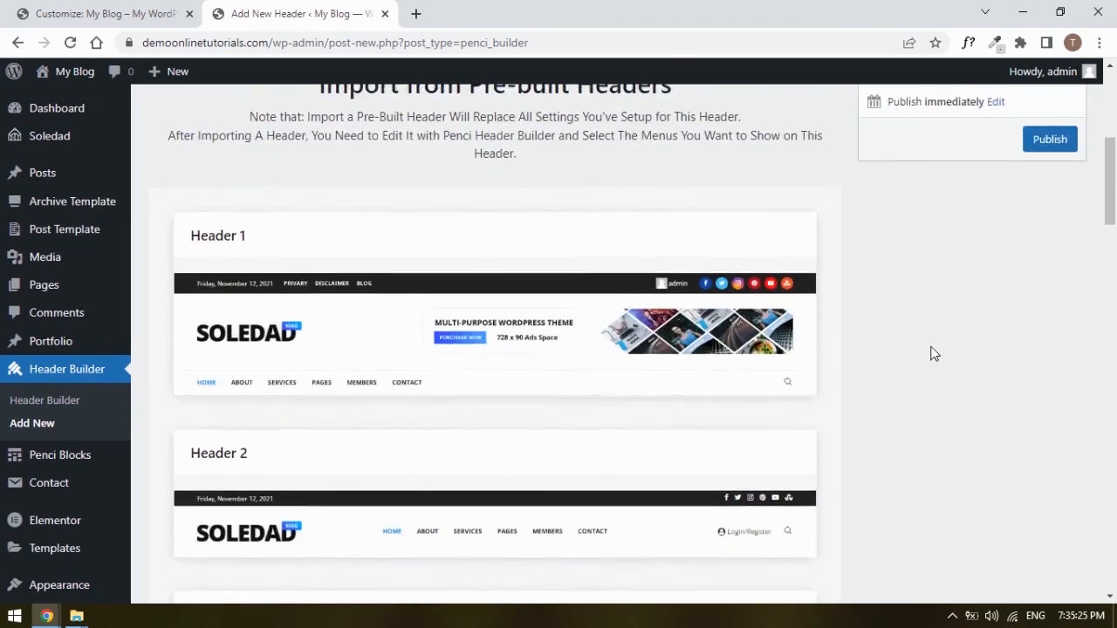
scroll(848, 357, "up", 2)
scroll(948, 404, "down", 8)
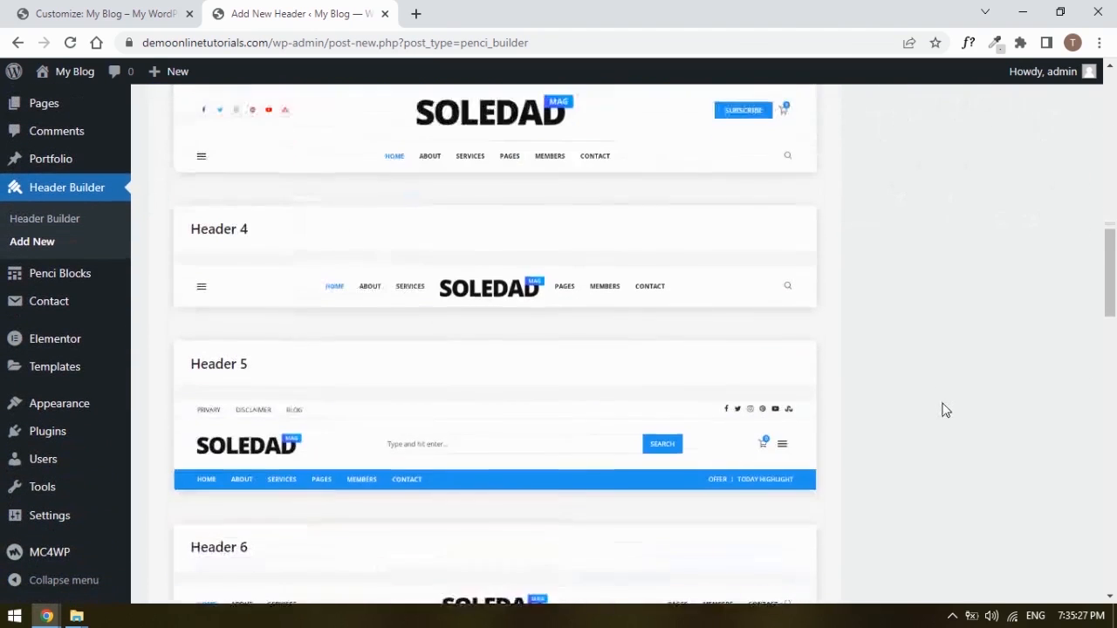
scroll(942, 410, "down", 7)
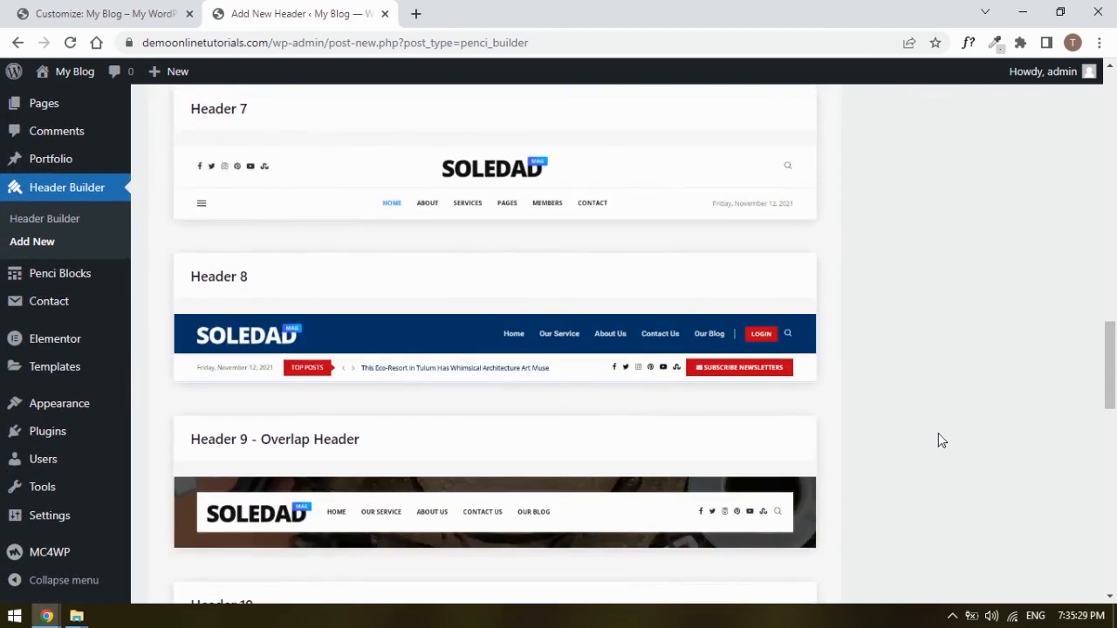
scroll(939, 434, "down", 4)
scroll(938, 434, "up", 8)
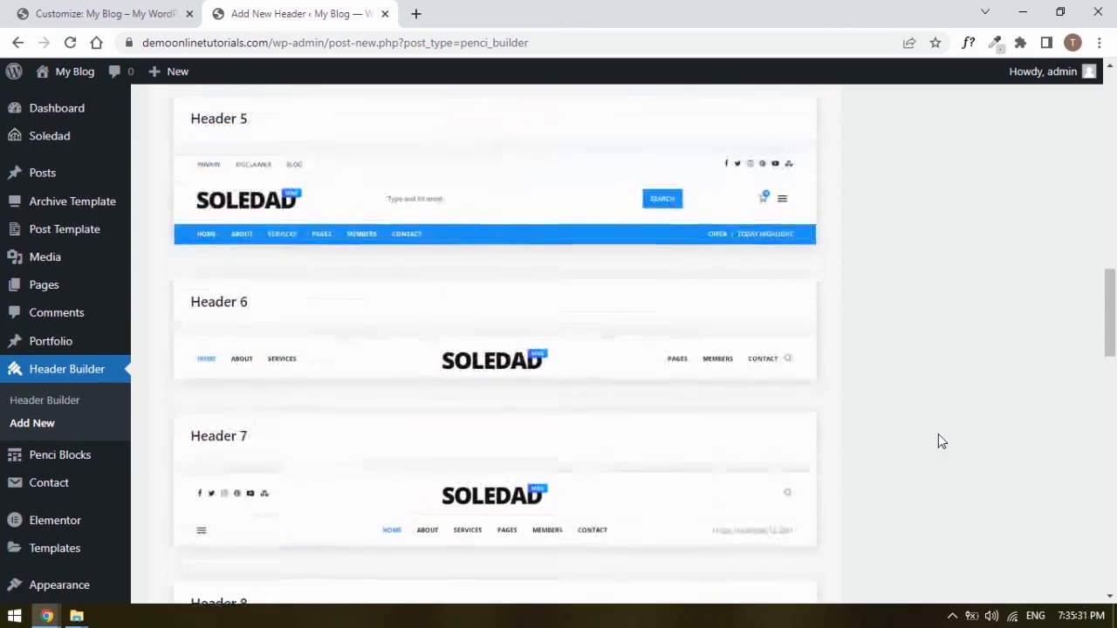
scroll(938, 441, "up", 1)
left_click_drag(1115, 336, 1116, 310)
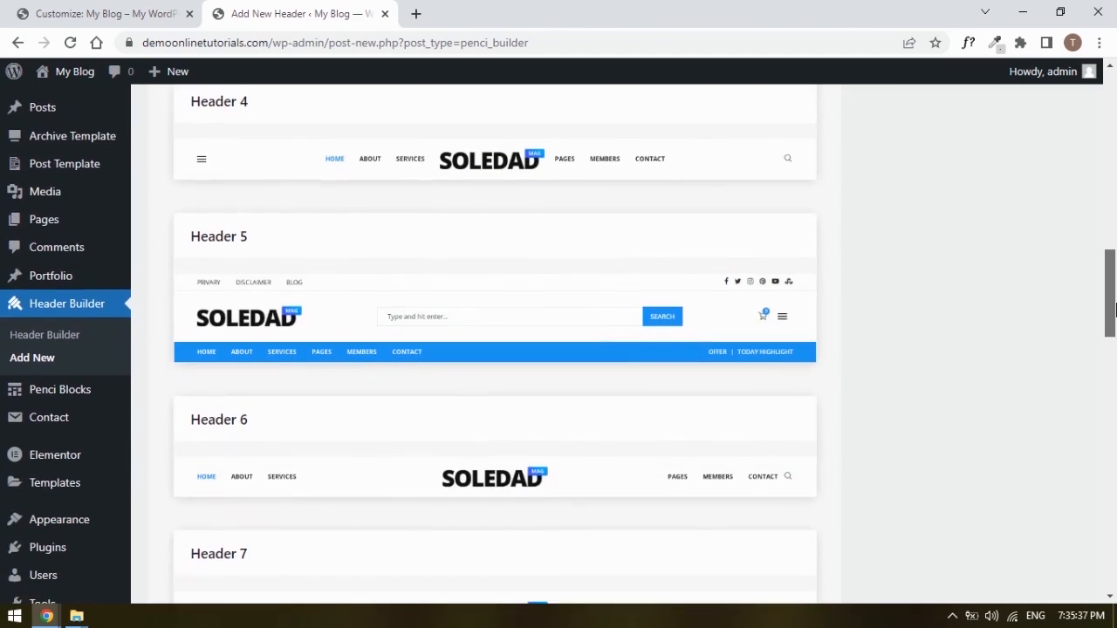
scroll(618, 347, "up", 5)
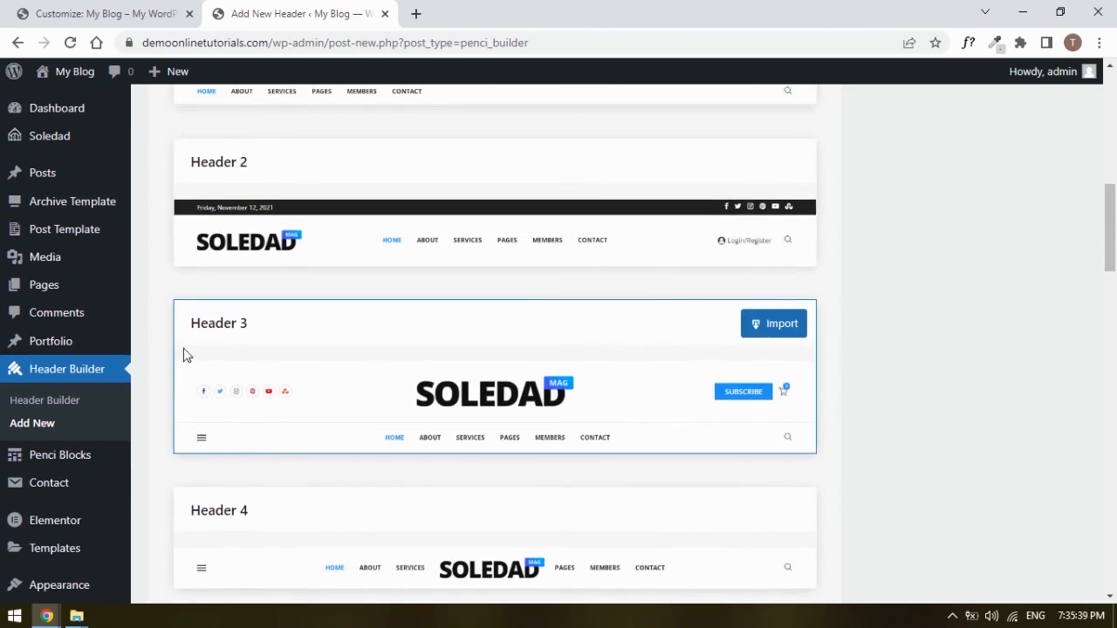
left_click(788, 326)
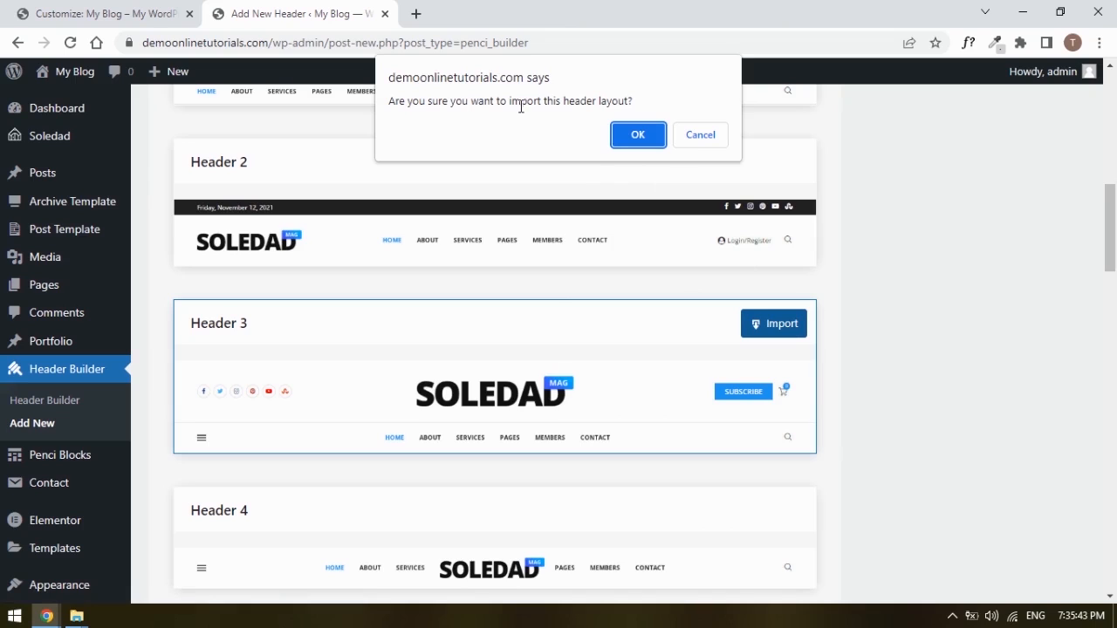
left_click(632, 140)
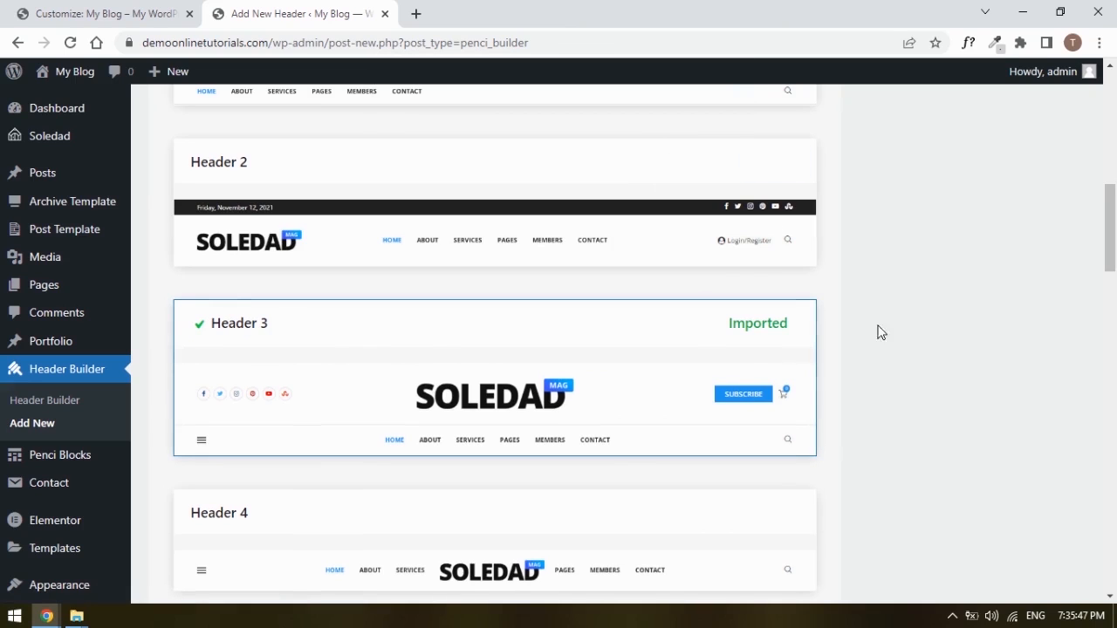
Publish the custom header
scroll(909, 363, "up", 10)
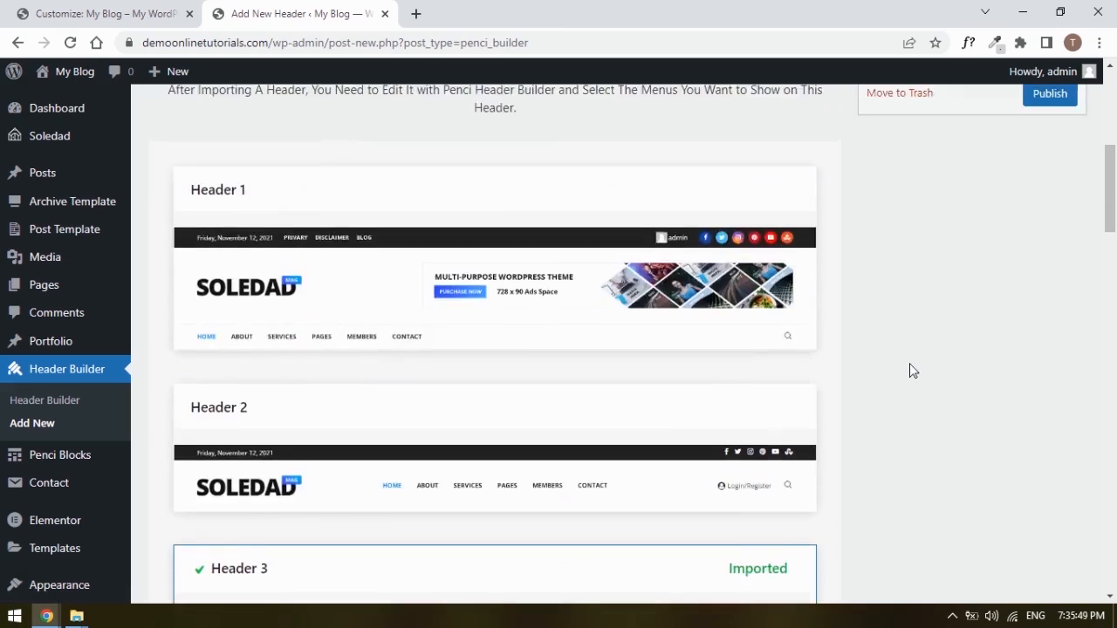
left_click(1054, 339)
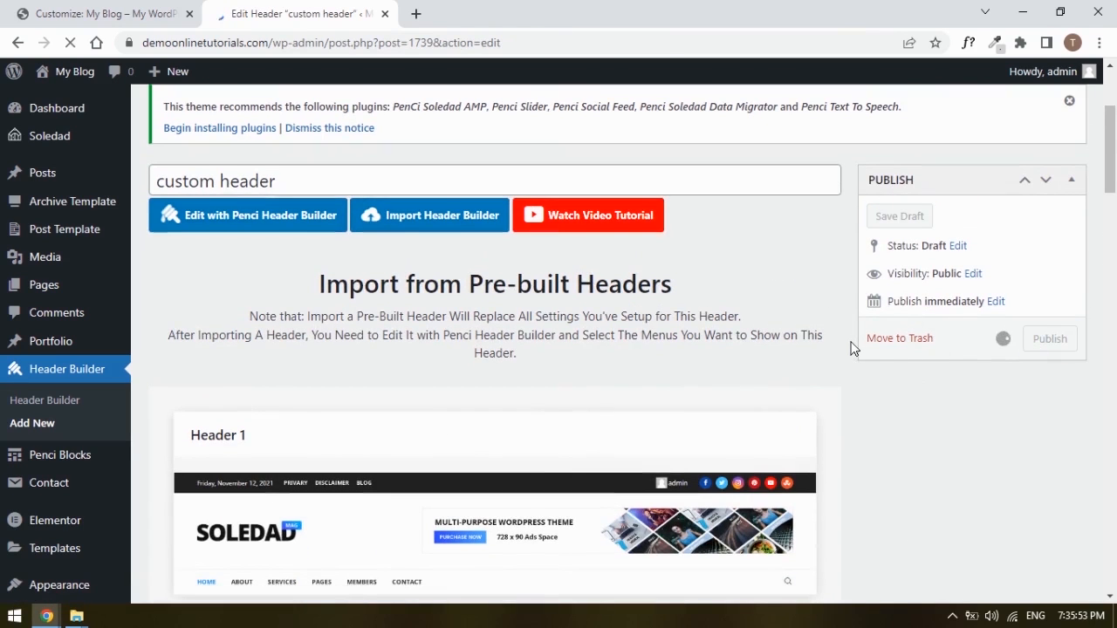
scroll(253, 411, "down", 2)
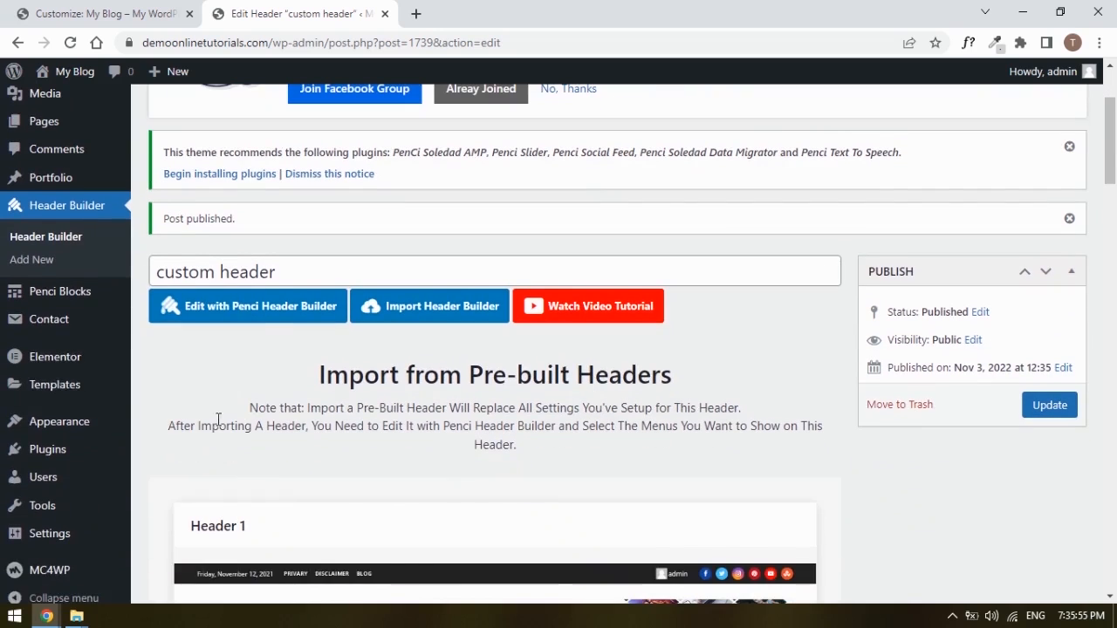
scroll(337, 385, "down", 1)
scroll(337, 385, "up", 2)
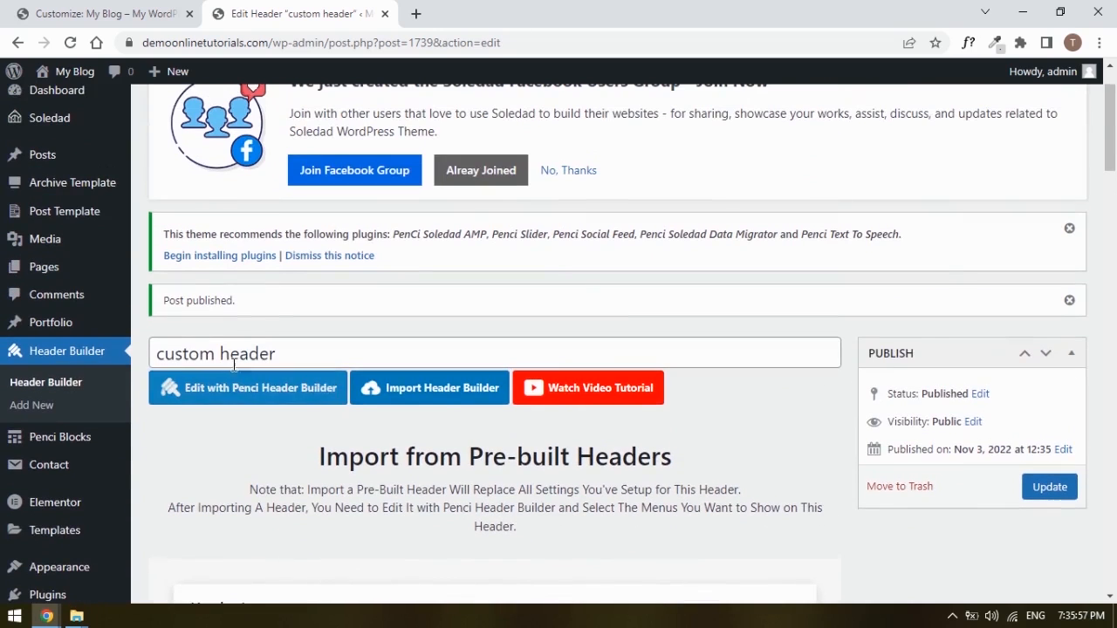
Return to the Header Builder list and open the custom header in the Penci Header Builder
left_click(60, 385)
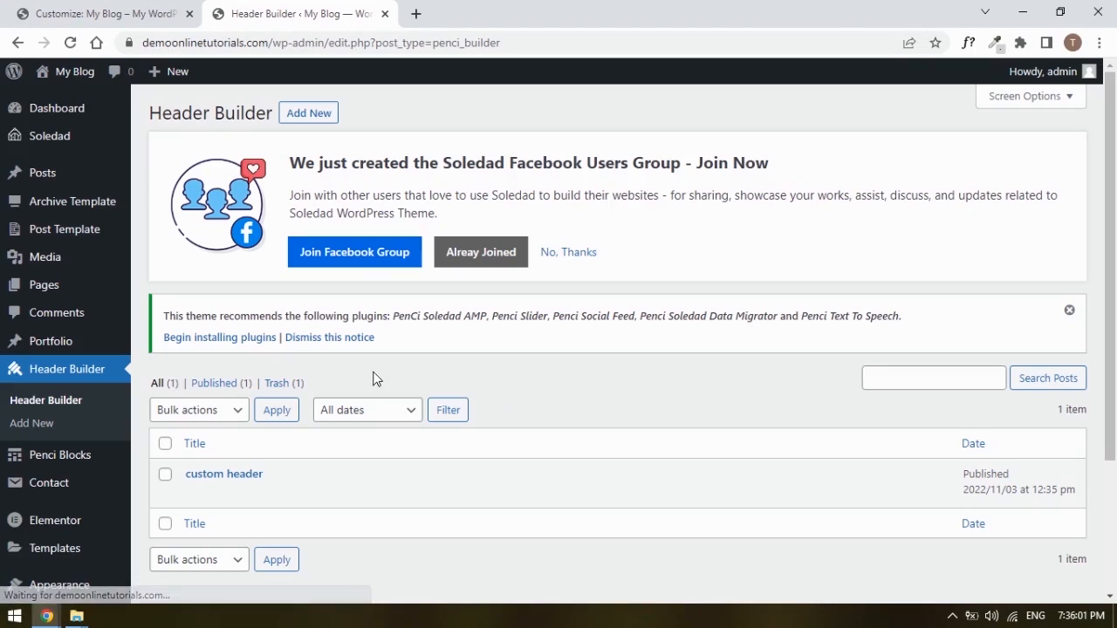
scroll(454, 360, "down", 1)
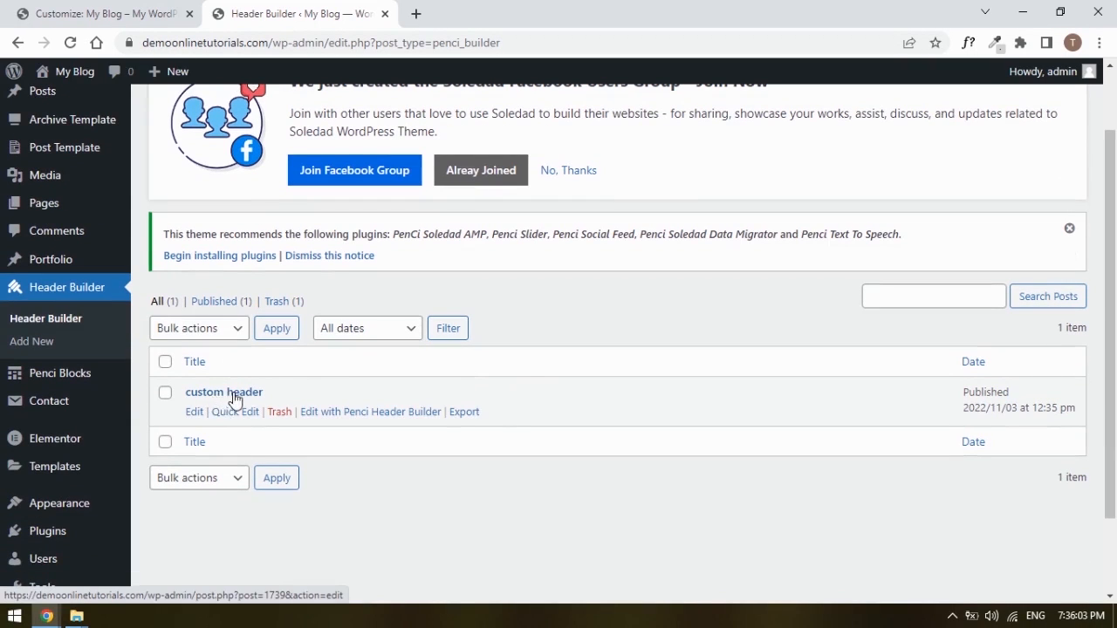
scroll(317, 381, "down", 1)
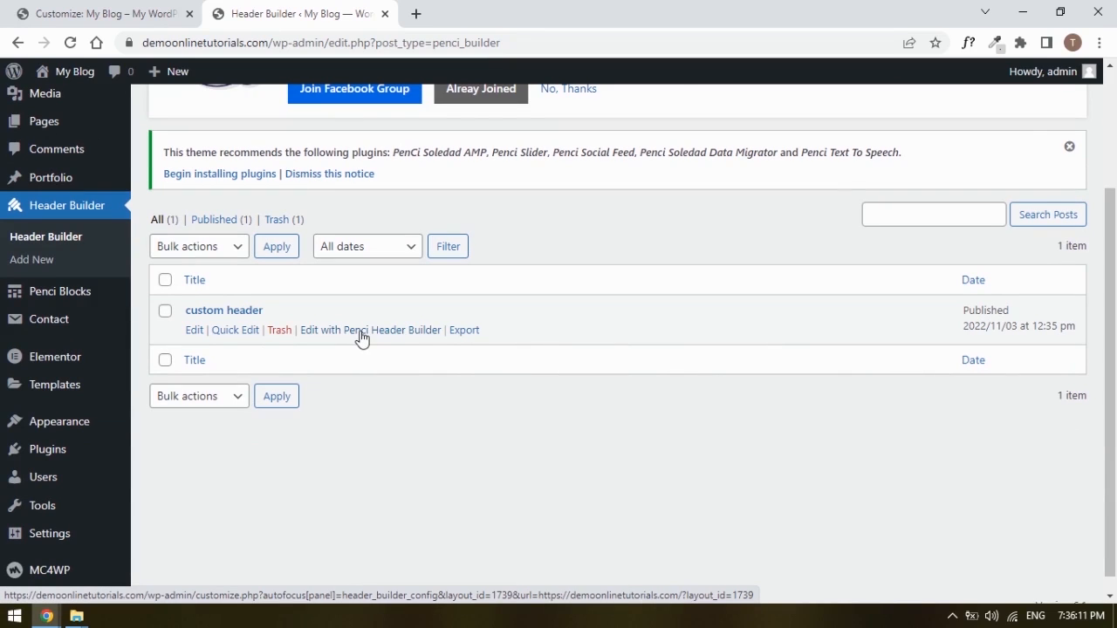
left_click(362, 335)
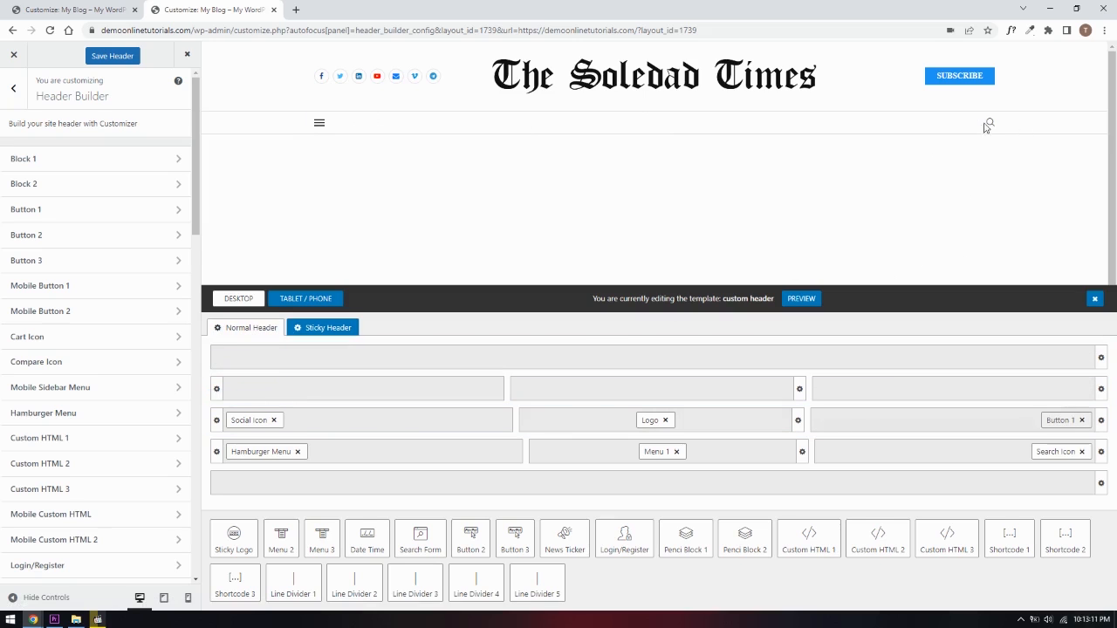
left_click(1058, 421)
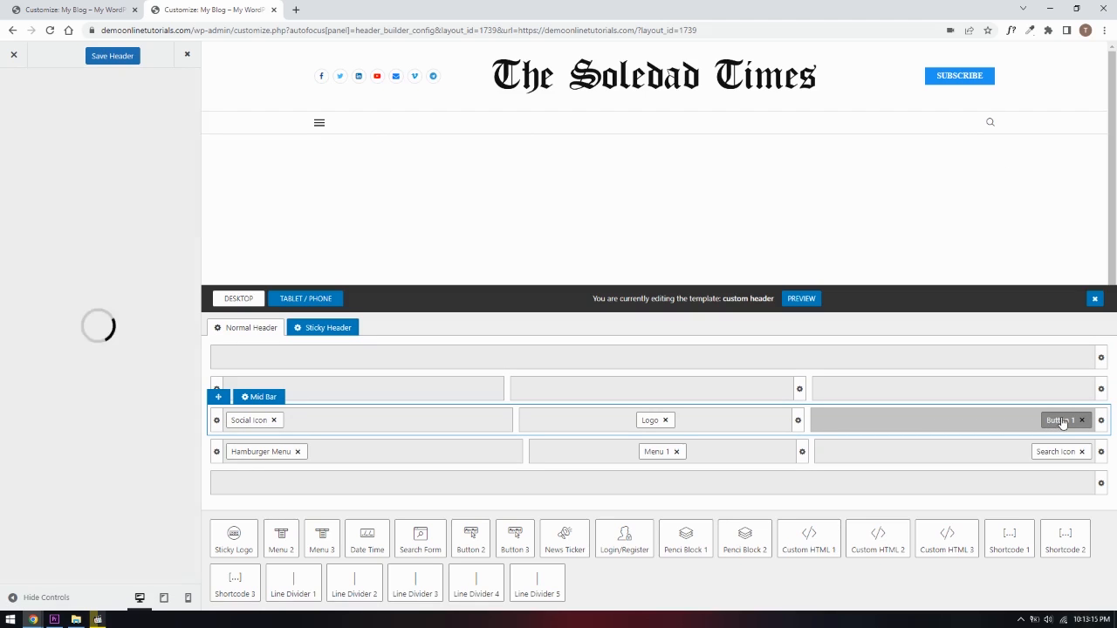
left_click_drag(1057, 423, 823, 425)
left_click_drag(1039, 423, 687, 459)
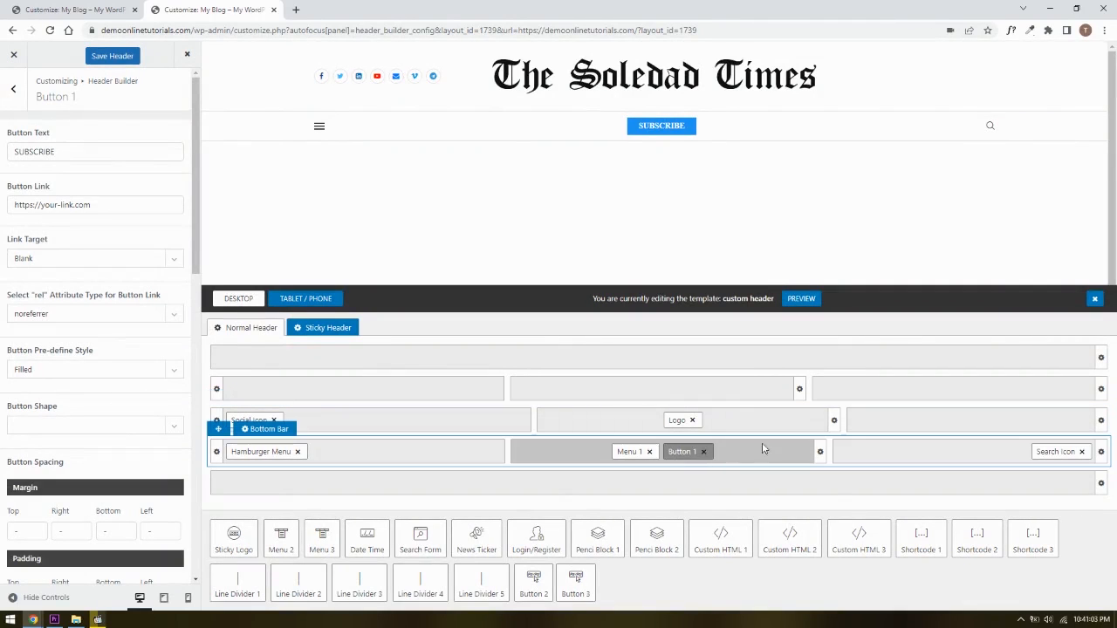
left_click_drag(698, 452, 903, 425)
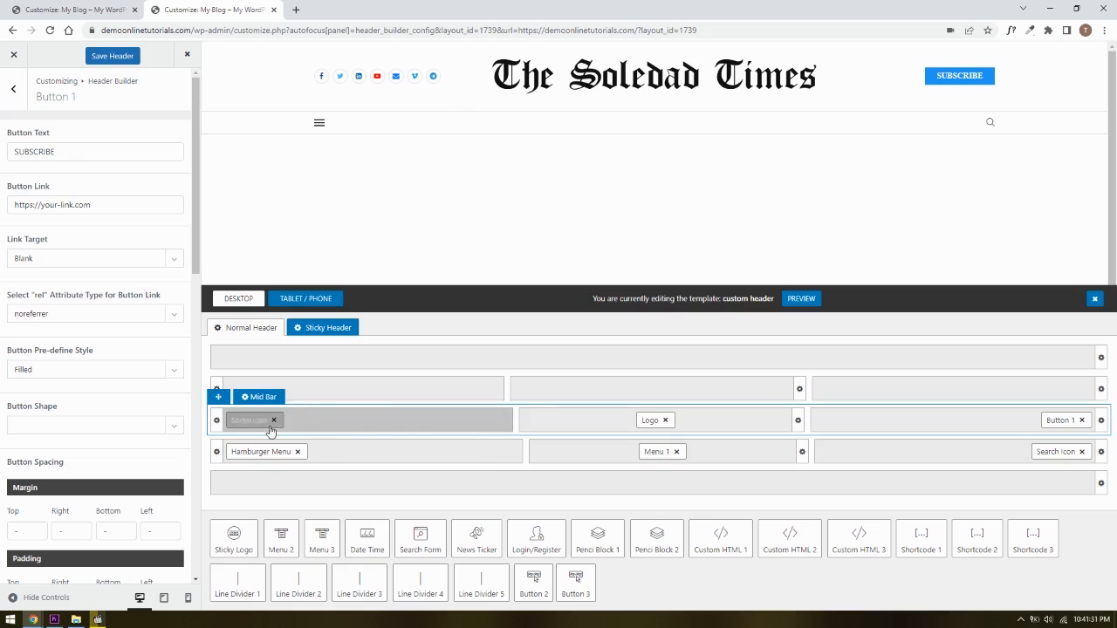
Replace Menu 1 in the bottom bar's centre with Button 3, setting its text to About Us and link to #
left_click(678, 452)
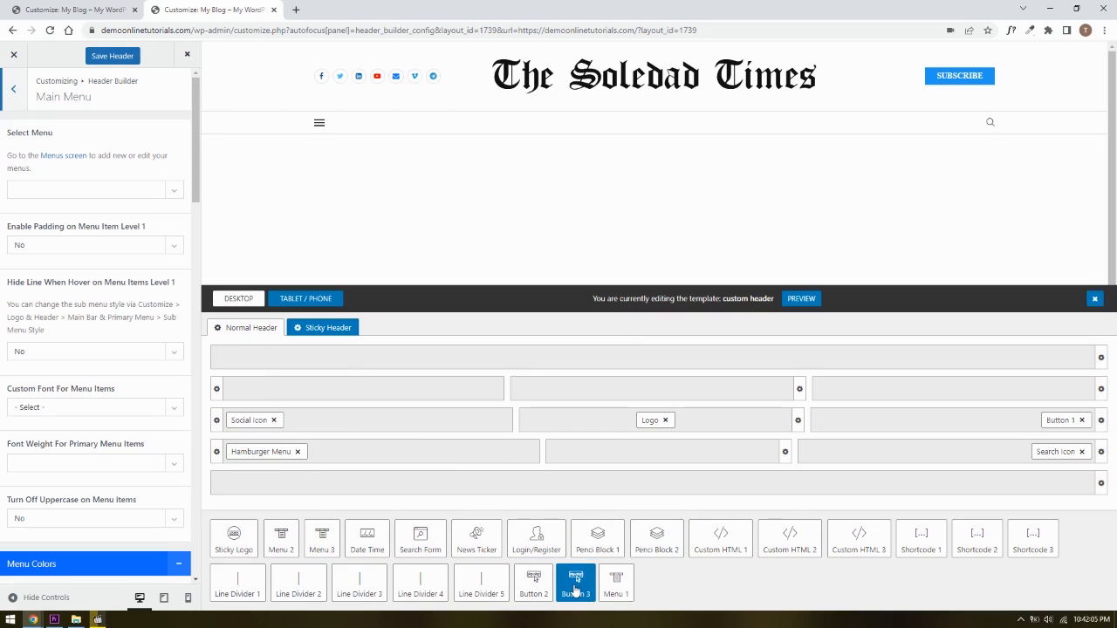
left_click_drag(573, 591, 619, 442)
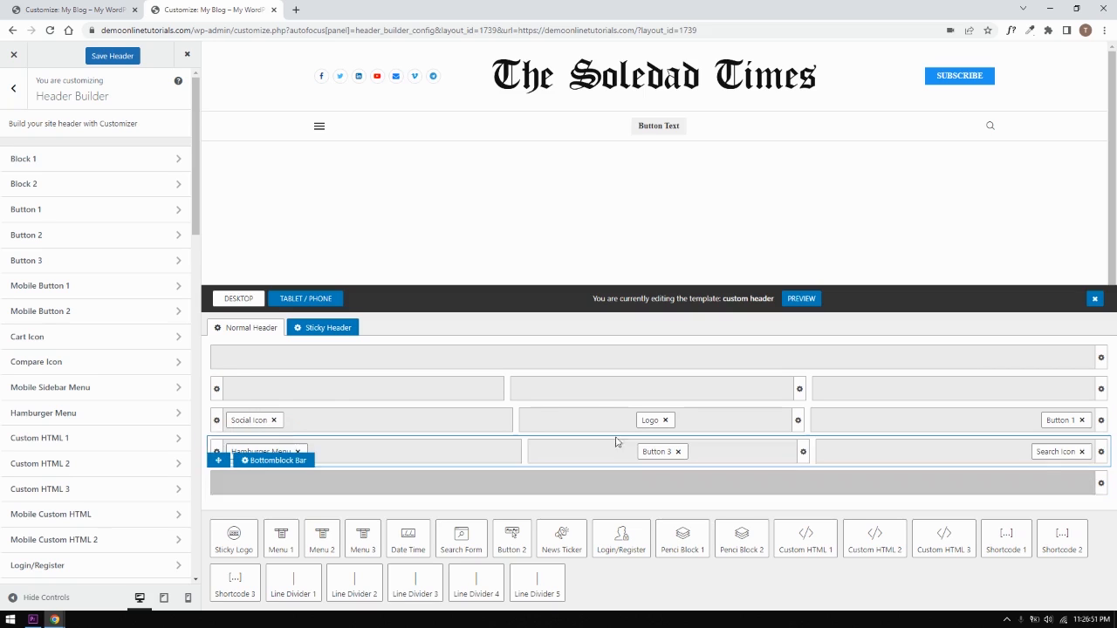
left_click(657, 452)
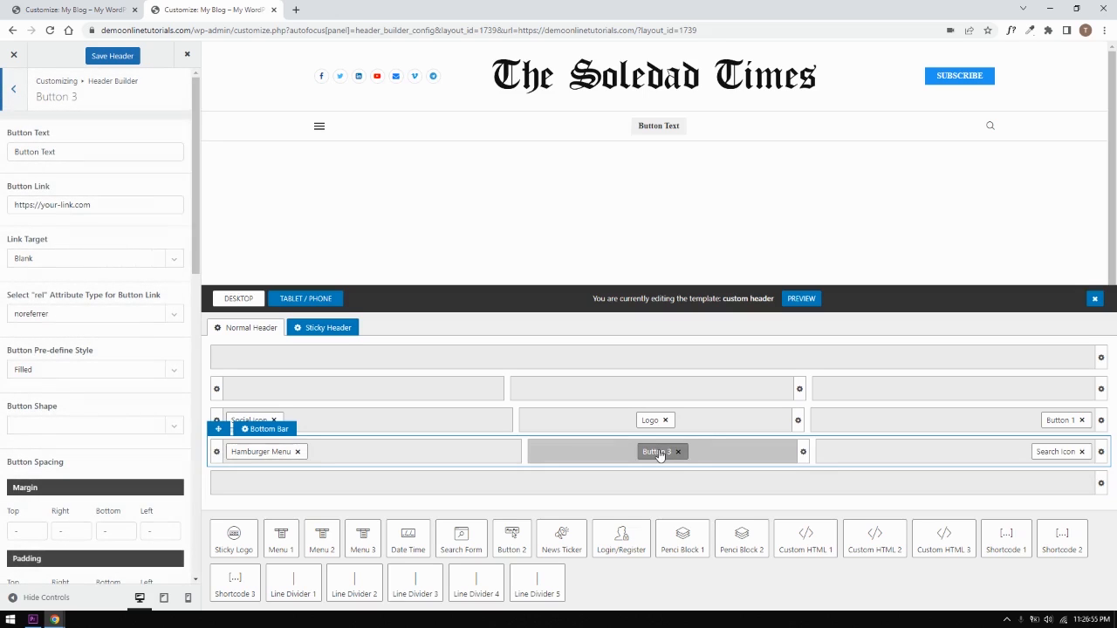
triple_click(109, 157)
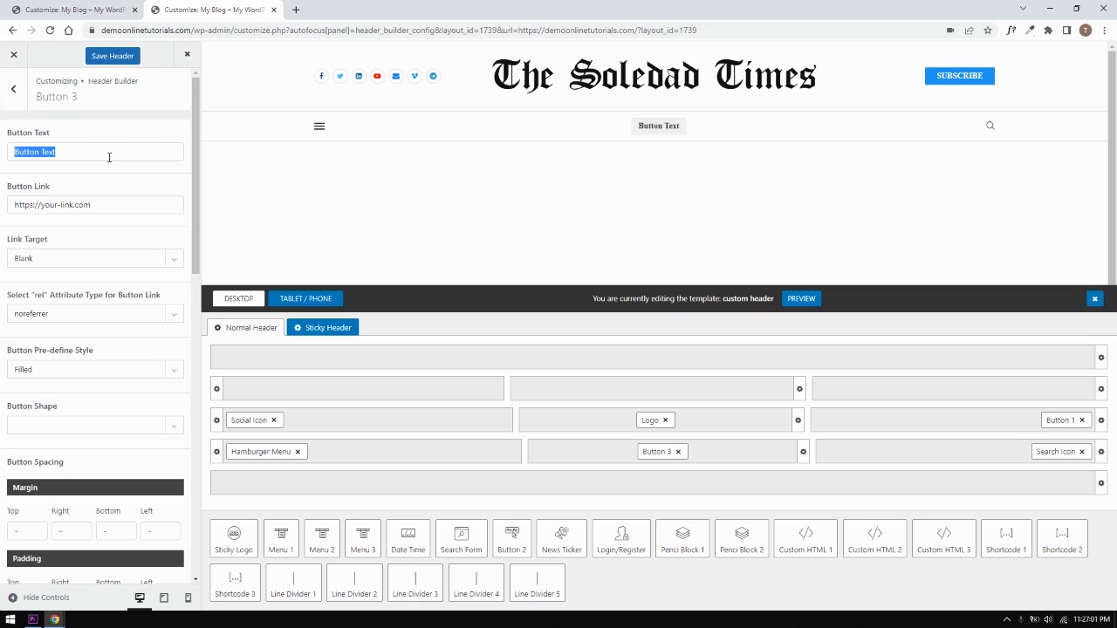
type("About Us")
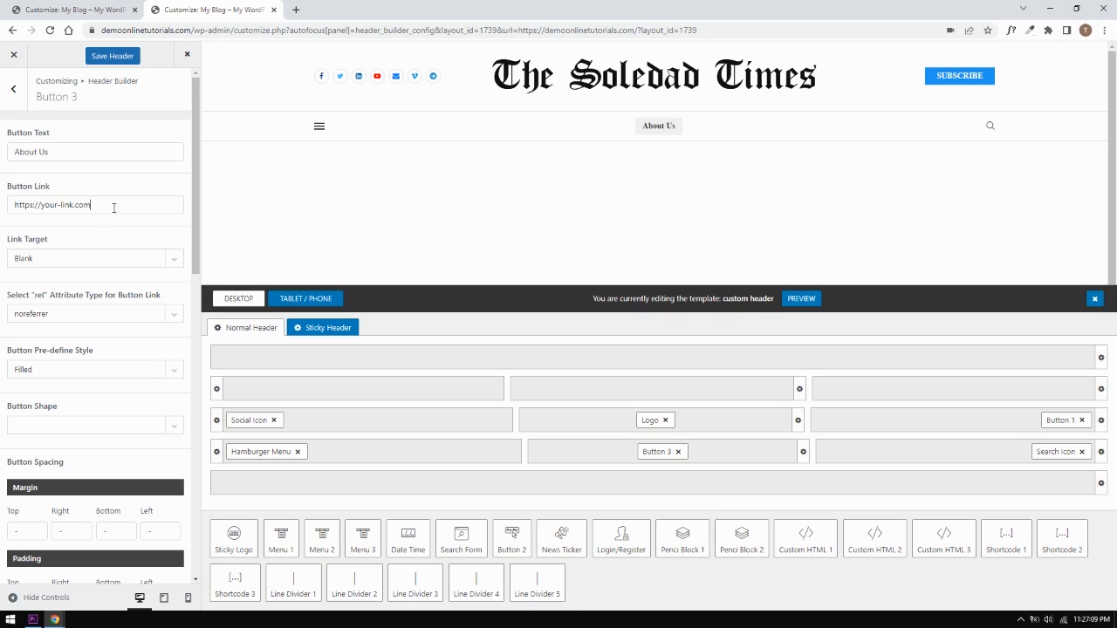
key("ctrl+shift+Left")
key("ctrl+a")
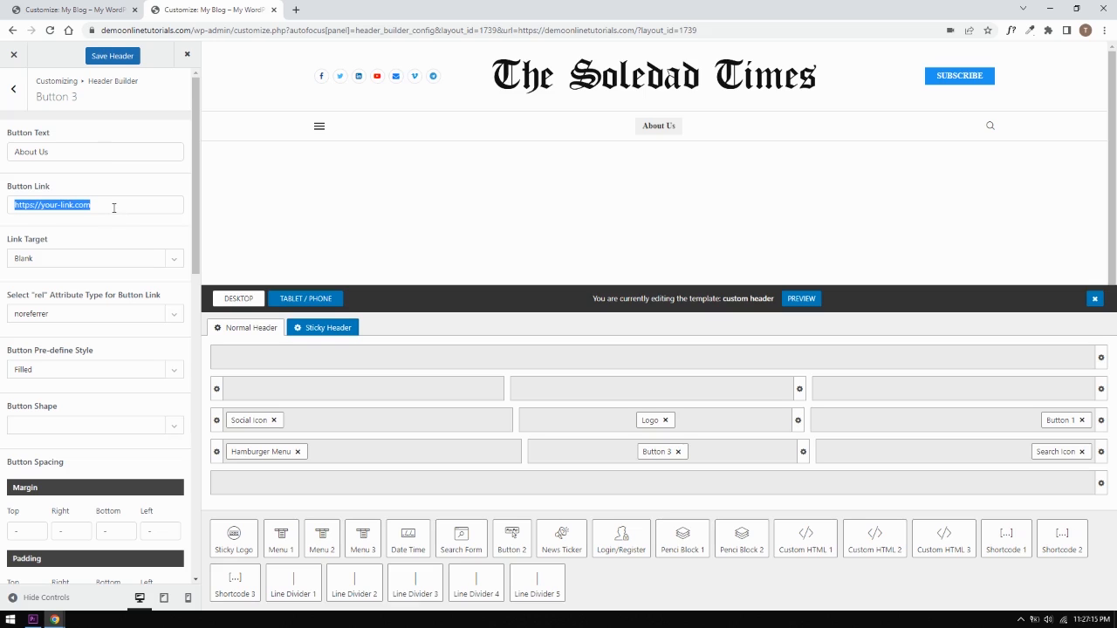
type("#")
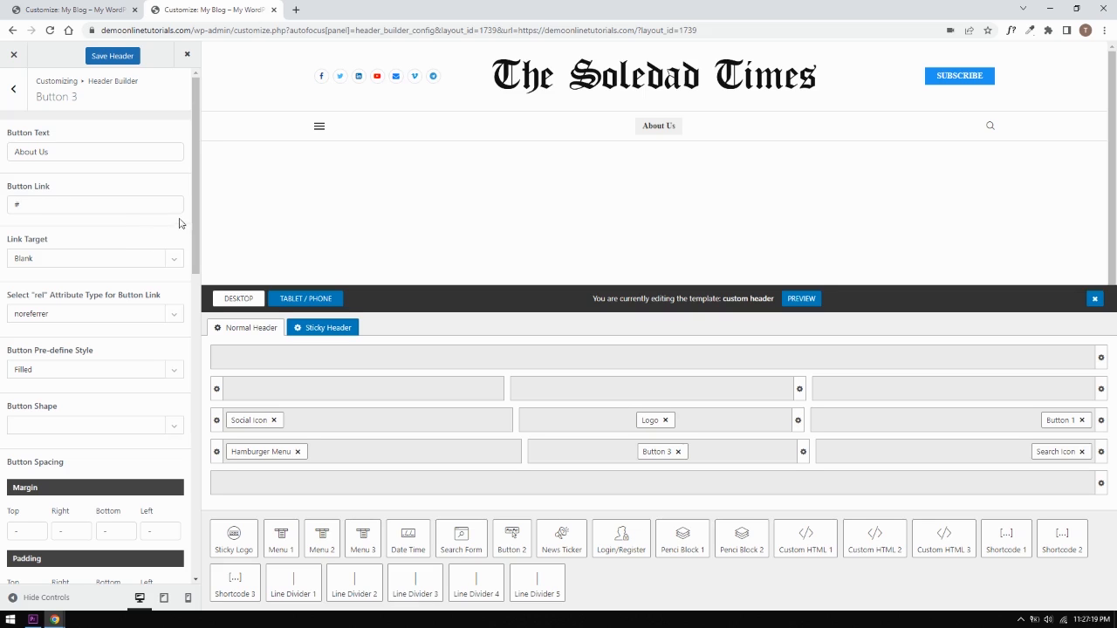
Set Button 3's padding to 10 top and bottom and 12 right and left
left_click_drag(196, 200, 194, 285)
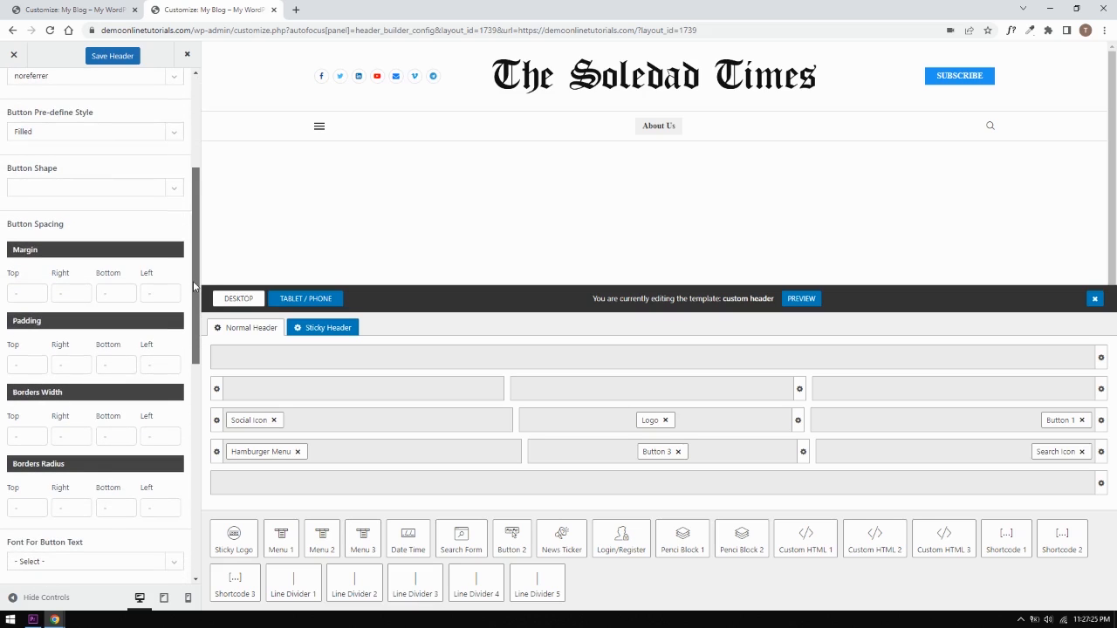
scroll(24, 201, "down", 1)
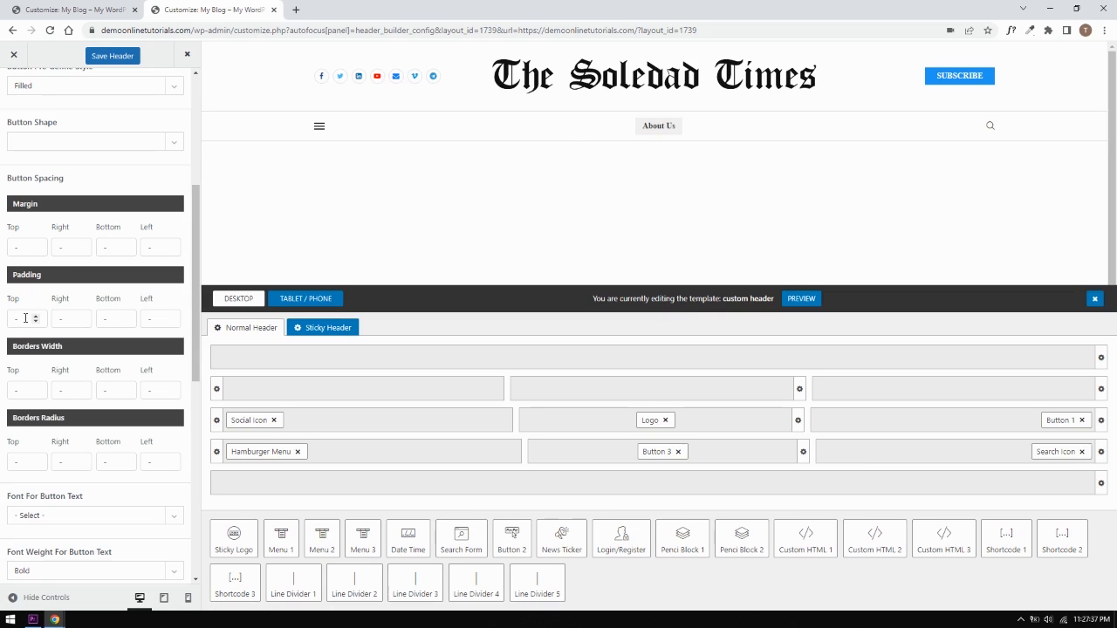
type("10")
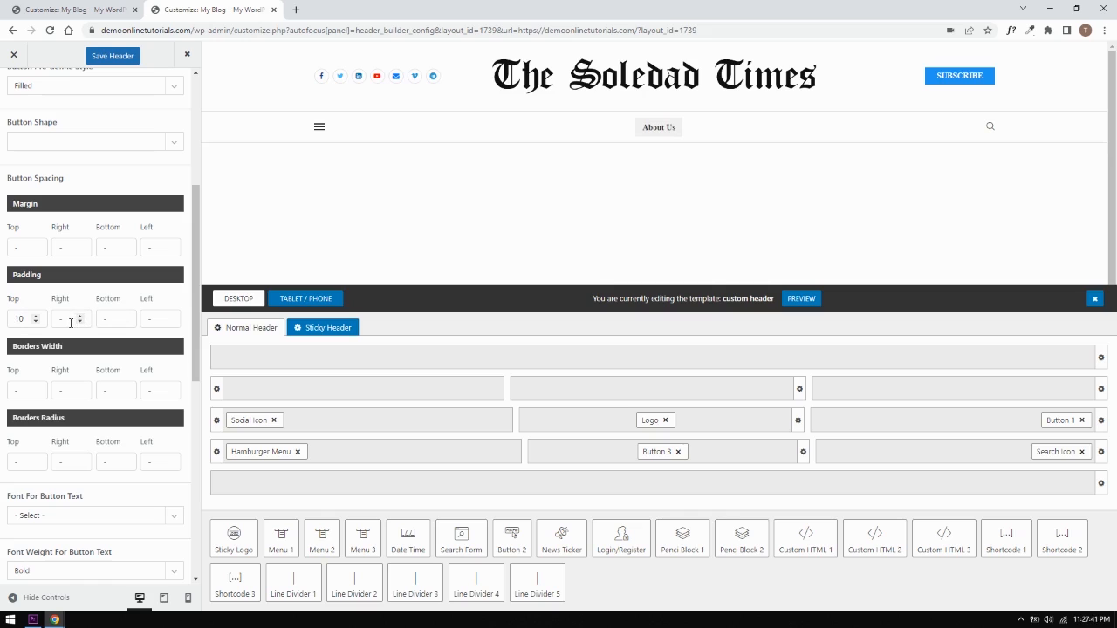
left_click(119, 318)
type("10")
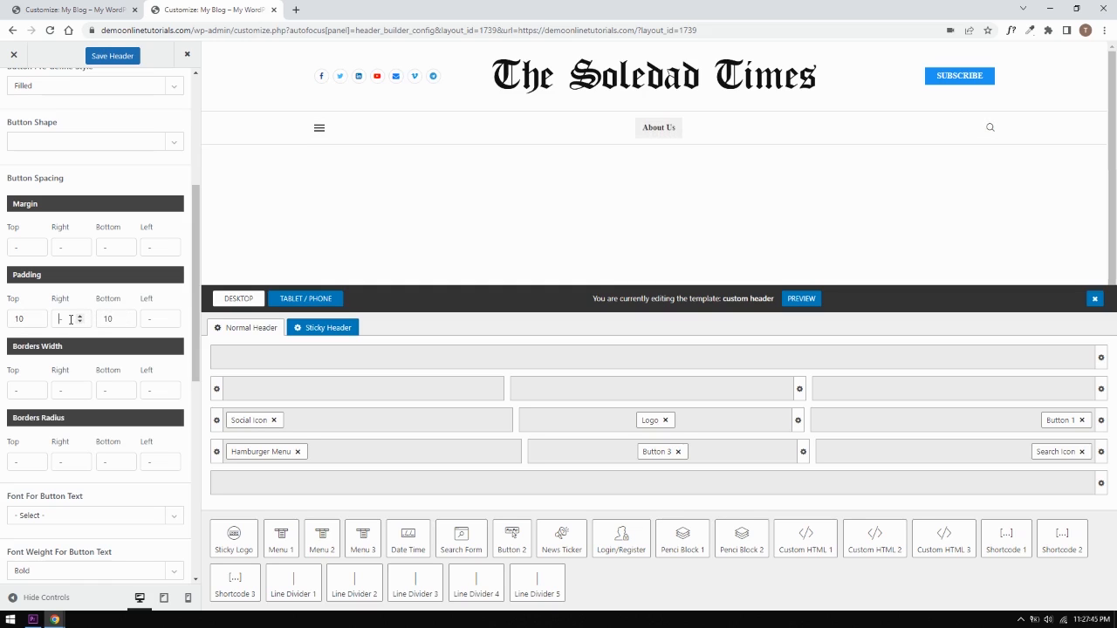
type("12")
left_click(155, 319)
type("12")
Set the font for Button 3's text to "Comic Sans MS", cursive, sans-serif
left_click_drag(197, 241, 197, 300)
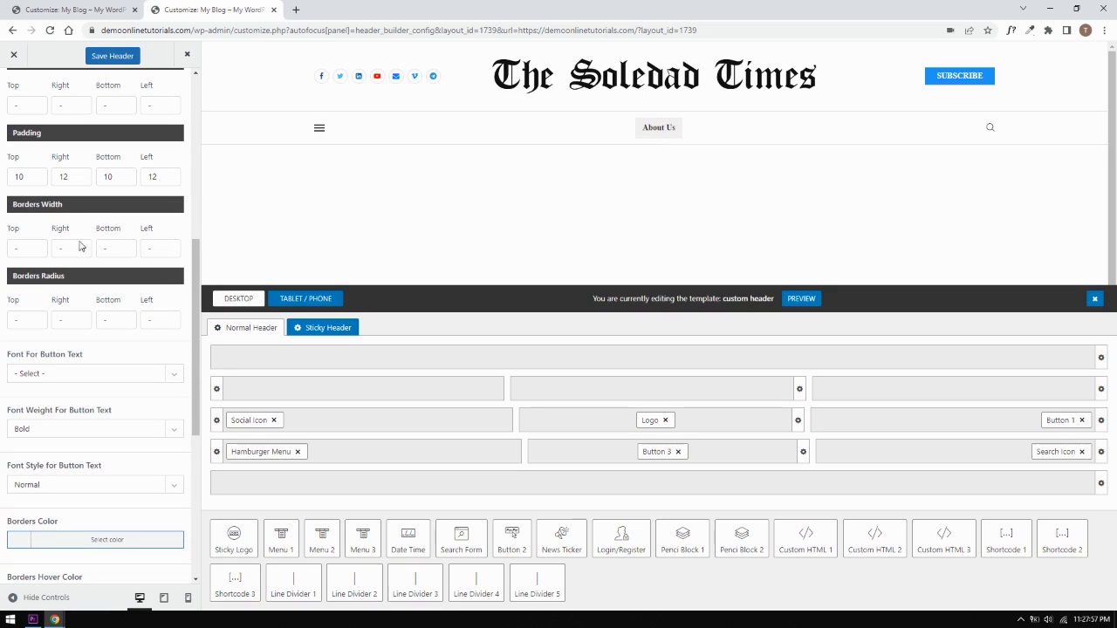
left_click_drag(195, 267, 196, 310)
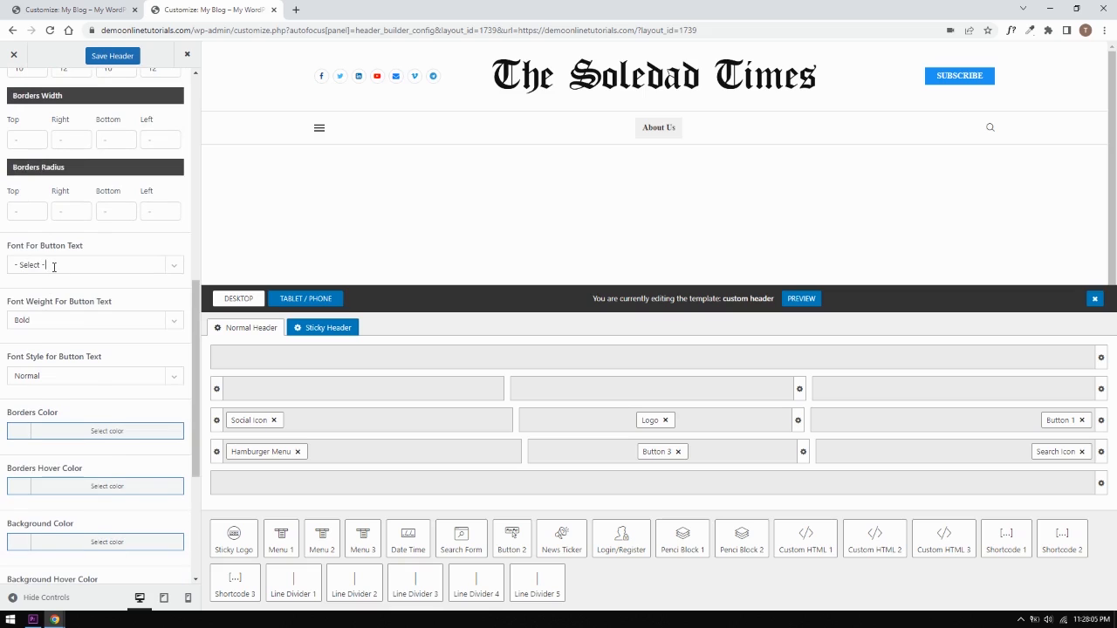
left_click(54, 266)
left_click(30, 364)
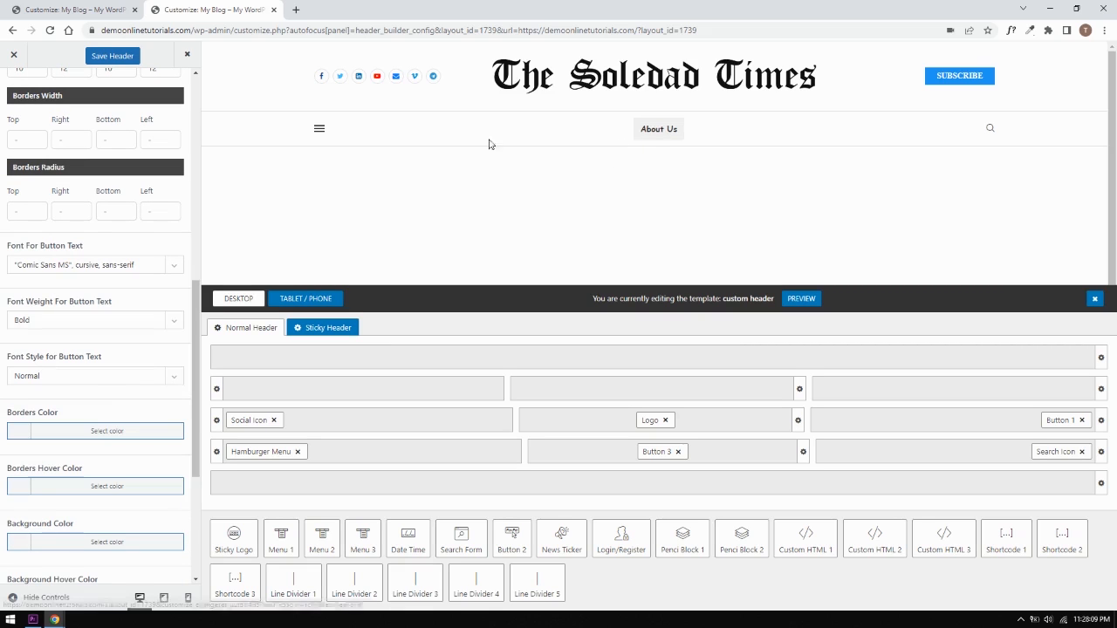
Review the remaining Button 3 options and save the header
left_click_drag(197, 301, 197, 417)
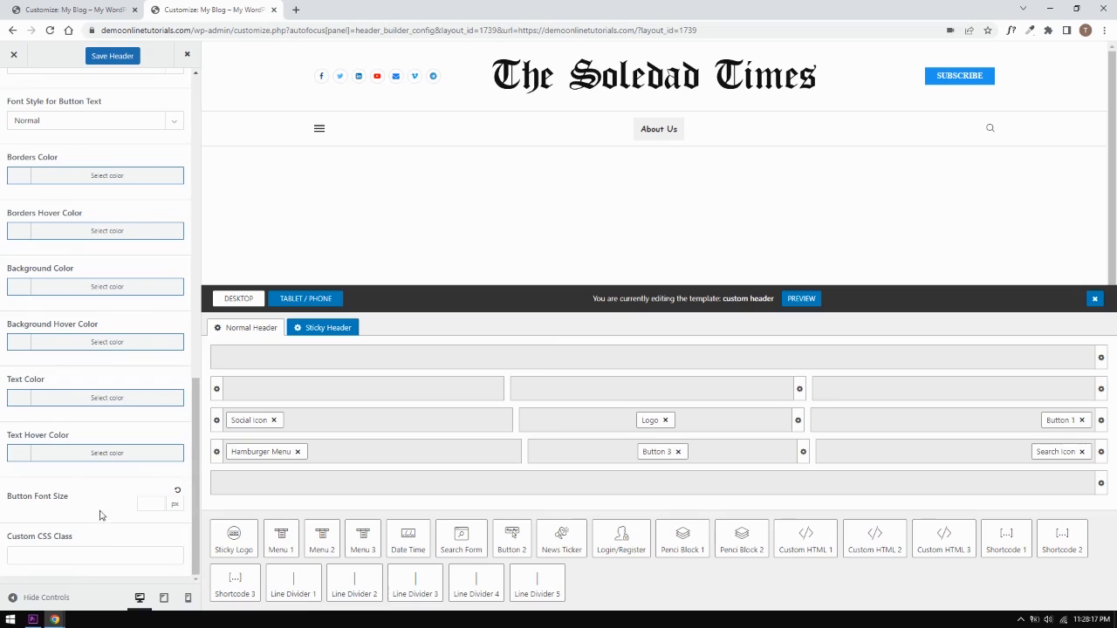
scroll(200, 436, "up", 1)
left_click_drag(209, 398, 204, 125)
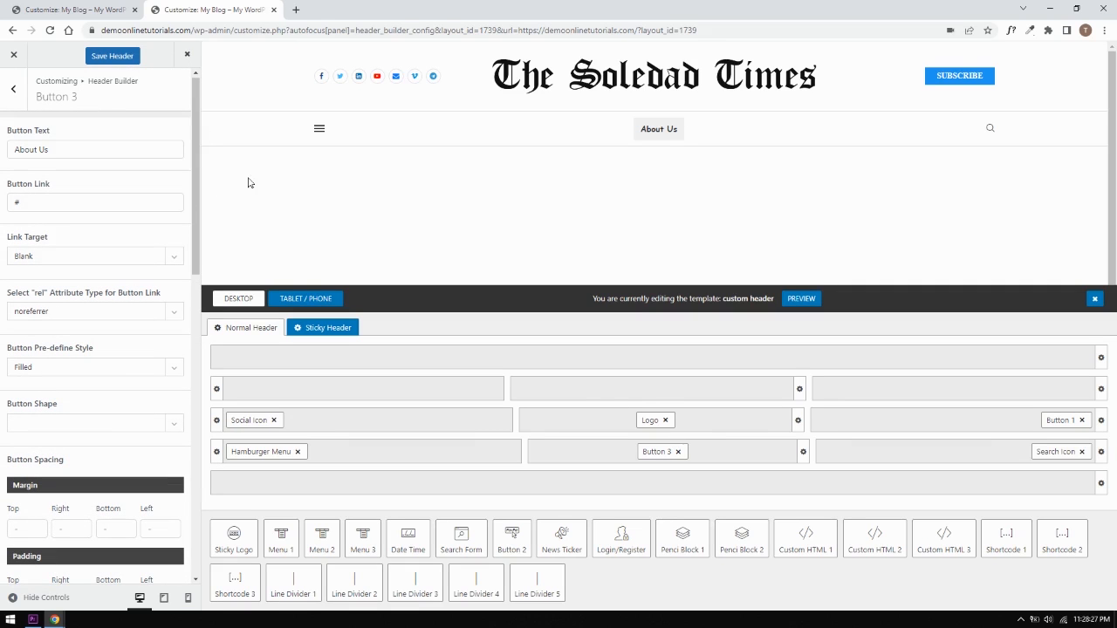
left_click(114, 56)
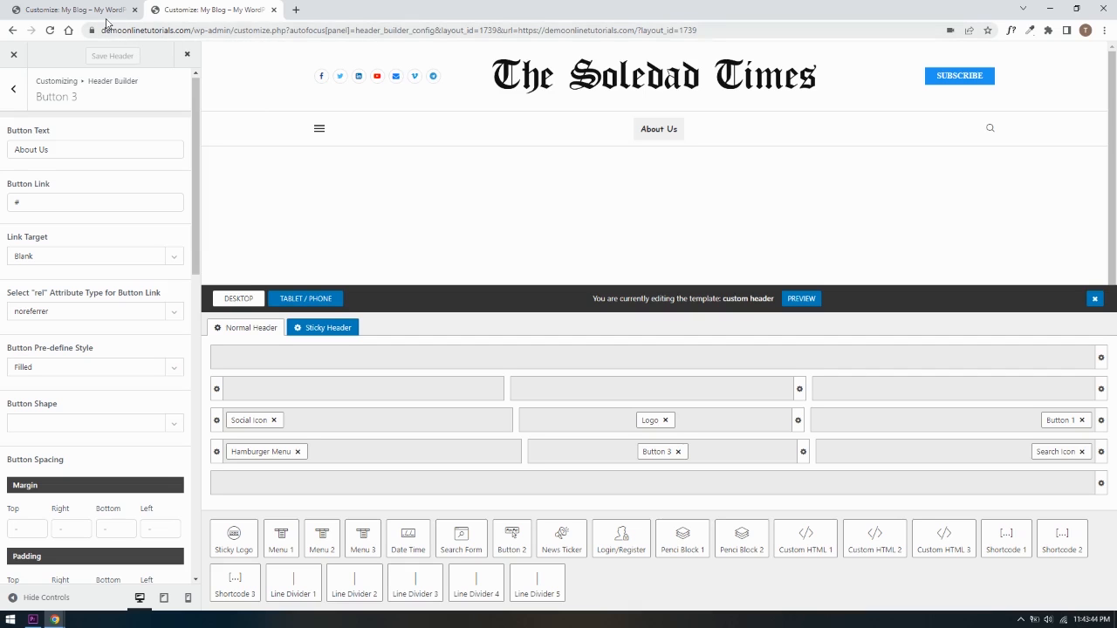
Switch back to the first Customizer tab and reload it
mouse_move(103, 17)
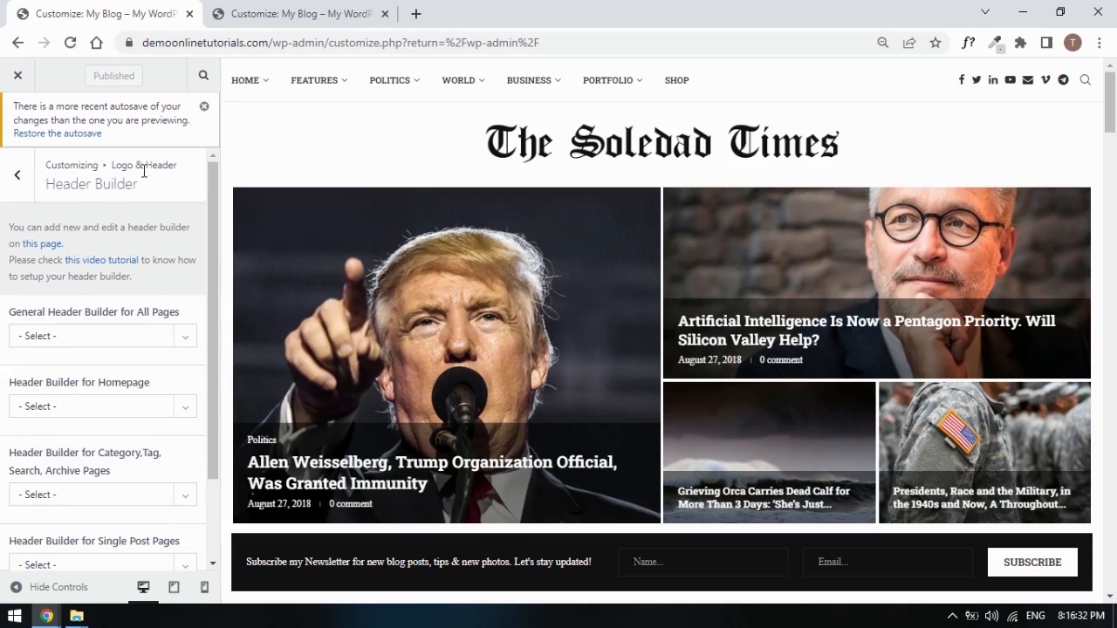
right_click(269, 142)
left_click(288, 185)
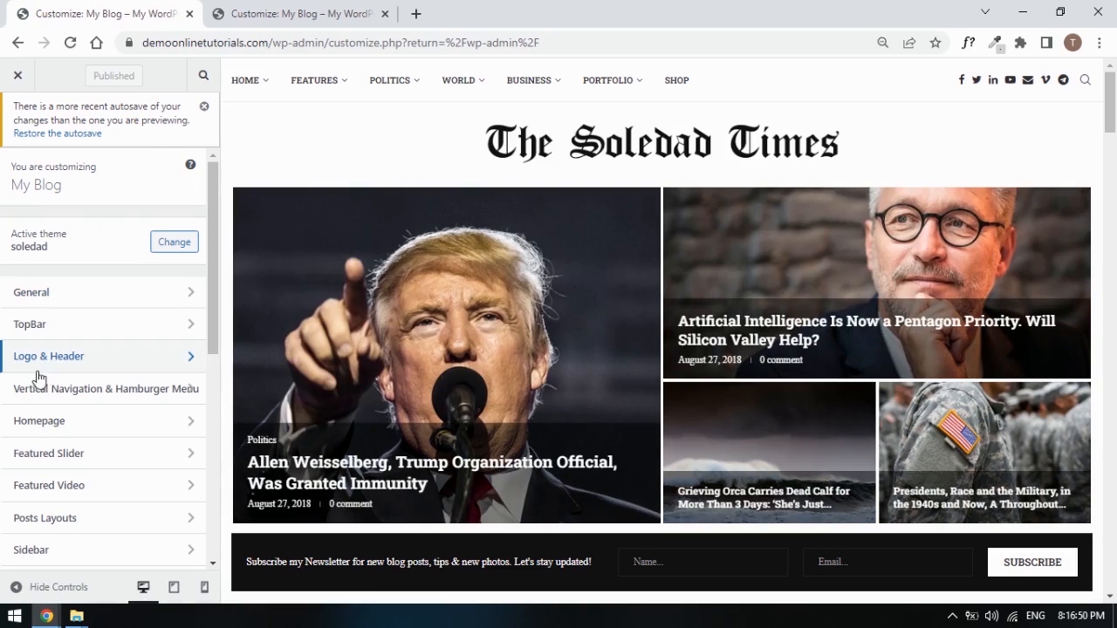
Assign custom header as the General Header Builder for All Pages in Logo & Header settings and publish
left_click(54, 359)
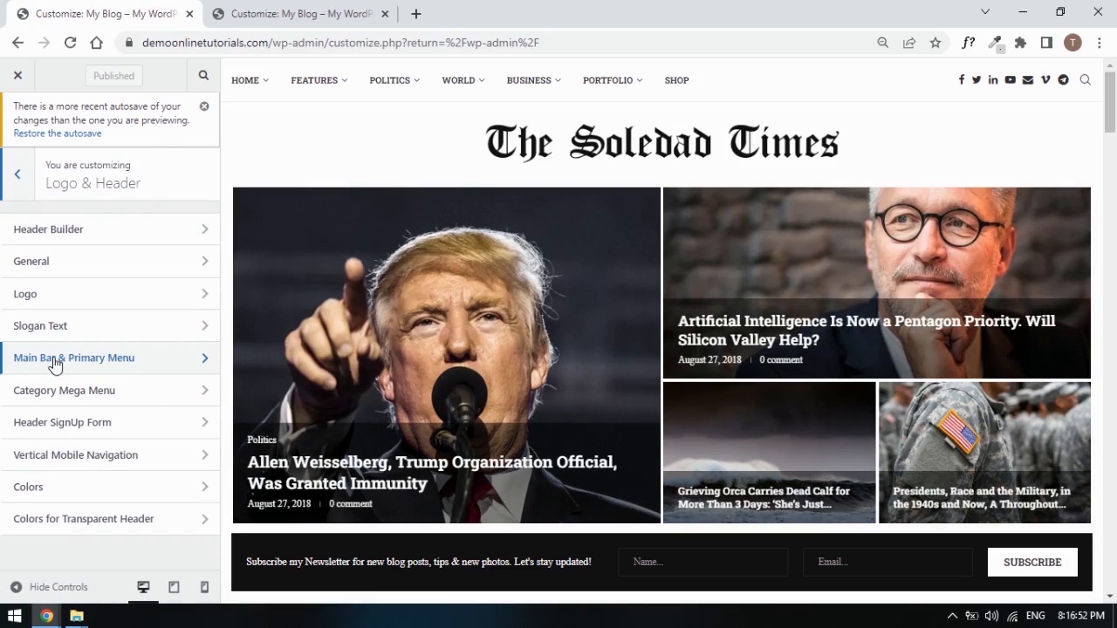
left_click(41, 230)
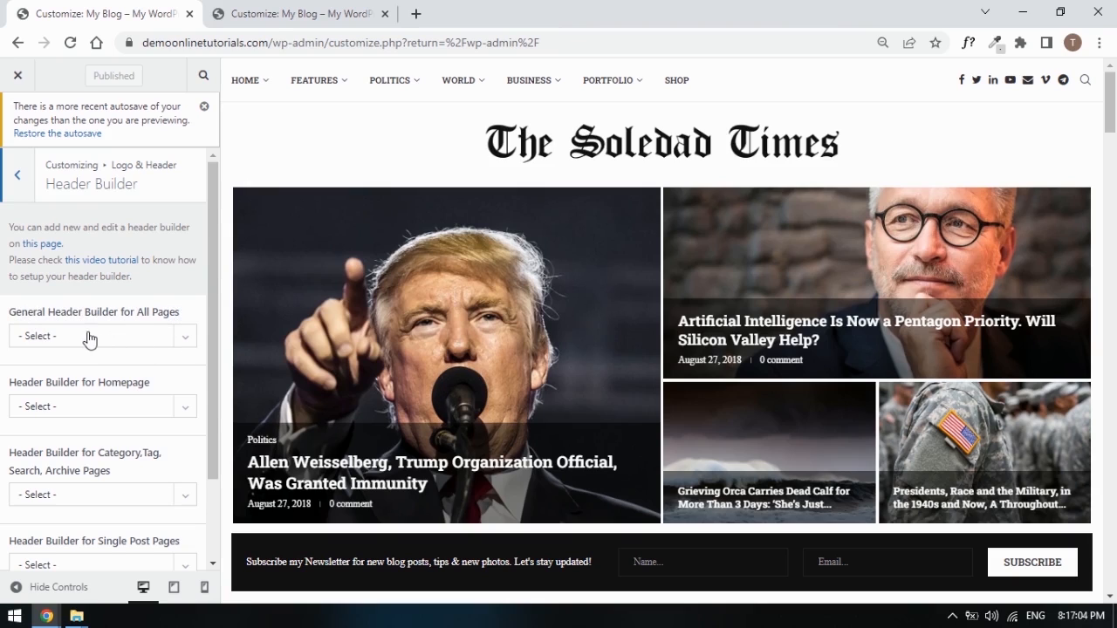
left_click(124, 335)
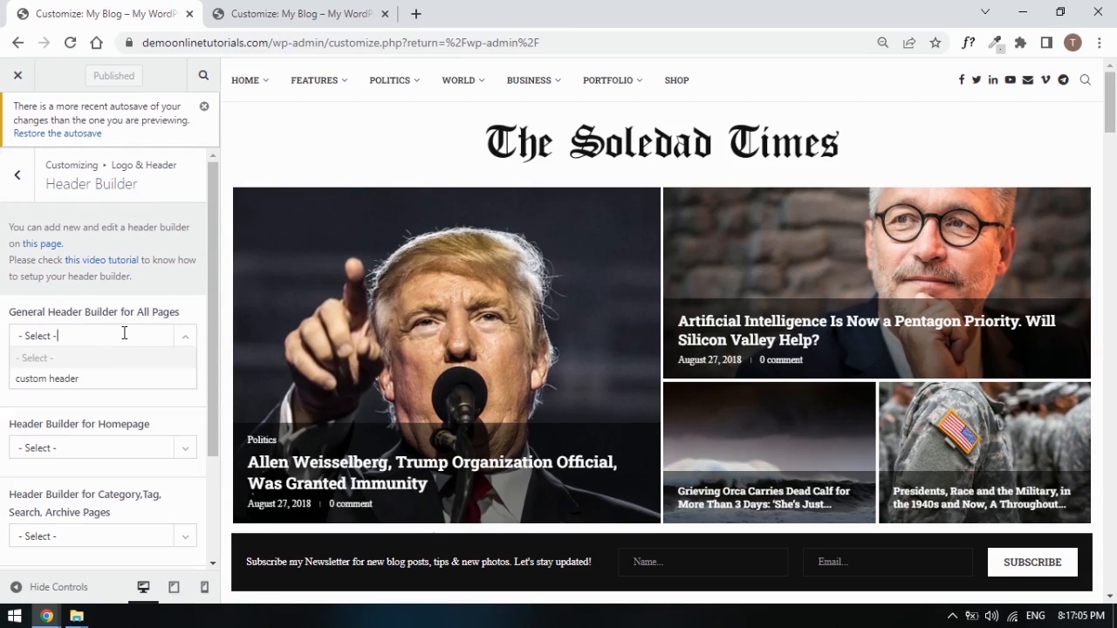
left_click(64, 381)
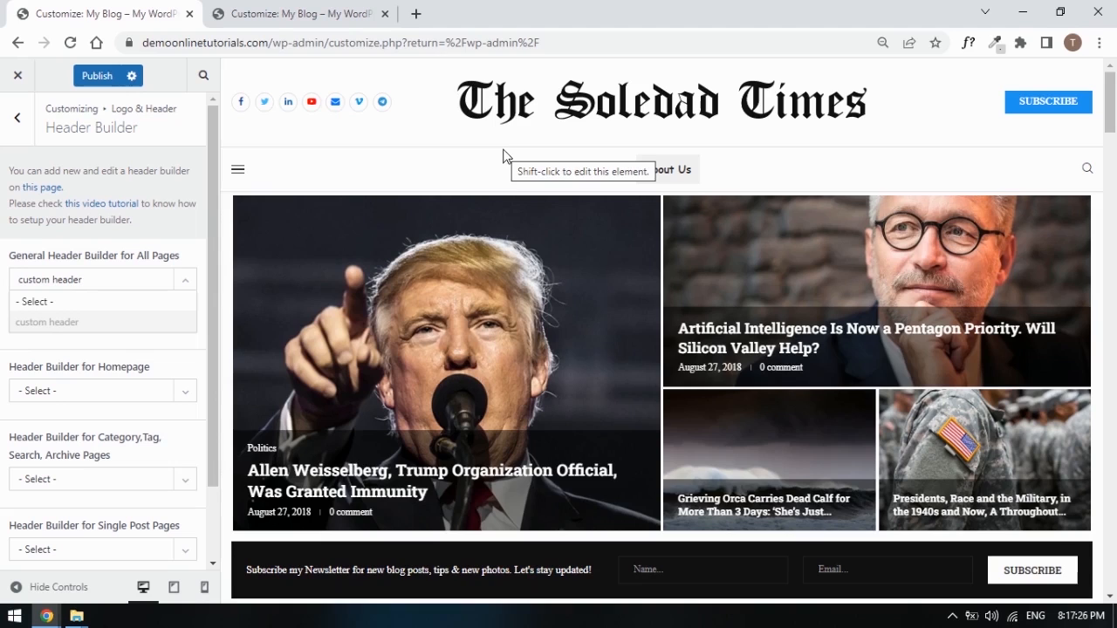
left_click(197, 260)
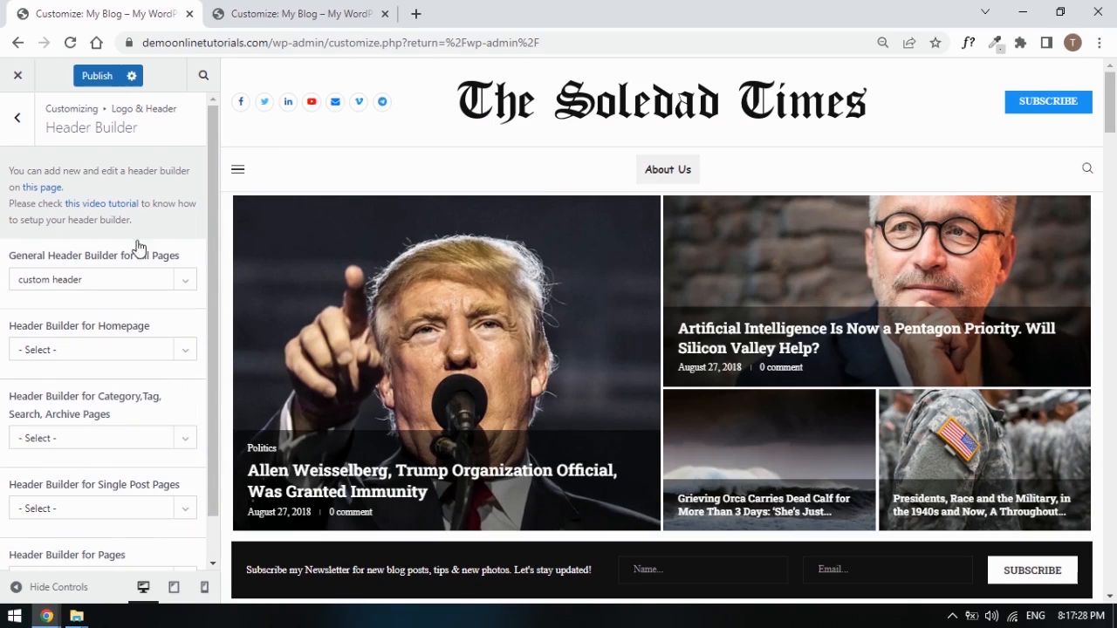
left_click(90, 81)
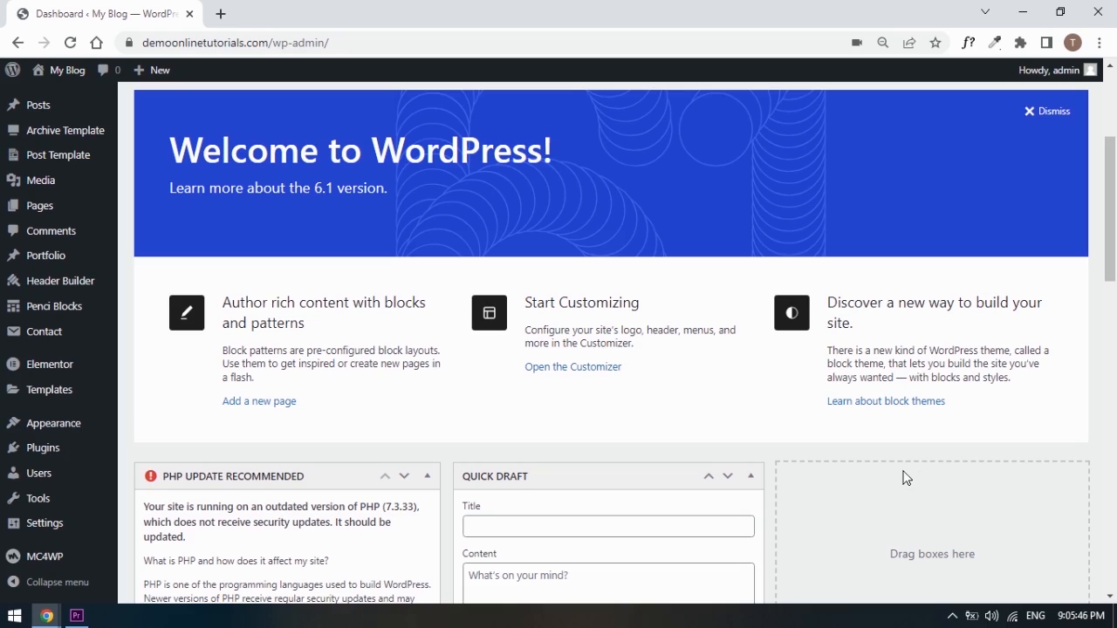
Open the Customizer from the dashboard's Appearance menu
scroll(915, 441, "down", 2)
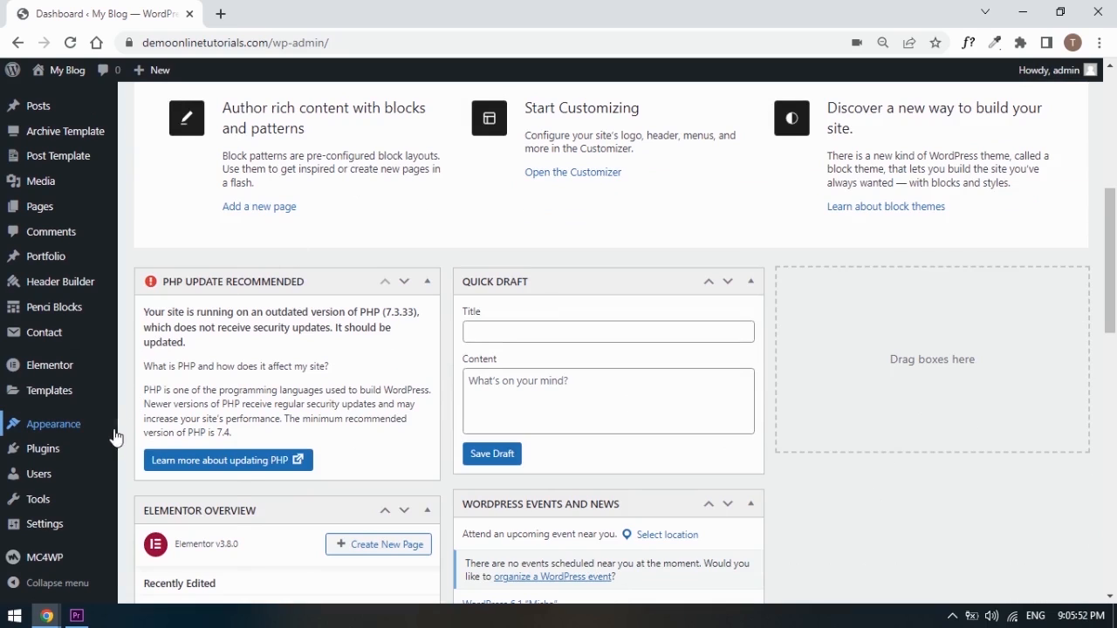
mouse_move(55, 427)
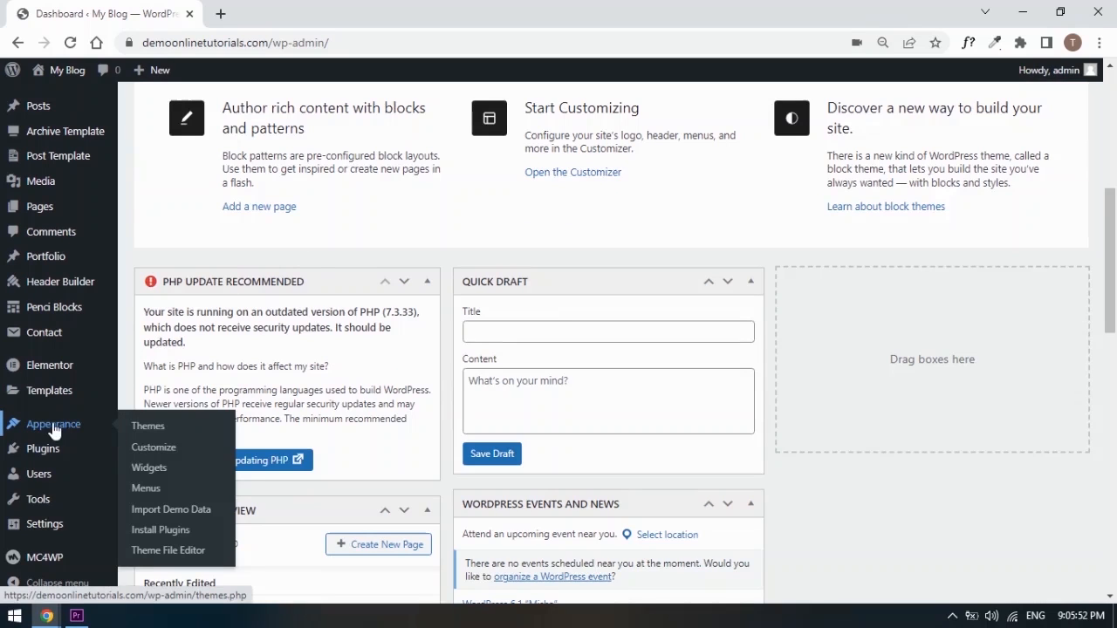
left_click(137, 449)
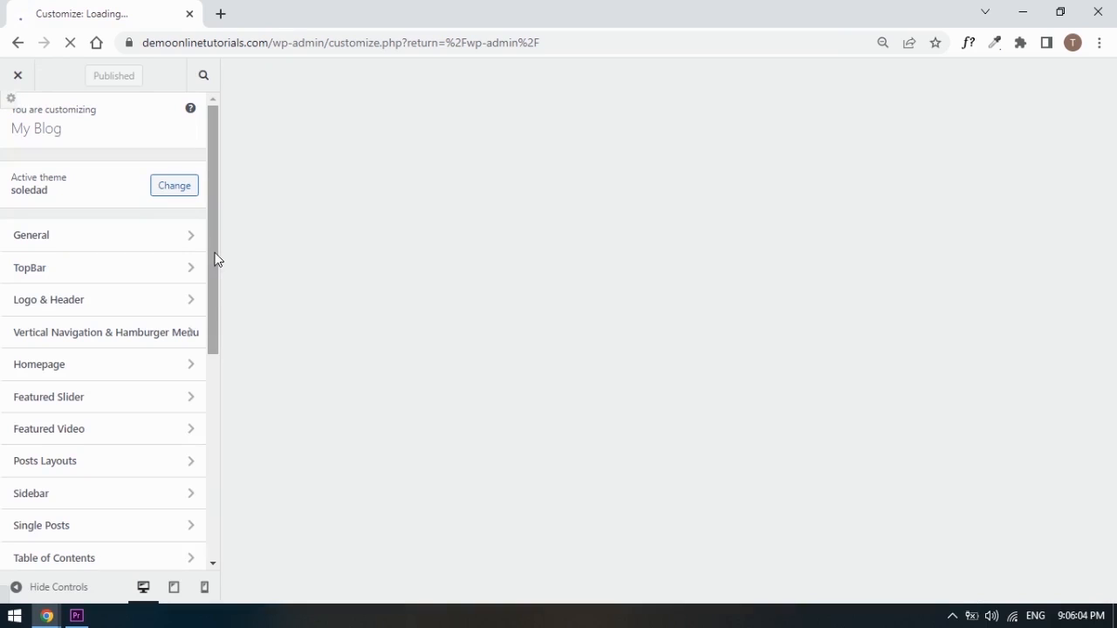
Try a 1400px footer container width in the Footer General settings, then switch it back to 1170px
left_click_drag(216, 259, 200, 464)
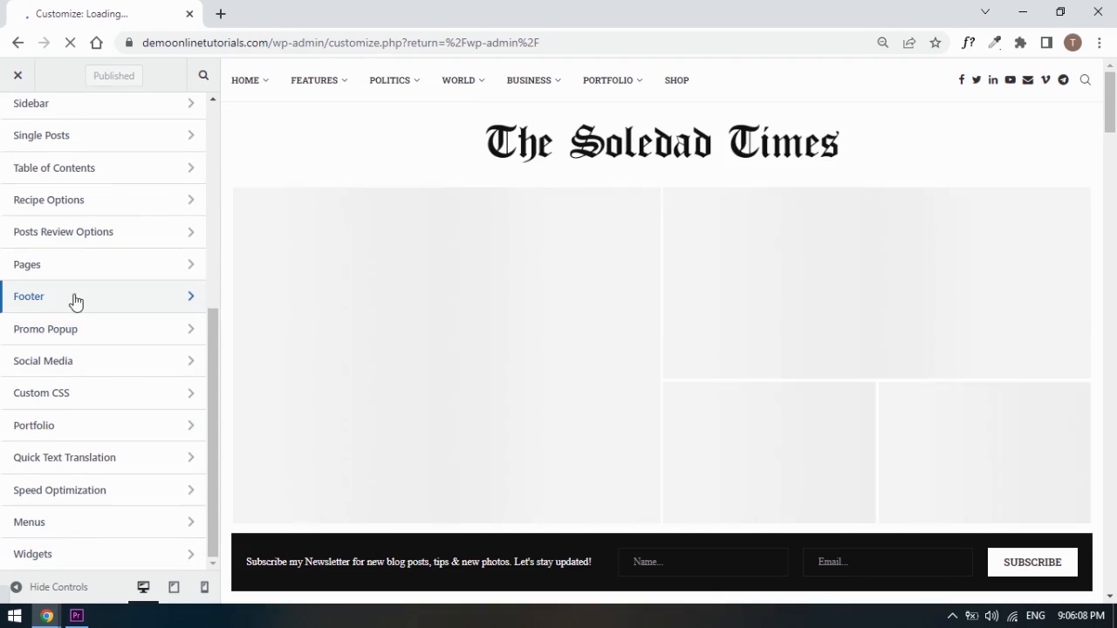
left_click(46, 301)
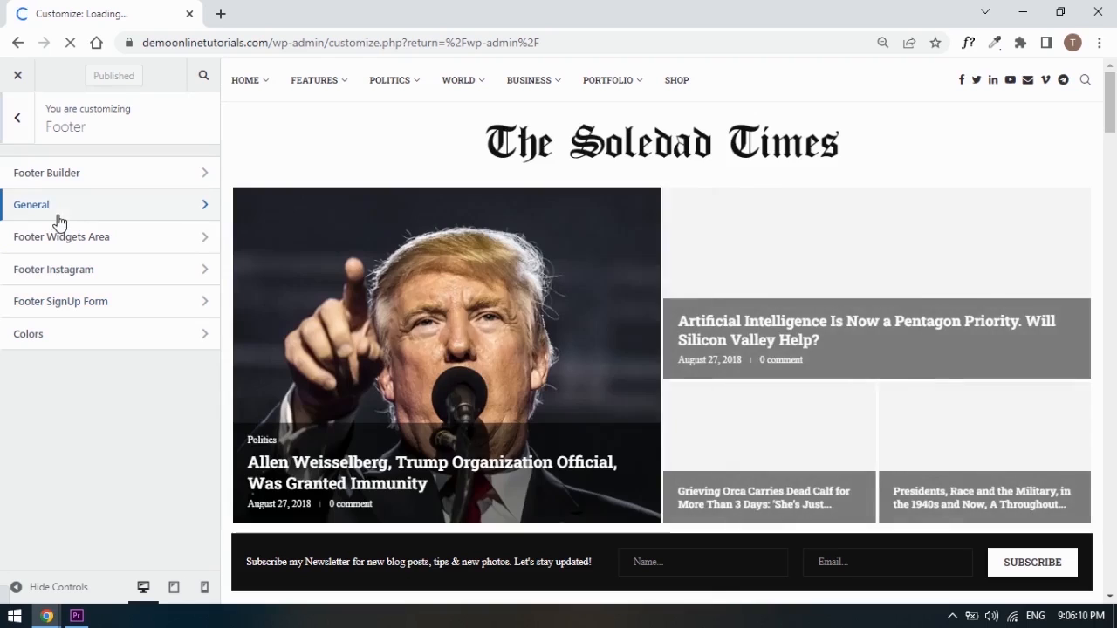
left_click(91, 215)
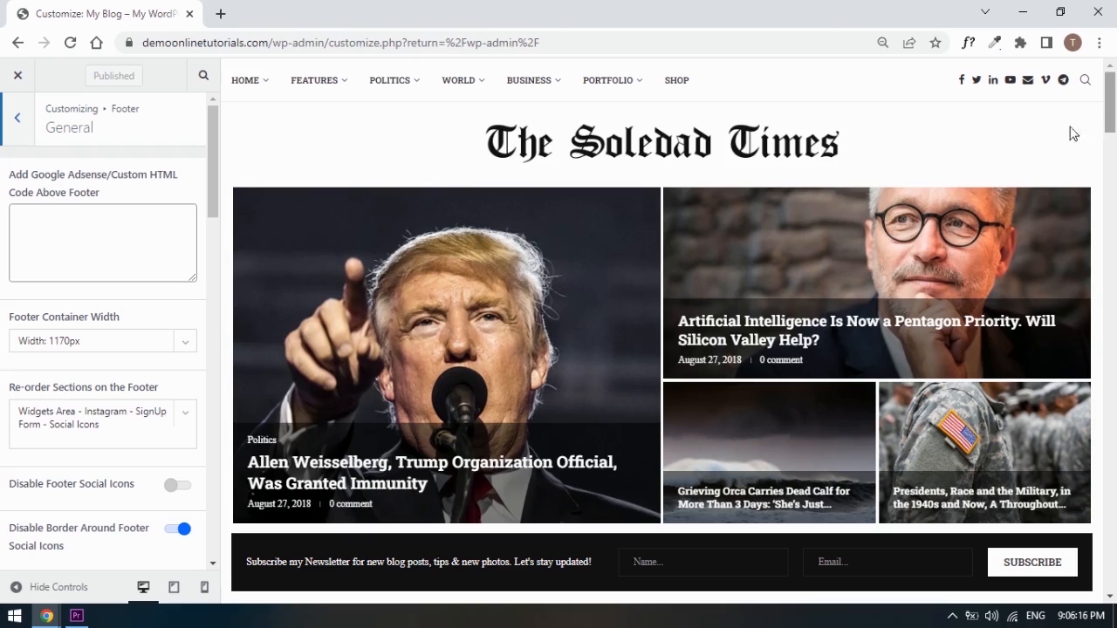
left_click_drag(1109, 96, 1113, 590)
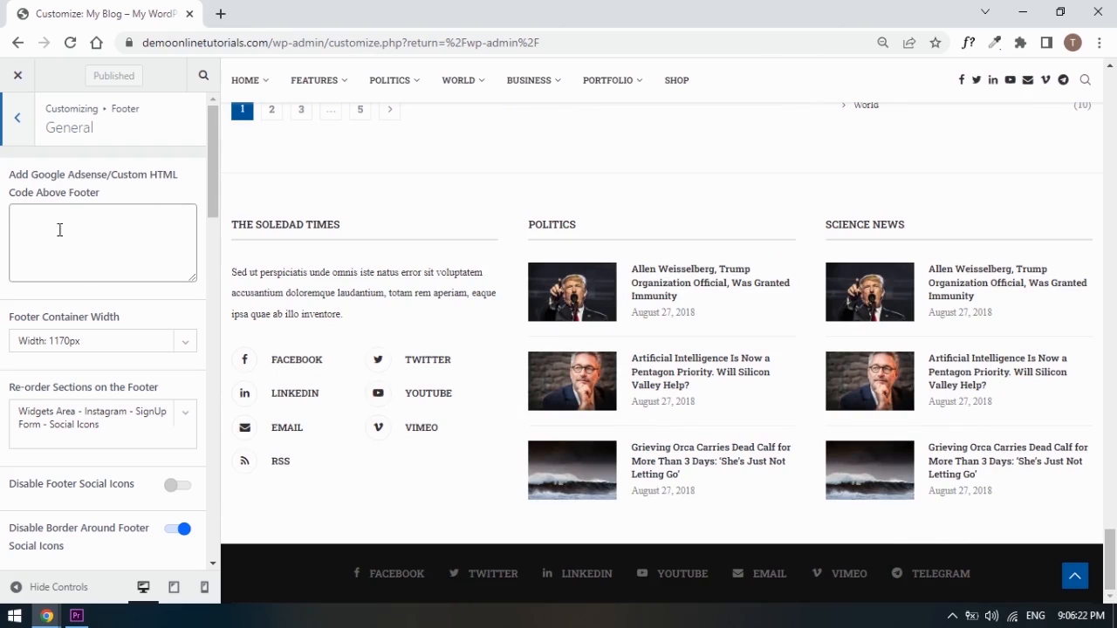
left_click_drag(212, 182, 215, 227)
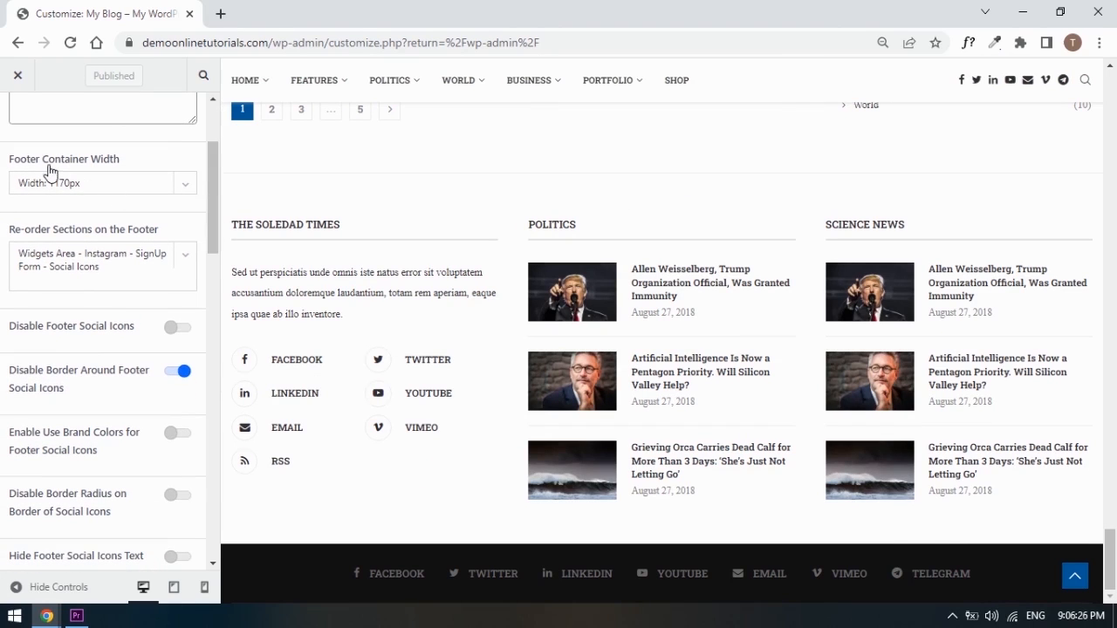
left_click(137, 185)
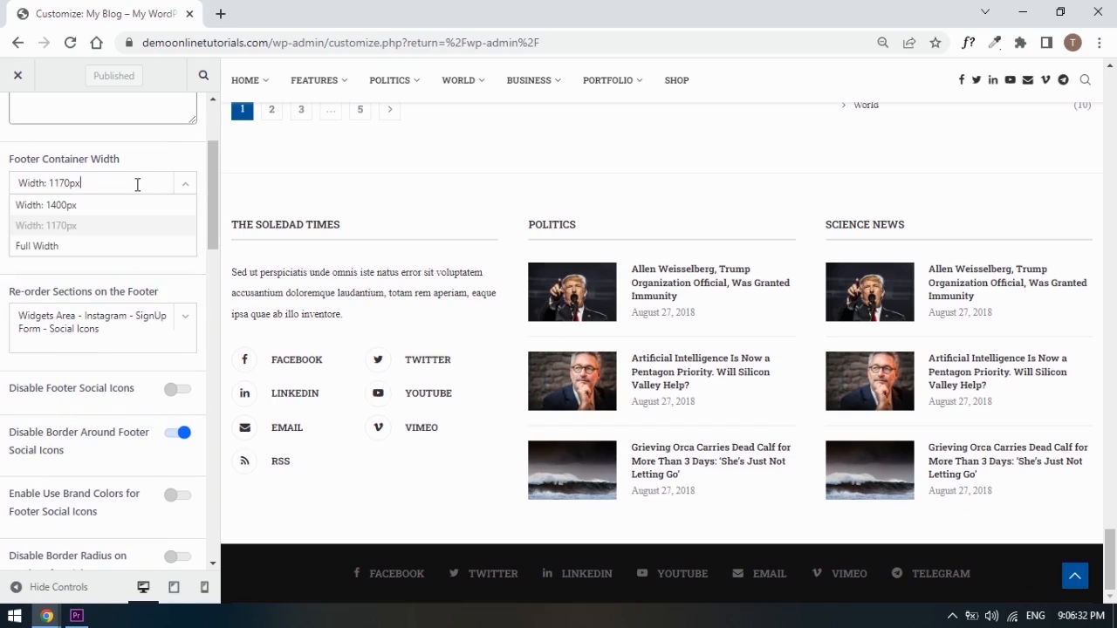
left_click(54, 206)
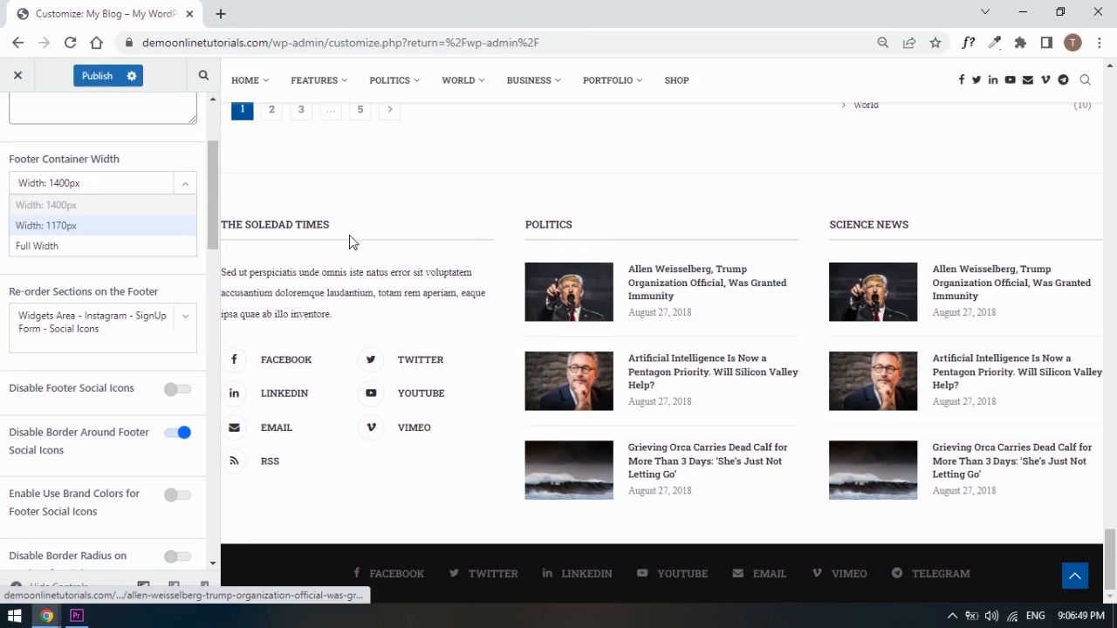
left_click(71, 228)
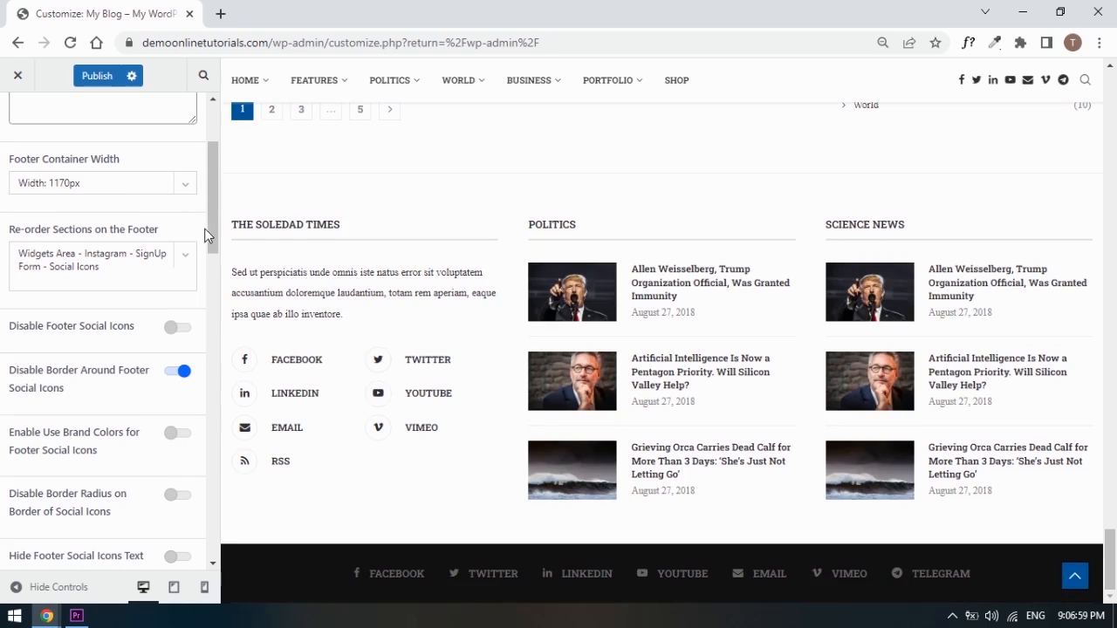
Switch Disable Footer Social Icons on and back off, then publish the Customizer
left_click_drag(216, 208, 215, 232)
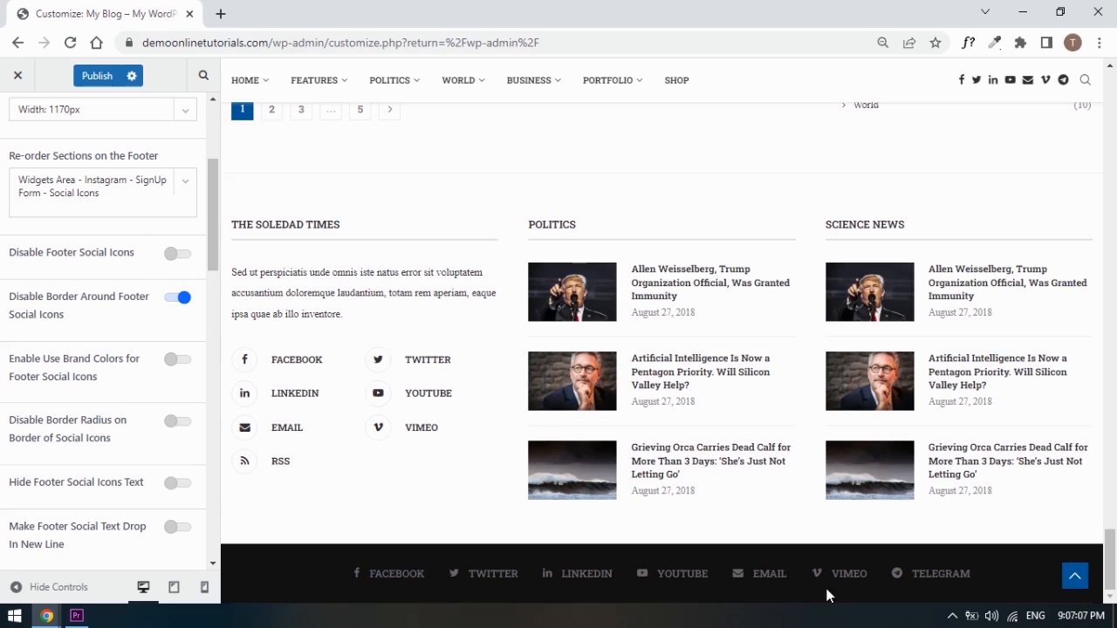
left_click(174, 256)
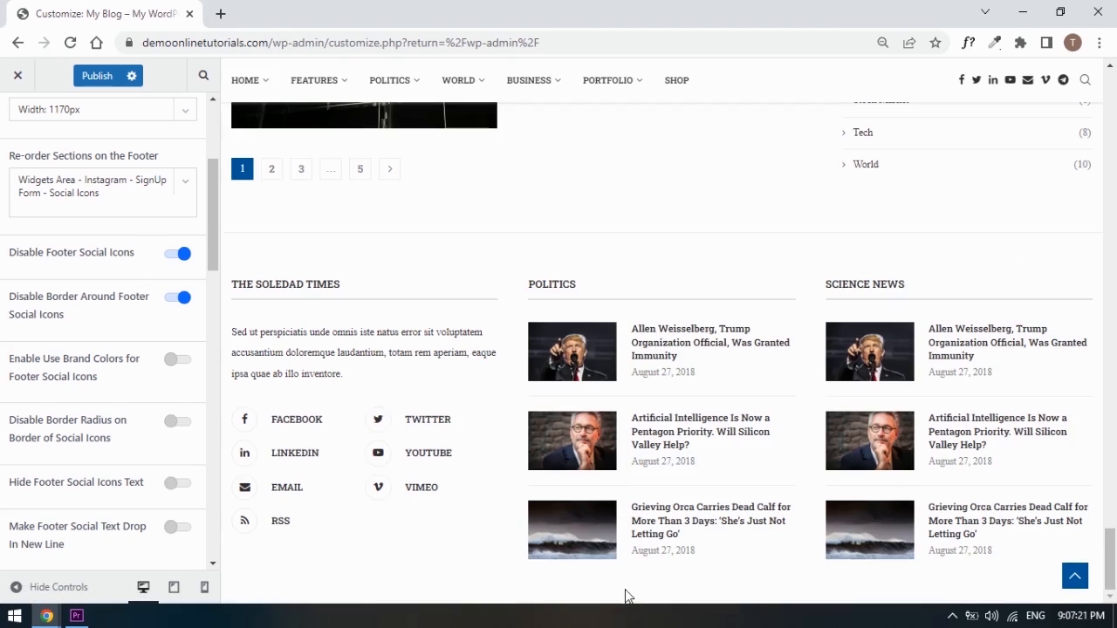
left_click(182, 255)
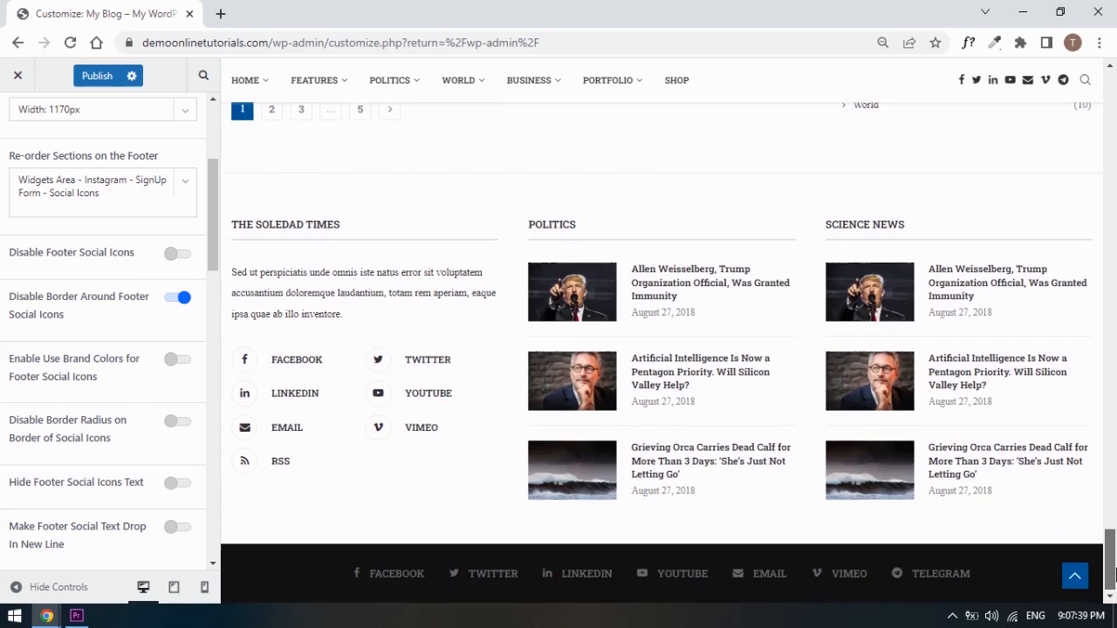
scroll(758, 563, "down", 2)
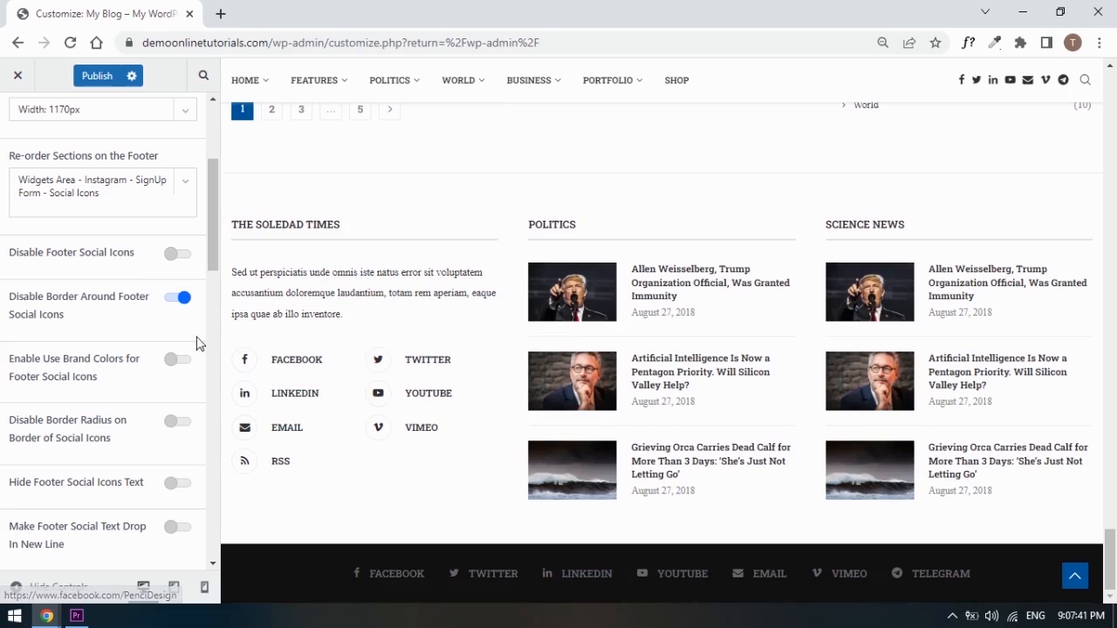
left_click_drag(215, 232, 223, 137)
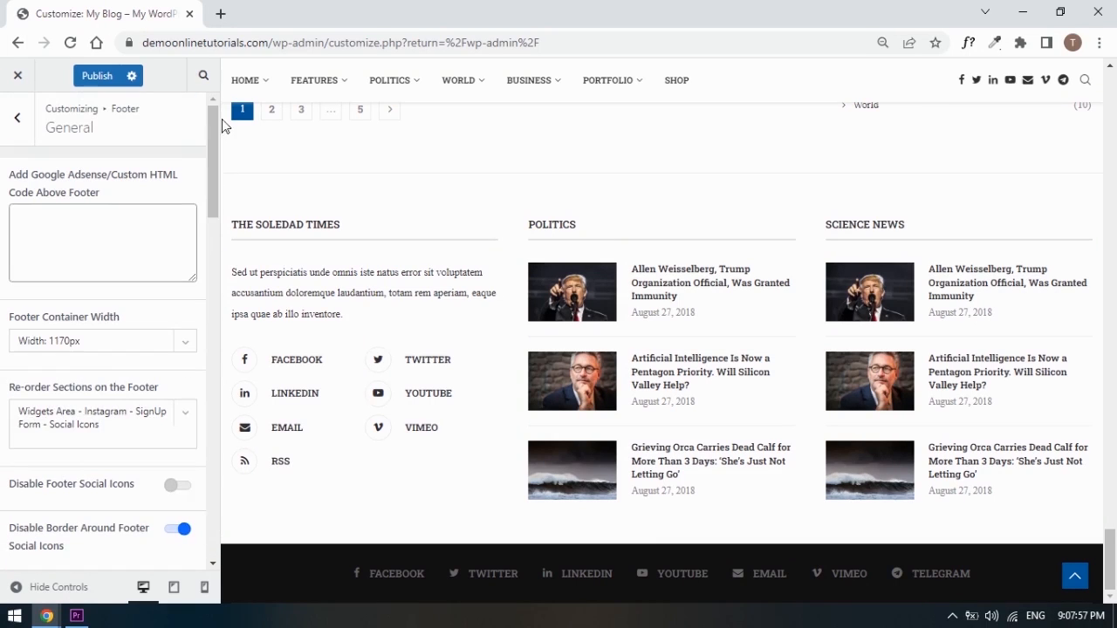
left_click(99, 78)
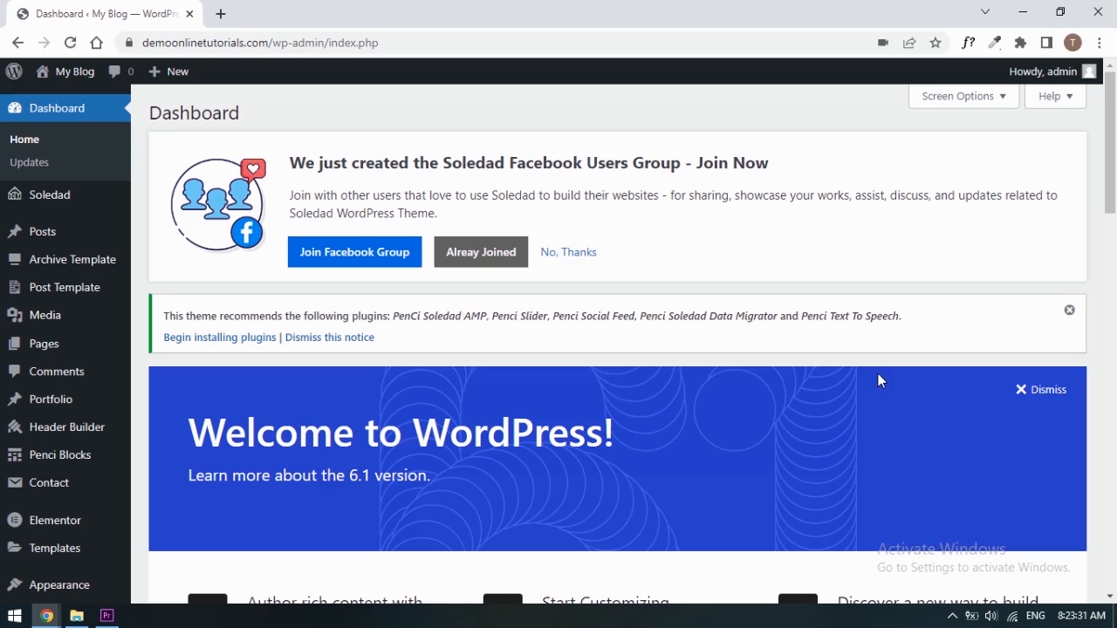
Open the Customizer from the dashboard and go to the Footer Builder section under Footer
left_click_drag(1109, 205, 1110, 353)
mouse_move(52, 407)
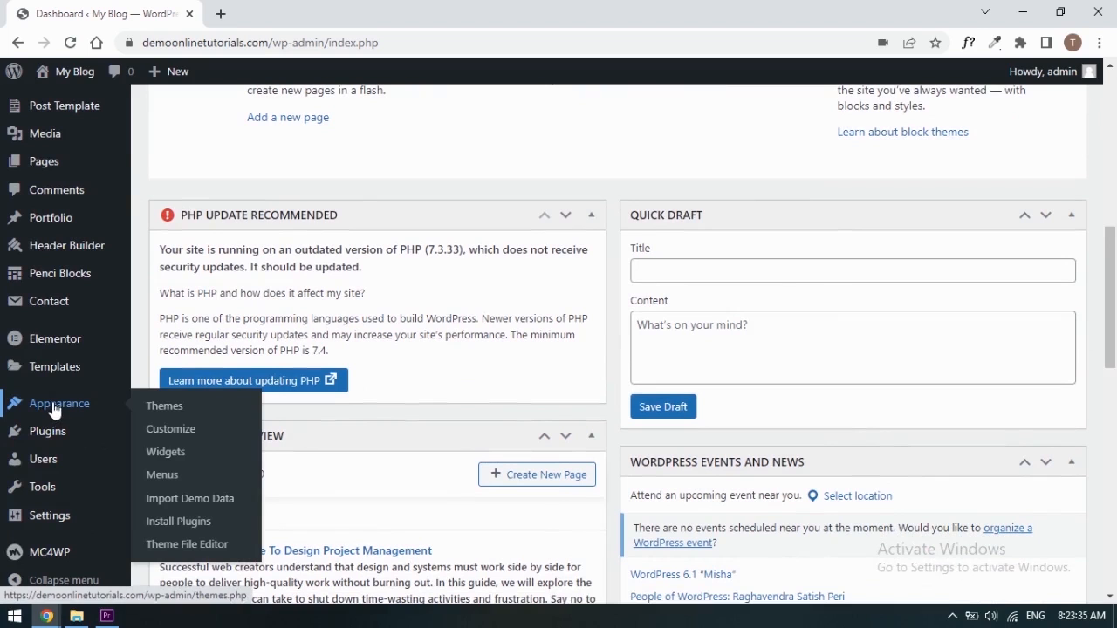
left_click(178, 431)
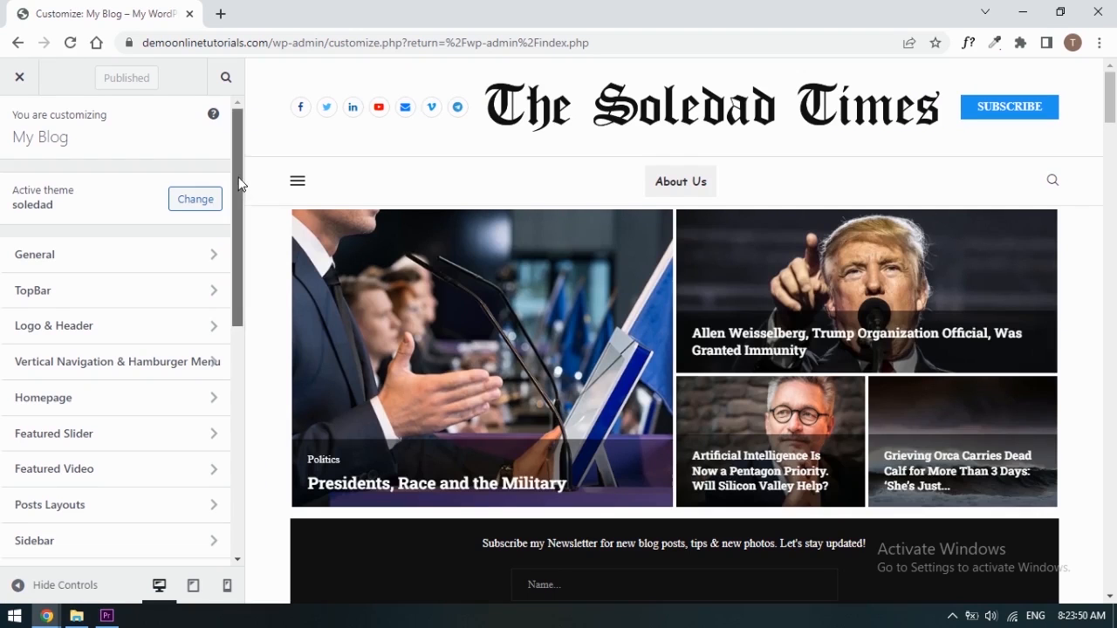
left_click_drag(239, 178, 232, 388)
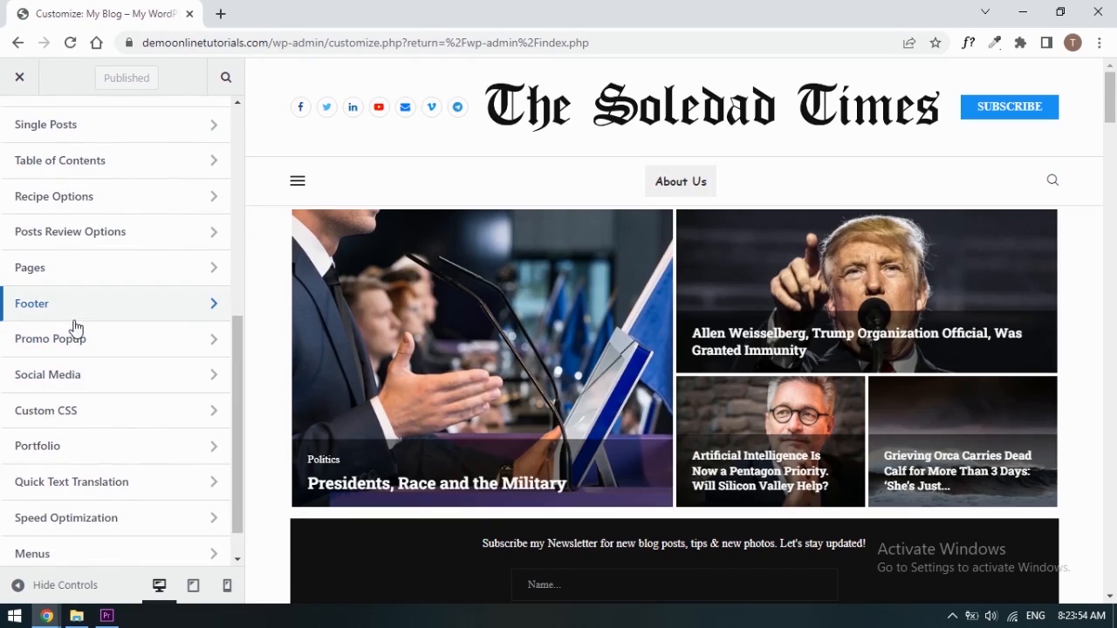
left_click(80, 316)
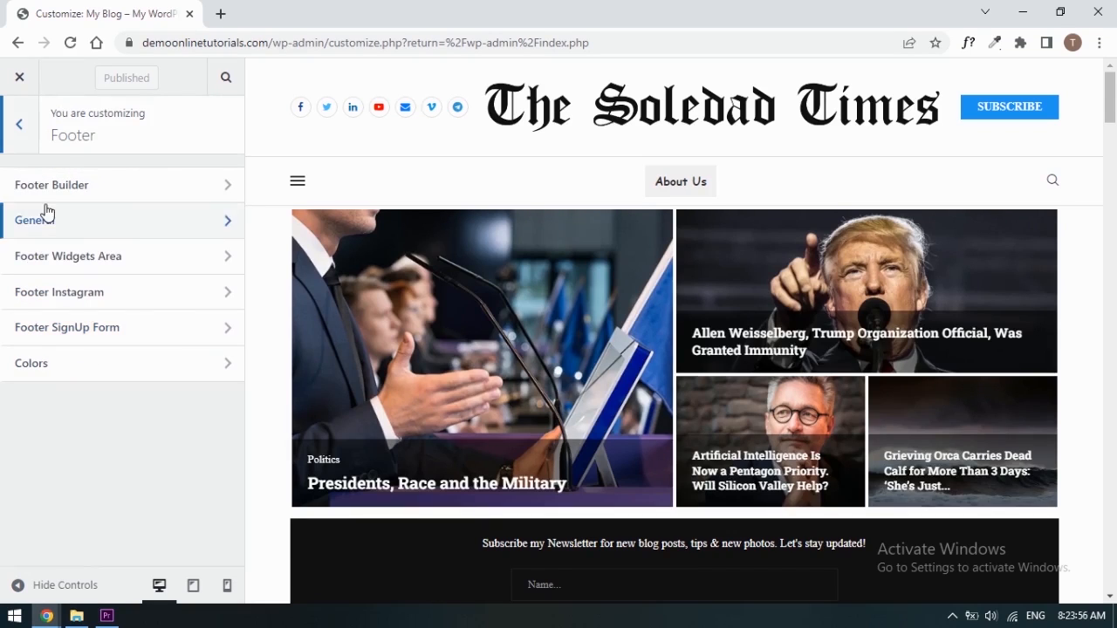
left_click(88, 197)
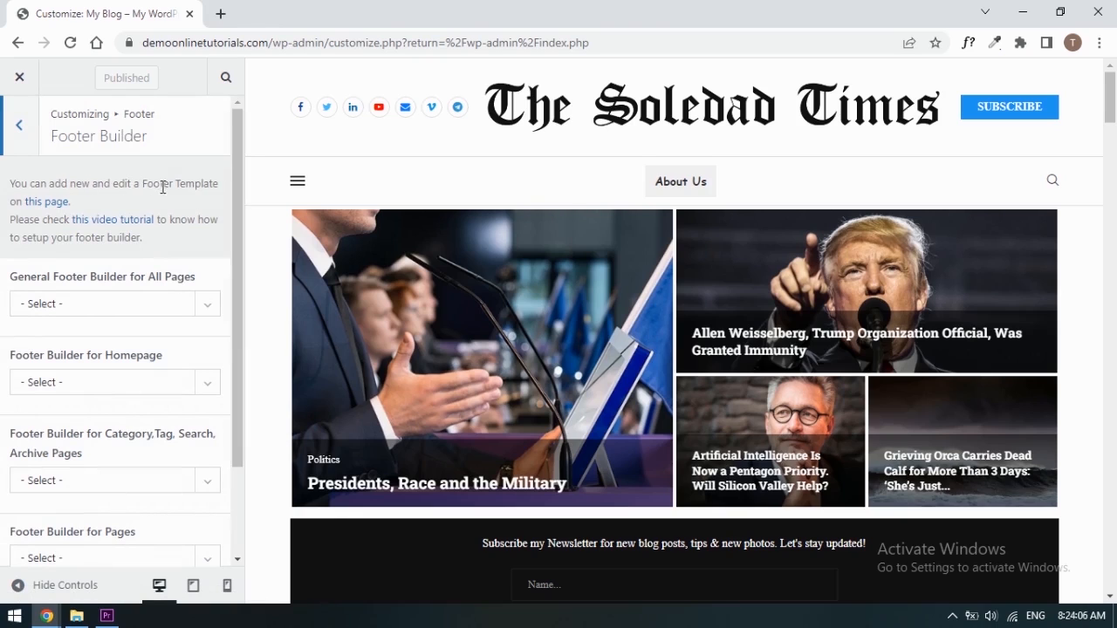
Open the footer template page link in a new tab and start adding a new Penci block
right_click(59, 209)
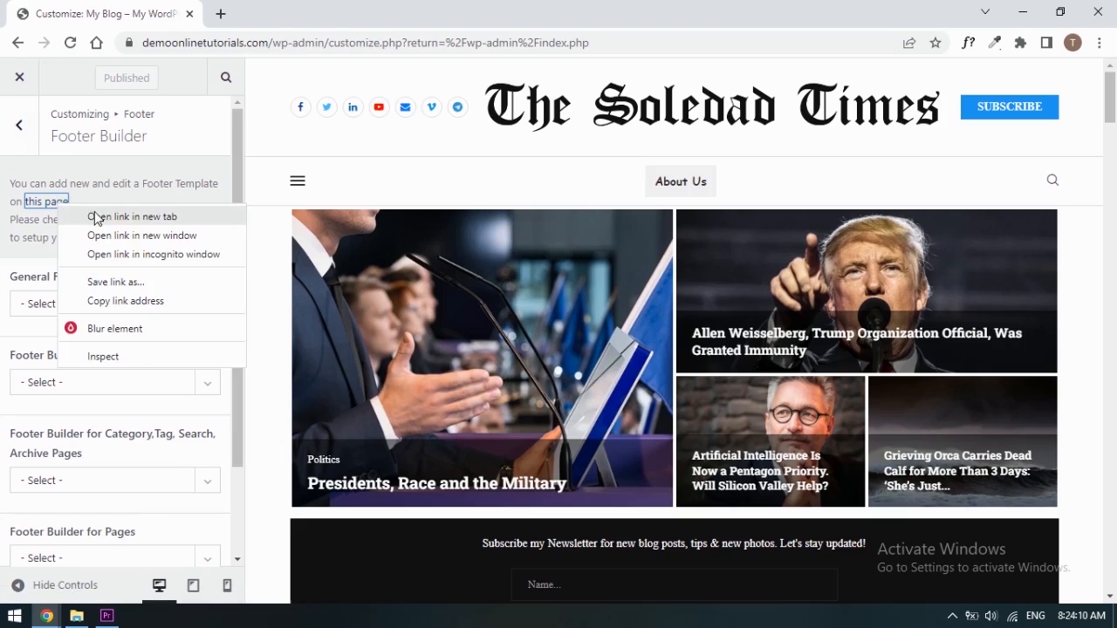
left_click(95, 214)
left_click(253, 16)
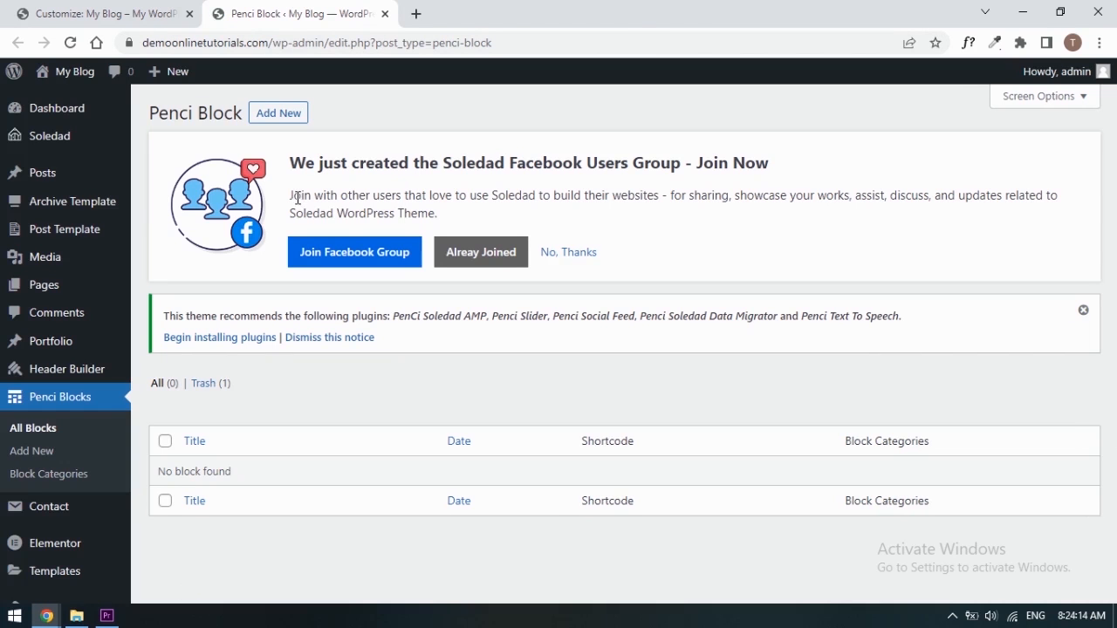
scroll(362, 352, "down", 1)
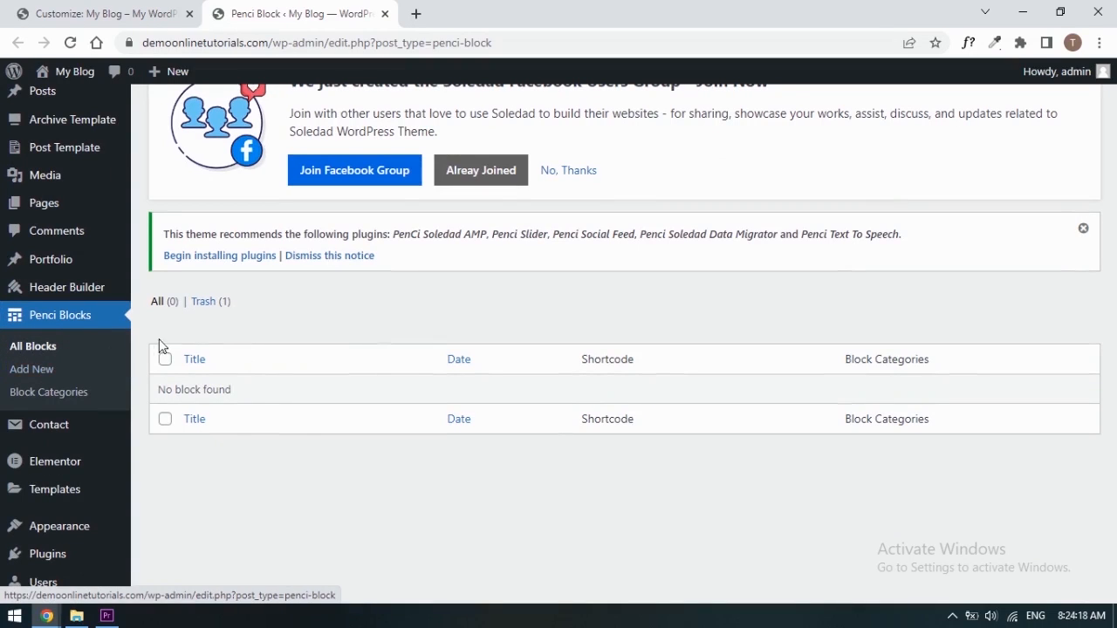
left_click(43, 374)
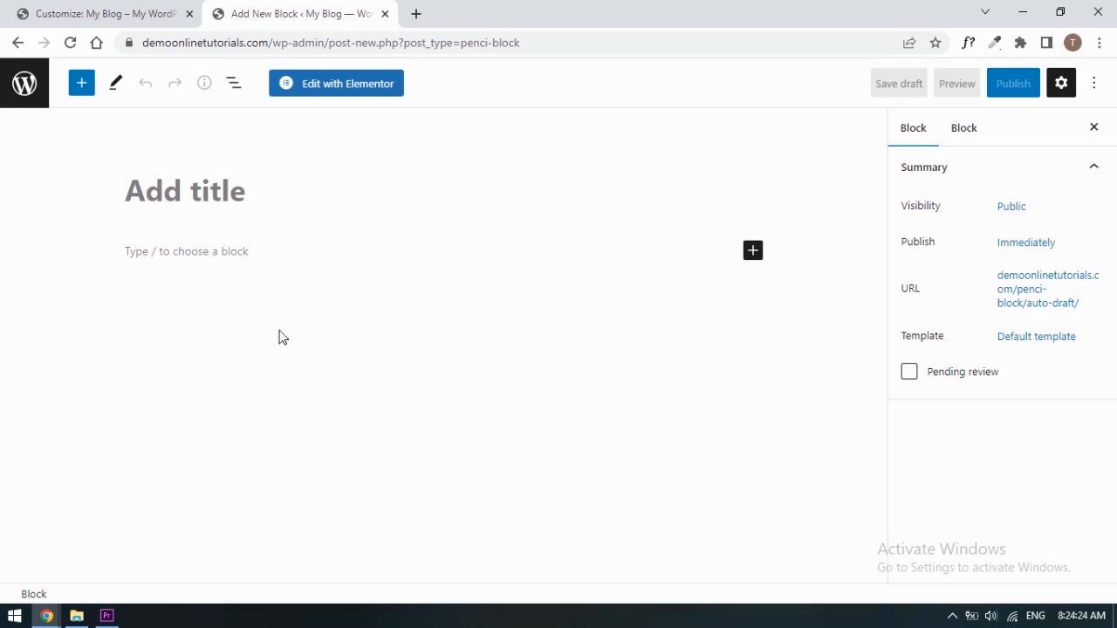
Title the new block "custom footer" and publish it
left_click(227, 197)
type("cus")
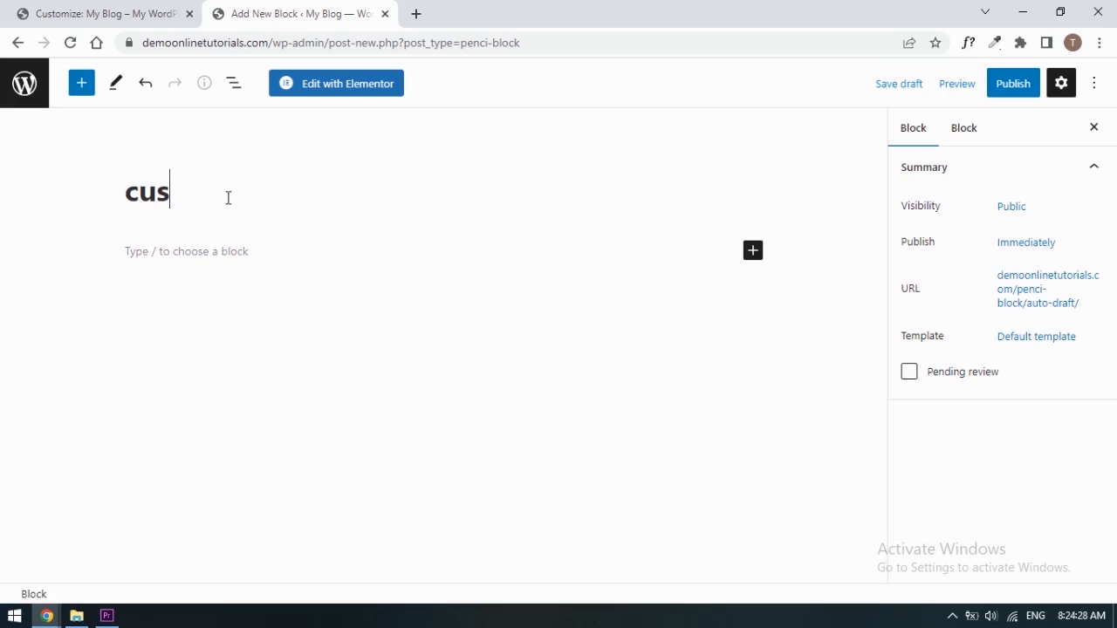
type("tom footer")
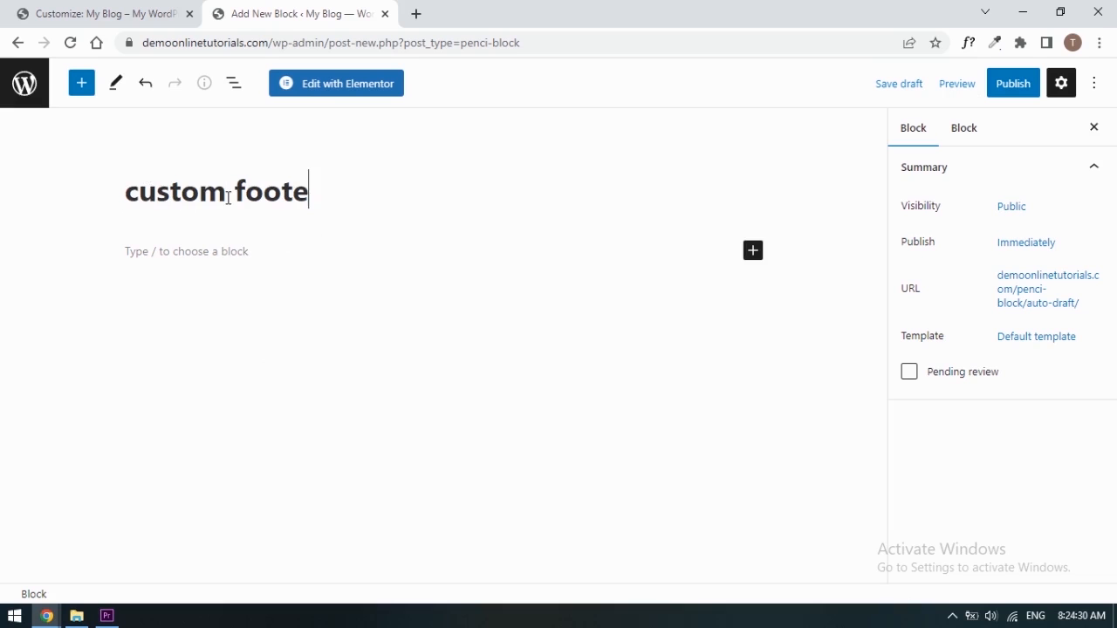
left_click(1021, 86)
left_click(960, 99)
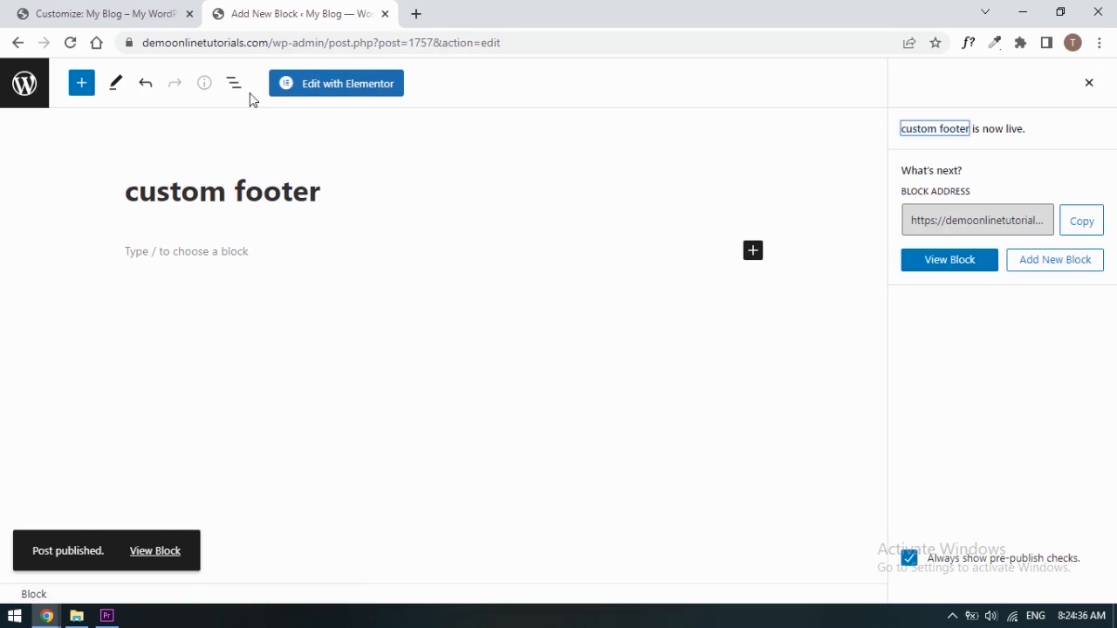
Edit the block with Elementor and insert the Footer Template for News from the Penci footer blocks
left_click(369, 91)
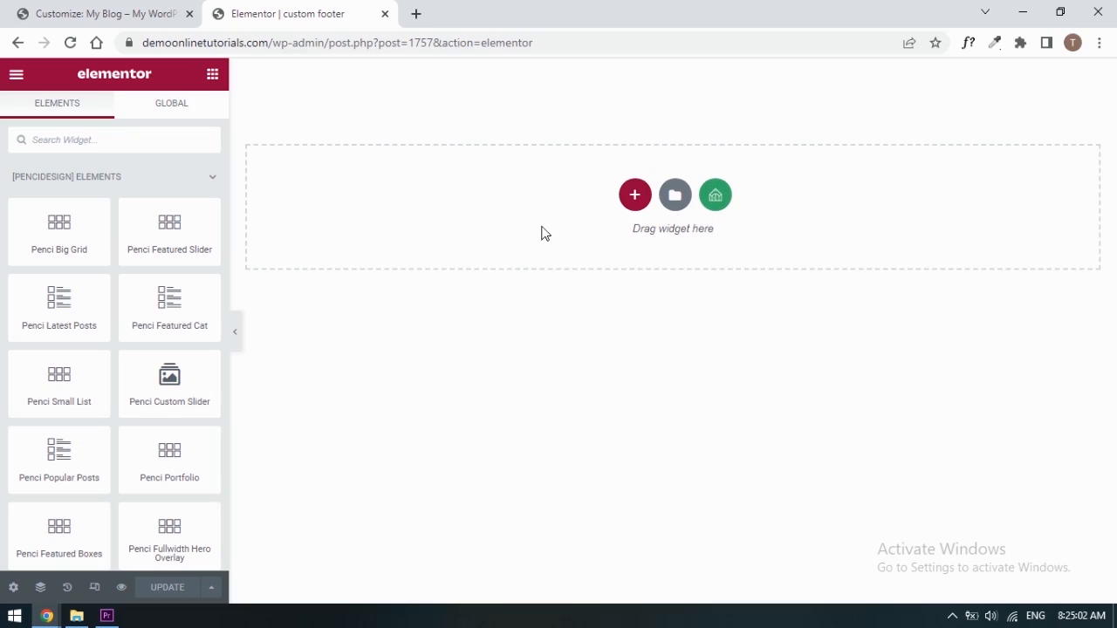
left_click(716, 196)
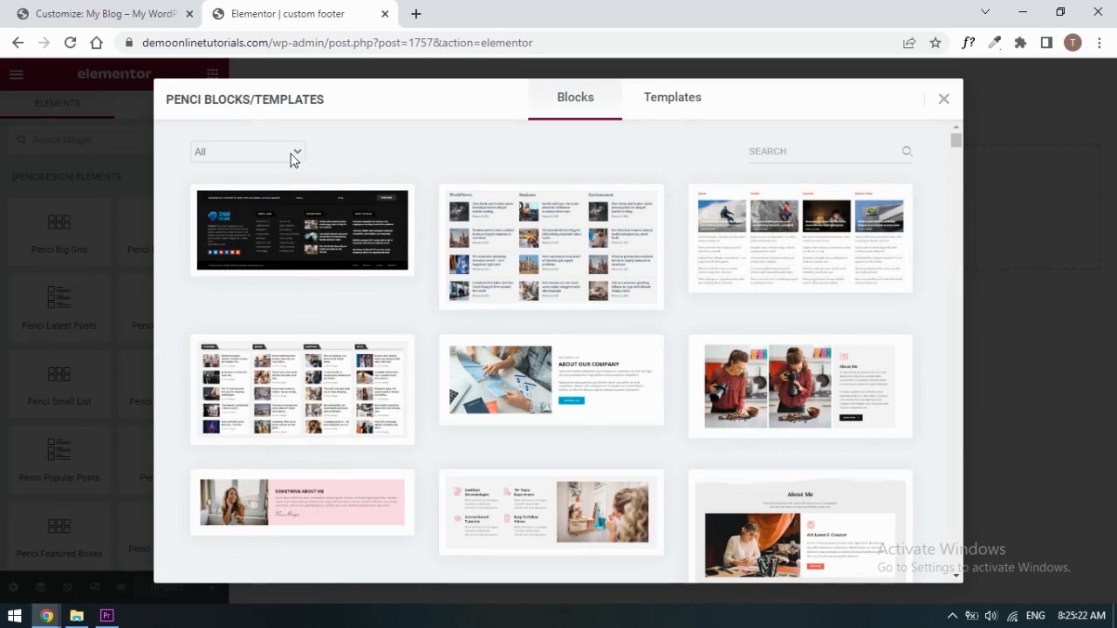
left_click(297, 155)
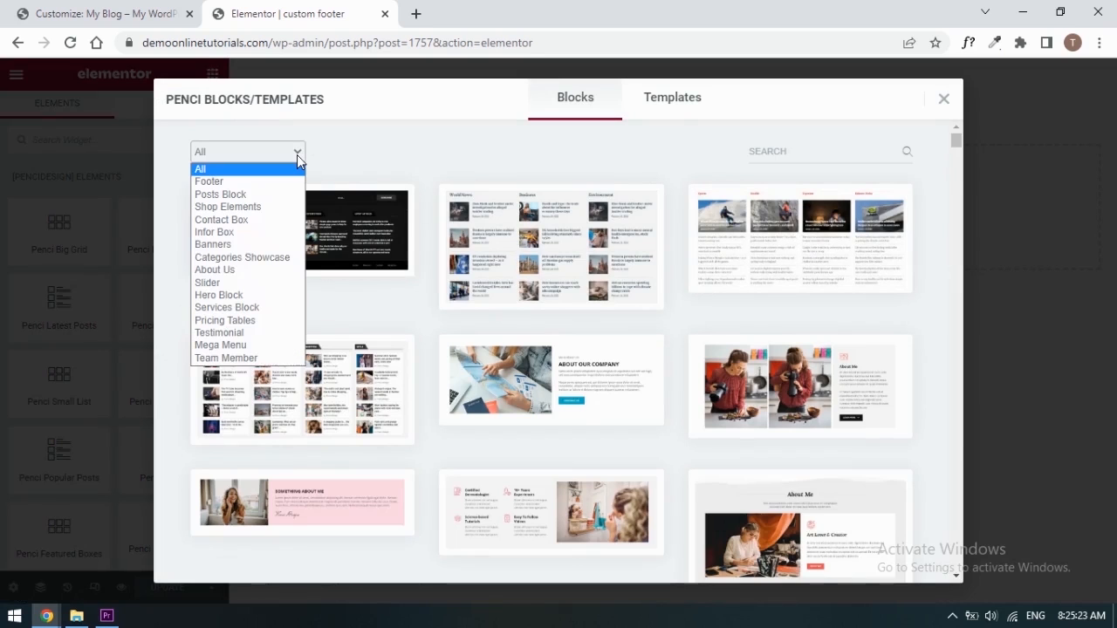
left_click(224, 182)
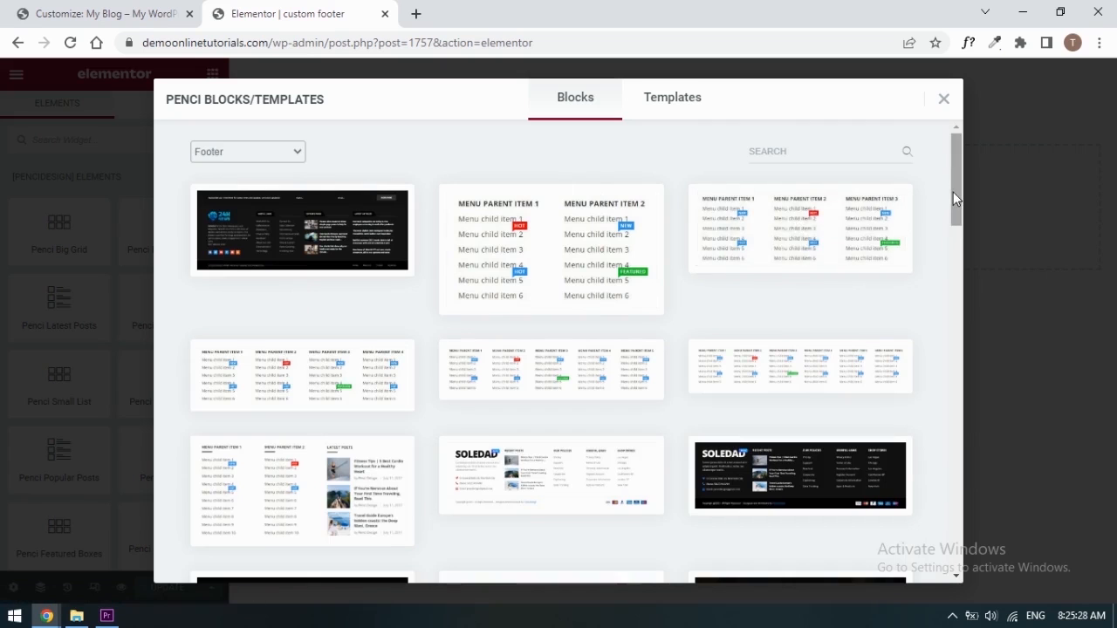
left_click_drag(953, 192, 953, 380)
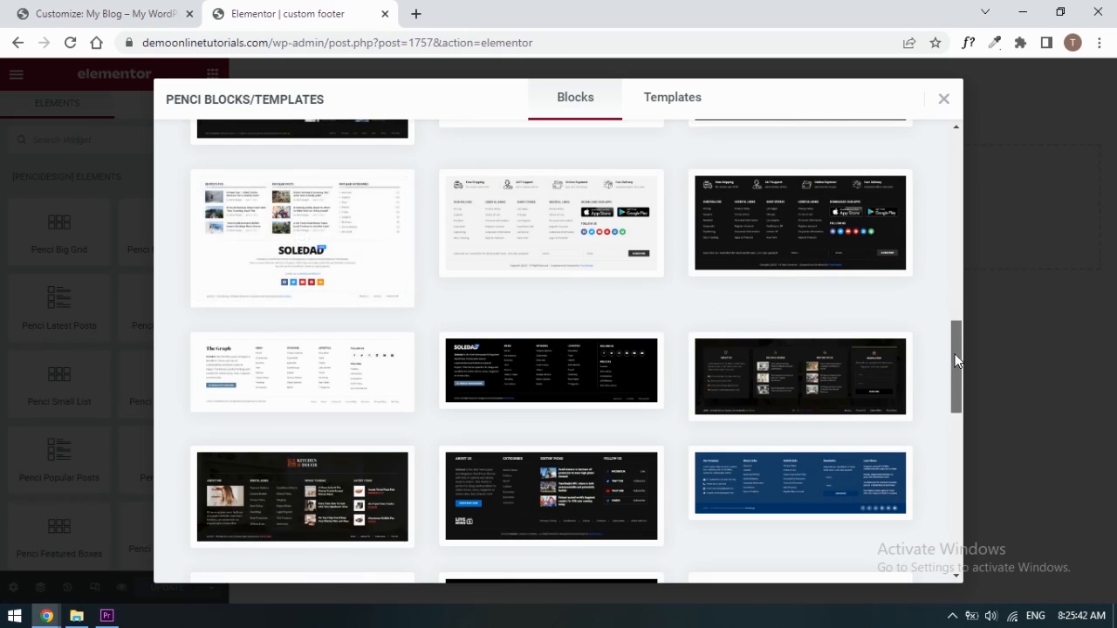
left_click_drag(955, 354, 957, 315)
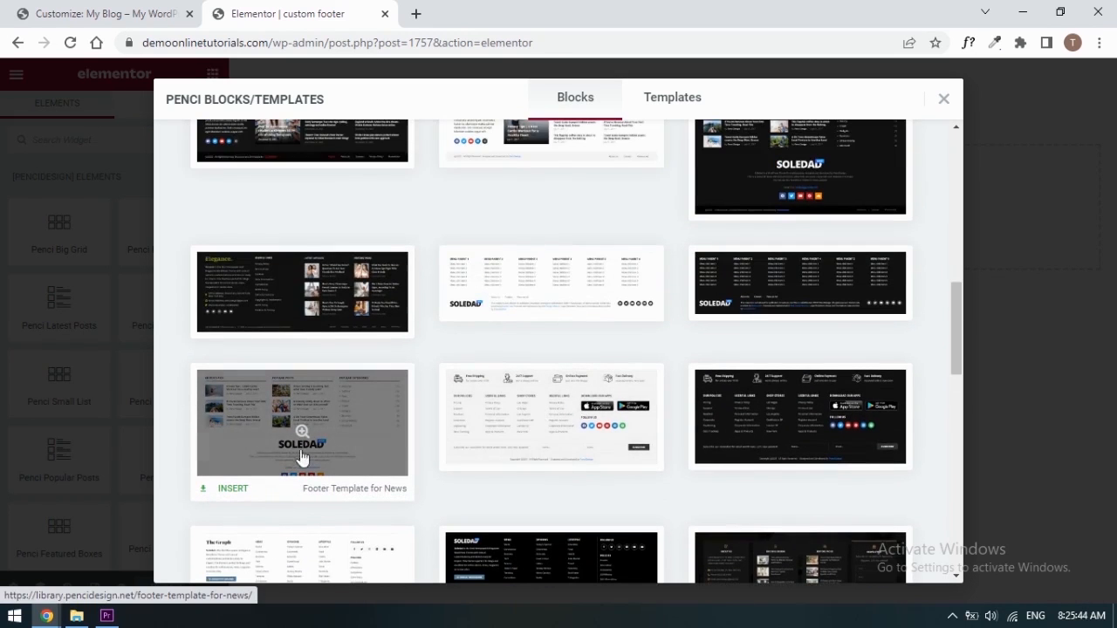
left_click(229, 494)
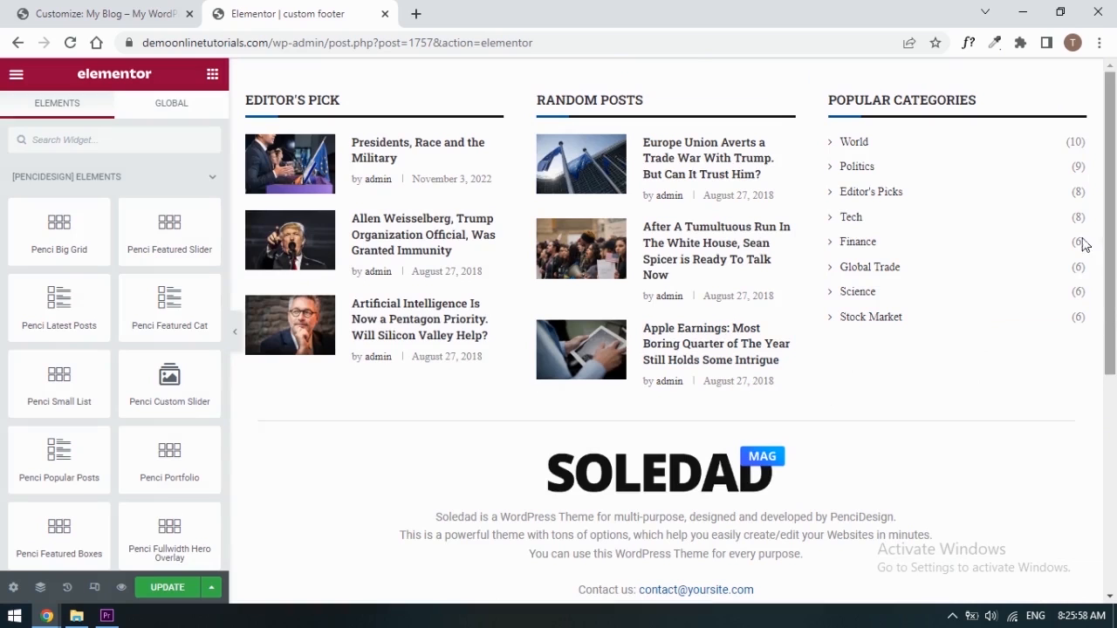
left_click_drag(1114, 312, 1113, 358)
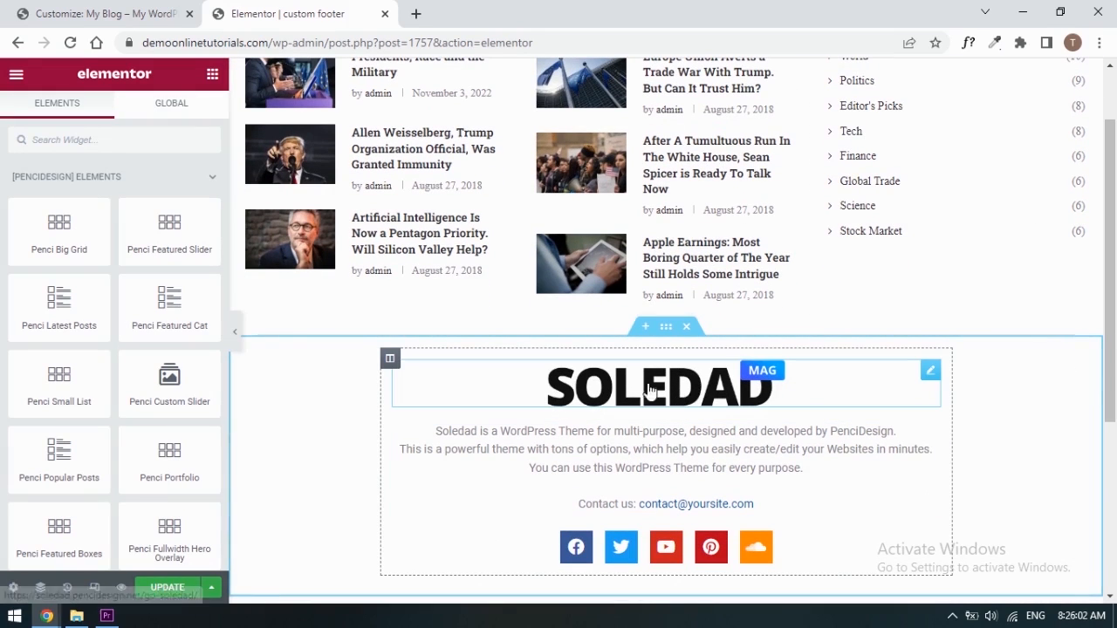
scroll(1063, 387, "down", 1)
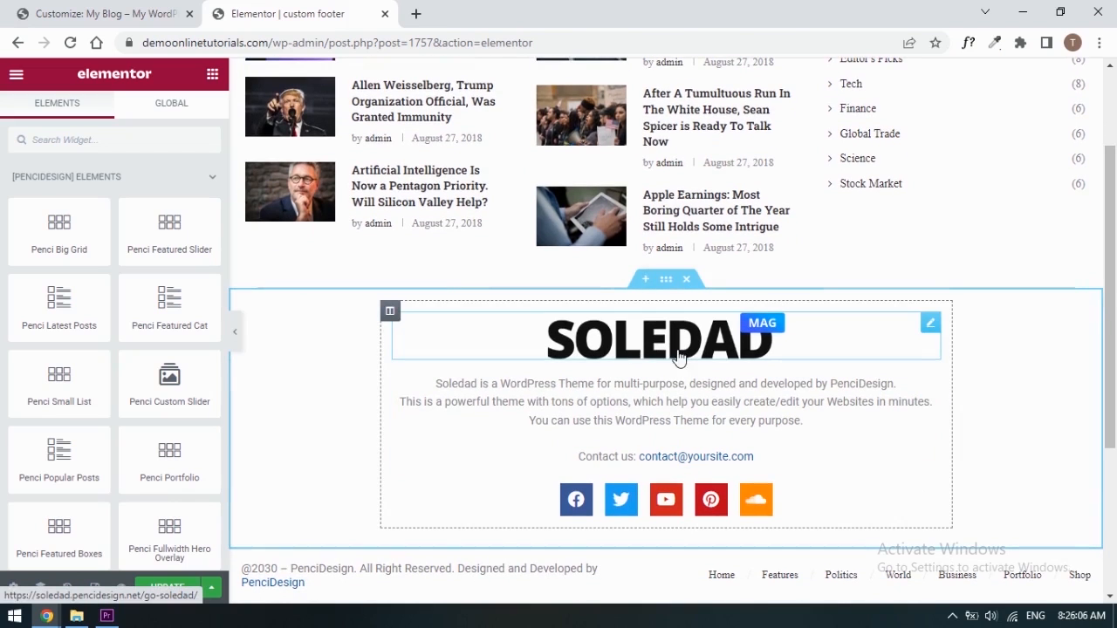
Open the footer logo's image picker and browse the media library images without inserting one
left_click(650, 347)
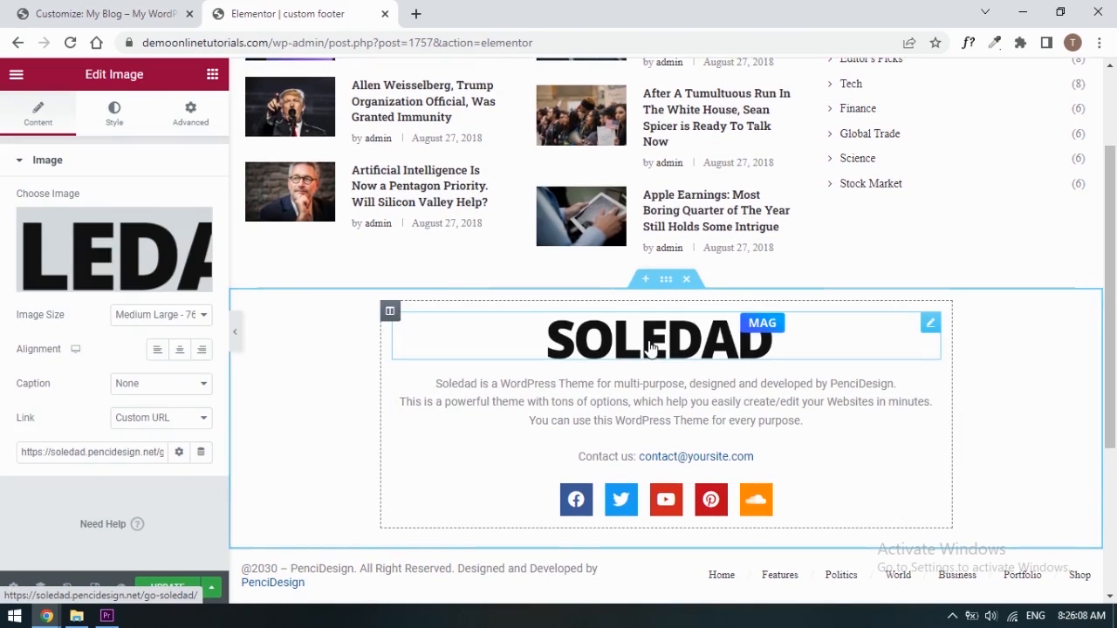
left_click(83, 247)
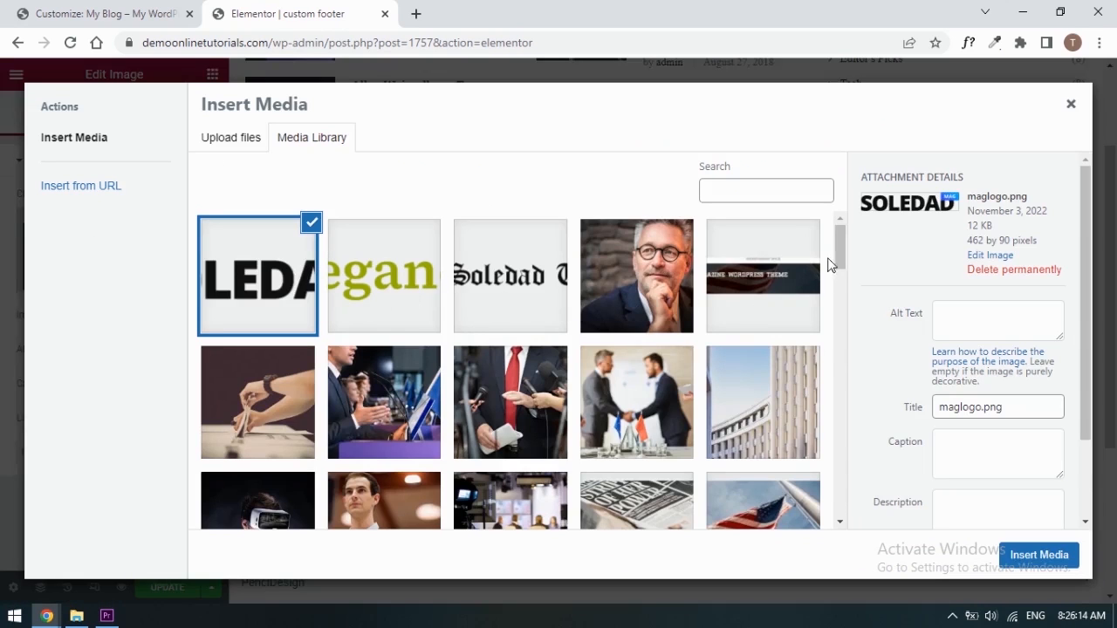
scroll(840, 262, "down", 3)
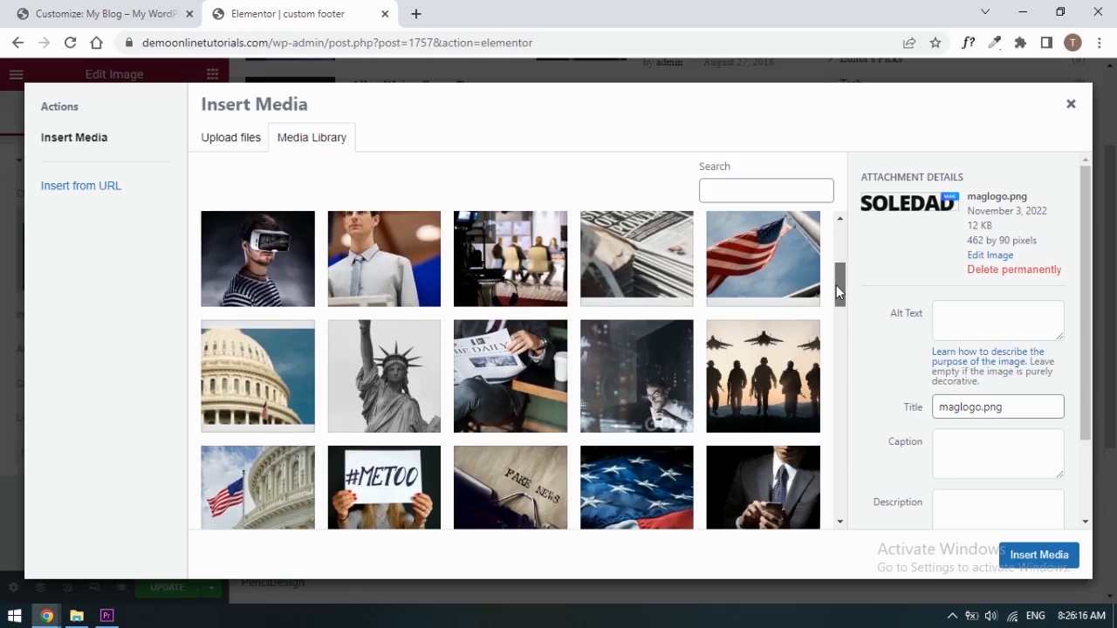
scroll(836, 285, "up", 2)
scroll(836, 234, "up", 1)
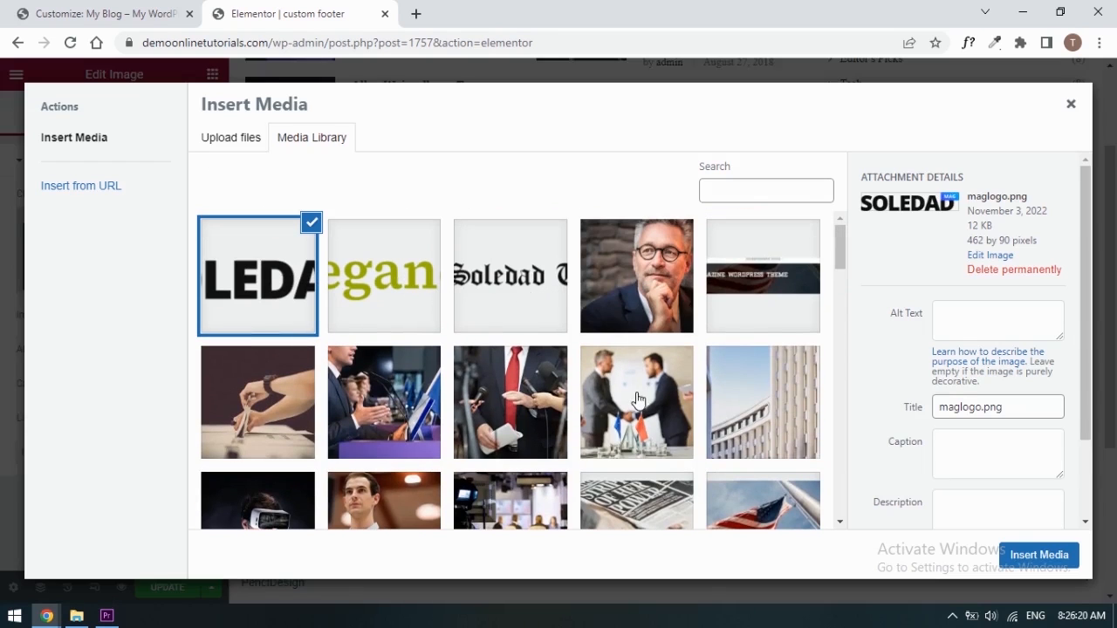
left_click(561, 399)
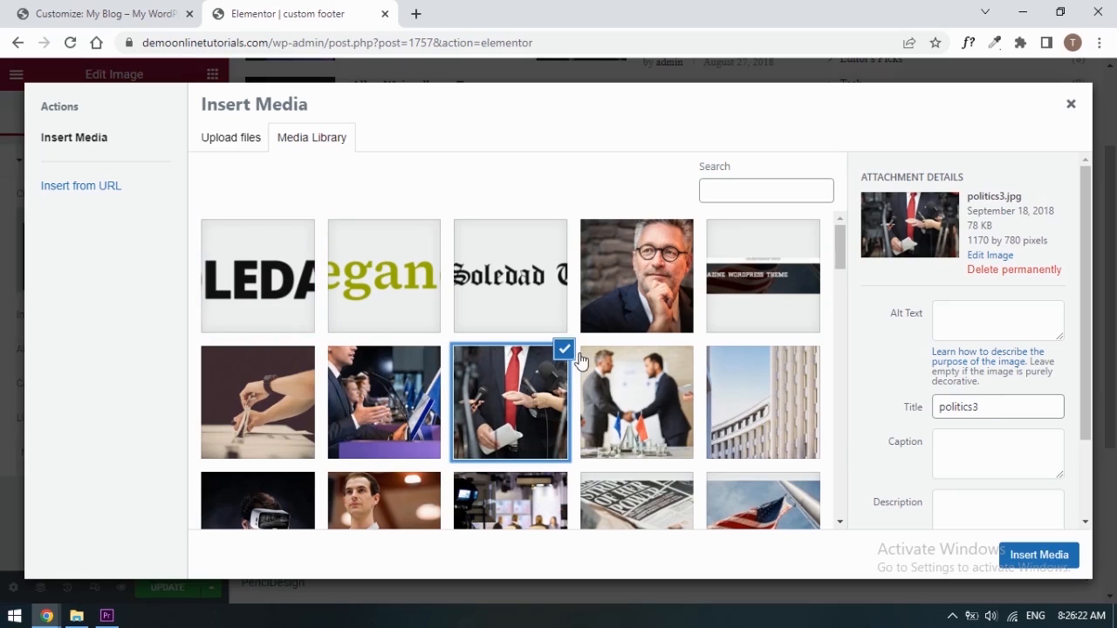
left_click(514, 308)
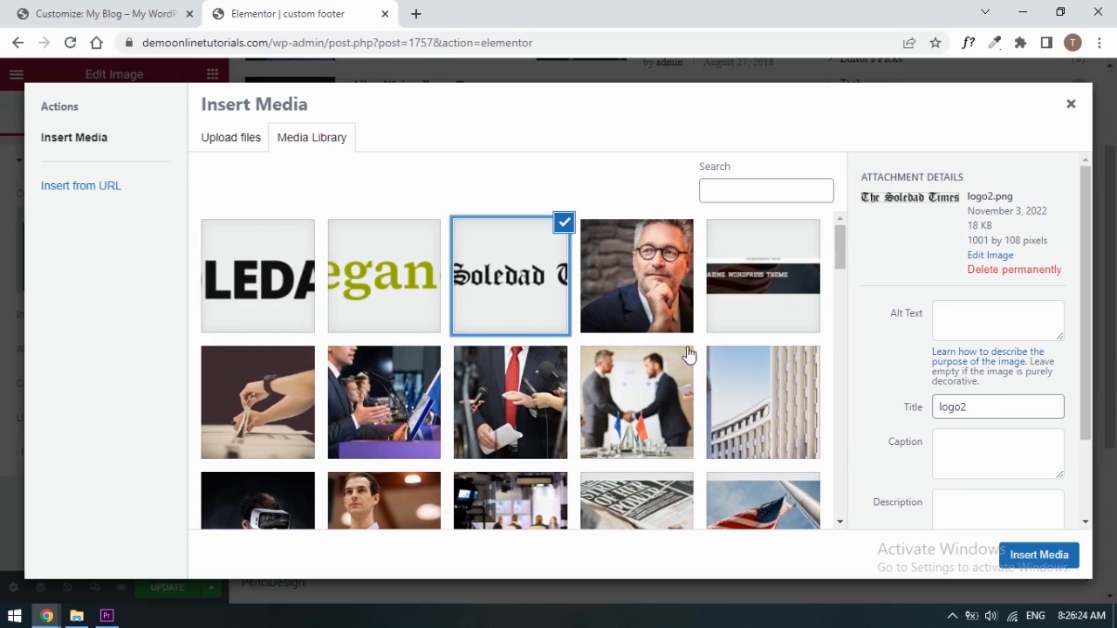
left_click(731, 331)
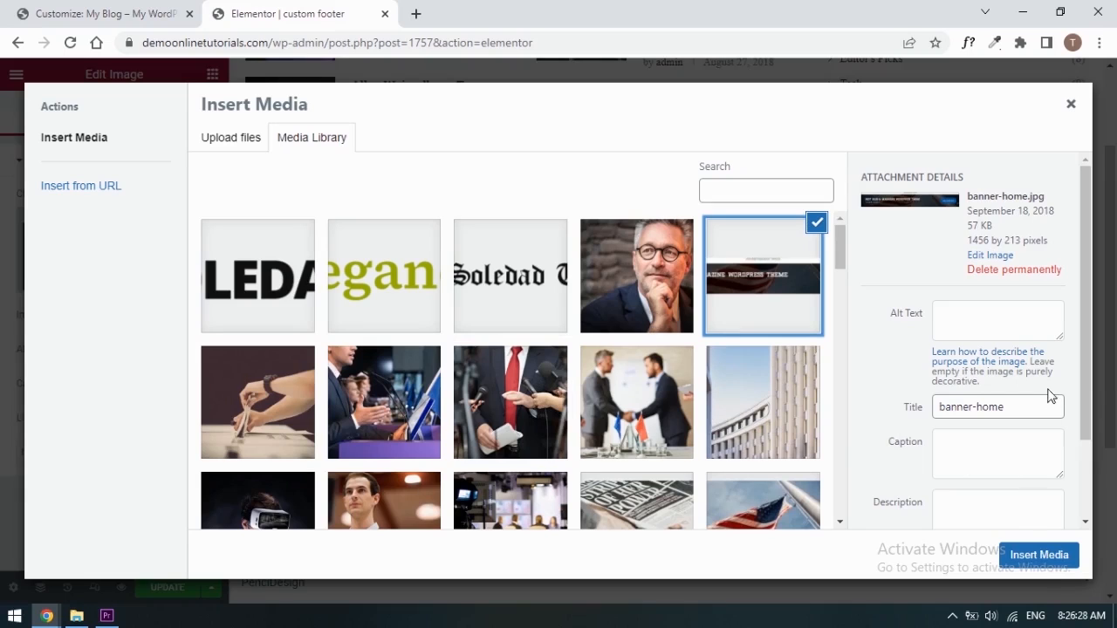
left_click(1071, 103)
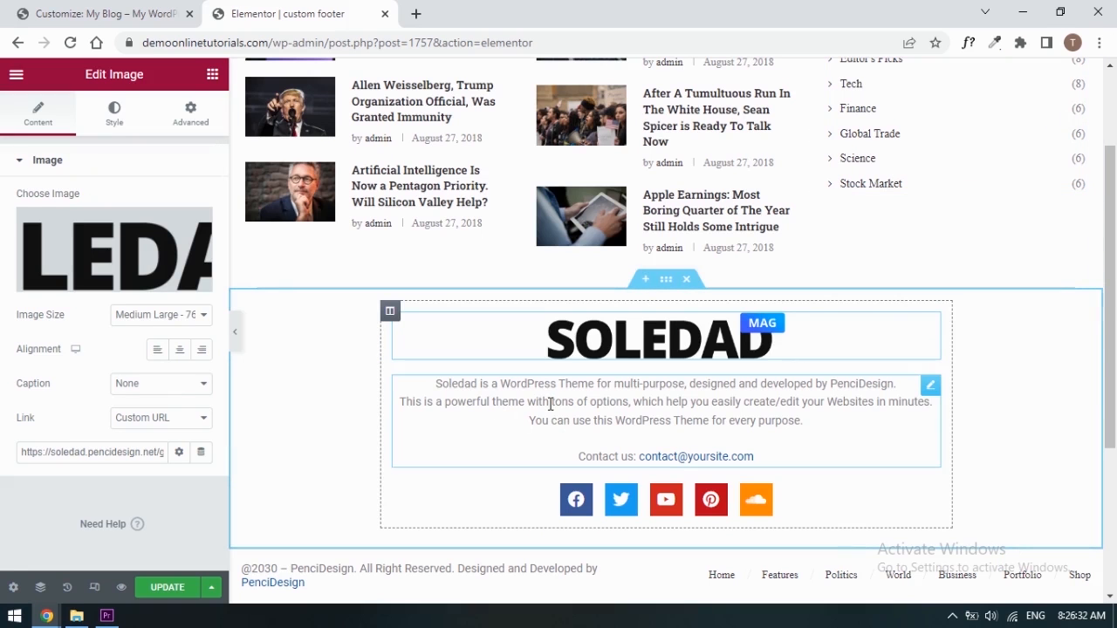
Inspect the settings of the footer's text editor and social icons widgets
left_click(599, 403)
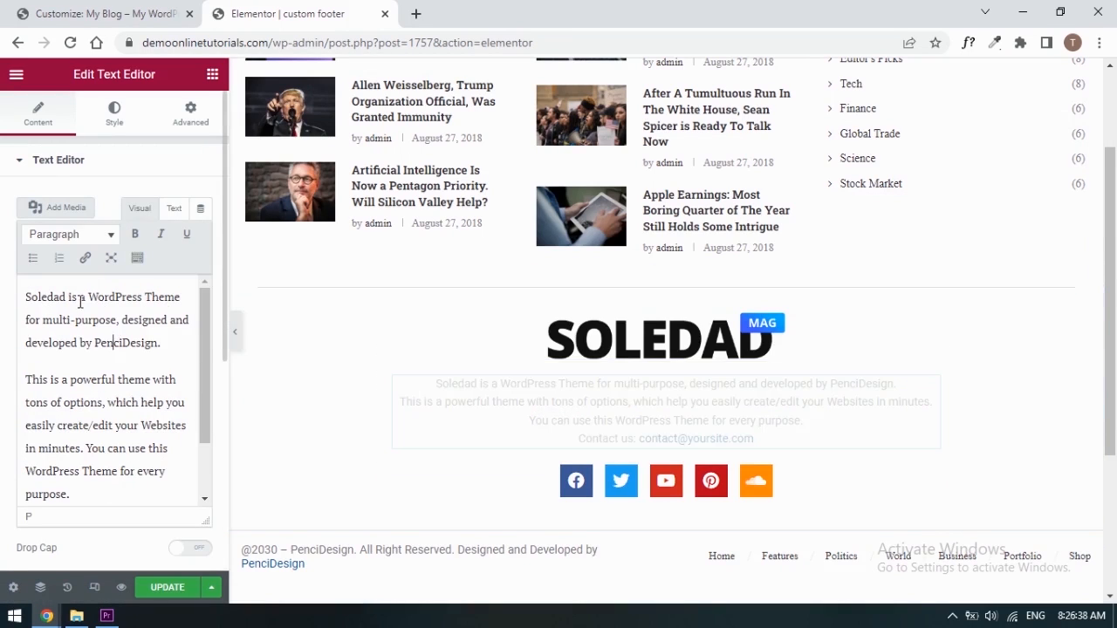
left_click(42, 304)
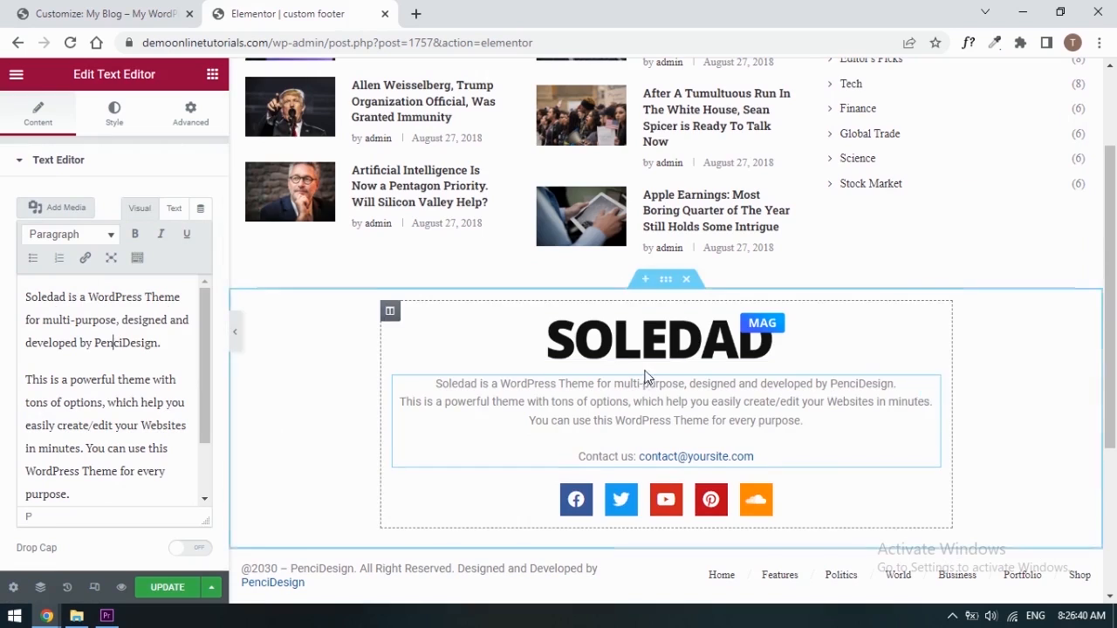
scroll(646, 375, "down", 2)
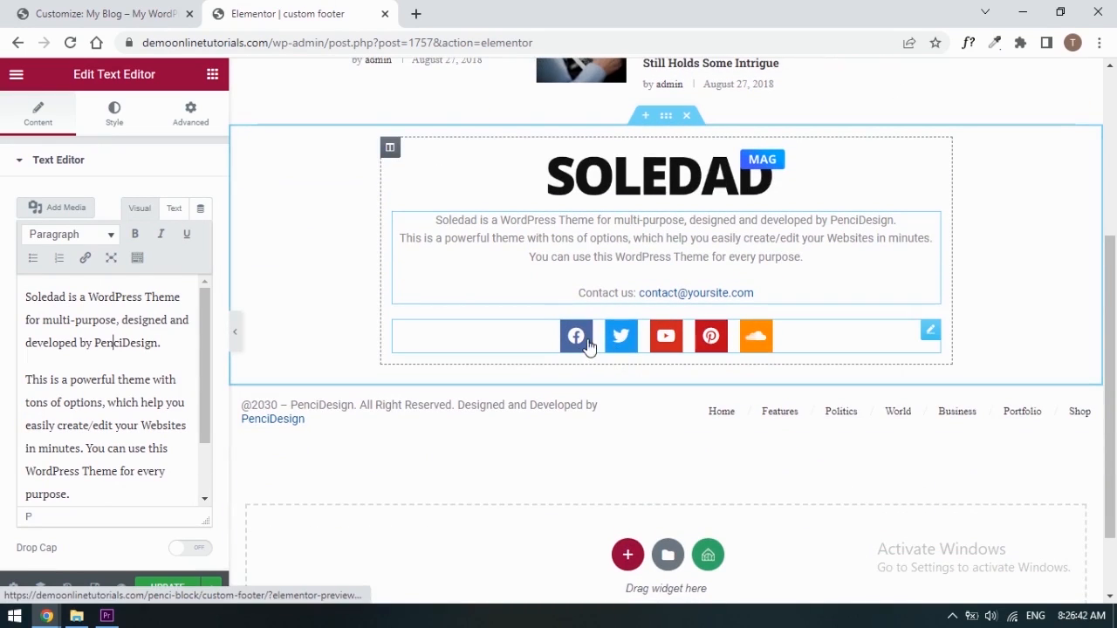
left_click(656, 351)
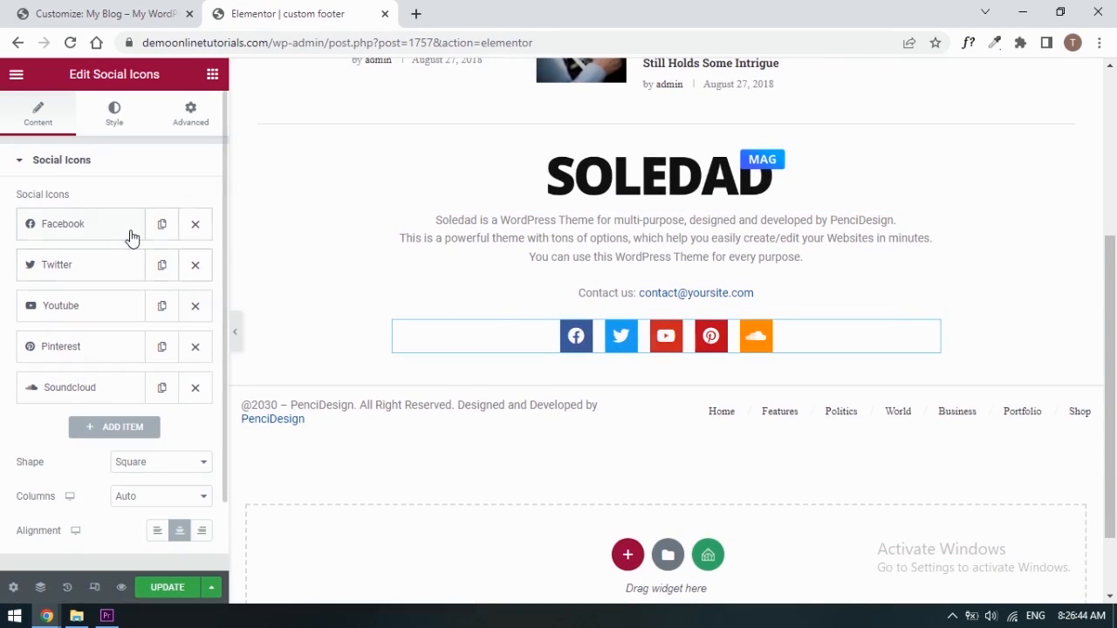
left_click(65, 228)
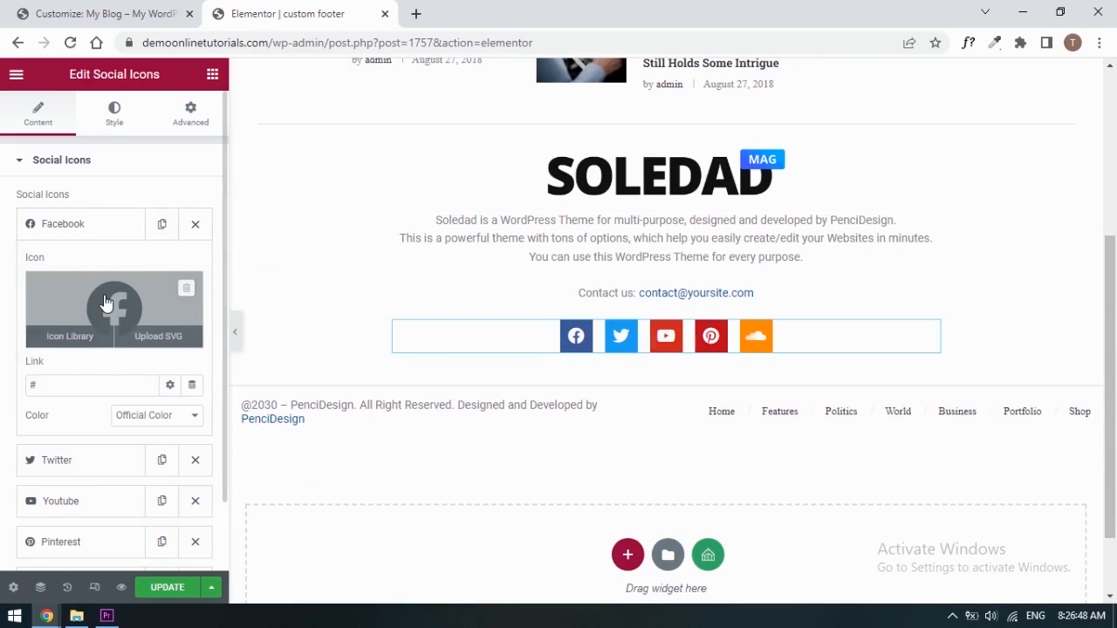
left_click(77, 230)
scroll(616, 404, "down", 1)
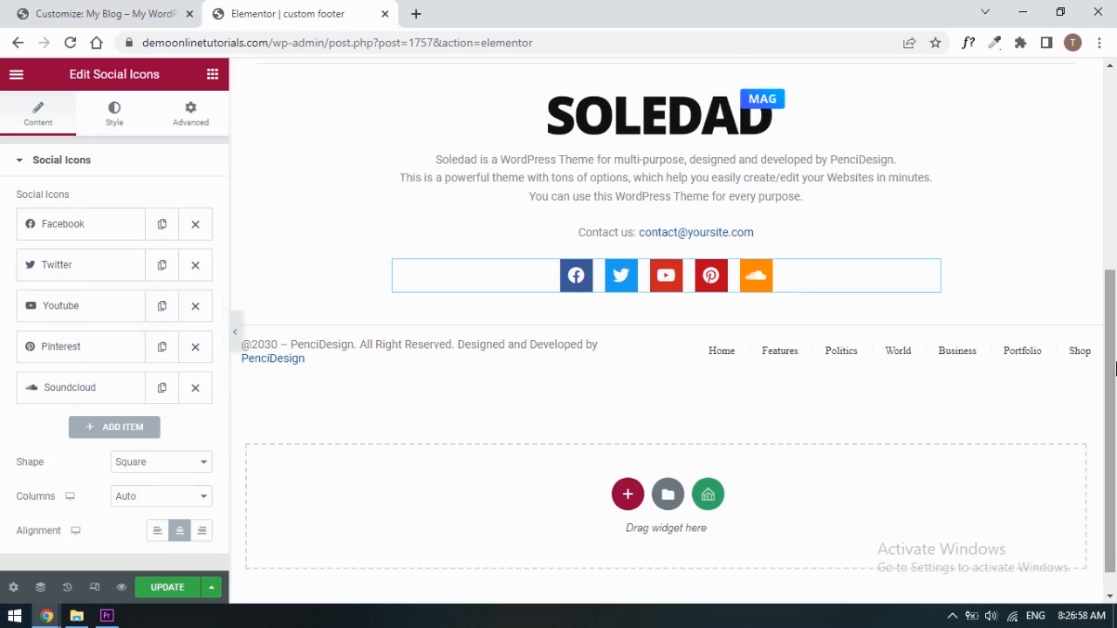
scroll(1114, 311, "up", 1)
scroll(1115, 311, "up", 3)
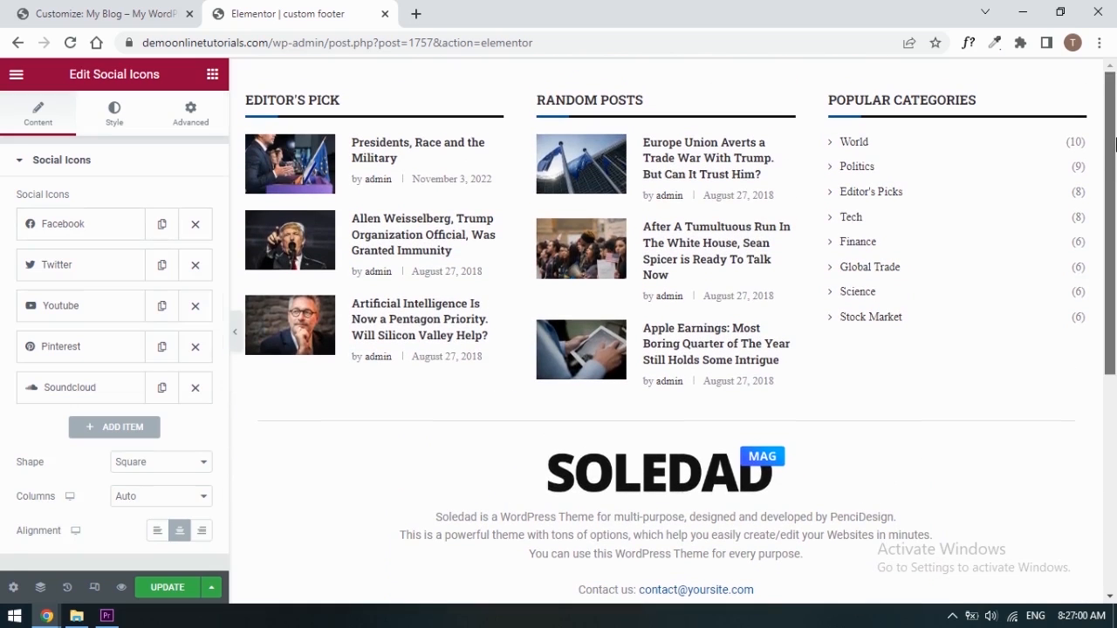
Set the Editor's Pick small list's query to include only the Finance category
left_click(368, 170)
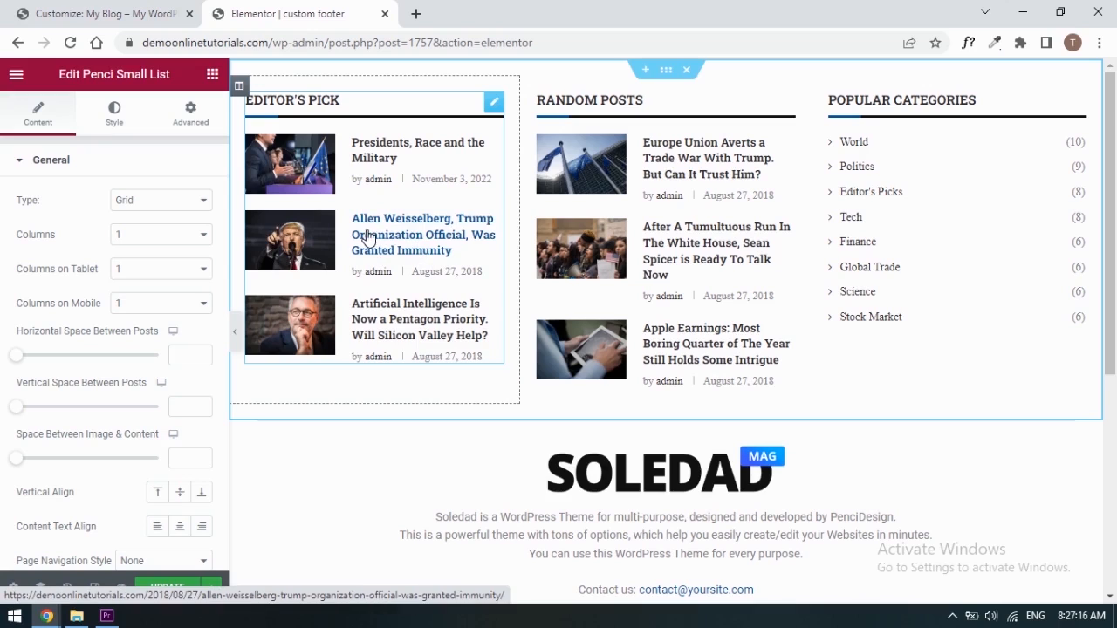
left_click(23, 165)
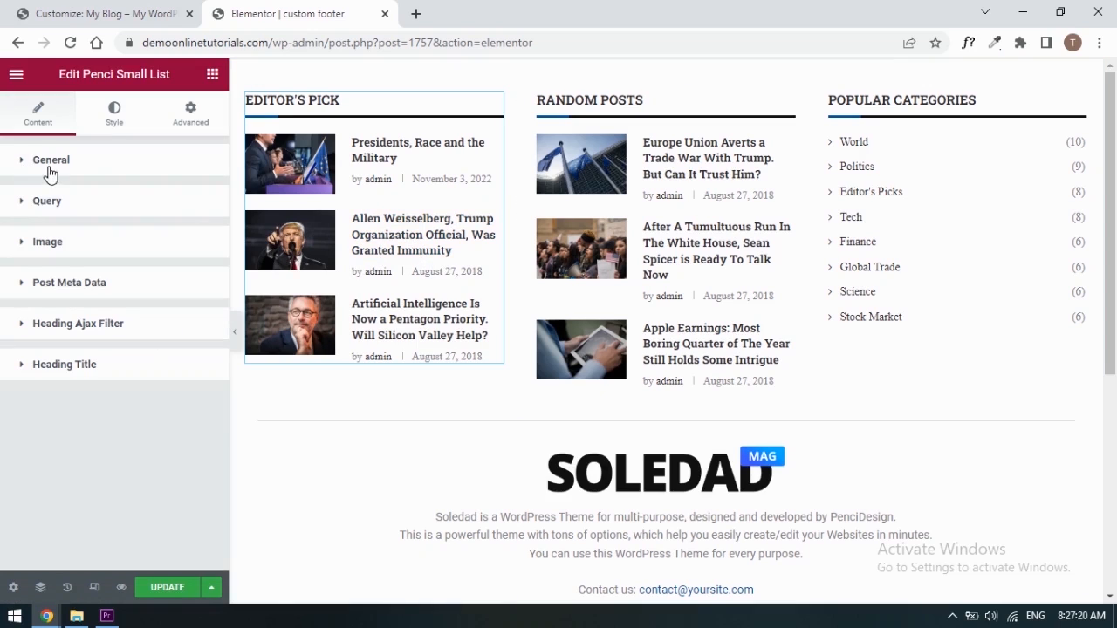
left_click(24, 204)
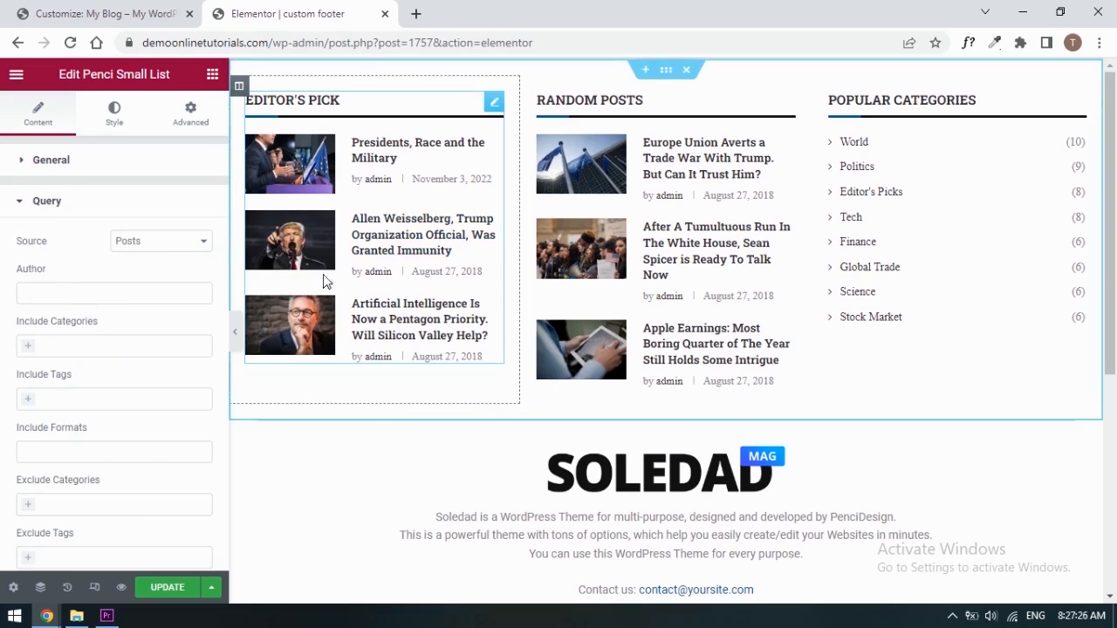
left_click(83, 349)
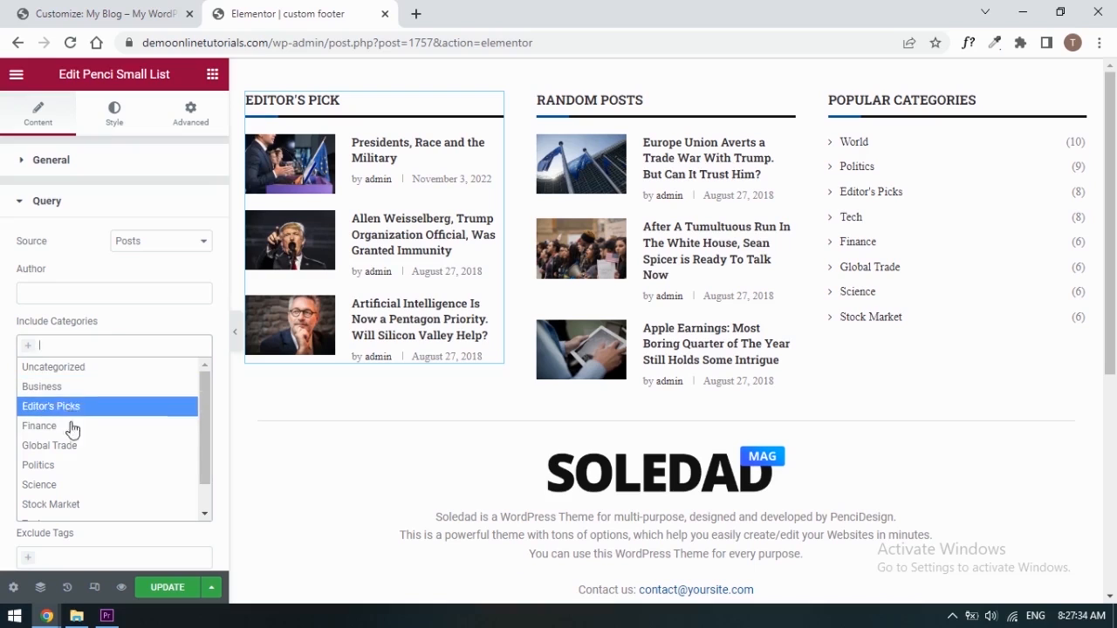
mouse_move(207, 406)
left_mouse_down()
mouse_move(203, 430)
mouse_move(207, 416)
left_mouse_up()
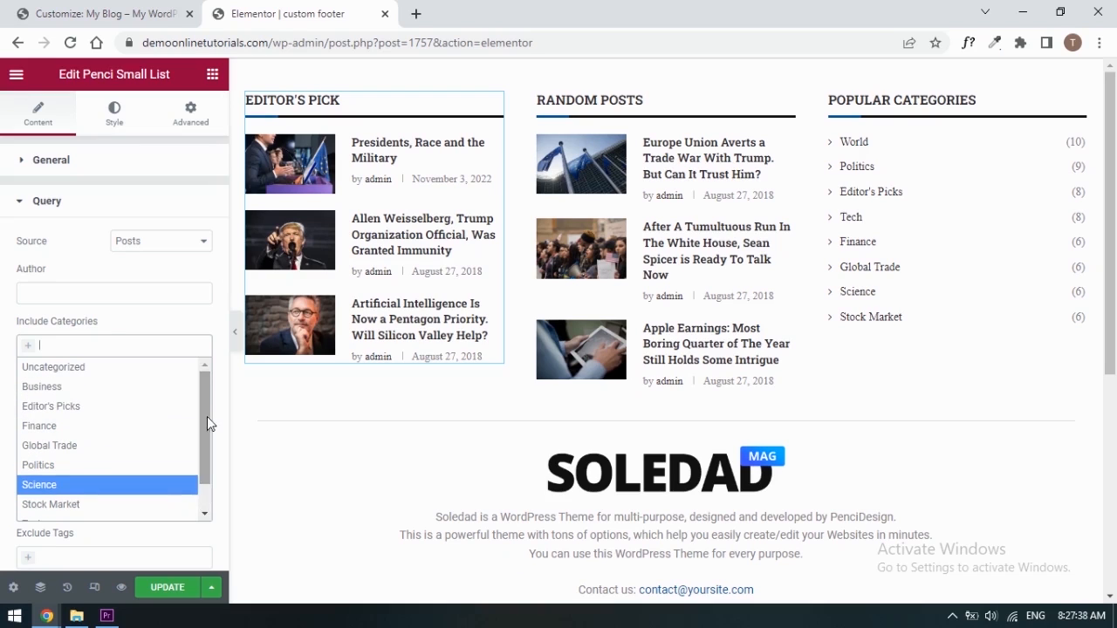
left_click(56, 426)
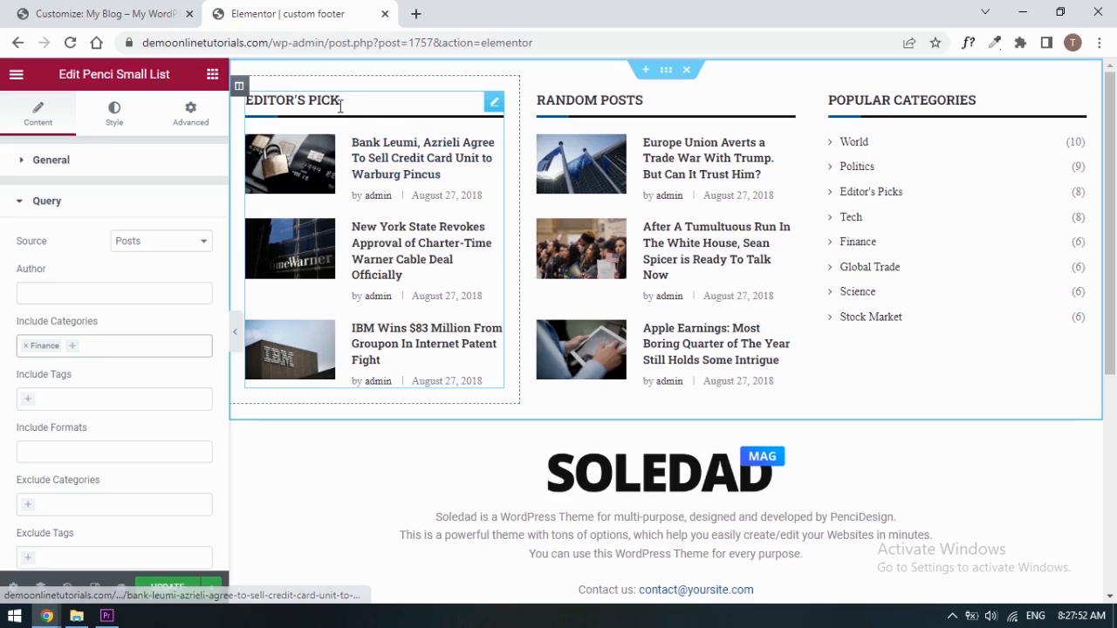
Rename that list's heading title to Finance
left_click(24, 206)
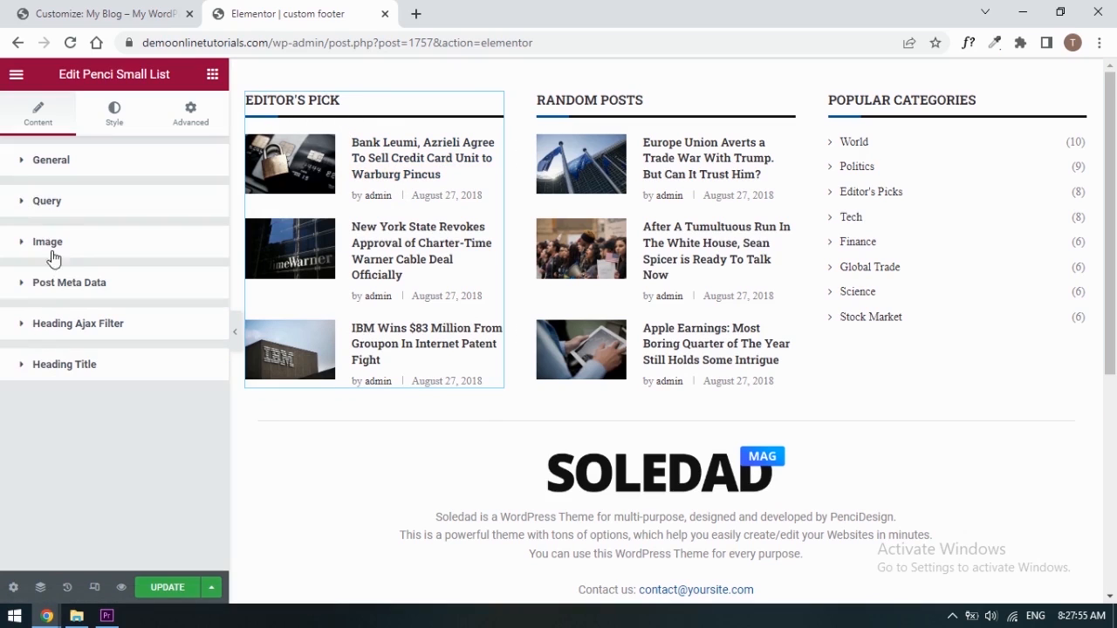
left_click(20, 368)
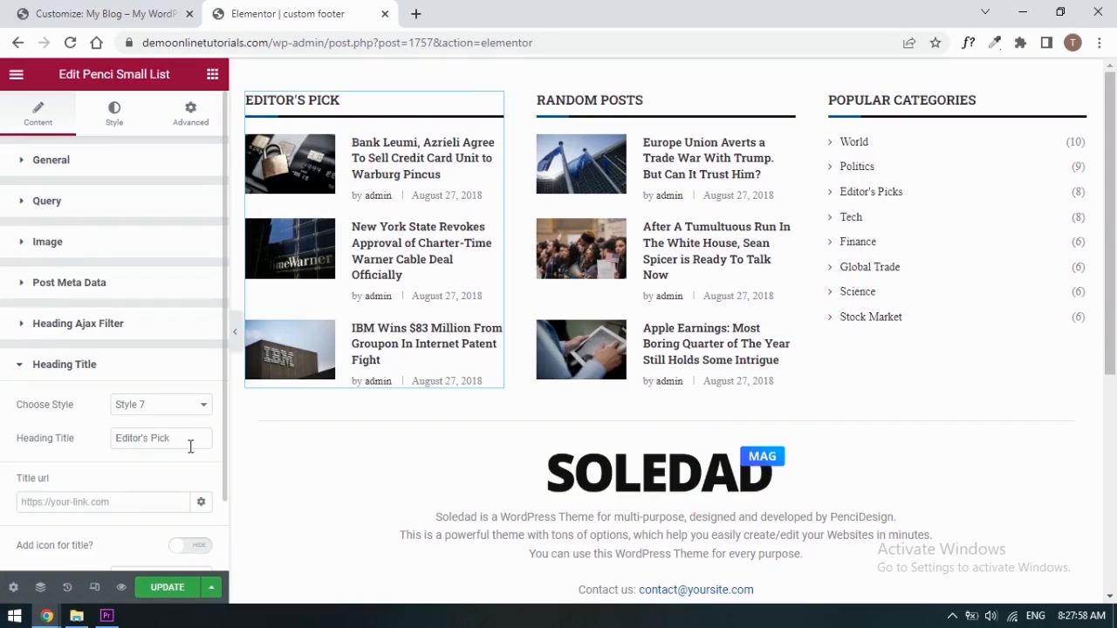
left_click_drag(191, 442, 123, 444)
type("F")
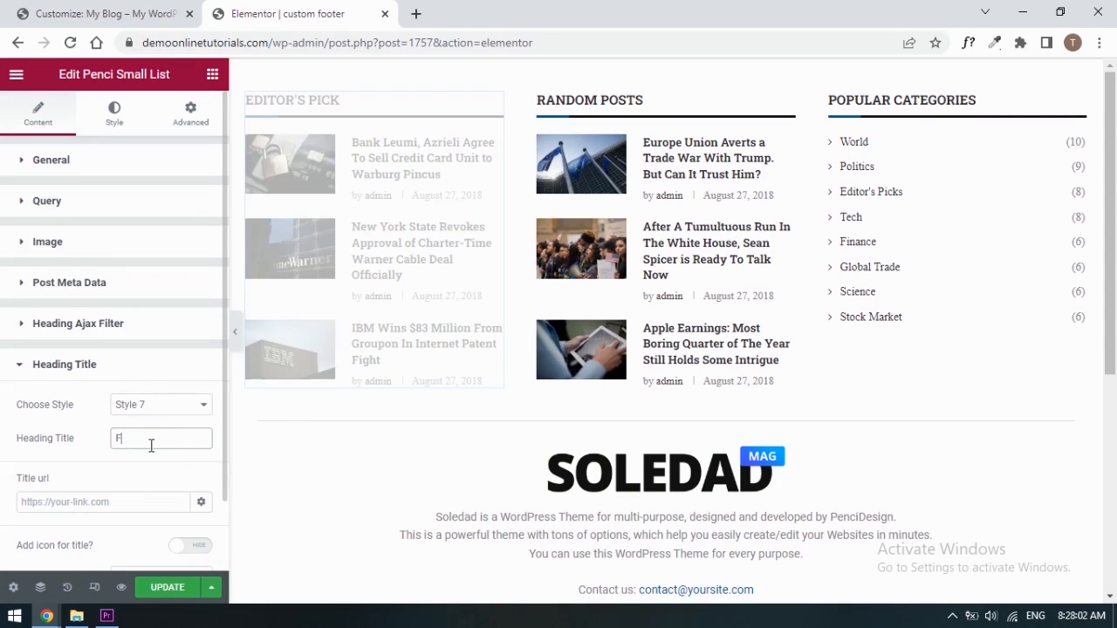
type("inance")
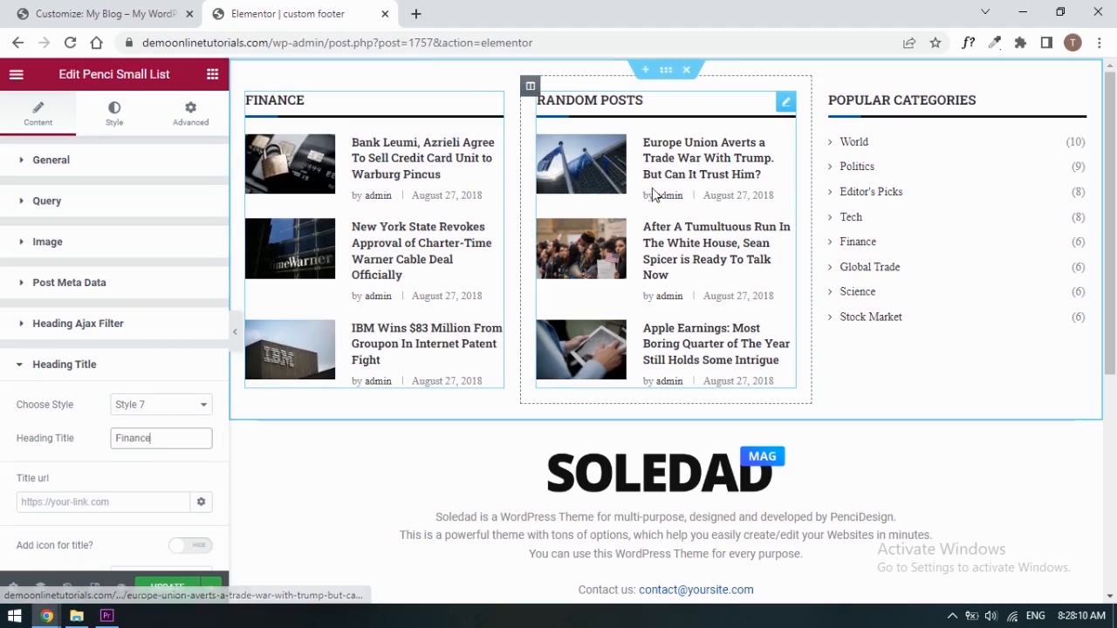
Set the Random Posts list to order by Most Viewed Posts All Time
left_click(592, 179)
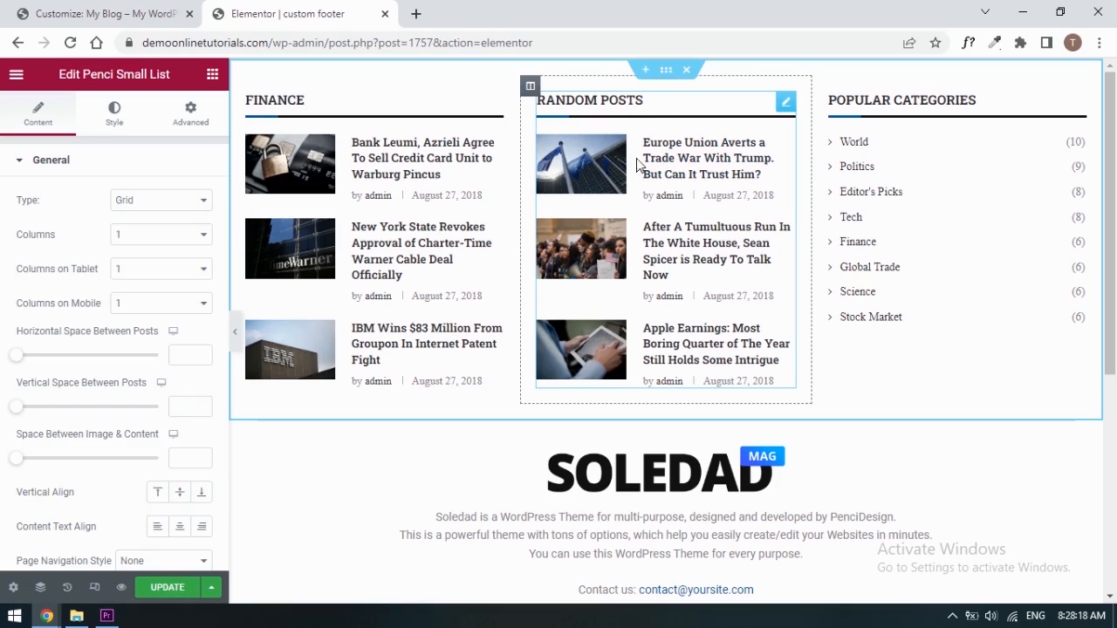
left_click(22, 164)
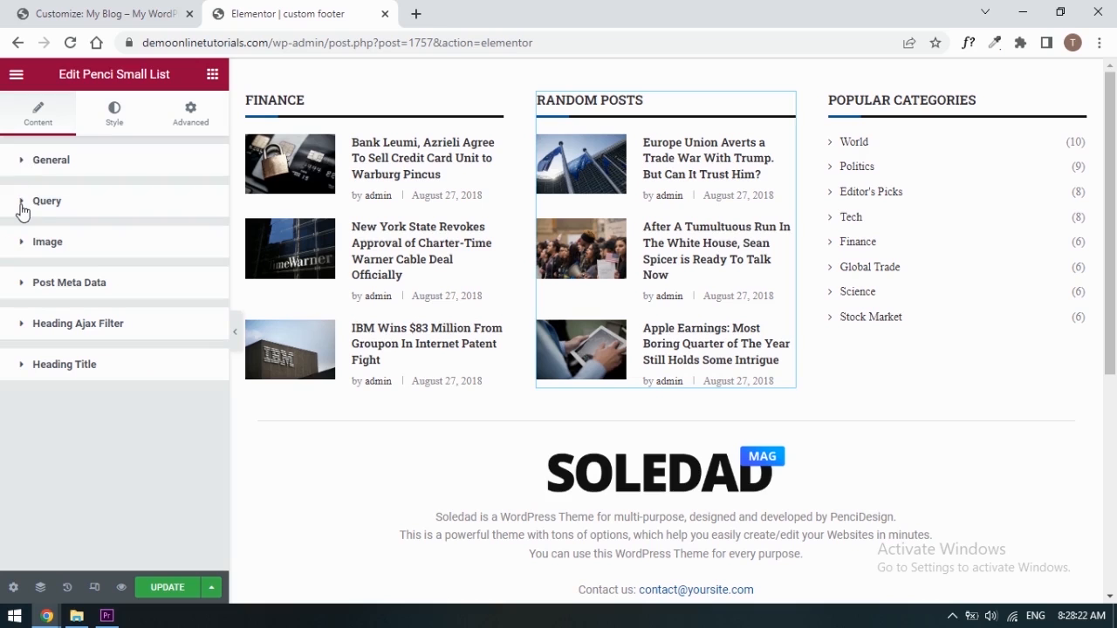
left_click(23, 205)
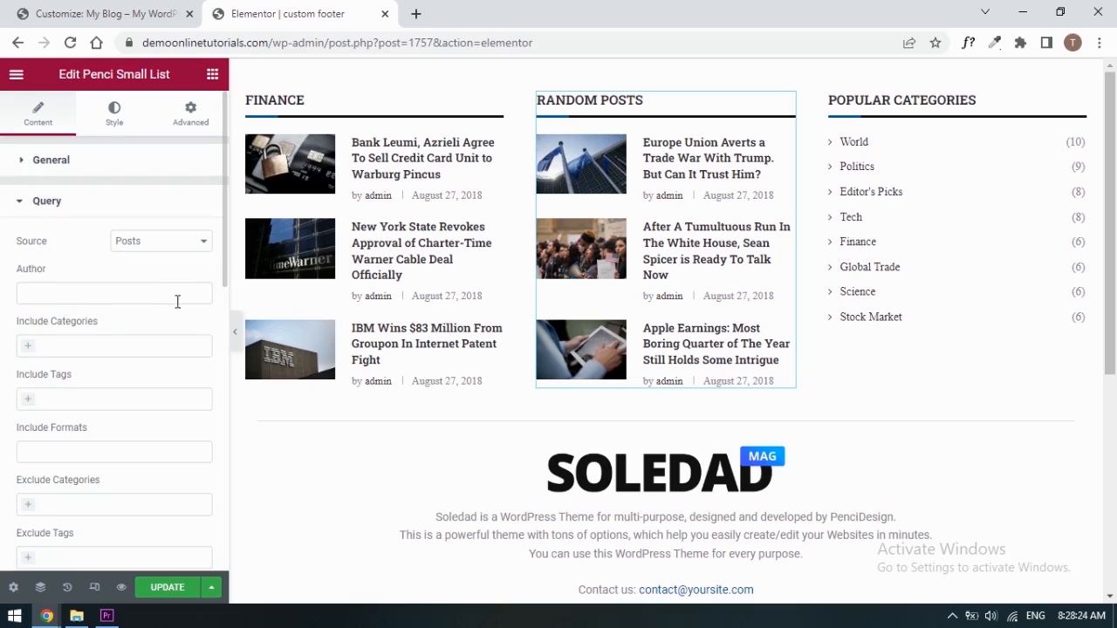
left_click_drag(224, 244, 209, 454)
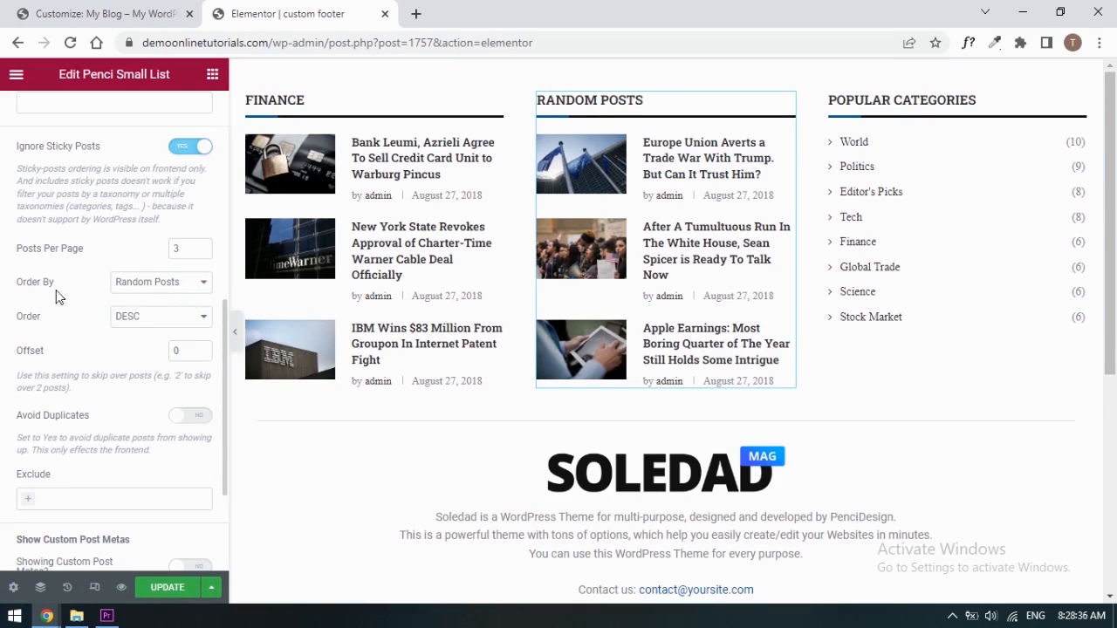
left_click(204, 289)
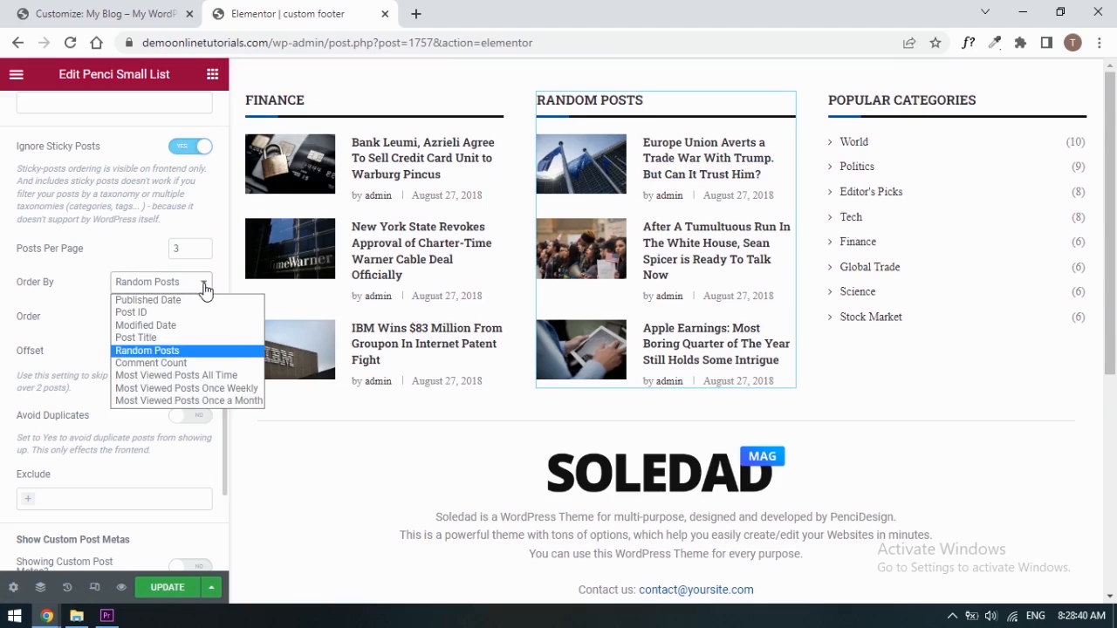
left_click(193, 378)
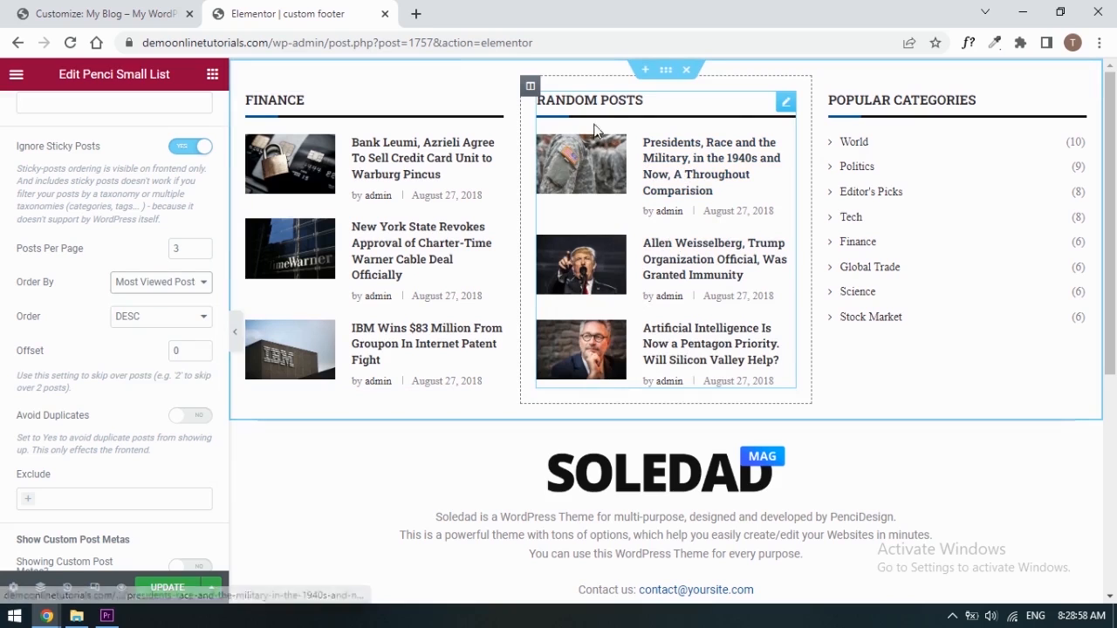
Rename the Random Posts list's heading title to Popular Posts
scroll(175, 274, "up", 6)
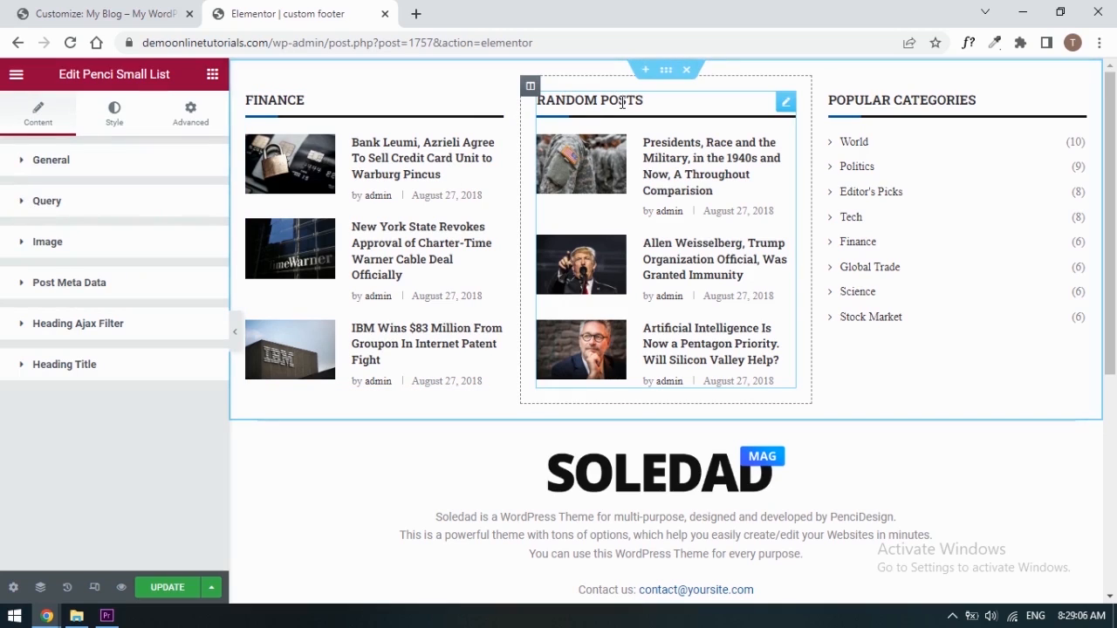
left_click(27, 366)
scroll(125, 404, "down", 1)
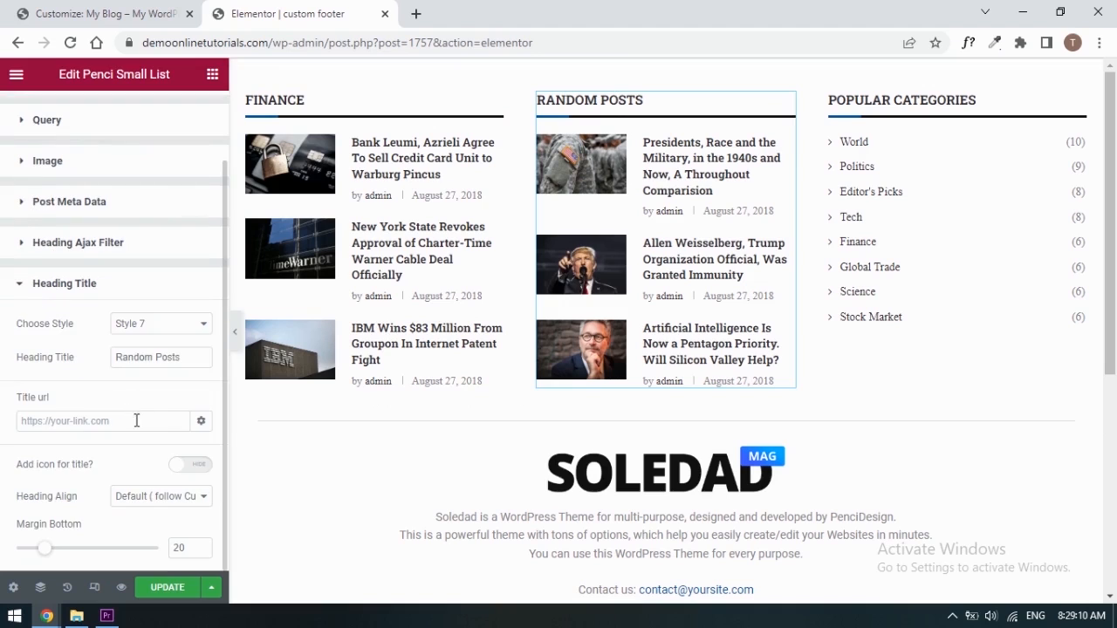
left_click_drag(181, 359, 122, 360)
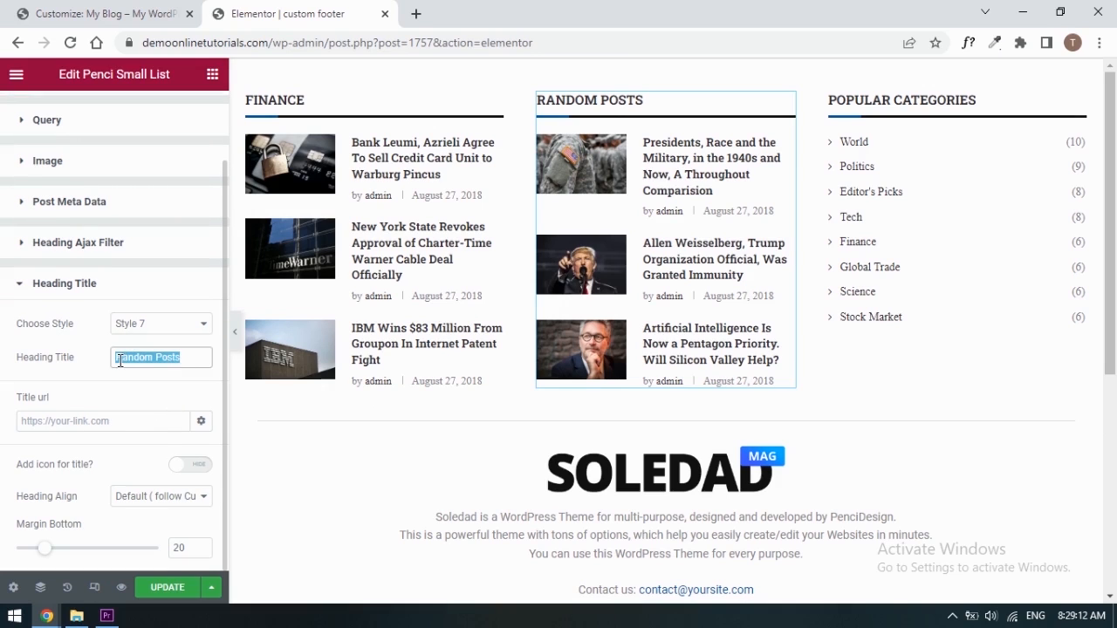
type("Ec")
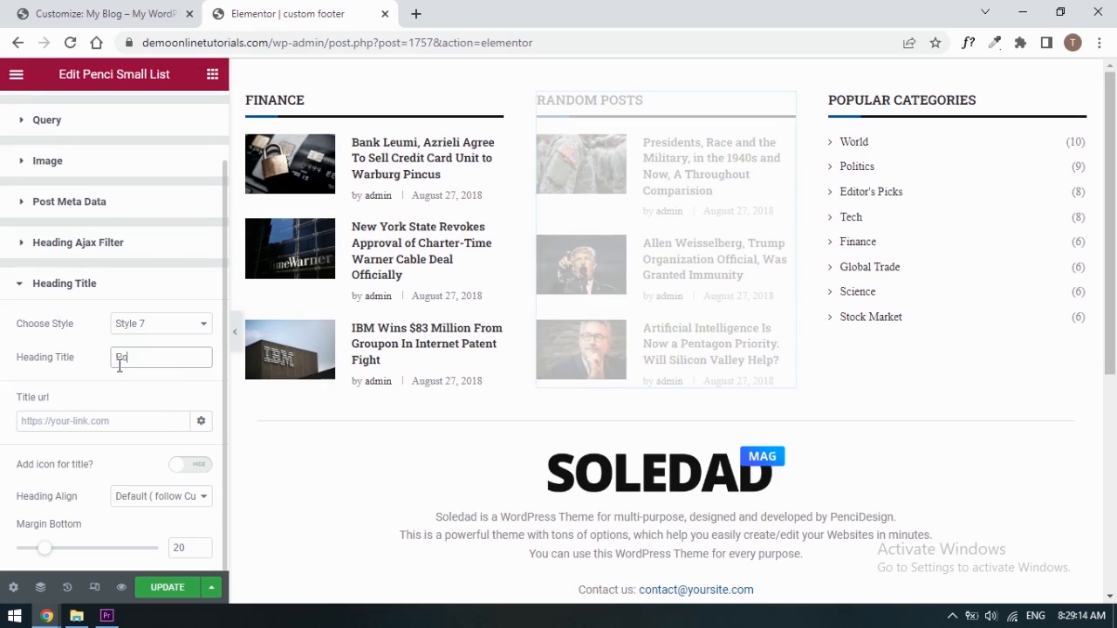
type("pular Po")
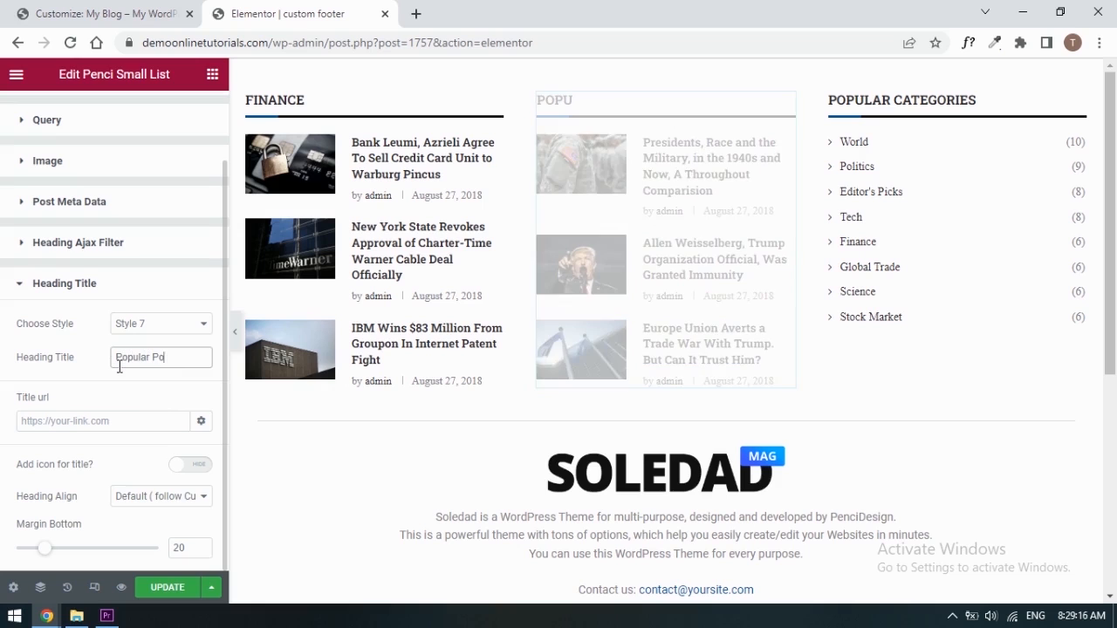
type("sts")
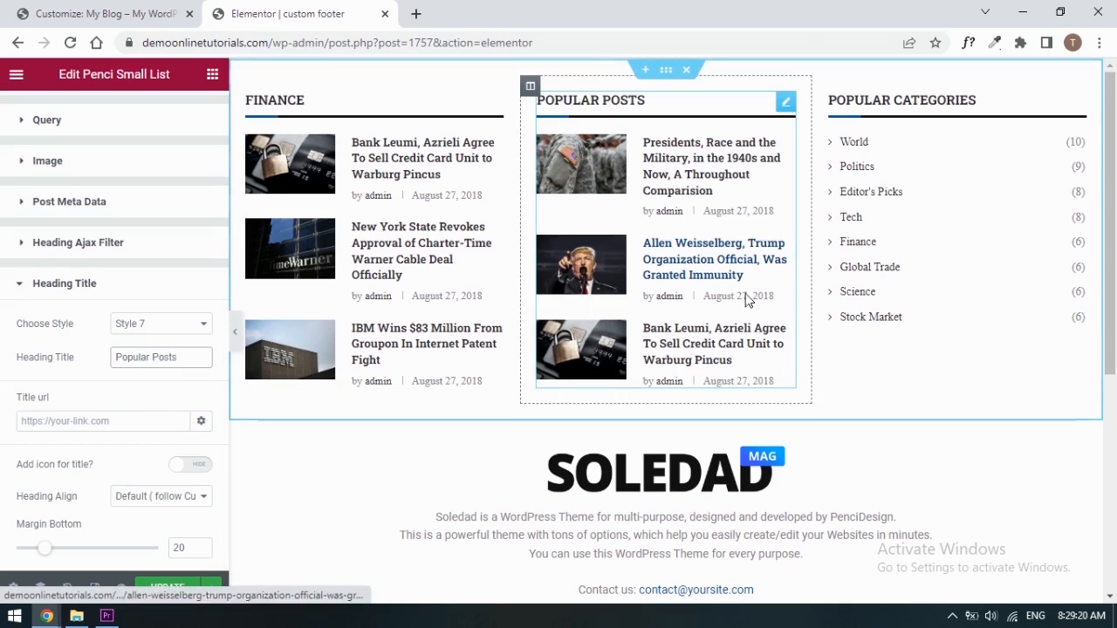
Try changing the Popular Categories widget's amount and posts-count toggle, restoring the amount to 10 and posts count on
left_click_drag(1112, 317, 1116, 289)
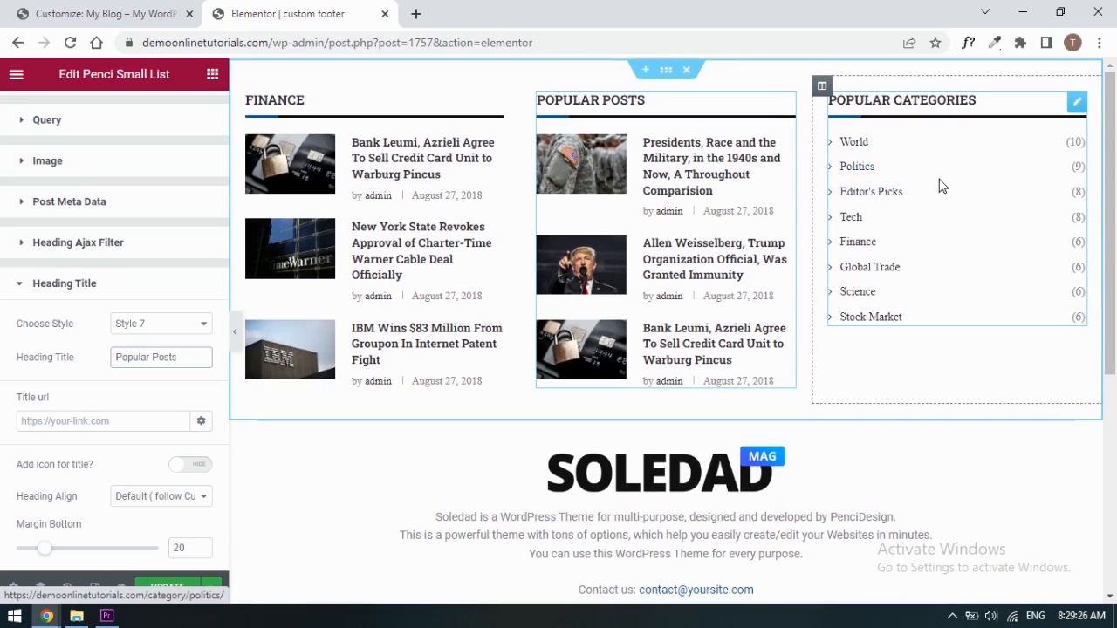
left_click(870, 169)
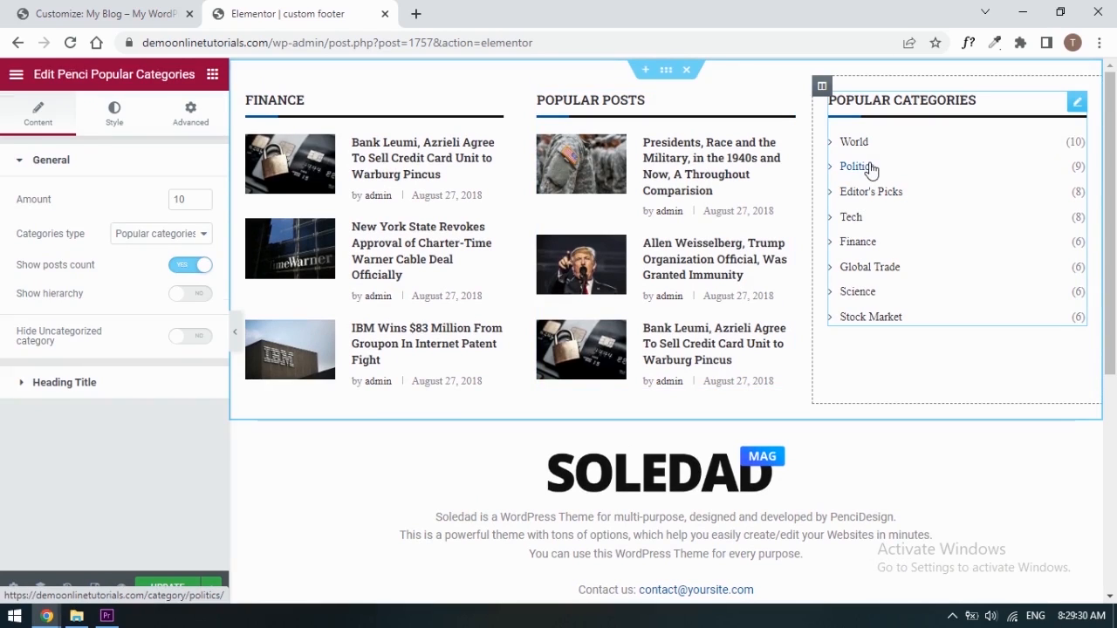
left_click(201, 203)
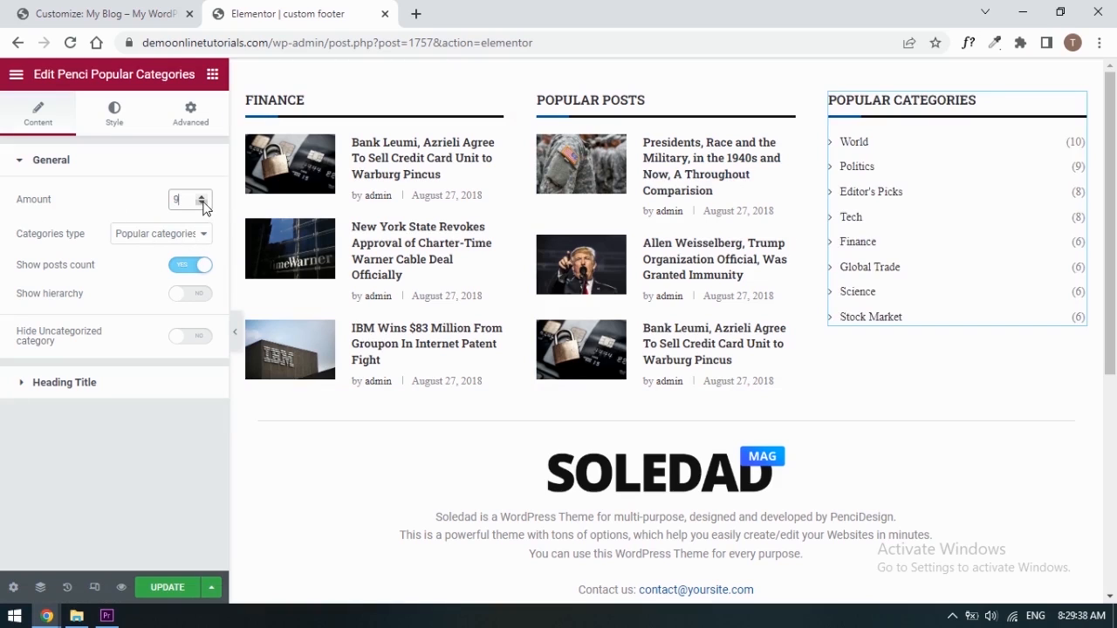
left_click(201, 203)
left_click(202, 204)
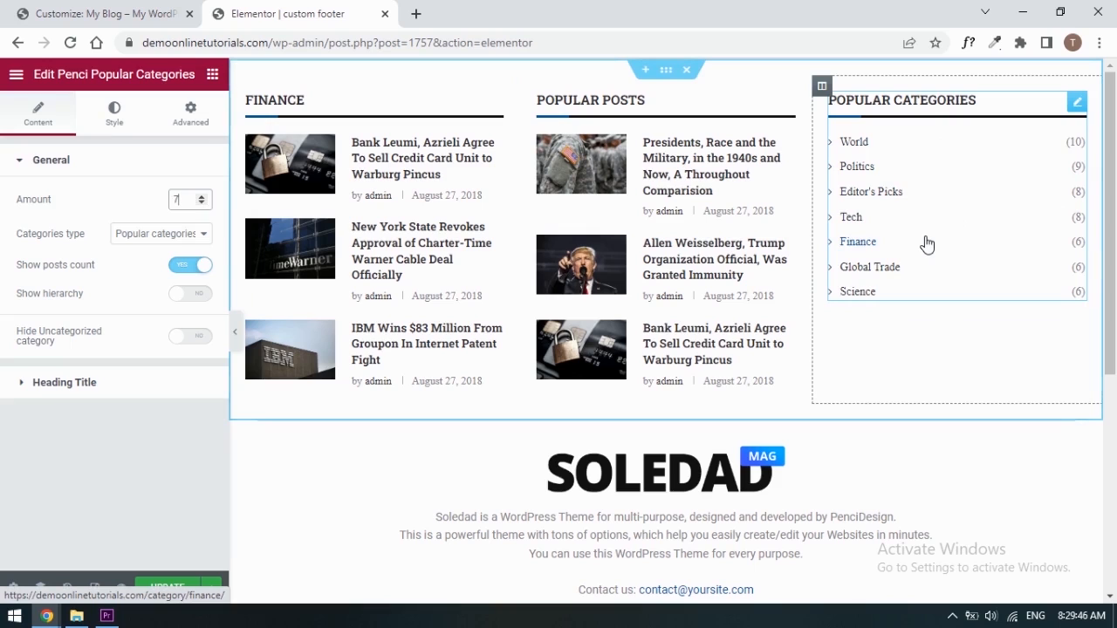
left_click(202, 197)
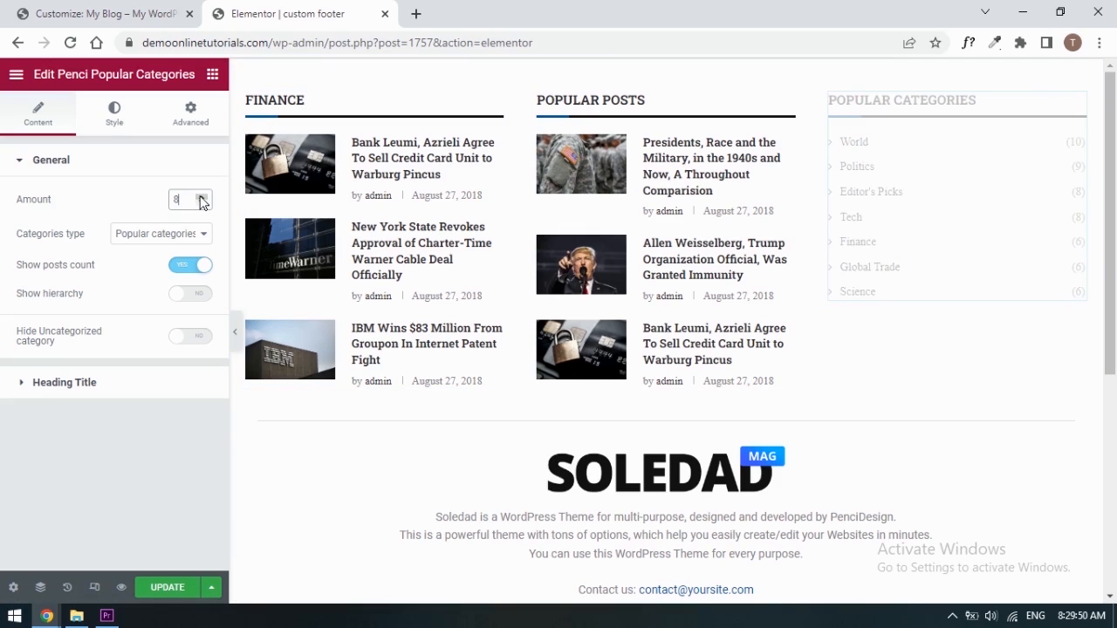
left_click(202, 197)
left_click(202, 197)
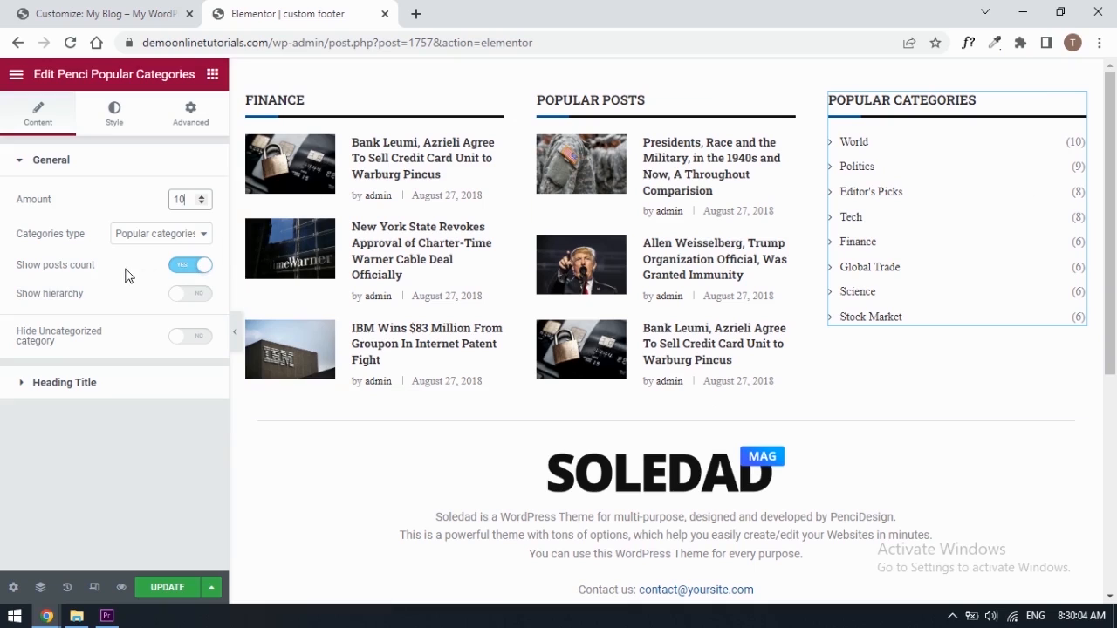
left_click(199, 265)
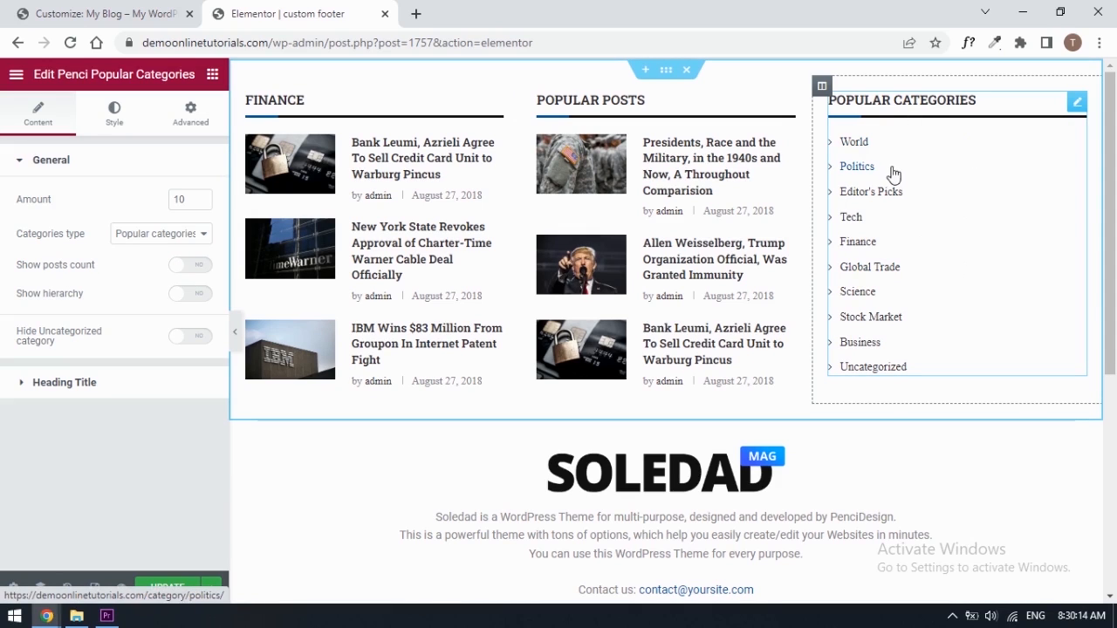
left_click(186, 266)
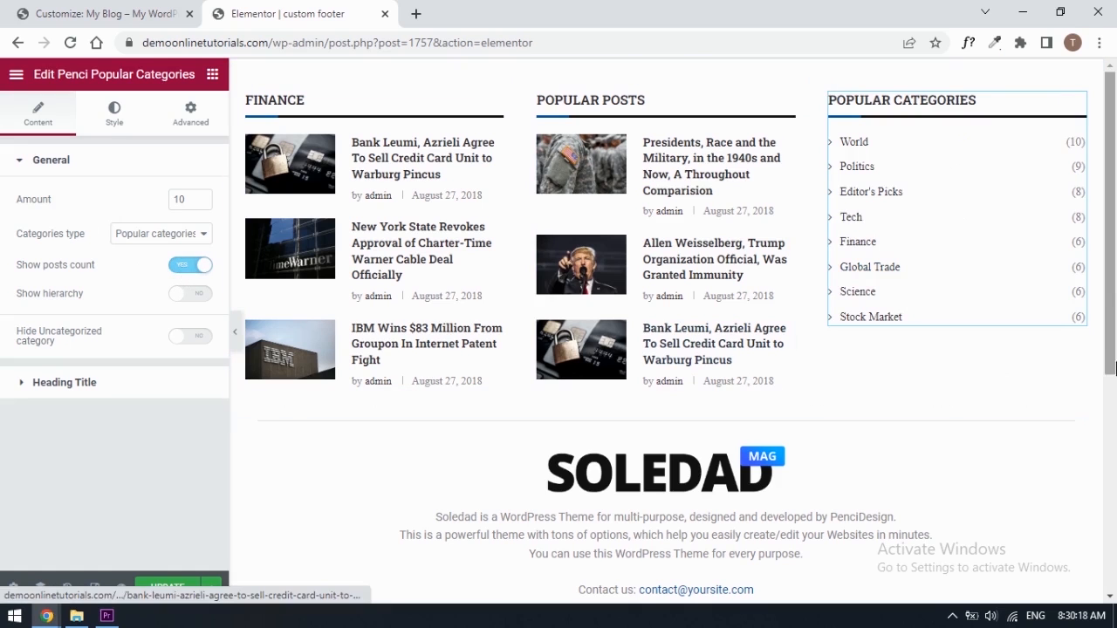
left_click_drag(1112, 312, 1114, 511)
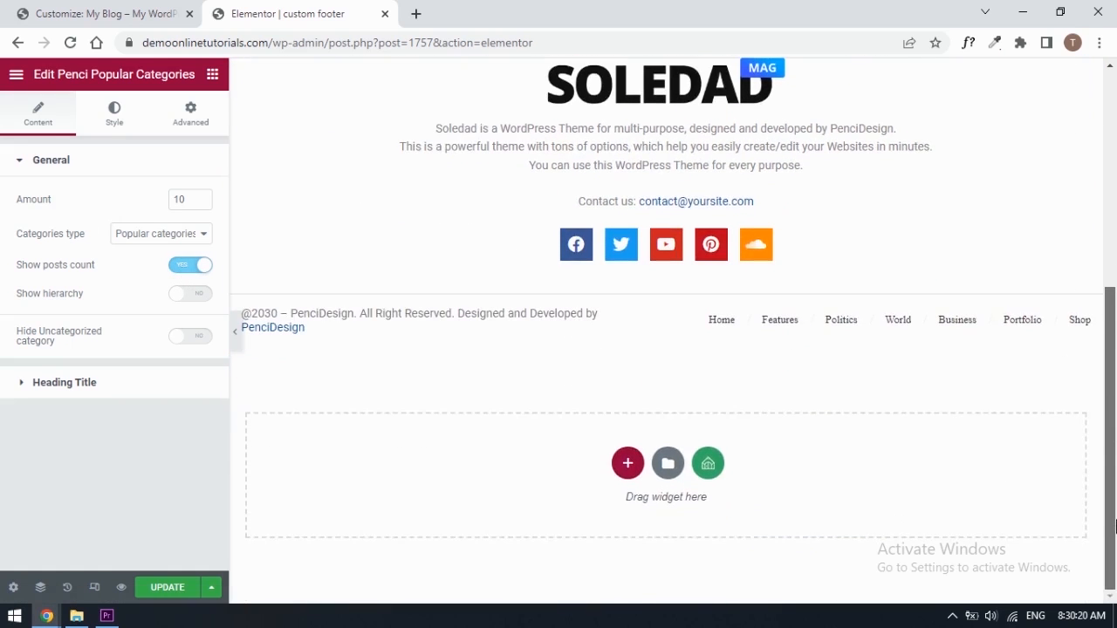
scroll(668, 357, "up", 4)
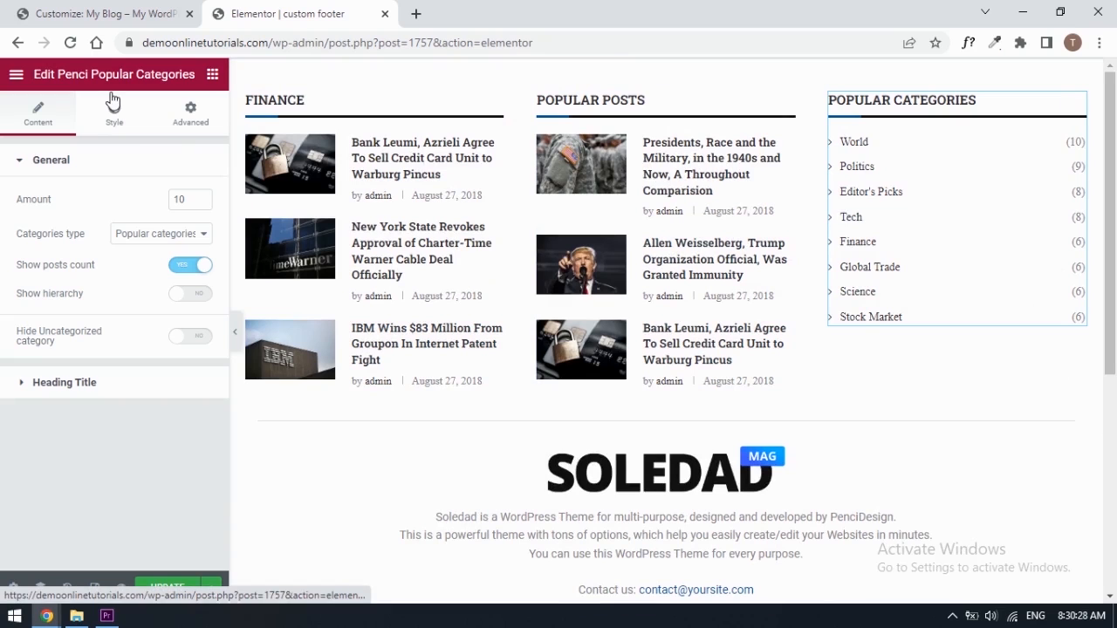
scroll(1109, 347, "down", 5)
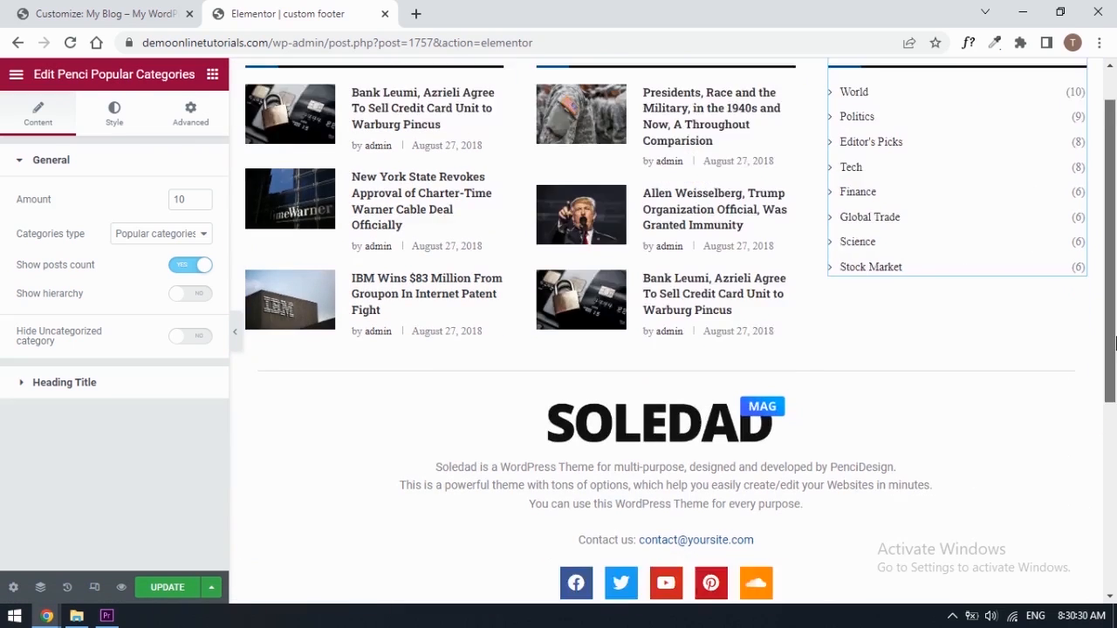
scroll(1115, 314, "up", 4)
scroll(1115, 314, "up", 1)
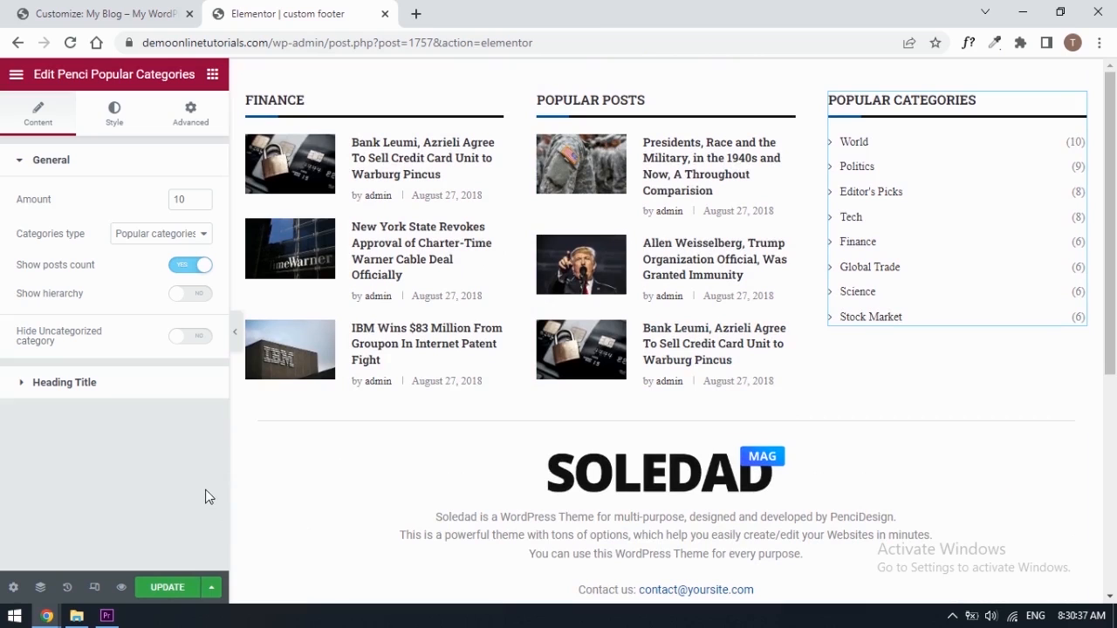
Save the footer template and open its preview in a new tab
left_click(172, 589)
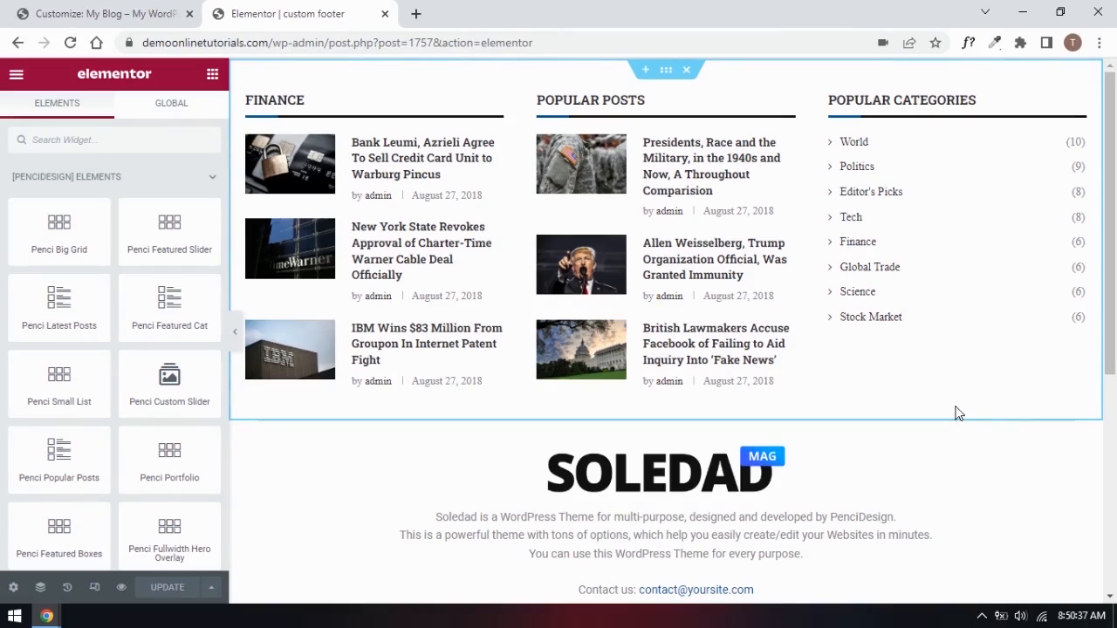
left_click(122, 590)
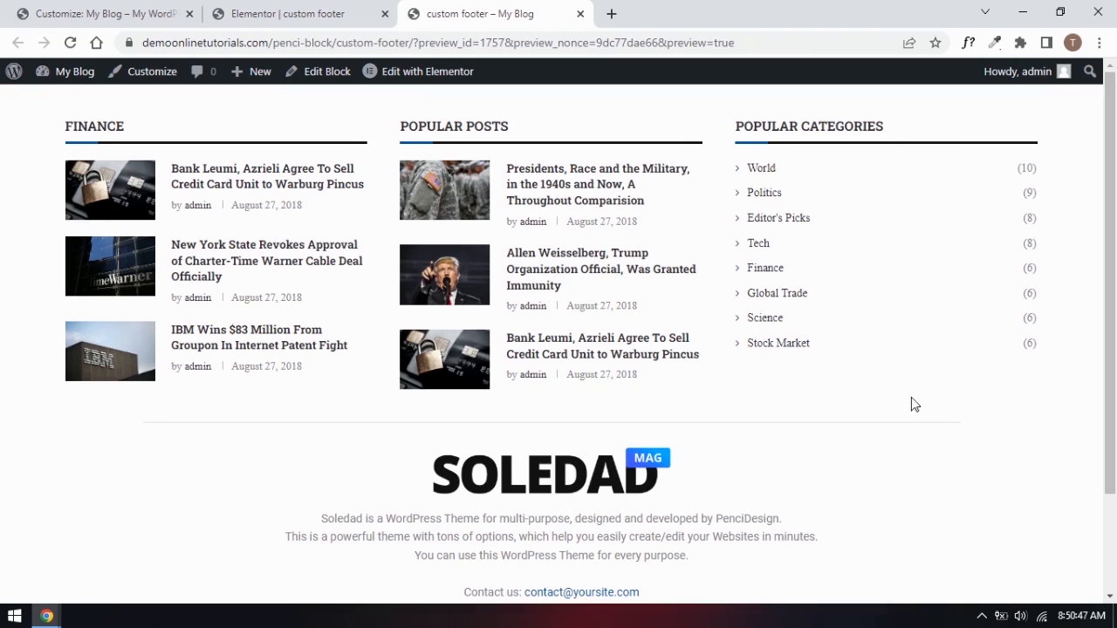
mouse_move(1113, 354)
left_mouse_down()
mouse_move(1115, 463)
mouse_move(1114, 375)
left_mouse_up()
mouse_move(1113, 281)
left_mouse_down()
mouse_move(1114, 356)
mouse_move(1114, 276)
left_mouse_up()
In the reloaded Customizer, set the General Footer Builder for All Pages to custom footer
left_click(118, 16)
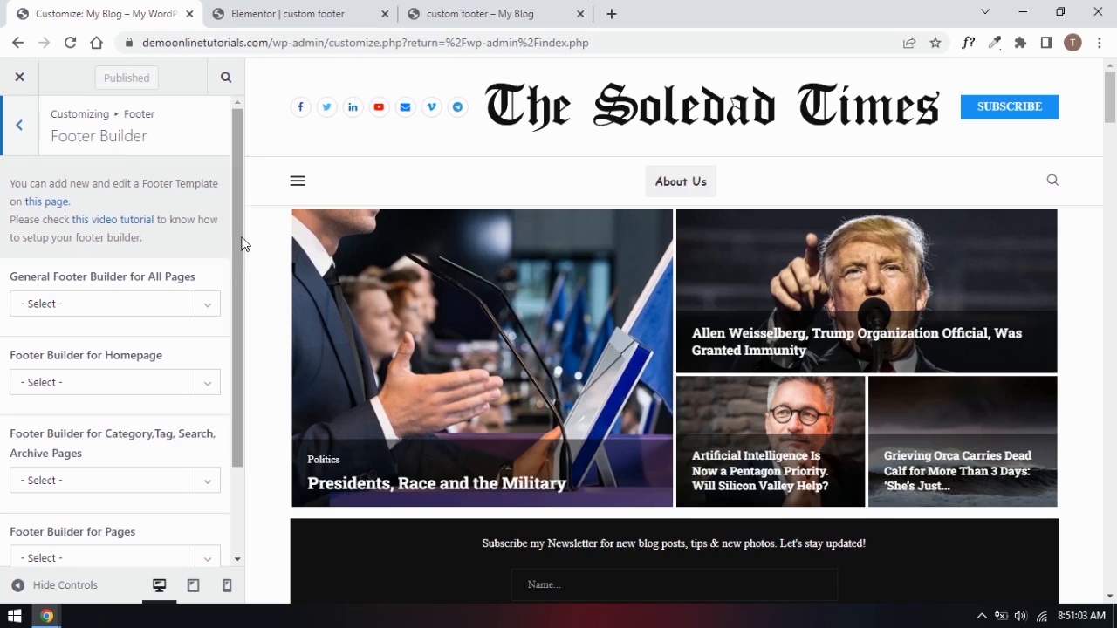
right_click(271, 252)
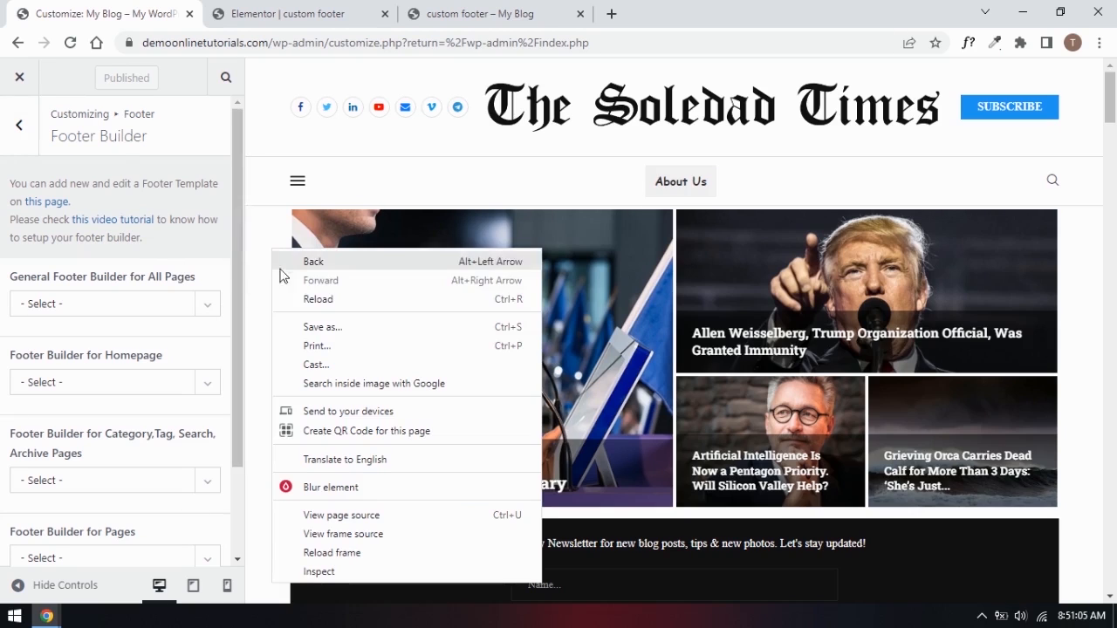
left_click(292, 300)
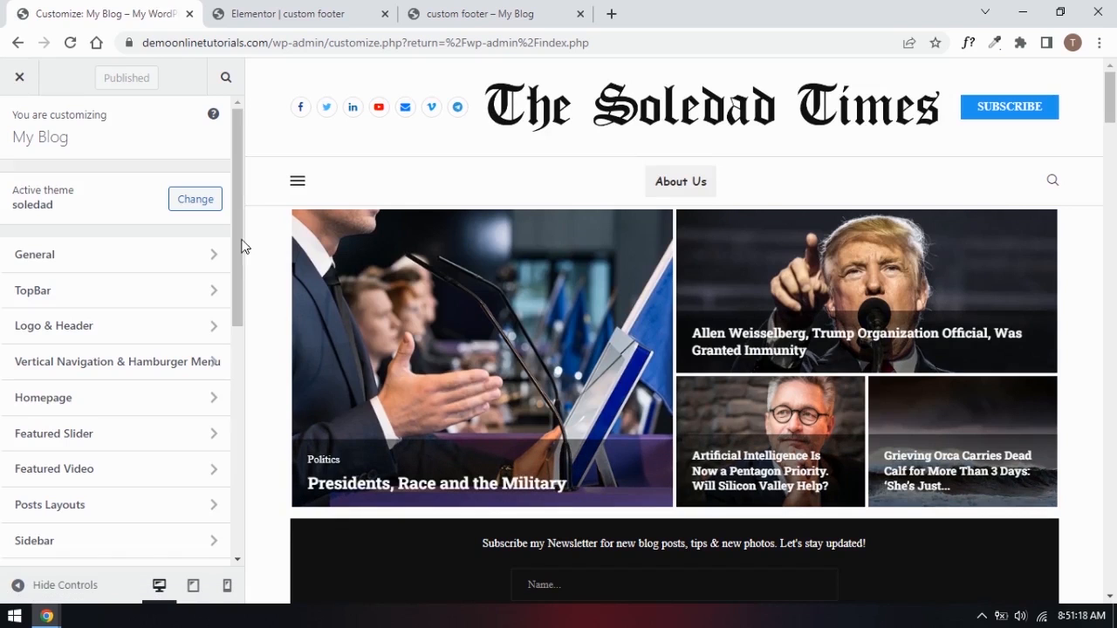
left_click_drag(240, 229, 219, 436)
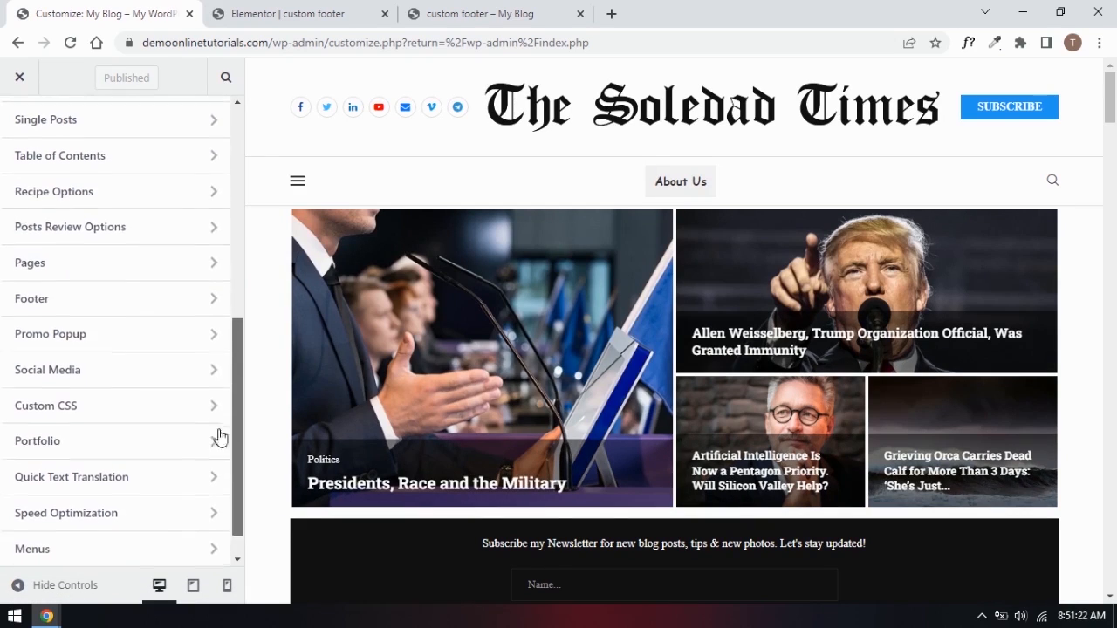
left_click(74, 312)
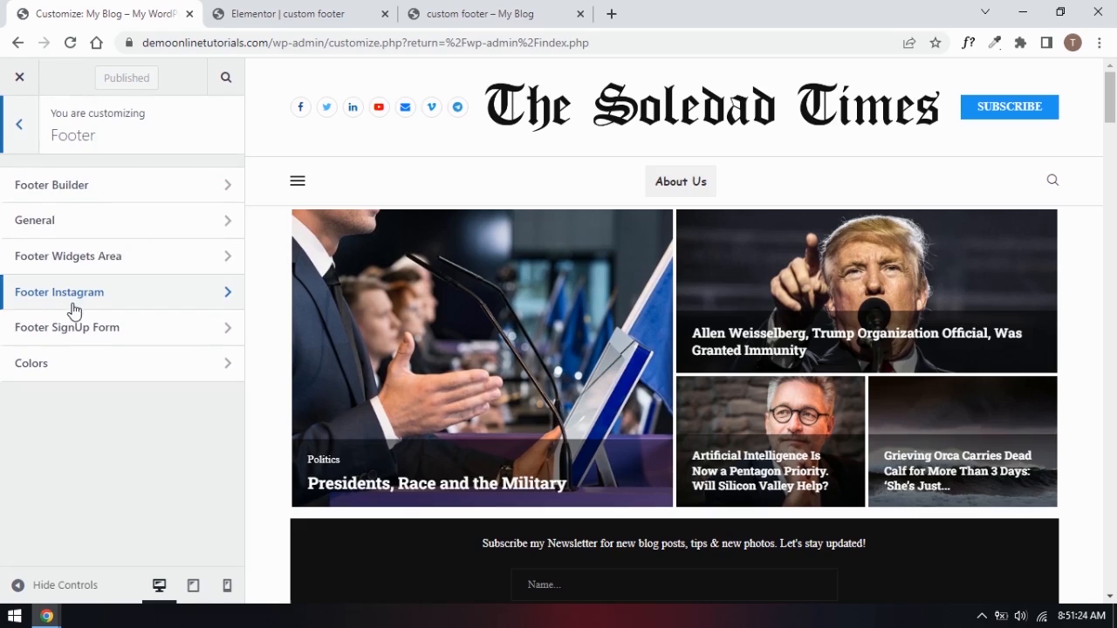
left_click(99, 199)
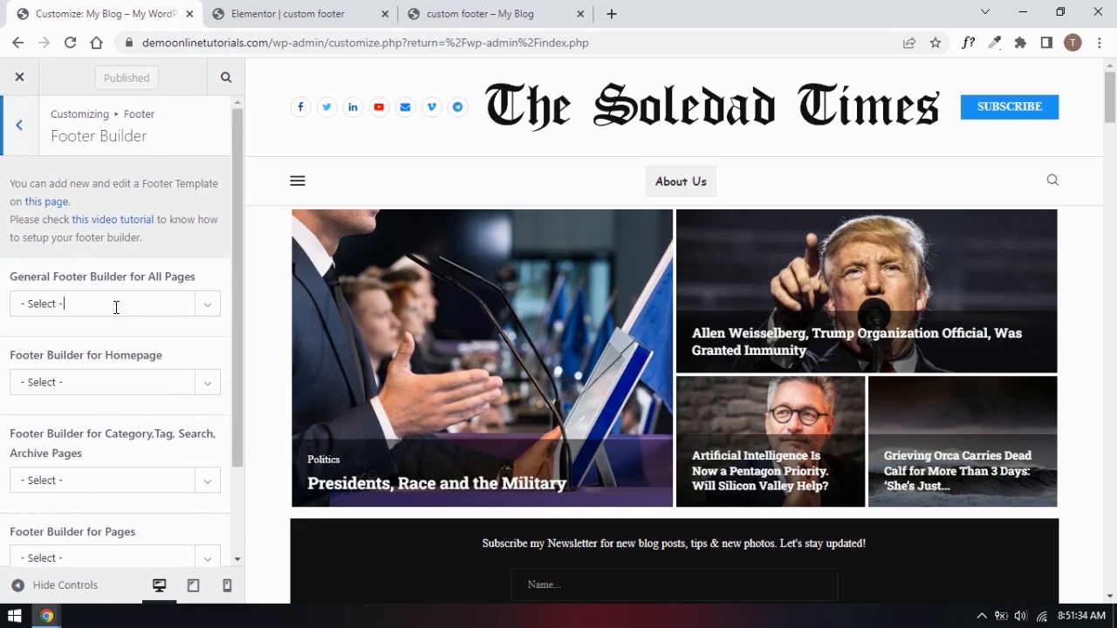
left_click(115, 304)
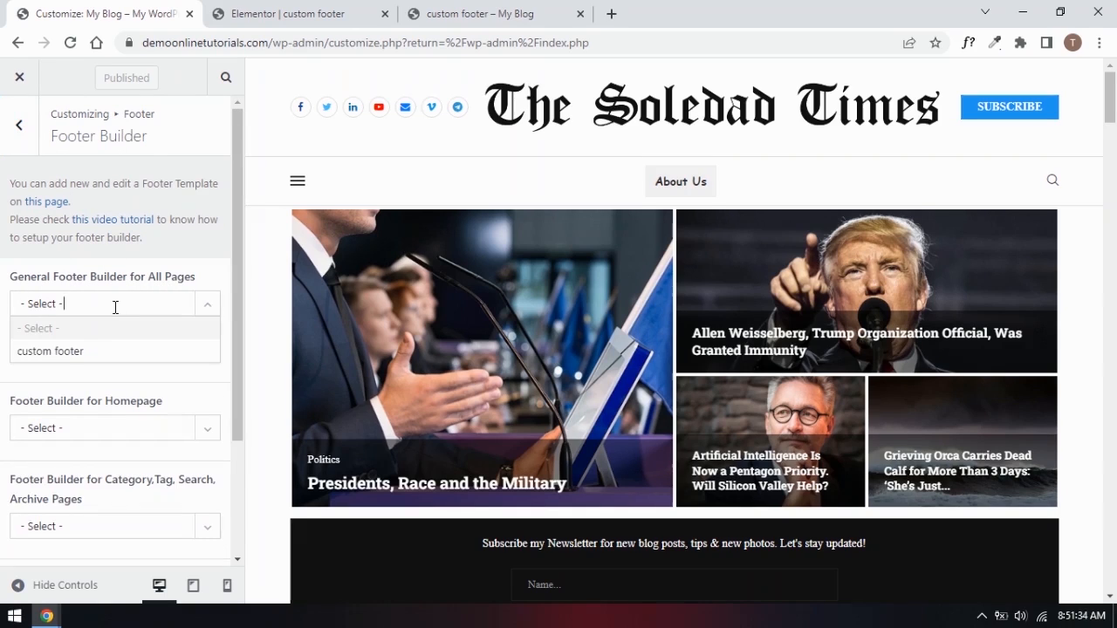
left_click(66, 353)
left_click(209, 307)
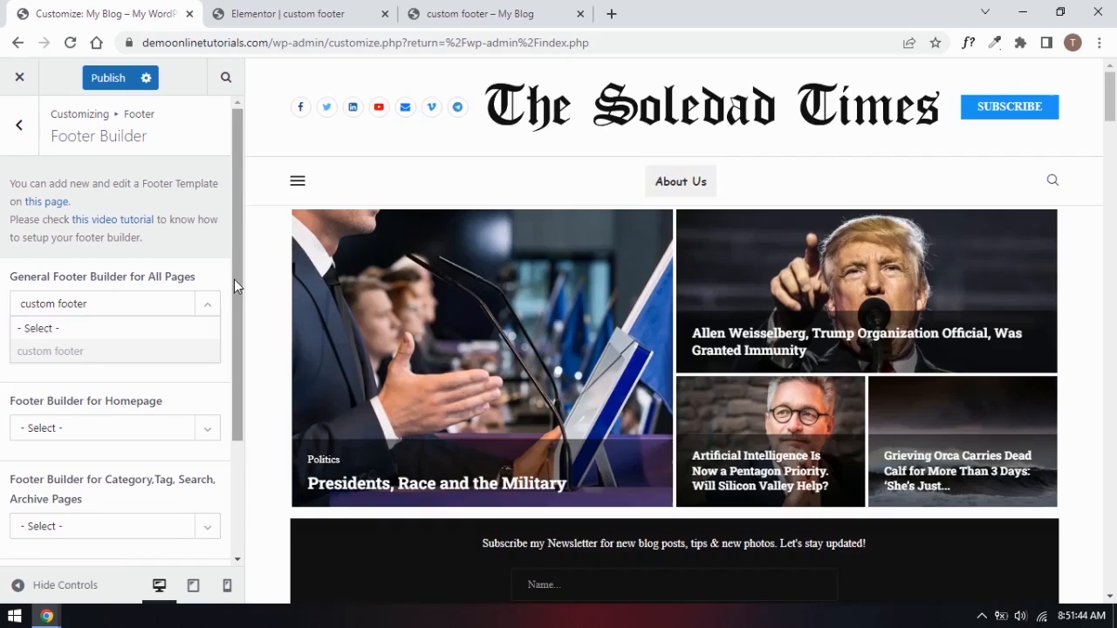
left_click(231, 275)
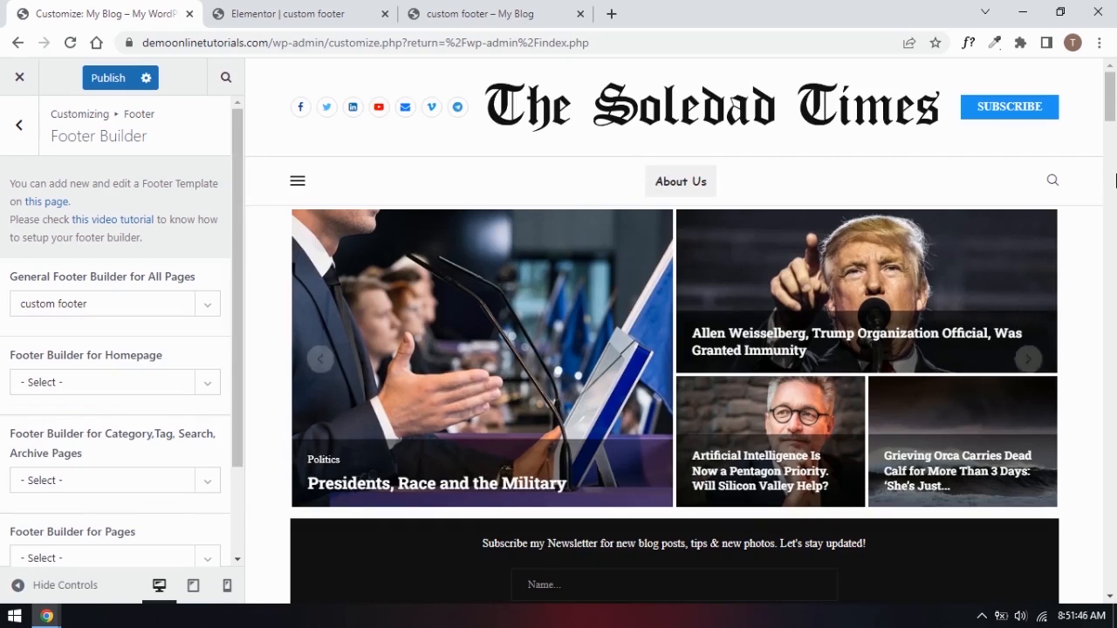
Publish the Customizer changes
left_click_drag(1112, 96, 1114, 564)
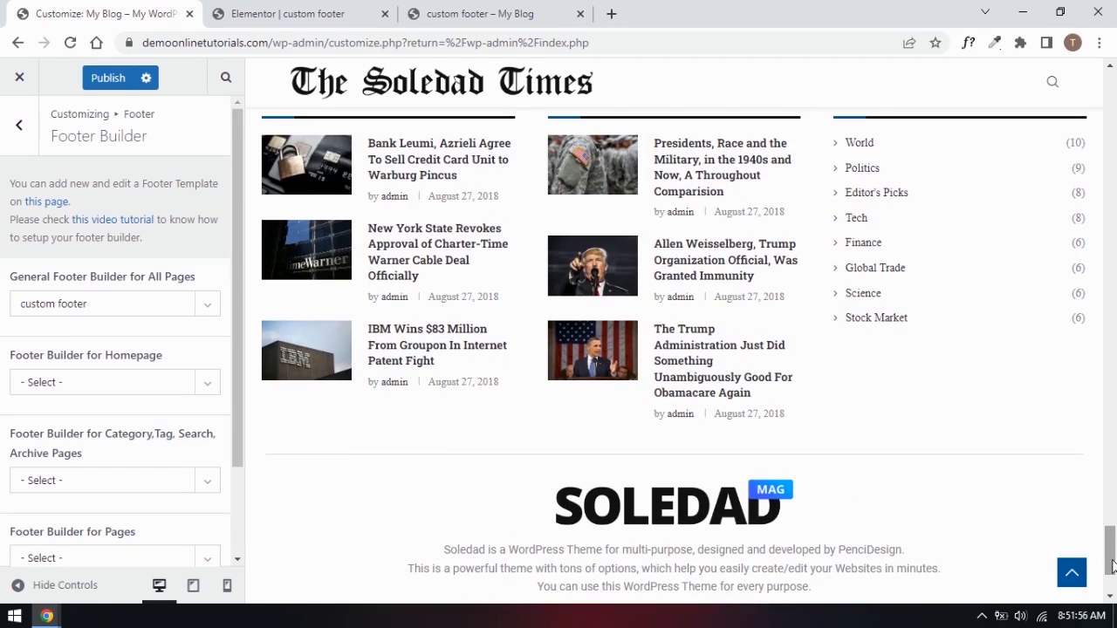
left_click(105, 91)
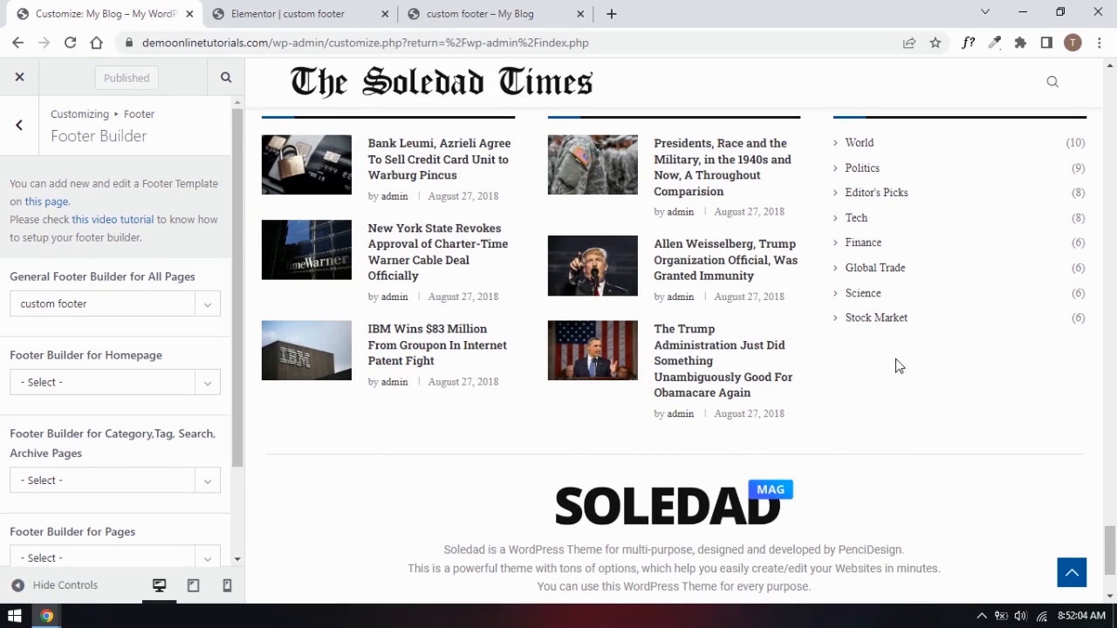
Open the site's homepage in the preview tab and check the new footer
left_click(467, 13)
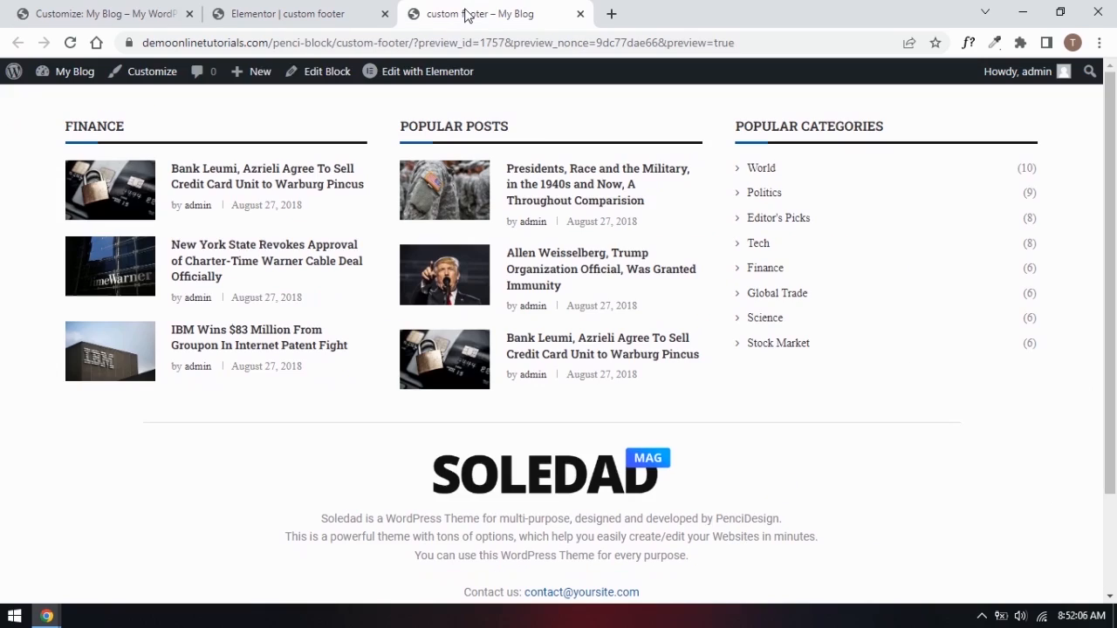
left_click_drag(273, 43, 756, 49)
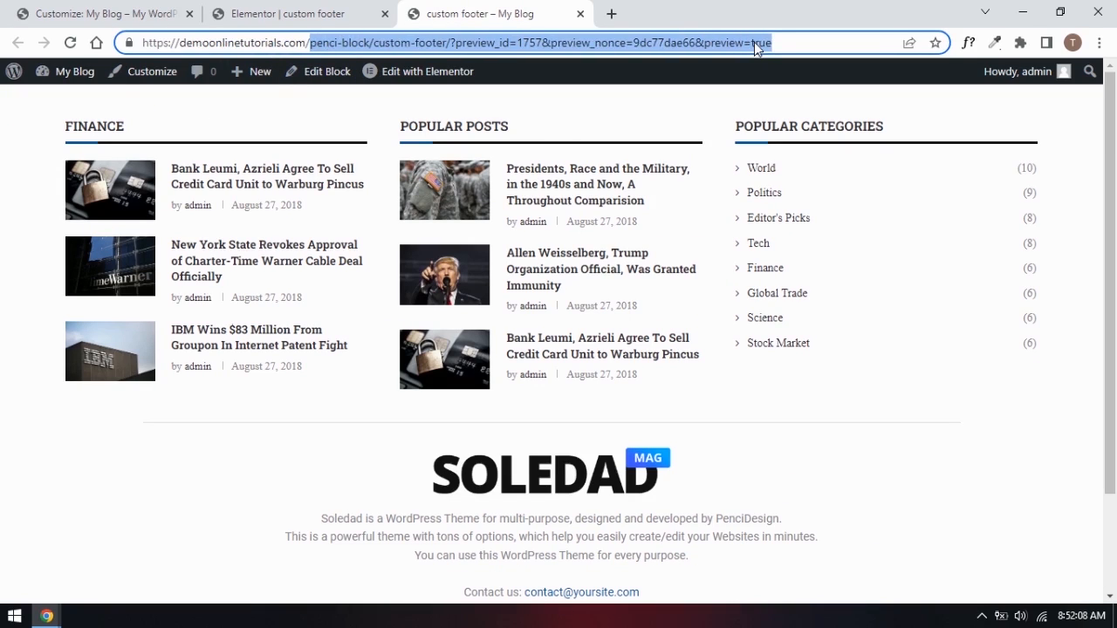
key("BackSpace")
key("Return")
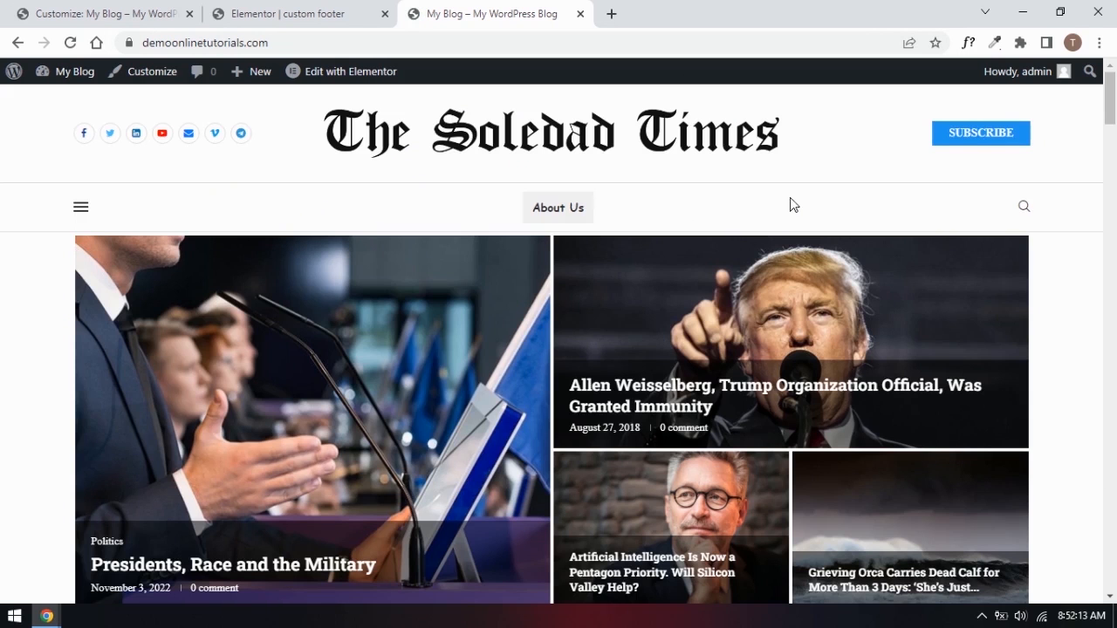
left_click_drag(1110, 101, 1114, 567)
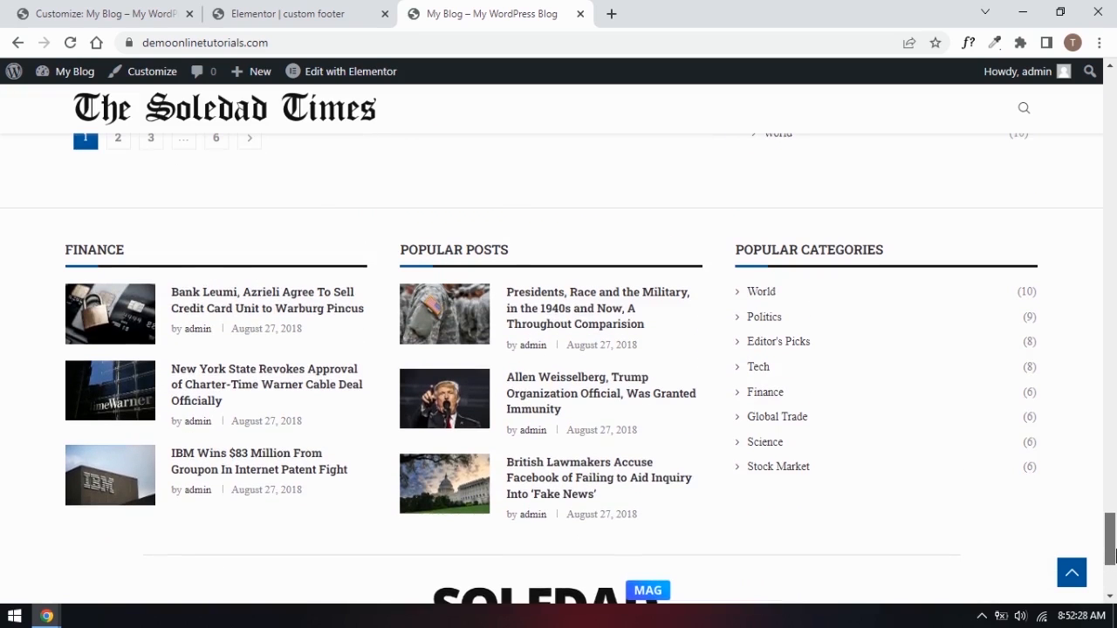
mouse_move(1113, 556)
left_mouse_down()
mouse_move(1113, 569)
mouse_move(1112, 545)
left_mouse_up()
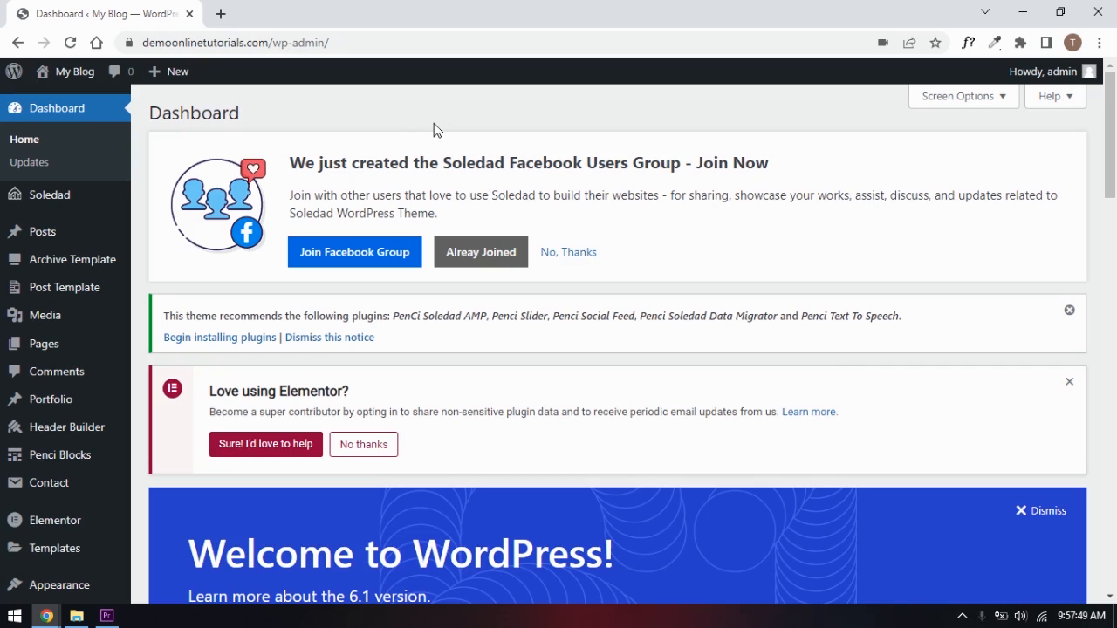
Open the site's homepage in a new tab and review its sidebar widgets
right_click(86, 96)
left_click(128, 108)
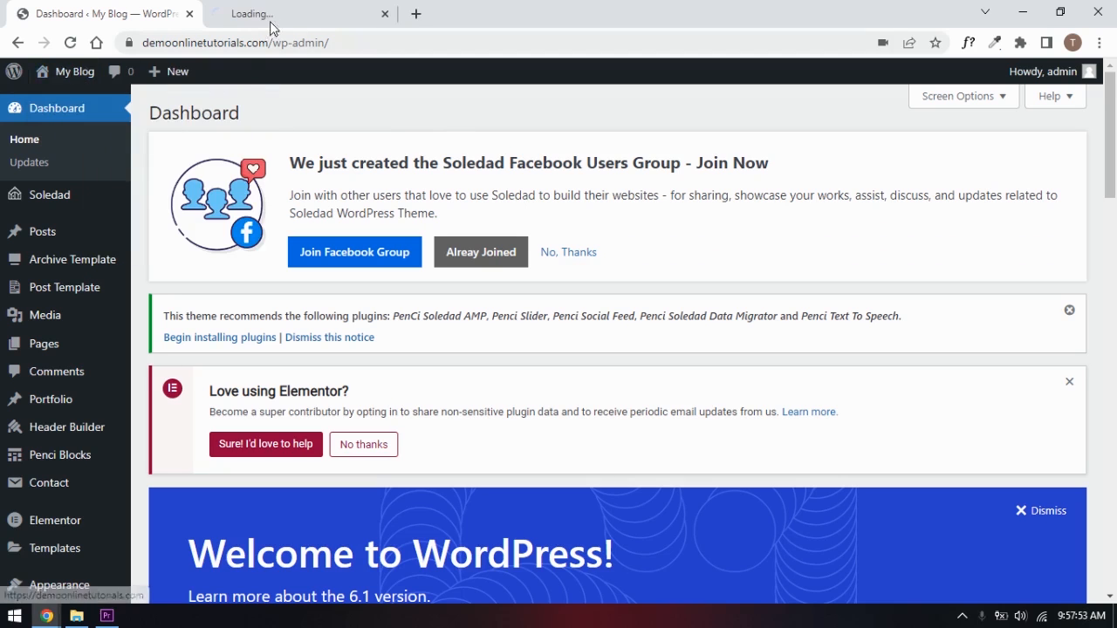
left_click(277, 18)
scroll(843, 309, "down", 5)
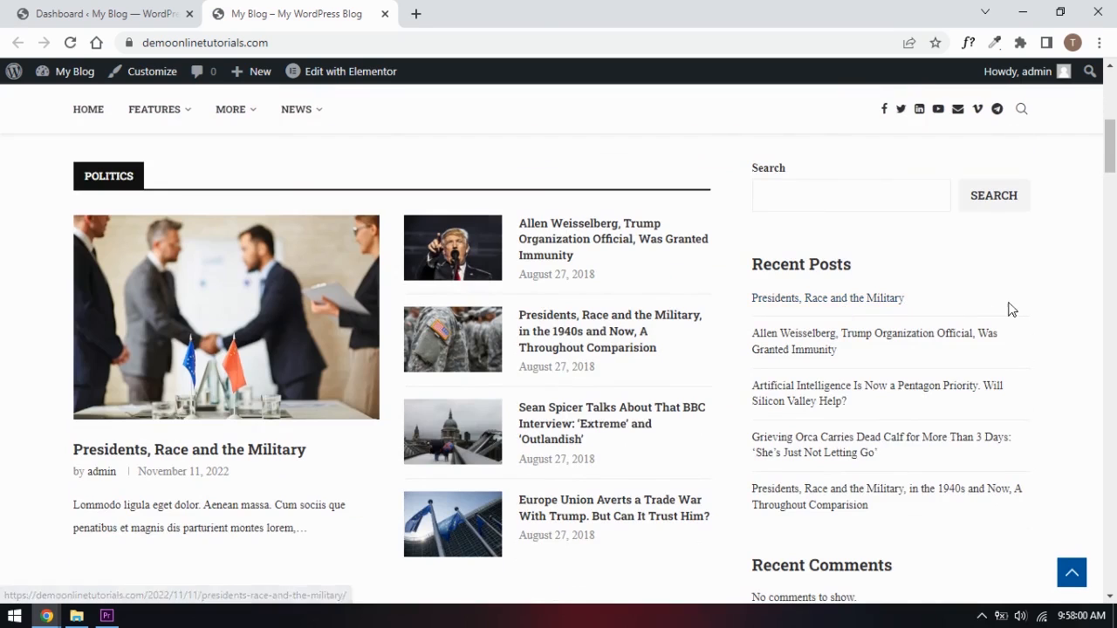
scroll(1010, 309, "down", 1)
scroll(1005, 302, "up", 1)
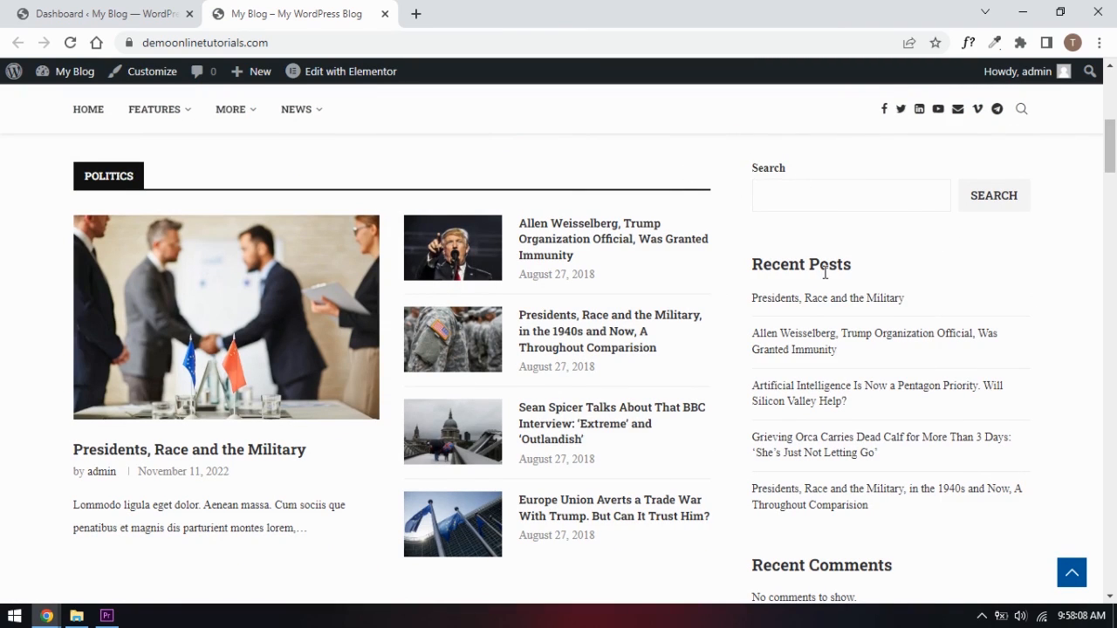
scroll(824, 271, "down", 3)
scroll(899, 333, "down", 2)
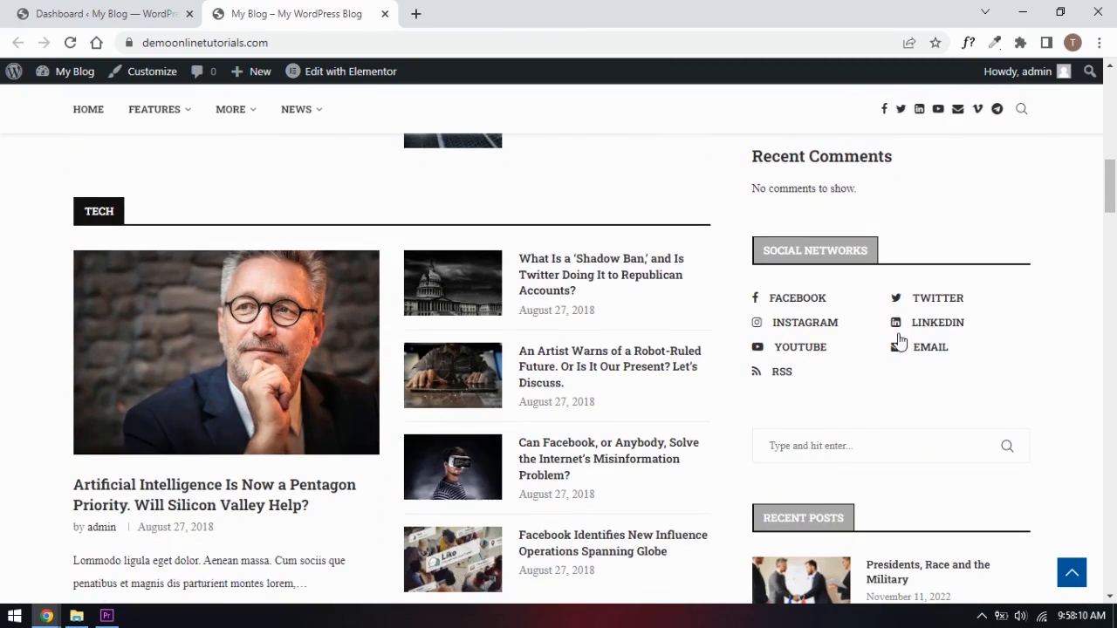
scroll(860, 282, "down", 3)
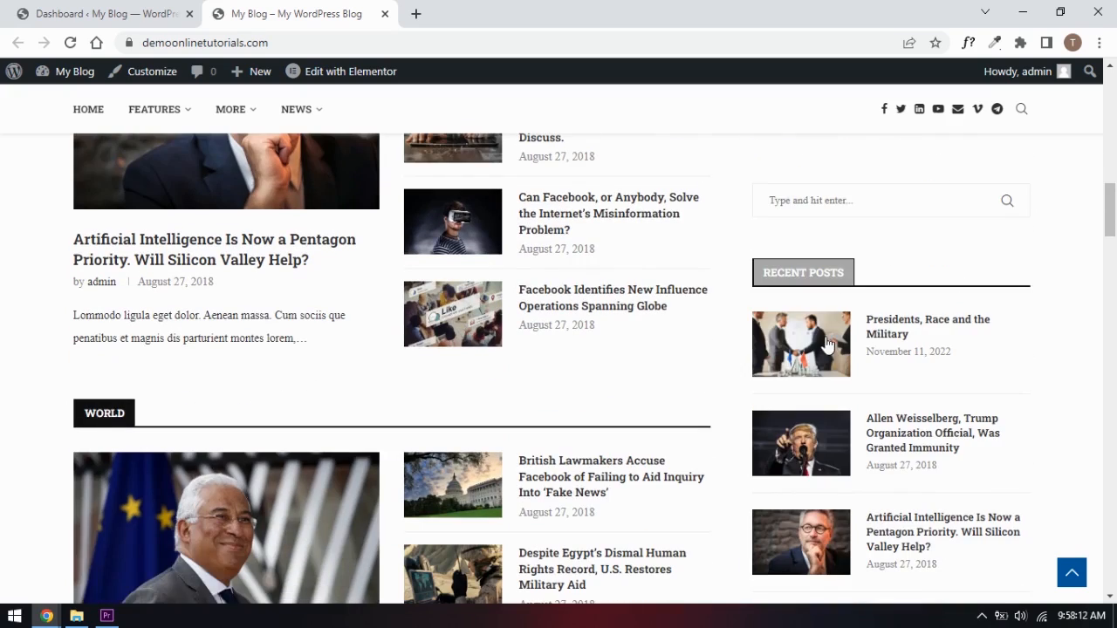
scroll(844, 291, "down", 1)
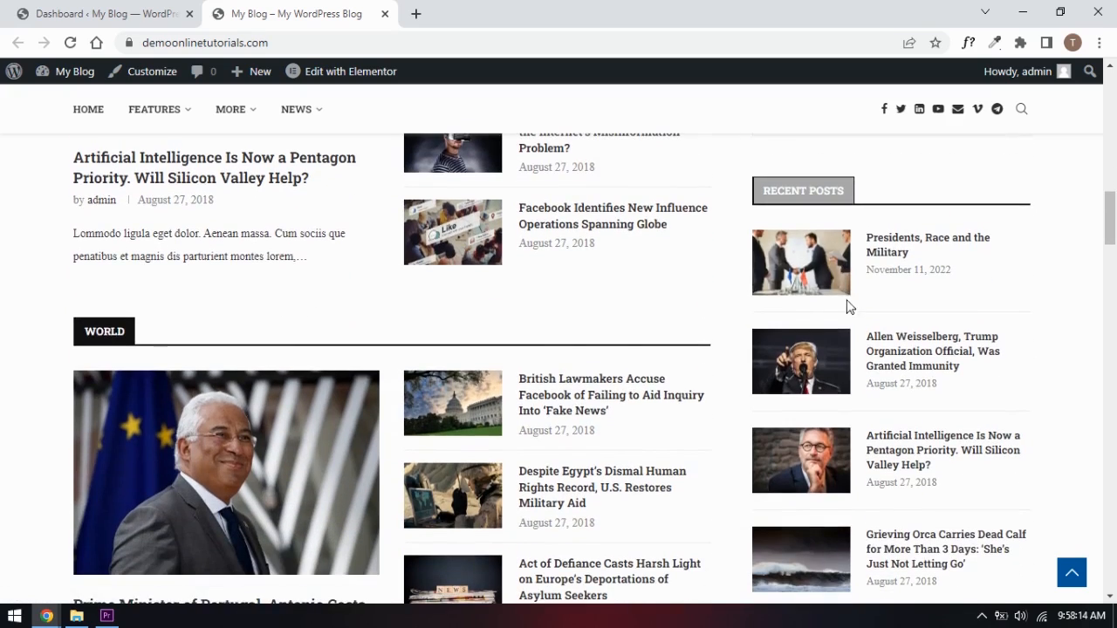
scroll(843, 305, "down", 4)
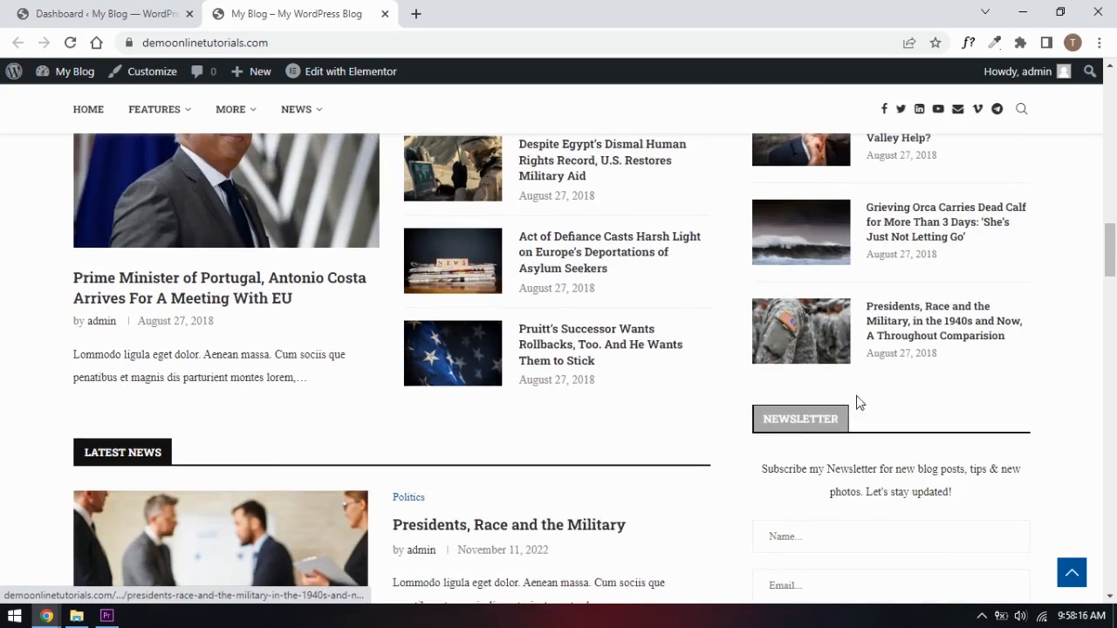
scroll(856, 398, "down", 2)
scroll(857, 402, "up", 6)
scroll(857, 408, "up", 9)
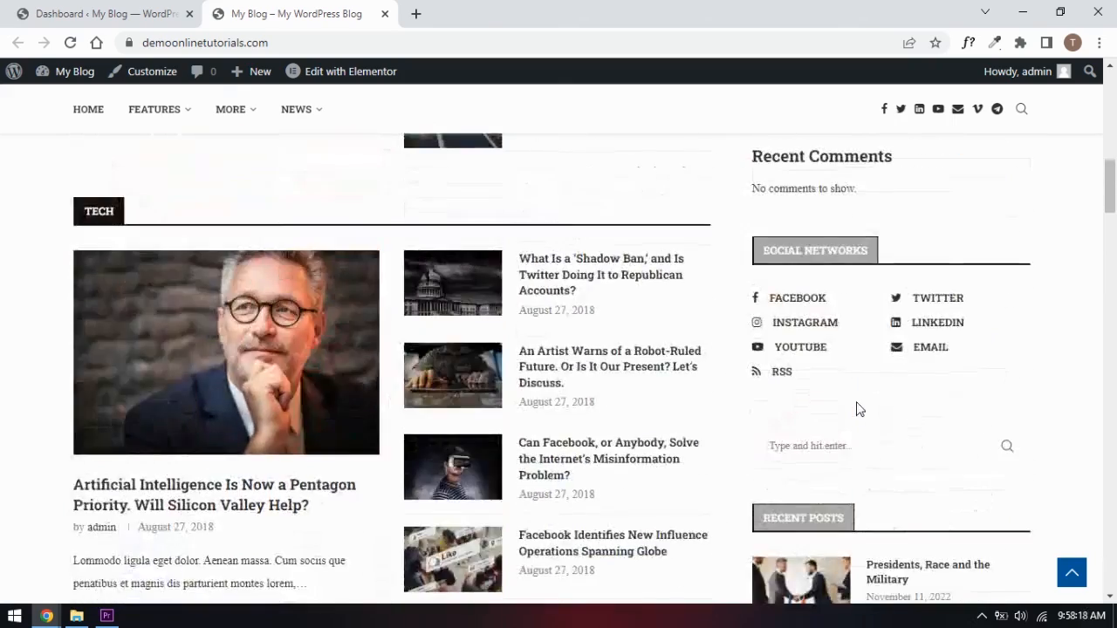
scroll(896, 401, "down", 1)
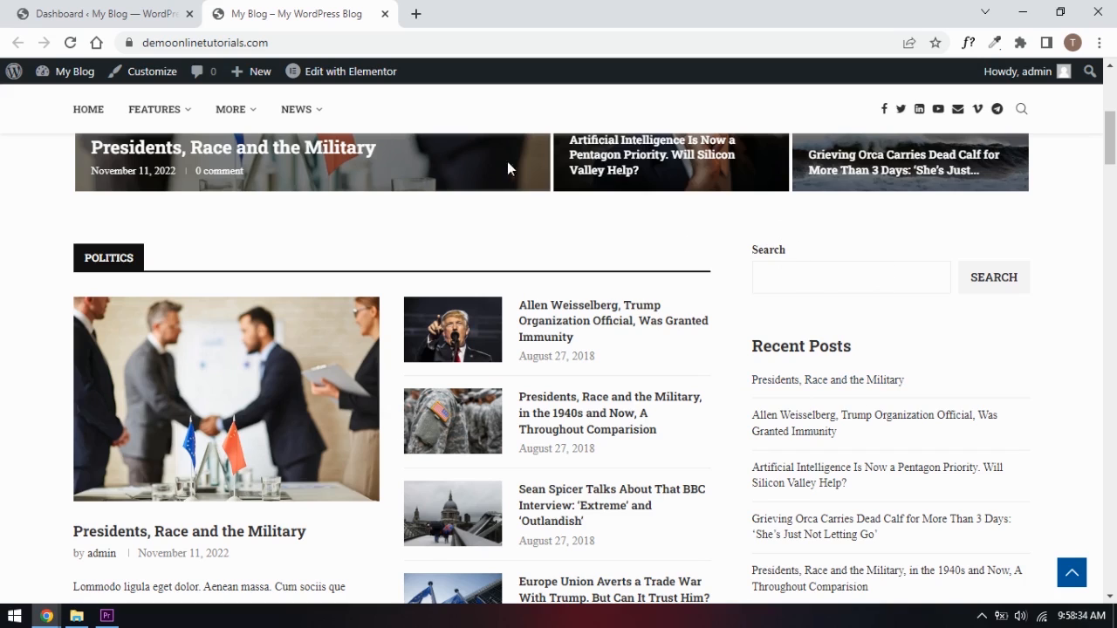
Open the Widgets screen and review the widgets in the Main Sidebar area
left_click(107, 22)
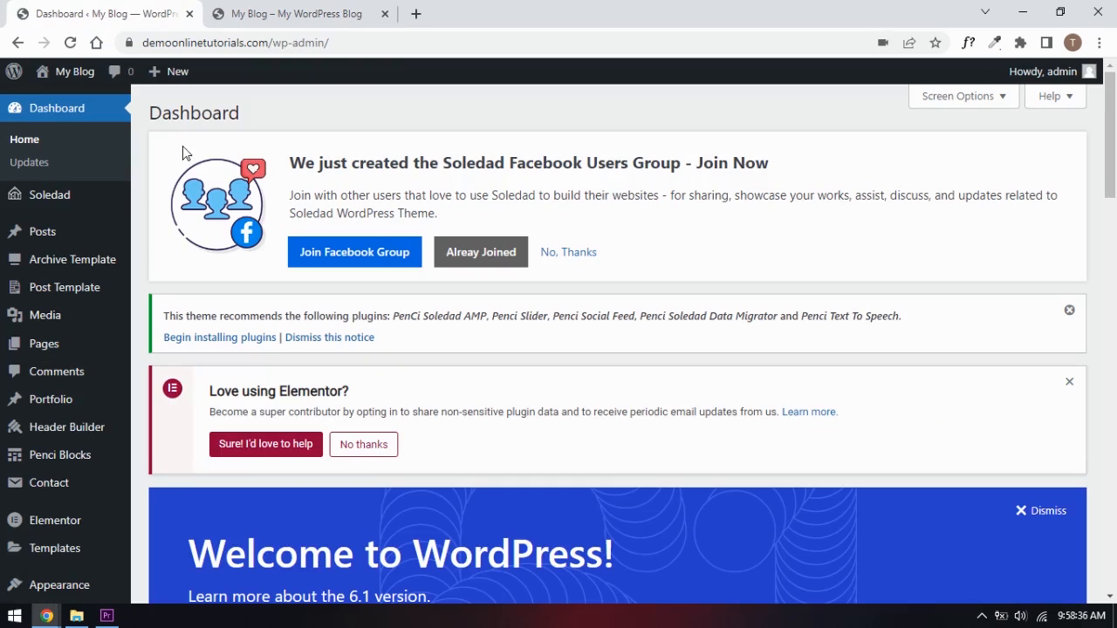
scroll(265, 262, "down", 3)
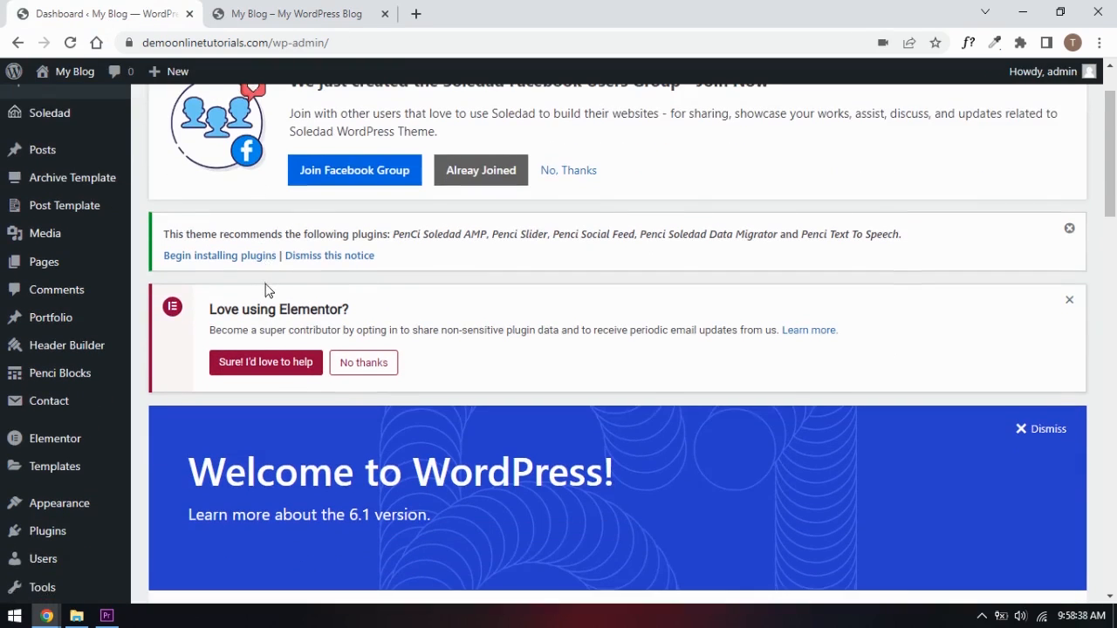
scroll(254, 333, "down", 1)
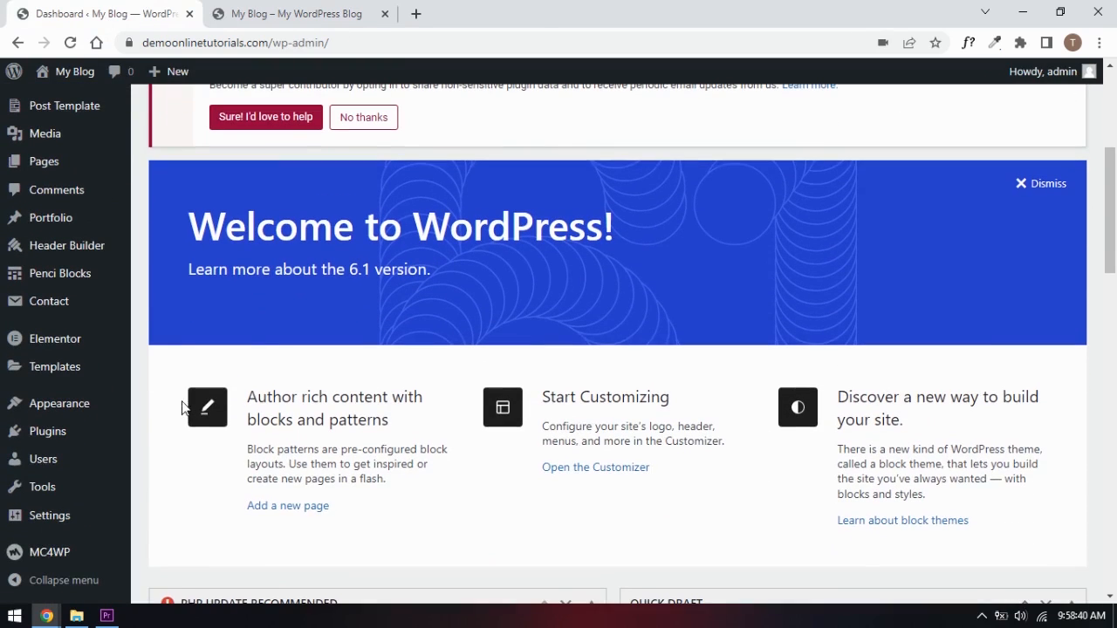
mouse_move(37, 409)
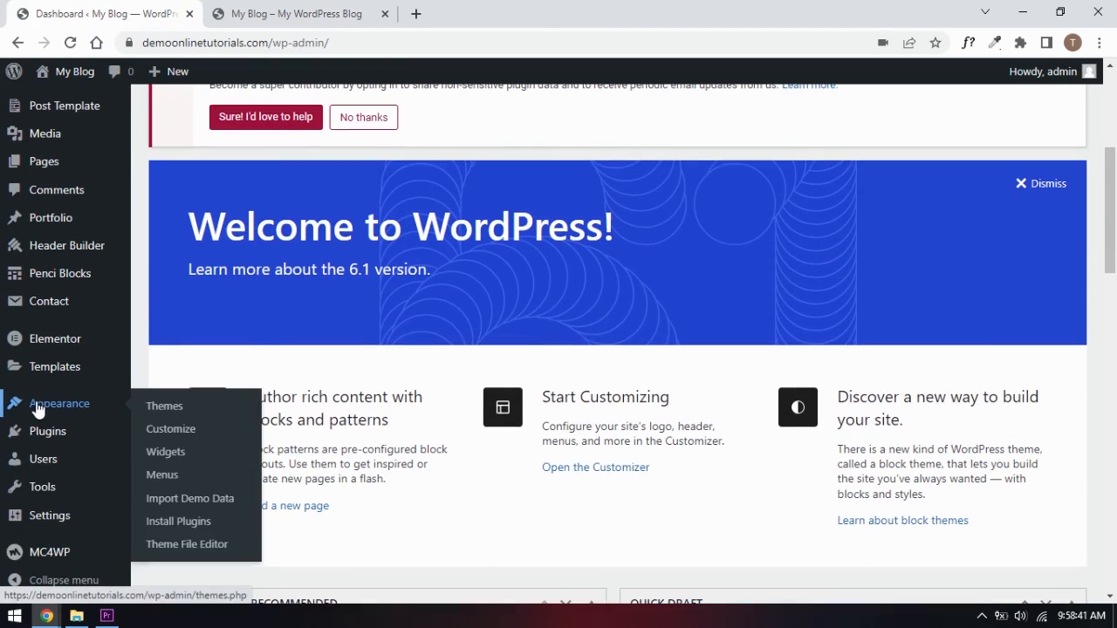
left_click(165, 451)
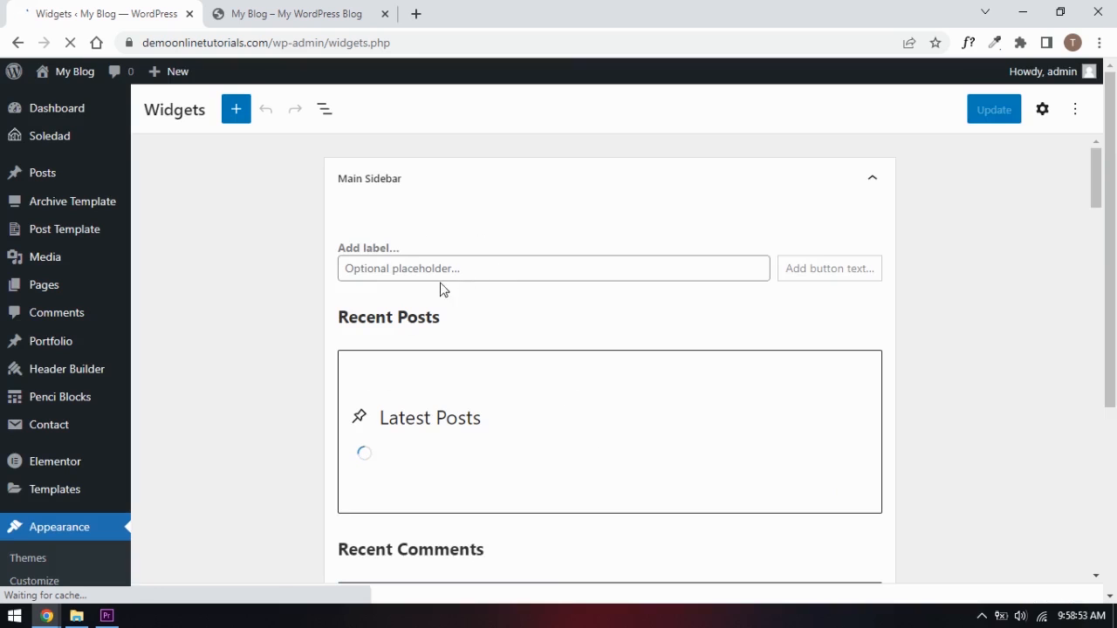
left_click(877, 185)
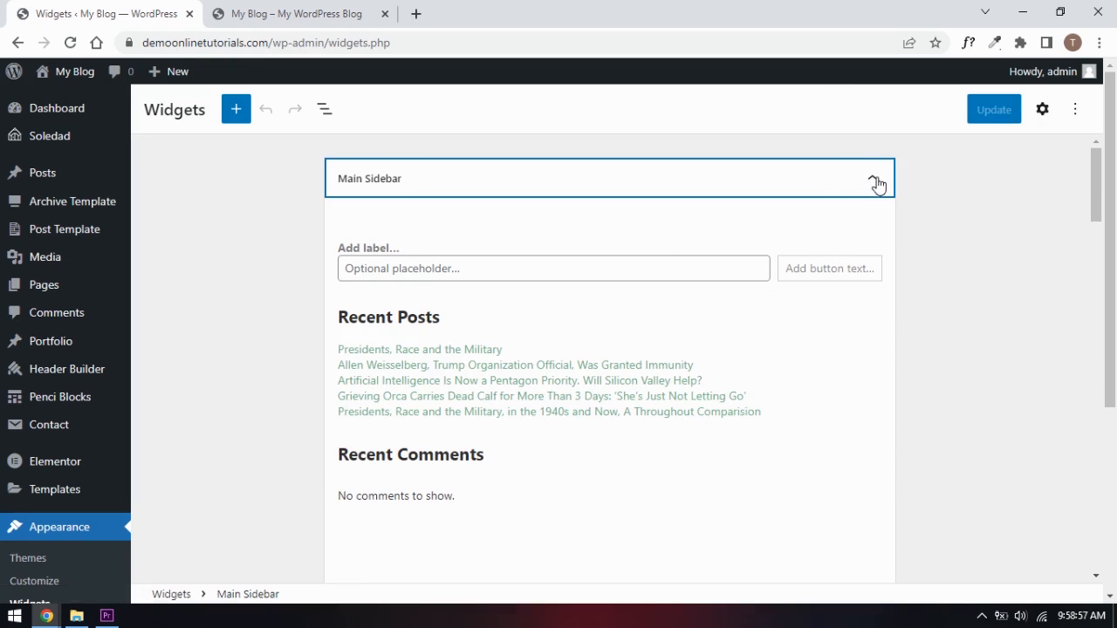
left_click(875, 186)
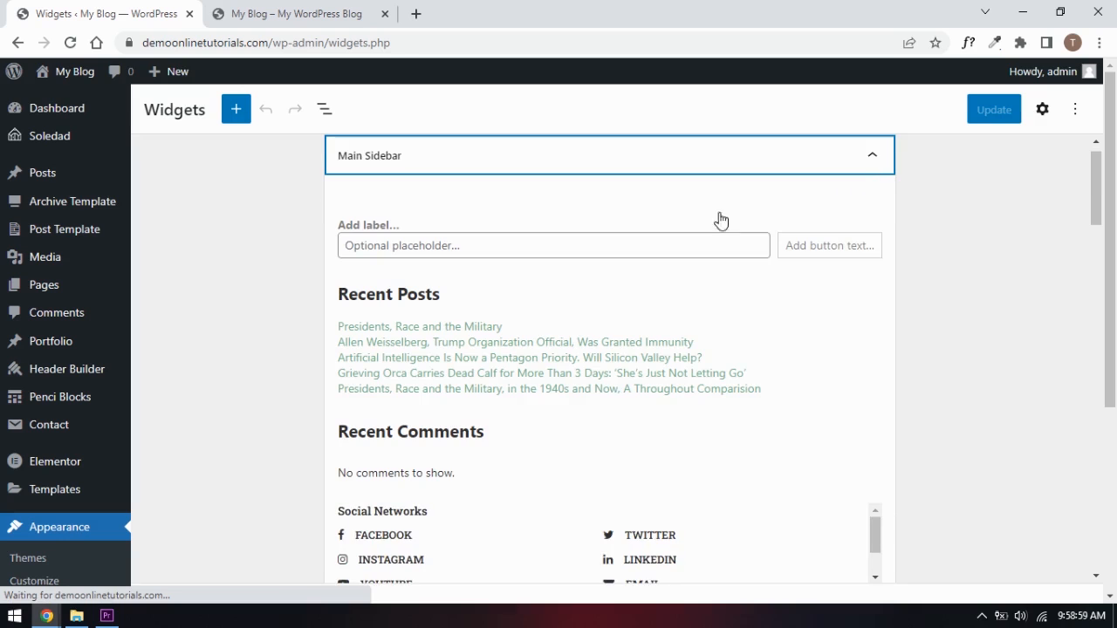
left_click(883, 190)
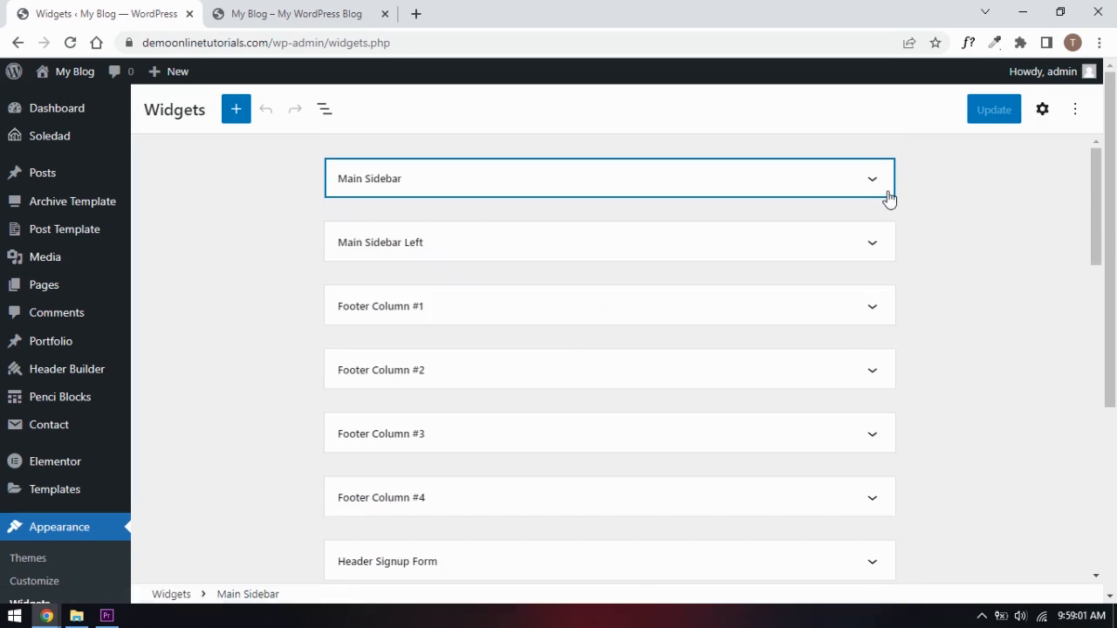
left_click(873, 183)
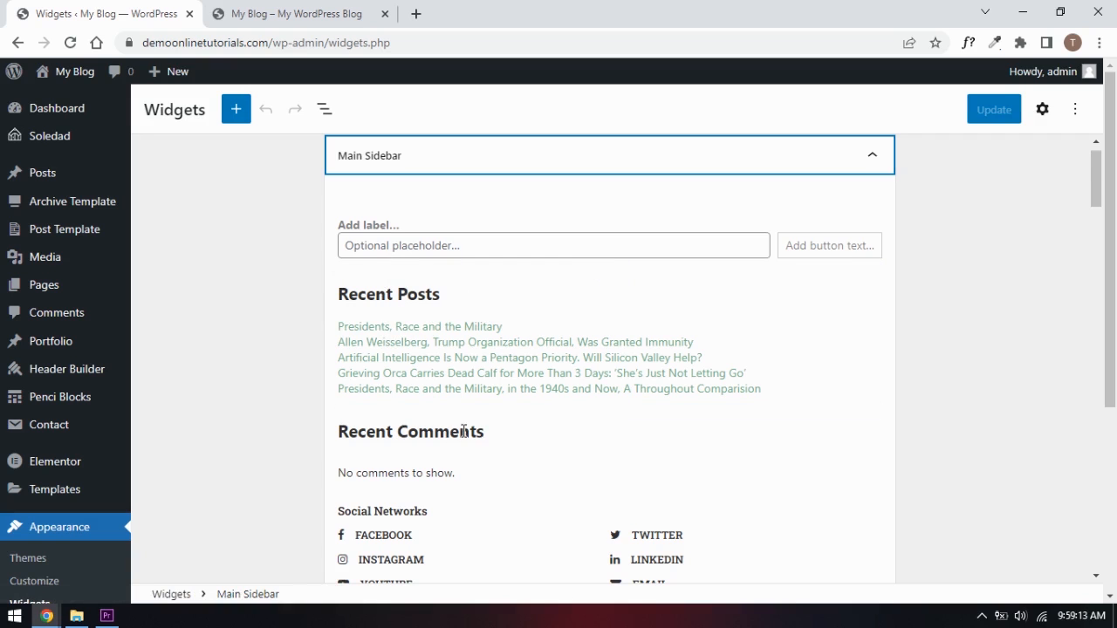
scroll(437, 441, "down", 4)
scroll(429, 457, "down", 2)
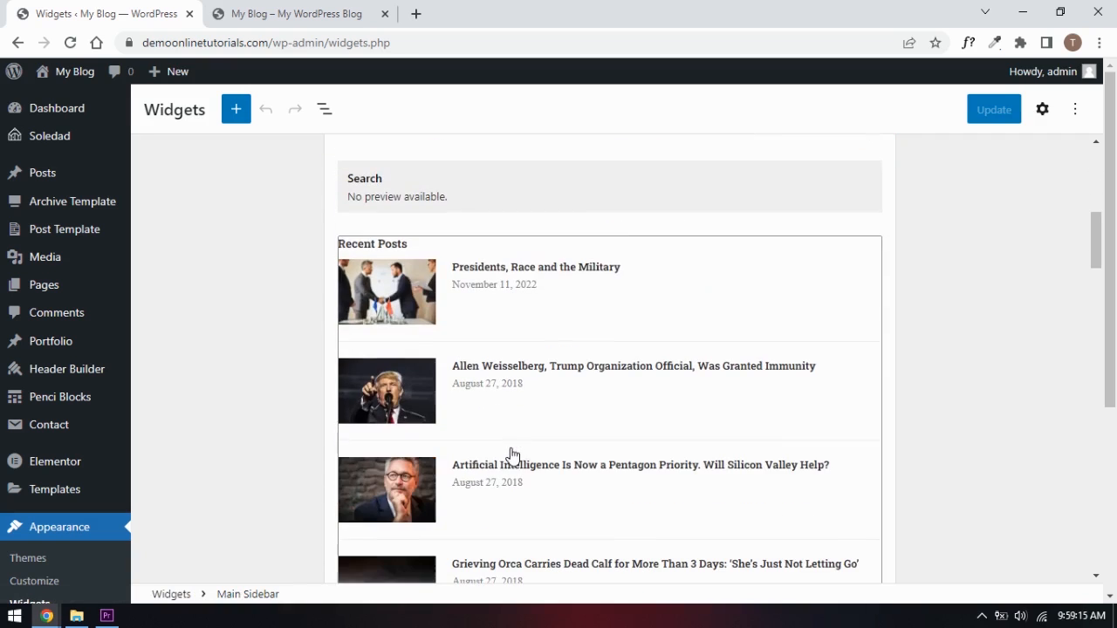
scroll(429, 459, "up", 2)
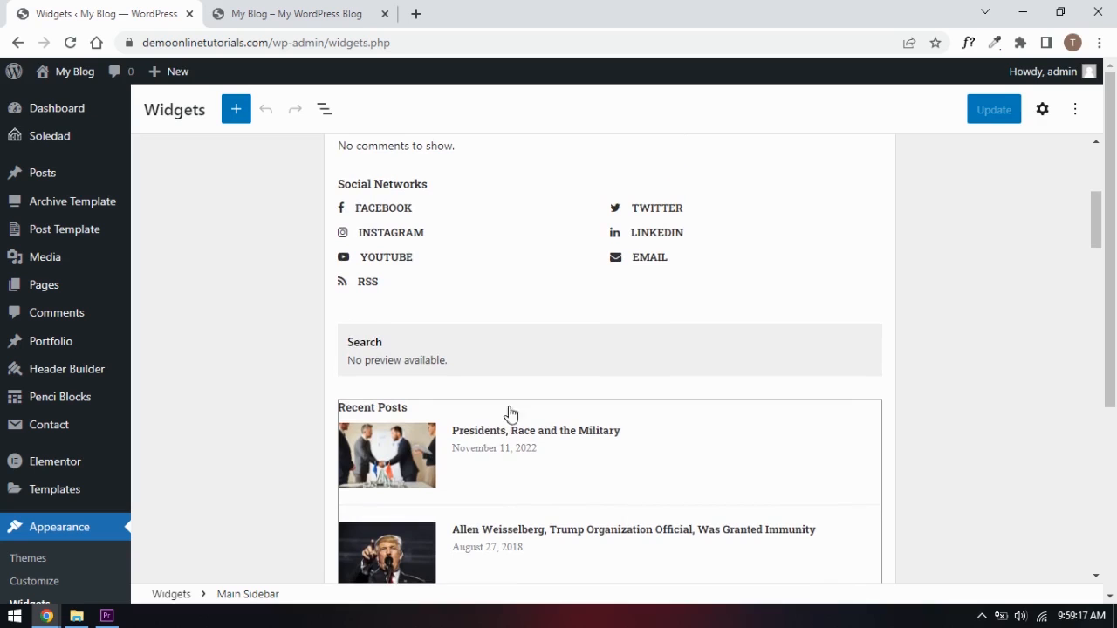
scroll(498, 411, "up", 4)
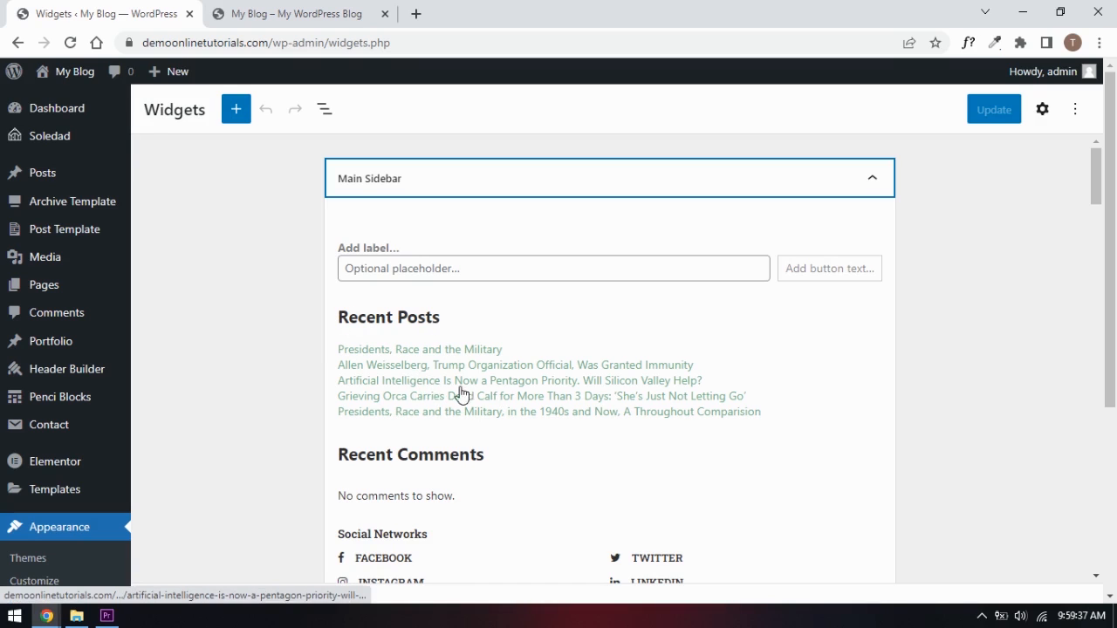
Remove the Recent Posts heading and its Latest Posts list from the Main Sidebar
left_click(408, 315)
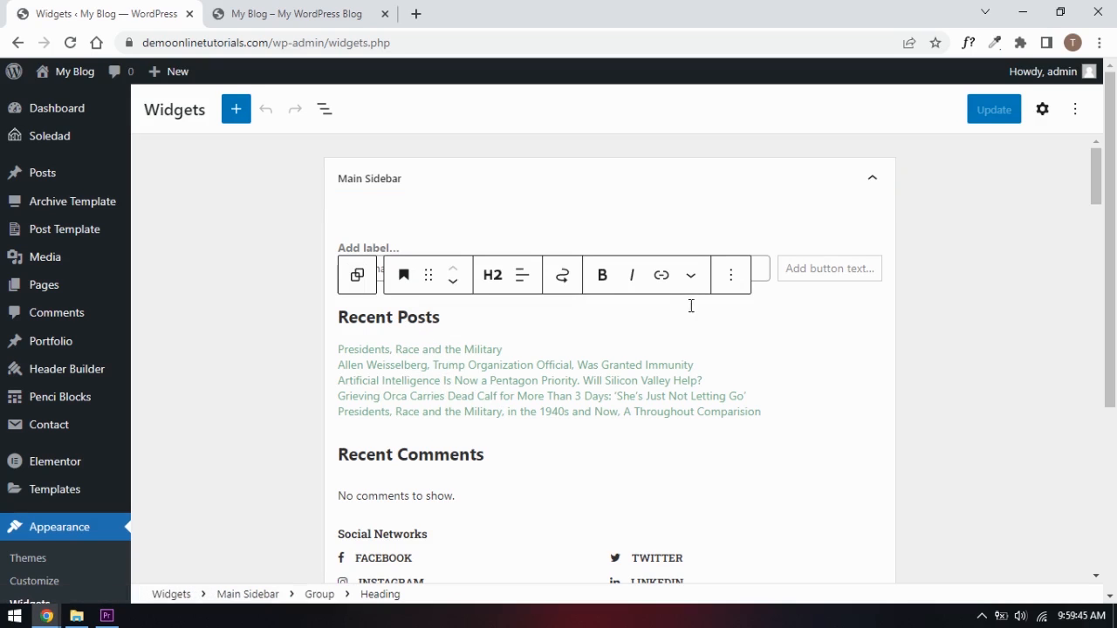
left_click(731, 278)
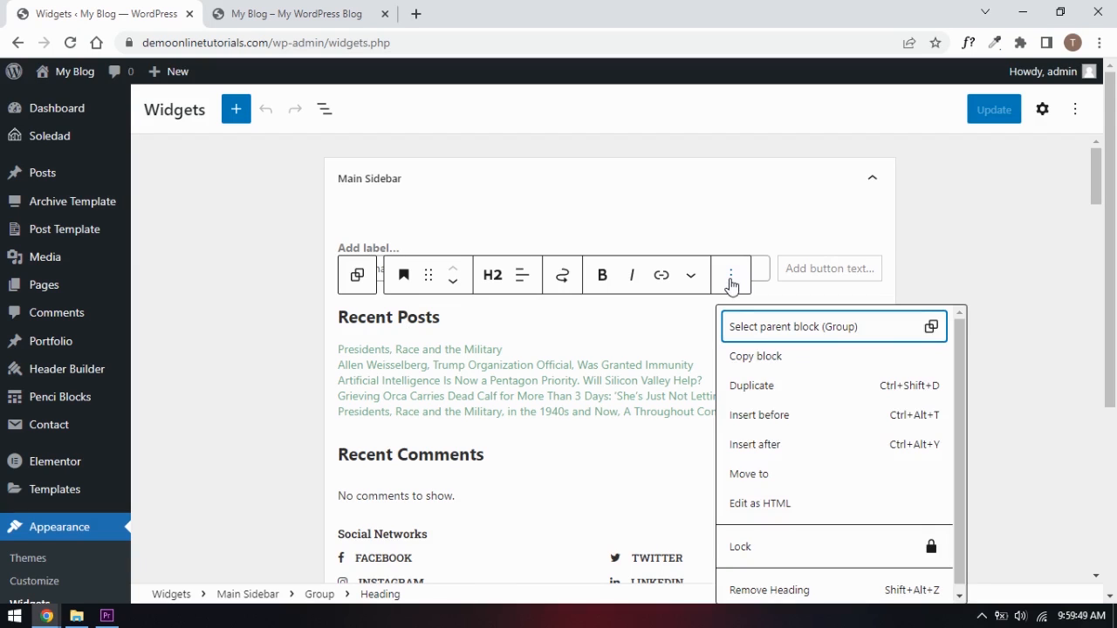
left_click(769, 591)
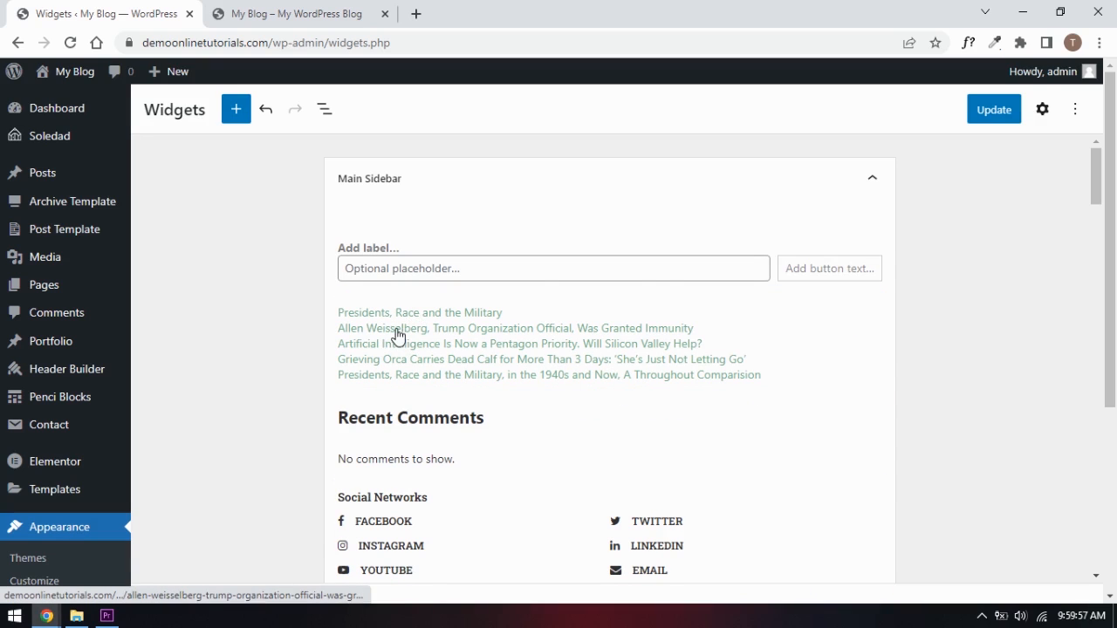
left_click(397, 334)
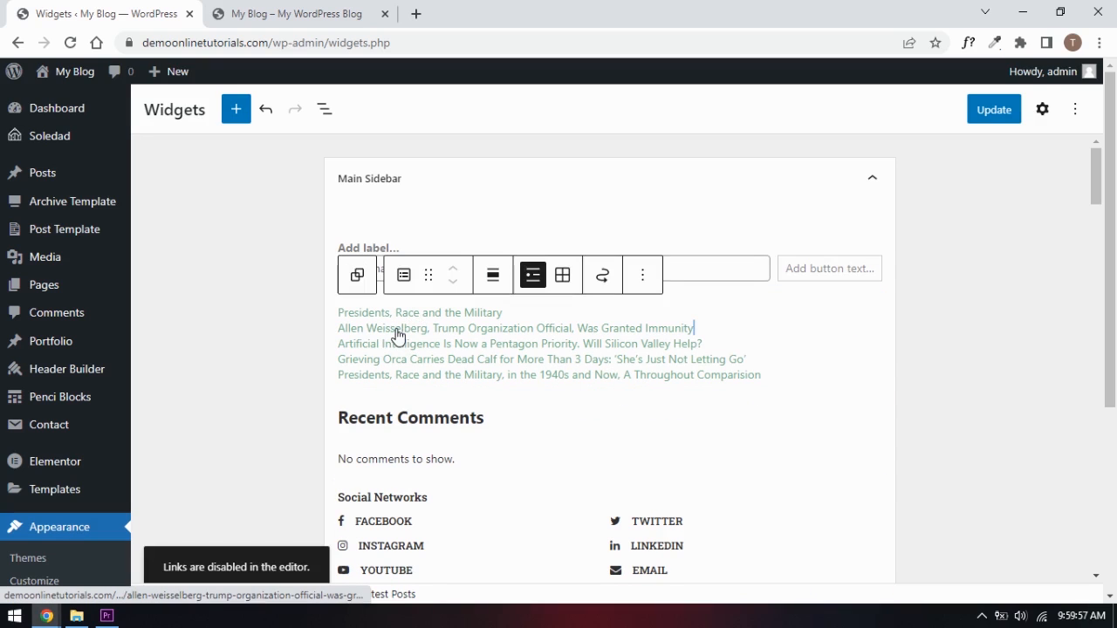
left_click(644, 279)
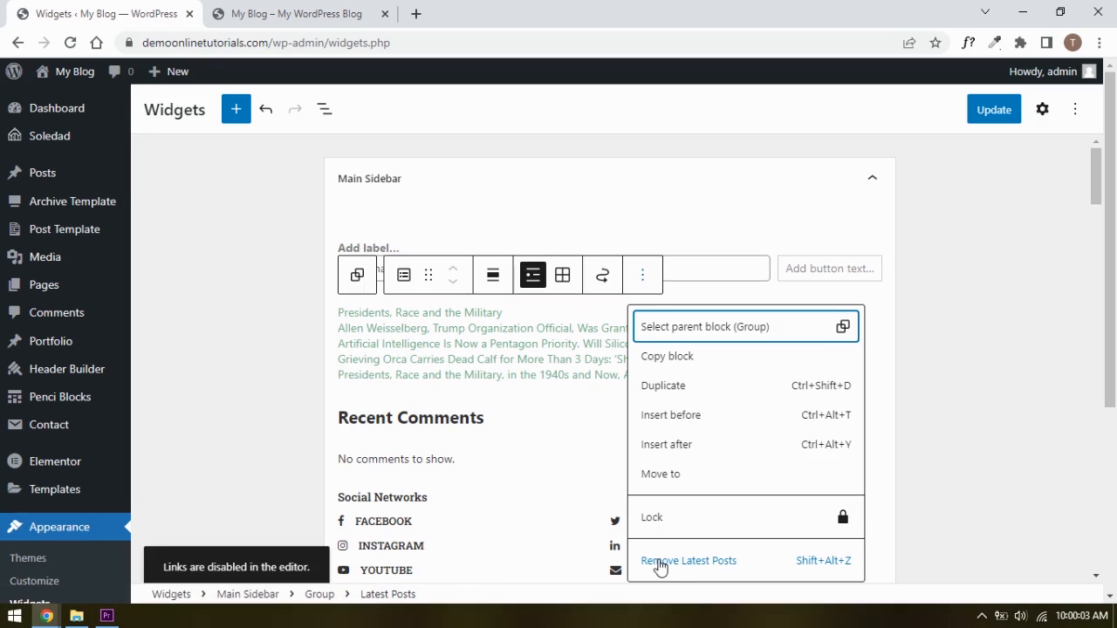
left_click(660, 564)
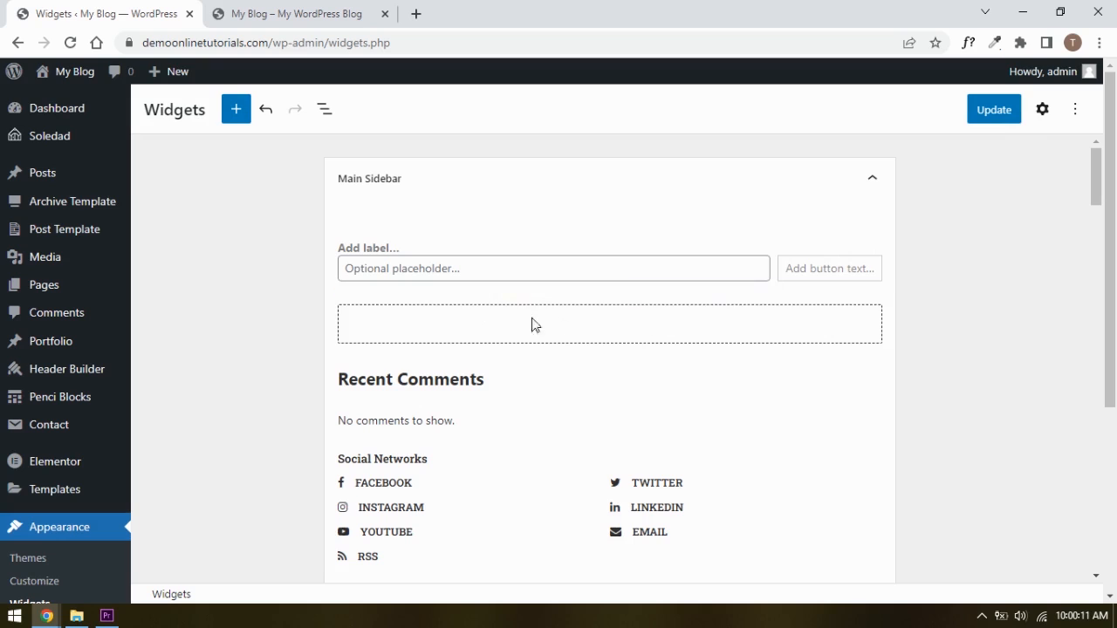
Add a Soledad Popular Posts widget at the top of the Main Sidebar
mouse_move(512, 309)
left_click(238, 112)
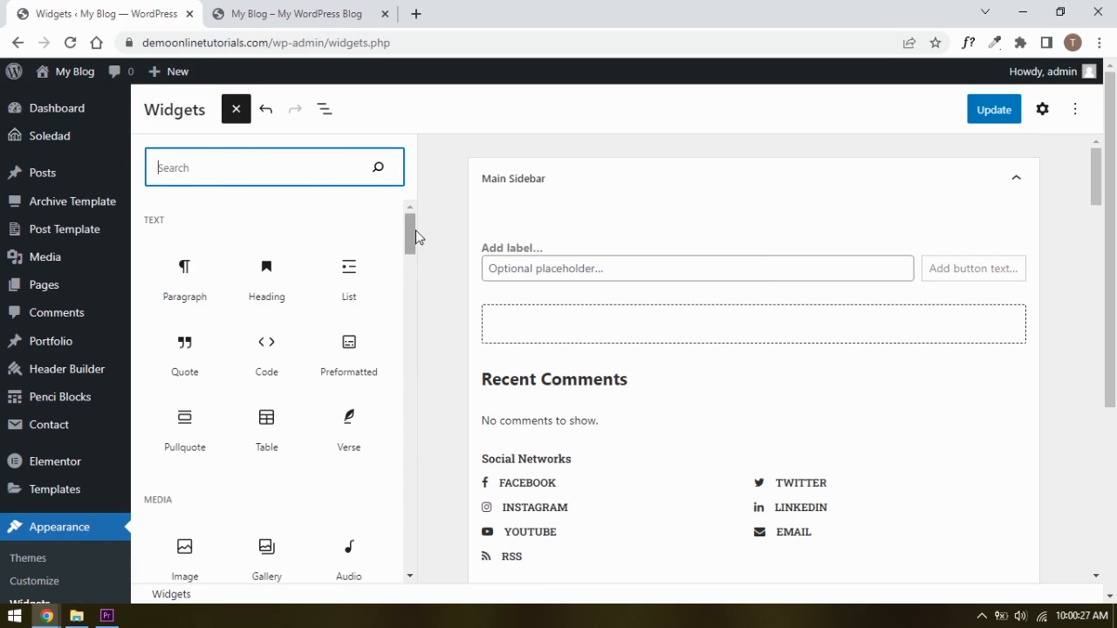
left_click_drag(416, 230, 404, 365)
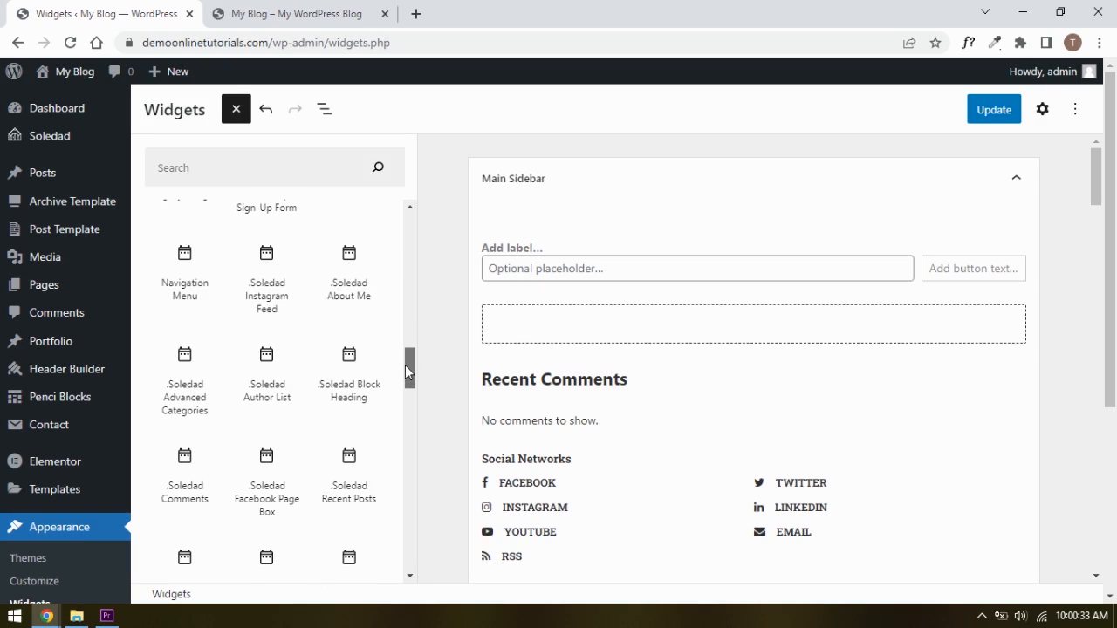
left_click_drag(404, 365, 407, 371)
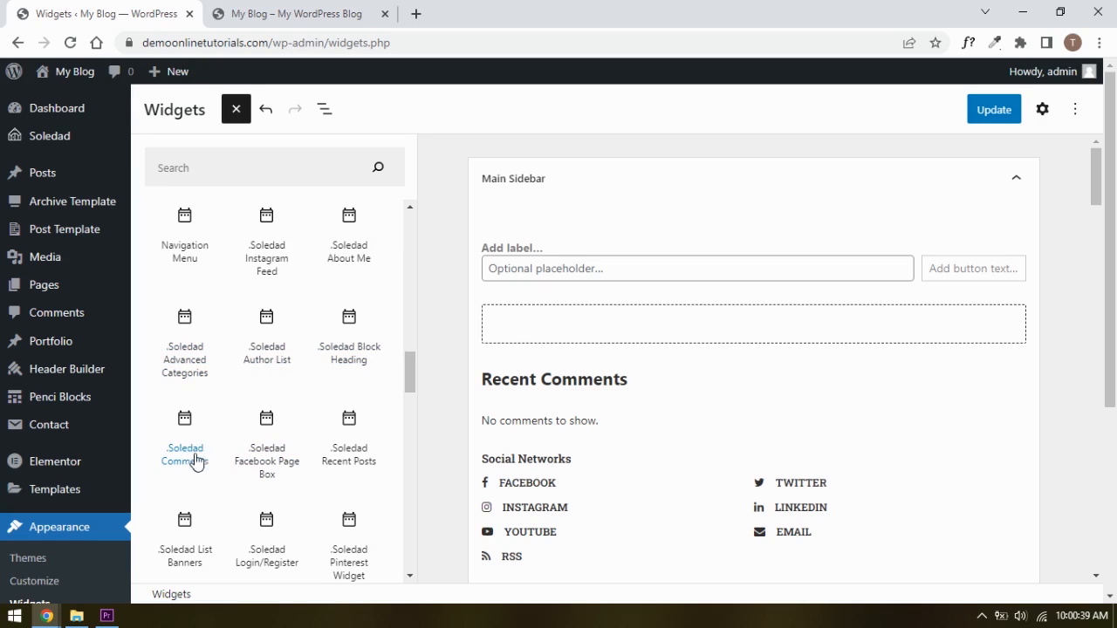
left_click_drag(408, 381, 410, 417)
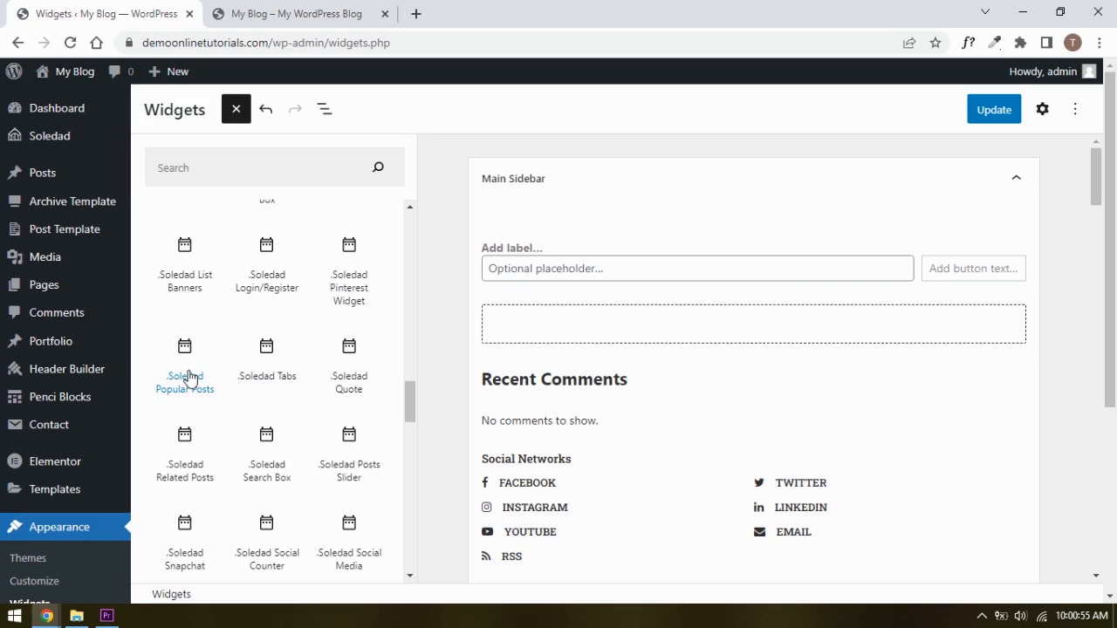
left_click_drag(188, 377, 550, 226)
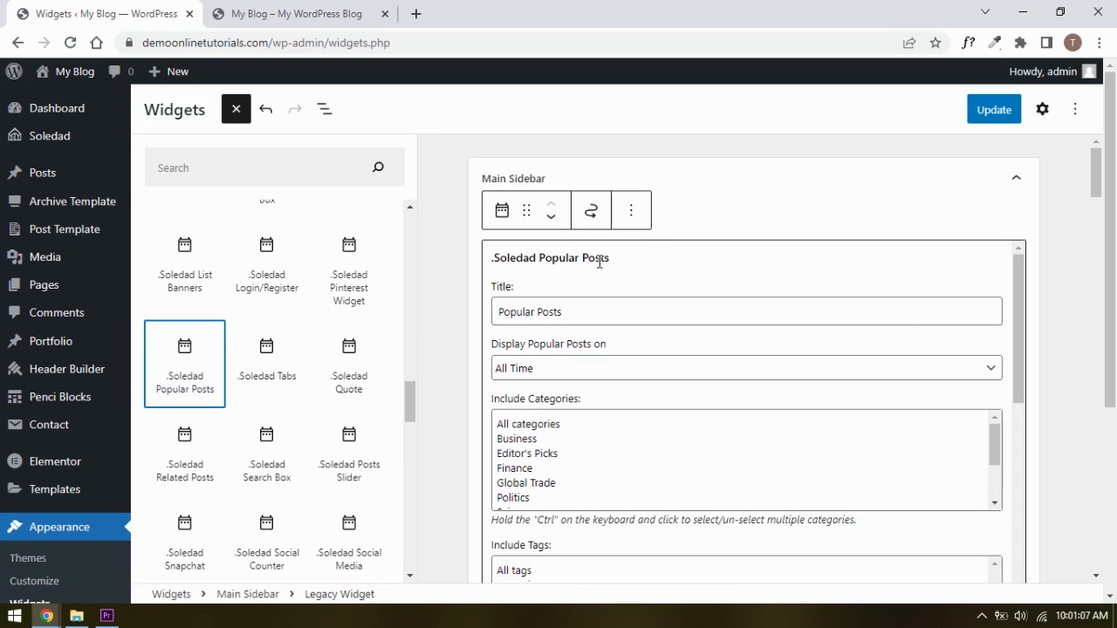
left_click(773, 222)
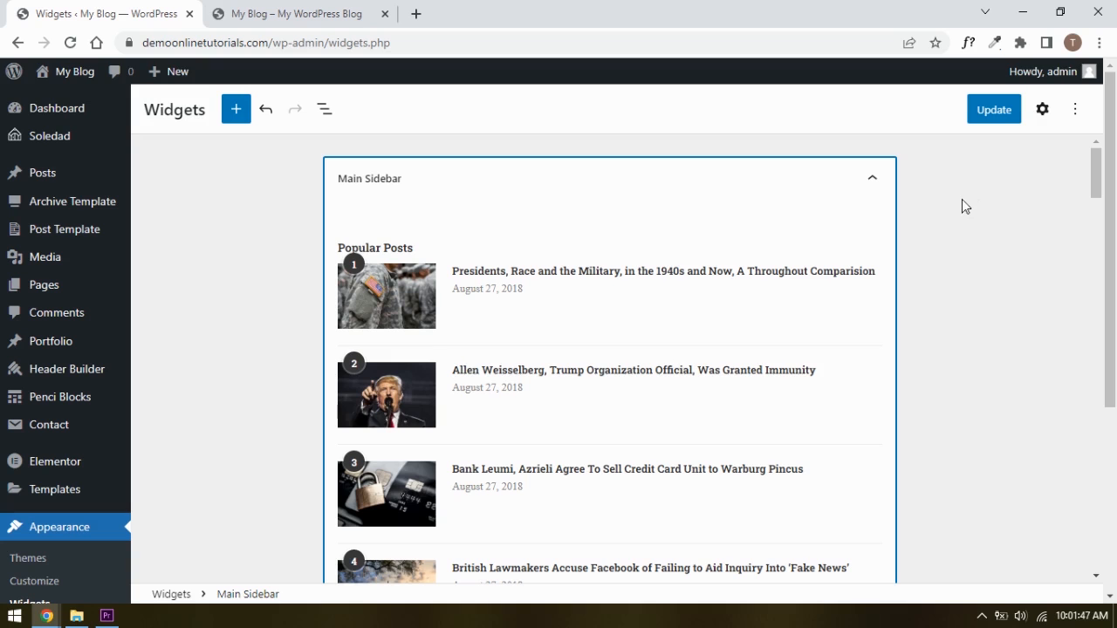
scroll(960, 288, "down", 6)
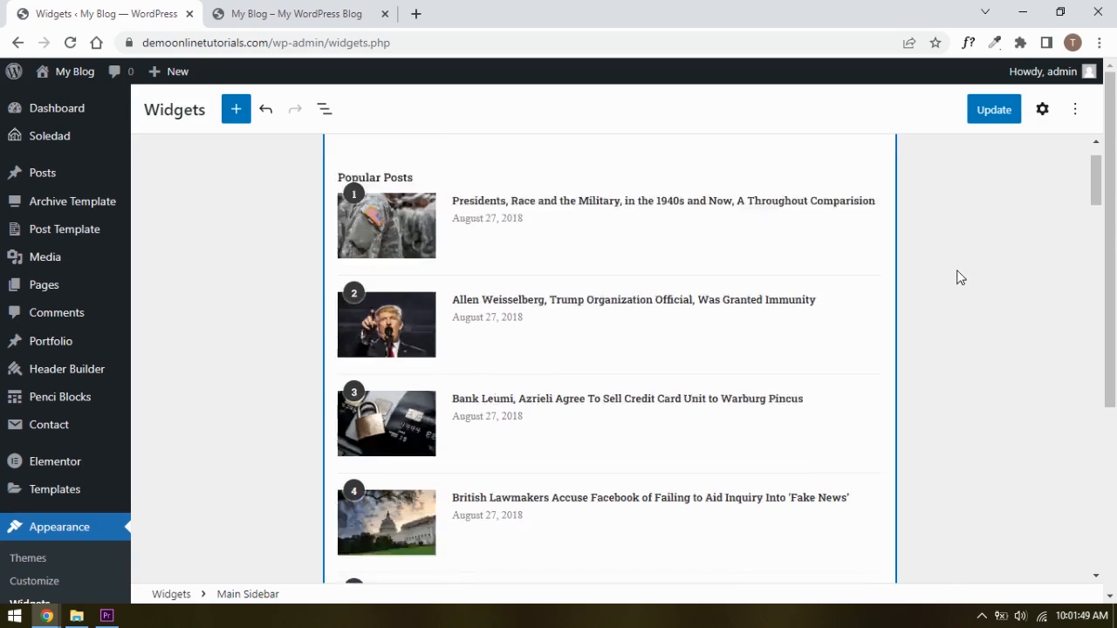
scroll(961, 294, "up", 8)
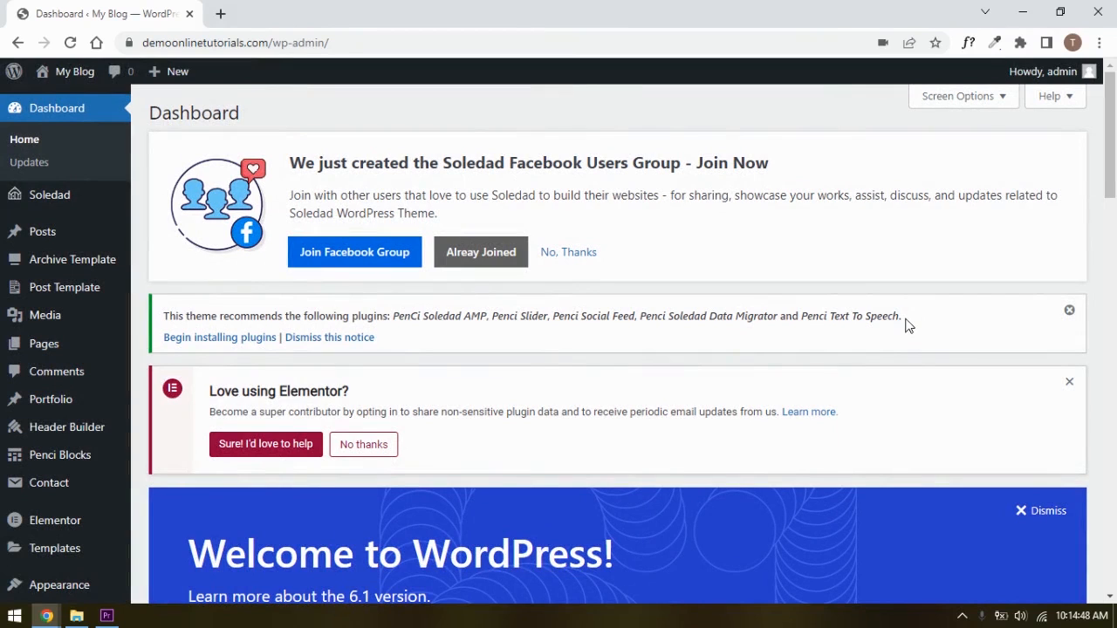
Open the Customizer and go to the Sidebar's General settings
scroll(908, 324, "down", 3)
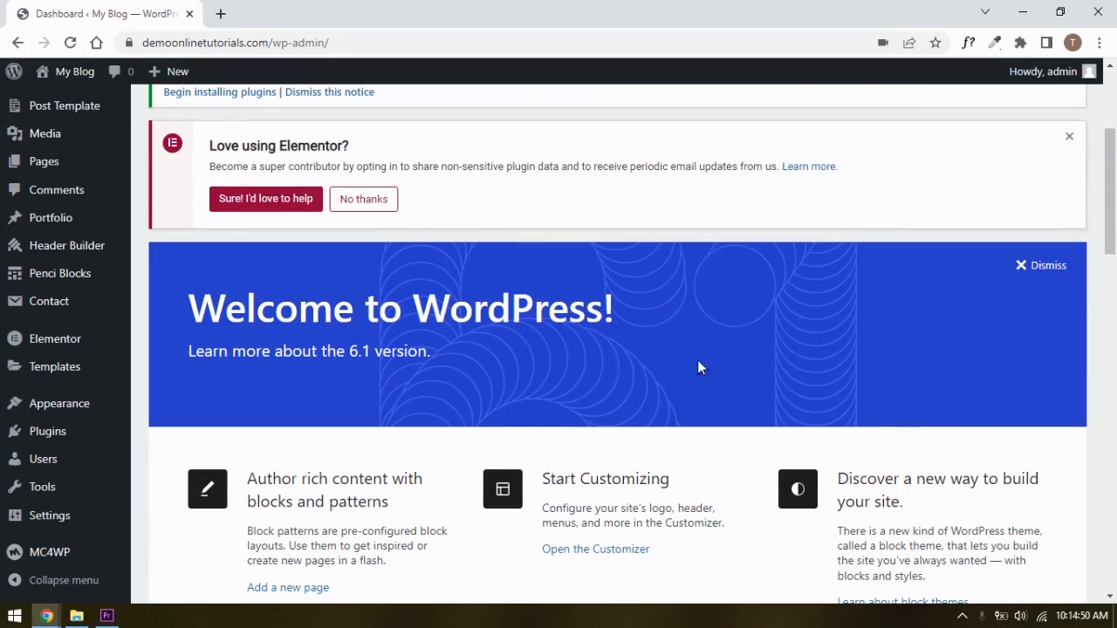
mouse_move(93, 401)
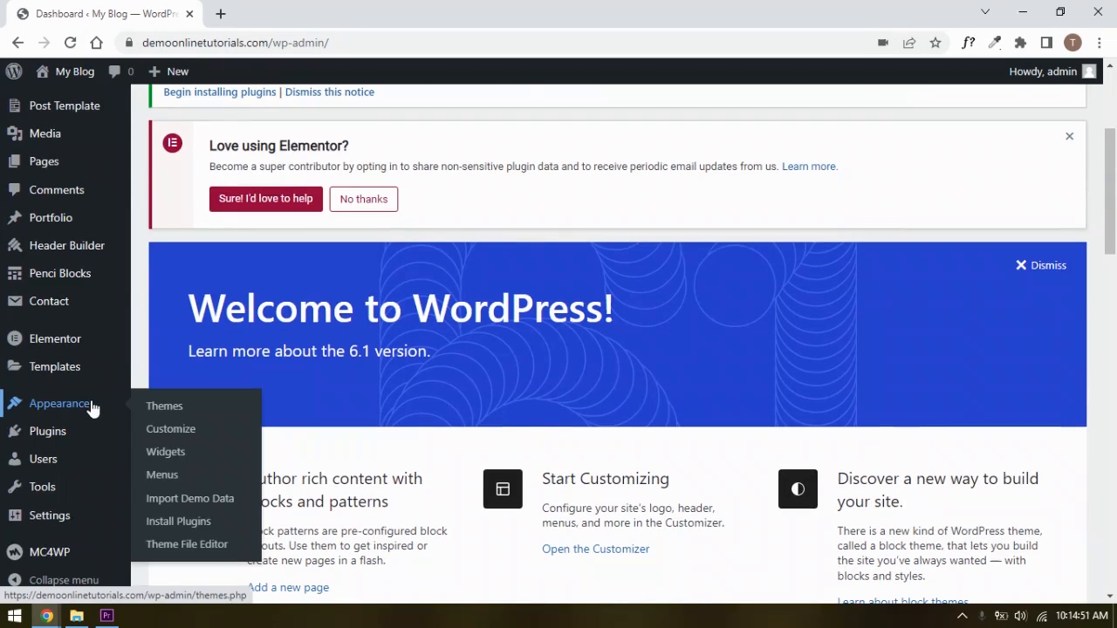
left_click(188, 430)
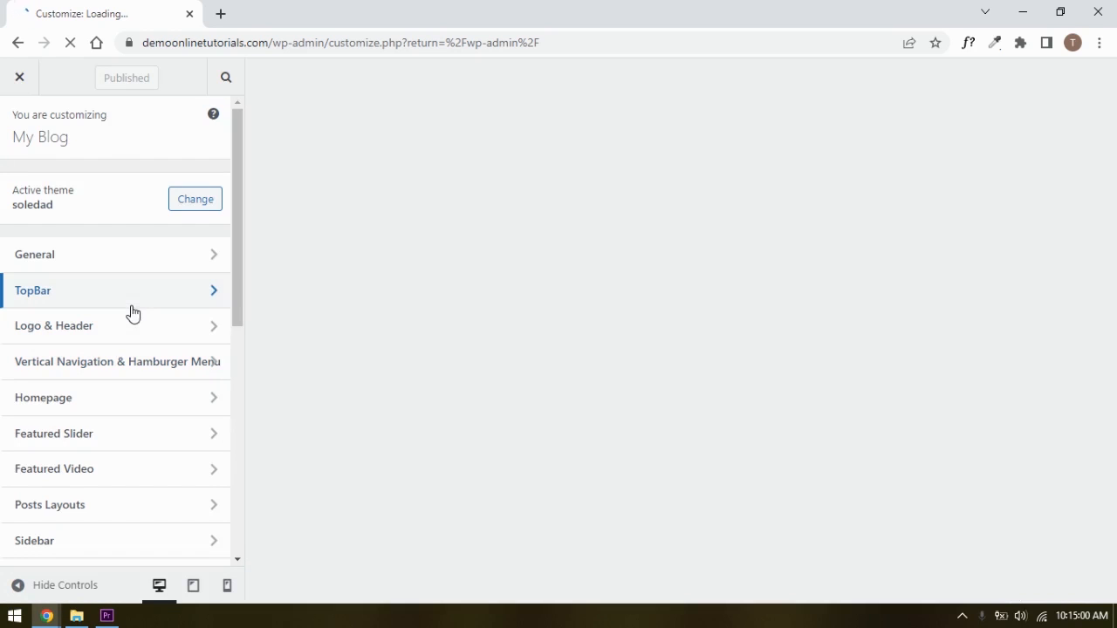
scroll(165, 354, "down", 2)
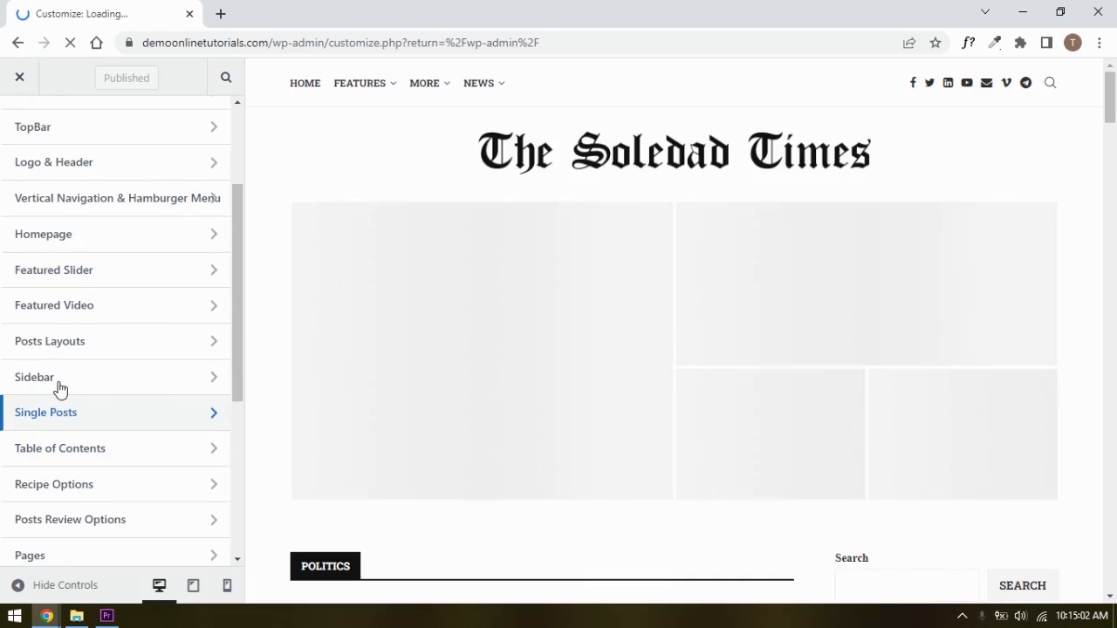
left_click(61, 385)
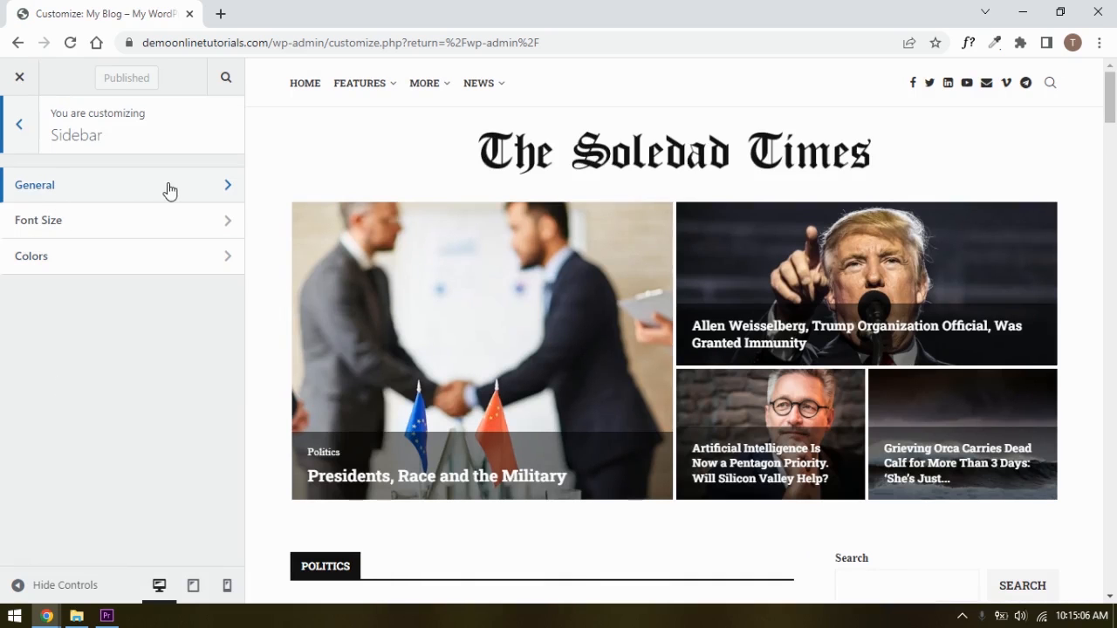
left_click(106, 188)
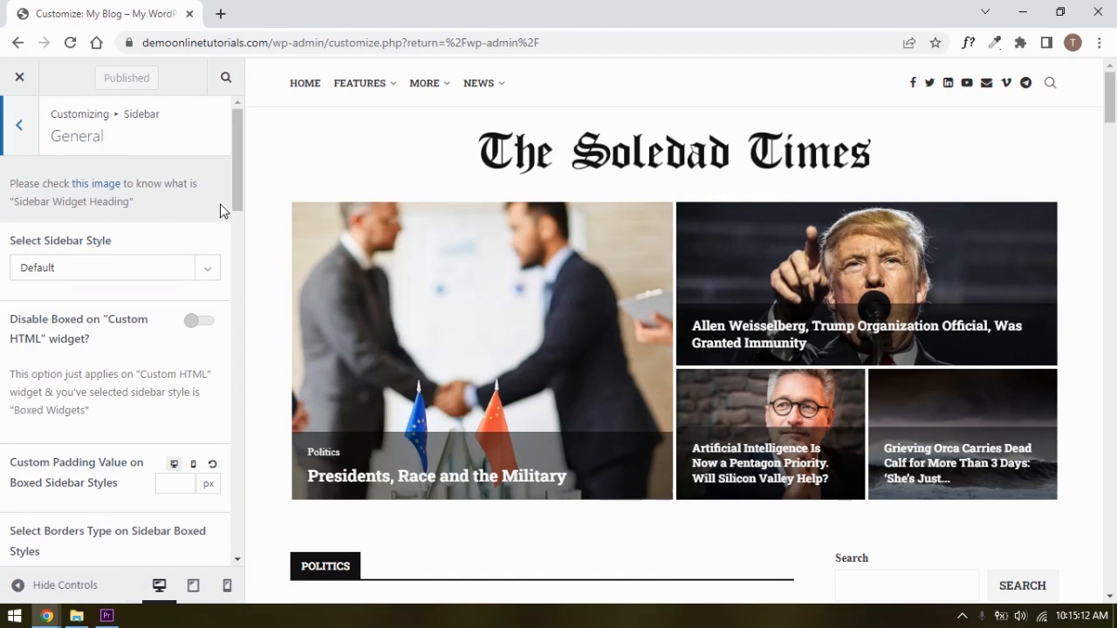
Try the Boxed Whole Sidebar style in the preview and switch the sidebar style back to Default
mouse_move(234, 197)
left_mouse_down()
mouse_move(232, 270)
mouse_move(244, 185)
left_mouse_up()
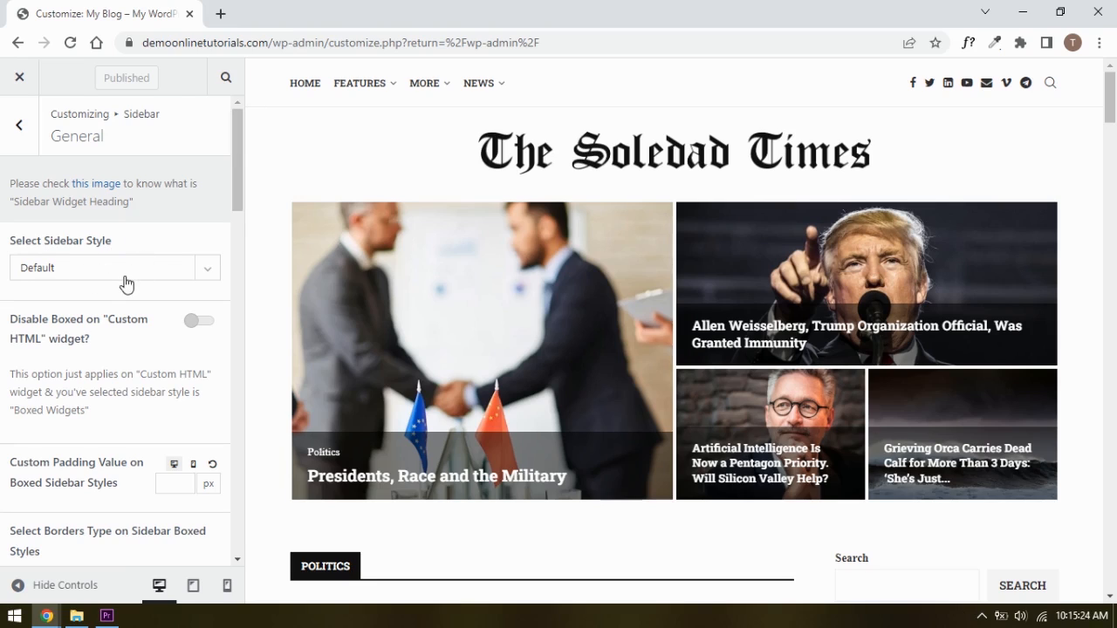
left_click(95, 268)
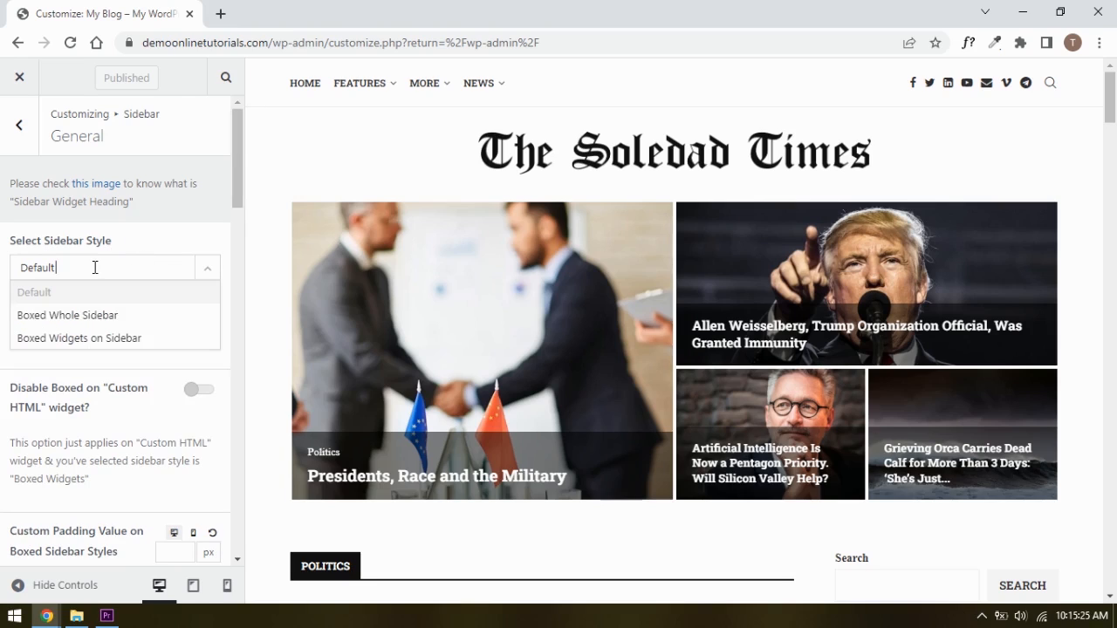
left_click(61, 321)
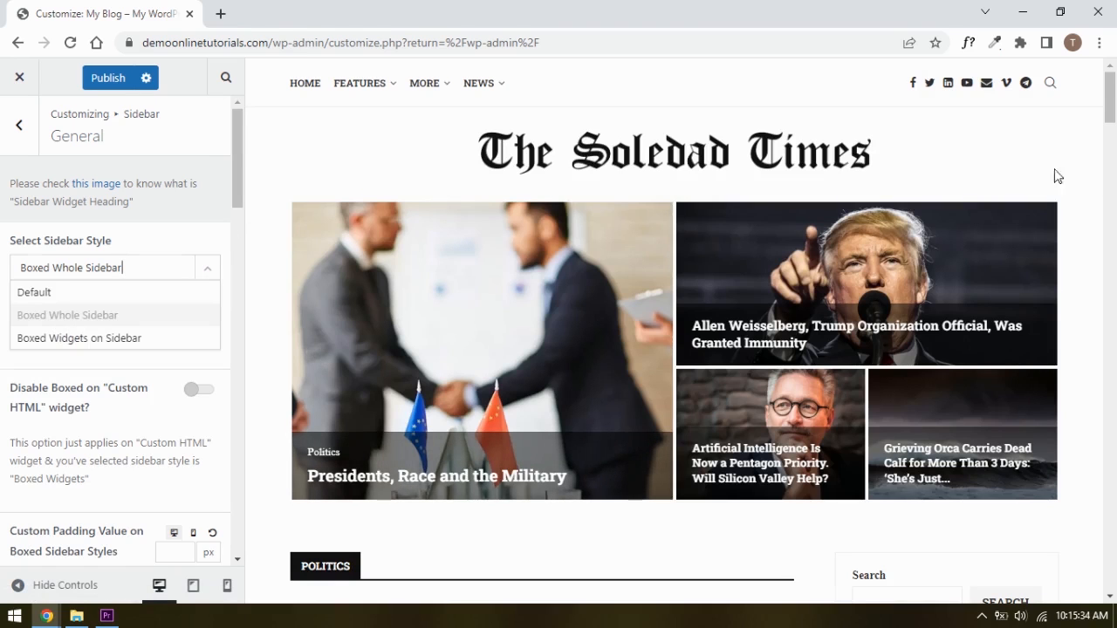
left_click_drag(1116, 120, 1114, 160)
scroll(1114, 160, "up", 1)
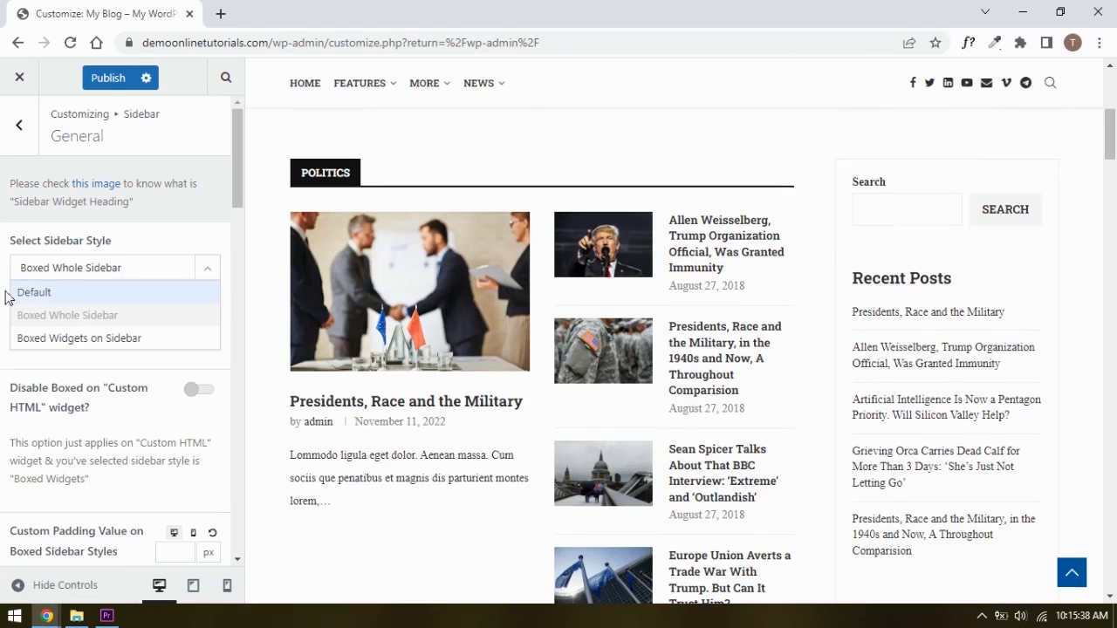
left_click(49, 295)
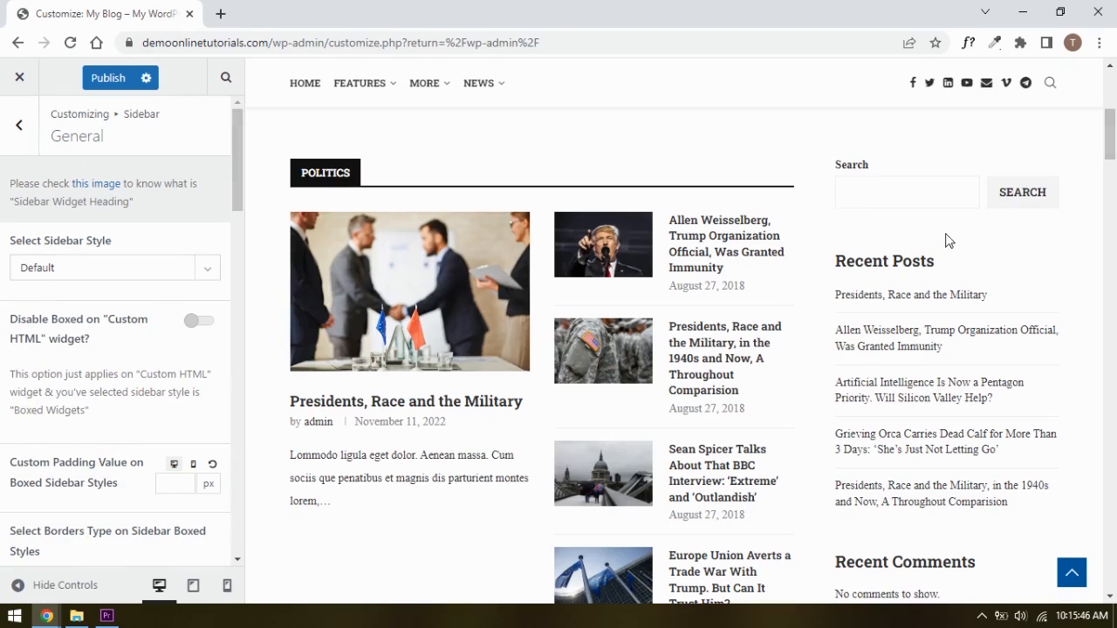
Set the sidebar style to Boxed Whole Sidebar and review the sidebar in the preview
left_click(157, 275)
left_click(59, 316)
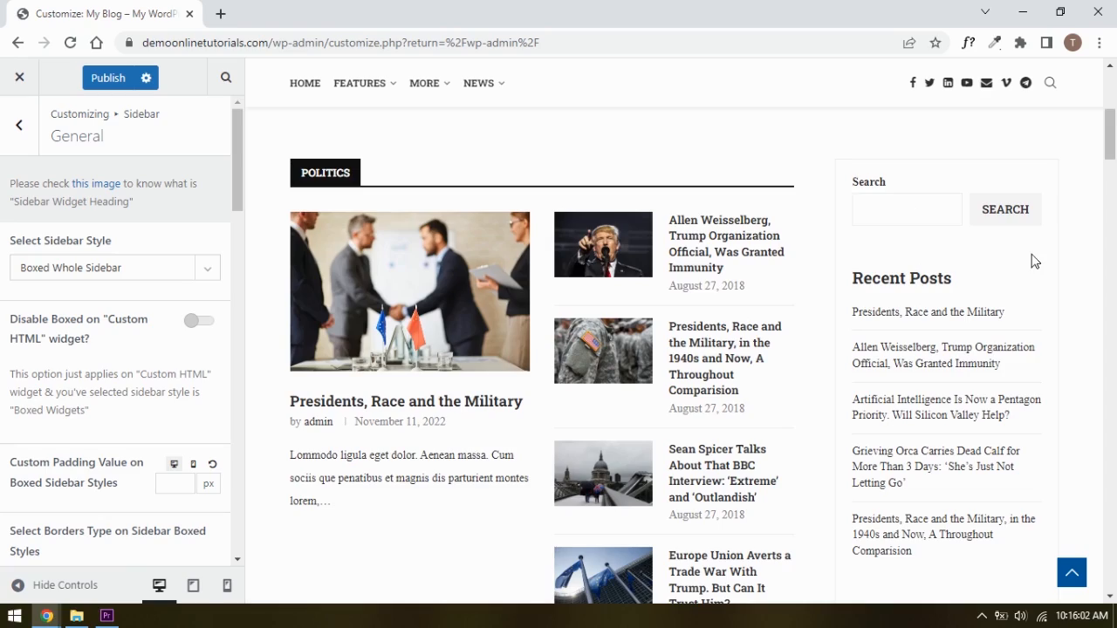
scroll(1033, 256, "down", 2)
scroll(1033, 256, "up", 2)
scroll(844, 234, "down", 15)
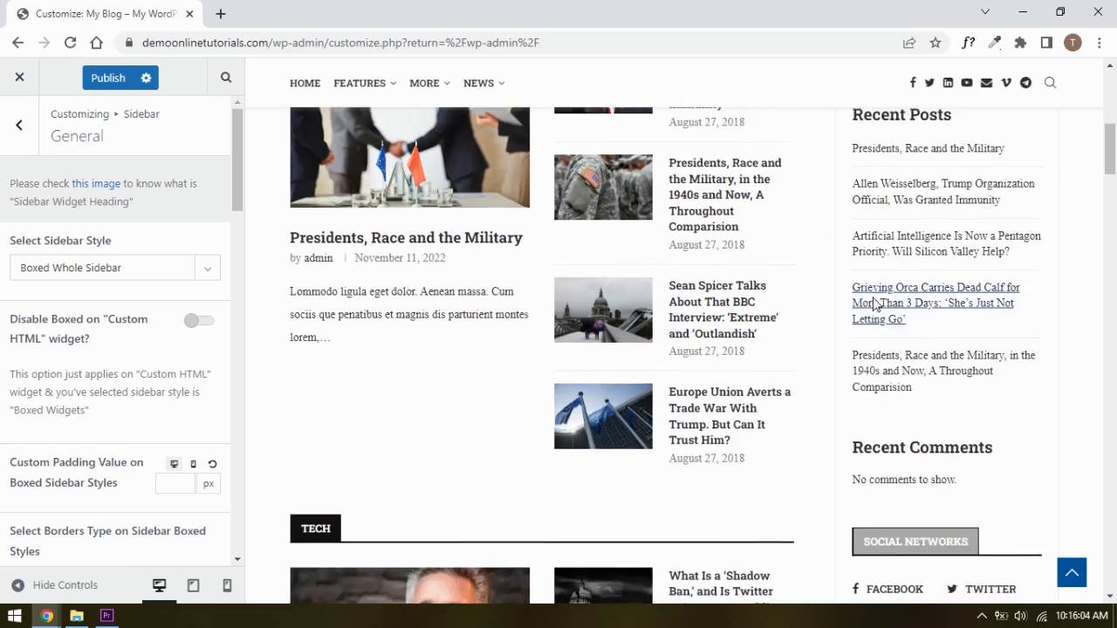
scroll(902, 447, "up", 10)
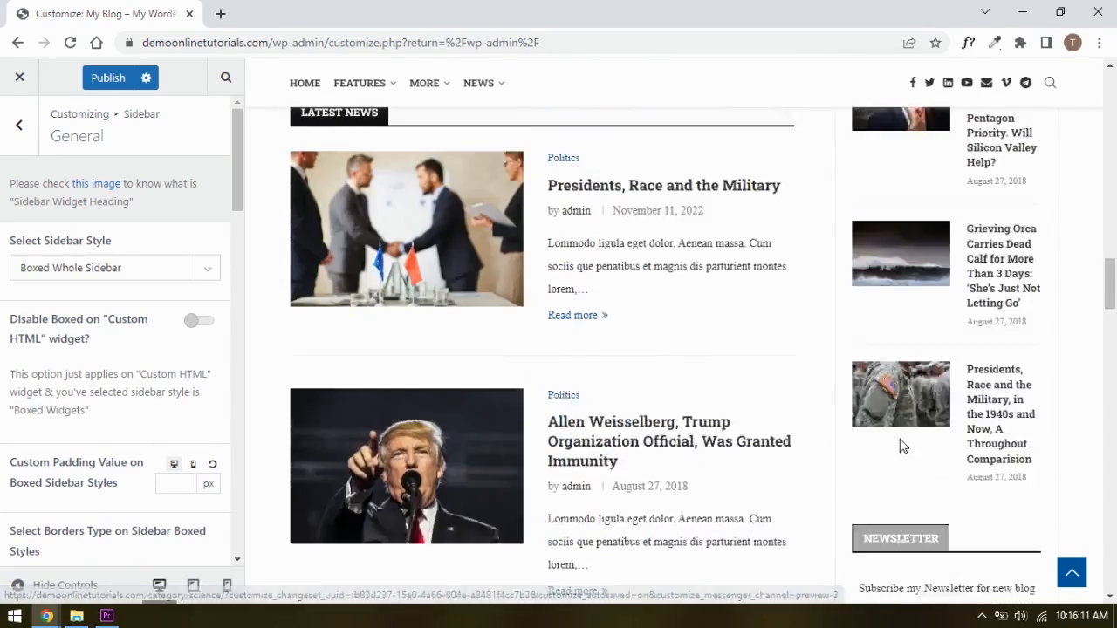
scroll(903, 445, "up", 7)
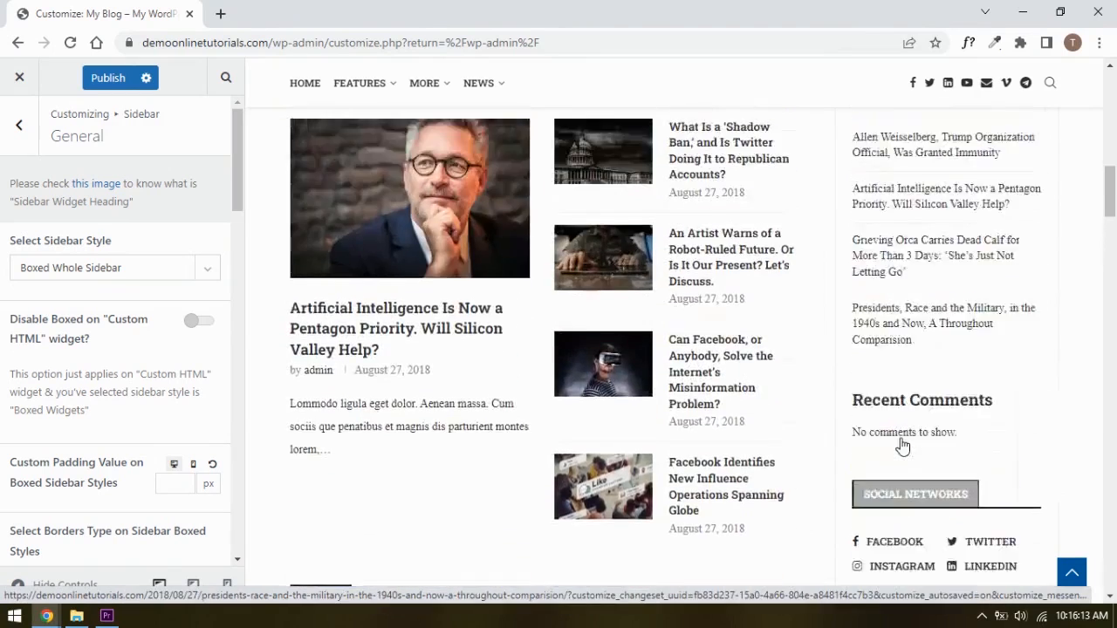
scroll(913, 321, "up", 3)
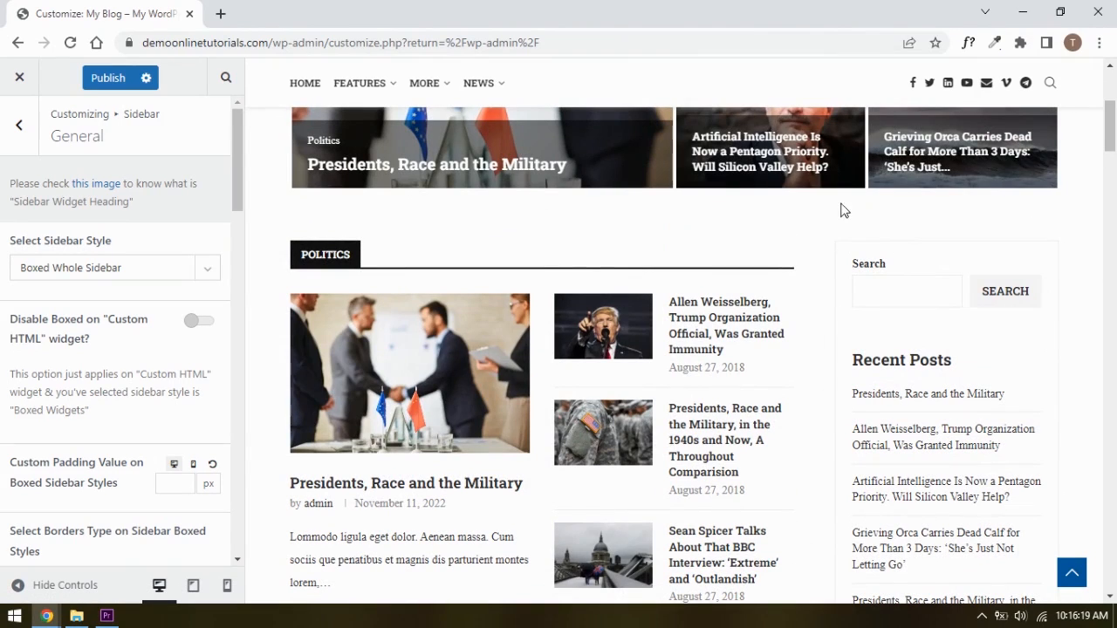
Set the sidebar style to Boxed Widgets on Sidebar and review the boxed widgets in the preview
left_click(100, 269)
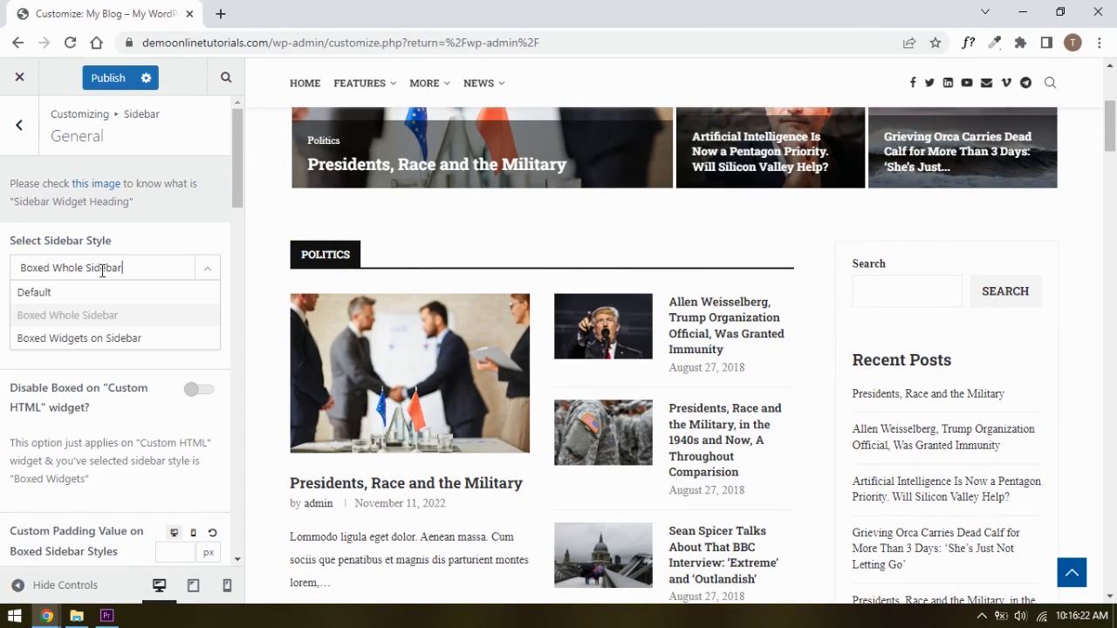
left_click(59, 345)
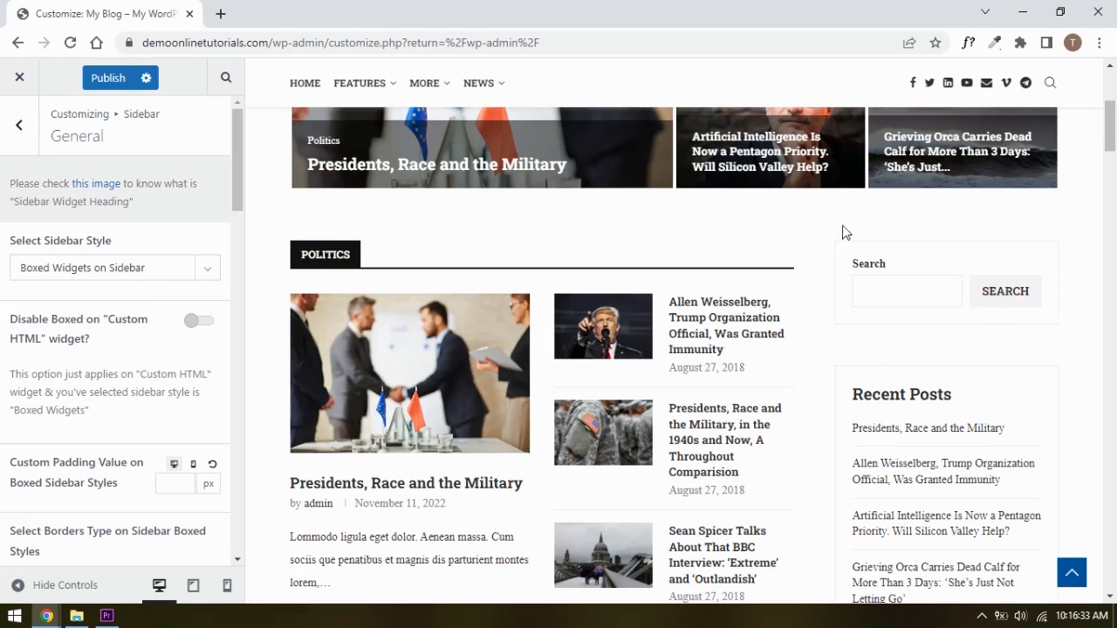
scroll(935, 250, "down", 3)
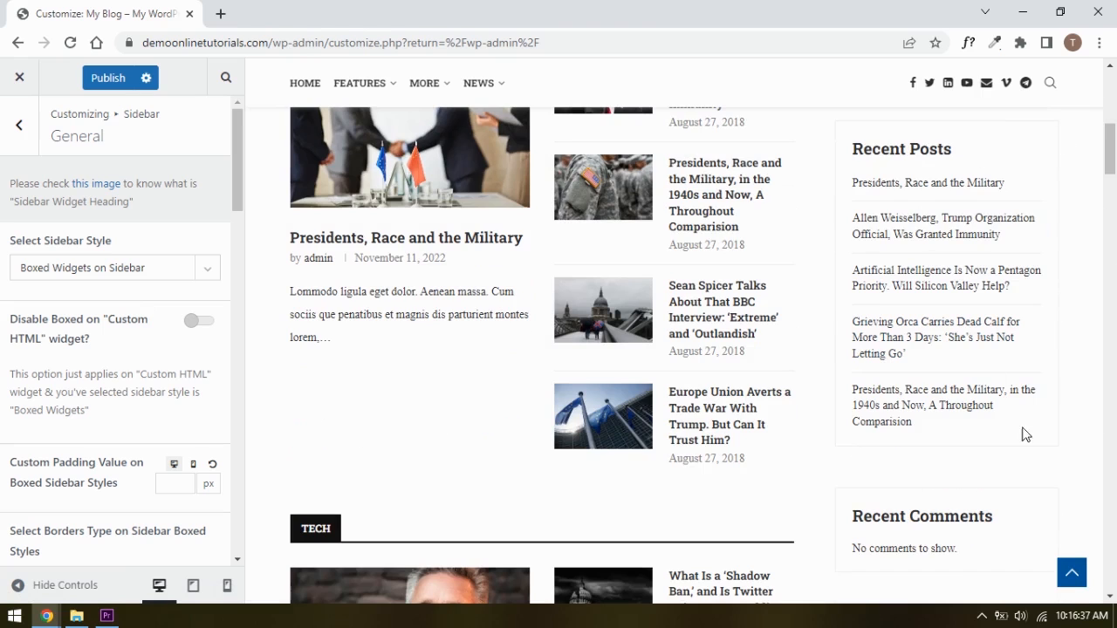
scroll(1021, 445, "down", 2)
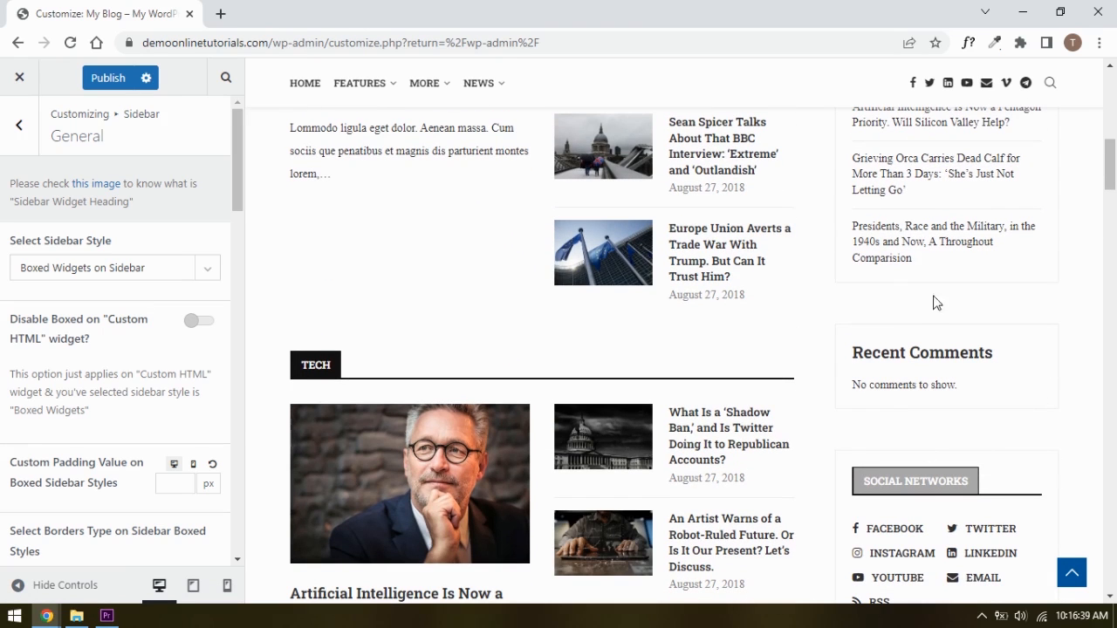
scroll(907, 375, "down", 6)
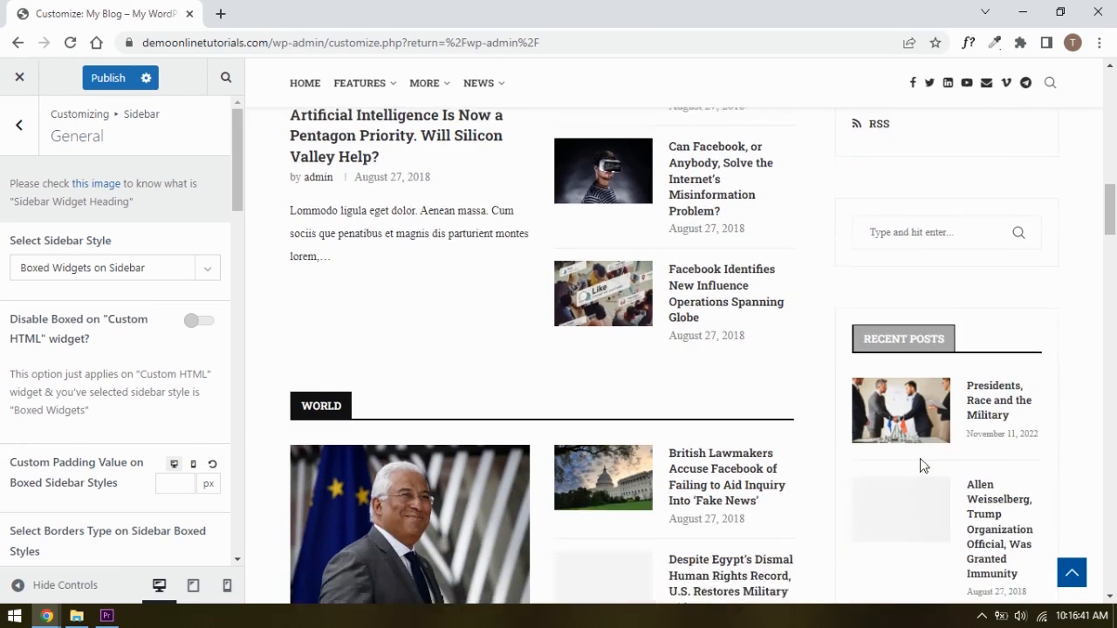
scroll(920, 459, "up", 15)
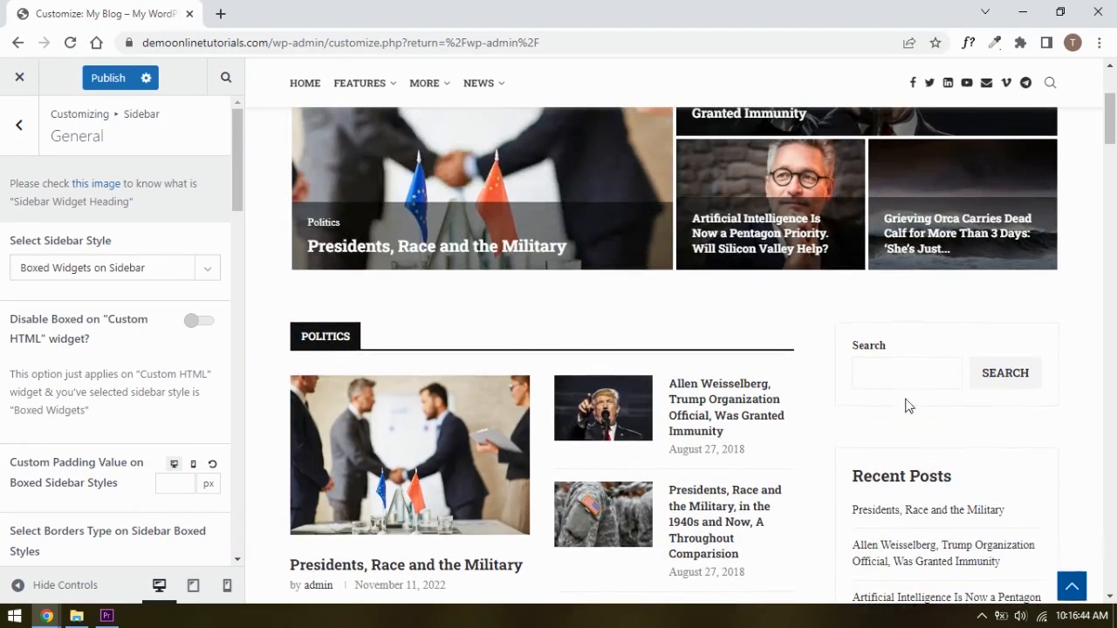
Set the sidebar style back to Default
left_click(149, 271)
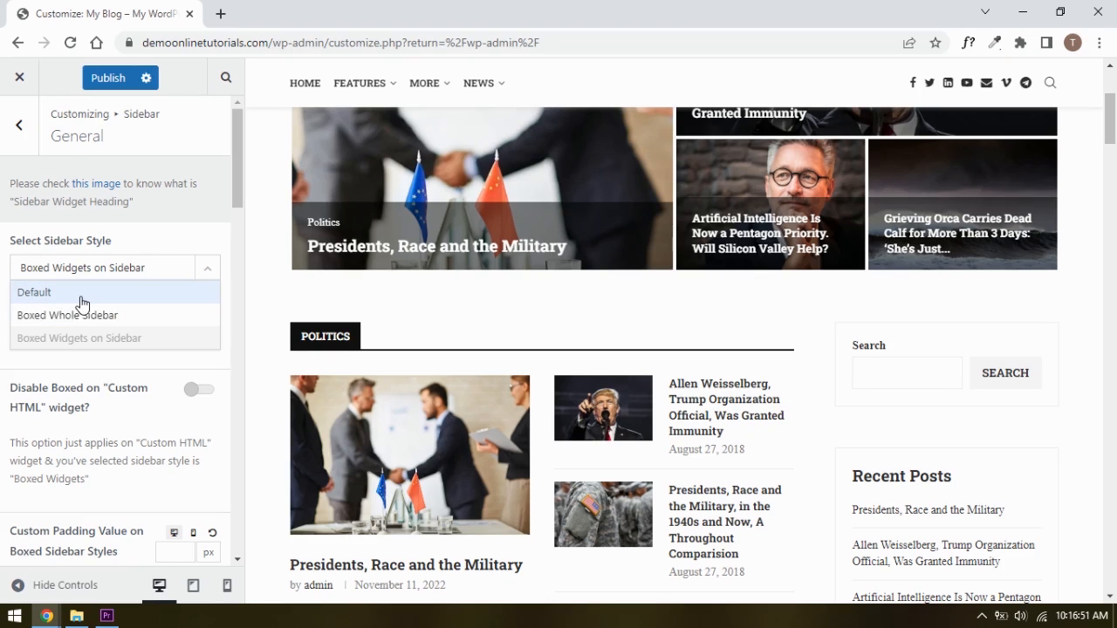
left_click(54, 299)
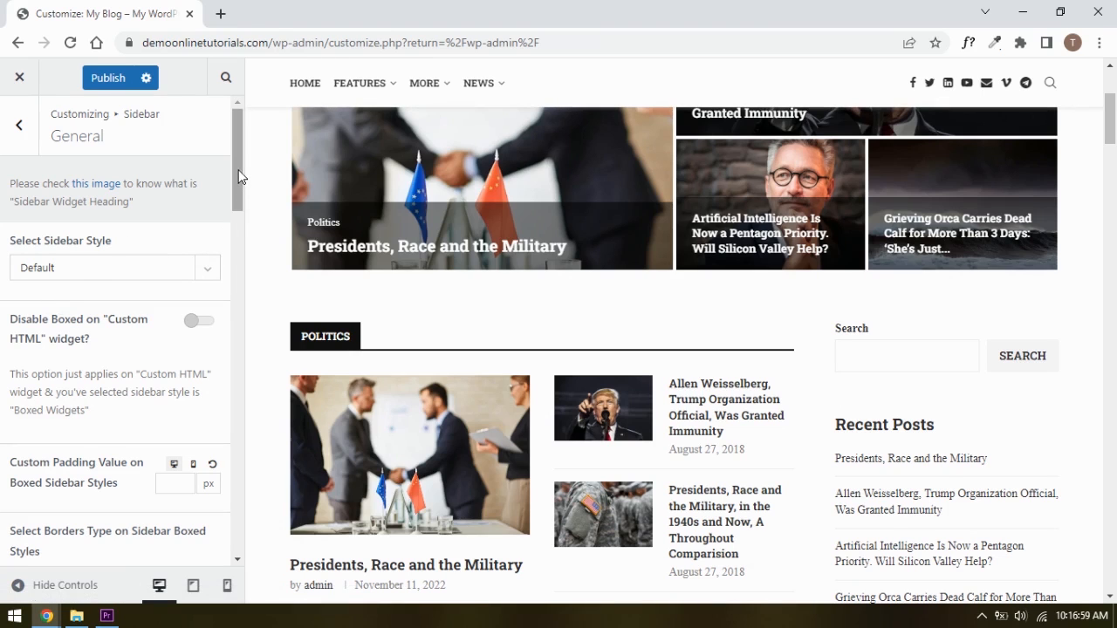
Increase the Custom Sidebar Width percentage in small increments
left_click_drag(241, 177, 242, 218)
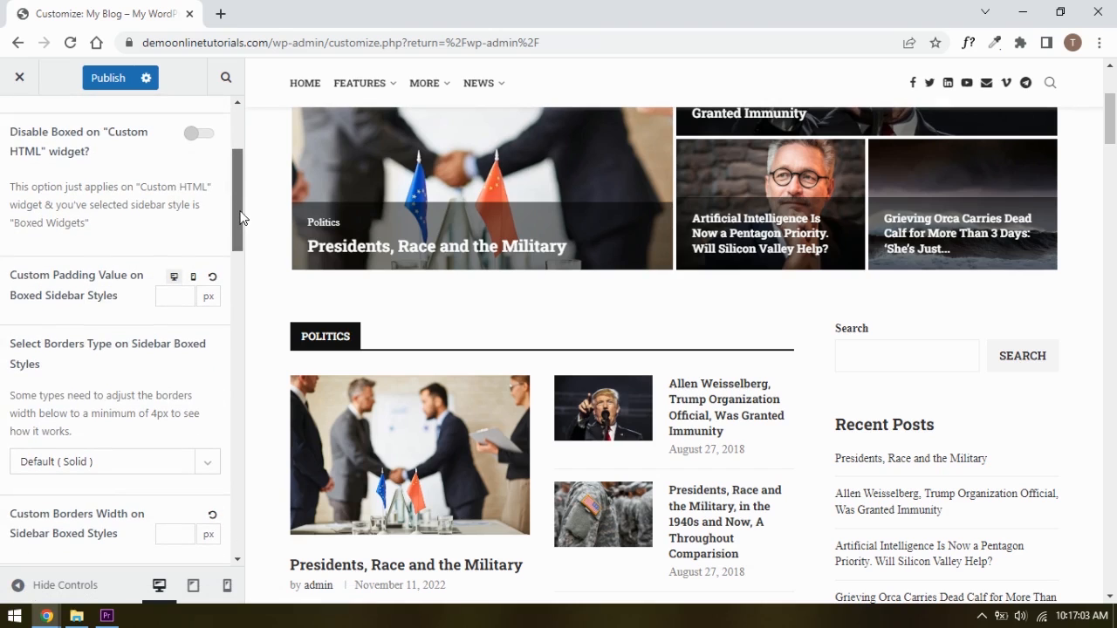
scroll(121, 235, "up", 1)
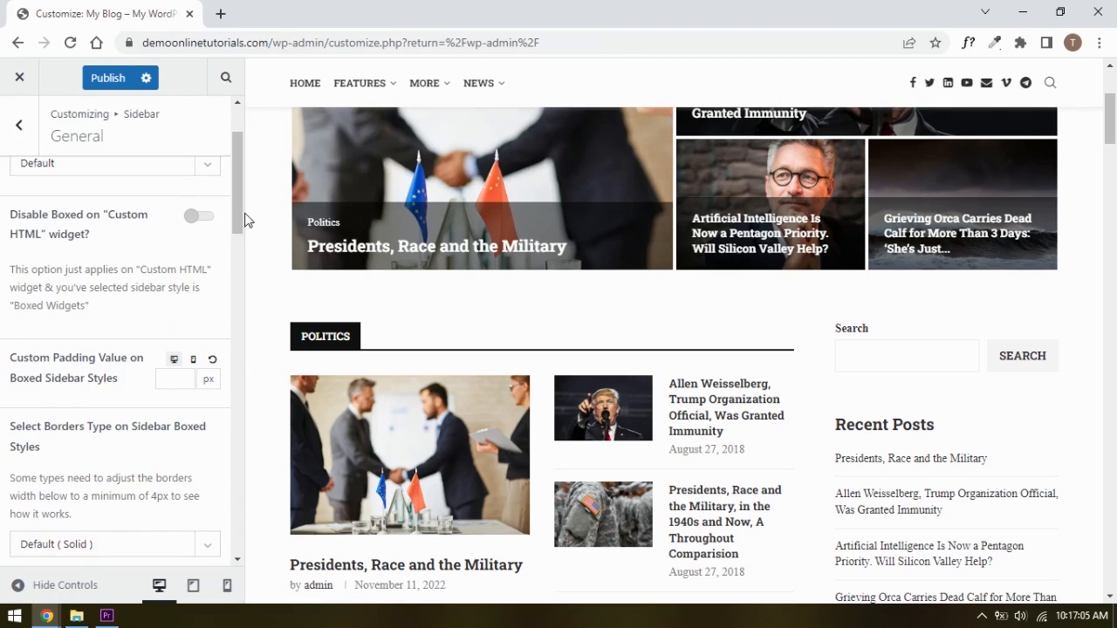
left_click_drag(237, 212, 241, 234)
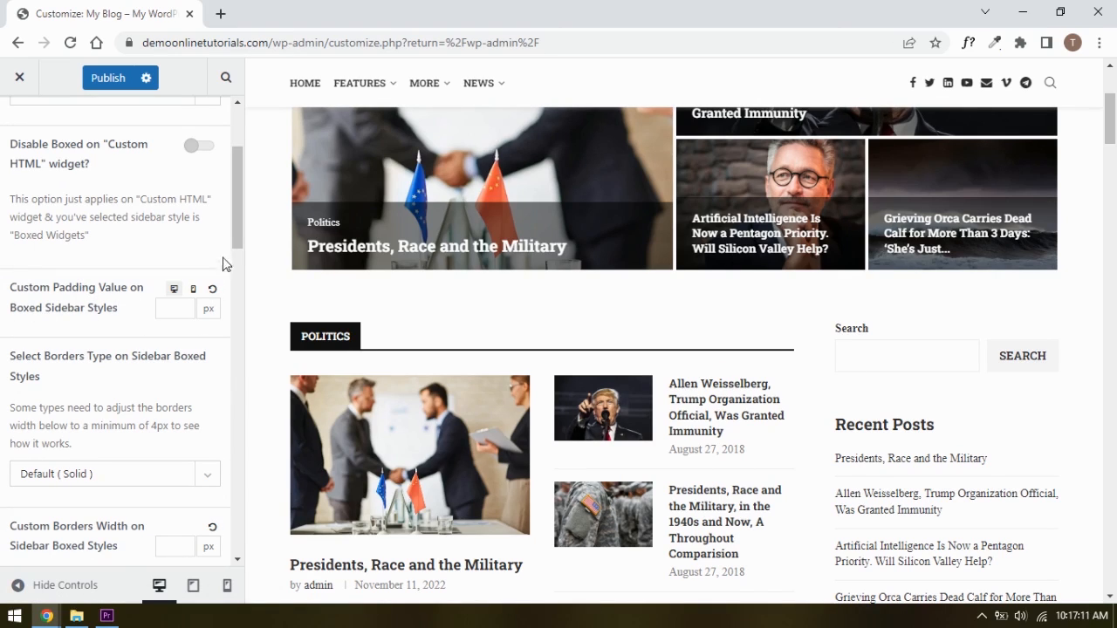
scroll(212, 245, "down", 1)
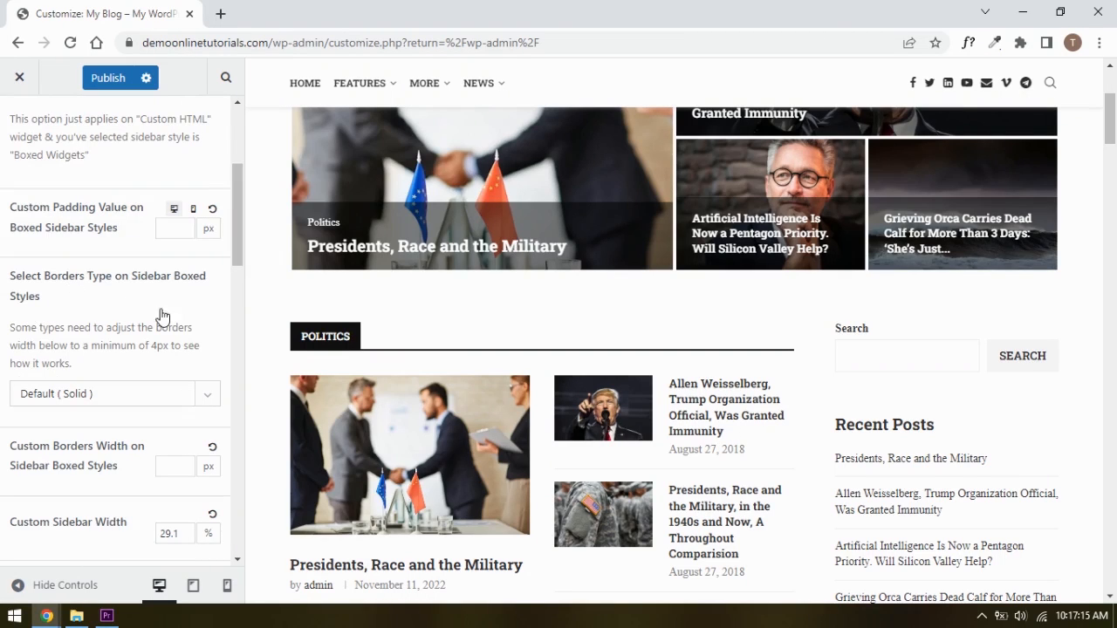
left_click_drag(242, 234, 243, 283)
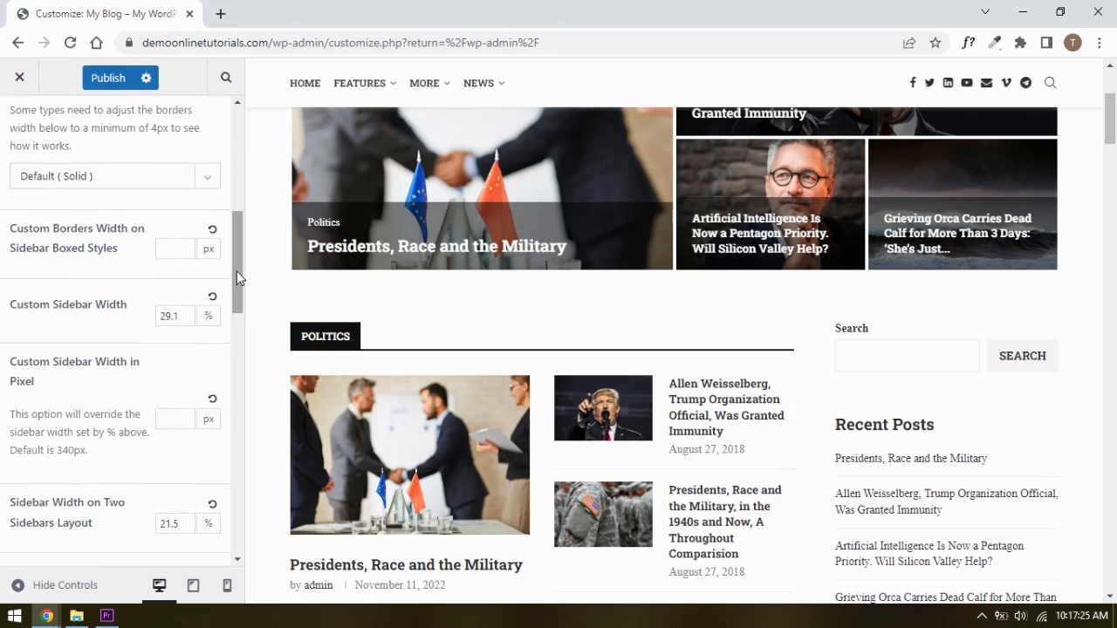
left_click_drag(237, 271, 230, 283)
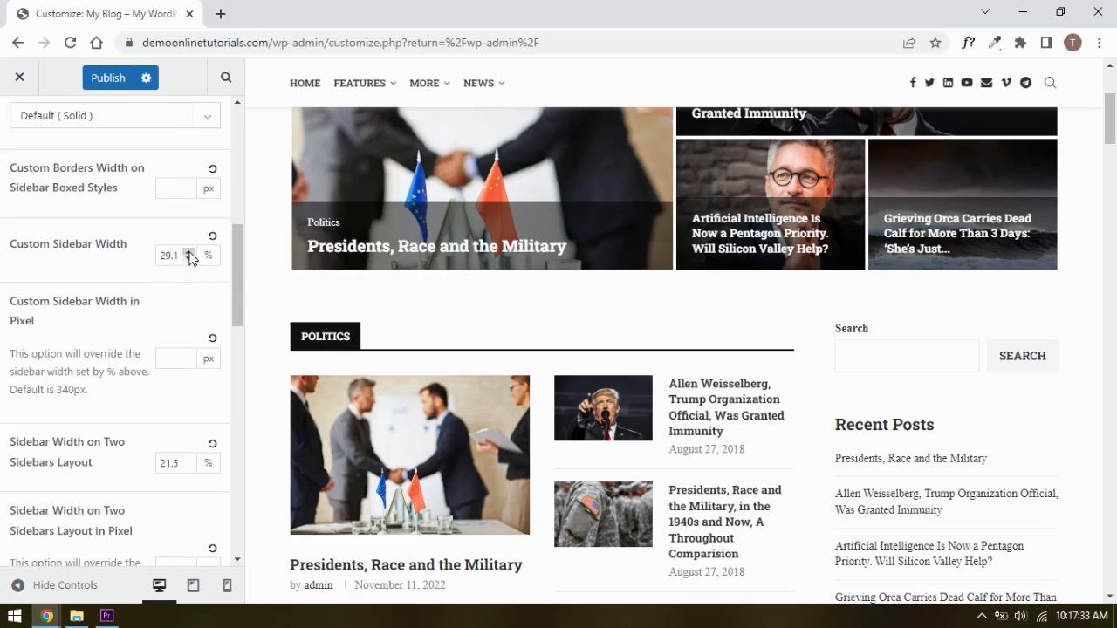
left_click(190, 253)
left_click(189, 253)
left_click(190, 253)
left_click(189, 254)
left_click(189, 253)
left_click(190, 253)
left_click(189, 253)
left_click(190, 253)
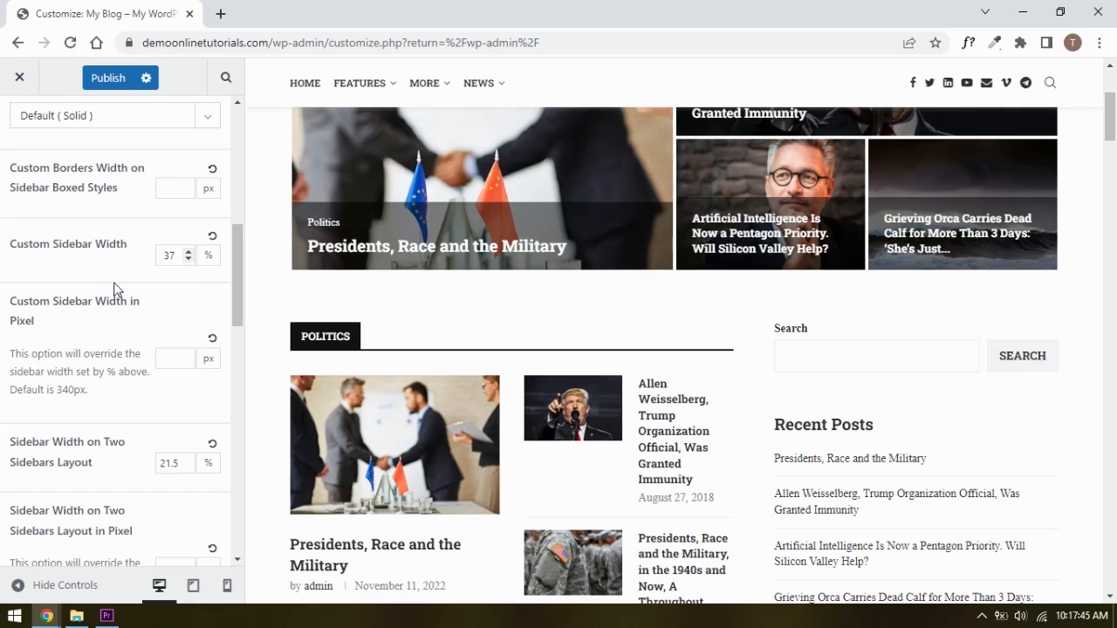
Set the Custom Sidebar Width to 29.1%
double_click(175, 257)
mouse_move(176, 256)
left_mouse_down()
mouse_move(155, 264)
mouse_move(164, 264)
left_mouse_up()
left_click(177, 255)
type("29.1")
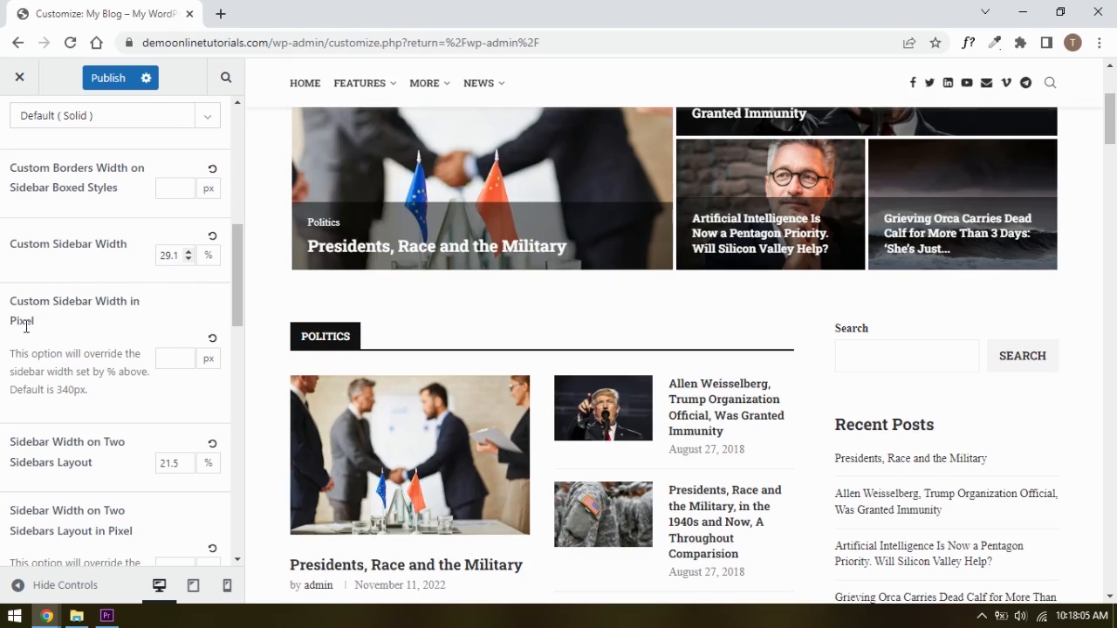
Try setting the Custom Sidebar Width in Pixel to 400 px, then clear the field
left_click(175, 356)
type("400")
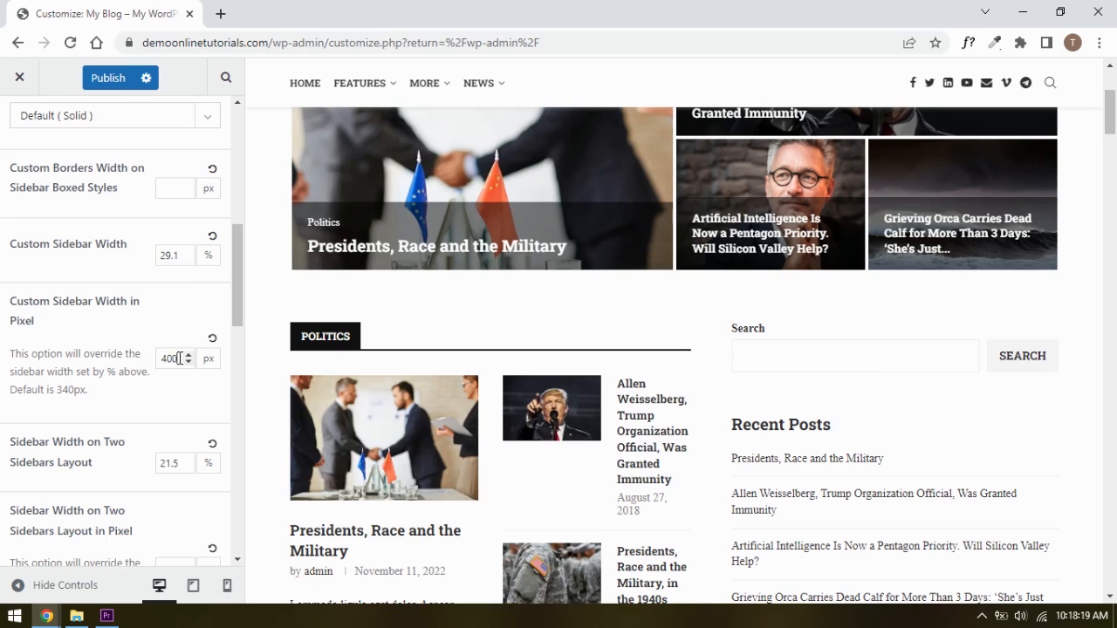
left_click_drag(180, 359, 158, 367)
key("BackSpace")
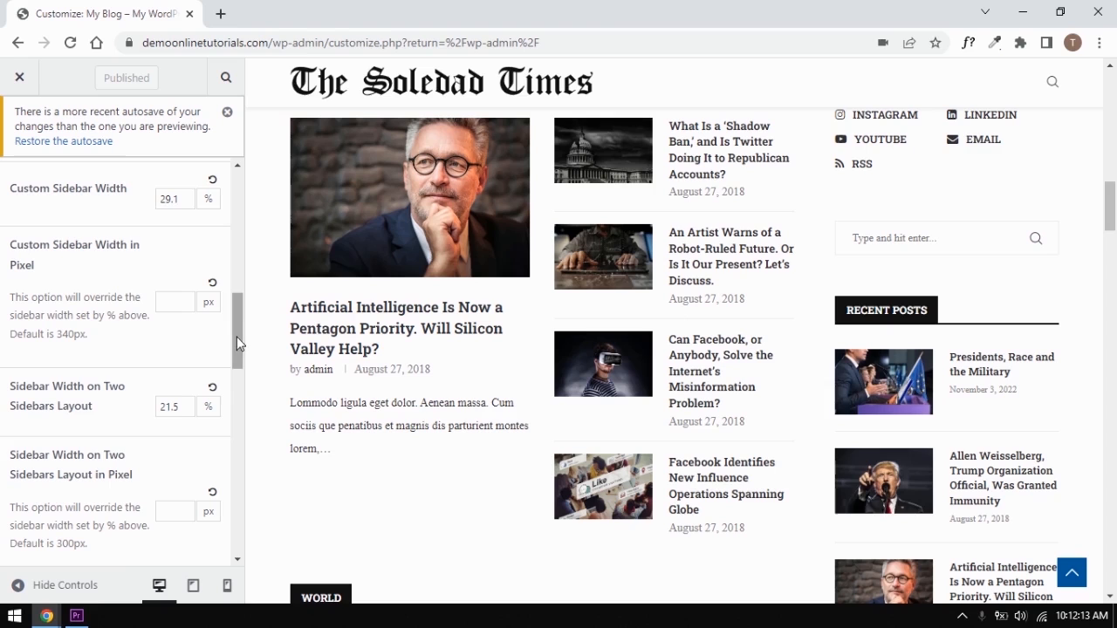
left_click_drag(237, 337, 245, 206)
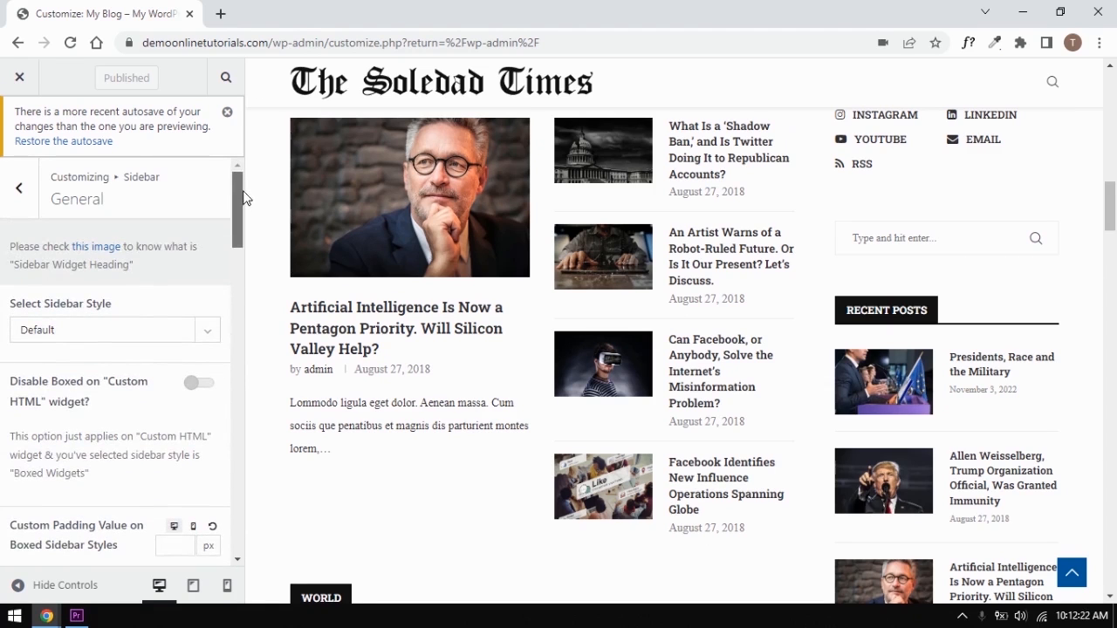
Open the sidebar Font Size settings and try several Sidebar Widget Heading font sizes, returning it to 13 px
left_click(20, 192)
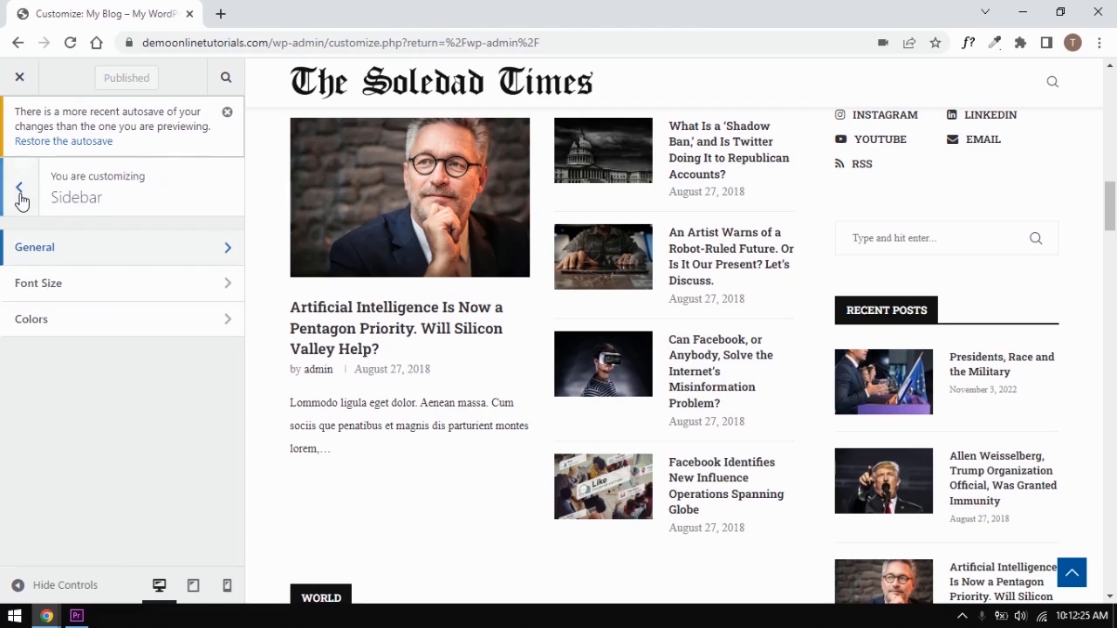
left_click(55, 291)
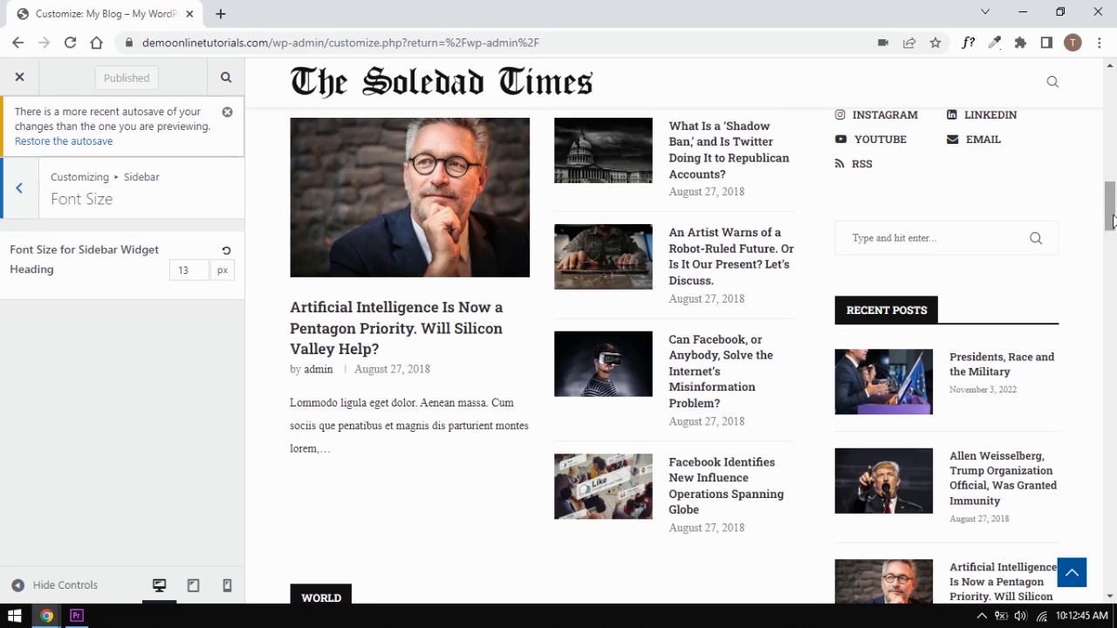
left_click_drag(1112, 218, 1112, 314)
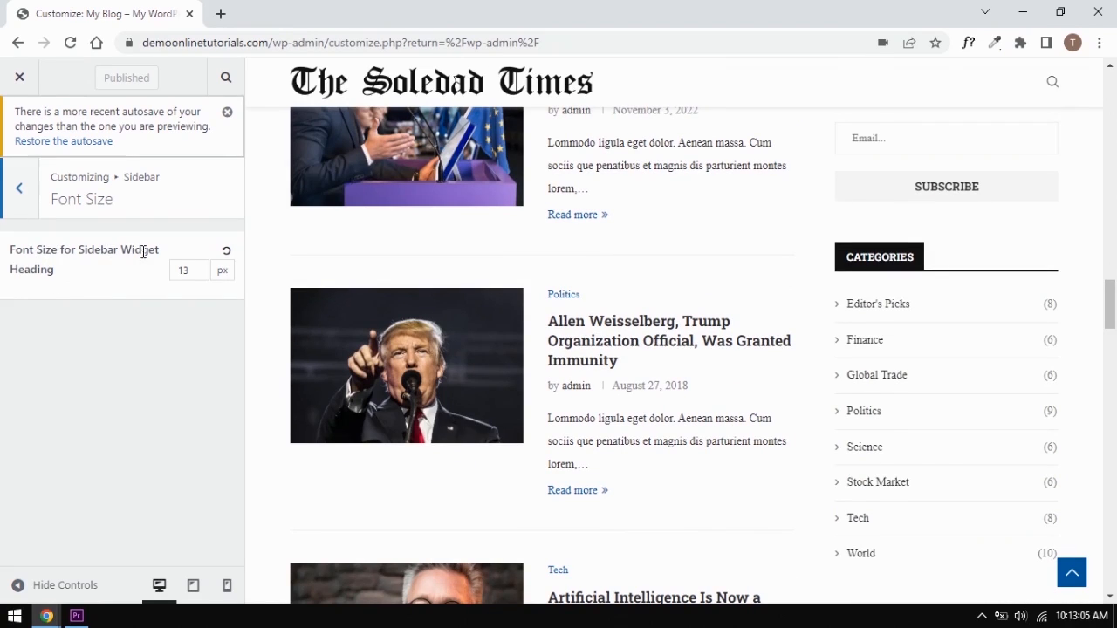
left_click_drag(1112, 311, 1114, 238)
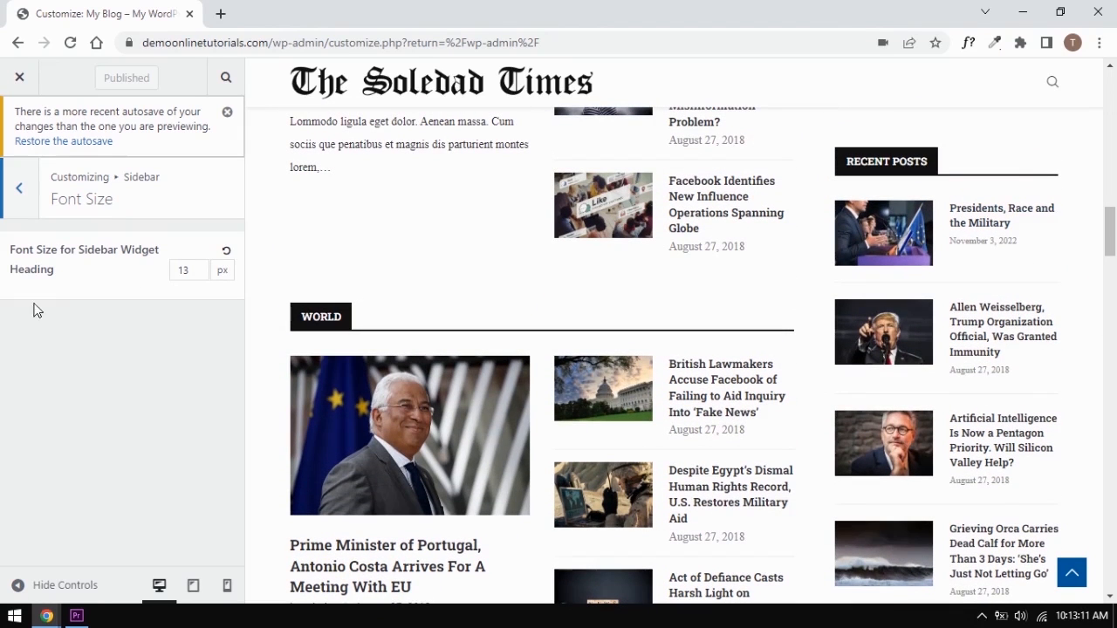
left_click(210, 267)
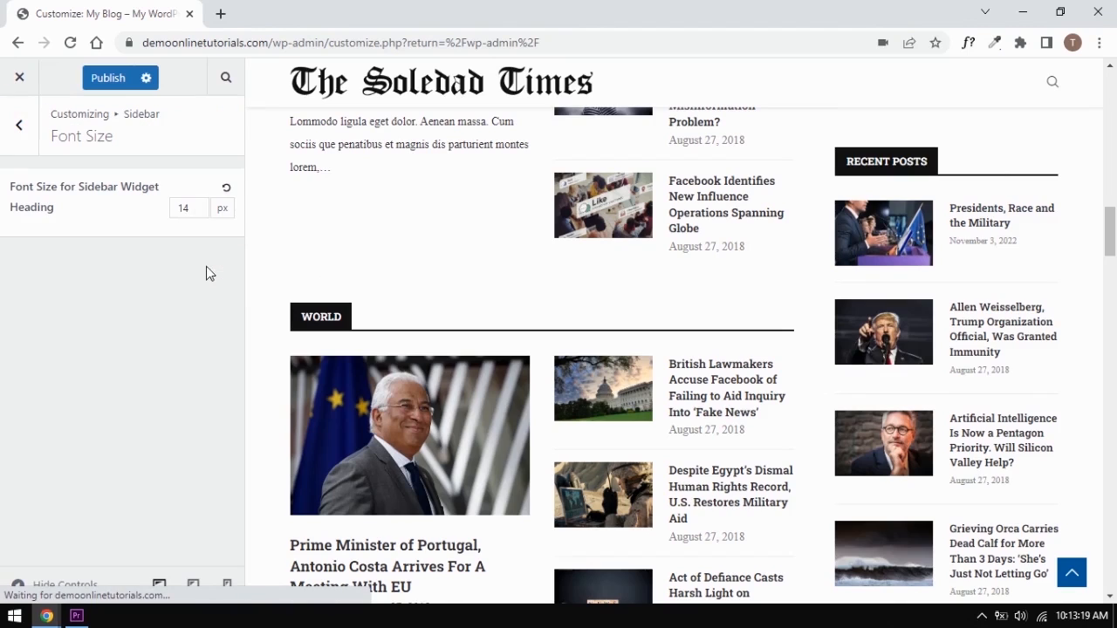
left_click(203, 204)
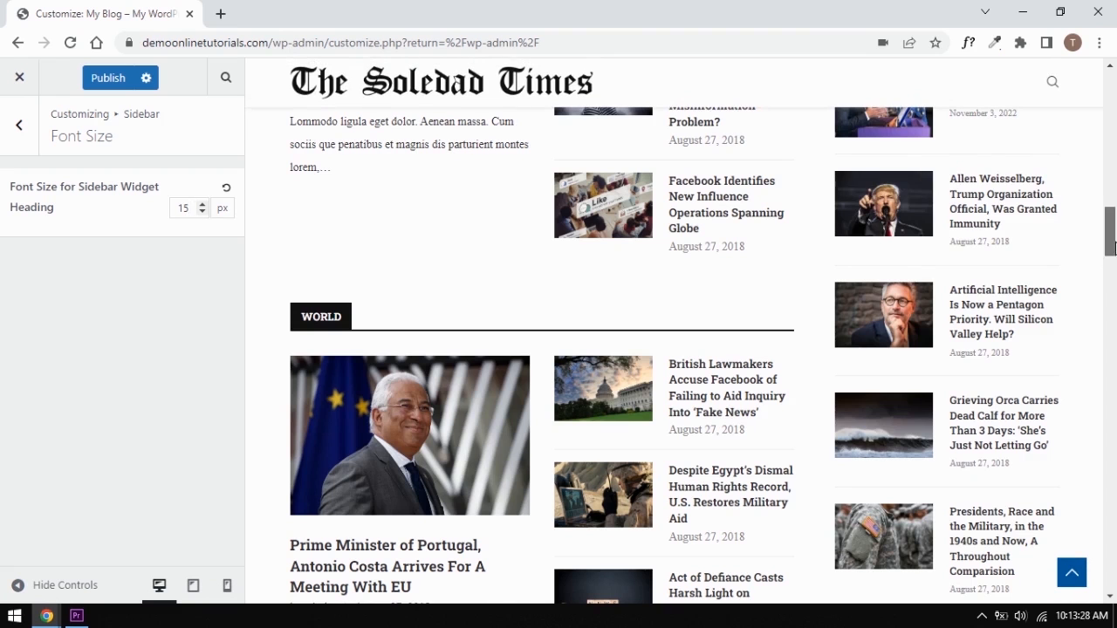
scroll(1111, 228, "up", 2)
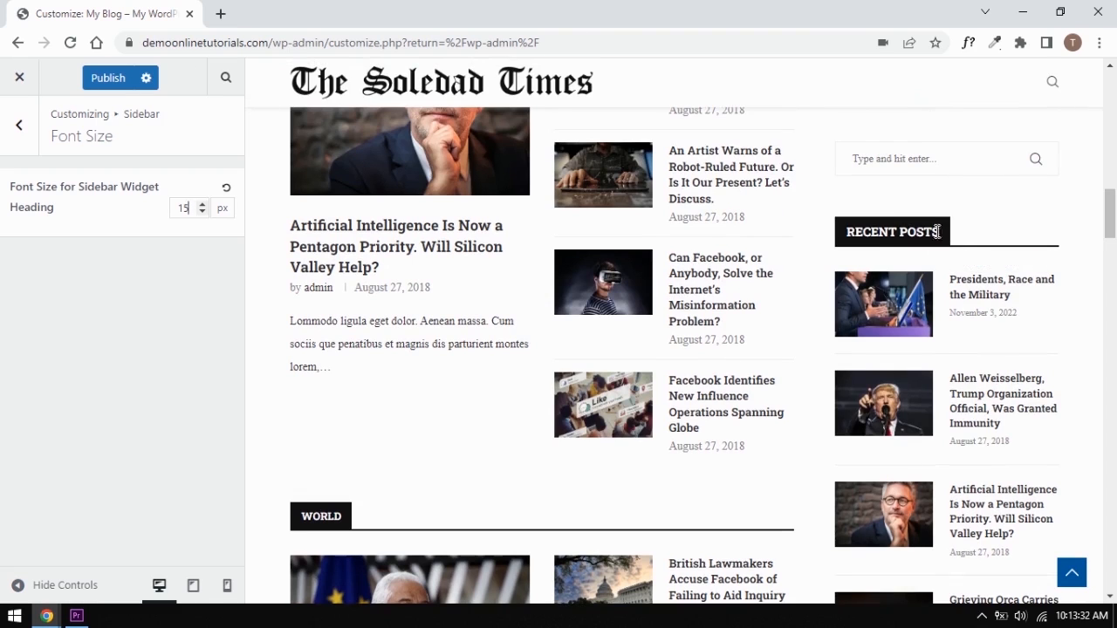
left_click(203, 213)
left_click(202, 212)
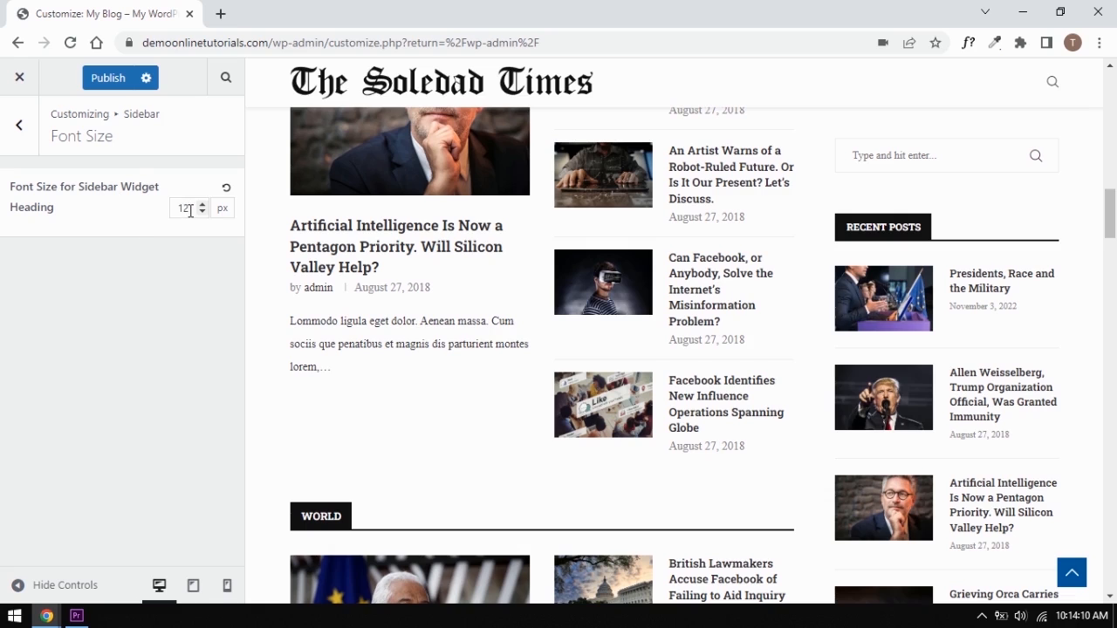
key("Up")
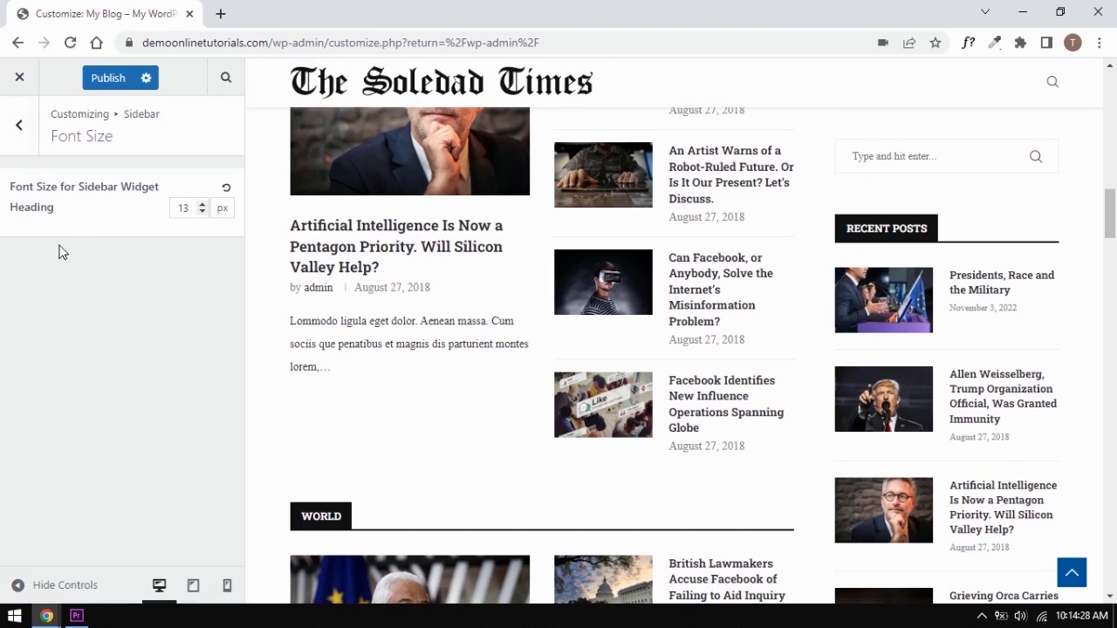
Set the Sidebar Widget Heading Background Color to a light grey and publish the customizer changes
left_click(24, 135)
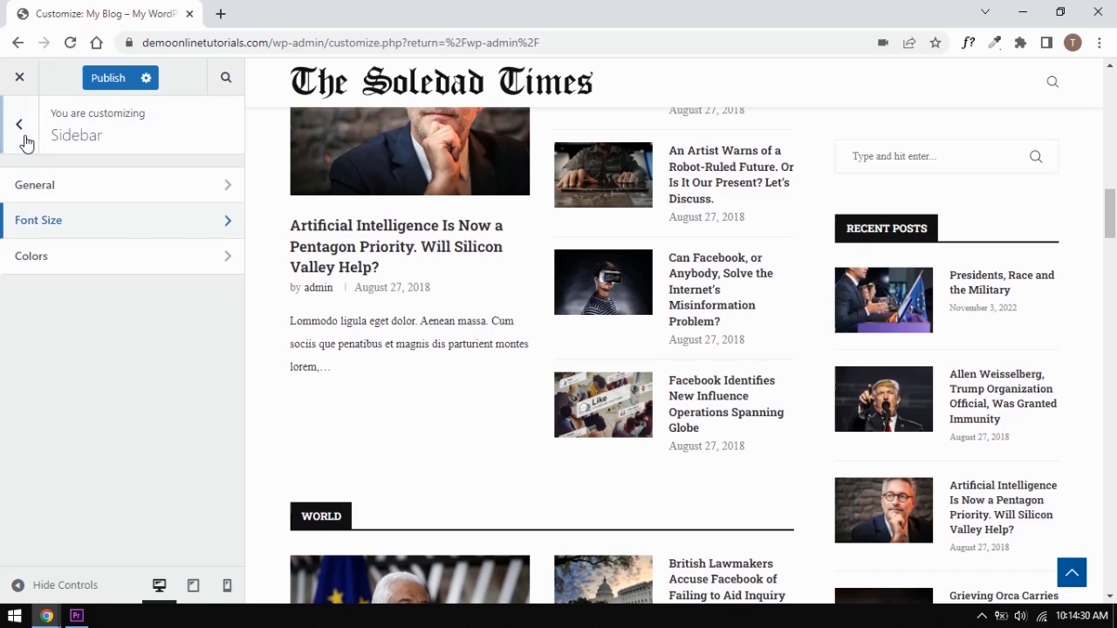
left_click(90, 263)
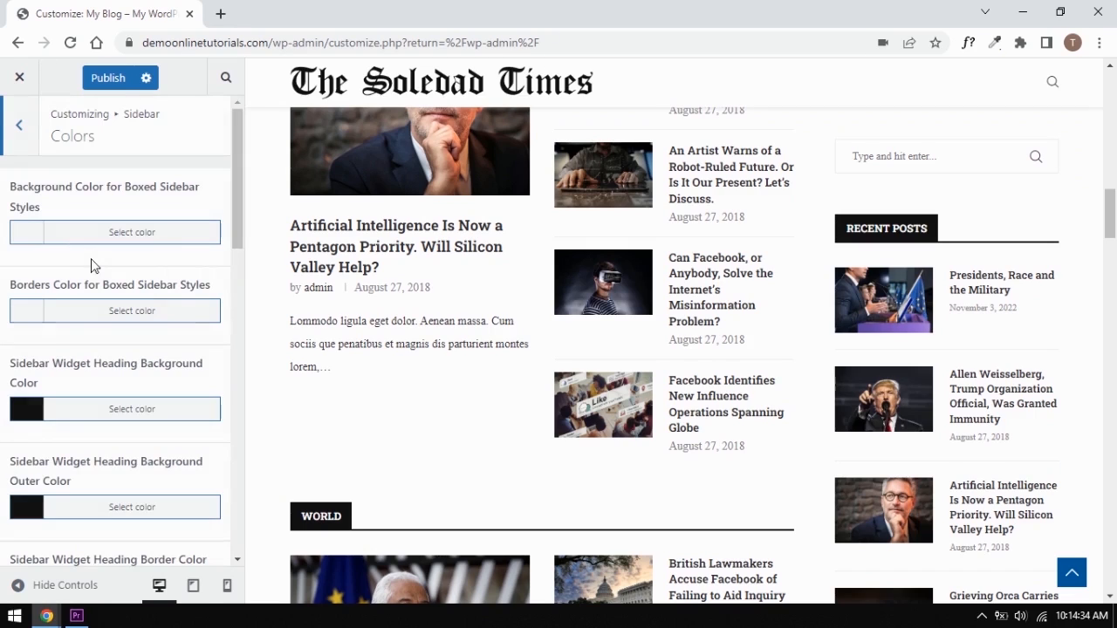
mouse_move(237, 215)
left_mouse_down()
mouse_move(233, 522)
mouse_move(242, 194)
left_mouse_up()
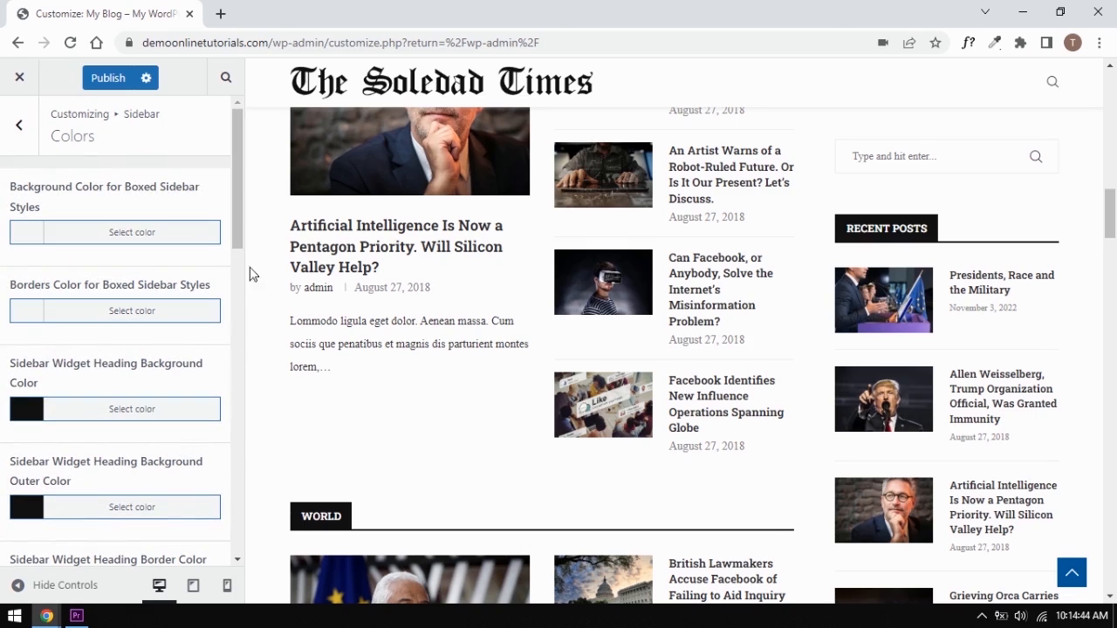
left_click_drag(237, 222, 234, 292)
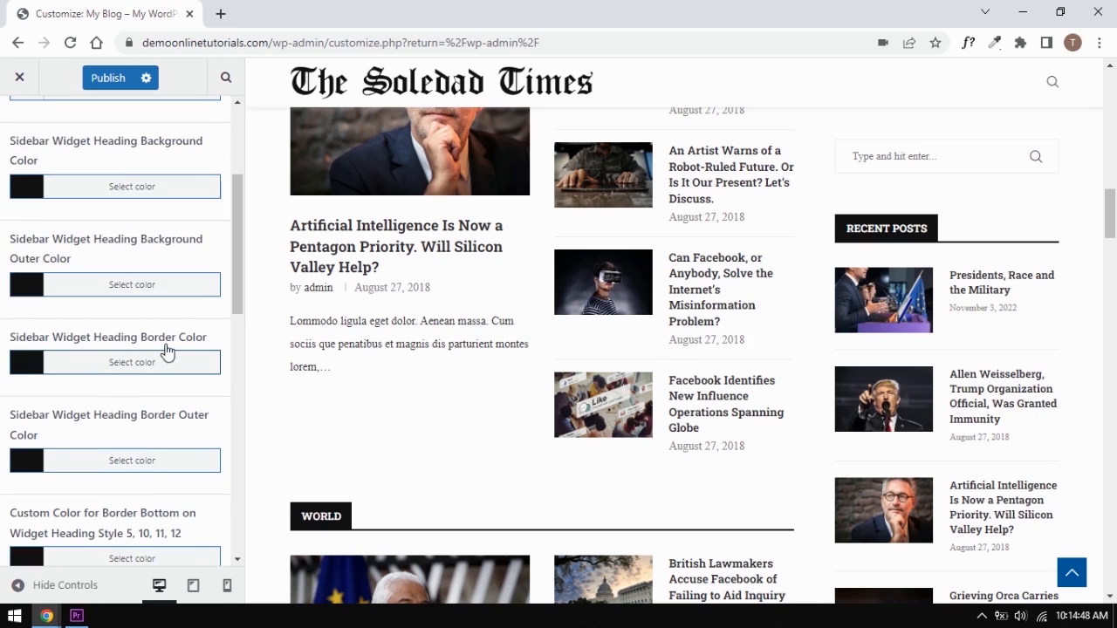
left_click_drag(241, 286, 231, 387)
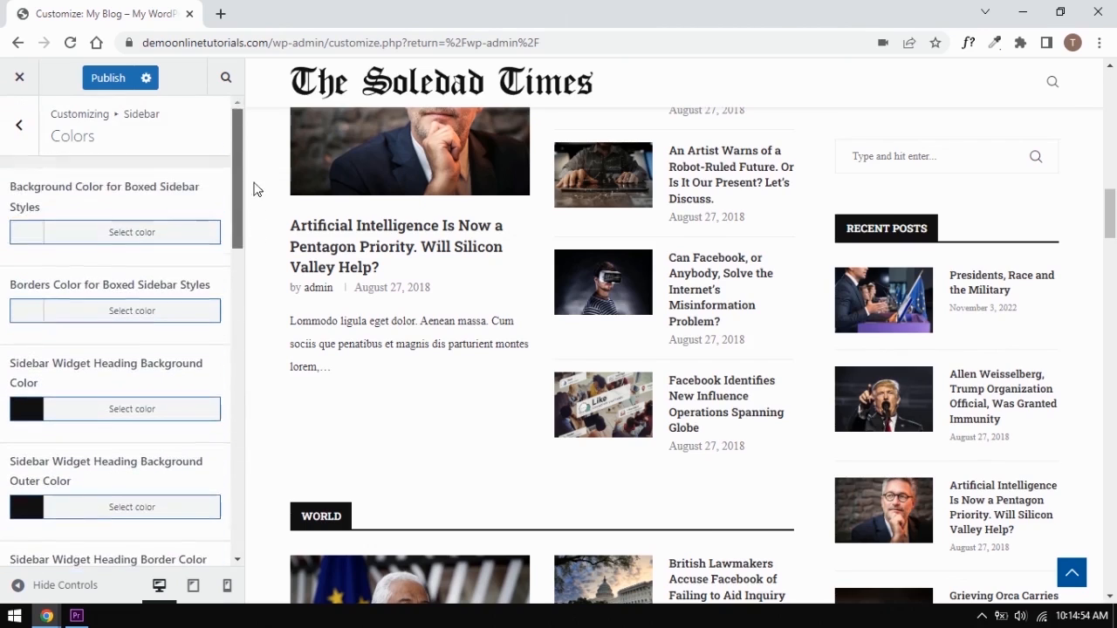
scroll(249, 262, "down", 1)
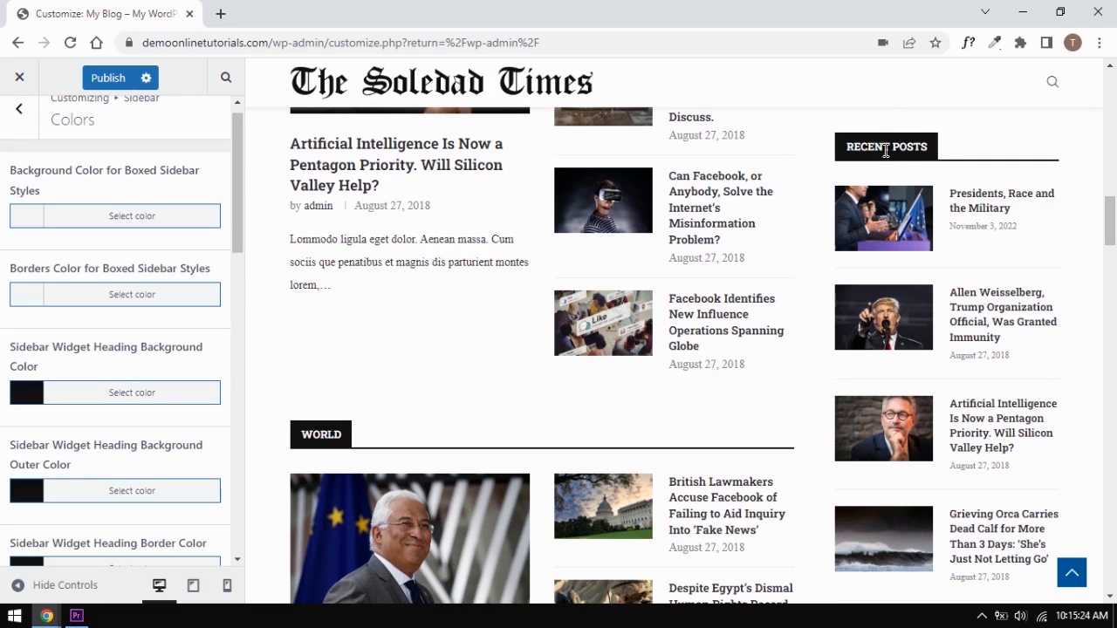
left_click(76, 400)
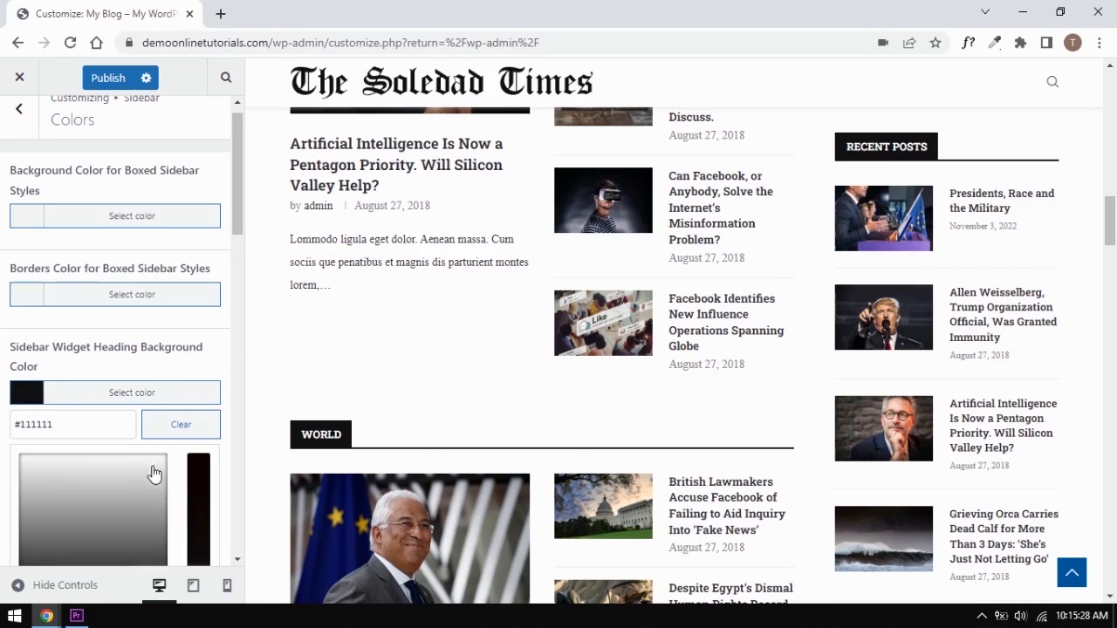
left_click(77, 504)
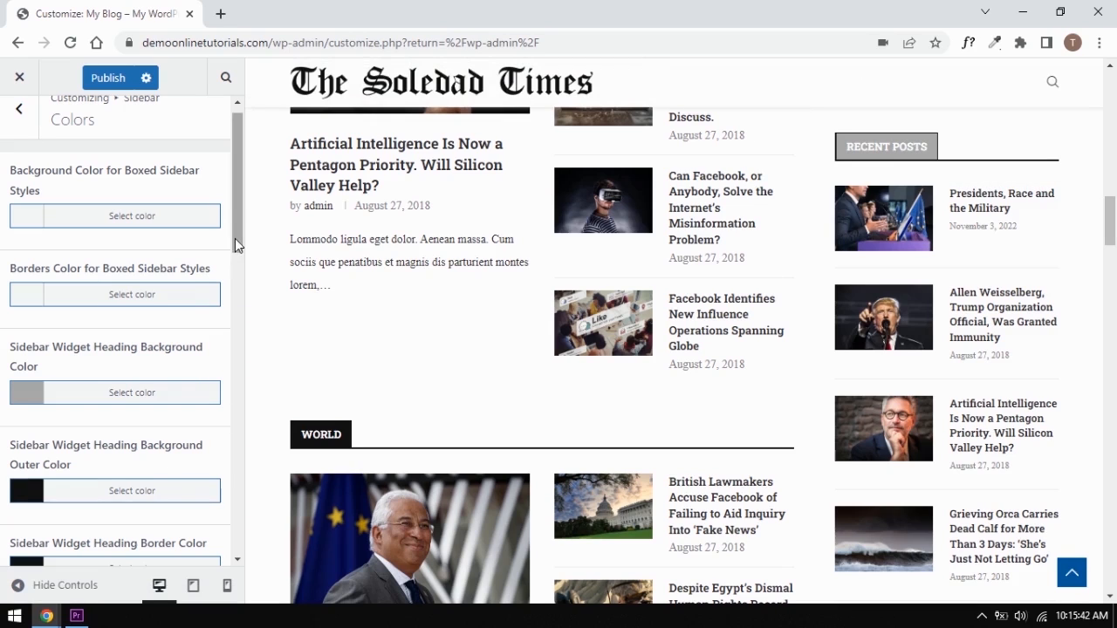
left_click_drag(235, 238, 237, 209)
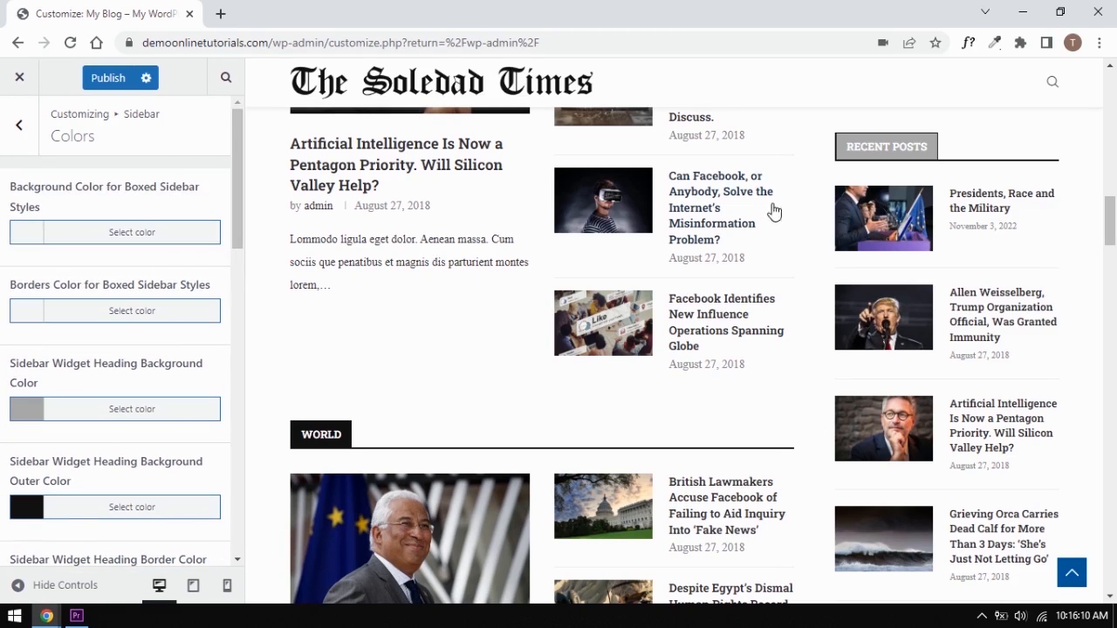
left_click(107, 78)
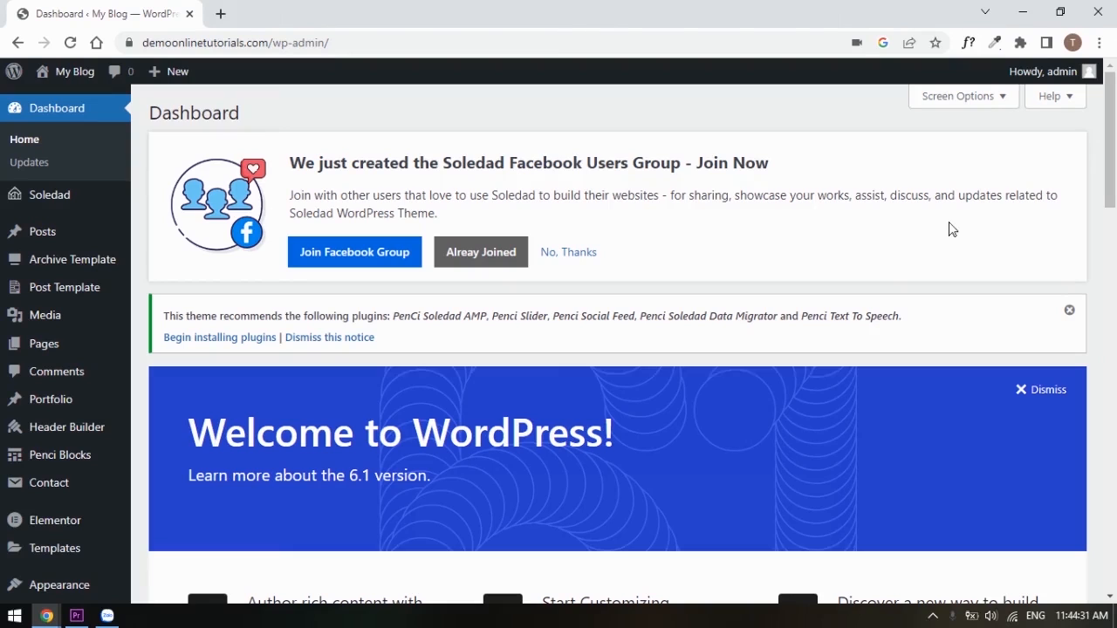
Create and publish a new page titled "new homepage"
mouse_move(36, 351)
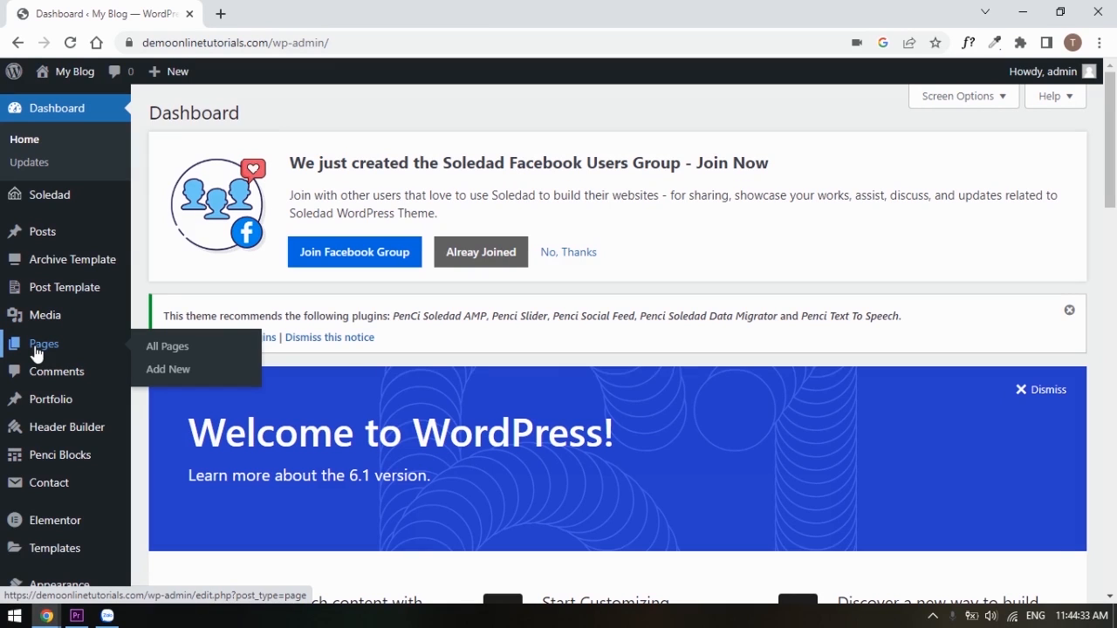
left_click(160, 377)
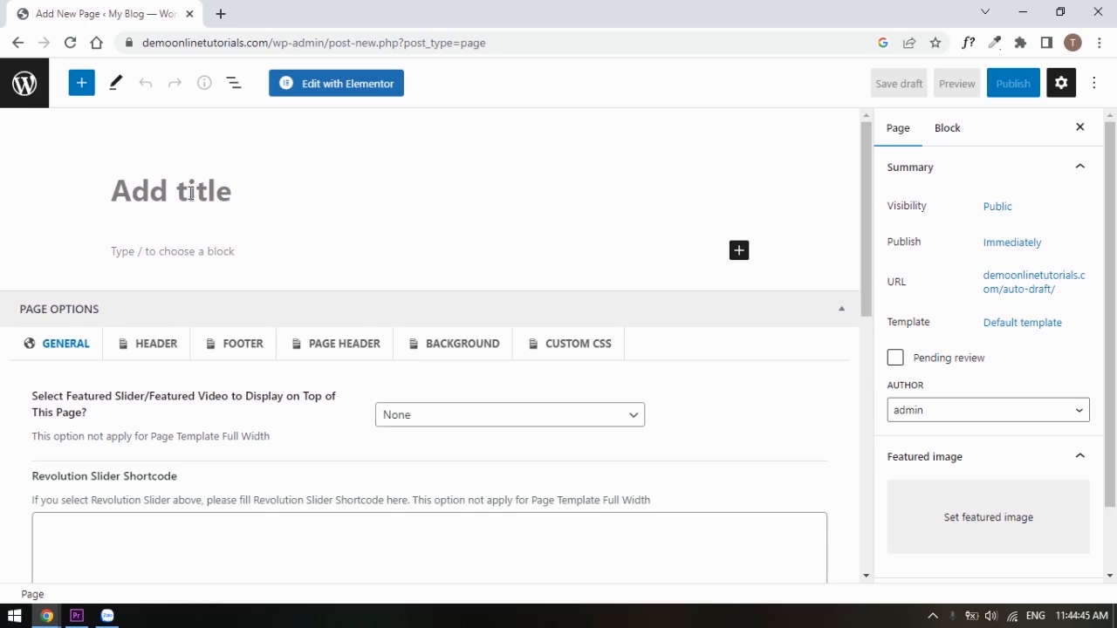
type("new homepage")
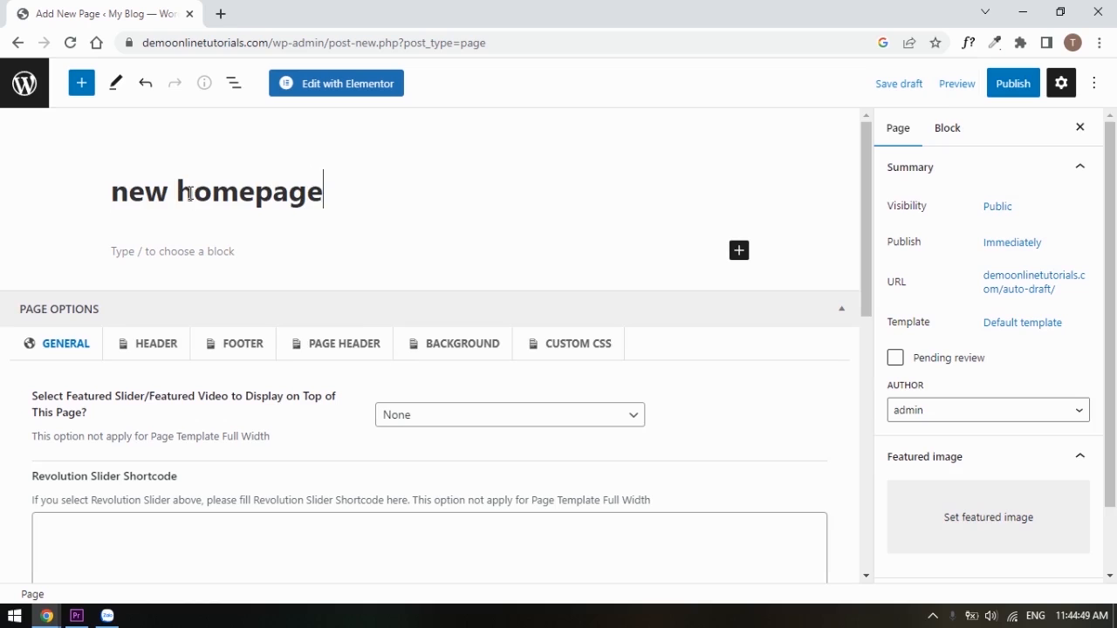
left_click(1010, 85)
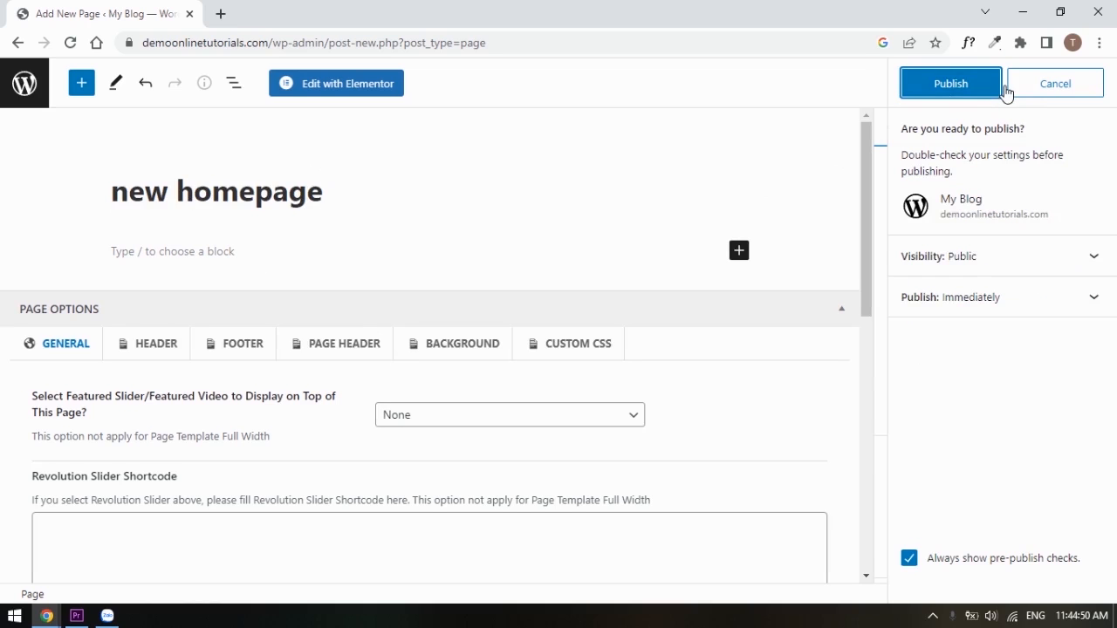
left_click(951, 84)
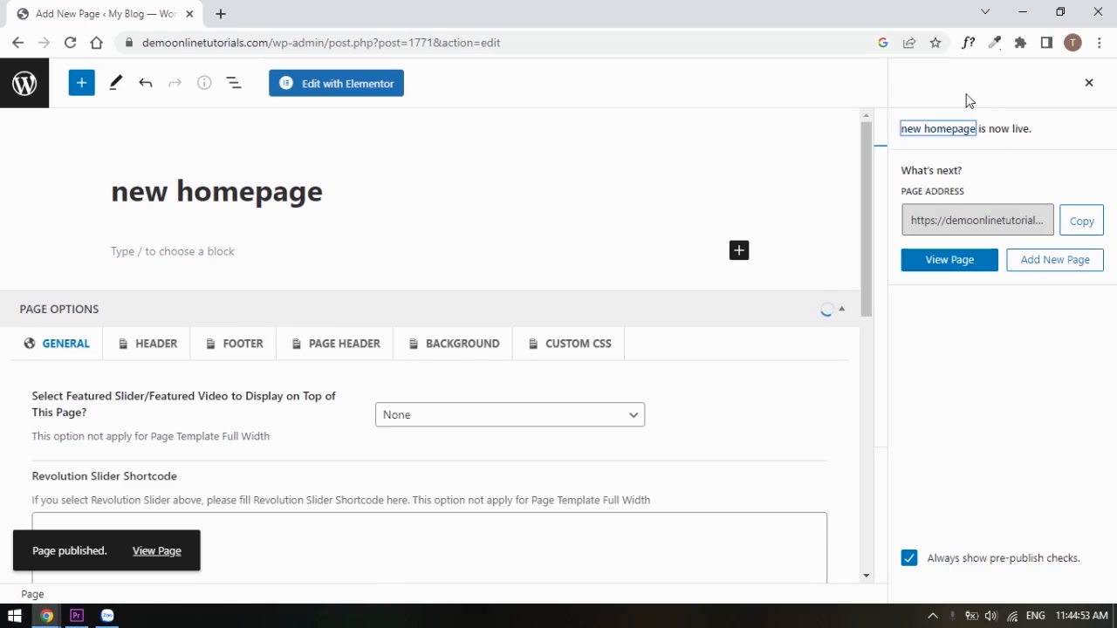
Open the new page in Elementor and look through its preview from header to footer
left_click(340, 95)
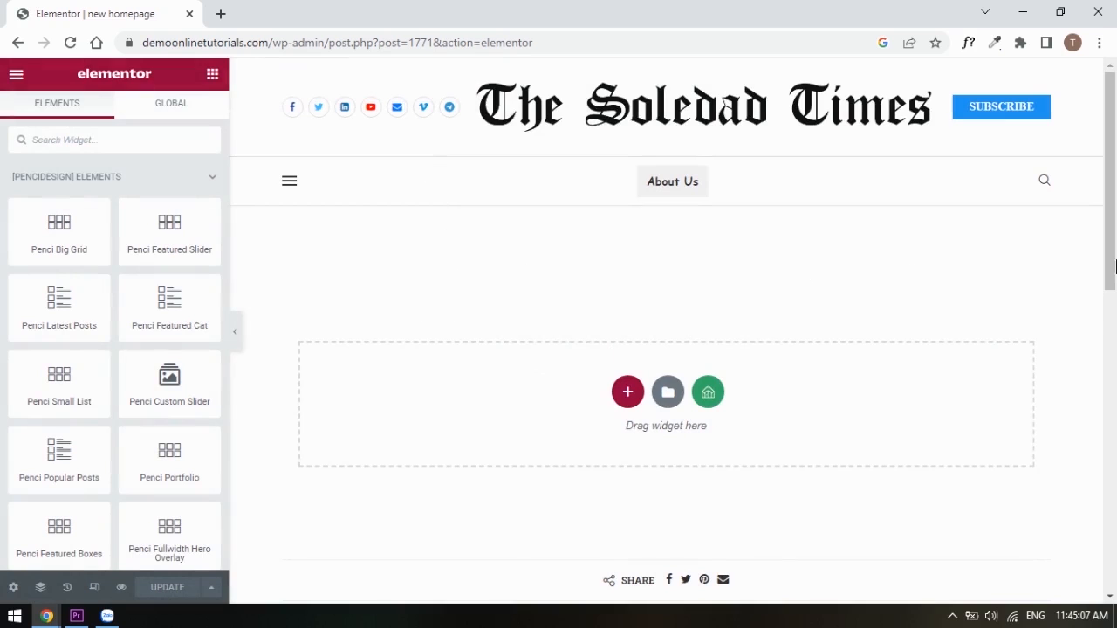
mouse_move(1111, 273)
left_mouse_down()
mouse_move(1113, 513)
mouse_move(1114, 273)
left_mouse_up()
left_click_drag(1110, 262, 1107, 229)
left_click_drag(1110, 262, 1114, 183)
left_click_drag(1113, 262, 1111, 553)
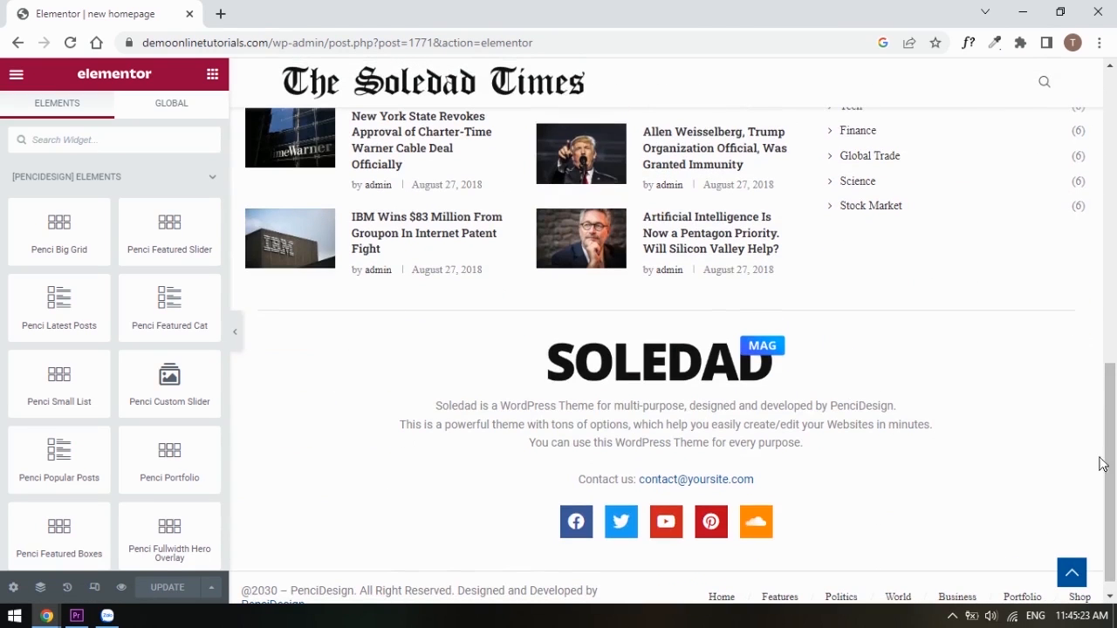
left_click_drag(1104, 464, 1113, 166)
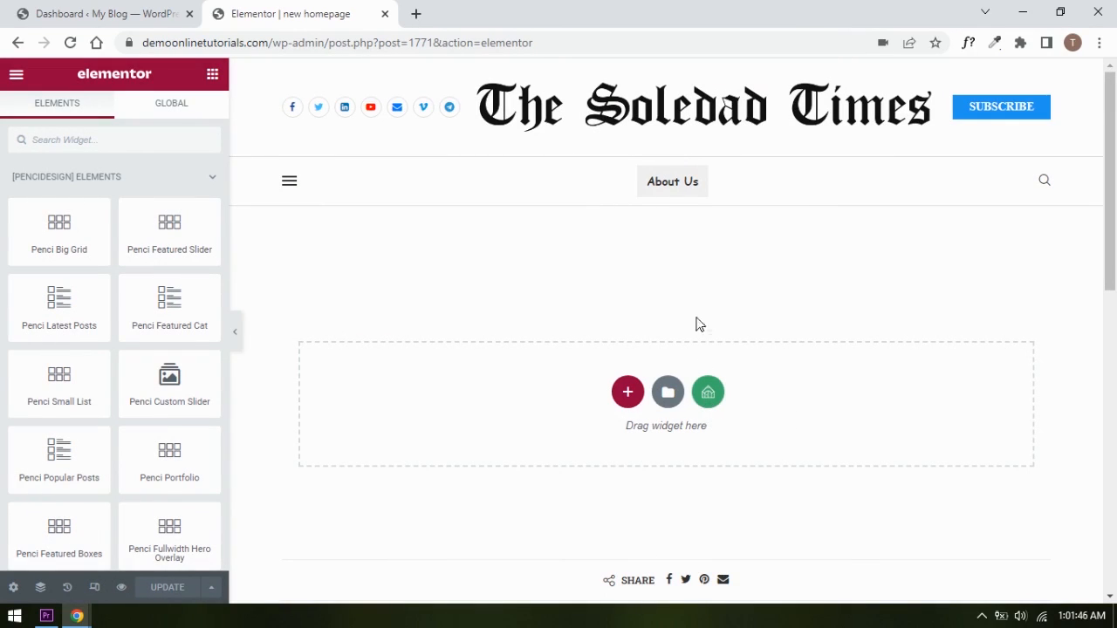
Open the Penci templates library, browse the Templates list and search it for General
left_click(709, 395)
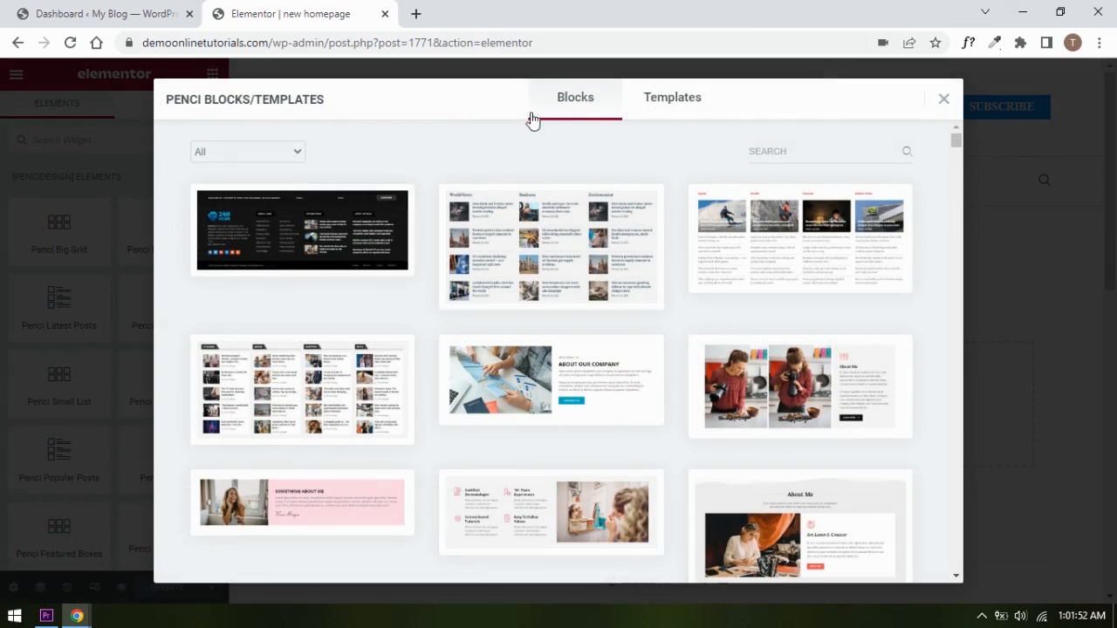
left_click(669, 105)
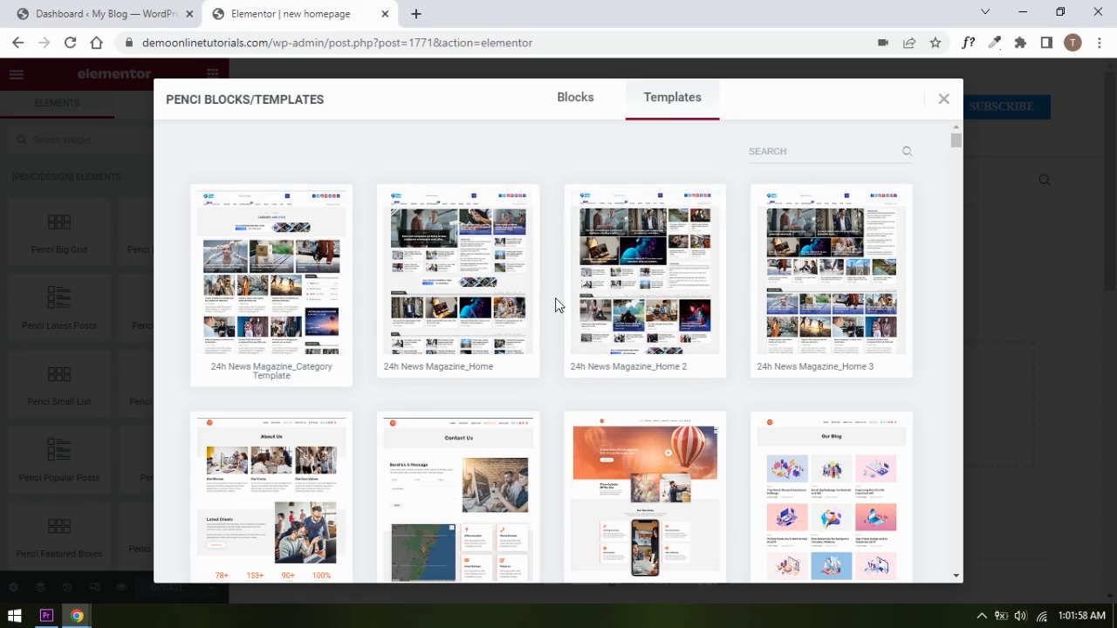
scroll(554, 349, "down", 1)
scroll(554, 354, "down", 5)
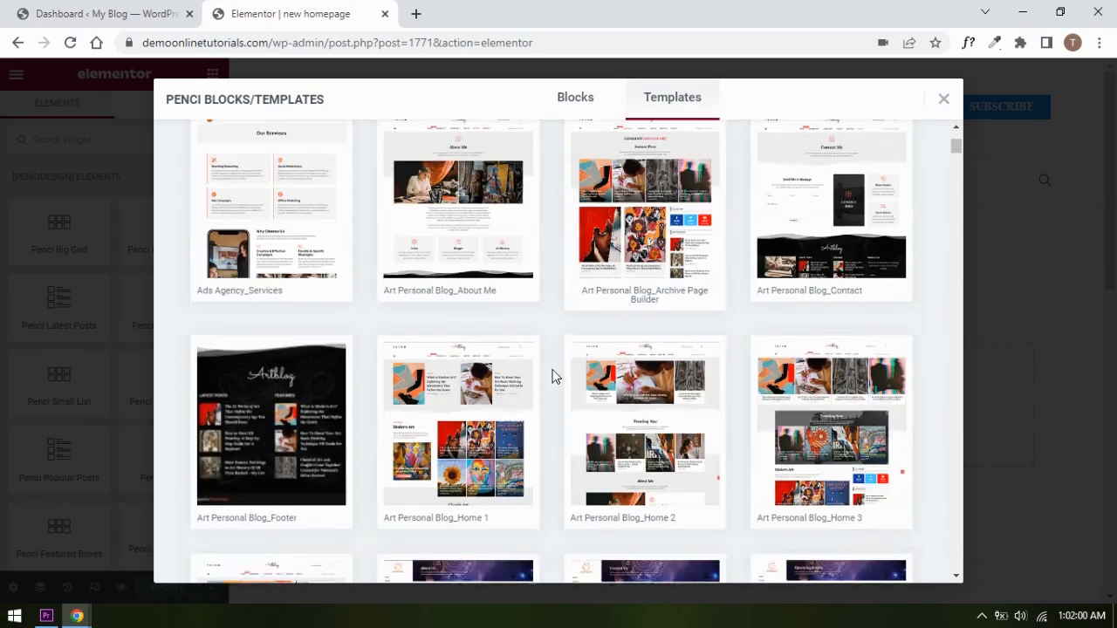
scroll(554, 376, "down", 10)
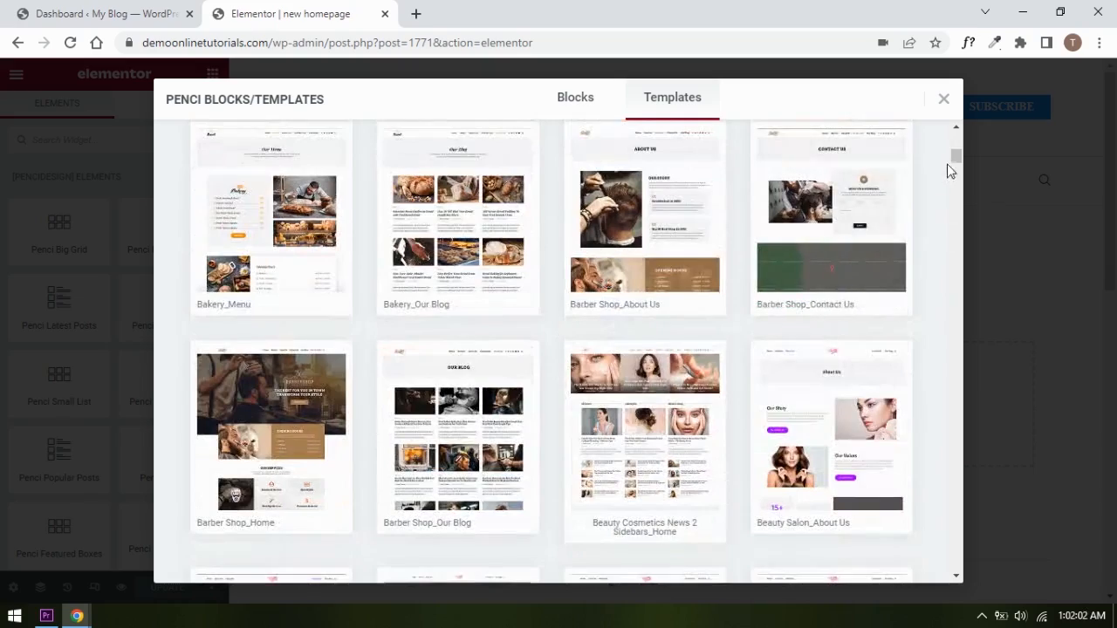
left_click_drag(953, 157, 971, 124)
left_click(810, 153)
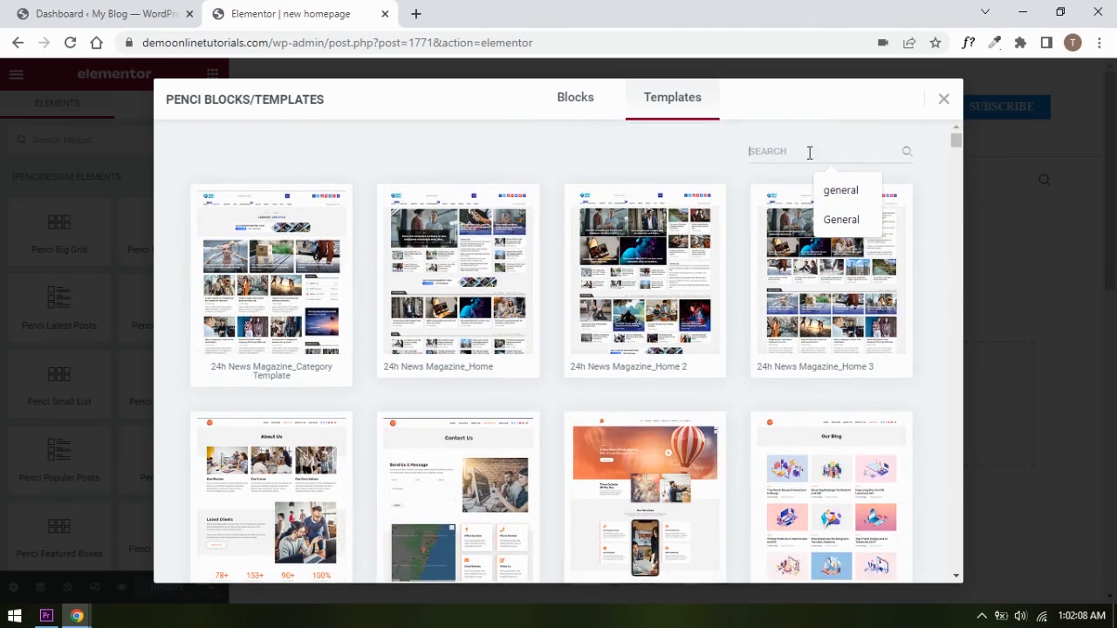
left_click(735, 158)
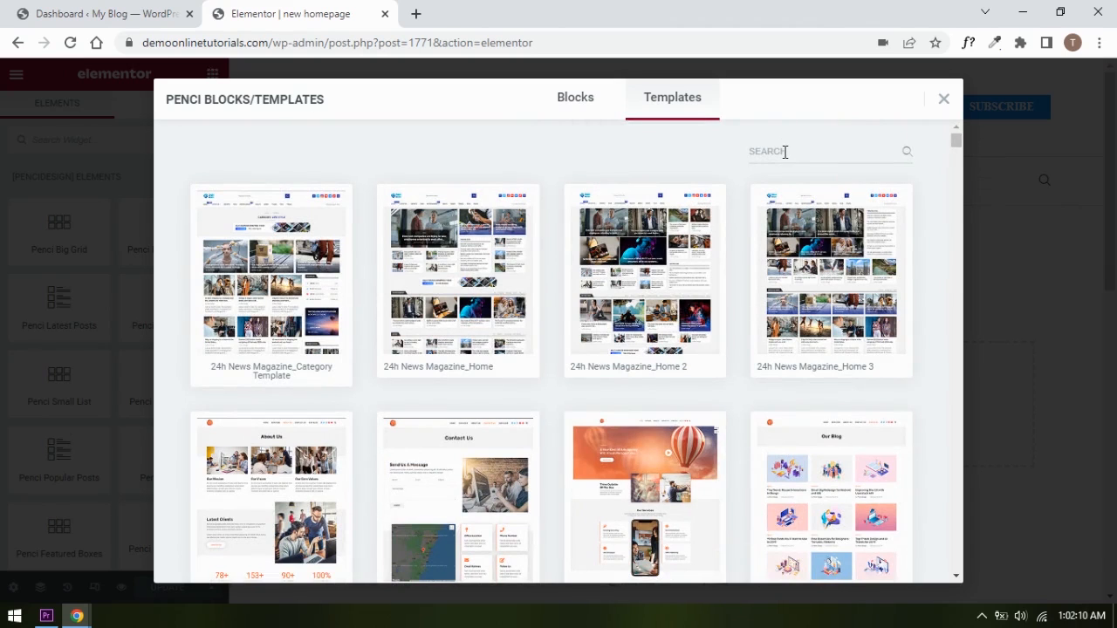
left_click(785, 152)
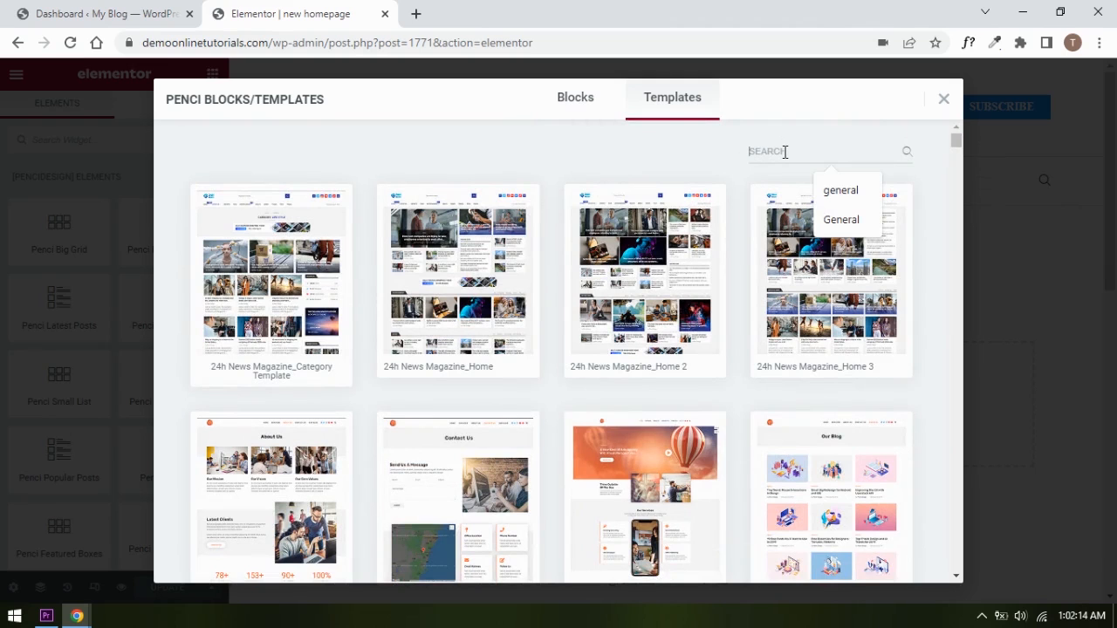
type("General")
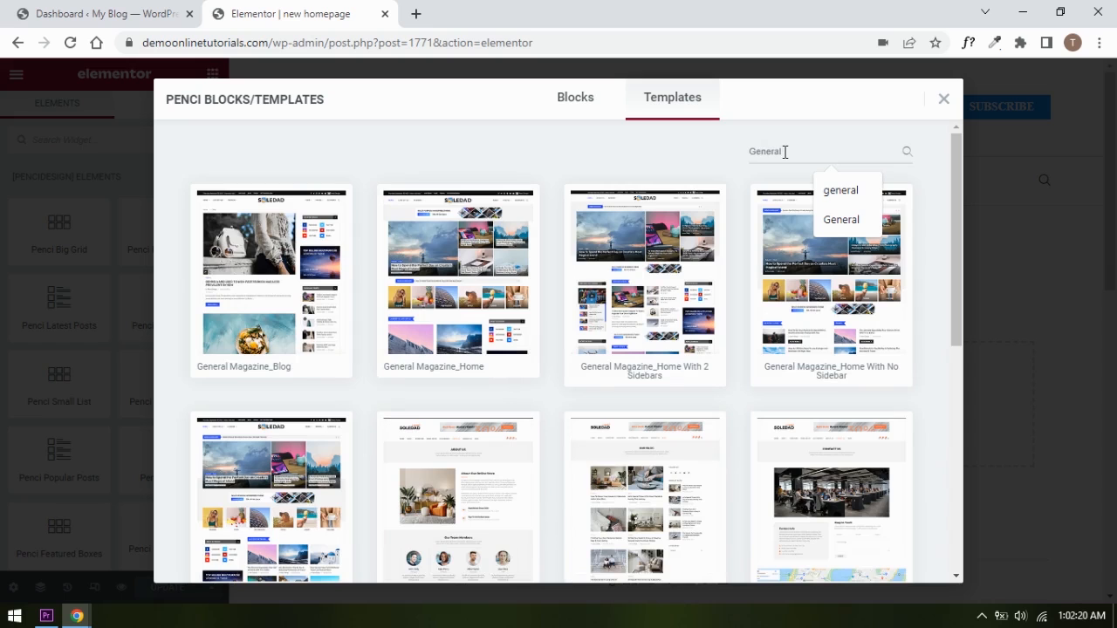
Insert the General Magazine_Home template into the page
left_click(657, 145)
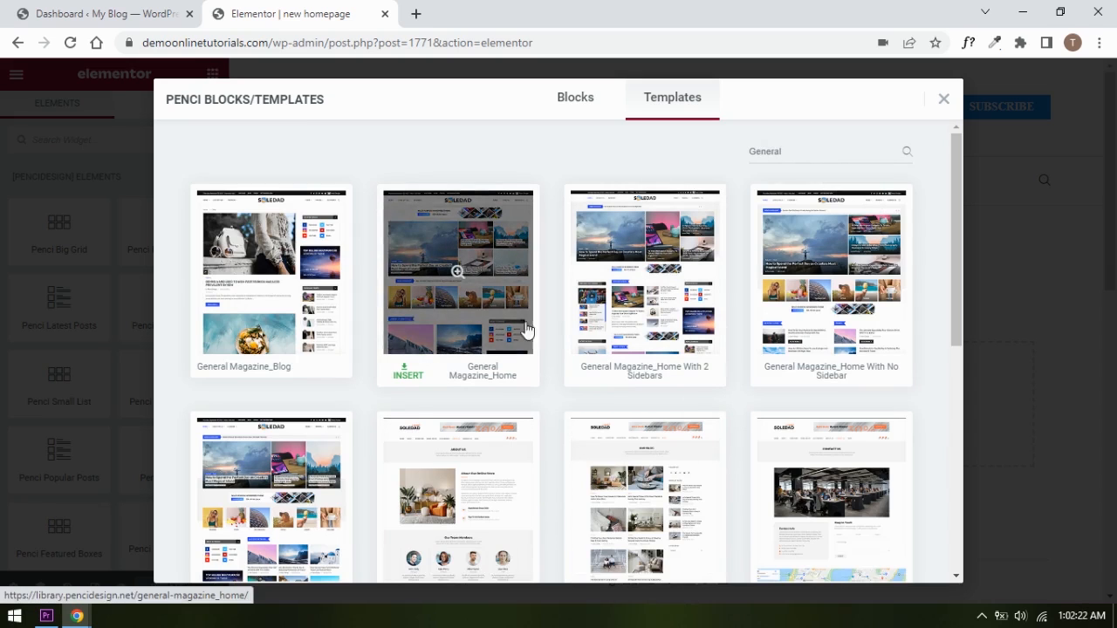
left_click_drag(961, 288, 957, 325)
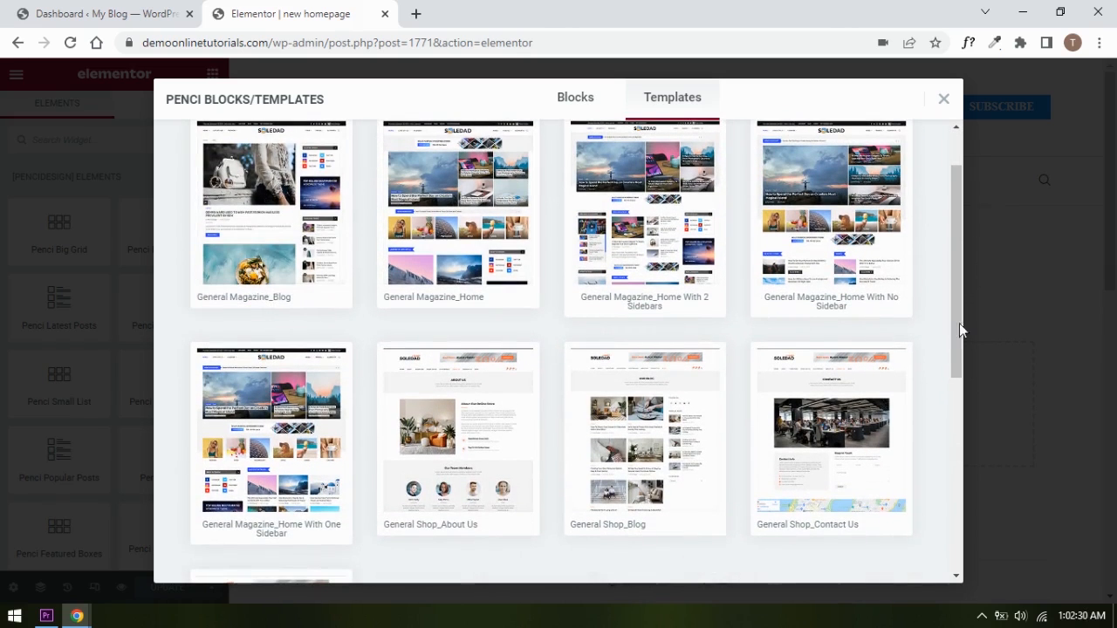
scroll(957, 343, "up", 2)
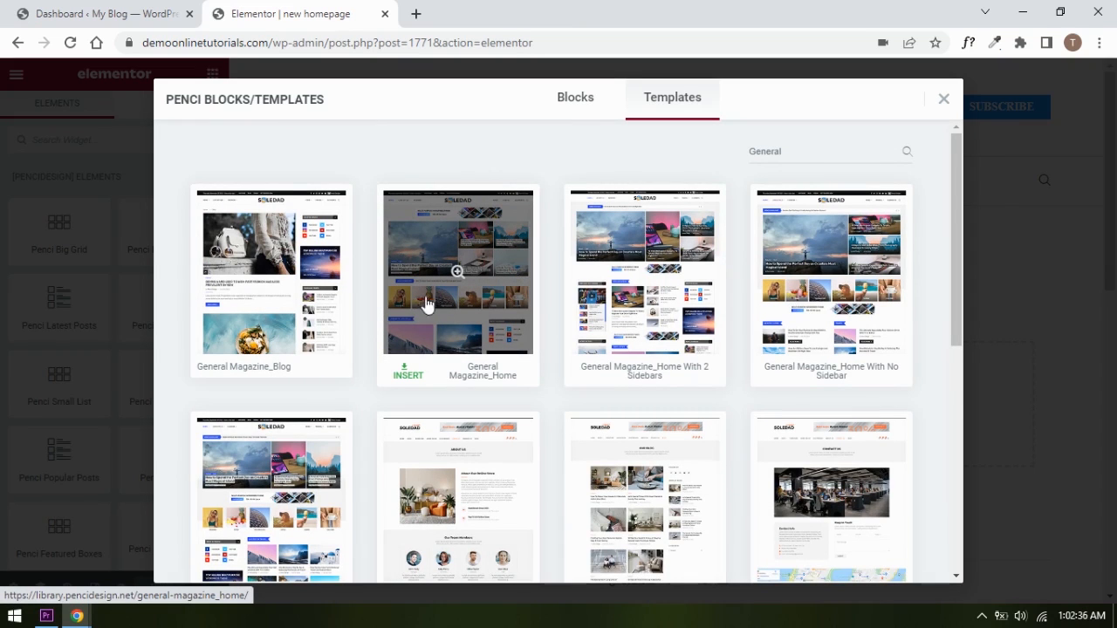
left_click(405, 375)
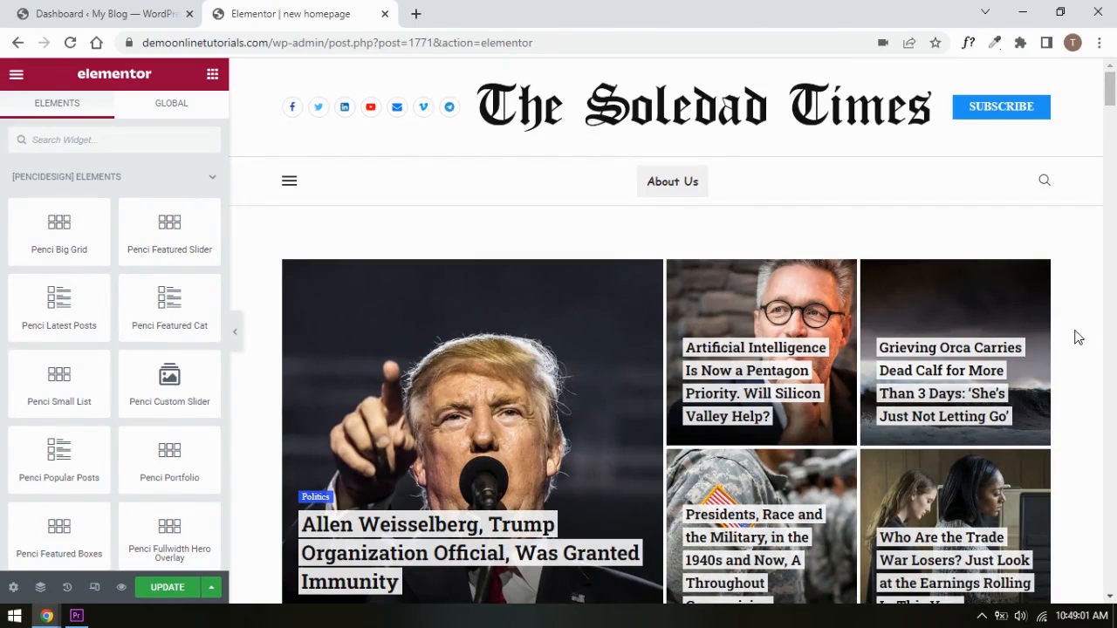
Scroll through the inserted homepage layout to review its sections
scroll(1078, 338, "down", 3)
scroll(1078, 338, "up", 3)
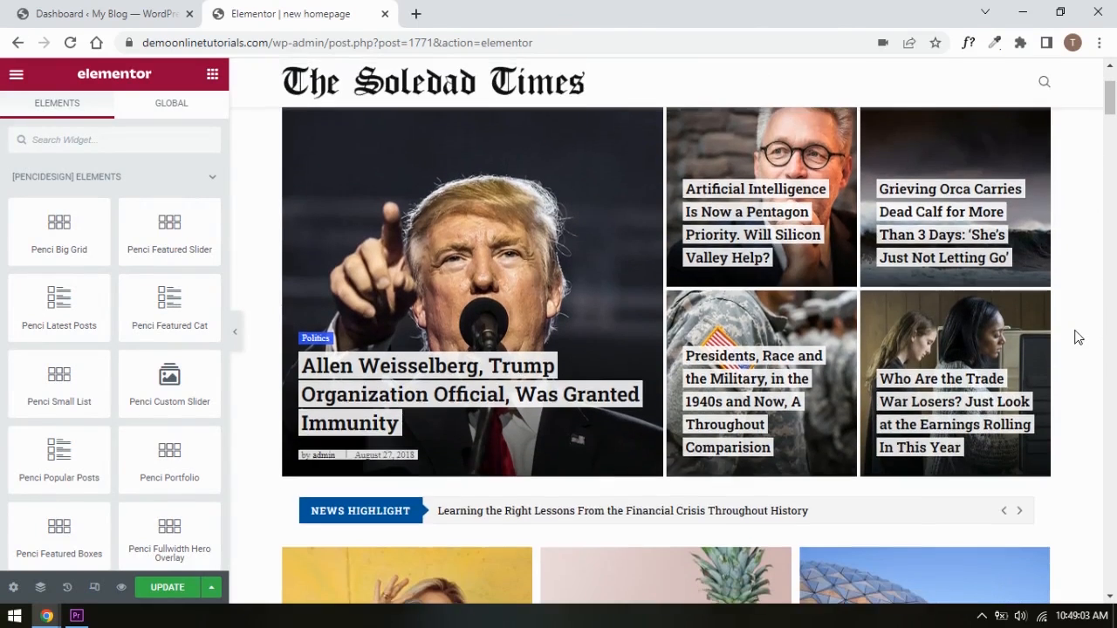
scroll(1078, 338, "down", 3)
scroll(1078, 337, "down", 1)
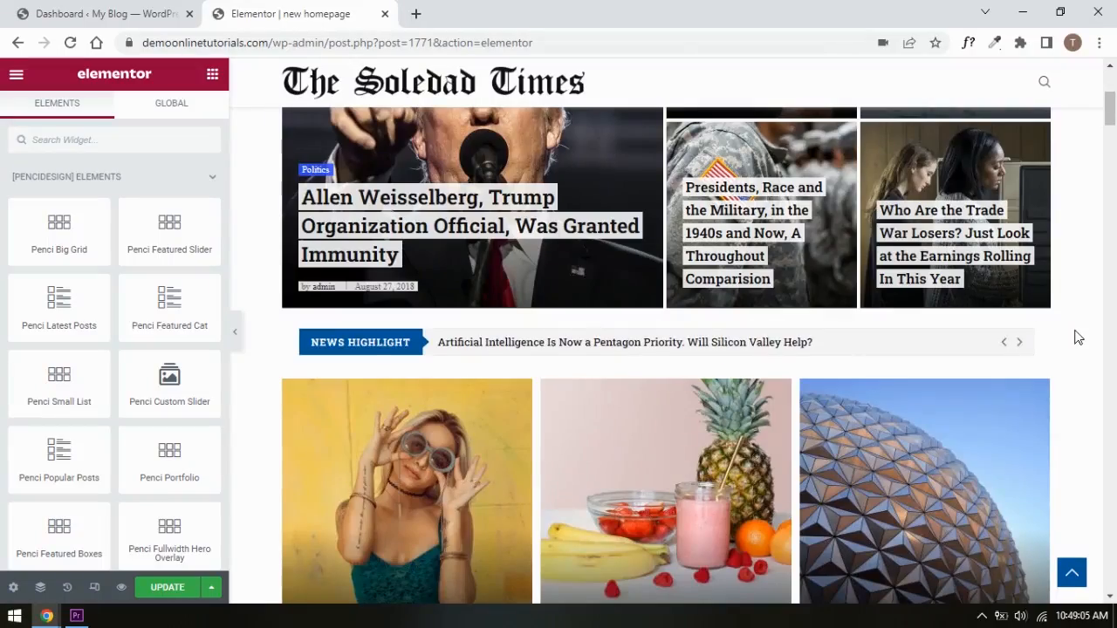
scroll(1078, 338, "down", 5)
scroll(1078, 338, "down", 10)
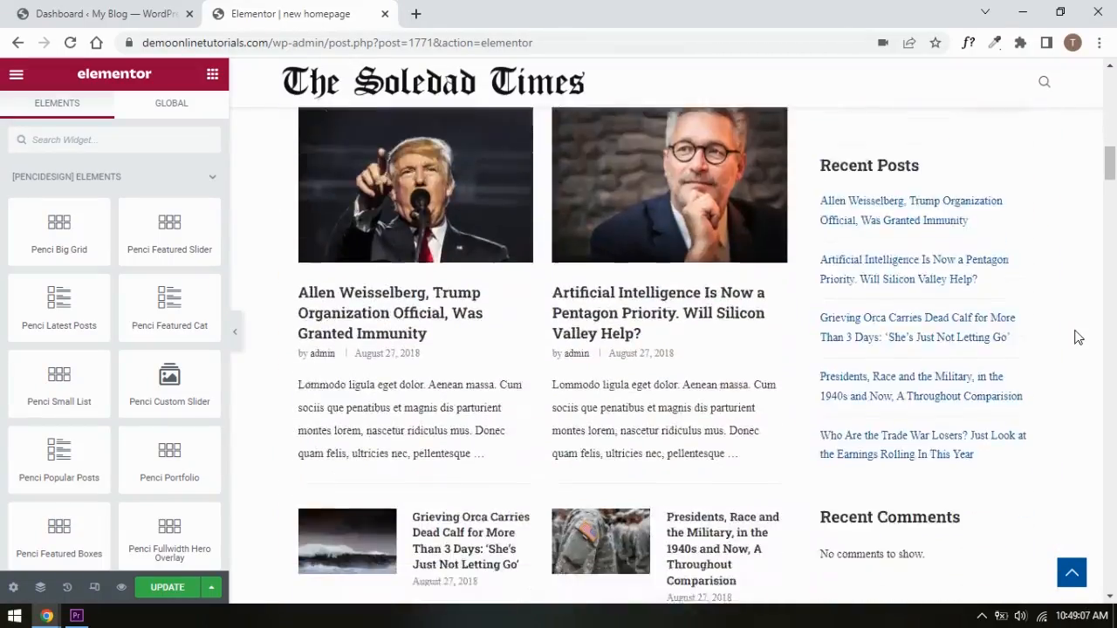
scroll(1078, 337, "down", 12)
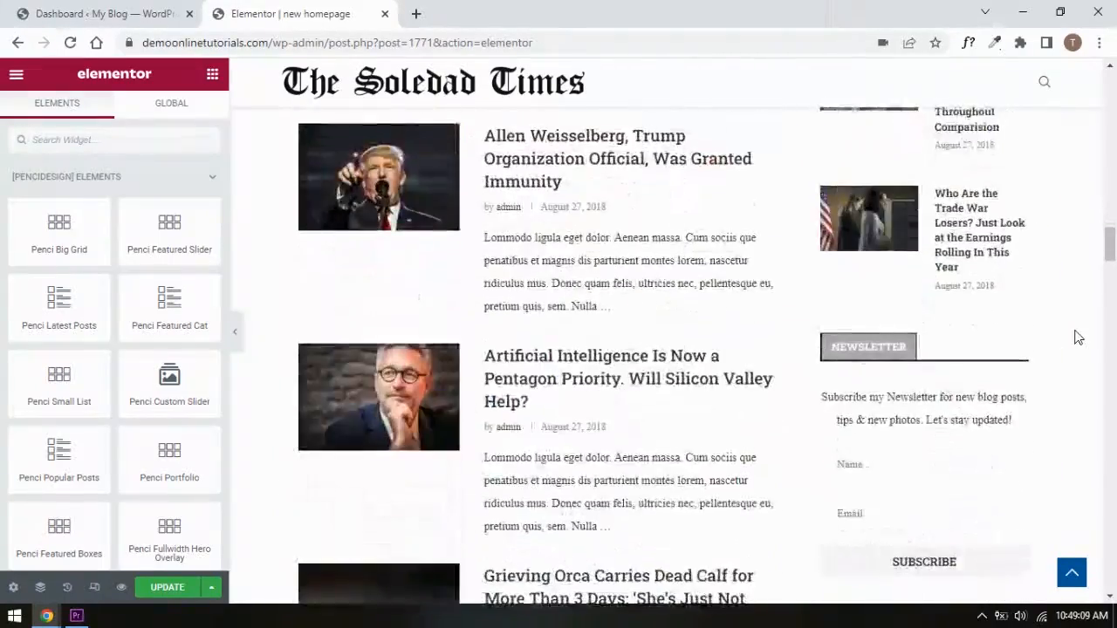
left_click_drag(1111, 296, 1112, 129)
scroll(1064, 310, "down", 1)
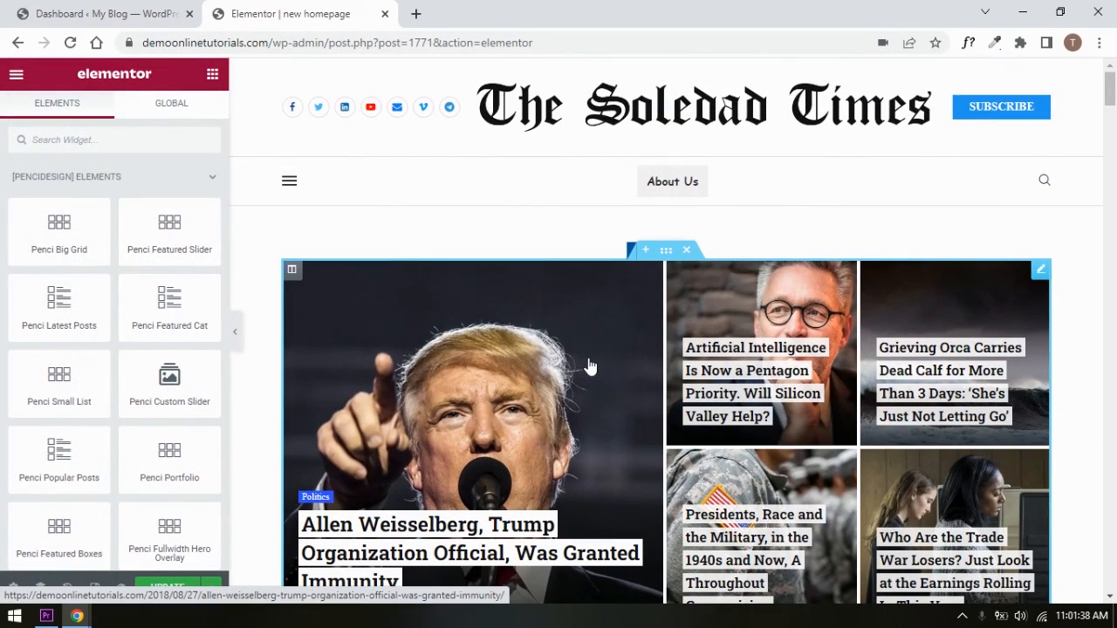
Select the Penci Big Grid widget and include the Finance category in its query
left_click(590, 367)
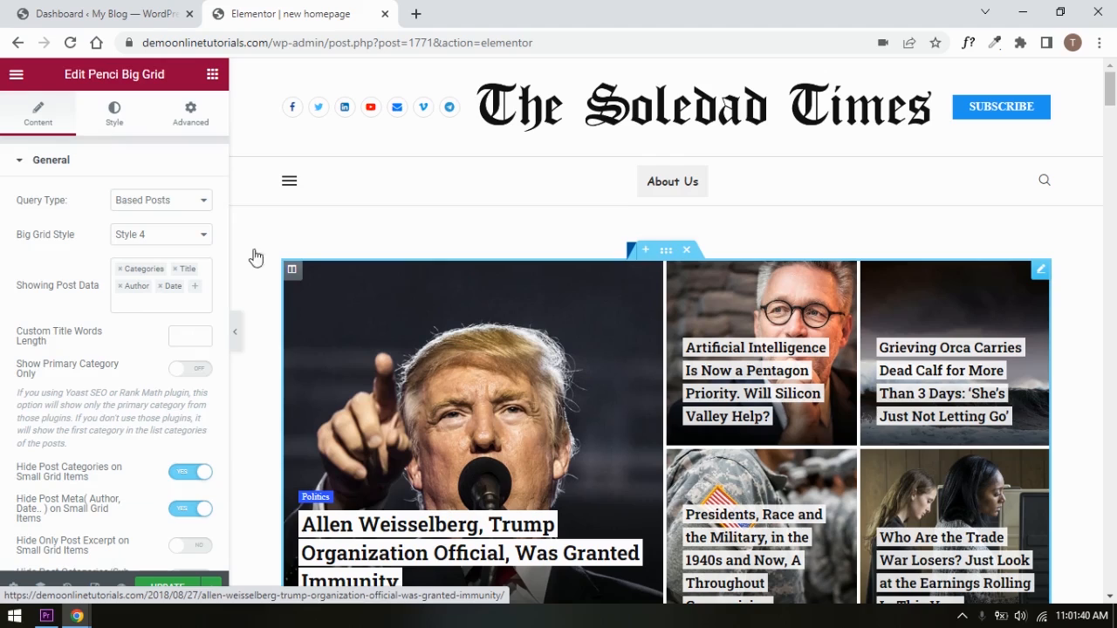
left_click(24, 166)
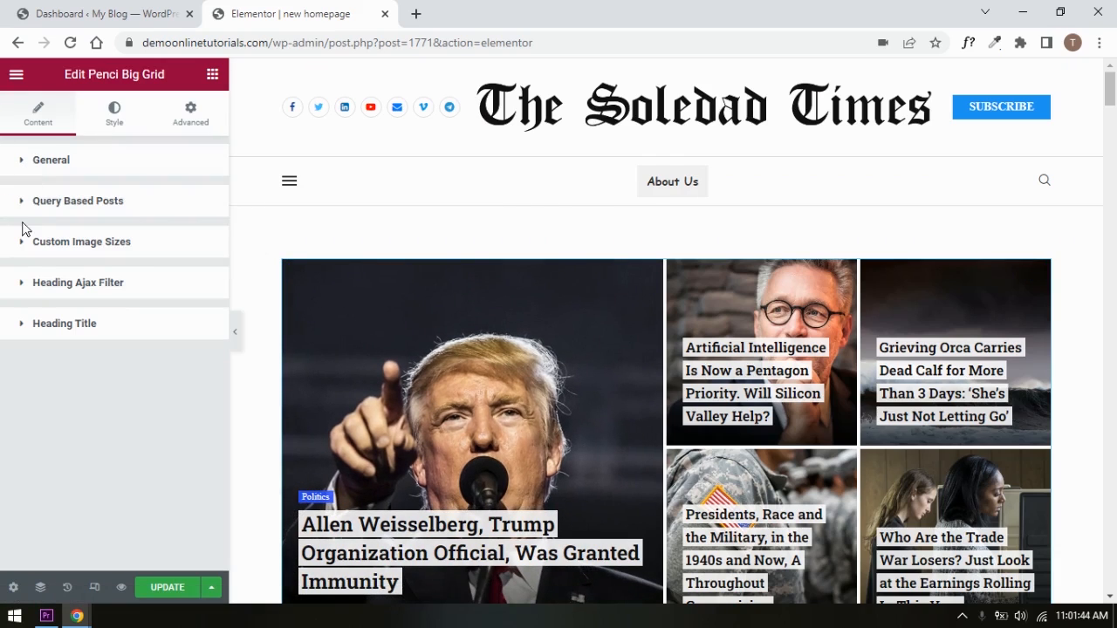
left_click(24, 203)
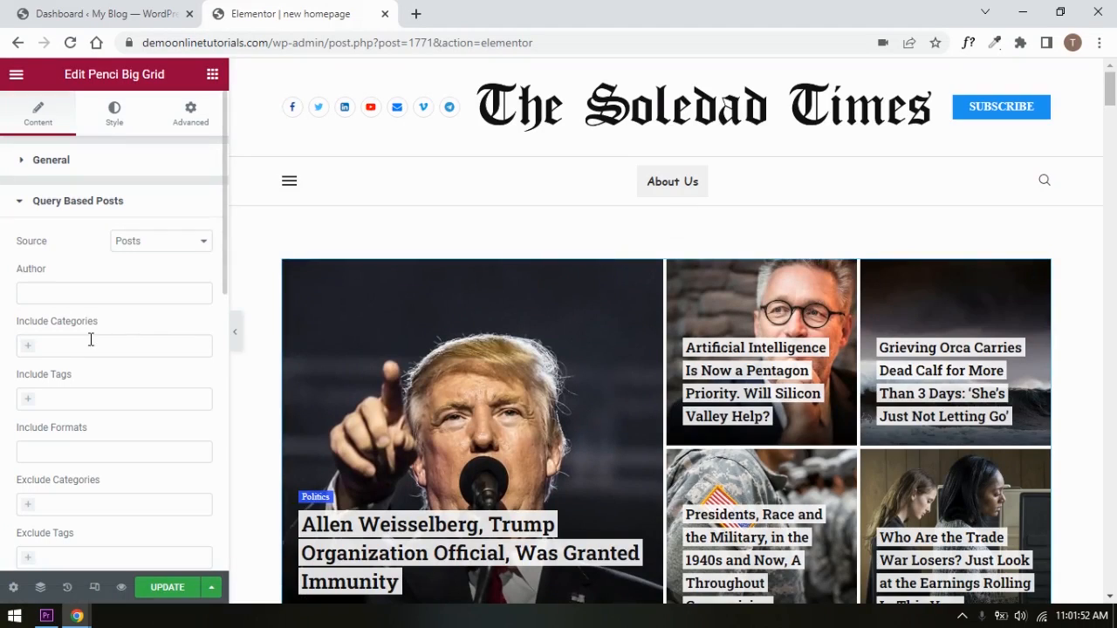
left_click(88, 339)
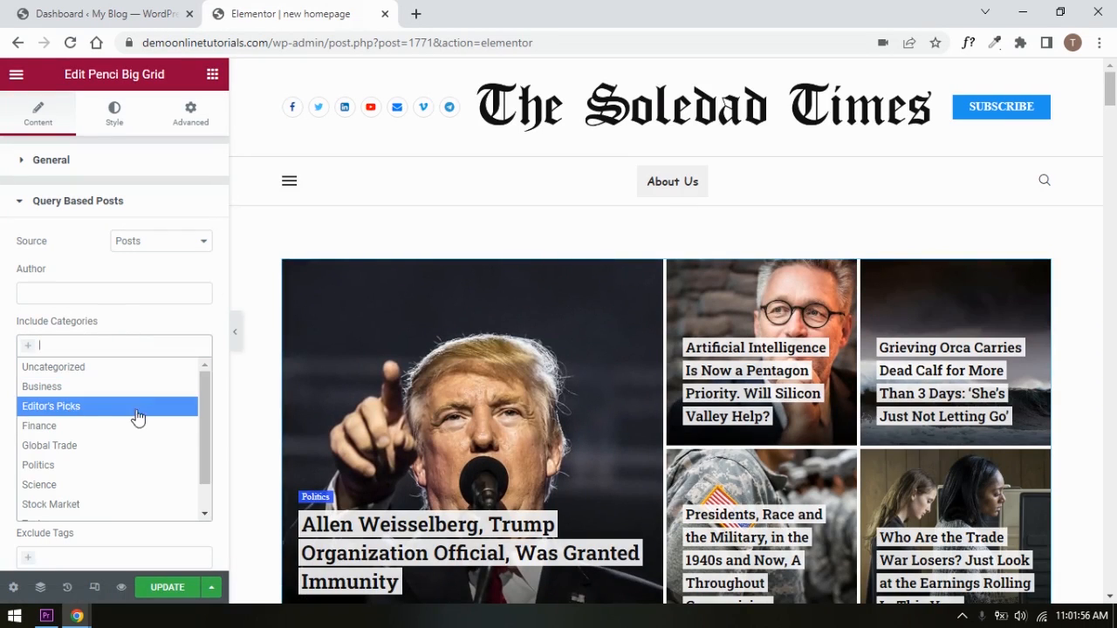
left_click(74, 427)
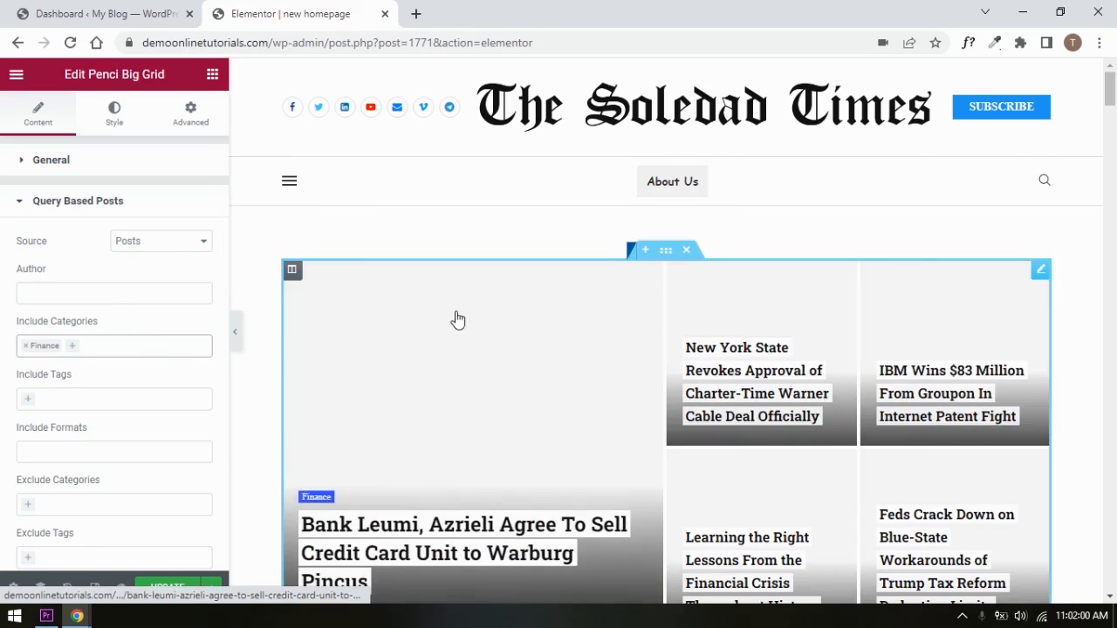
scroll(458, 320, "down", 1)
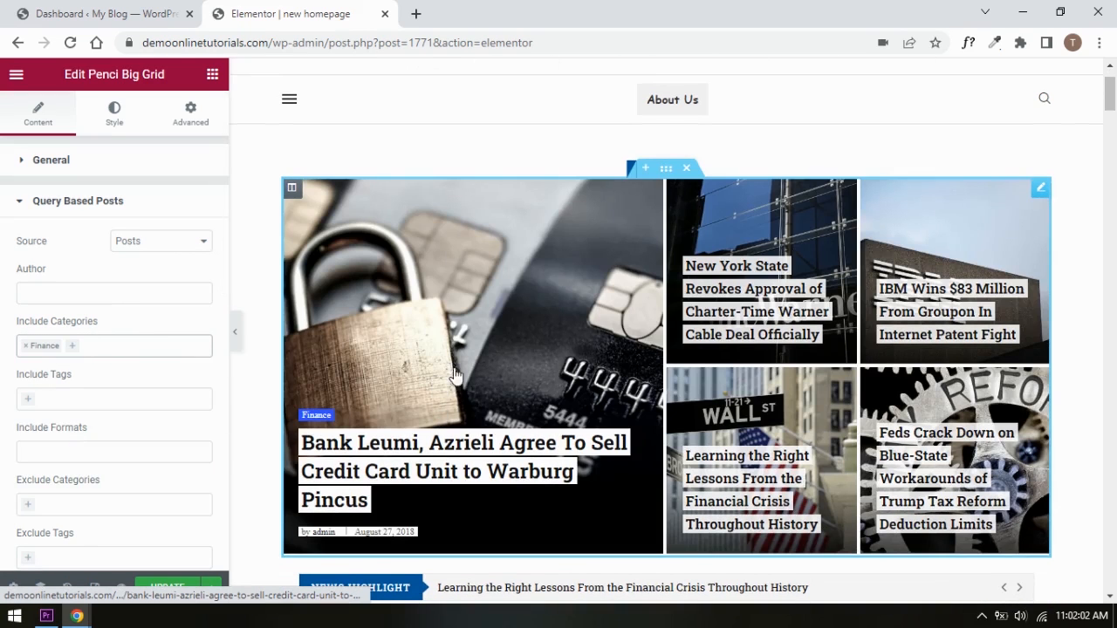
scroll(437, 366, "down", 1)
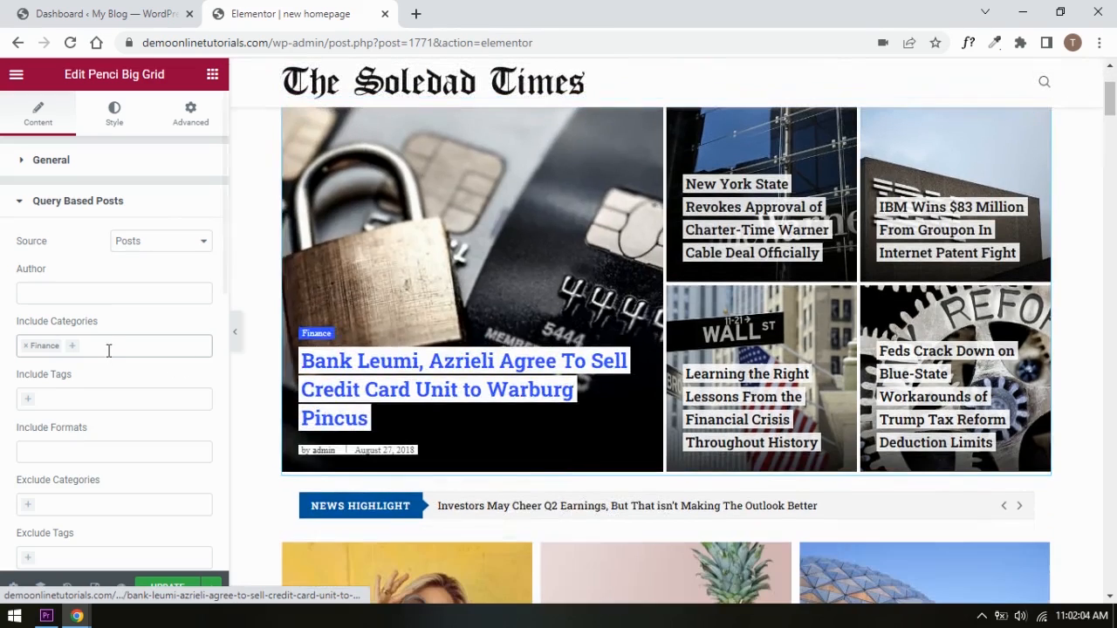
Remove the Finance category from the big grid's included categories
left_click(106, 348)
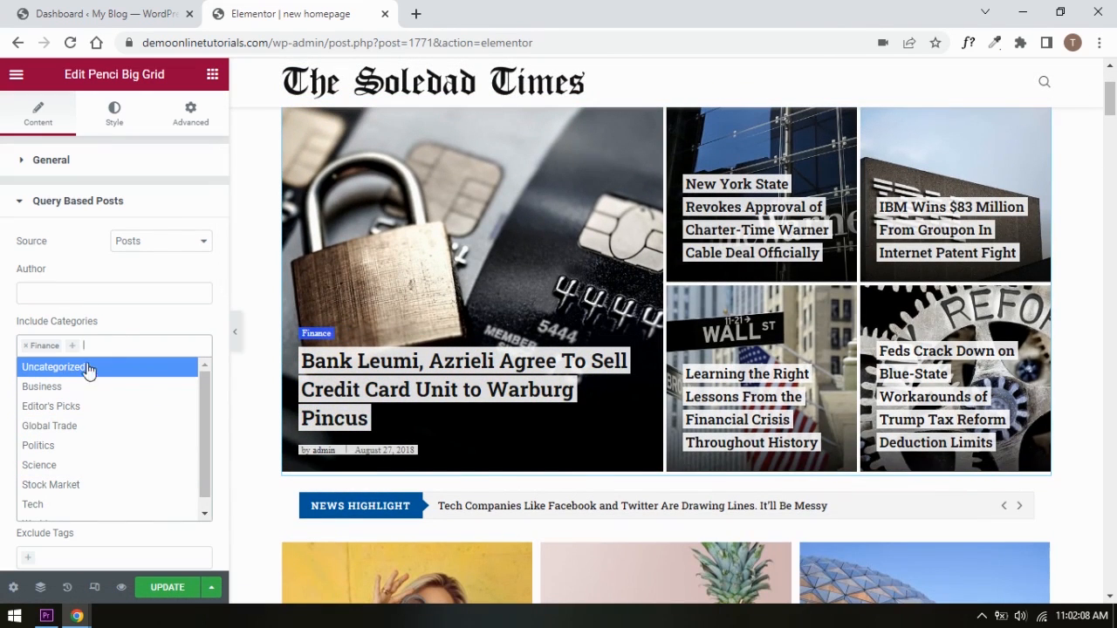
left_click(137, 327)
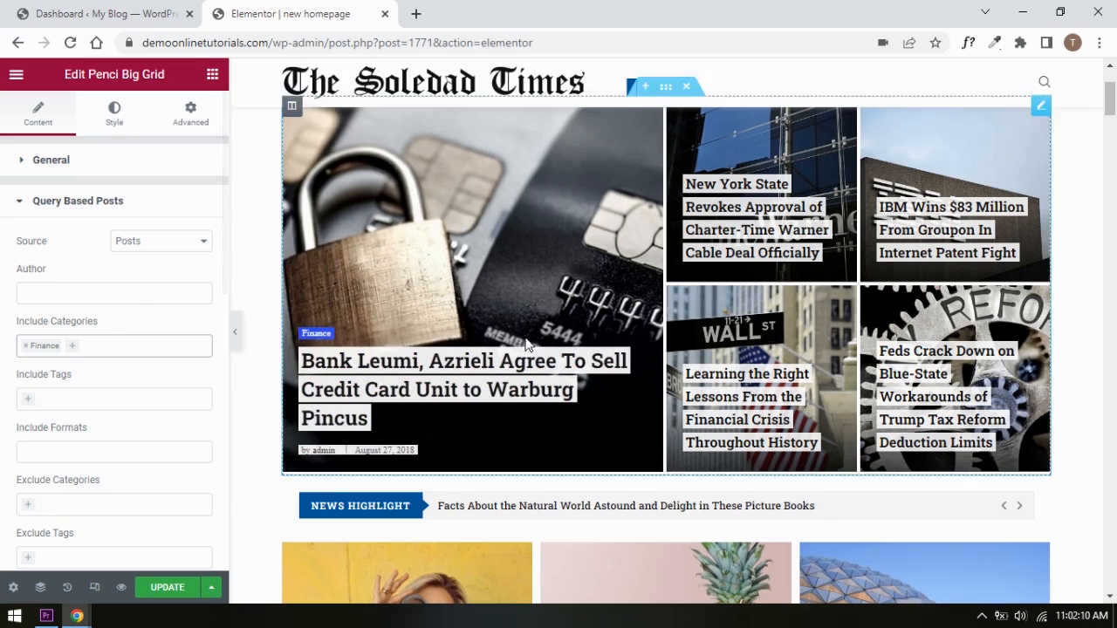
left_click(26, 349)
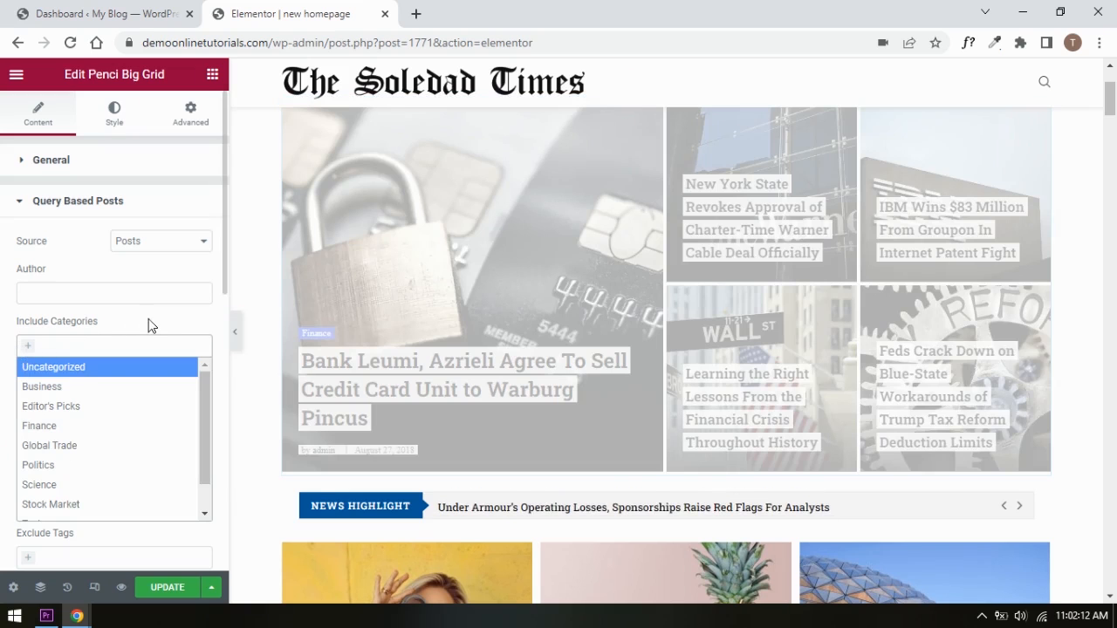
left_click(148, 319)
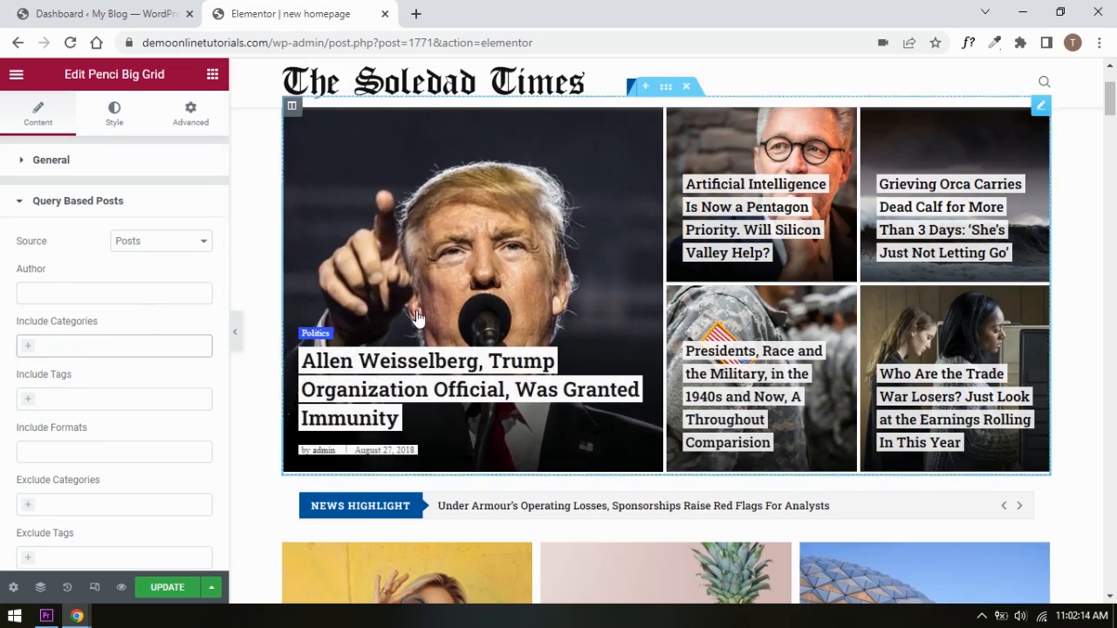
Try different Posts Per Page values for the big grid, setting it back to 5
scroll(151, 347, "down", 2)
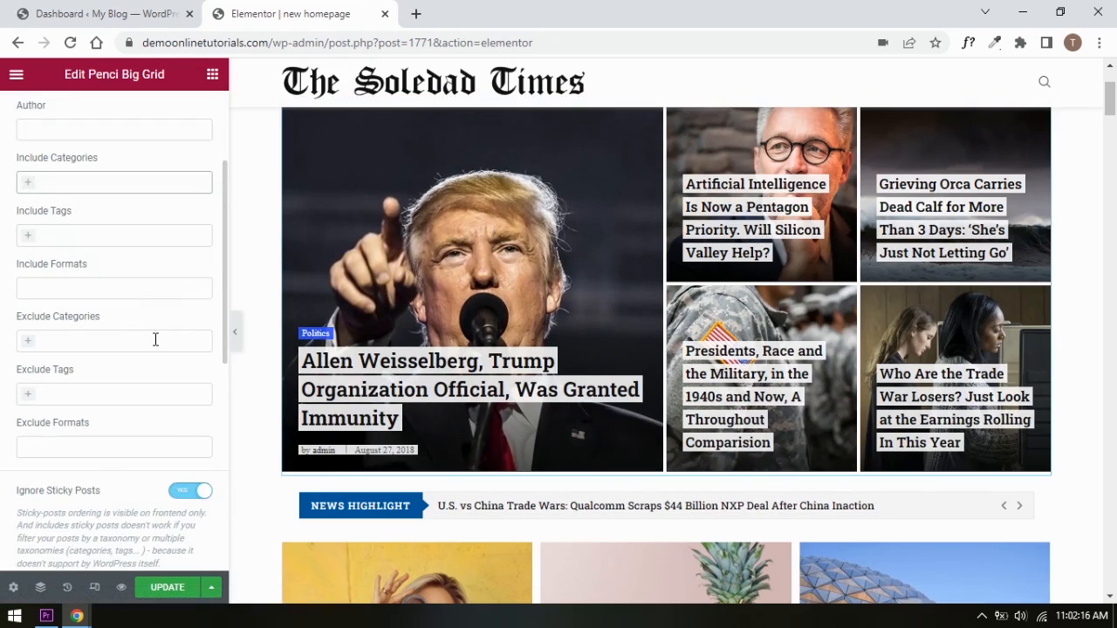
scroll(156, 340, "down", 2)
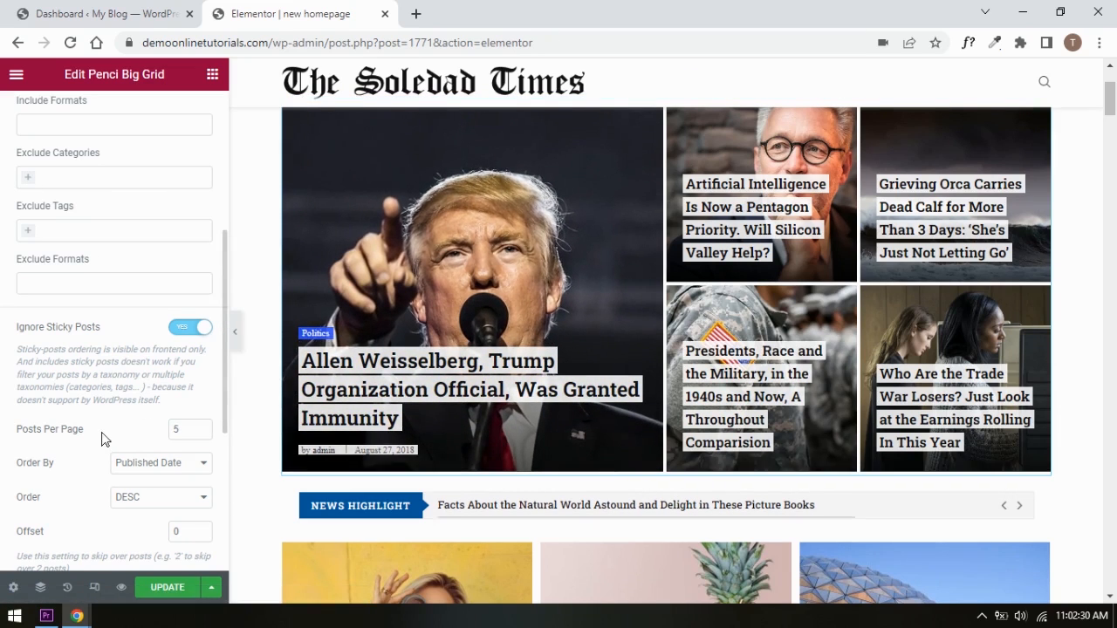
left_click(201, 428)
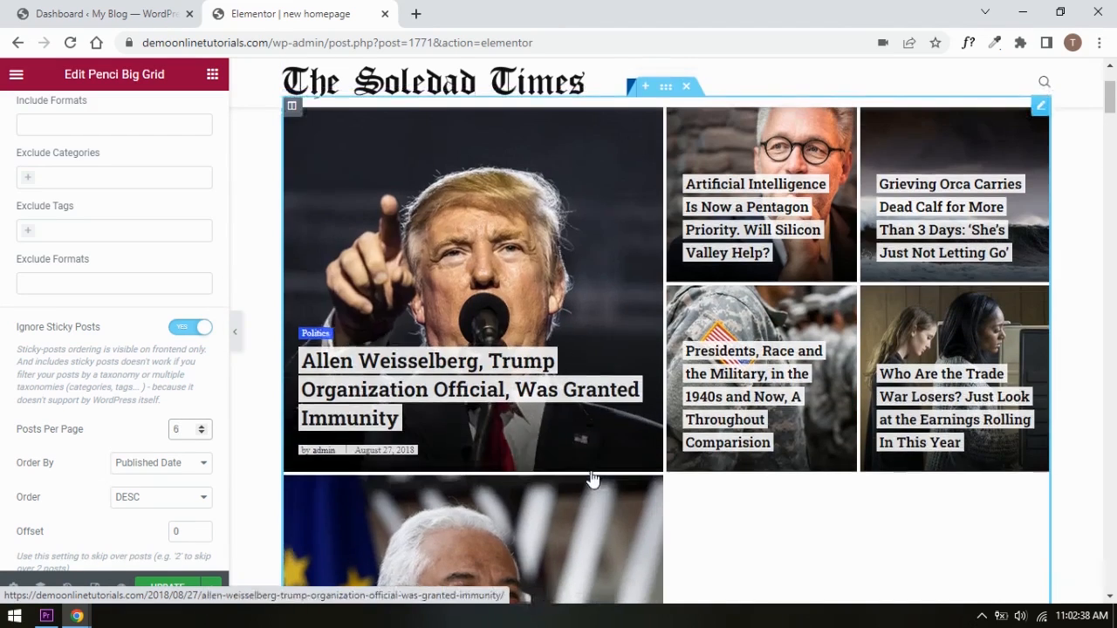
left_click(201, 433)
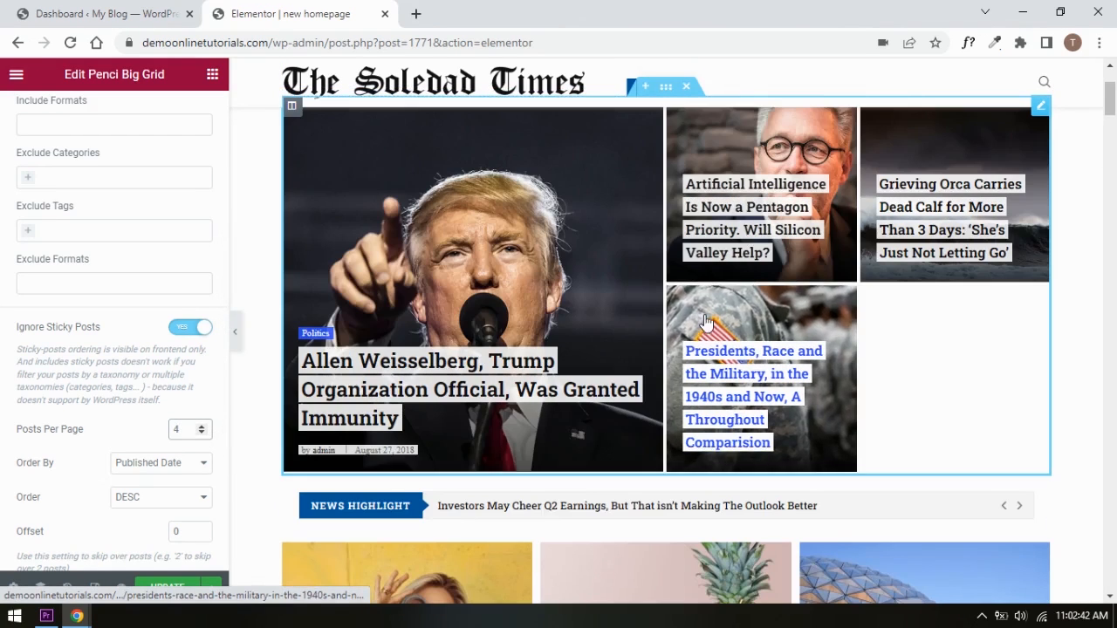
left_click(201, 427)
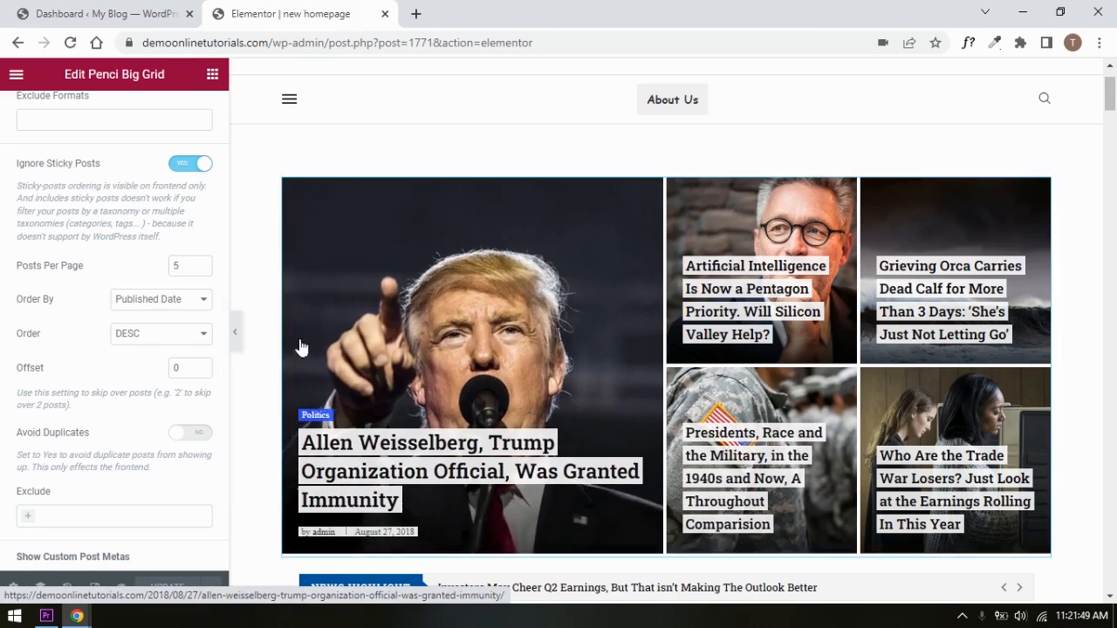
Set the big grid's Big Grid Style to Style 6 in the General section
scroll(217, 345, "up", 6)
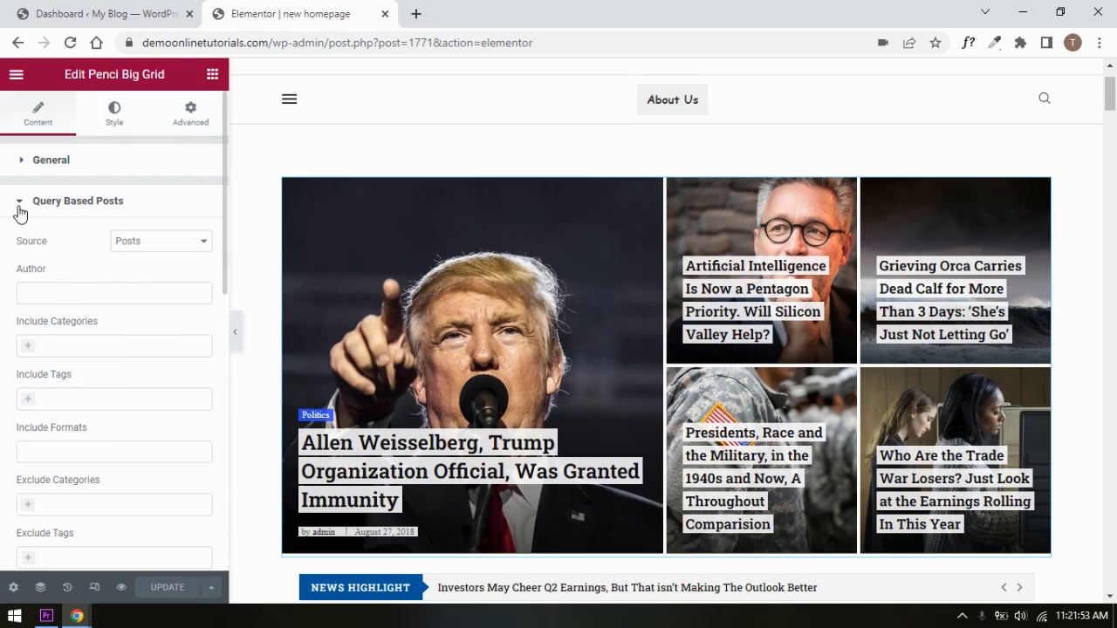
left_click(20, 205)
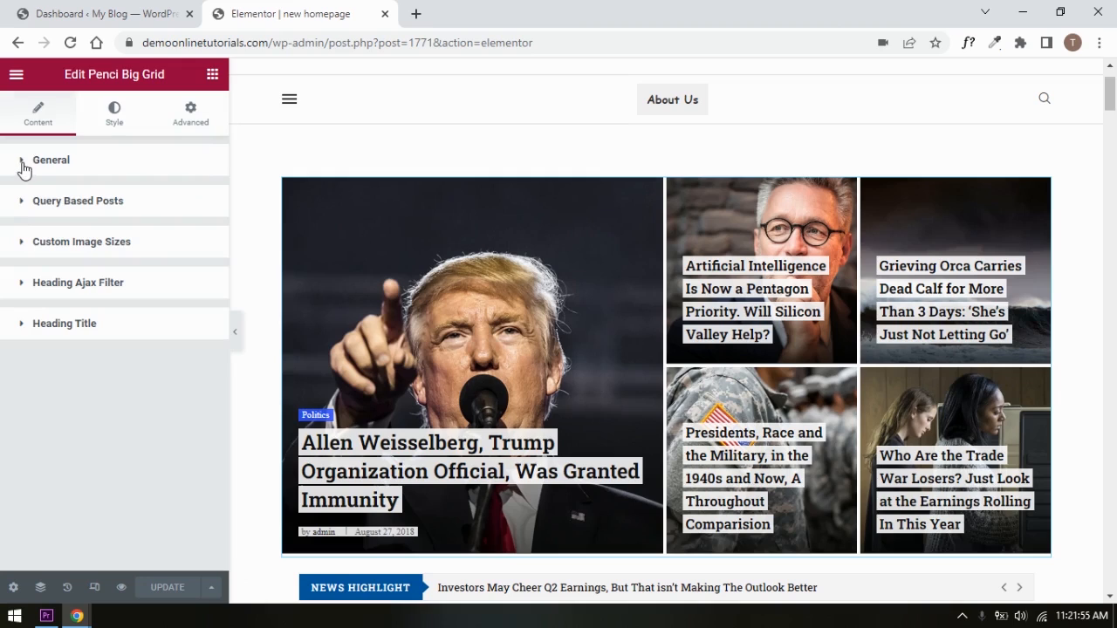
left_click(24, 164)
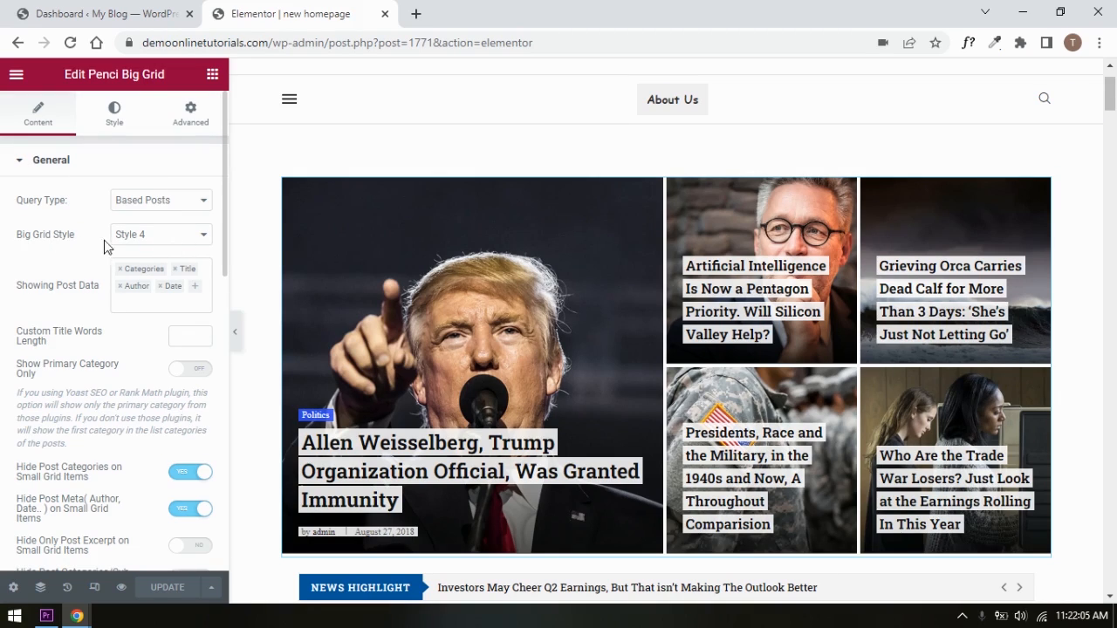
left_click(146, 242)
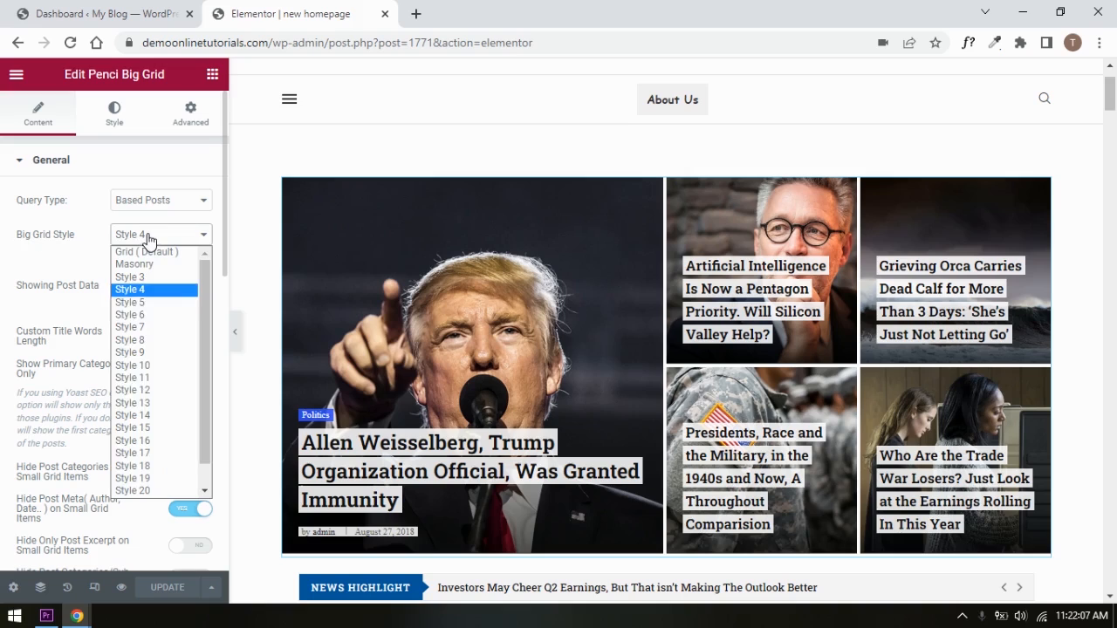
scroll(180, 419, "down", 1)
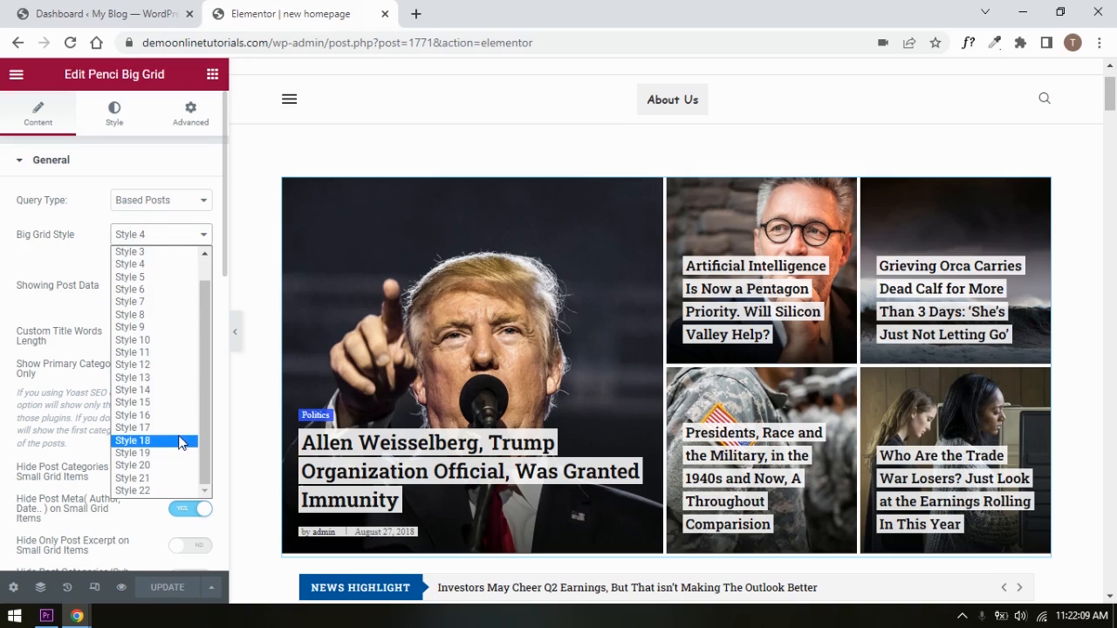
scroll(180, 448, "up", 1)
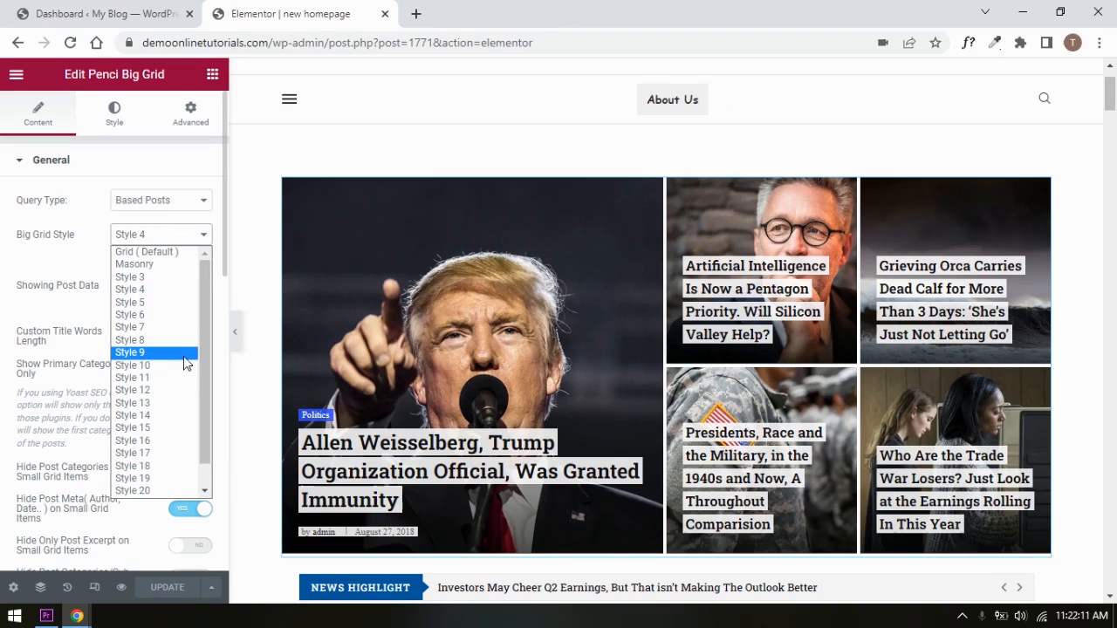
left_click(145, 315)
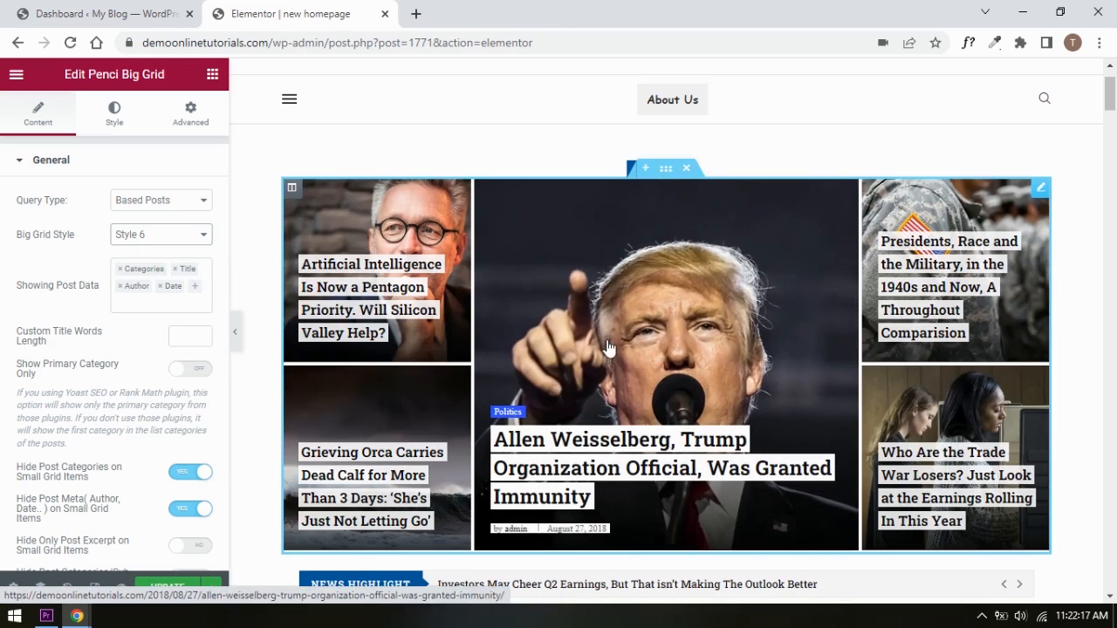
Change the Big Grid Style to Style 9
left_click(168, 236)
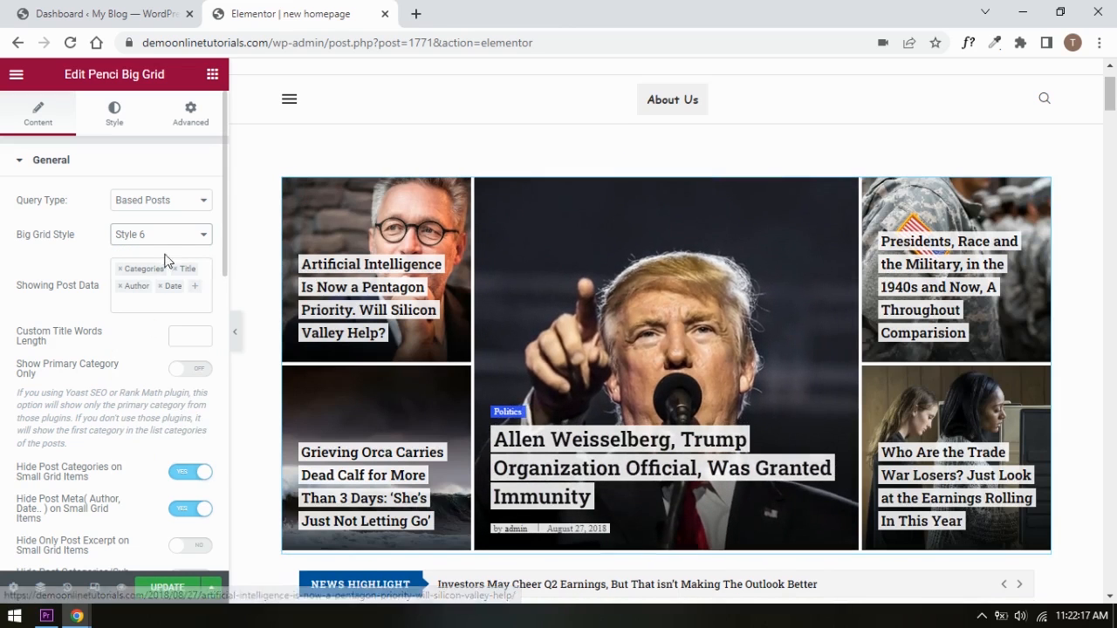
left_click(145, 352)
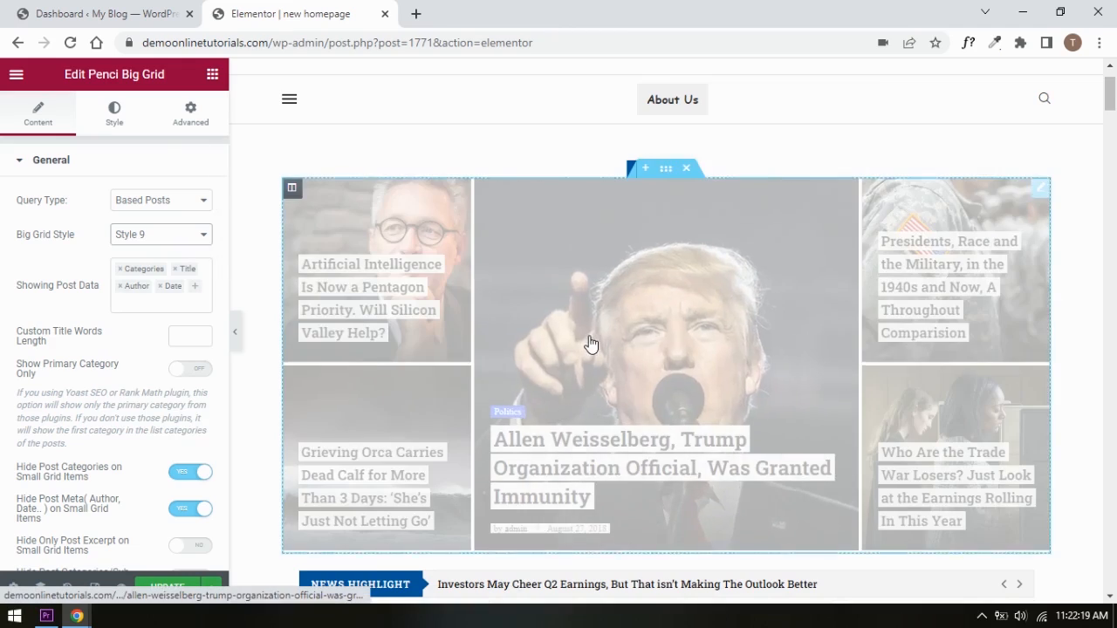
scroll(773, 357, "down", 3)
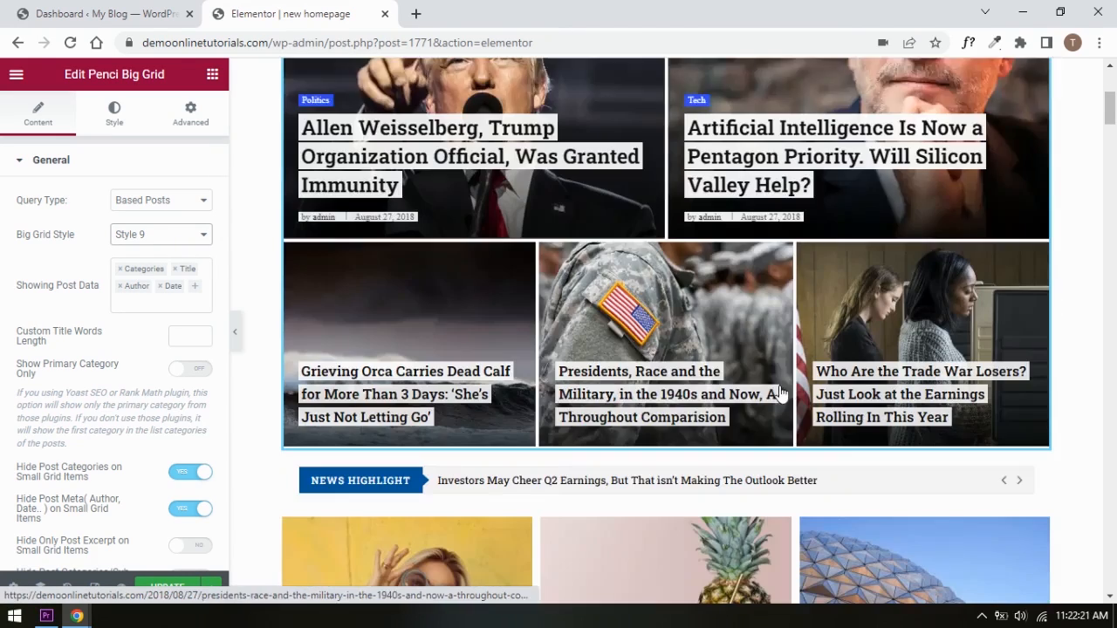
Change the big grid's Big Grid Style to Style 4
scroll(774, 434, "up", 4)
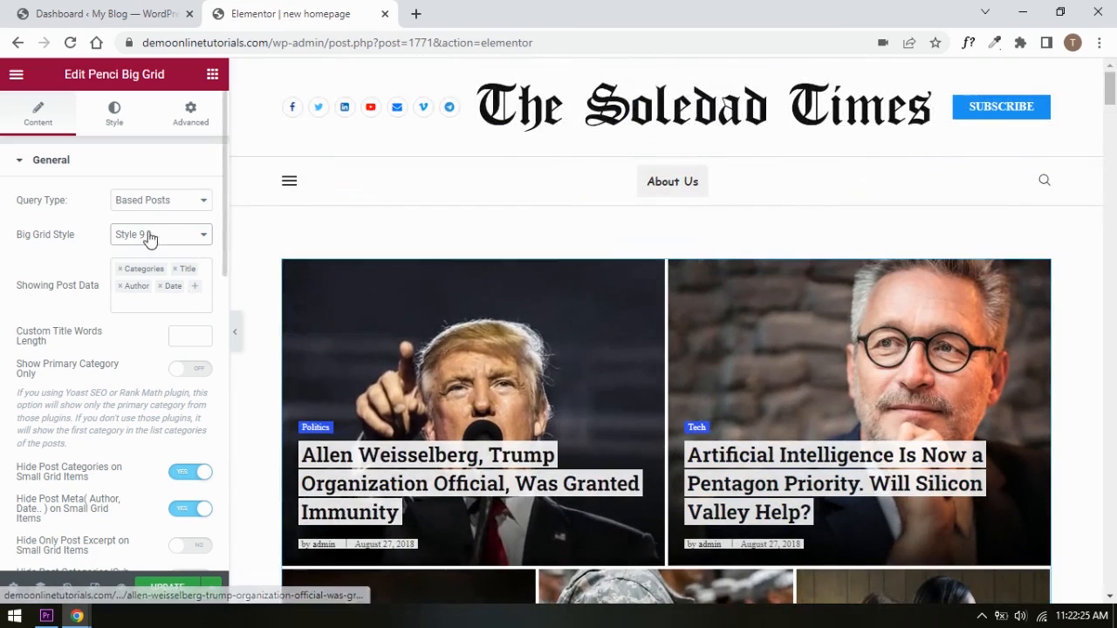
left_click(140, 238)
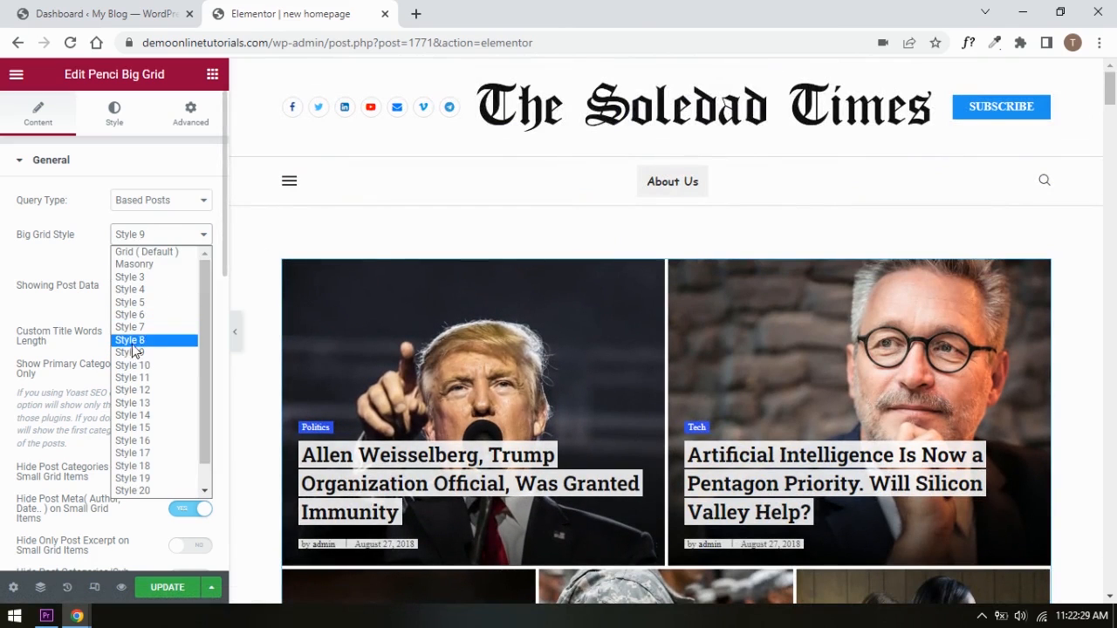
left_click(147, 289)
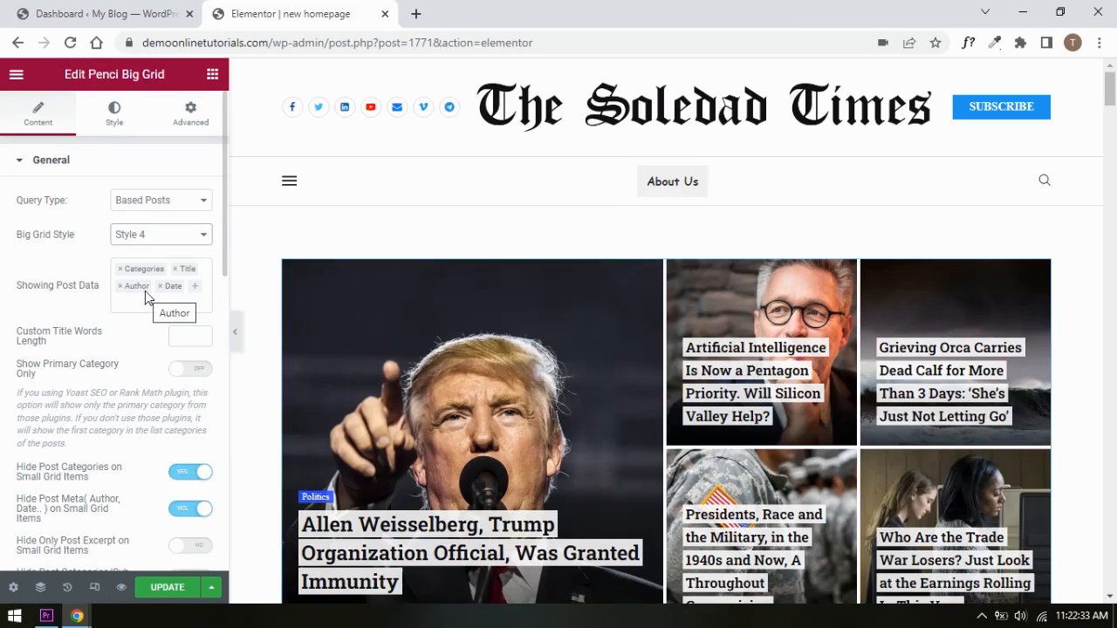
Remove Author from the big grid's Showing Post Data
scroll(200, 304, "down", 1)
scroll(588, 364, "down", 3)
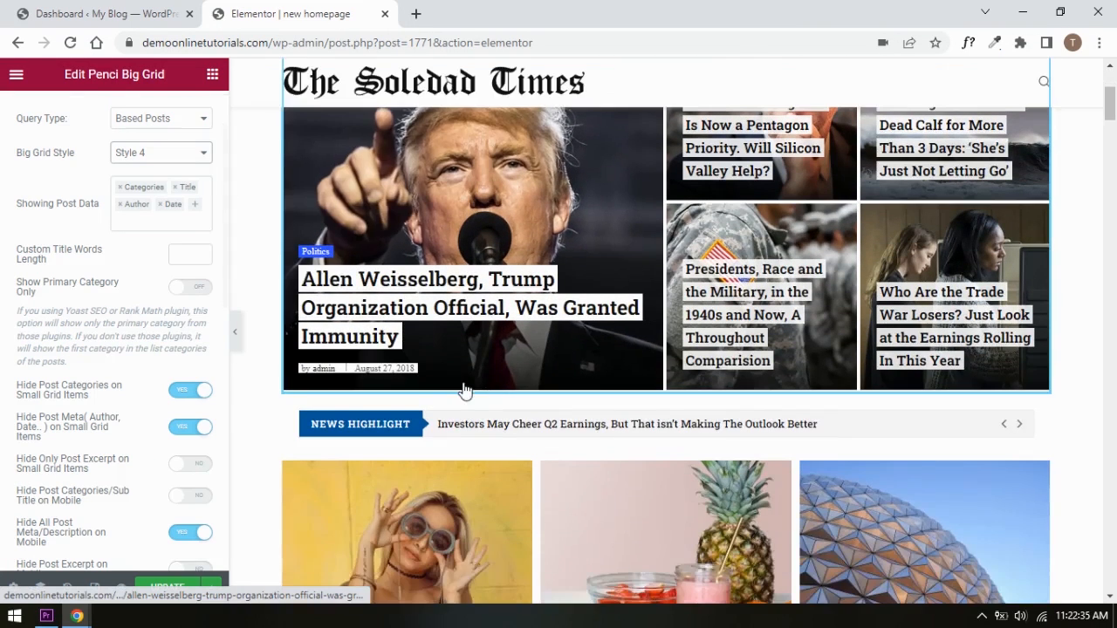
scroll(463, 390, "up", 2)
scroll(184, 299, "up", 1)
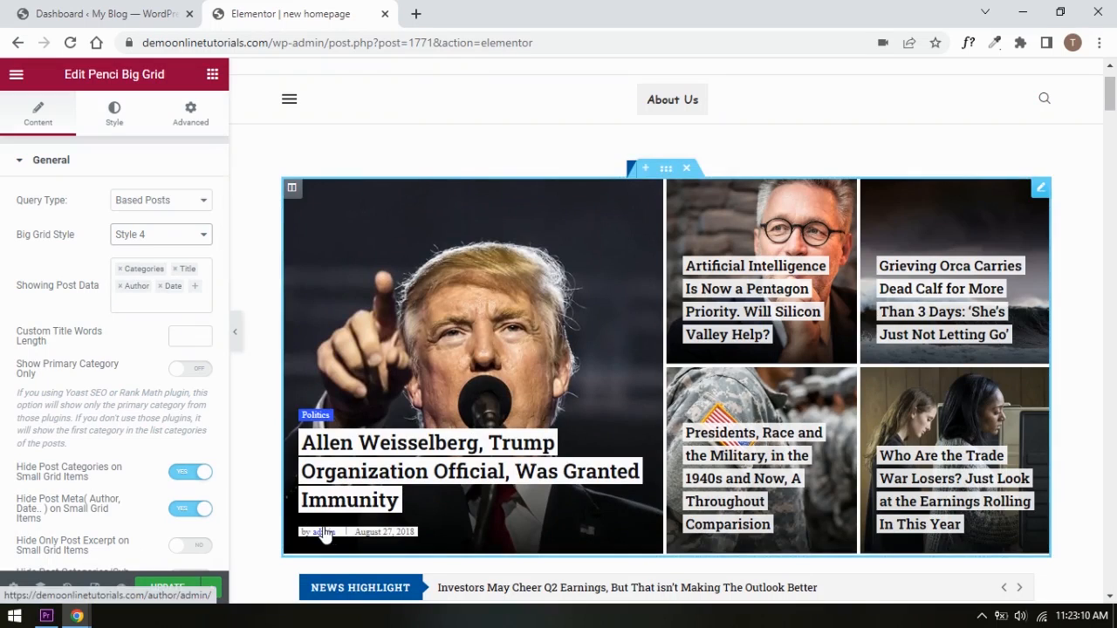
left_click(121, 288)
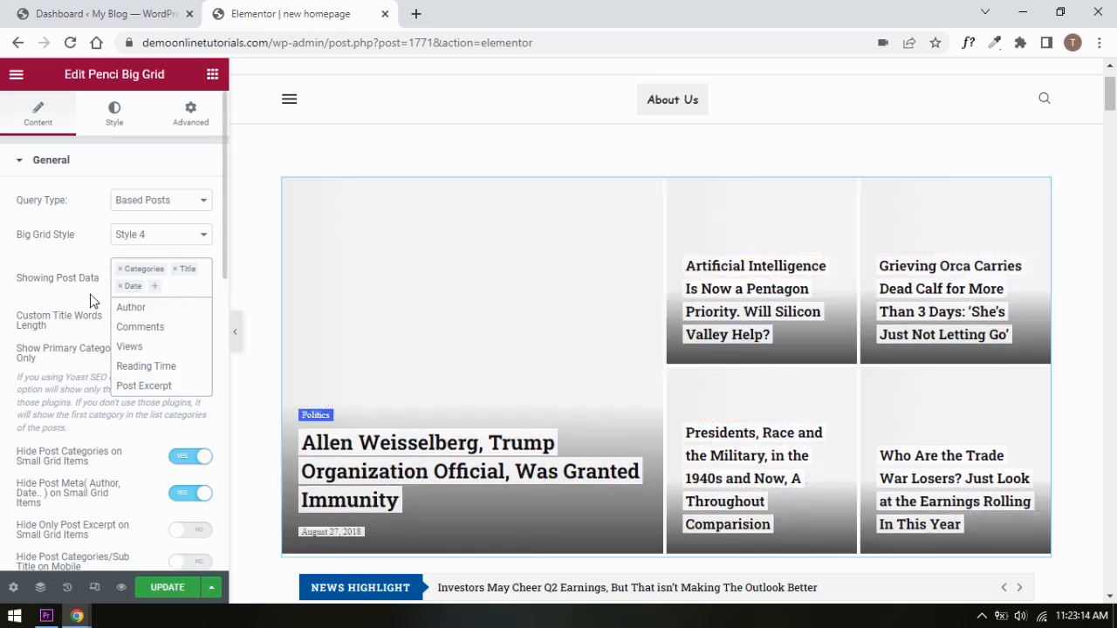
left_click(92, 301)
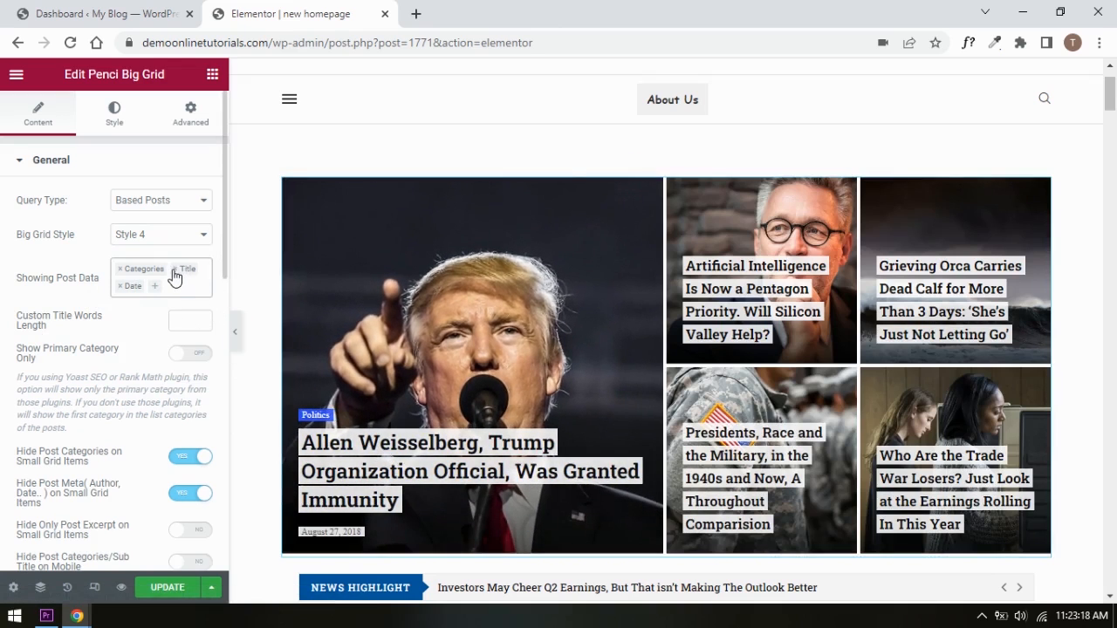
Remove Title from the Showing Post Data and add it back again
left_click(174, 270)
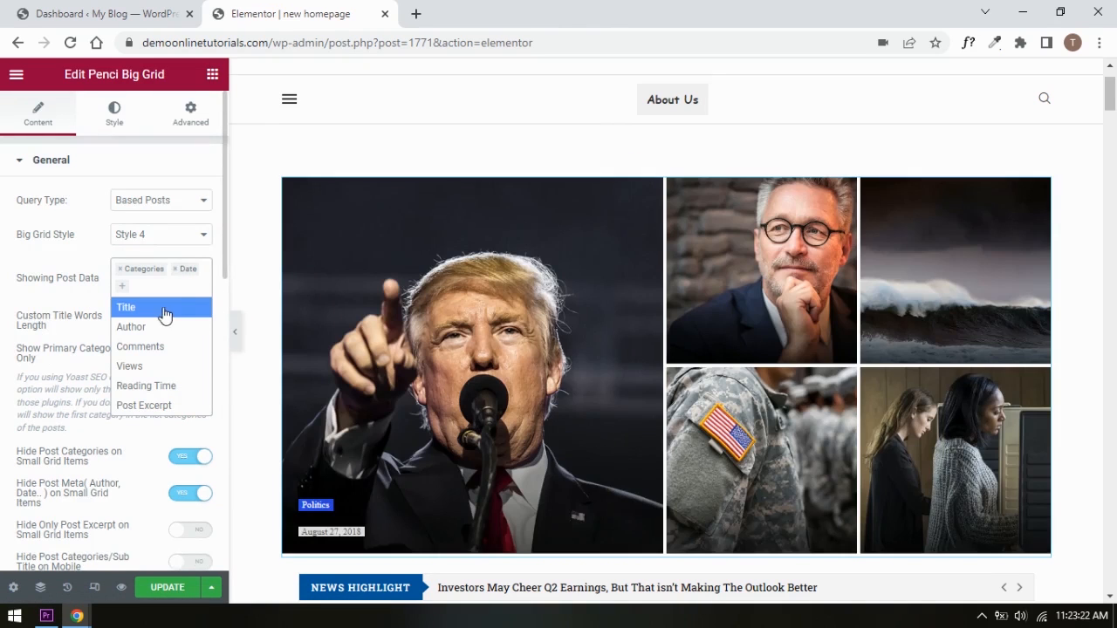
left_click(85, 298)
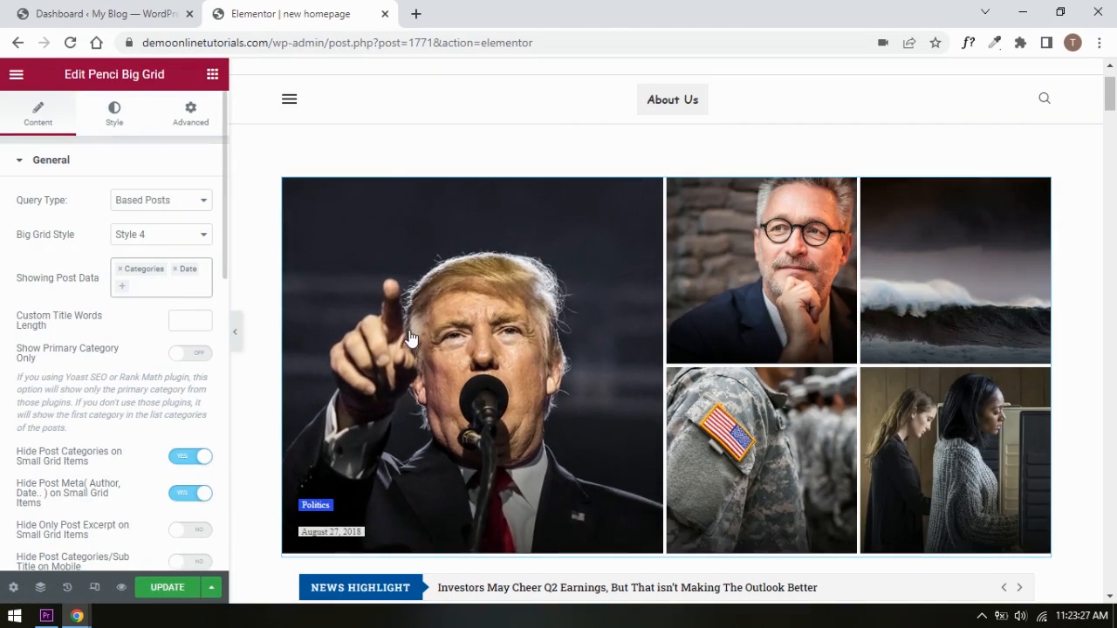
left_click(143, 288)
left_click(85, 298)
left_click(140, 288)
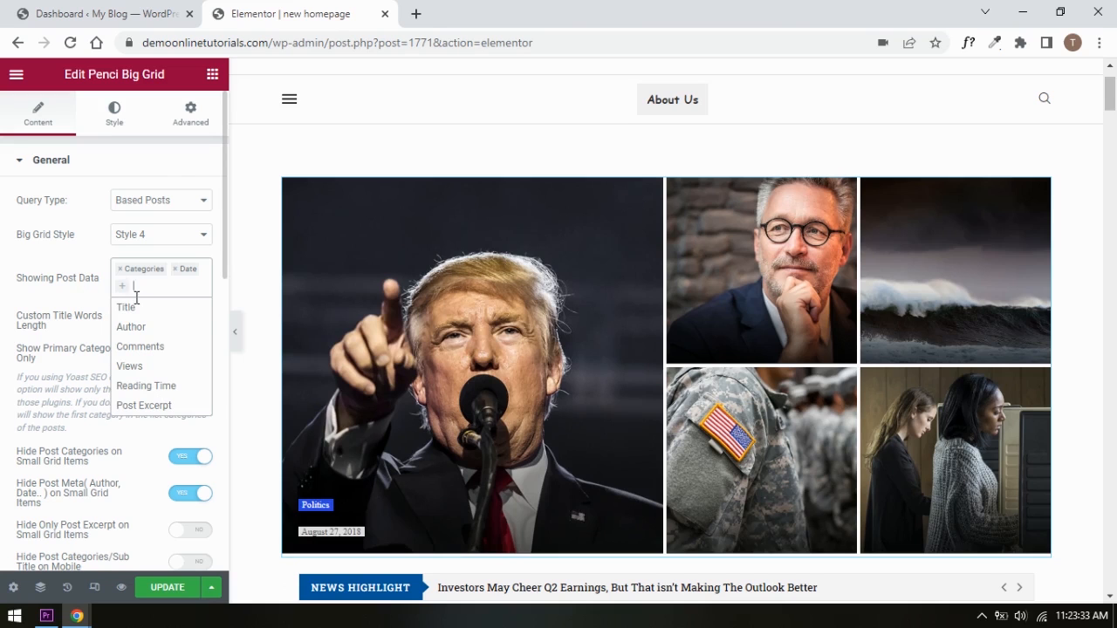
left_click(132, 308)
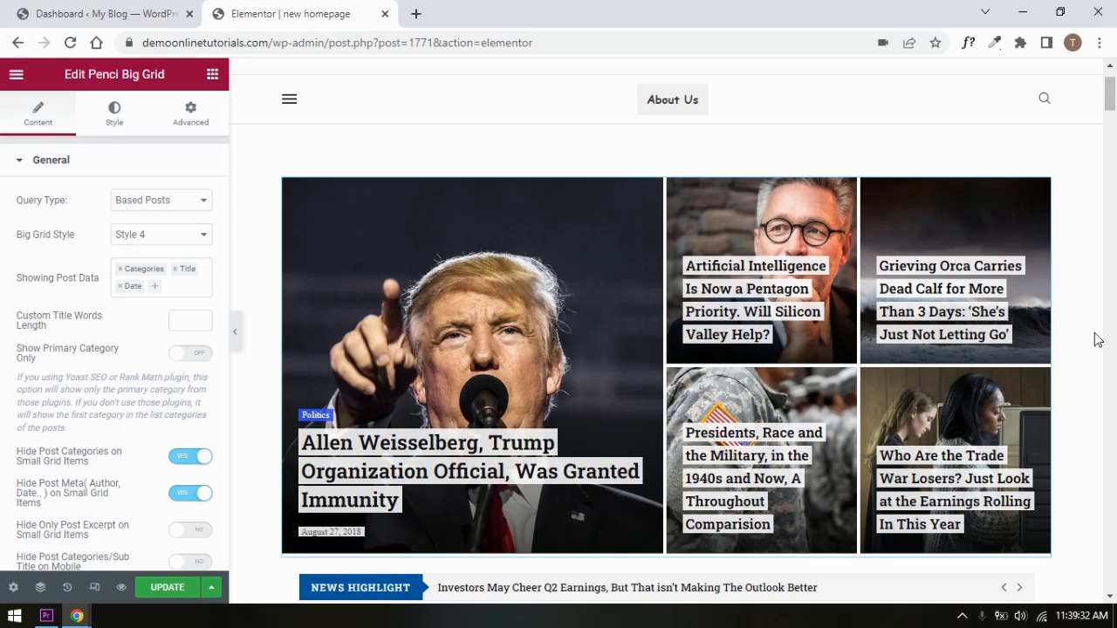
Select the News Highlight ticker widget and examine its Query settings
scroll(1097, 338, "down", 4)
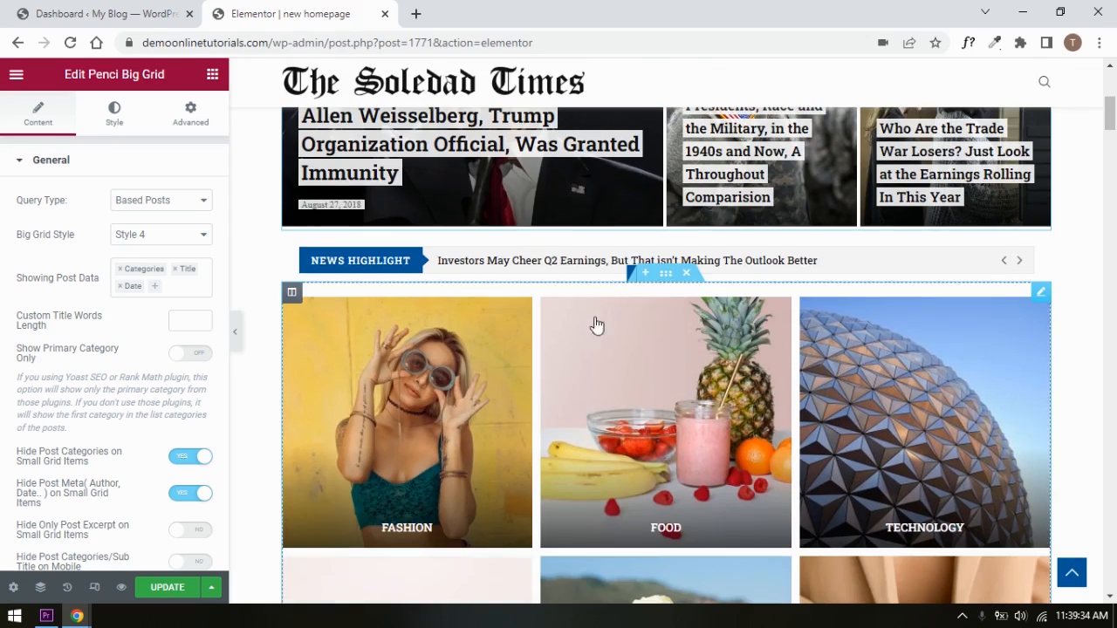
left_click(502, 267)
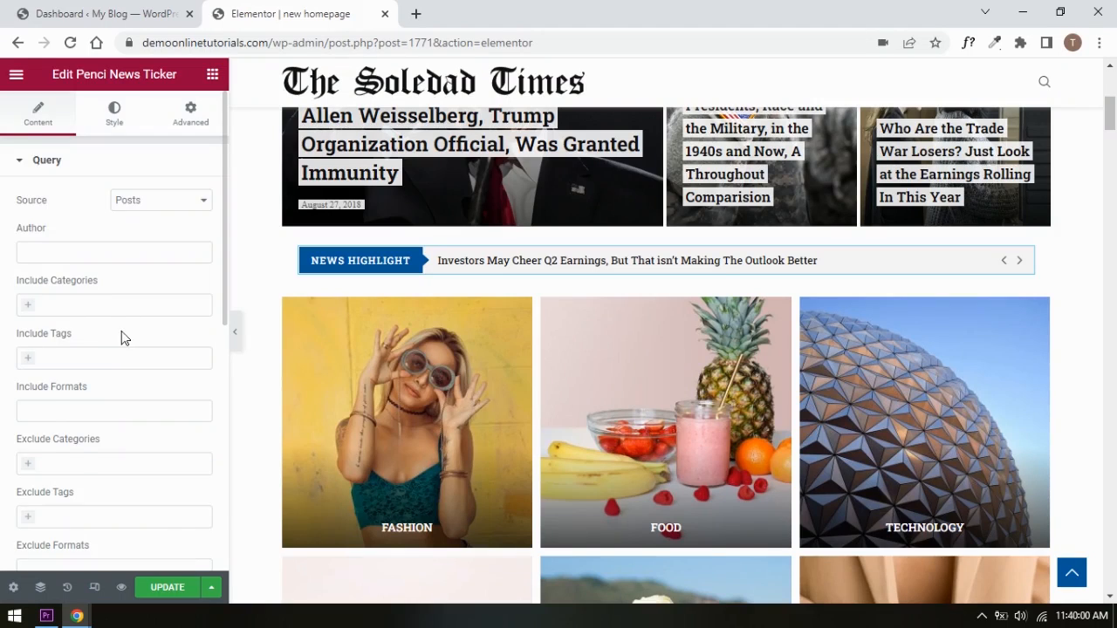
scroll(122, 330, "down", 1)
scroll(132, 302, "down", 2)
scroll(138, 367, "down", 2)
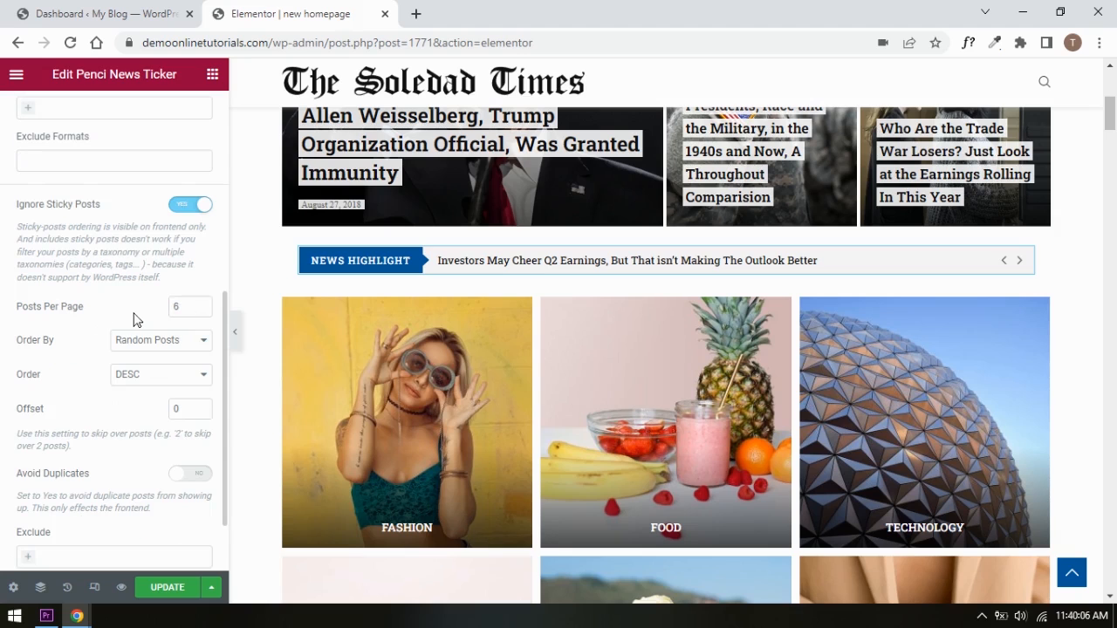
scroll(169, 386, "up", 2)
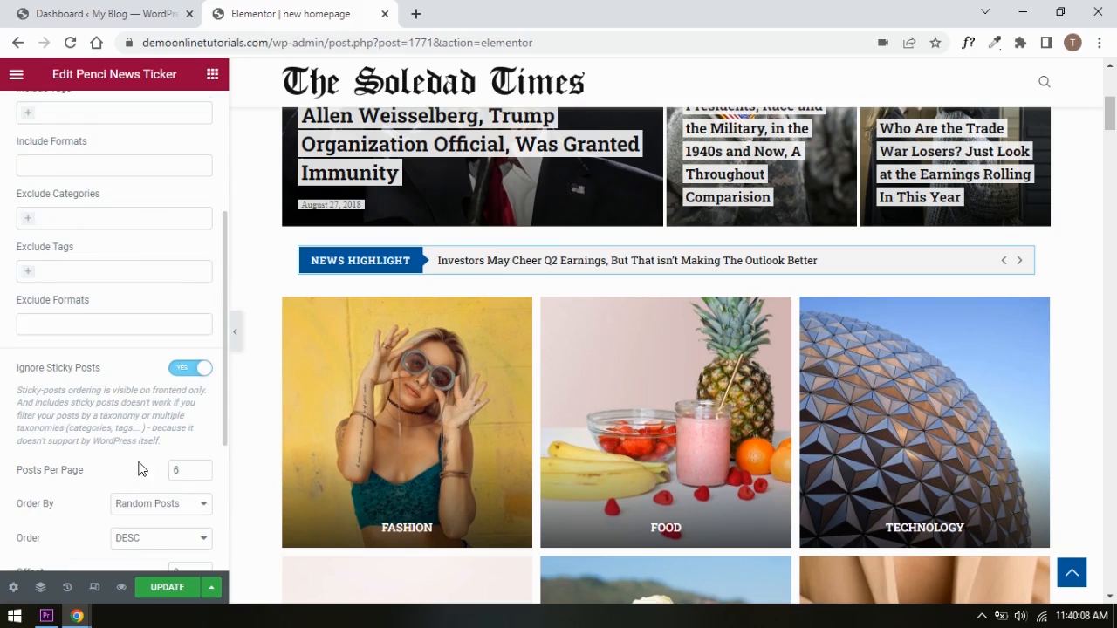
scroll(142, 466, "down", 2)
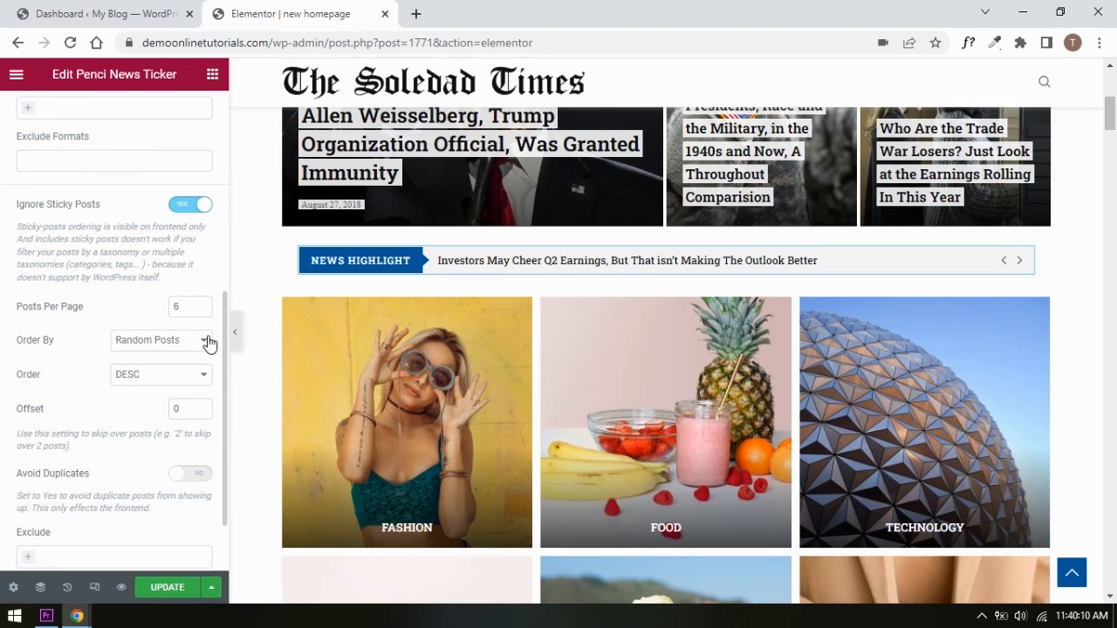
scroll(165, 351, "up", 1)
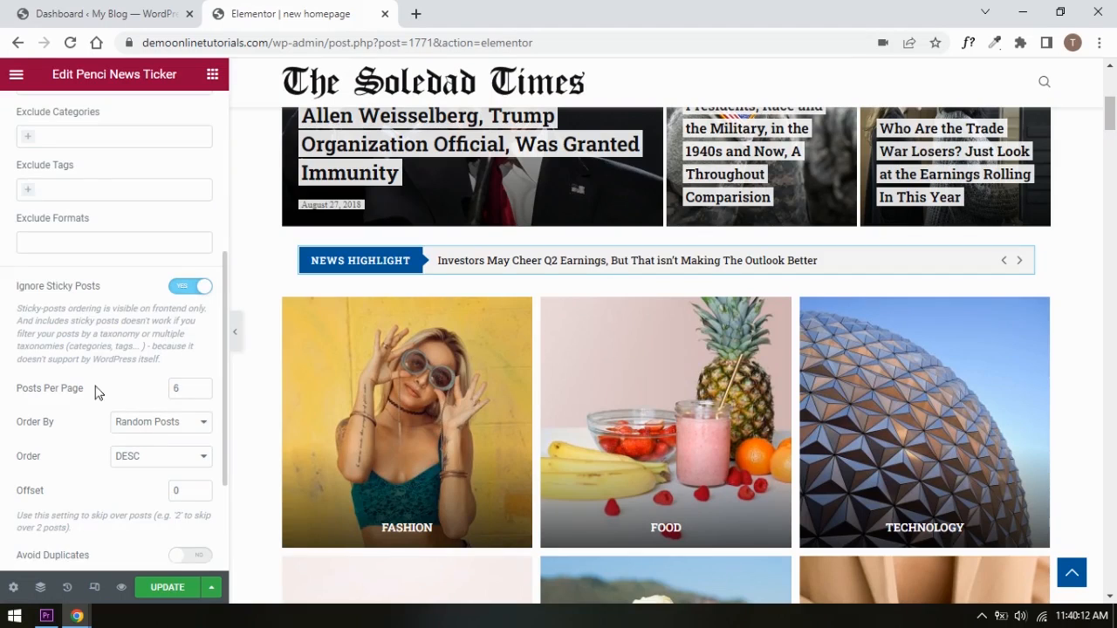
scroll(131, 403, "up", 4)
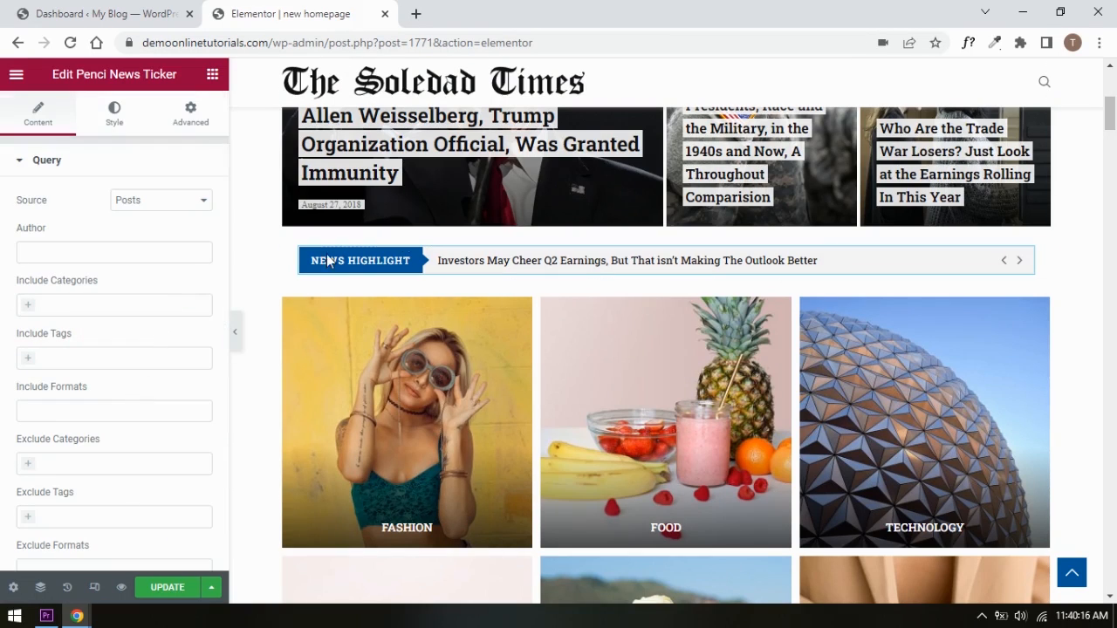
scroll(150, 367, "down", 3)
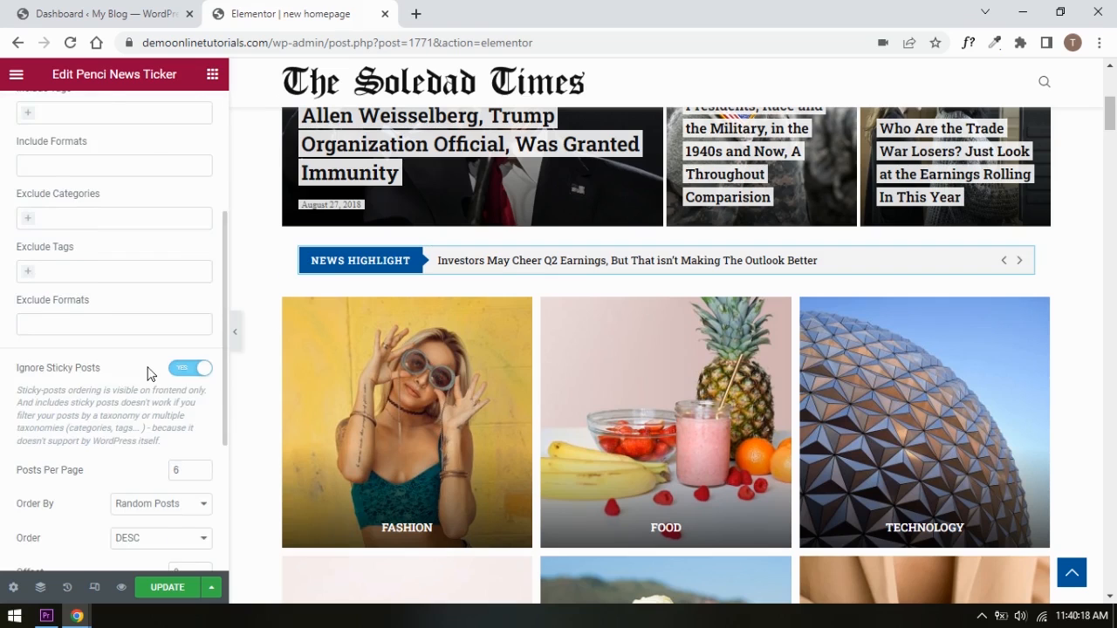
scroll(149, 367, "up", 3)
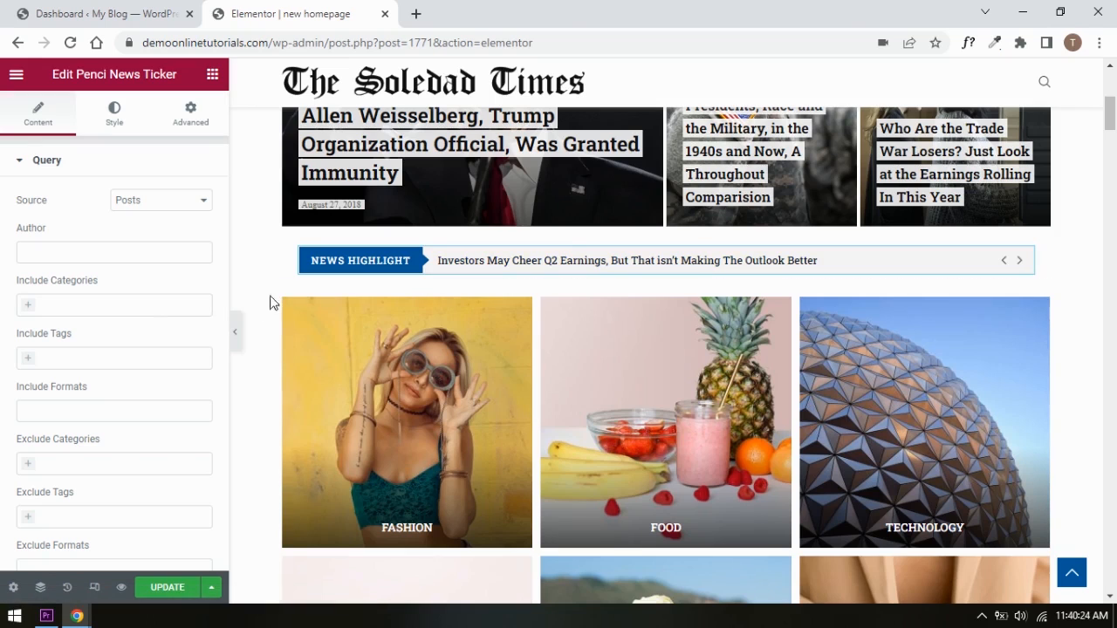
left_click(24, 164)
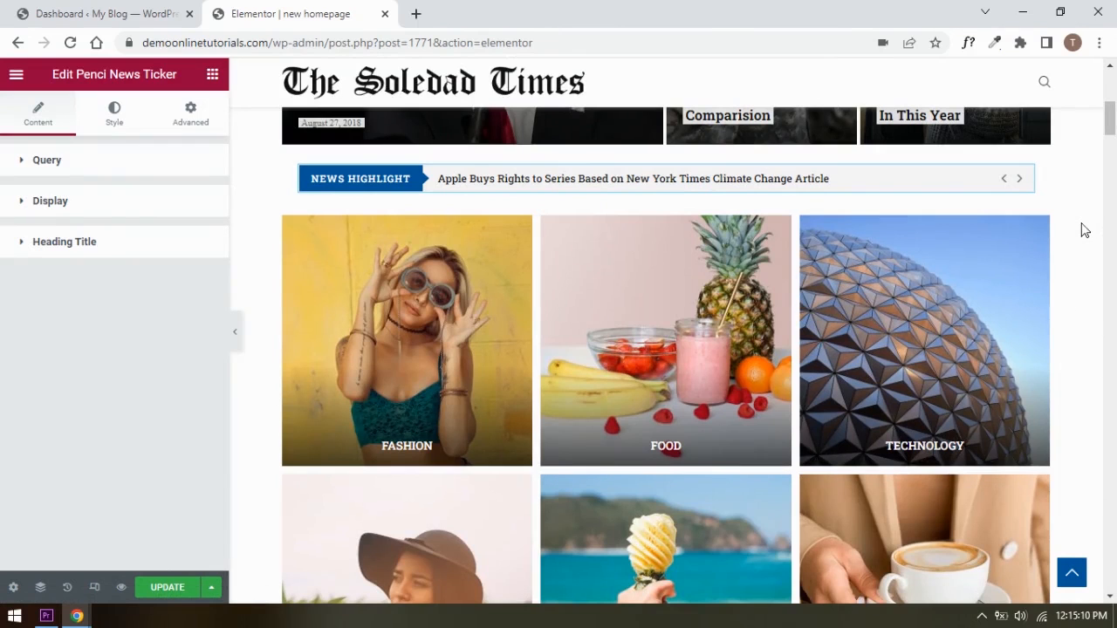
Select the category image grid and examine the Fashion item in its Custom Grid Items
scroll(1082, 253, "down", 2)
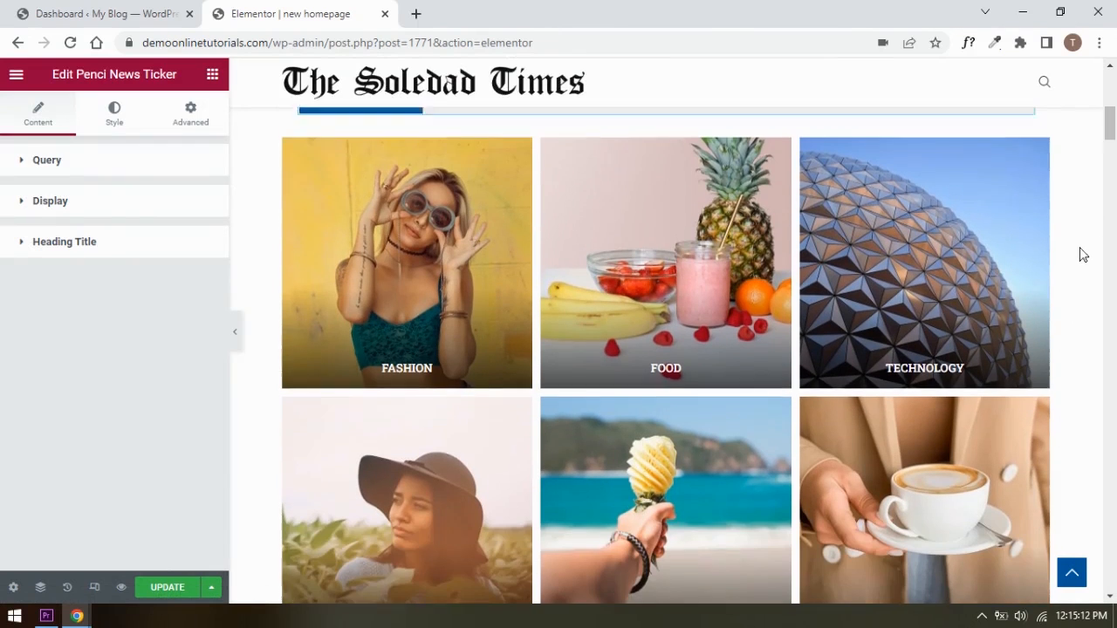
scroll(1082, 254, "up", 1)
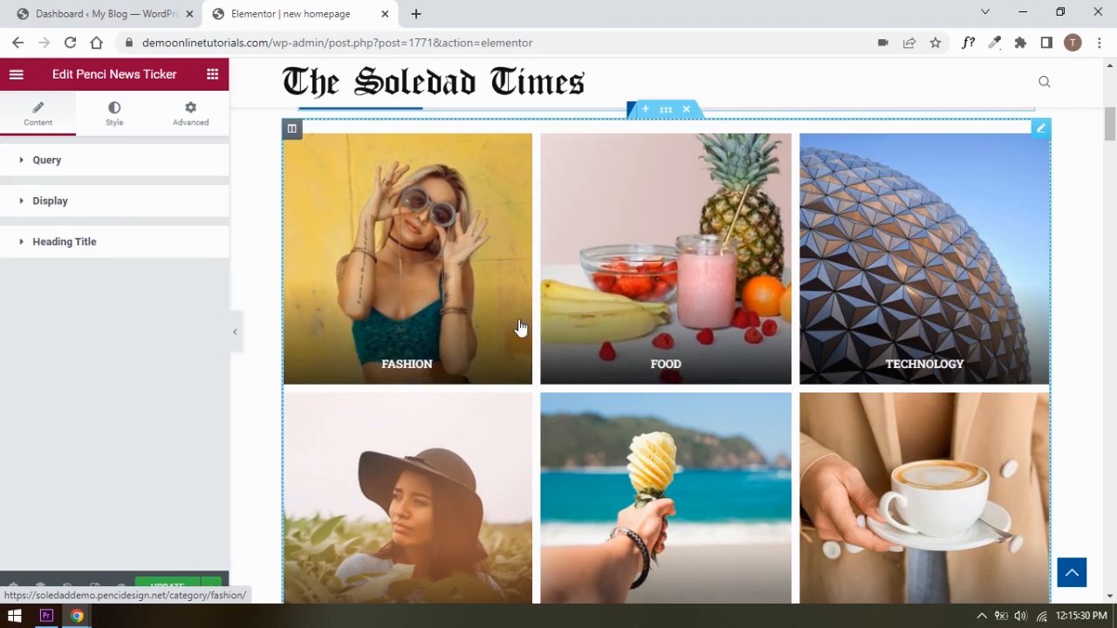
left_click(480, 323)
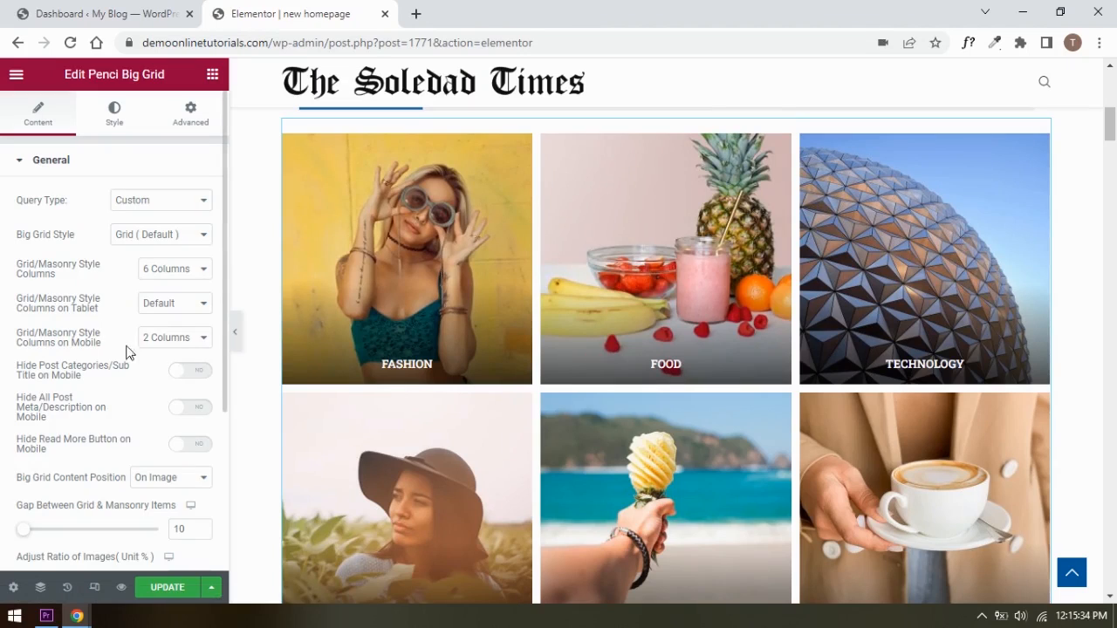
left_click(20, 166)
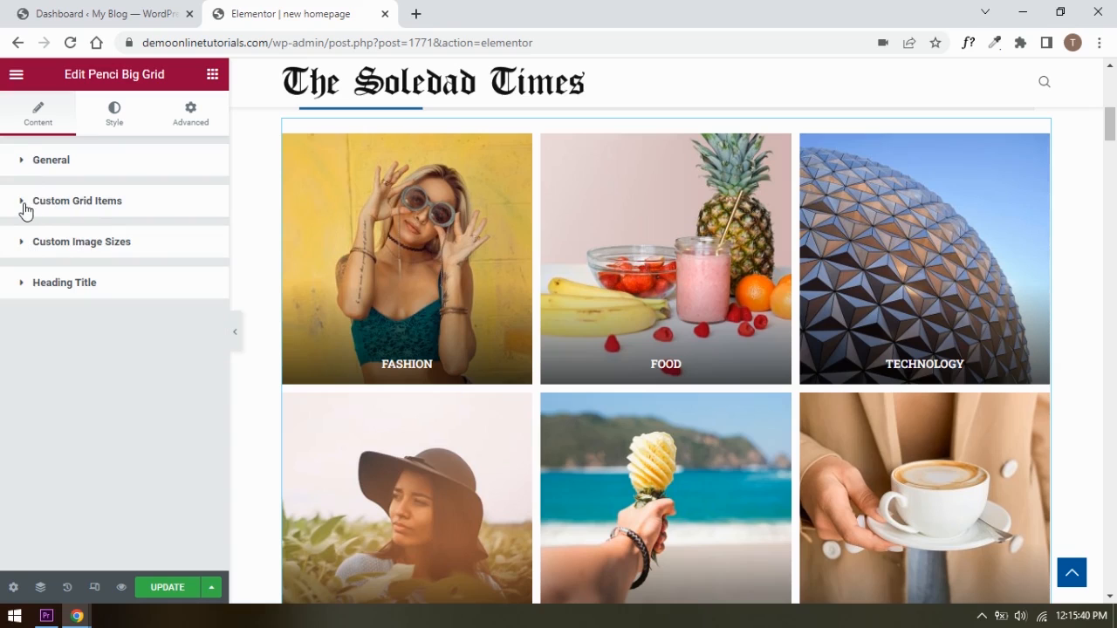
left_click(155, 218)
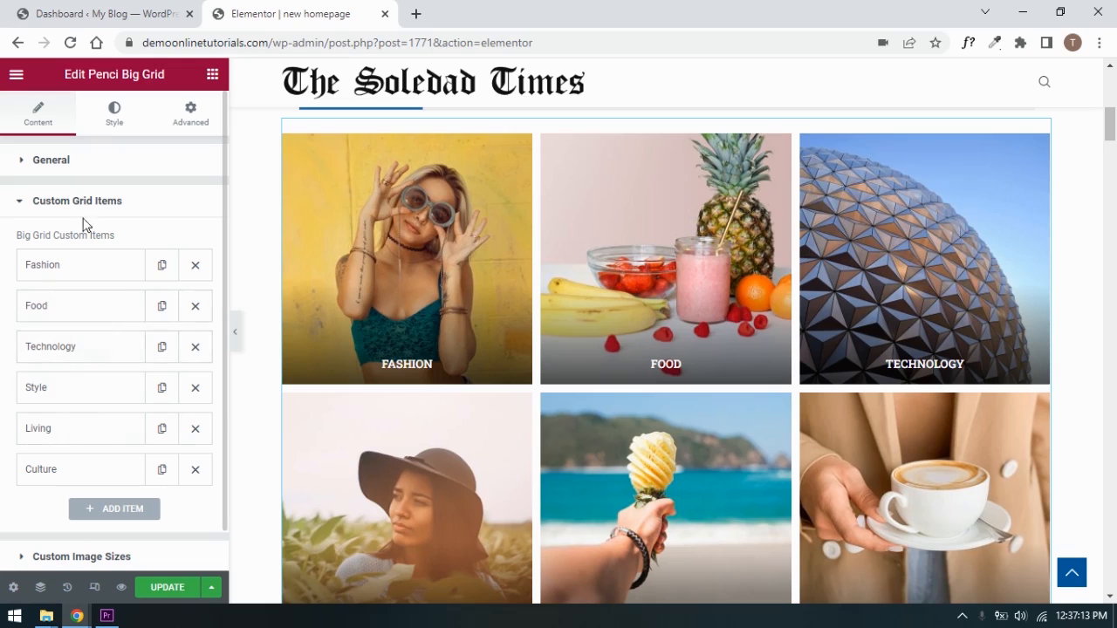
left_click(45, 272)
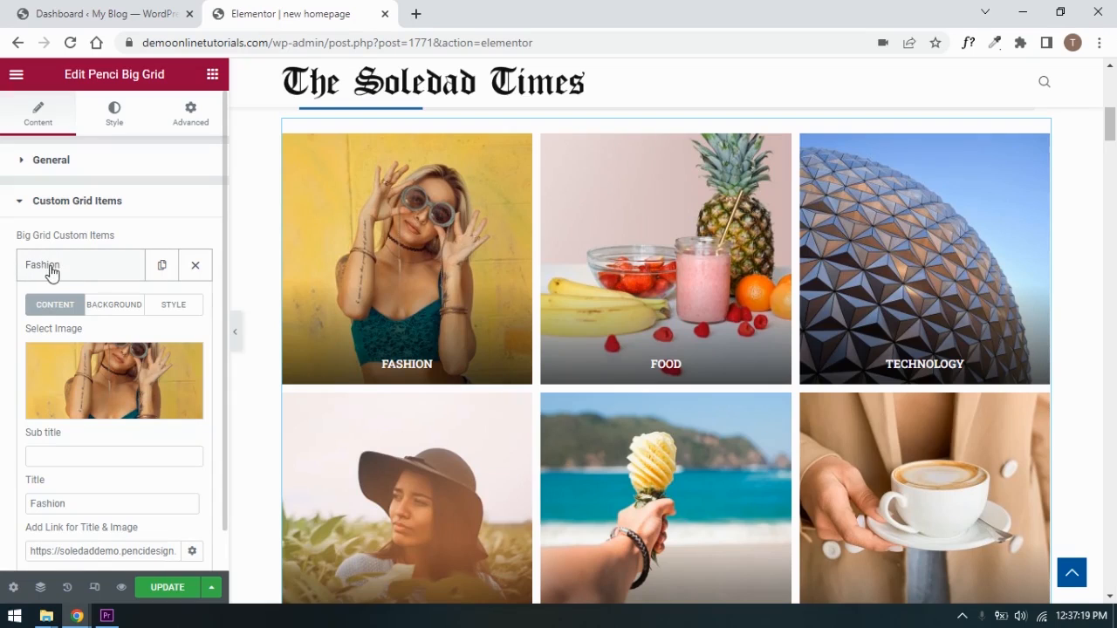
scroll(85, 373, "down", 1)
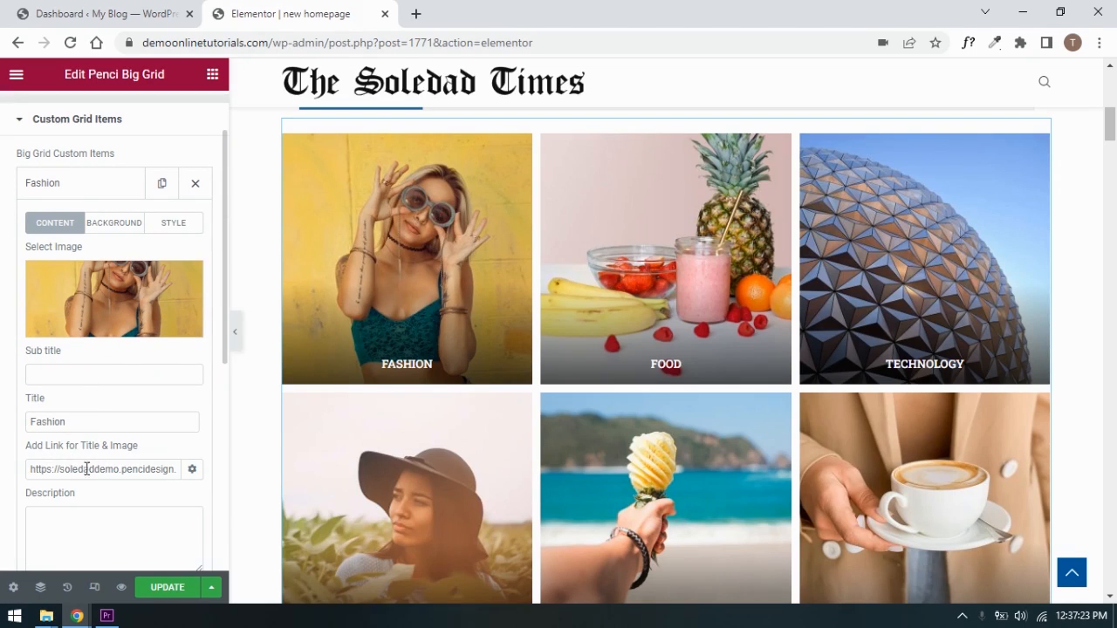
scroll(69, 445, "down", 1)
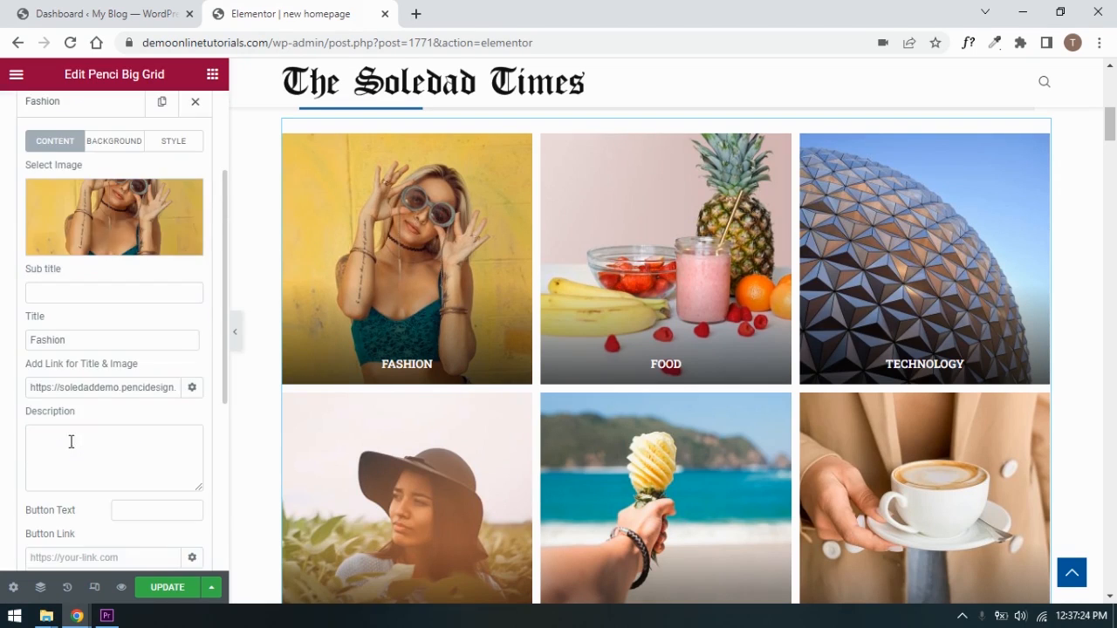
left_click(118, 391)
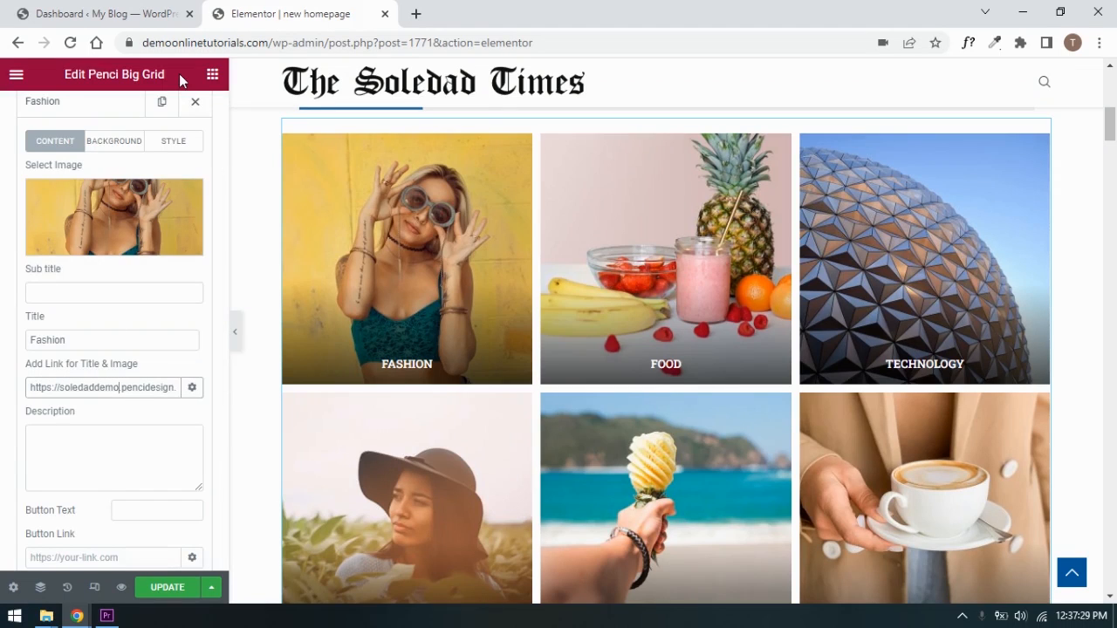
From the dashboard's post categories list, open the Finance category's archive page in a new tab
left_click(87, 22)
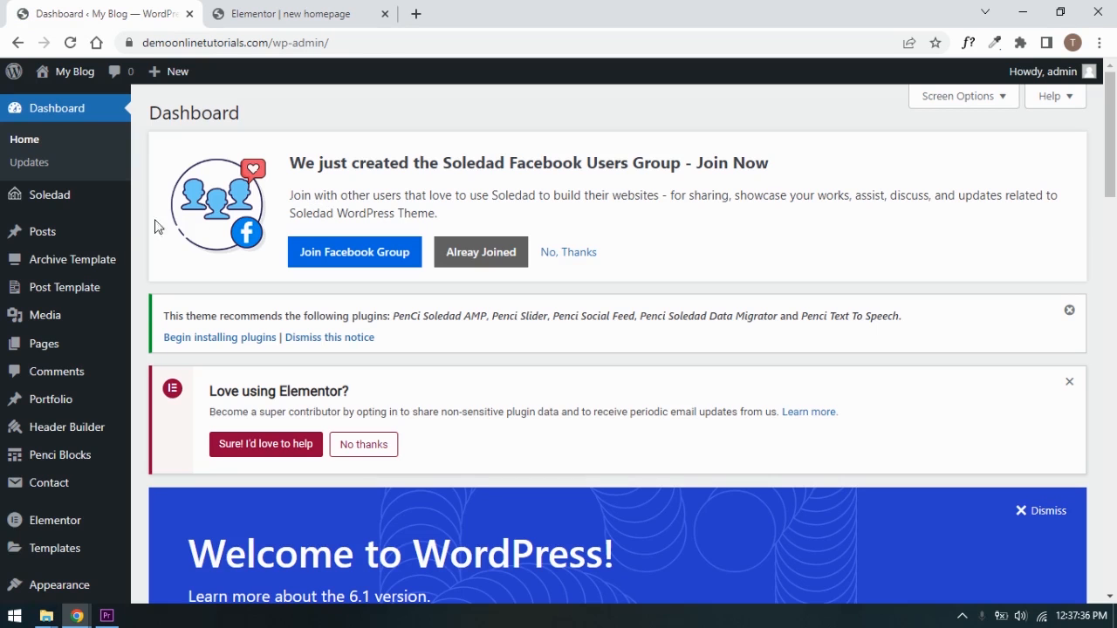
mouse_move(118, 205)
mouse_move(83, 240)
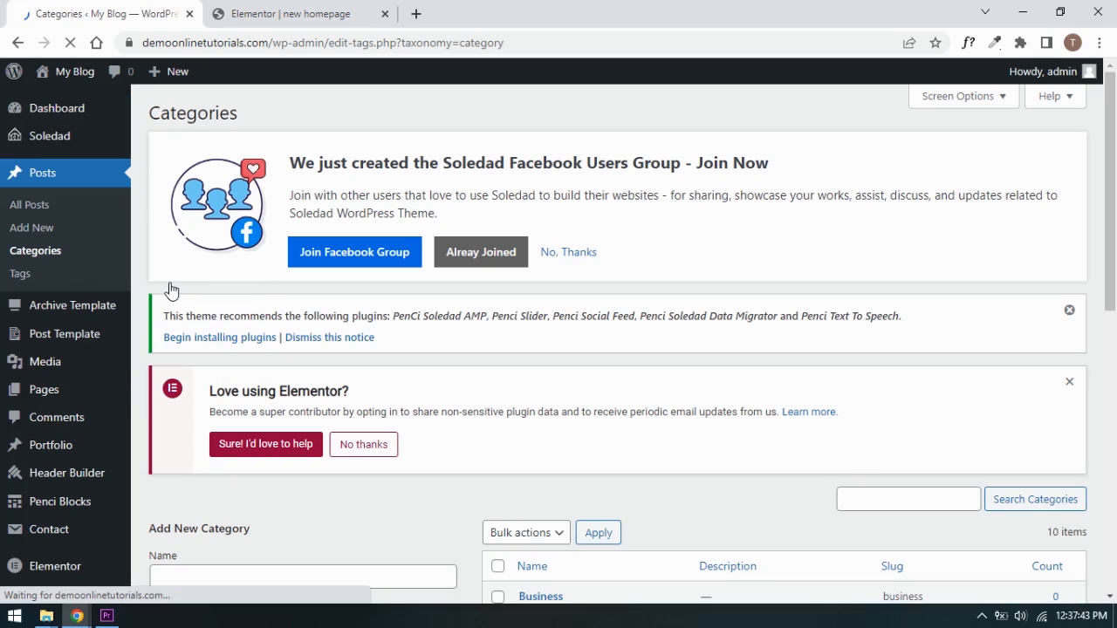
scroll(428, 237, "down", 5)
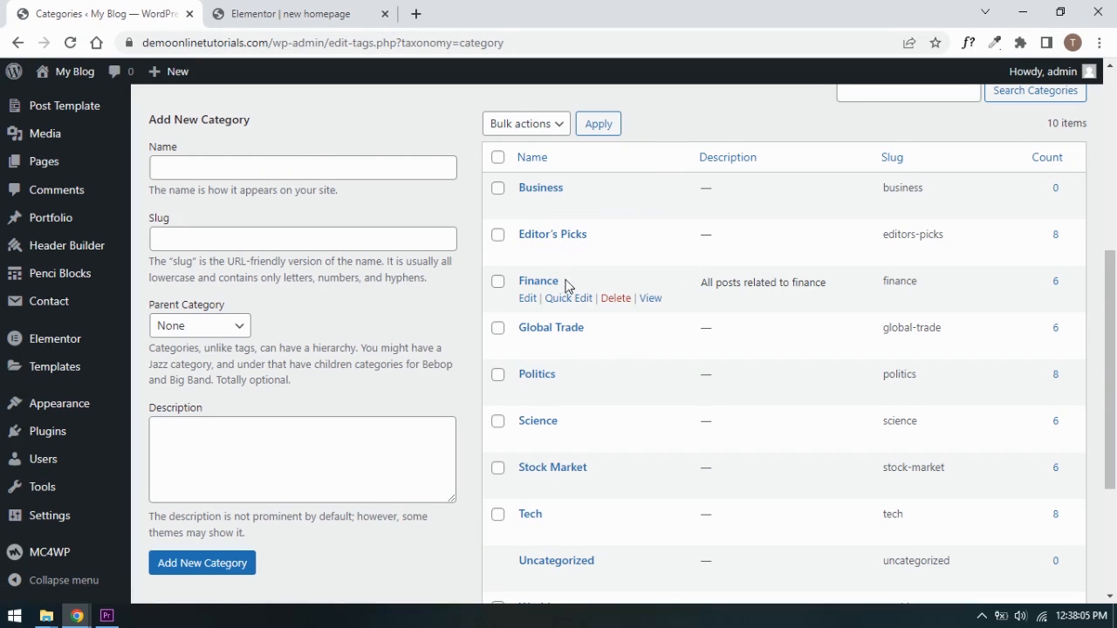
right_click(651, 300)
left_click(721, 315)
left_click(294, 21)
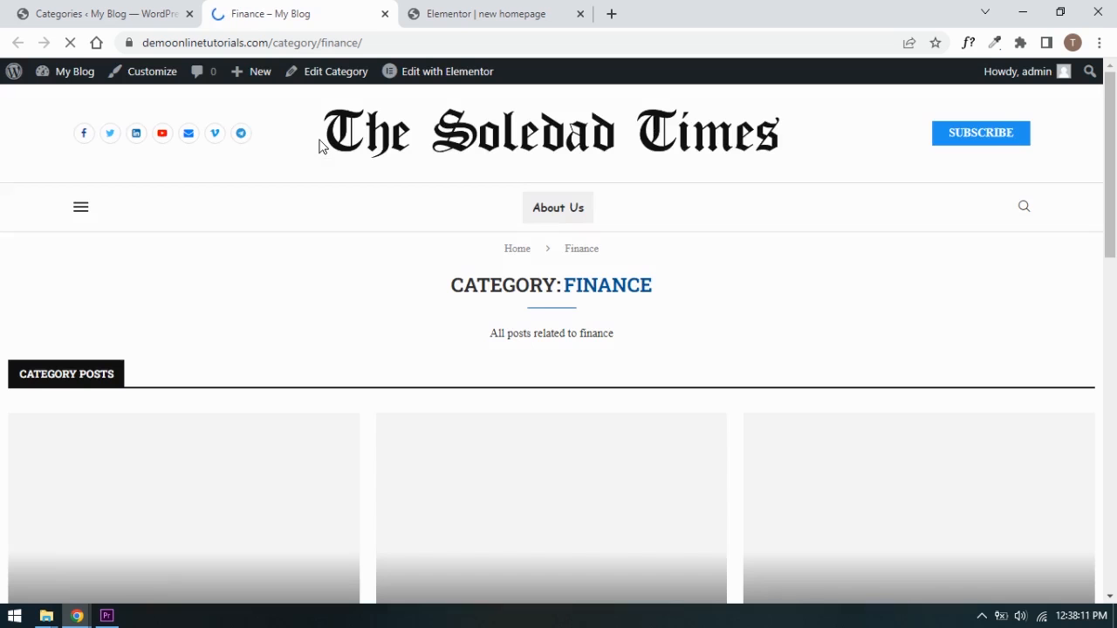
Examine the Finance category archive page and its address alongside the grid item's link field in the editor
scroll(377, 305, "down", 6)
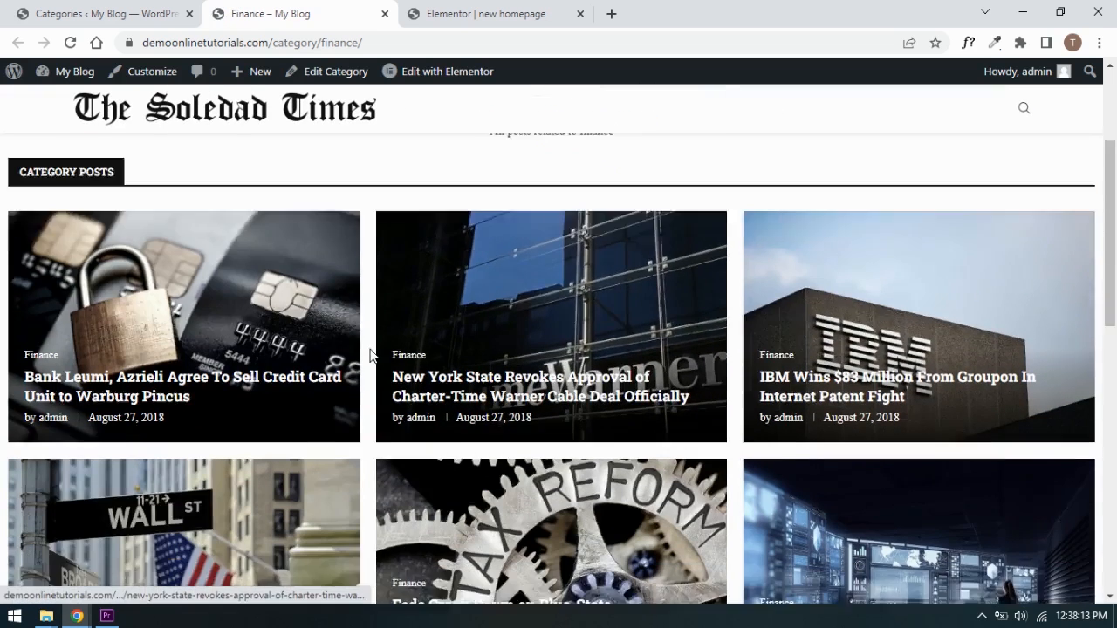
scroll(370, 357, "up", 5)
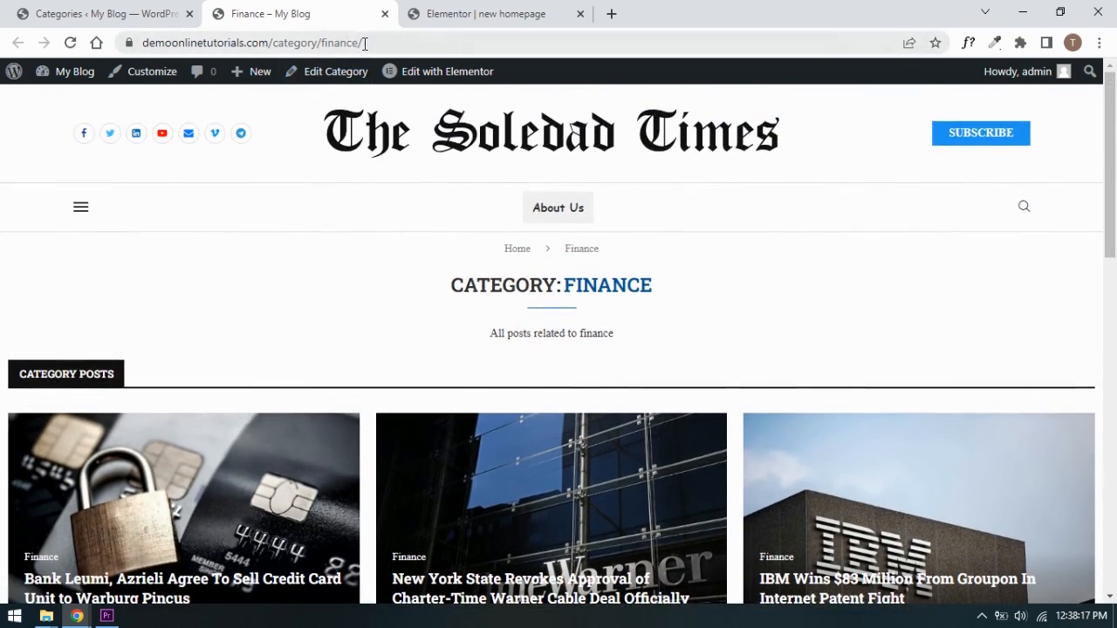
left_click_drag(363, 42, 148, 46)
left_click(411, 42)
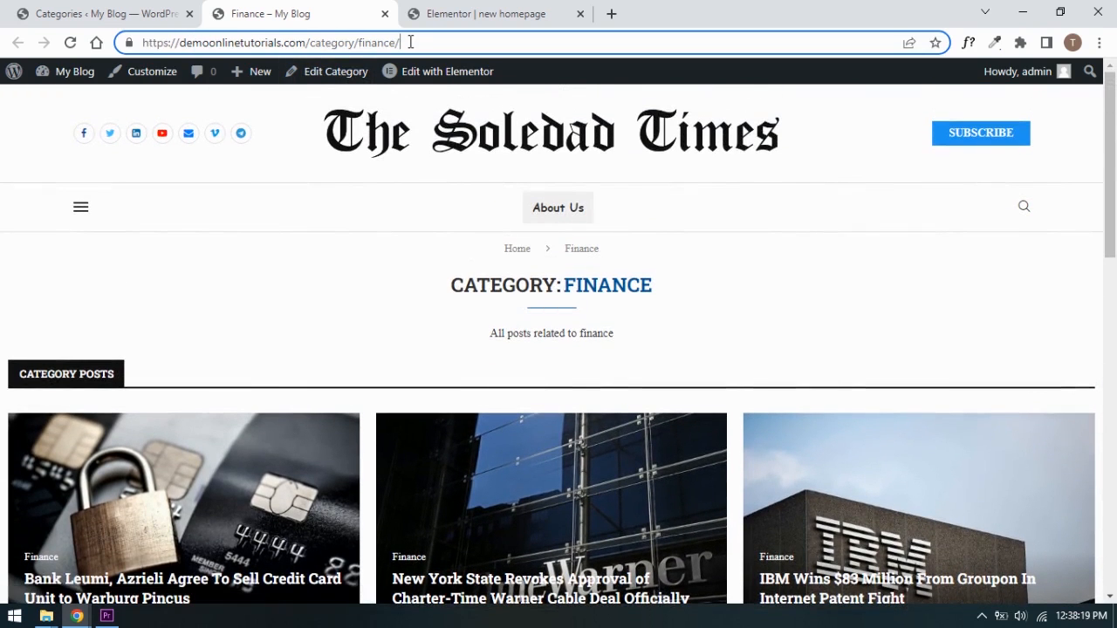
left_click(458, 17)
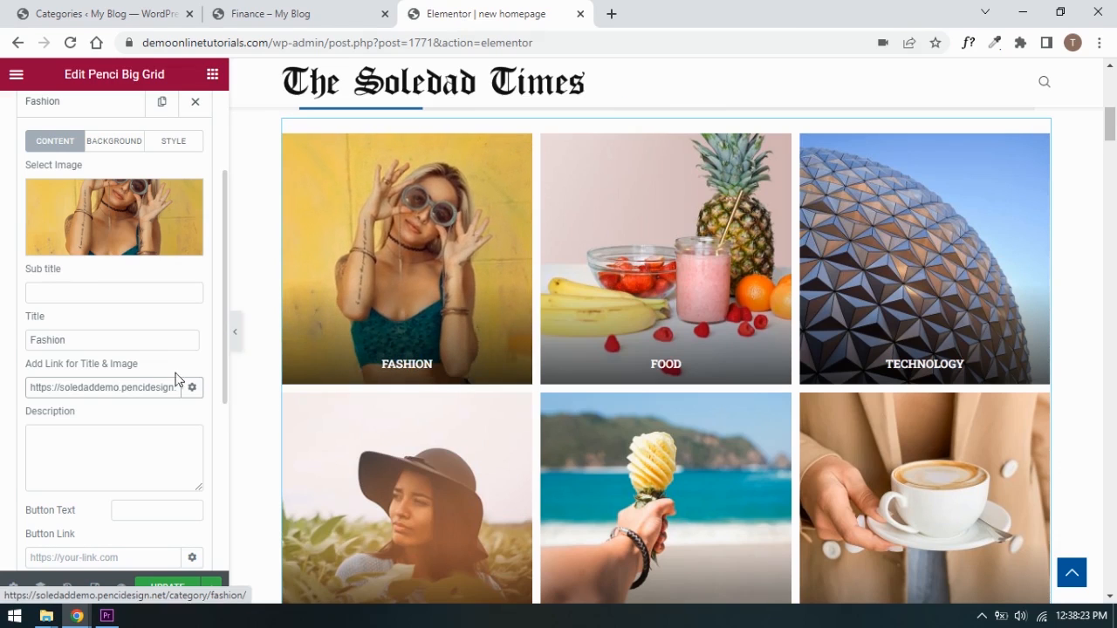
left_click(118, 390)
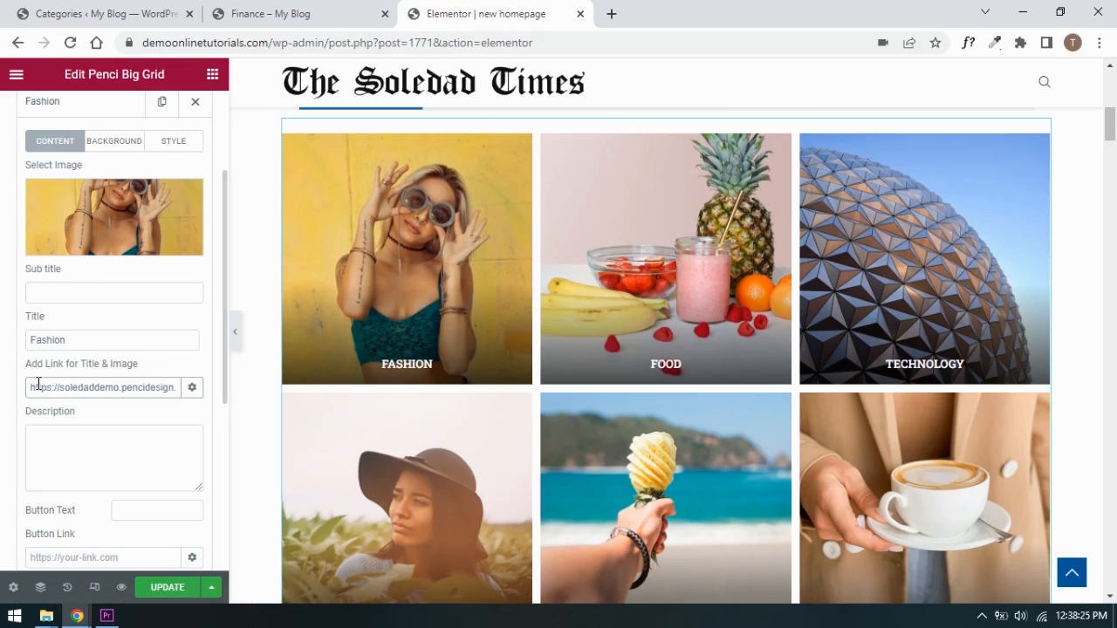
left_click(349, 20)
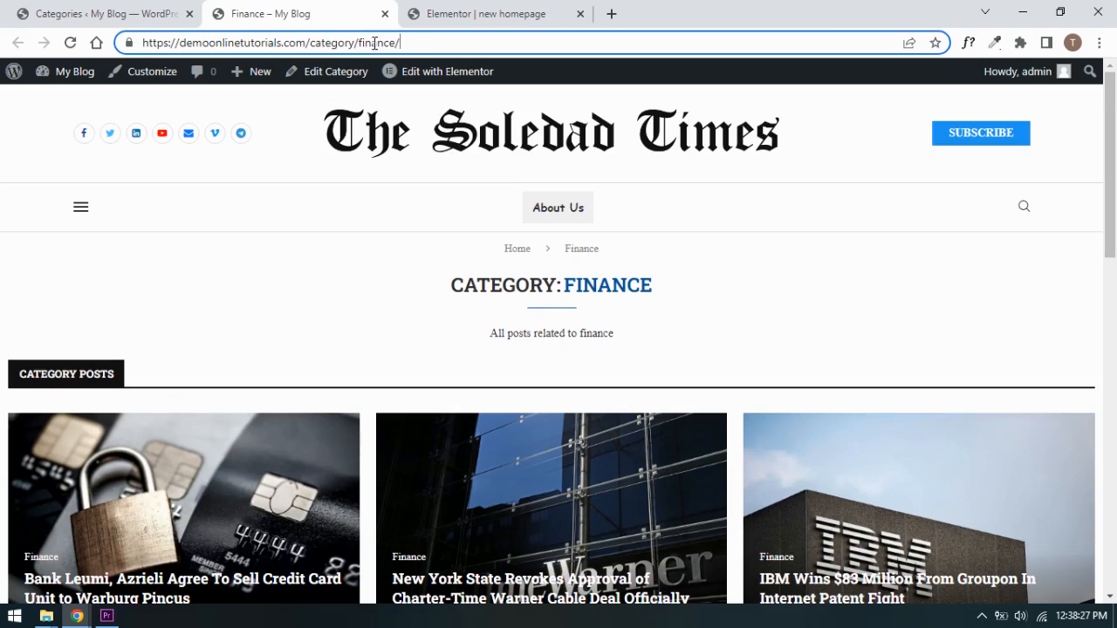
left_click_drag(415, 45, 180, 42)
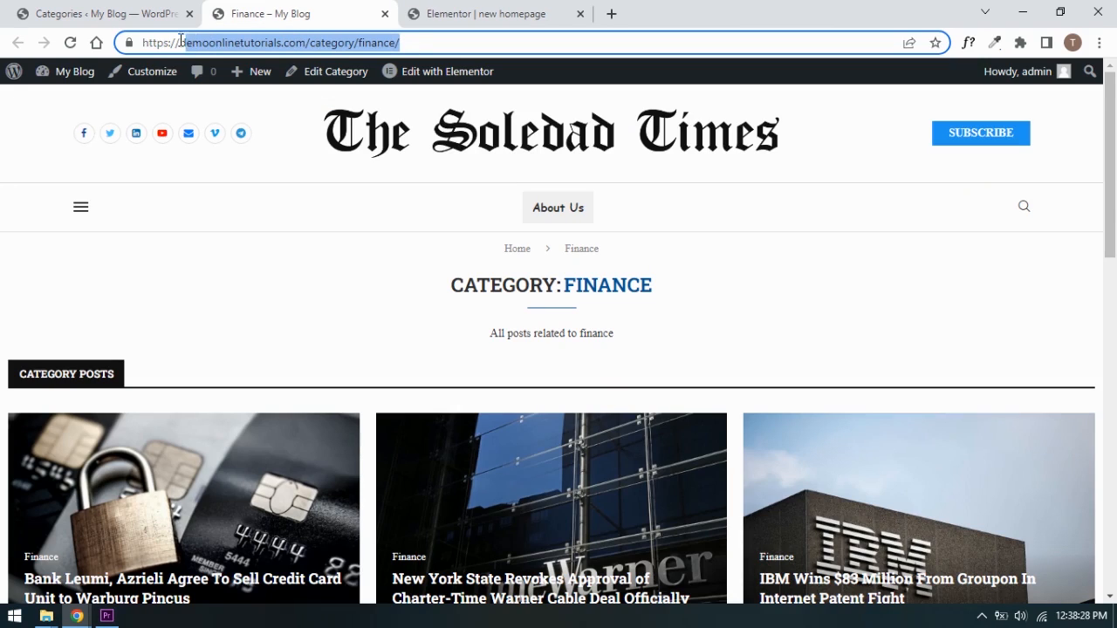
left_click(480, 13)
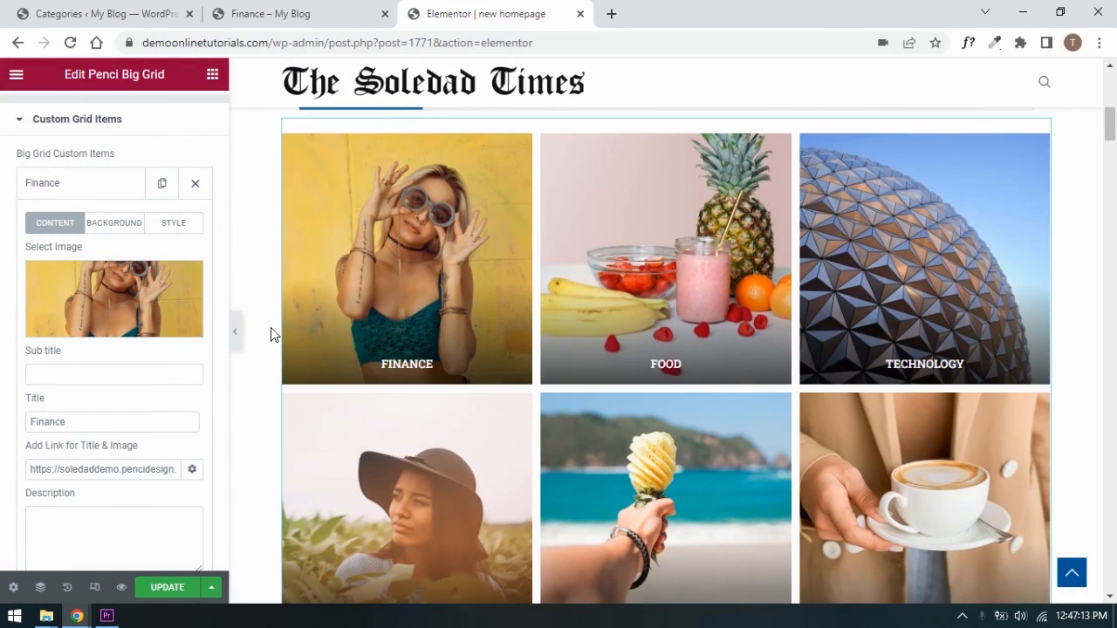
Set the Penci Big Grid's Grid/Masonry Style Columns to 4 Columns in its General settings
left_click(16, 125)
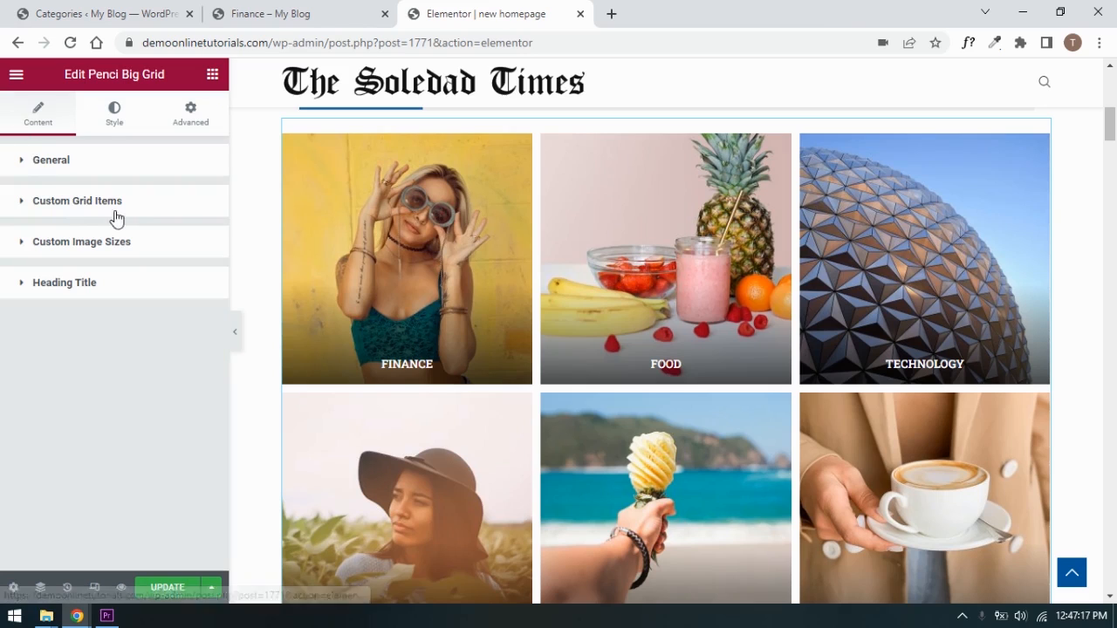
left_click(23, 166)
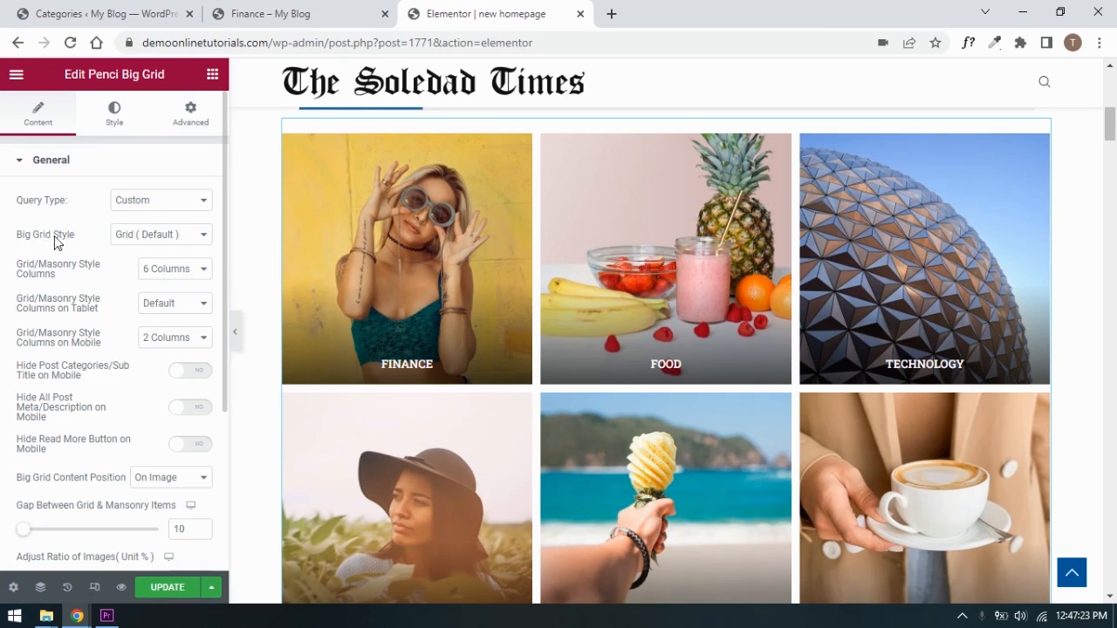
left_click(143, 236)
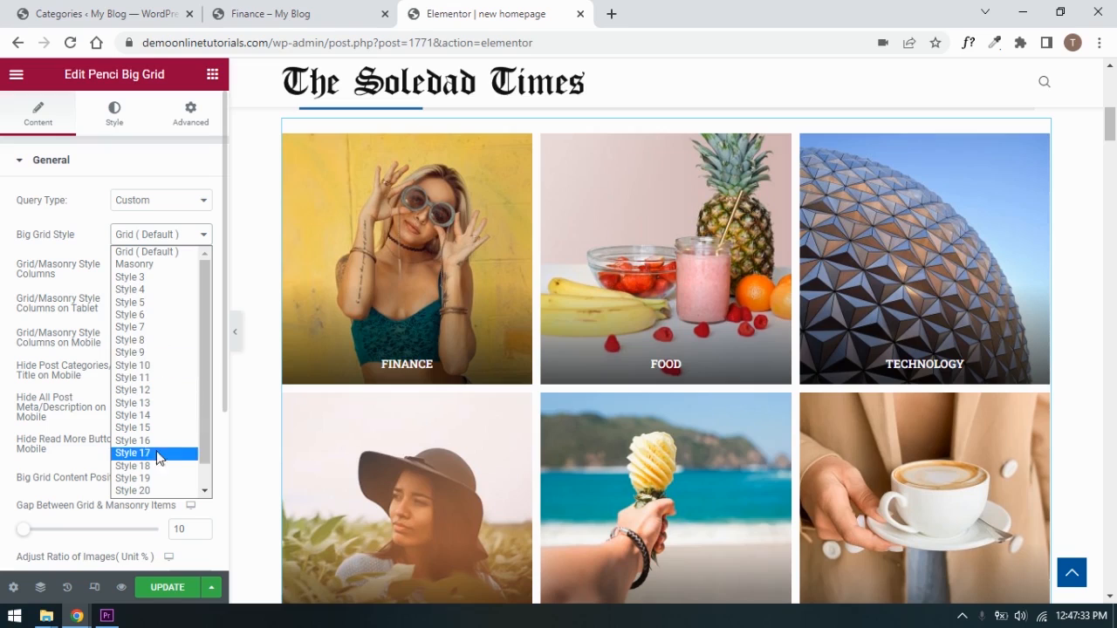
left_click(90, 249)
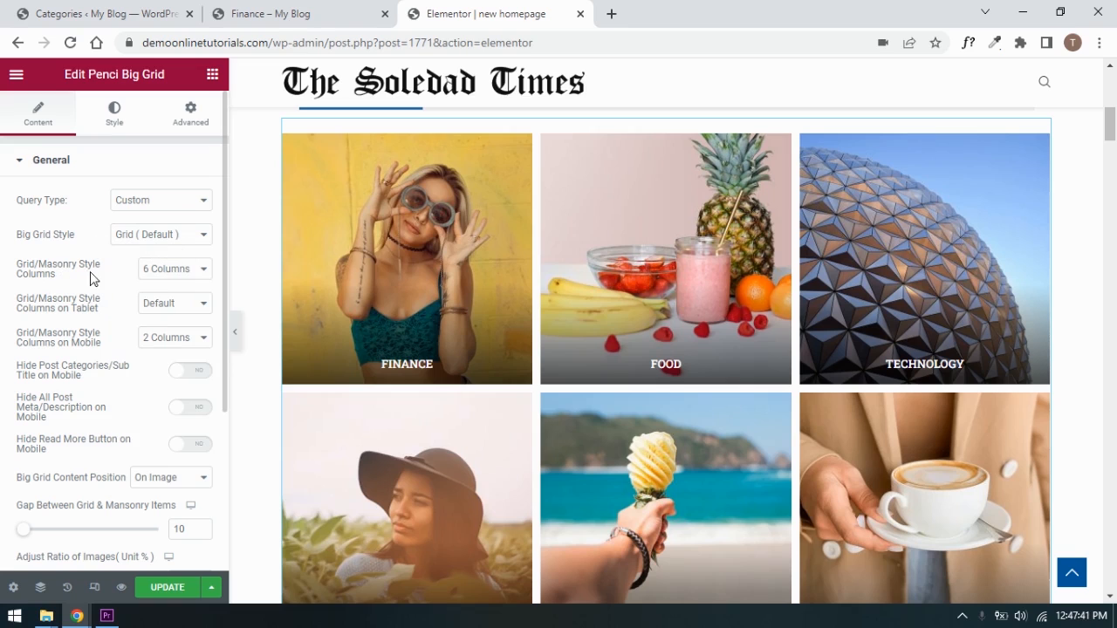
left_click(165, 278)
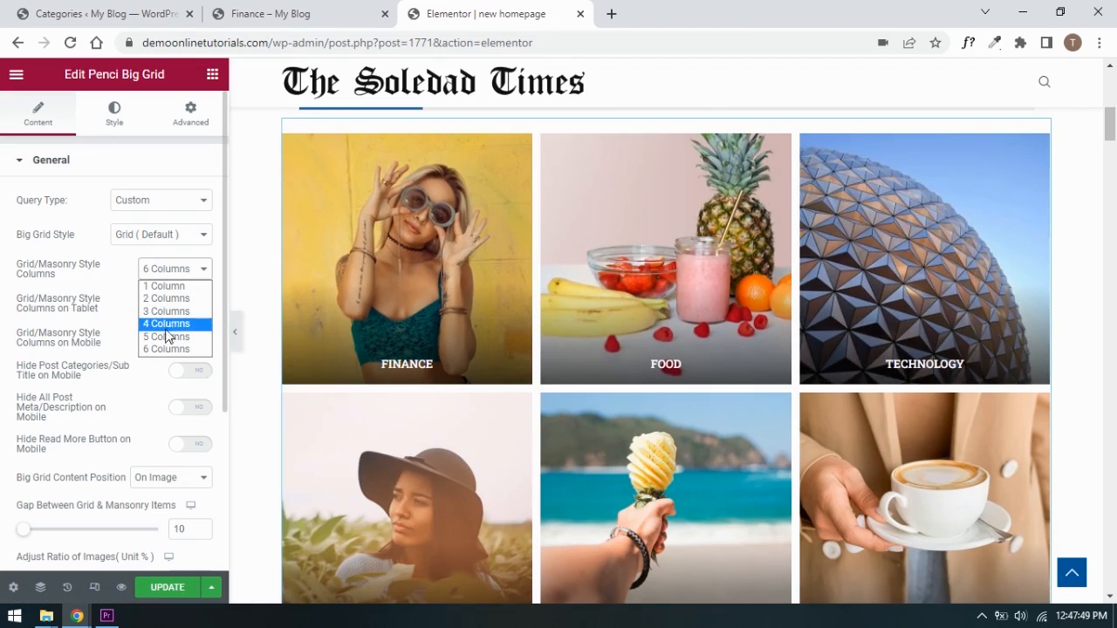
left_click(171, 325)
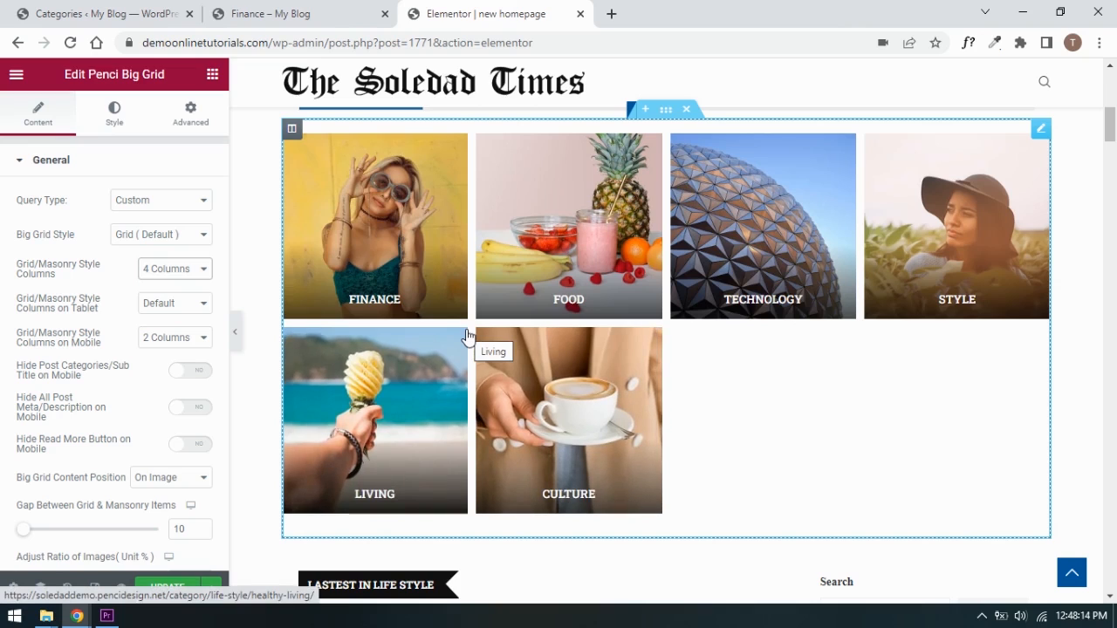
Delete the Living and Culture items from the Custom Grid Items and update the page
left_click(21, 164)
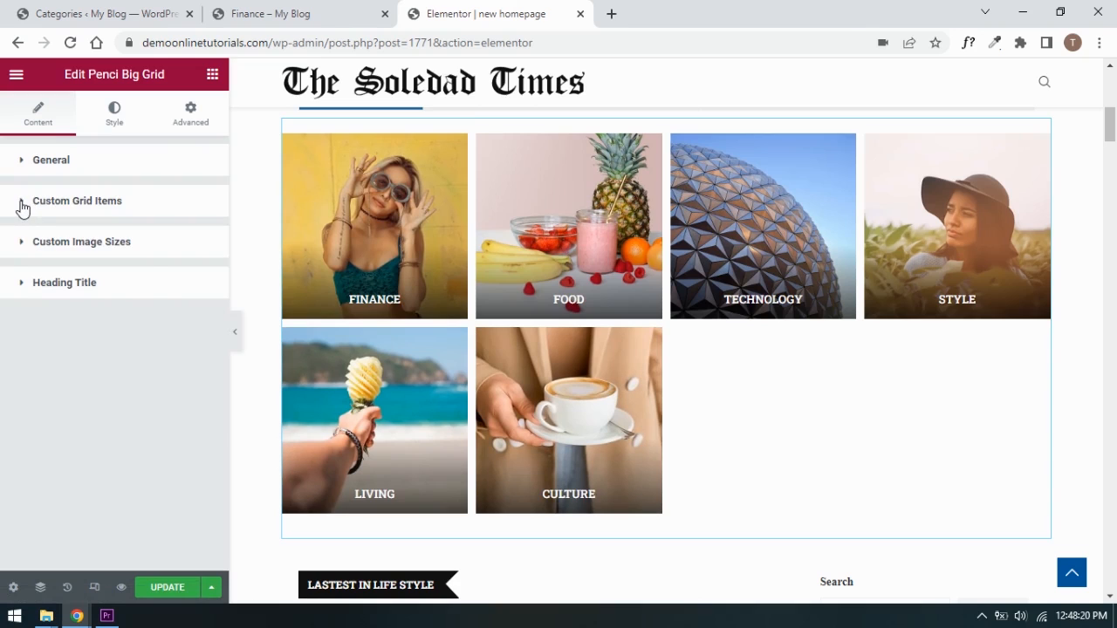
left_click(23, 205)
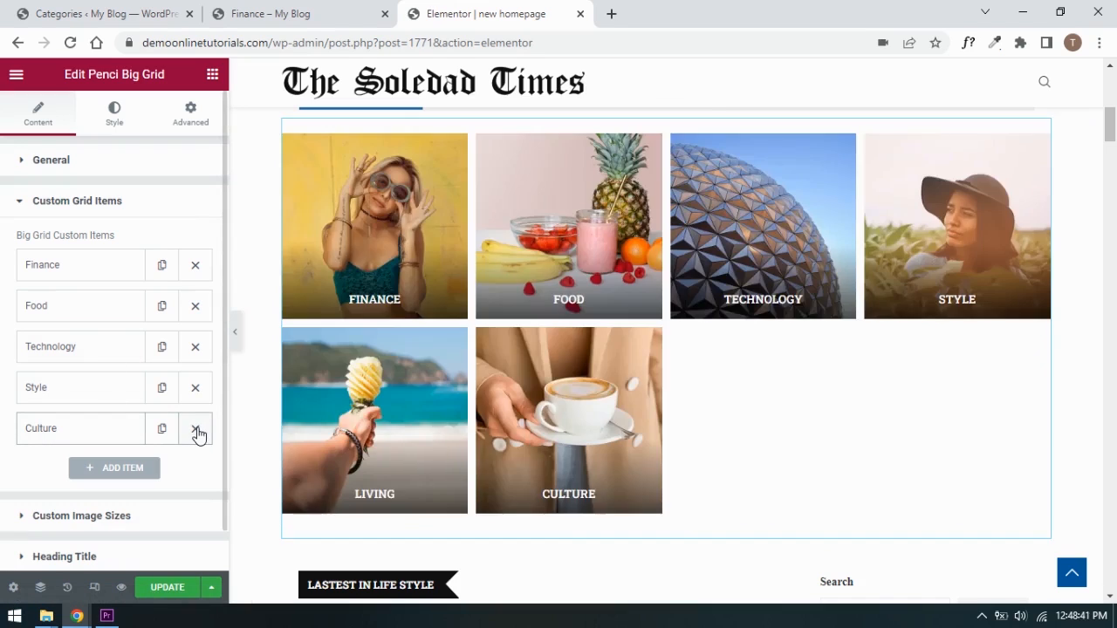
left_click(196, 431)
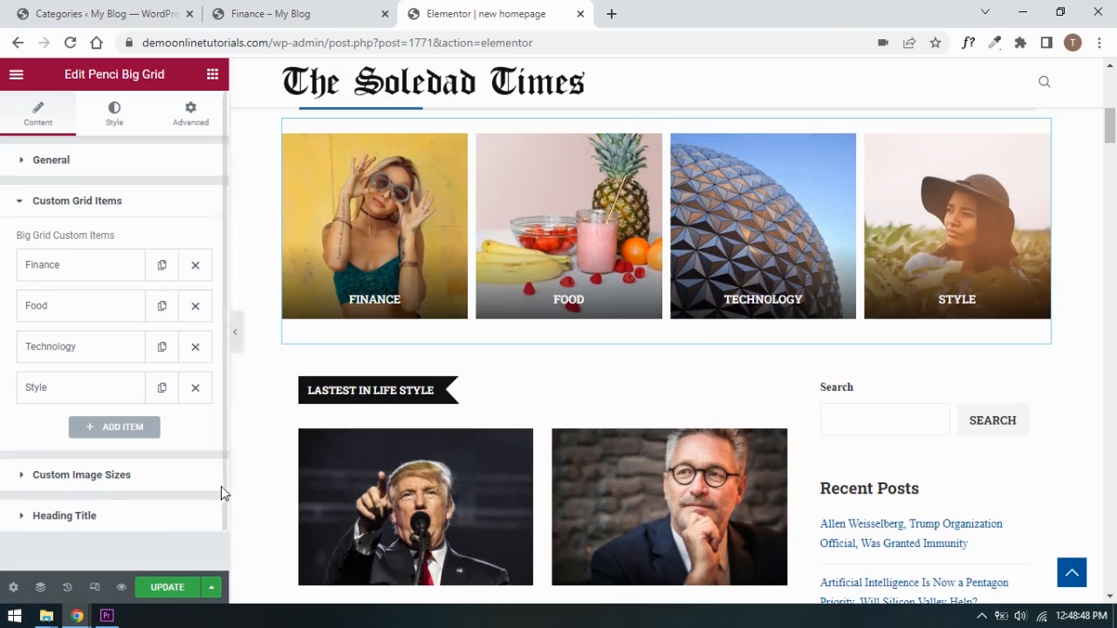
left_click(170, 588)
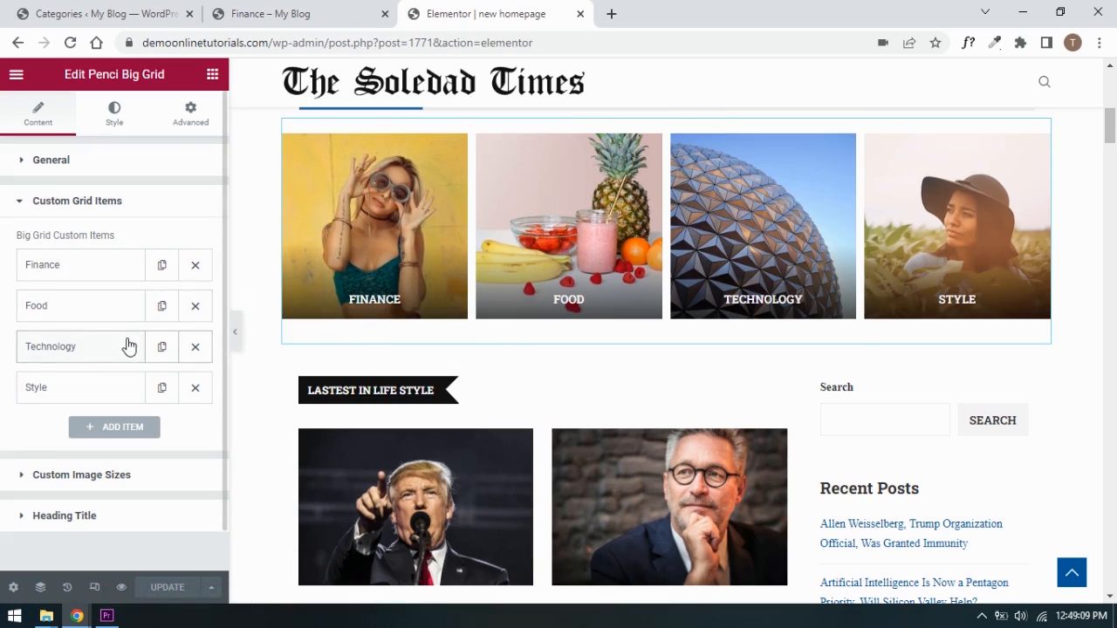
Copy the Finance category page address and paste it as the Finance grid item's link for title and image
left_click(68, 272)
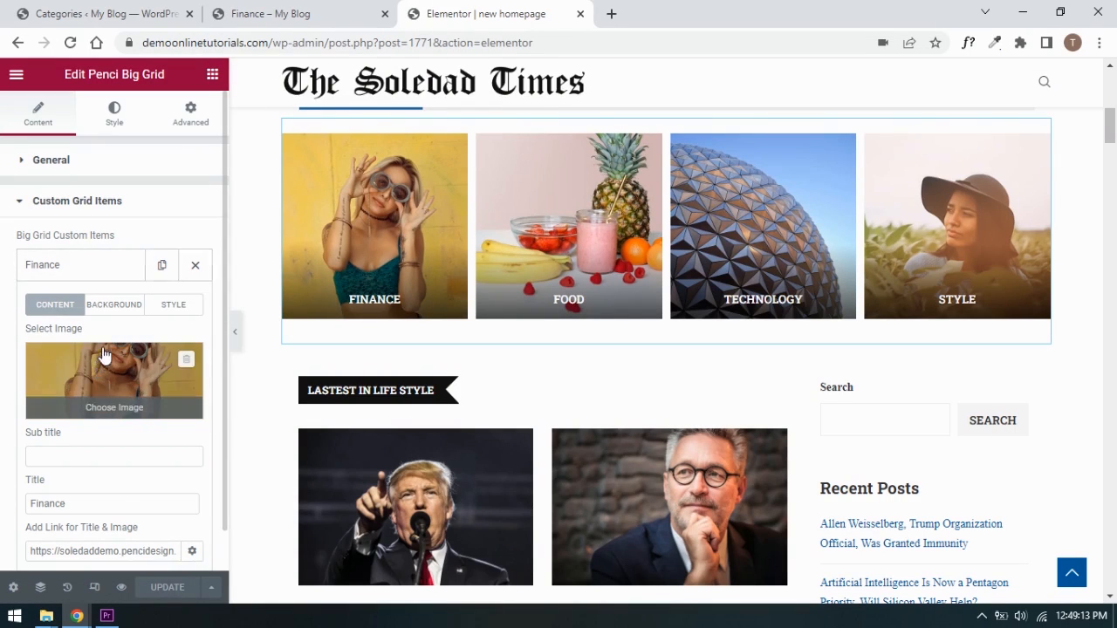
scroll(96, 353, "down", 1)
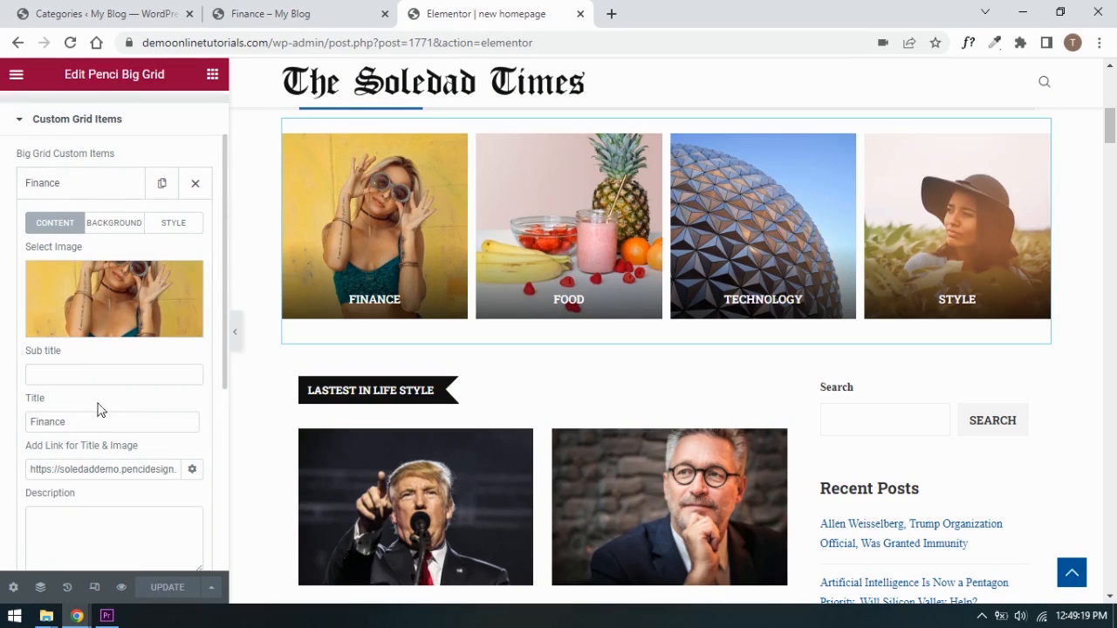
scroll(103, 399, "down", 1)
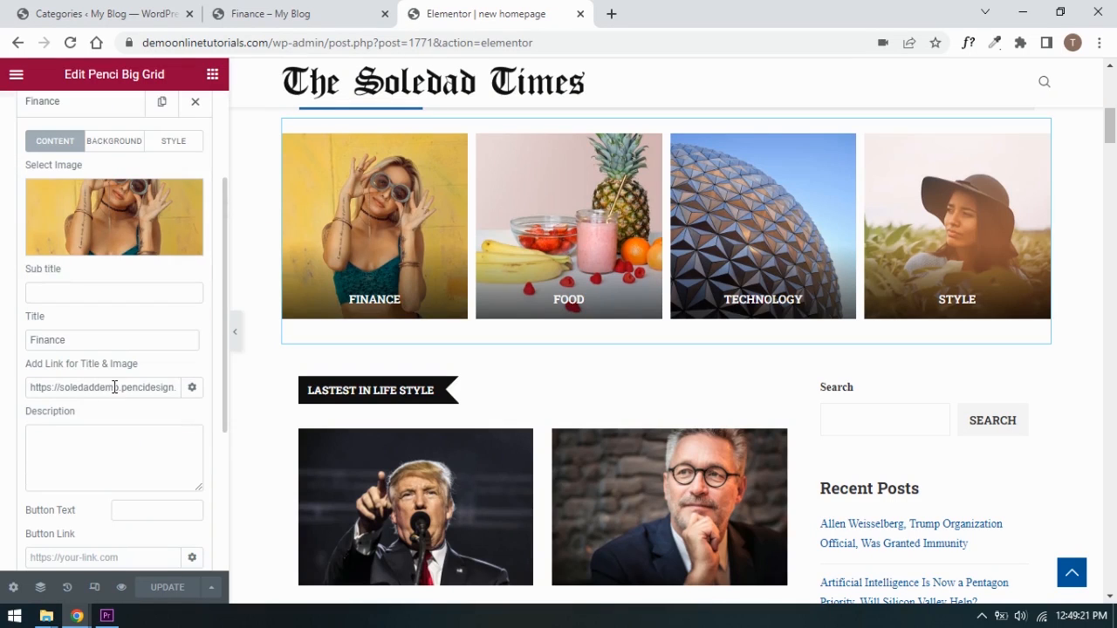
left_click(271, 14)
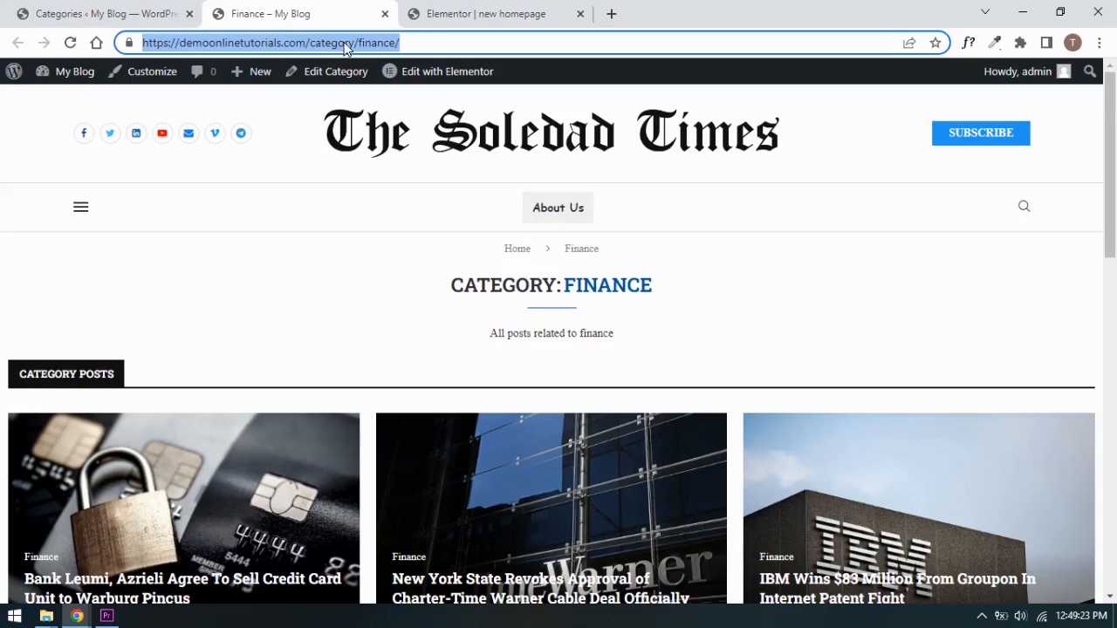
left_click(417, 41)
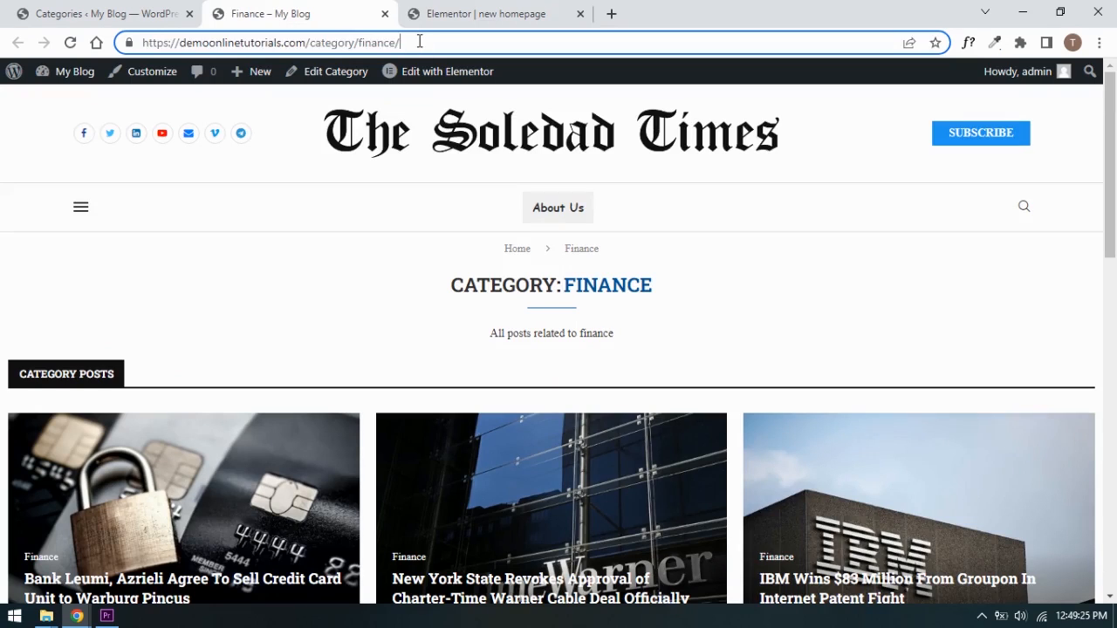
key("ctrl+a")
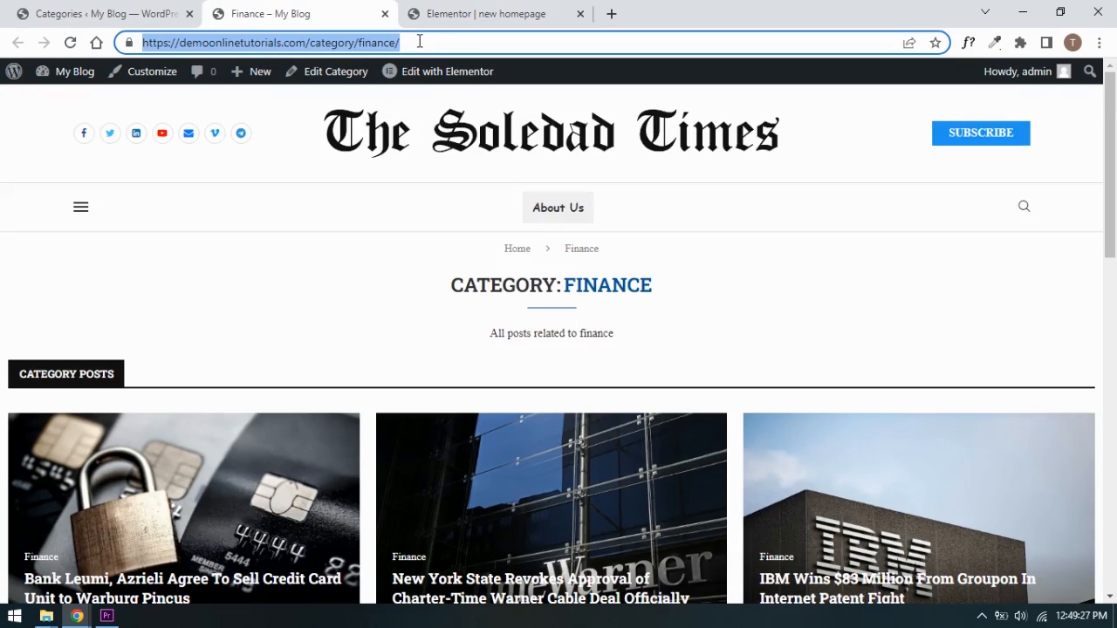
left_click(451, 17)
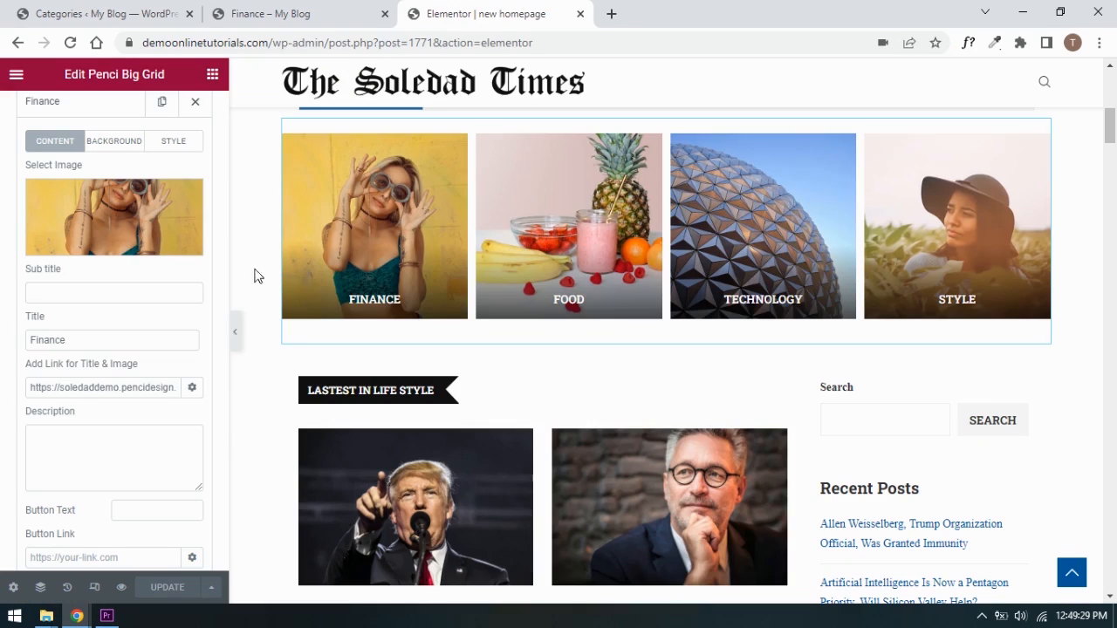
double_click(114, 388)
key("ctrl+a")
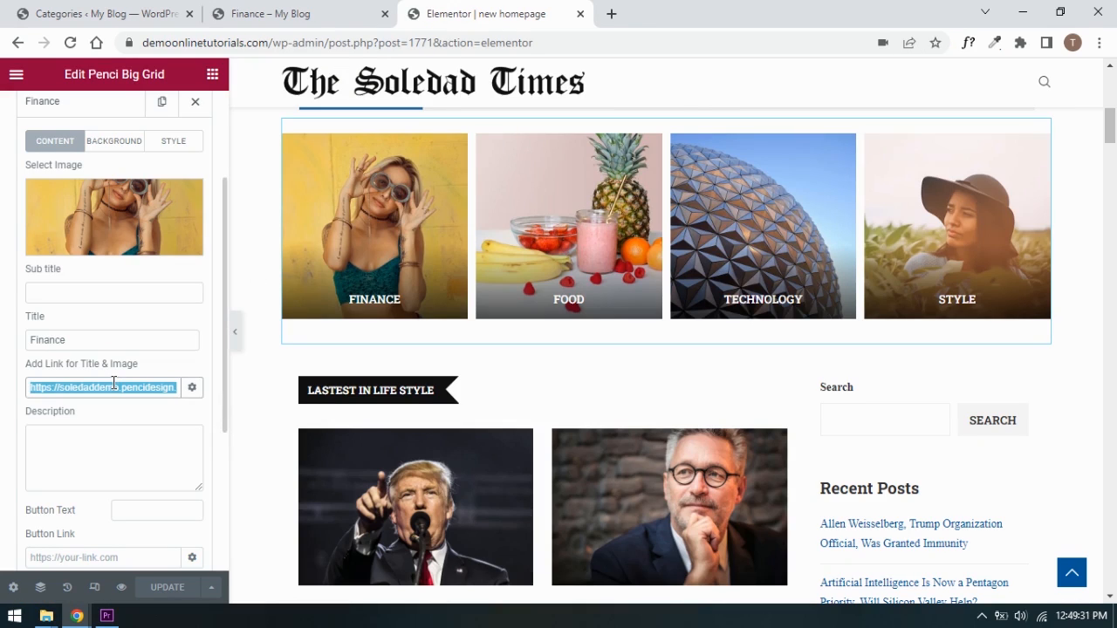
key("ctrl+v")
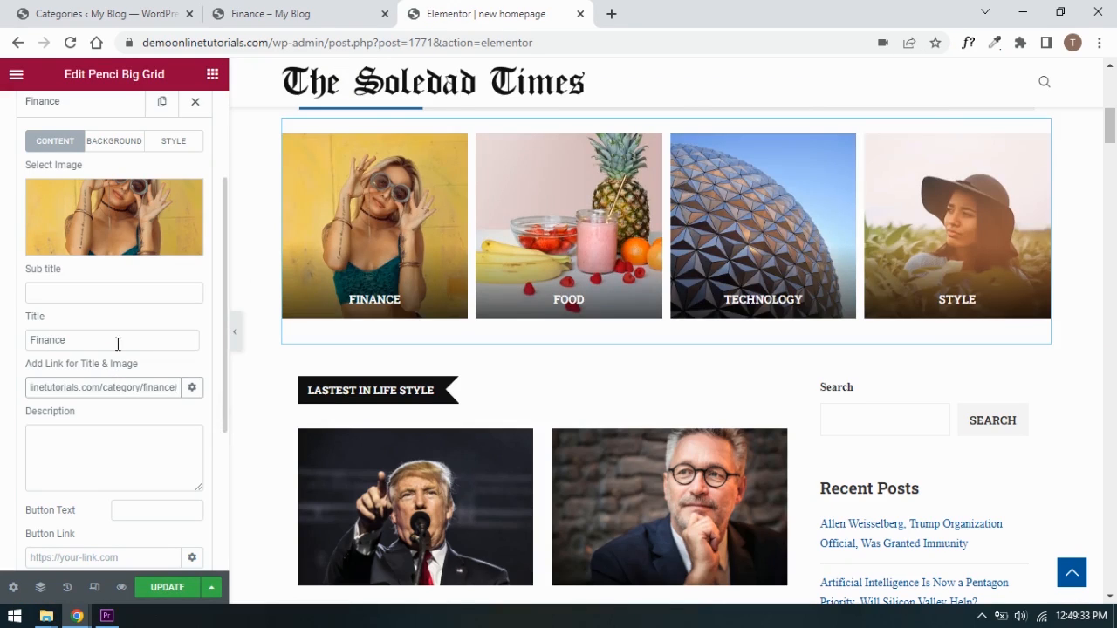
Replace the Finance grid item's image with the business handshake photo from the Media Library
scroll(92, 337, "up", 2)
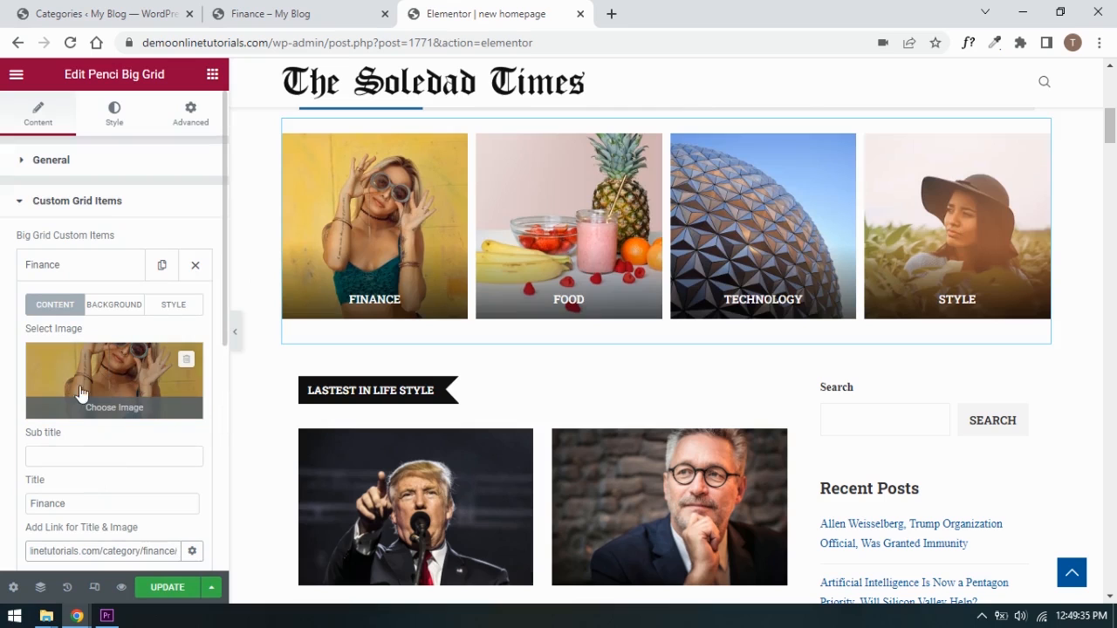
left_click(116, 380)
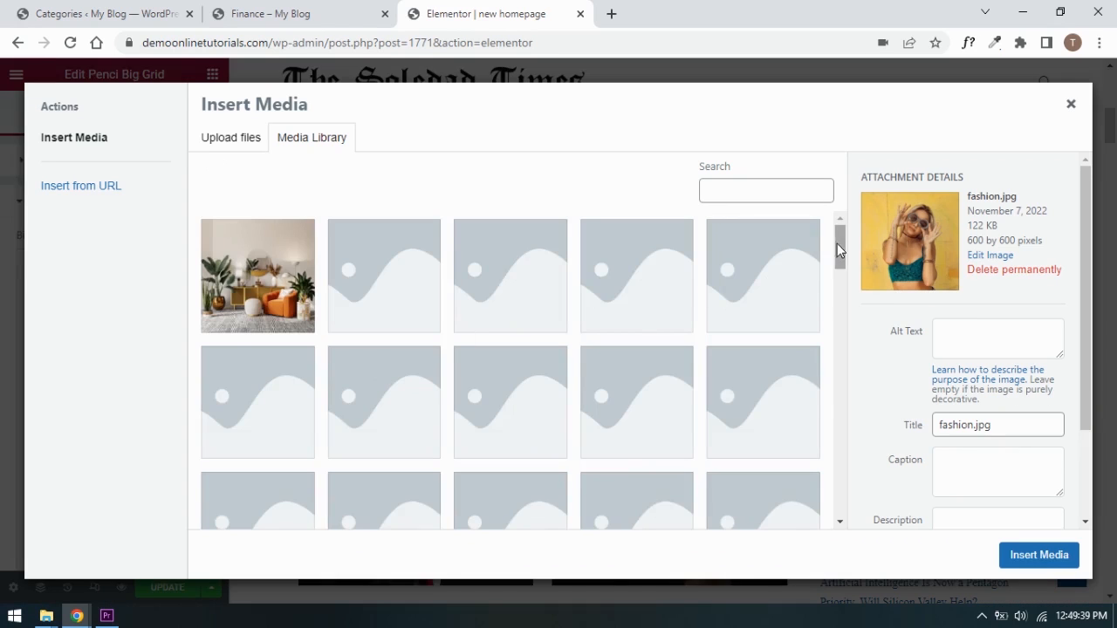
left_click_drag(845, 251, 836, 439)
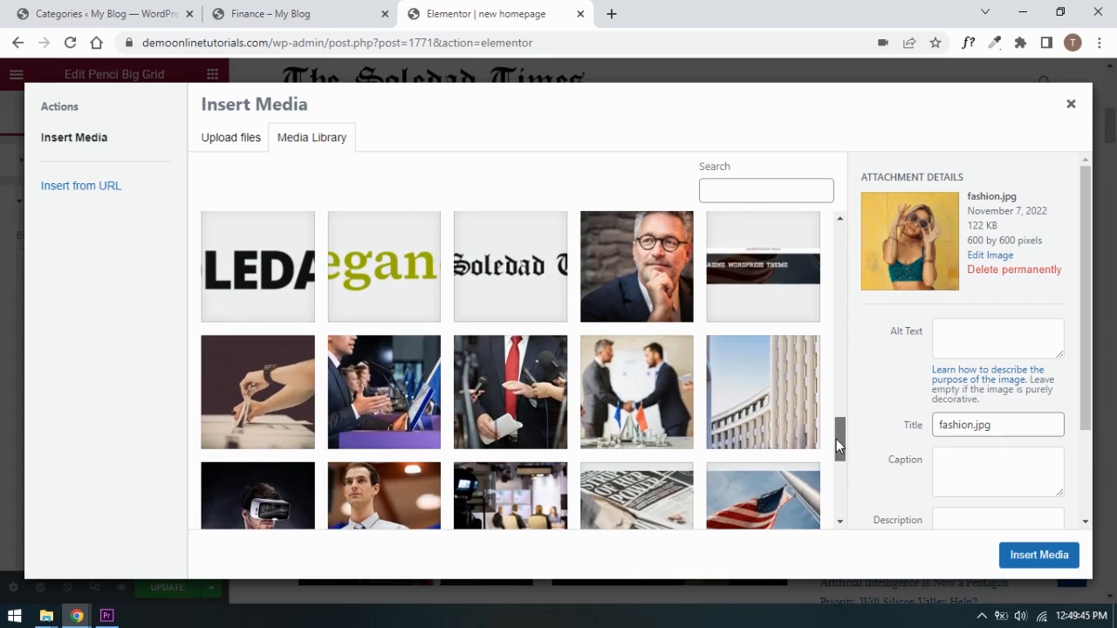
left_click(648, 391)
left_click(1037, 559)
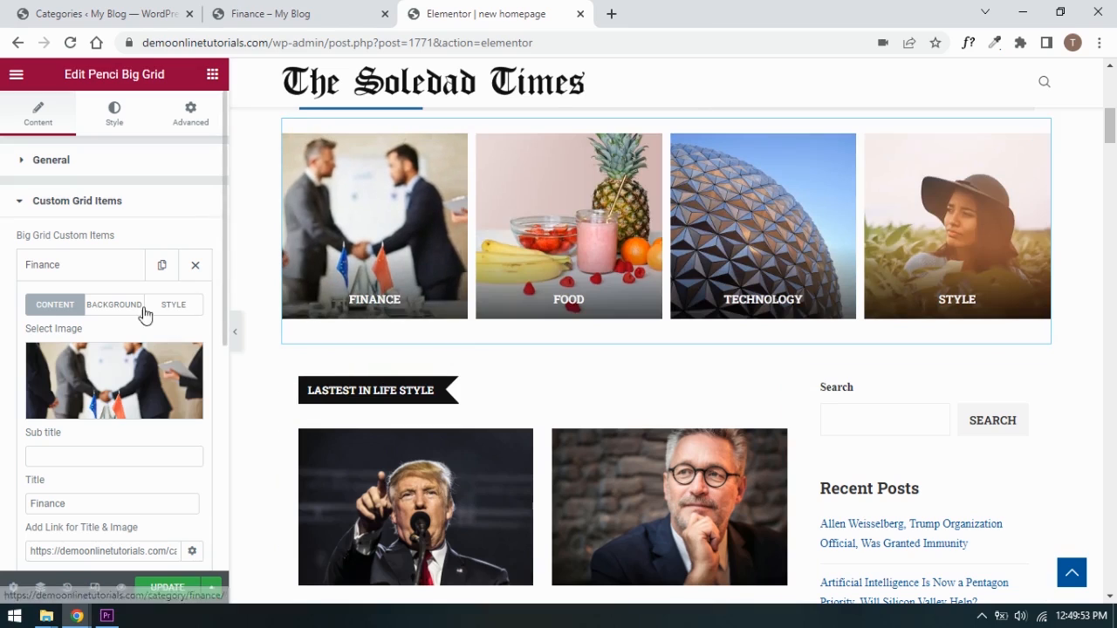
Rename the Food grid item's title to Politics
left_click(48, 275)
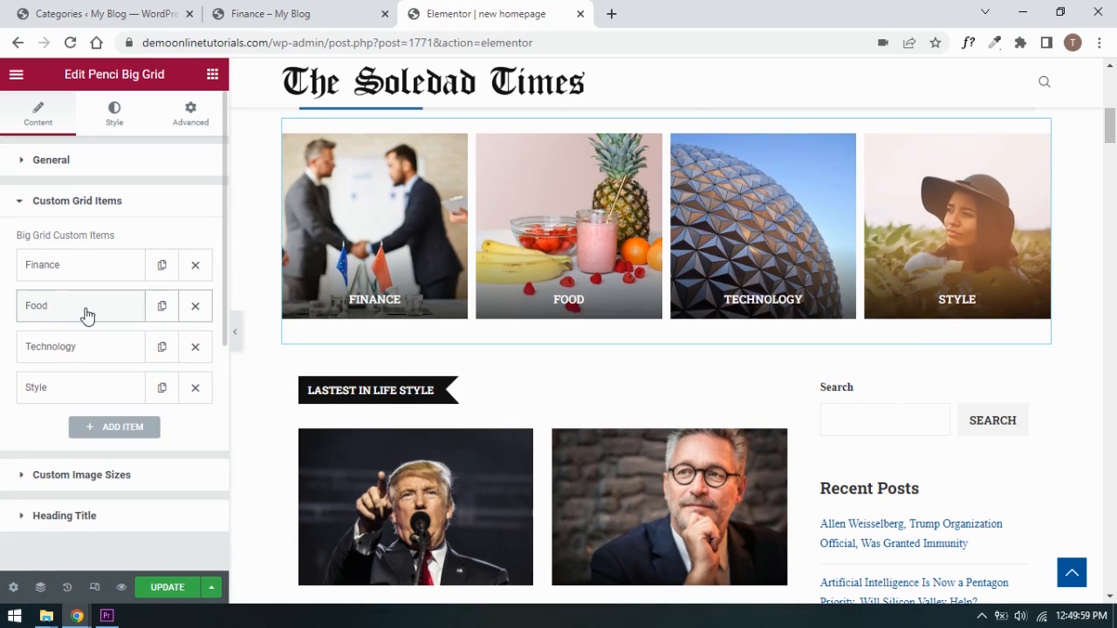
left_click(50, 314)
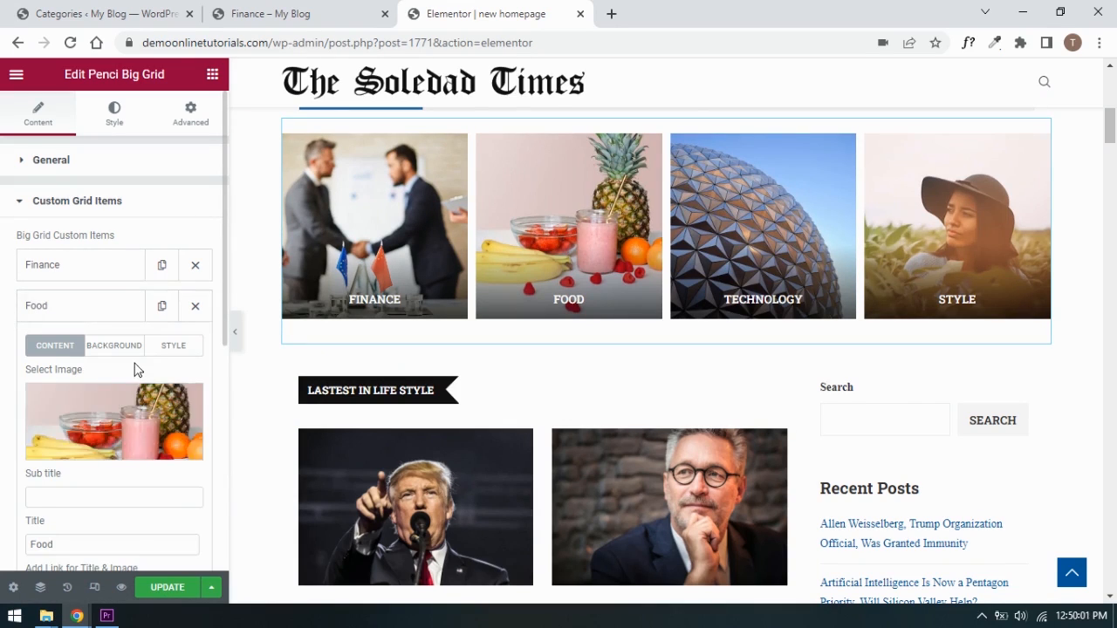
scroll(110, 435, "down", 1)
double_click(85, 461)
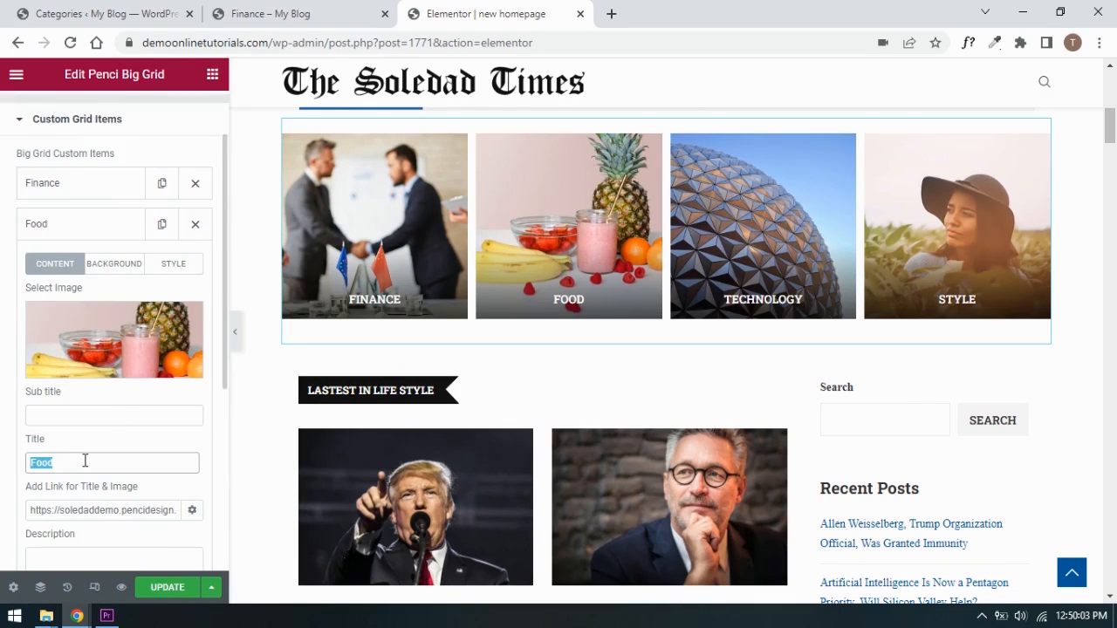
type("P")
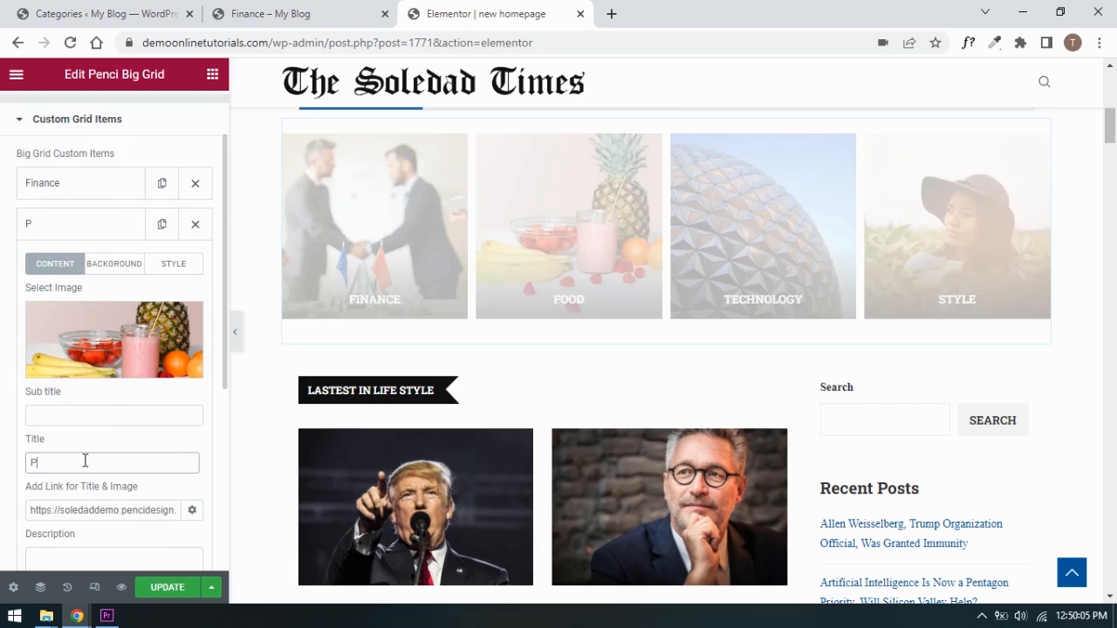
type("olitics")
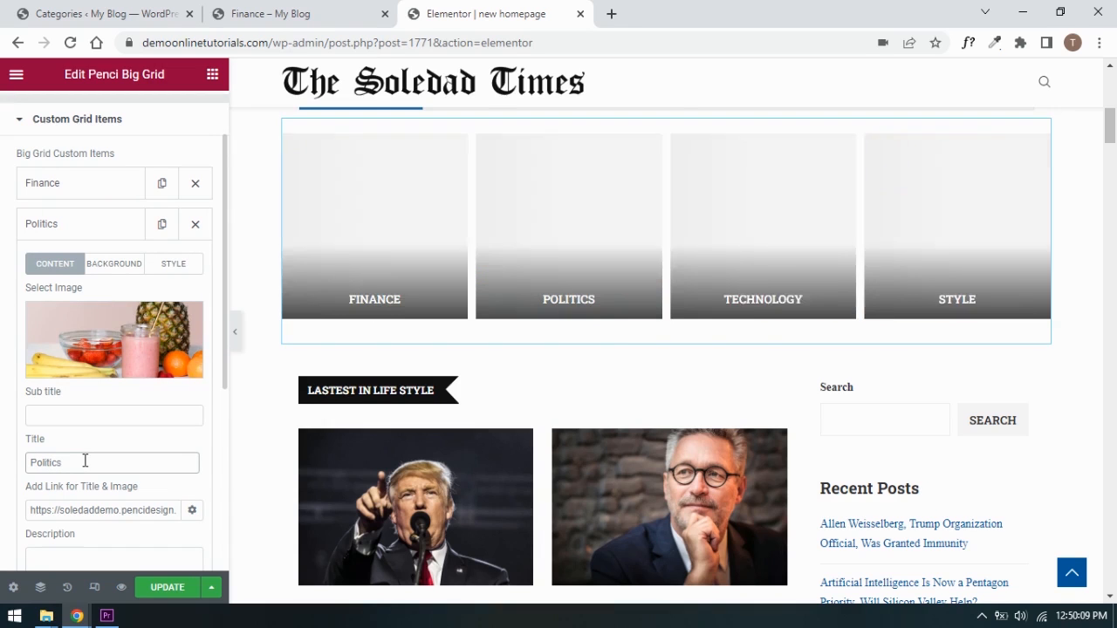
Replace the Politics grid item's image with the politics2 photo from the Media Library
mouse_move(98, 347)
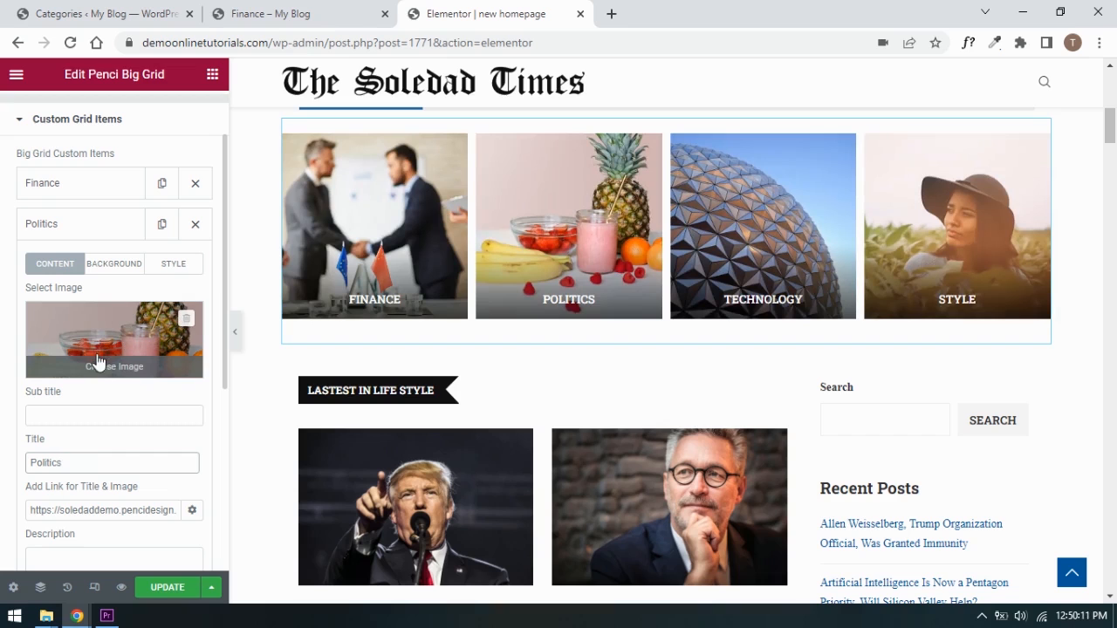
left_click(102, 341)
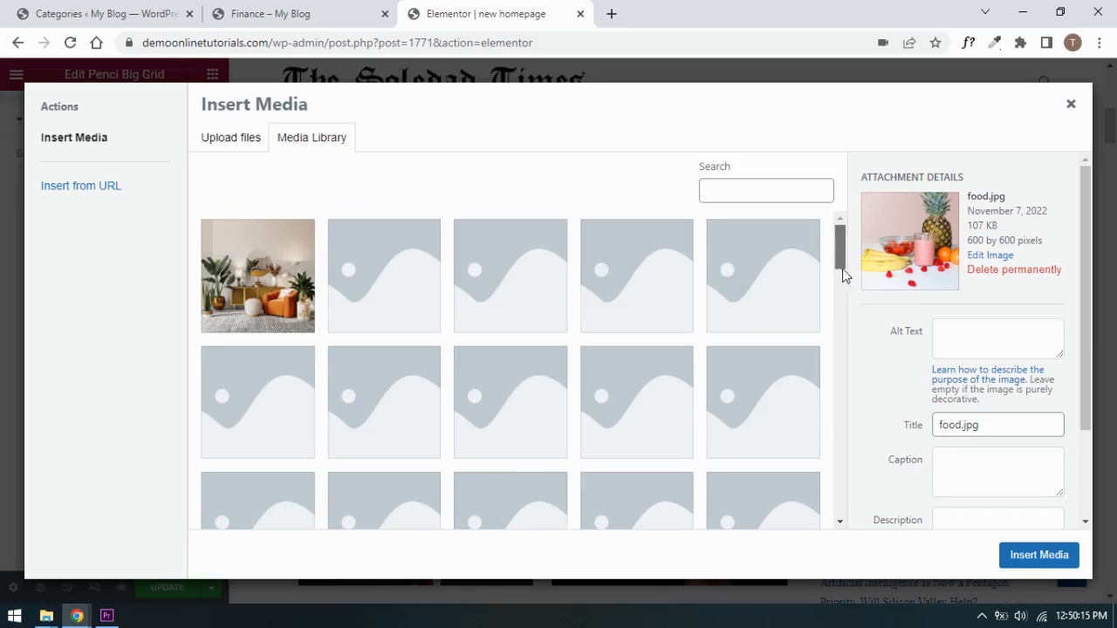
left_click_drag(843, 275, 840, 464)
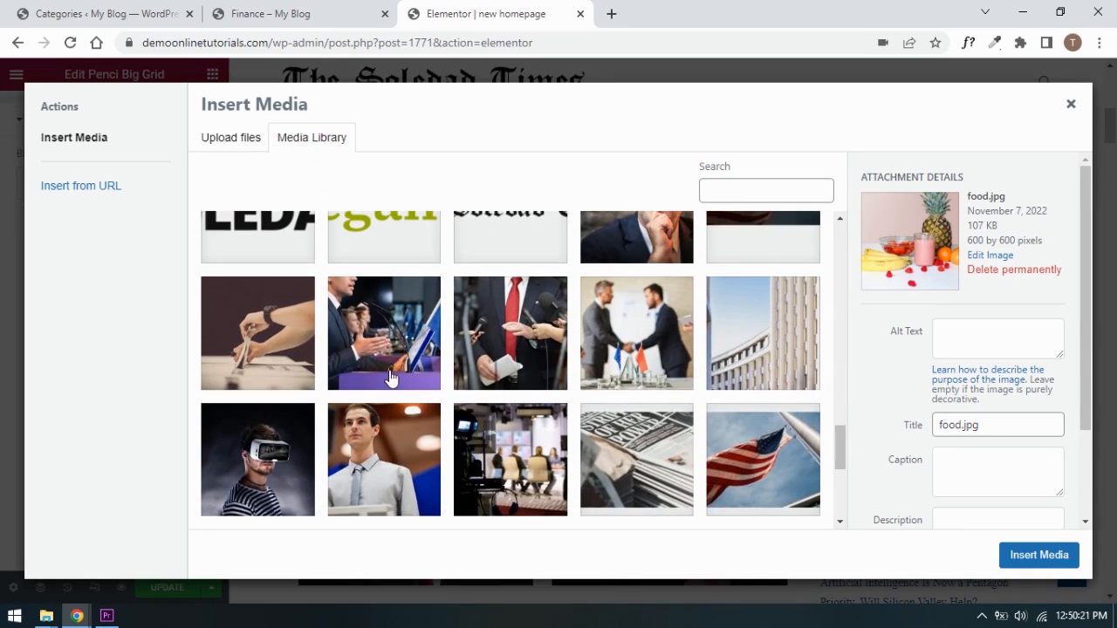
left_click(397, 341)
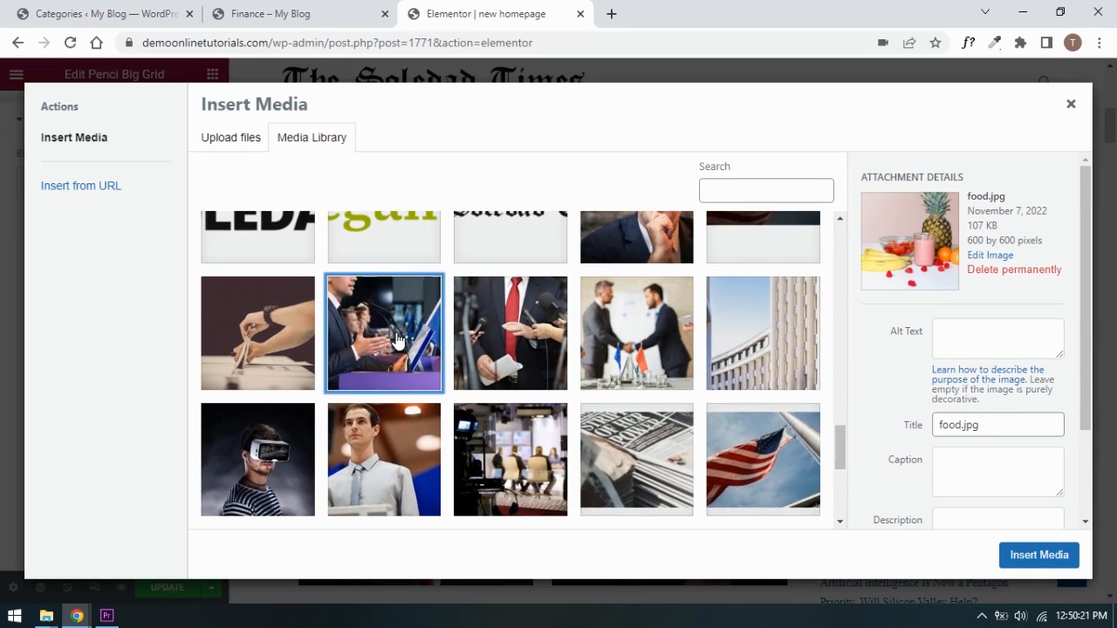
left_click(1024, 558)
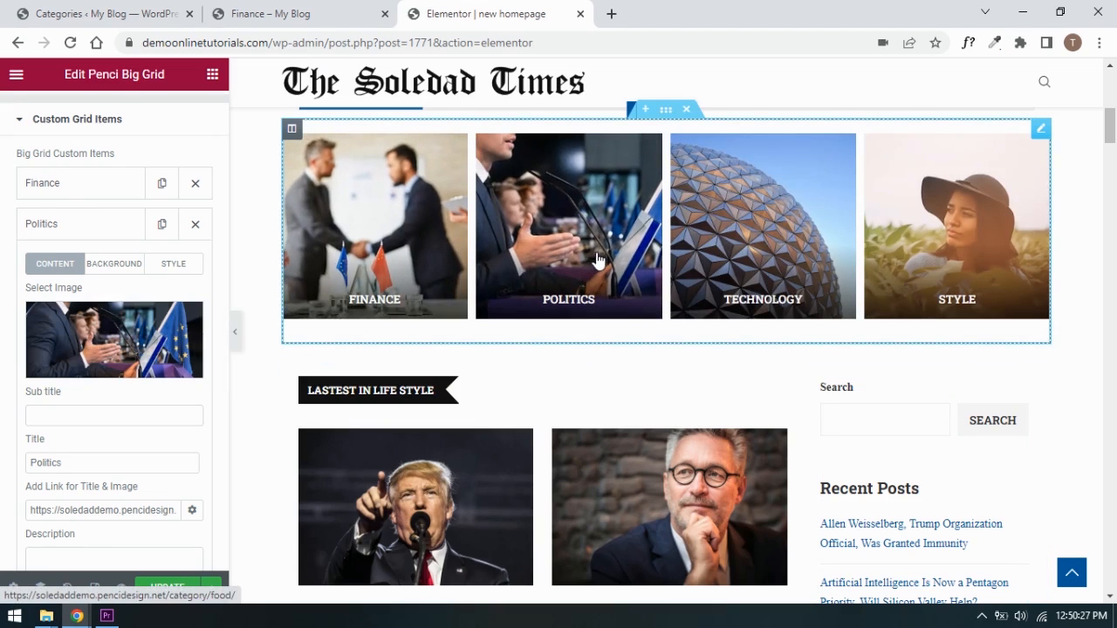
Open the Politics category page in a new tab and copy its address
left_click(105, 13)
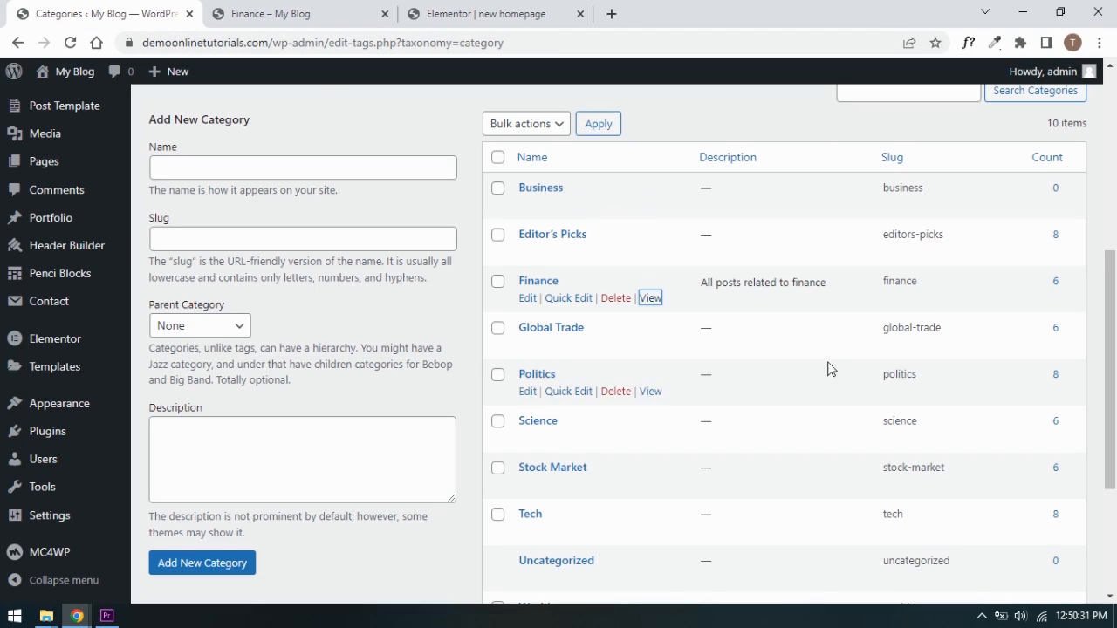
right_click(662, 402)
left_click(705, 410)
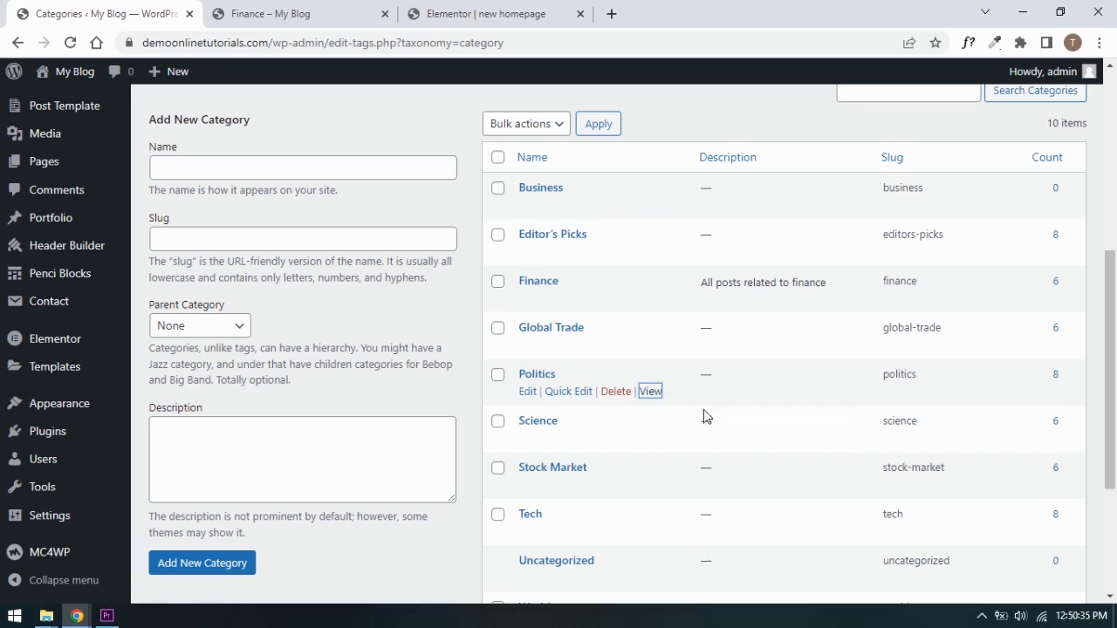
left_click(316, 9)
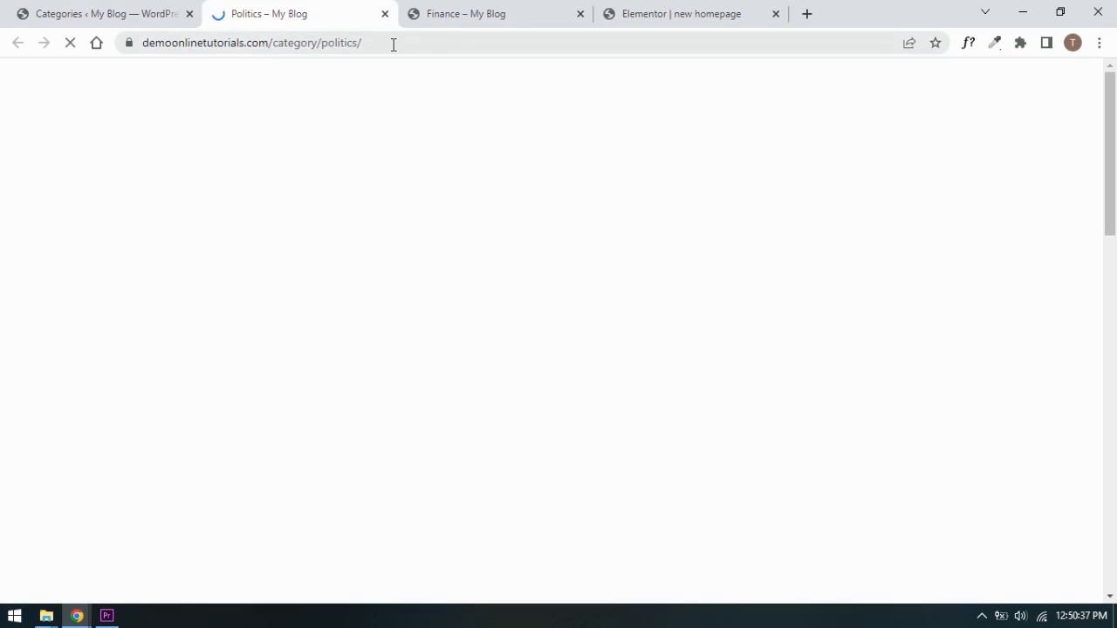
left_click(394, 43)
right_click(393, 50)
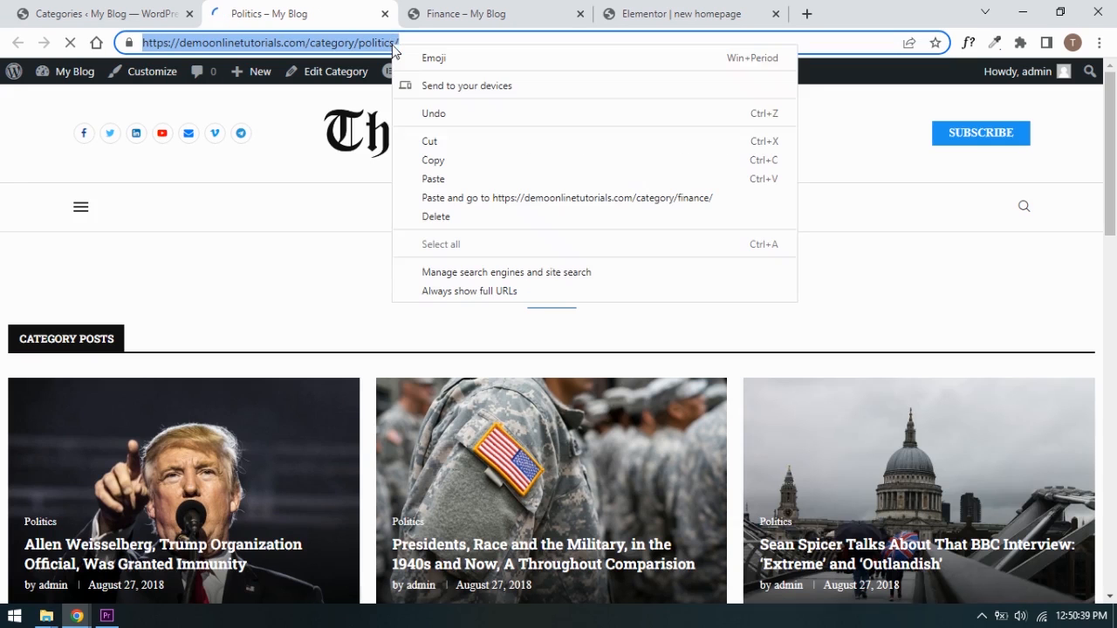
left_click(441, 161)
Paste the Politics category address as the Politics grid item's link for title and image
left_click(674, 24)
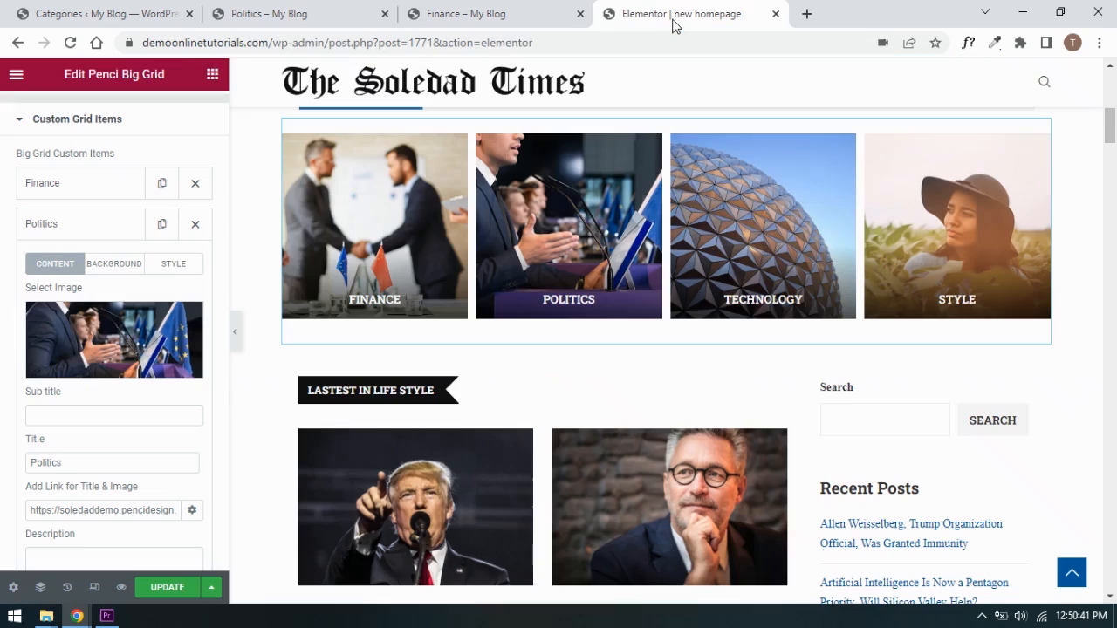
left_click(139, 511)
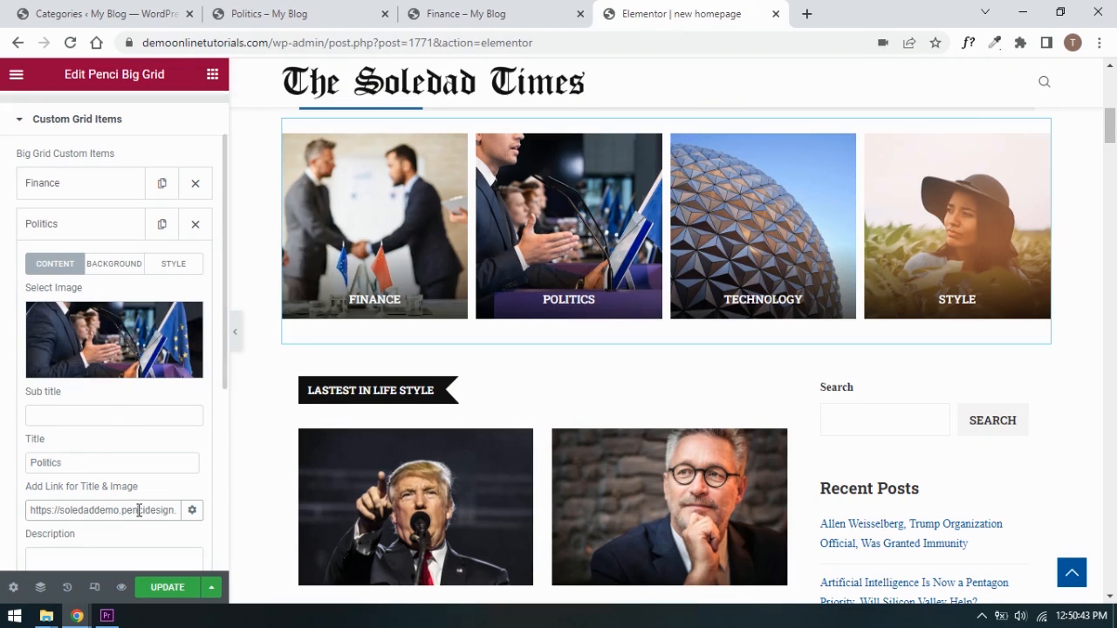
key("ctrl+a")
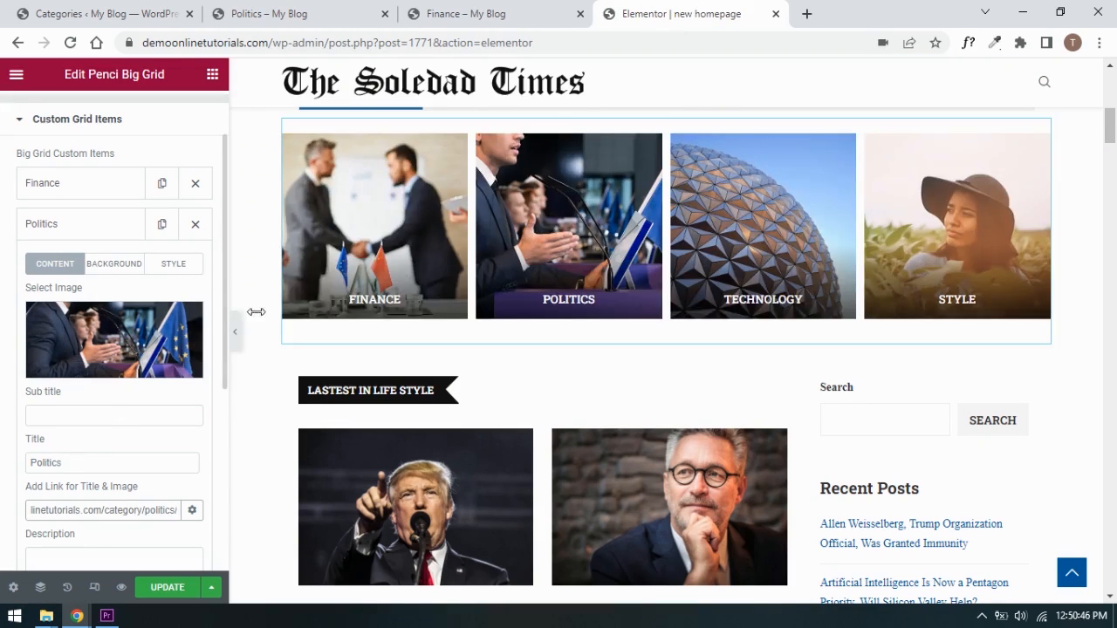
left_click(61, 228)
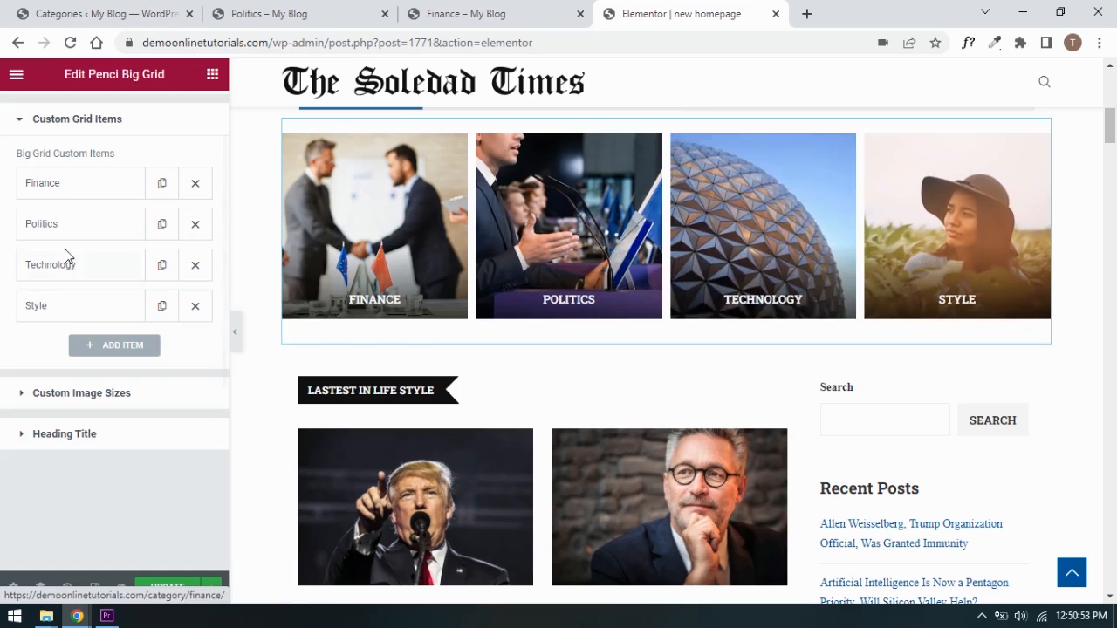
Open the Science category page in a new tab and copy its address
left_click(73, 272)
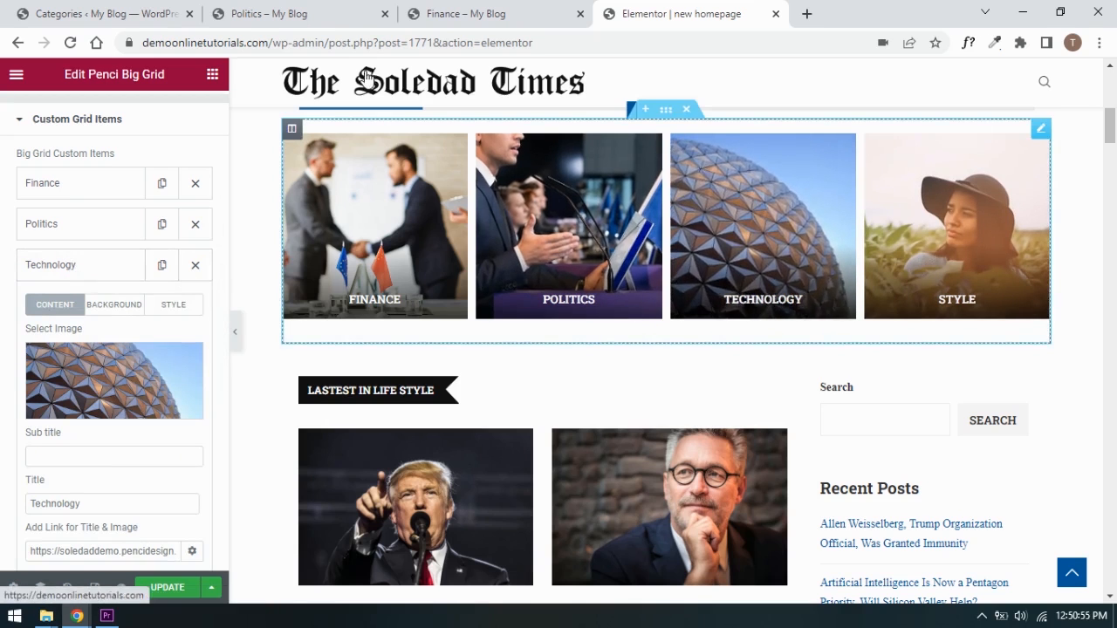
left_click(317, 25)
left_click(150, 24)
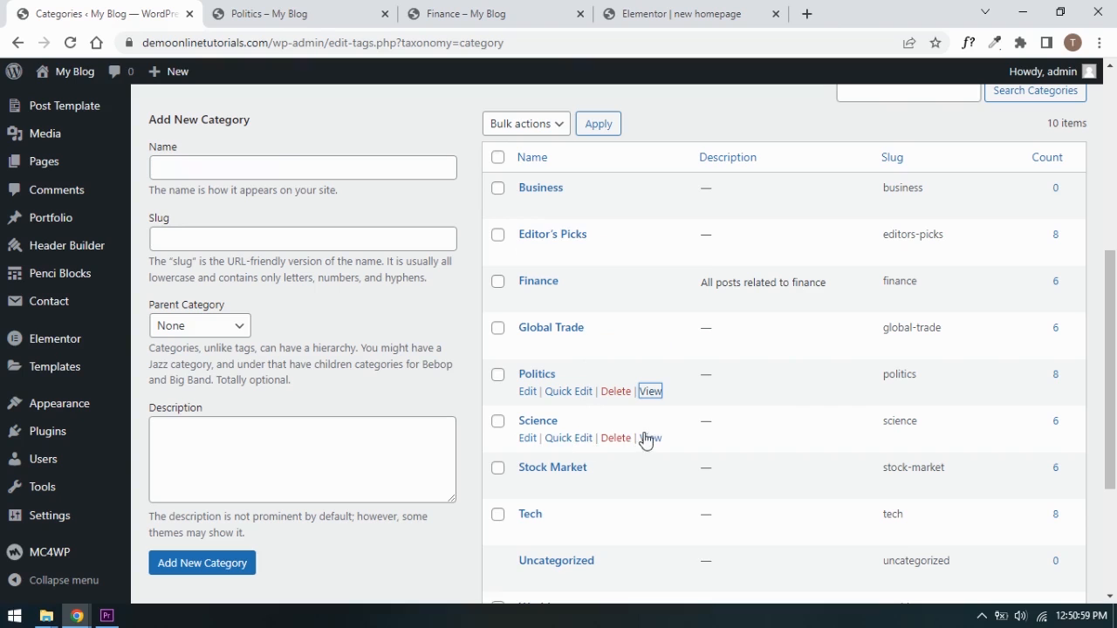
right_click(652, 441)
left_click(715, 452)
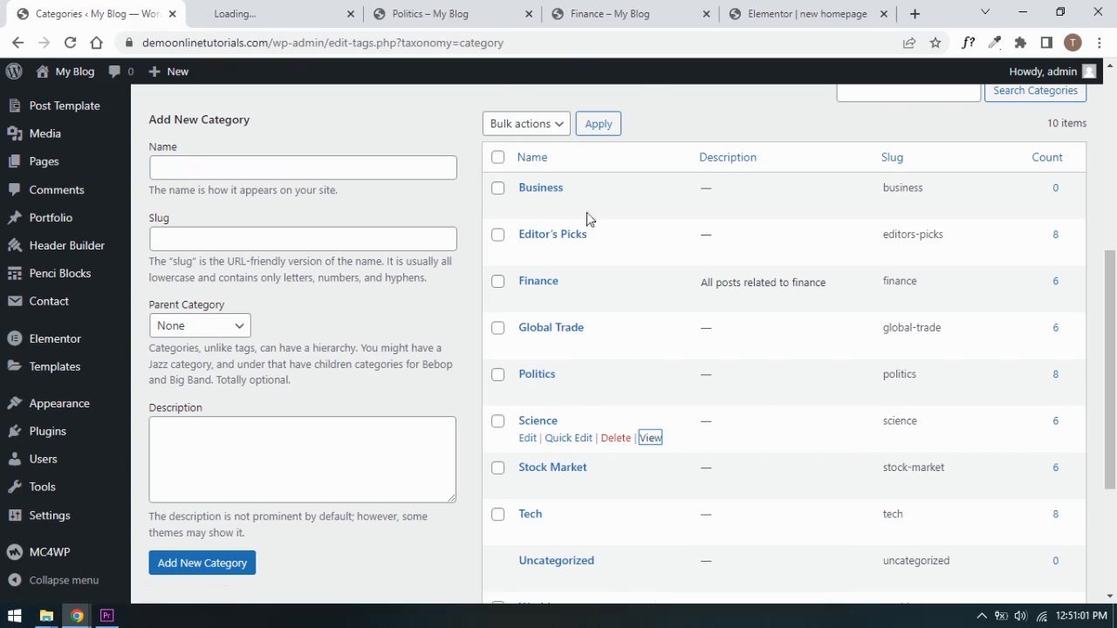
left_click(305, 13)
left_click(329, 48)
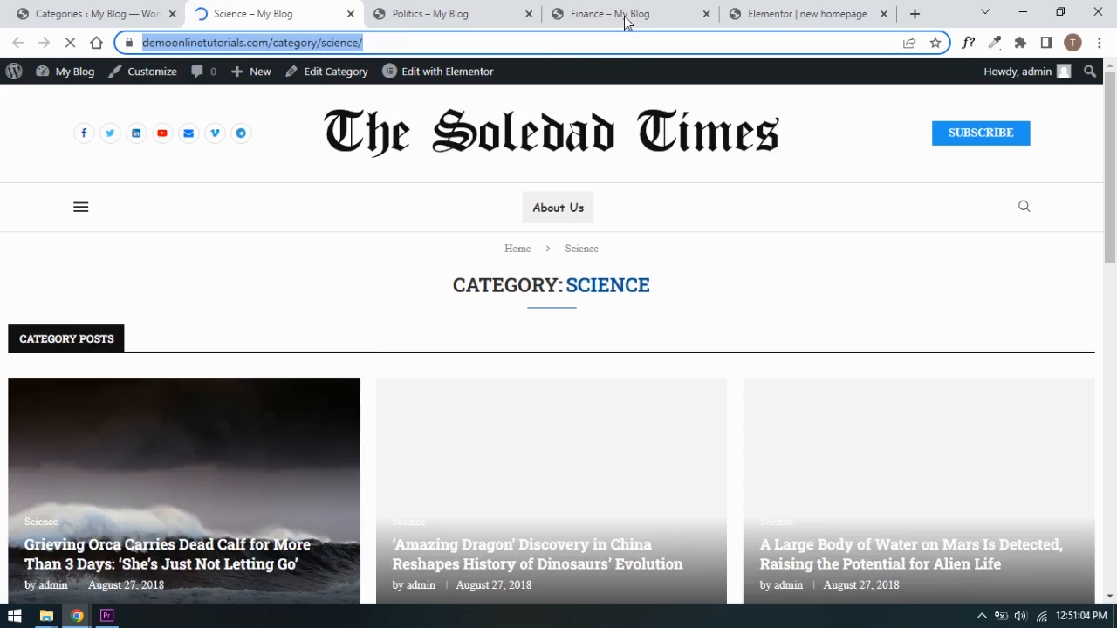
left_click(625, 19)
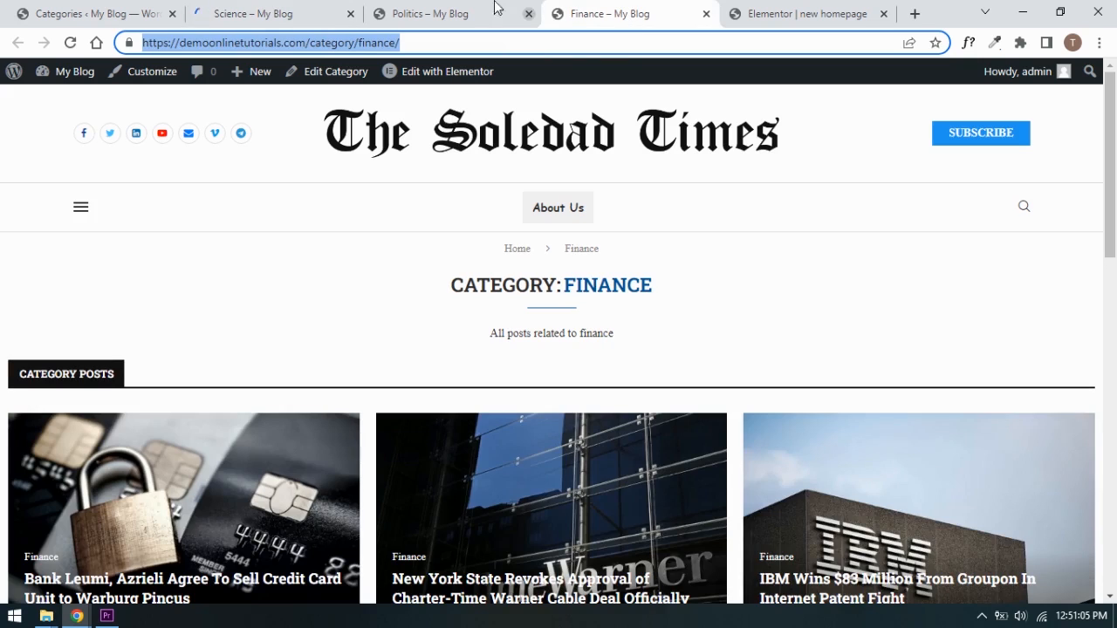
Paste the Science category address as the Technology grid item's link and rename its title to Science
left_click(835, 21)
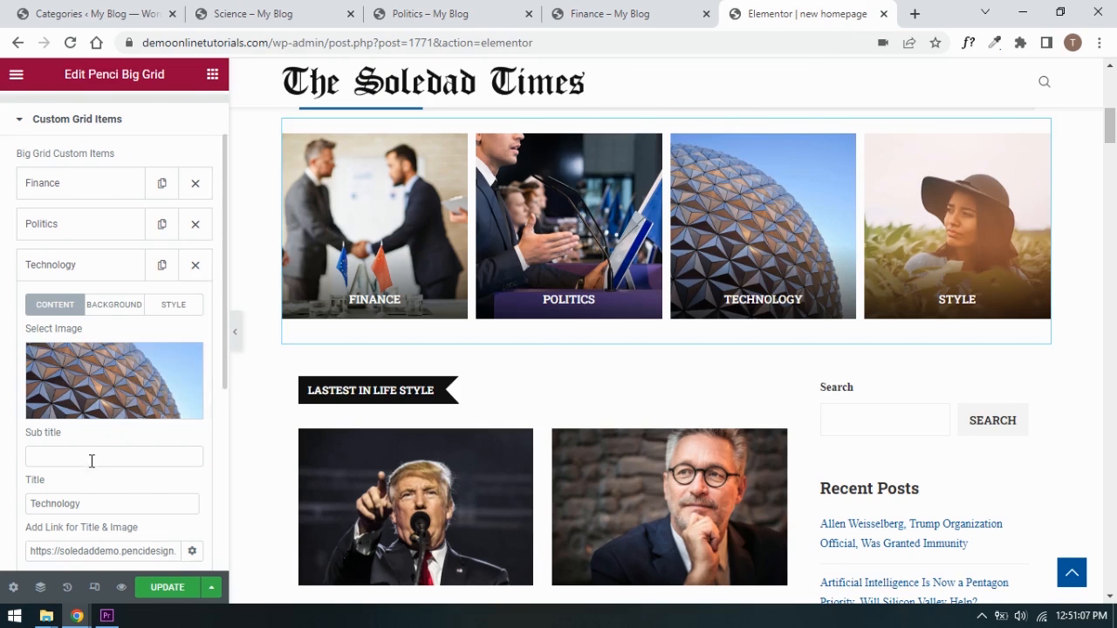
left_click_drag(131, 548, 31, 550)
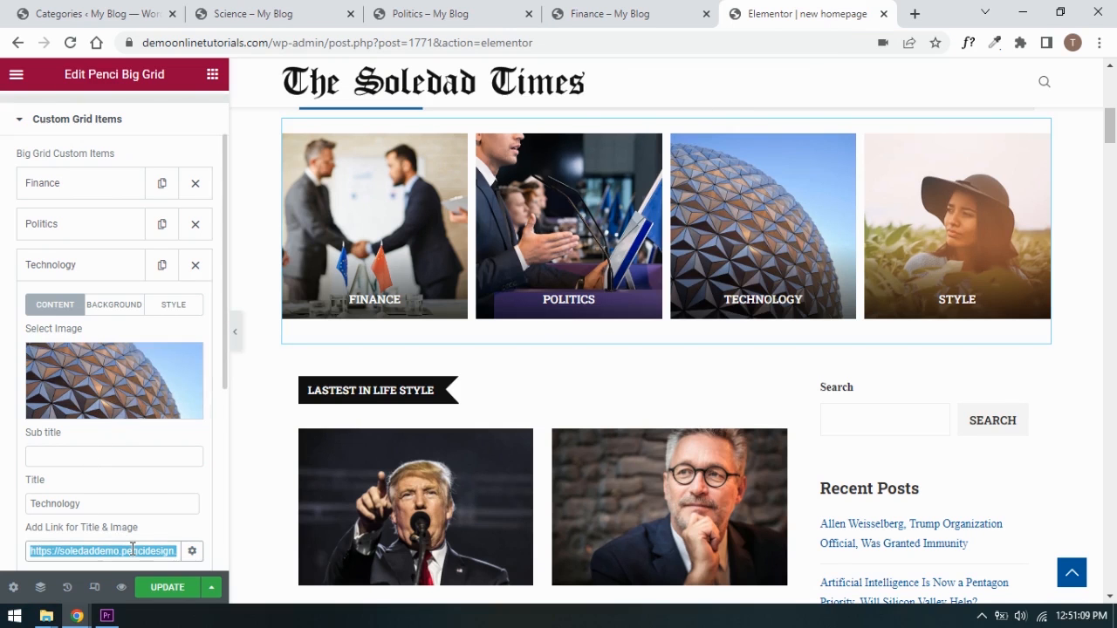
key("ctrl+v")
left_click(78, 455)
double_click(96, 501)
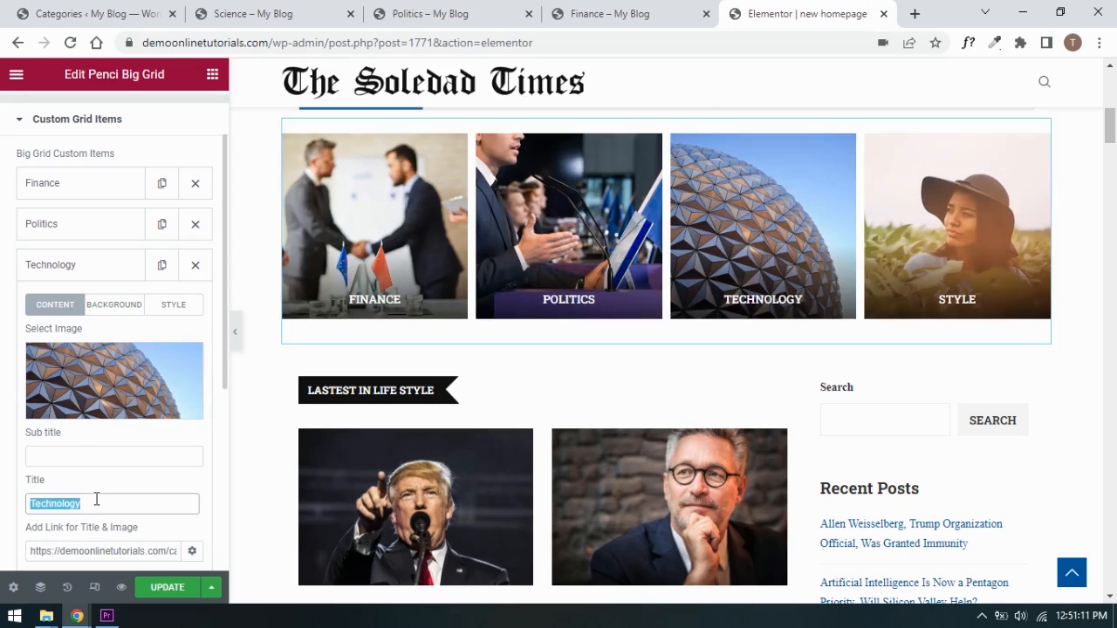
type("Sc")
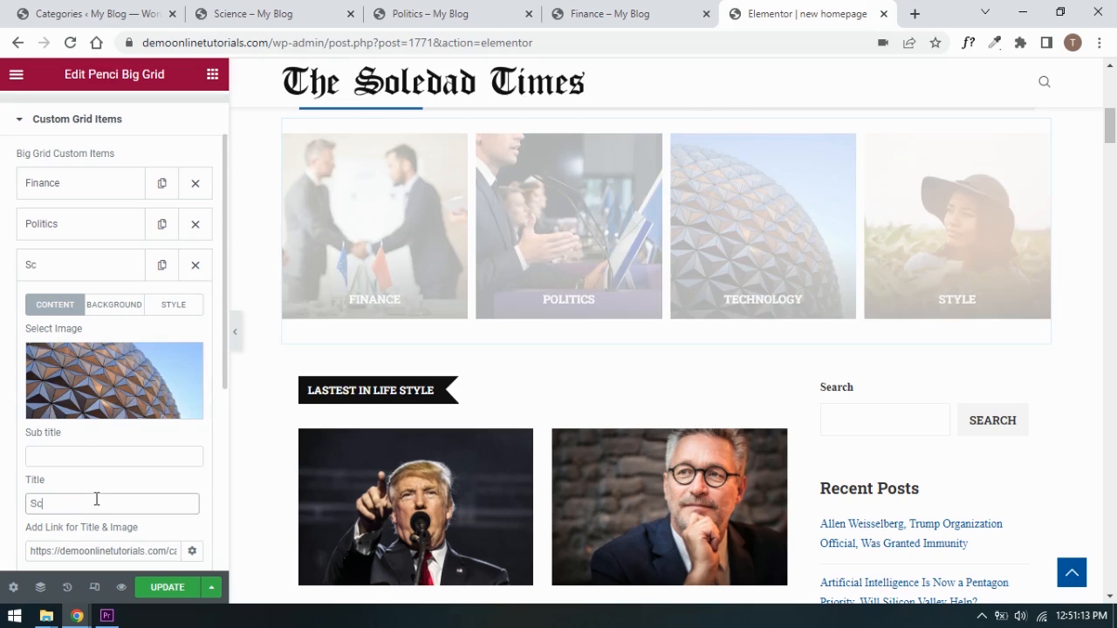
type("ience")
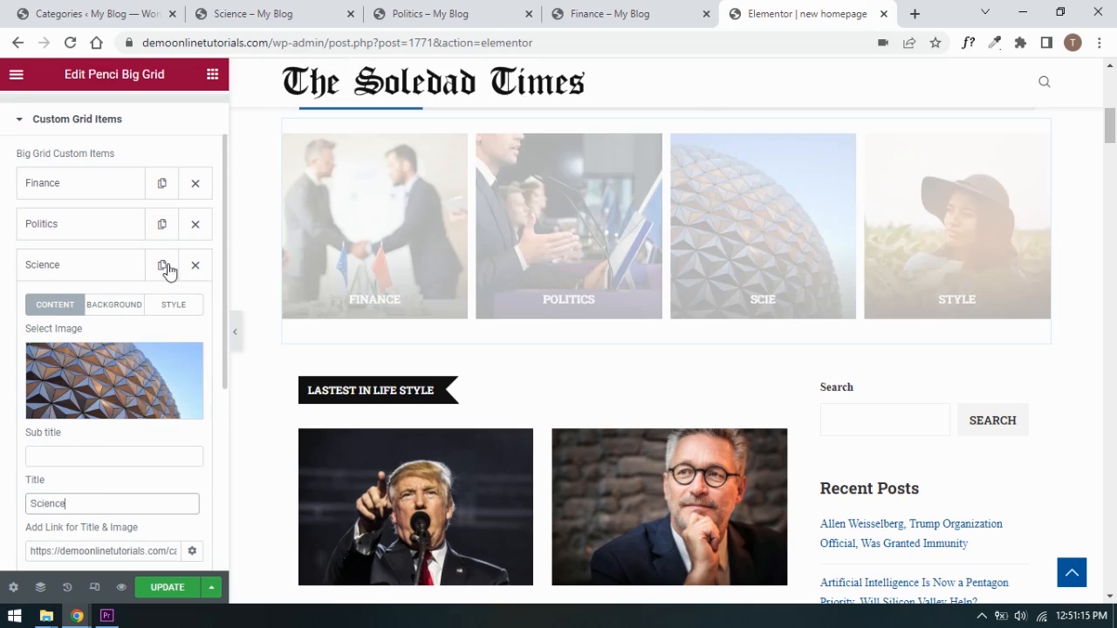
left_click(102, 270)
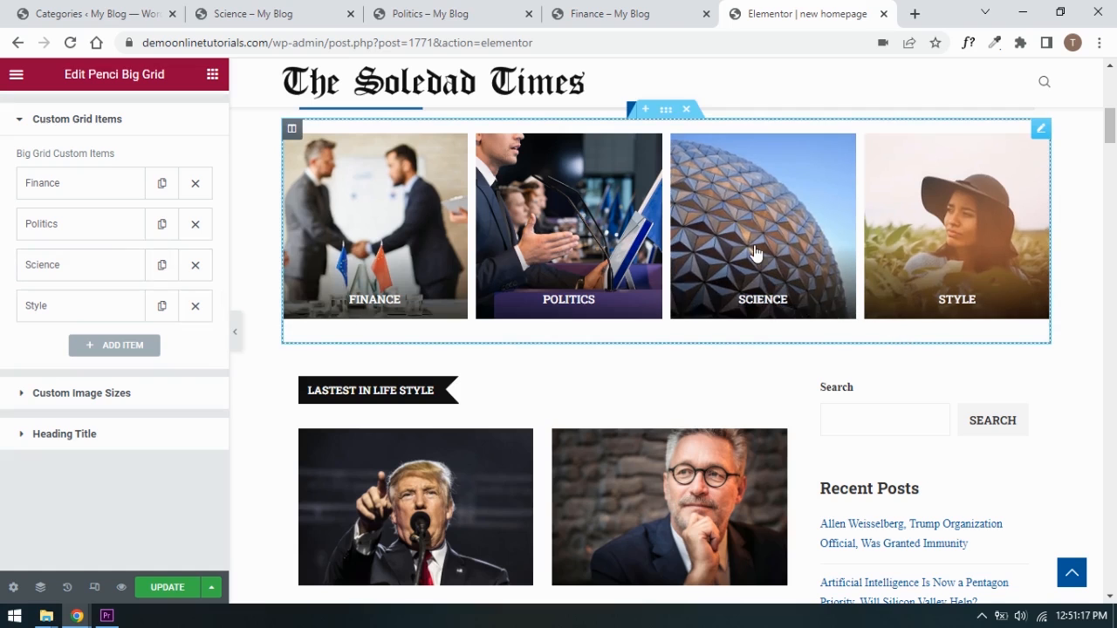
Replace the Science grid item's image with the tech2 virtual-reality headset photo from the Media Library
left_click(62, 269)
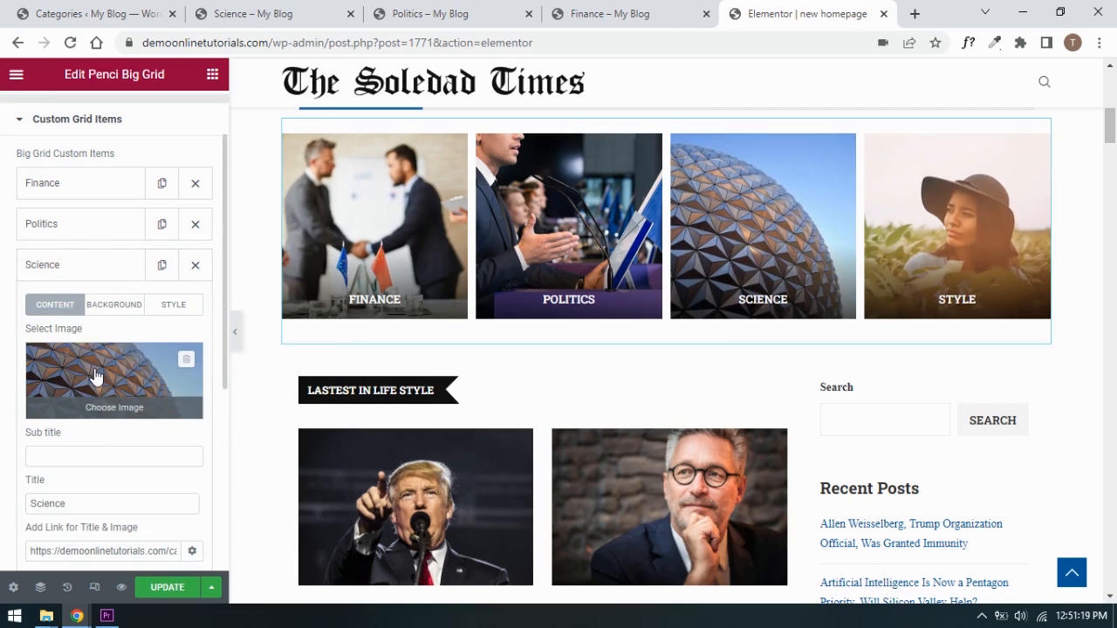
left_click(96, 376)
scroll(711, 320, "down", 5)
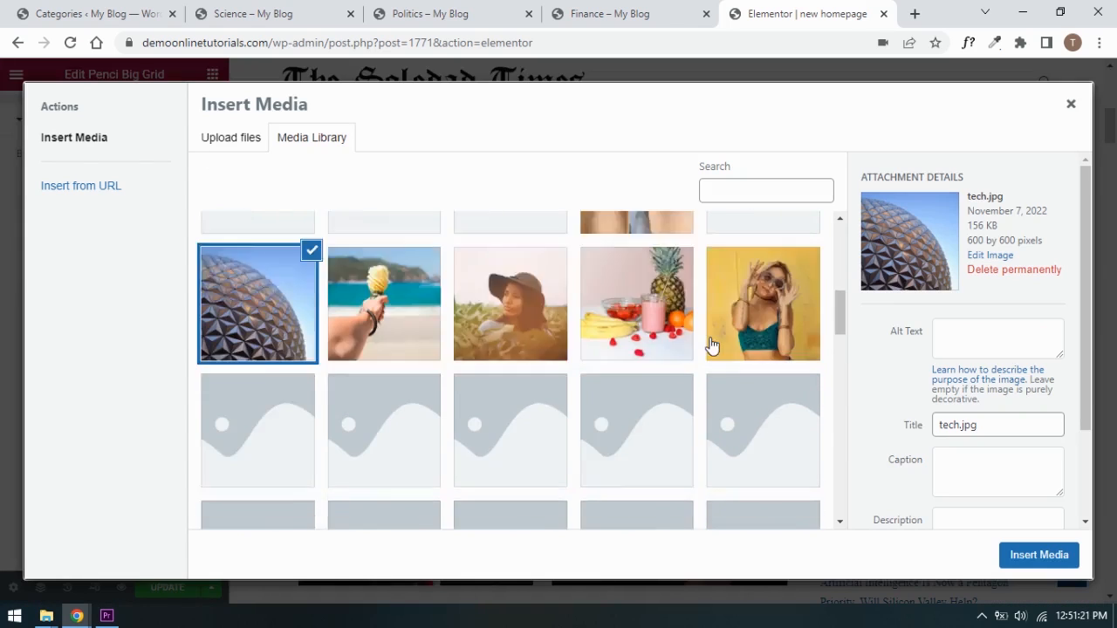
scroll(711, 346, "down", 10)
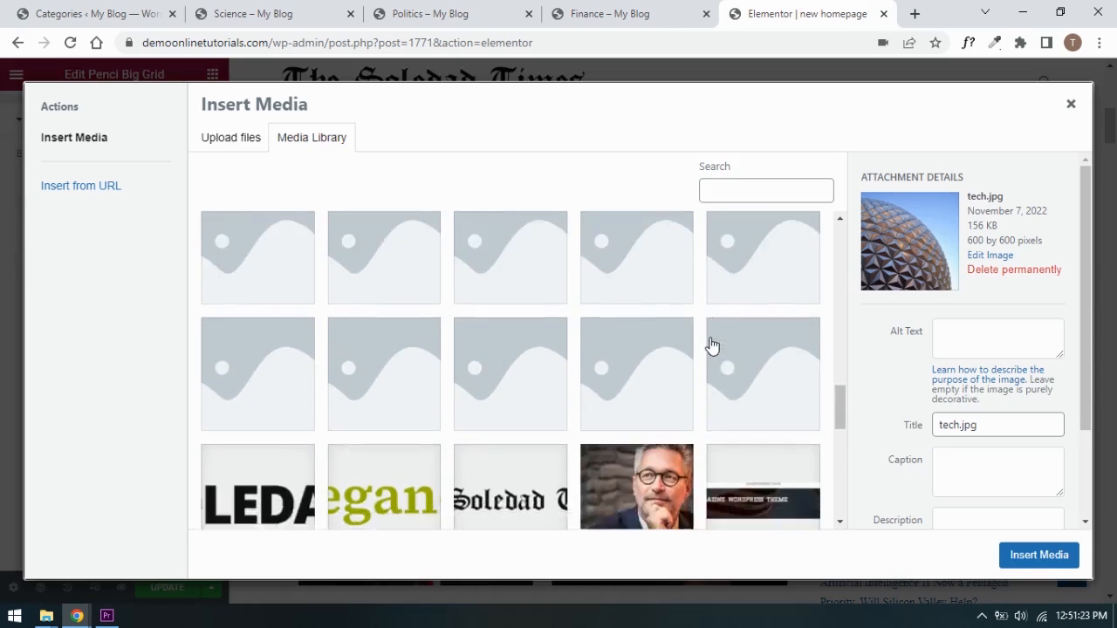
scroll(711, 345, "down", 5)
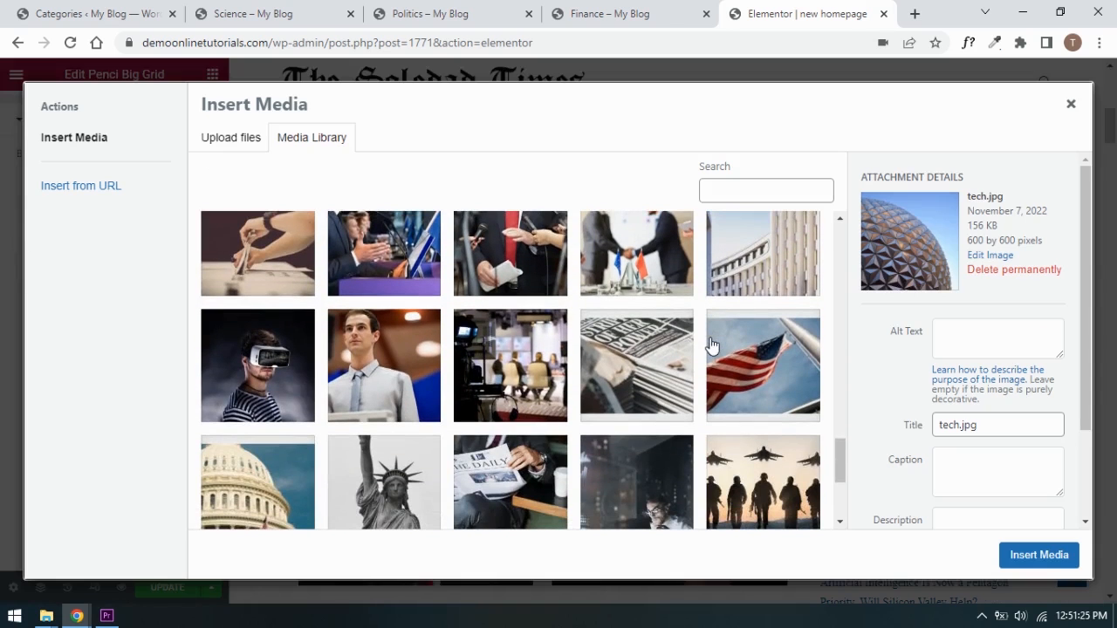
scroll(711, 345, "down", 1)
left_click(240, 302)
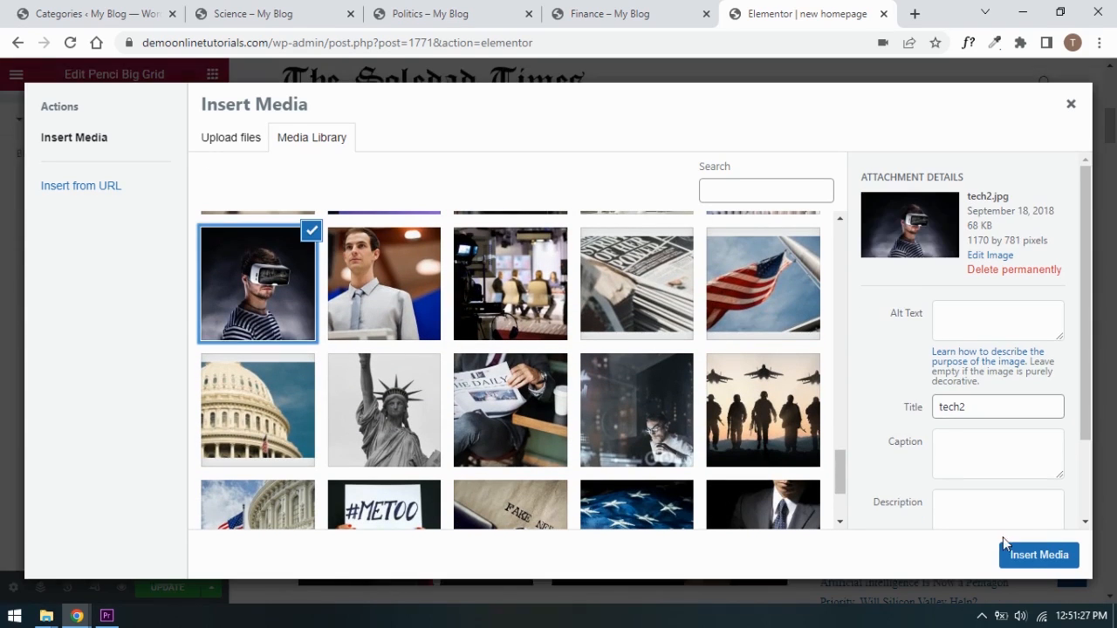
left_click(1037, 556)
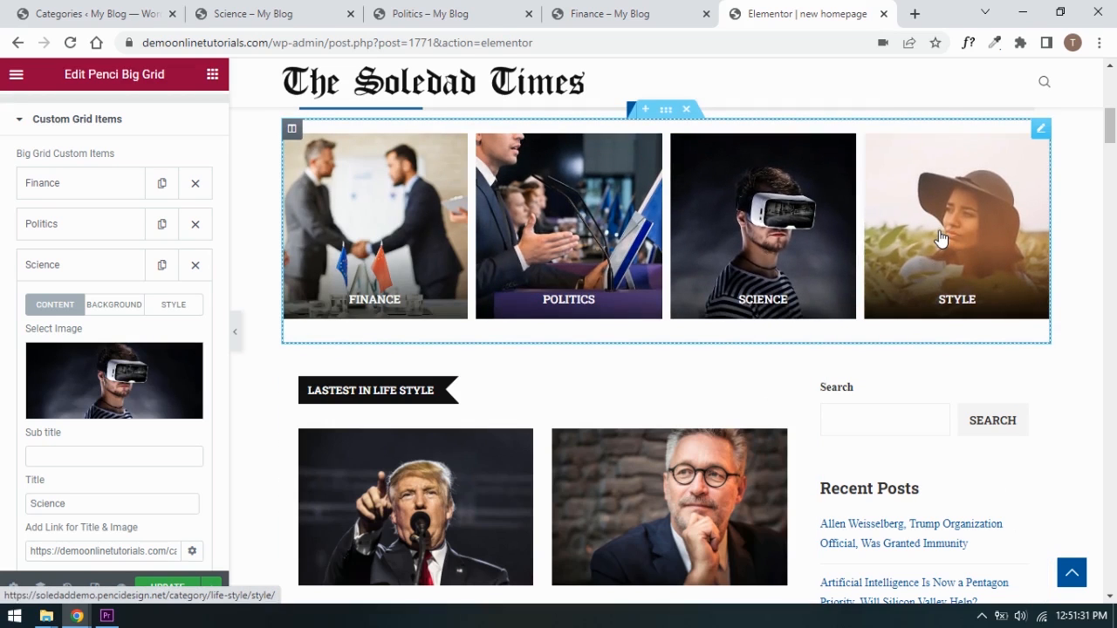
Open the Style grid item, then open the Tech category page in a new tab and copy its address
left_click(54, 269)
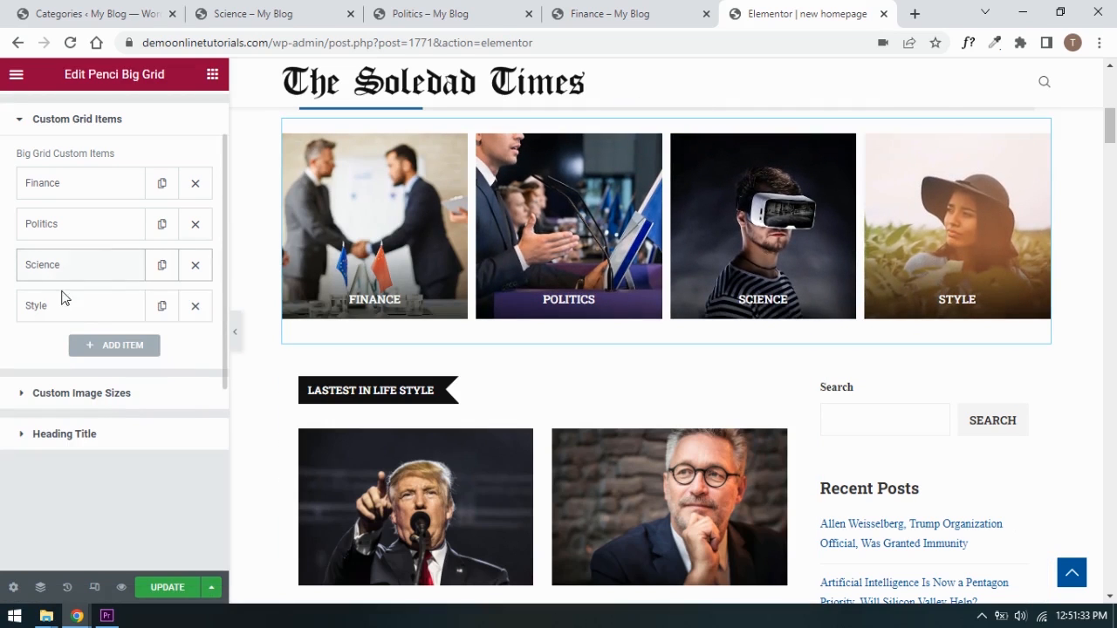
left_click(49, 314)
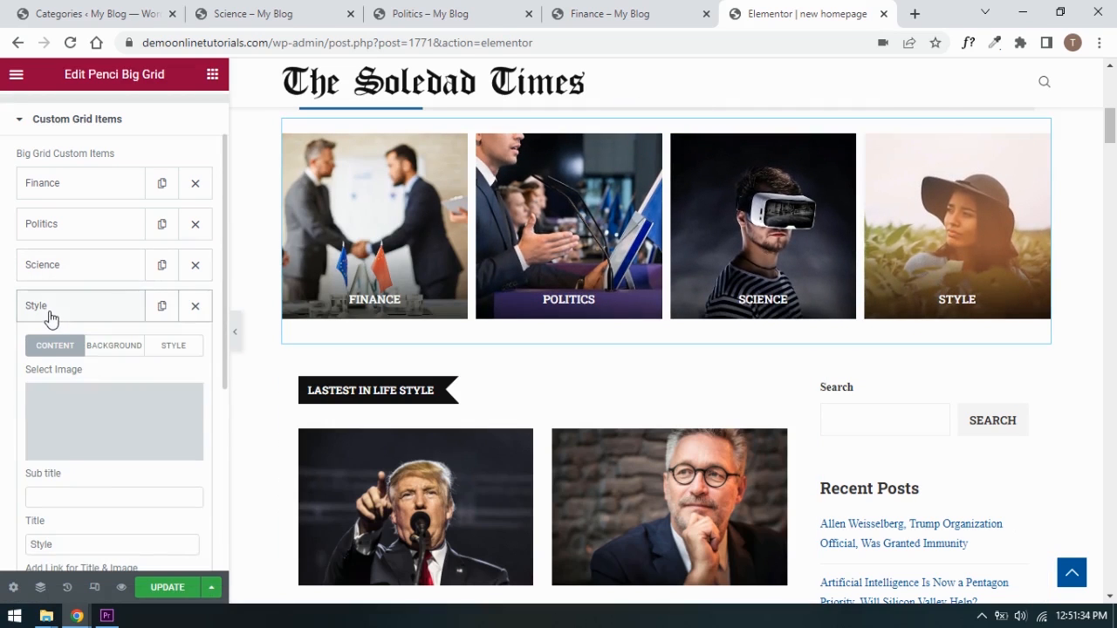
left_click(135, 19)
scroll(602, 388, "down", 1)
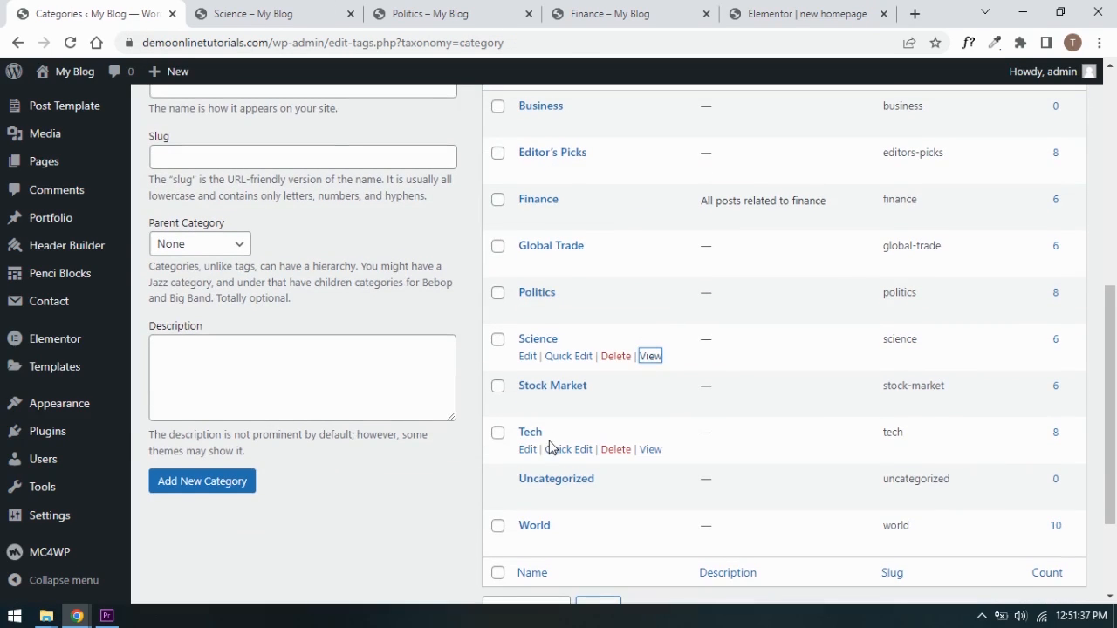
right_click(653, 452)
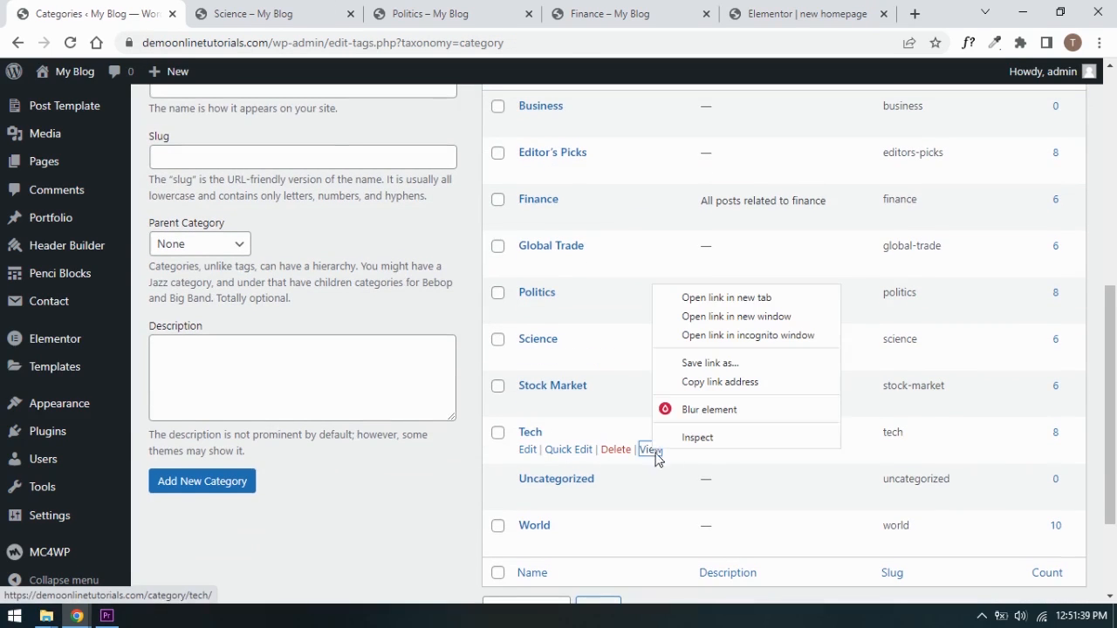
left_click(727, 298)
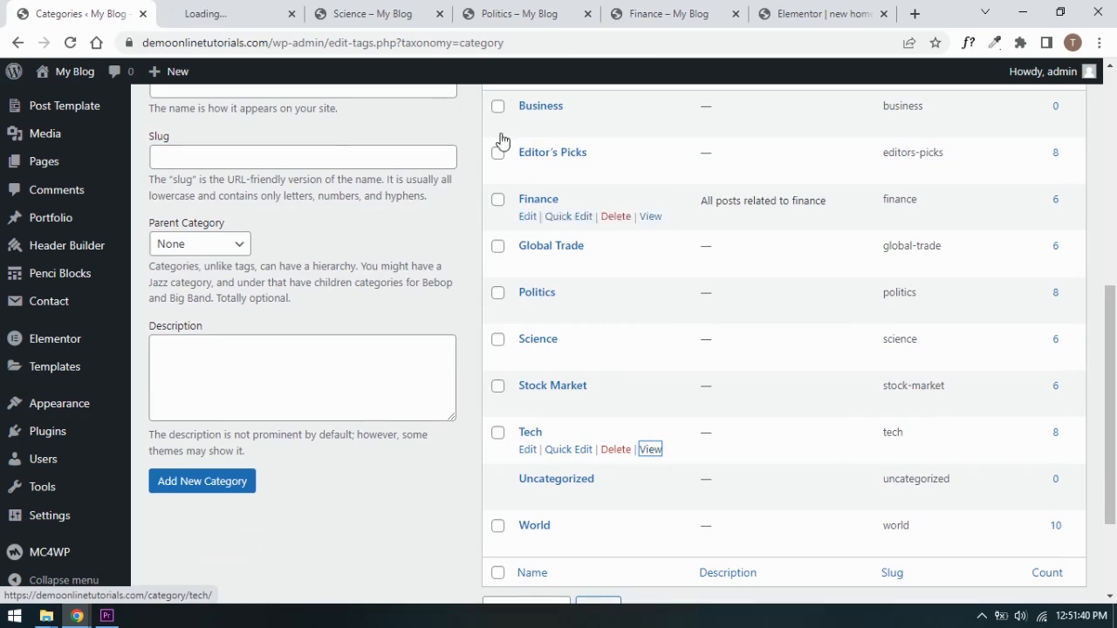
left_click(215, 13)
left_click(334, 43)
key("ctrl+c")
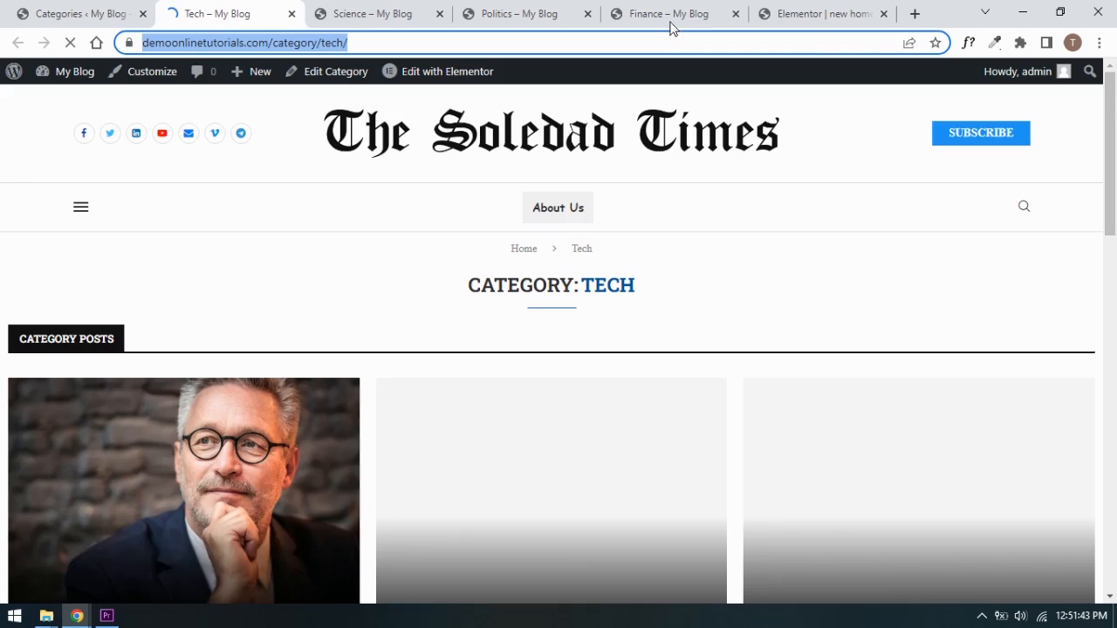
Paste the Tech category address as the Style grid item's link and rename its title to Tech
left_click(810, 18)
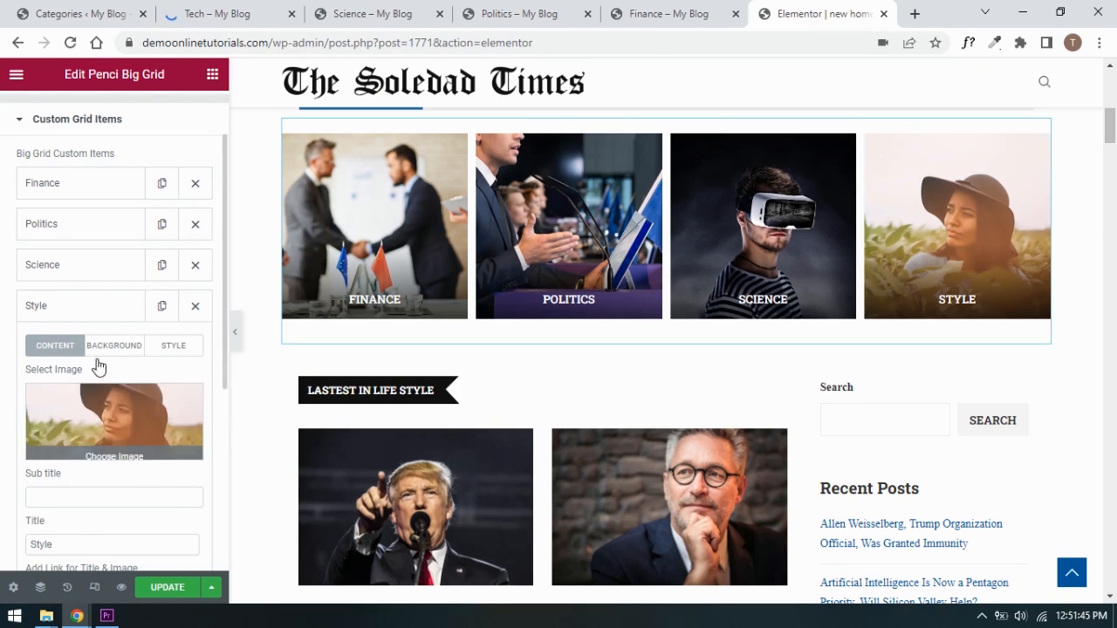
scroll(96, 500, "down", 1)
triple_click(91, 510)
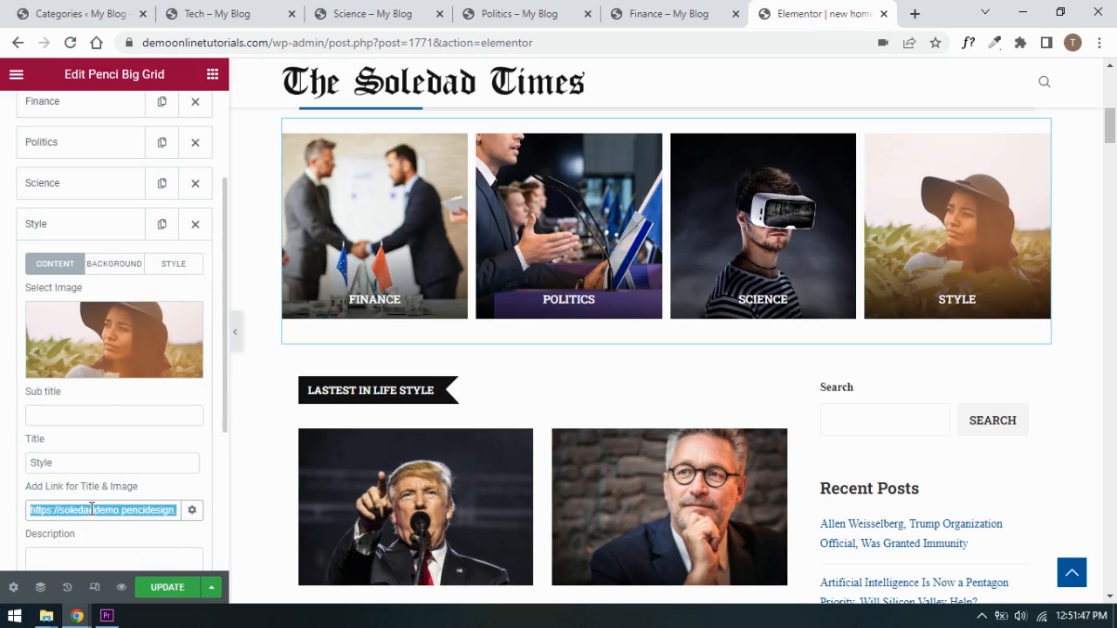
key("ctrl+v")
left_click(72, 463)
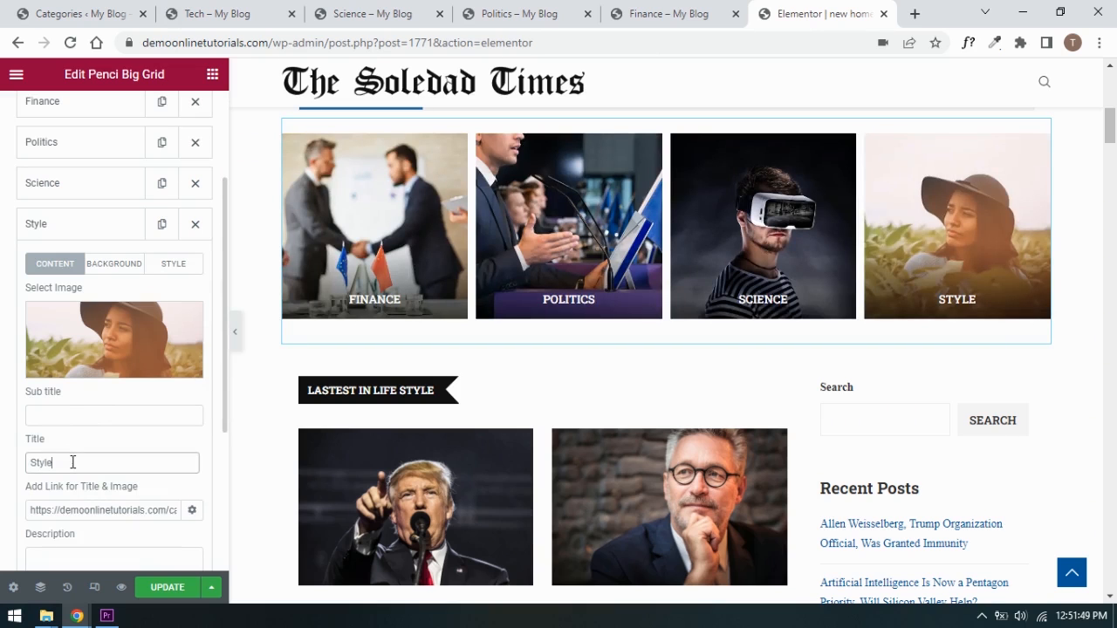
type("Tech")
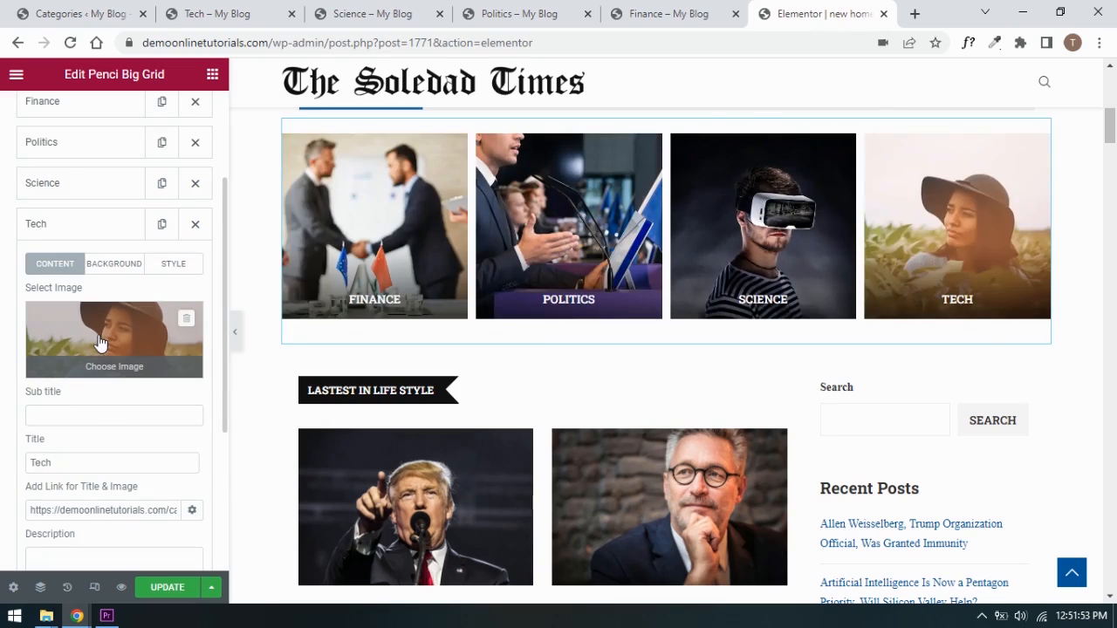
Replace the Tech grid item's image with the 53 photo of a man at a laptop from the Media Library
left_click(101, 342)
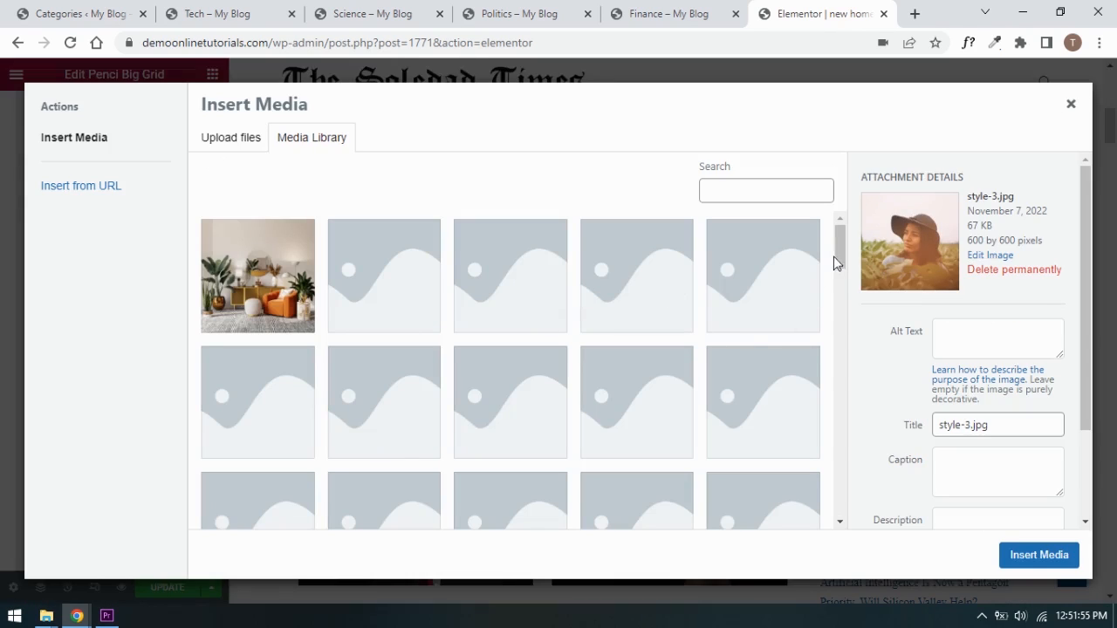
left_click_drag(836, 241, 842, 474)
left_click(641, 370)
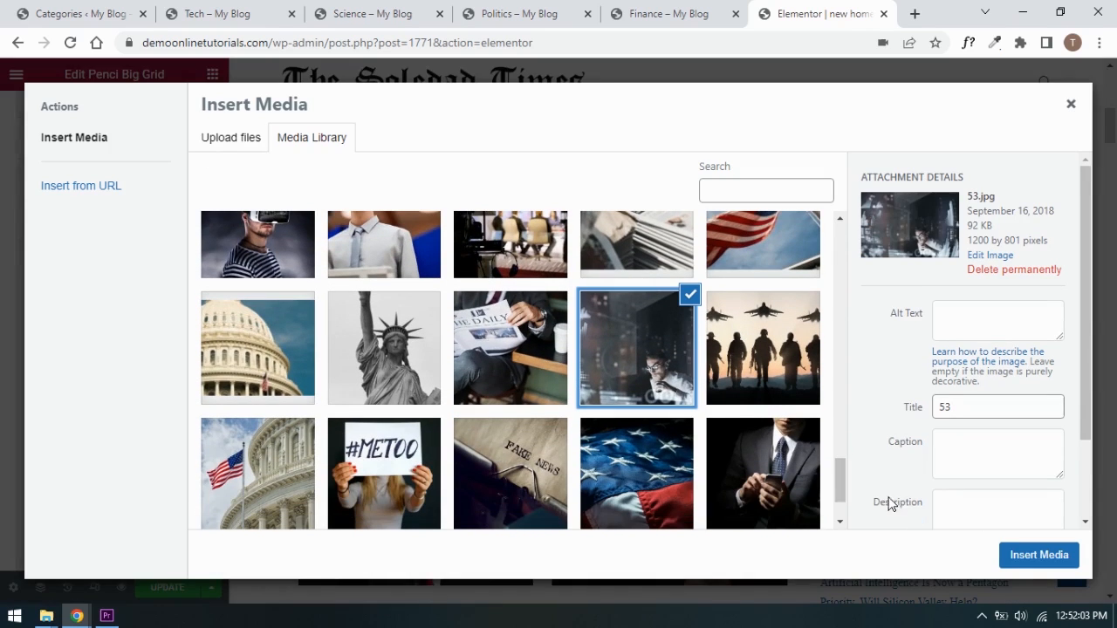
left_click(1021, 563)
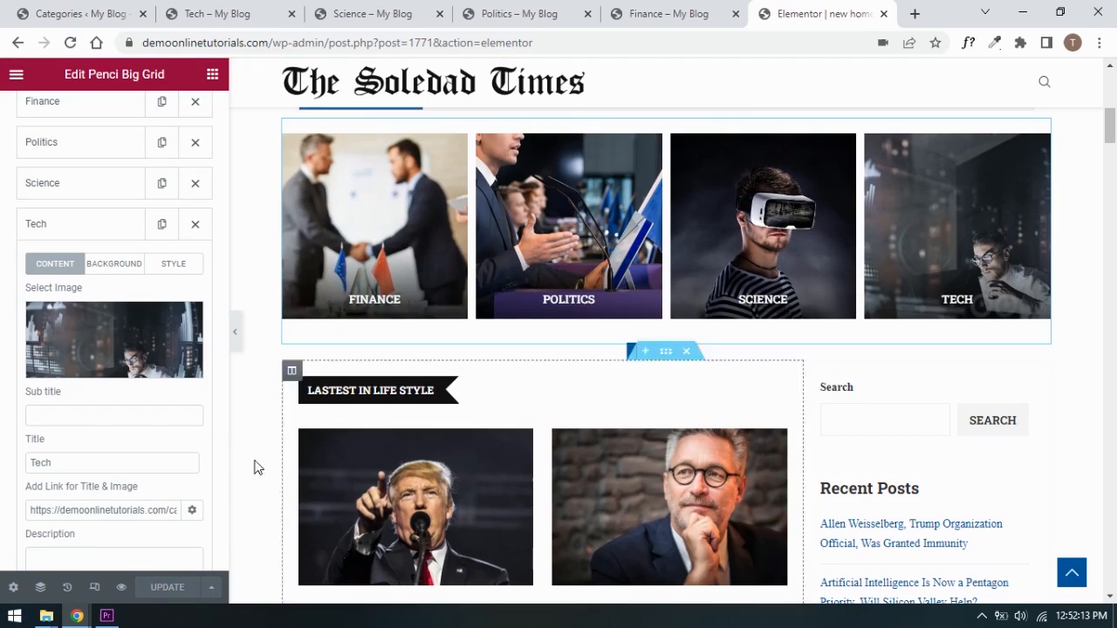
Preview the homepage in a new tab and scroll through it to check the category grid
left_click(122, 591)
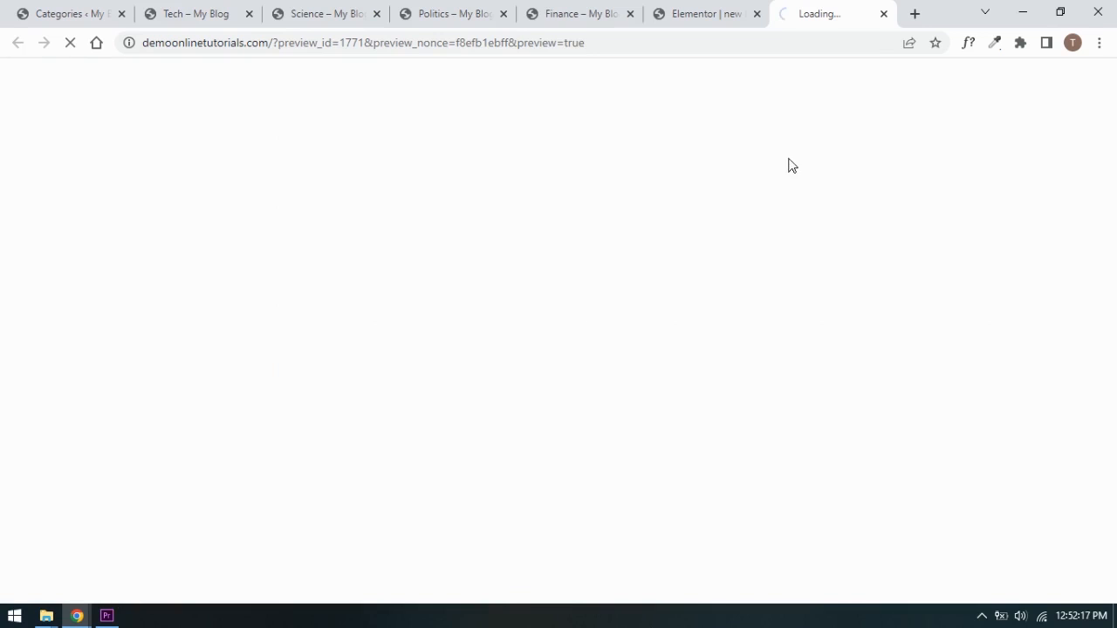
scroll(841, 154, "down", 2)
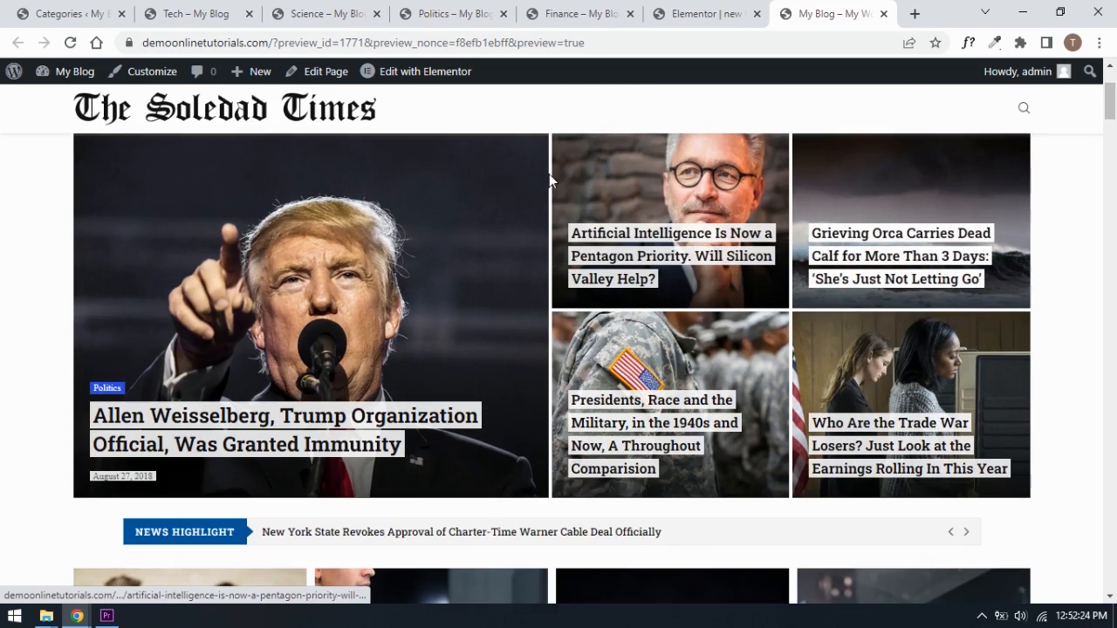
scroll(575, 205, "up", 1)
scroll(496, 254, "down", 4)
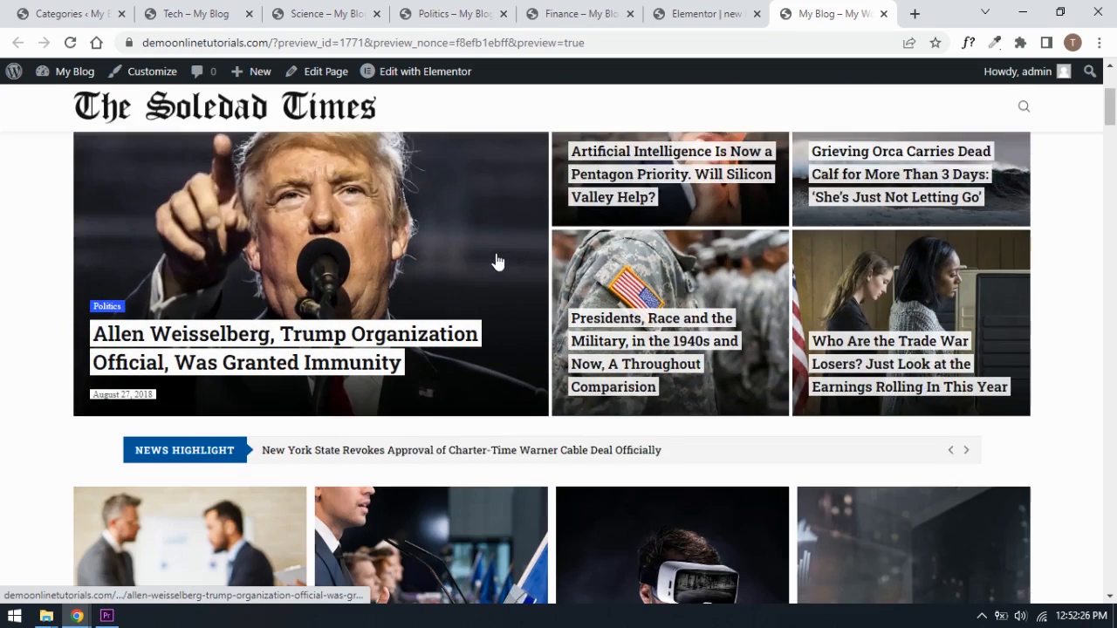
scroll(482, 289, "down", 2)
scroll(387, 312, "up", 1)
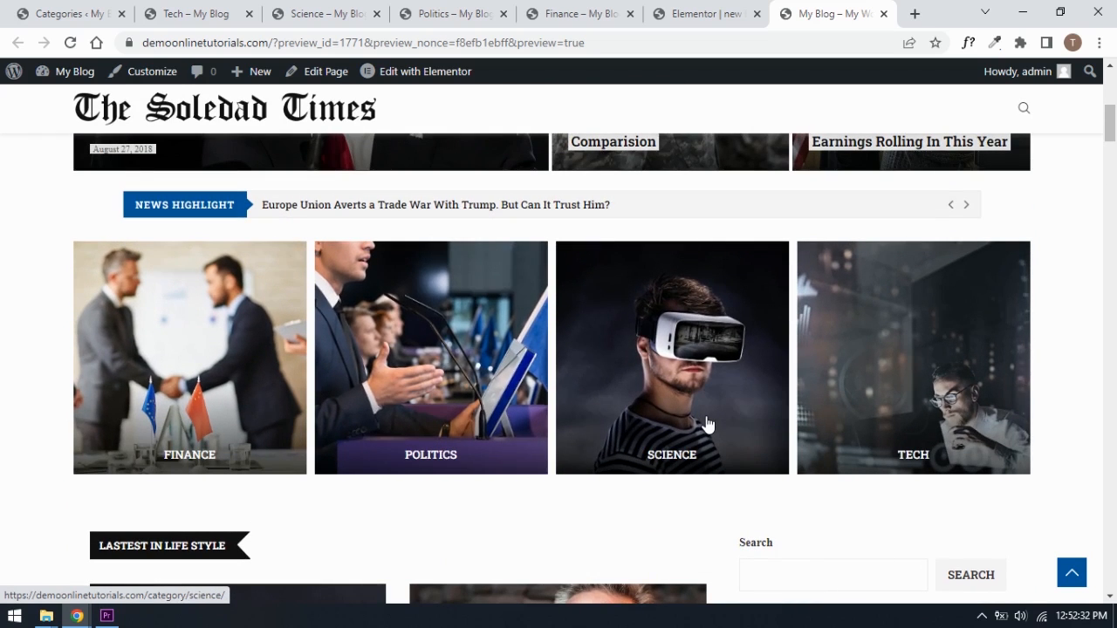
scroll(705, 424, "up", 5)
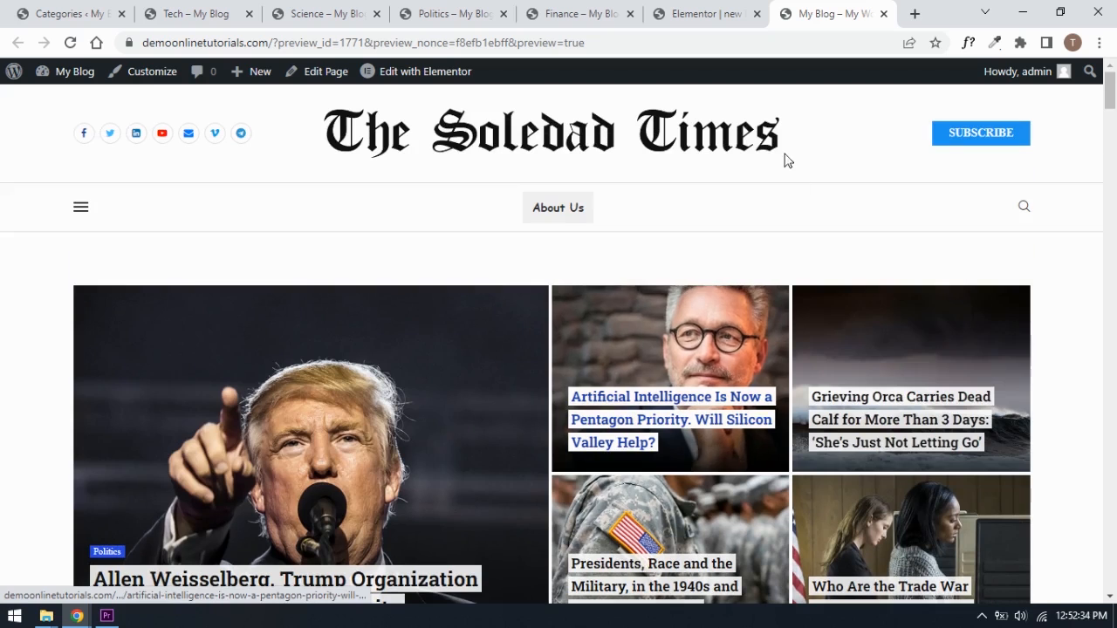
Return to the editor and scroll through the sections below the category grid
left_click(692, 18)
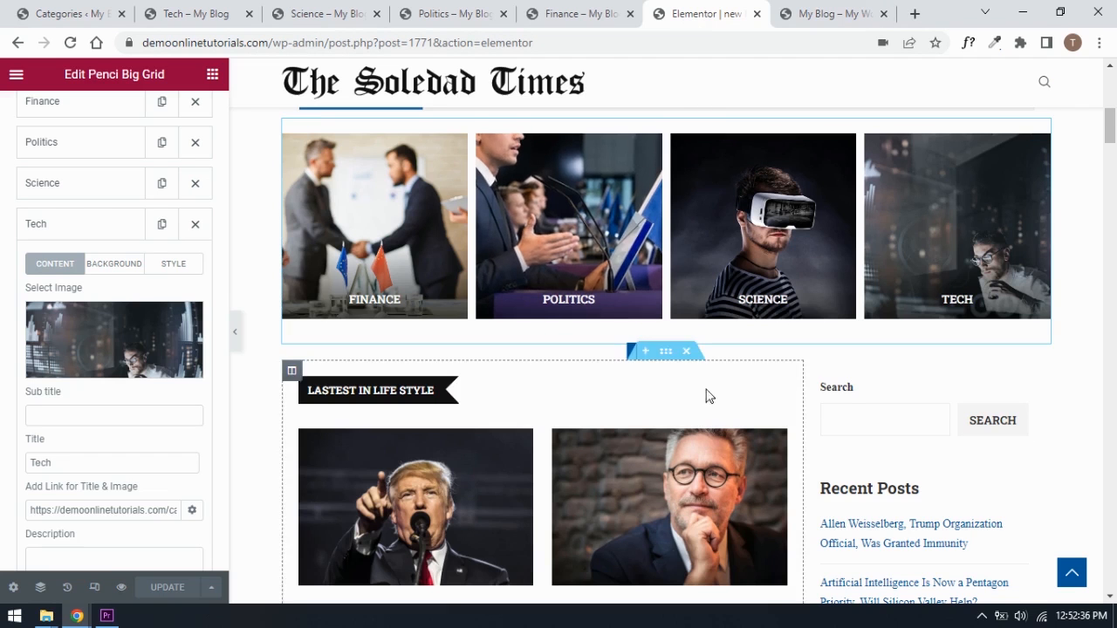
scroll(706, 394, "up", 1)
scroll(759, 407, "down", 3)
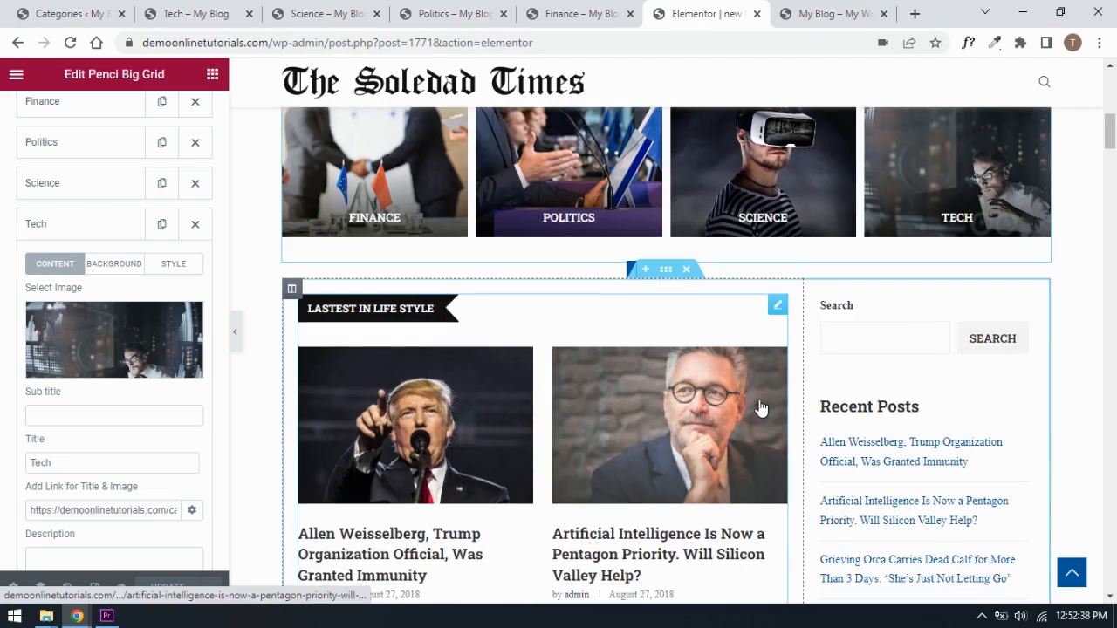
scroll(759, 406, "up", 1)
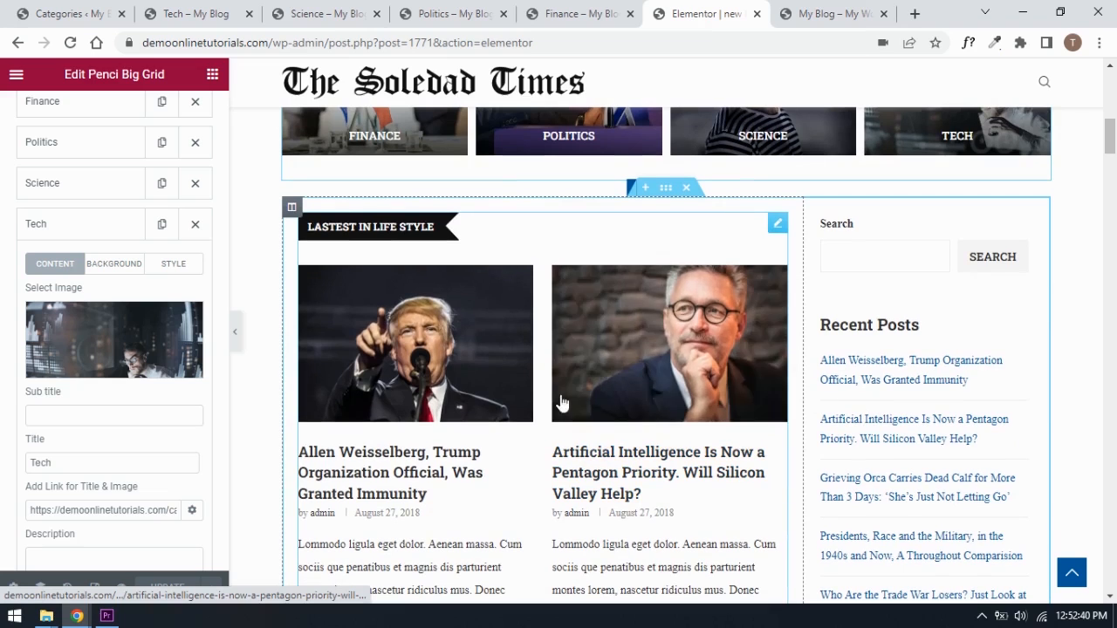
scroll(672, 430, "down", 1)
scroll(672, 429, "up", 1)
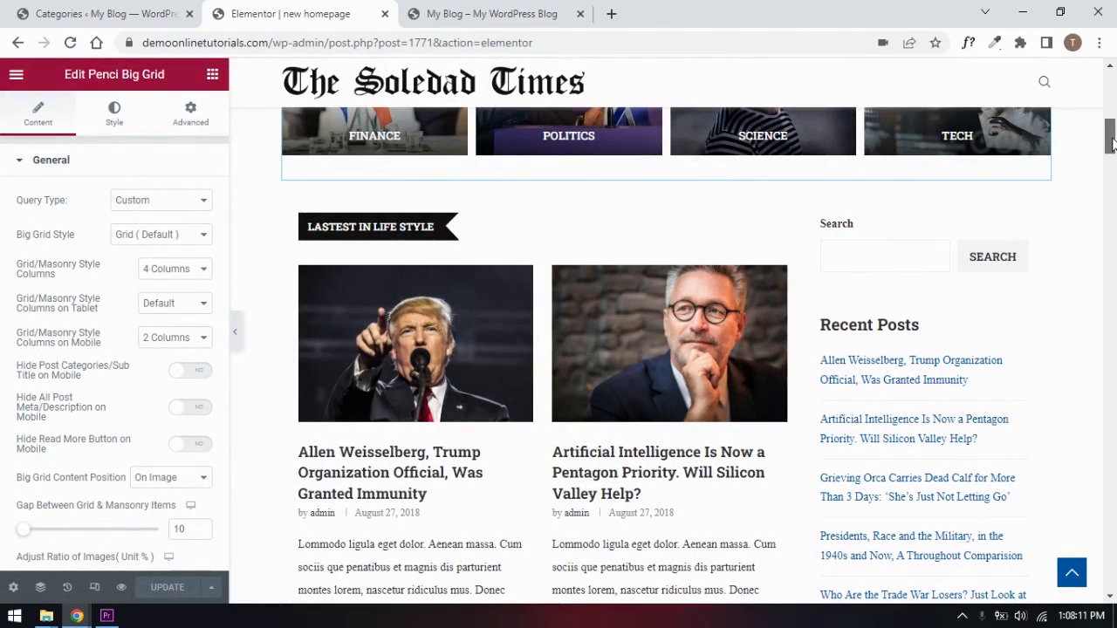
left_click_drag(1112, 144, 1111, 150)
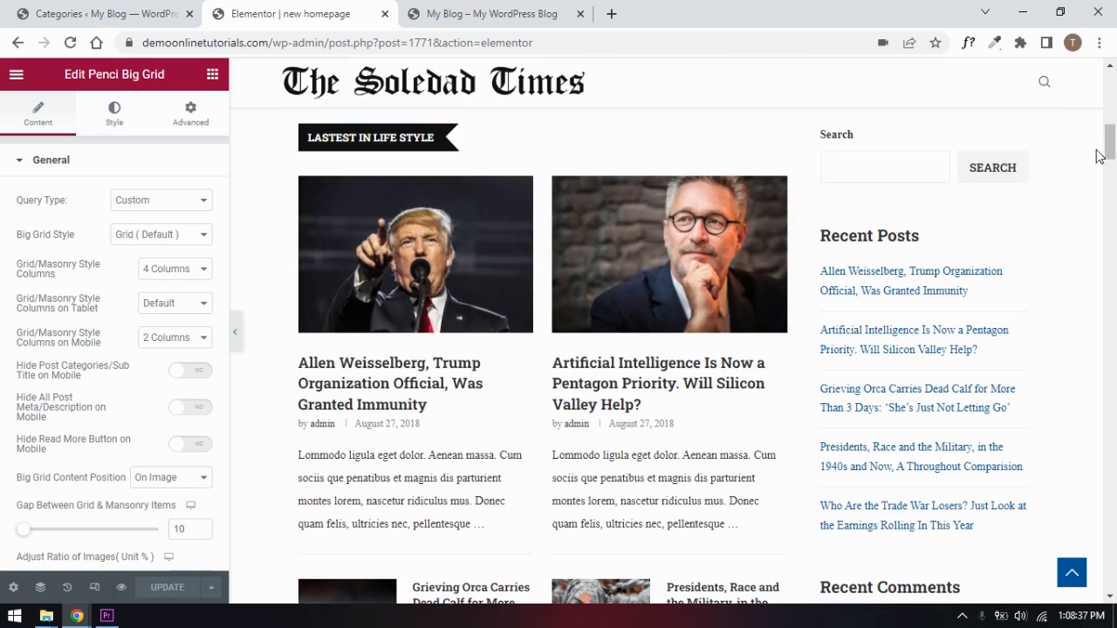
Select the Lastest in Life Style posts widget and look through its Query and Layout settings
mouse_move(1111, 143)
left_mouse_down()
mouse_move(1100, 442)
mouse_move(1112, 136)
left_mouse_up()
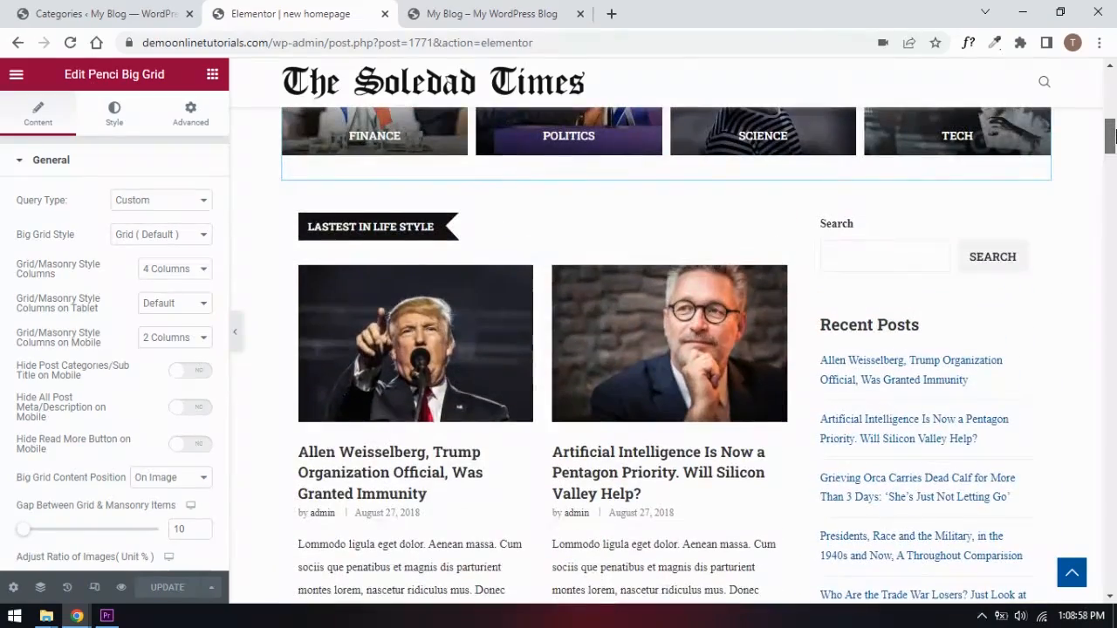
left_click(428, 337)
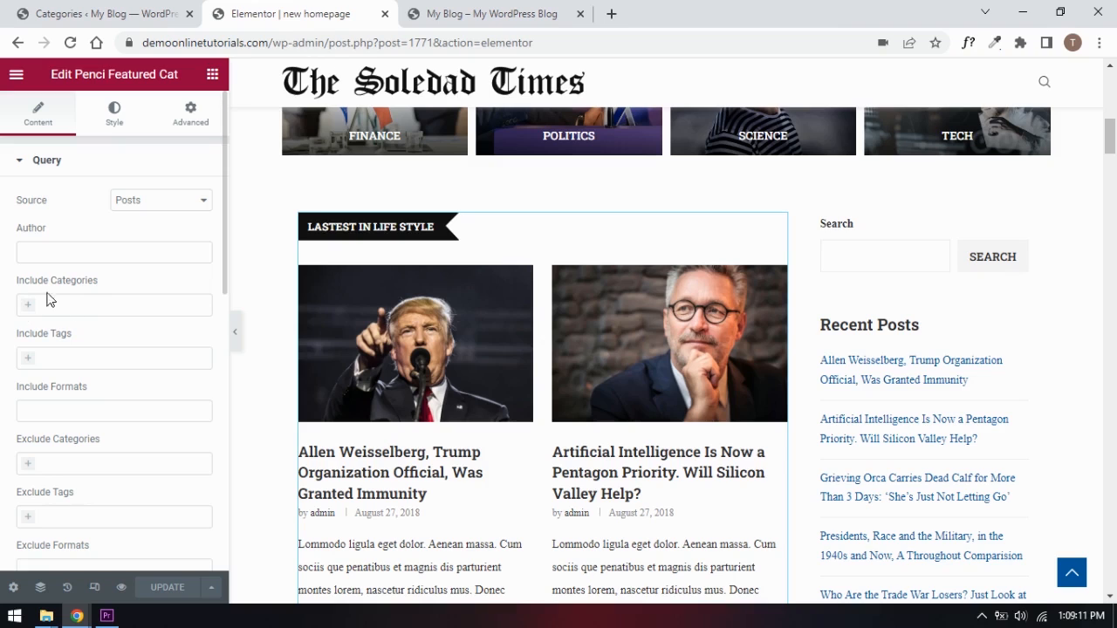
scroll(157, 349, "down", 3)
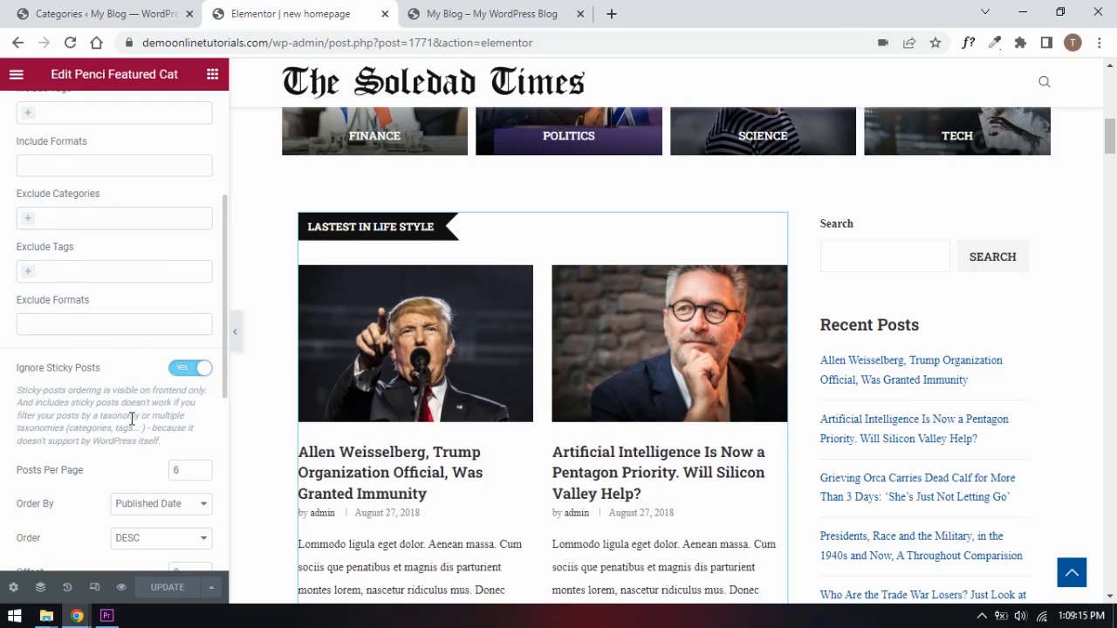
scroll(127, 432, "down", 3)
scroll(125, 443, "up", 6)
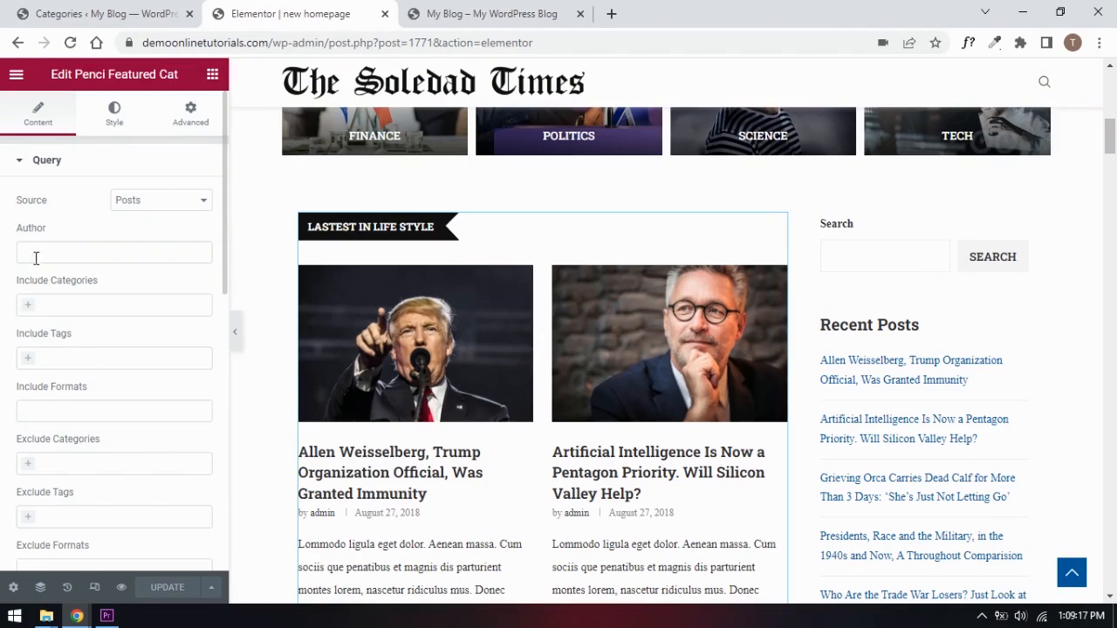
left_click(25, 164)
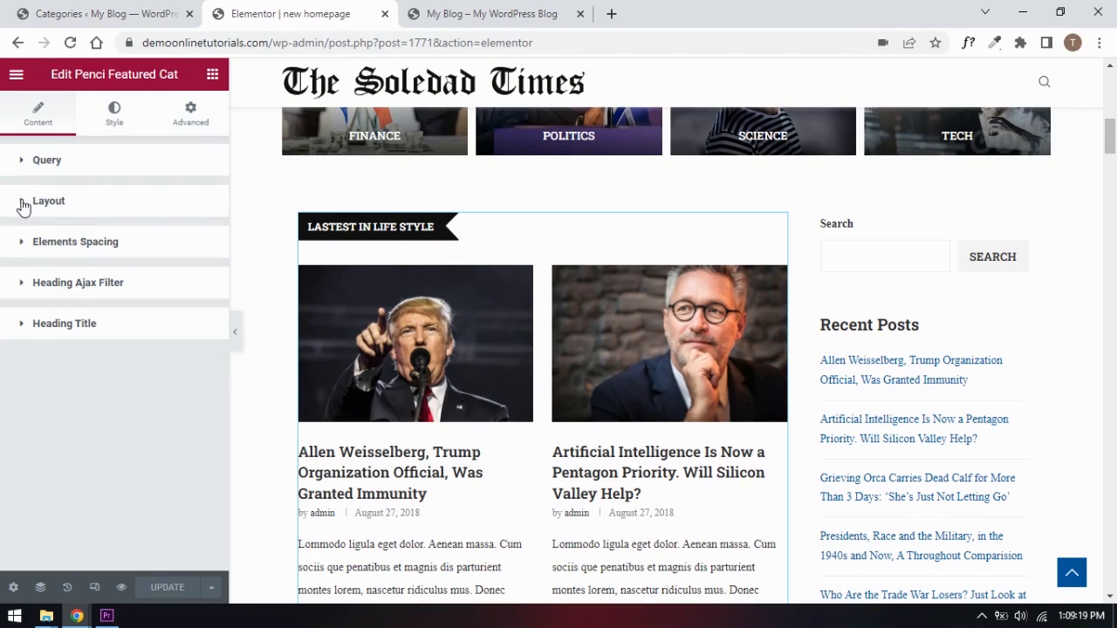
left_click(24, 204)
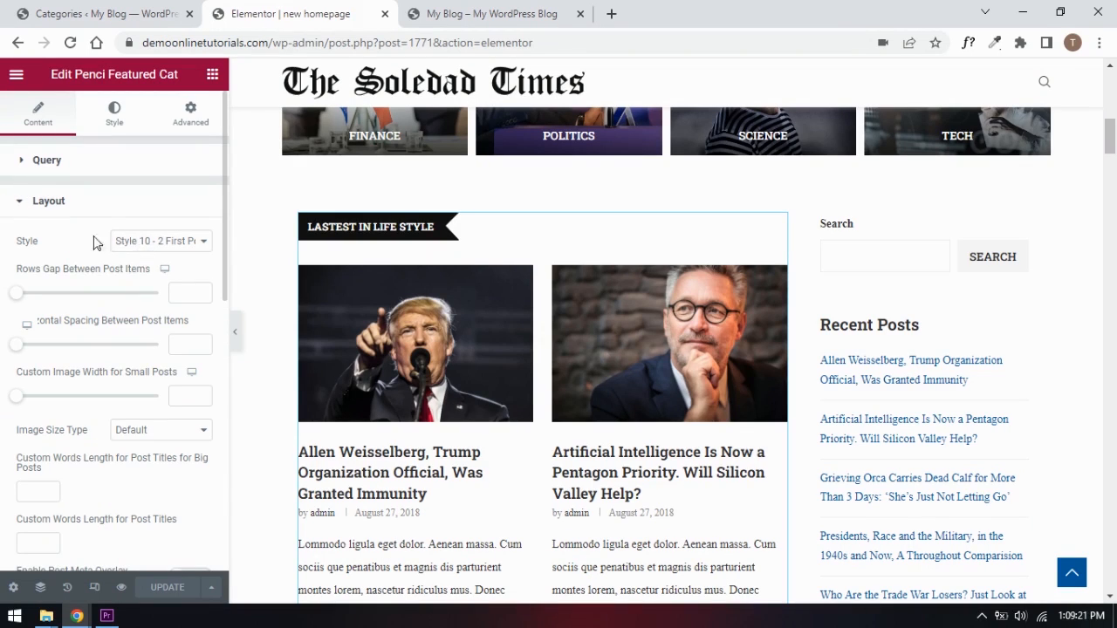
left_click(144, 244)
left_click(145, 247)
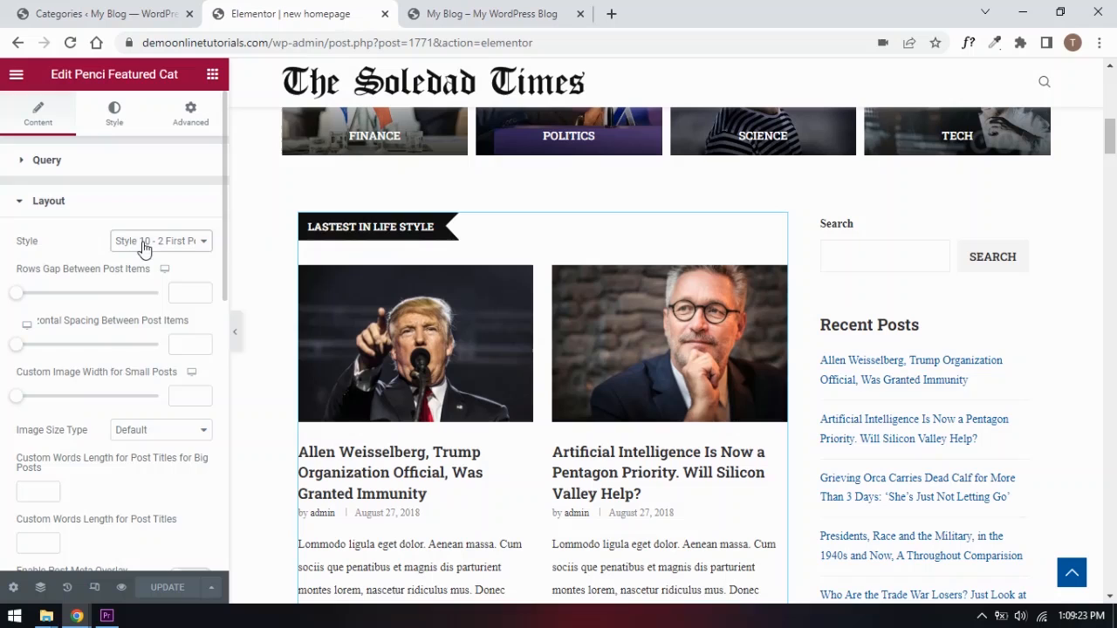
left_click(16, 205)
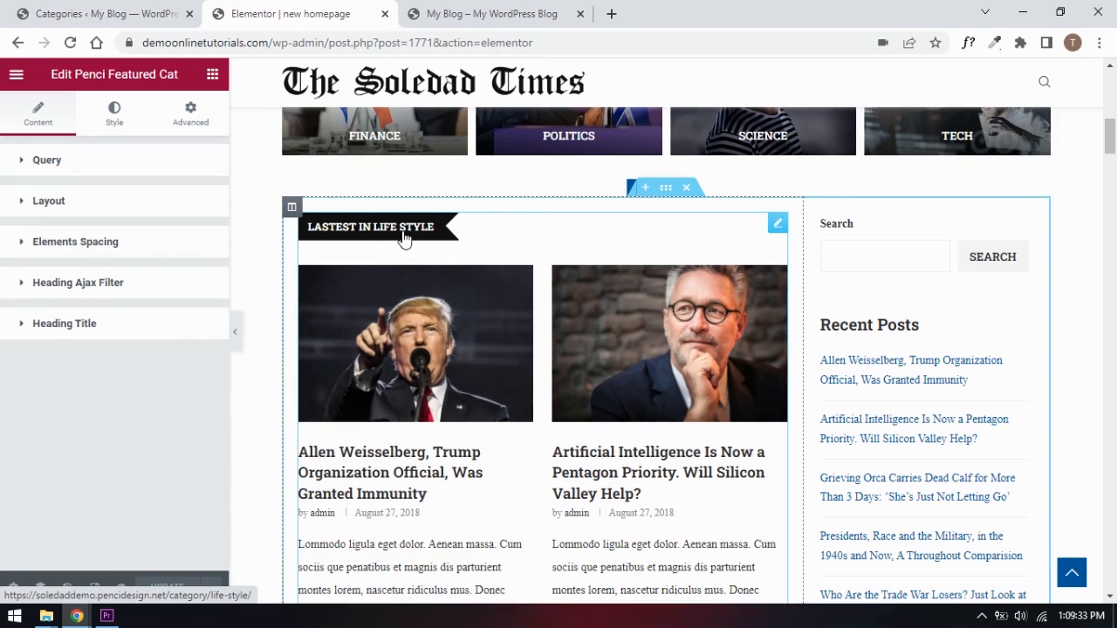
Rename the widget's heading title to Lastest in Politics
left_click(27, 335)
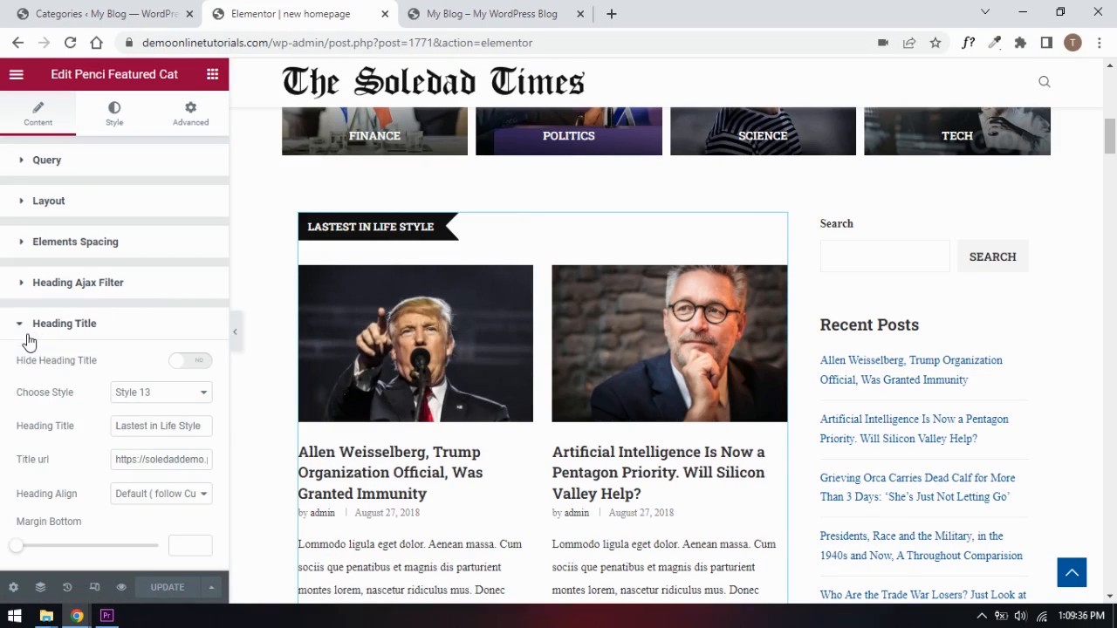
double_click(144, 426)
left_click(197, 426)
key("BackSpace")
key("BackSpace")
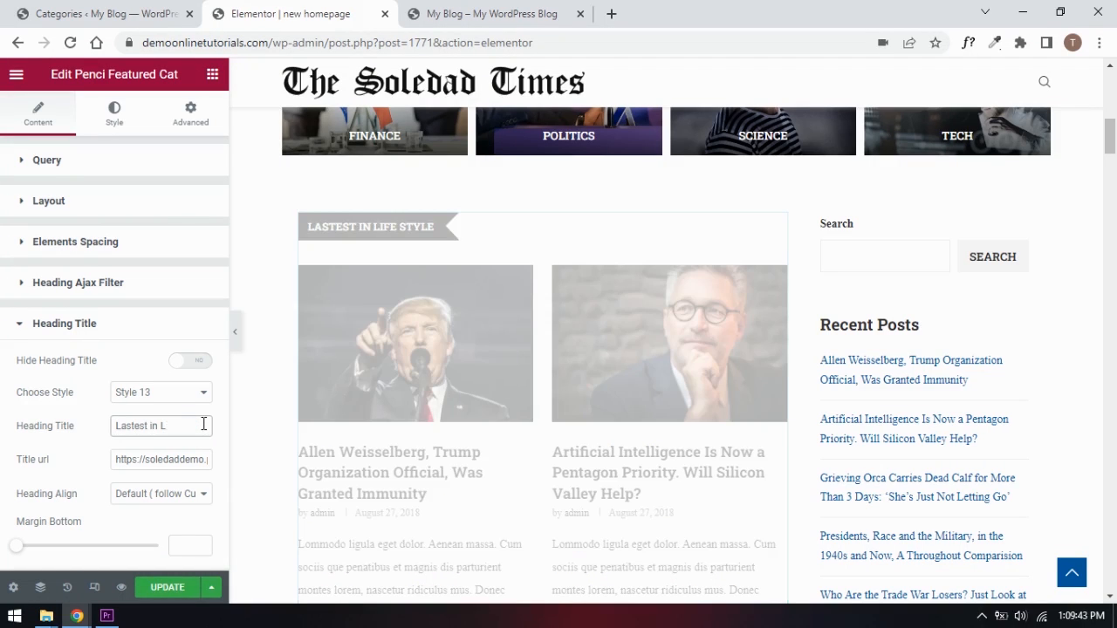
key("BackSpace")
type("Po")
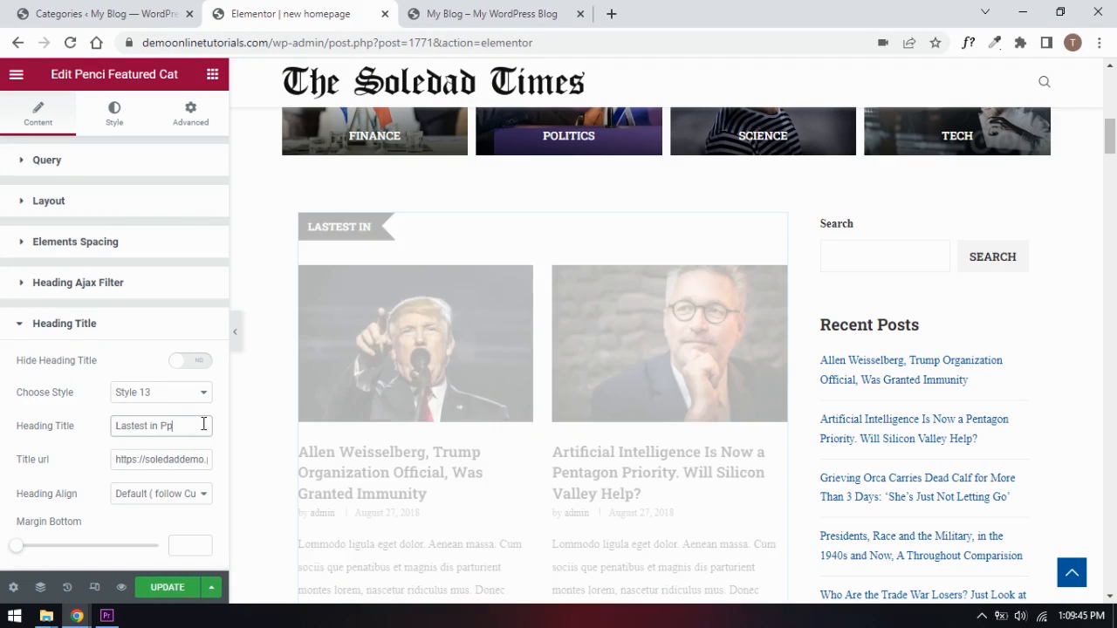
type("litics")
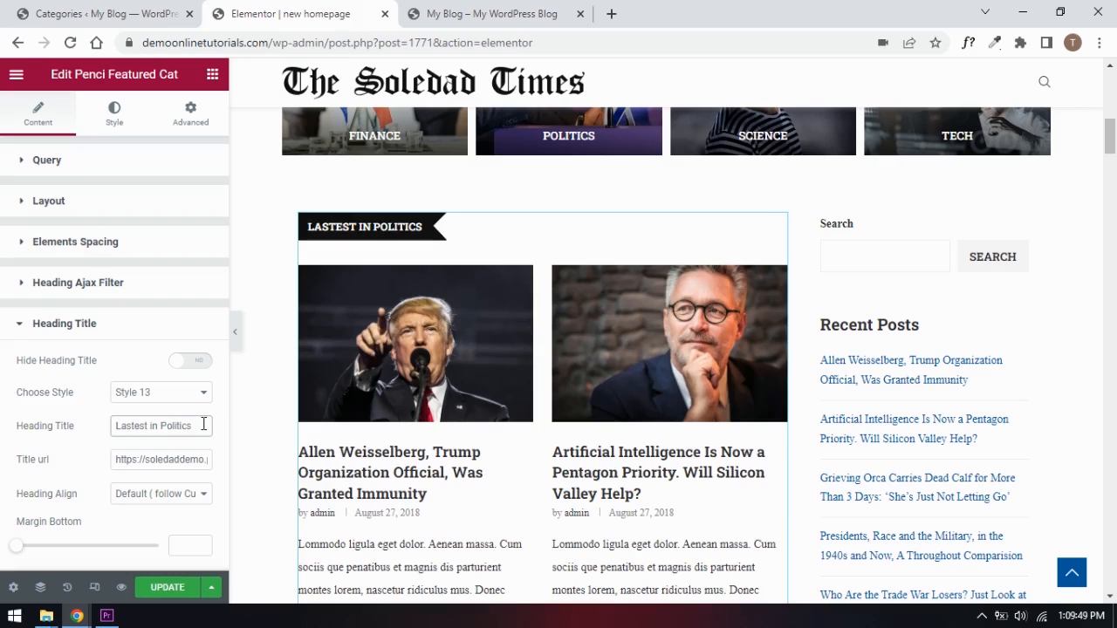
left_click(32, 326)
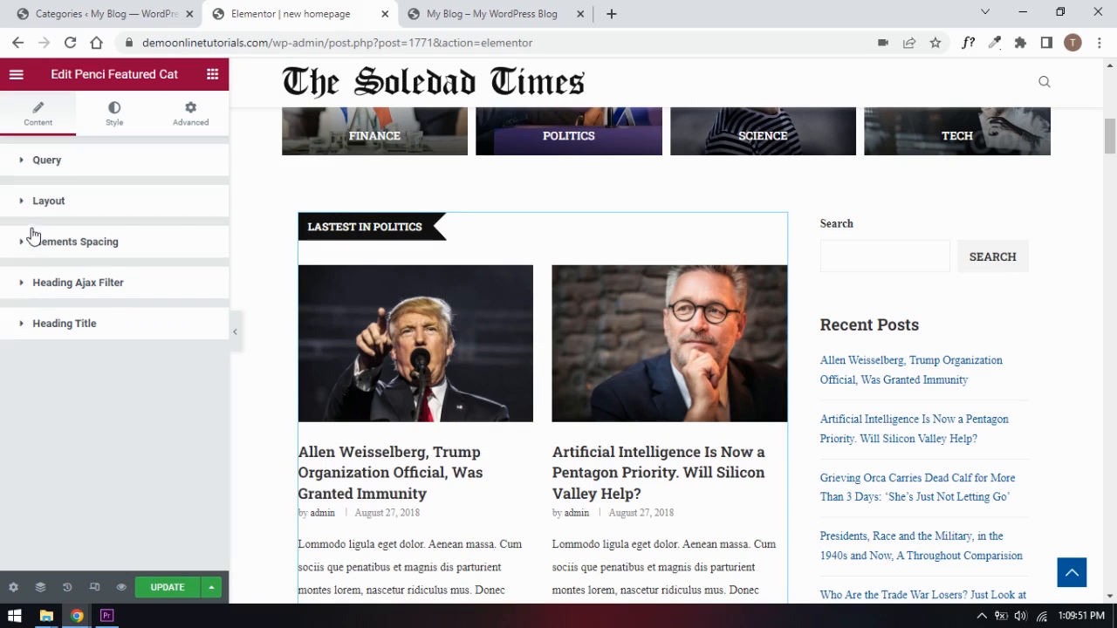
Set the widget's included category to Politics
left_click(24, 166)
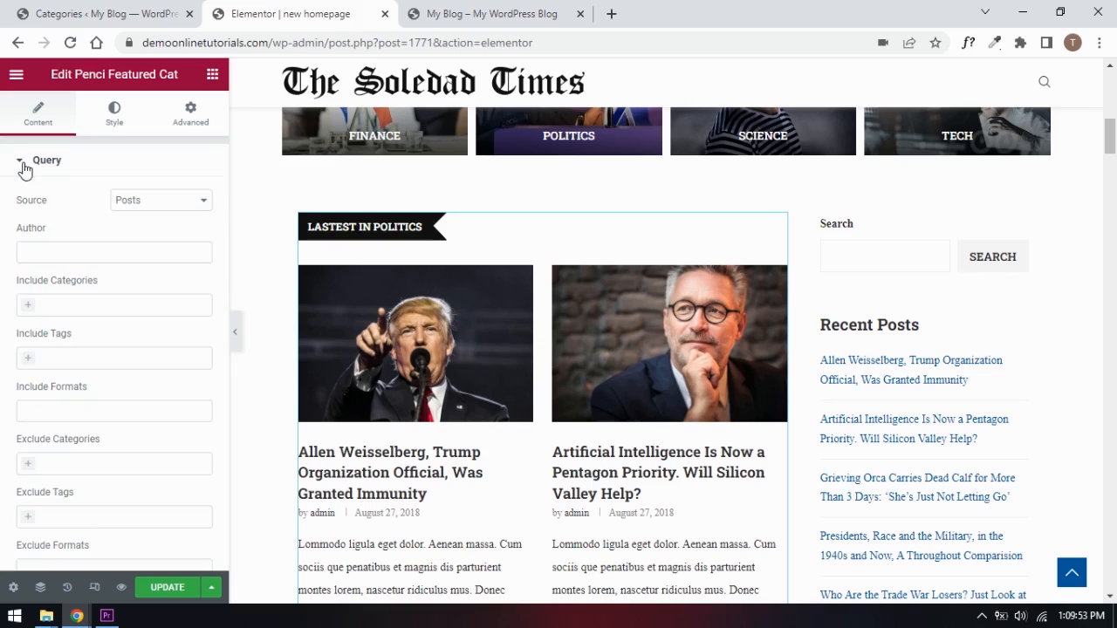
left_click(89, 306)
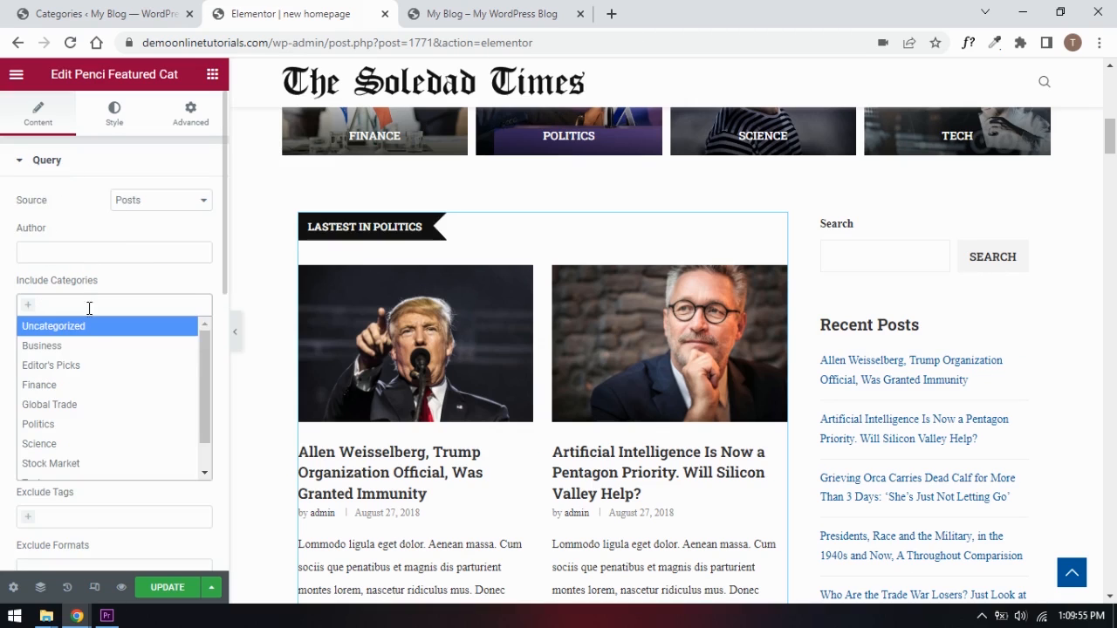
left_click(69, 426)
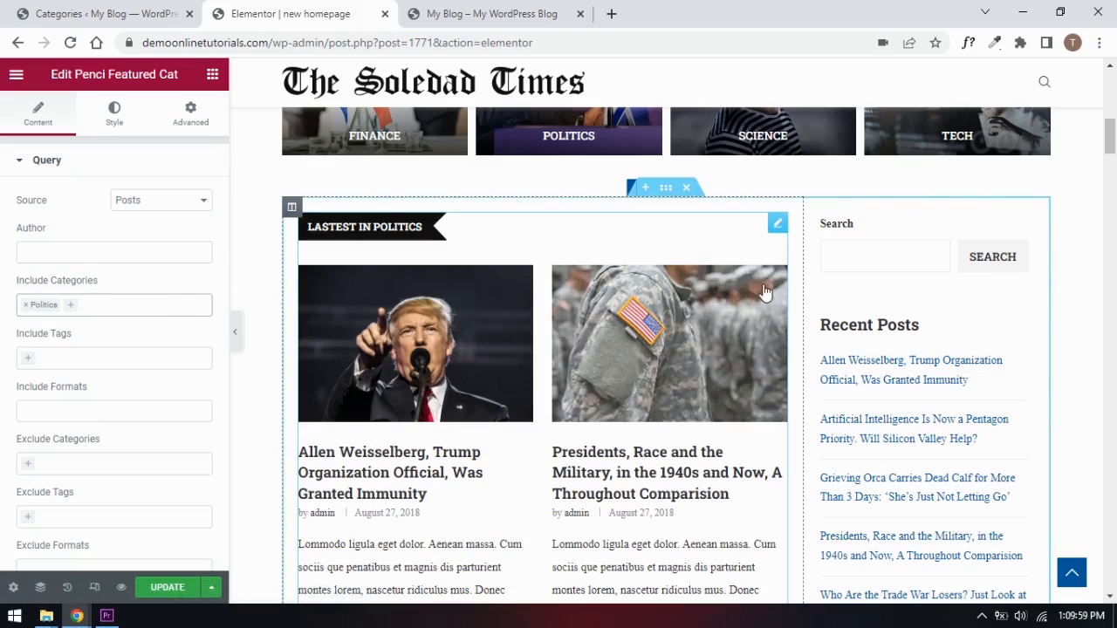
Select the Latest In Fashion widget further down and rename its heading title to Latest In Finance
scroll(719, 314, "down", 5)
scroll(672, 374, "down", 3)
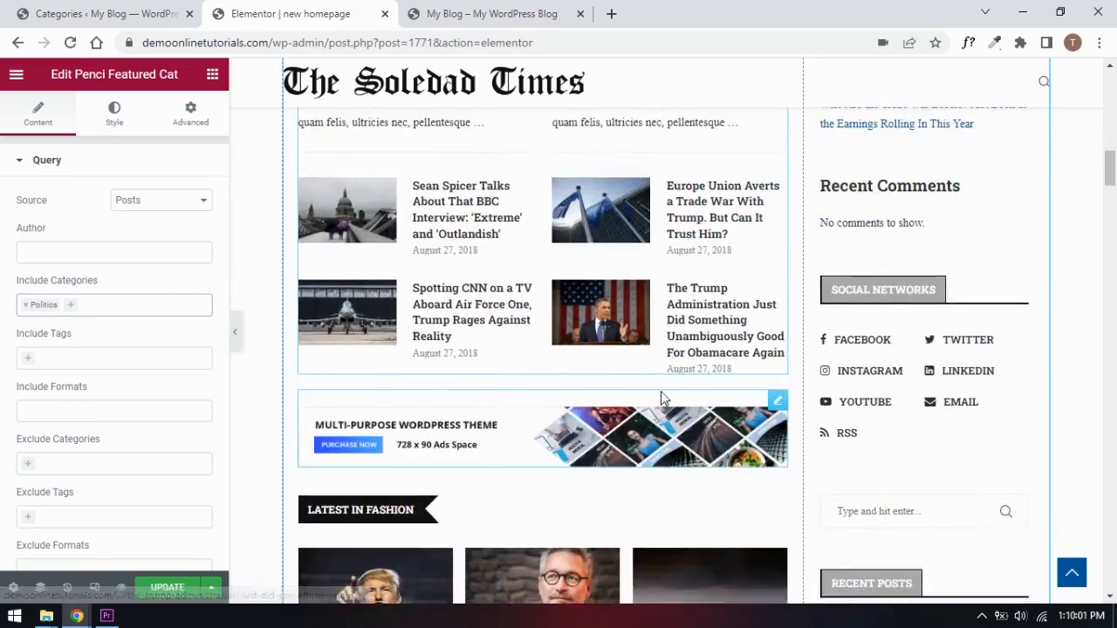
scroll(604, 384, "down", 2)
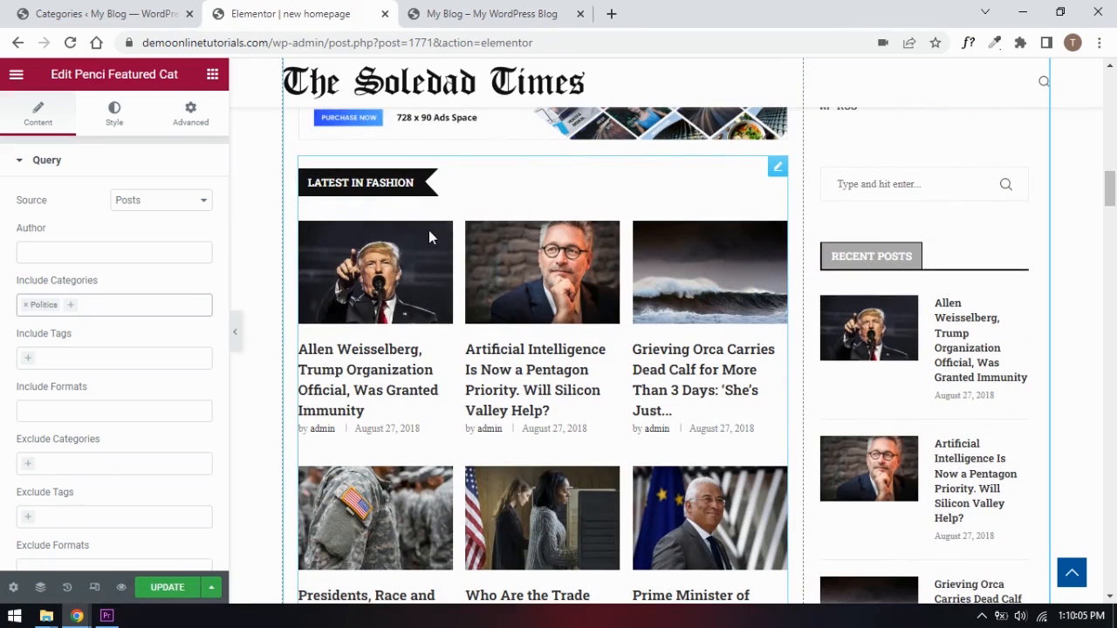
left_click(429, 231)
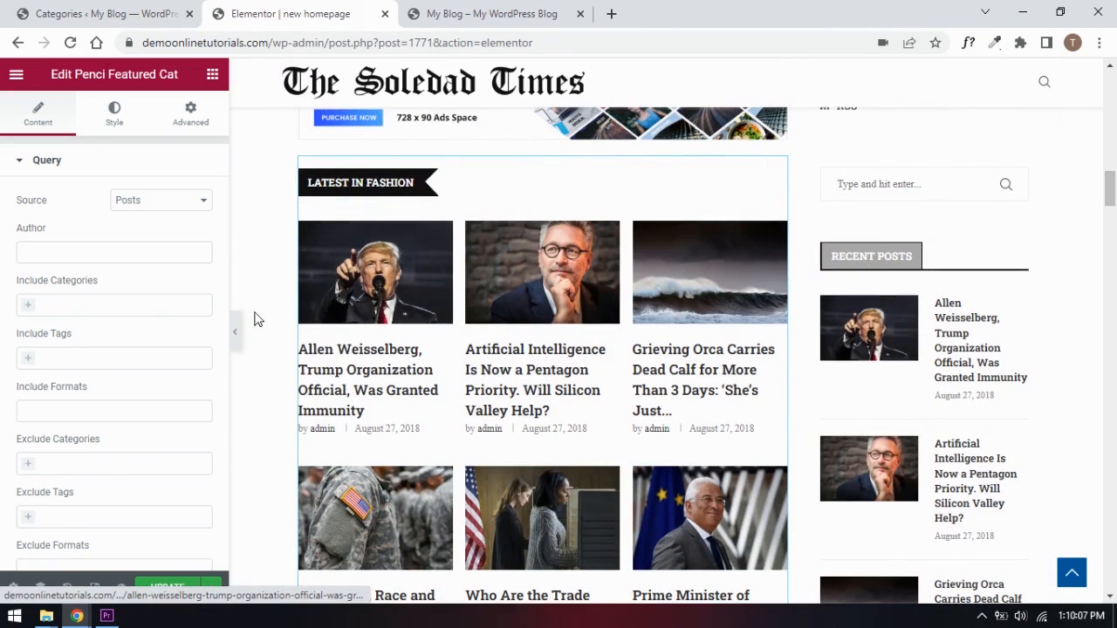
left_click(26, 162)
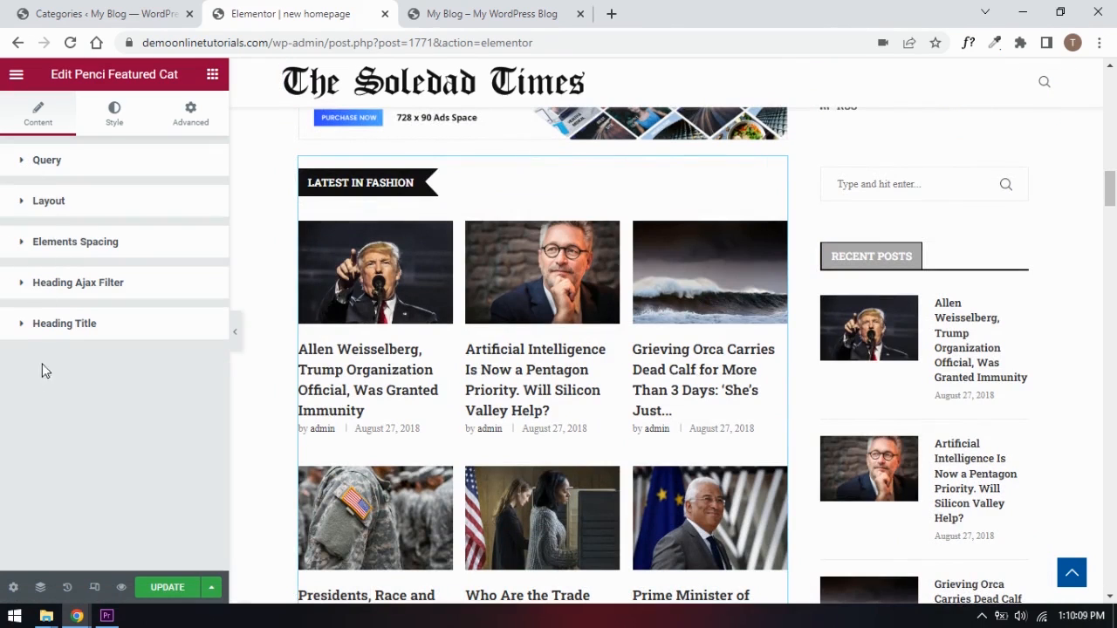
left_click(22, 324)
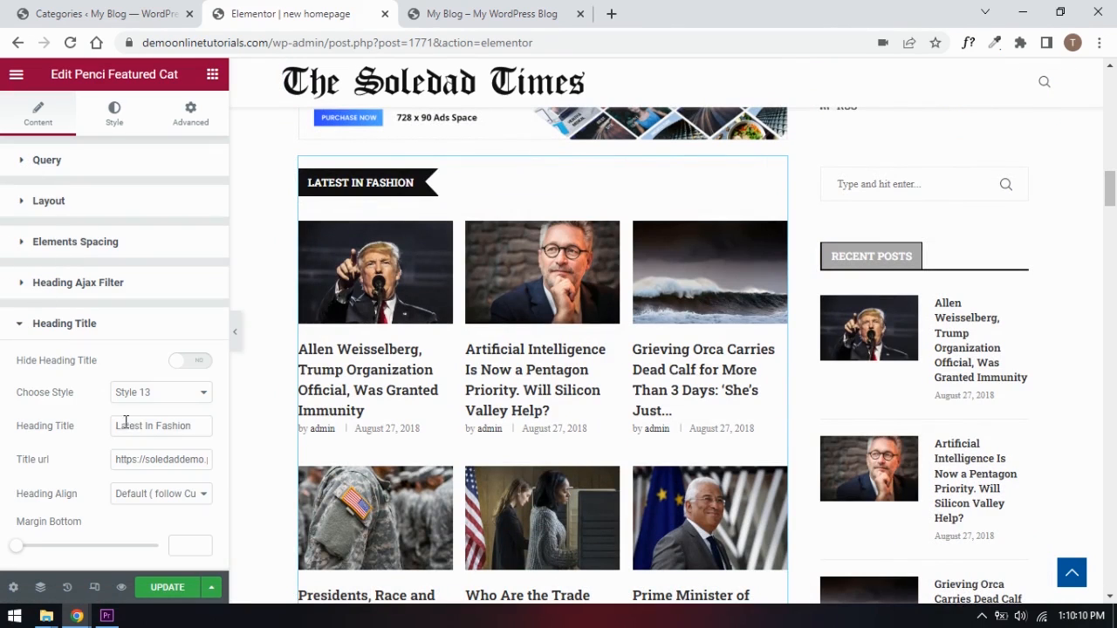
left_click(195, 426)
key("BackSpace")
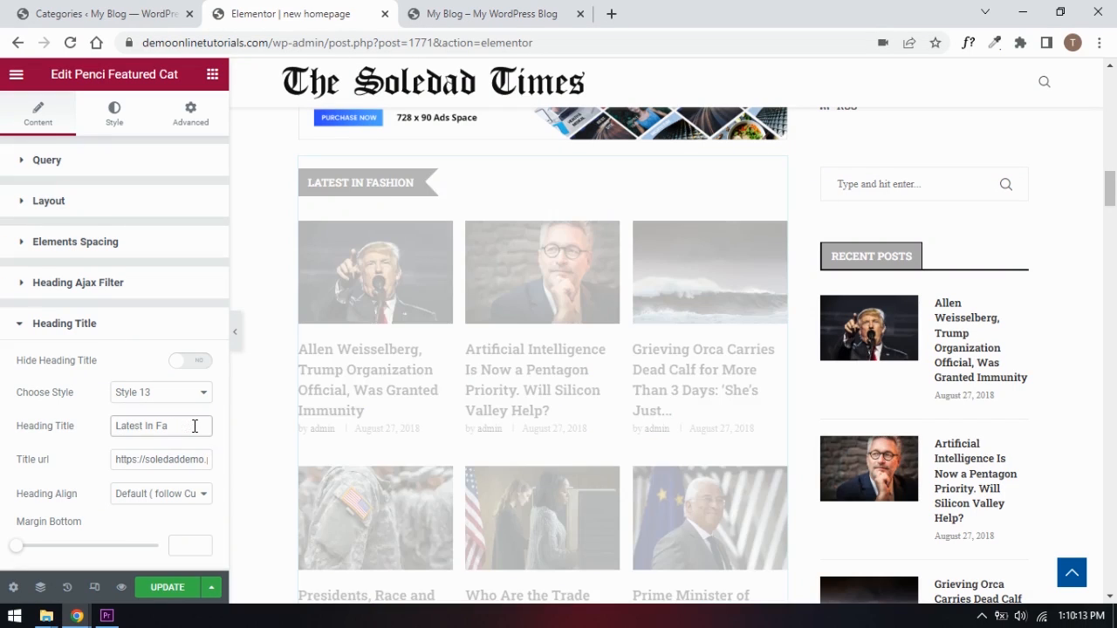
key("BackSpace")
type("inance")
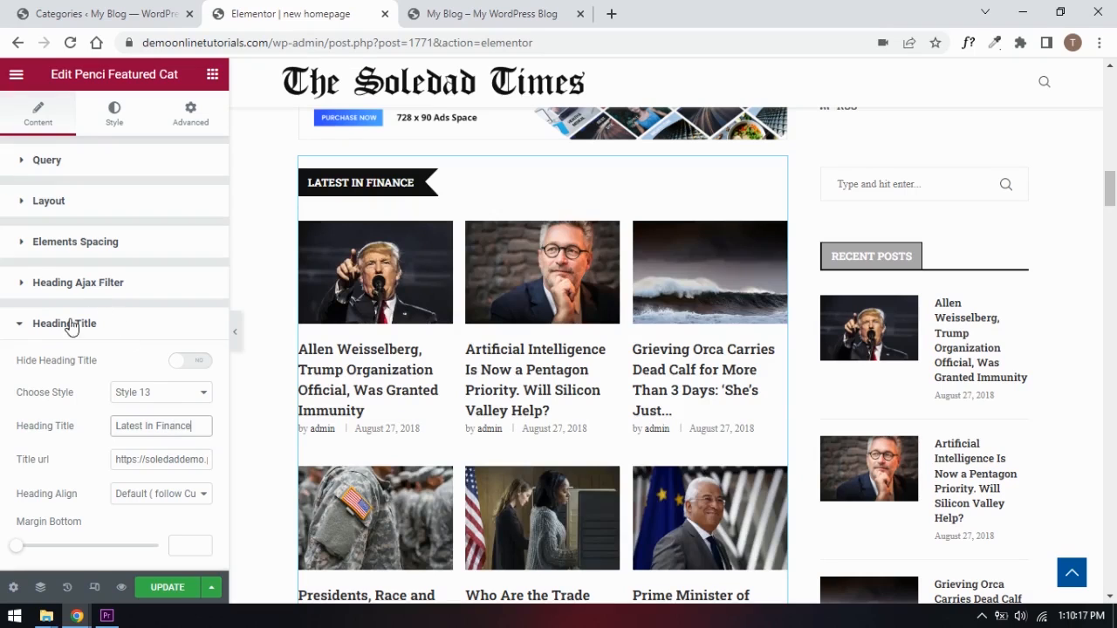
left_click(19, 330)
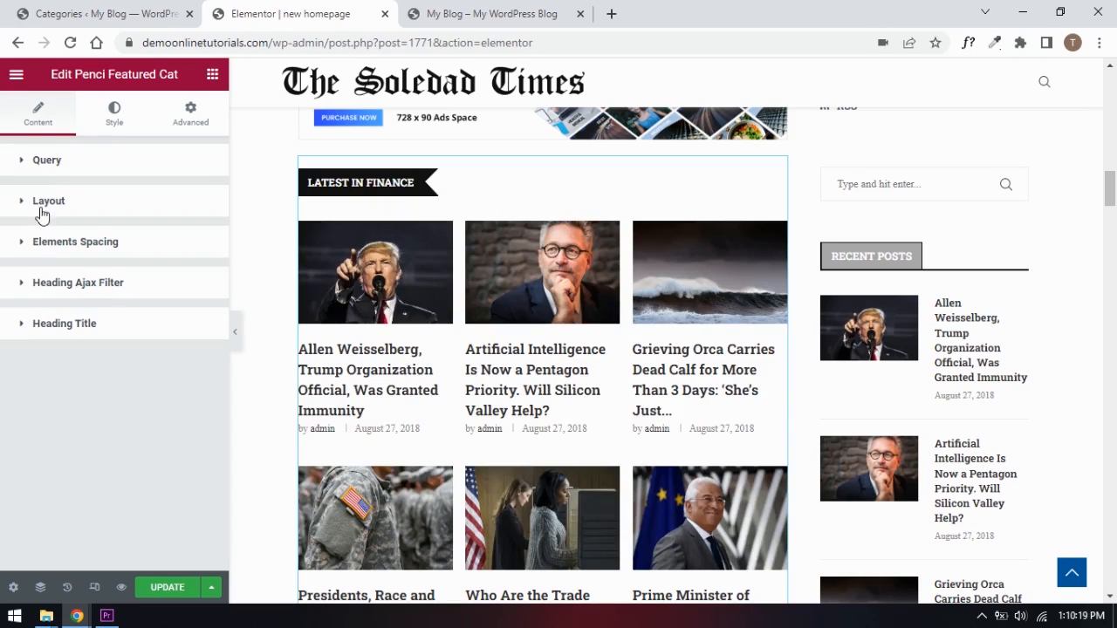
Set the Finance widget's included category to Finance and update the page
left_click(23, 161)
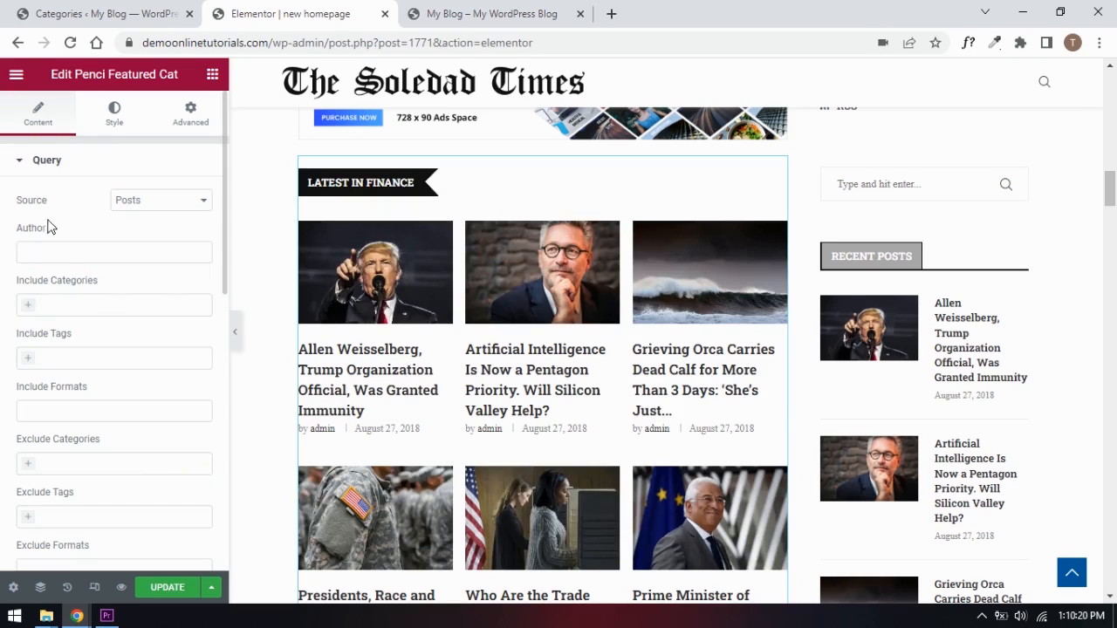
left_click(52, 304)
left_click(63, 390)
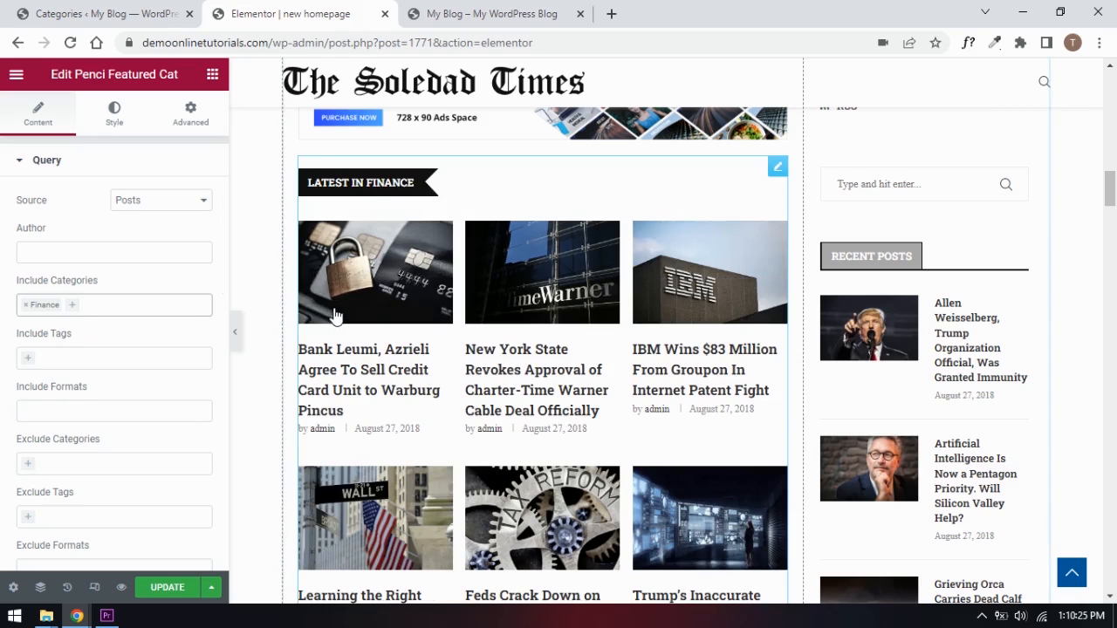
left_click(179, 585)
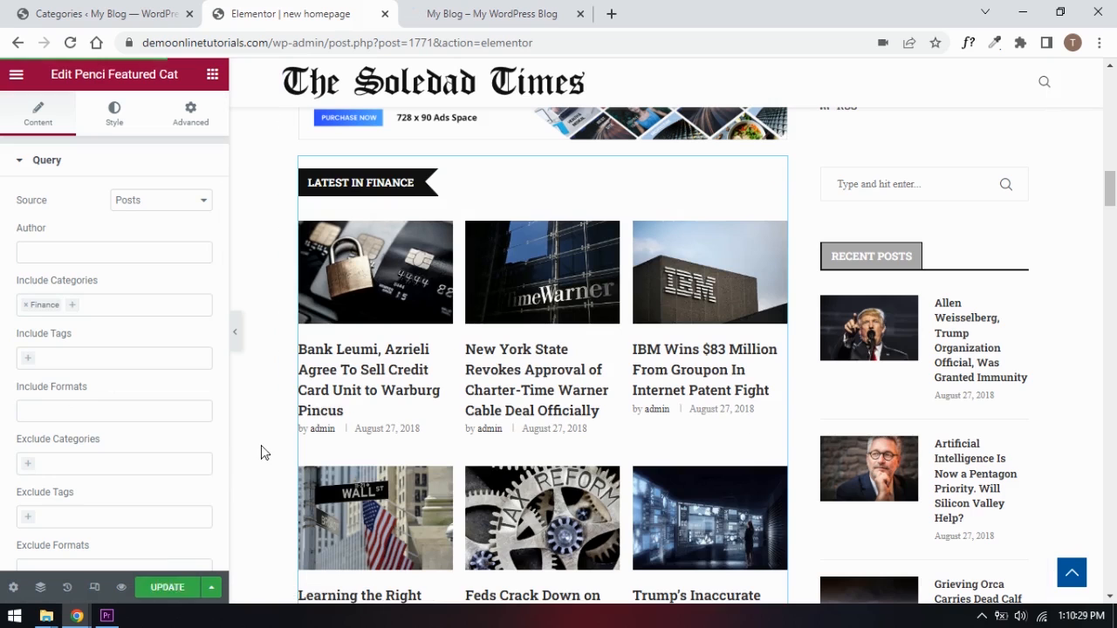
Select the Healthy Living latest posts widget and set its included category to Science
scroll(382, 373, "down", 6)
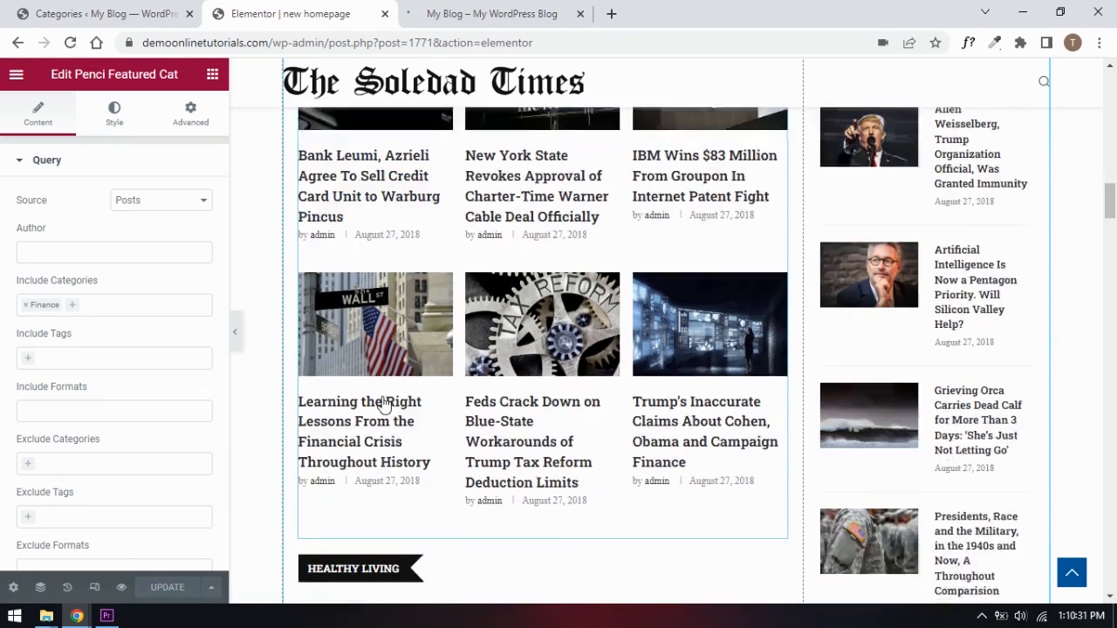
scroll(392, 441, "down", 1)
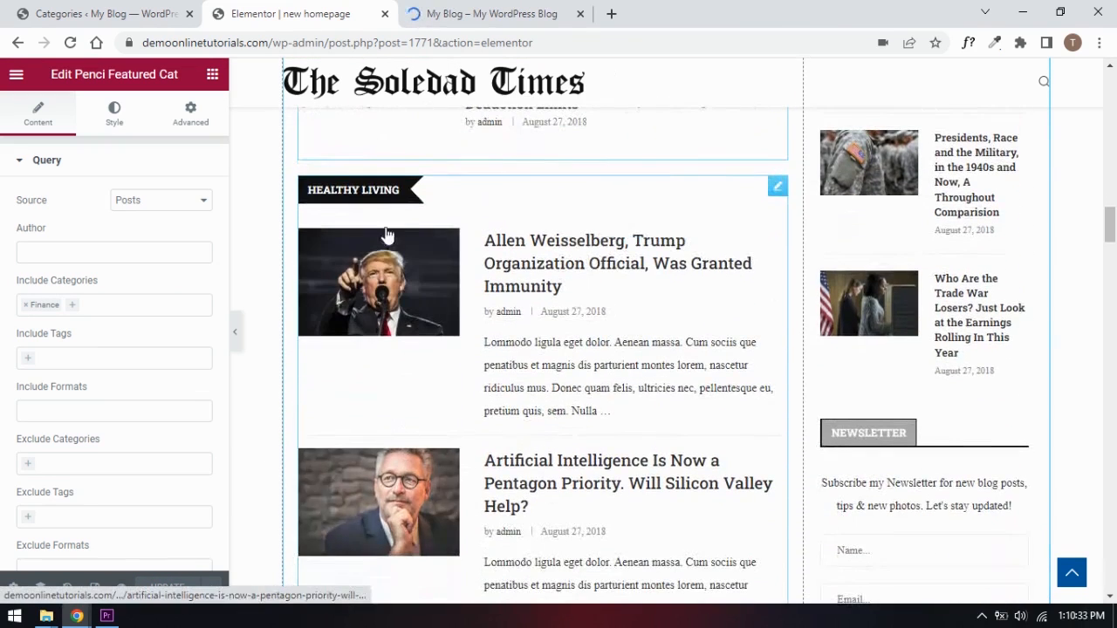
left_click(389, 201)
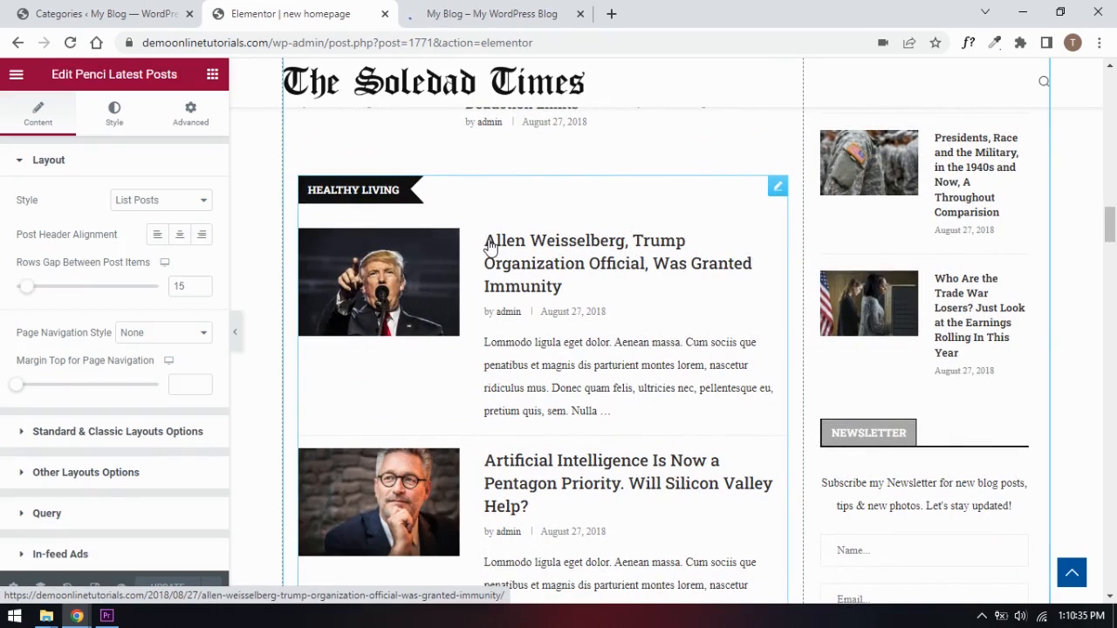
left_click(22, 161)
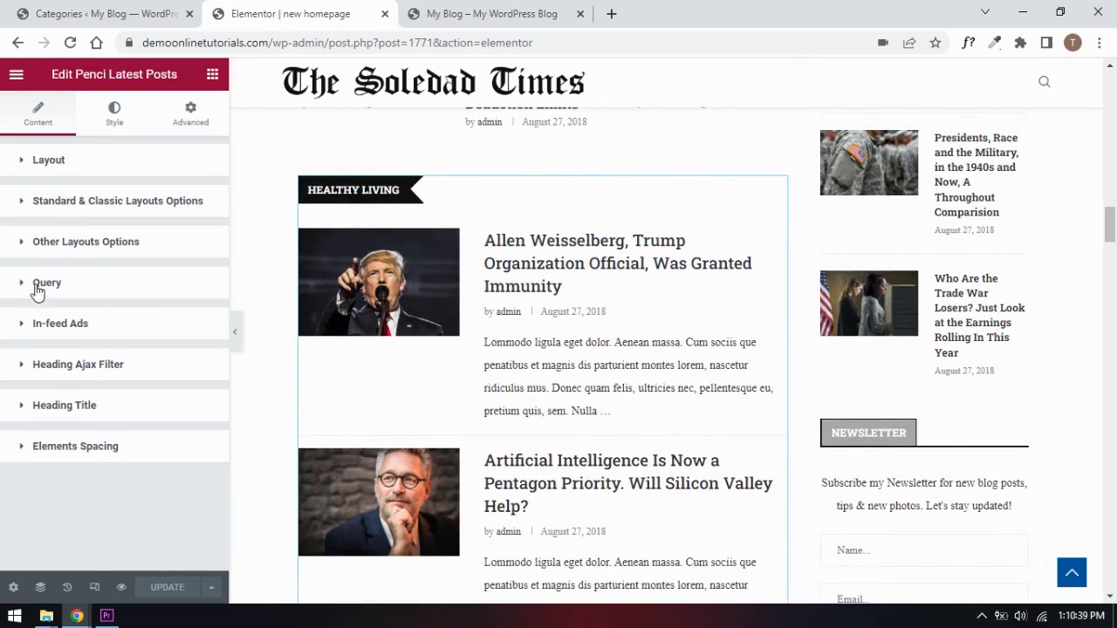
left_click(35, 288)
scroll(96, 323, "down", 1)
left_click(92, 346)
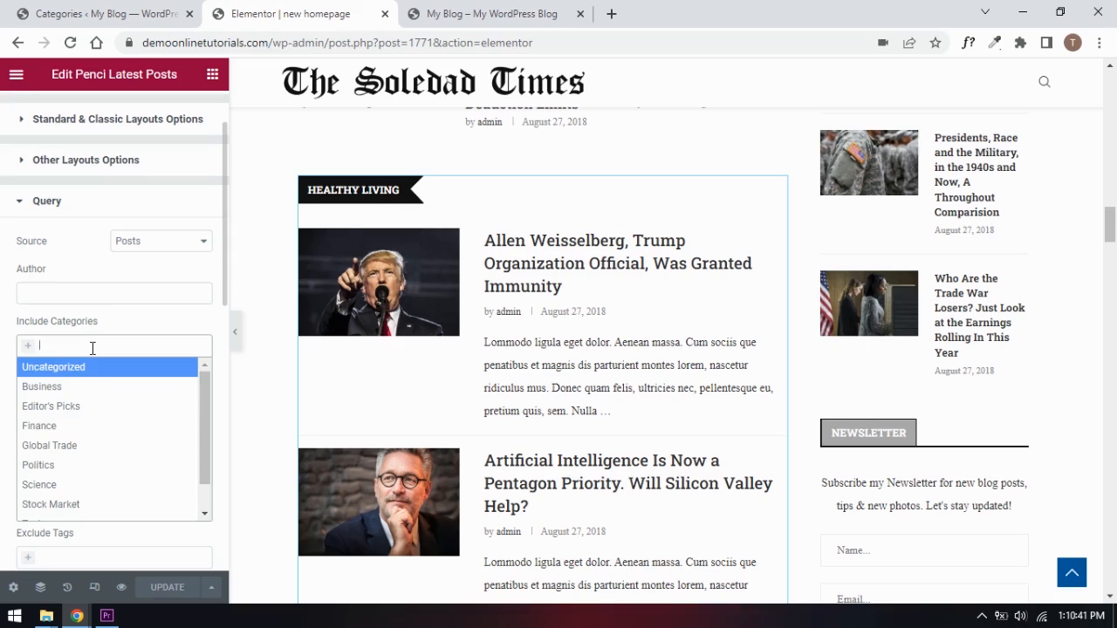
left_click(69, 485)
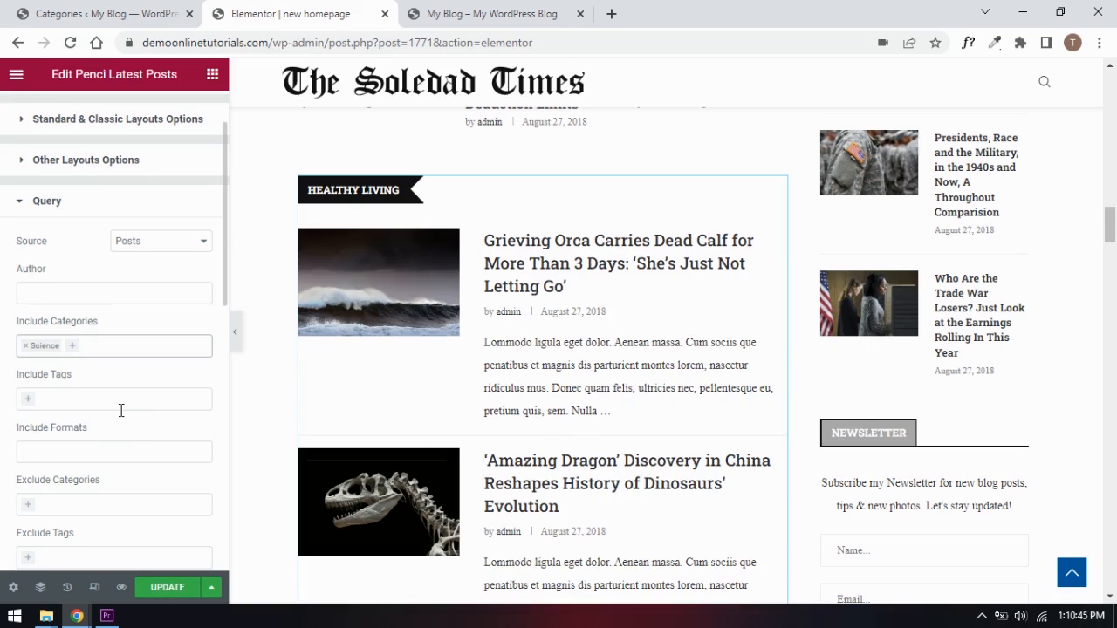
Rename the Healthy Living widget's heading title to Science and update the page
left_click(21, 210)
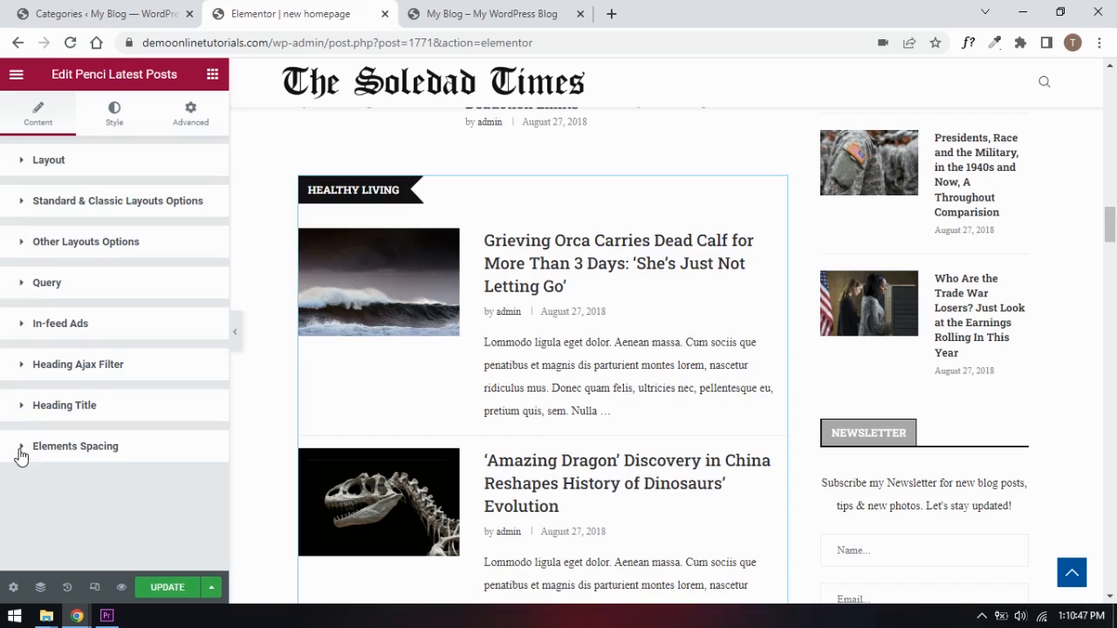
left_click(24, 406)
scroll(149, 471, "down", 2)
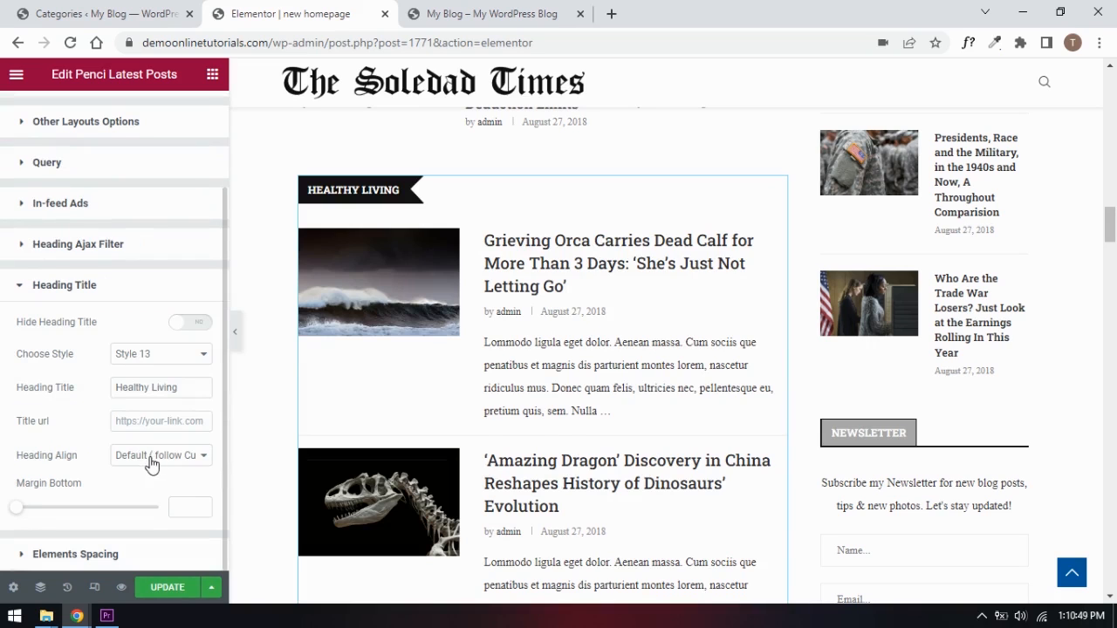
triple_click(187, 386)
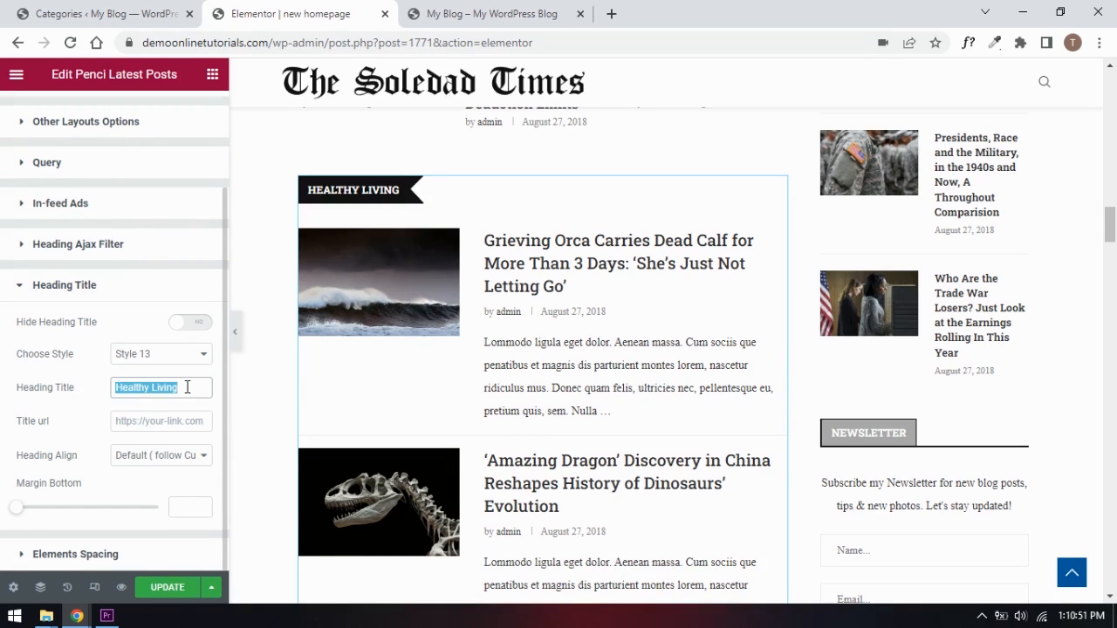
type("Science")
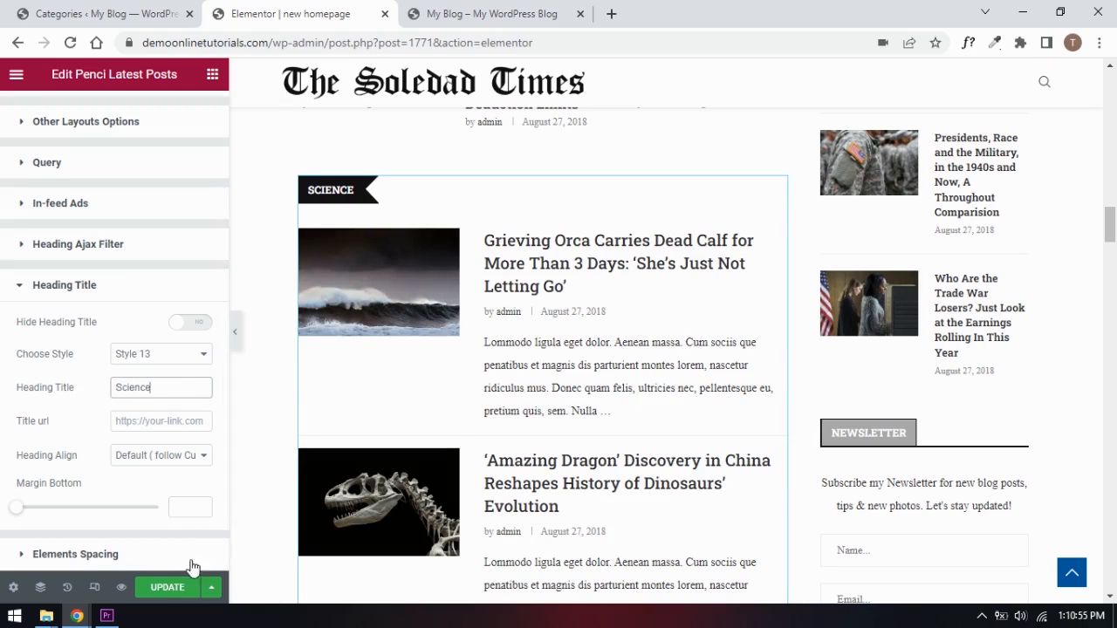
left_click(166, 587)
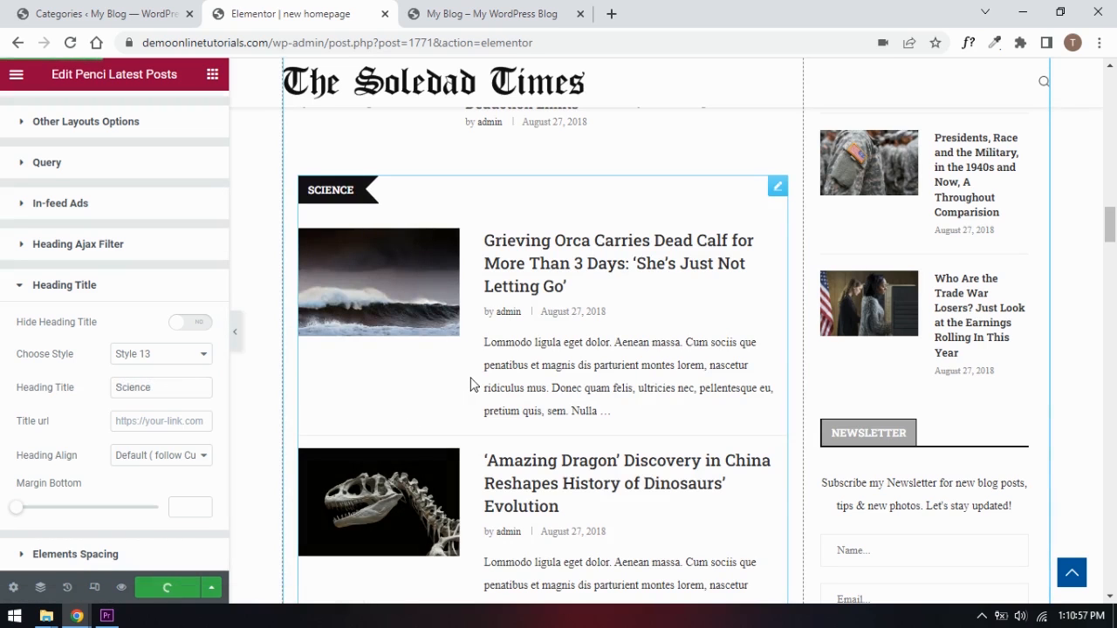
Select the Latest In Style featured category widget further down and set its included category to Tech
scroll(524, 332, "down", 5)
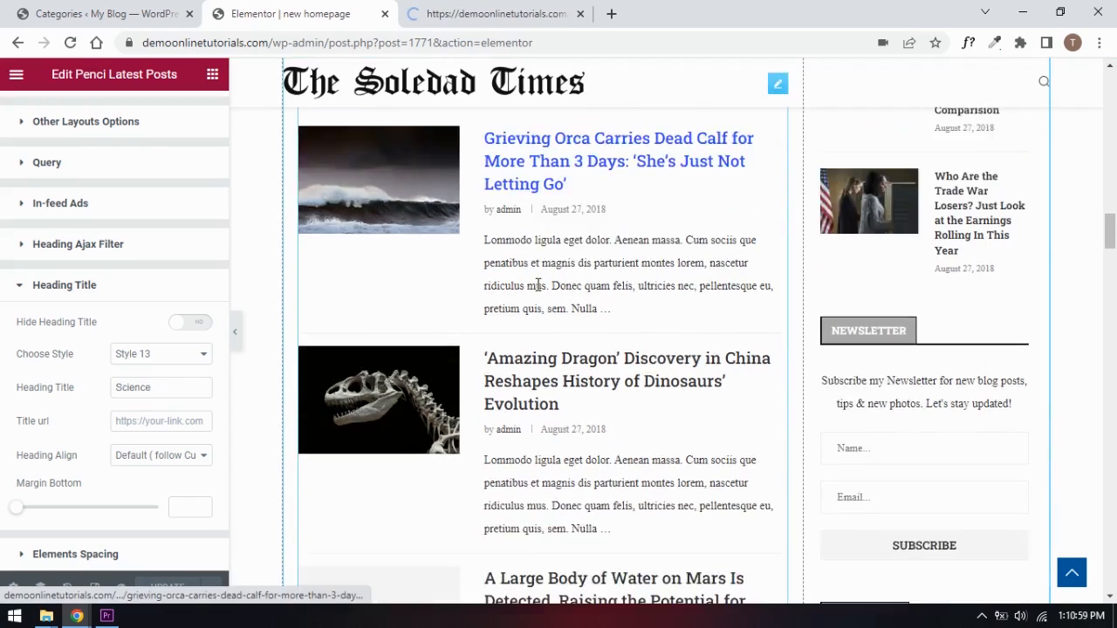
scroll(537, 301, "down", 2)
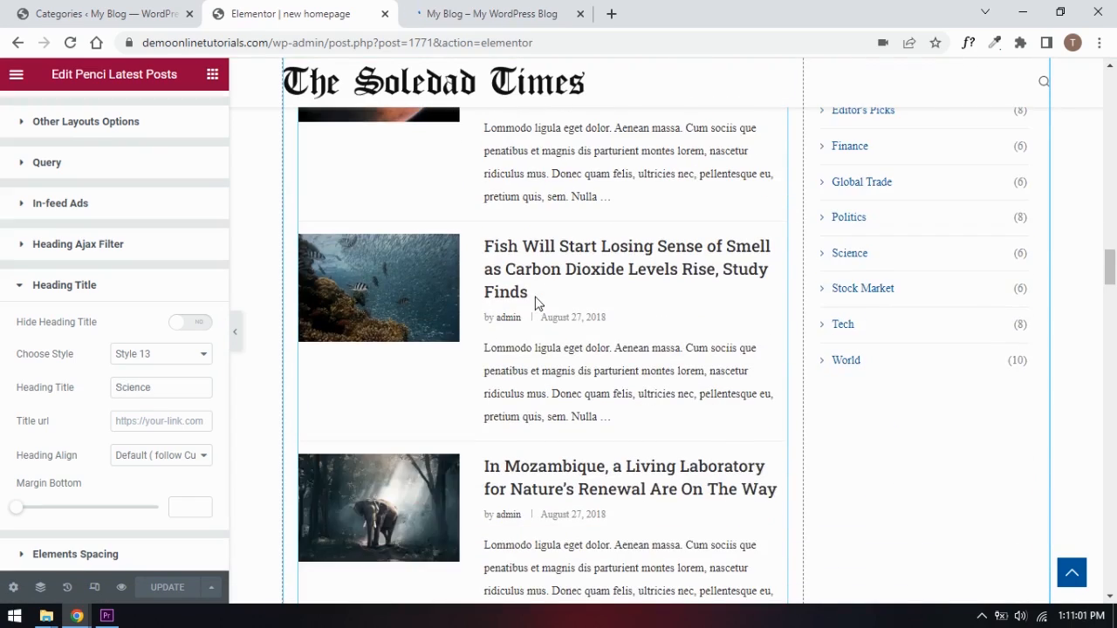
scroll(537, 302, "down", 2)
scroll(537, 303, "down", 9)
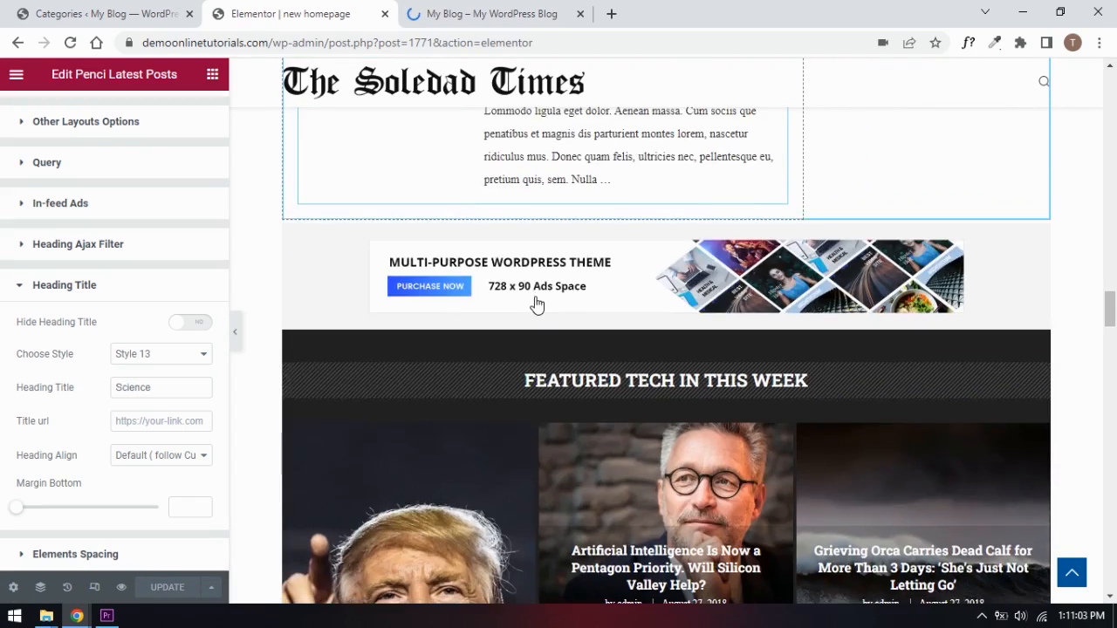
scroll(537, 304, "up", 10)
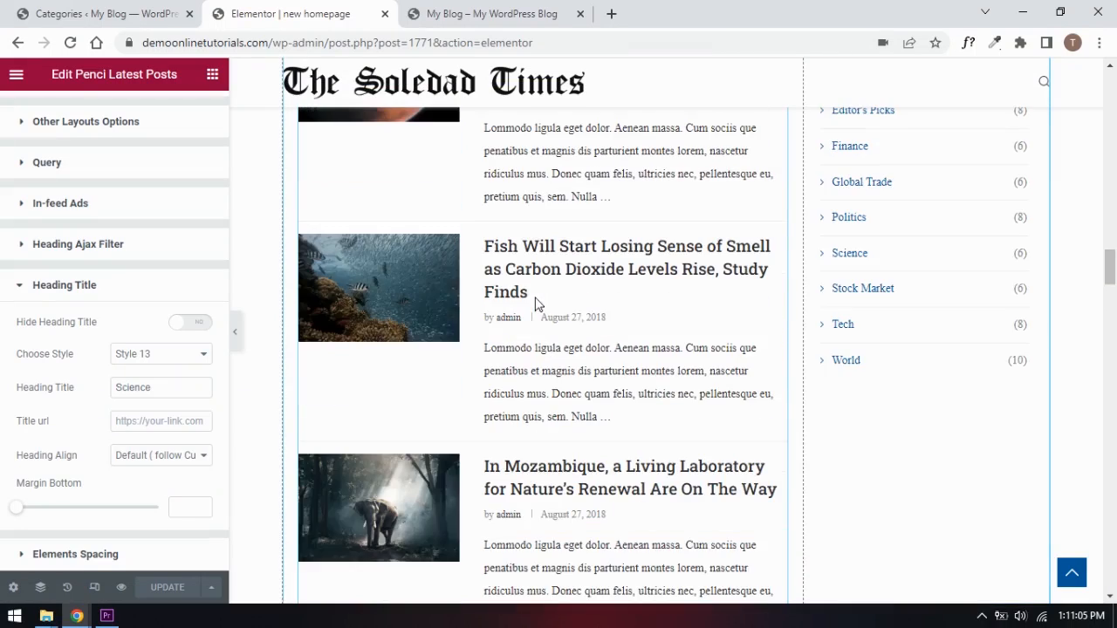
scroll(537, 304, "down", 3)
scroll(537, 305, "down", 7)
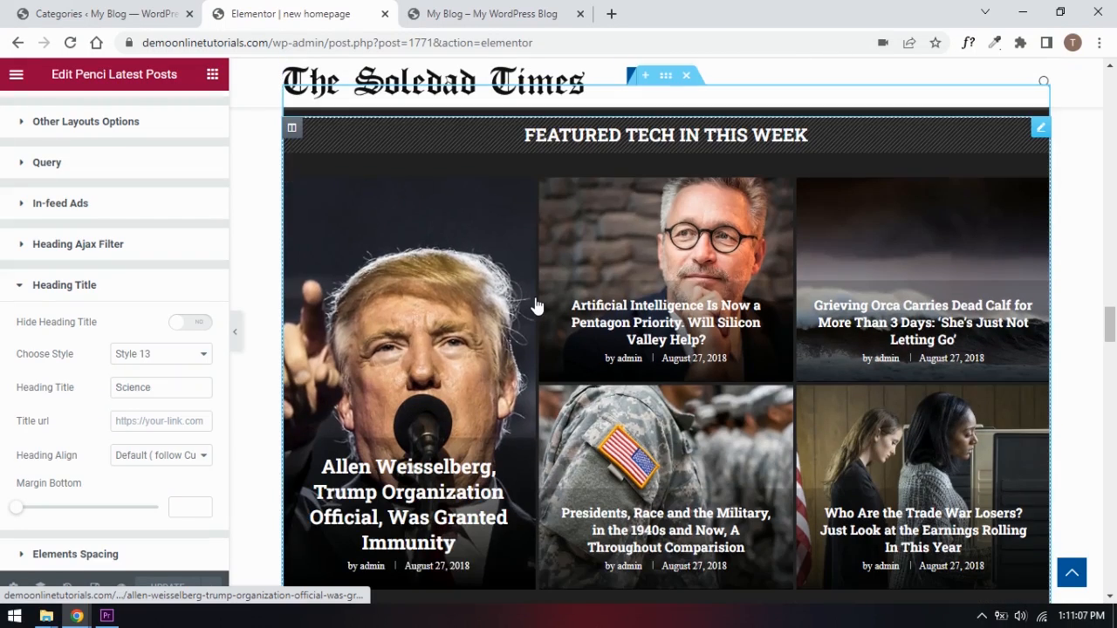
scroll(537, 305, "down", 4)
scroll(537, 304, "down", 3)
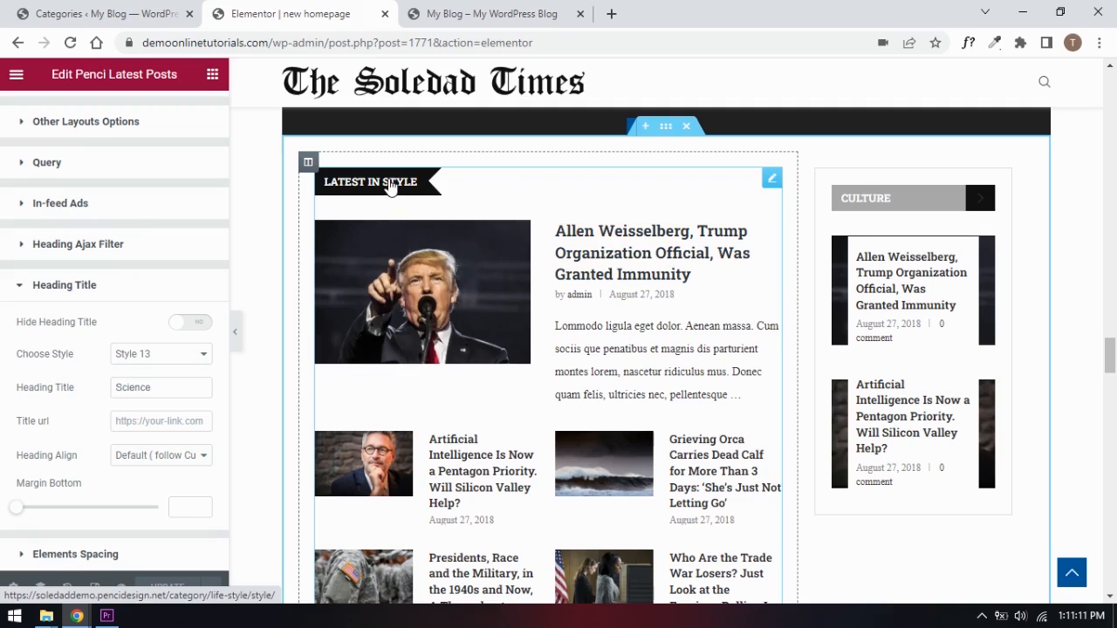
left_click(394, 190)
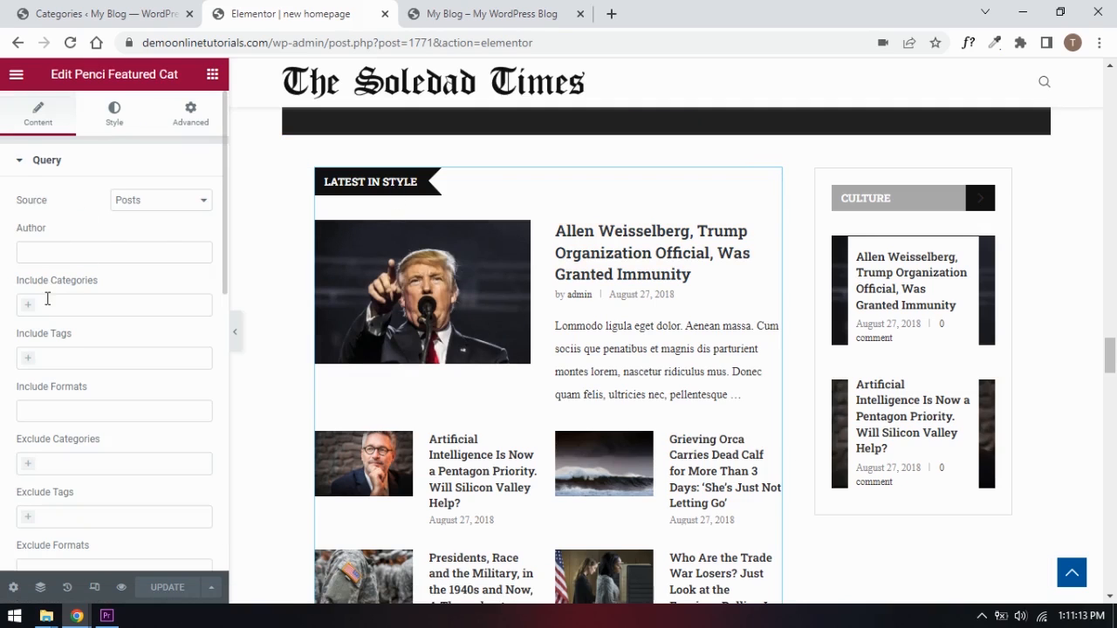
left_click(88, 306)
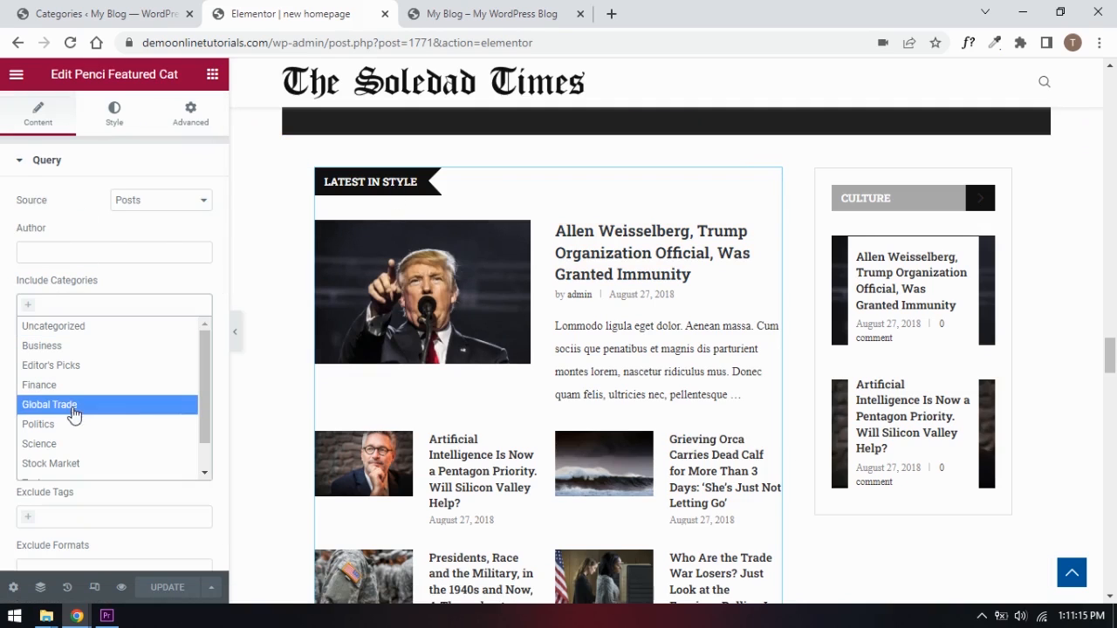
scroll(90, 456, "down", 2)
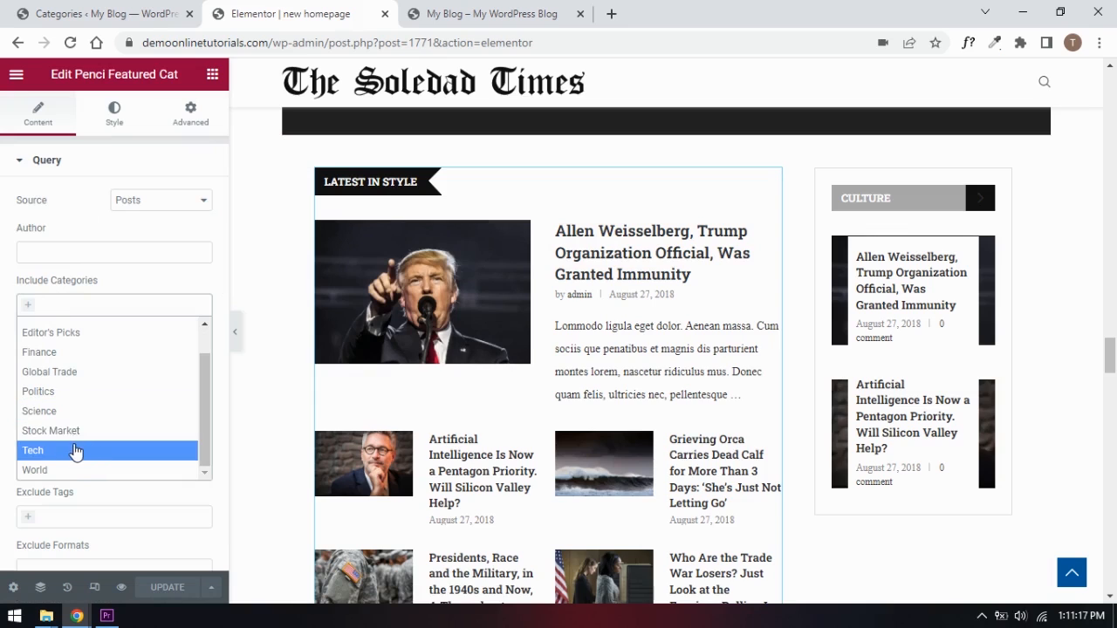
left_click(77, 451)
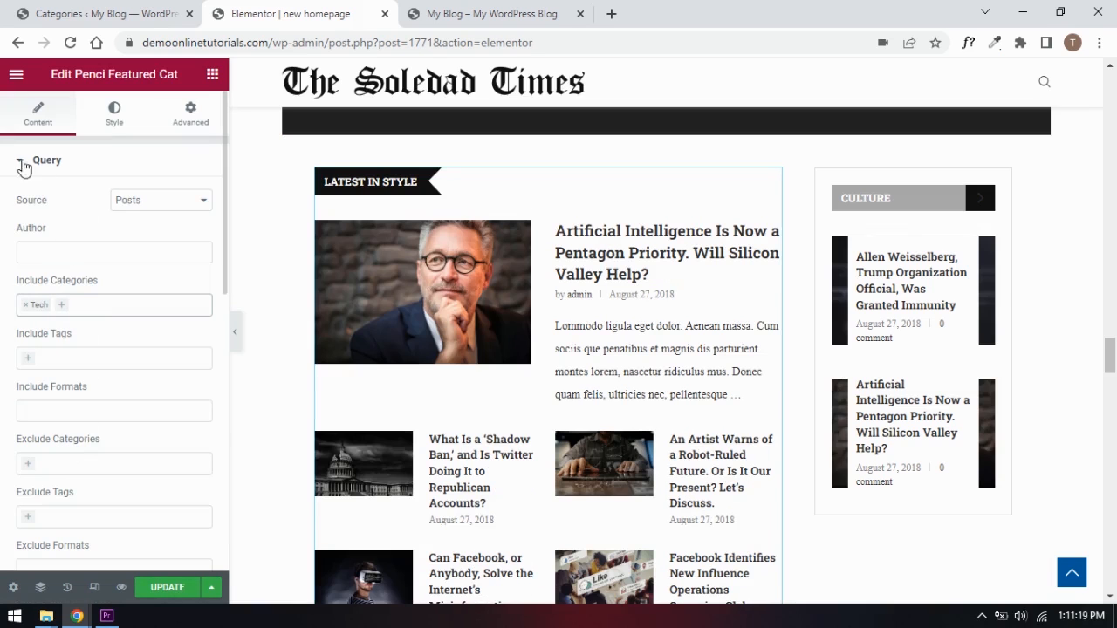
Rename the widget's heading title to Latest in Tech and update the page
left_click(26, 164)
left_click(22, 328)
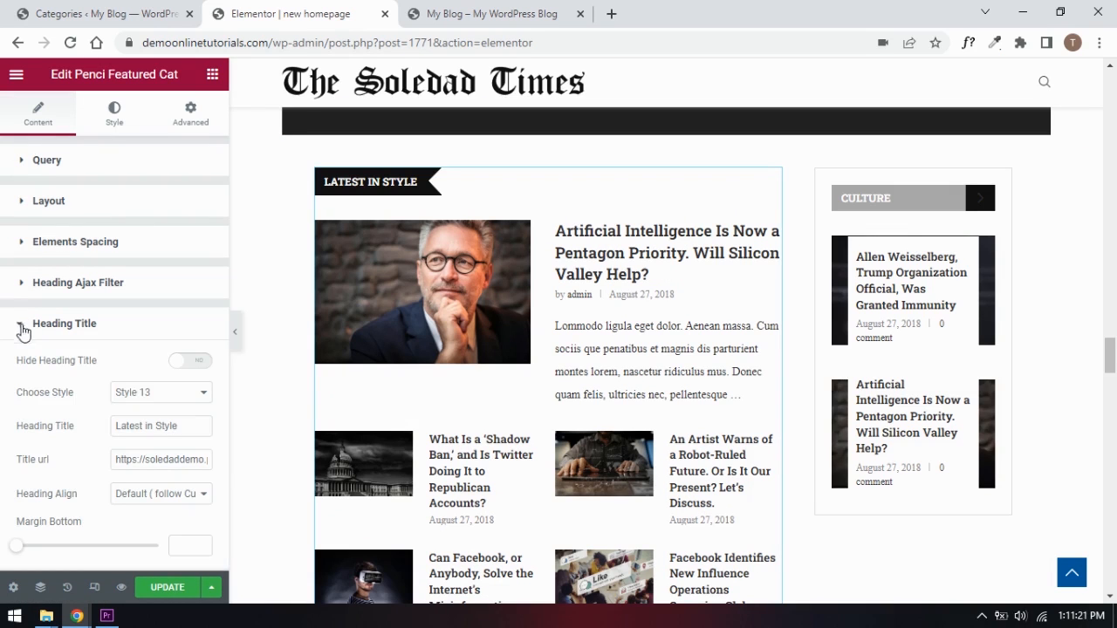
double_click(184, 426)
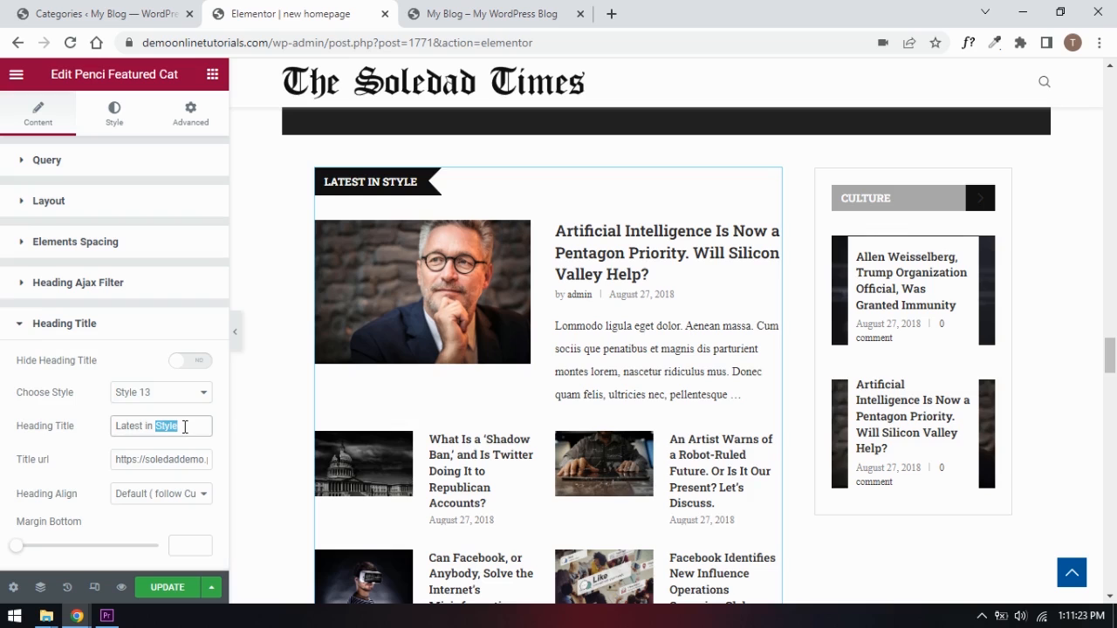
type("St")
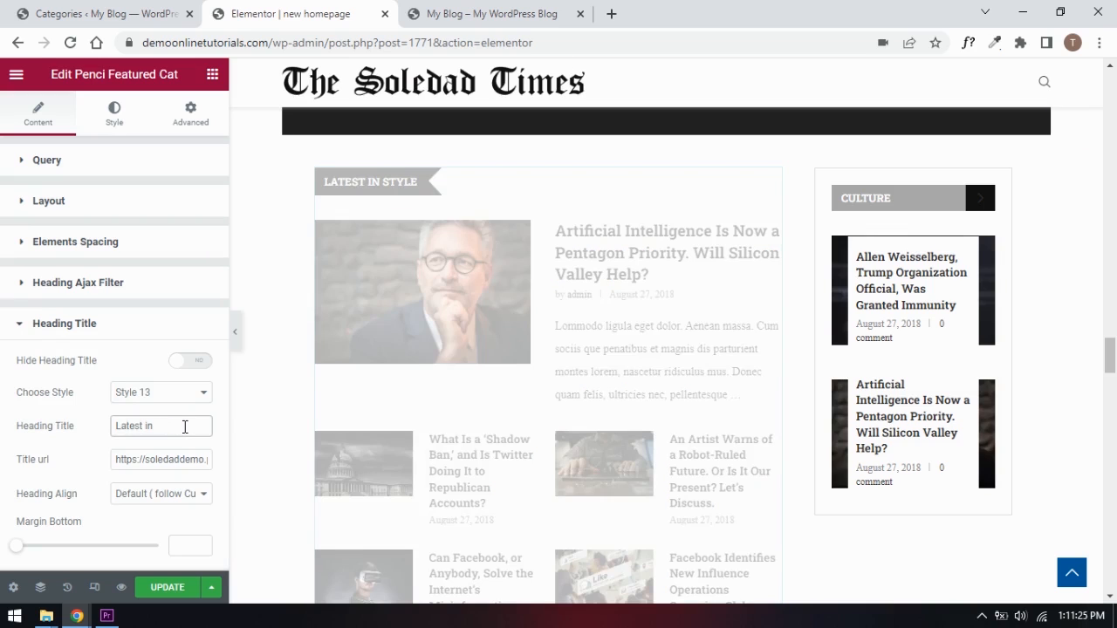
type("Tech")
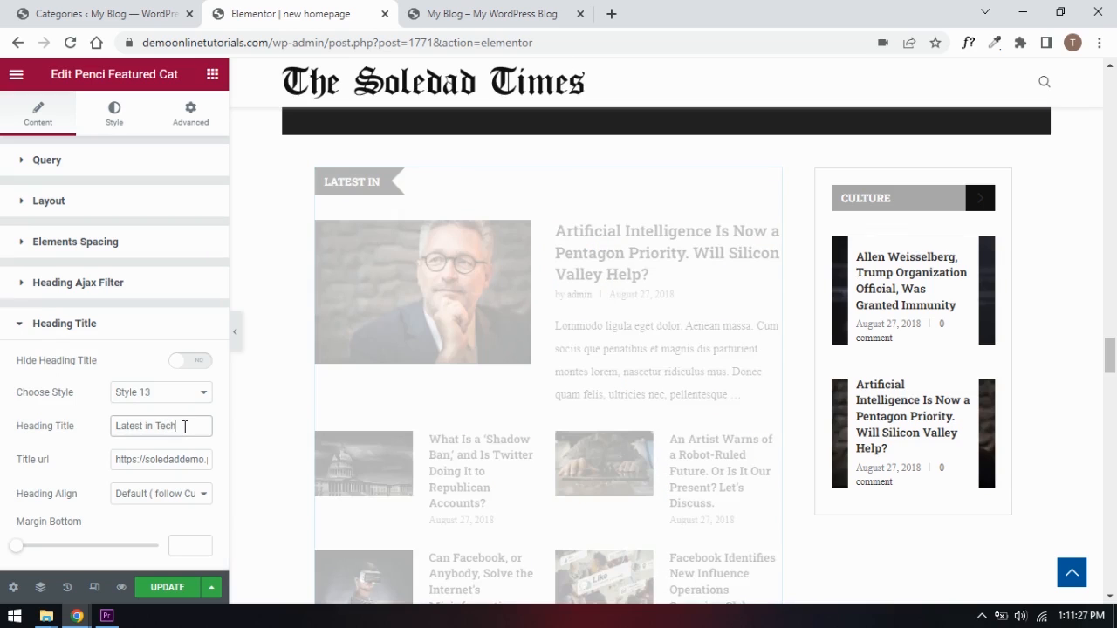
left_click(174, 590)
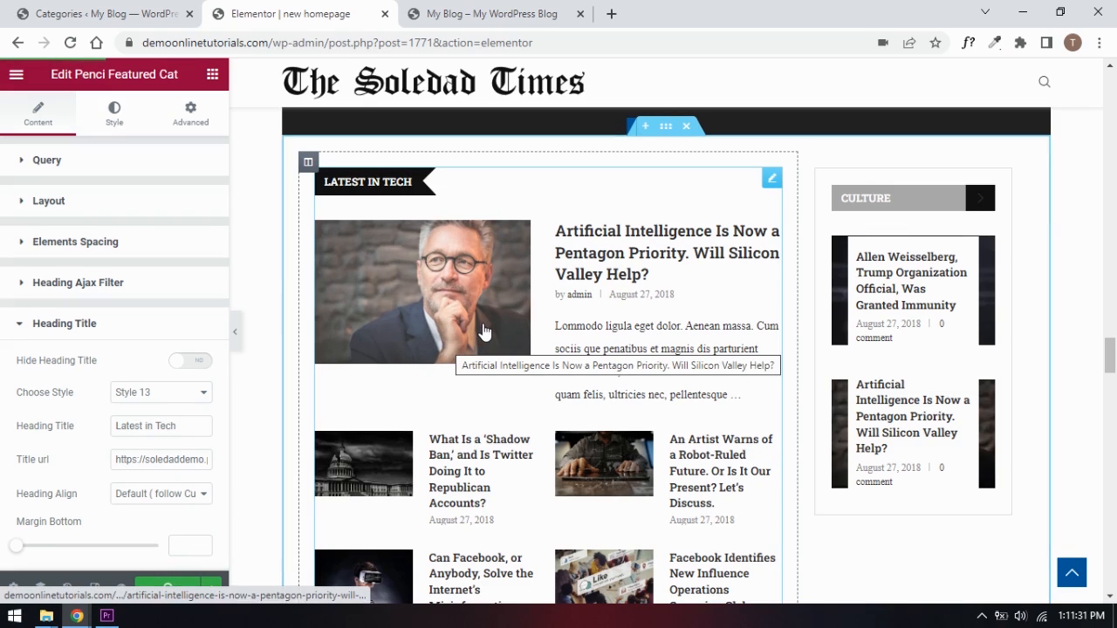
Select the Latest Videos big grid widget below and set its included category to World
scroll(484, 331, "down", 5)
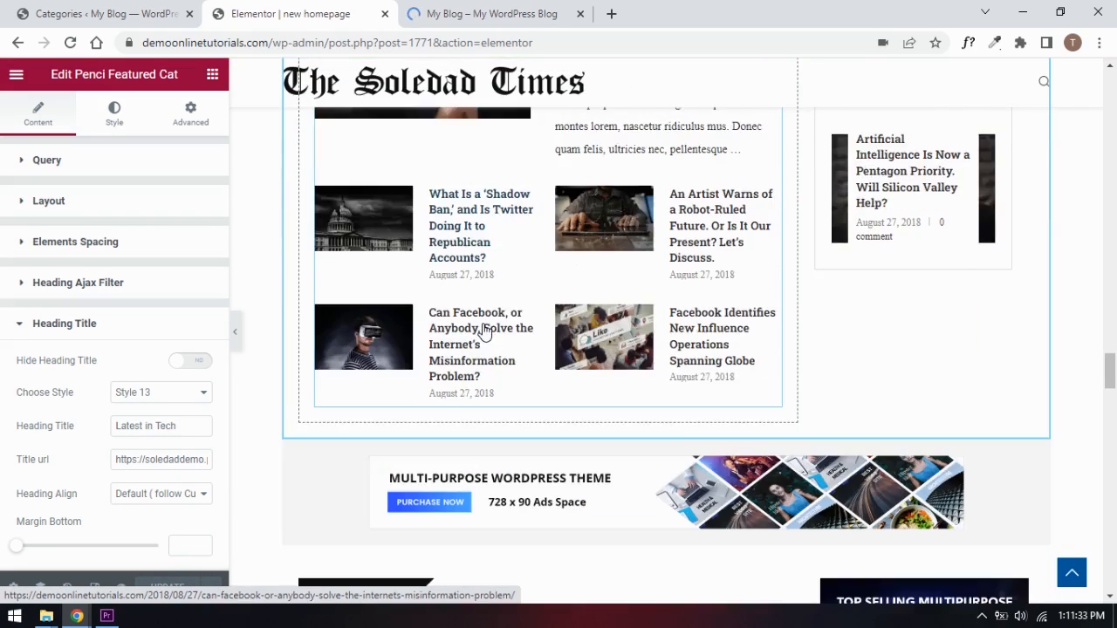
scroll(482, 323, "down", 4)
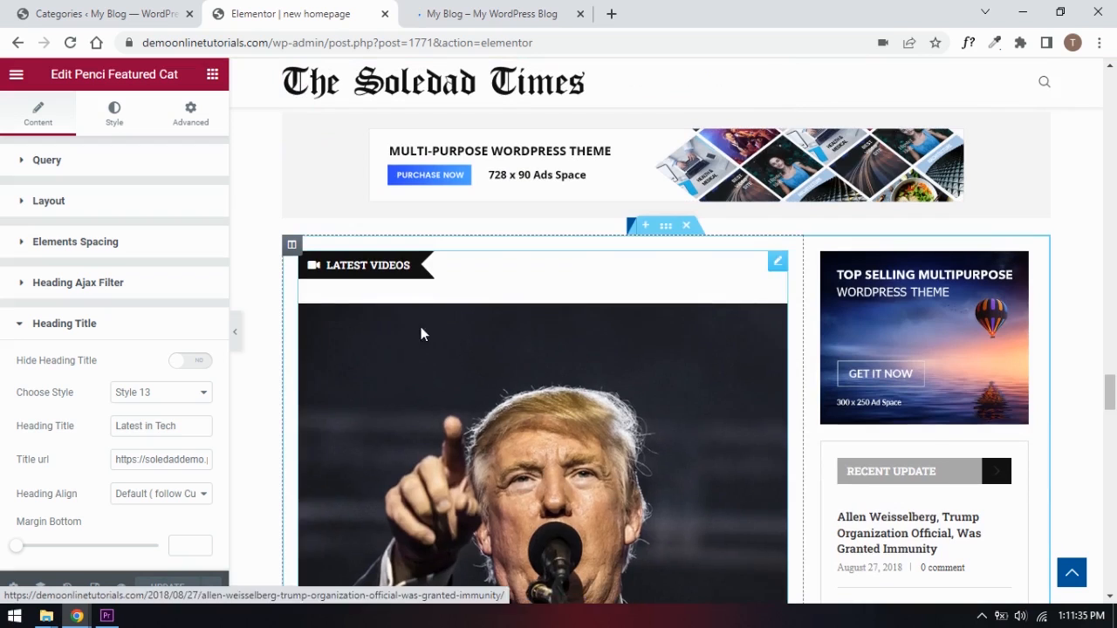
scroll(429, 398, "down", 2)
scroll(430, 398, "up", 3)
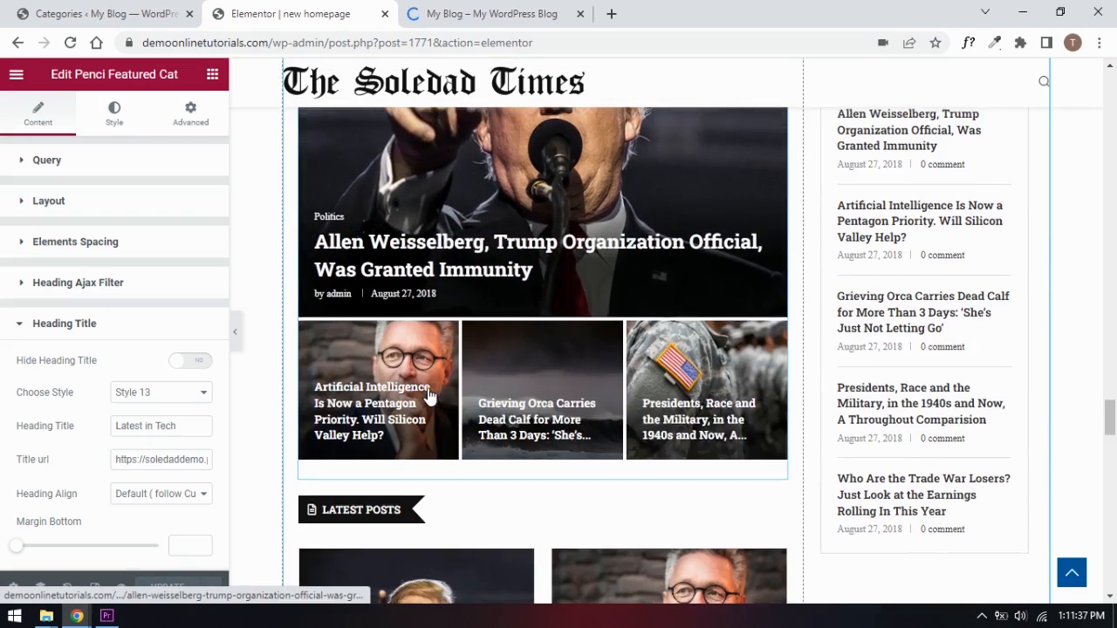
scroll(430, 397, "up", 1)
left_click(418, 308)
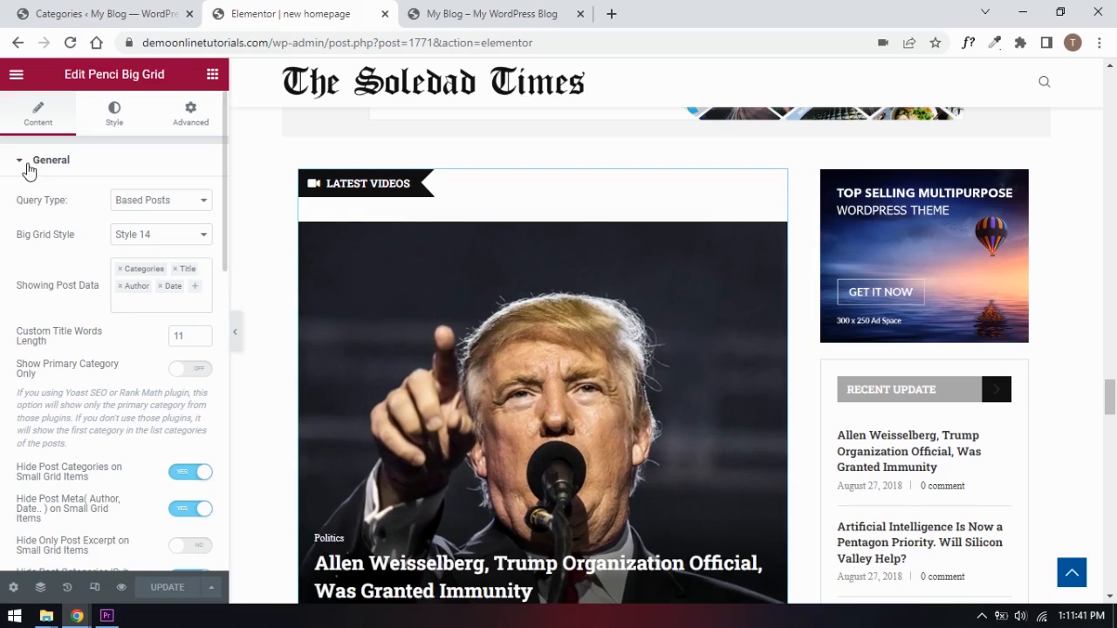
left_click(29, 170)
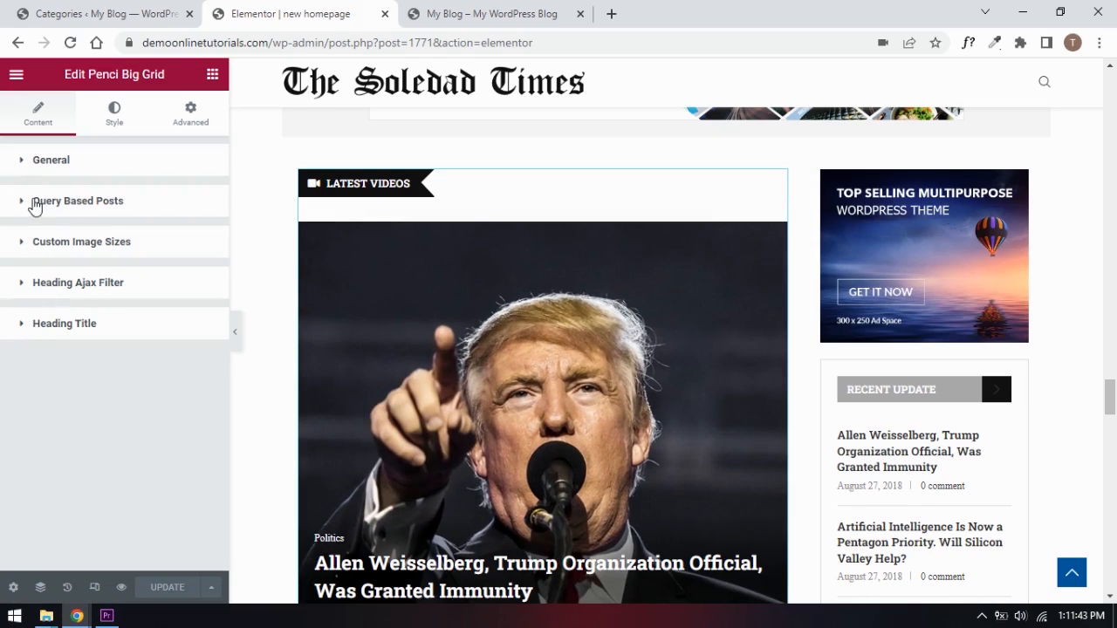
left_click(17, 207)
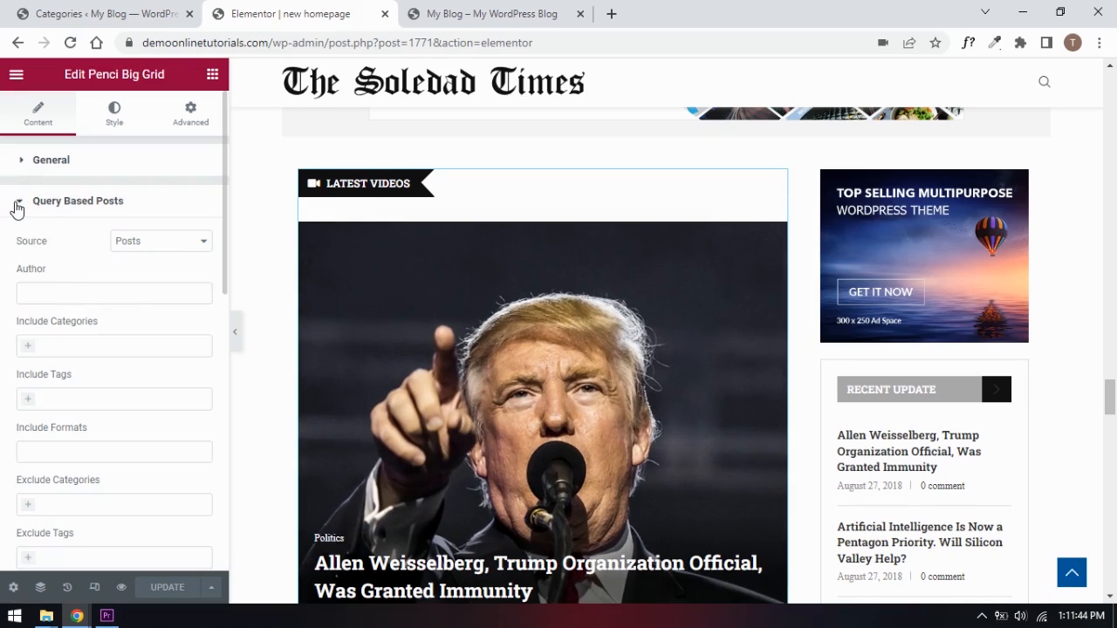
left_click(102, 350)
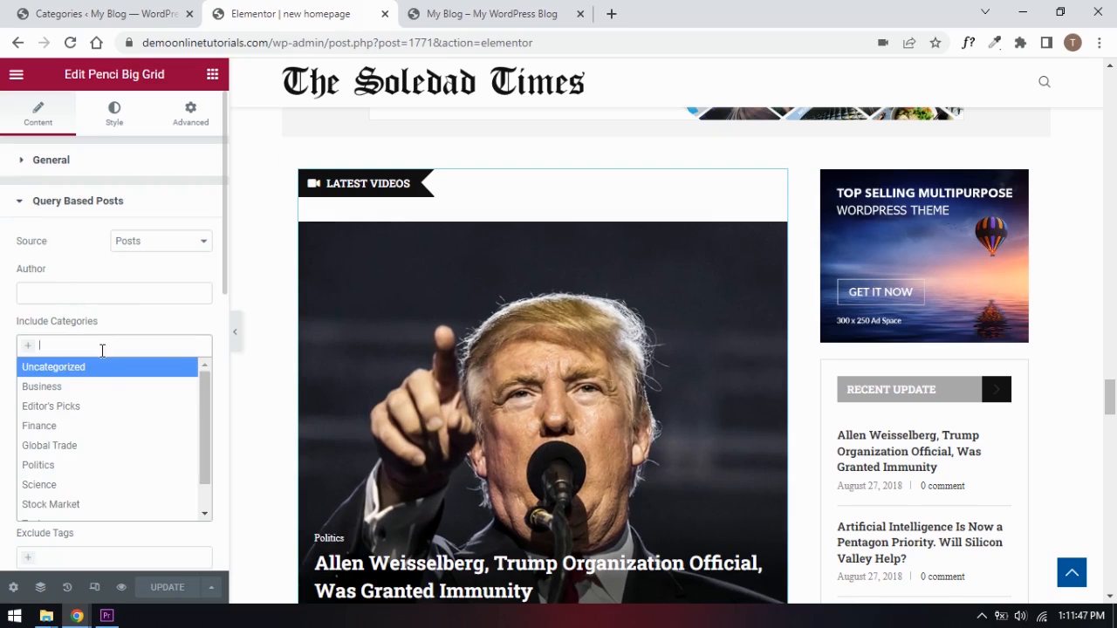
scroll(130, 457, "down", 2)
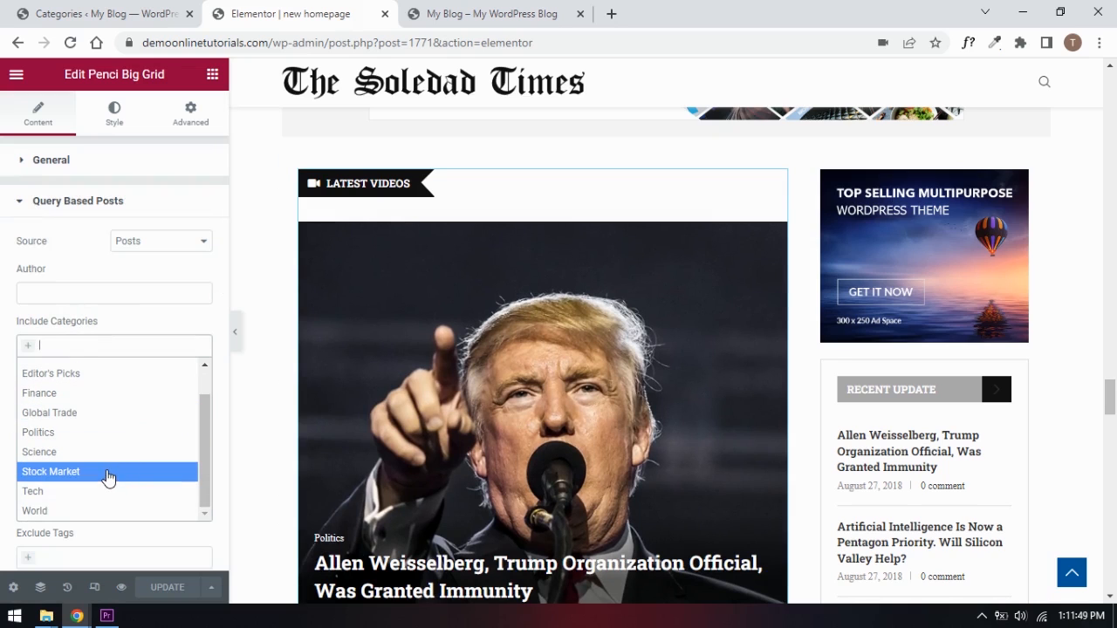
left_click(75, 510)
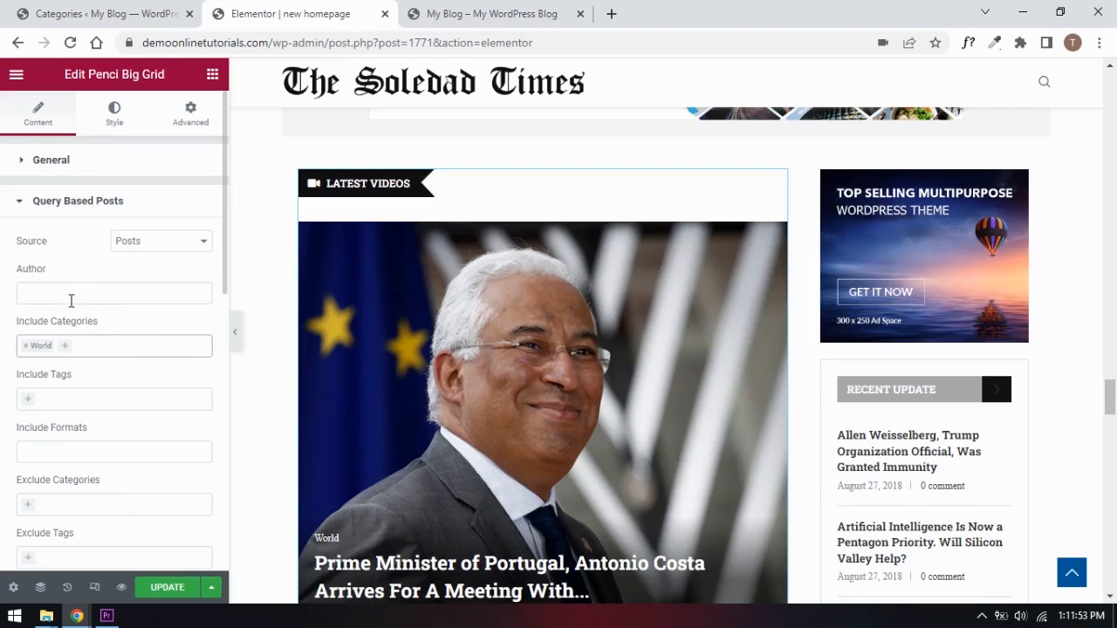
Rename the big grid's heading title to Latest World
left_click(25, 206)
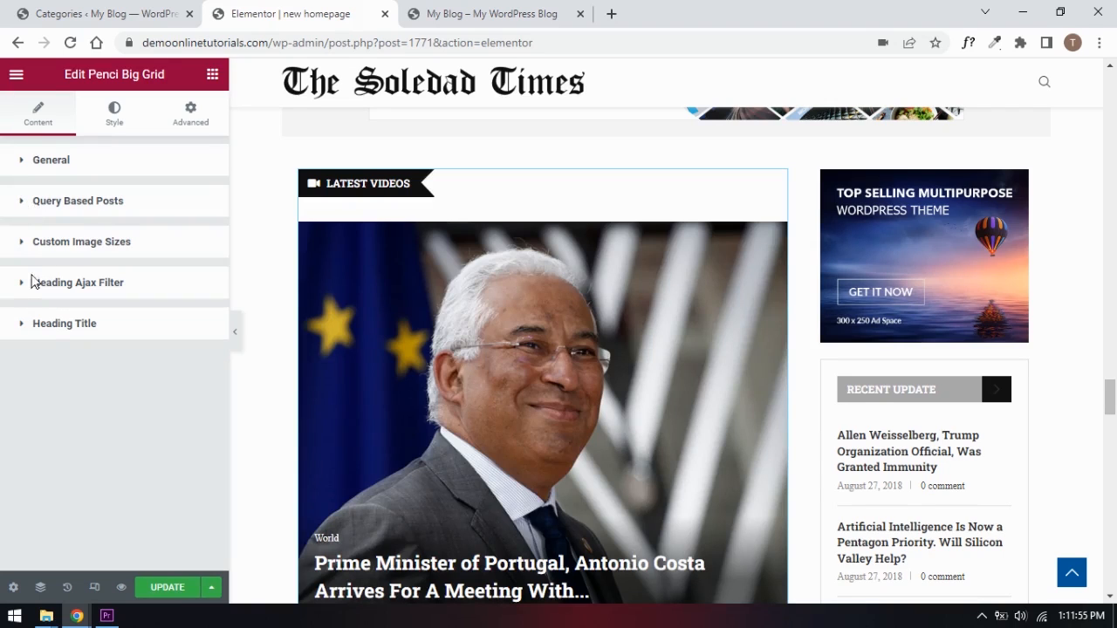
left_click(29, 329)
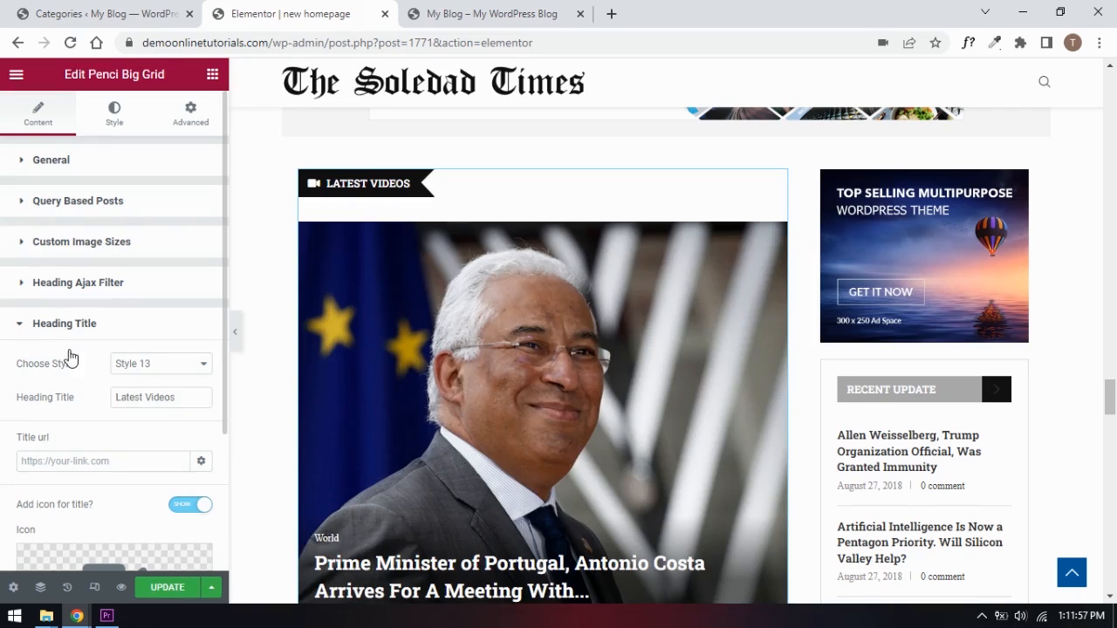
left_click(184, 396)
key("BackSpace")
key("BackSpace")
key("BackSpace")
key("BackSpace")
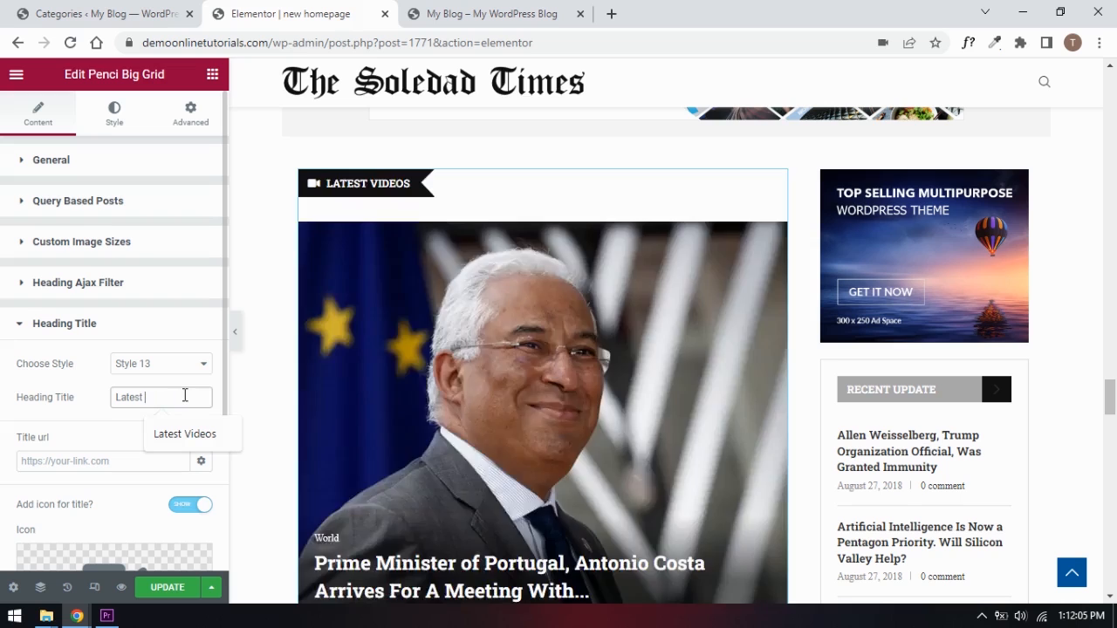
type("World")
left_click(27, 332)
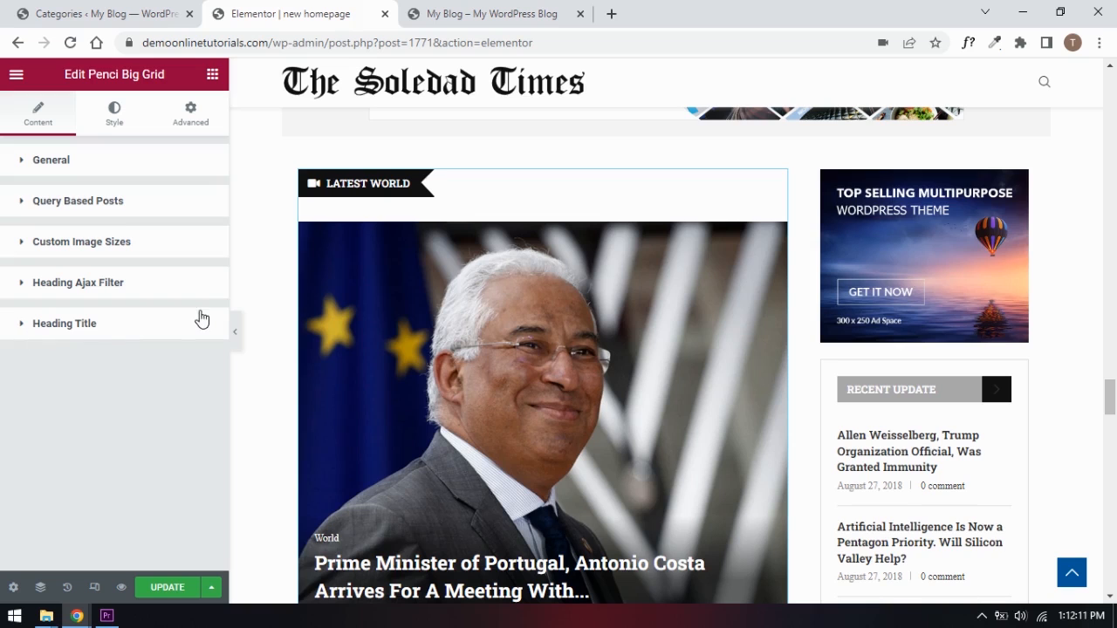
scroll(320, 406, "down", 5)
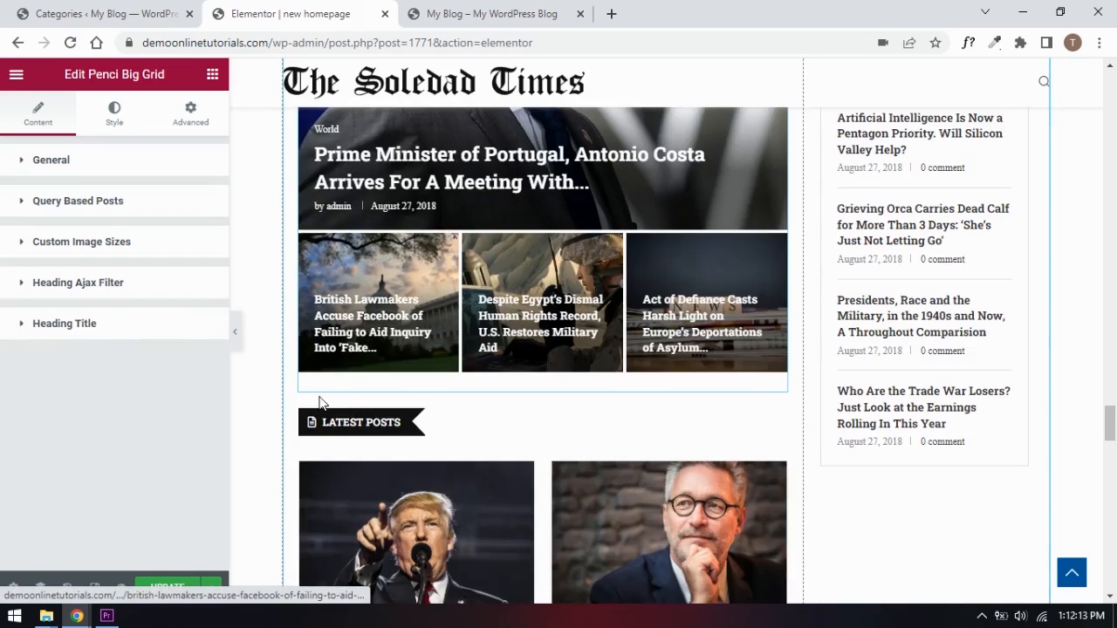
scroll(404, 449, "down", 7)
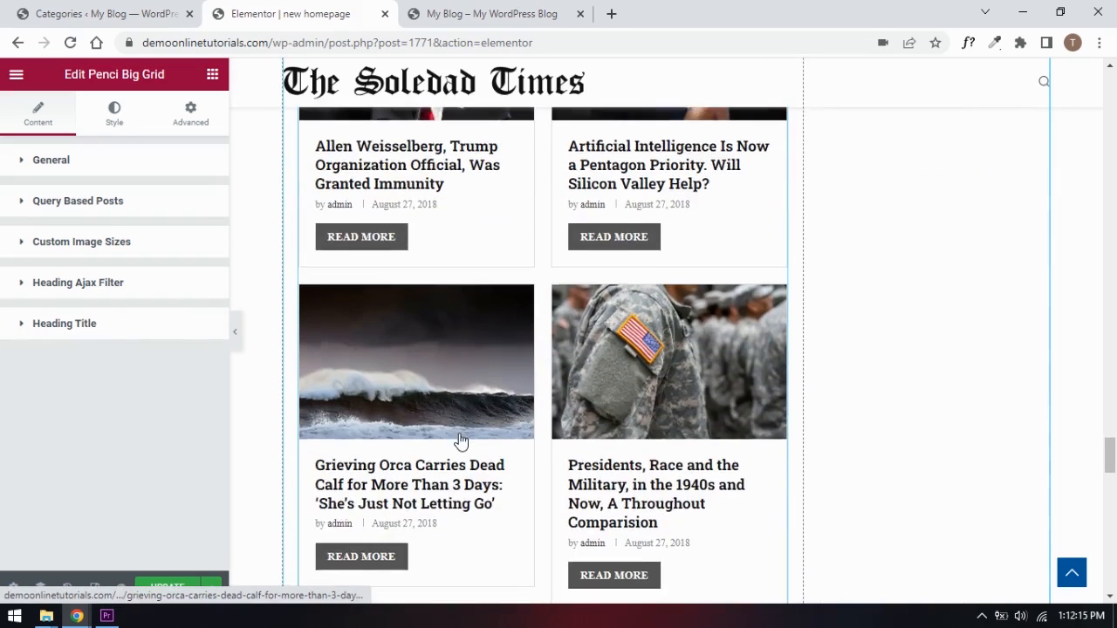
Select the Latest Posts big grid widget and try switching its grid columns to 3, then back to 2
scroll(460, 483, "down", 2)
scroll(460, 489, "down", 4)
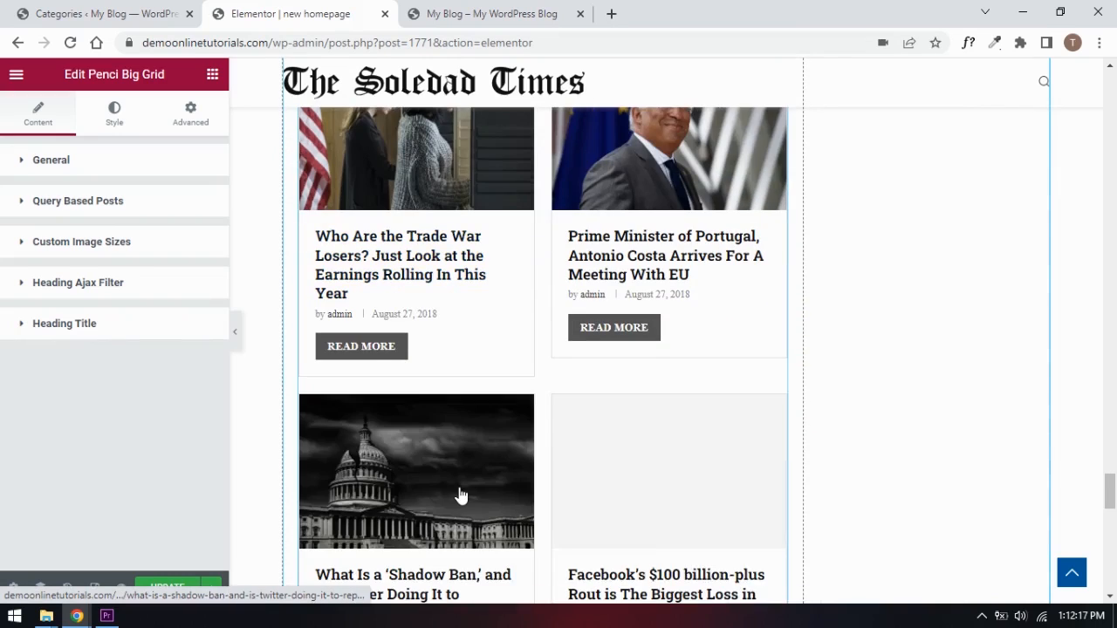
scroll(460, 494, "up", 12)
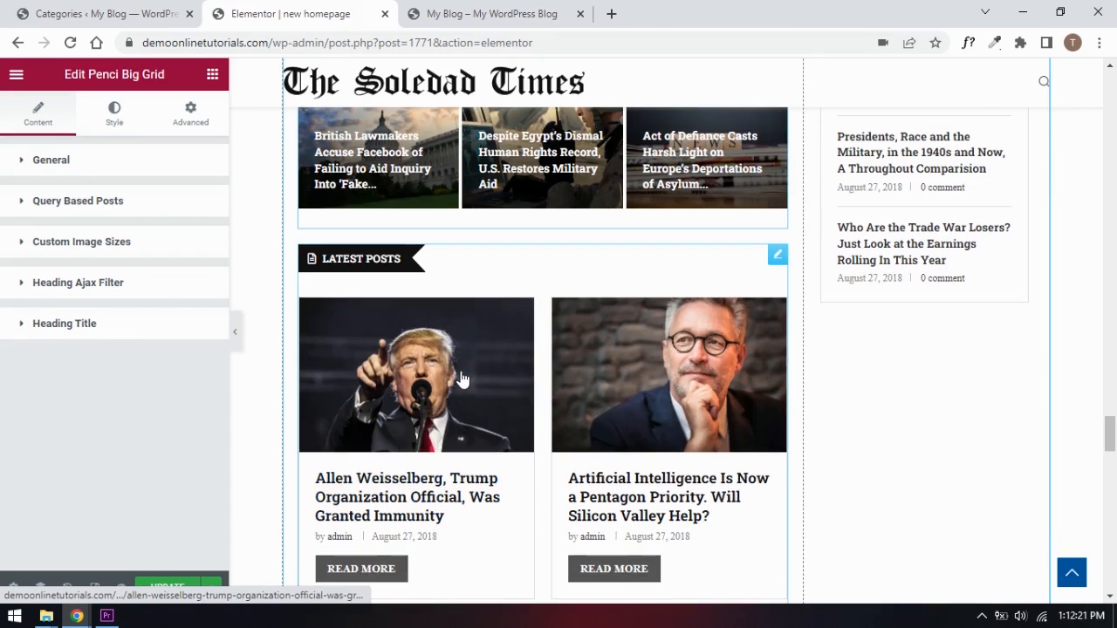
left_click(461, 373)
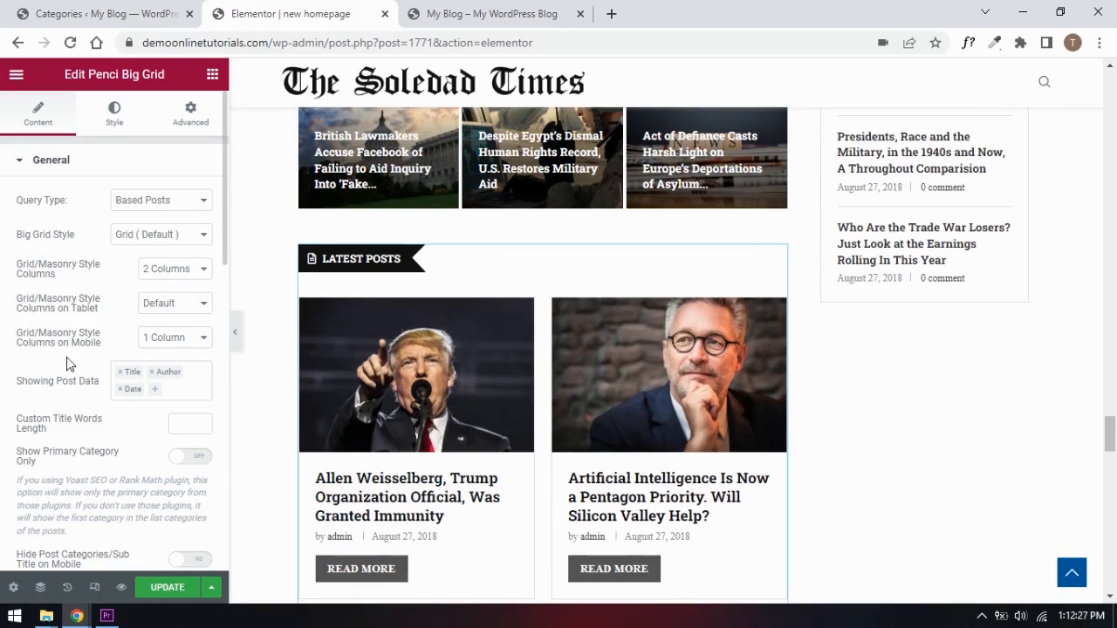
left_click(166, 276)
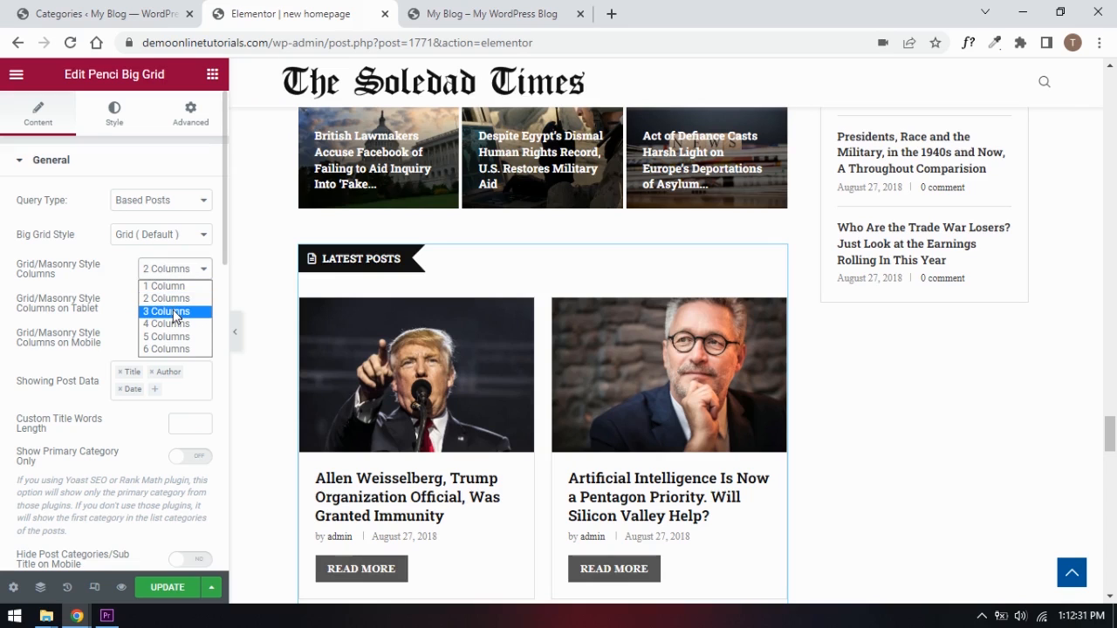
left_click(174, 312)
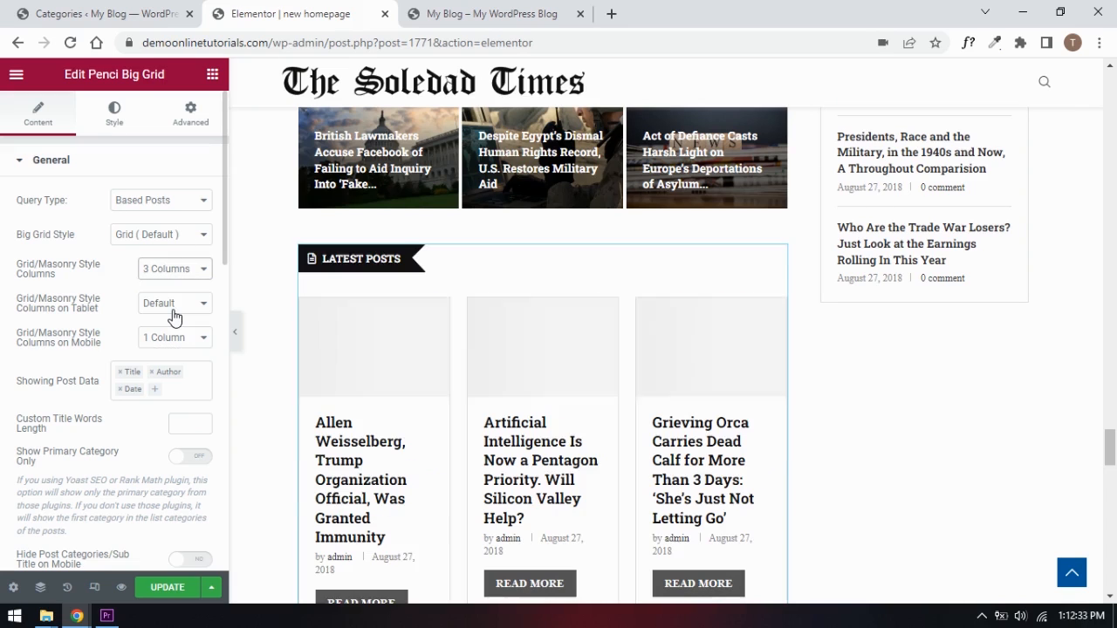
left_click(150, 272)
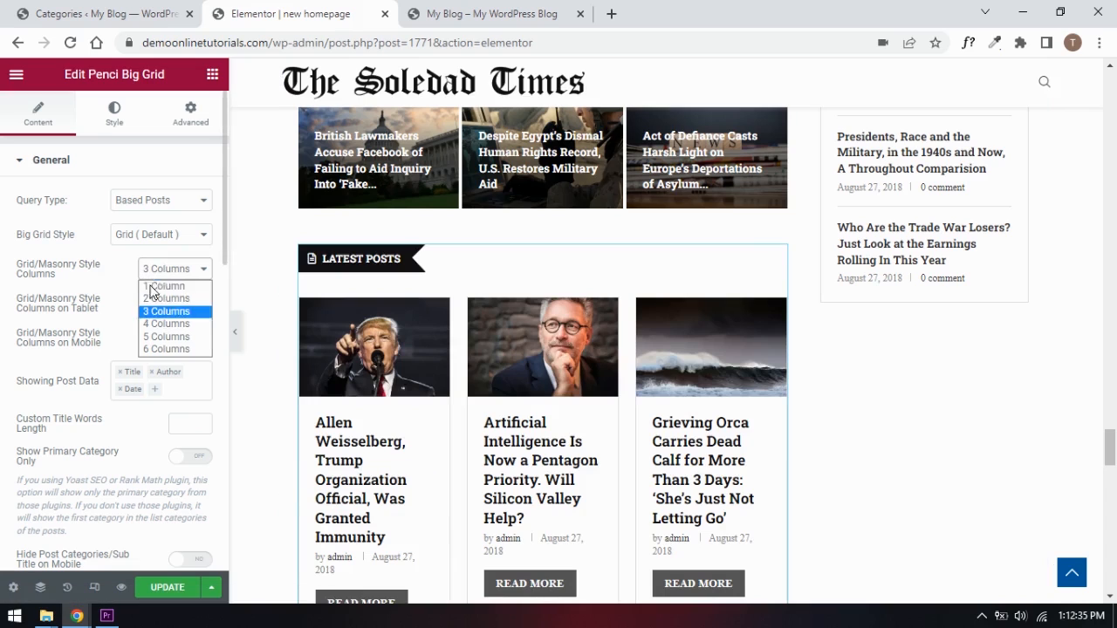
left_click(164, 299)
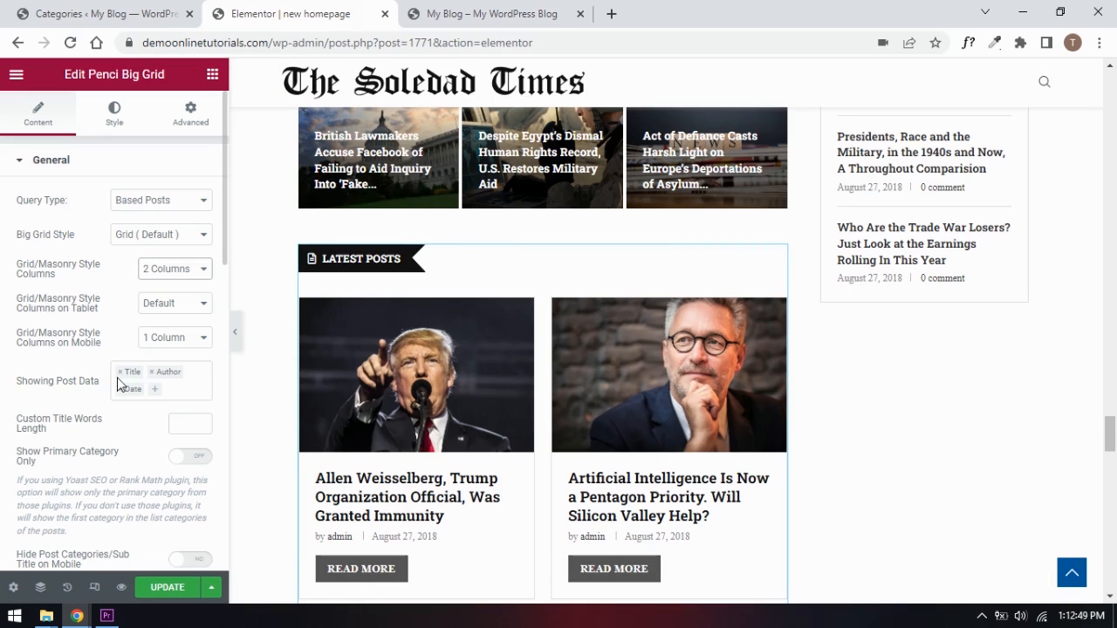
Review the big grid's General settings, collapse the section, and update the page
scroll(88, 387, "down", 2)
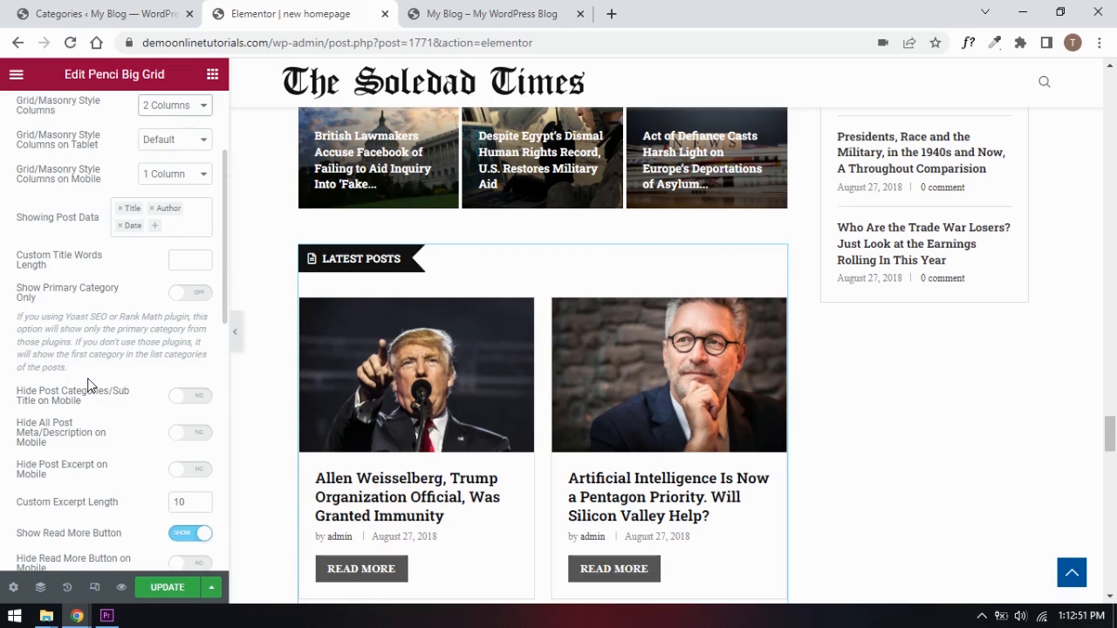
scroll(88, 387, "down", 1)
scroll(117, 455, "down", 2)
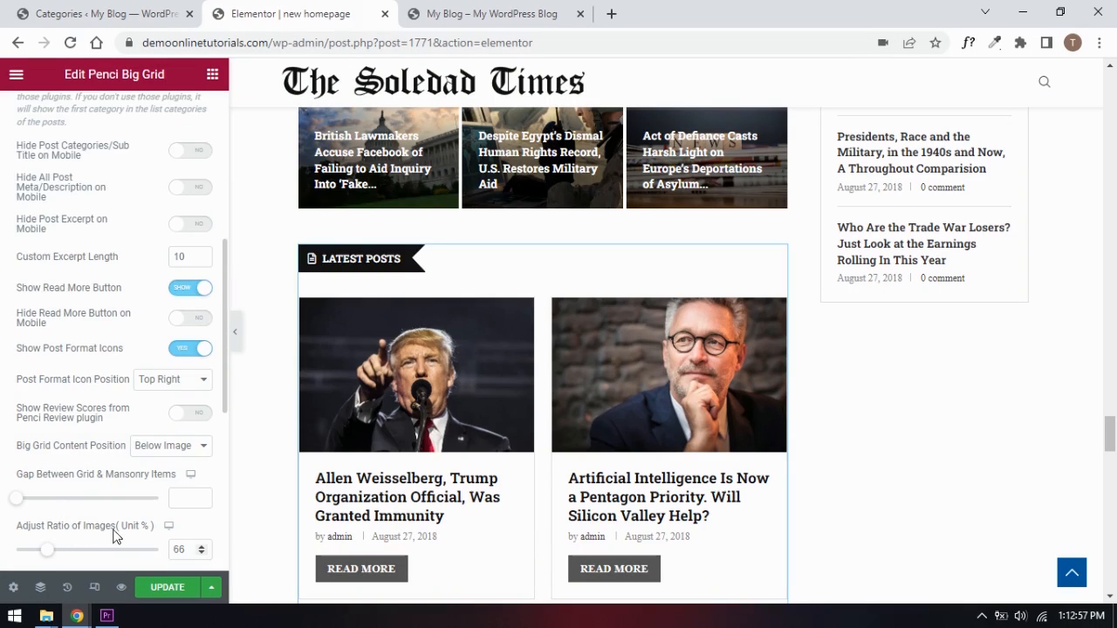
scroll(144, 509, "down", 3)
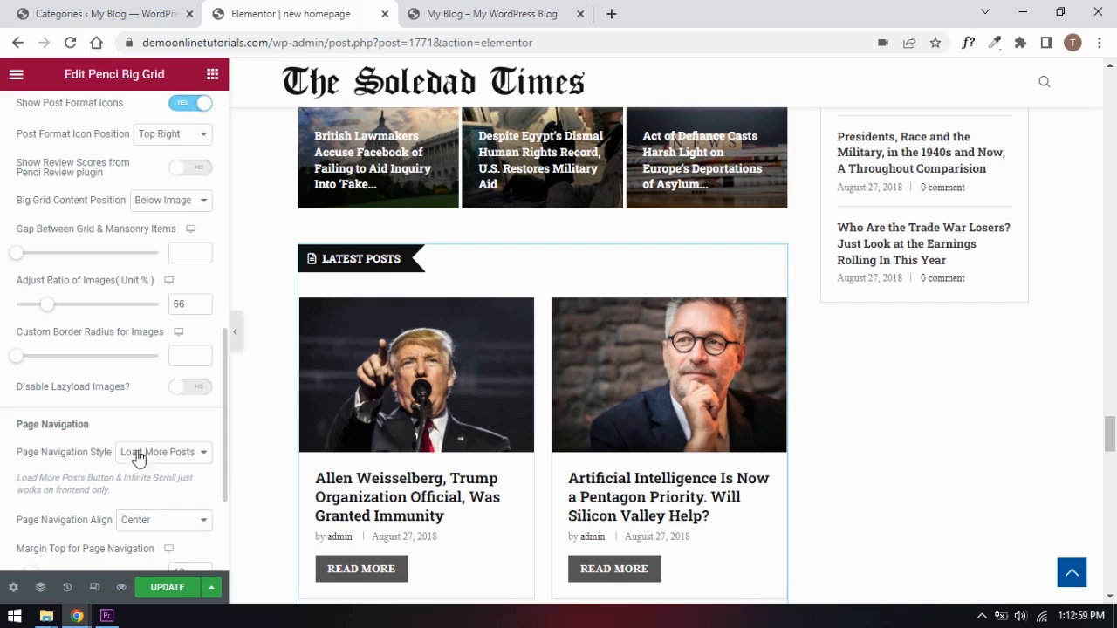
scroll(126, 459, "down", 2)
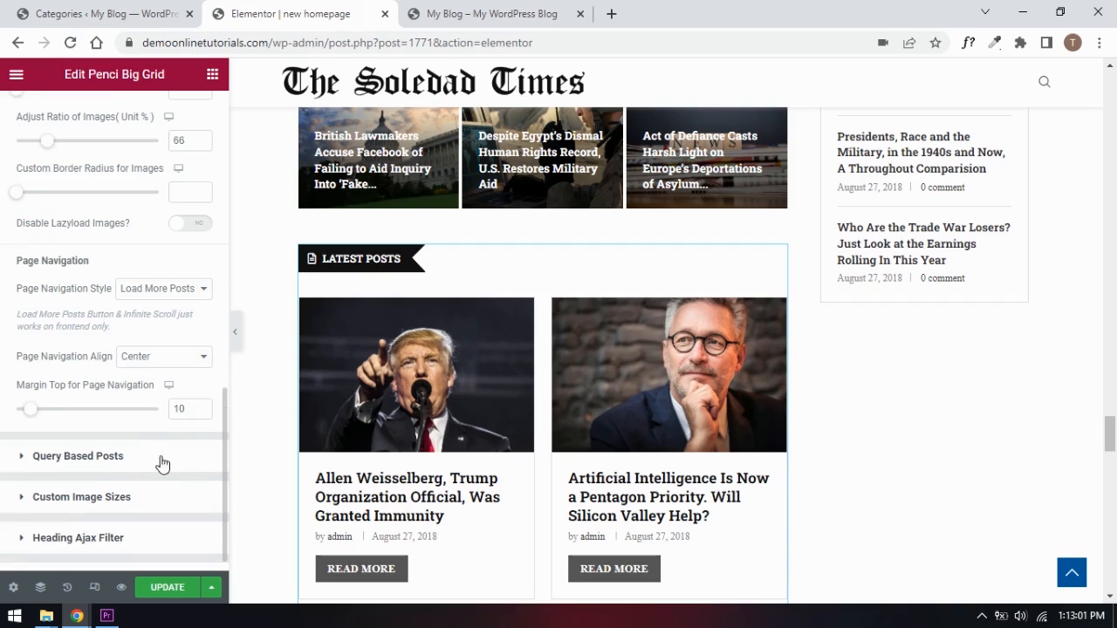
scroll(159, 481, "down", 1)
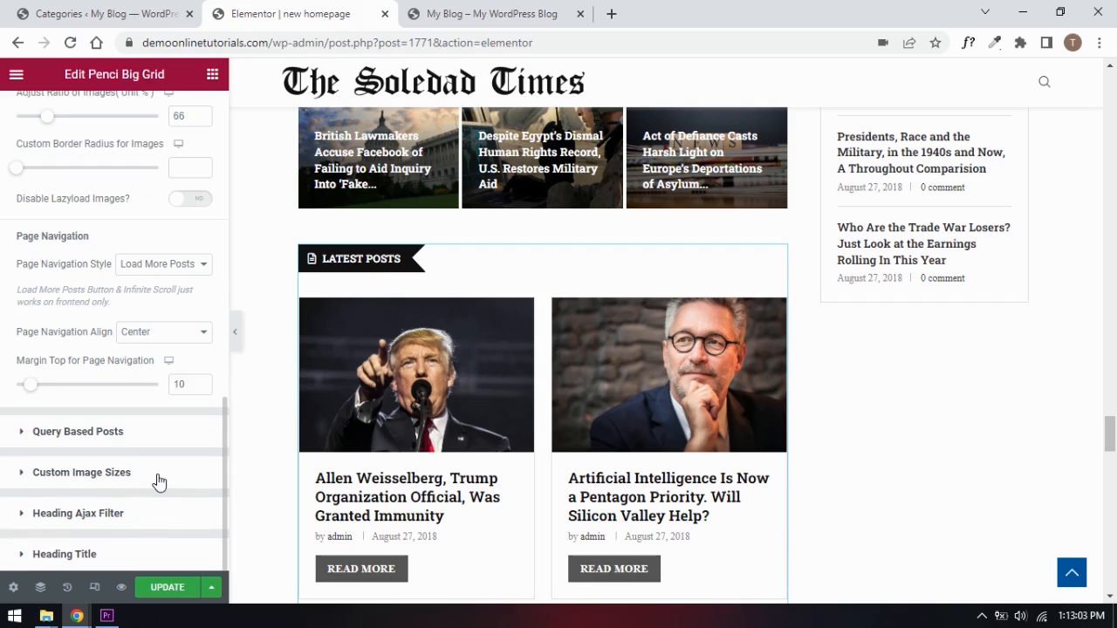
scroll(159, 480, "up", 15)
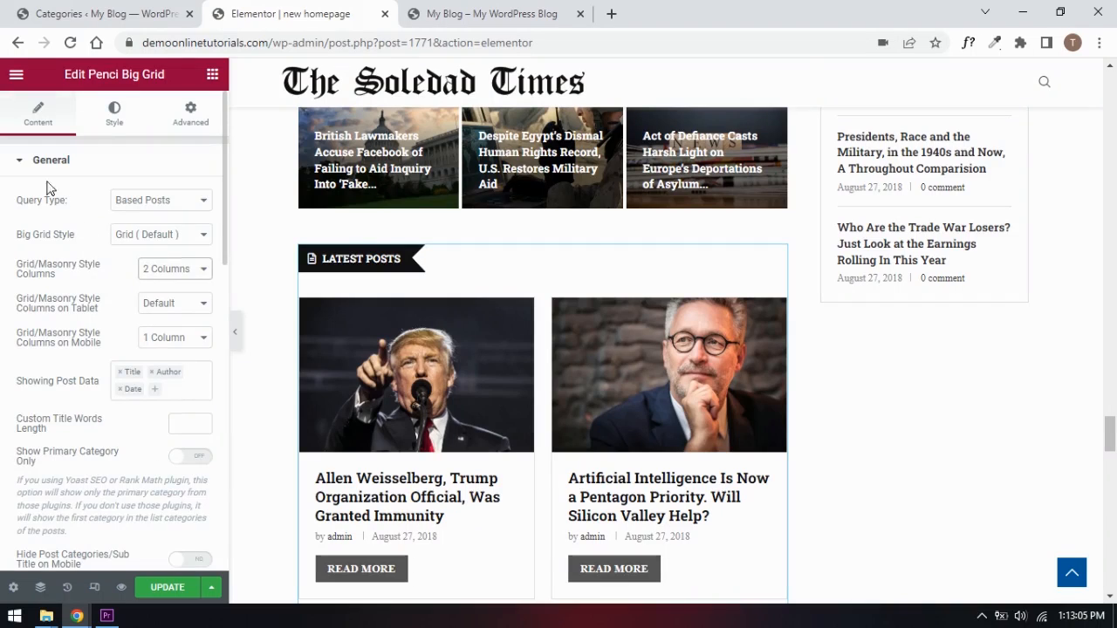
left_click(24, 162)
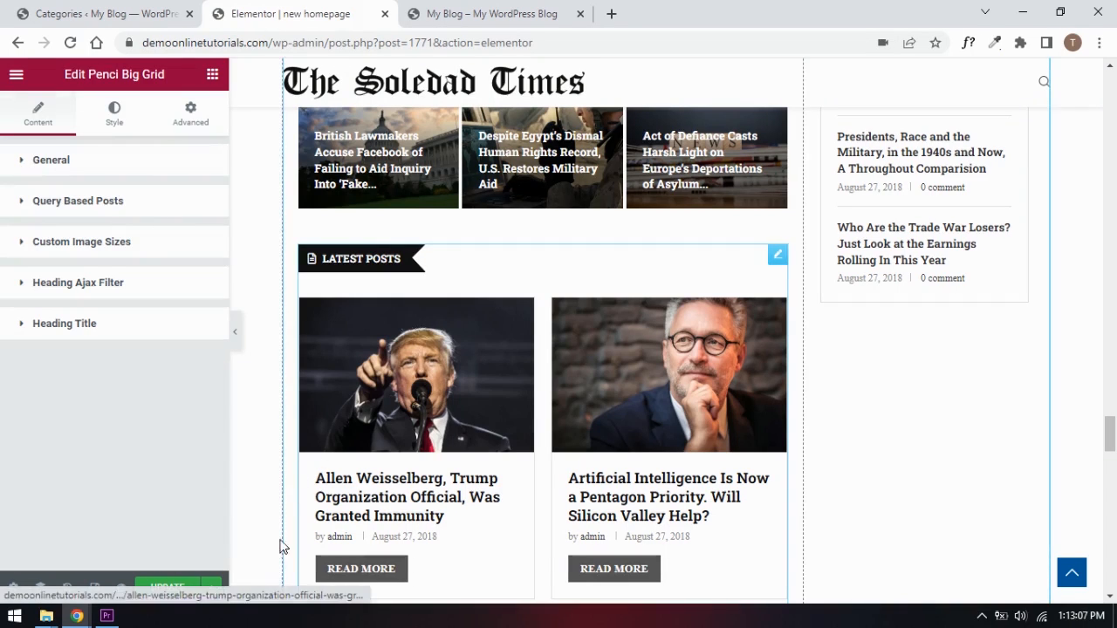
left_click(170, 588)
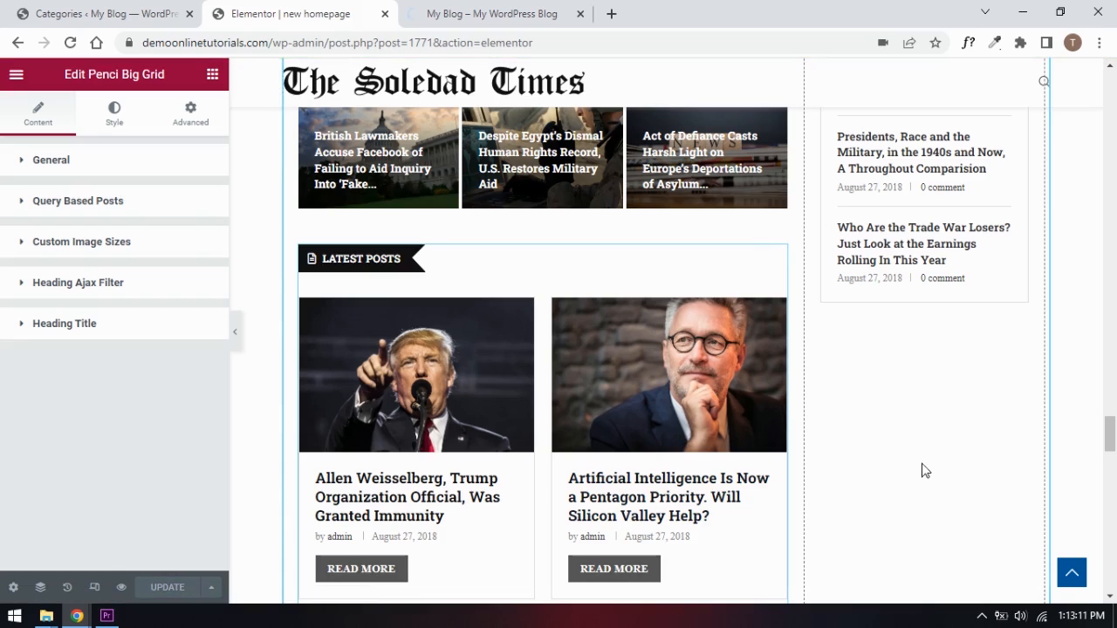
Switch to the preview tab and scroll through the homepage to check each post section's heading and posts
left_click(502, 18)
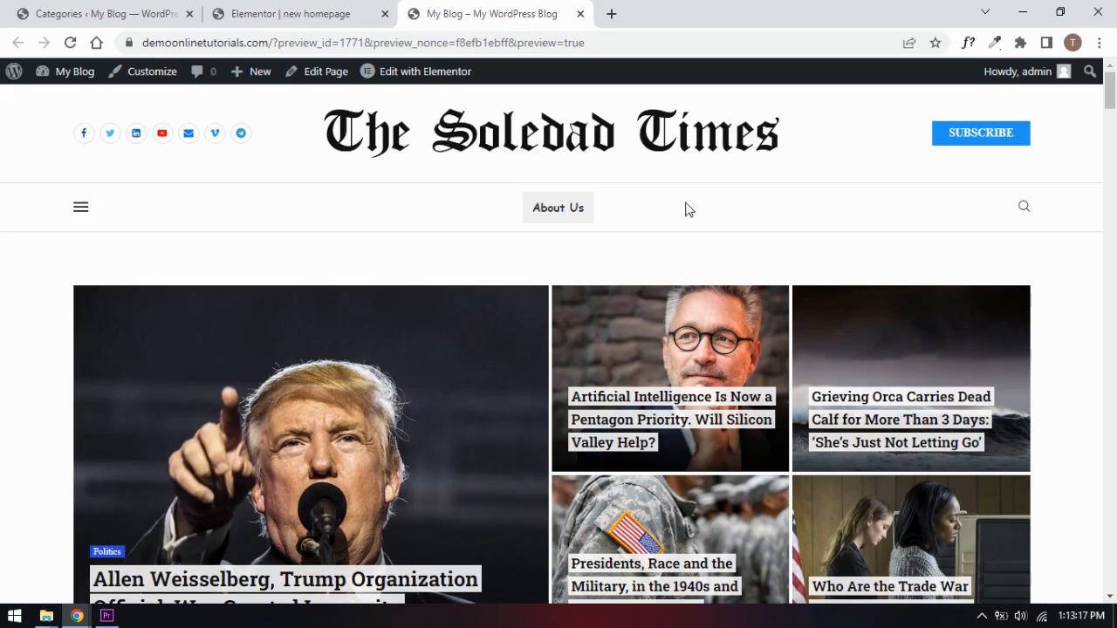
scroll(737, 264, "down", 5)
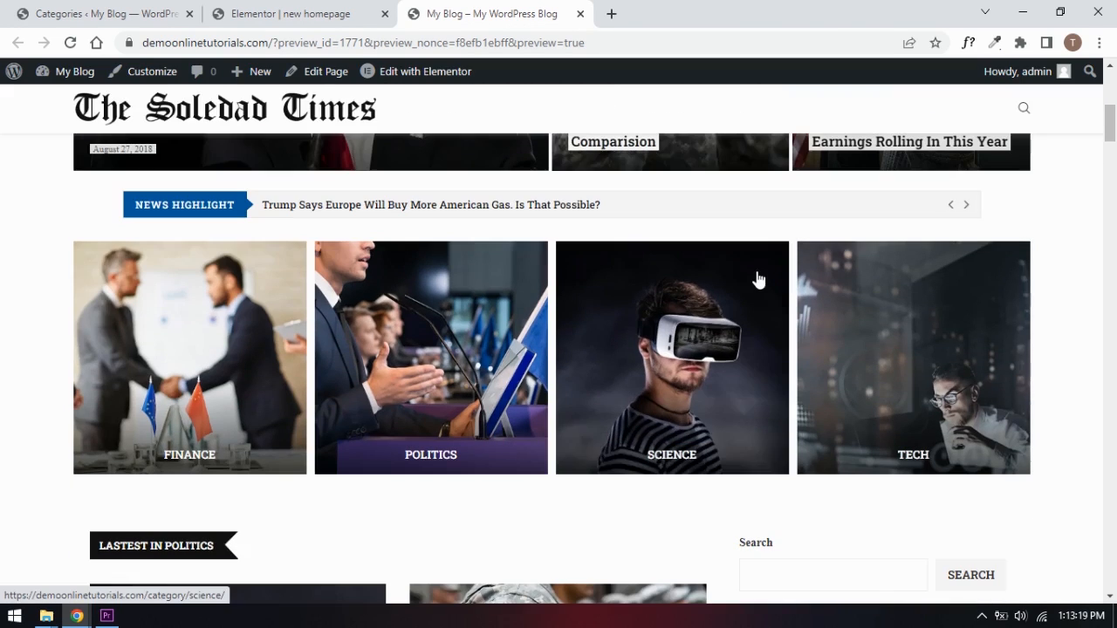
scroll(474, 354, "down", 3)
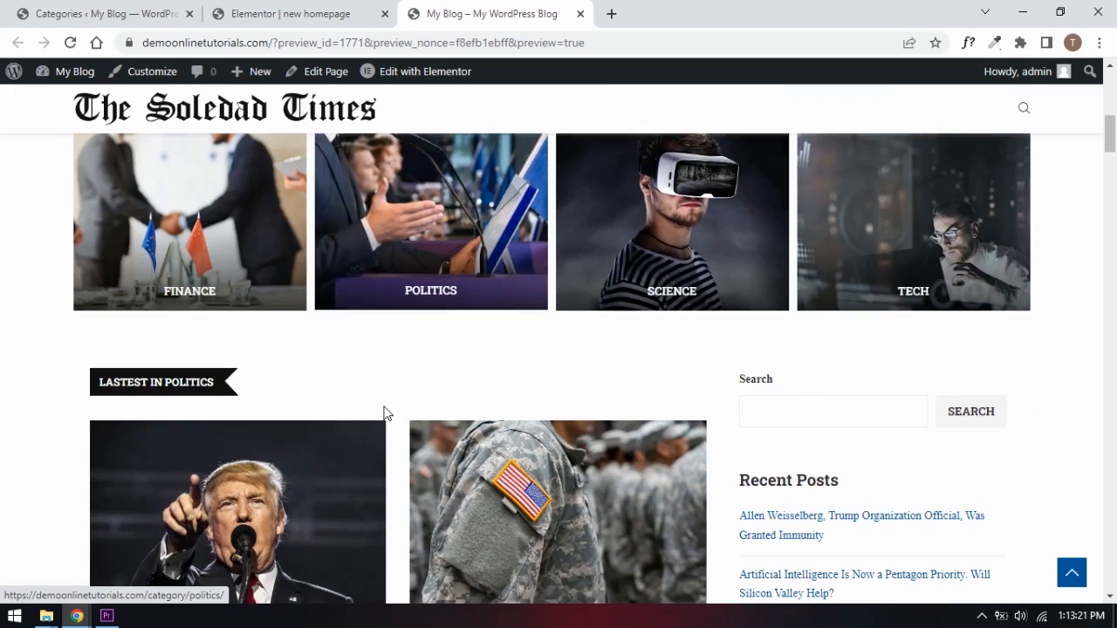
scroll(394, 374, "down", 2)
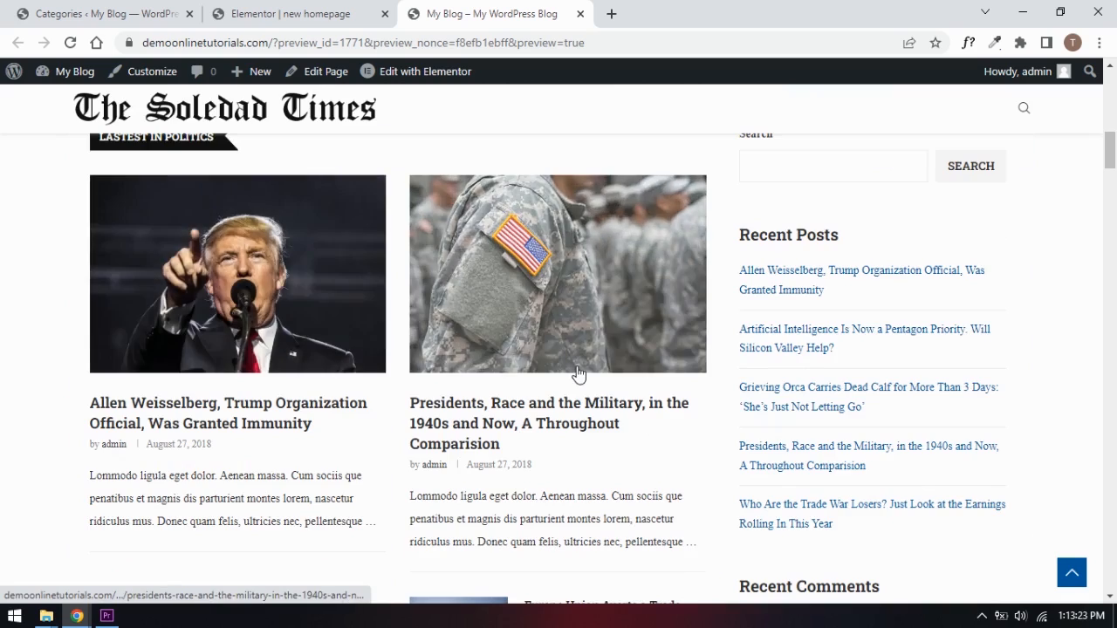
scroll(579, 373, "down", 4)
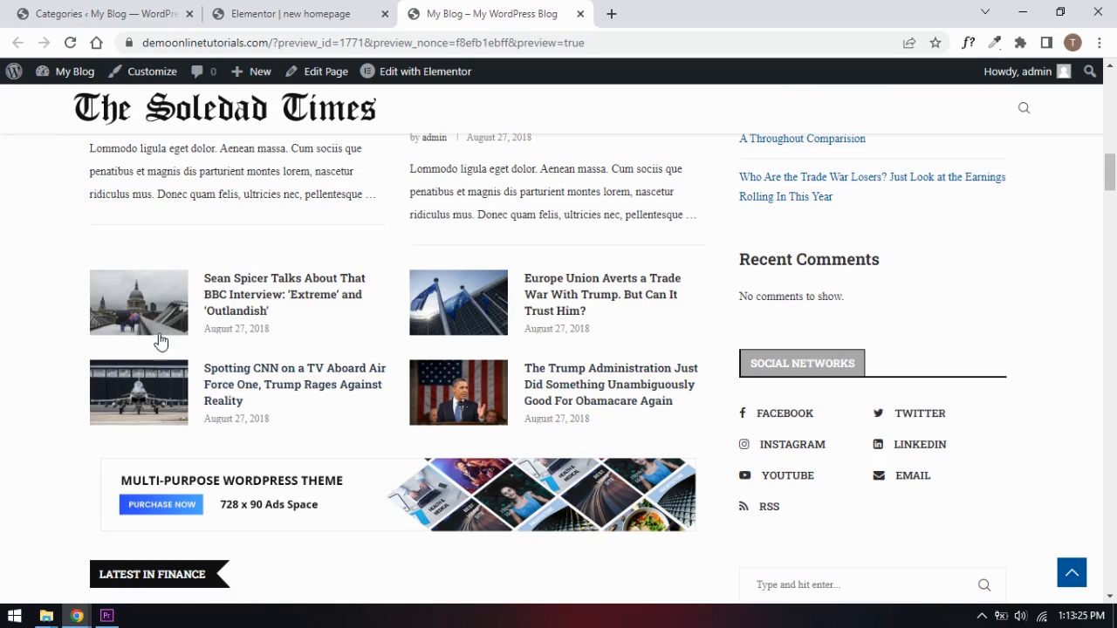
scroll(171, 419, "down", 1)
scroll(218, 446, "down", 2)
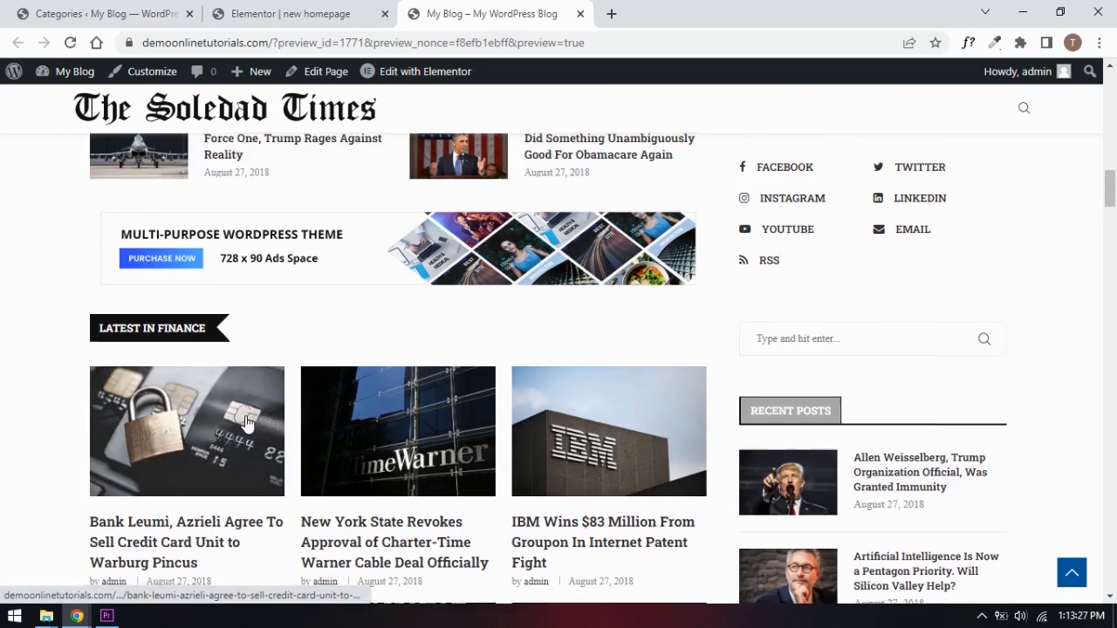
scroll(262, 443, "down", 2)
scroll(266, 442, "down", 4)
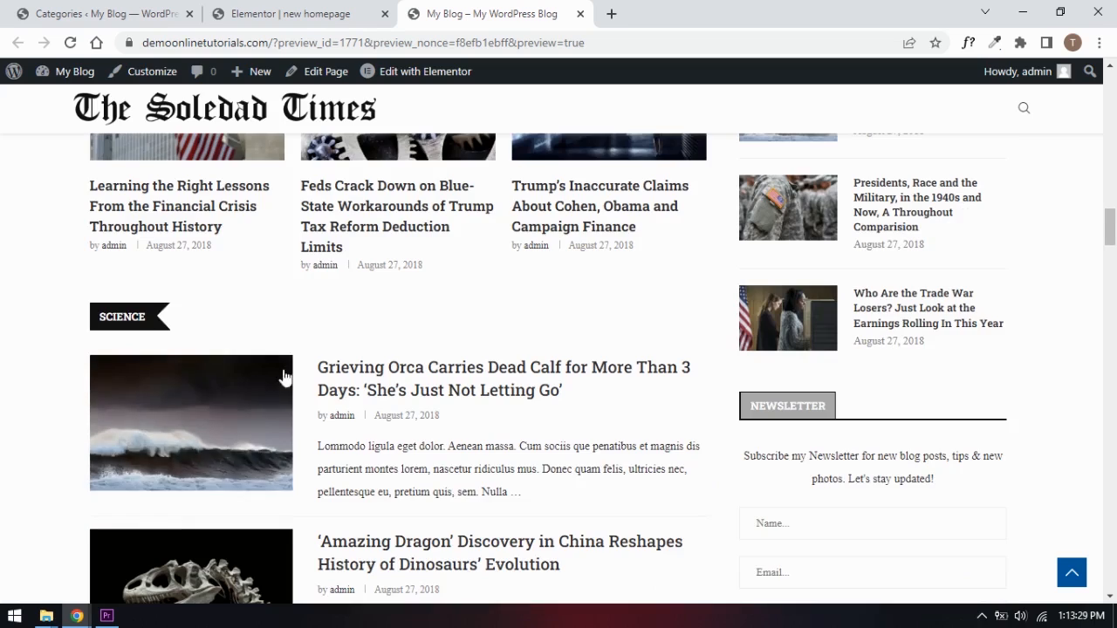
scroll(288, 371, "down", 3)
scroll(312, 419, "down", 9)
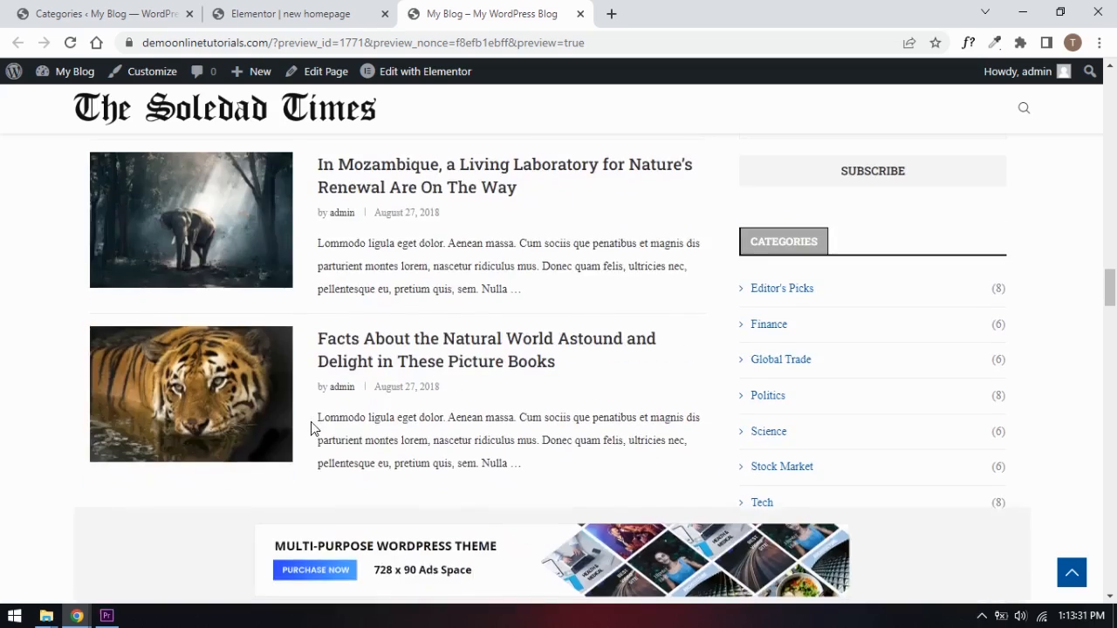
scroll(313, 429, "down", 3)
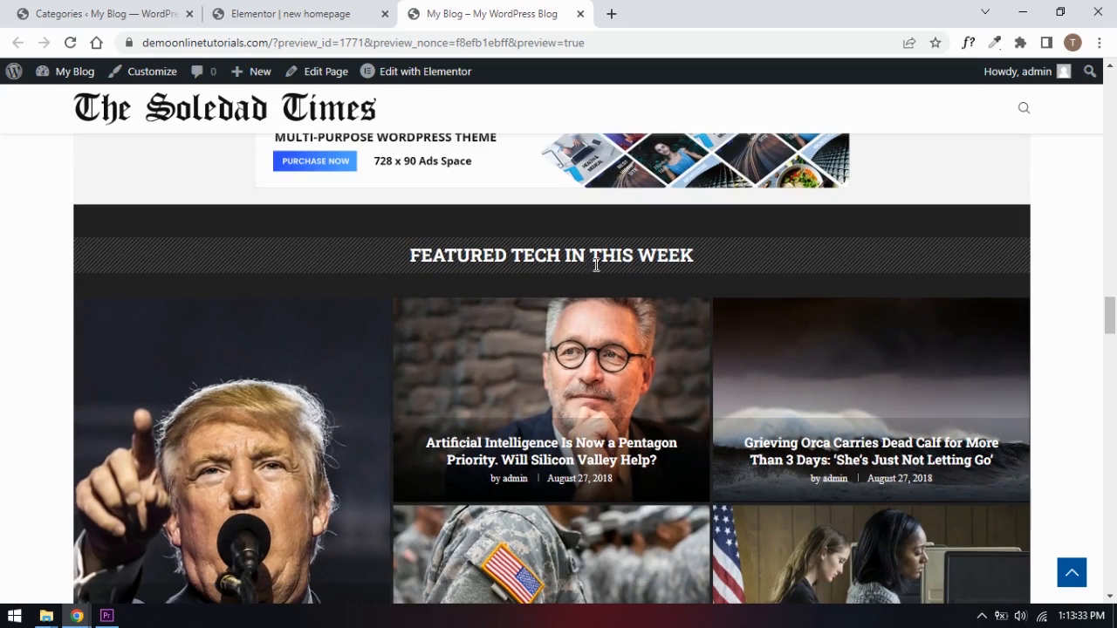
scroll(621, 280, "down", 4)
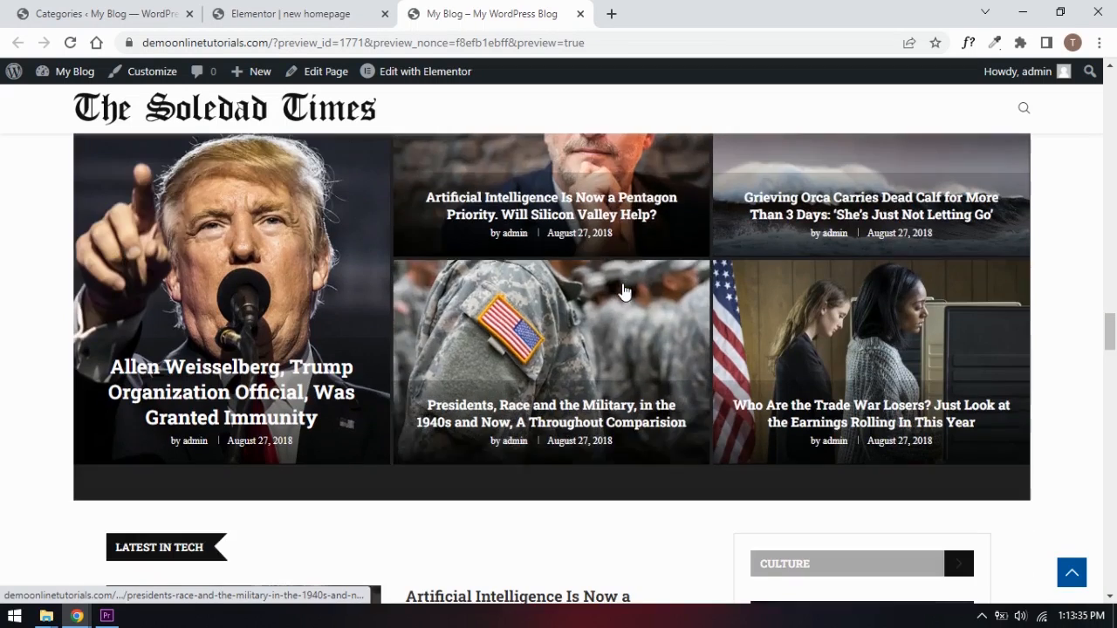
scroll(623, 290, "down", 2)
scroll(232, 324, "down", 2)
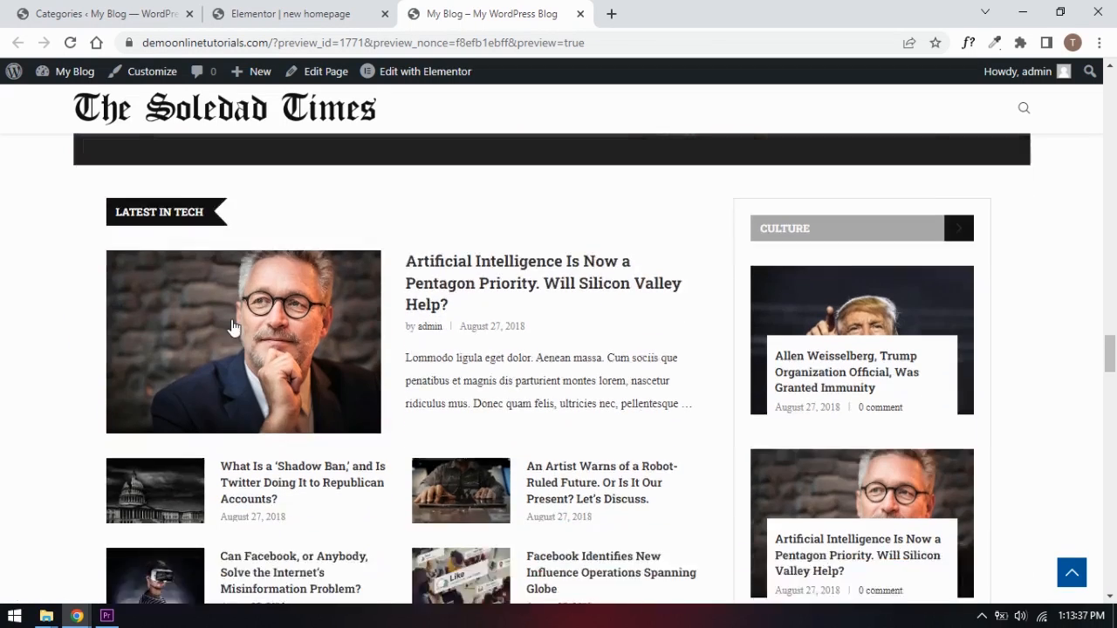
scroll(232, 326, "down", 4)
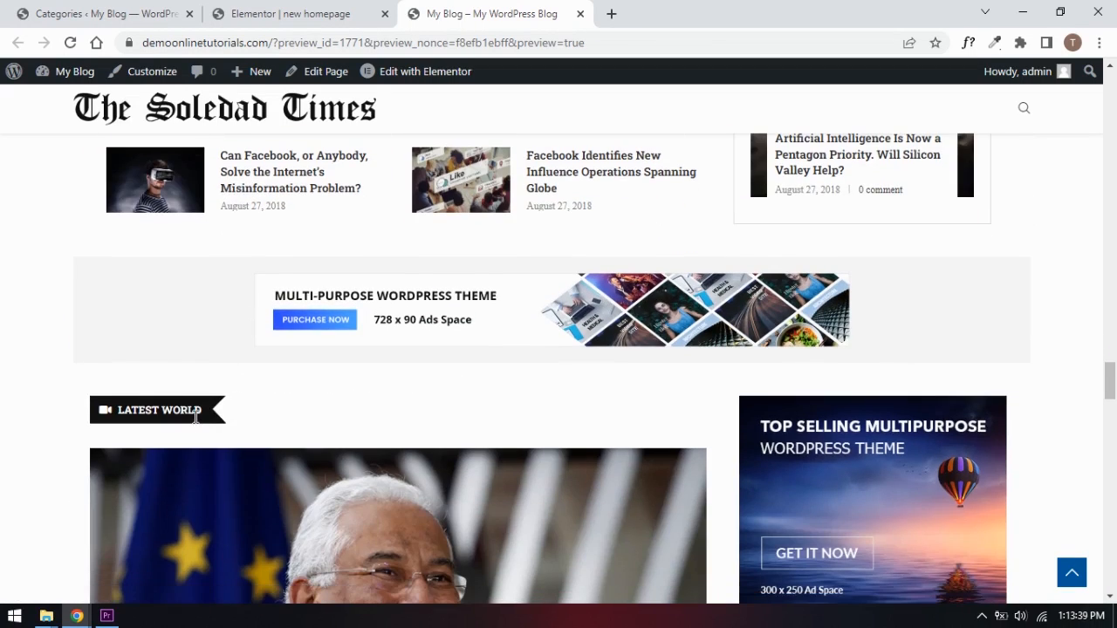
scroll(196, 424, "down", 1)
scroll(197, 424, "down", 4)
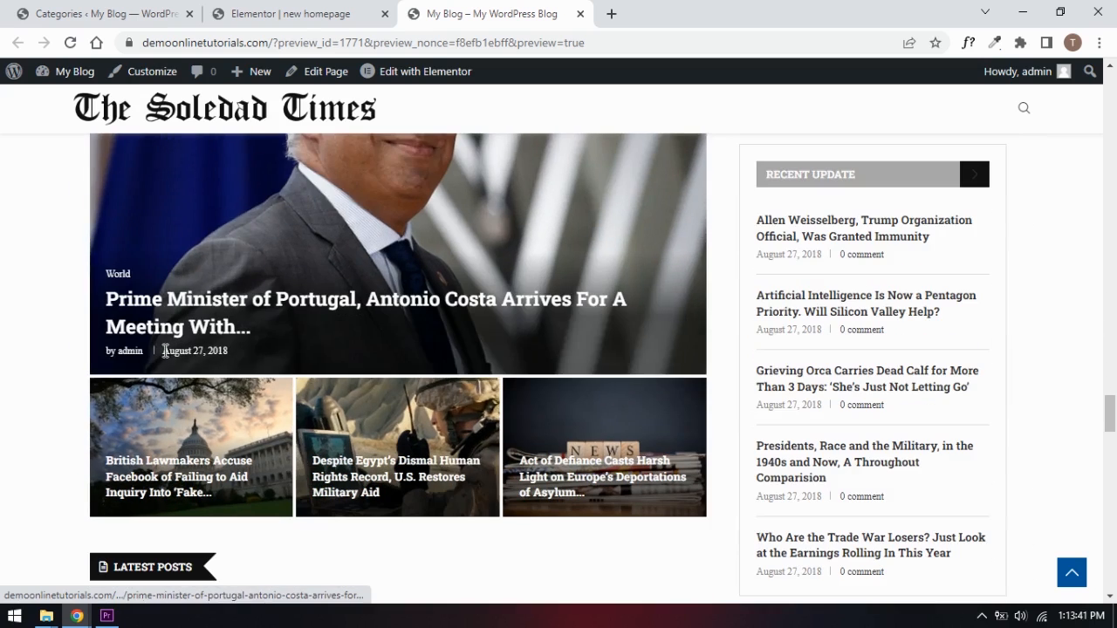
scroll(294, 345, "down", 1)
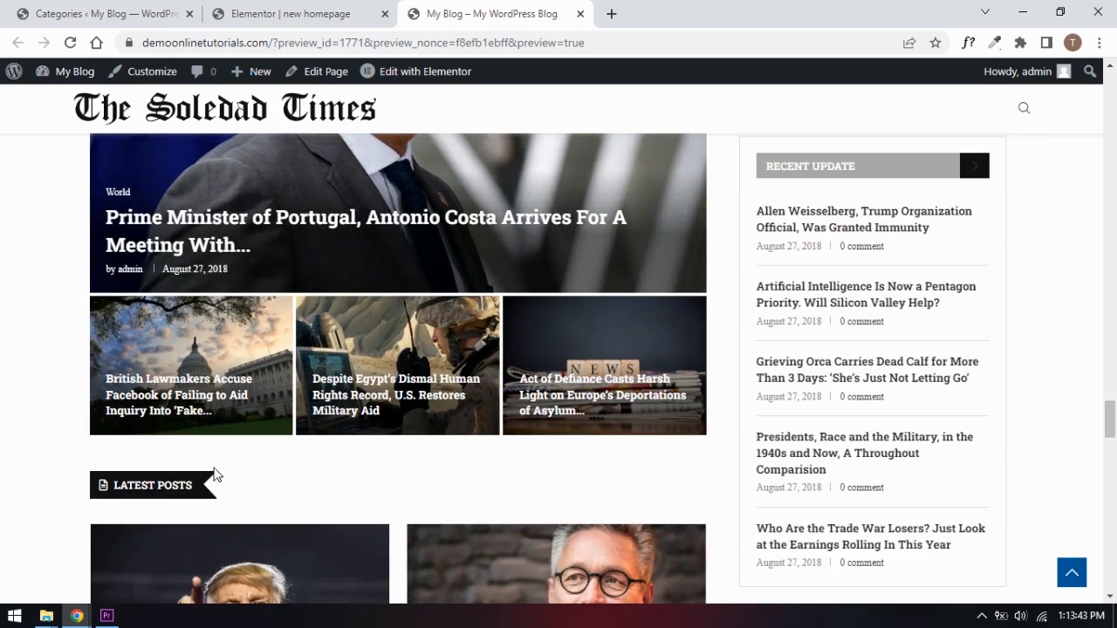
scroll(218, 463, "down", 3)
scroll(267, 397, "down", 8)
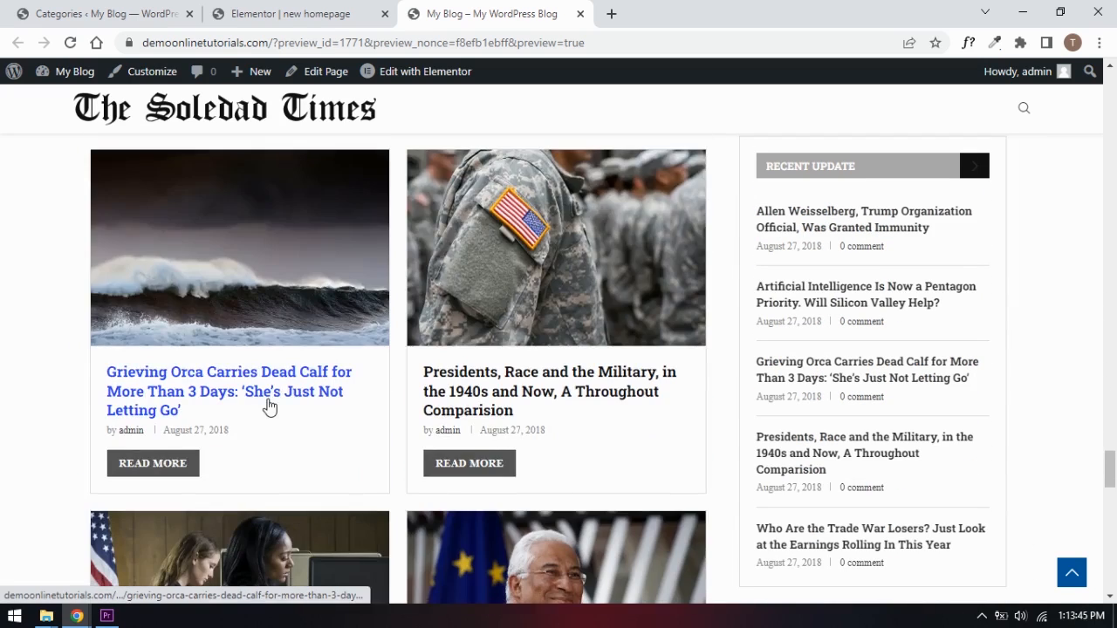
scroll(269, 407, "down", 10)
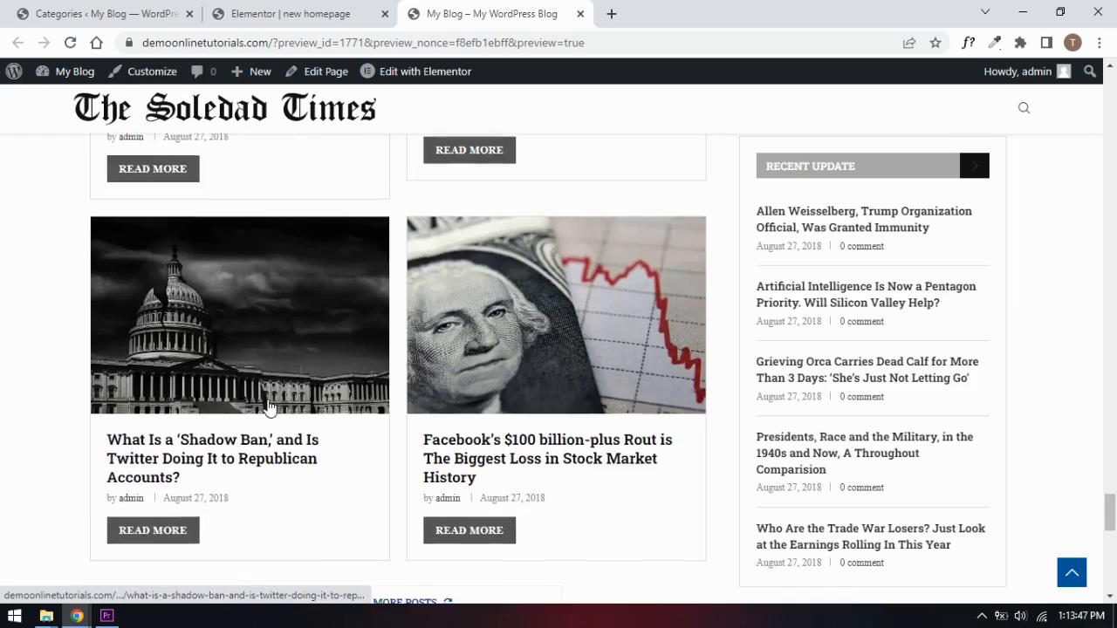
scroll(269, 407, "up", 14)
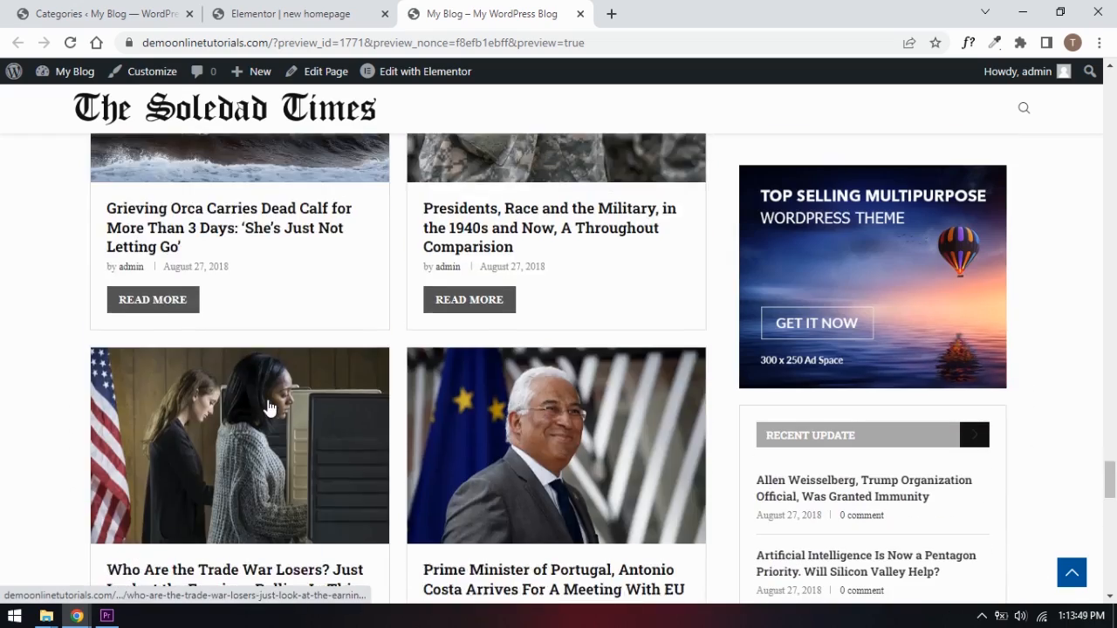
scroll(269, 407, "up", 20)
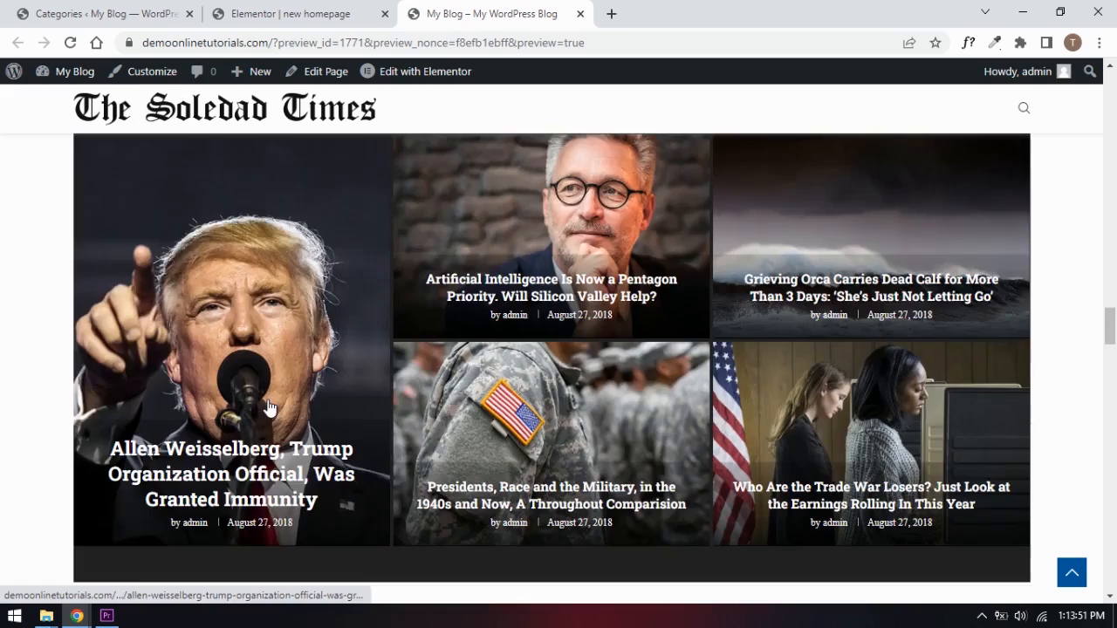
scroll(270, 409, "up", 10)
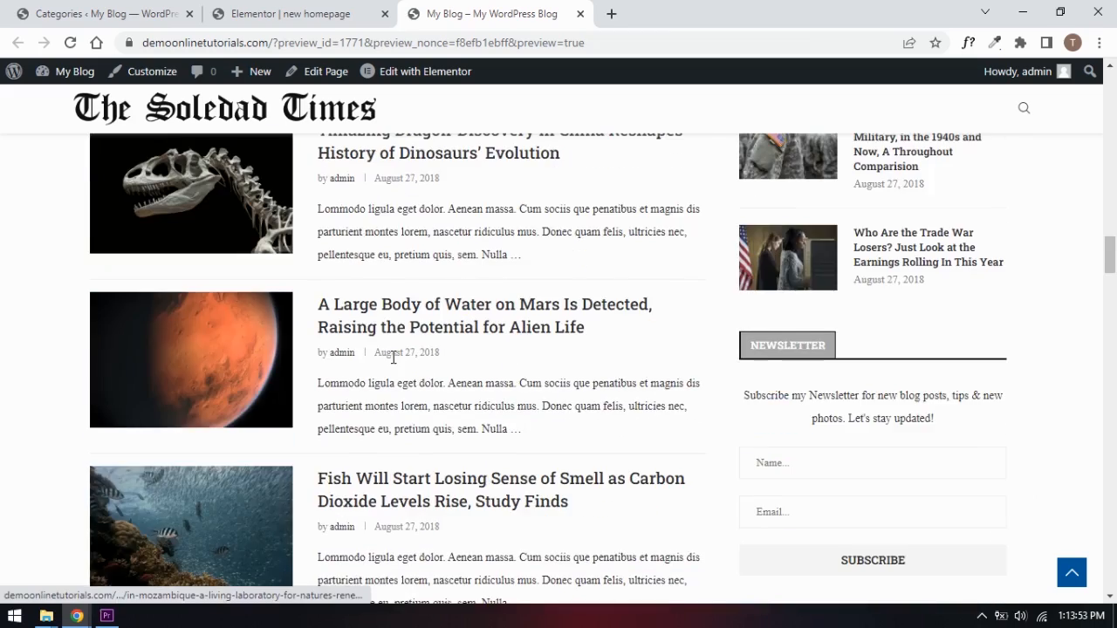
scroll(392, 357, "up", 15)
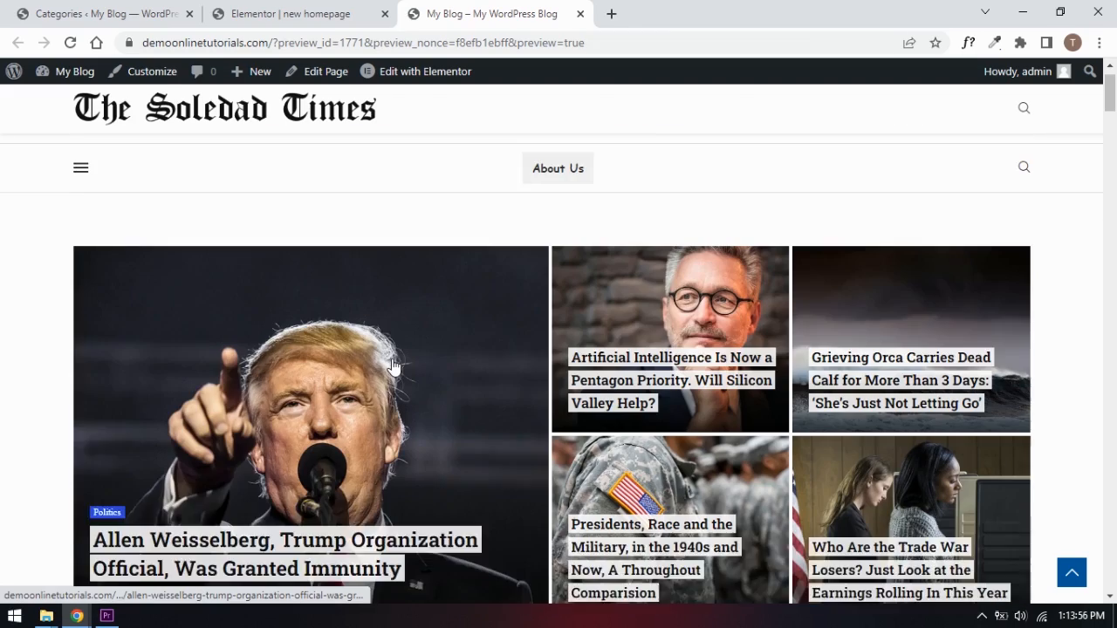
Return to the Elementor editor, open the widgets panel, and scroll through the page's post sections
scroll(393, 364, "up", 2)
left_click(313, 19)
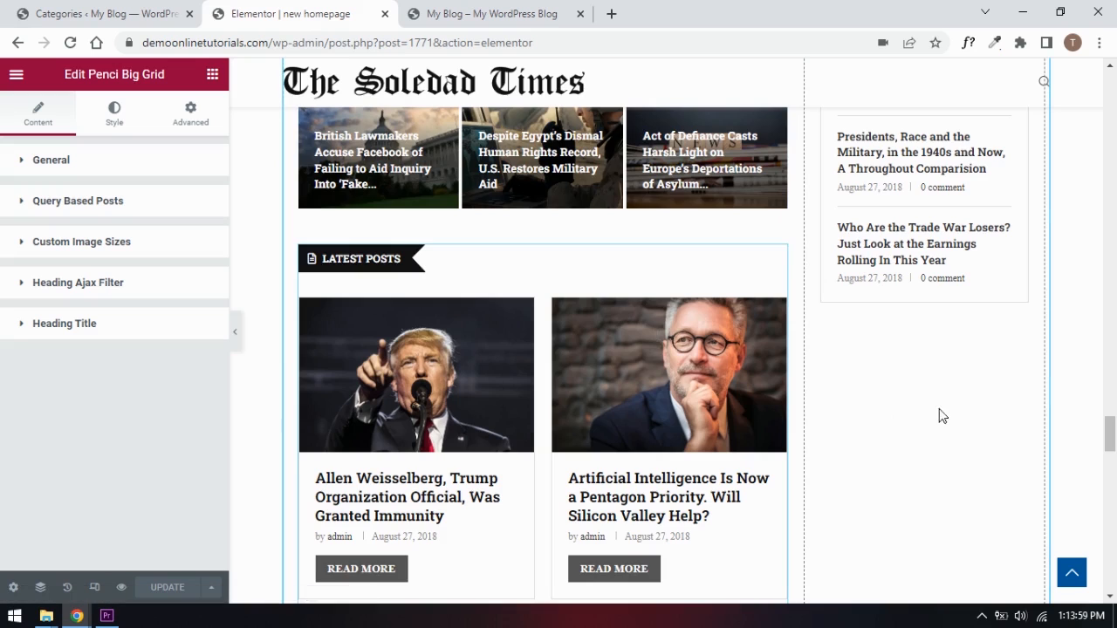
scroll(947, 437, "down", 3)
scroll(952, 454, "down", 15)
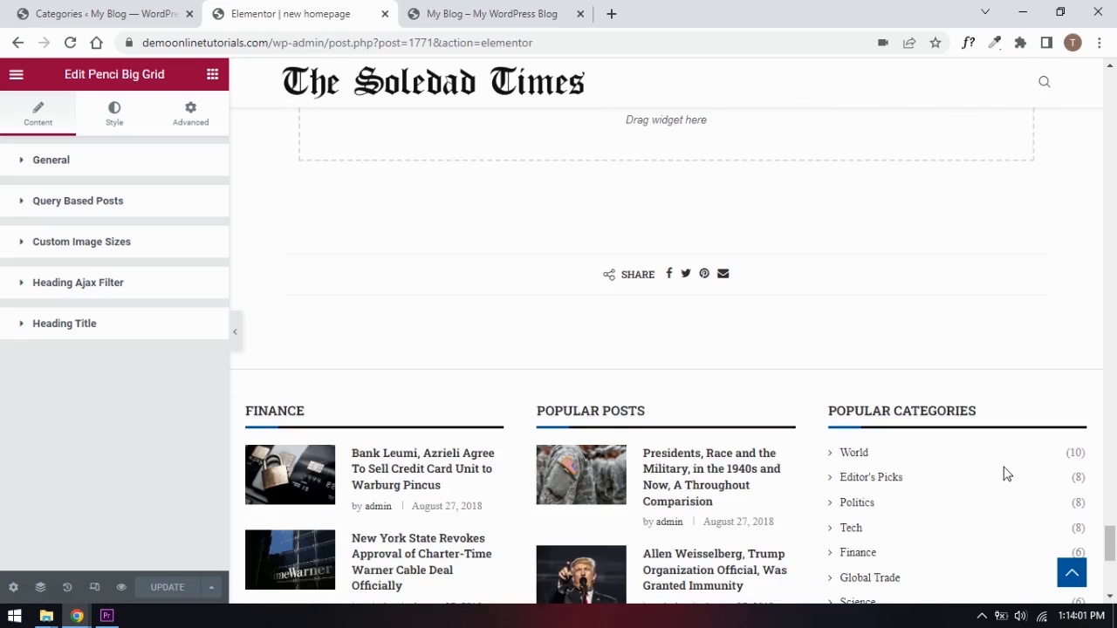
scroll(1004, 472, "up", 4)
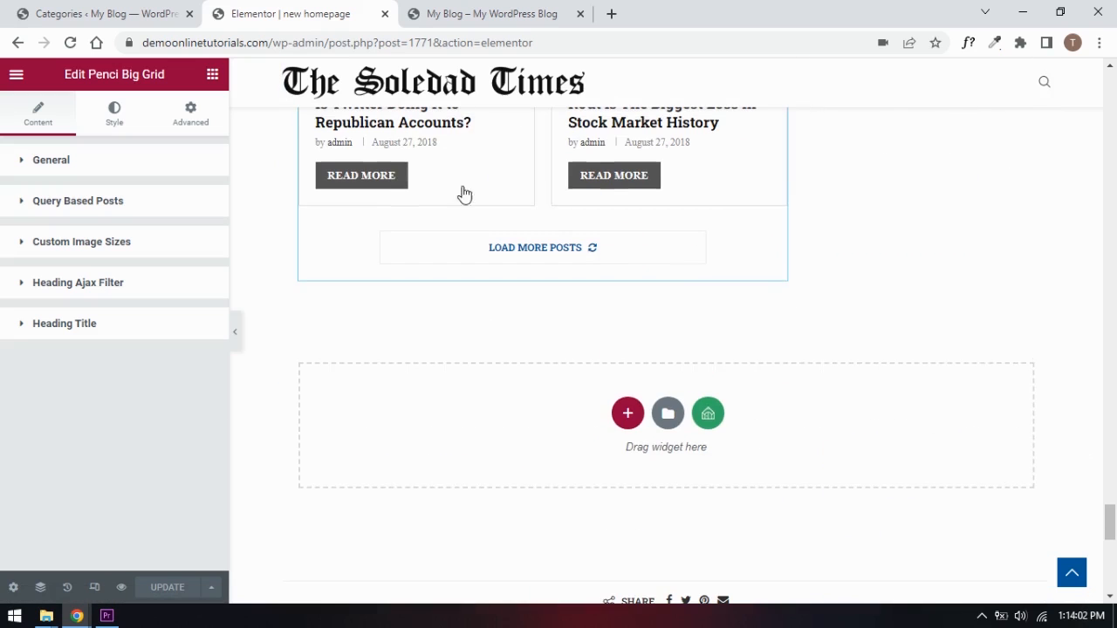
left_click(212, 77)
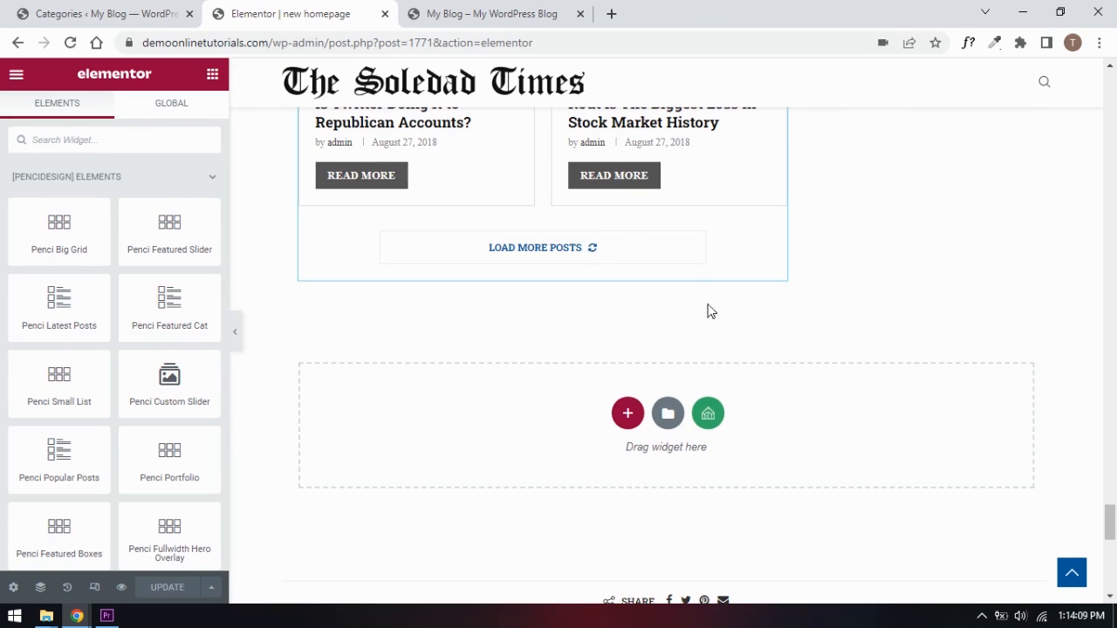
scroll(969, 326, "up", 3)
scroll(968, 327, "up", 10)
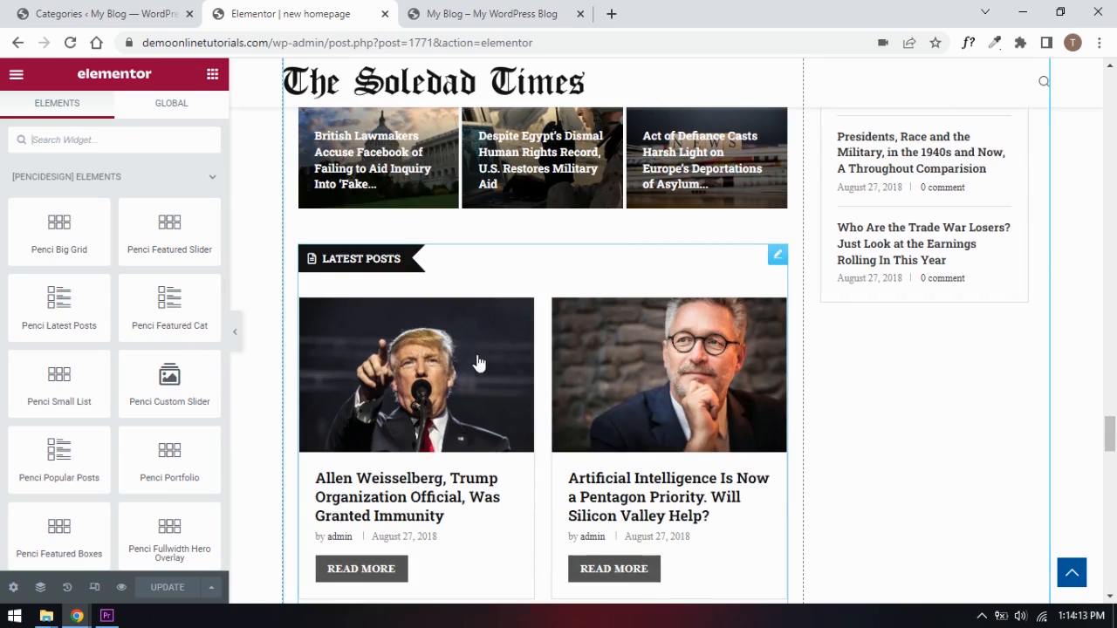
scroll(867, 419, "up", 7)
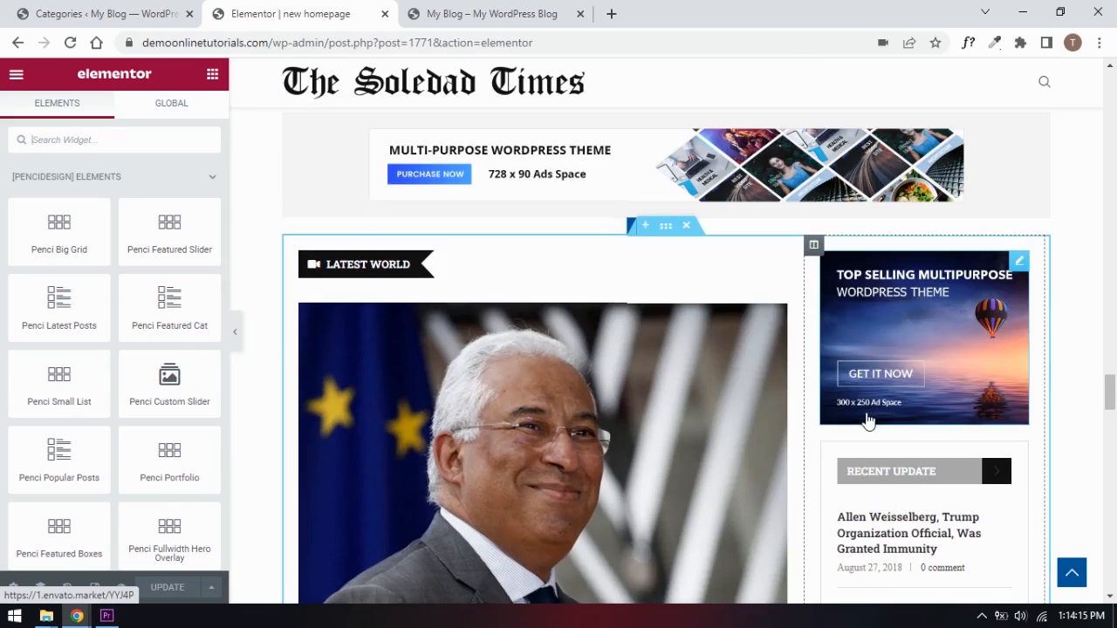
scroll(868, 419, "down", 4)
scroll(851, 480, "down", 10)
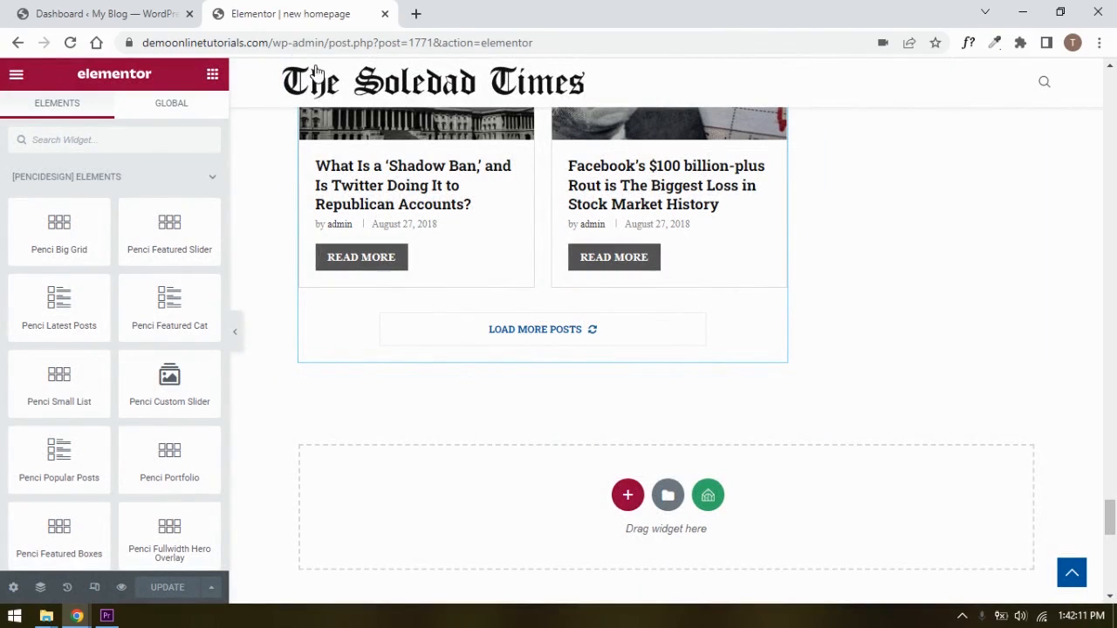
In Reading settings, set the homepage to display the static page "new homepage" and save the changes
mouse_move(113, 24)
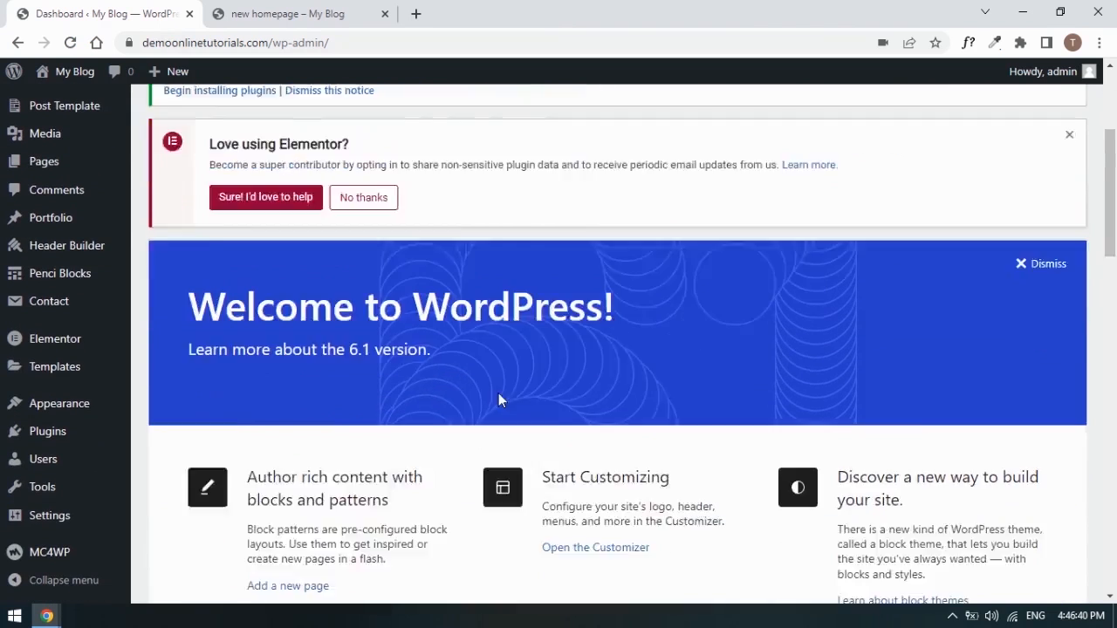
scroll(498, 399, "down", 5)
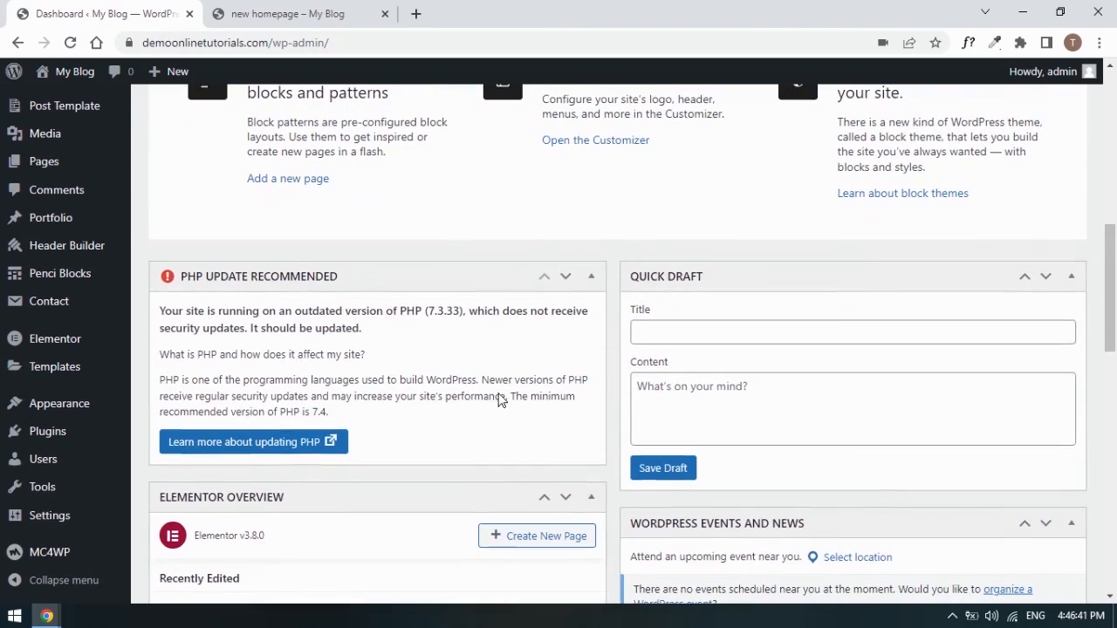
mouse_move(61, 515)
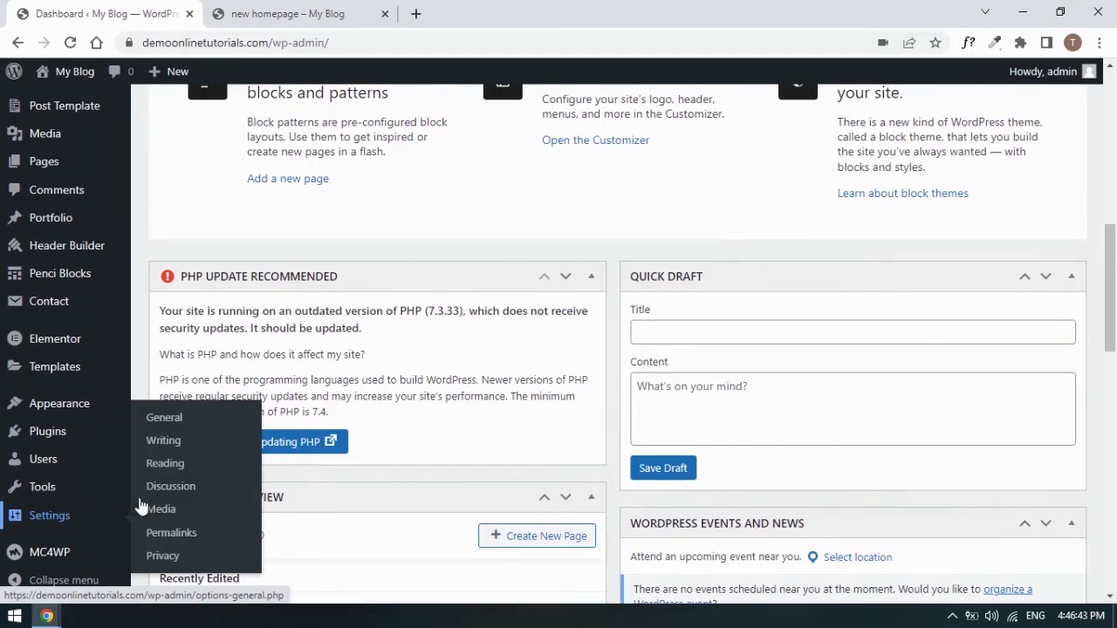
left_click(192, 470)
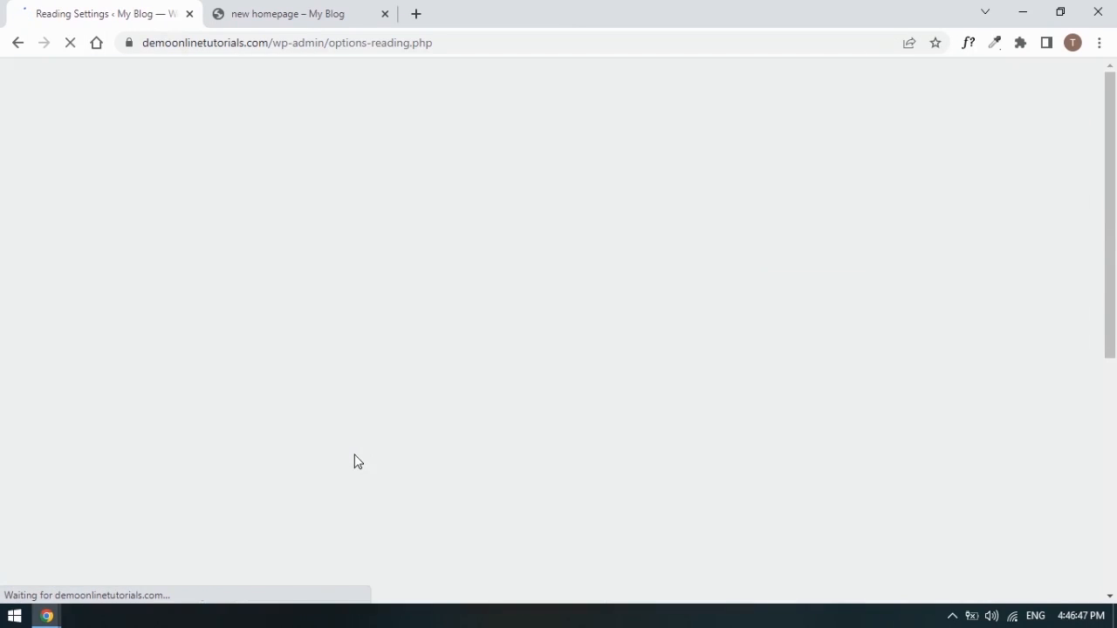
scroll(384, 411, "down", 4)
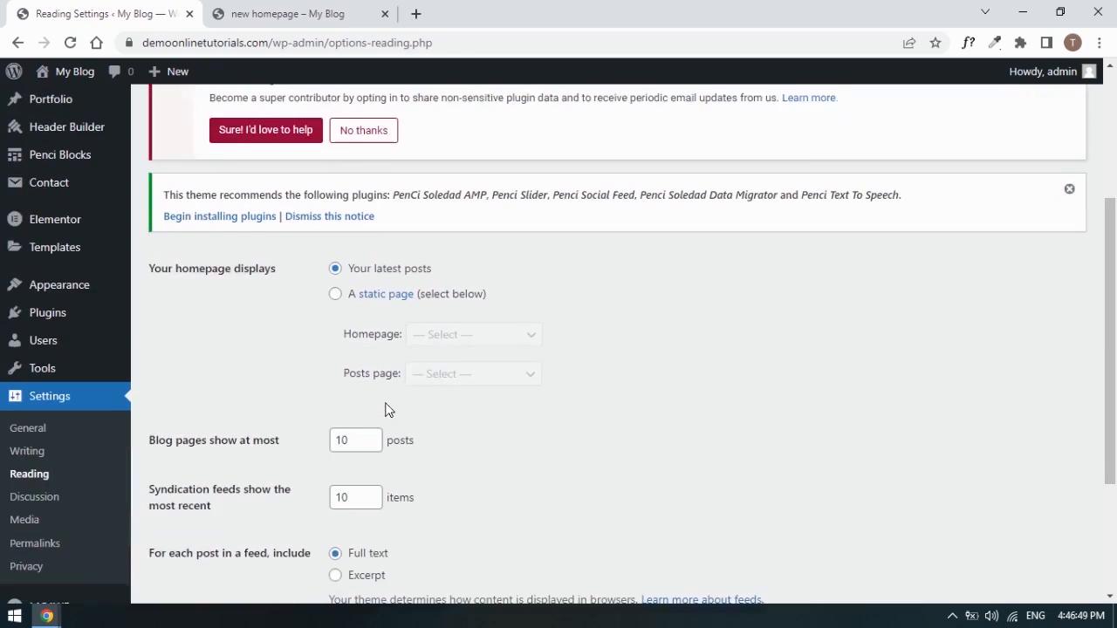
scroll(319, 313, "up", 1)
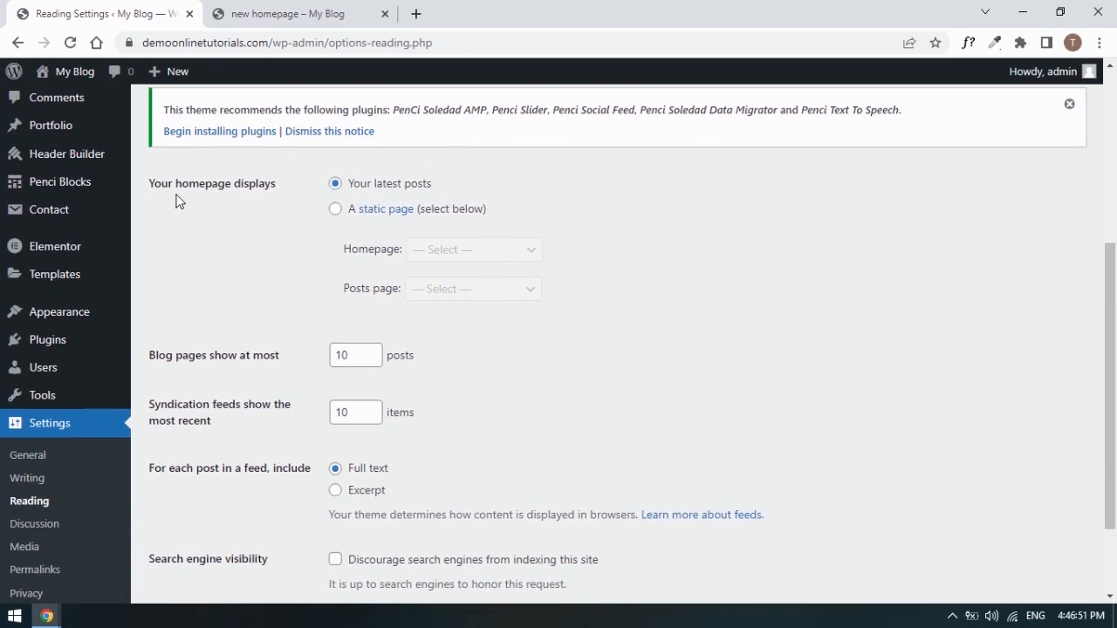
left_click(336, 211)
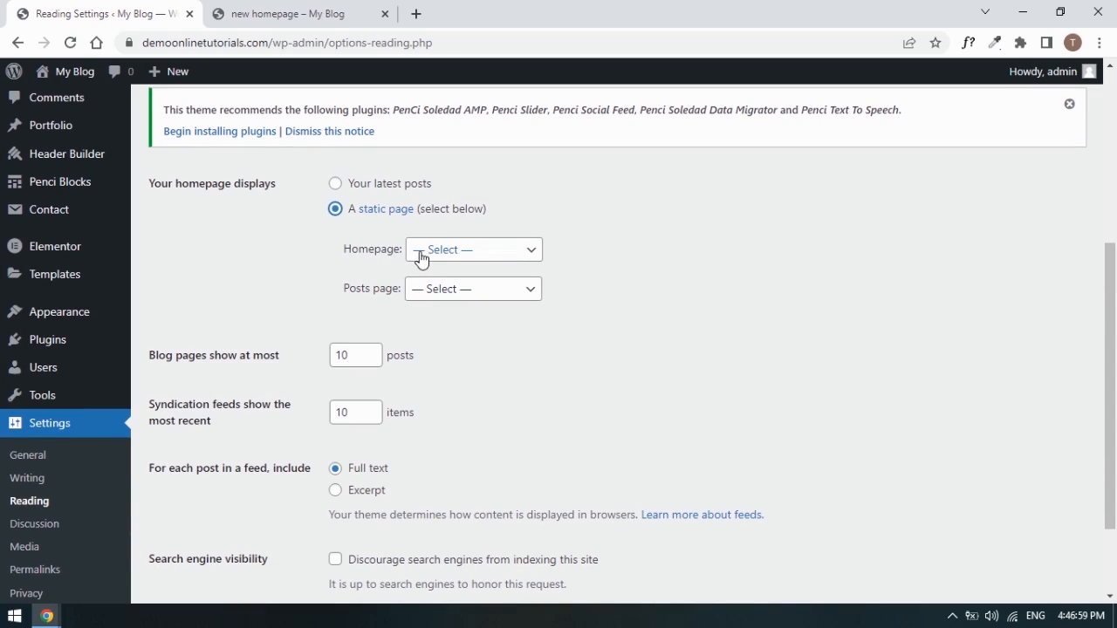
left_click(473, 251)
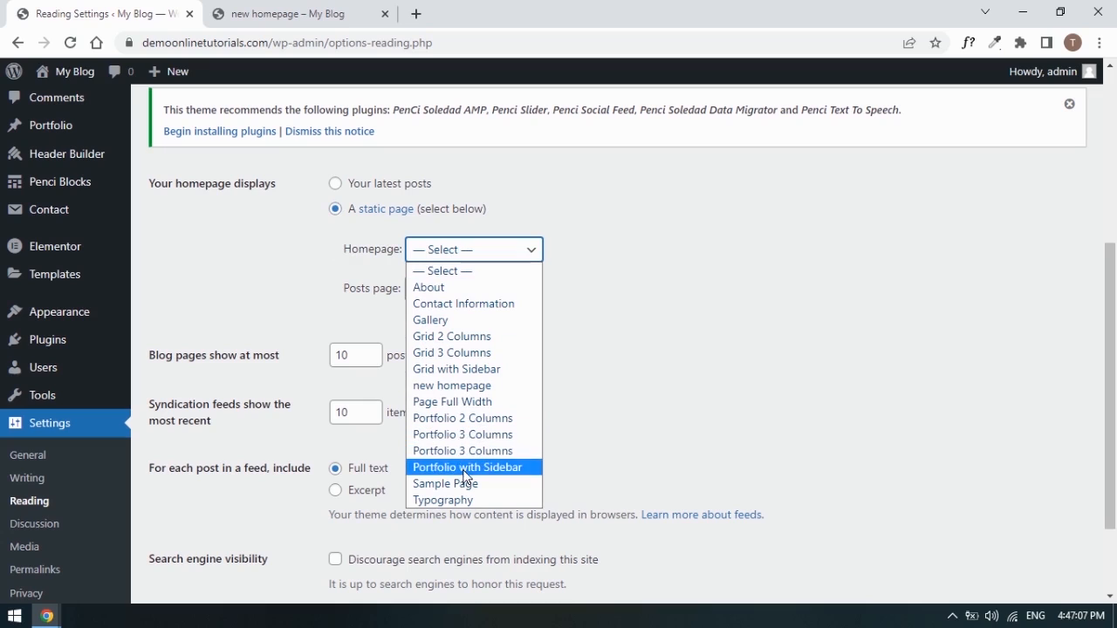
left_click(472, 388)
scroll(584, 363, "down", 3)
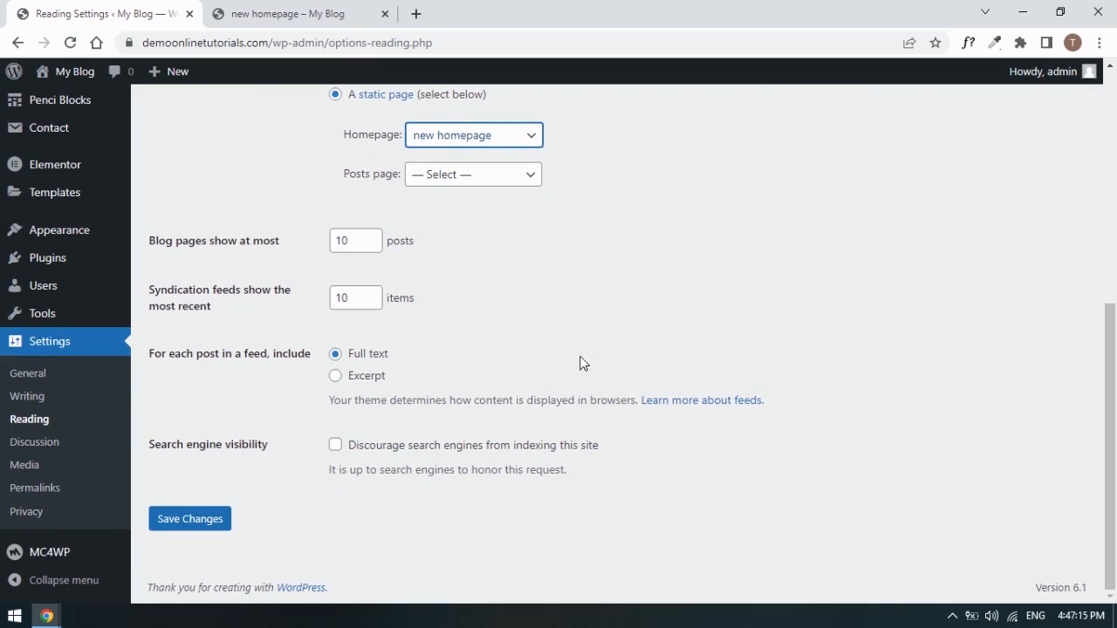
left_click(200, 521)
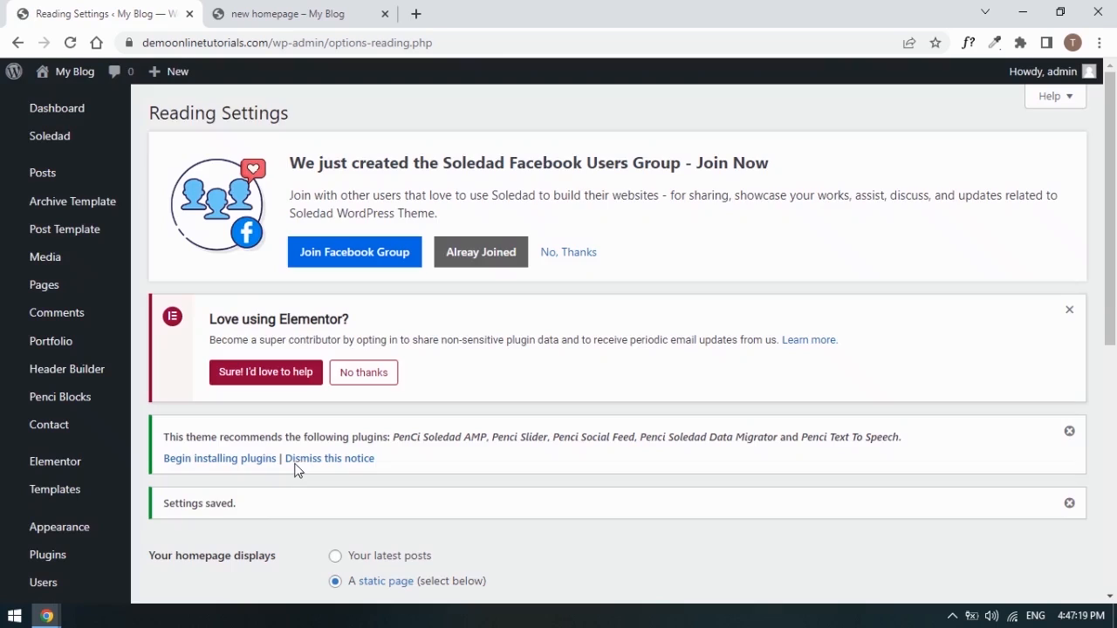
Visit the site in a new tab and scroll through the live homepage
mouse_move(73, 76)
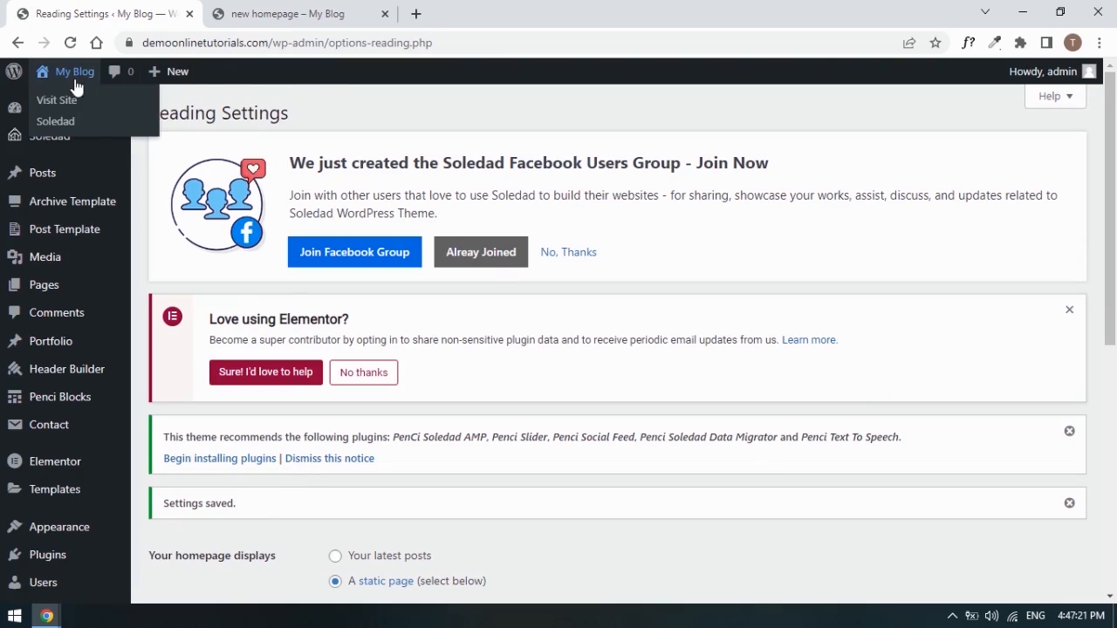
right_click(80, 101)
left_click(135, 116)
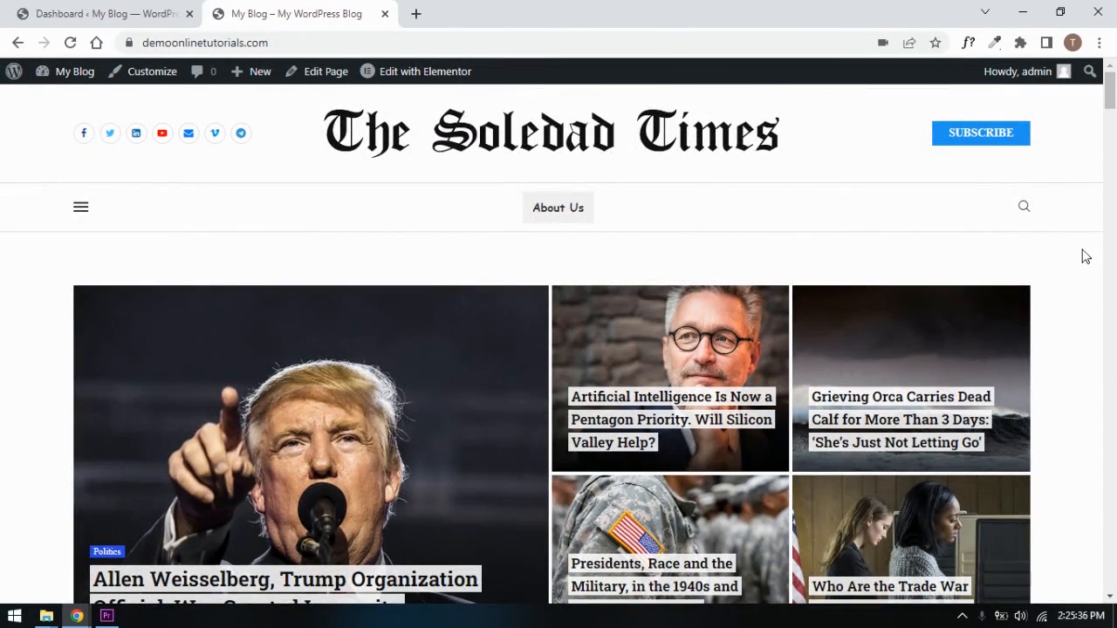
scroll(1085, 255, "down", 2)
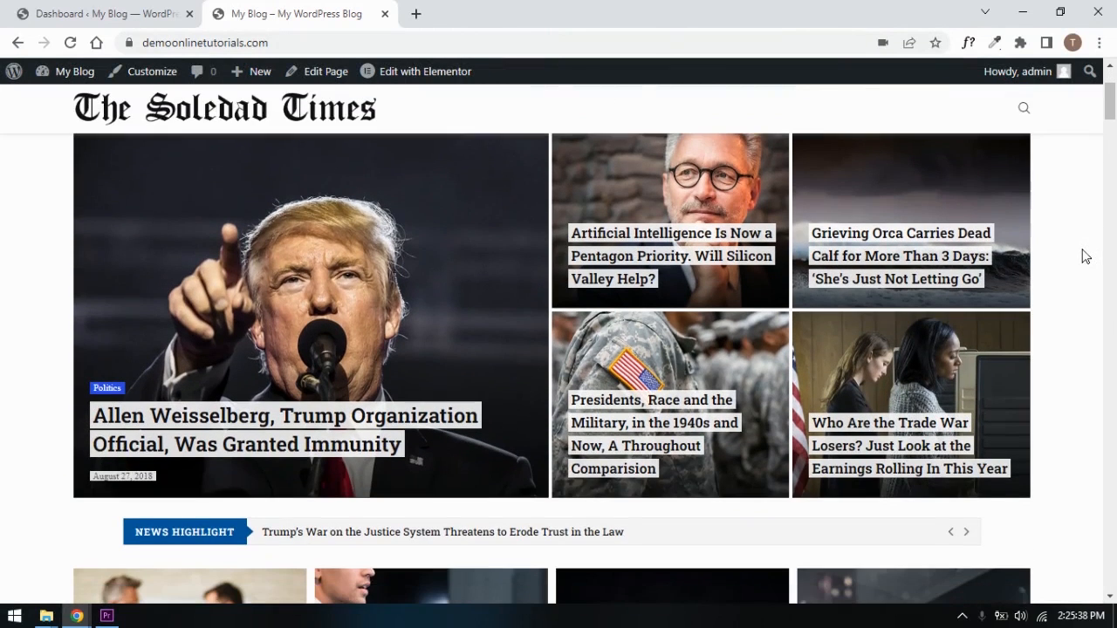
scroll(1085, 255, "down", 3)
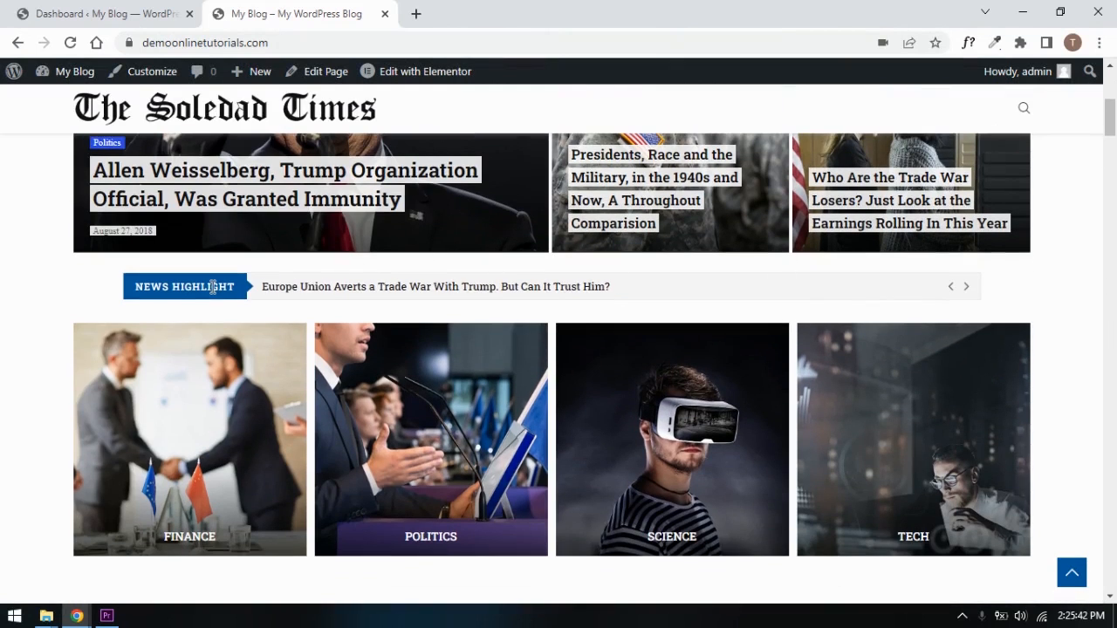
scroll(1036, 297, "down", 2)
scroll(1036, 297, "up", 2)
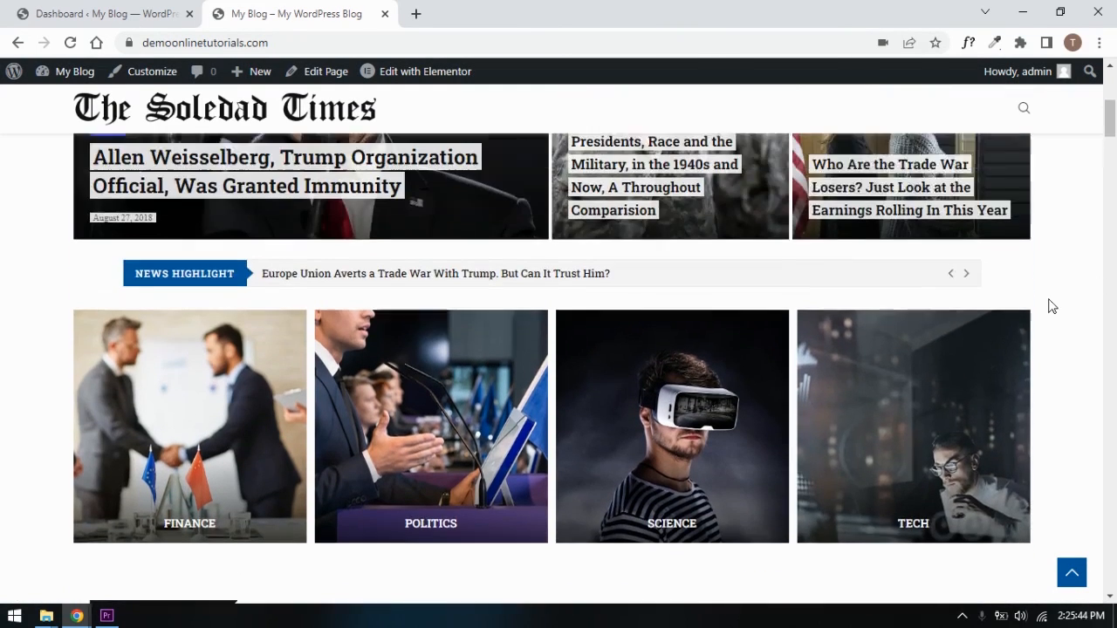
scroll(1055, 314, "down", 4)
scroll(1067, 357, "down", 8)
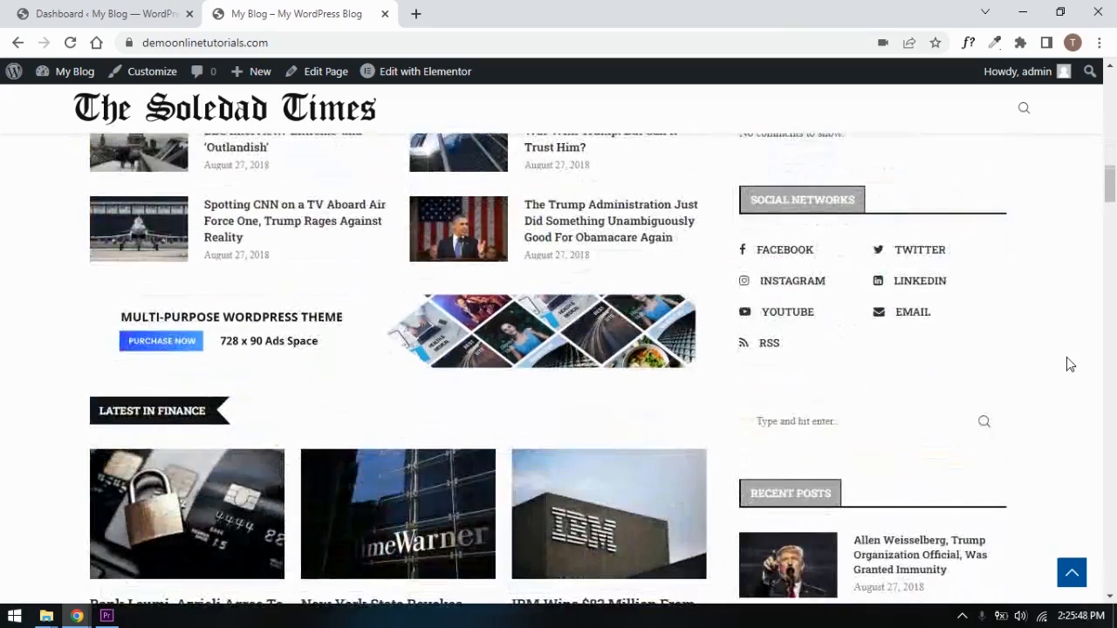
scroll(1066, 357, "down", 7)
scroll(1066, 357, "down", 15)
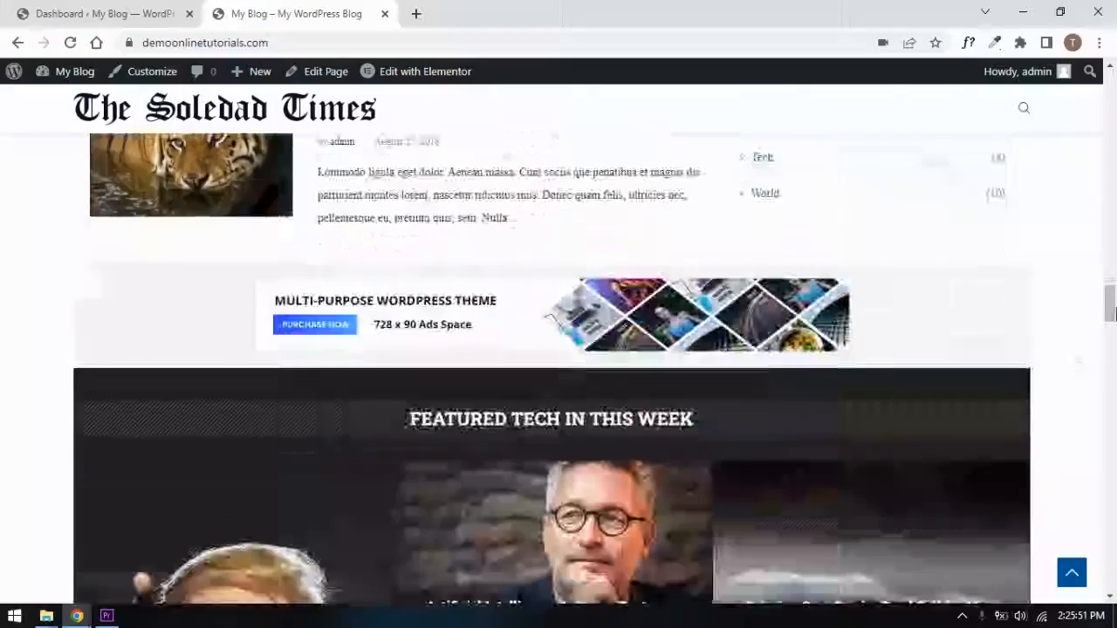
left_click_drag(1110, 314, 1111, 79)
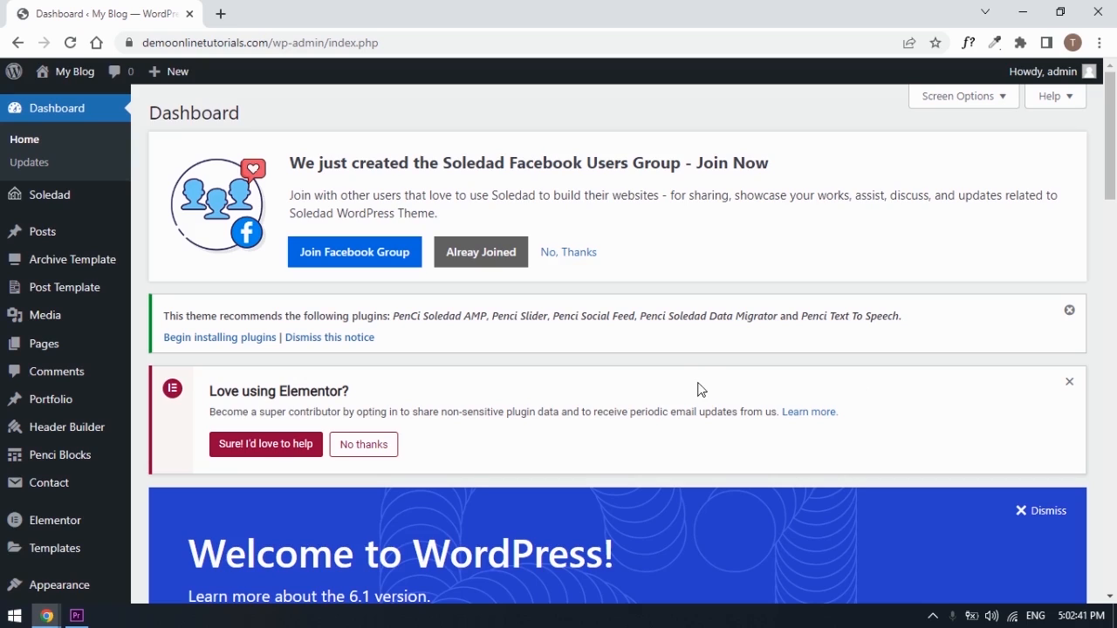
Open the post Categories list and view the Finance category's archive page in a new tab
mouse_move(54, 241)
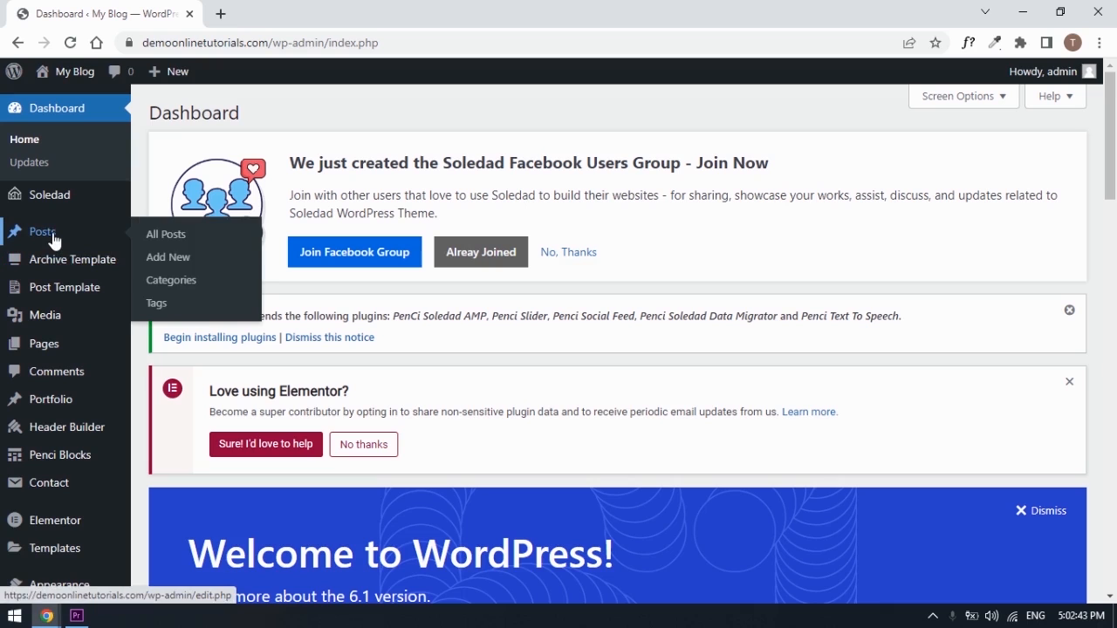
left_click(156, 279)
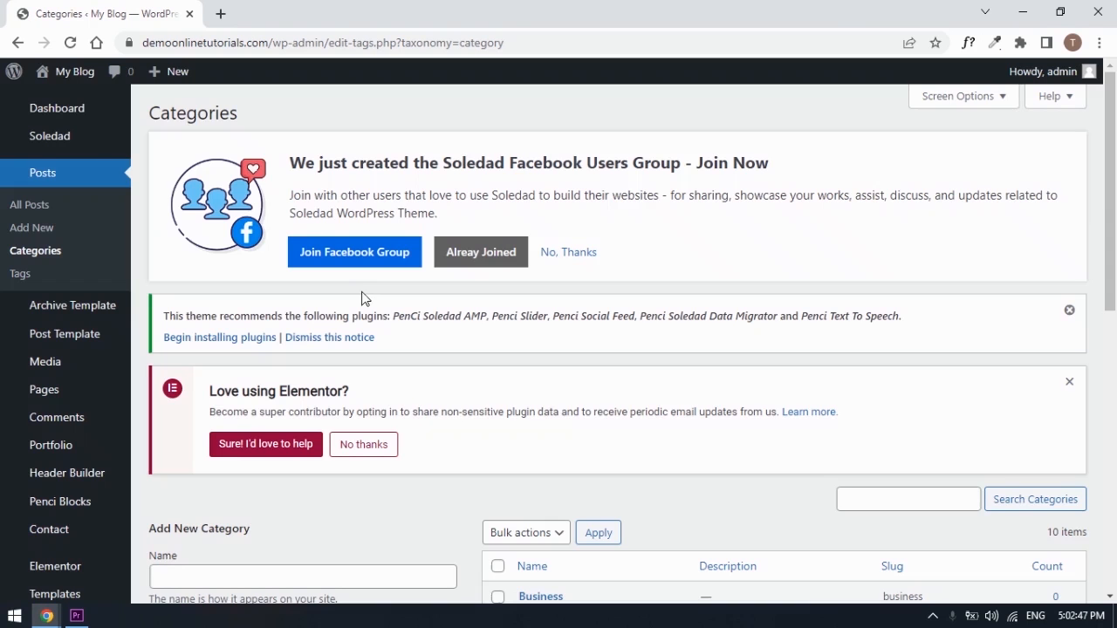
scroll(748, 344, "down", 6)
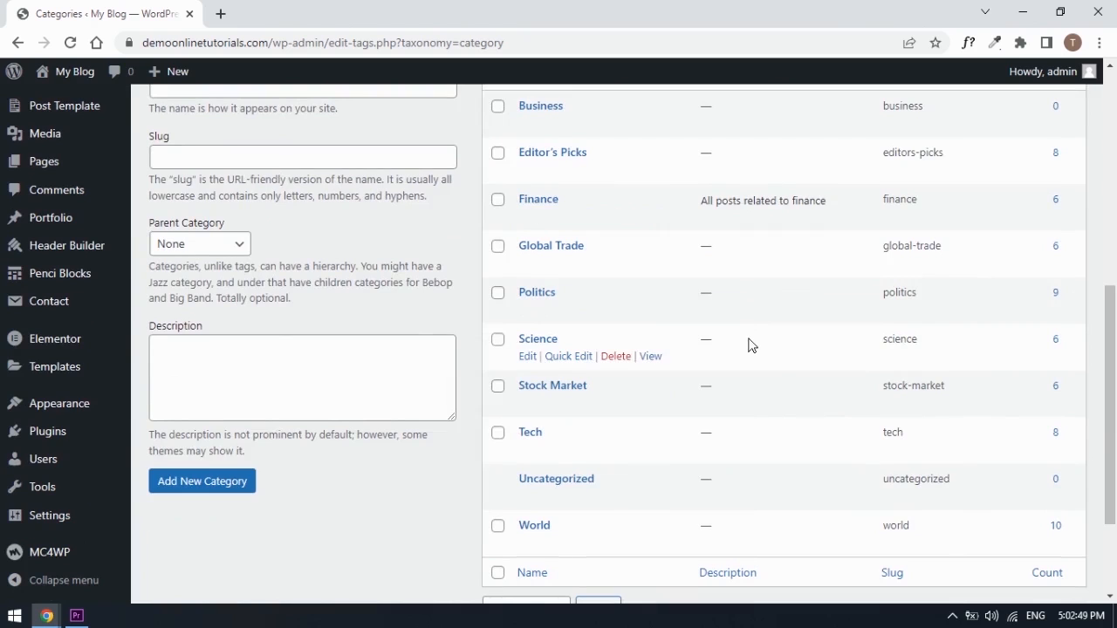
scroll(733, 342, "up", 2)
scroll(648, 379, "down", 5)
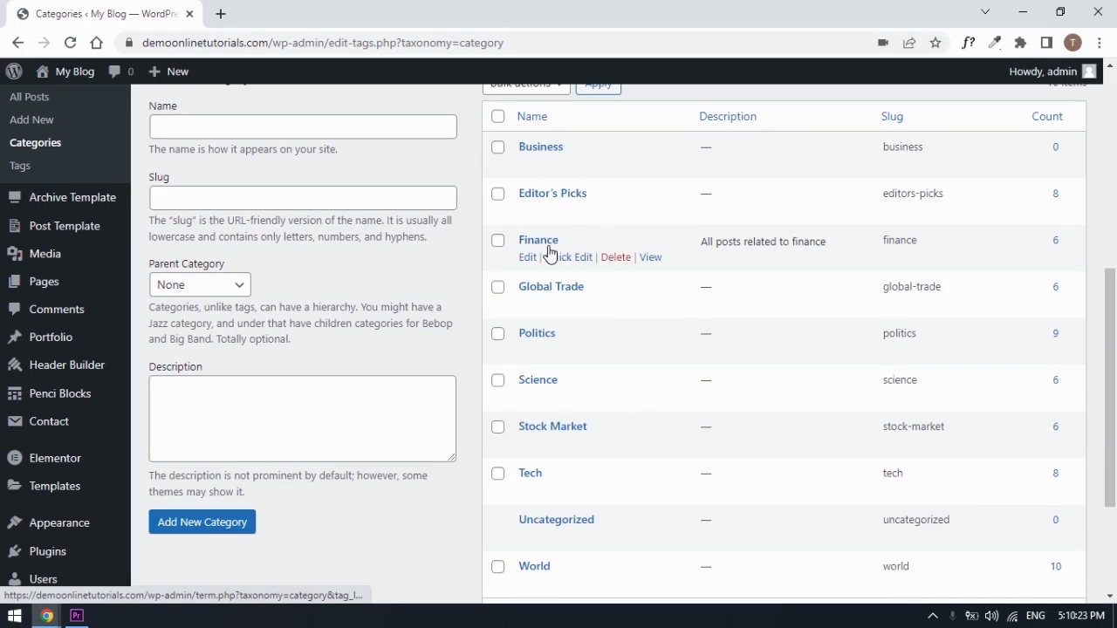
right_click(652, 266)
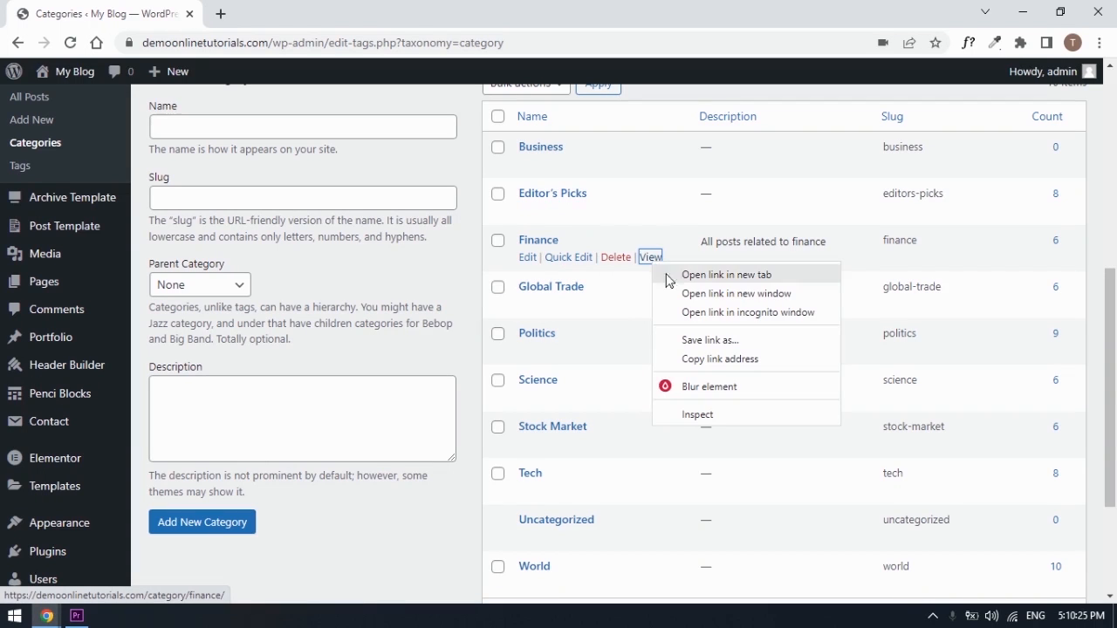
left_click(674, 276)
left_click(321, 14)
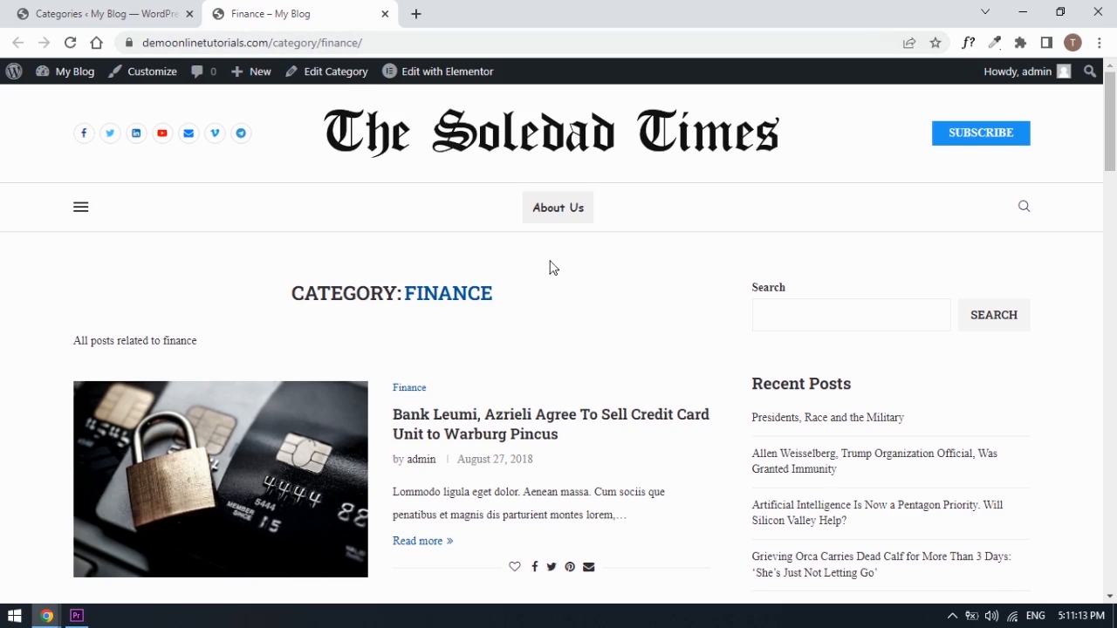
Examine the Finance archive page, highlighting its category description text
scroll(1114, 202, "down", 4)
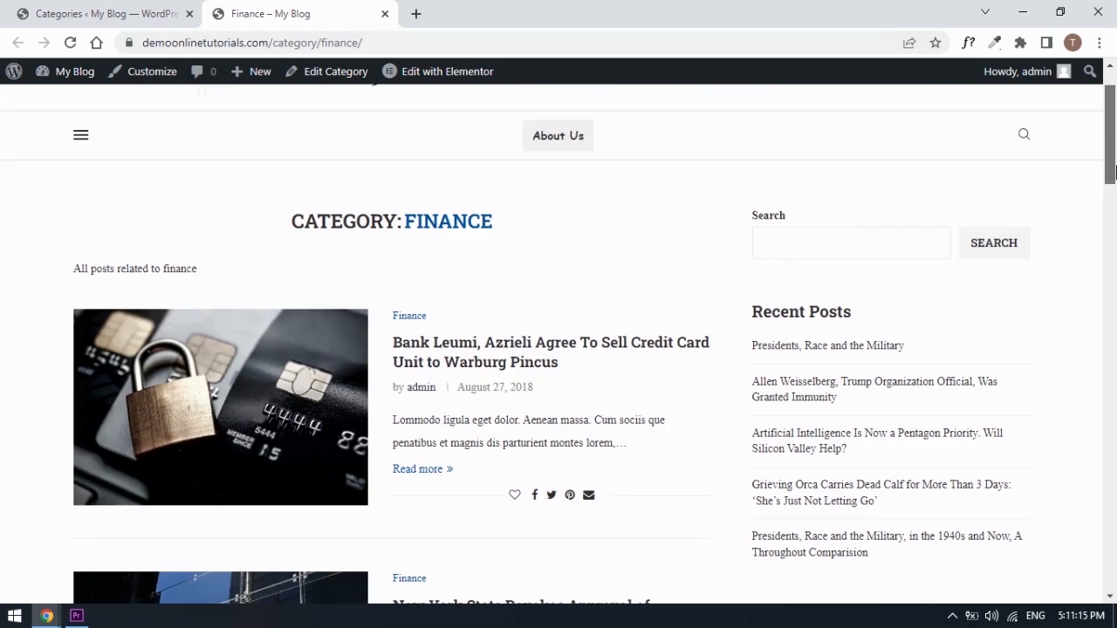
scroll(1114, 202, "up", 2)
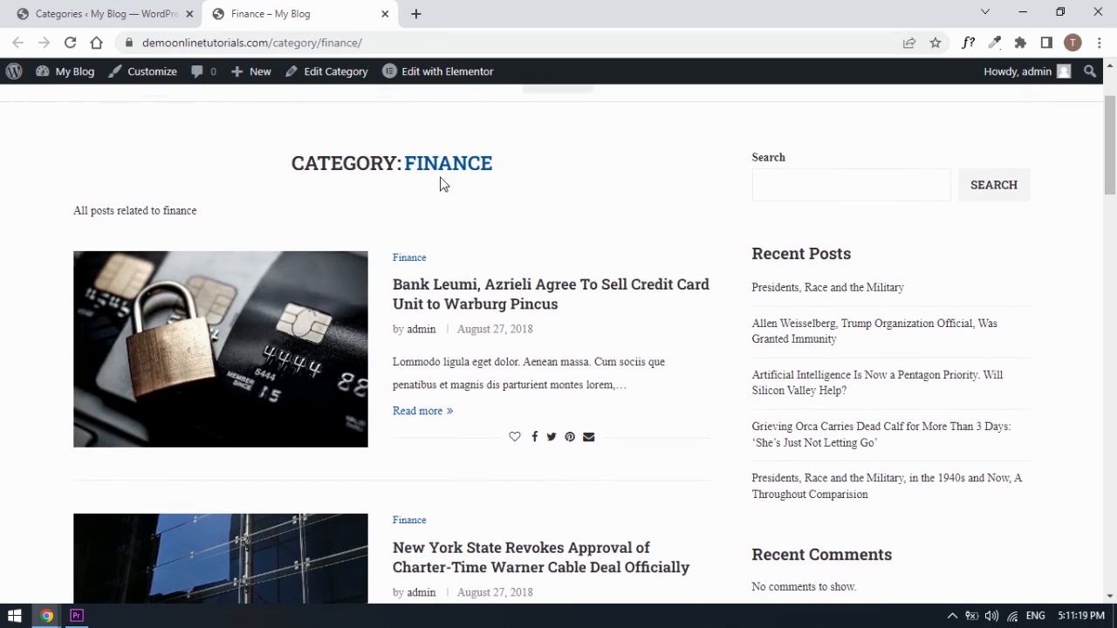
left_click_drag(204, 215, 77, 211)
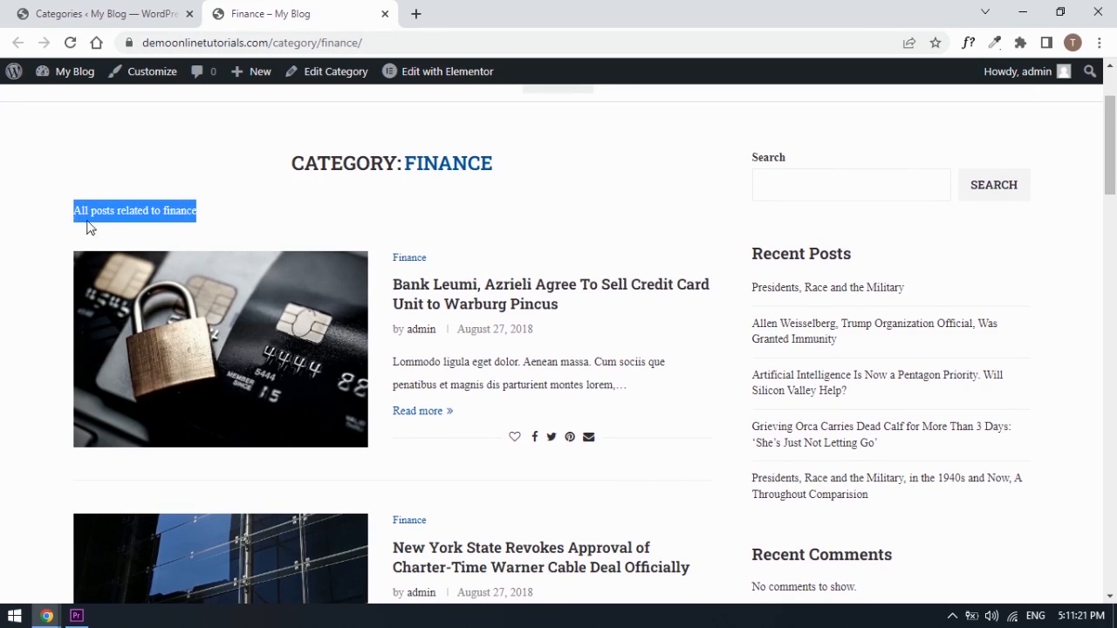
left_click(121, 214)
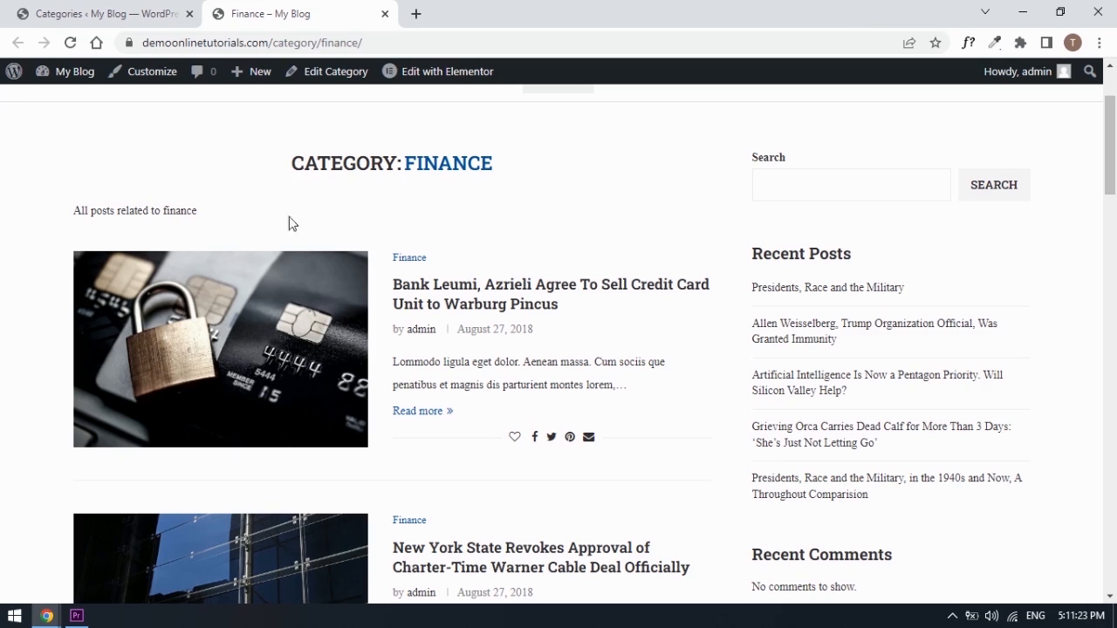
Scroll through the Finance category archive page to review its layout and sidebar
left_click_drag(1111, 175, 1111, 194)
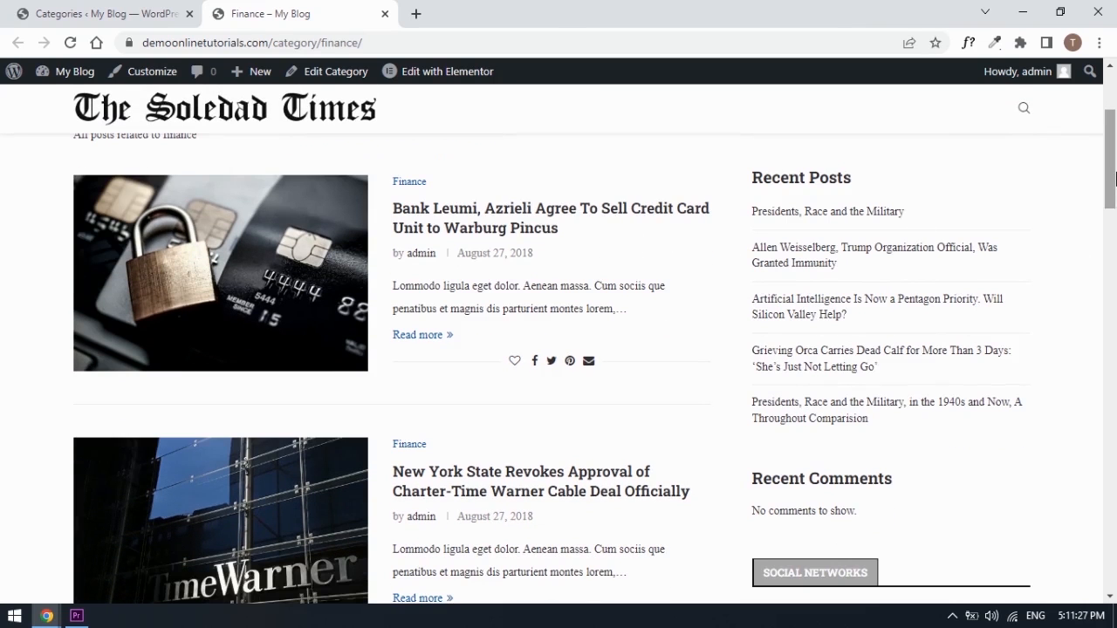
scroll(370, 468, "down", 2)
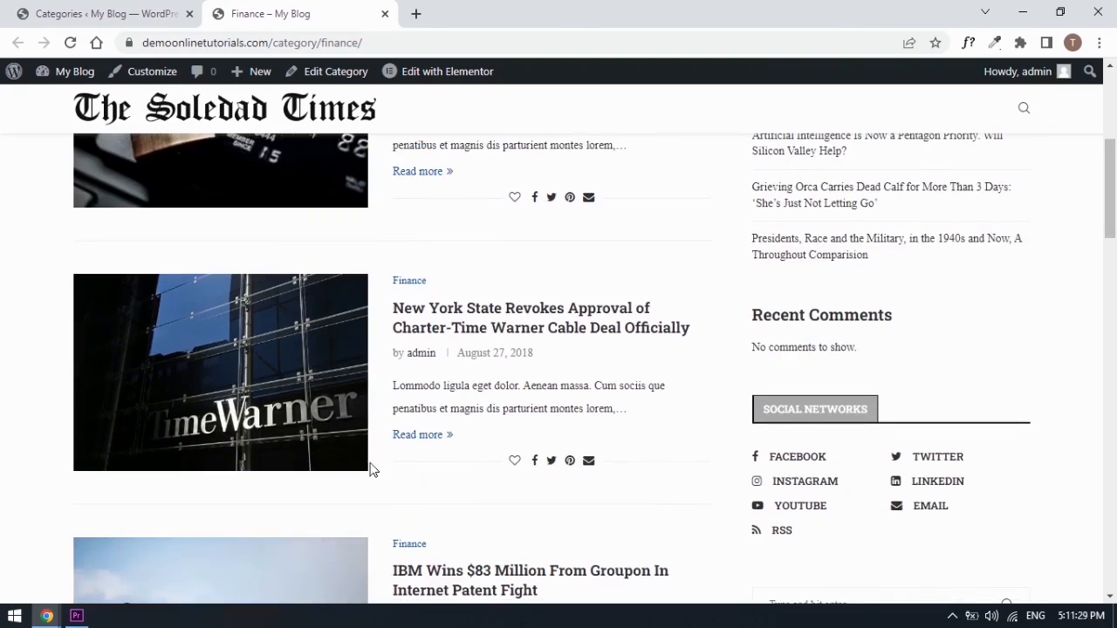
scroll(370, 512, "down", 4)
scroll(384, 493, "up", 1)
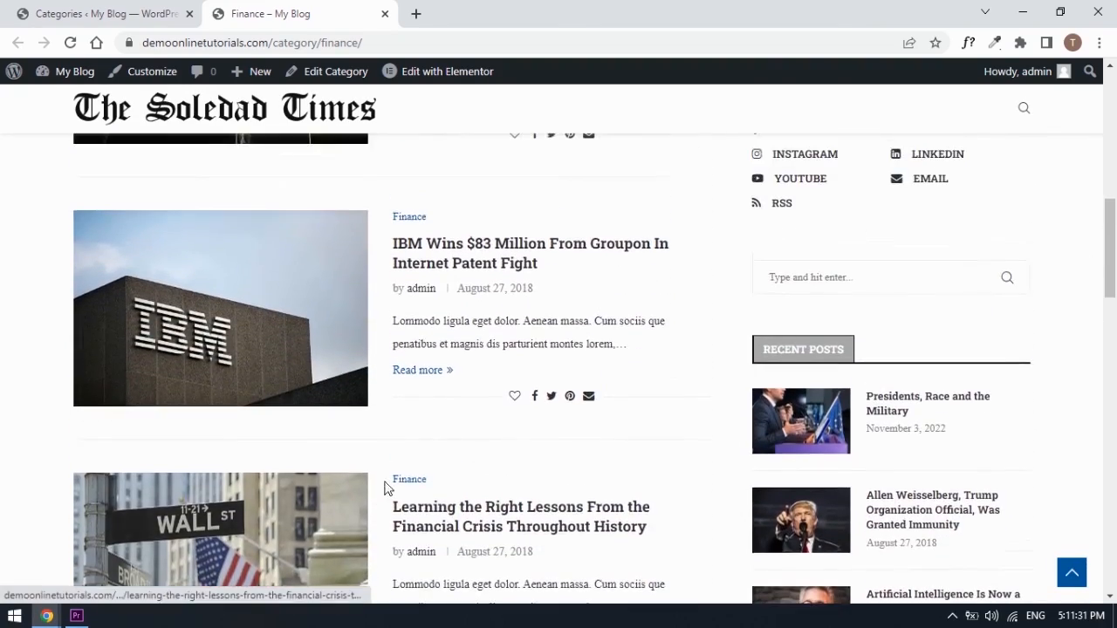
scroll(386, 494, "down", 10)
scroll(389, 504, "up", 1)
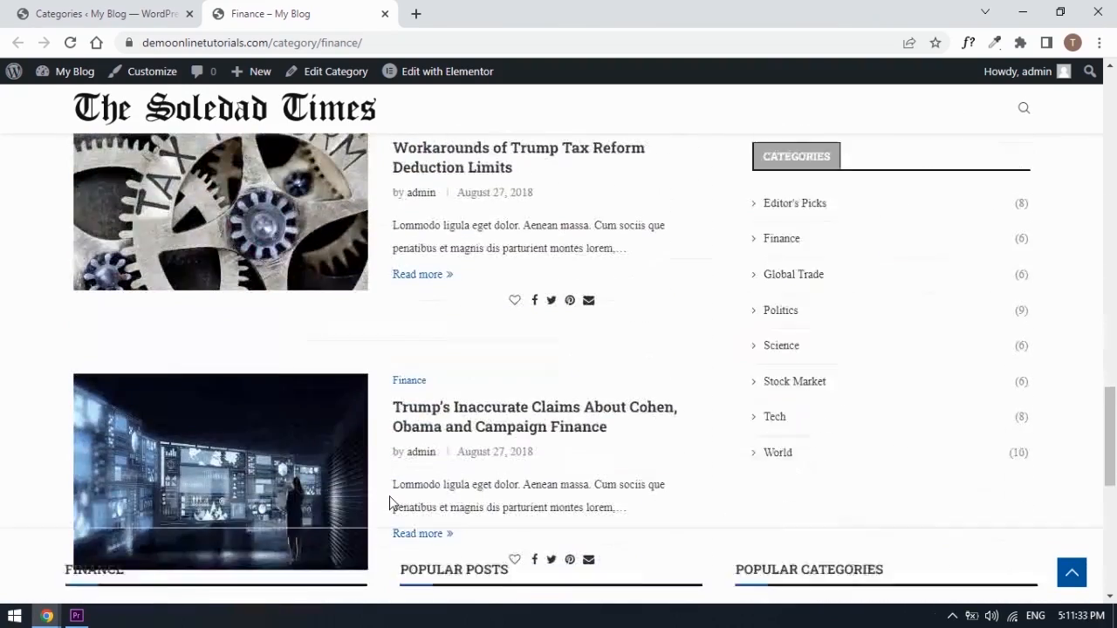
scroll(391, 502, "down", 2)
scroll(672, 386, "up", 2)
scroll(673, 386, "up", 12)
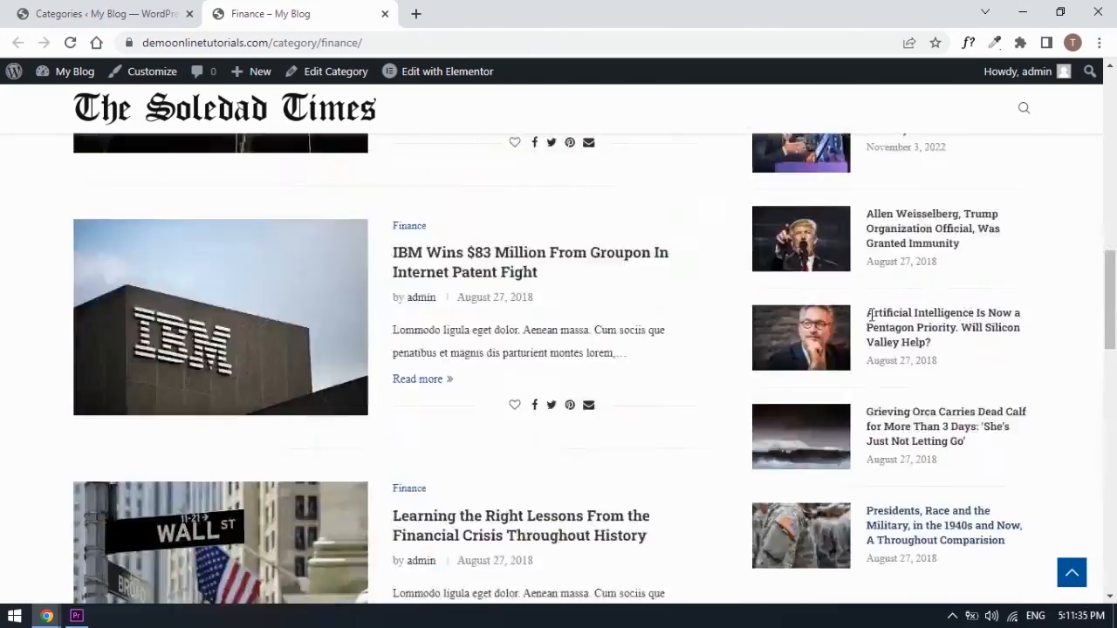
left_click_drag(1113, 197, 1114, 131)
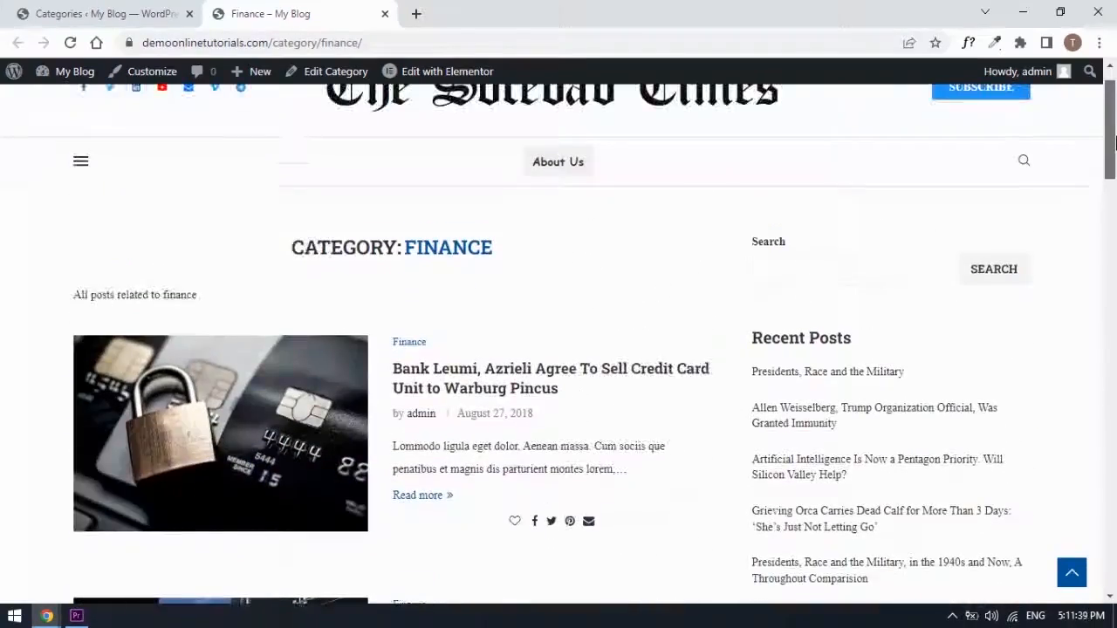
scroll(603, 271, "up", 1)
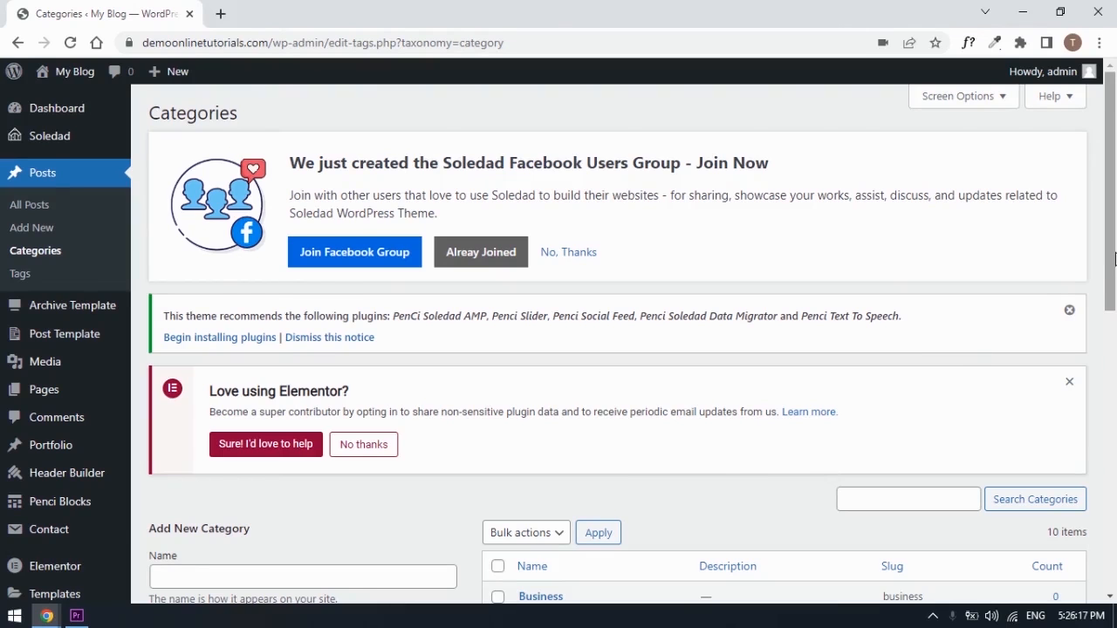
Open the Customizer's General > Category, Tags, Search, Archive Pages settings and review the Archive Builder Templates options
scroll(1102, 200, "down", 1)
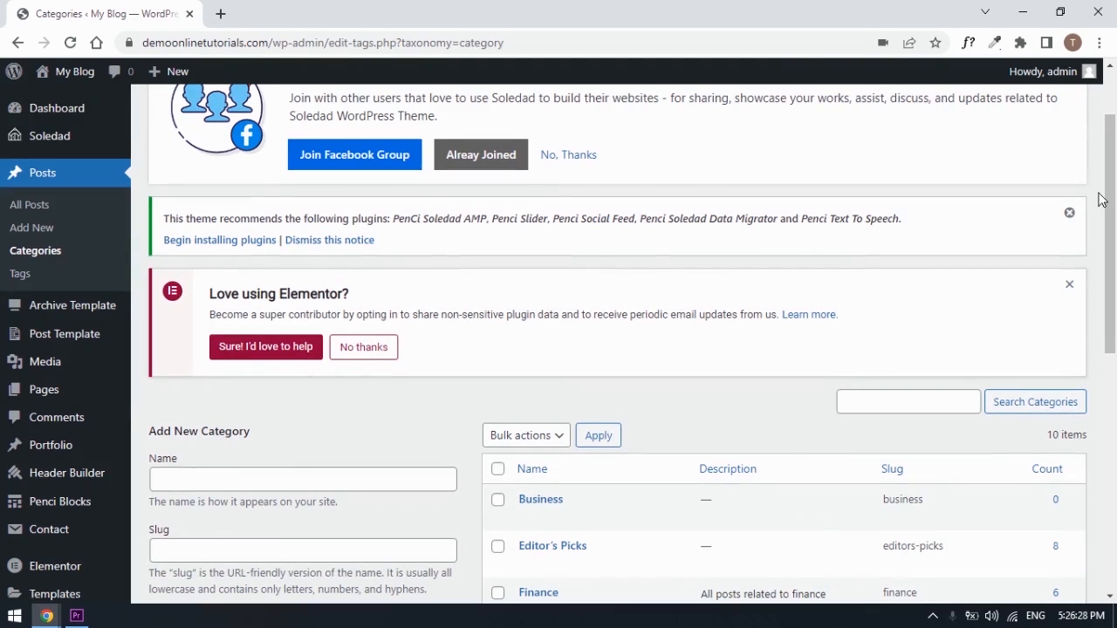
left_click_drag(1106, 203, 1111, 457)
mouse_move(76, 419)
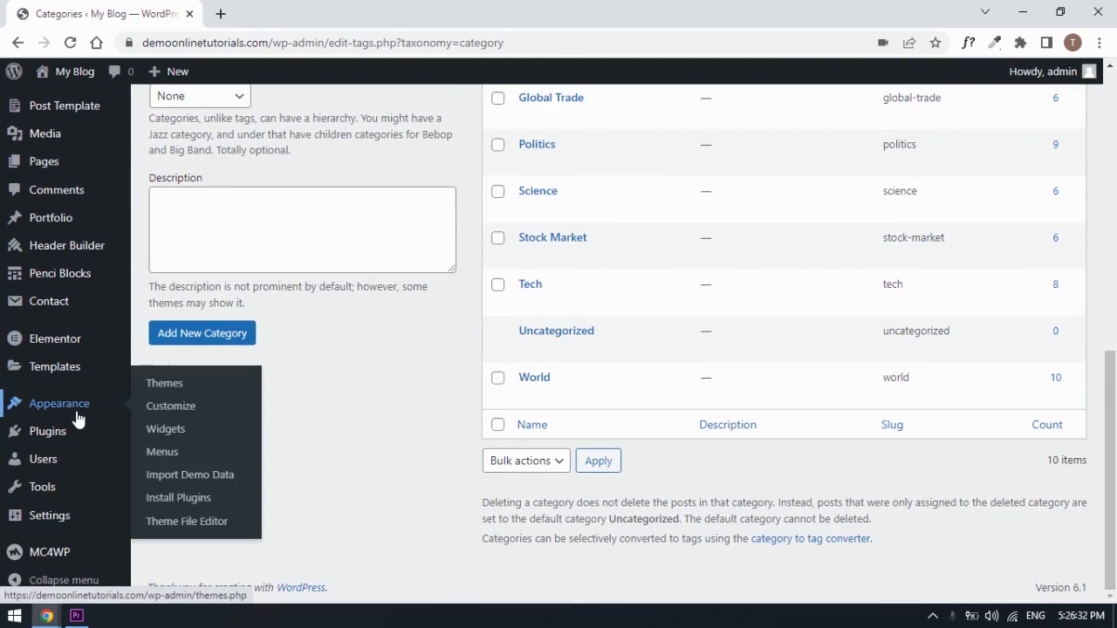
left_click(182, 414)
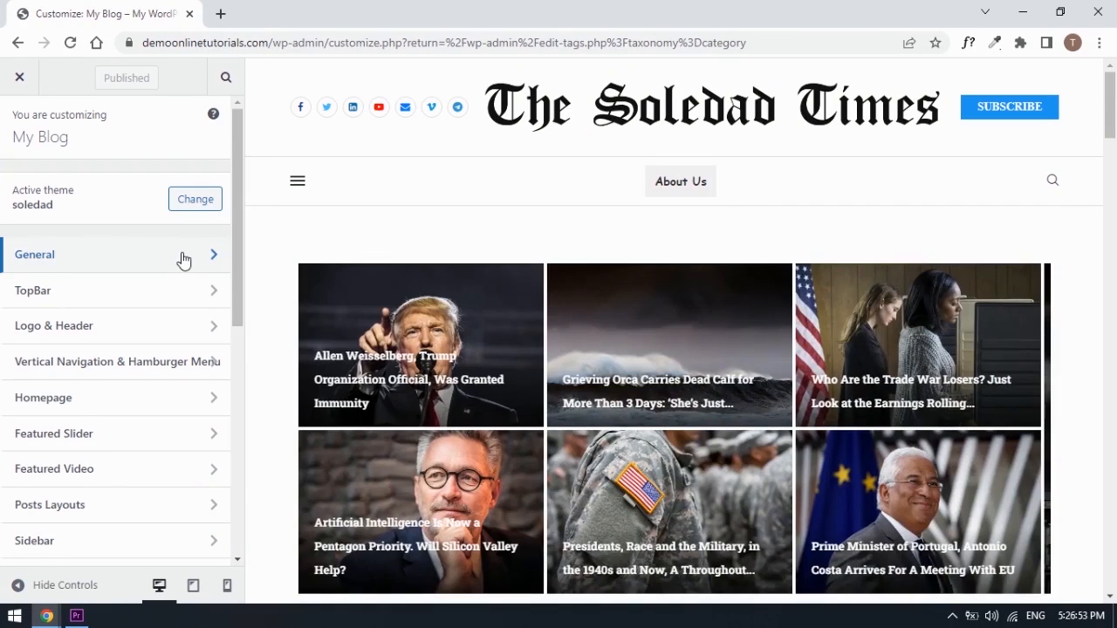
left_click(180, 256)
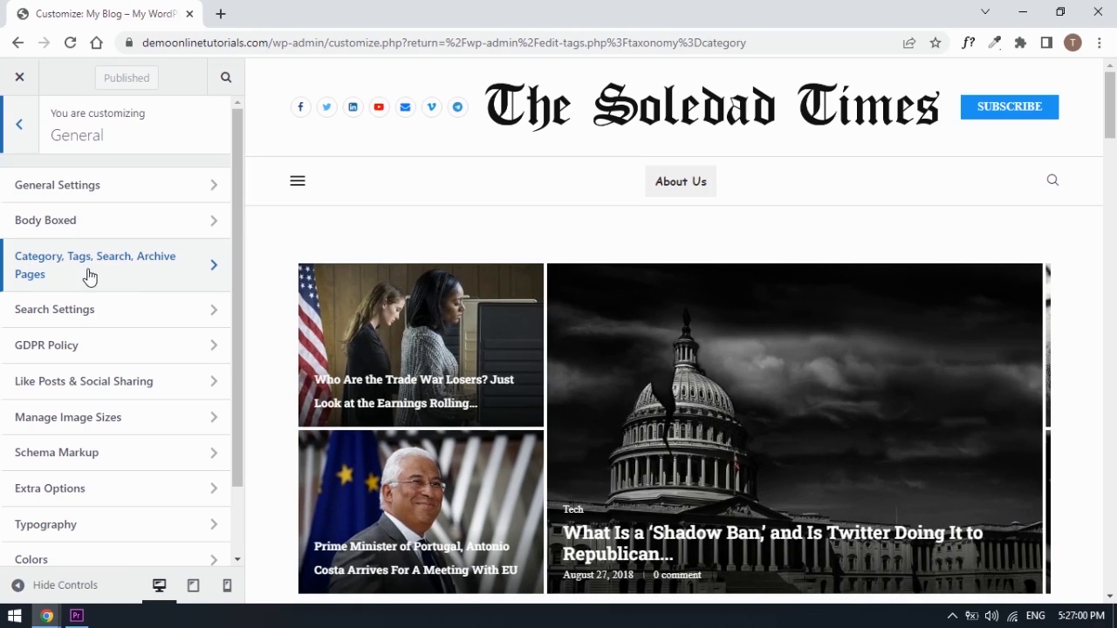
left_click(103, 278)
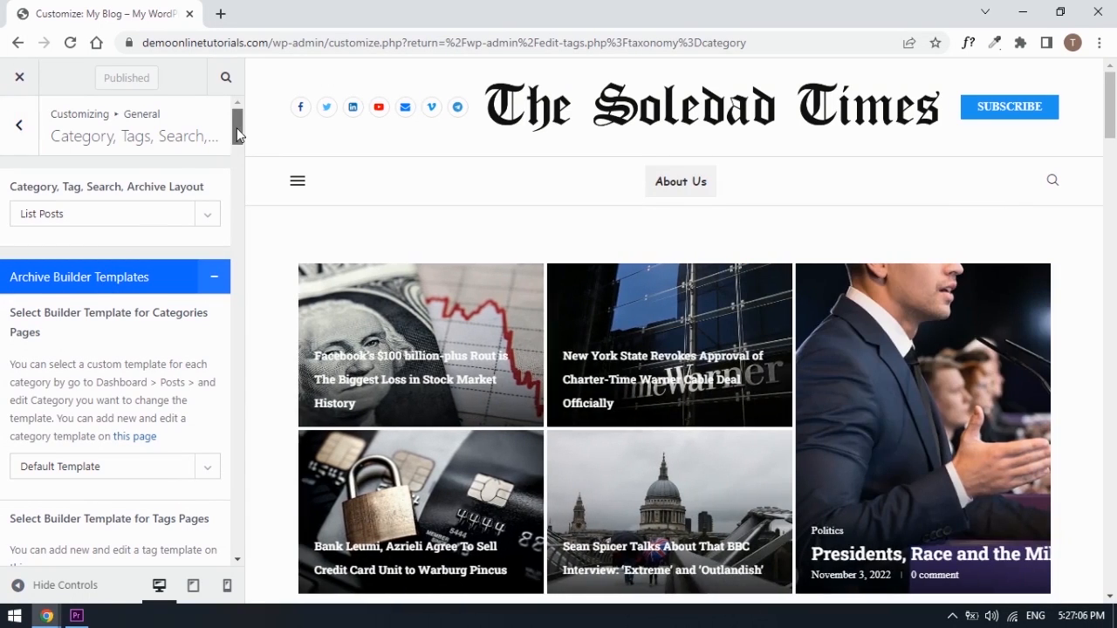
left_click_drag(237, 128, 238, 143)
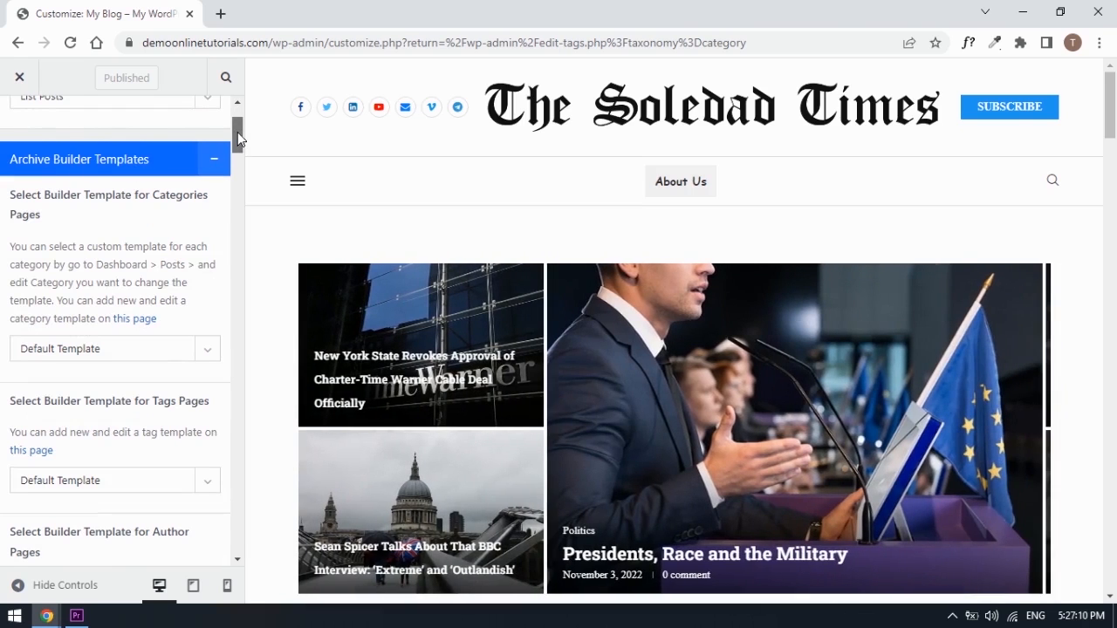
left_click_drag(237, 132, 237, 135)
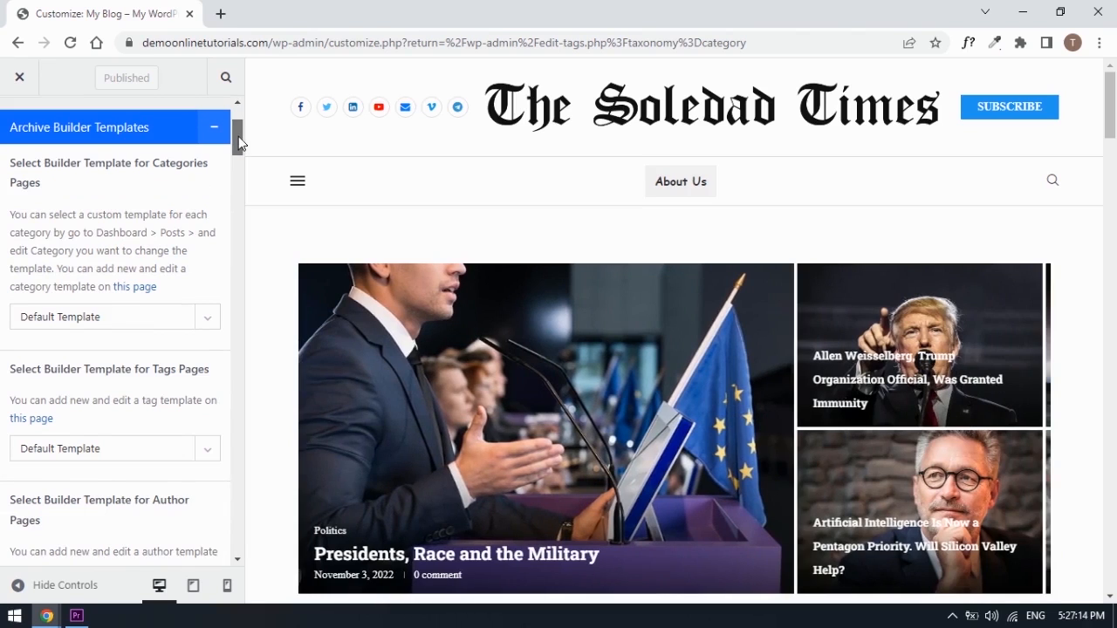
left_click_drag(238, 135, 238, 136)
scroll(75, 182, "down", 1)
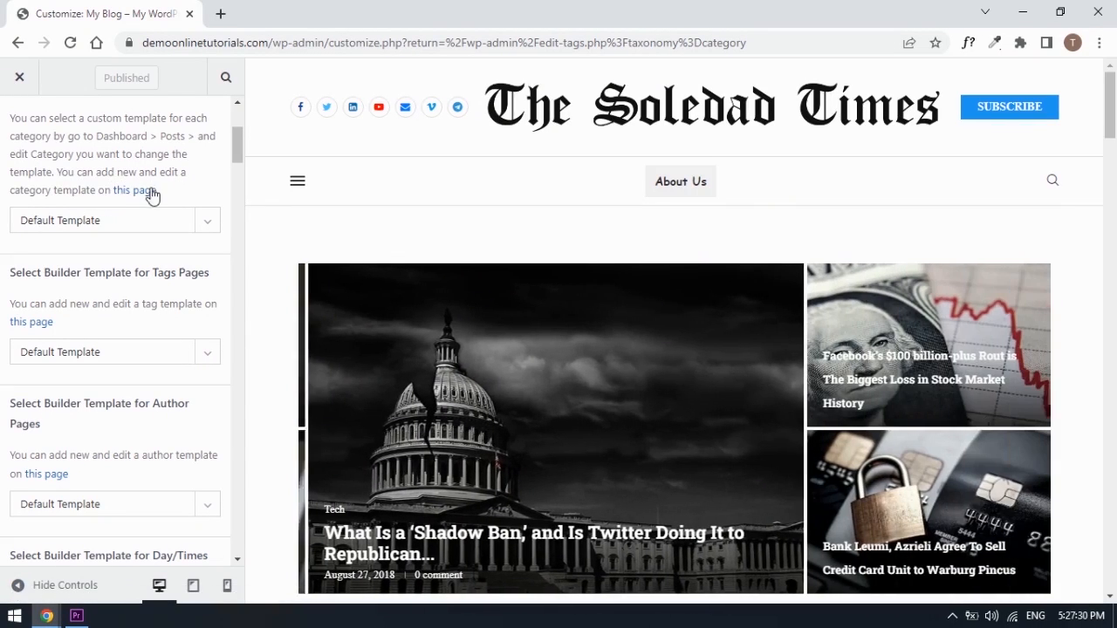
Open the archive template list in a new tab and start a new archive template
right_click(139, 199)
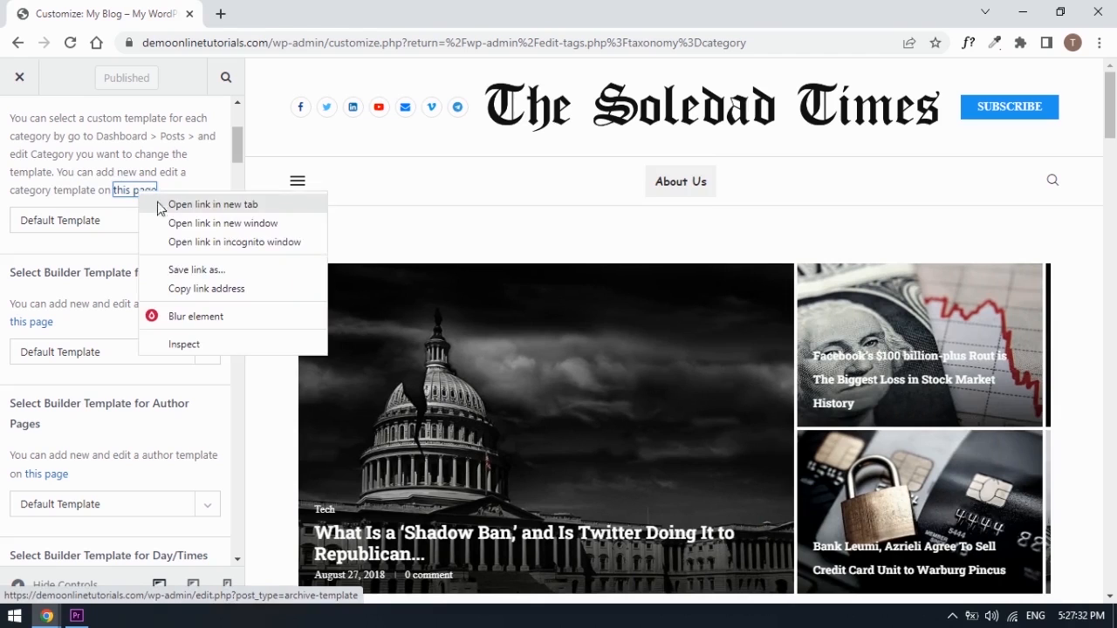
left_click(174, 205)
left_click(272, 24)
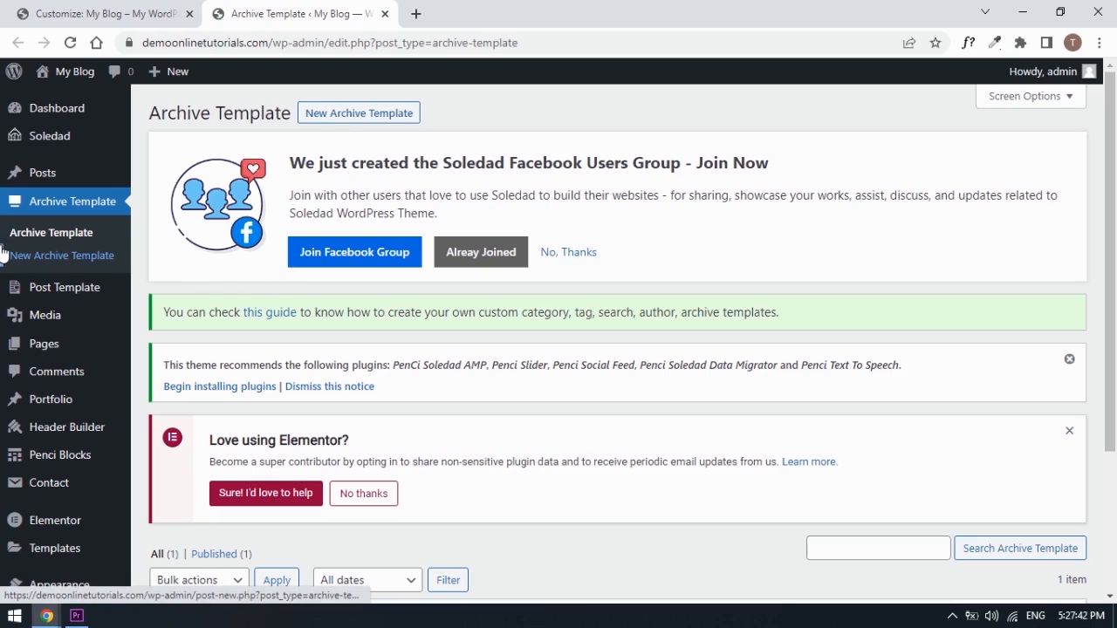
left_click(64, 261)
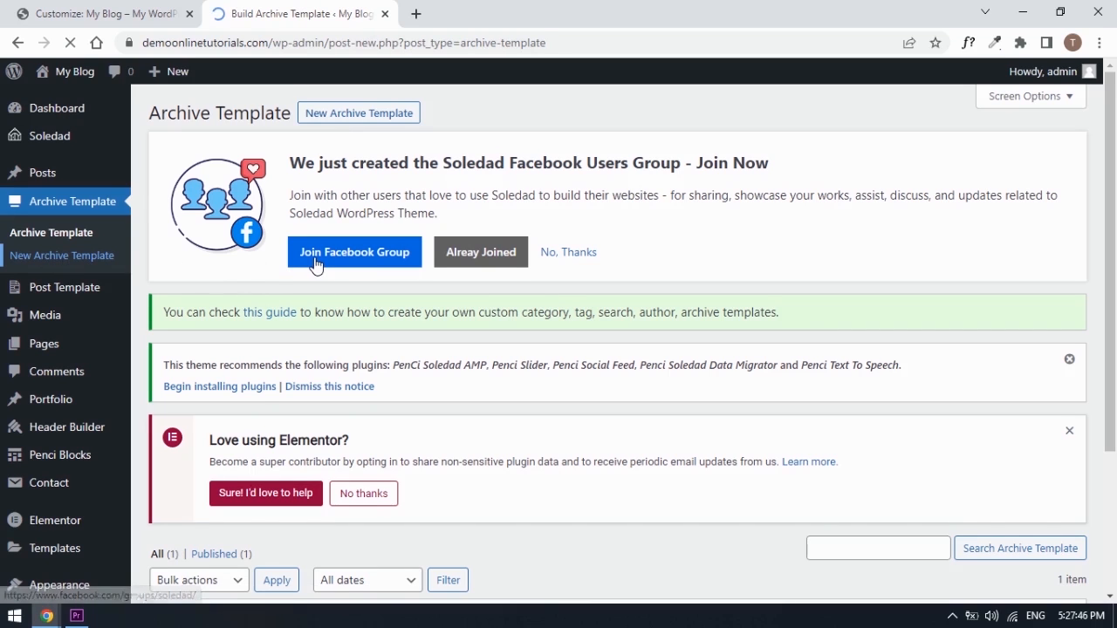
Title the archive template "custom categories layout" and publish it
scroll(315, 264, "down", 4)
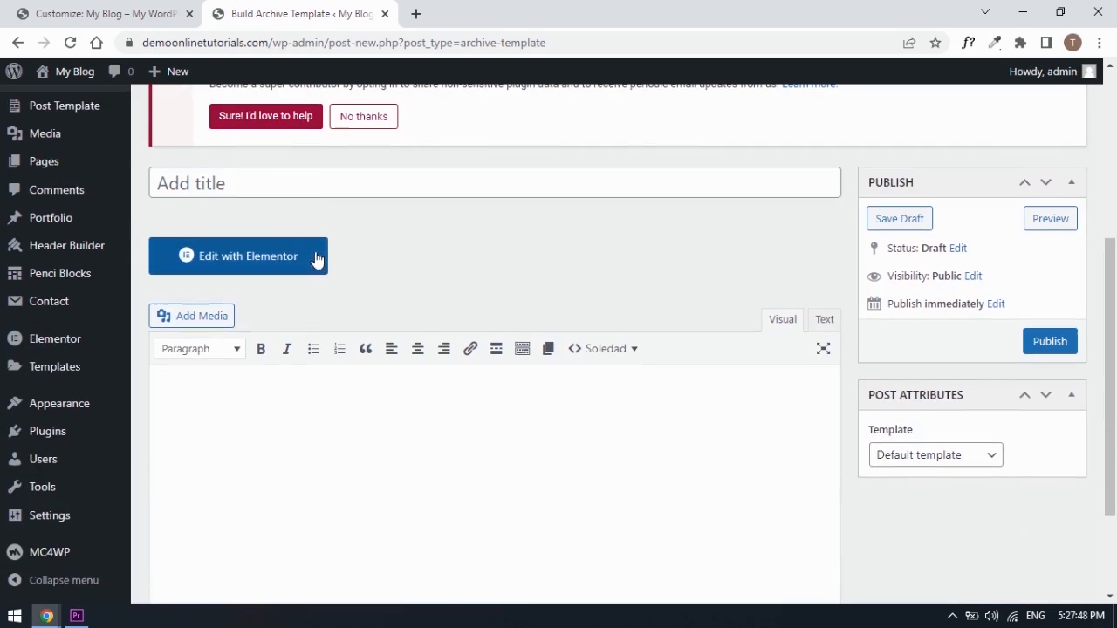
left_click(323, 183)
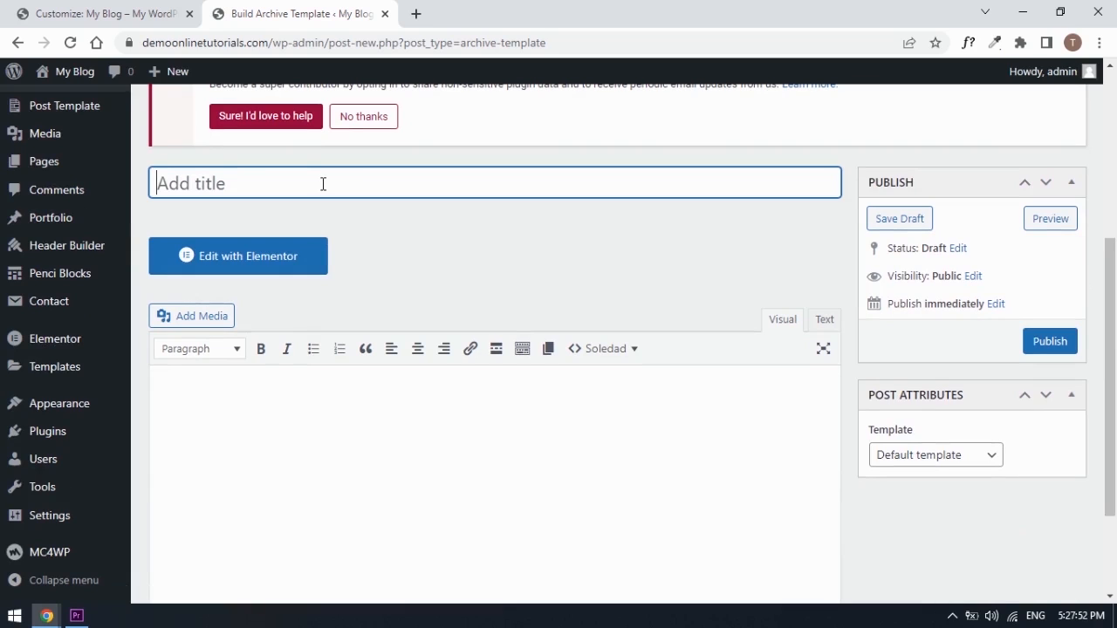
type("custo")
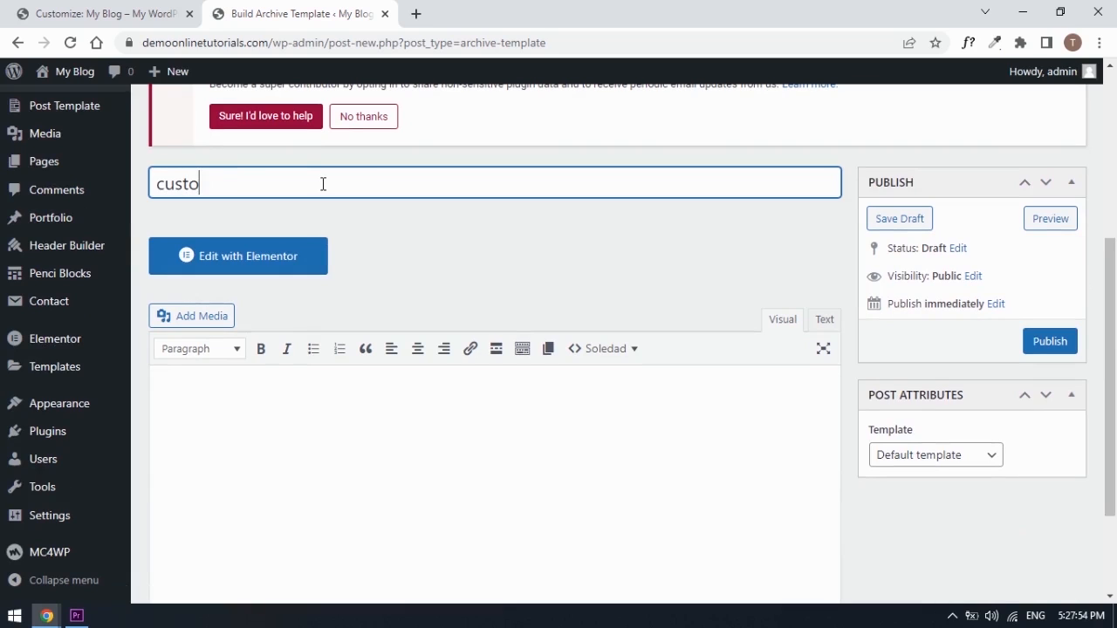
type("m categories ")
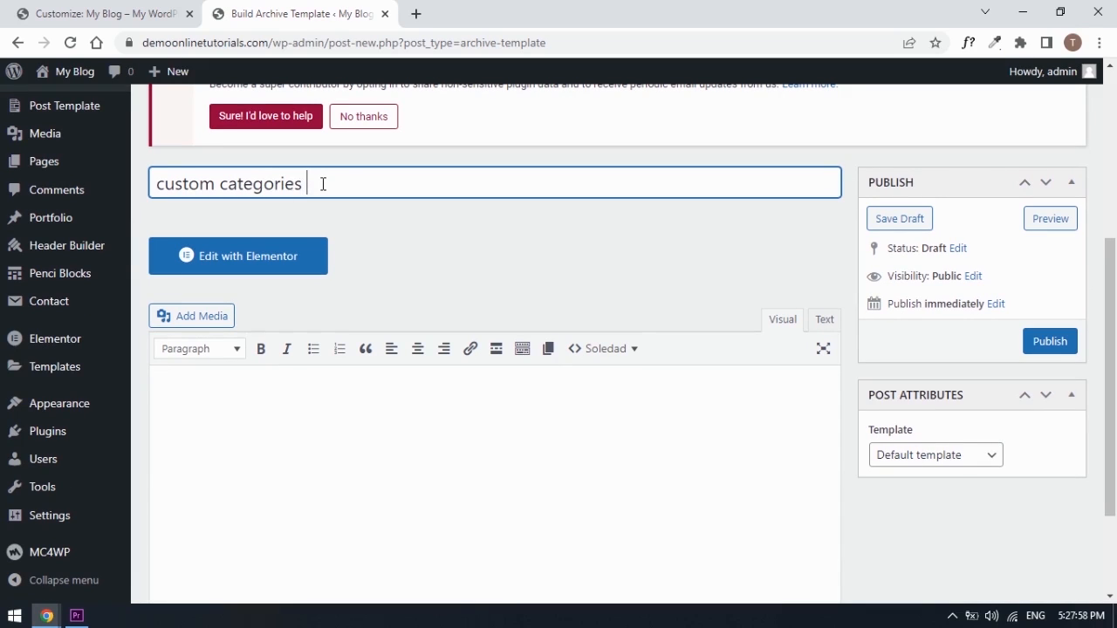
type("layout")
left_click(1038, 341)
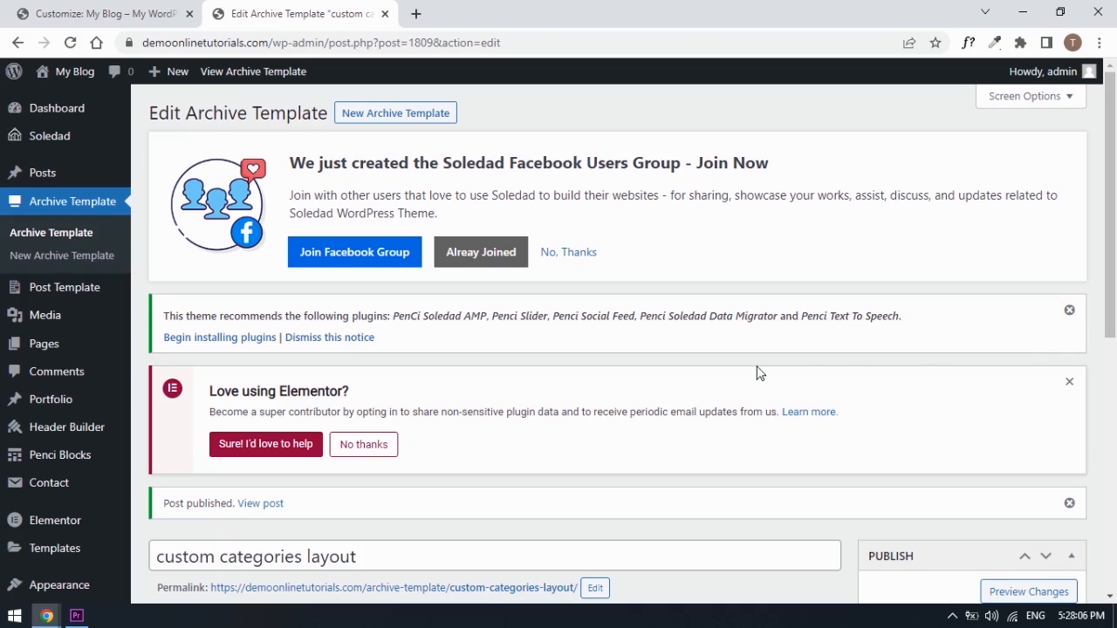
Open the custom categories layout template for editing in Elementor
scroll(759, 374, "down", 3)
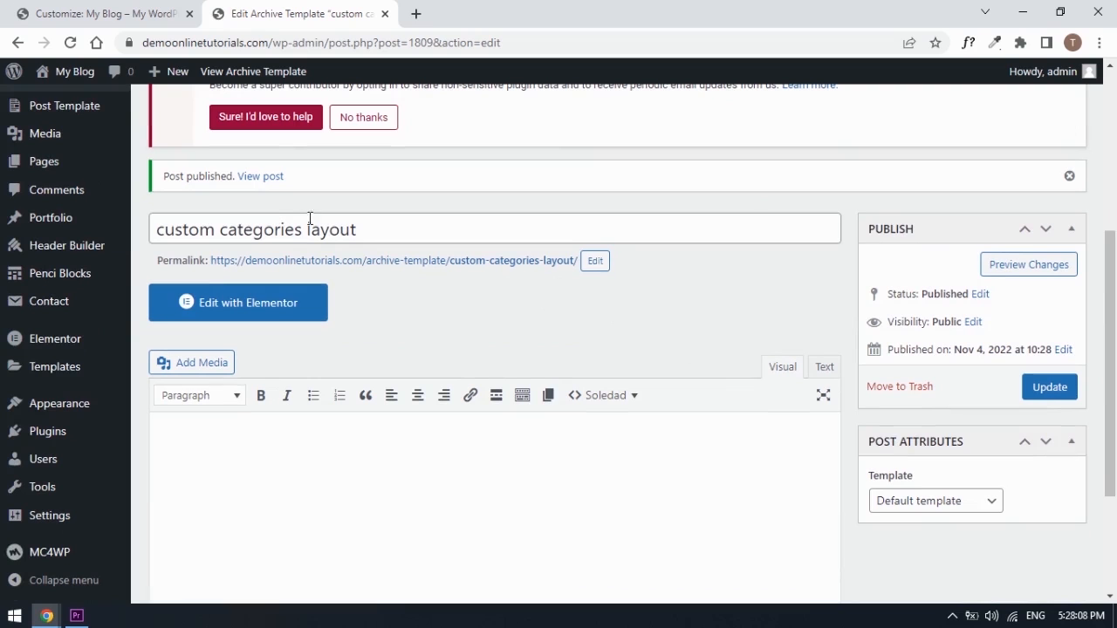
left_click(267, 310)
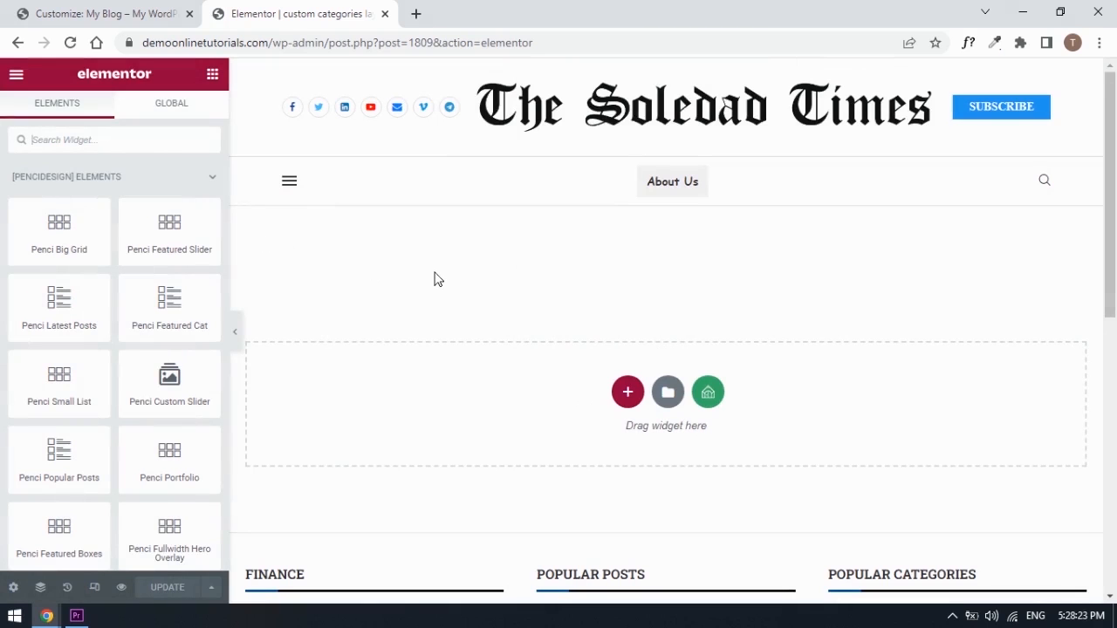
scroll(437, 279, "down", 5)
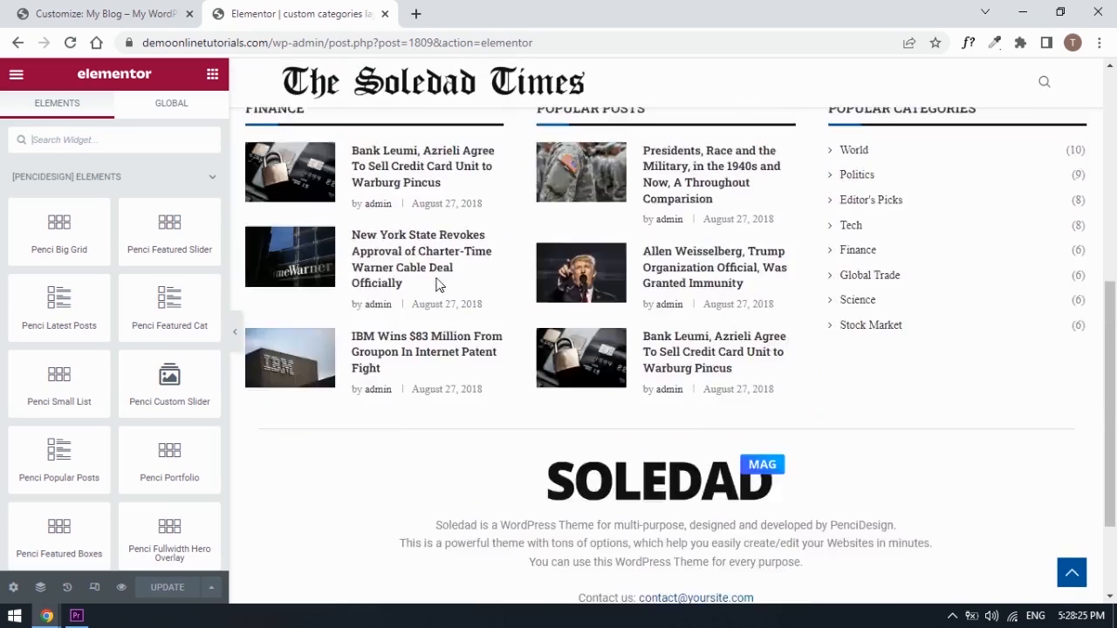
scroll(440, 288, "up", 5)
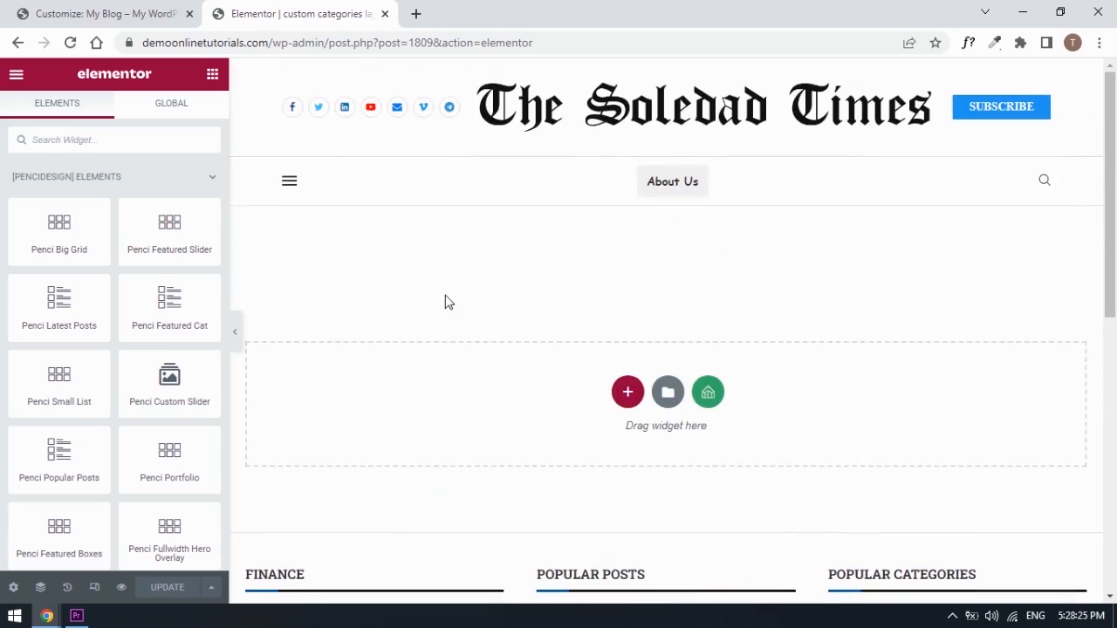
Add a one-column section to the template and set its content width to Full Width
left_click(628, 392)
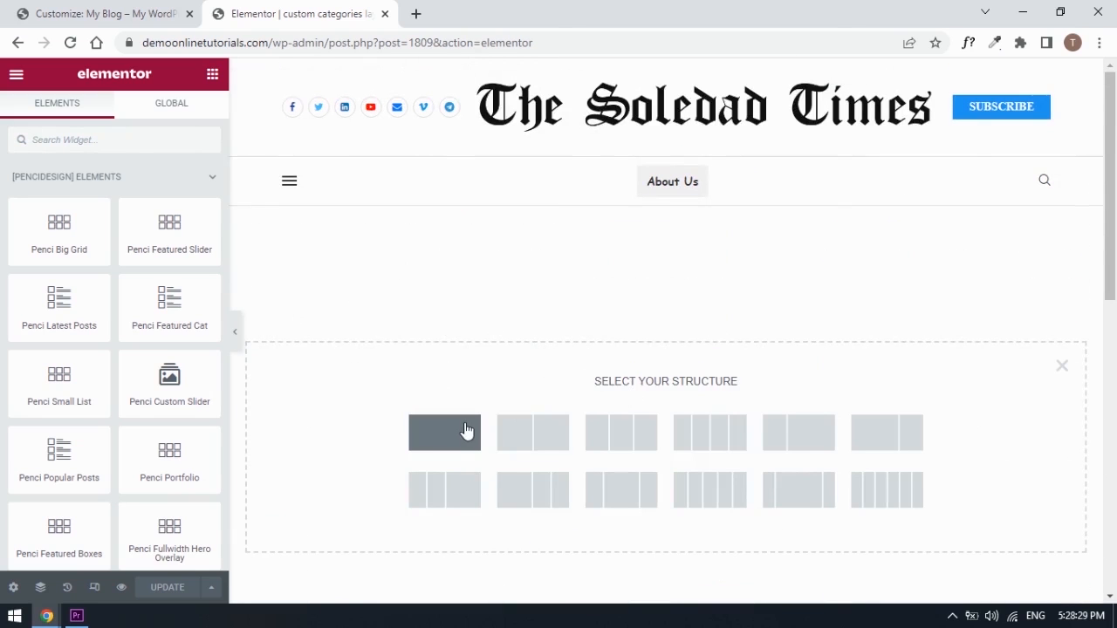
left_click(437, 443)
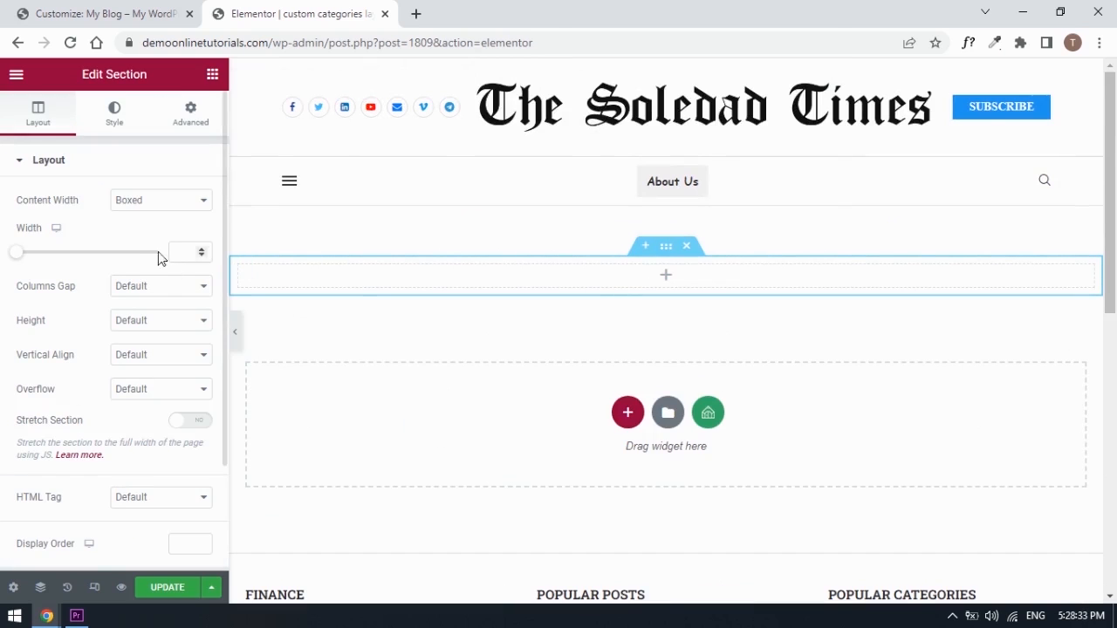
left_click(150, 206)
left_click(138, 230)
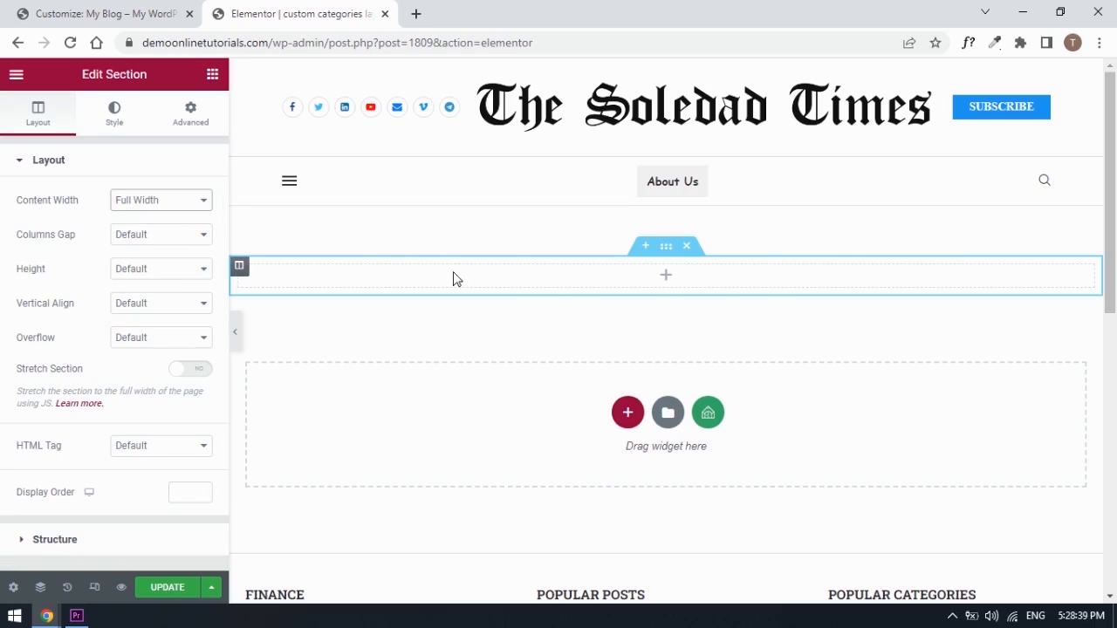
Insert an Archive - Breadcrumb widget into the new section and center its alignment
left_click(666, 277)
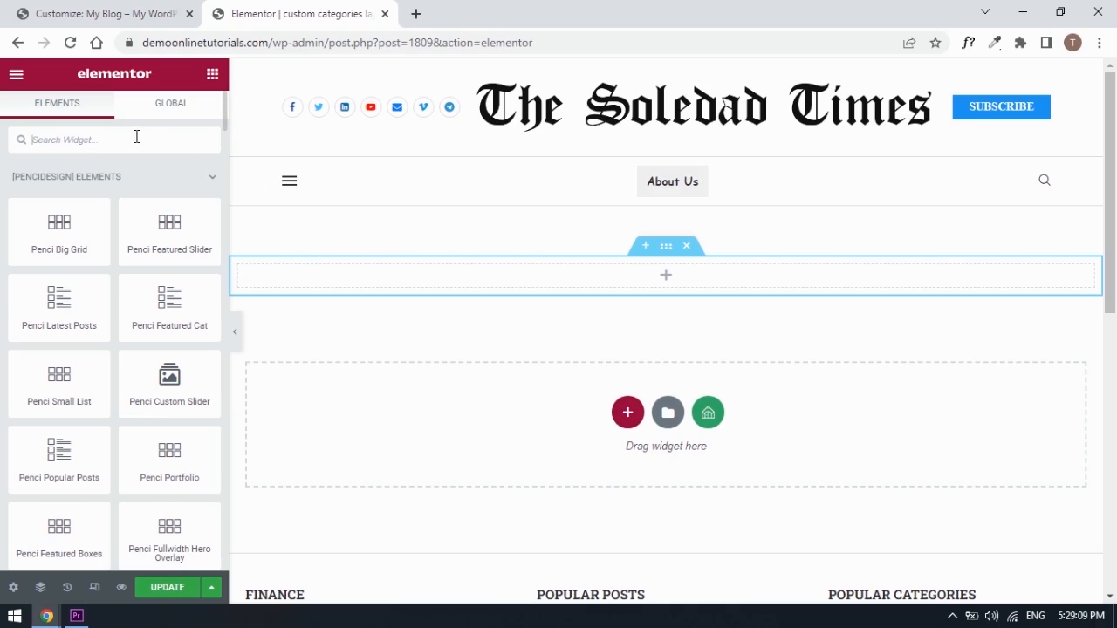
type("bread")
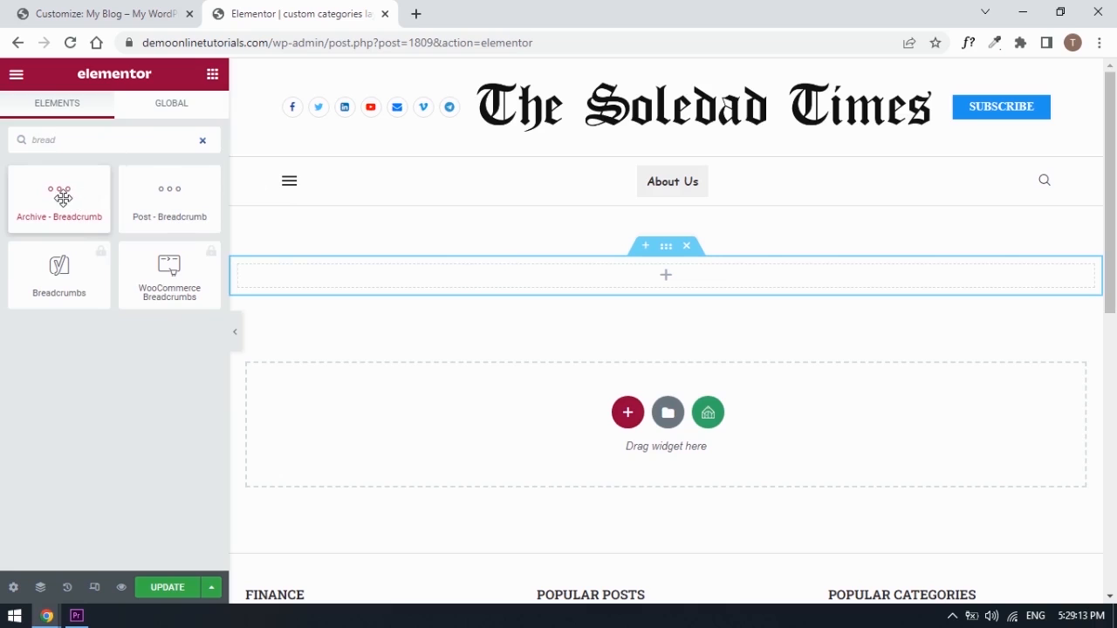
left_click_drag(63, 199, 478, 275)
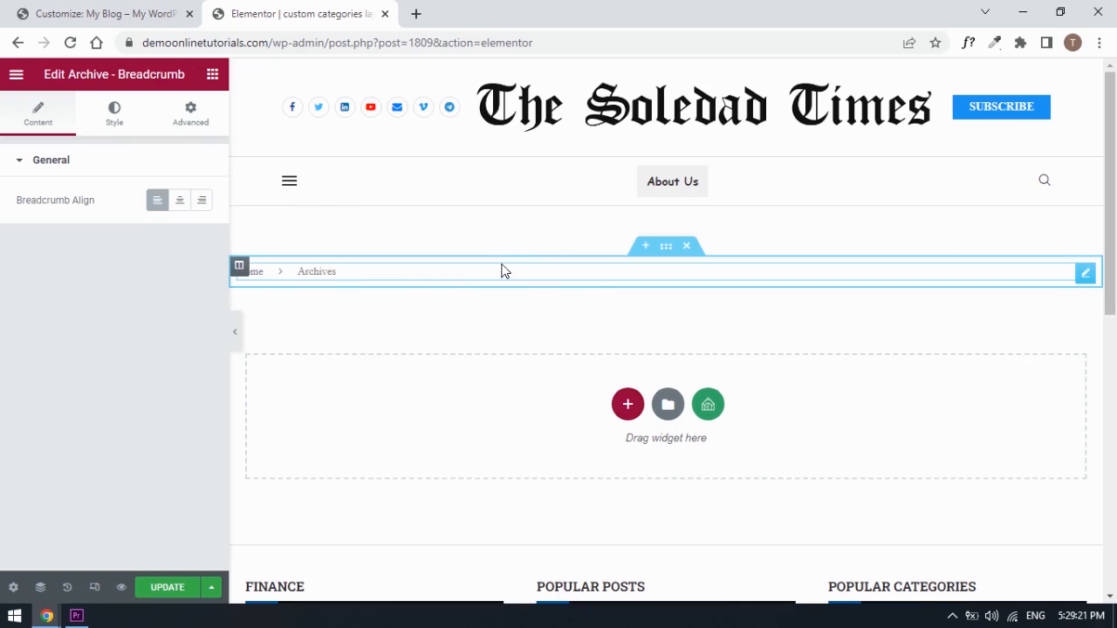
left_click(179, 206)
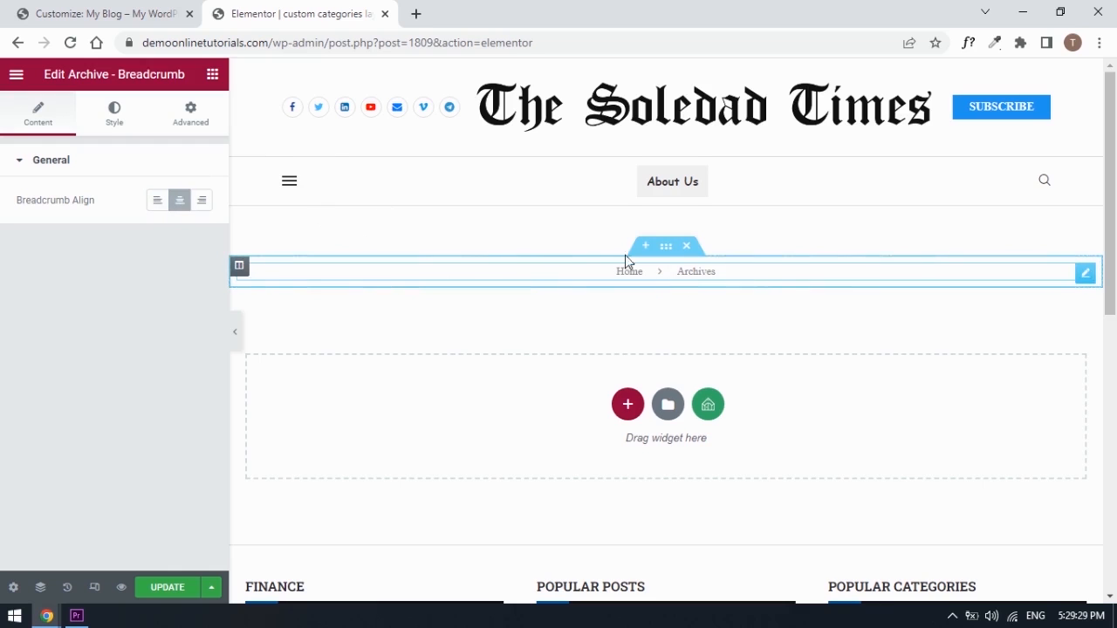
left_click(213, 76)
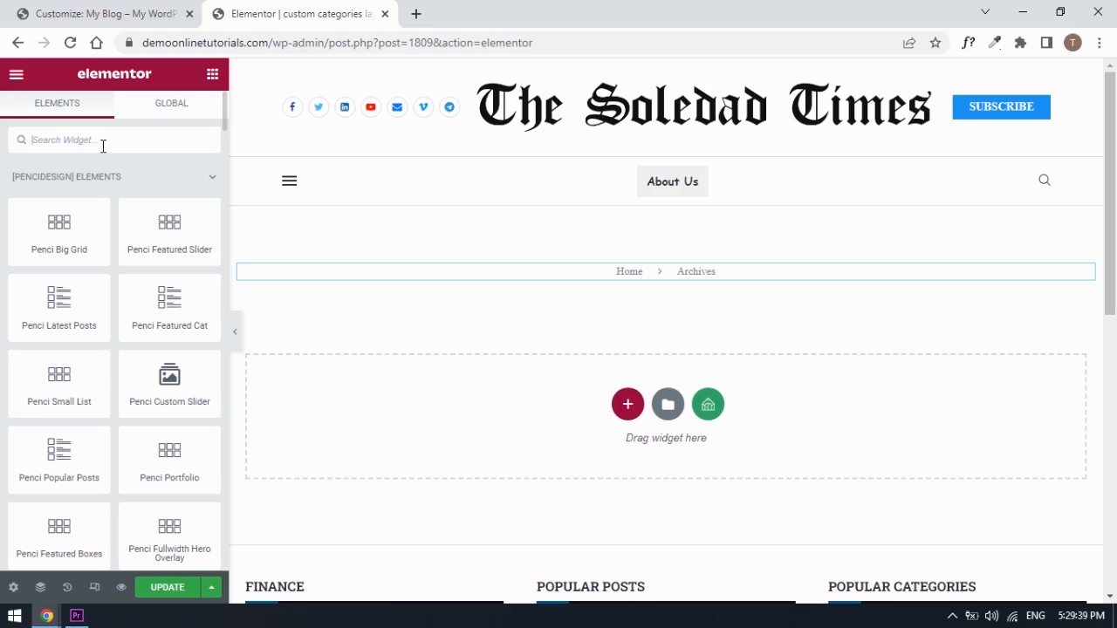
Add an Archive - Title widget below the breadcrumb and center its heading alignment
type("t")
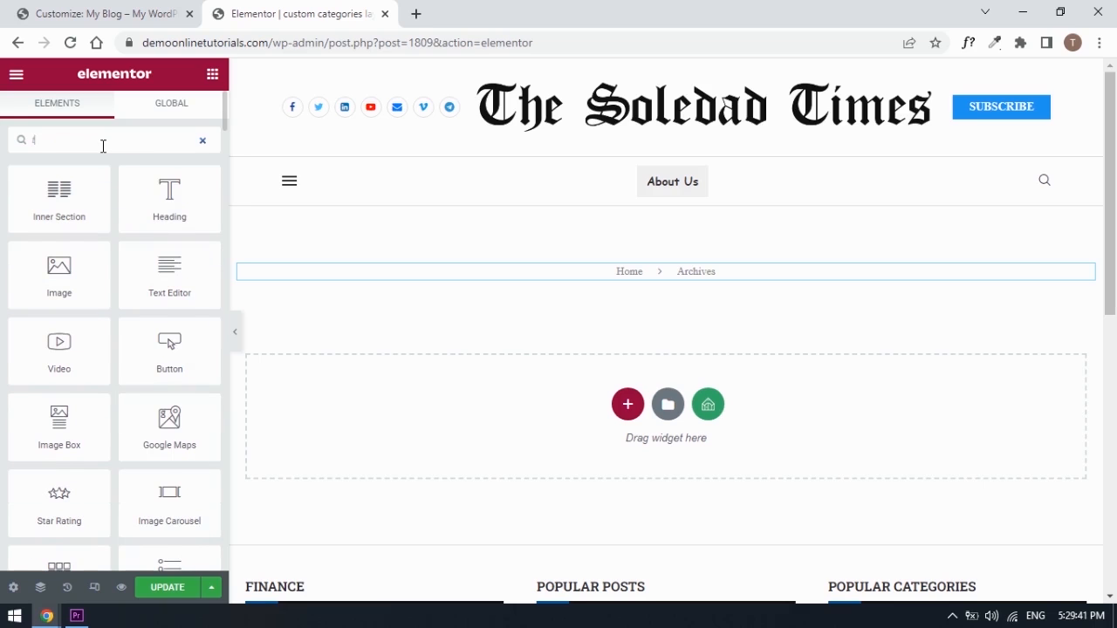
type("itle")
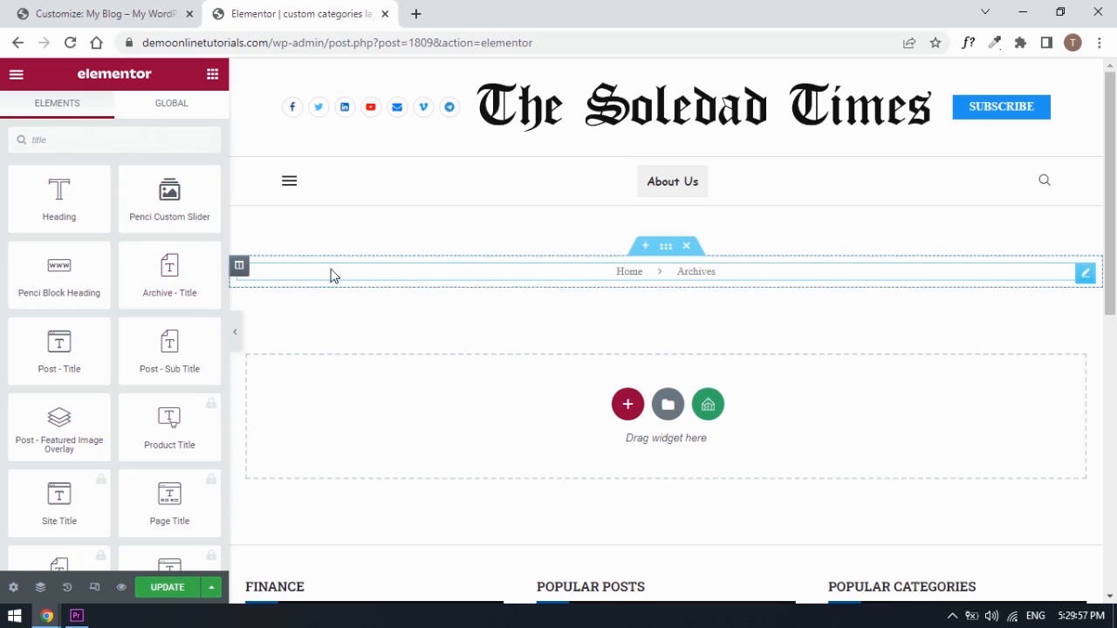
left_click_drag(179, 269, 414, 284)
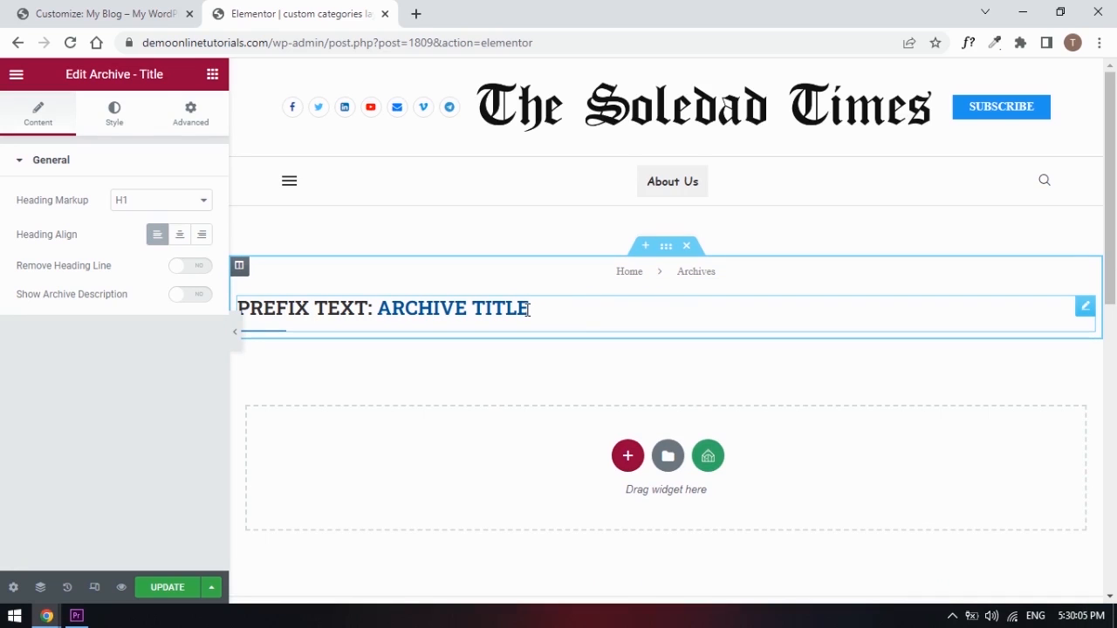
left_click(181, 234)
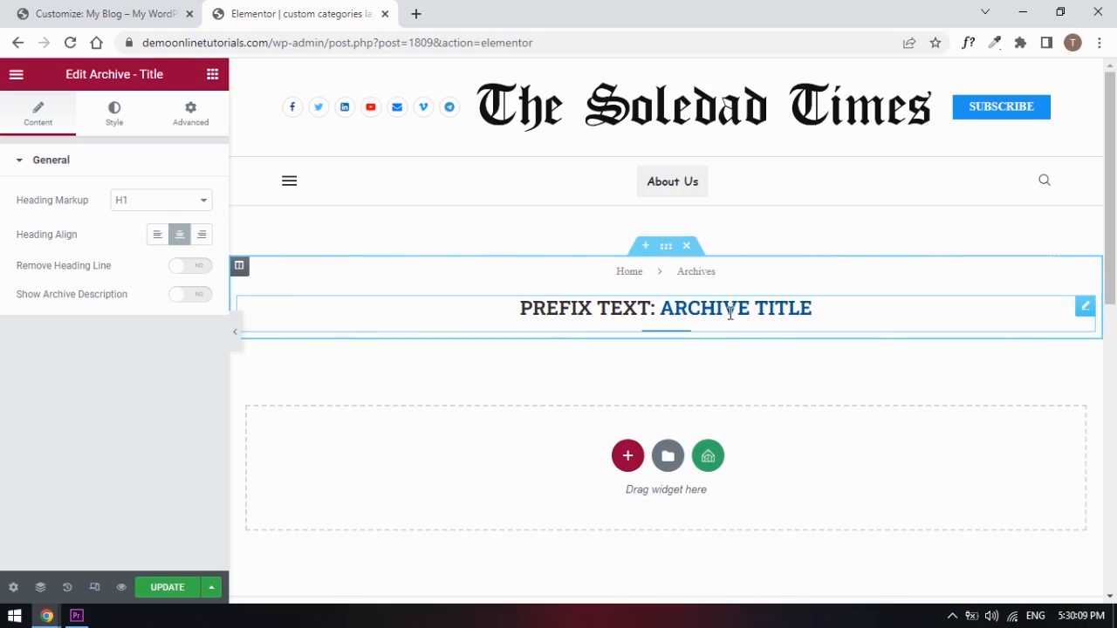
Add an Archive - Description widget below the title, center its text, and update the template
left_click(213, 79)
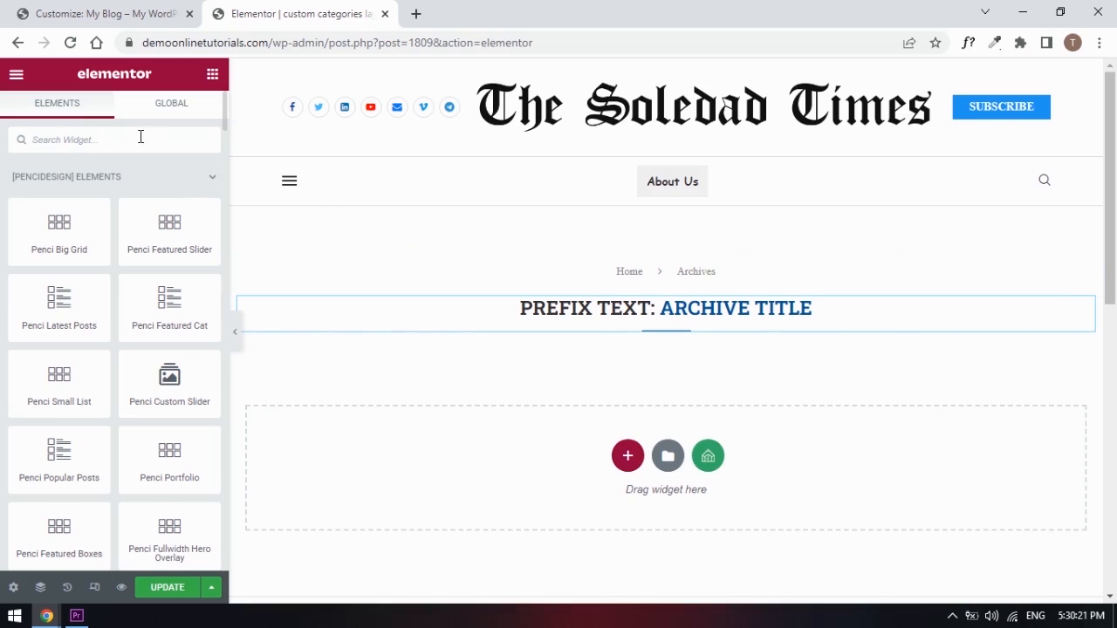
type("d")
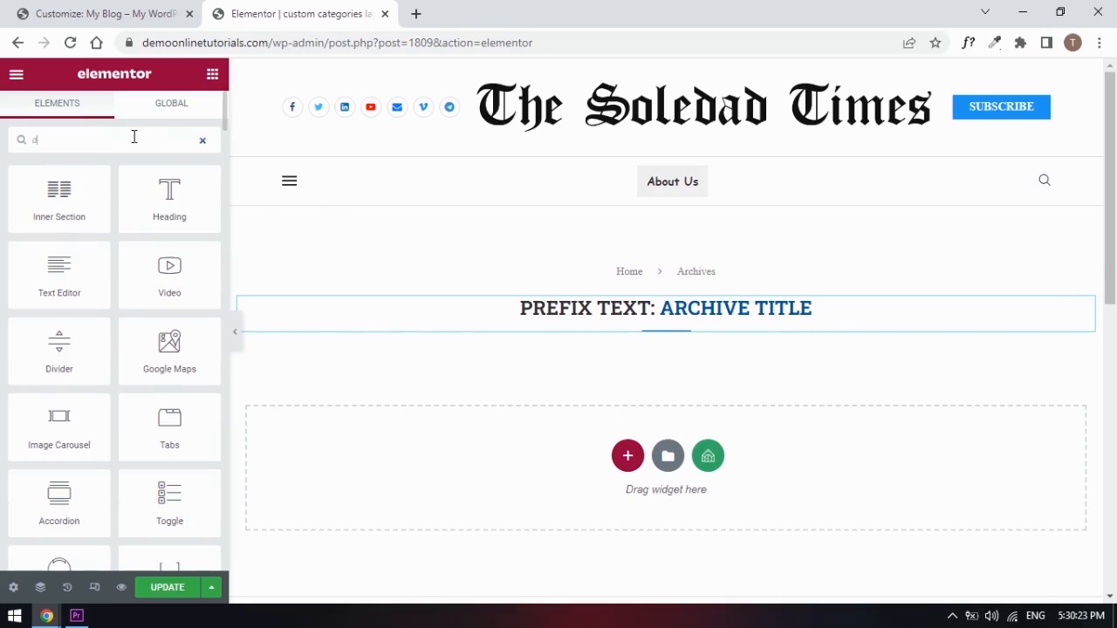
type("e")
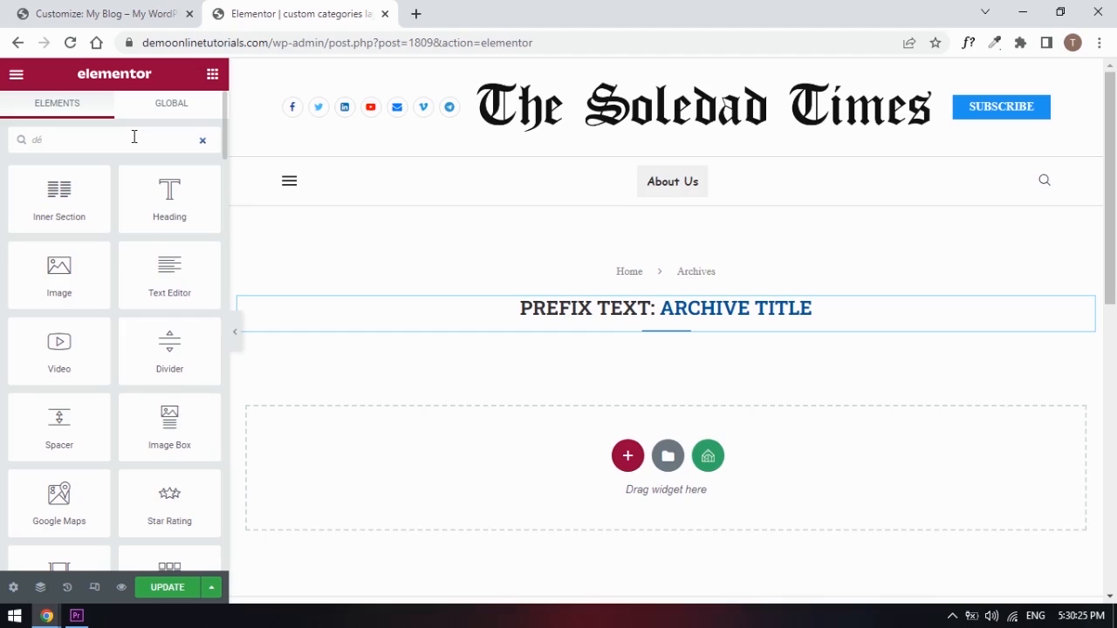
type("scr")
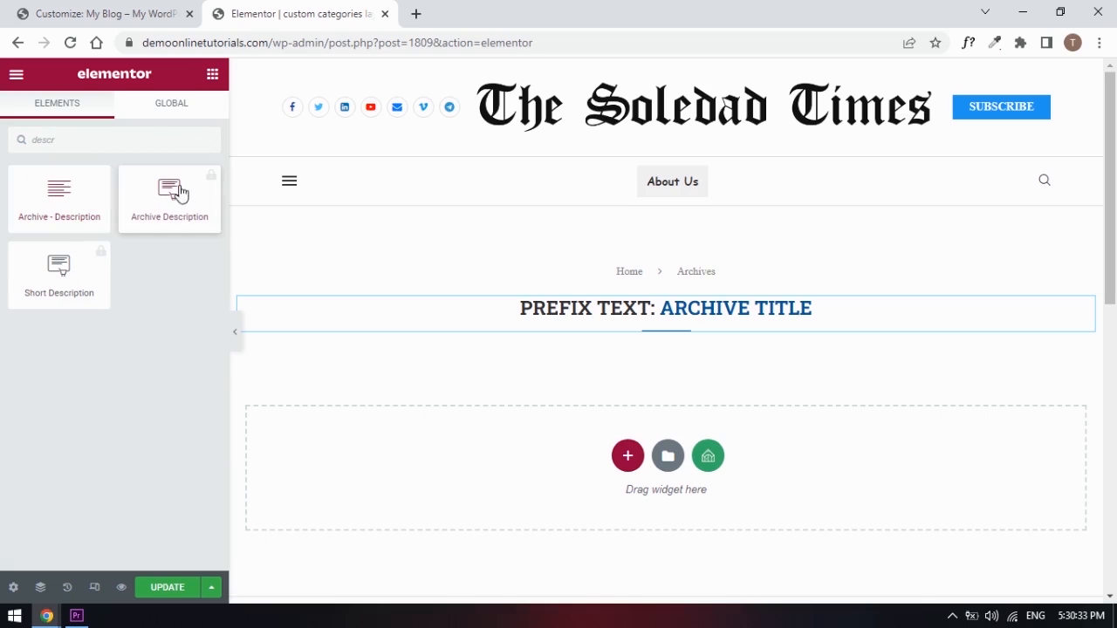
left_click_drag(60, 190, 555, 330)
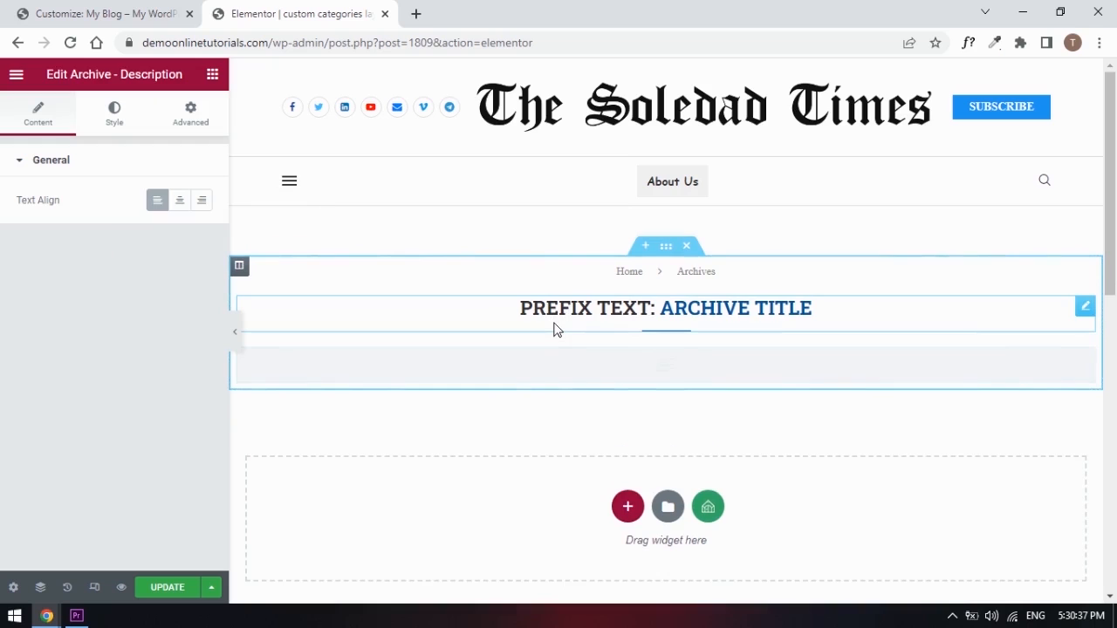
left_click(179, 203)
left_click(179, 203)
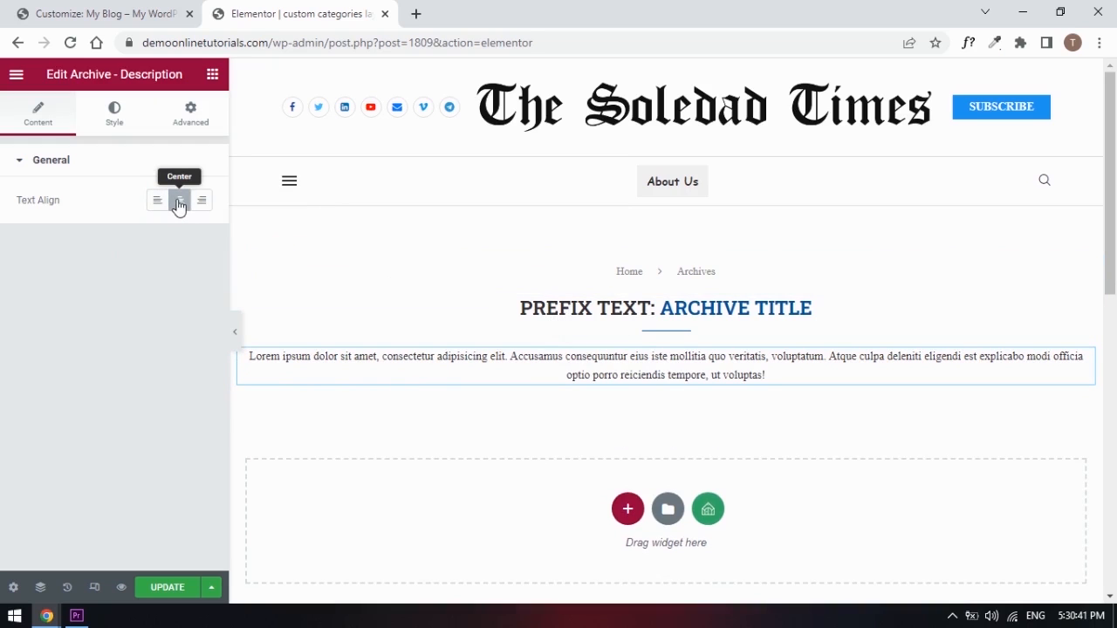
left_click(176, 589)
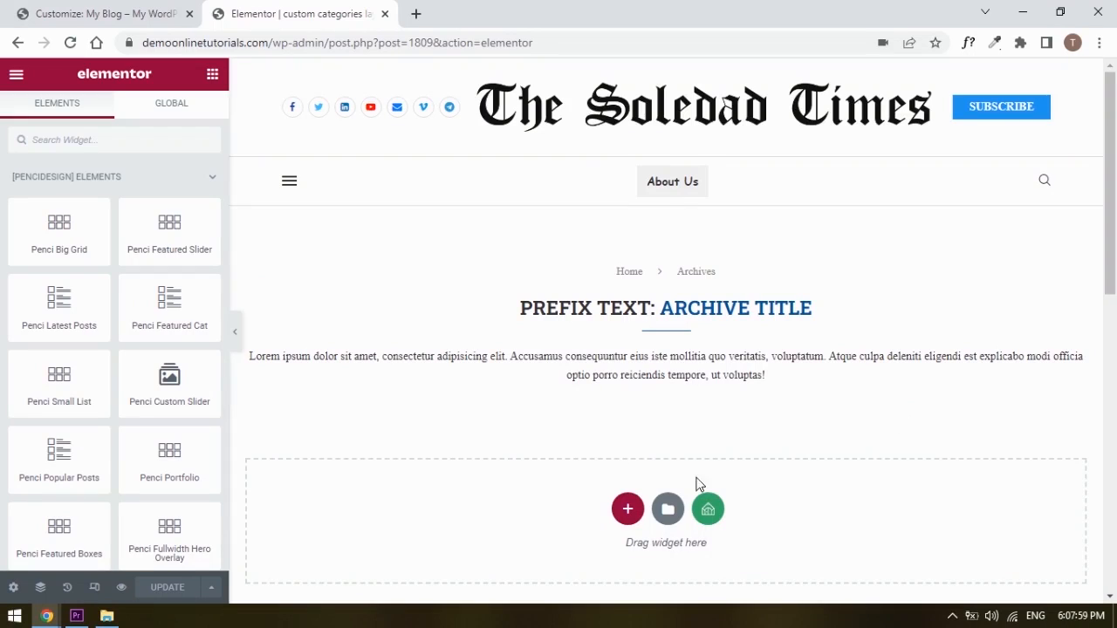
Add a new one-column section below and set its content width to Full Width
scroll(608, 424, "down", 1)
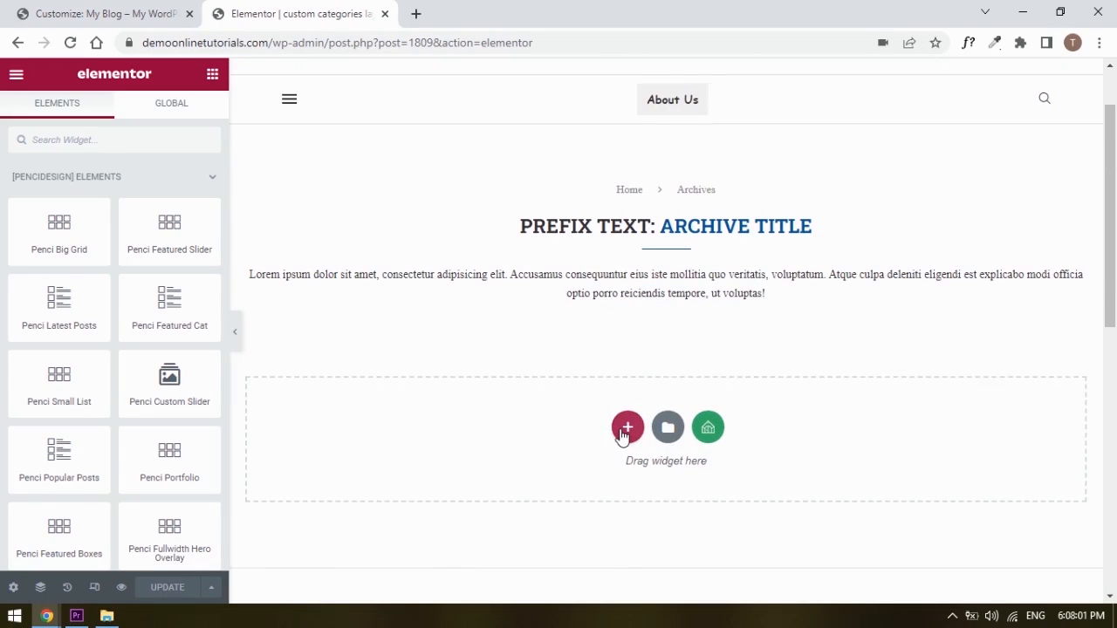
left_click(625, 430)
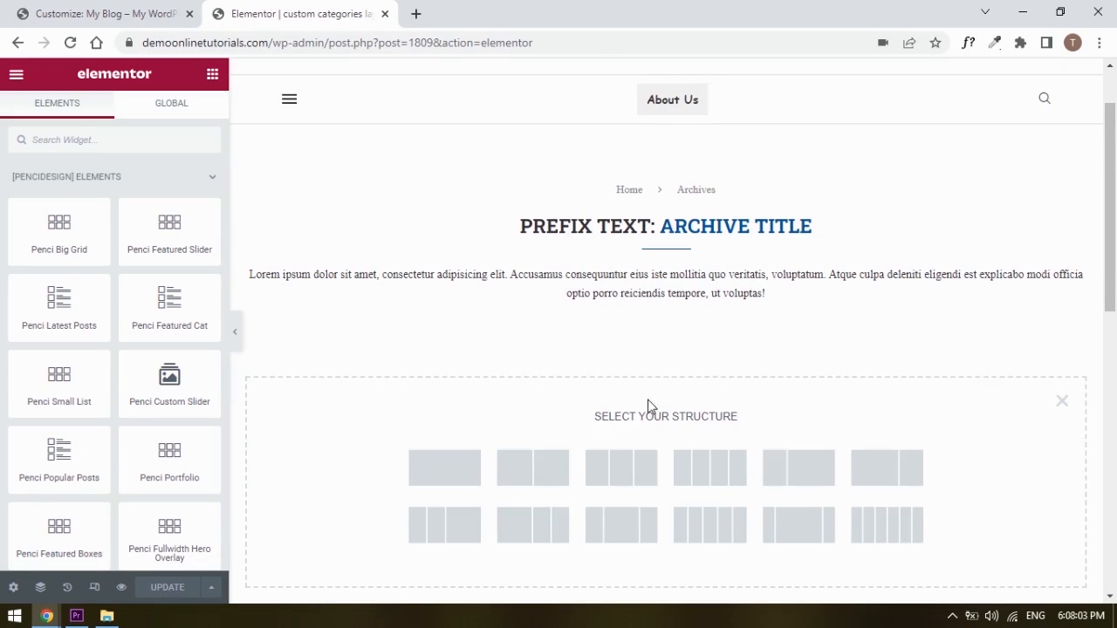
left_click(430, 467)
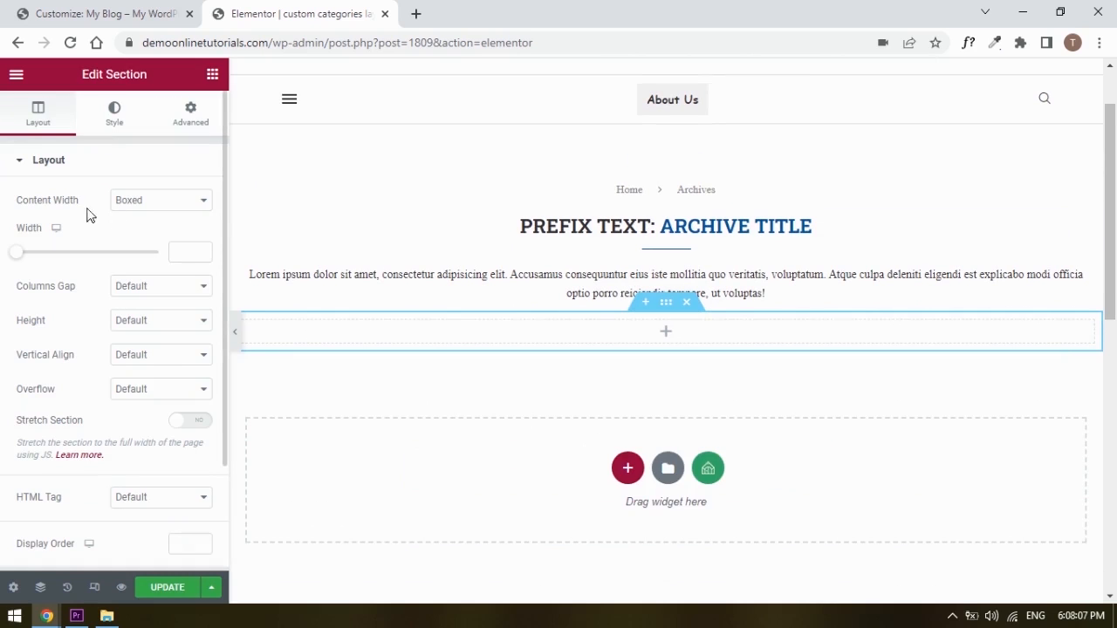
left_click(171, 206)
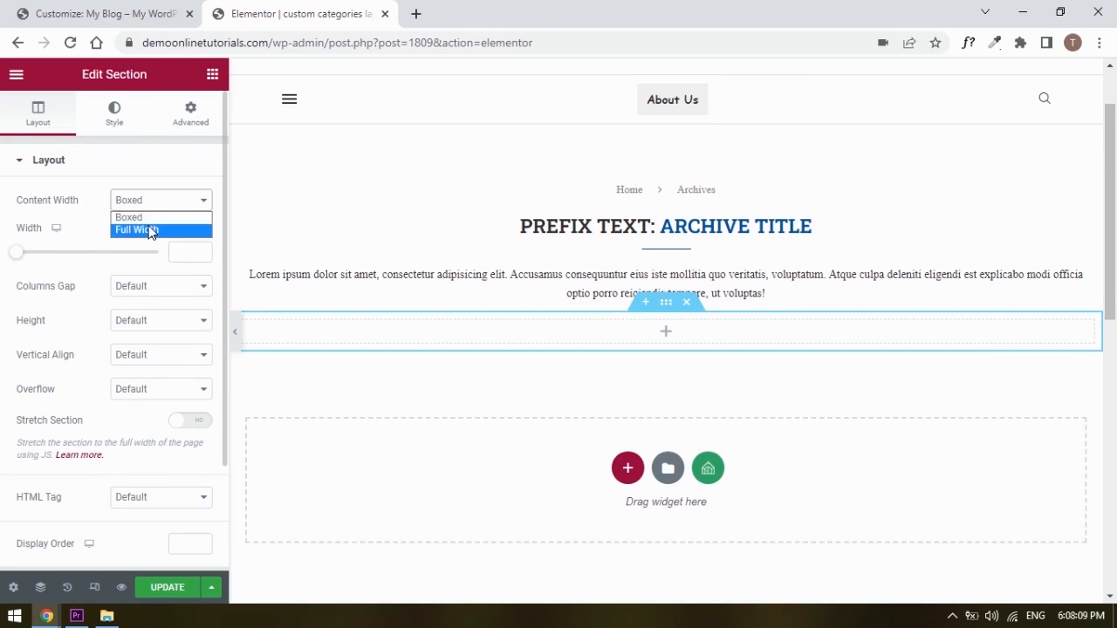
left_click(150, 229)
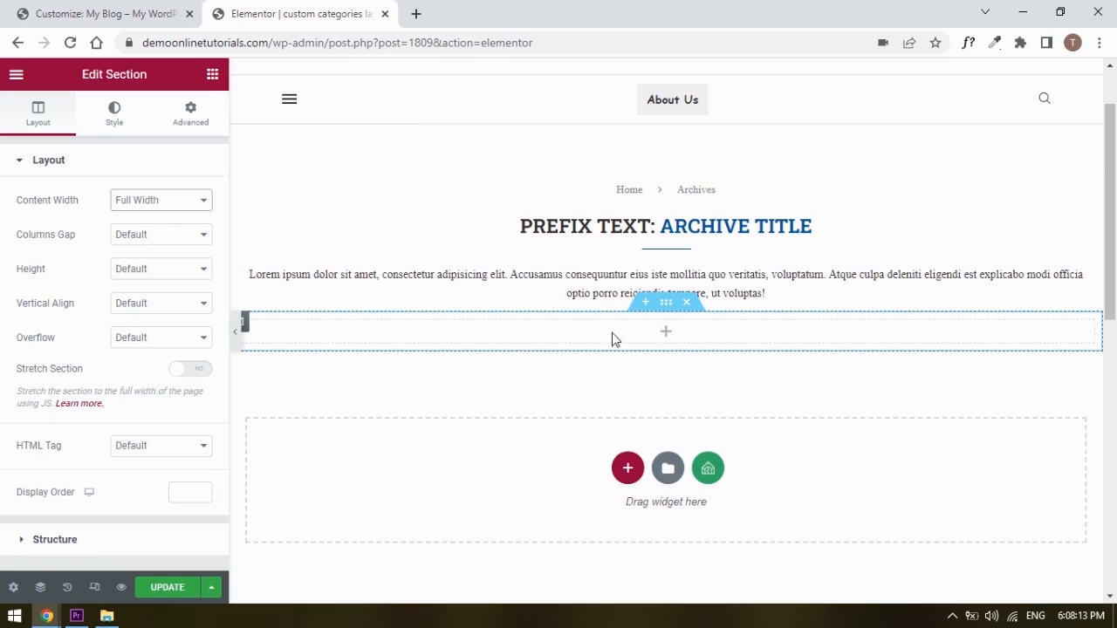
Insert a Penci Big Grid widget into the new full-width section
left_click(666, 334)
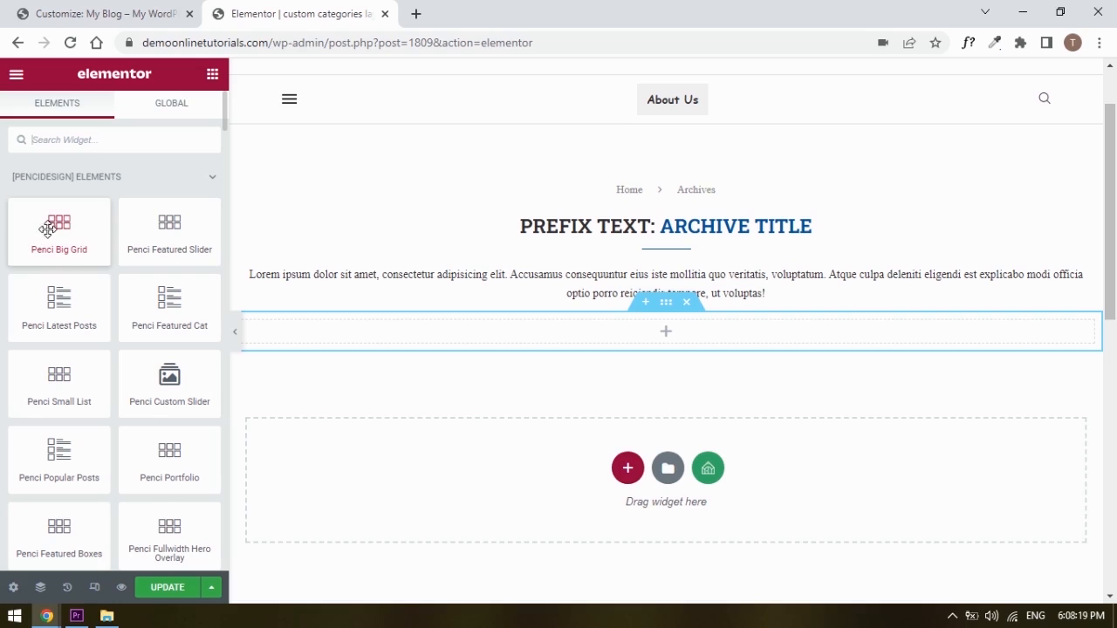
left_click_drag(49, 225, 491, 330)
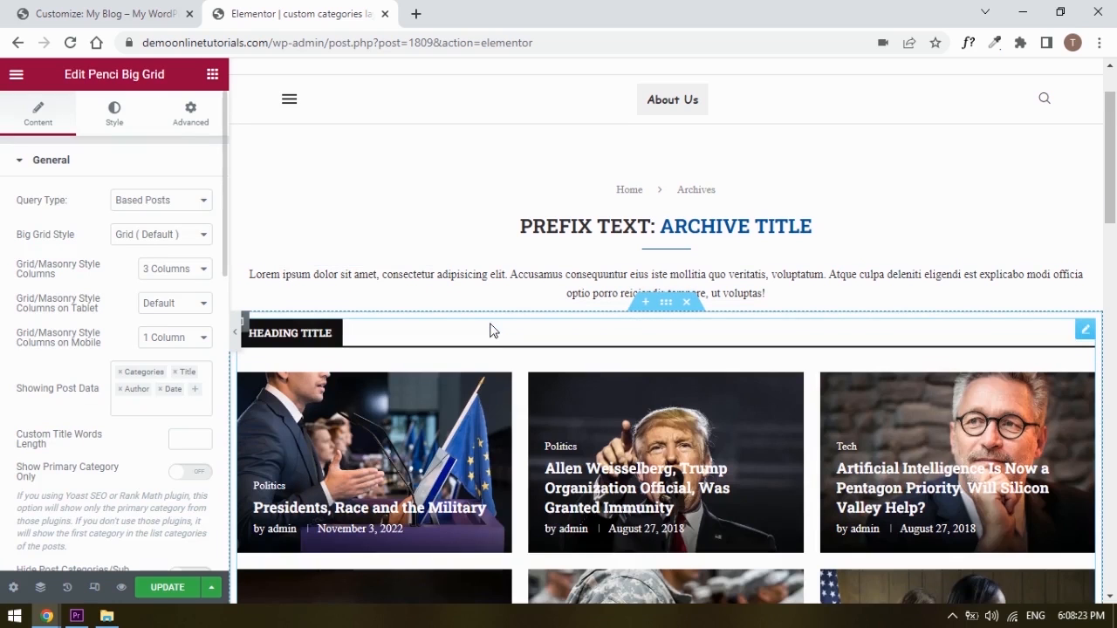
scroll(477, 262, "down", 3)
scroll(475, 281, "up", 1)
scroll(476, 316, "up", 1)
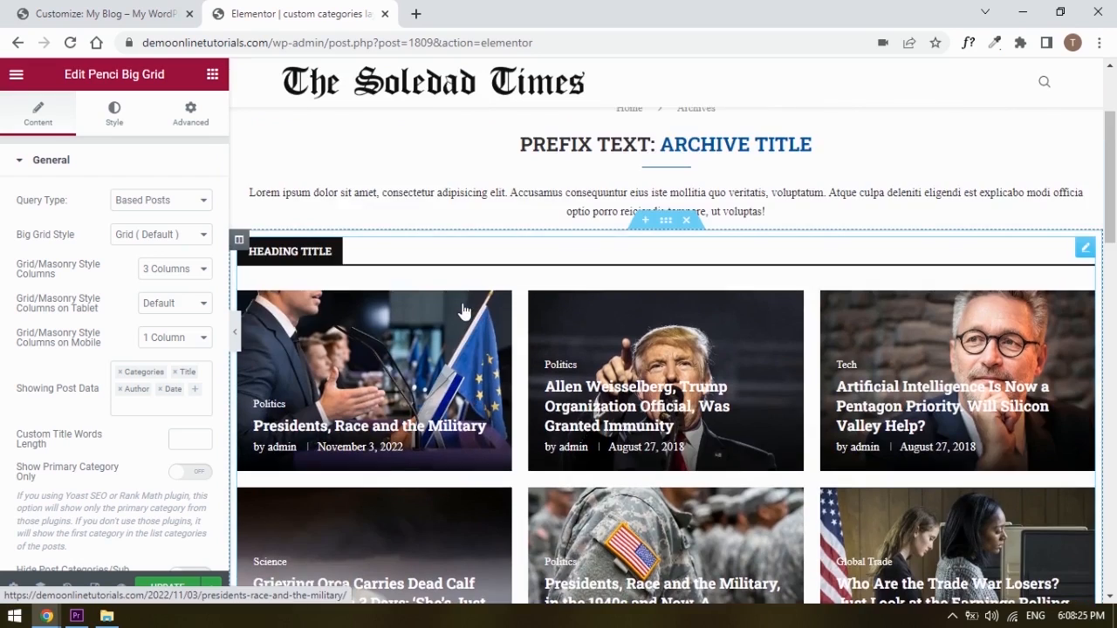
scroll(461, 316, "down", 4)
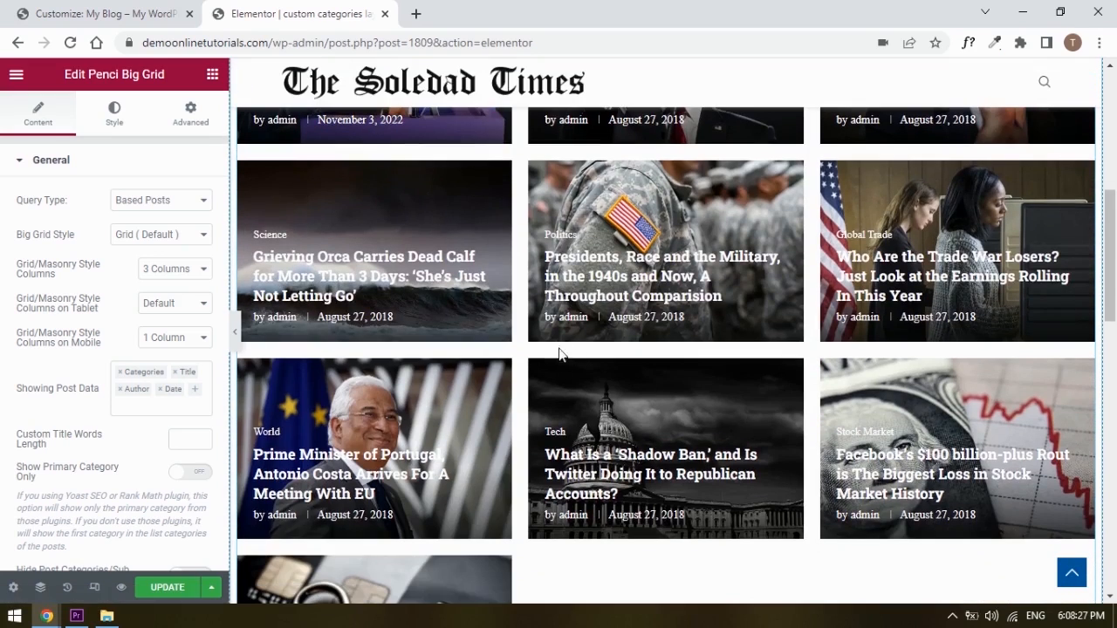
scroll(558, 349, "up", 4)
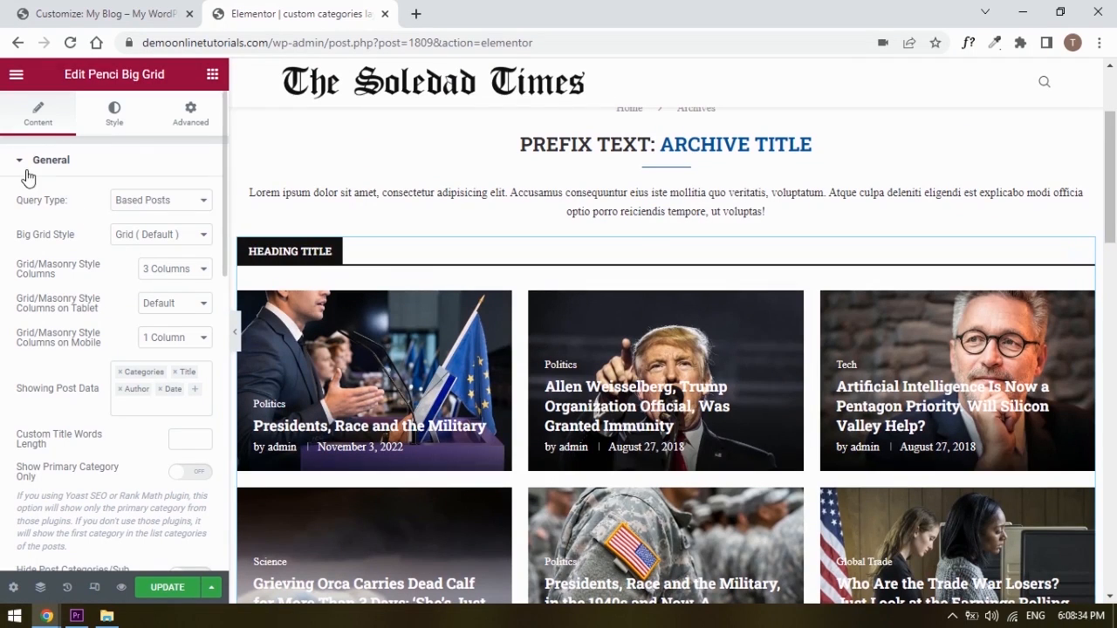
Set the grid's heading title to "Category Posts"
left_click(21, 170)
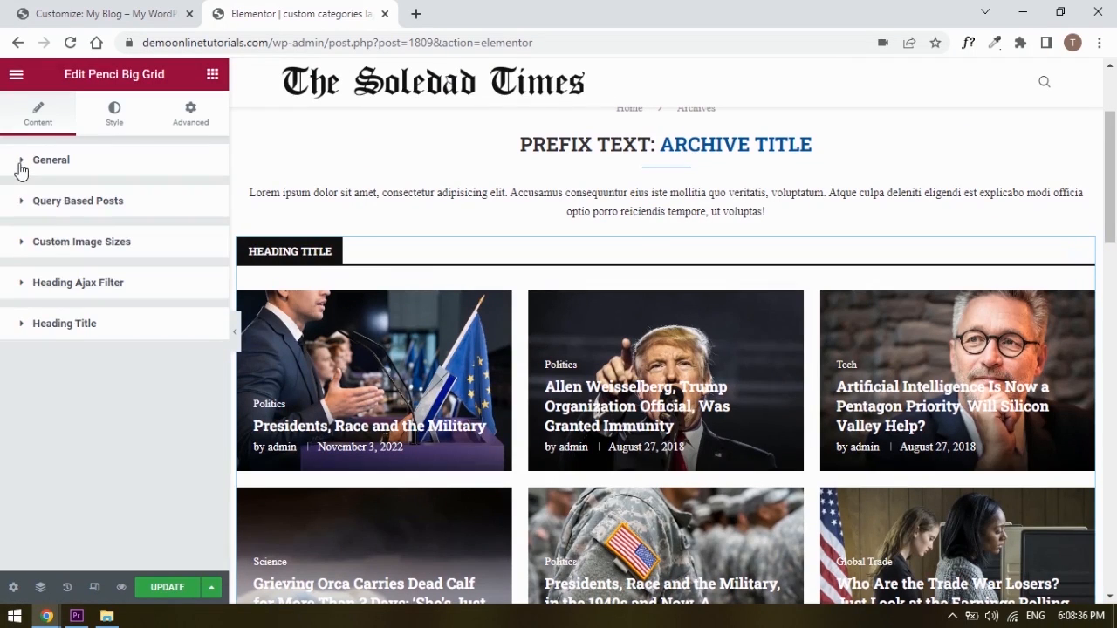
left_click(24, 327)
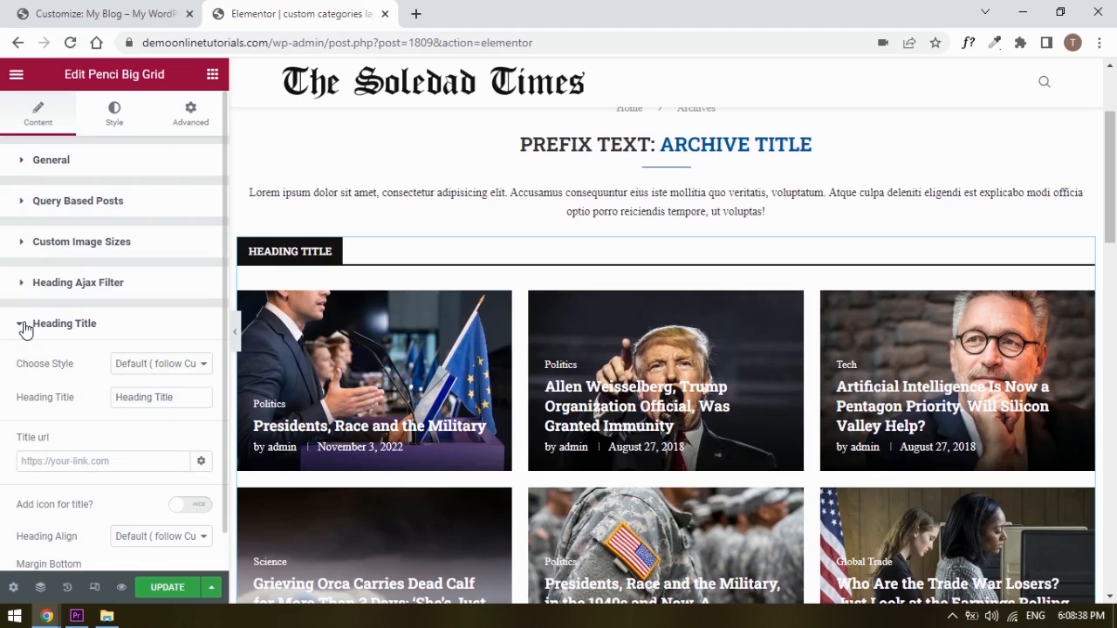
triple_click(182, 393)
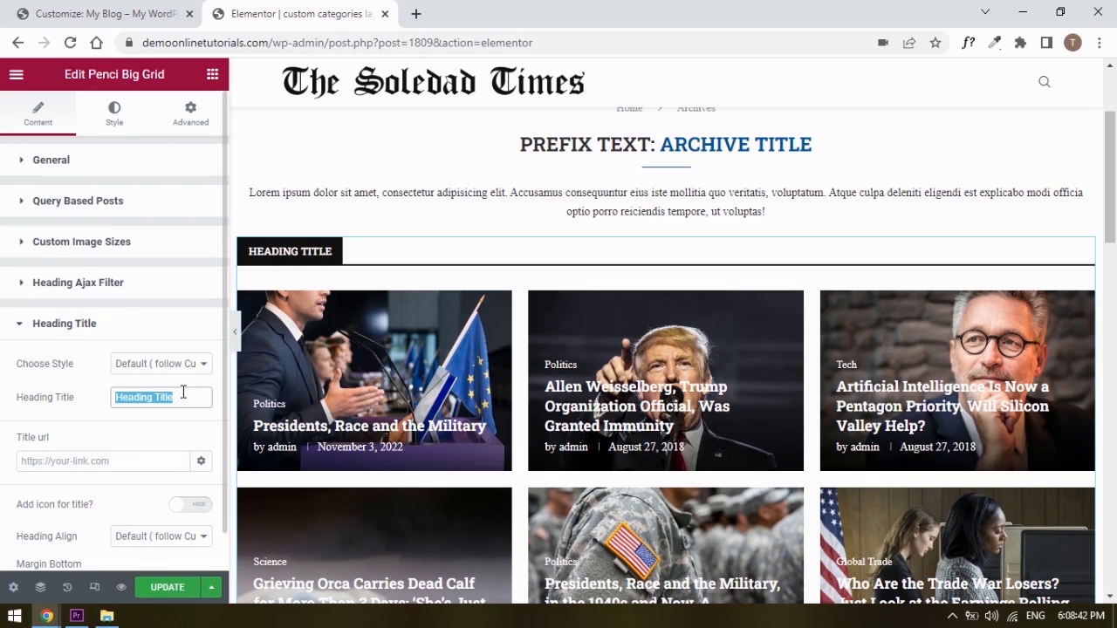
type("CAtegory Pos")
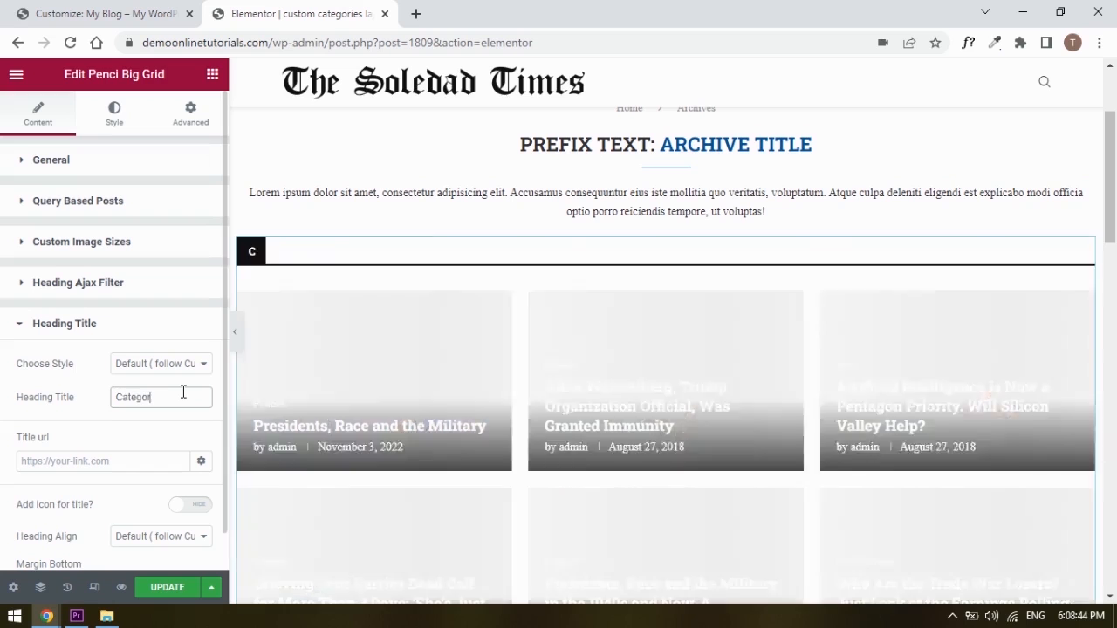
type("ts")
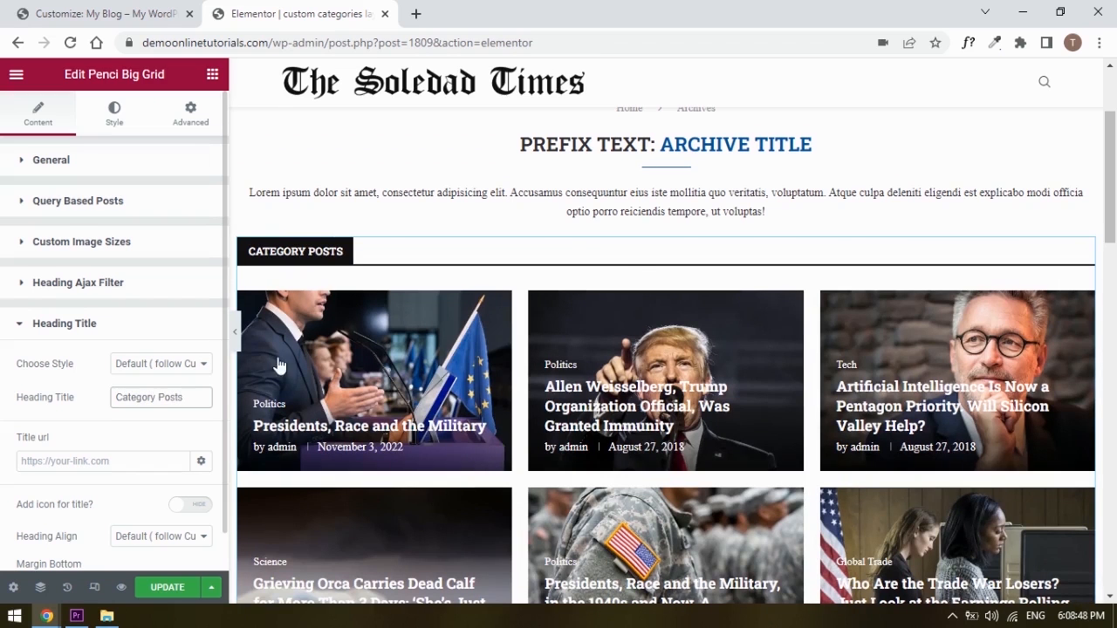
Set the grid's query source to Archive Builder / Current Query and update the template
scroll(638, 288, "down", 1)
scroll(638, 288, "down", 5)
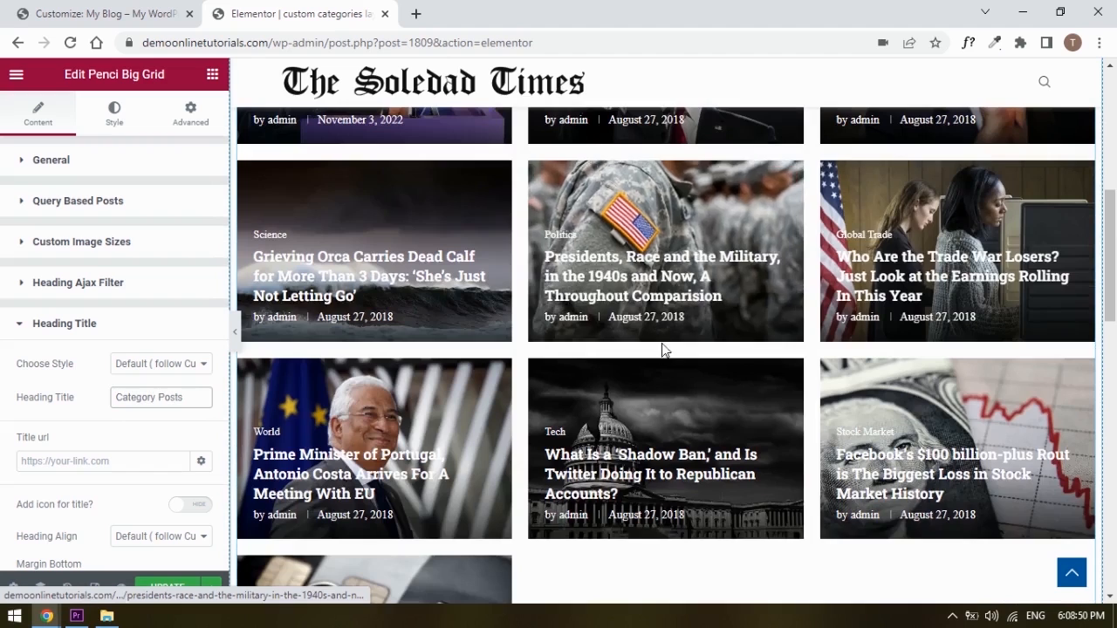
scroll(664, 349, "down", 4)
scroll(666, 355, "up", 4)
scroll(664, 356, "up", 3)
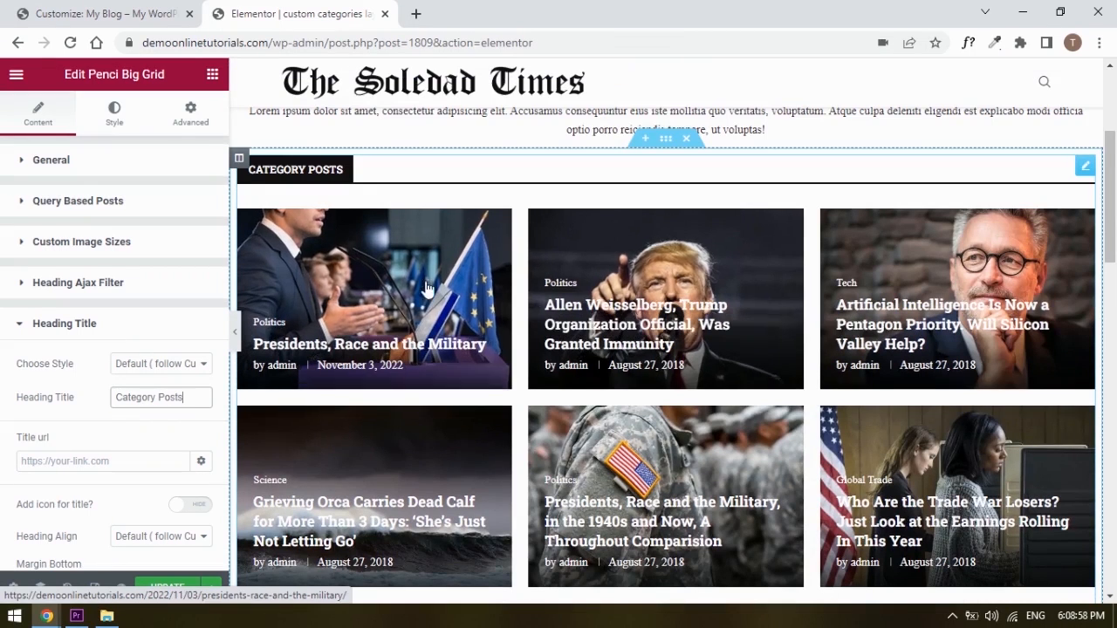
left_click(20, 326)
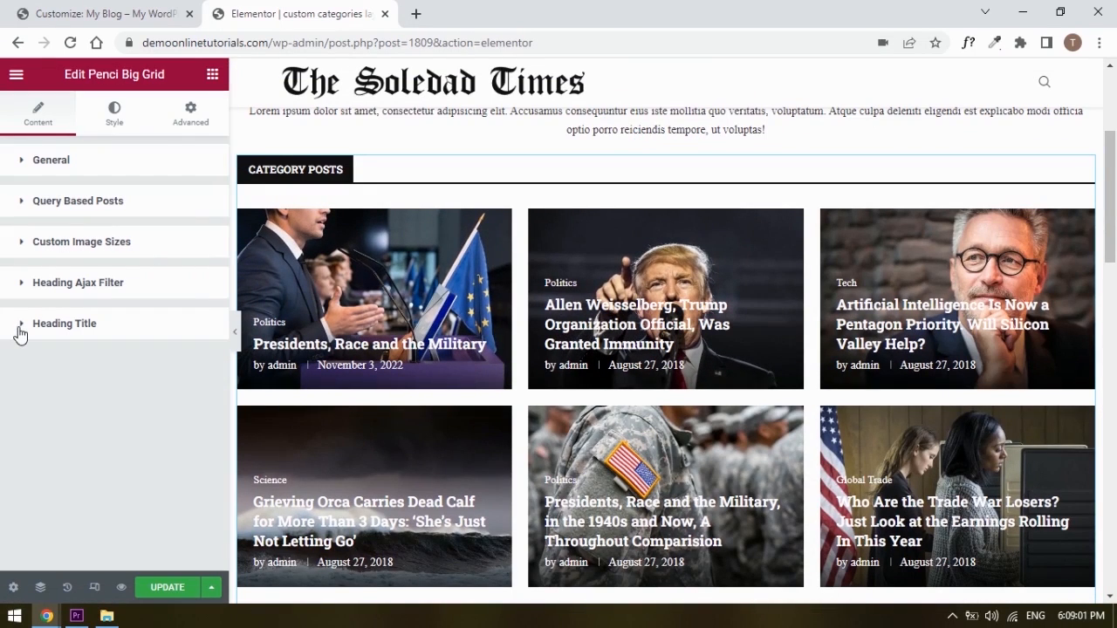
left_click(25, 202)
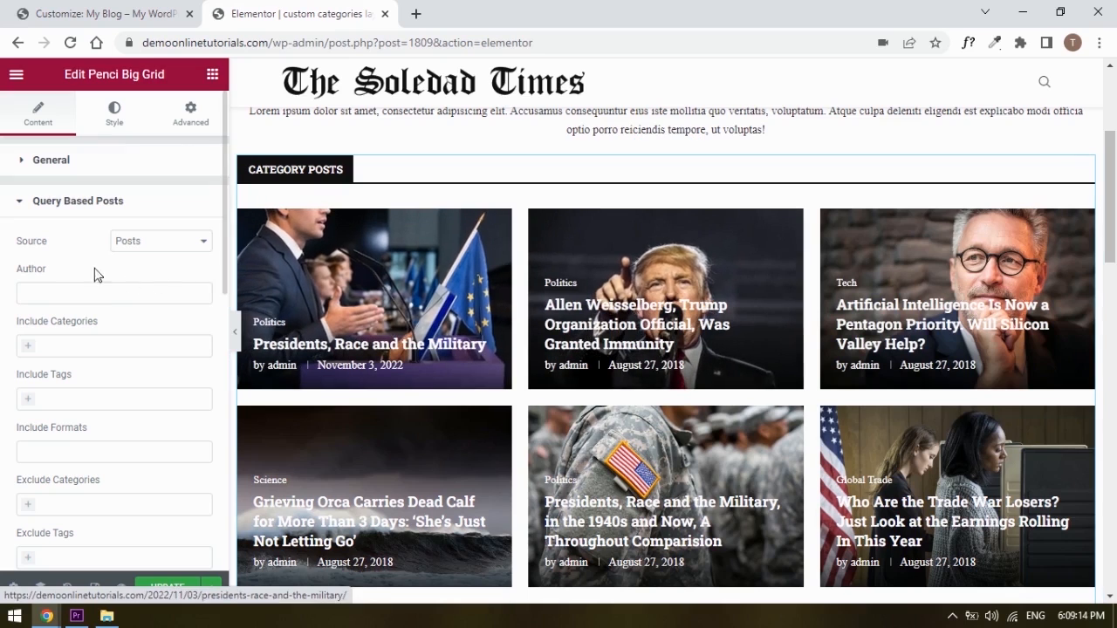
left_click(150, 245)
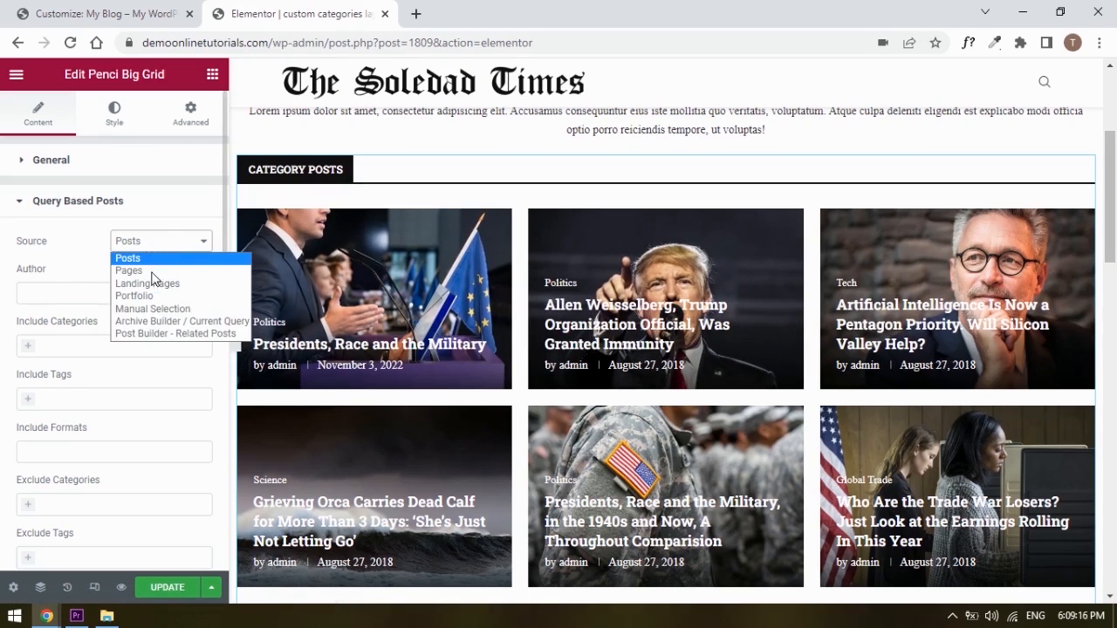
left_click(220, 325)
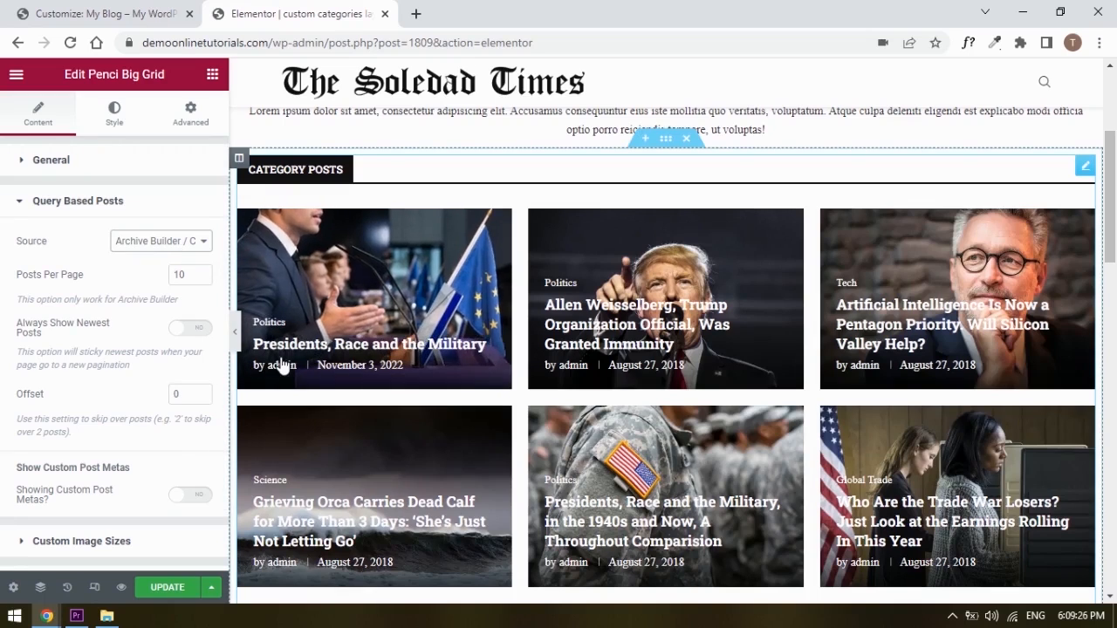
left_click(168, 589)
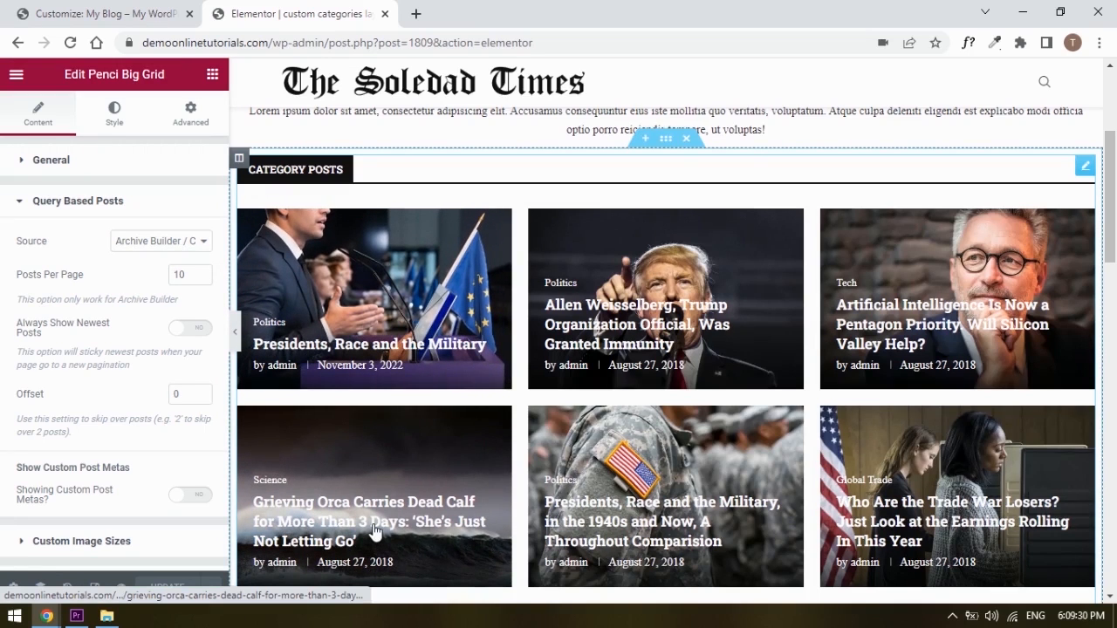
scroll(539, 349, "down", 6)
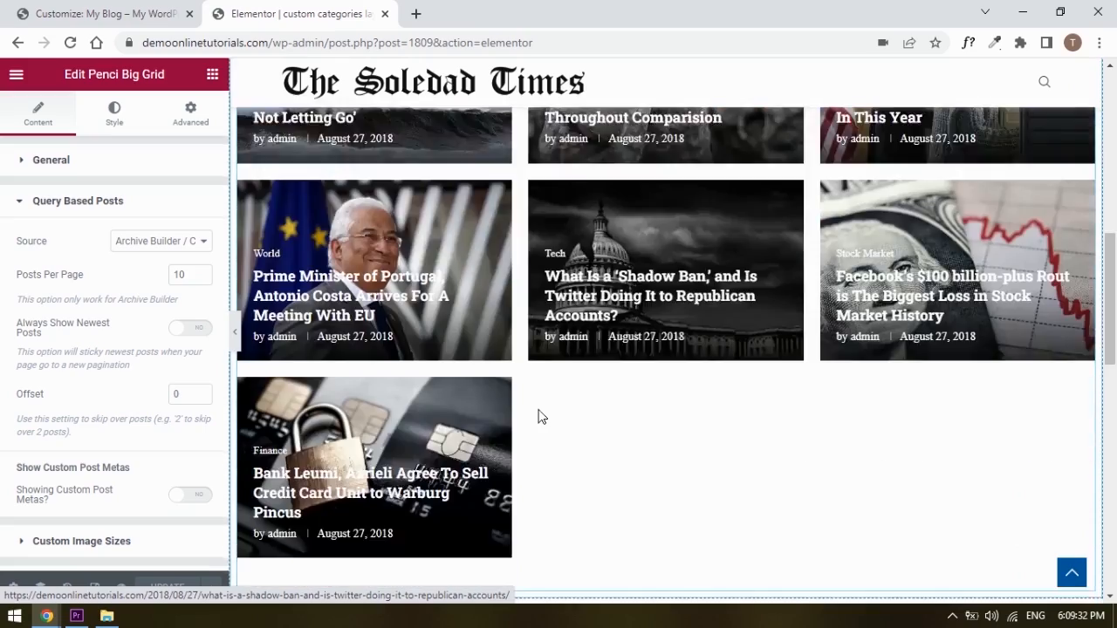
scroll(541, 424, "up", 6)
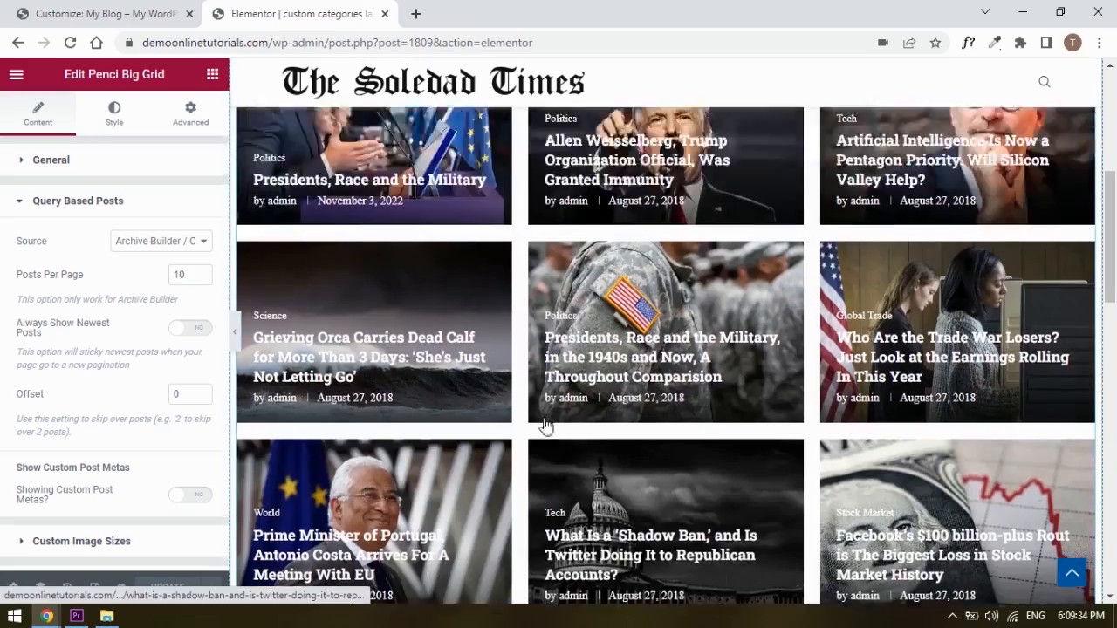
Scroll through the Category Posts grid in the preview to review its posts
scroll(545, 425, "down", 3)
scroll(546, 425, "down", 4)
scroll(546, 428, "up", 8)
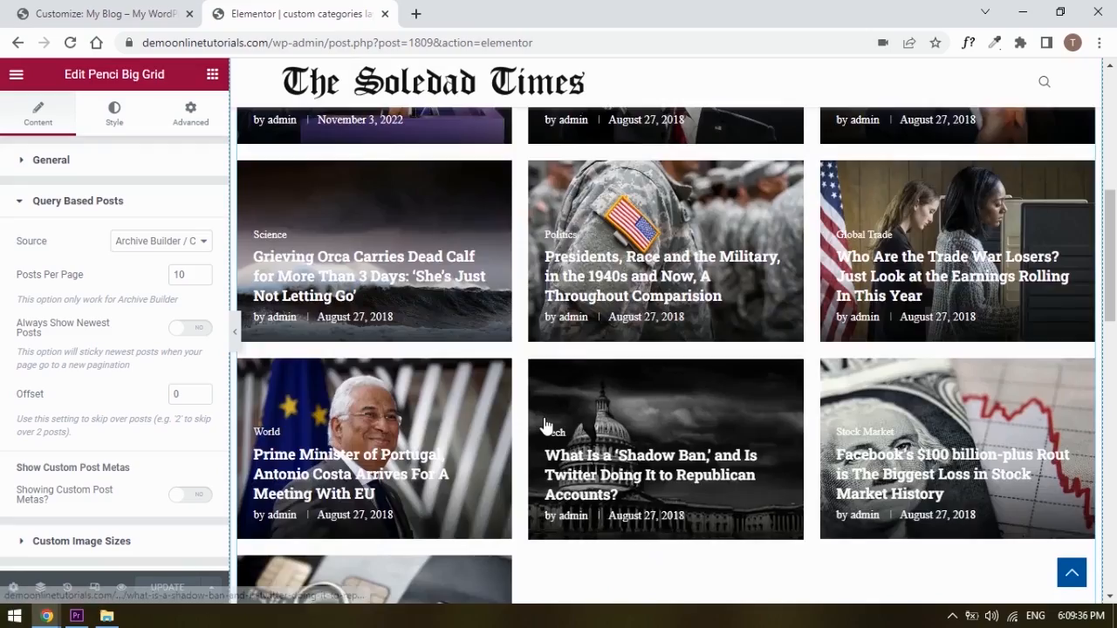
scroll(547, 428, "down", 3)
scroll(550, 439, "down", 3)
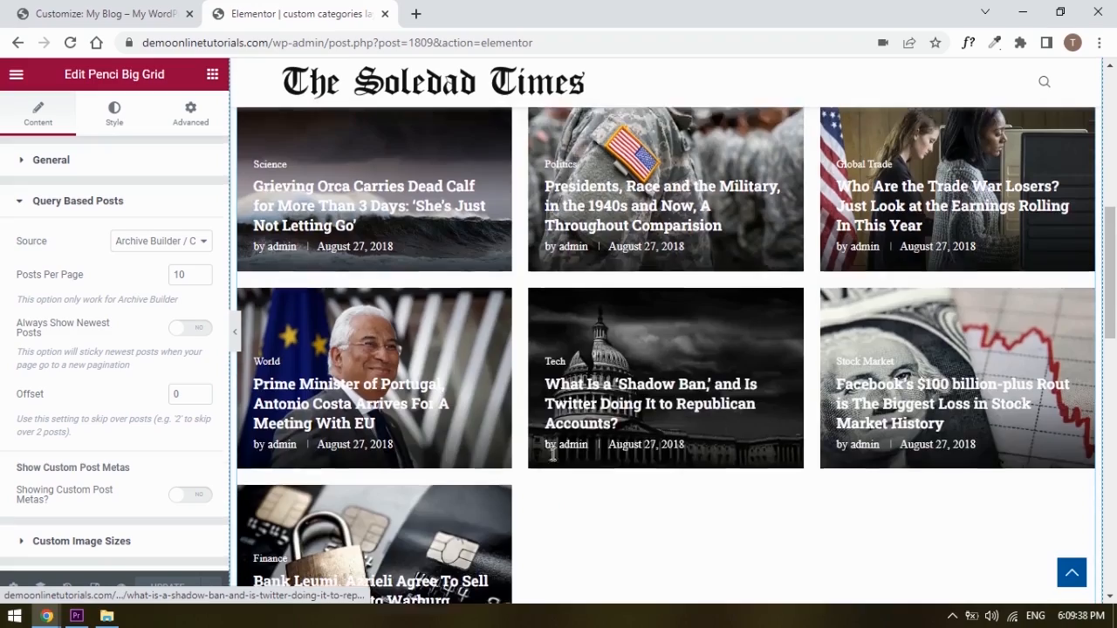
scroll(553, 463, "up", 3)
scroll(553, 463, "up", 2)
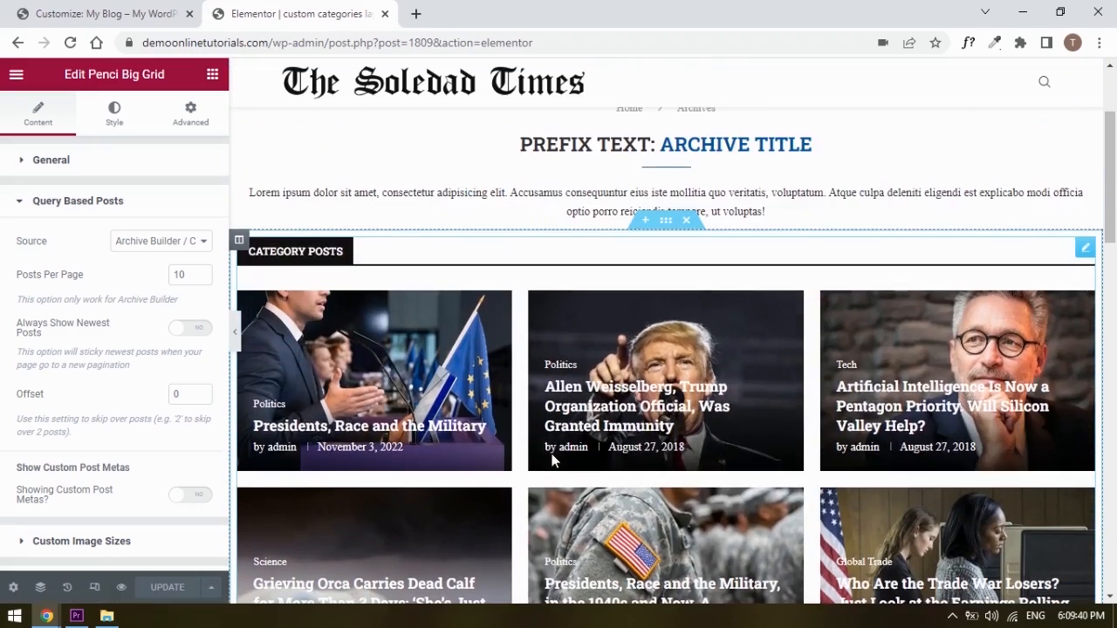
scroll(554, 463, "down", 3)
scroll(553, 463, "down", 3)
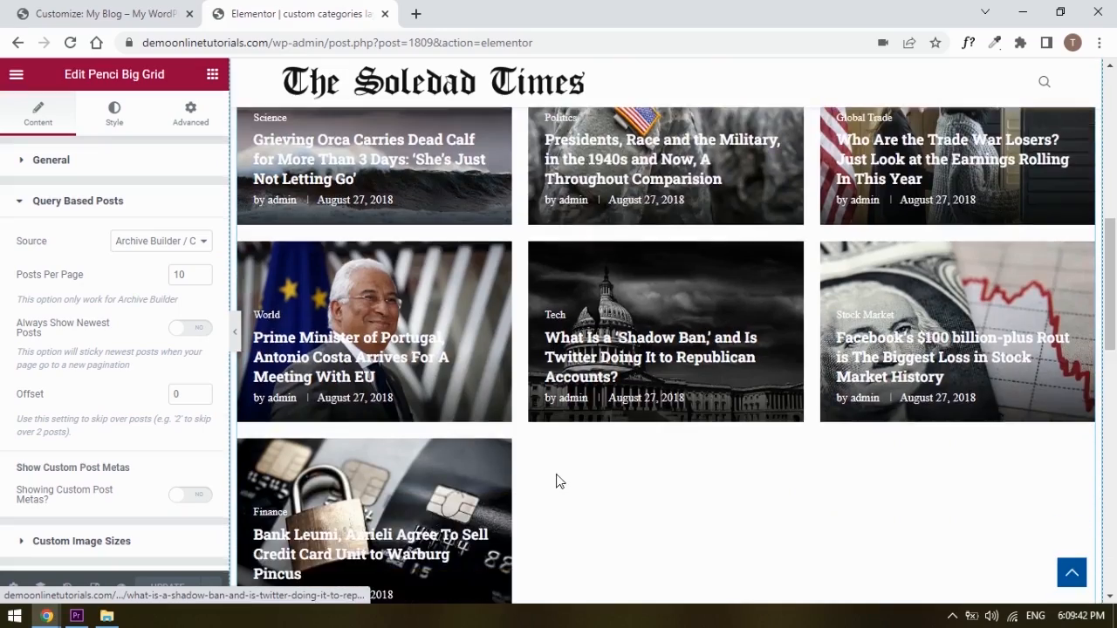
scroll(556, 481, "up", 5)
scroll(531, 424, "down", 5)
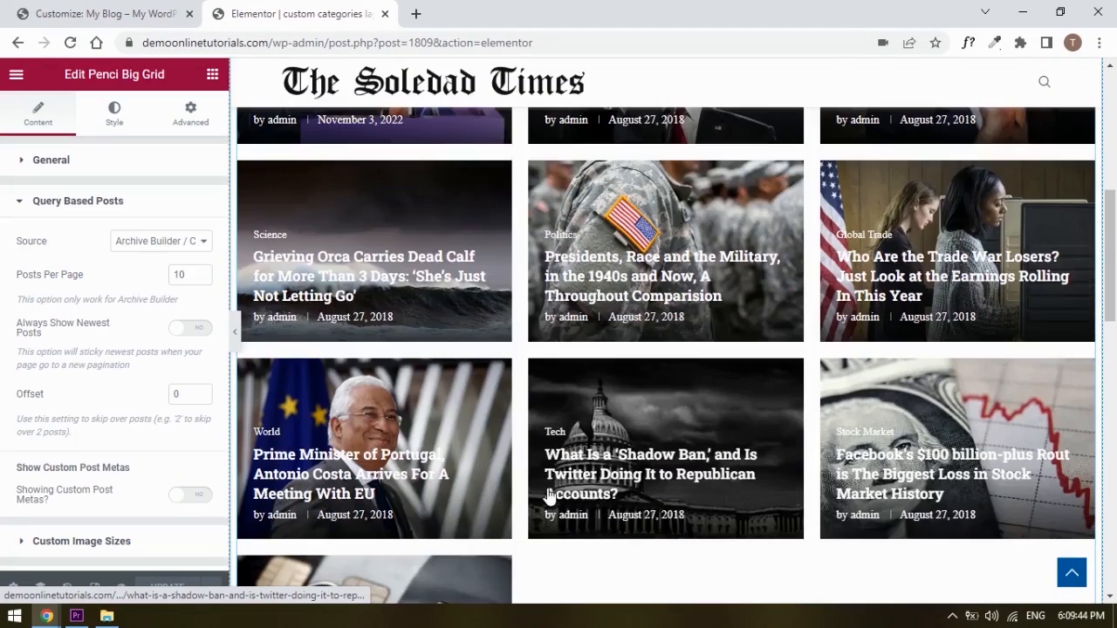
scroll(526, 459, "up", 3)
scroll(539, 419, "up", 3)
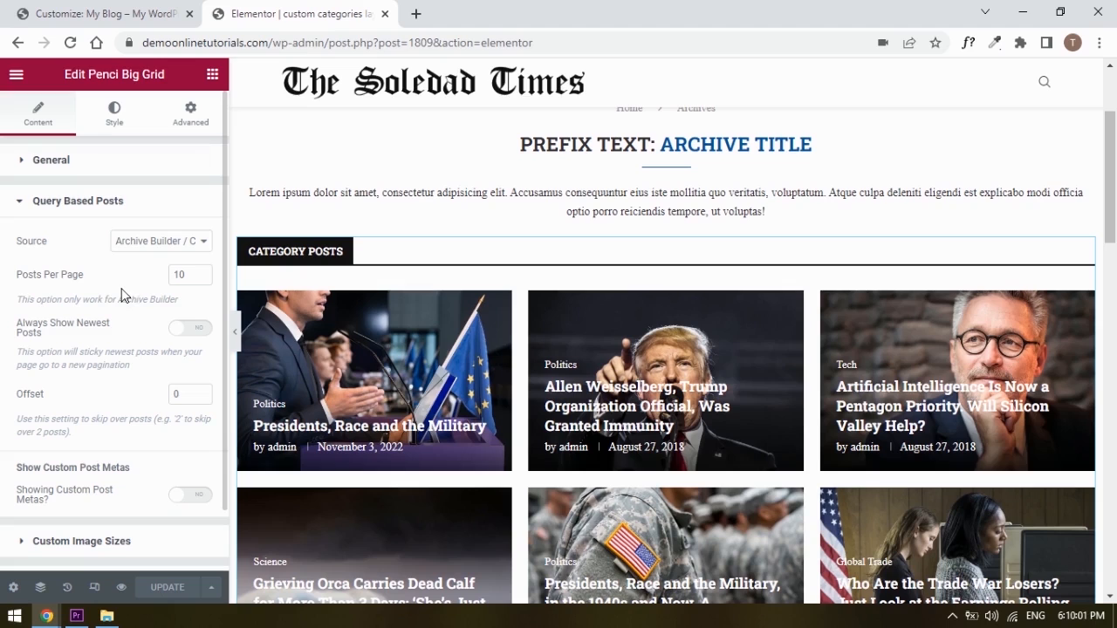
Set the grid's Posts Per Page to 9 and update the template
left_click(183, 277)
key("Down")
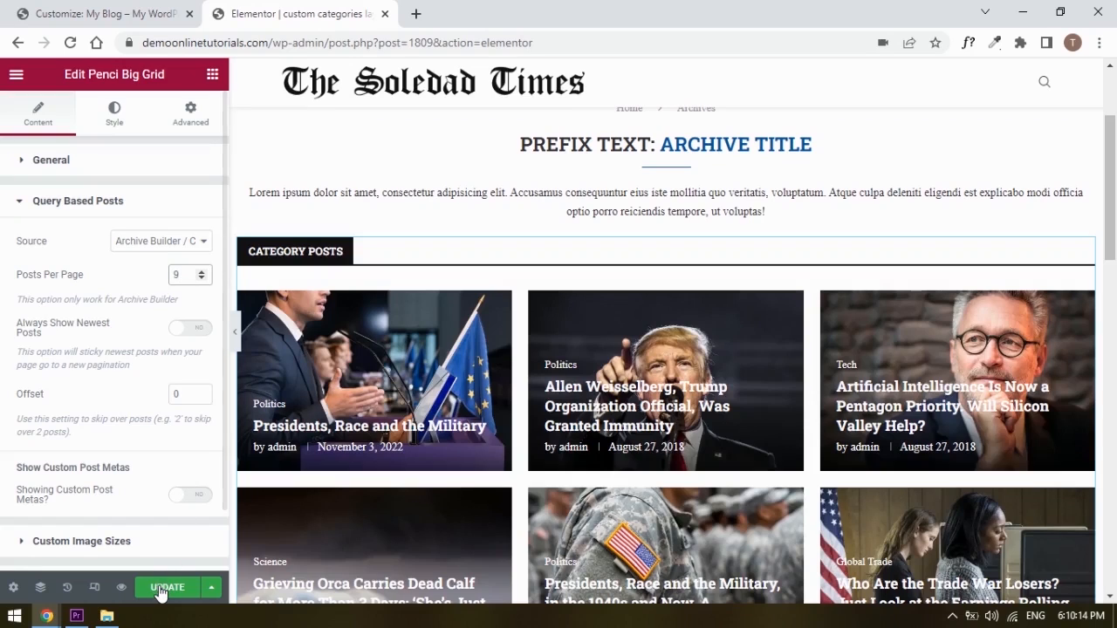
left_click(161, 590)
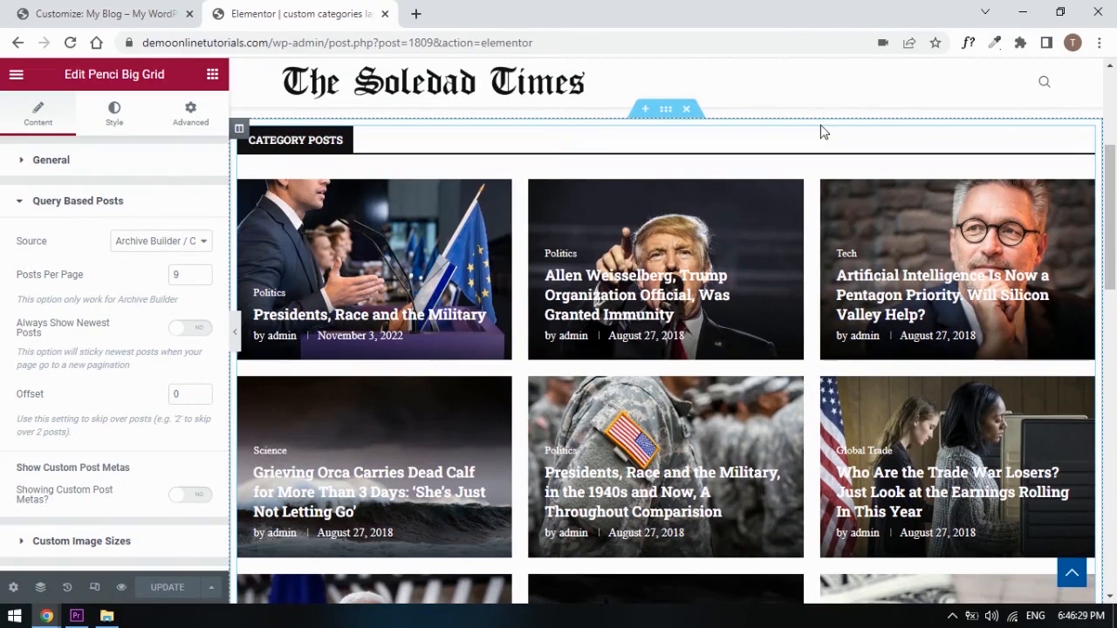
In the Customizer's Category, Tags, Search, Archive Pages settings, assign the custom categories layout template to category pages and publish
left_click(175, 10)
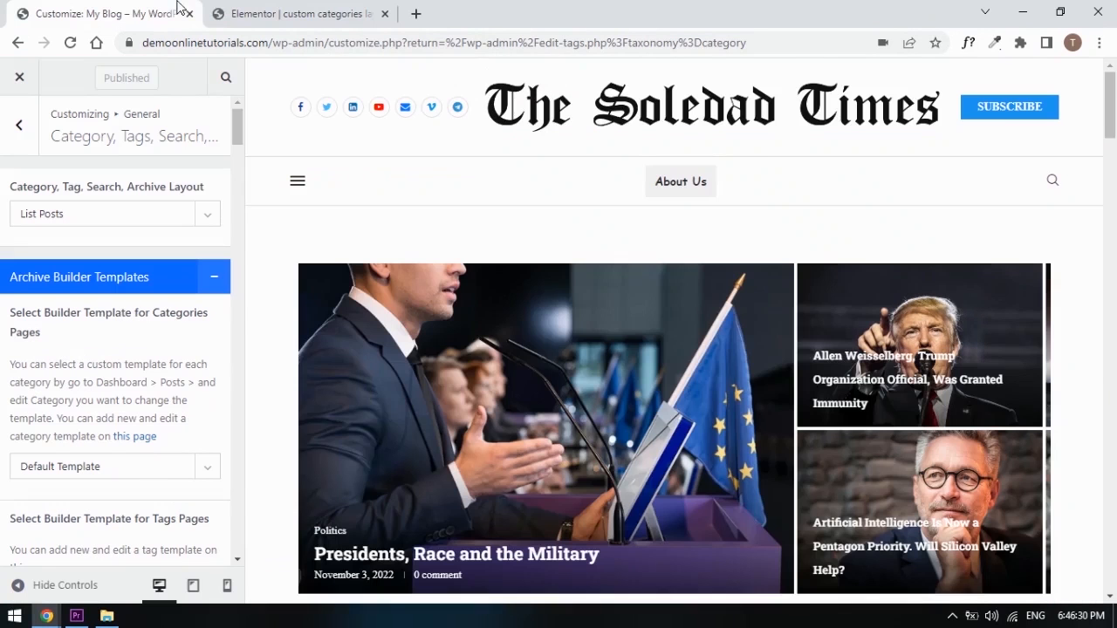
right_click(267, 262)
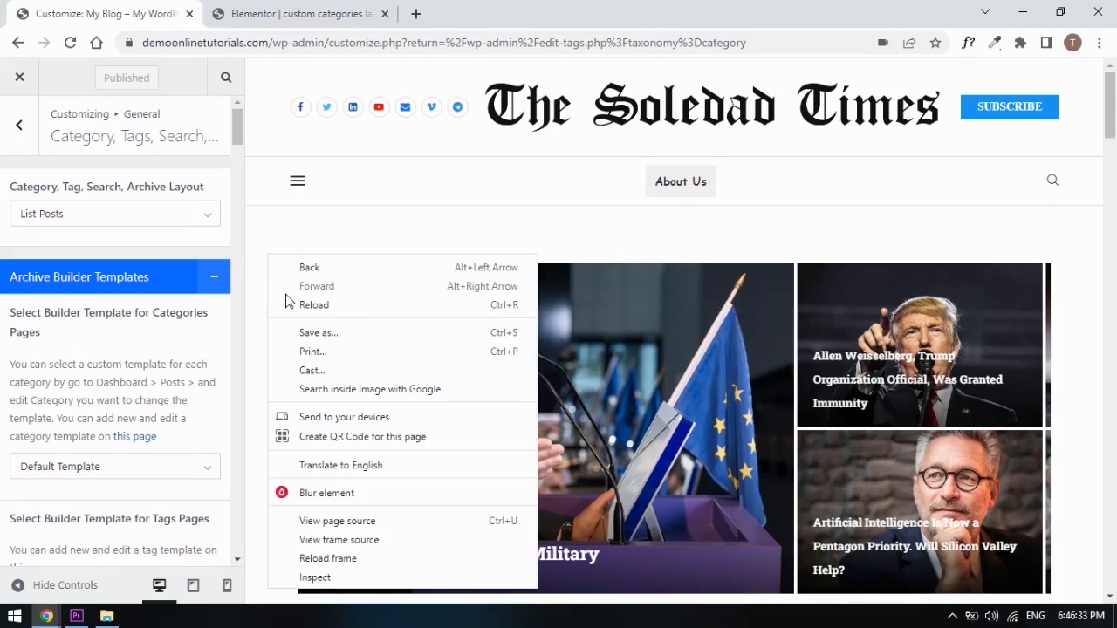
left_click(289, 304)
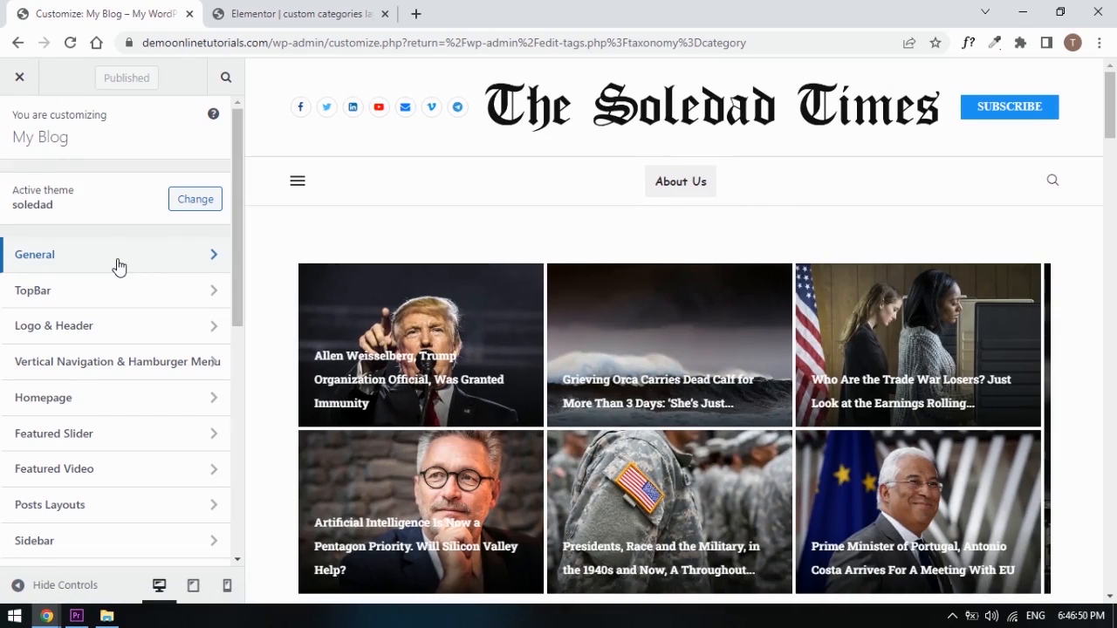
left_click(120, 267)
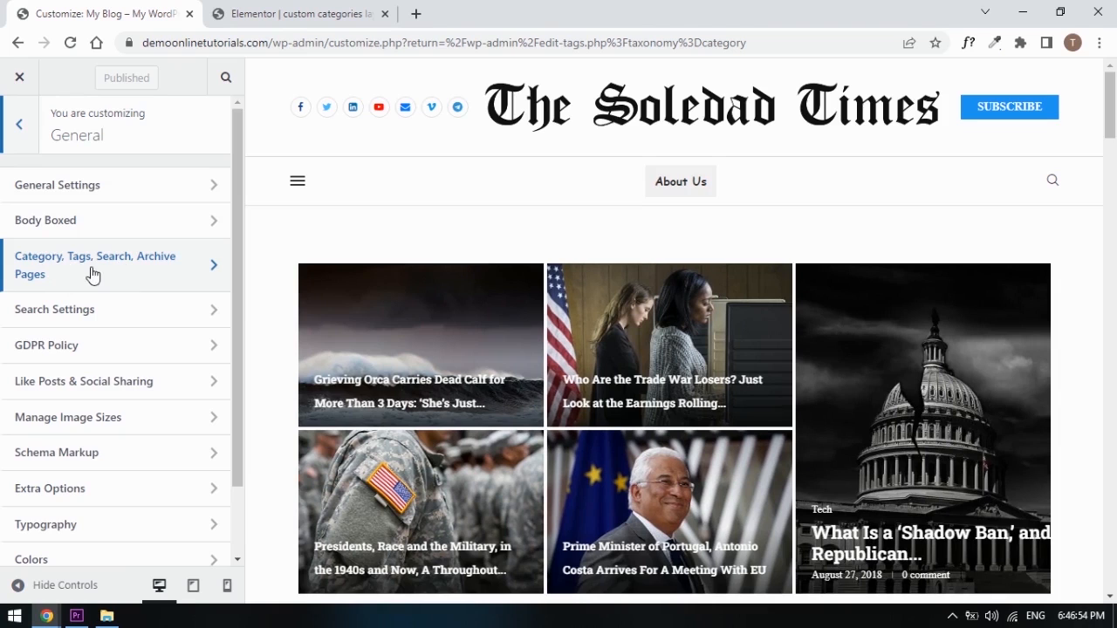
left_click(92, 275)
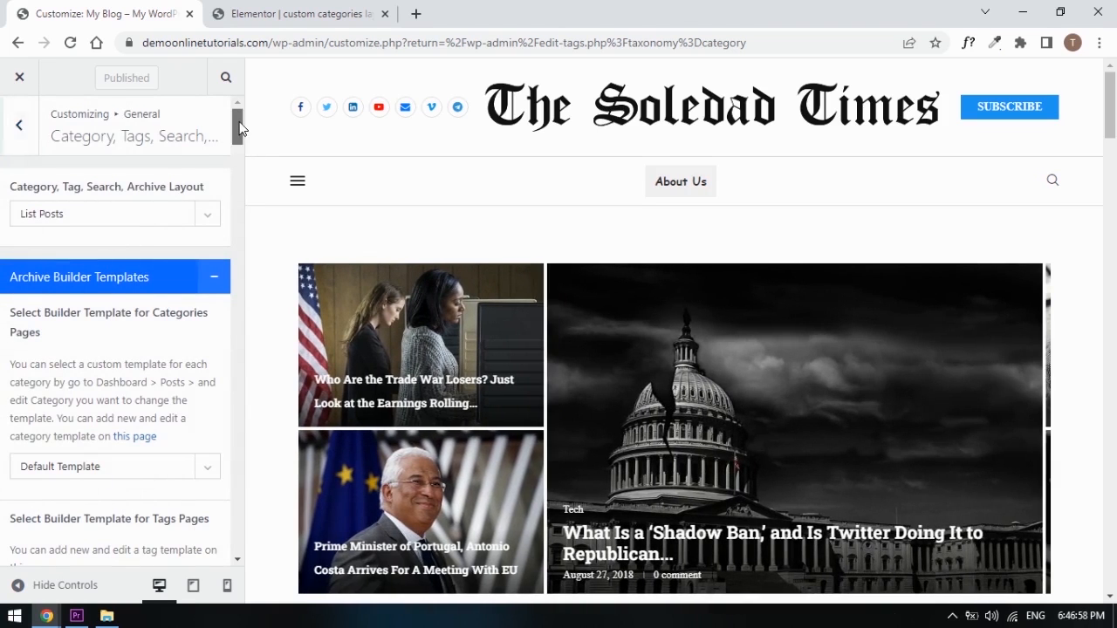
left_click_drag(241, 128, 242, 143)
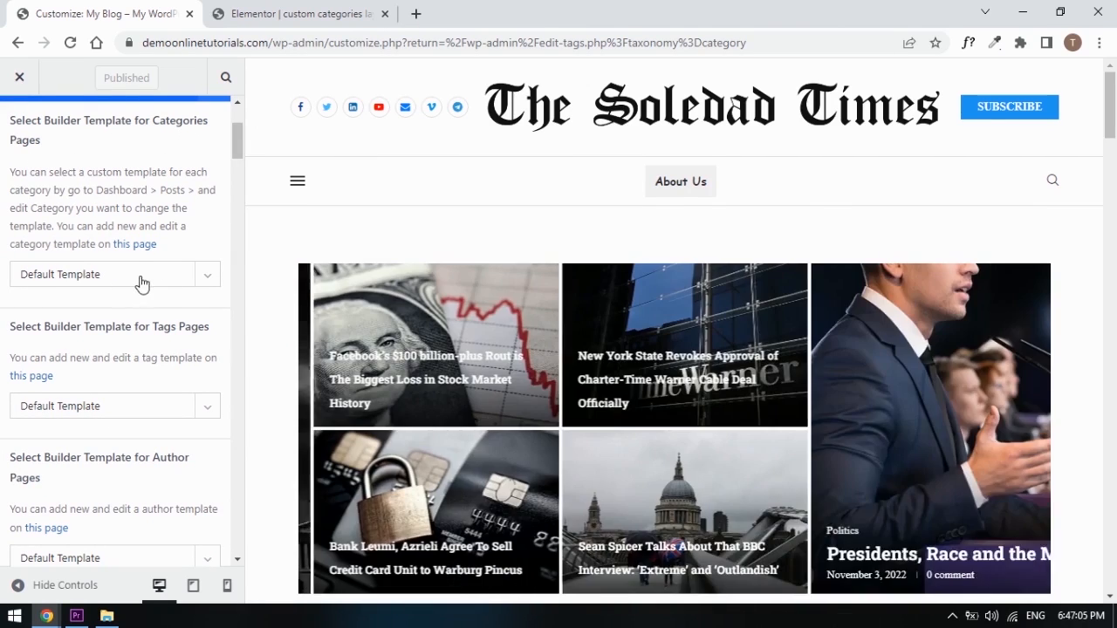
left_click(142, 275)
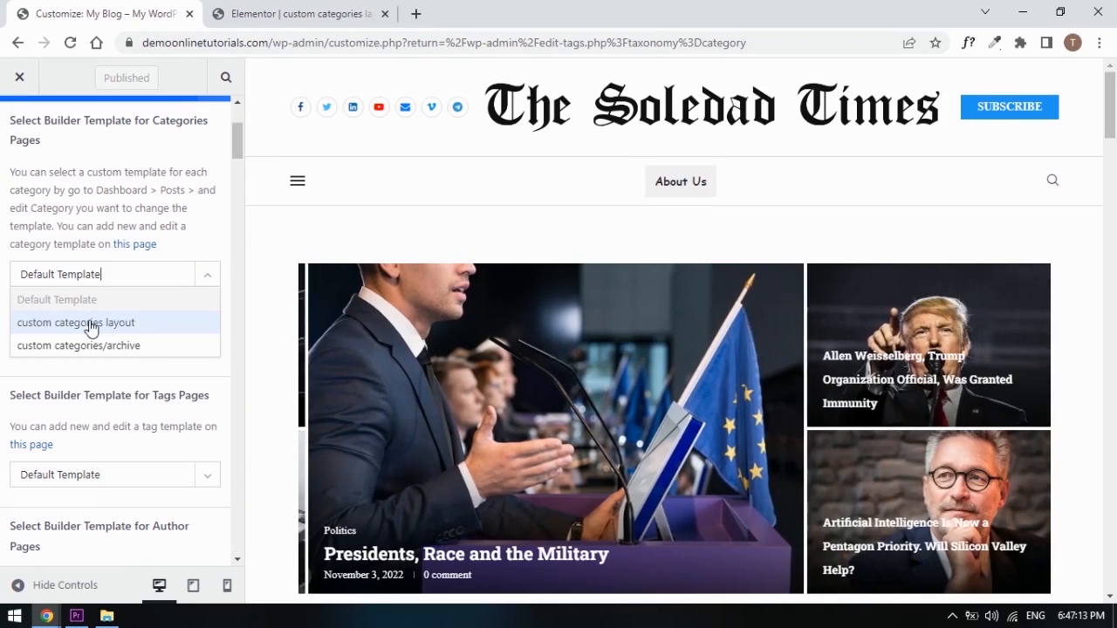
left_click(90, 325)
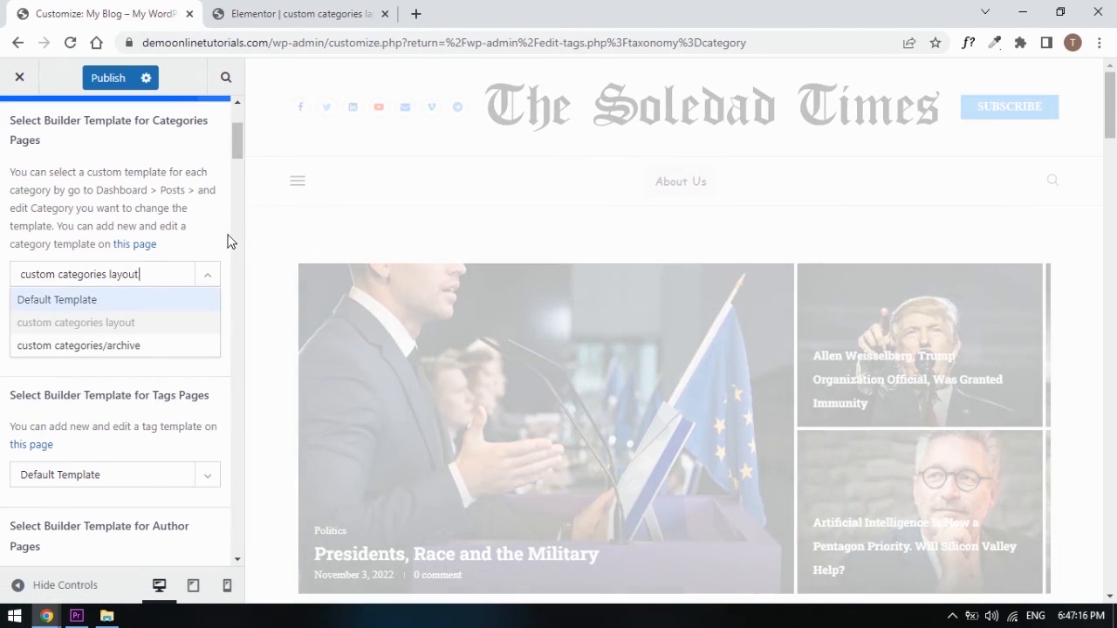
left_click(110, 82)
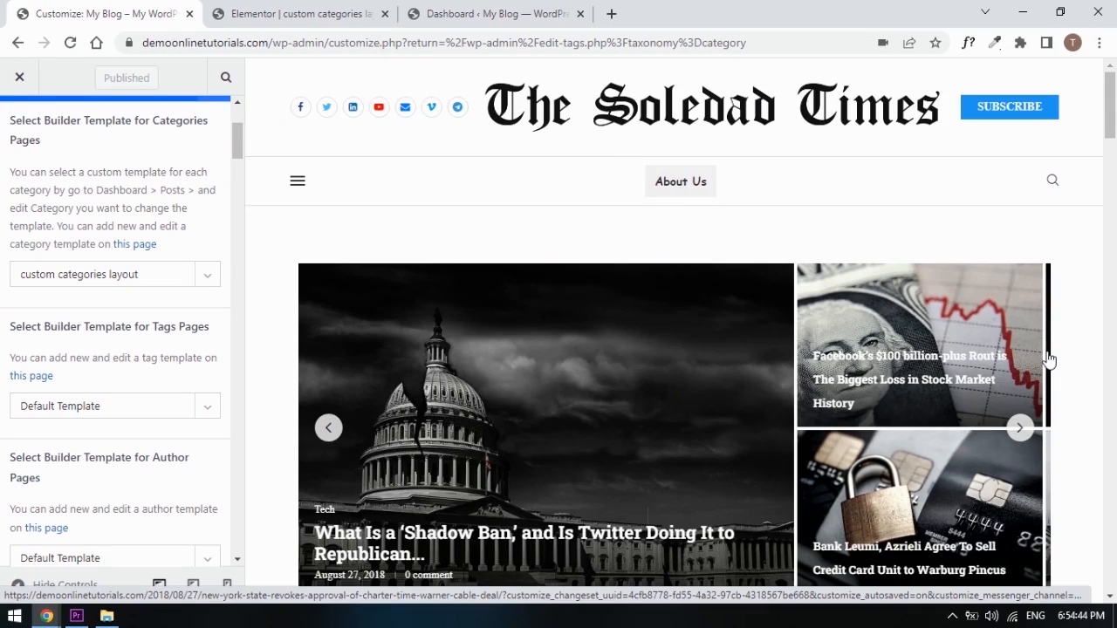
Open the Finance category's archive page from the dashboard's Categories list and scroll through its layout
left_click(464, 23)
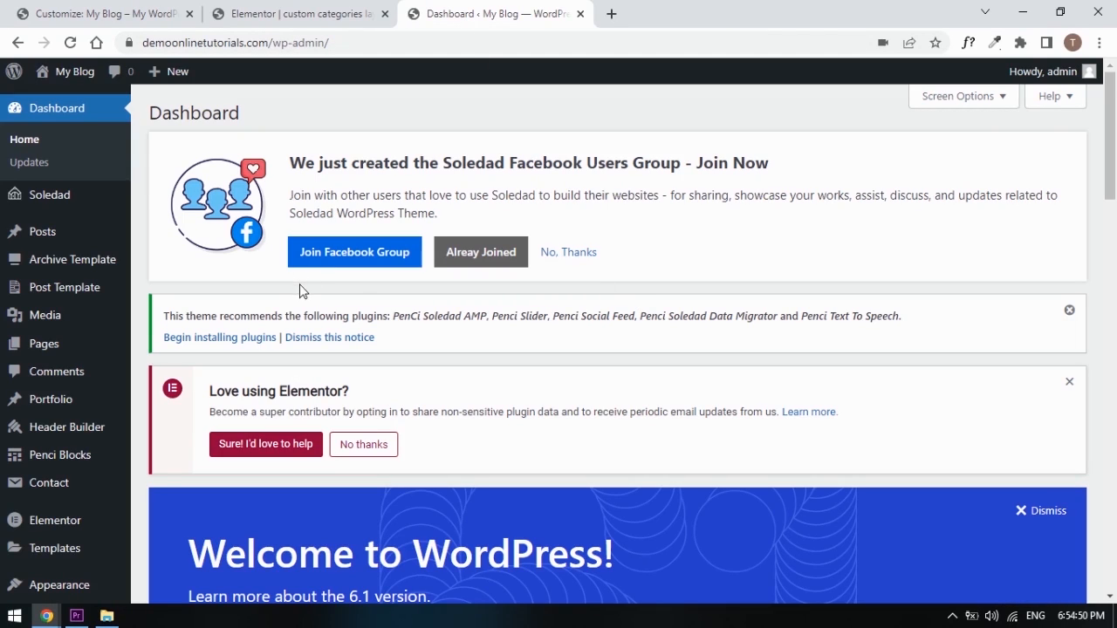
mouse_move(15, 240)
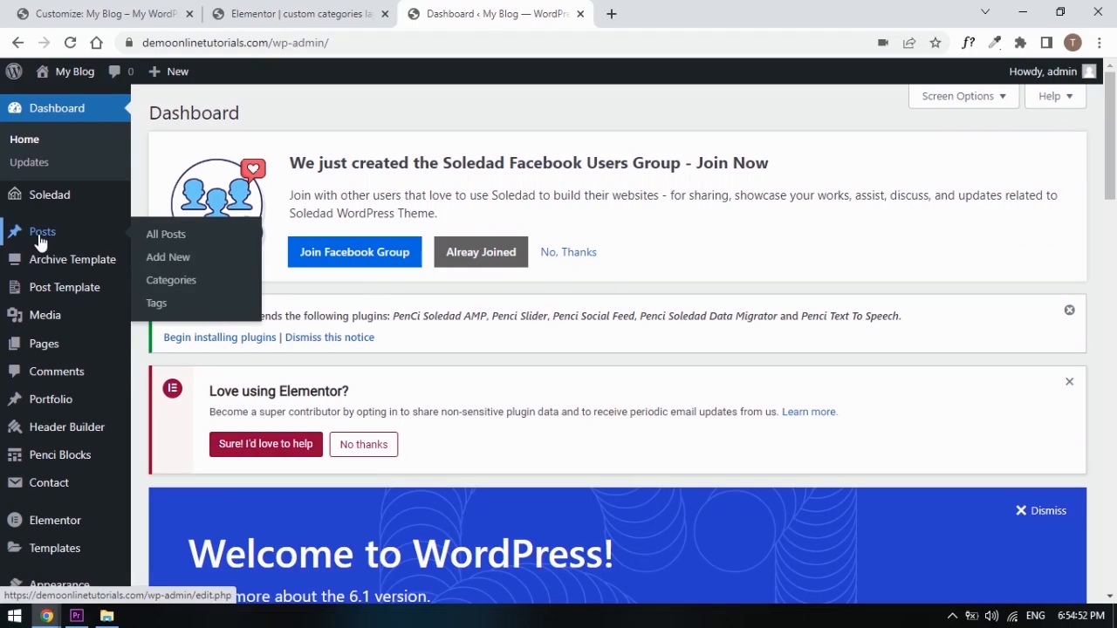
left_click(155, 291)
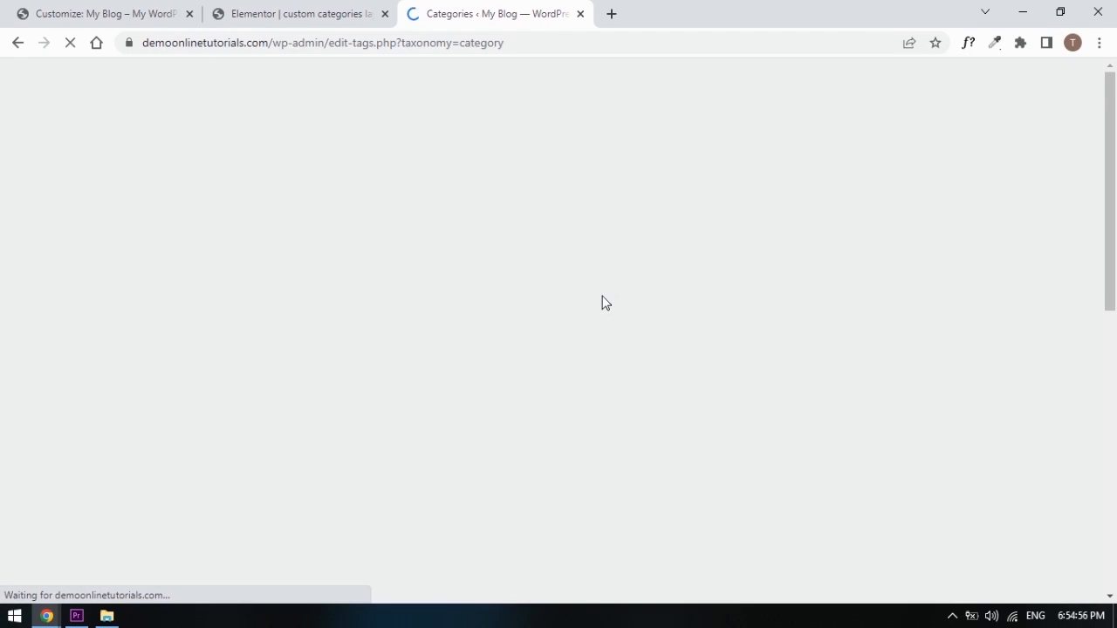
scroll(602, 301, "down", 5)
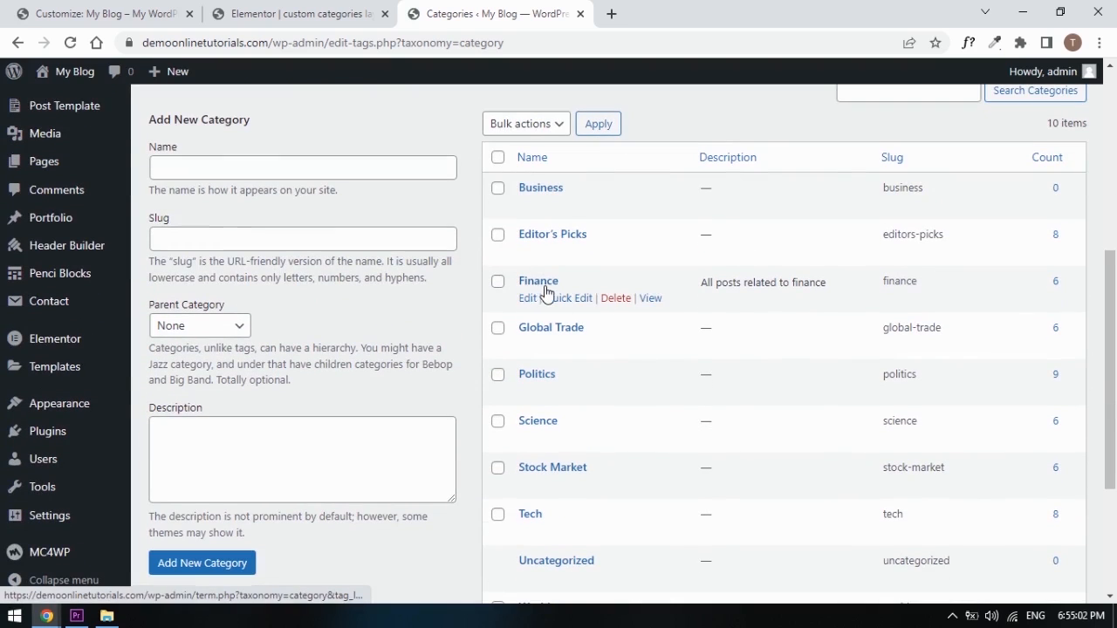
right_click(651, 299)
left_click(689, 316)
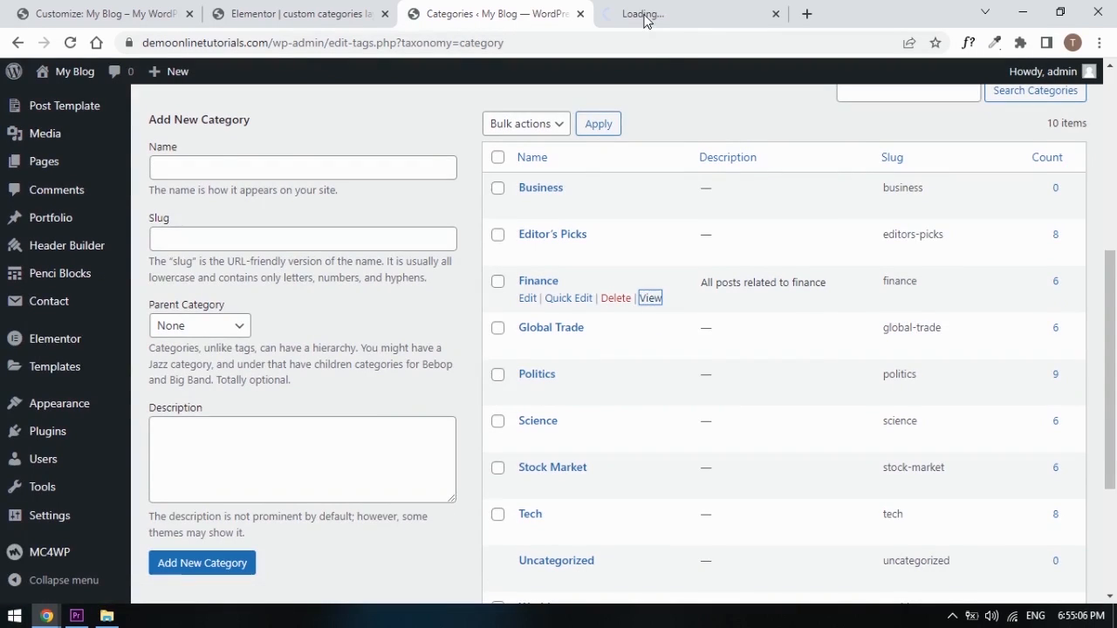
left_click(646, 19)
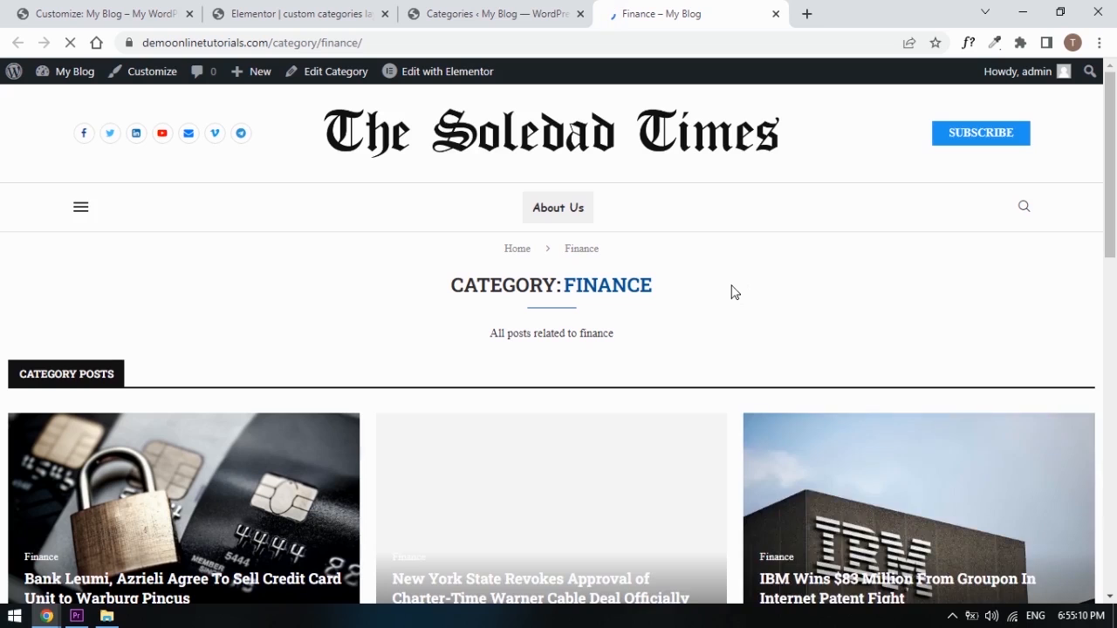
scroll(733, 292, "down", 7)
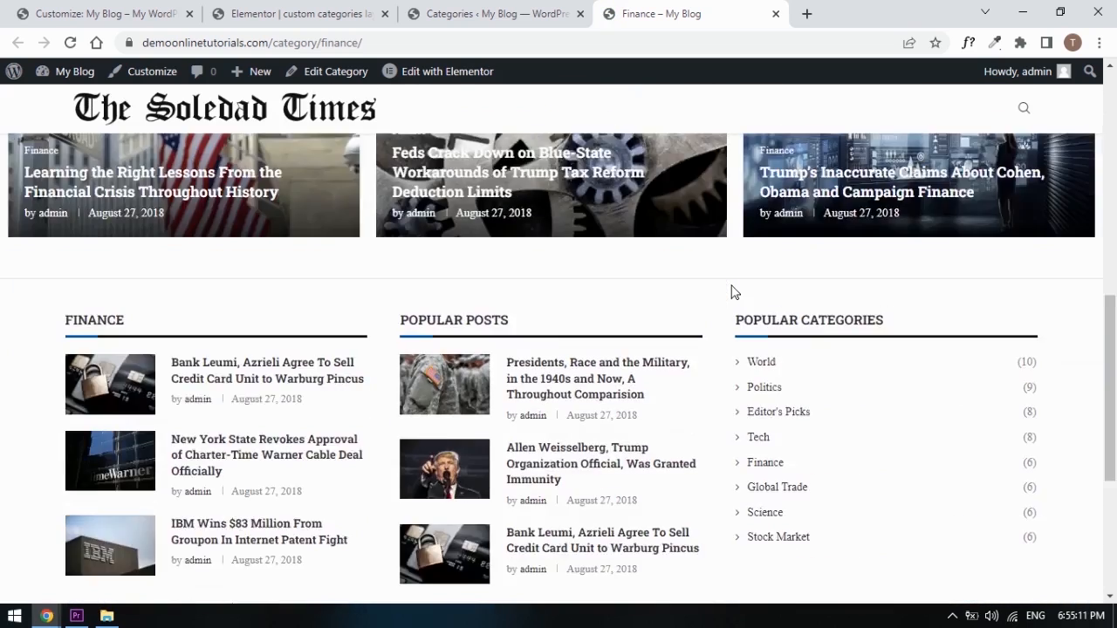
scroll(733, 293, "up", 8)
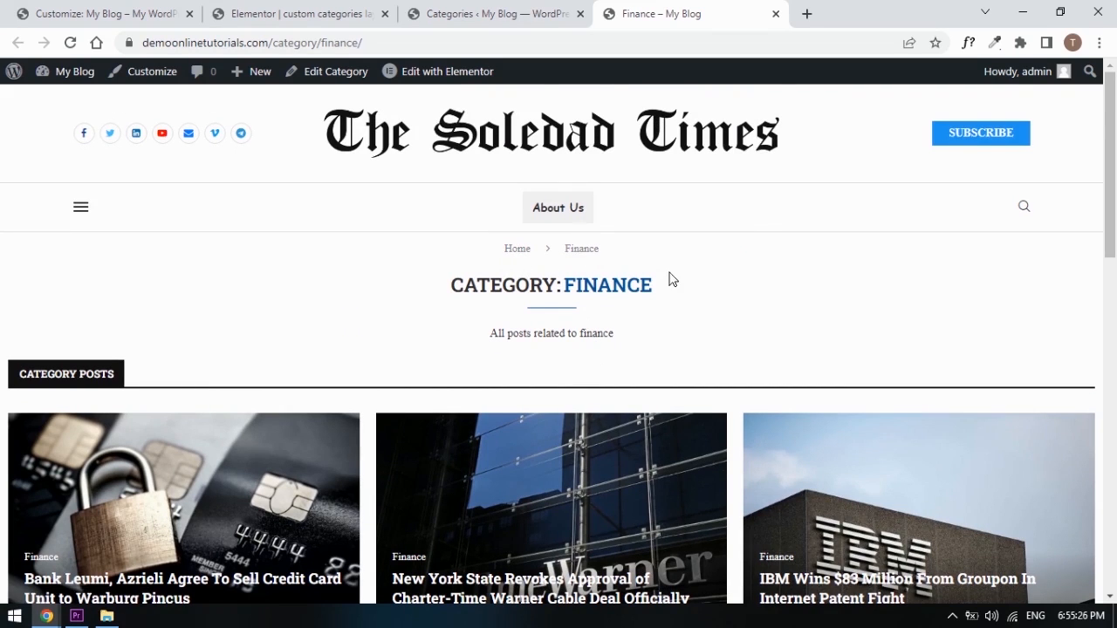
scroll(671, 280, "down", 2)
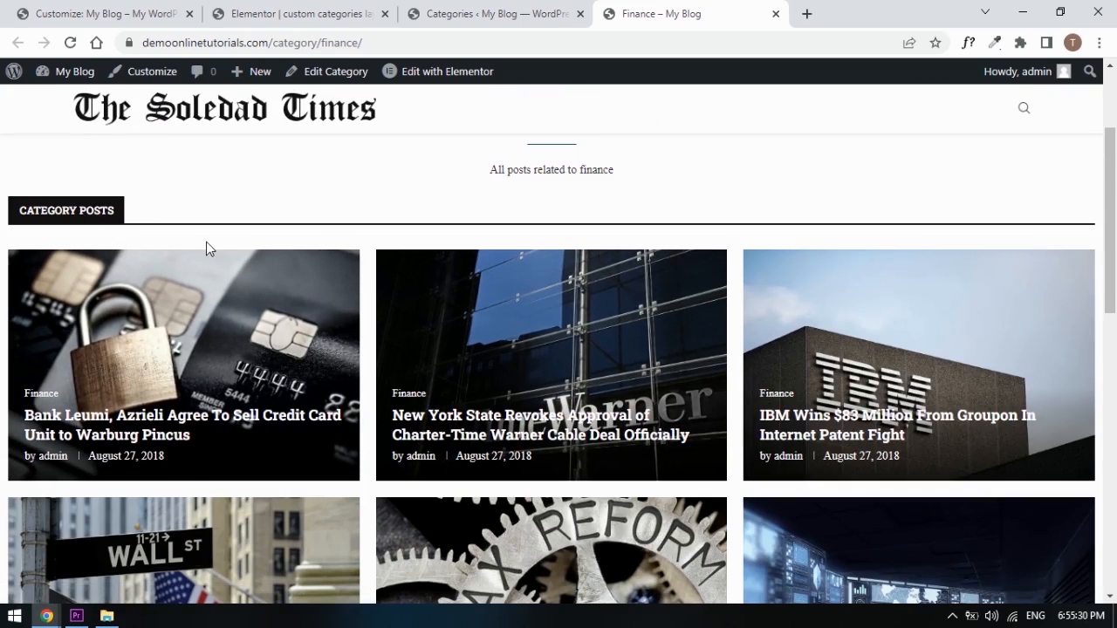
scroll(210, 249, "down", 2)
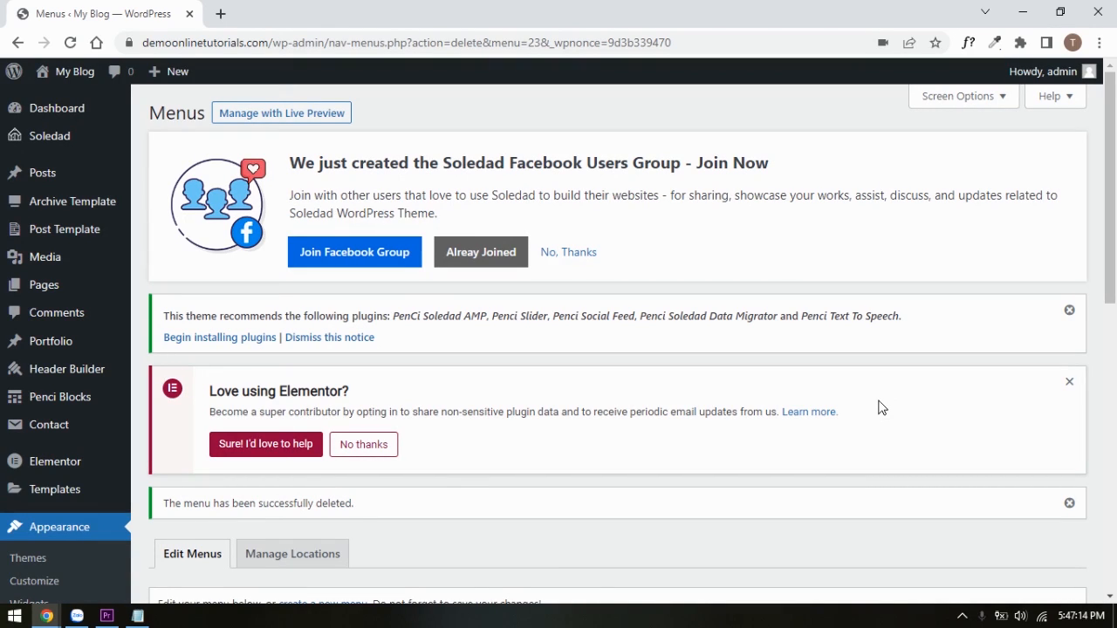
Open the site's front page in a new tab
mouse_move(75, 75)
right_click(77, 100)
left_click(151, 106)
left_click(240, 16)
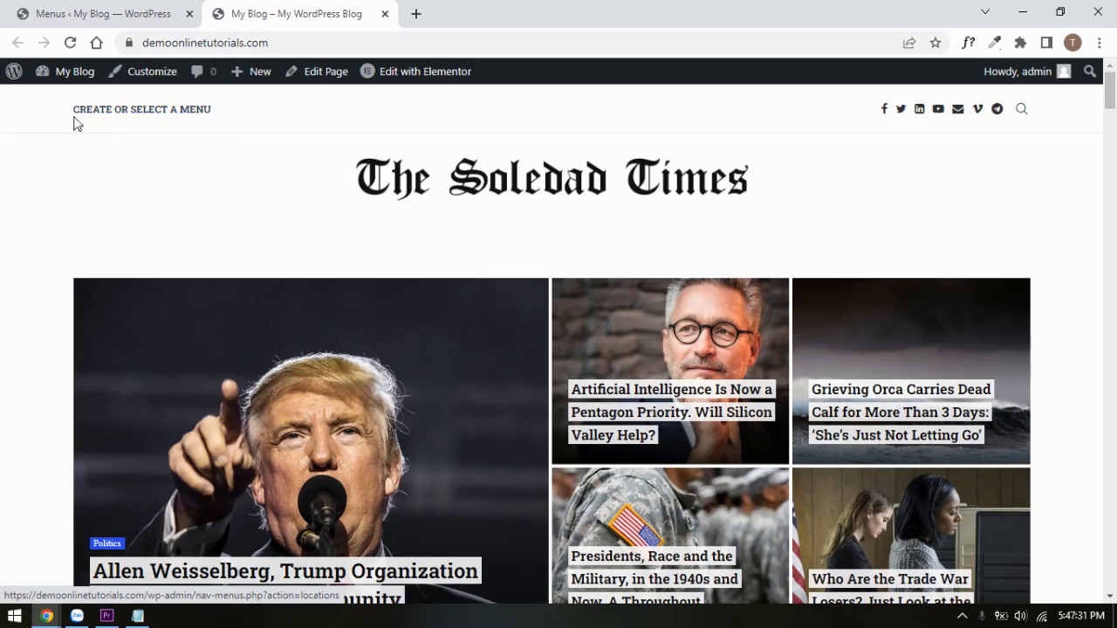
Follow the front page's menu prompt to menu locations and start a new menu for the Primary Menu location
left_click(155, 117)
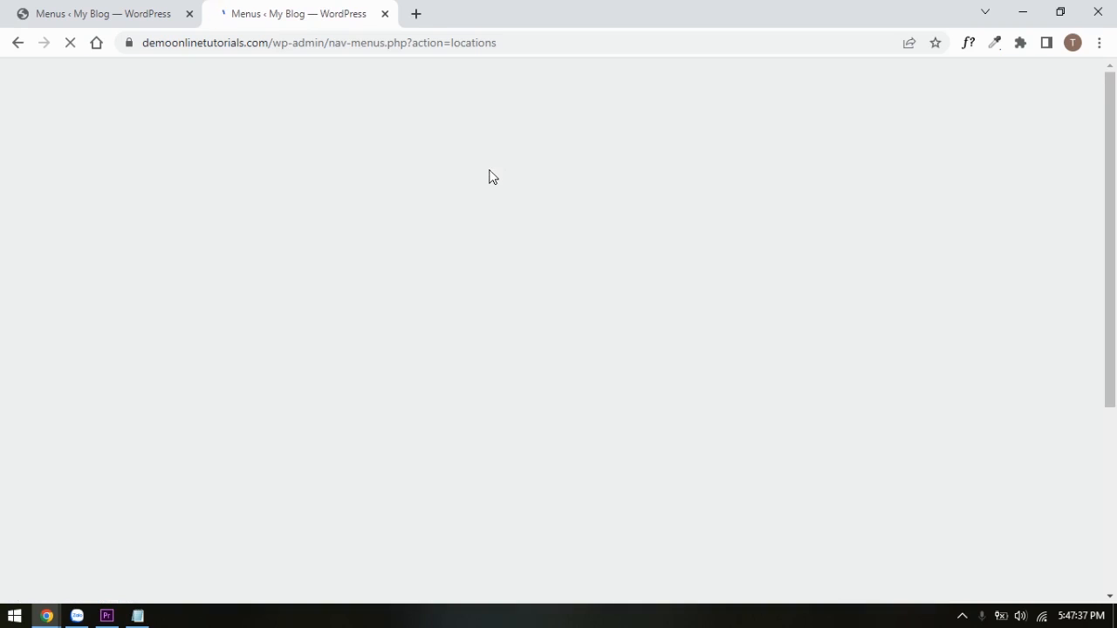
scroll(491, 172, "down", 5)
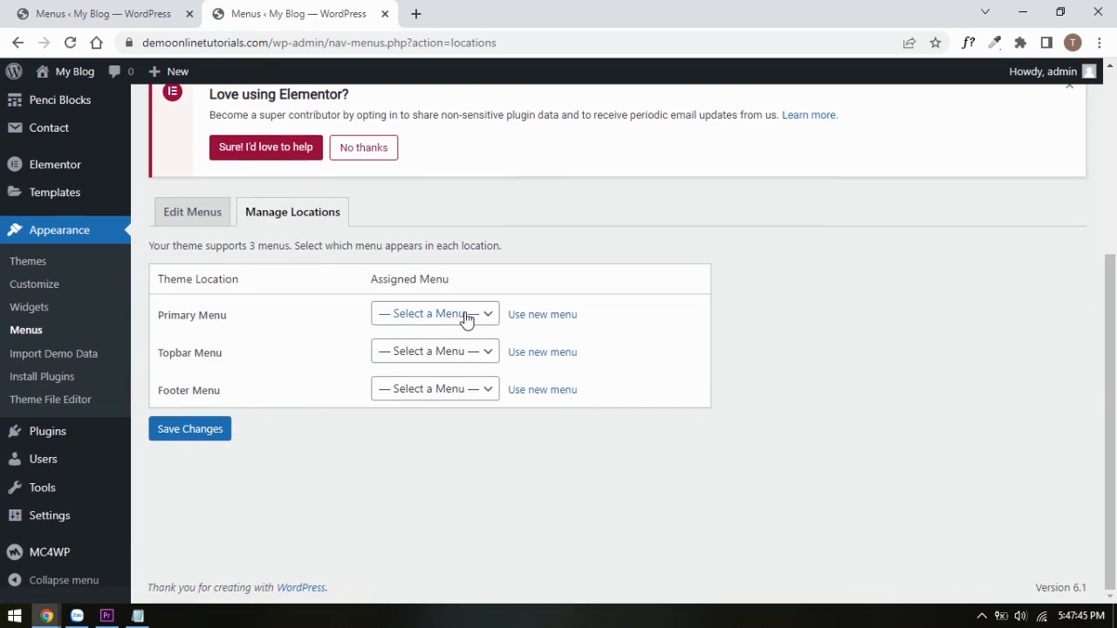
left_click(525, 318)
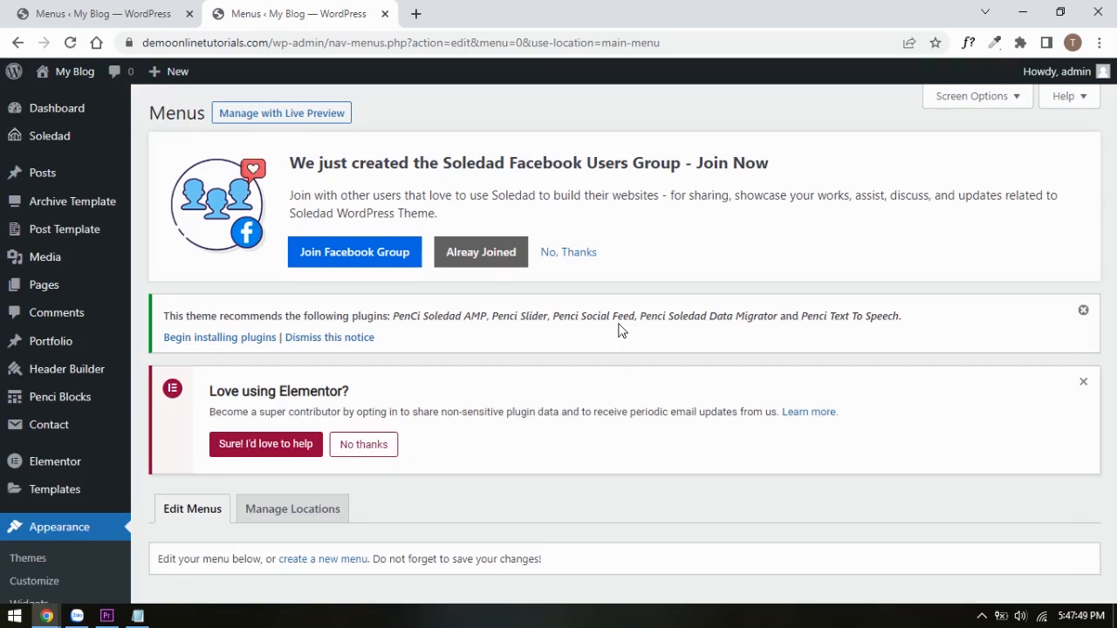
Name the new menu Top Menu and create it
scroll(603, 303, "down", 3)
scroll(601, 303, "down", 2)
scroll(600, 303, "up", 1)
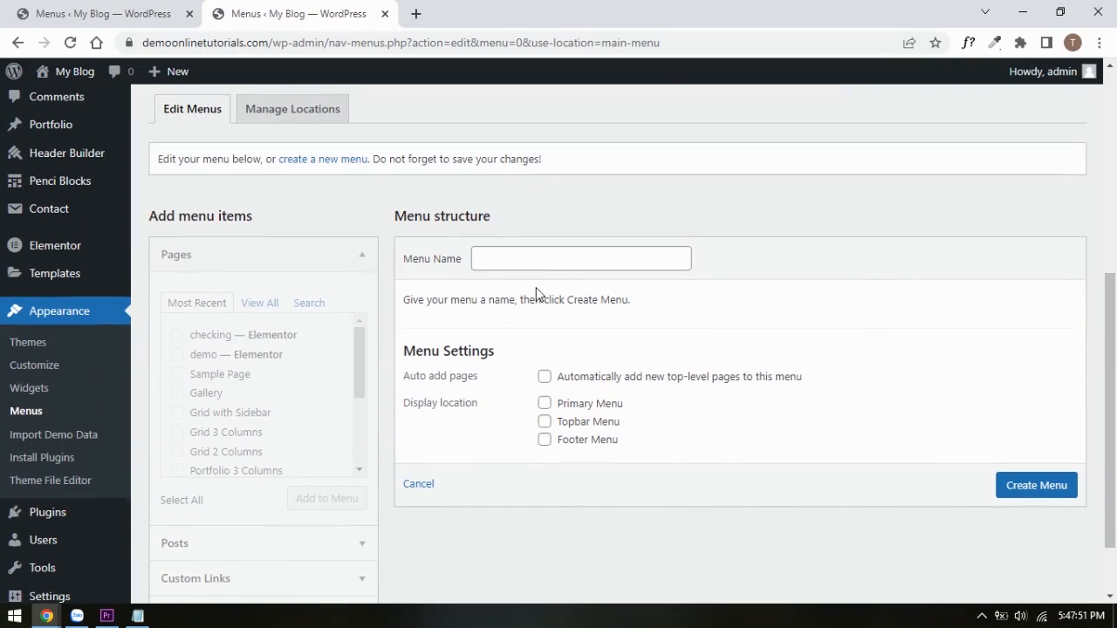
left_click(527, 255)
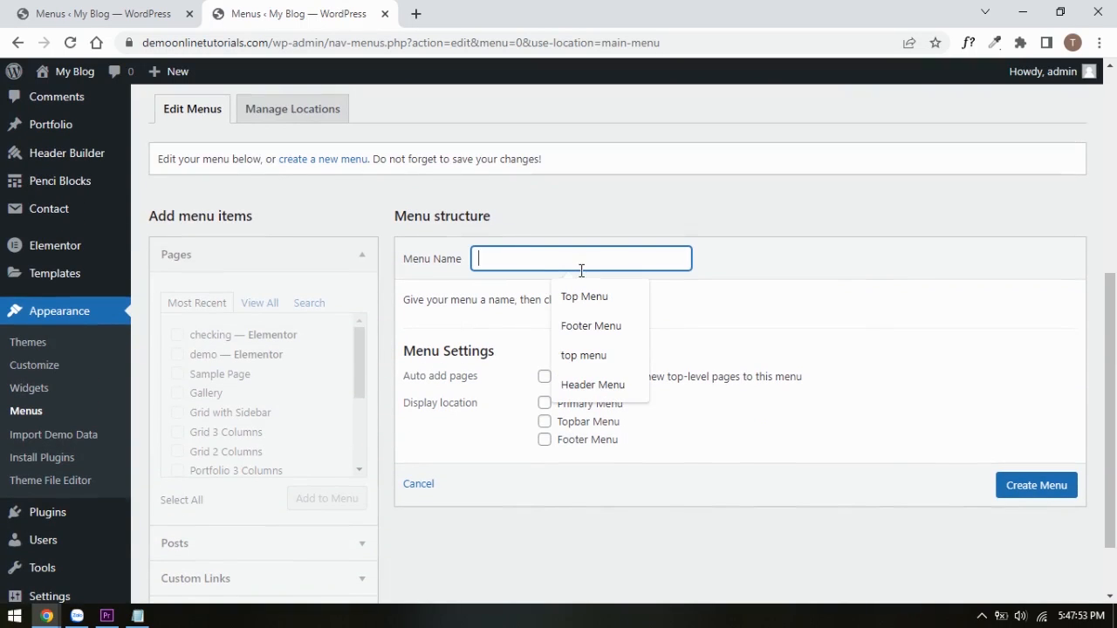
left_click(574, 297)
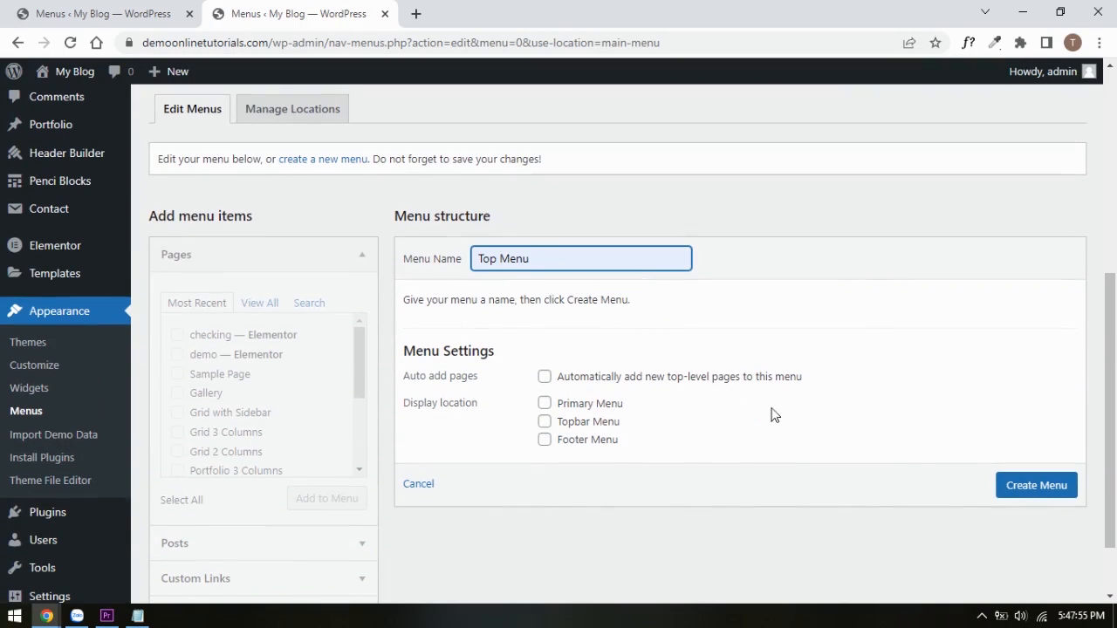
left_click(1020, 496)
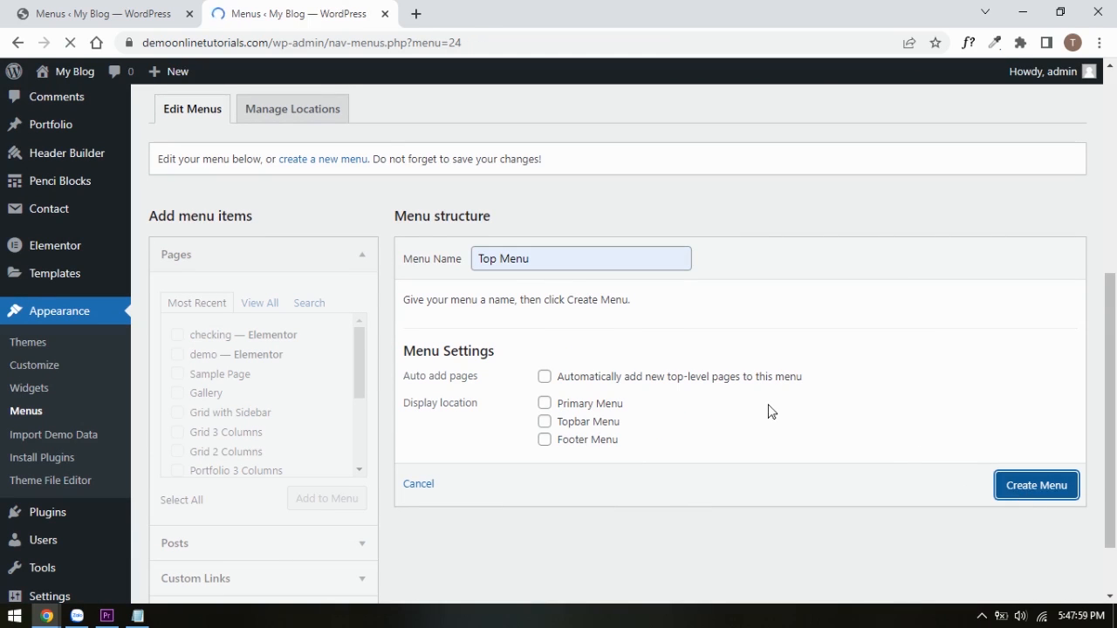
Add a custom link with URL # and link text Home to the Top Menu, and save the menu
scroll(769, 411, "down", 5)
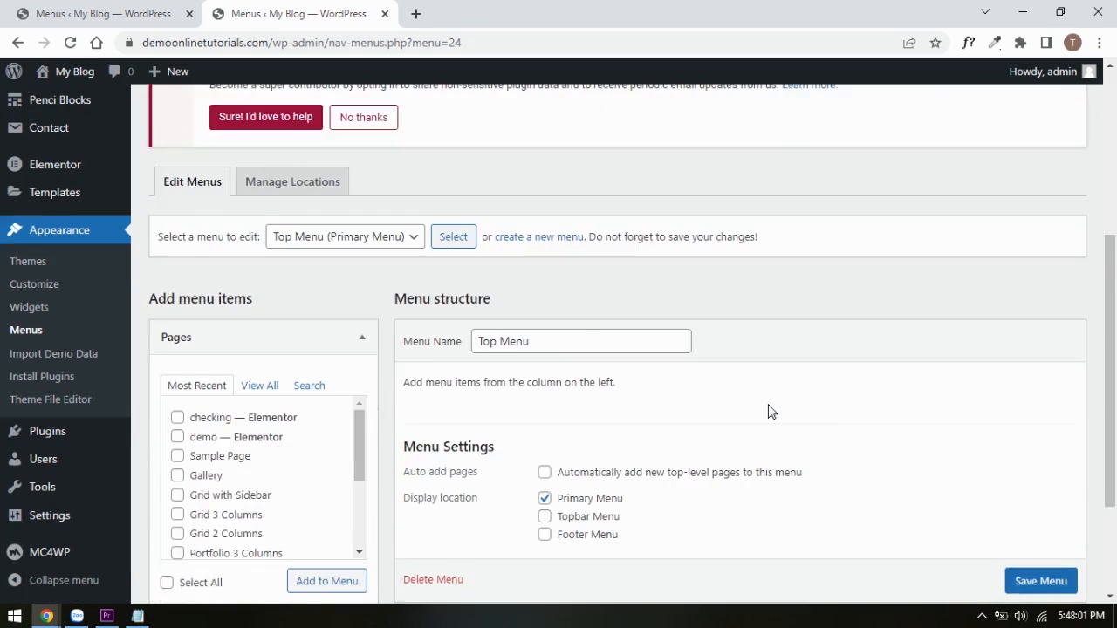
scroll(768, 412, "down", 1)
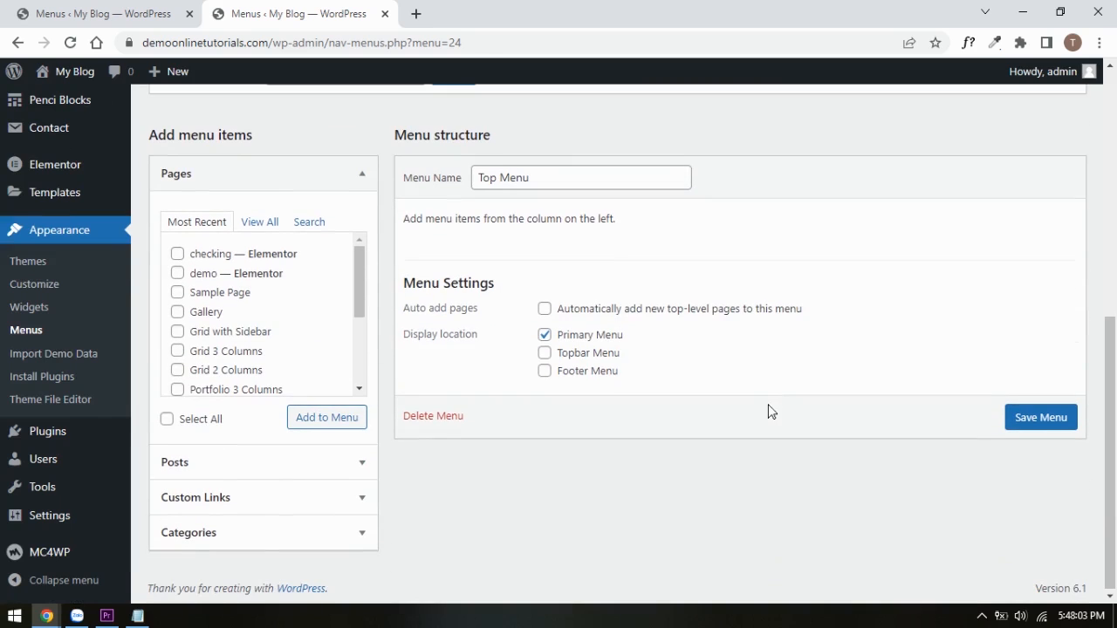
scroll(599, 294, "up", 1)
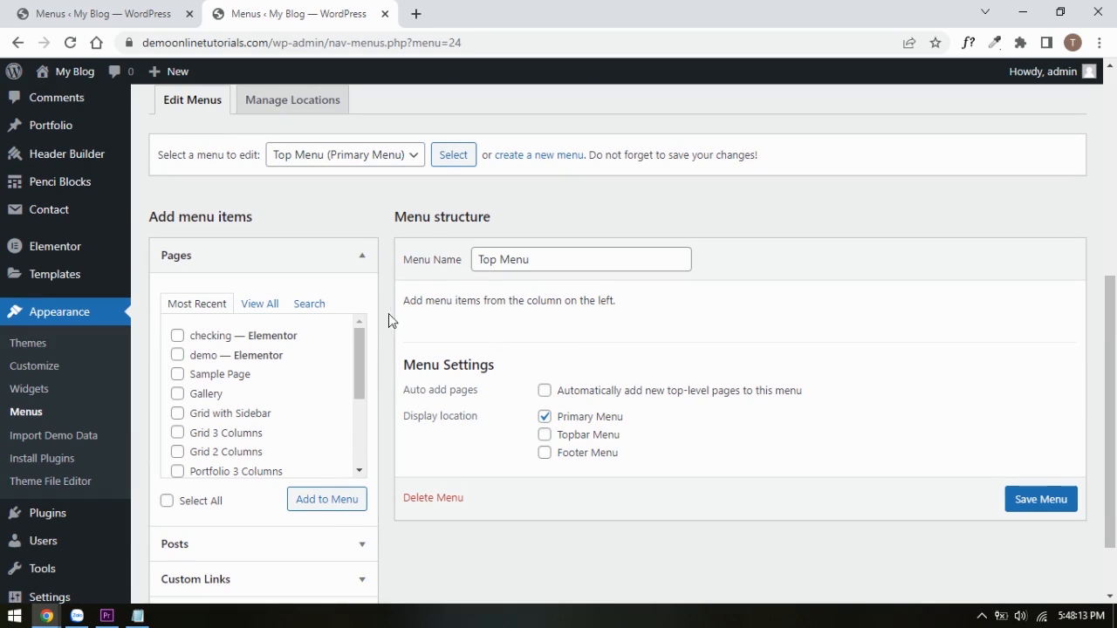
scroll(479, 357, "down", 1)
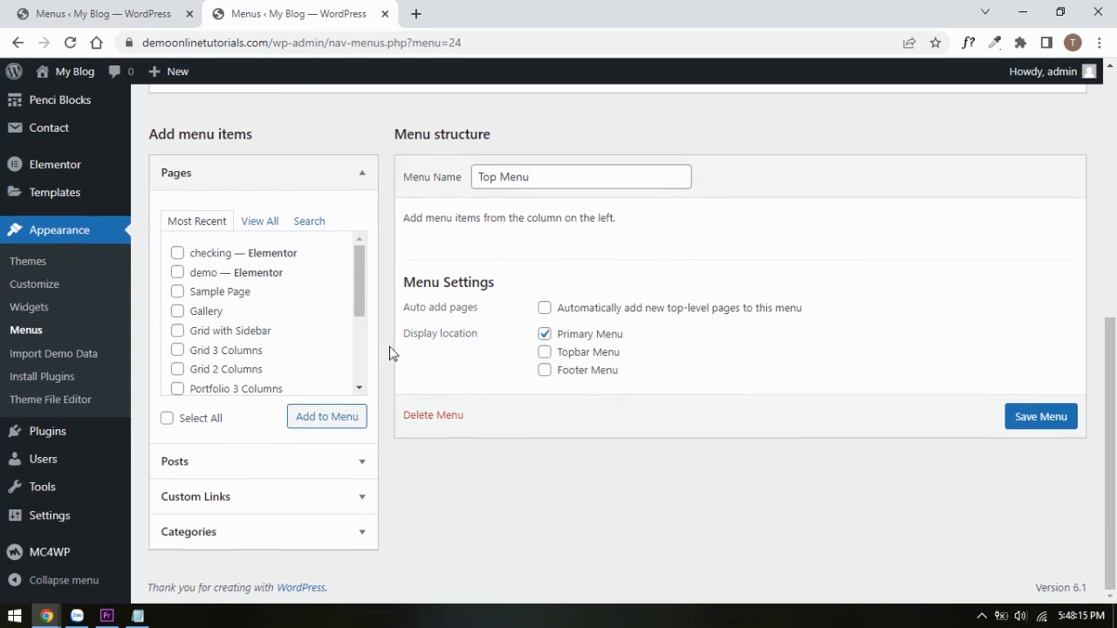
left_click(357, 500)
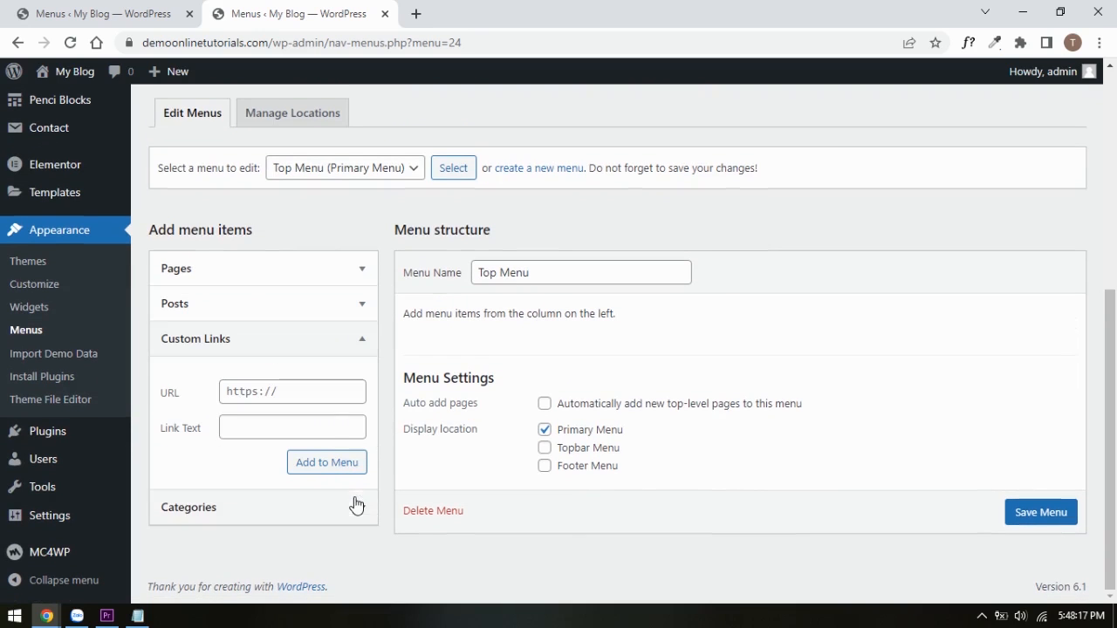
left_click(316, 394)
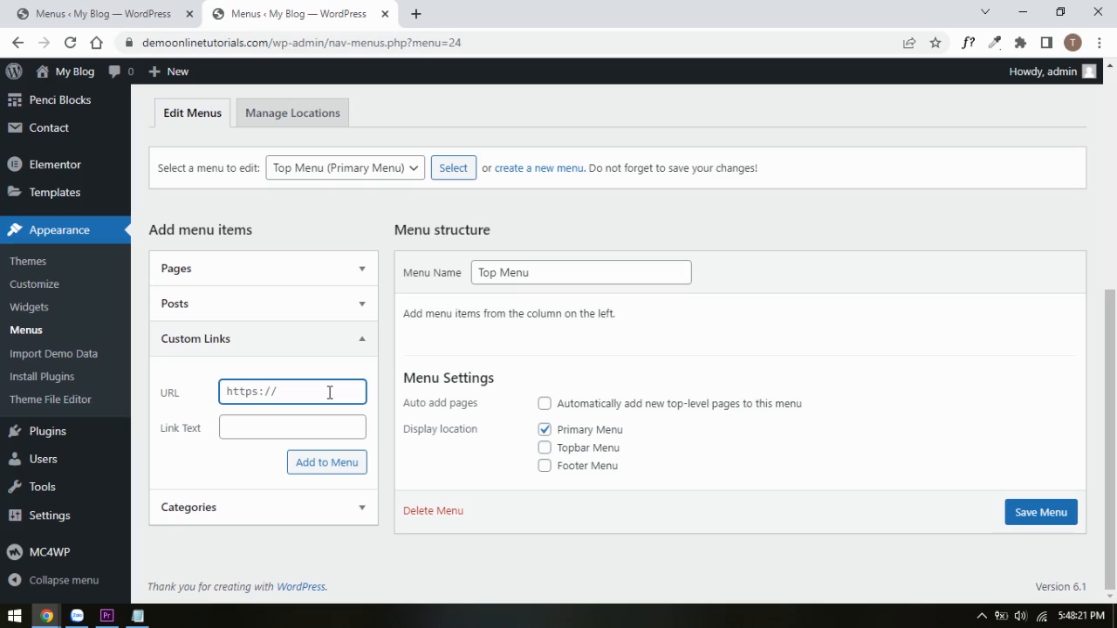
key("ctrl+a")
type("#")
left_click(324, 431)
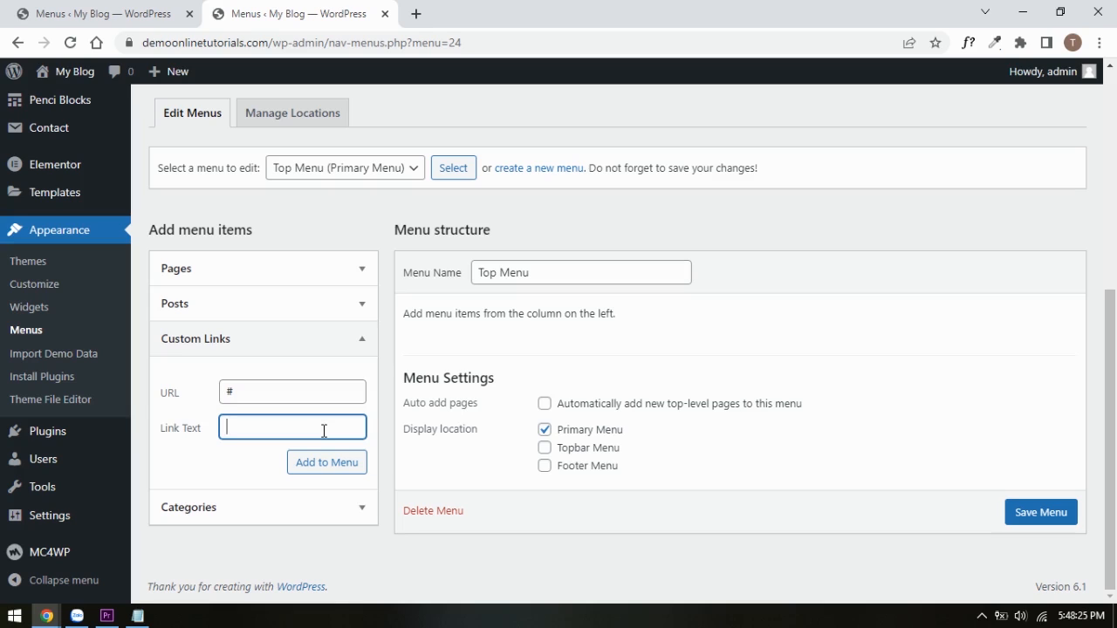
type("Home")
left_click(336, 462)
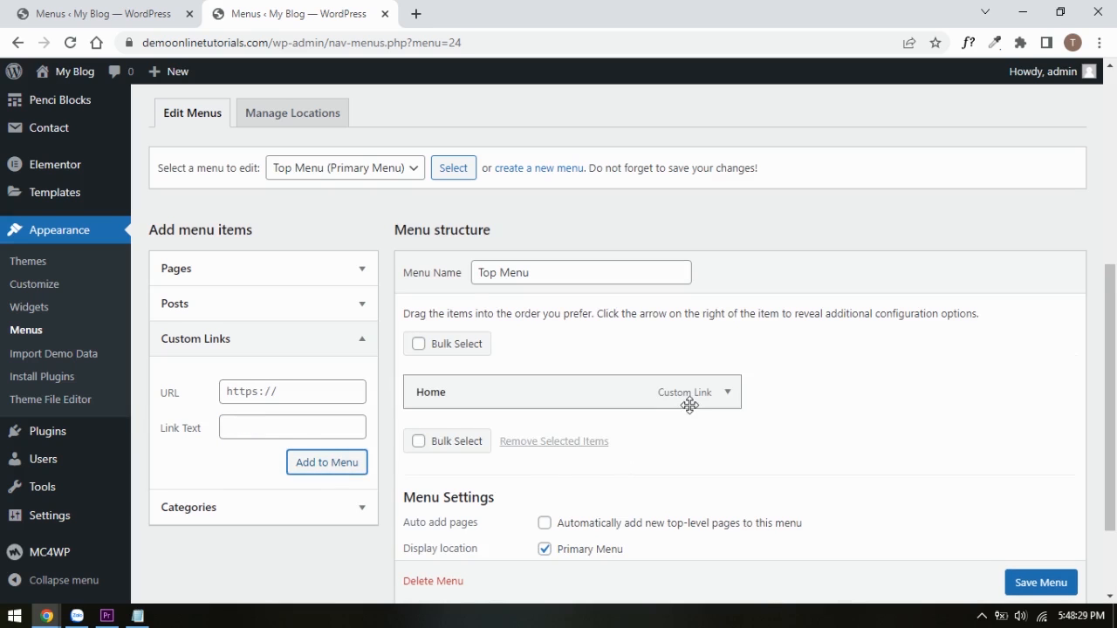
scroll(689, 407, "down", 3)
left_click(1035, 439)
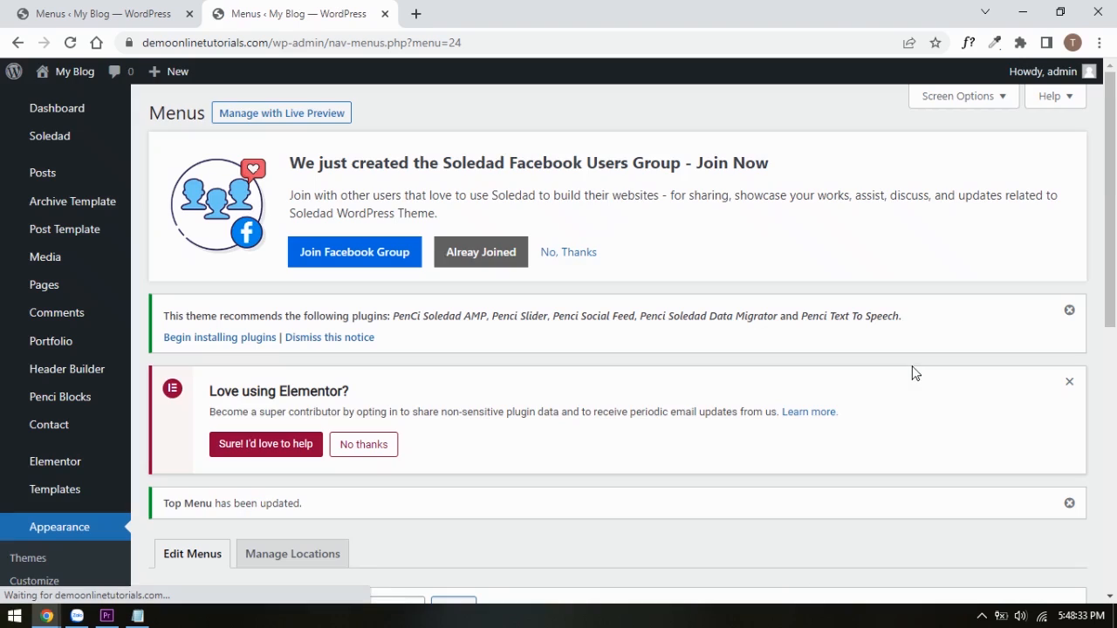
Open the site's front page in a new tab to check the new menu, then return to the menu editor
mouse_move(75, 74)
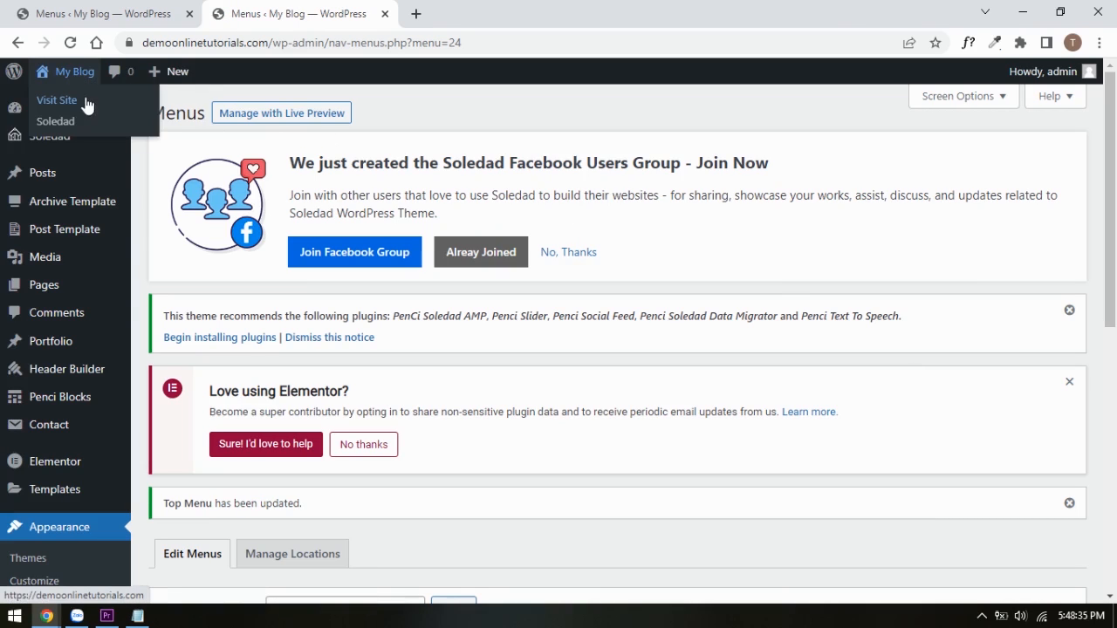
right_click(86, 105)
left_click(122, 110)
left_click(447, 19)
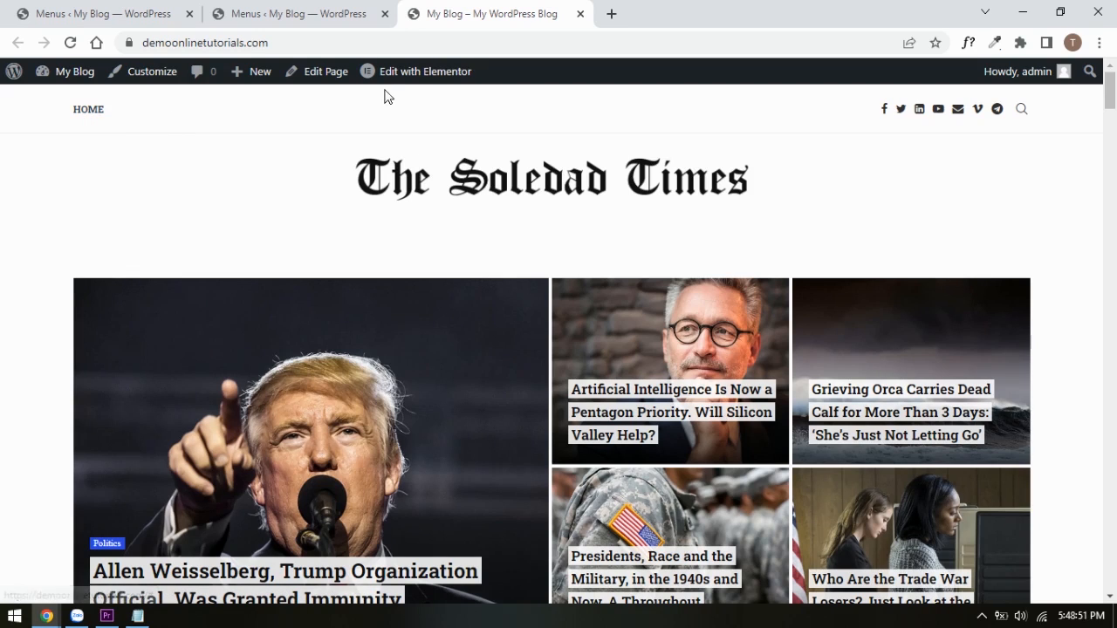
left_click(280, 25)
scroll(410, 364, "down", 5)
scroll(410, 364, "down", 3)
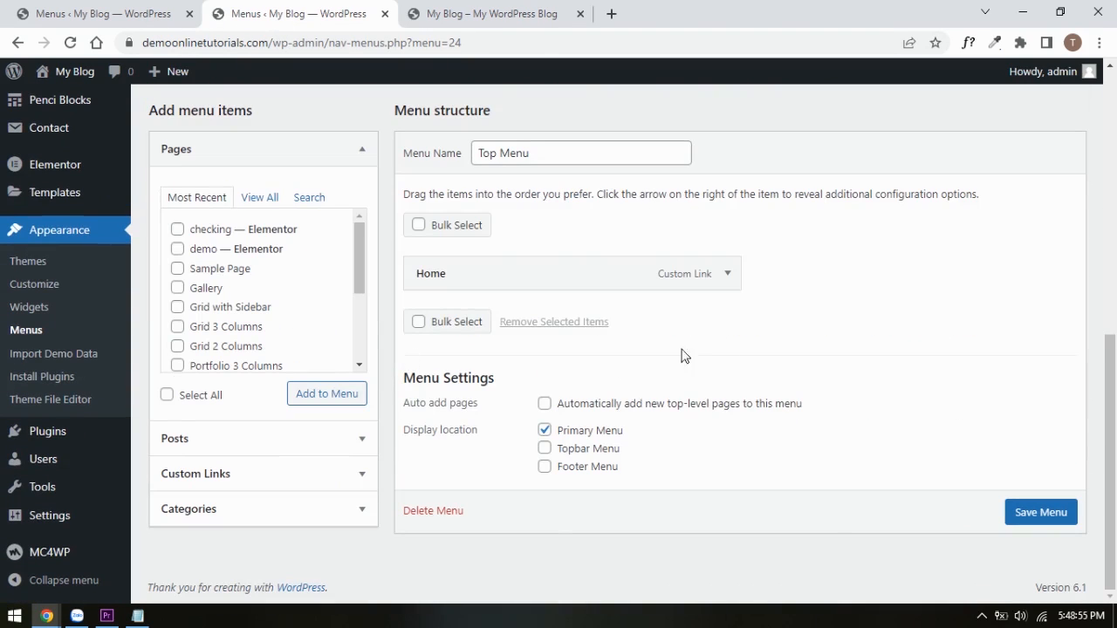
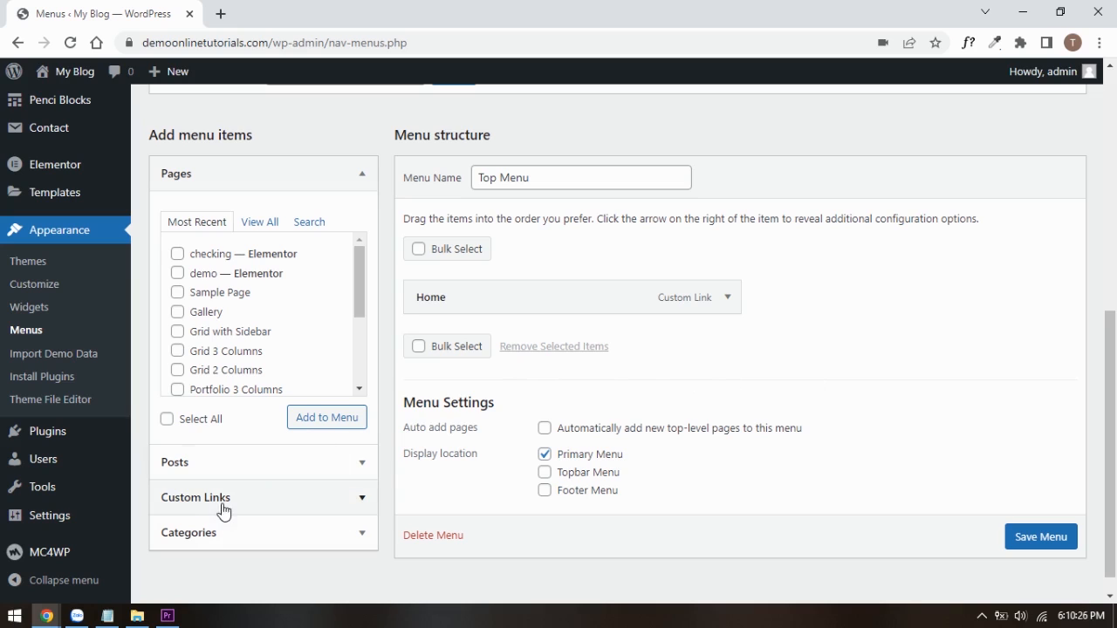
Add a custom link with URL # and link text Features to the Top Menu
left_click(363, 504)
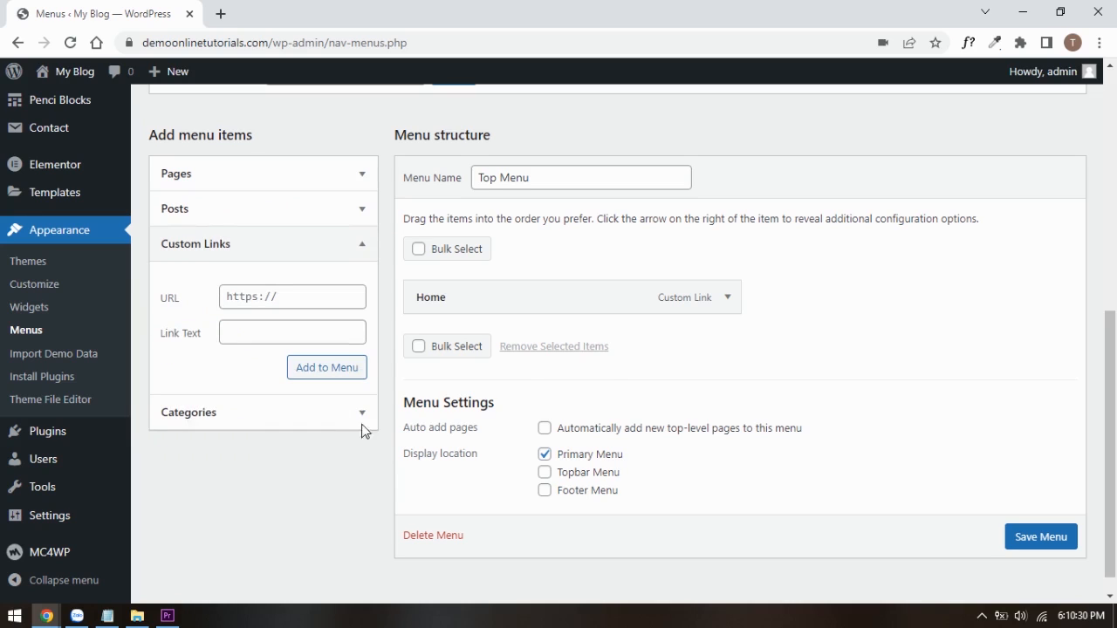
left_click(296, 299)
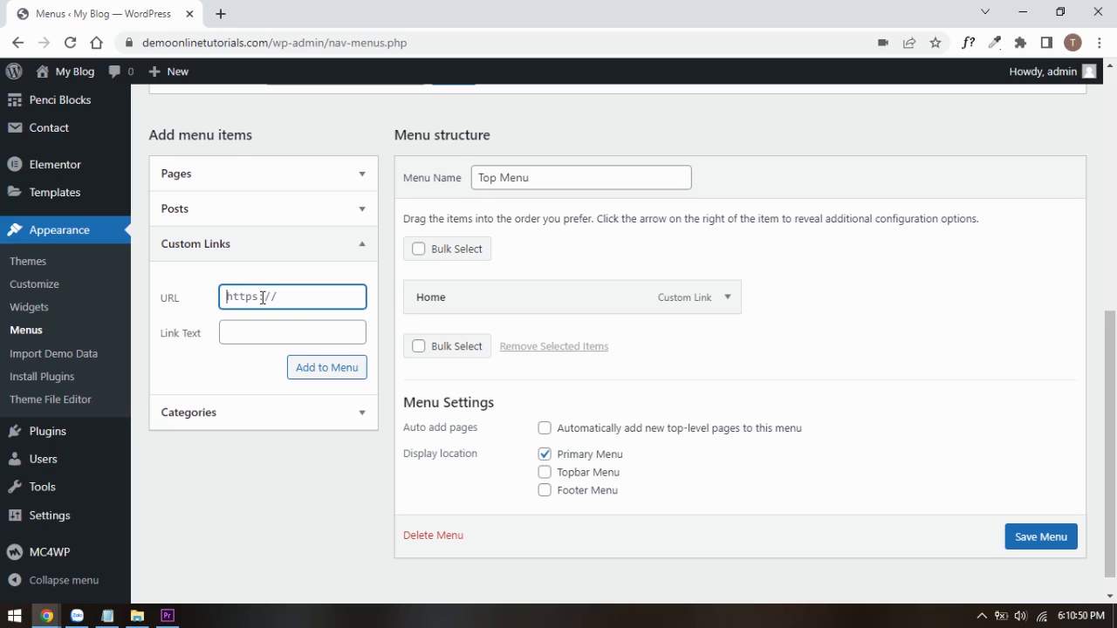
type("#")
left_click(272, 333)
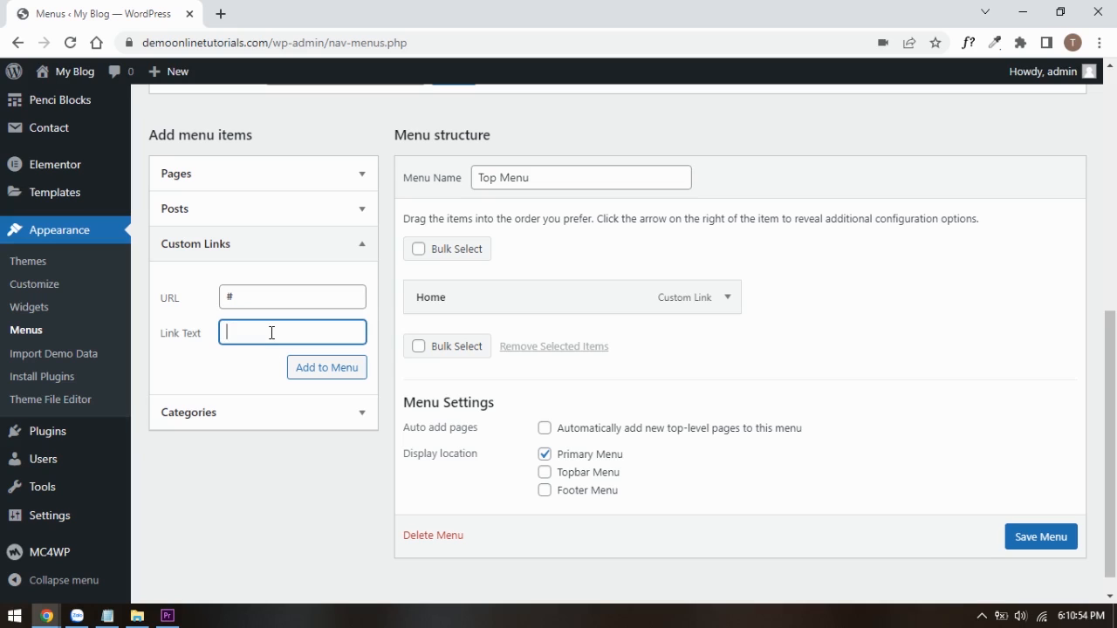
type("Features")
left_click(292, 373)
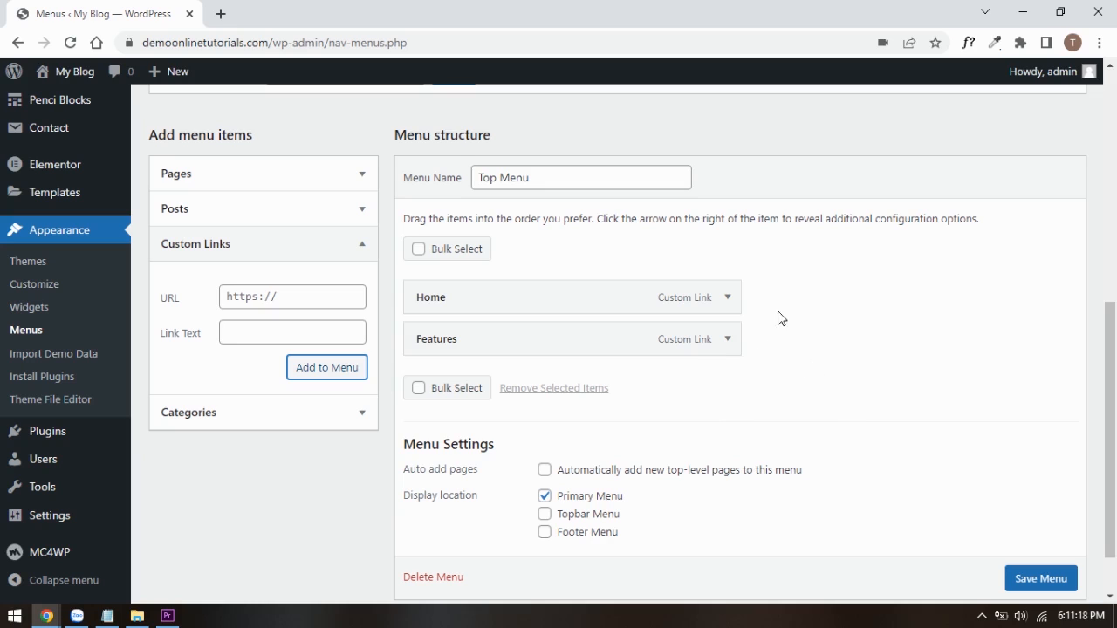
Expand the Features menu item and set its Mega Menu Type to Mega Menu Builder
left_click(727, 341)
scroll(766, 383, "down", 2)
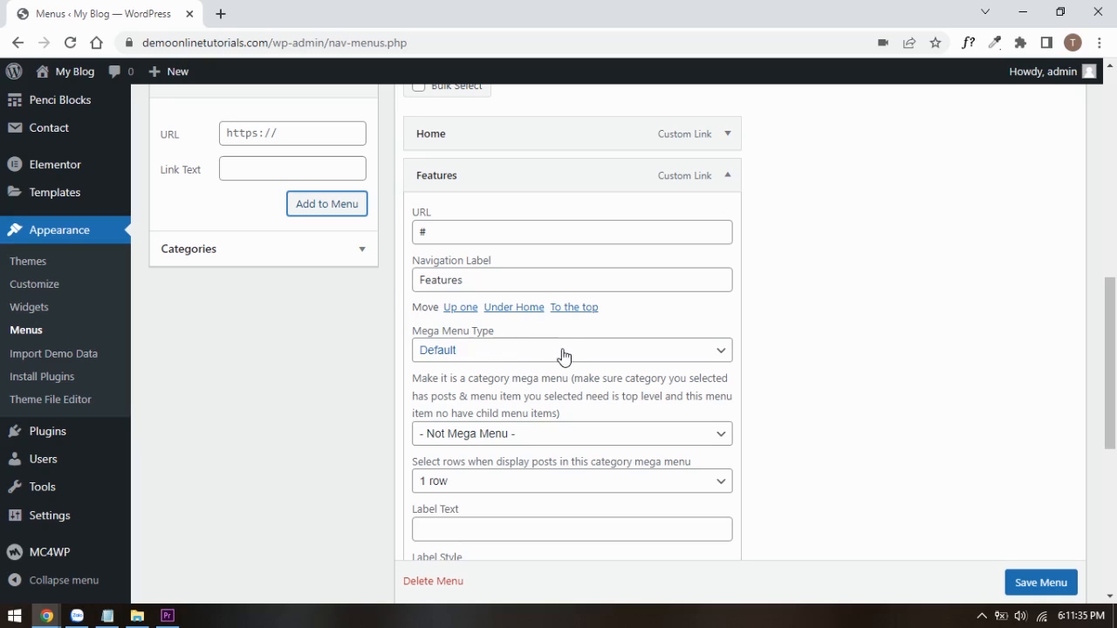
left_click(499, 356)
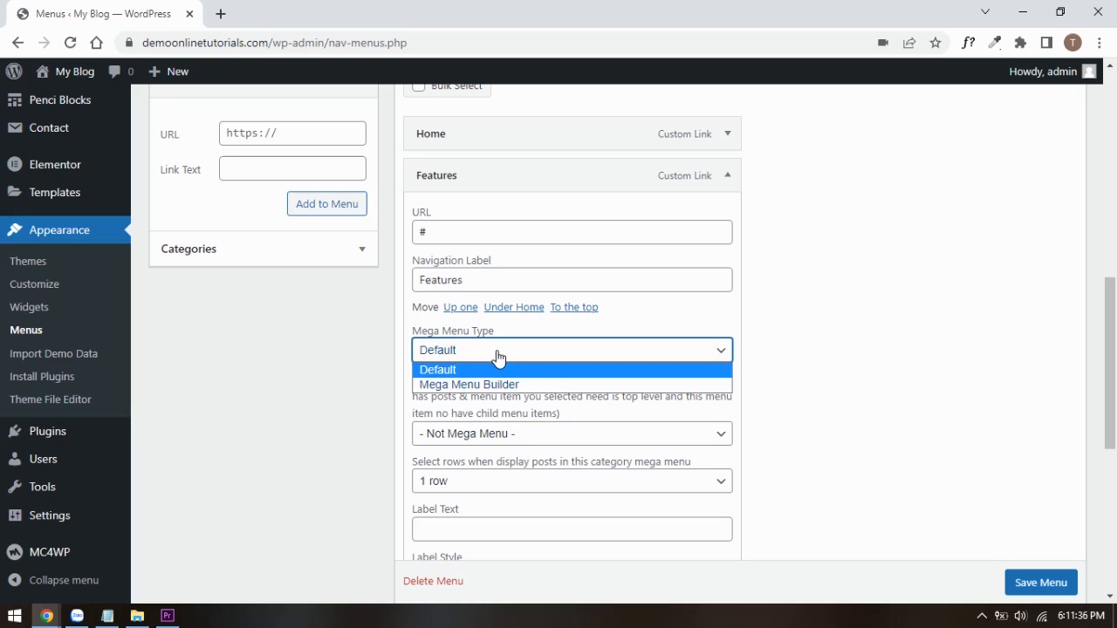
left_click(446, 385)
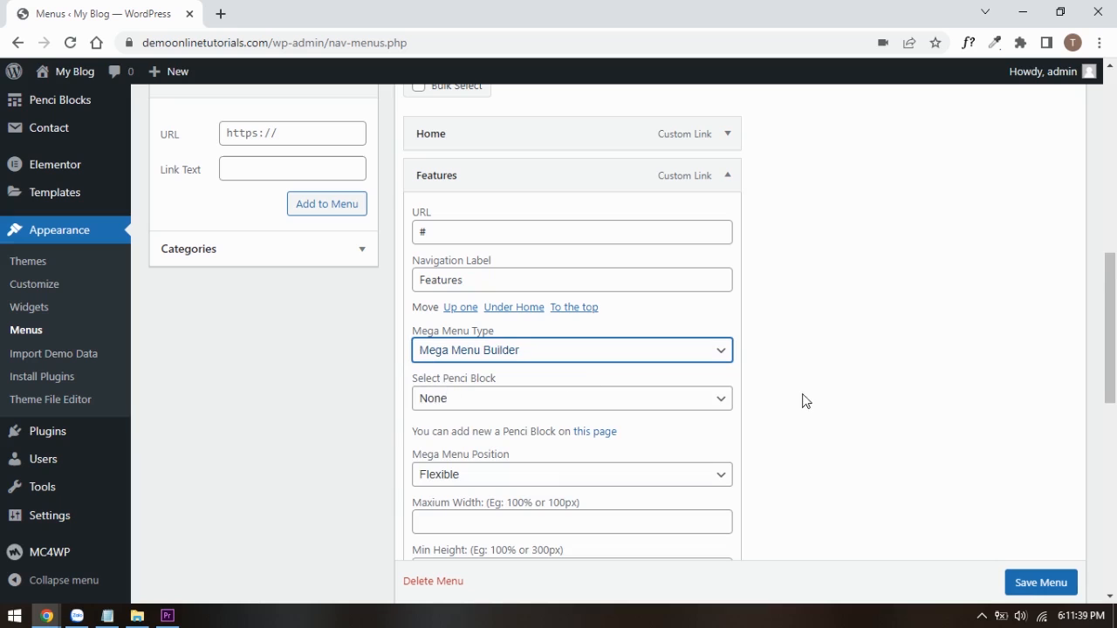
scroll(820, 377, "down", 1)
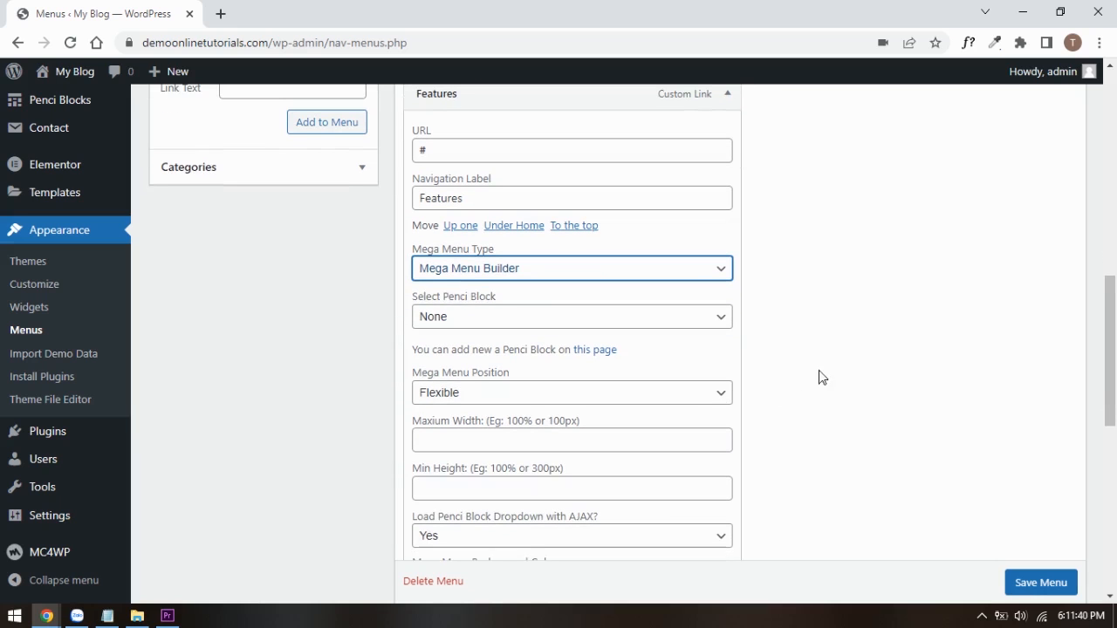
left_click(458, 318)
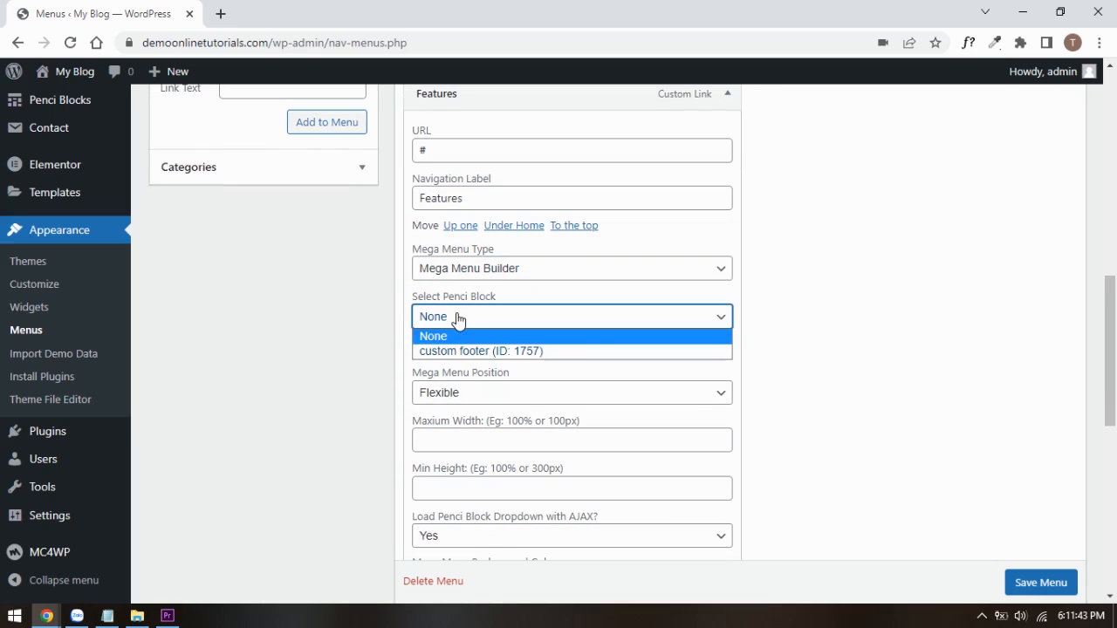
left_click(459, 318)
left_click(521, 326)
left_click(522, 325)
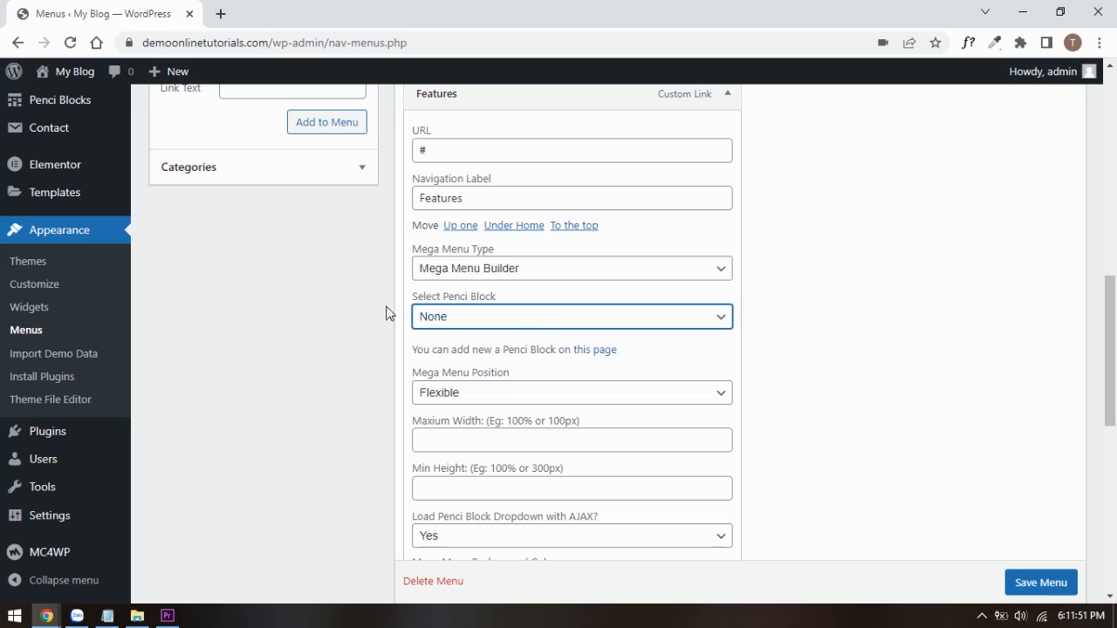
left_click(501, 323)
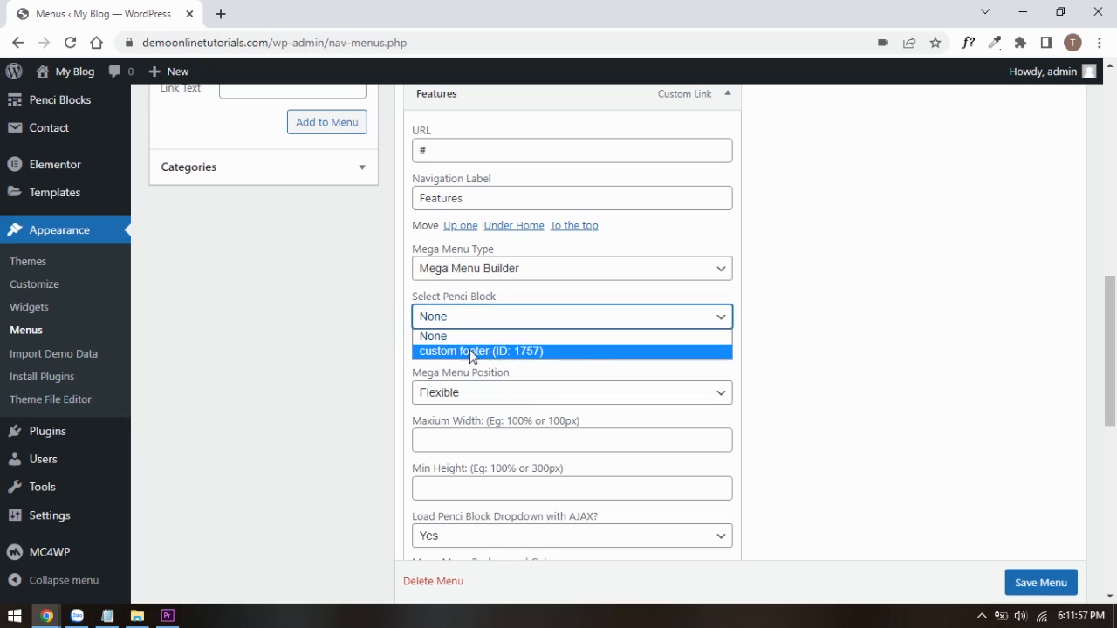
left_click(388, 299)
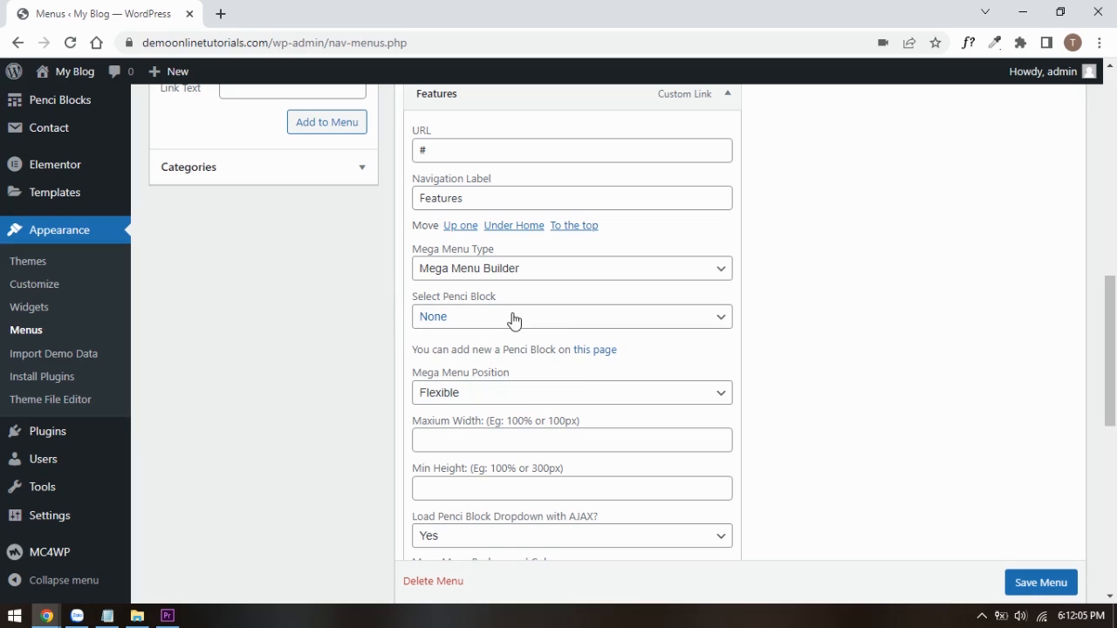
Save the Top Menu
scroll(900, 400, "down", 1)
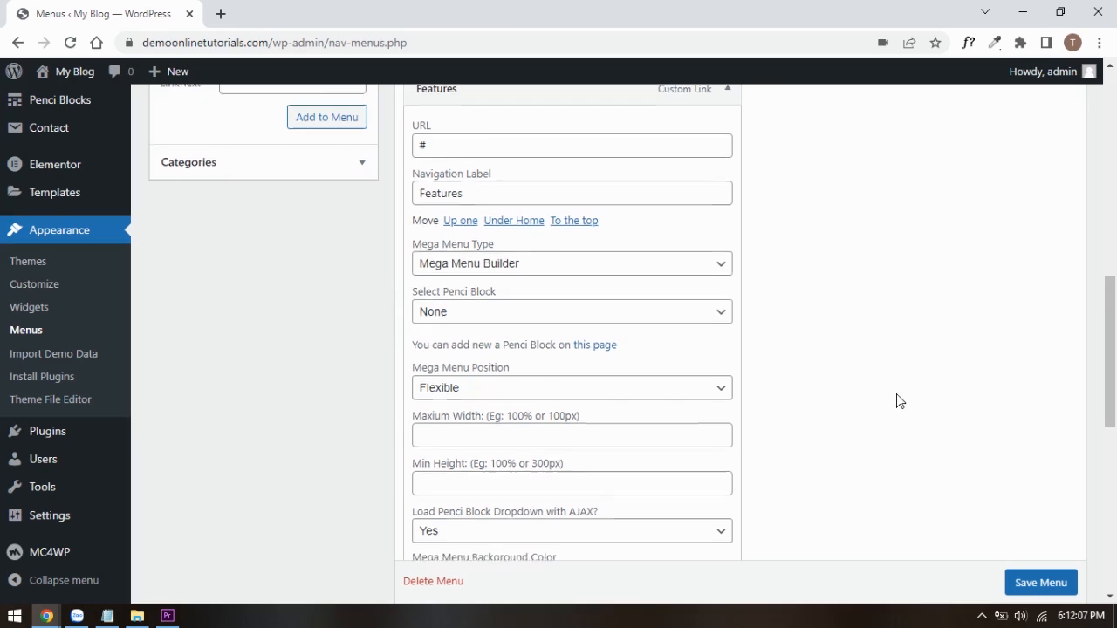
scroll(900, 400, "up", 1)
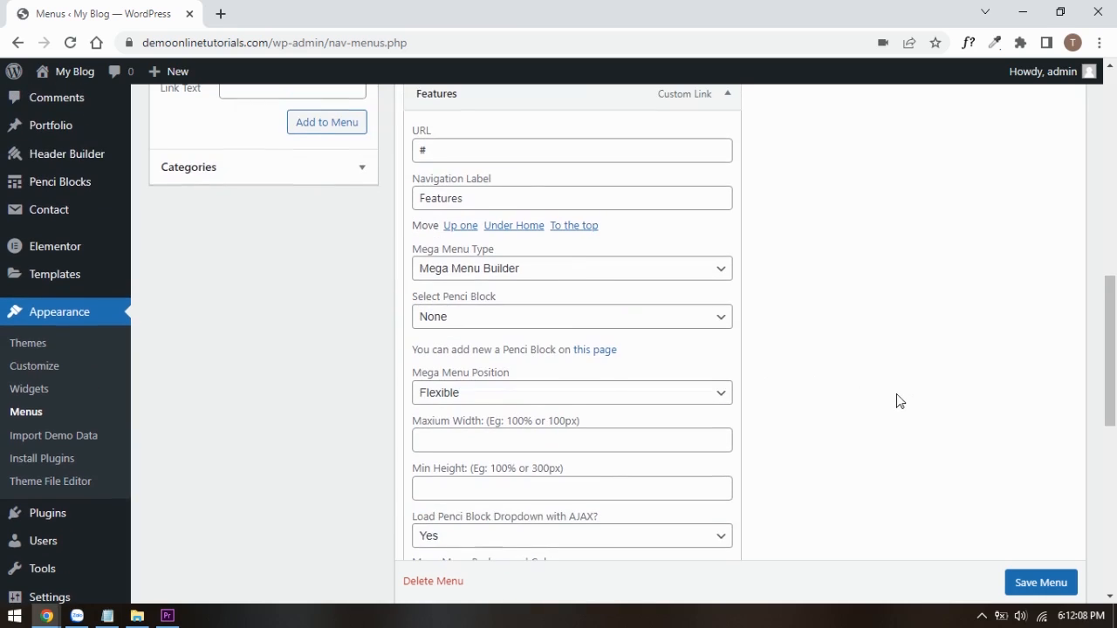
scroll(1040, 583, "down", 1)
left_click(1040, 583)
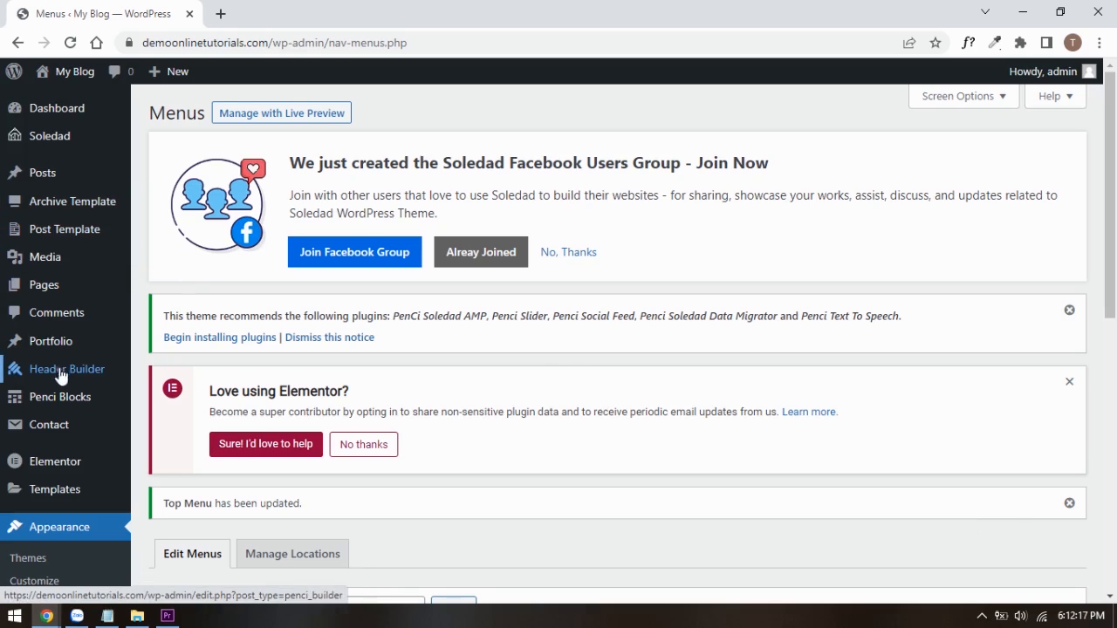
Add a new Penci Block titled Features mega menu and publish it
mouse_move(51, 414)
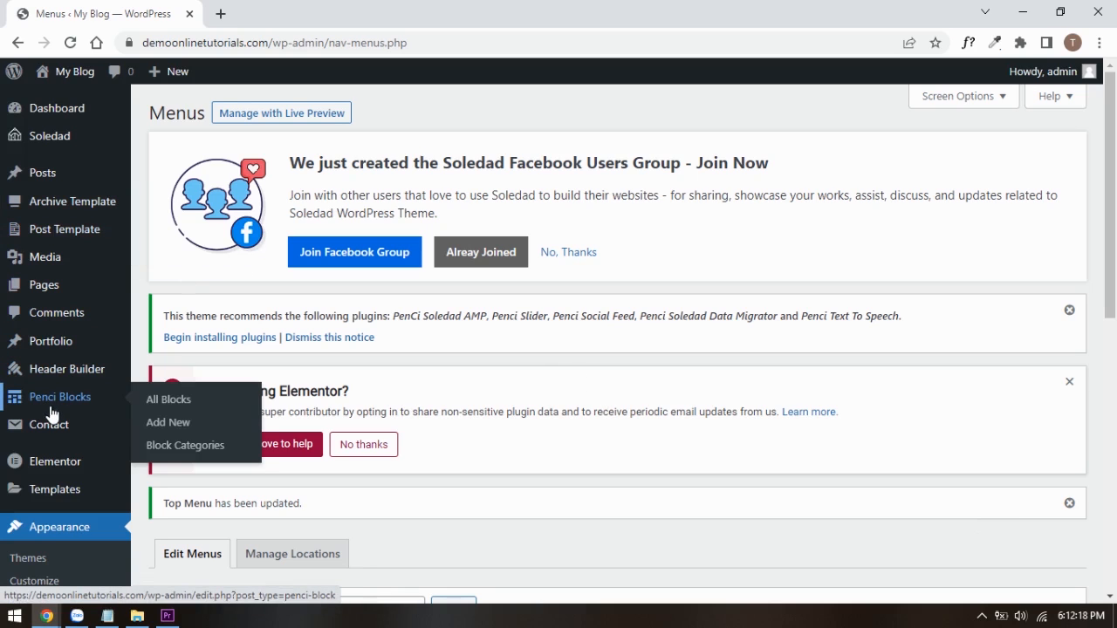
left_click(177, 431)
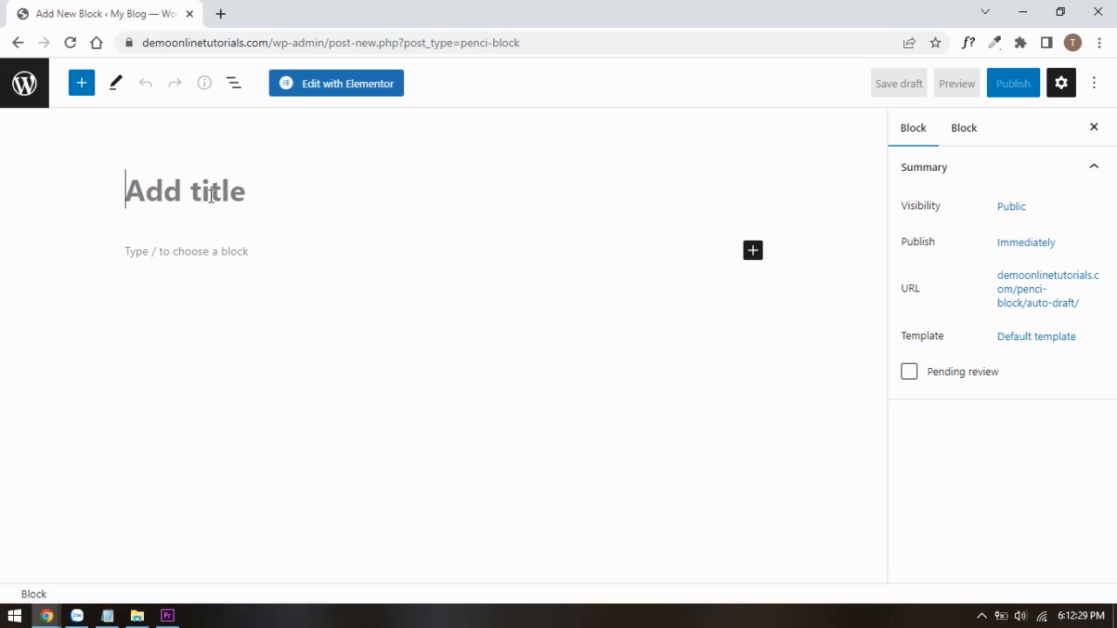
type("Feat")
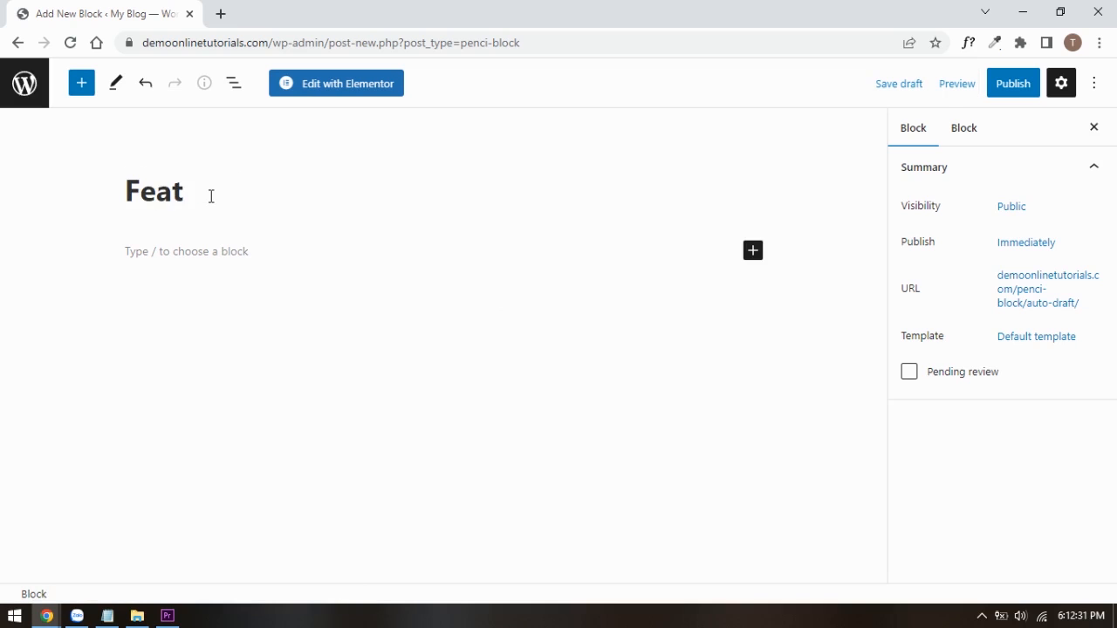
type("ures")
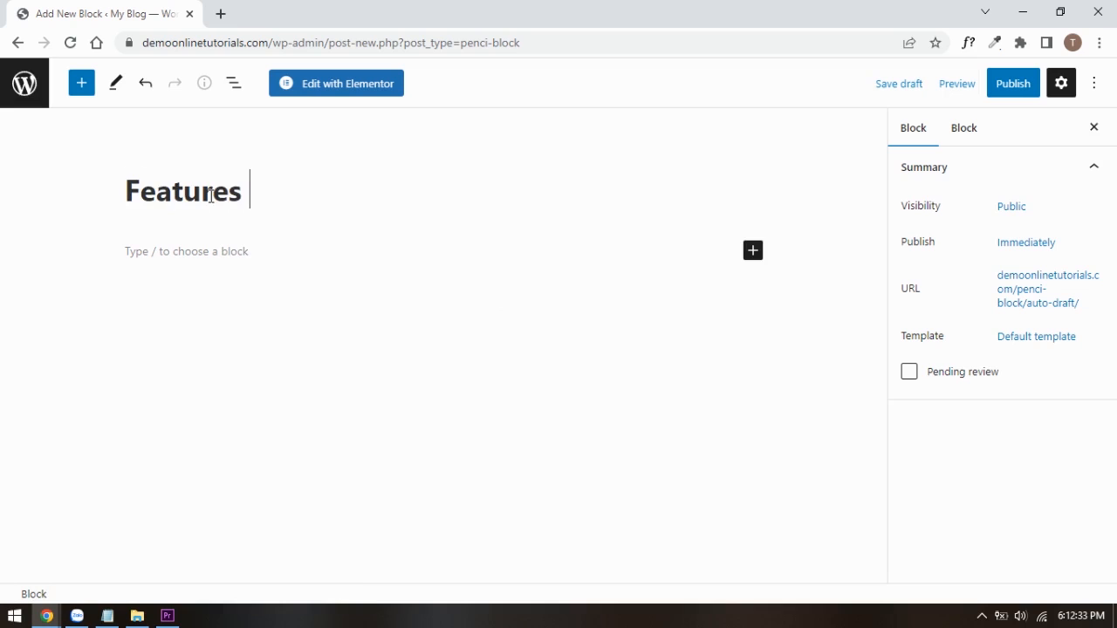
type(" me")
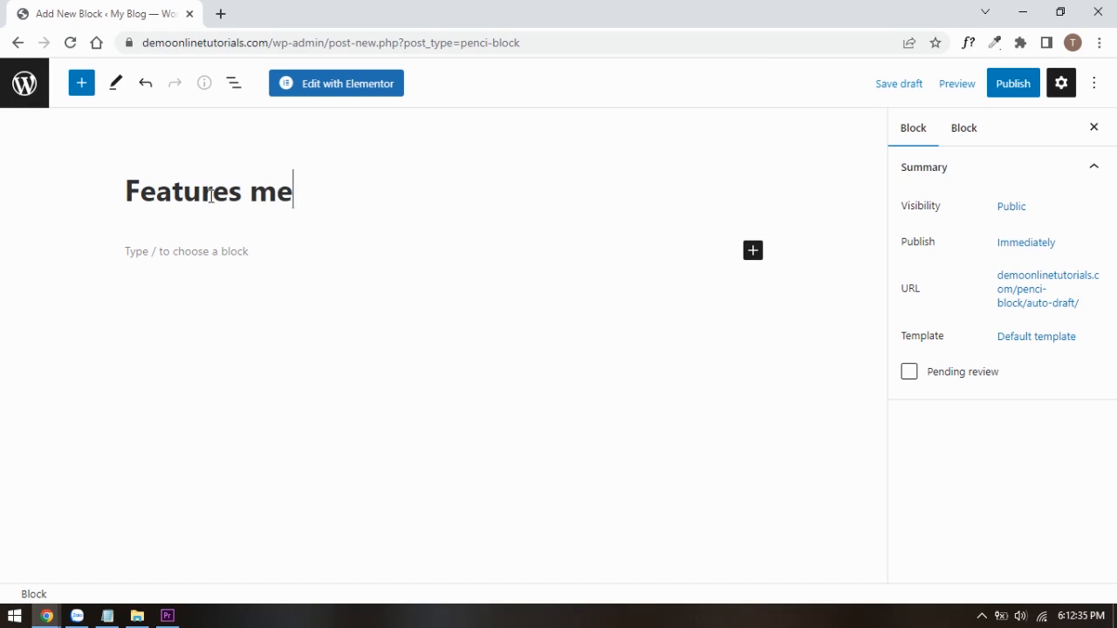
type("ga menu")
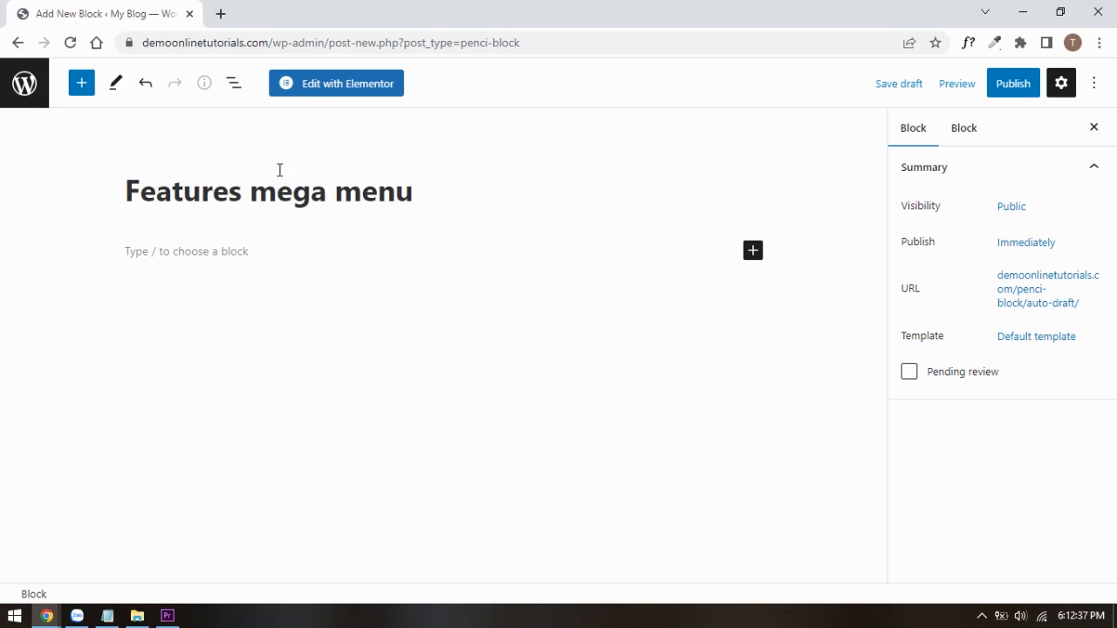
left_click(1000, 88)
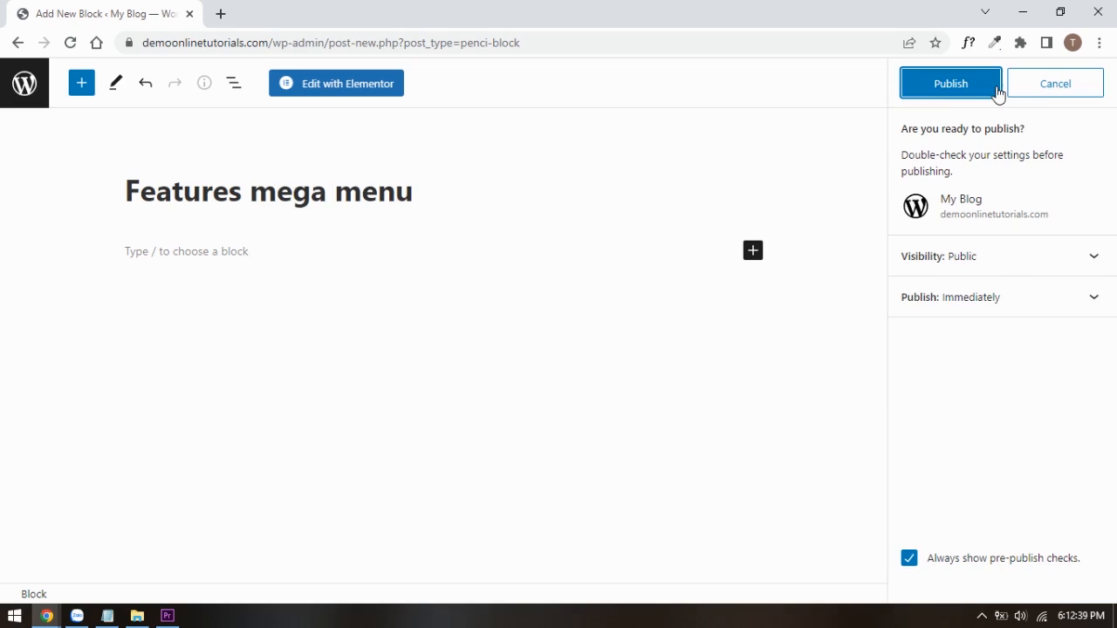
left_click(949, 84)
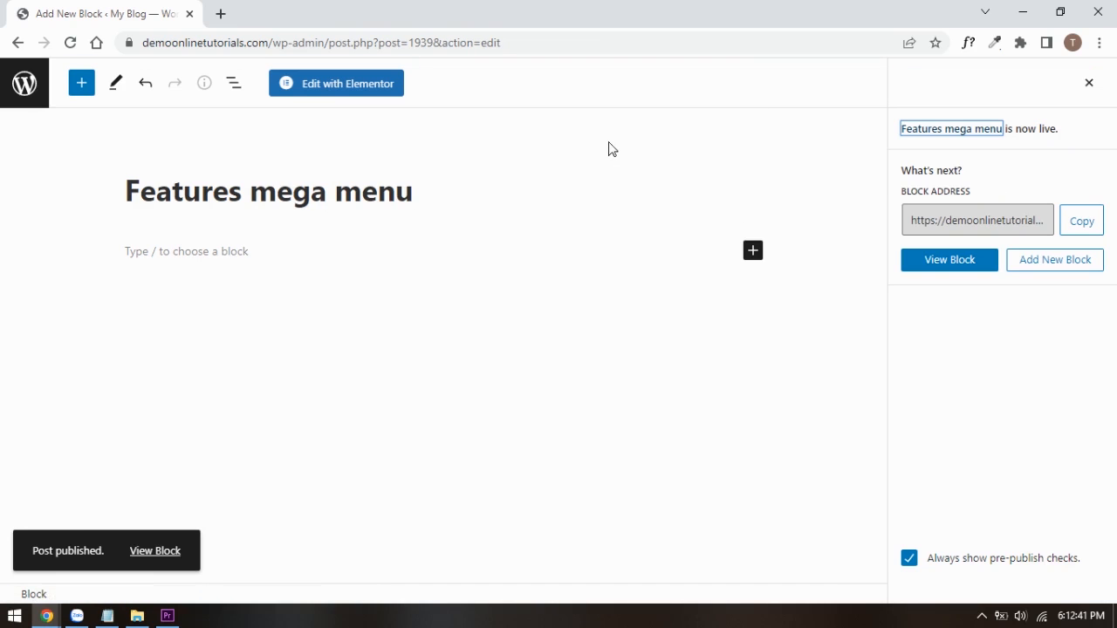
Edit the block with Elementor and filter the Penci blocks library to the Mega Menu category
left_click(331, 92)
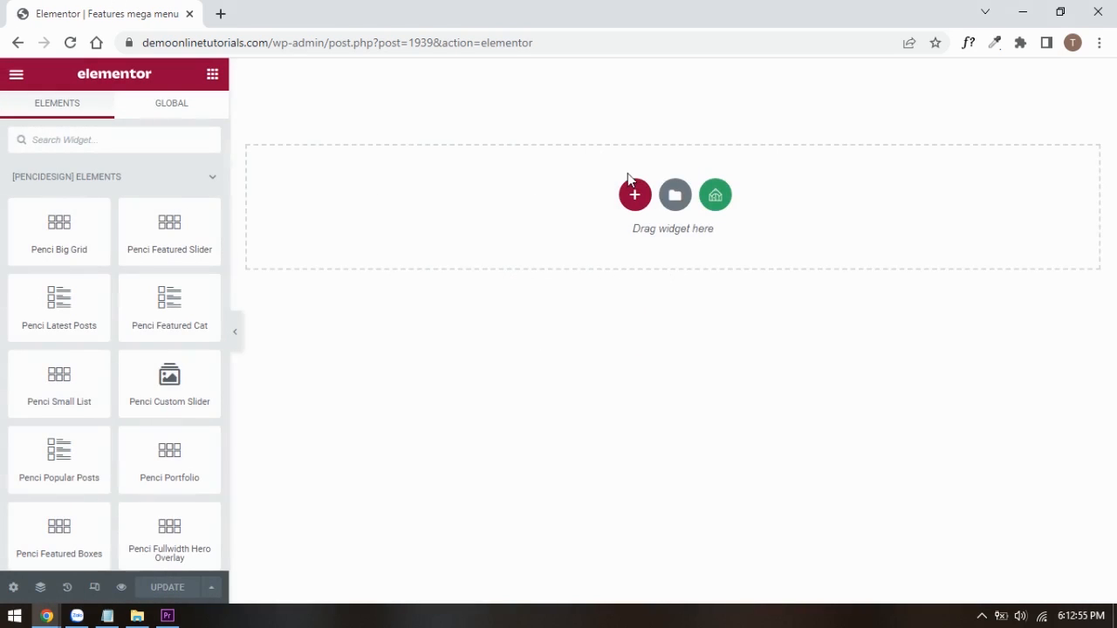
left_click(715, 196)
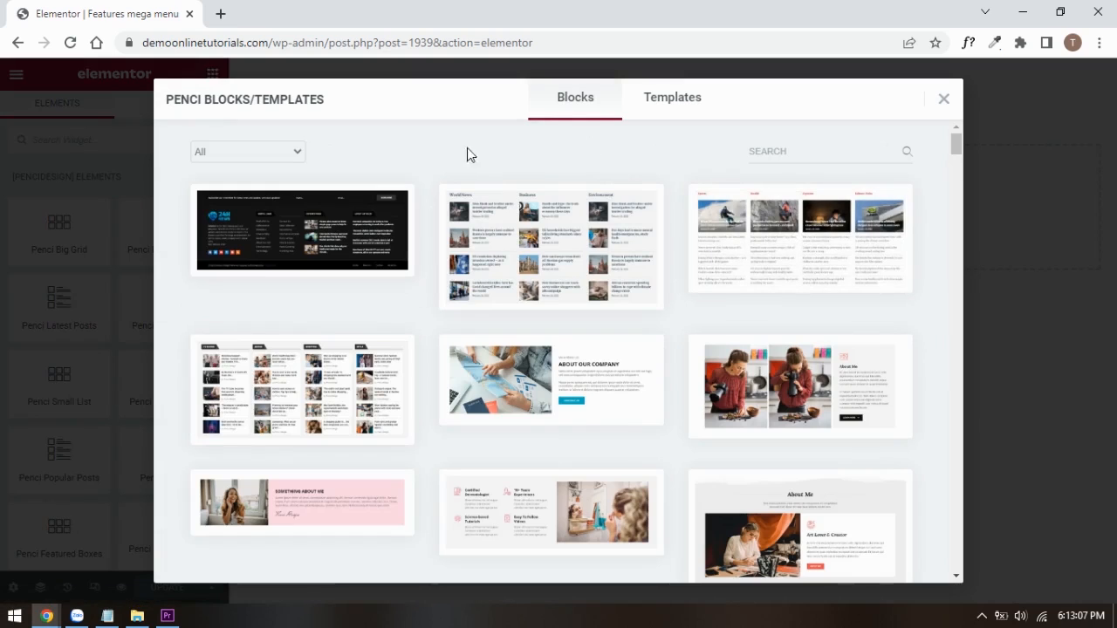
left_click(282, 153)
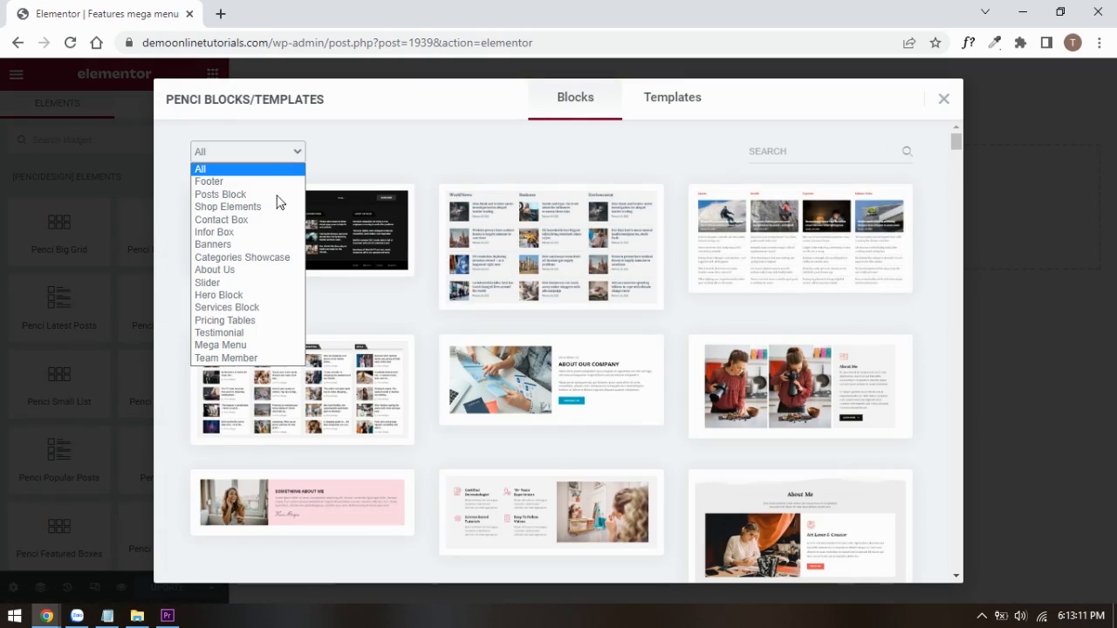
left_click(233, 346)
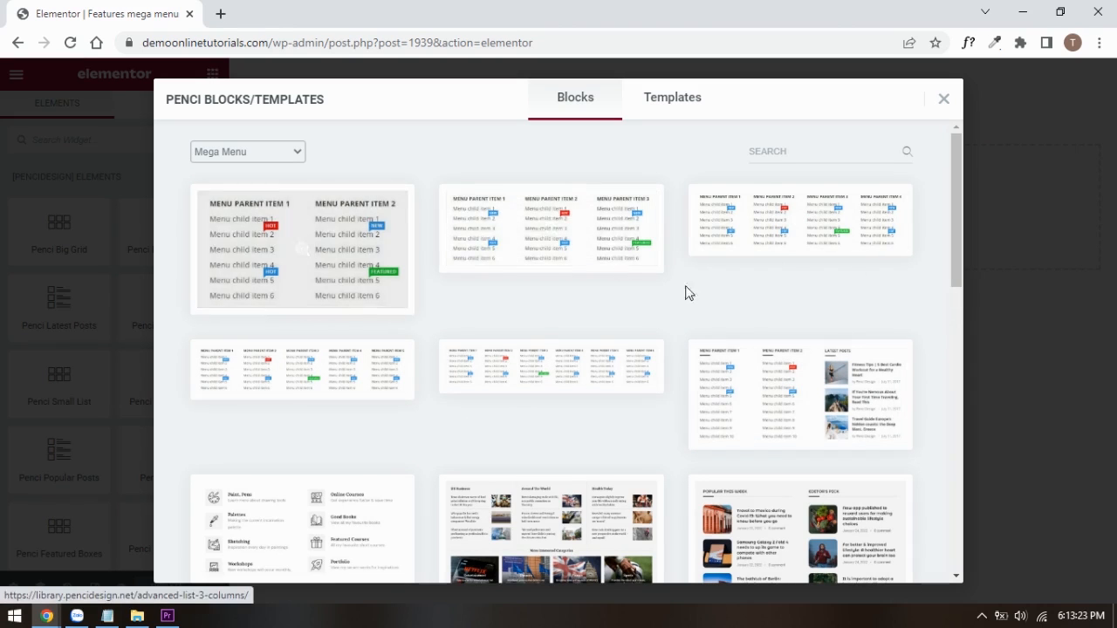
Insert the Advanced List 6 Columns mega menu block and update the page
scroll(474, 373, "down", 5)
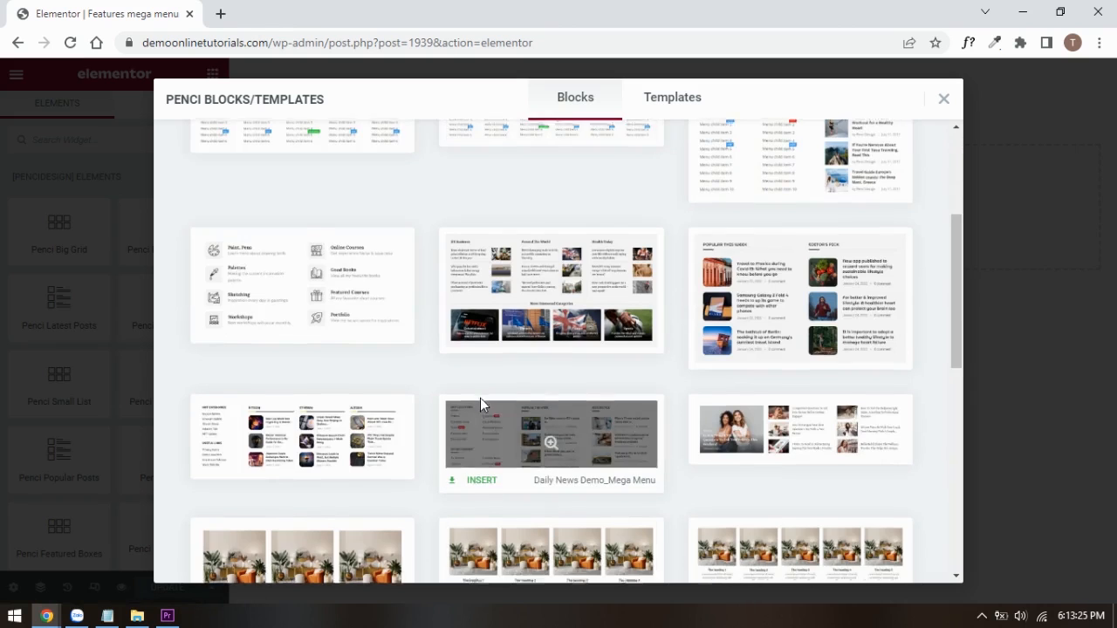
scroll(464, 454, "down", 4)
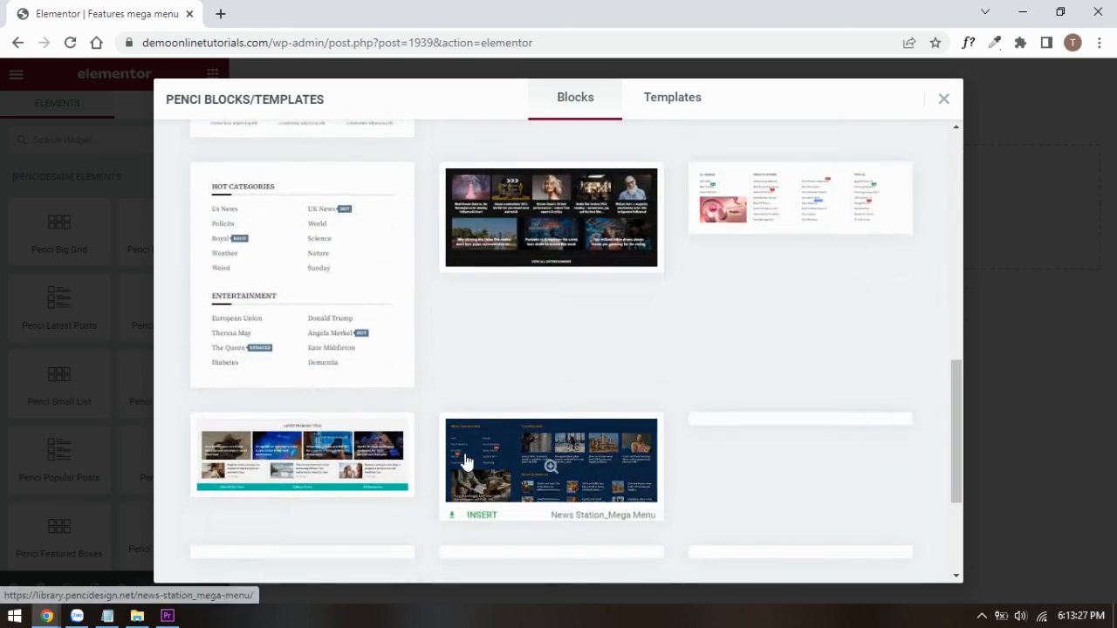
scroll(463, 459, "up", 5)
scroll(466, 461, "up", 2)
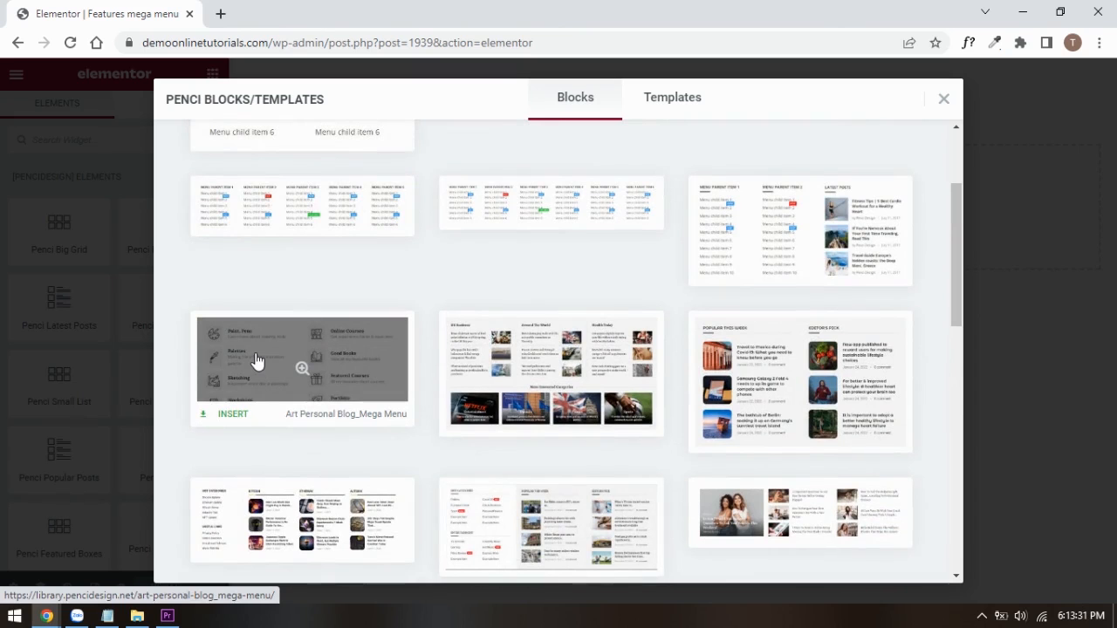
scroll(460, 300, "up", 1)
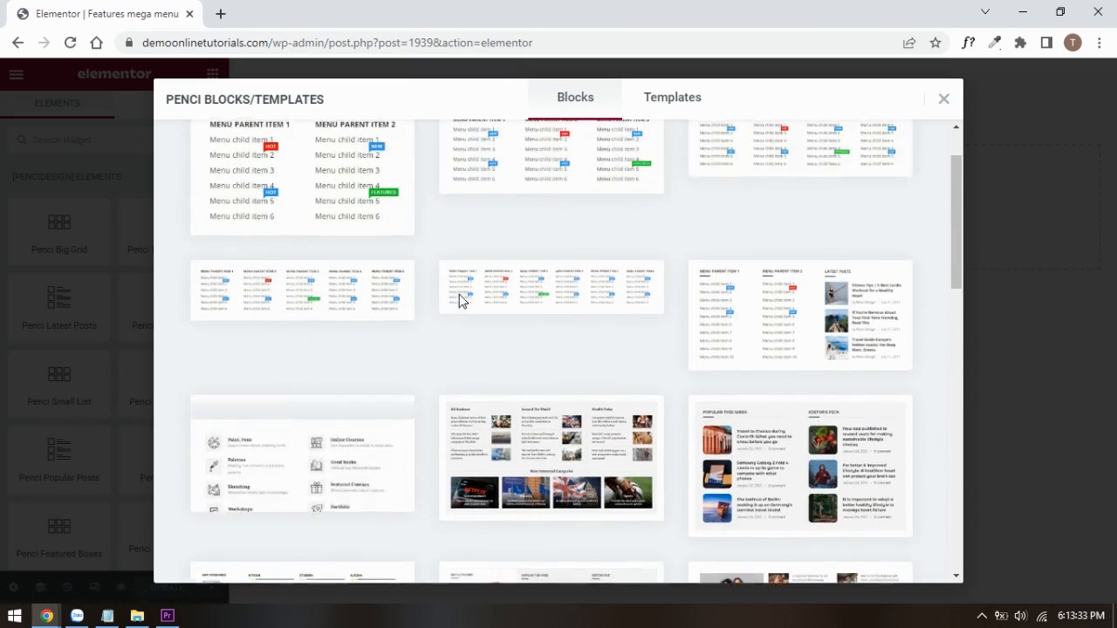
scroll(460, 299, "up", 1)
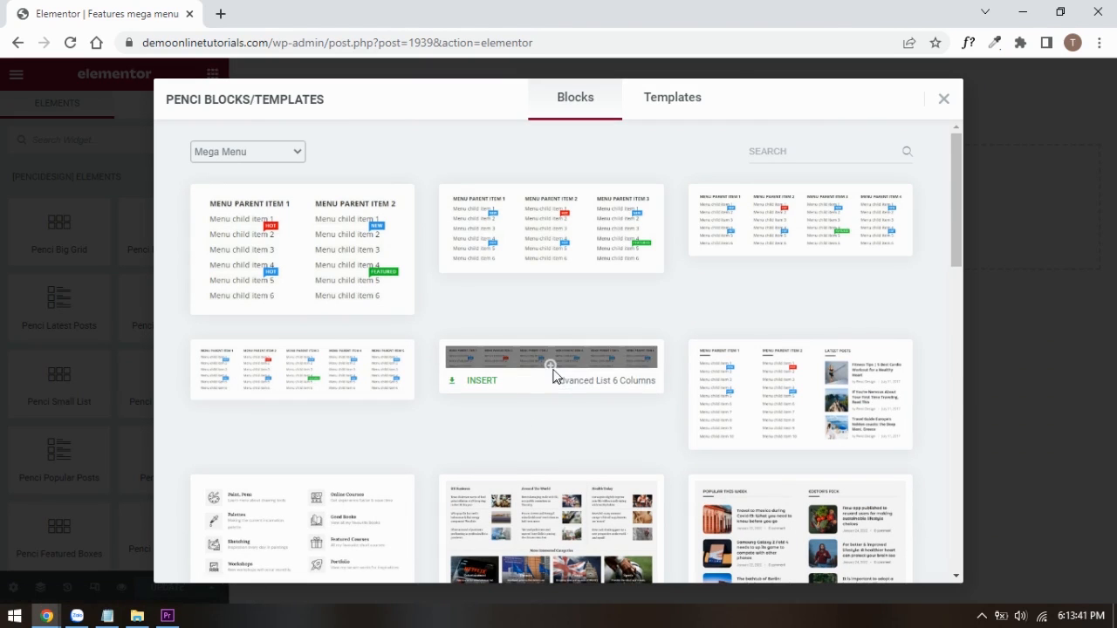
mouse_move(475, 393)
left_click(476, 390)
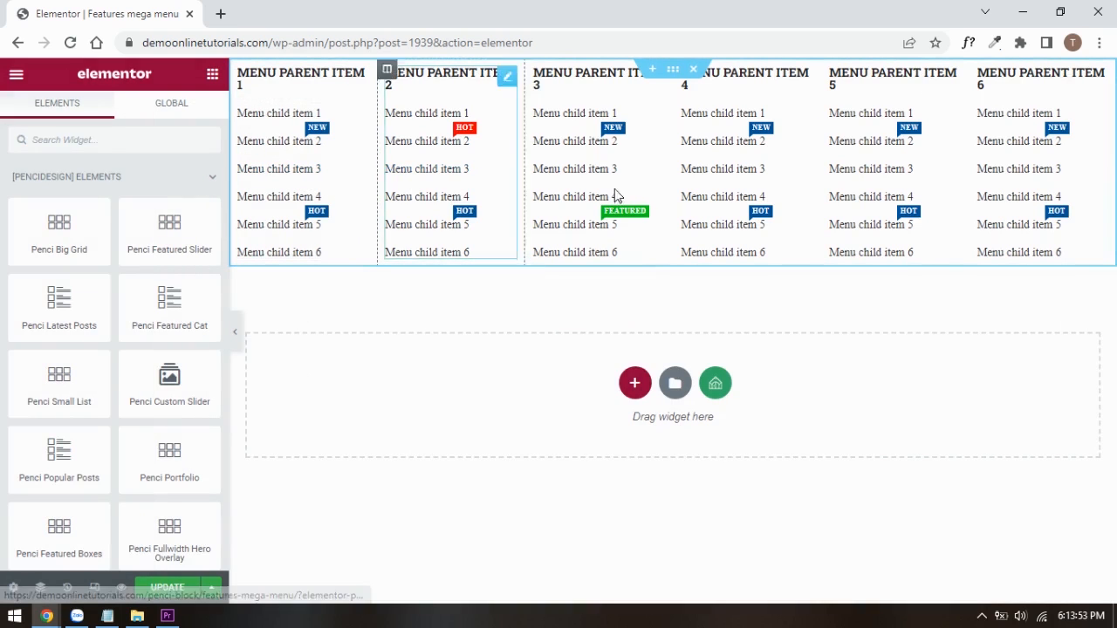
left_click(166, 587)
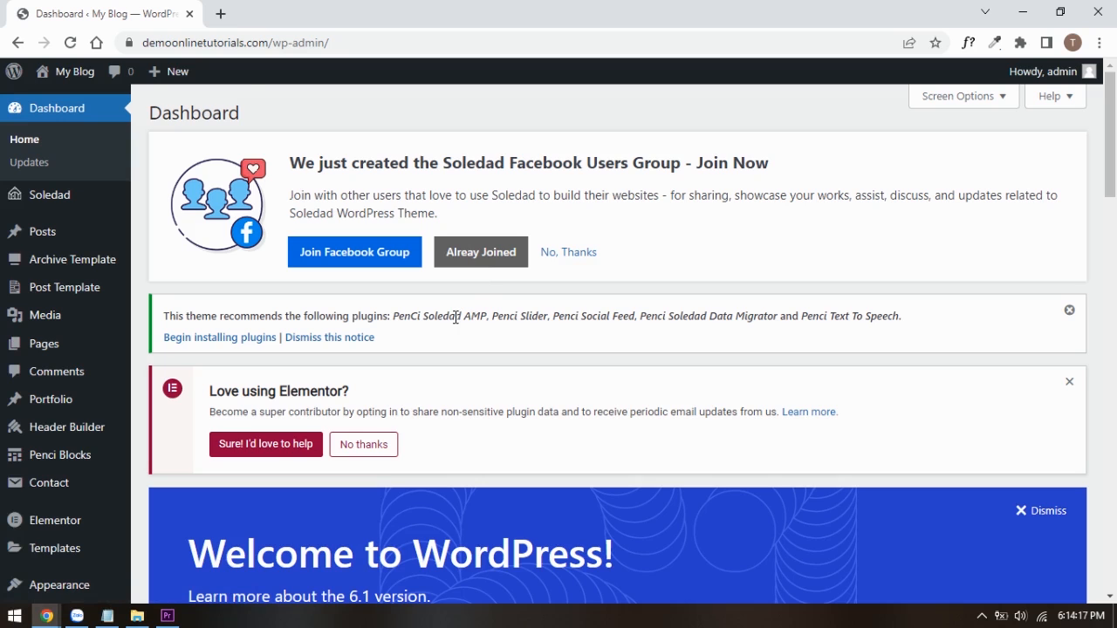
scroll(455, 317, "down", 4)
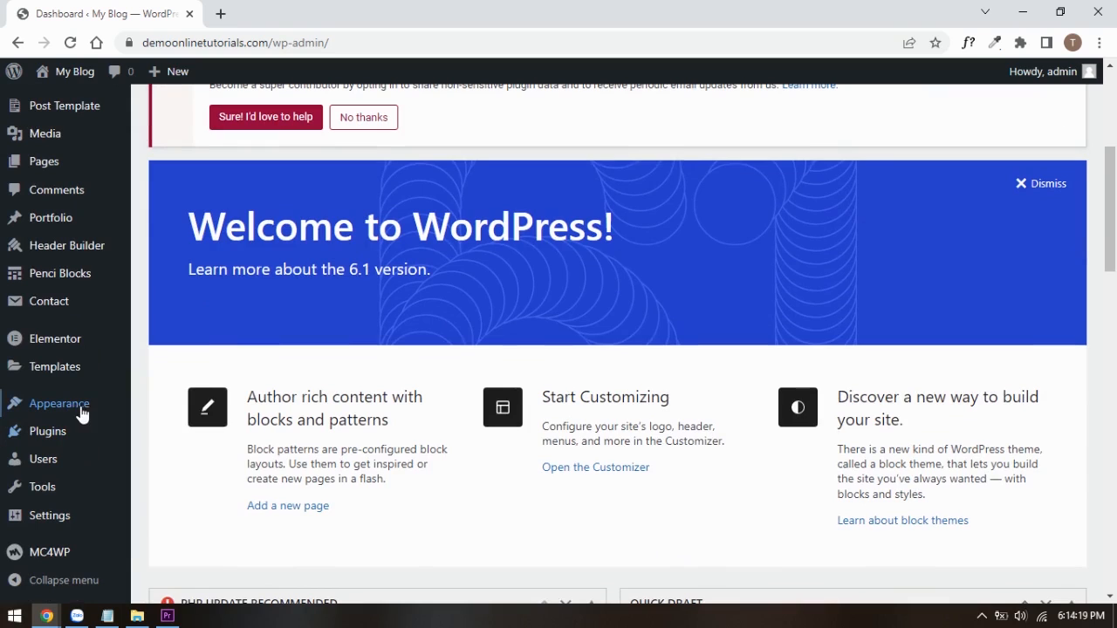
Open the menu editor, expand the Features item and set its Penci Block to Features mega menu (ID: 1939)
mouse_move(83, 411)
left_click(162, 476)
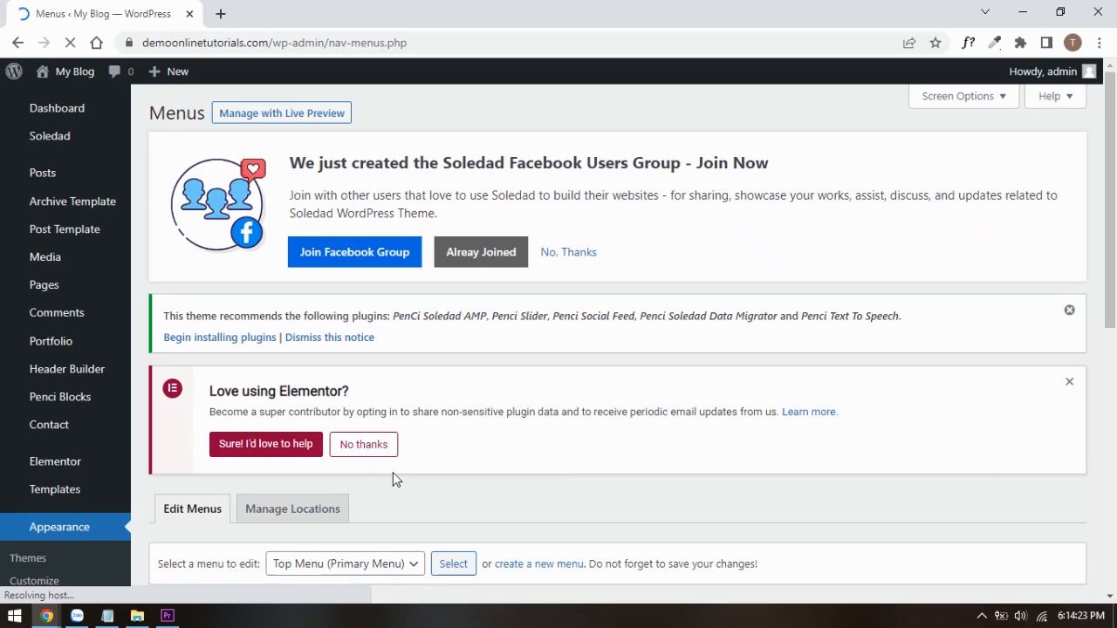
scroll(471, 349, "down", 3)
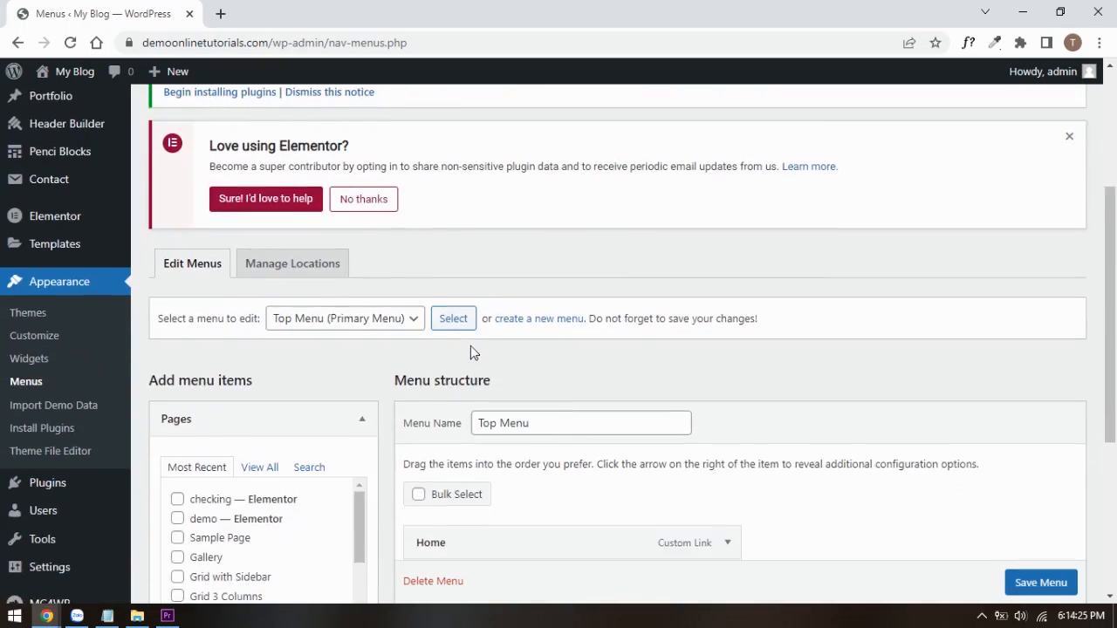
scroll(470, 345, "down", 4)
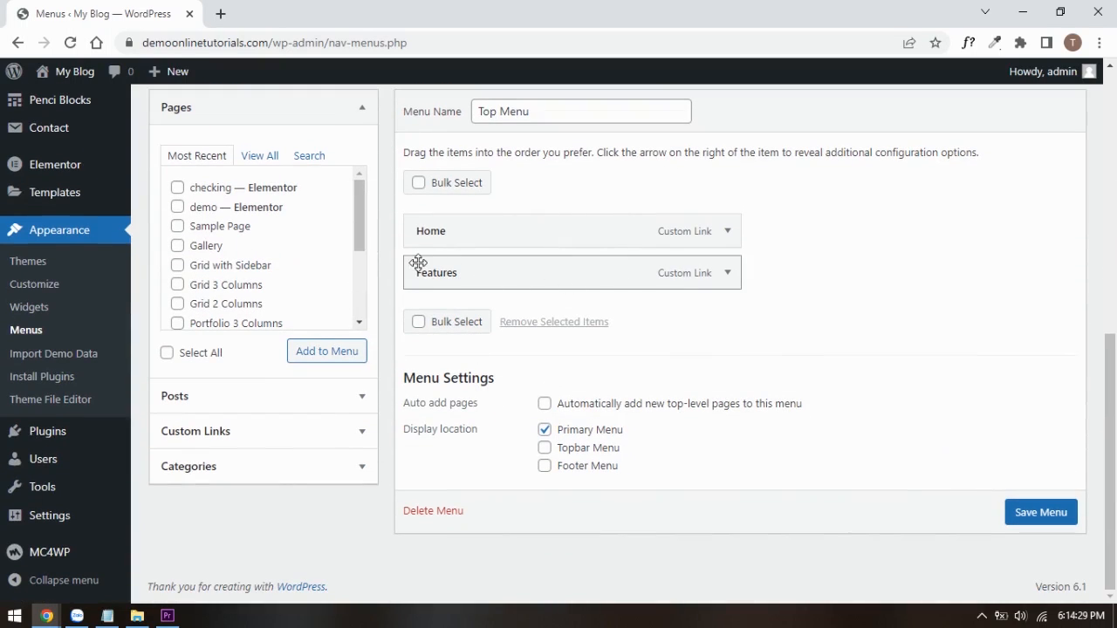
left_click(729, 274)
scroll(731, 279, "down", 2)
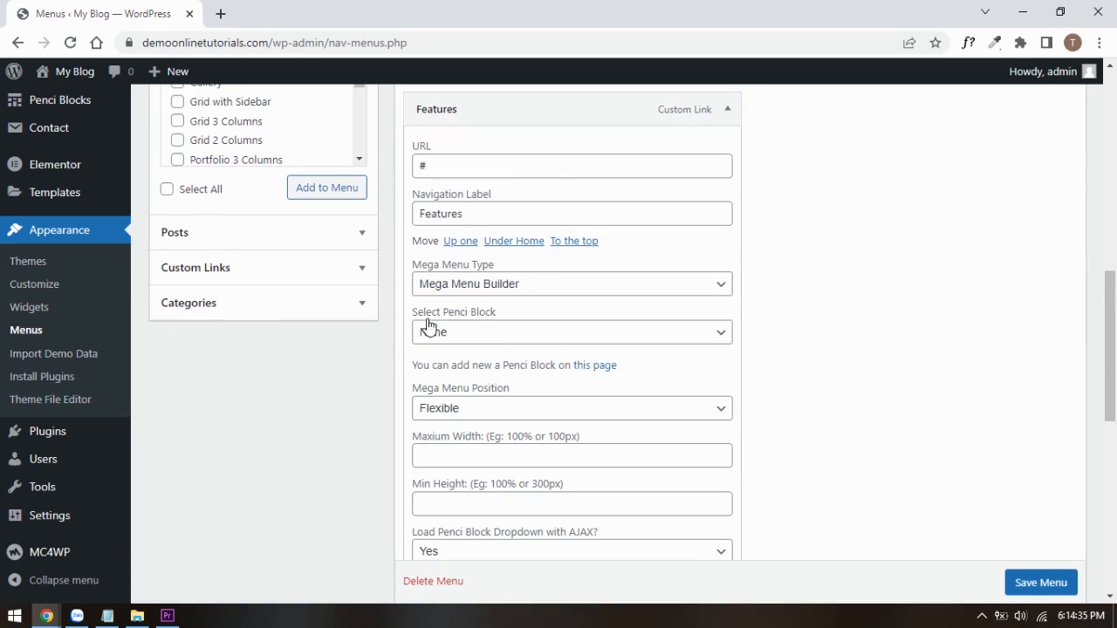
left_click(506, 334)
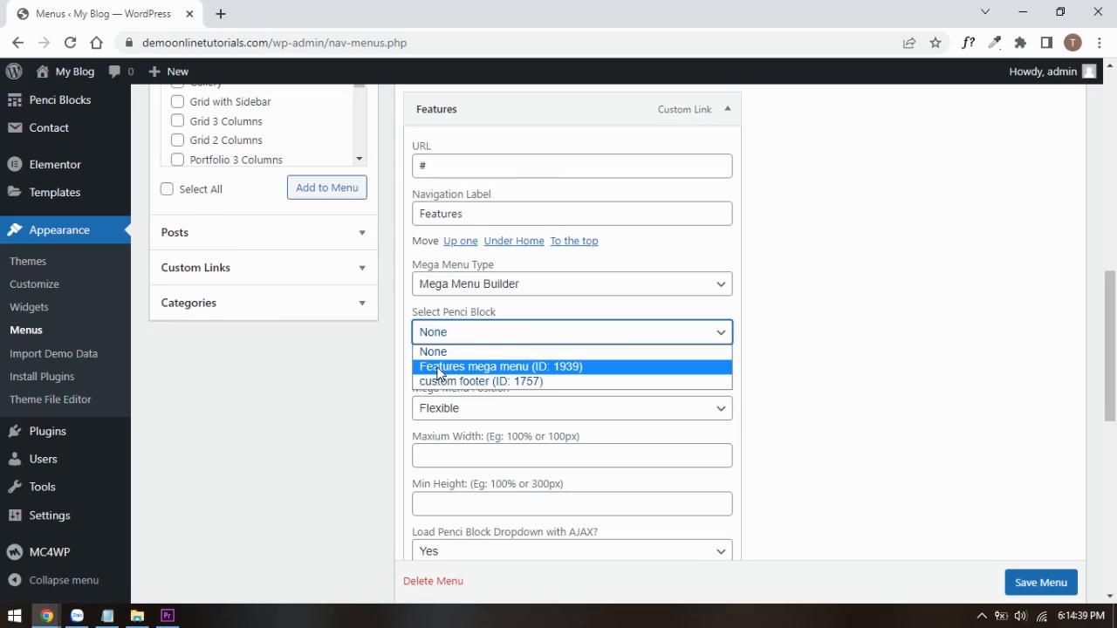
left_click(492, 367)
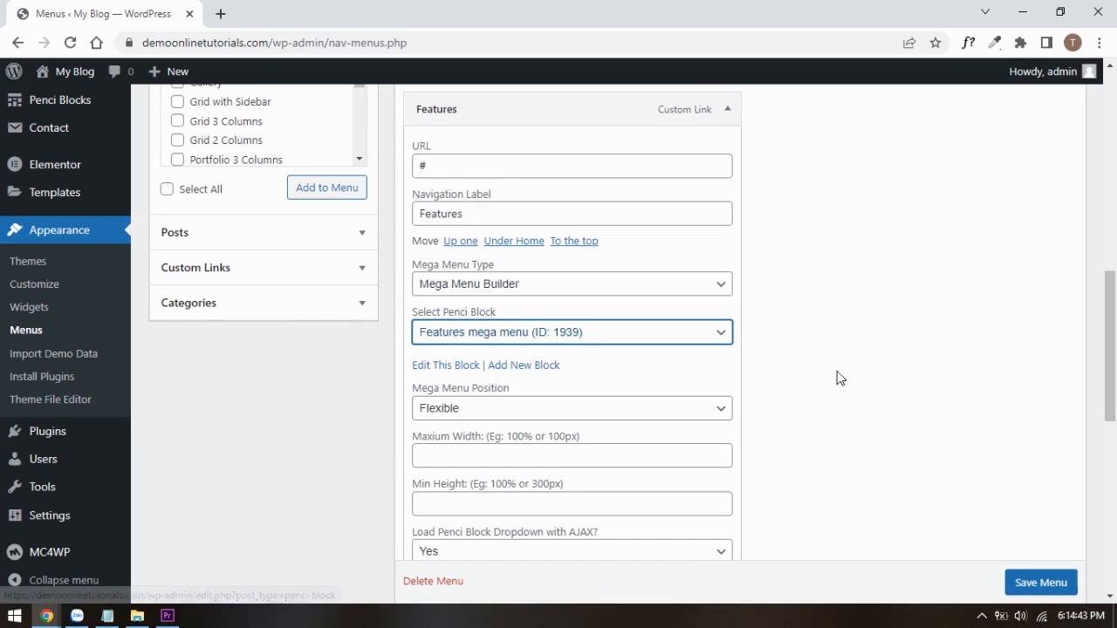
Save the Top Menu
scroll(840, 378, "down", 2)
scroll(1017, 582, "down", 1)
left_click(1017, 583)
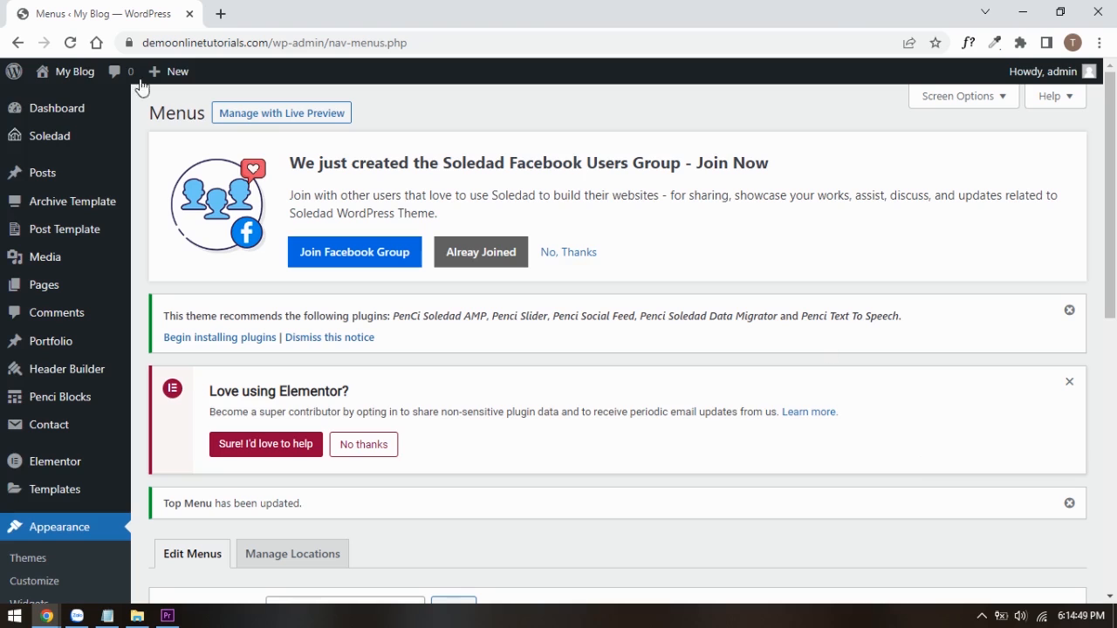
Open the site in a new tab and preview the Features mega menu dropdown in the header
mouse_move(68, 77)
right_click(62, 101)
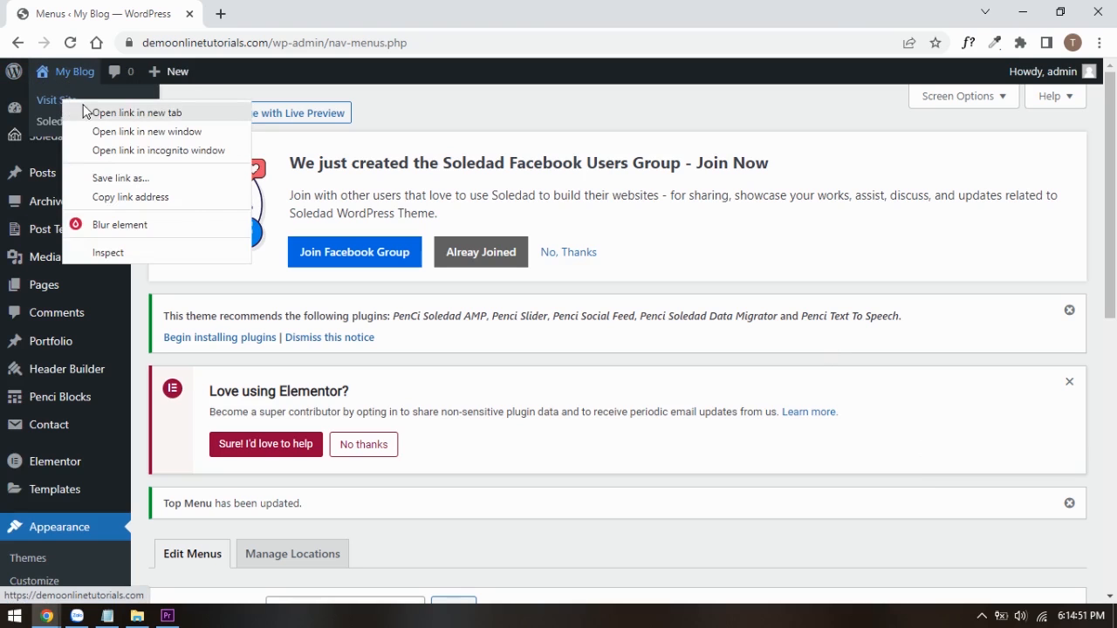
left_click(85, 112)
left_click(222, 17)
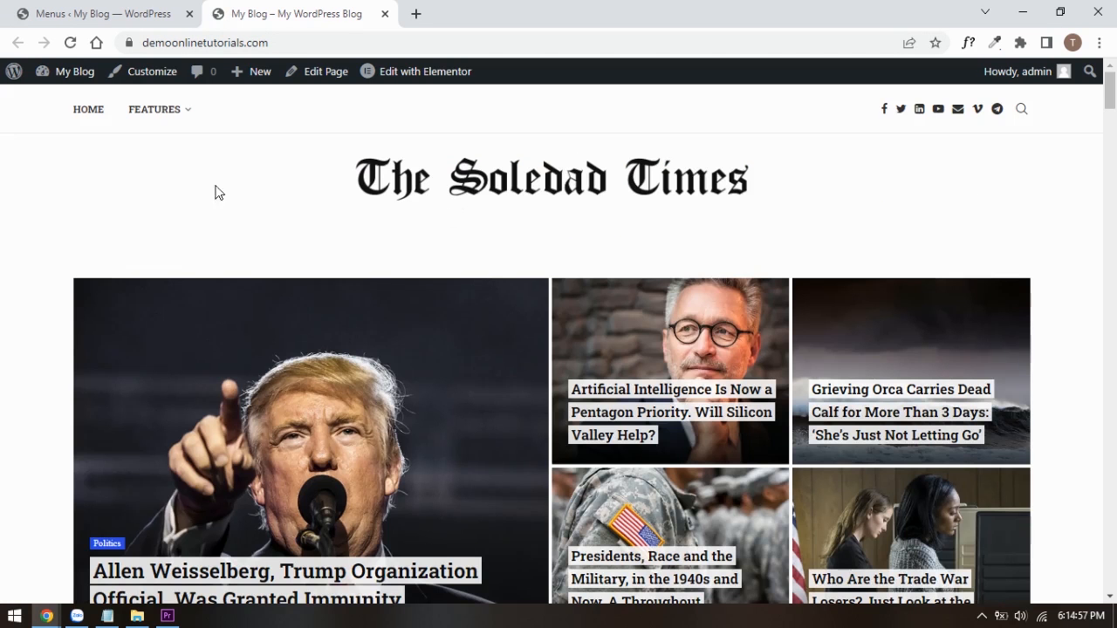
mouse_move(185, 115)
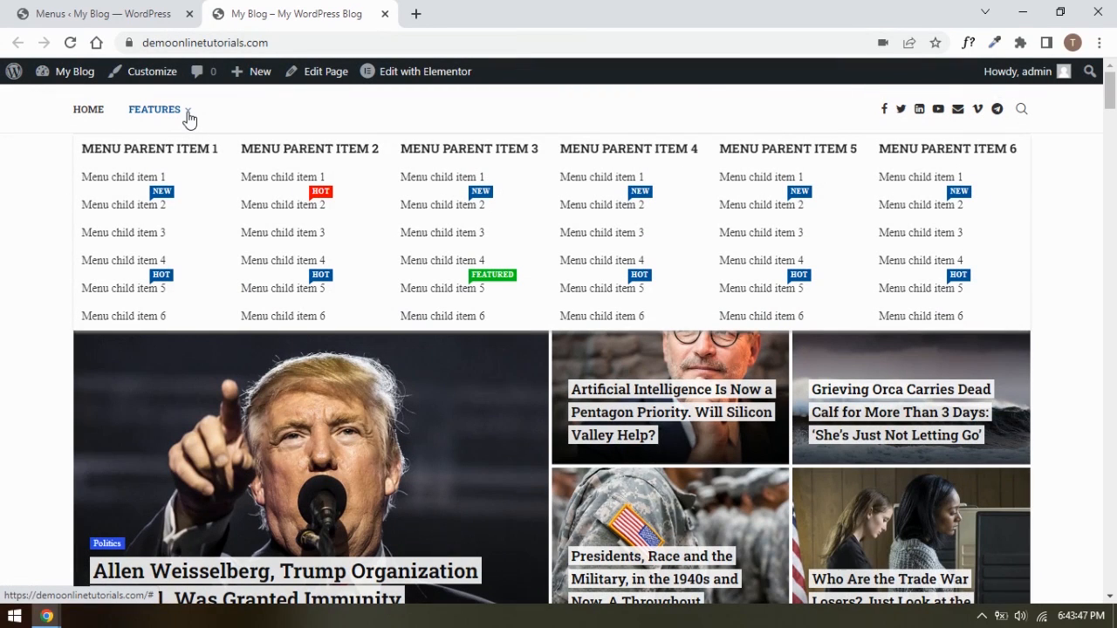
Open the Features mega menu block from the Penci Blocks list in Elementor in a new tab
left_click(134, 21)
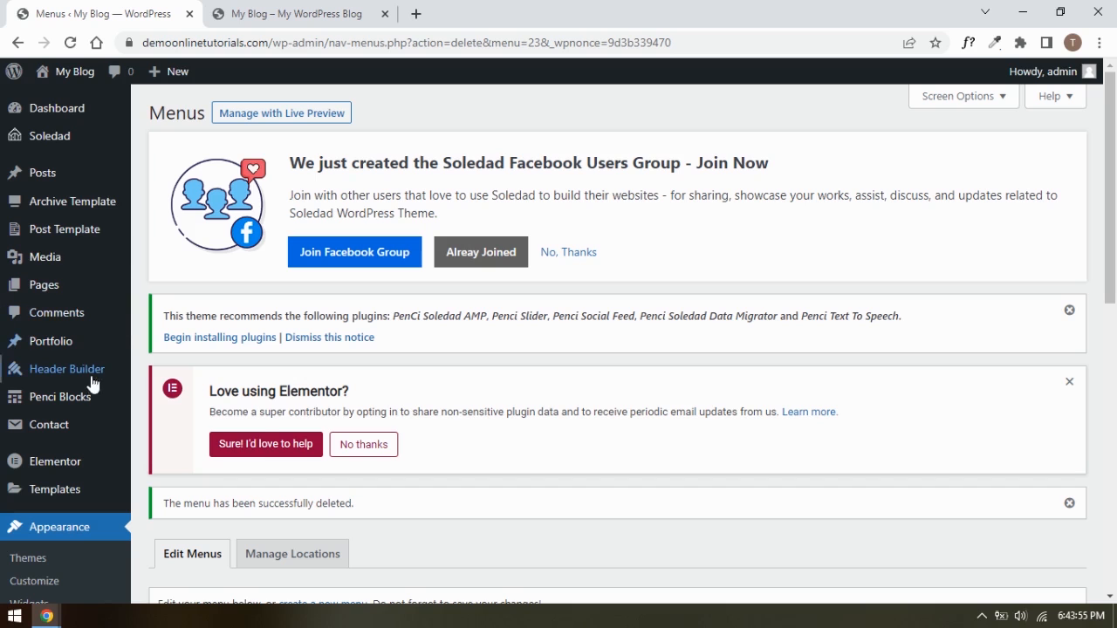
mouse_move(50, 410)
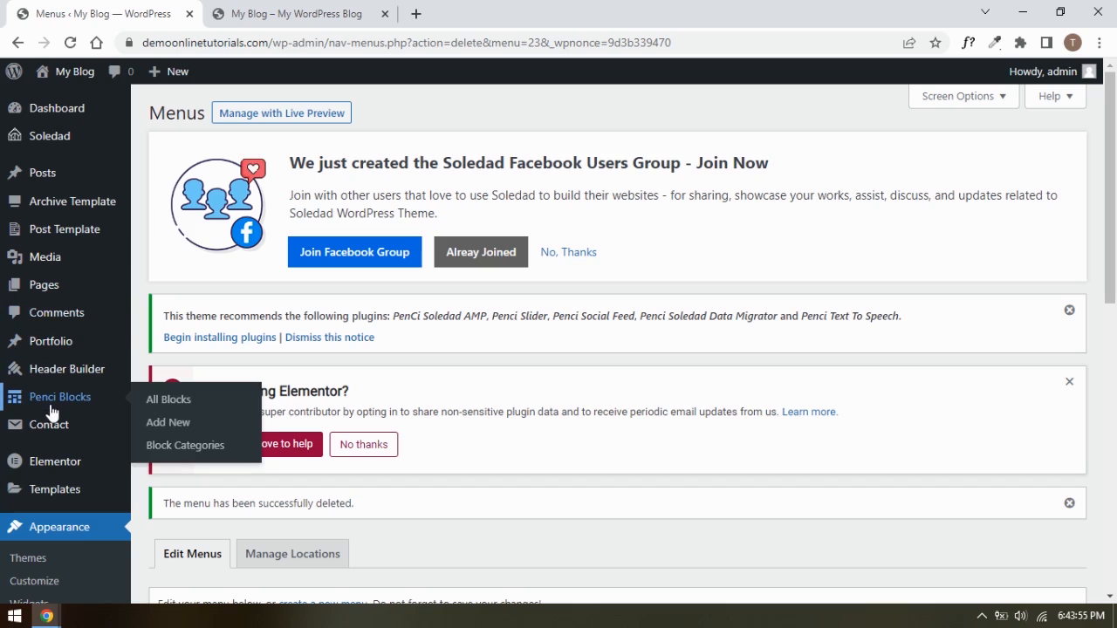
left_click(166, 410)
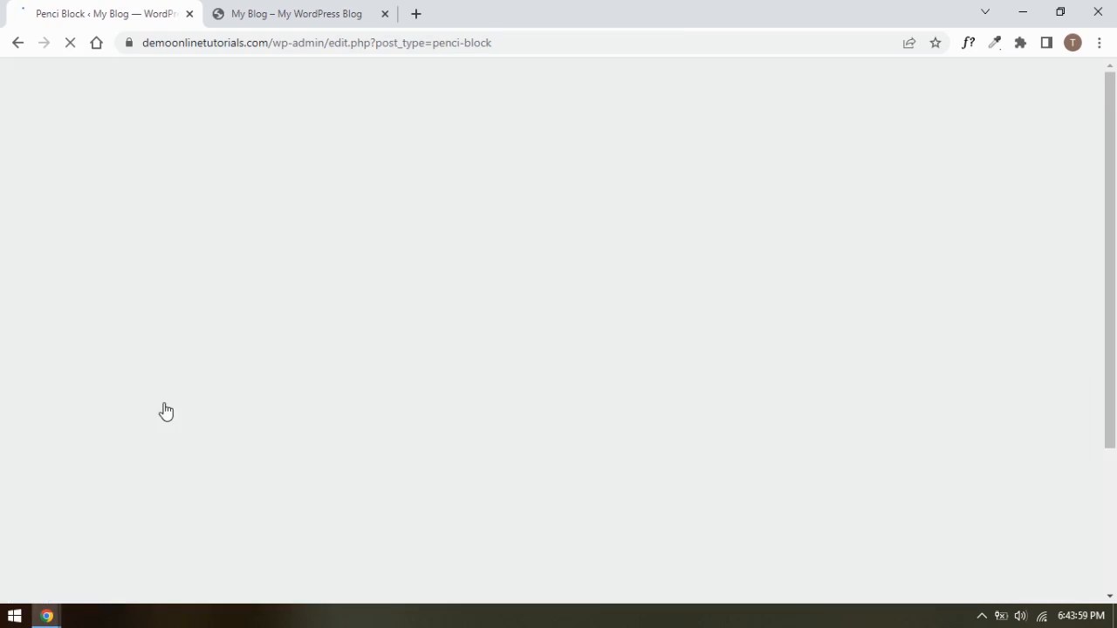
scroll(187, 342, "down", 3)
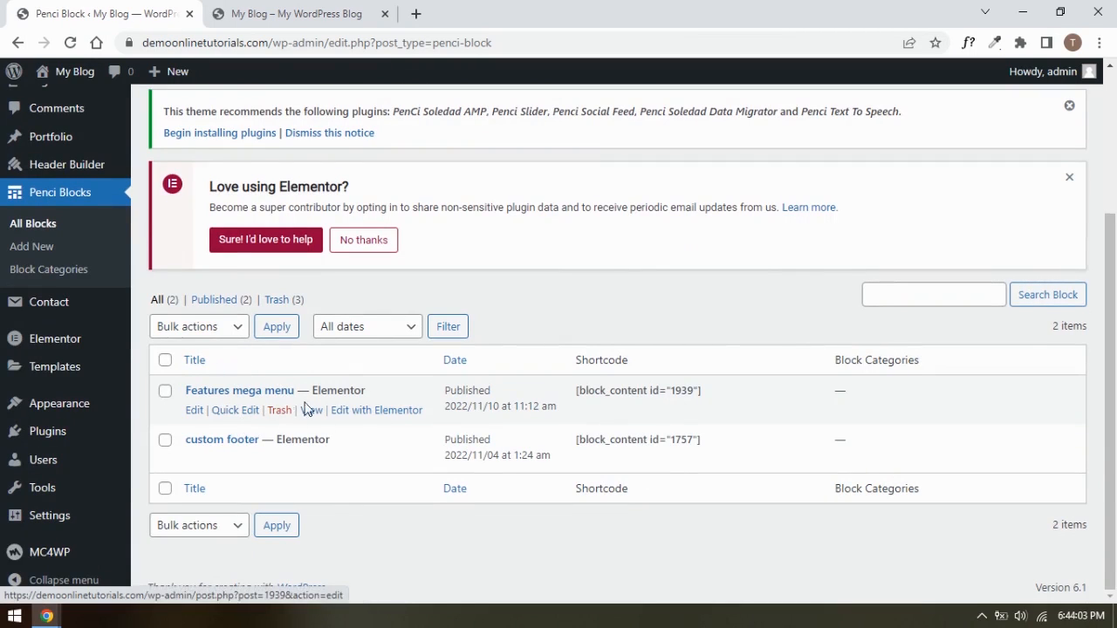
right_click(362, 421)
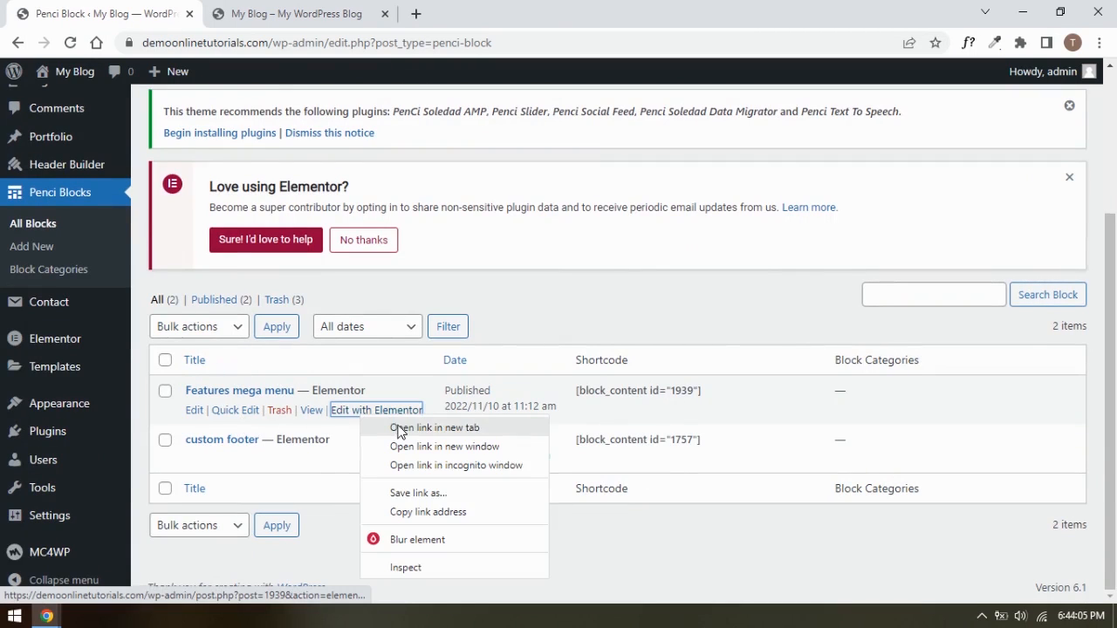
left_click(394, 427)
left_click(269, 17)
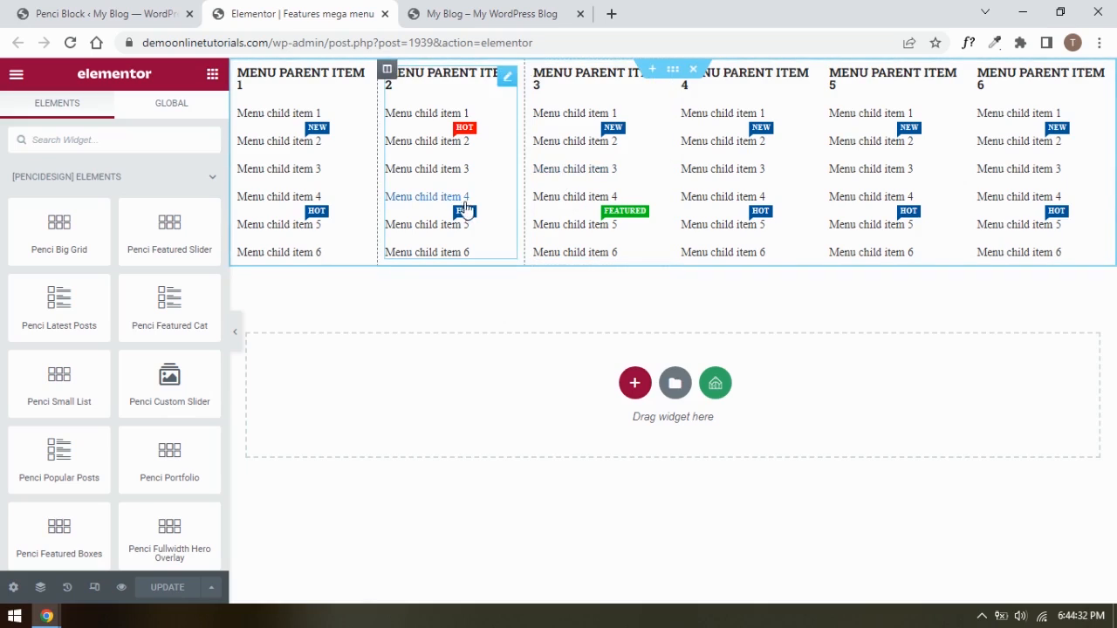
Select the first column's Advanced List and try General Label Styles 1 and 3, setting it back to Style 2
left_click(345, 118)
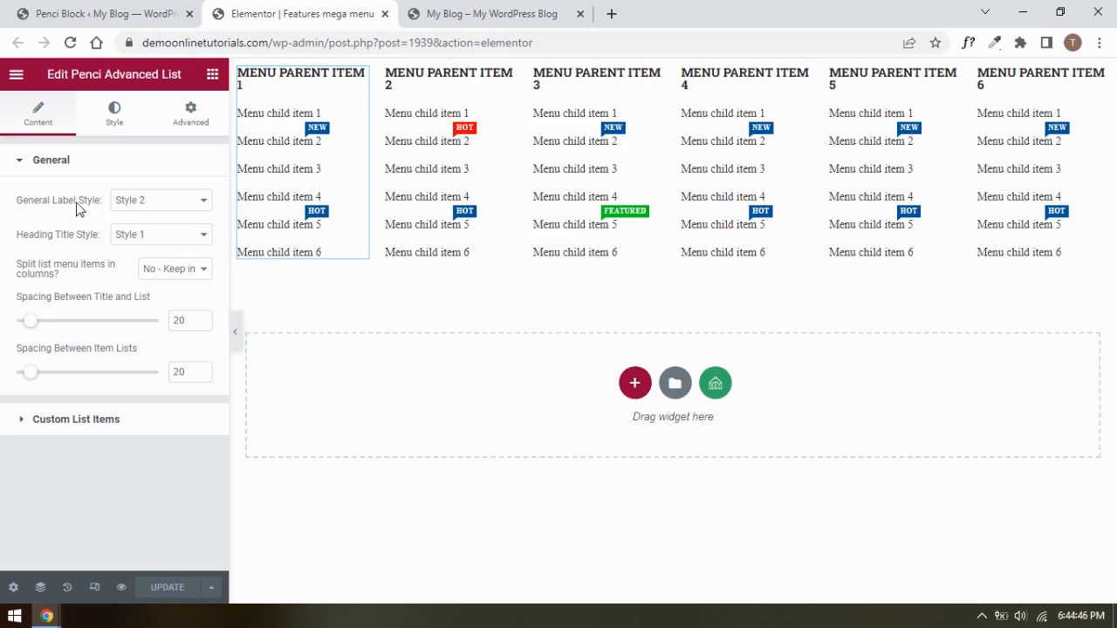
left_click(140, 208)
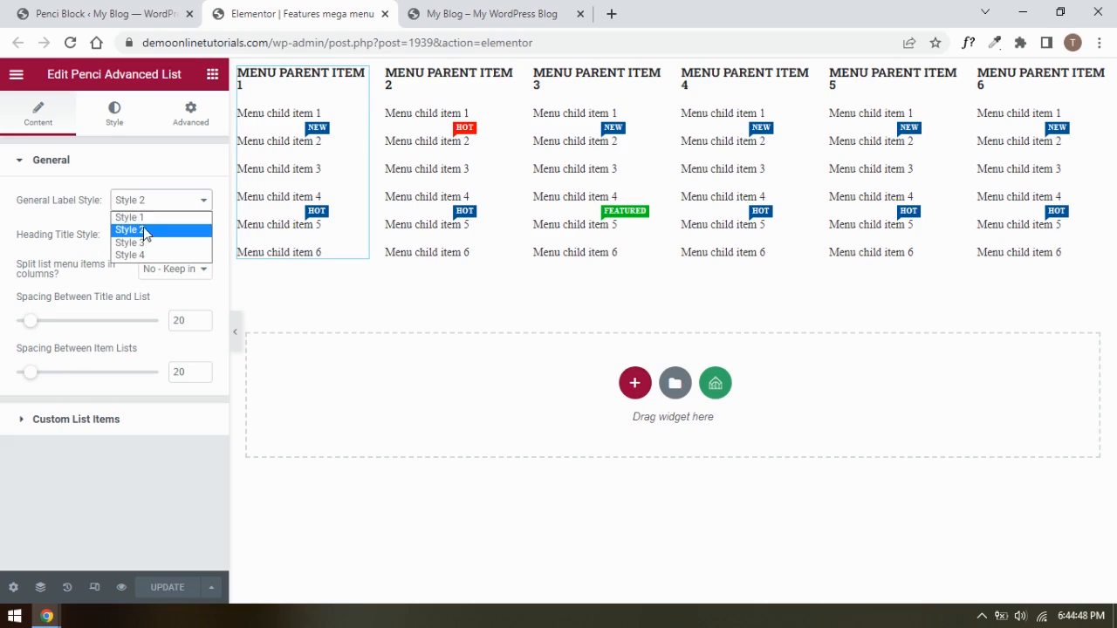
left_click(144, 220)
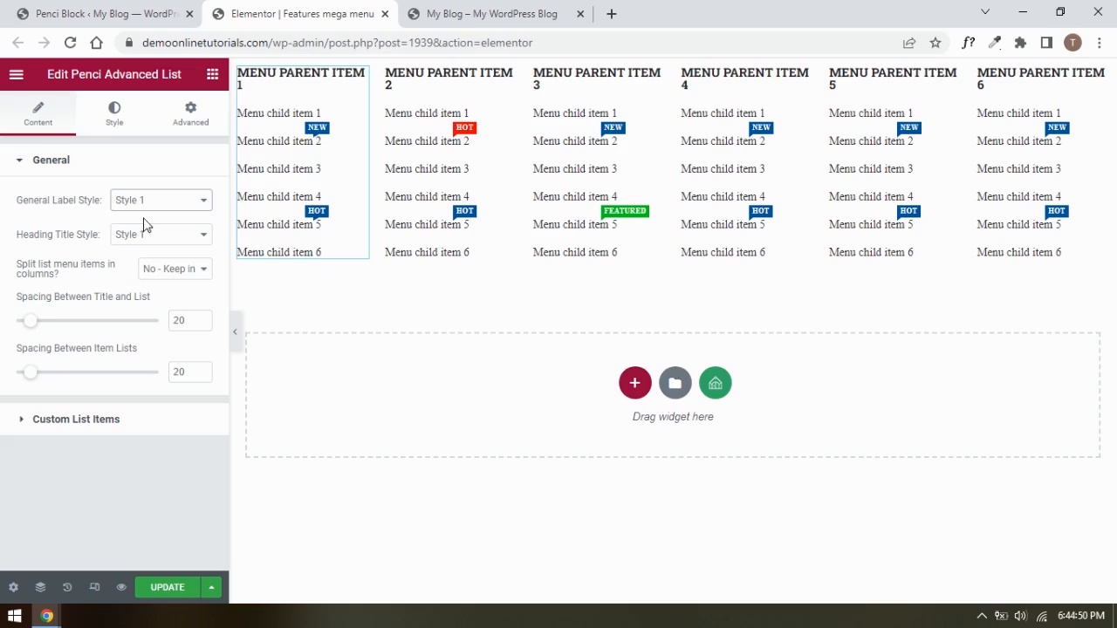
left_click(164, 210)
left_click(152, 230)
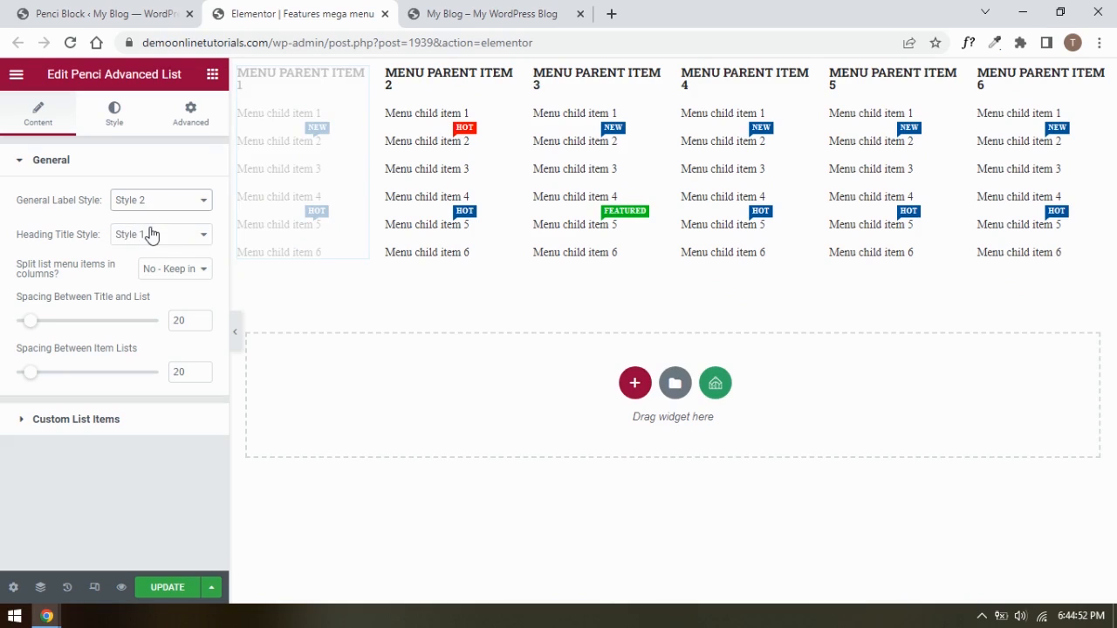
left_click(159, 211)
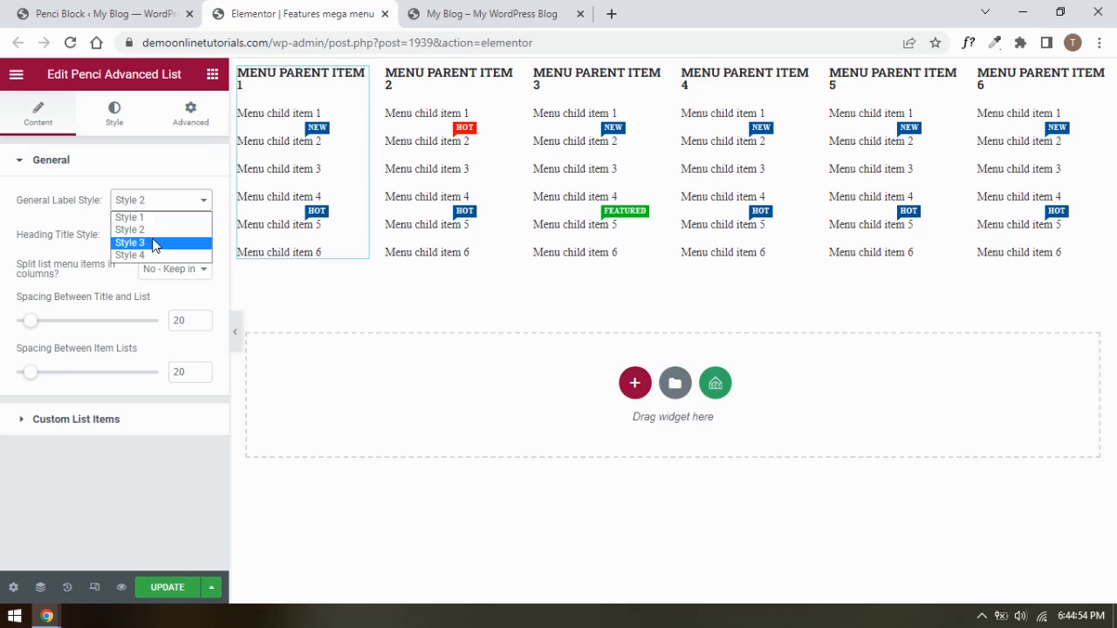
left_click(152, 241)
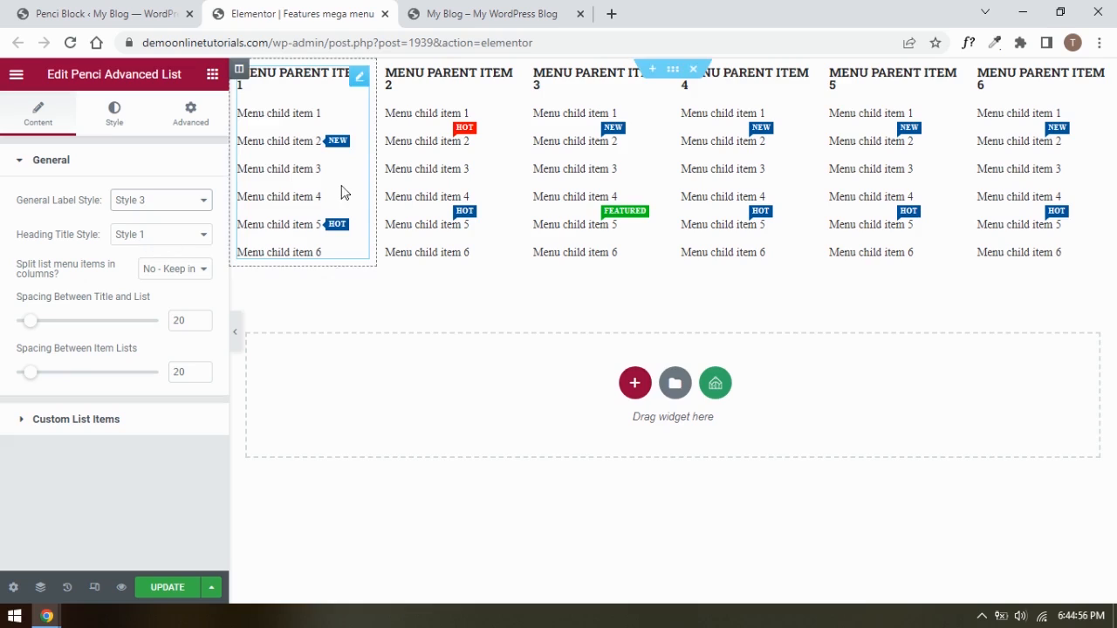
left_click(179, 200)
left_click(139, 235)
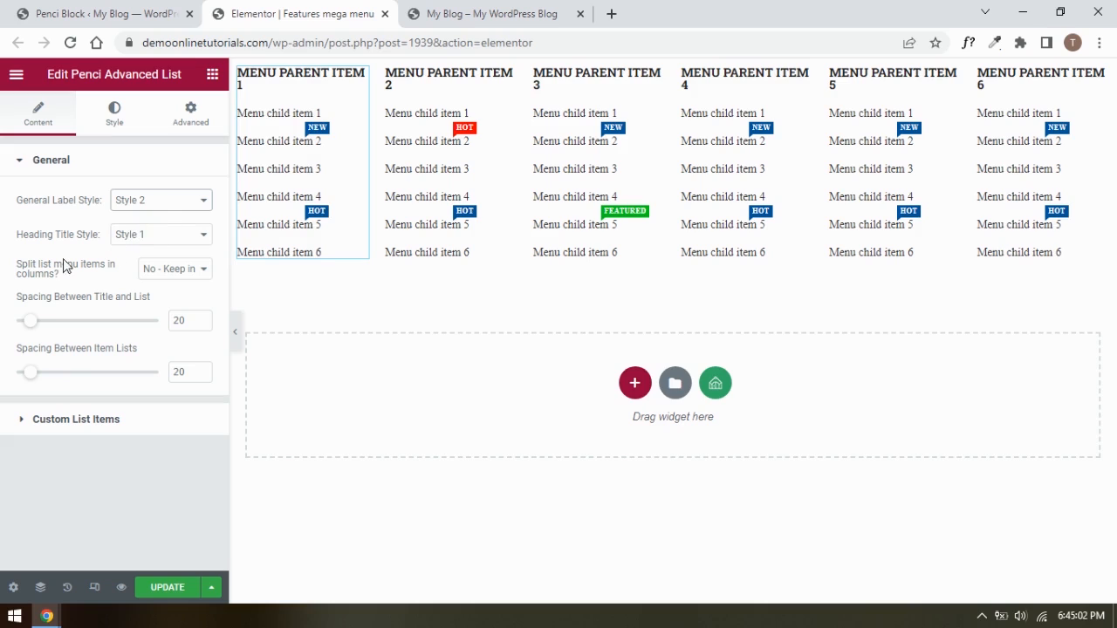
Try Heading Title Styles 2 and 3 on the list, setting it back to Style 1
left_click(147, 233)
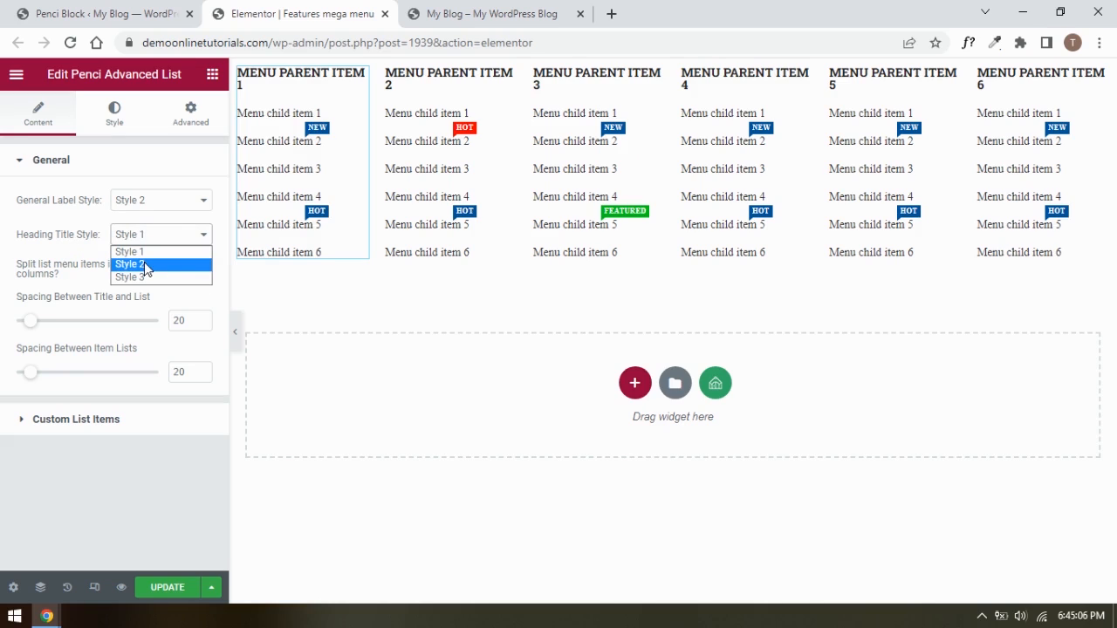
left_click(144, 264)
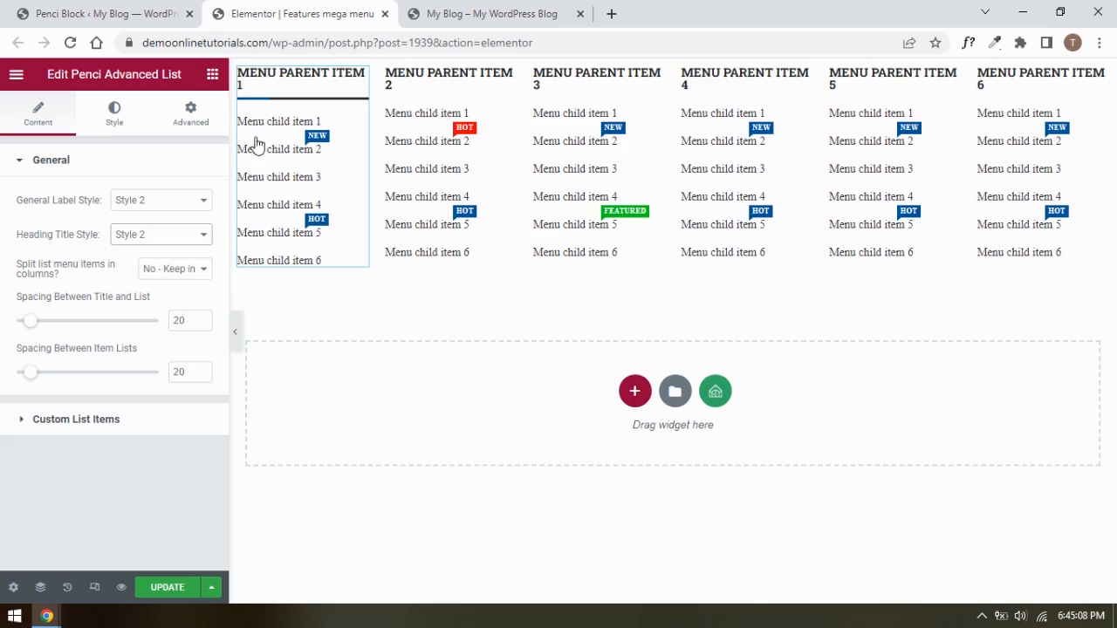
left_click(171, 241)
left_click(161, 269)
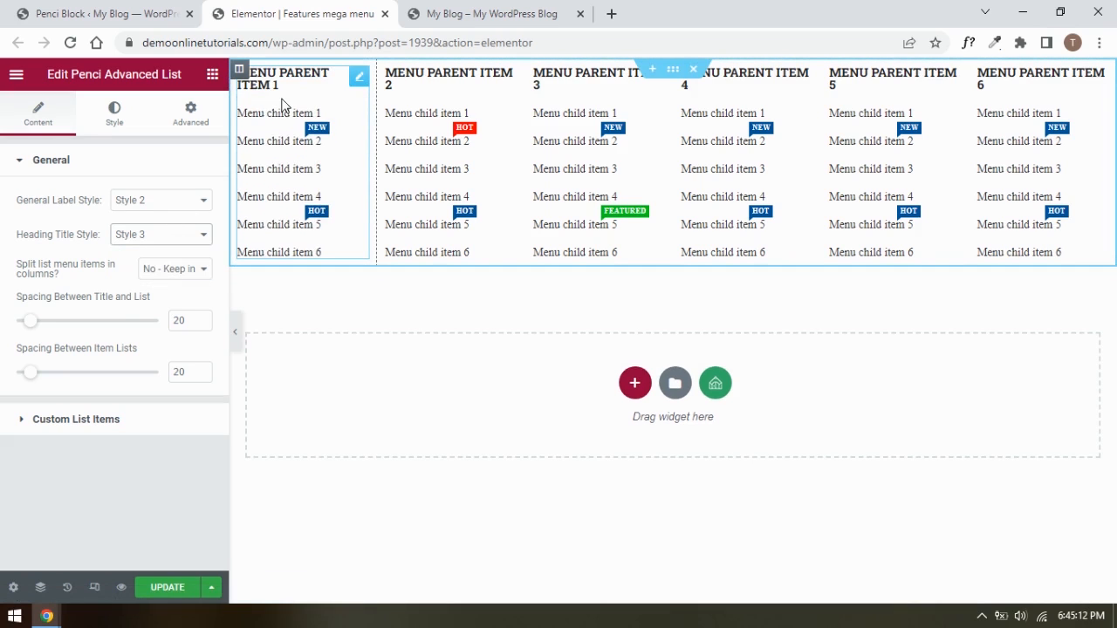
left_click(144, 236)
left_click(130, 252)
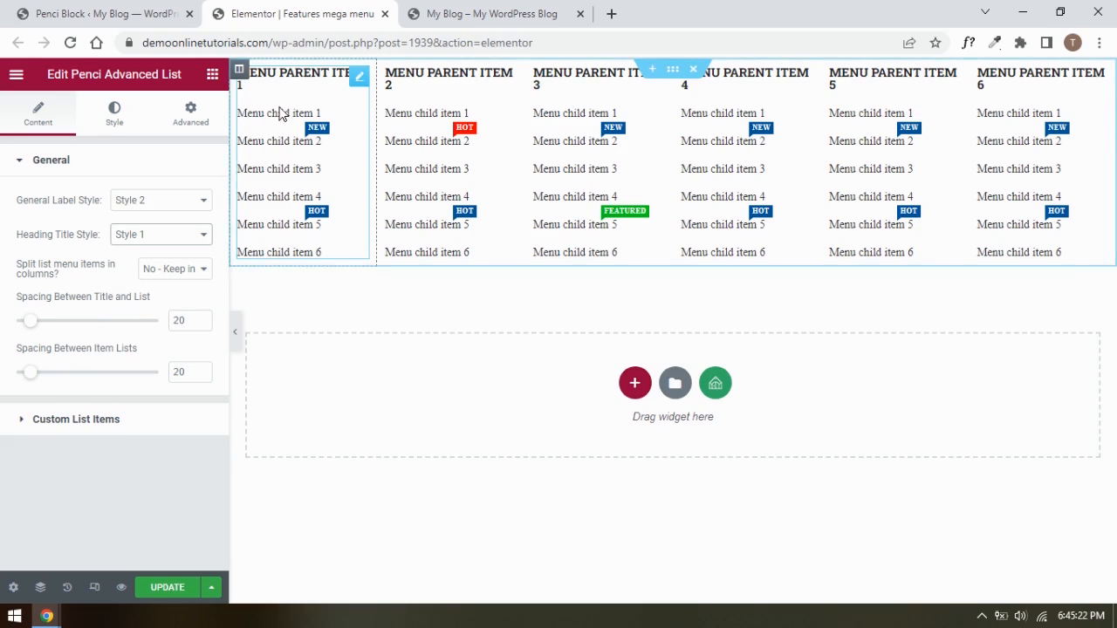
Try increasing the Spacing Between Title and List, then set it back to 20
left_click(203, 319)
left_click(202, 319)
left_click(203, 319)
left_click(203, 319)
left_click(203, 320)
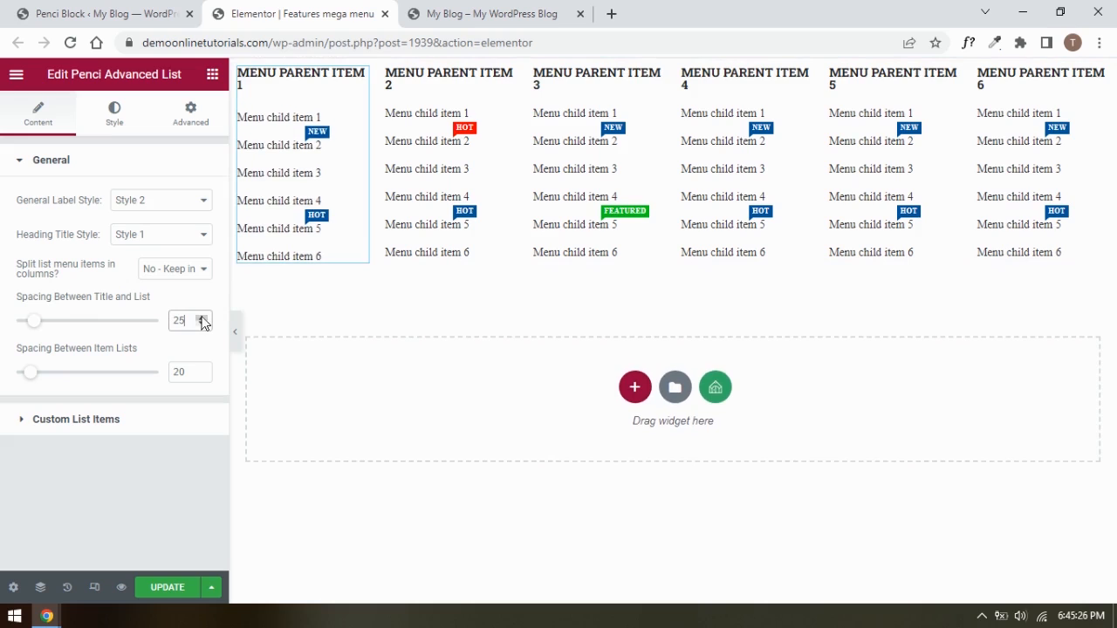
left_click(203, 320)
left_click(202, 320)
left_click(203, 319)
left_click(202, 320)
left_click(202, 319)
left_click(202, 319)
left_click(202, 319)
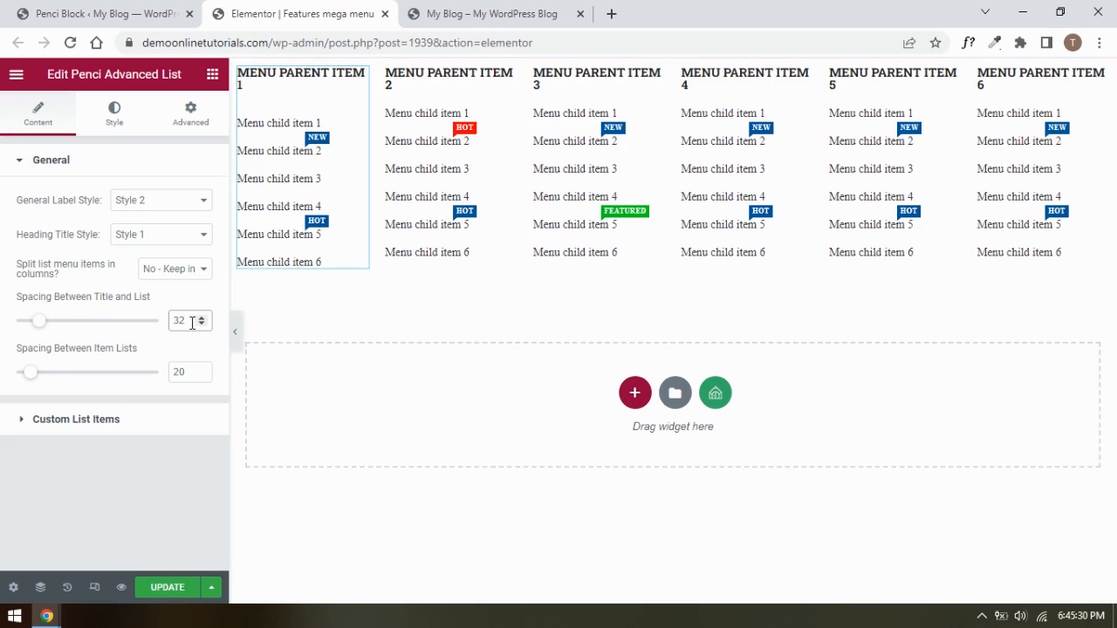
type("20")
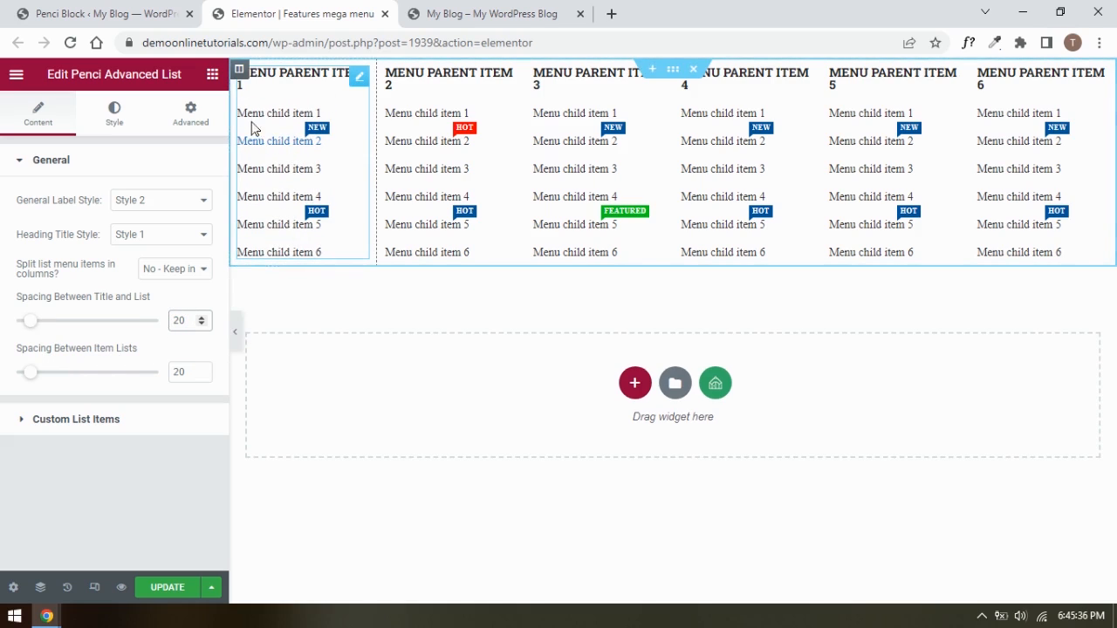
Try increasing the Spacing Between Item Lists, then return it to 20
left_click(201, 369)
left_click(201, 369)
left_click(201, 370)
left_click(201, 370)
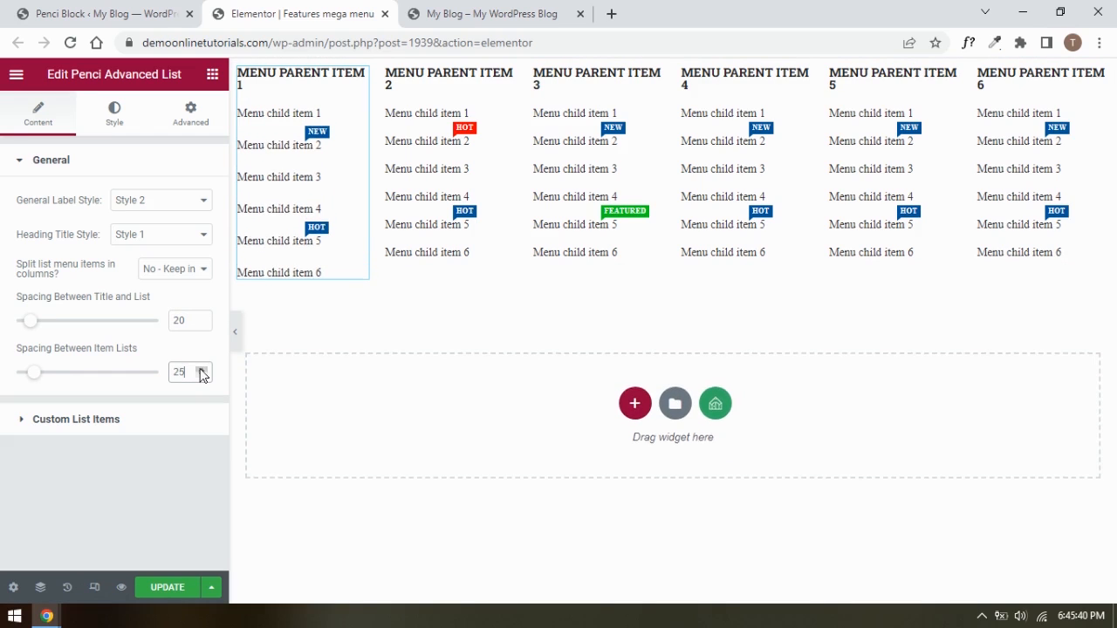
left_click(201, 369)
left_click(201, 369)
left_click(202, 369)
left_click(201, 369)
left_click(202, 369)
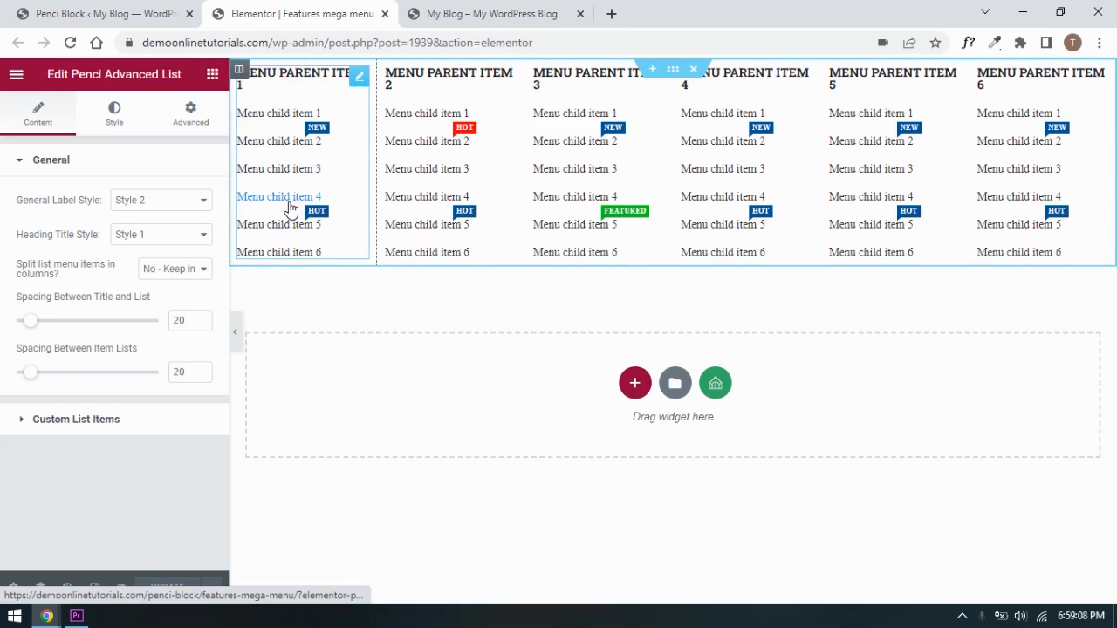
Expand the Custom List Items section and review the first column's list items
left_click(25, 422)
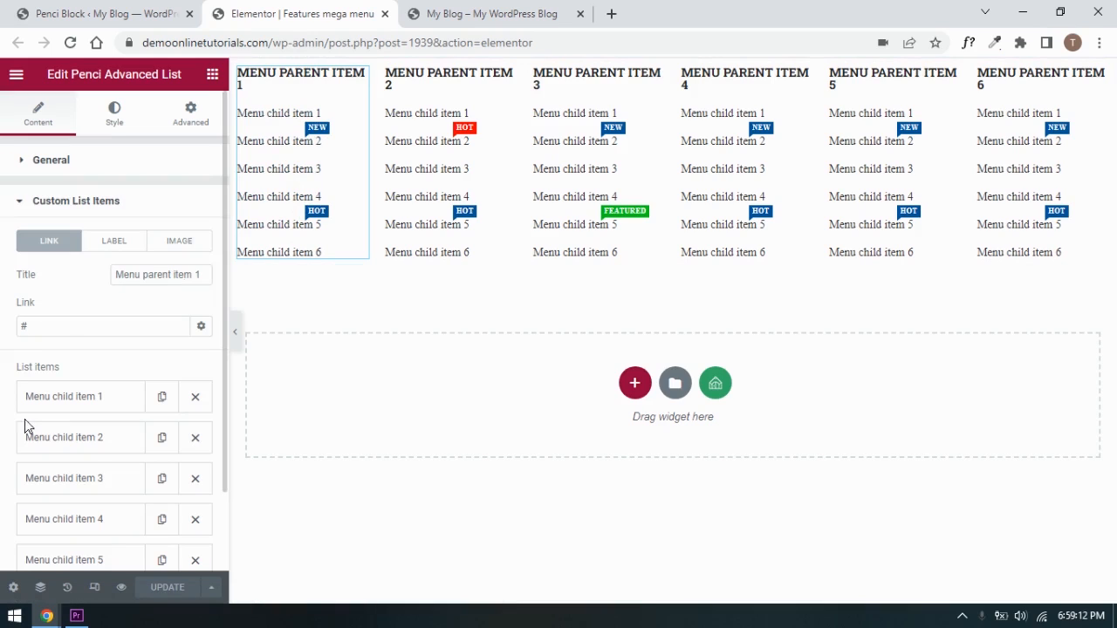
scroll(72, 327, "down", 1)
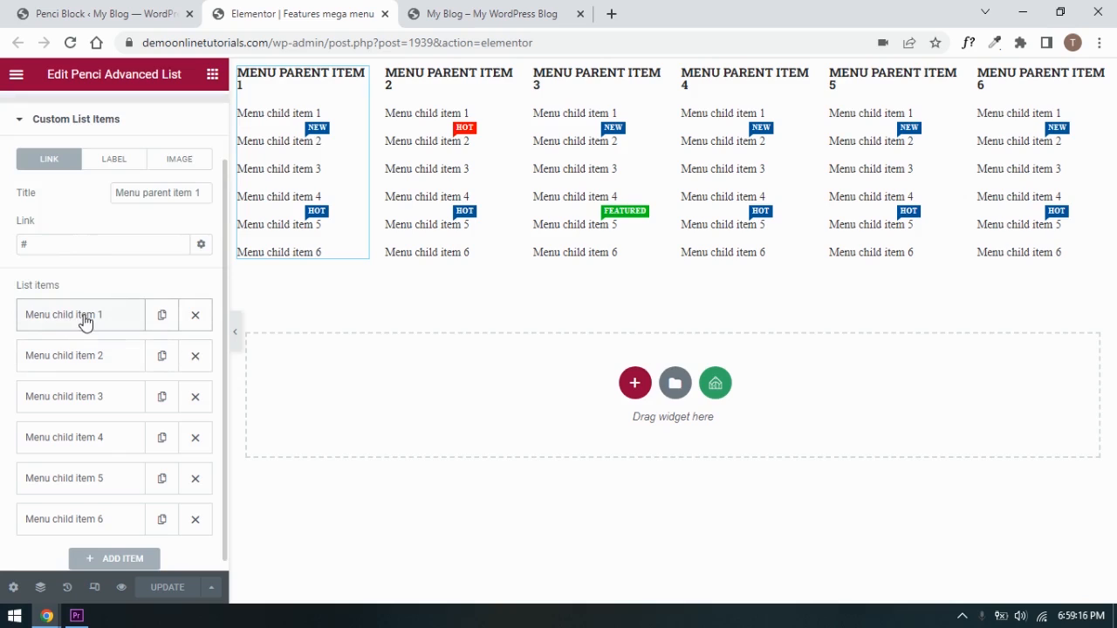
scroll(82, 424, "down", 1)
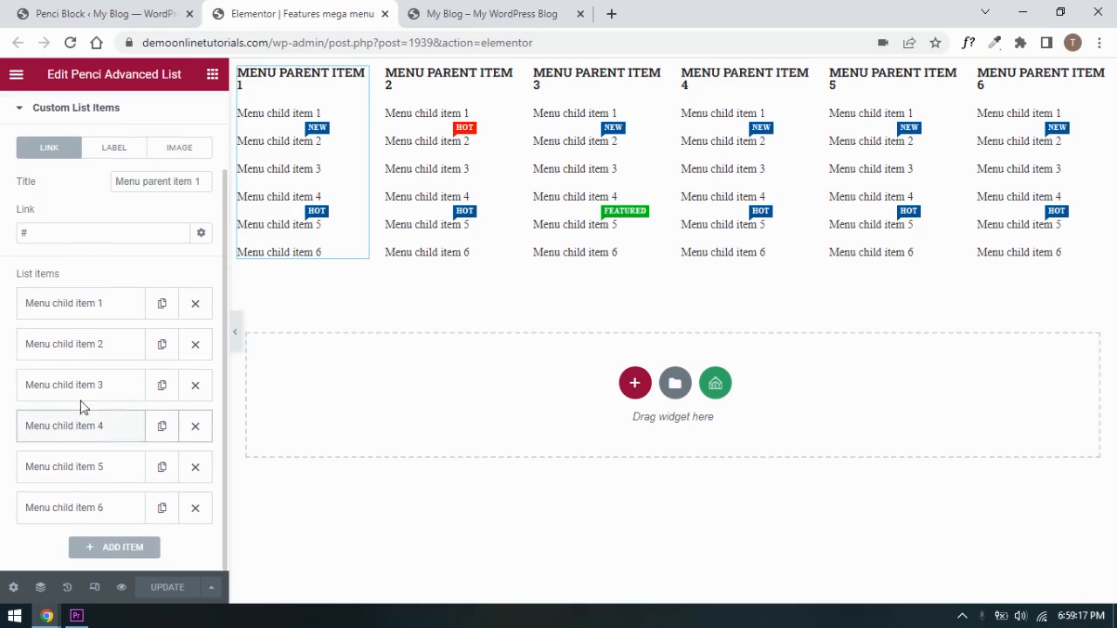
Rename the first column's first list item to Feature 1
left_click(96, 308)
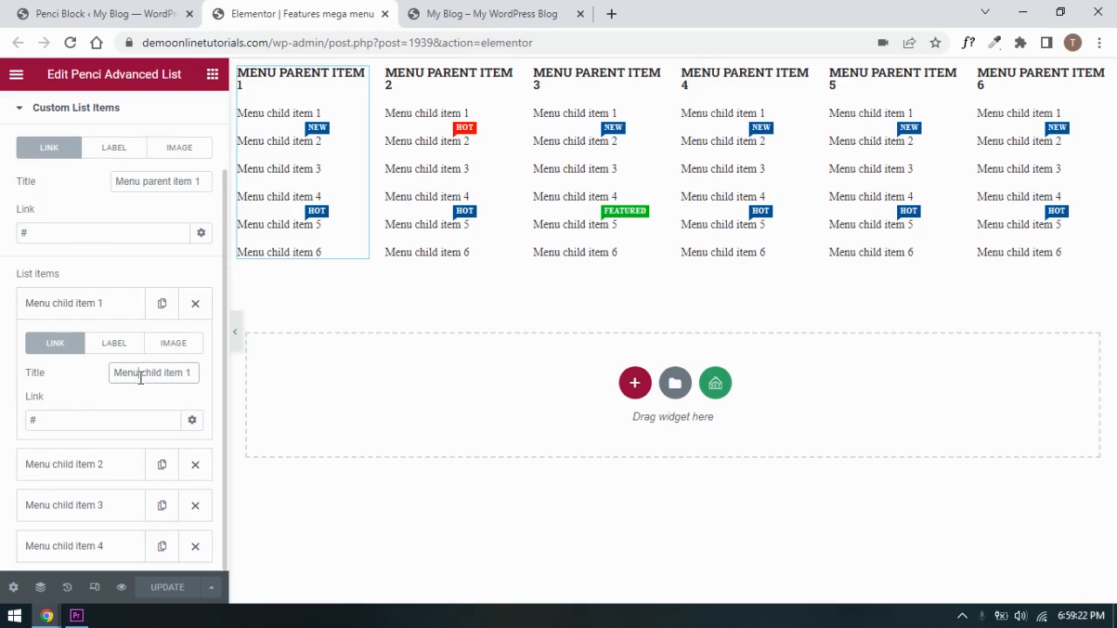
left_click(184, 370)
key("BackSpace")
key("BackSpace")
key("BackSpace")
key("BackSpace")
key("BackSpace")
key("BackSpace")
key("BackSpace")
key("BackSpace")
key("BackSpace")
key("BackSpace")
key("BackSpace")
key("BackSpace")
key("BackSpace")
key("BackSpace")
key("BackSpace")
key("BackSpace")
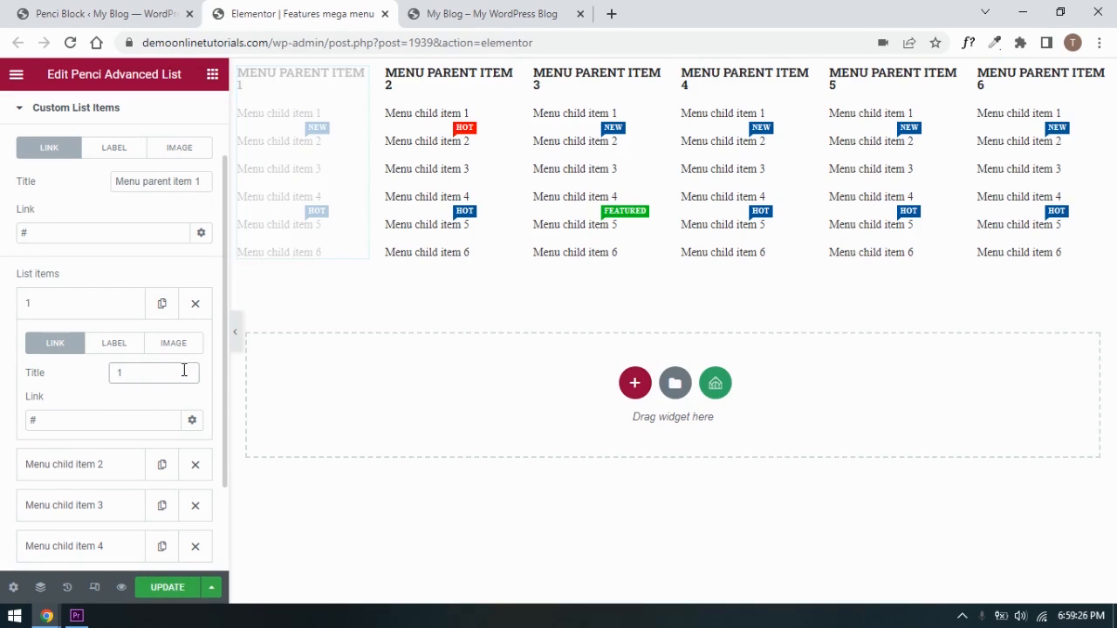
type("Feature")
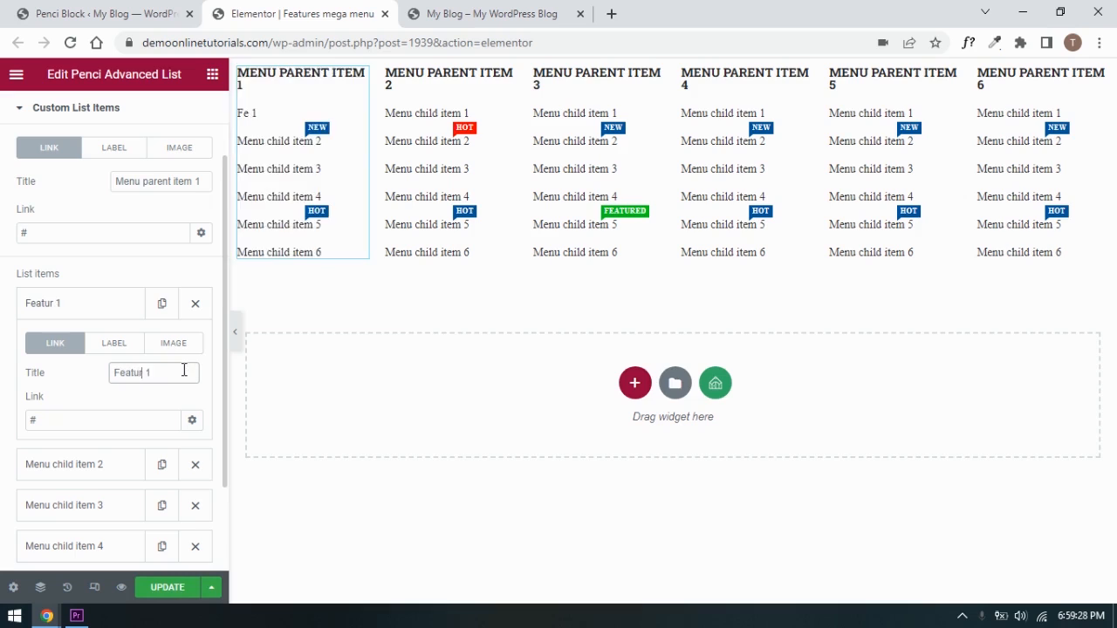
Rename the second list item to Feature 2
left_click(83, 312)
left_click(103, 347)
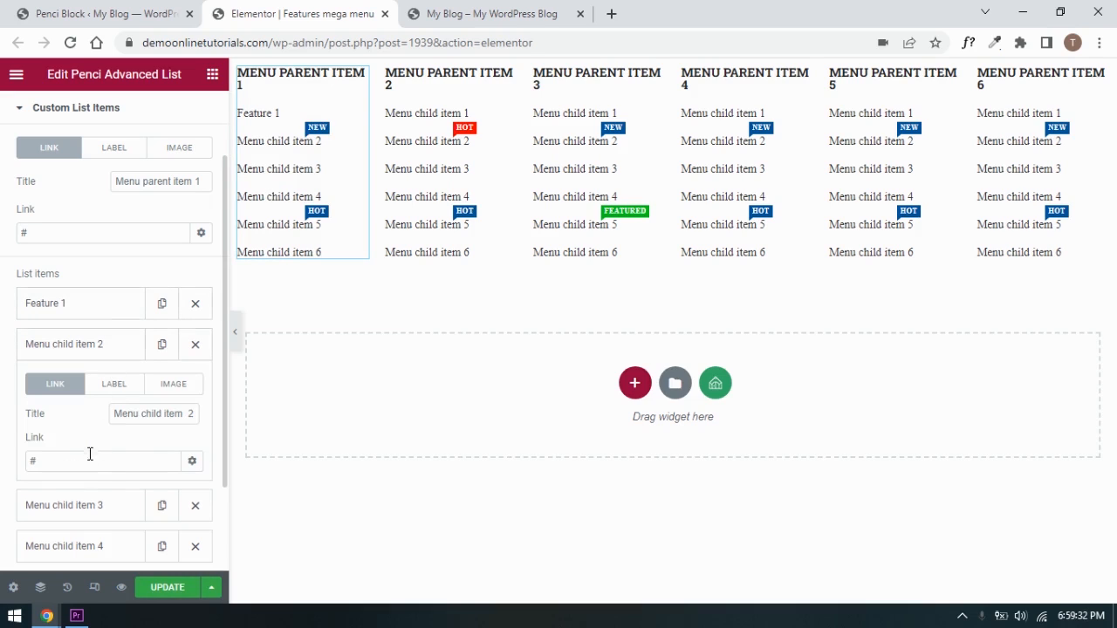
left_click(164, 417)
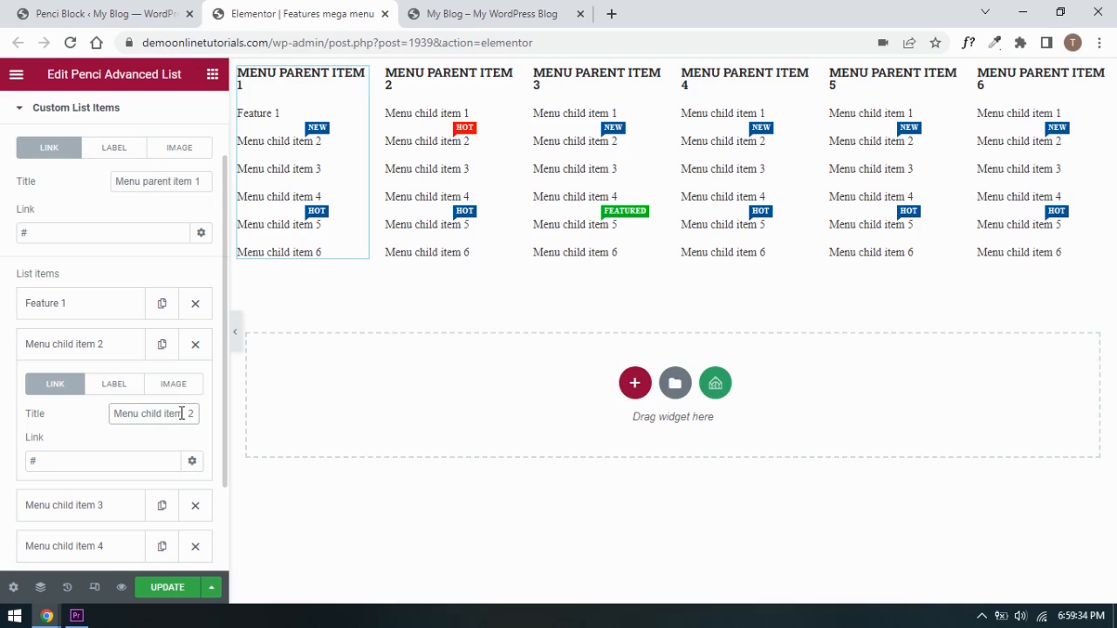
key("BackSpace")
key("BackSpace")
key("BackSpace")
key("BackSpace")
key("BackSpace")
key("BackSpace")
key("BackSpace")
key("BackSpace")
key("BackSpace")
key("BackSpace")
key("BackSpace")
key("BackSpace")
key("BackSpace")
key("BackSpace")
key("BackSpace")
type("F")
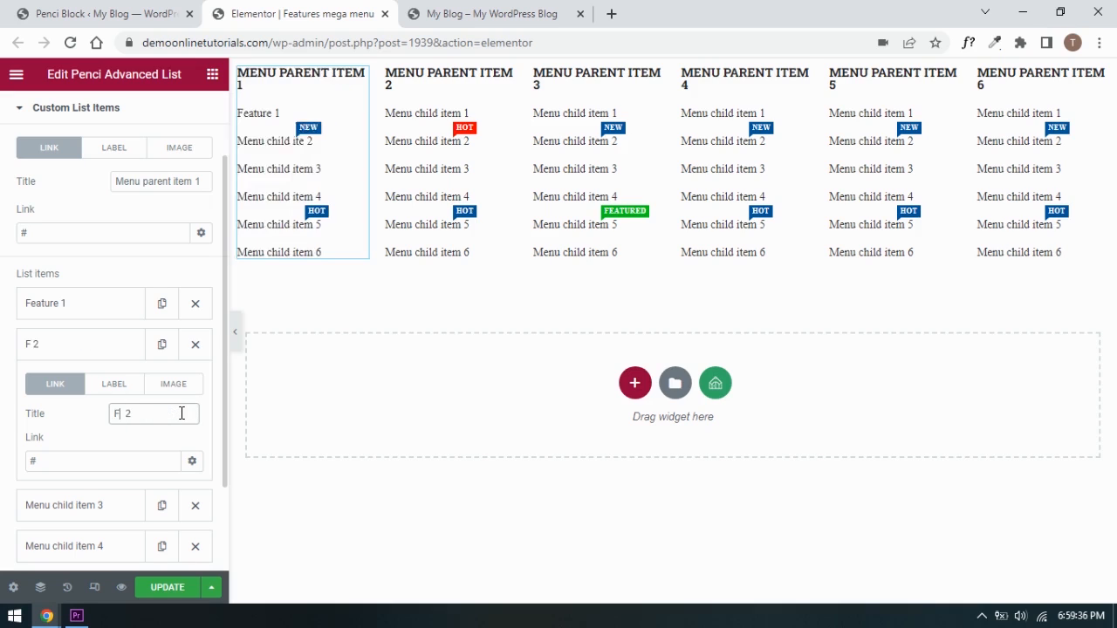
type("eature")
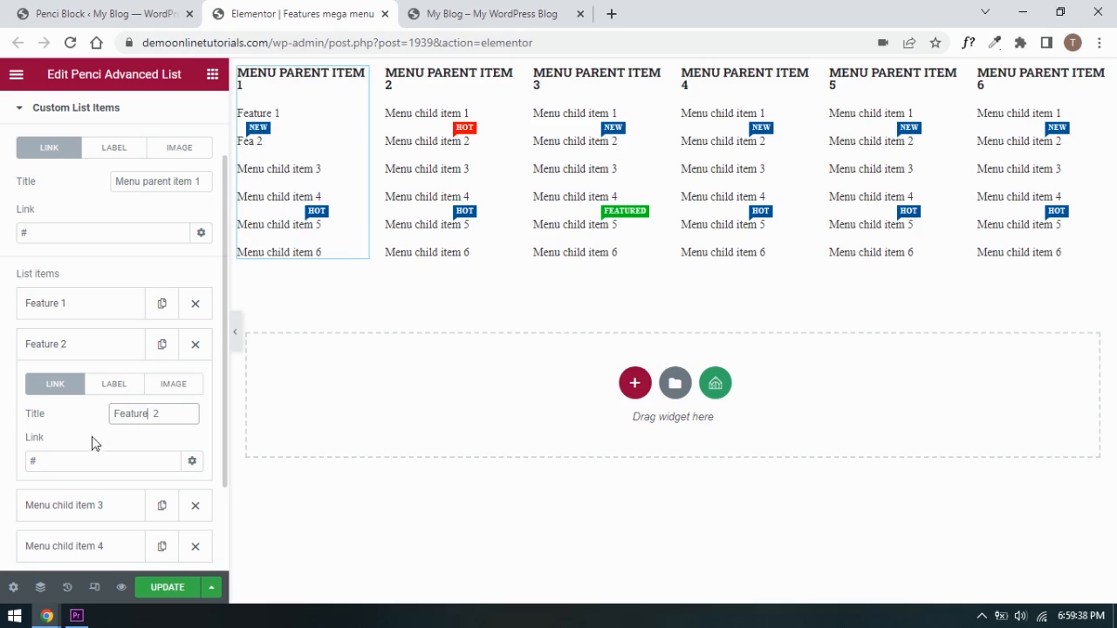
left_click(92, 461)
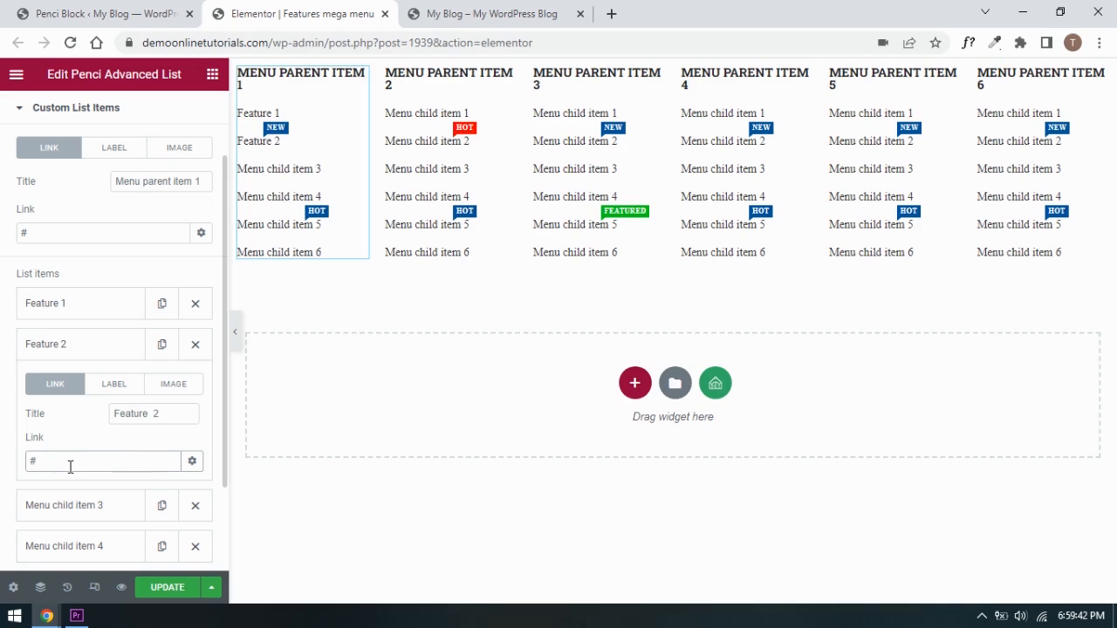
Rename the third list item to Feature 3
left_click(84, 351)
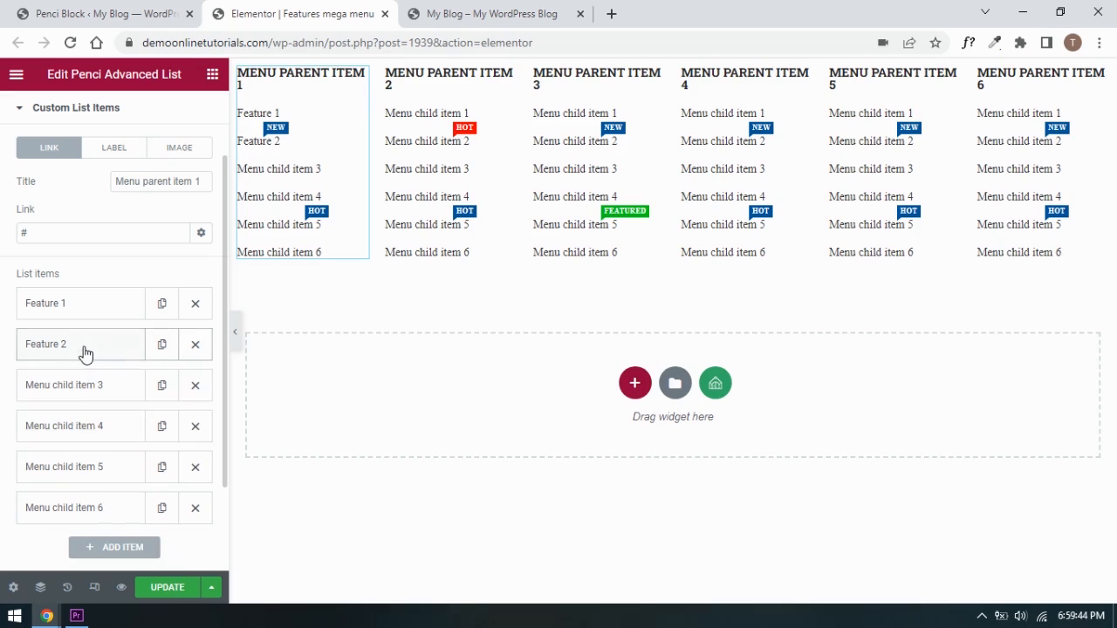
left_click(78, 391)
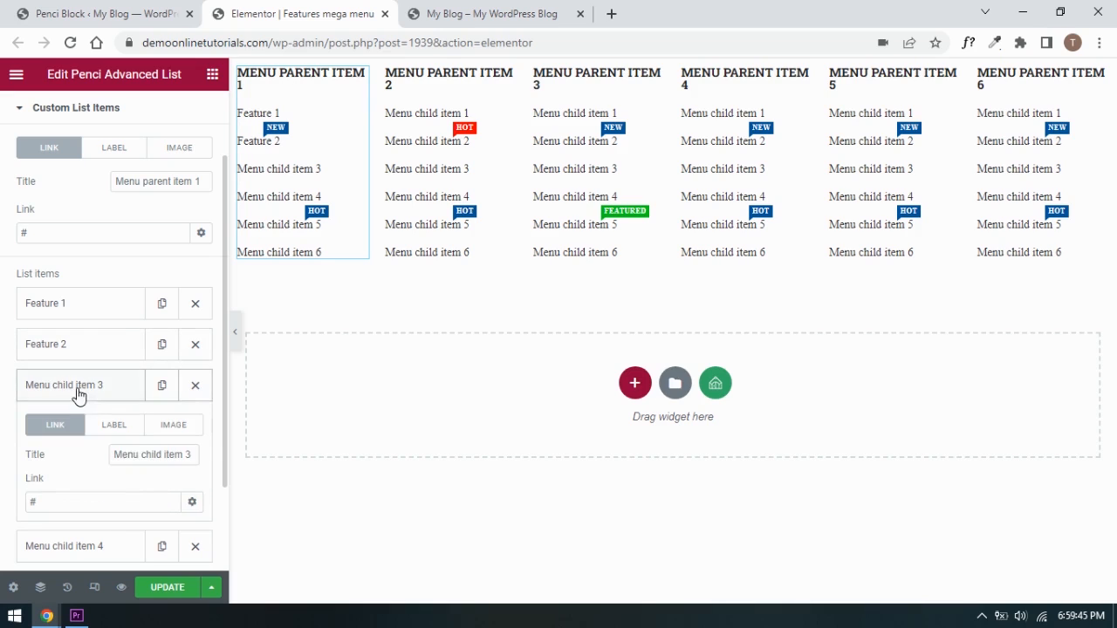
left_click(186, 452)
key("BackSpace")
key("BackSpace")
key("BackSpace")
key("BackSpace")
key("BackSpace")
key("BackSpace")
key("BackSpace")
key("BackSpace")
key("BackSpace")
key("BackSpace")
key("BackSpace")
key("BackSpace")
key("BackSpace")
key("BackSpace")
key("BackSpace")
key("BackSpace")
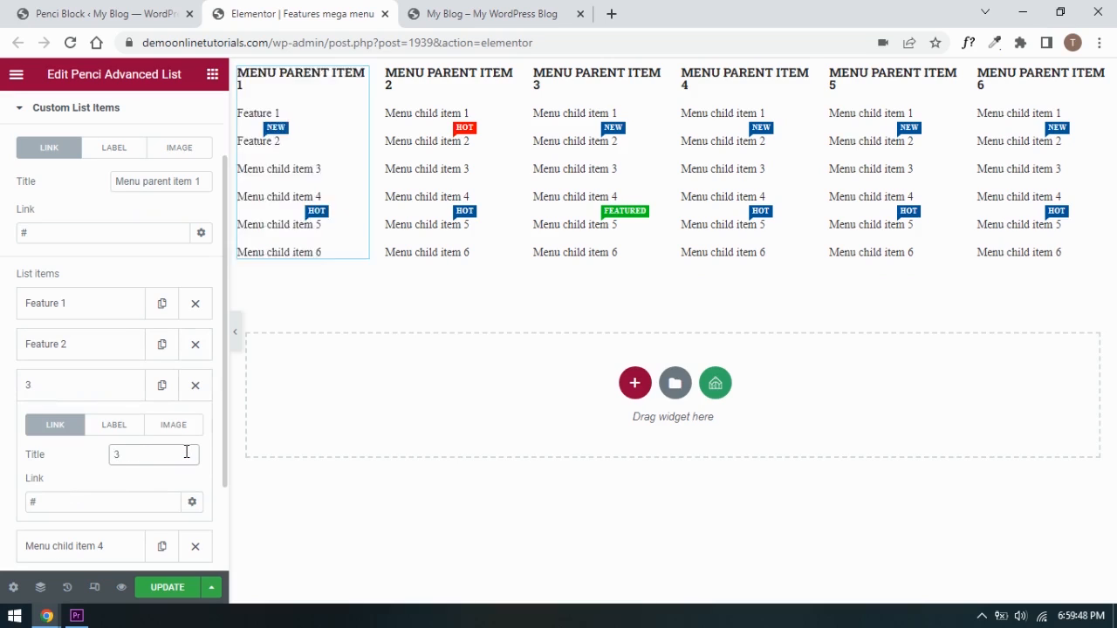
type("Feature")
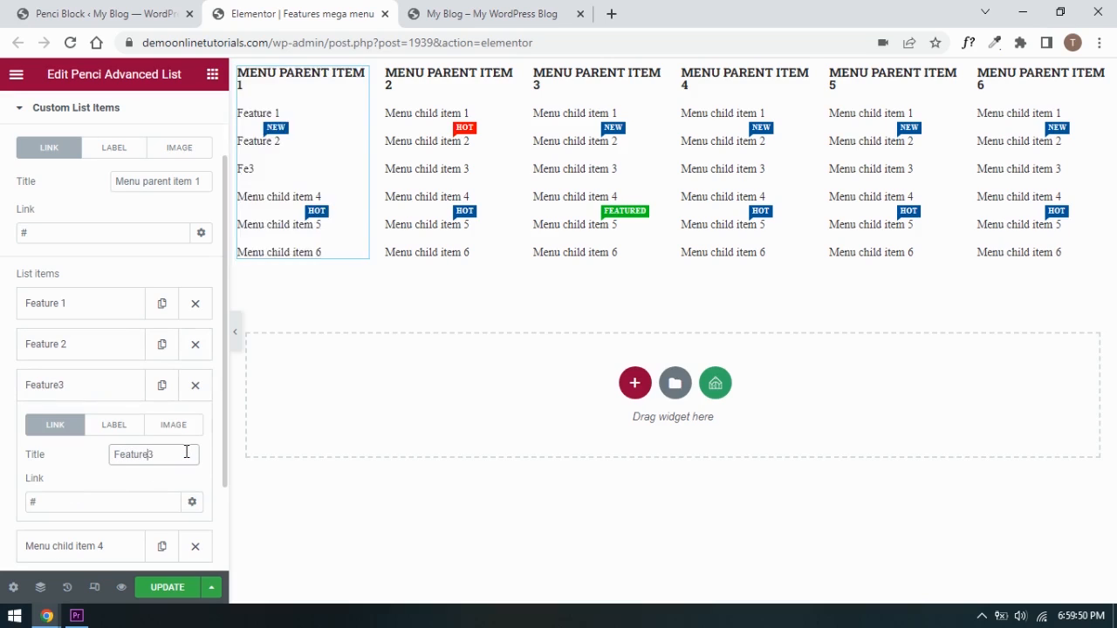
left_click(60, 390)
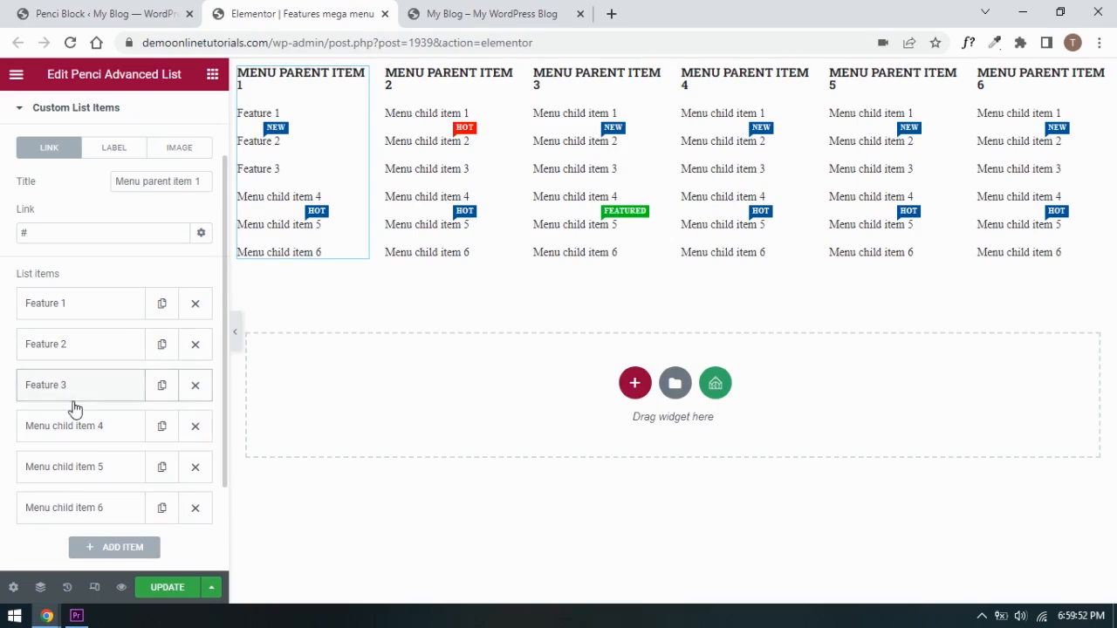
Rename the fourth list item to Feature 4
left_click(71, 432)
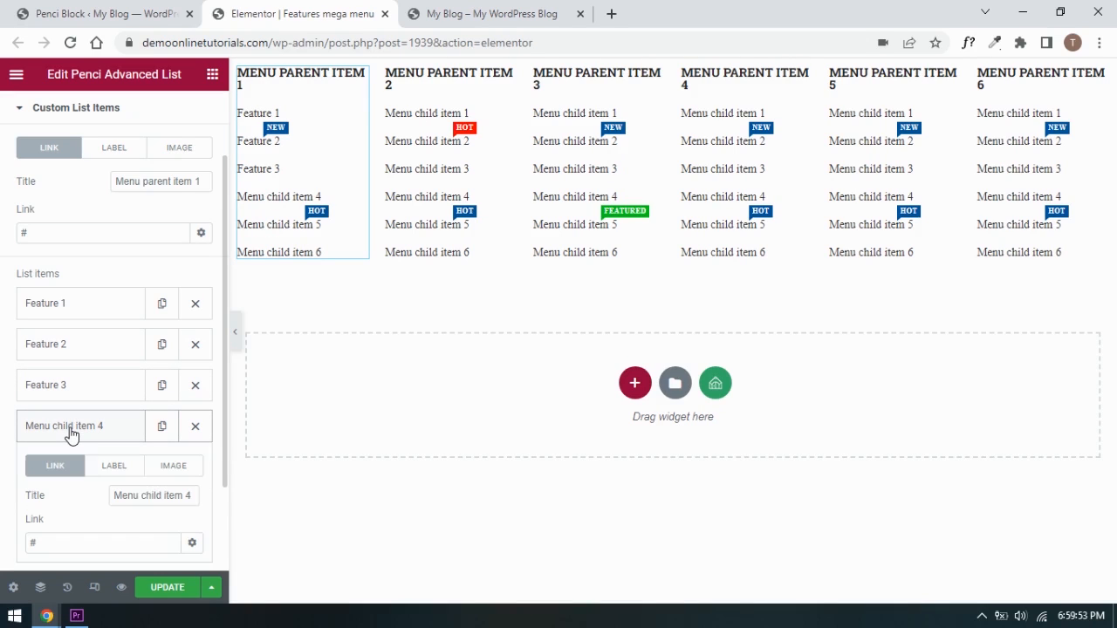
left_click(182, 495)
key("BackSpace")
key("BackSpace")
key("BackSpace")
key("BackSpace")
key("BackSpace")
key("BackSpace")
key("BackSpace")
key("BackSpace")
key("BackSpace")
key("BackSpace")
key("BackSpace")
key("BackSpace")
key("BackSpace")
key("BackSpace")
key("BackSpace")
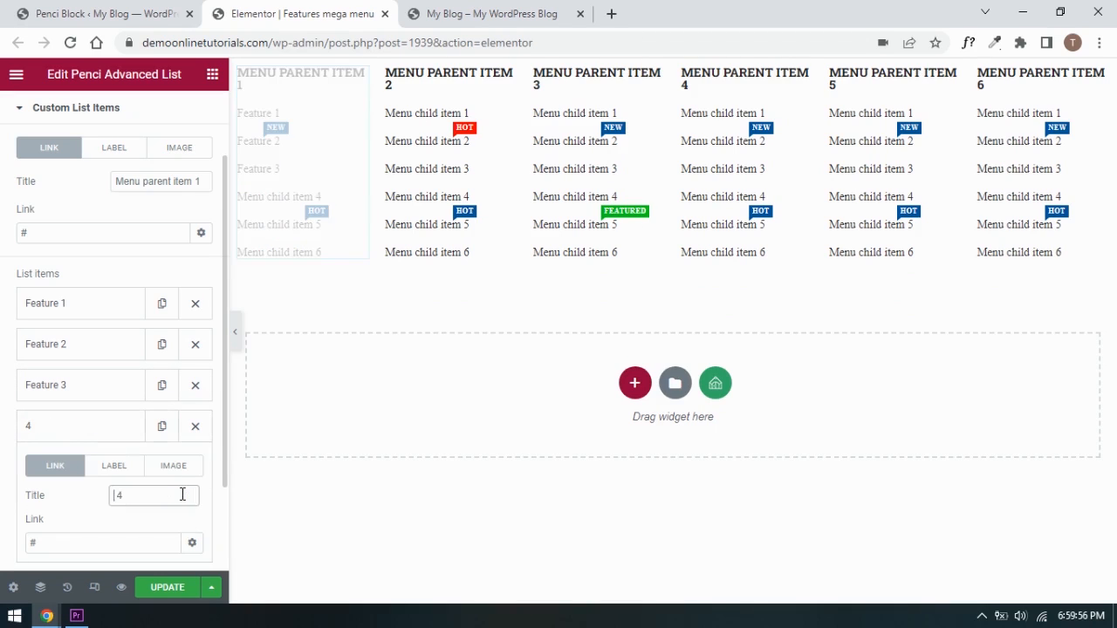
type("Feature")
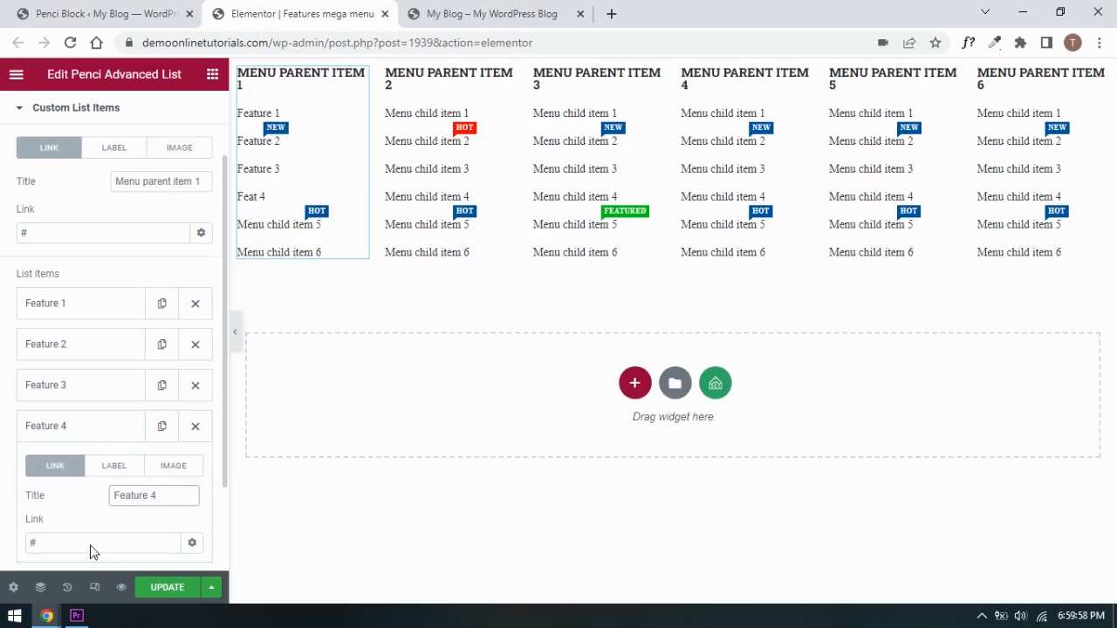
left_click(77, 540)
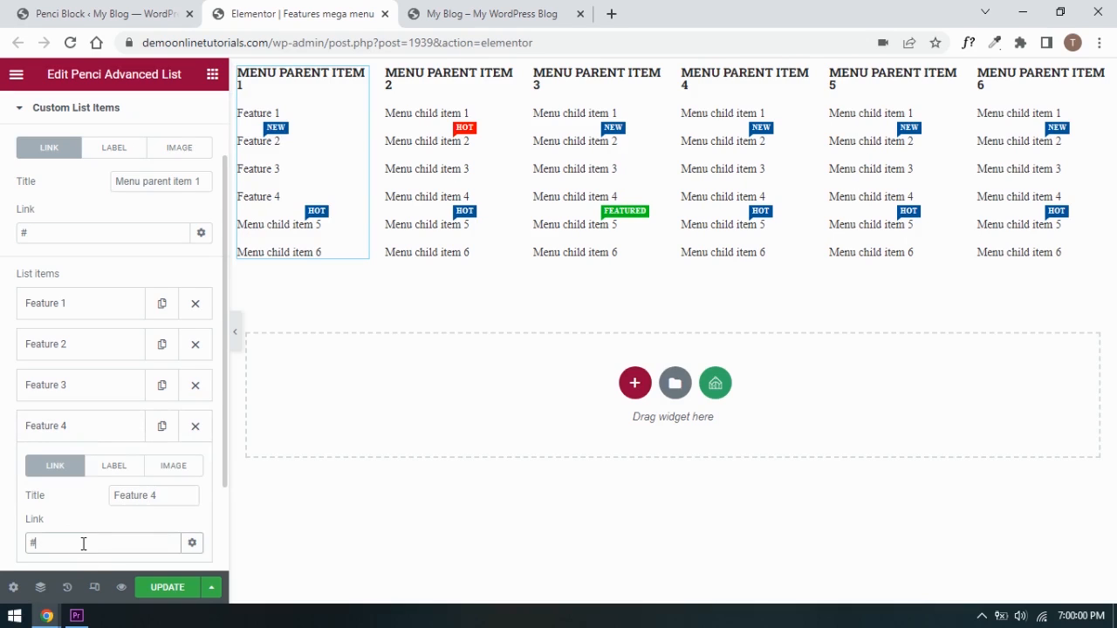
left_click(75, 427)
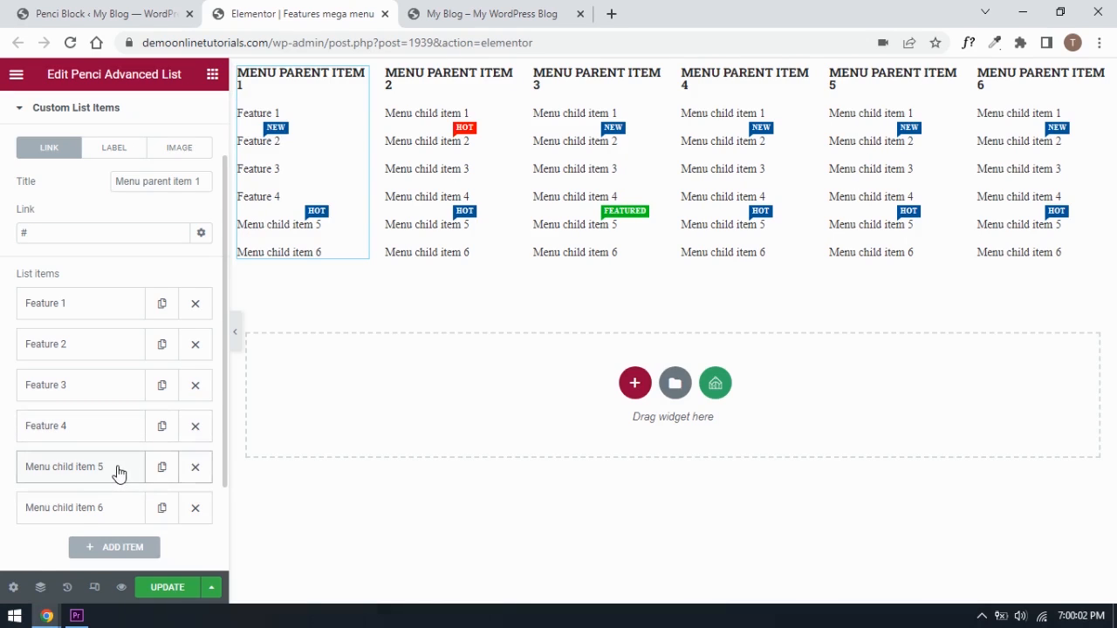
Rename the fifth list item to Feature 5
left_click(119, 471)
scroll(172, 504, "down", 3)
left_click(185, 416)
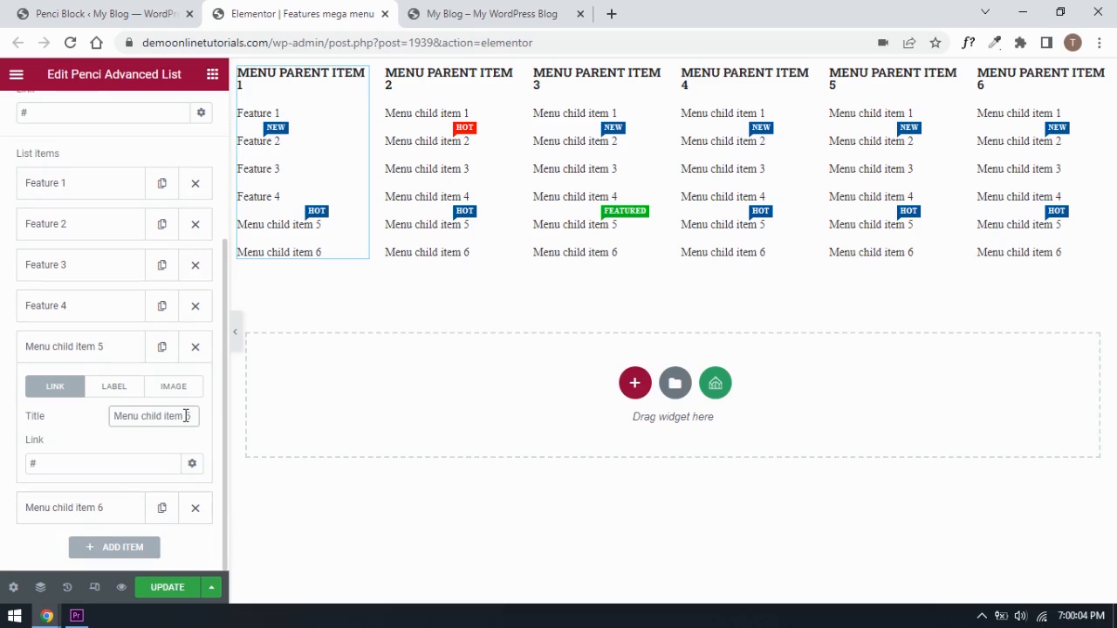
key("BackSpace")
key("BackSpace")
key("BackSpace")
key("BackSpace")
key("BackSpace")
key("BackSpace")
key("BackSpace")
key("BackSpace")
key("BackSpace")
key("BackSpace")
key("BackSpace")
key("BackSpace")
key("BackSpace")
key("BackSpace")
key("BackSpace")
key("BackSpace")
type("Feat")
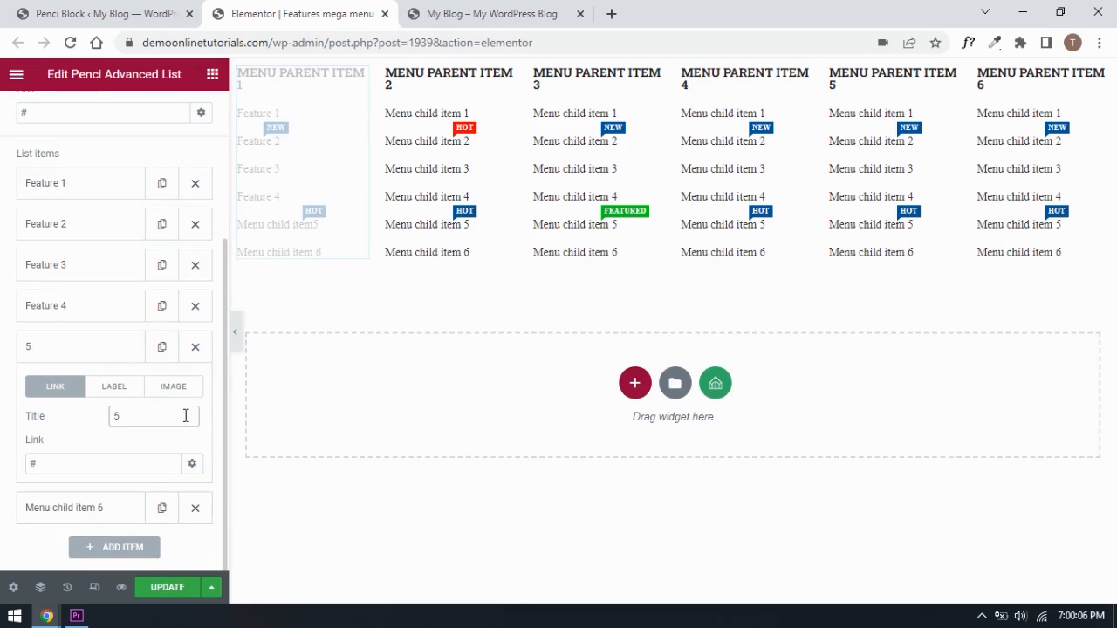
type("ure")
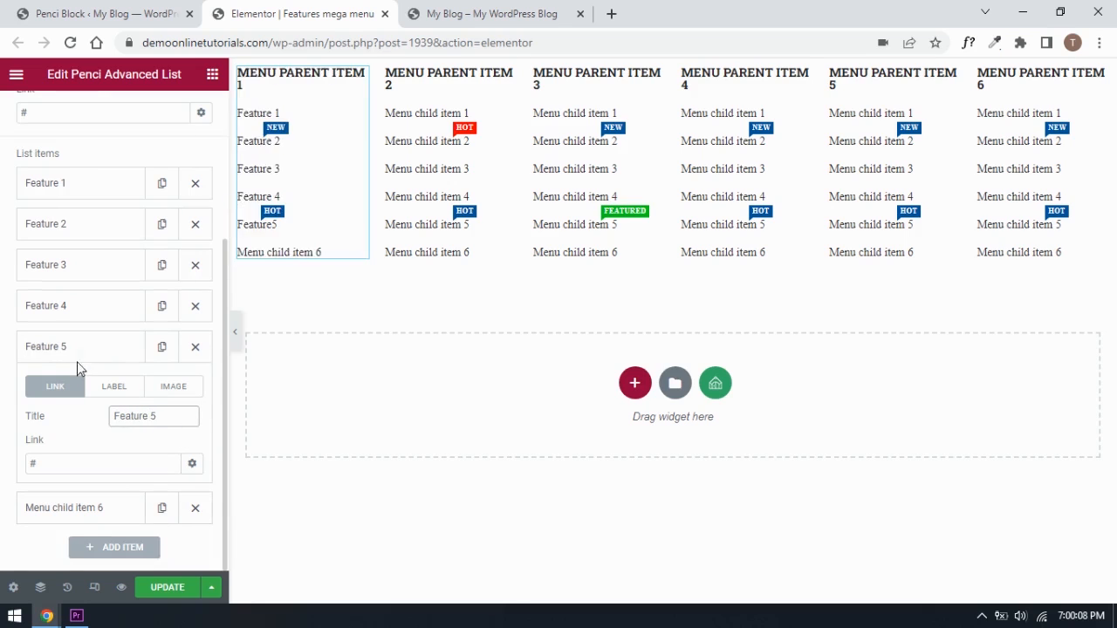
left_click(75, 350)
Rename the sixth list item to Feature 6
left_click(92, 394)
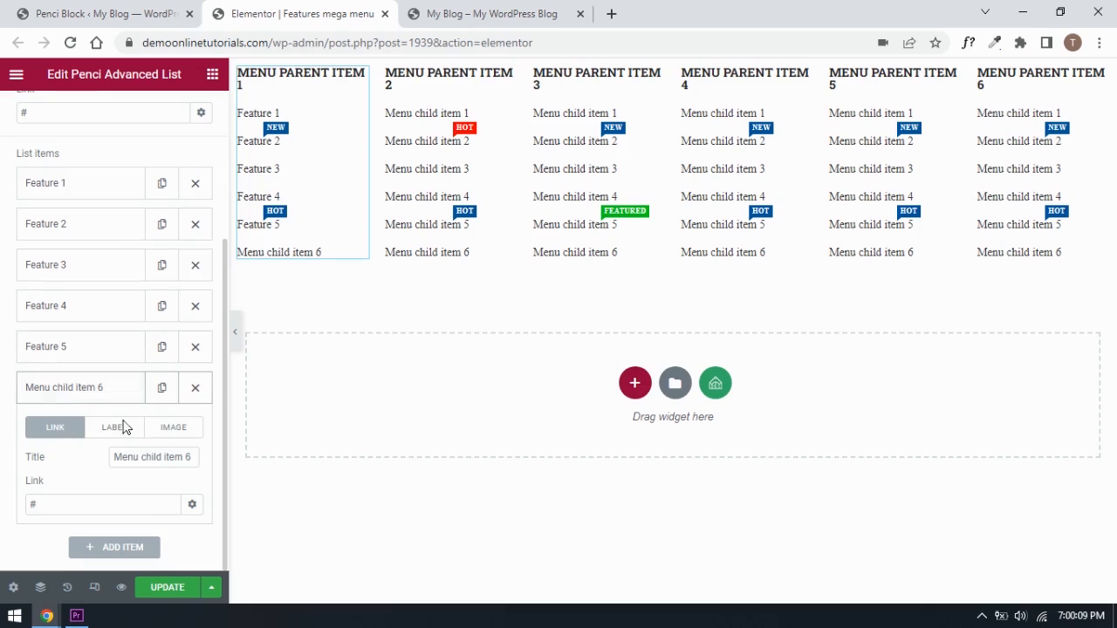
left_click(182, 452)
key("BackSpace")
key("BackSpace")
key("BackSpace")
key("BackSpace")
key("BackSpace")
key("BackSpace")
key("BackSpace")
key("BackSpace")
key("BackSpace")
key("BackSpace")
key("BackSpace")
key("BackSpace")
key("BackSpace")
key("BackSpace")
key("BackSpace")
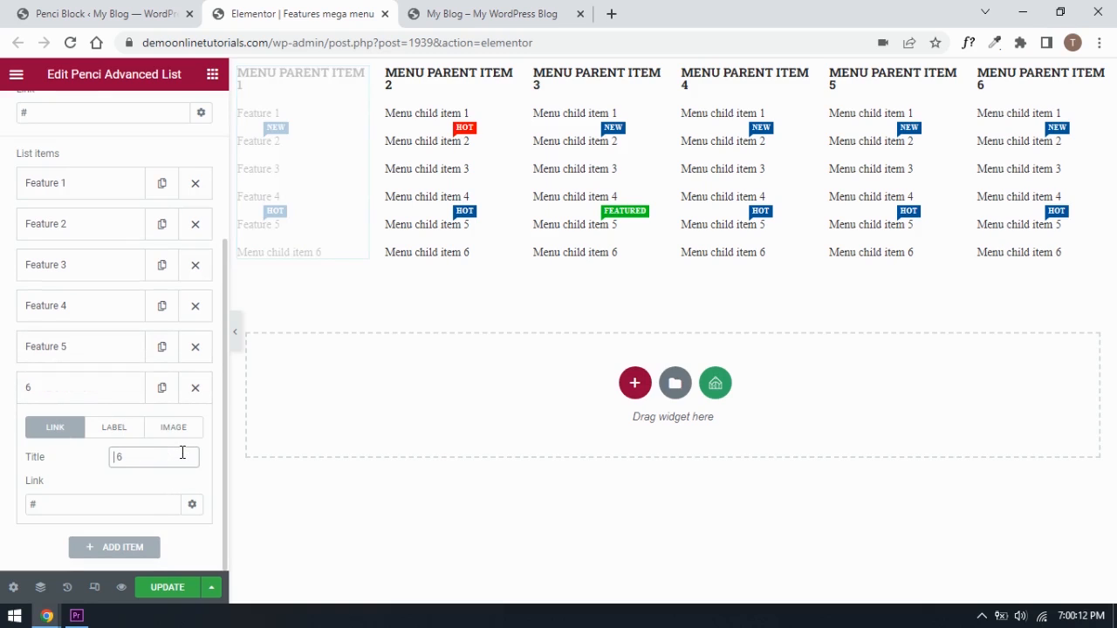
type("Feature")
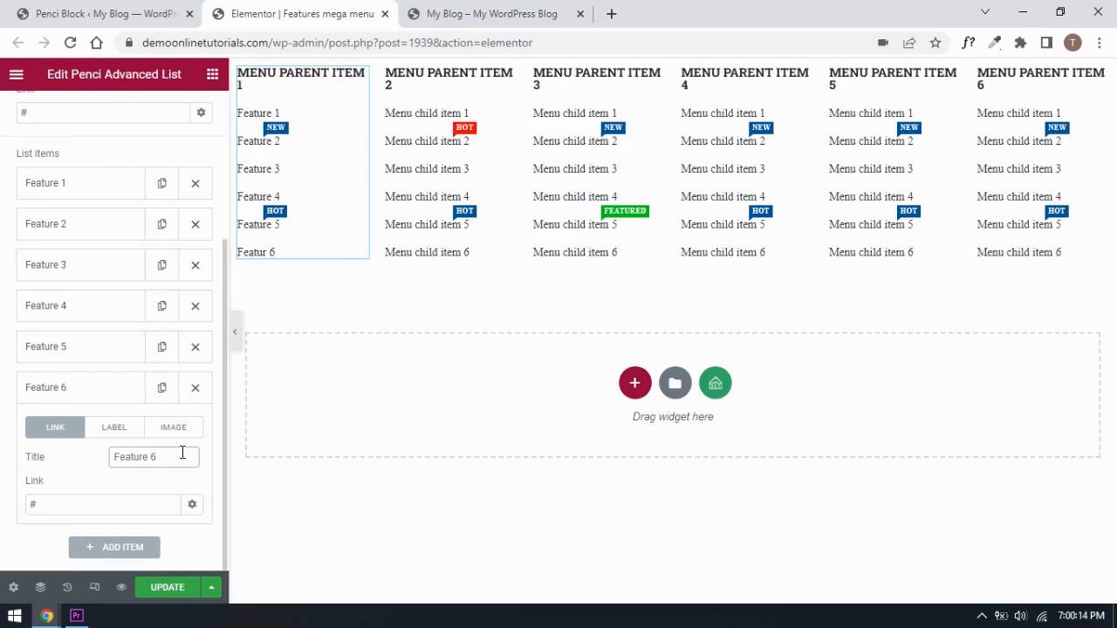
left_click(100, 395)
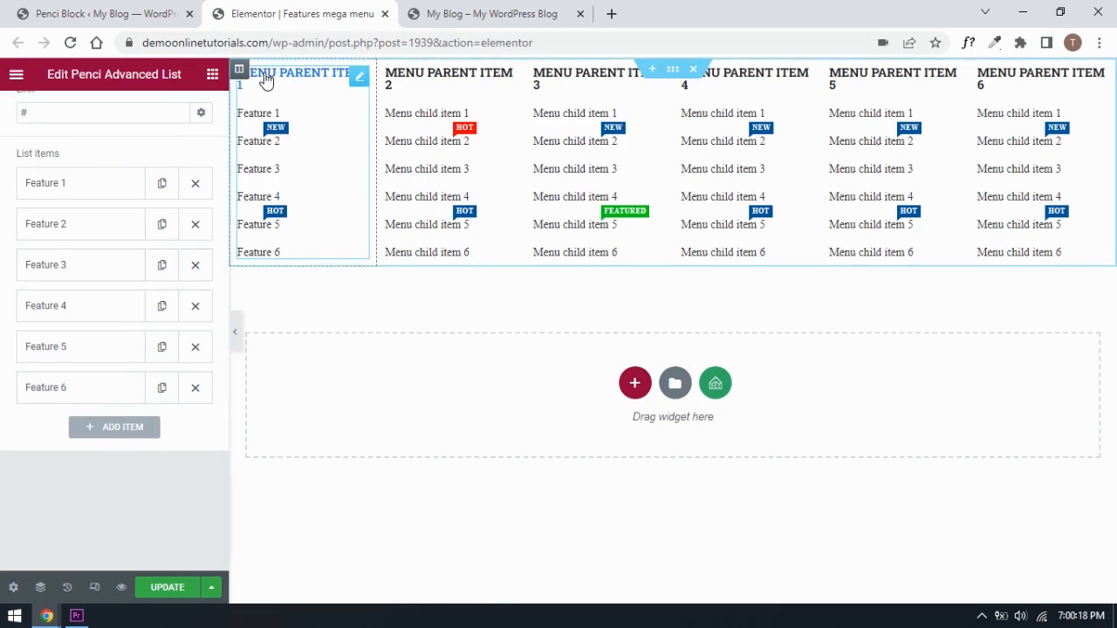
Rename the first column's heading to More Feature and update the page
scroll(125, 399, "up", 1)
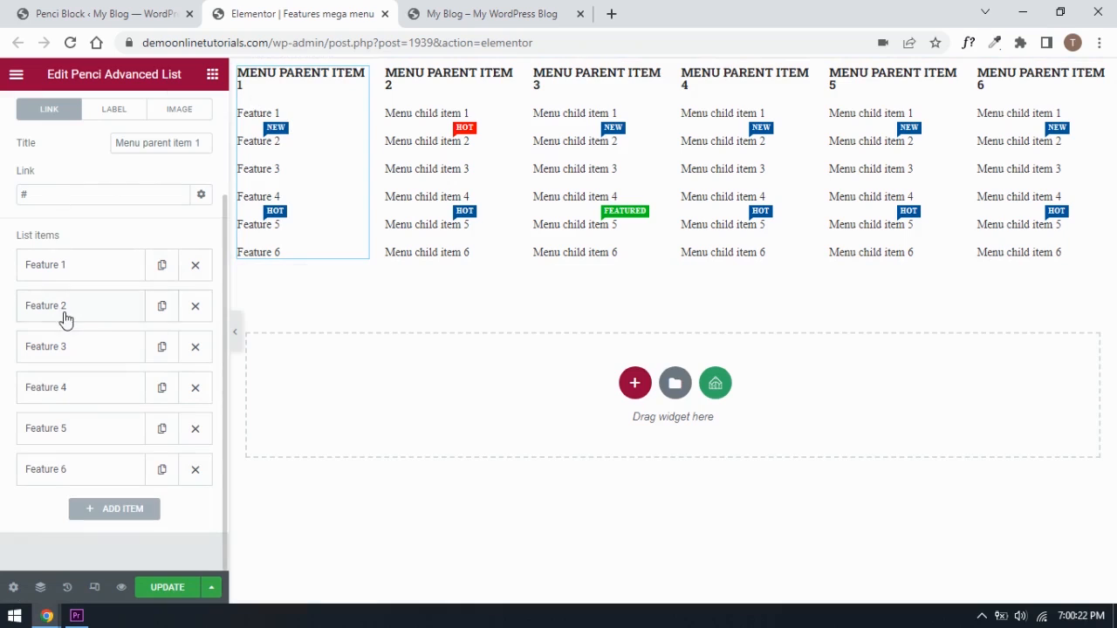
scroll(39, 240, "up", 2)
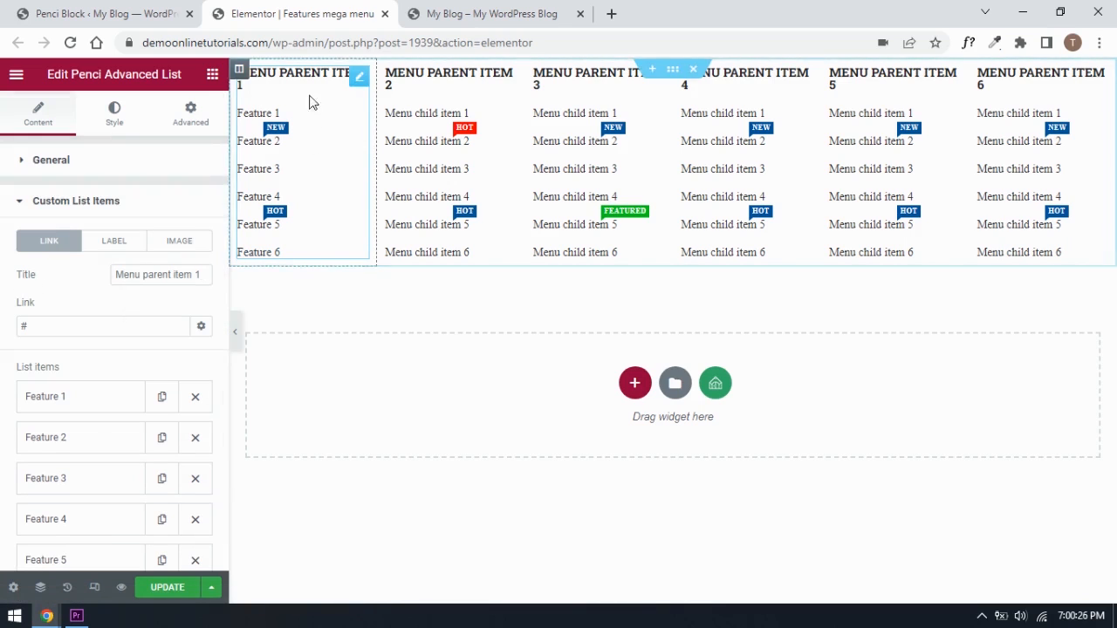
left_click(201, 274)
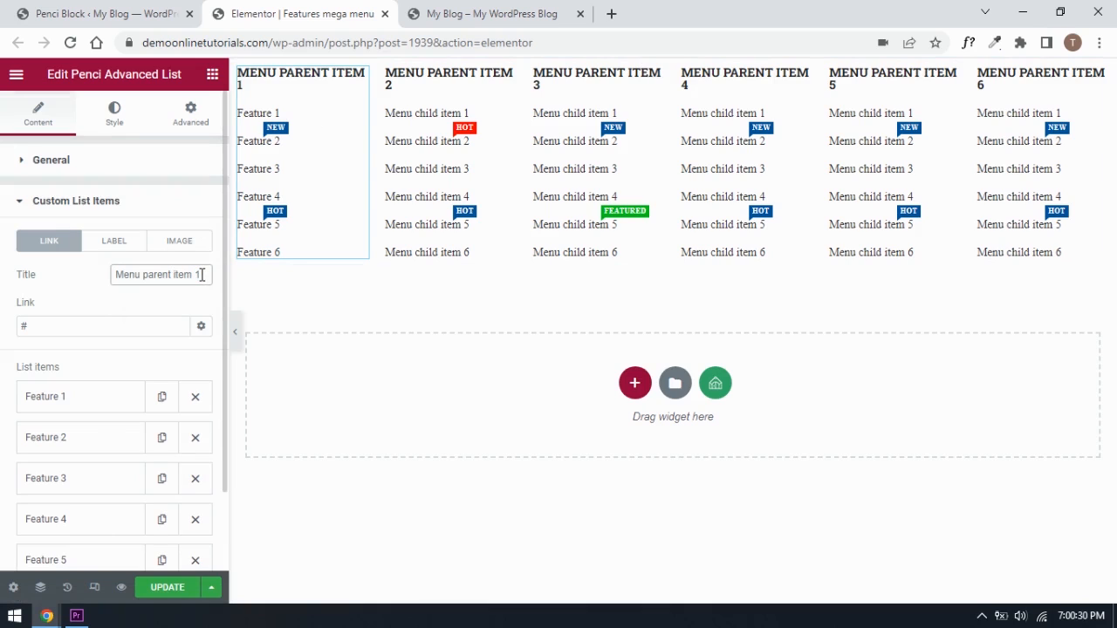
key("BackSpace")
key("BackSpace")
key("BackSpace")
key("BackSpace")
key("BackSpace")
key("BackSpace")
key("BackSpace")
key("BackSpace")
key("BackSpace")
key("BackSpace")
key("BackSpace")
key("BackSpace")
key("BackSpace")
key("BackSpace")
key("BackSpace")
key("BackSpace")
key("BackSpace")
key("BackSpace")
type("Mo")
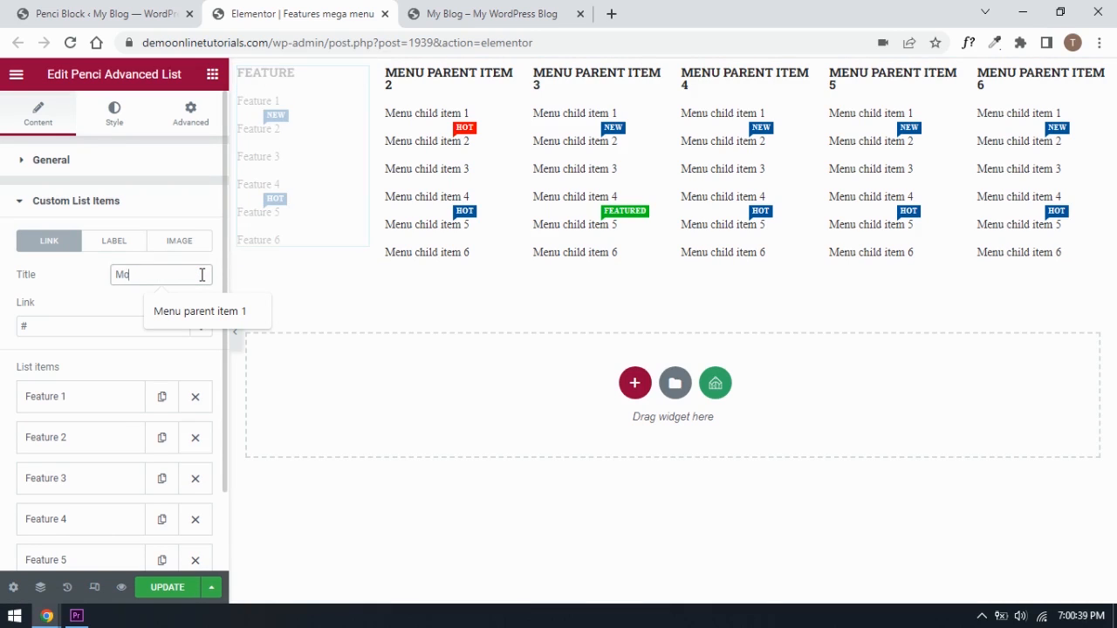
type("re Feature")
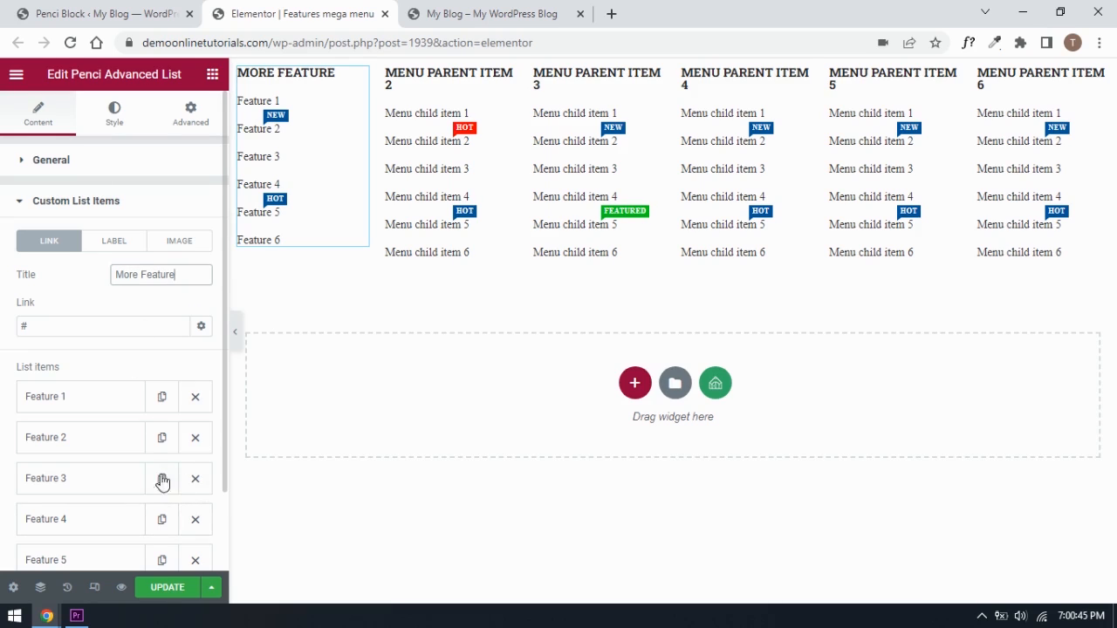
left_click(162, 589)
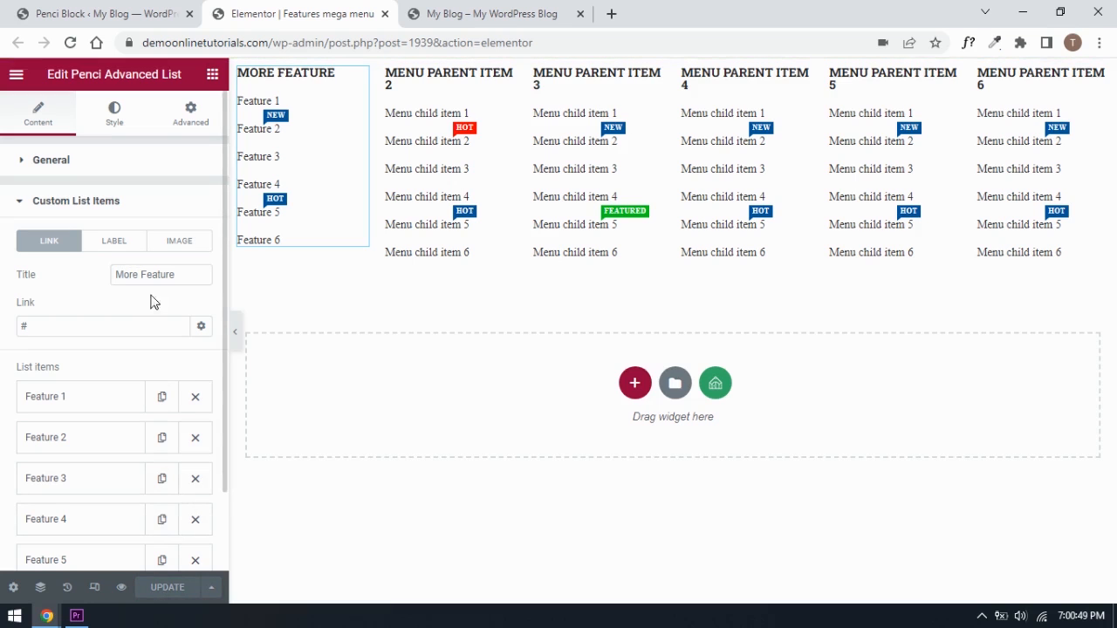
Reload the blog's front page and preview the Features mega menu
left_click(489, 22)
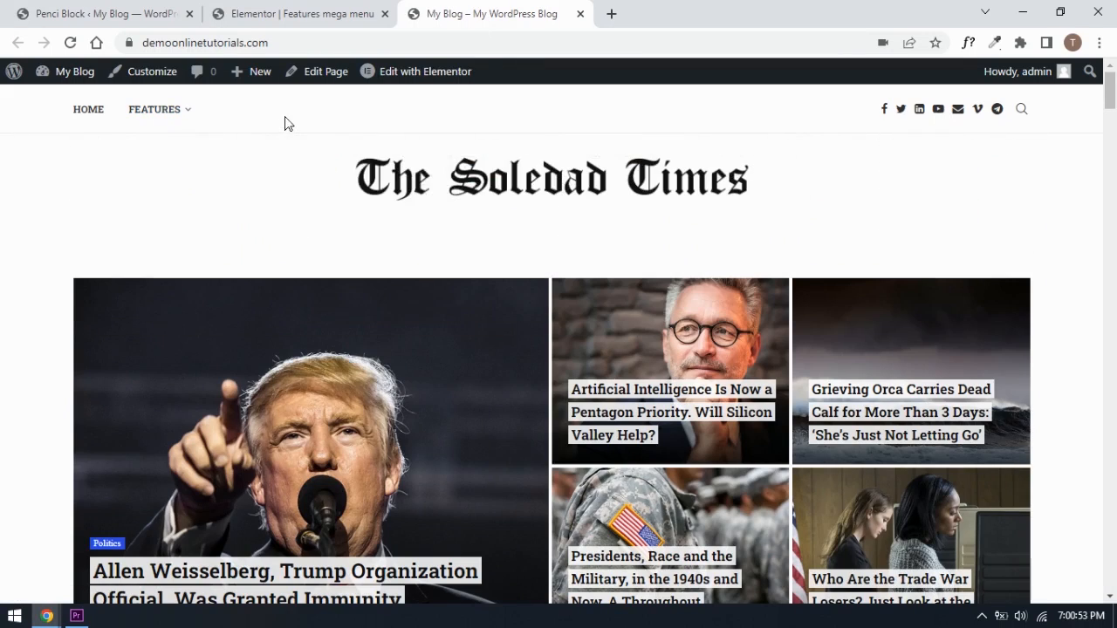
right_click(284, 123)
left_click(314, 165)
mouse_move(175, 117)
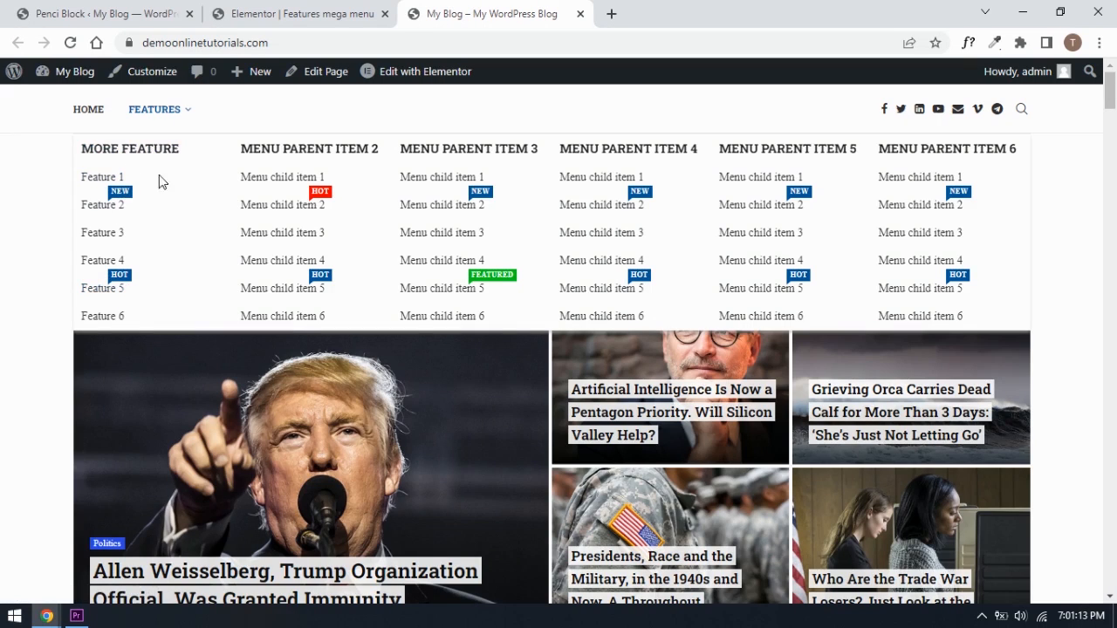
left_click(300, 15)
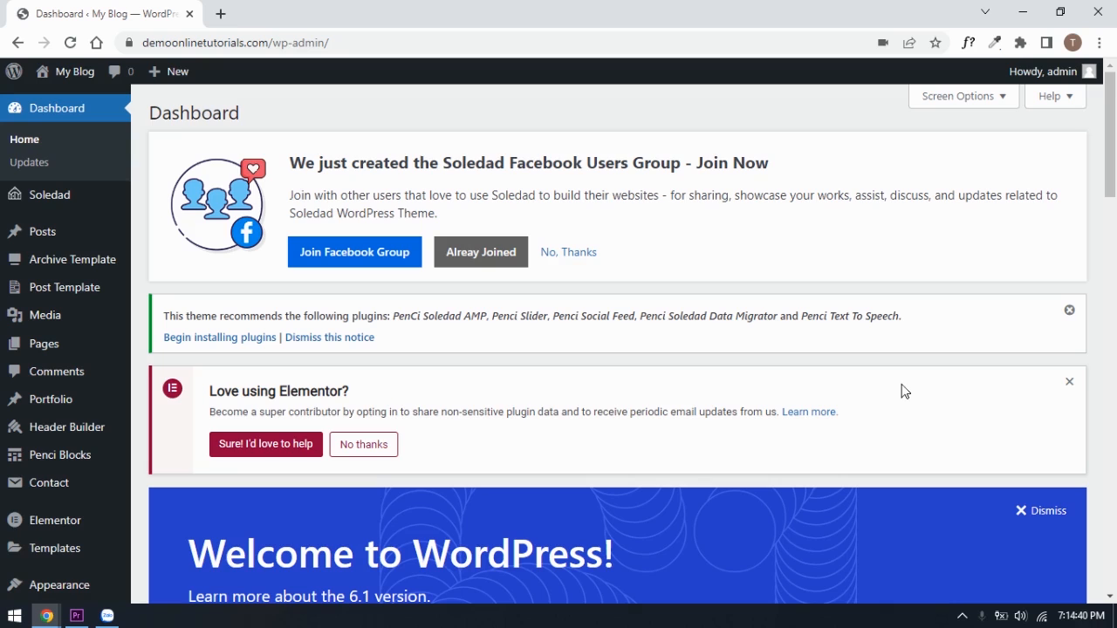
scroll(903, 391, "down", 3)
scroll(904, 391, "up", 3)
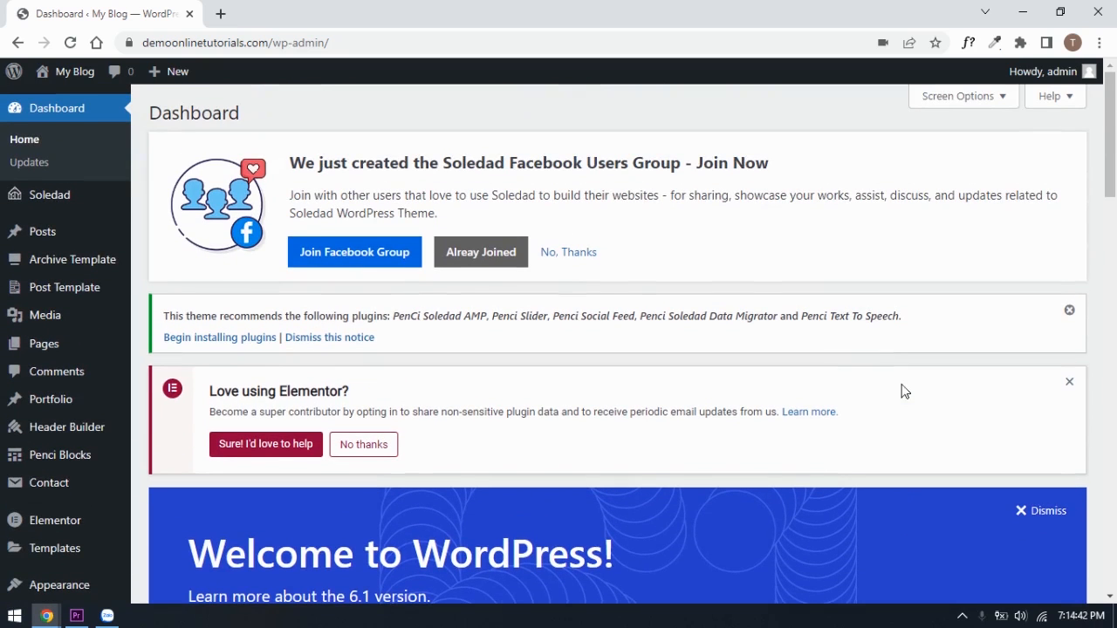
Add a custom link with URL # and link text More to the Top Menu
scroll(903, 391, "down", 2)
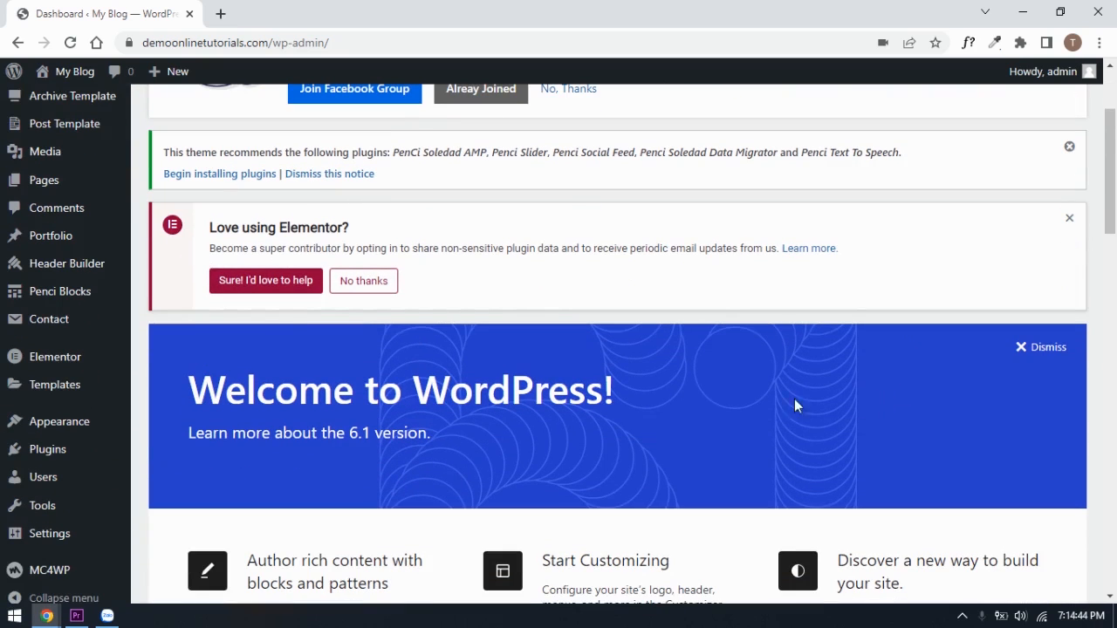
mouse_move(4, 384)
mouse_move(82, 423)
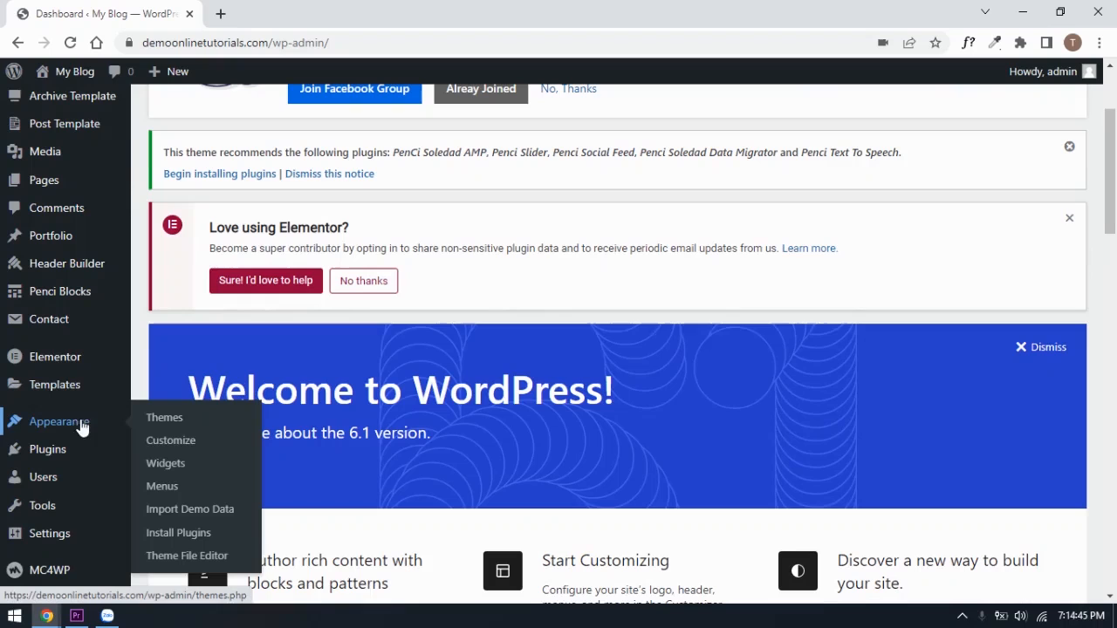
left_click(168, 493)
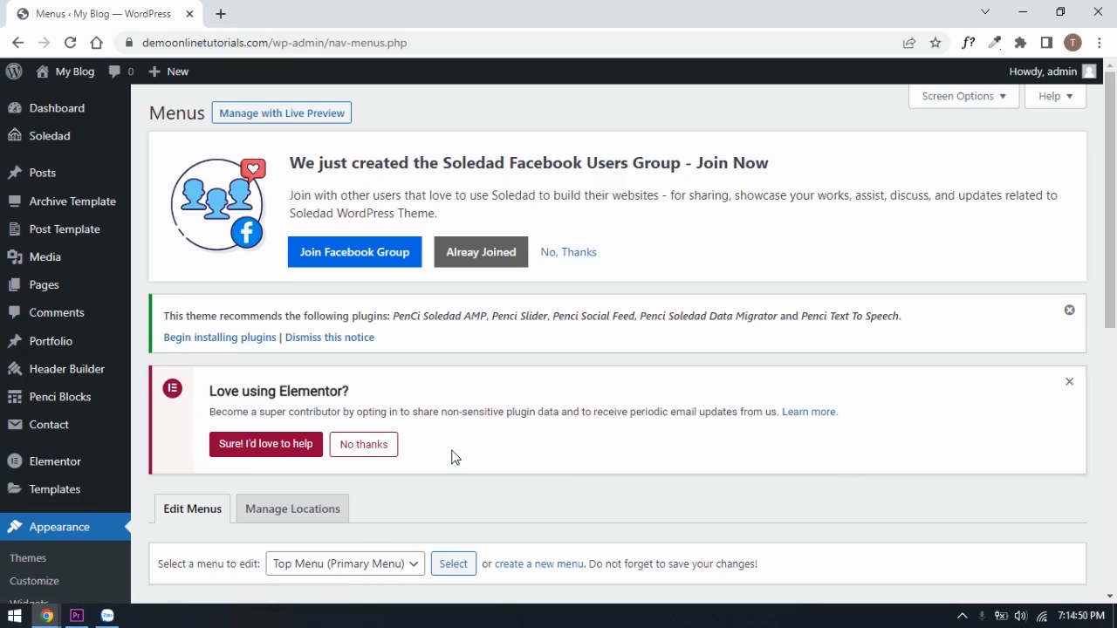
scroll(518, 349, "down", 7)
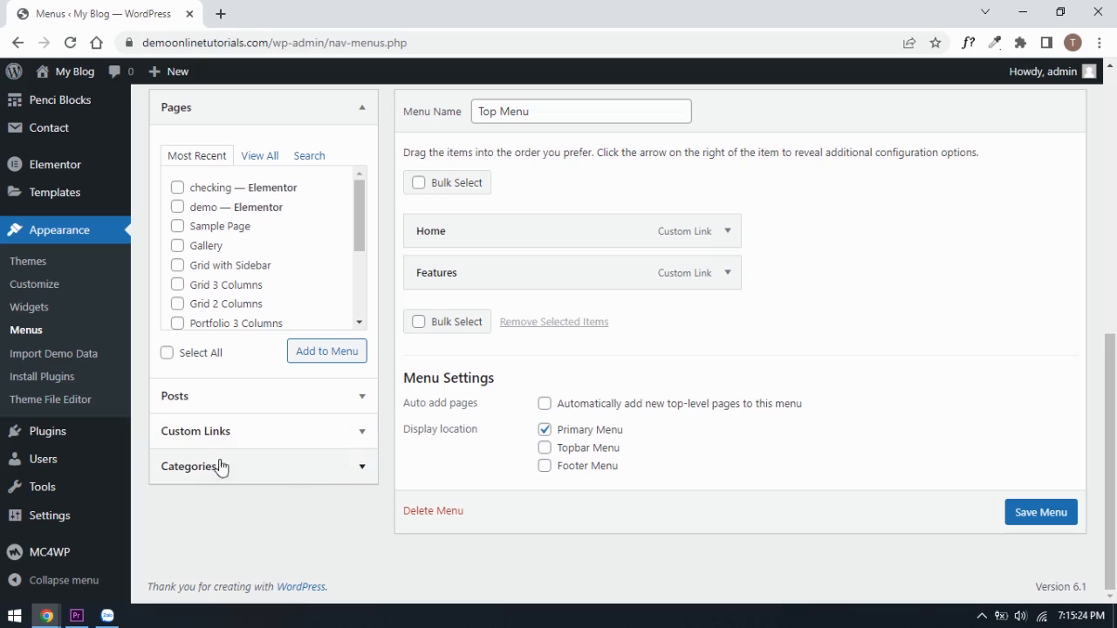
left_click(362, 436)
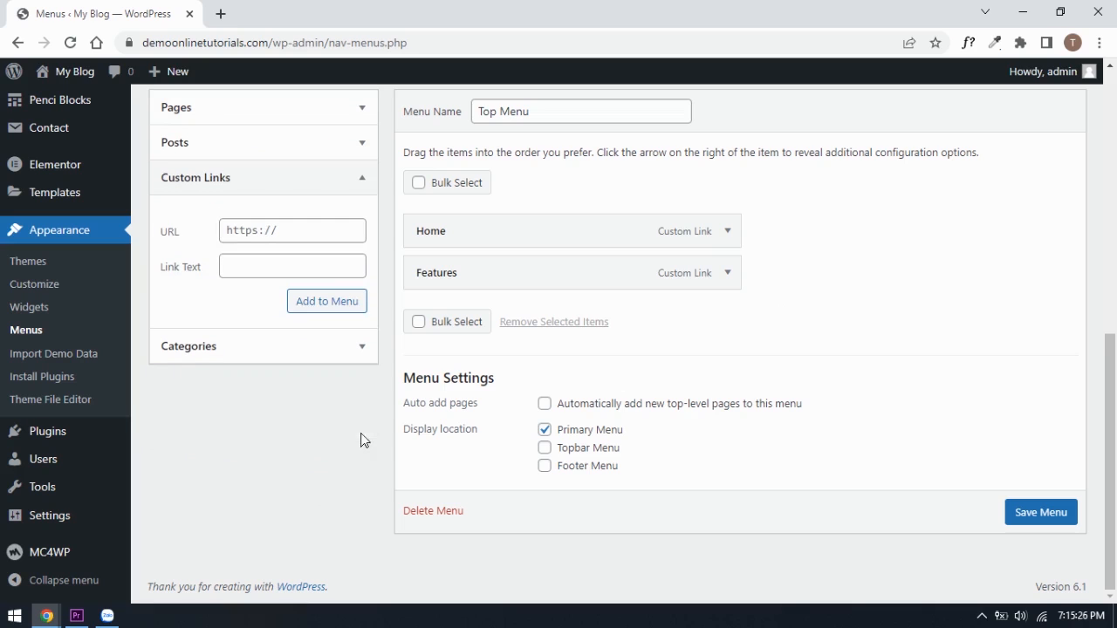
left_click(311, 230)
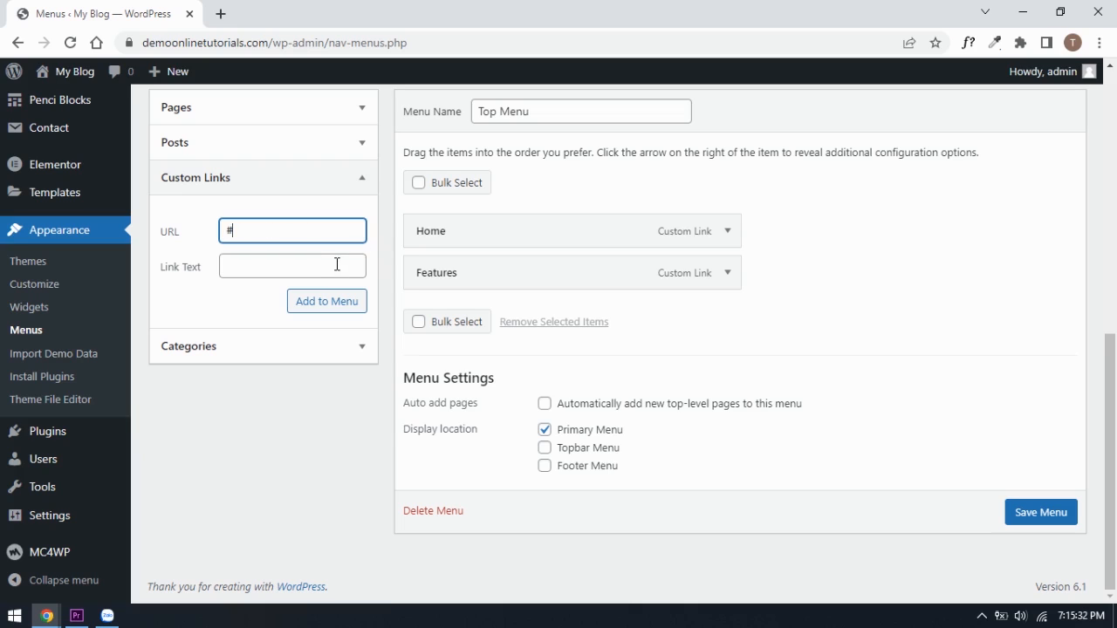
left_click(337, 265)
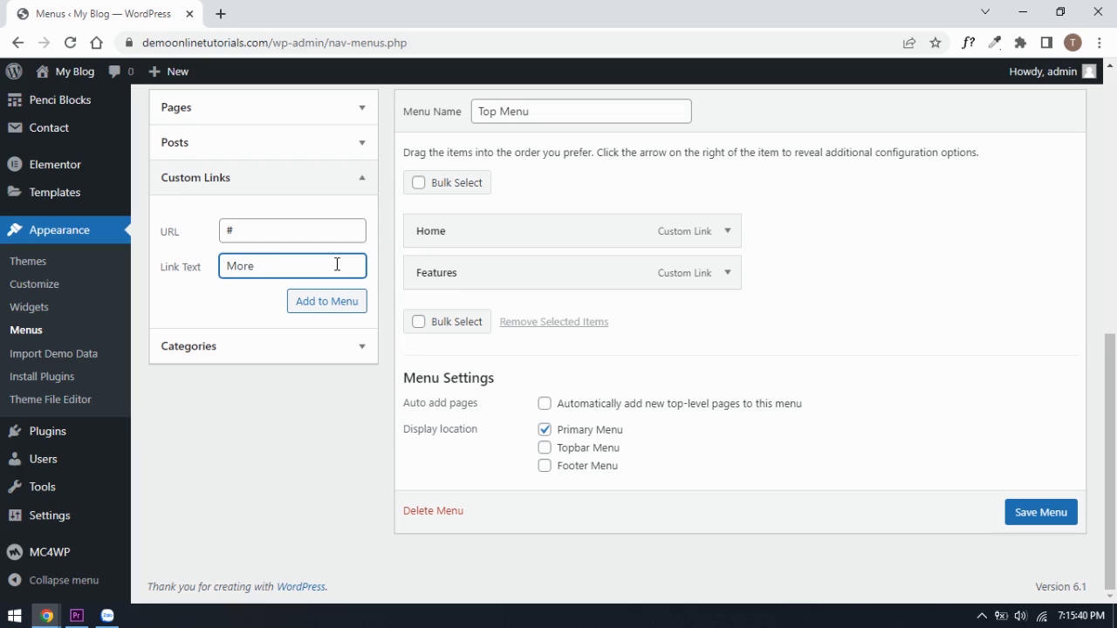
left_click(323, 303)
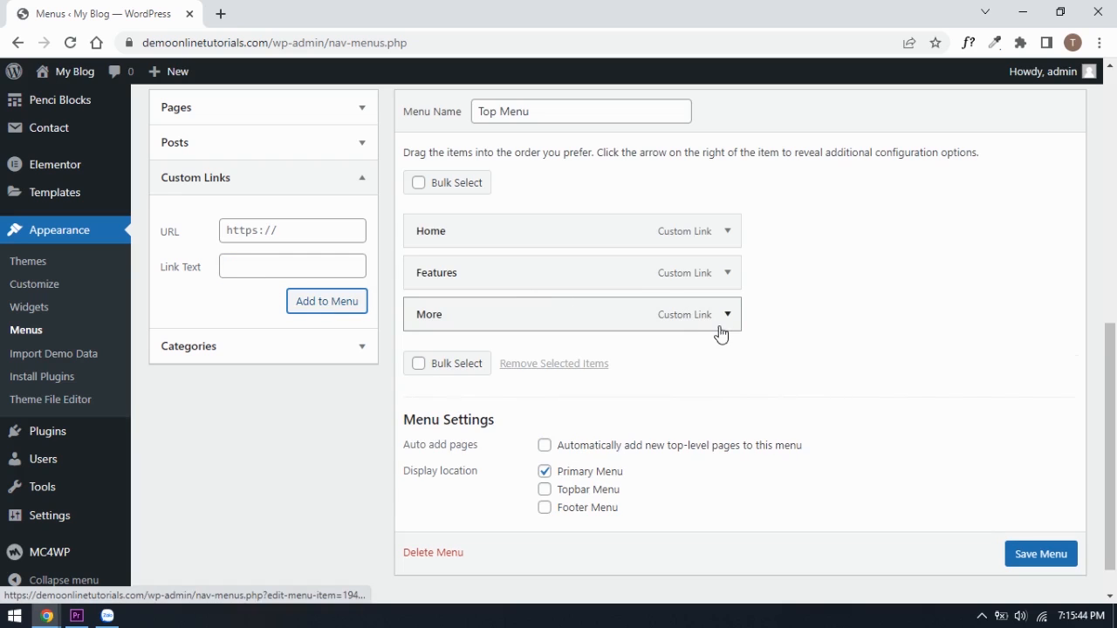
Set the More item's Mega Menu Type to Mega Menu Builder and save the menu
left_click(729, 318)
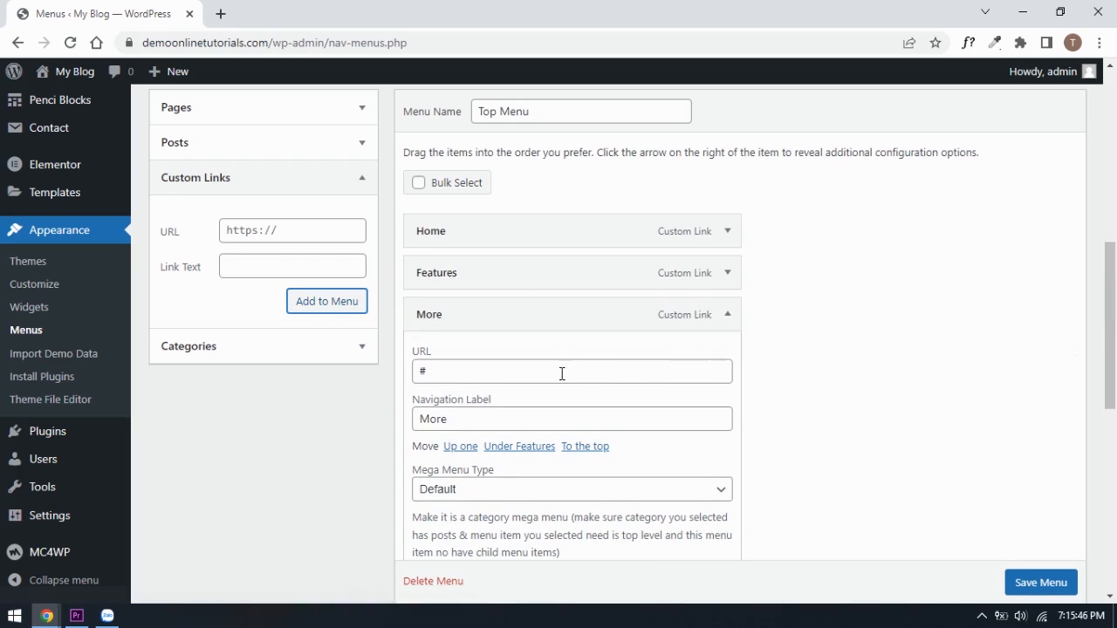
scroll(524, 367, "down", 2)
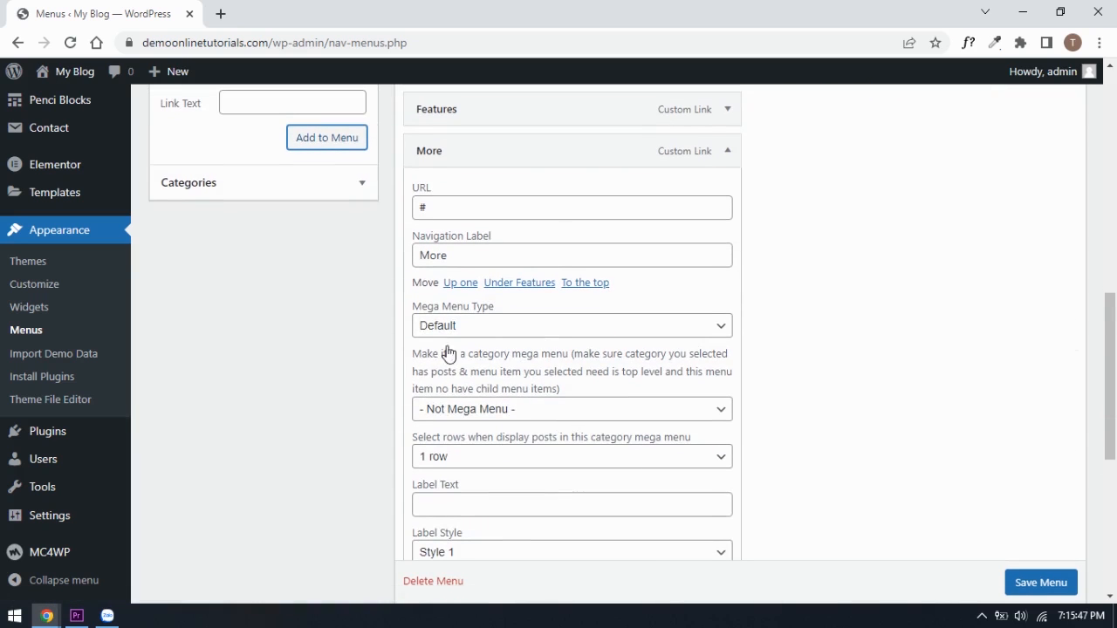
left_click(494, 328)
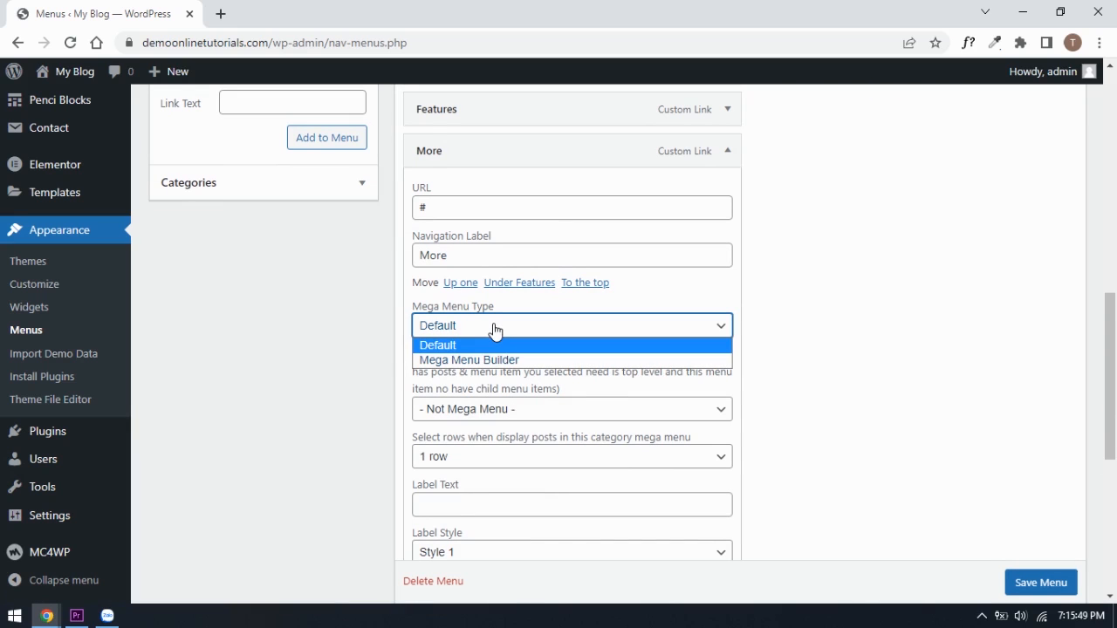
left_click(429, 363)
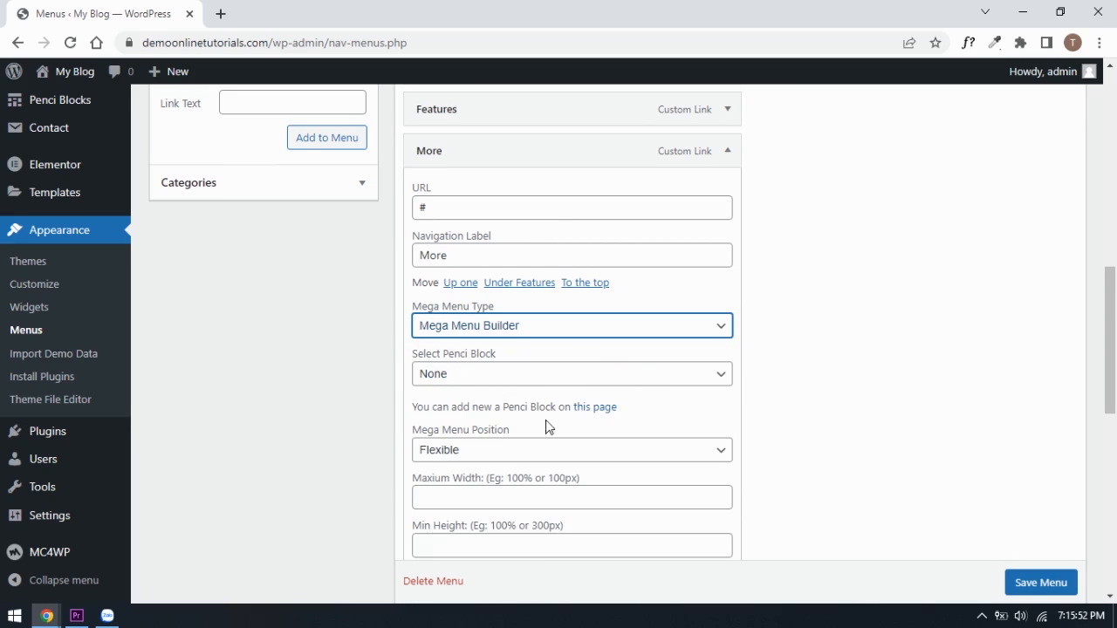
scroll(969, 541, "down", 2)
left_click(1025, 583)
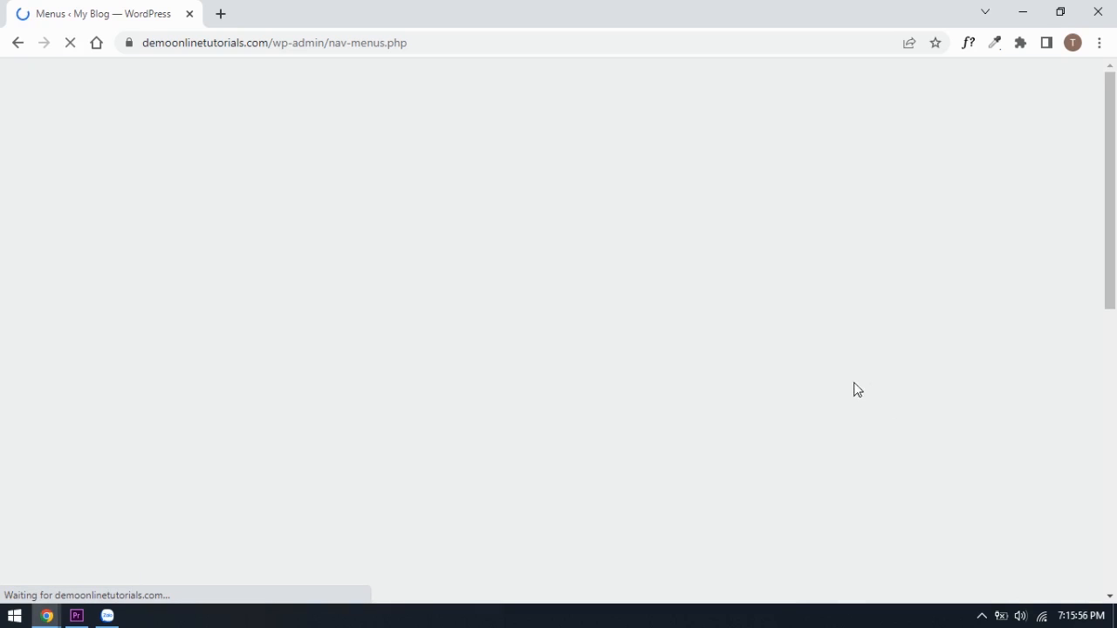
Start adding a new Penci Block in a separate browser tab
scroll(811, 389, "down", 5)
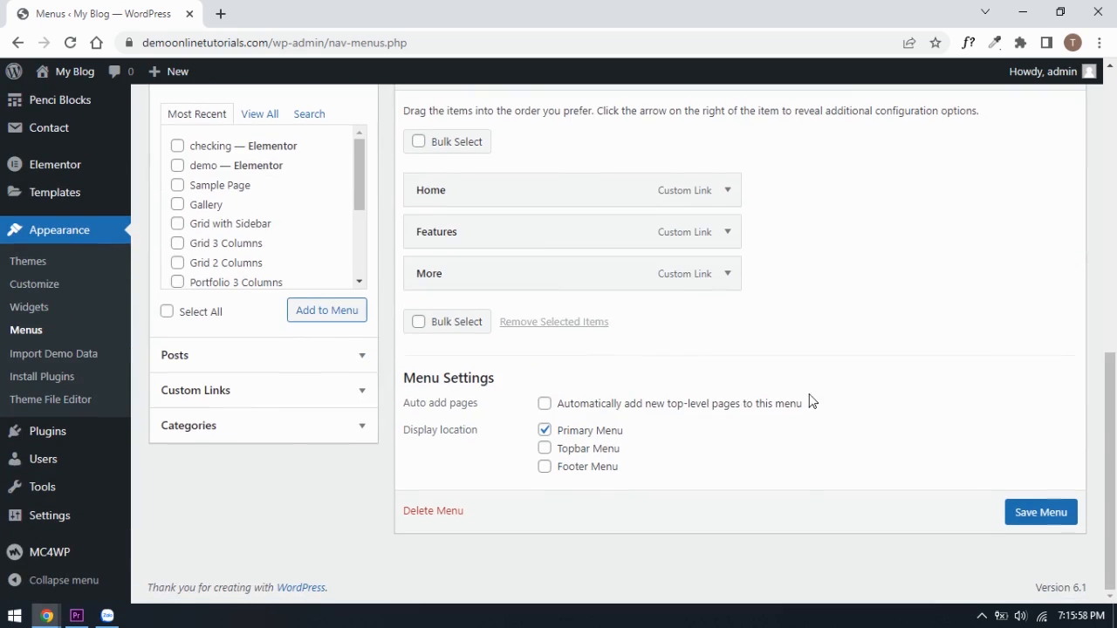
left_click(728, 274)
scroll(451, 386, "down", 1)
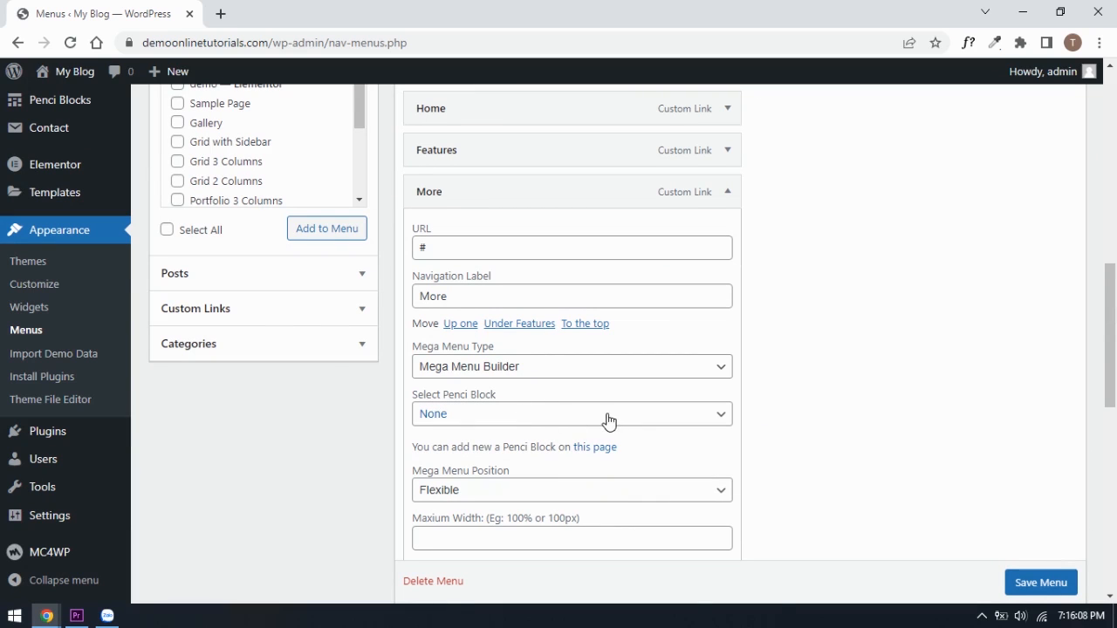
scroll(215, 329, "up", 2)
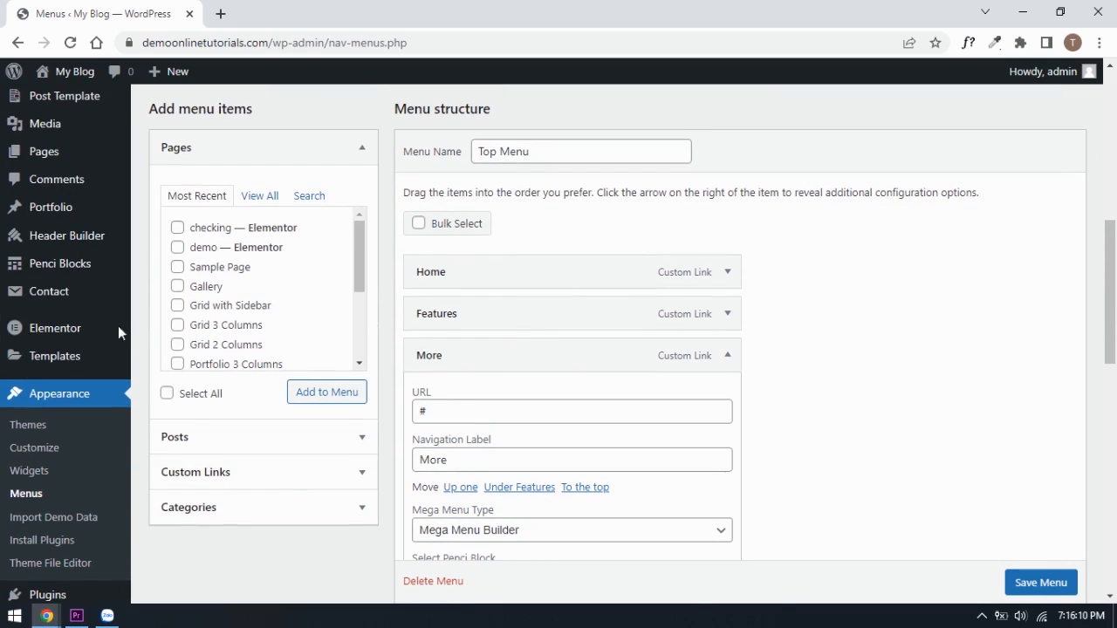
mouse_move(77, 272)
right_click(162, 287)
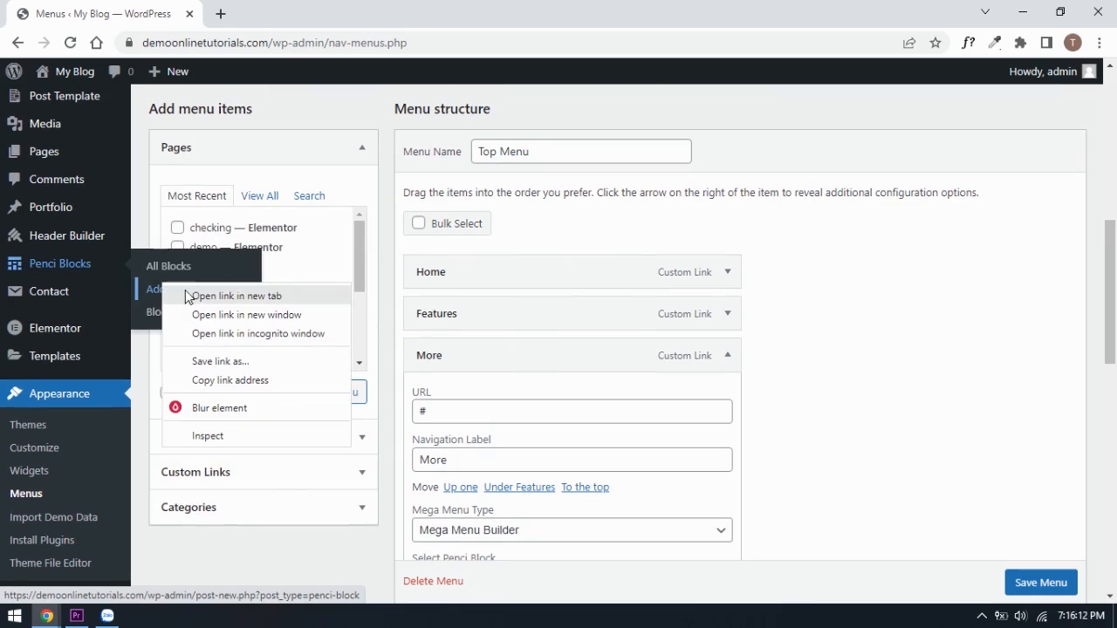
left_click(186, 297)
left_click(285, 9)
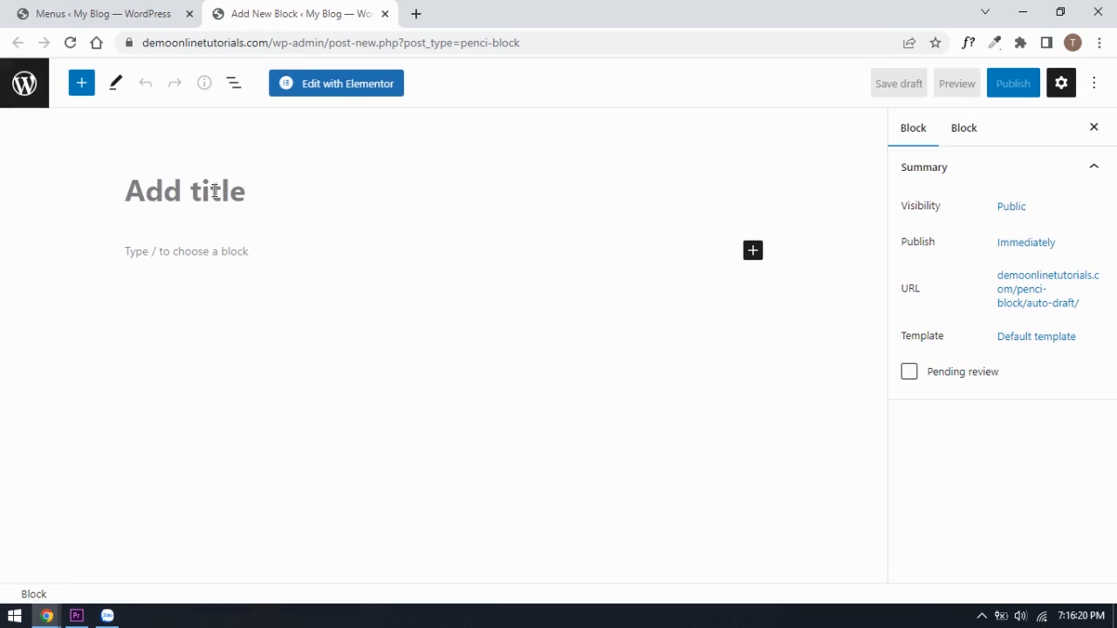
Title the new Penci Block More mega menu and publish it
type("More meg")
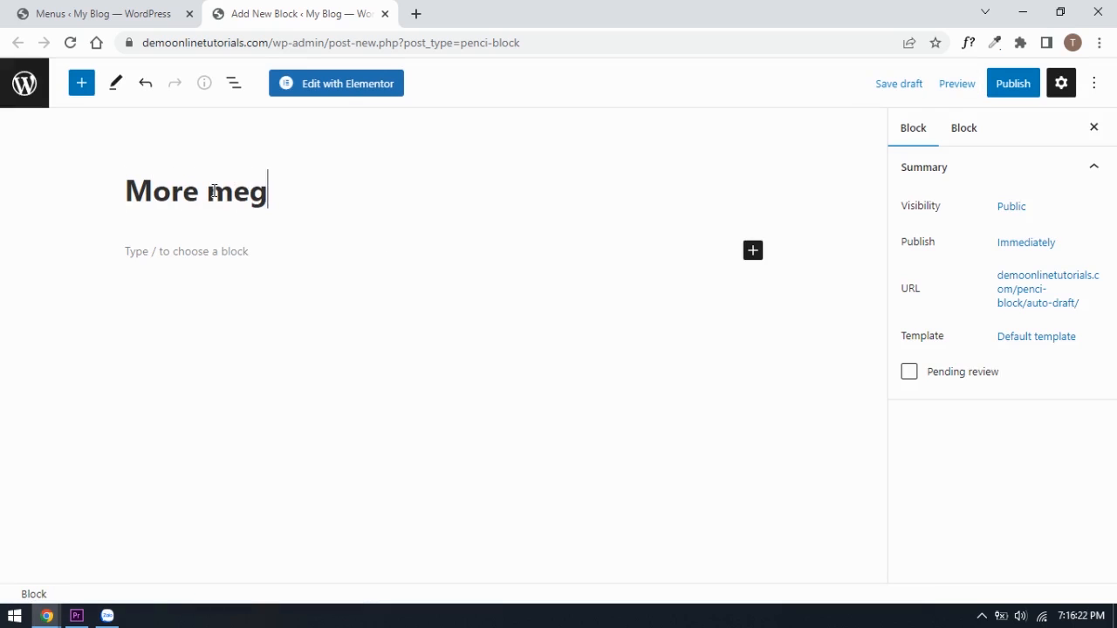
type("a menu")
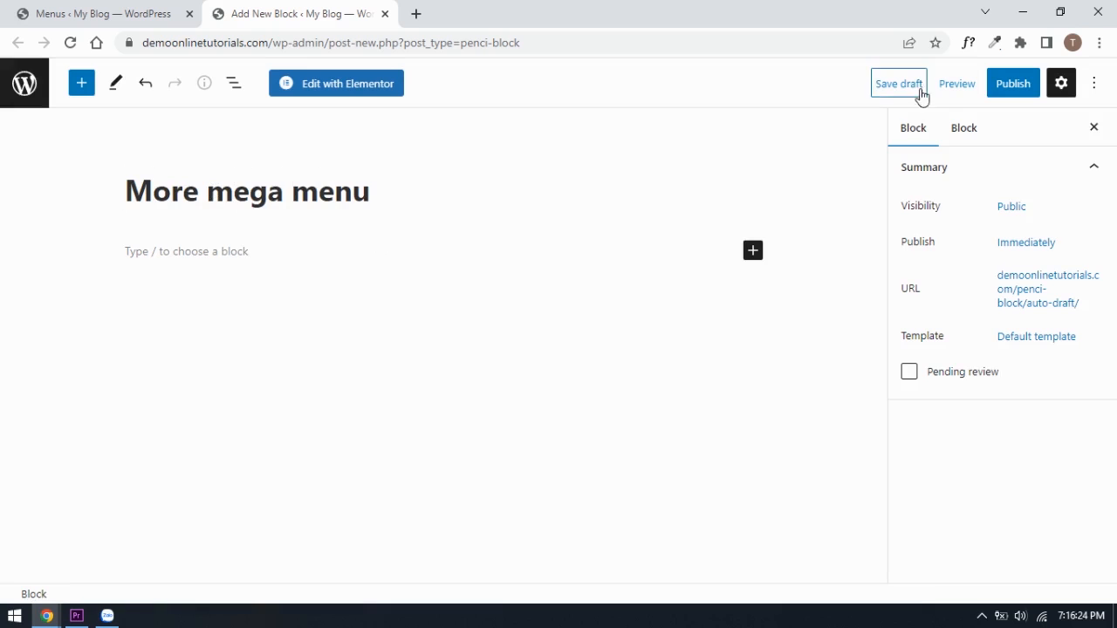
left_click(1005, 90)
left_click(951, 84)
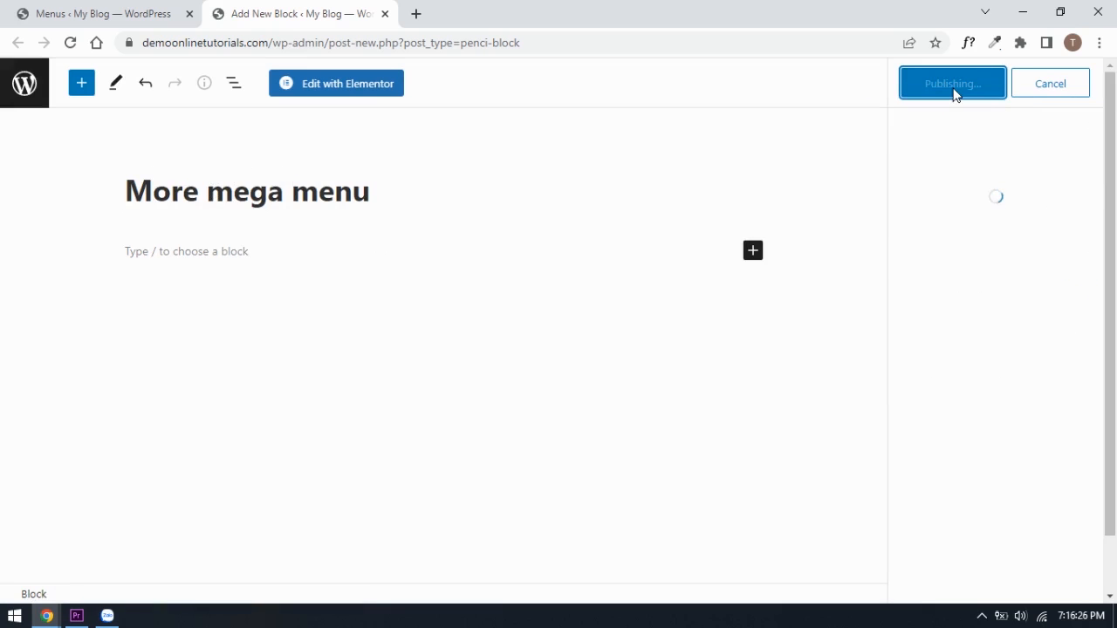
Edit the block with Elementor, insert the Features Showcase 4 Columns block from the Penci library, and update it
left_click(341, 93)
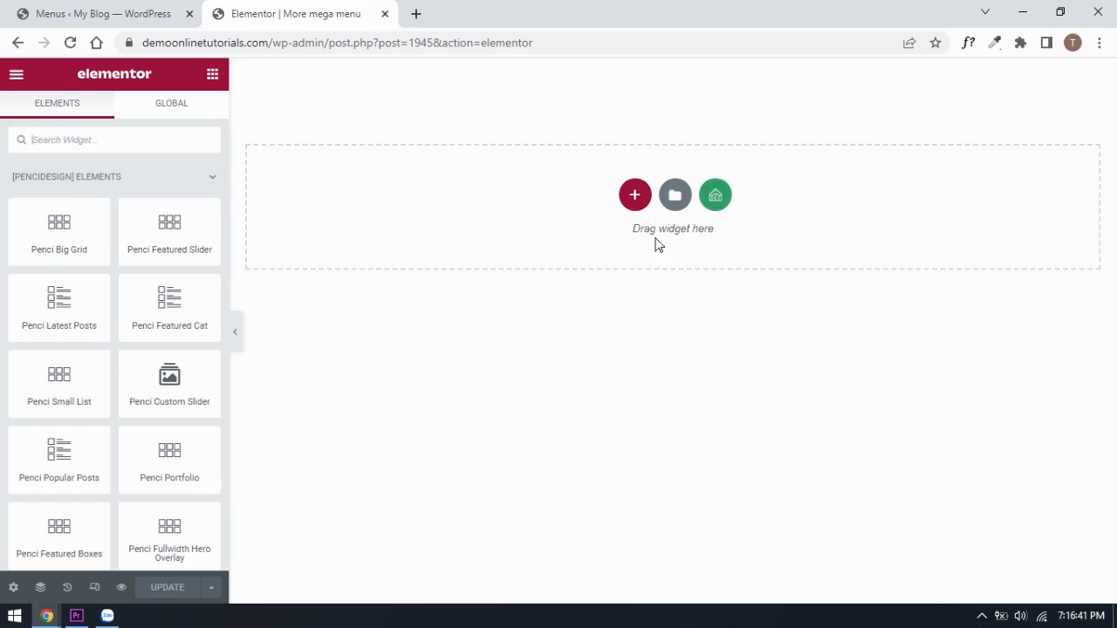
left_click(718, 197)
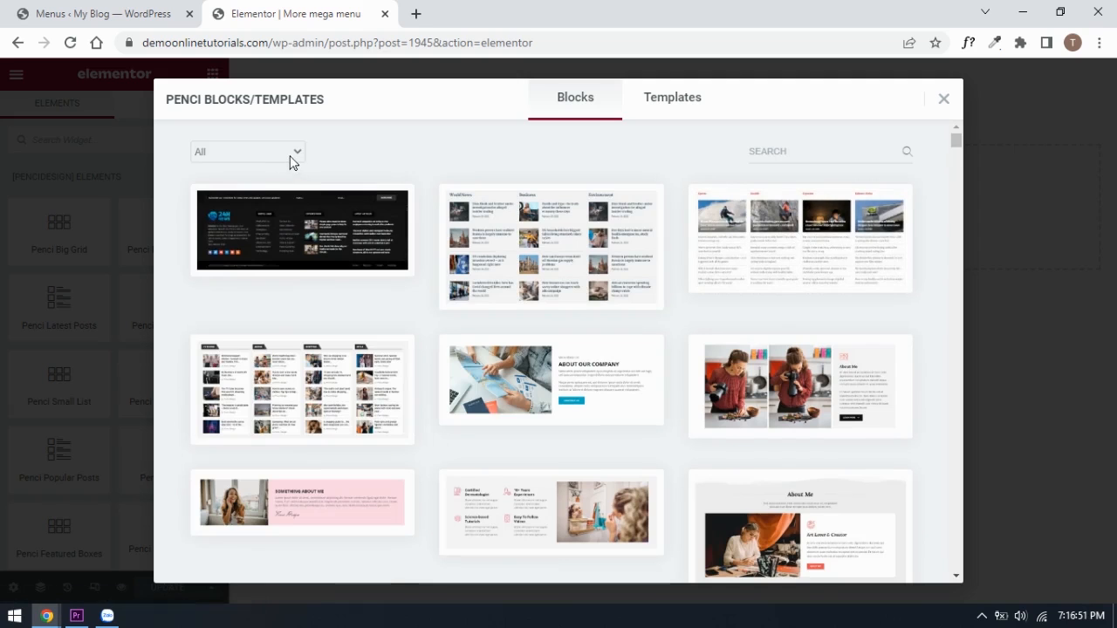
left_click(290, 156)
left_click(231, 350)
scroll(681, 349, "down", 5)
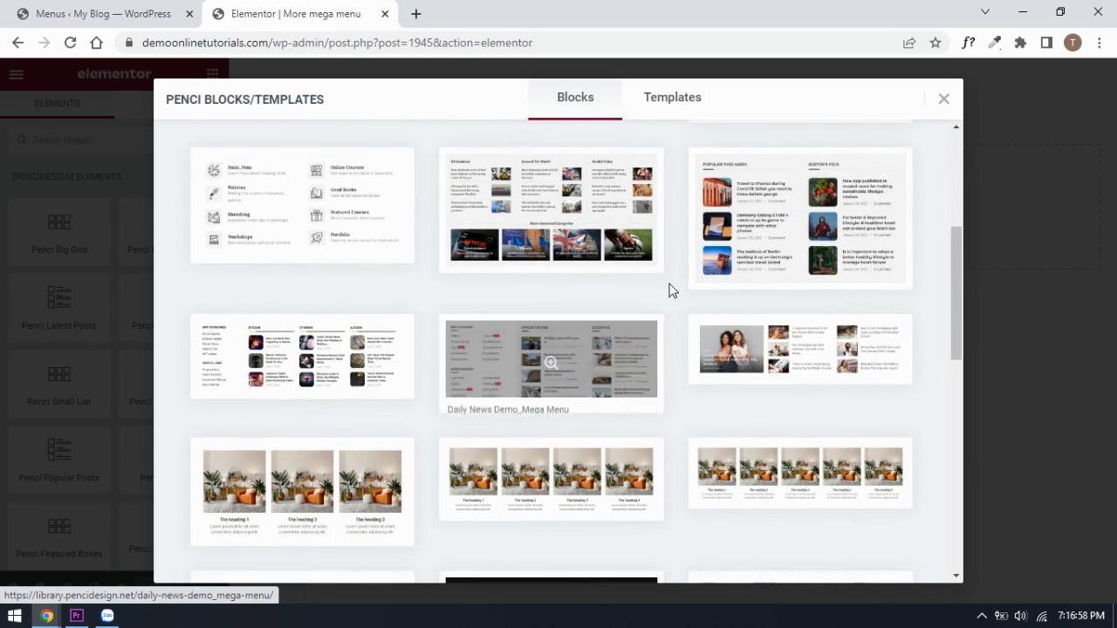
scroll(668, 324, "down", 3)
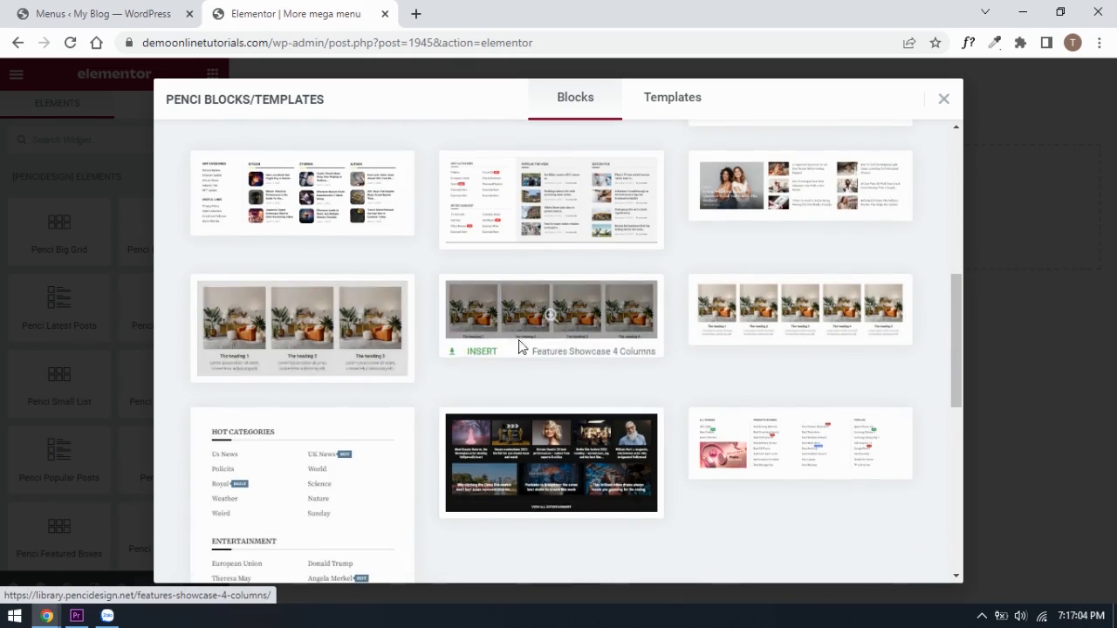
scroll(746, 391, "down", 1)
scroll(669, 279, "up", 1)
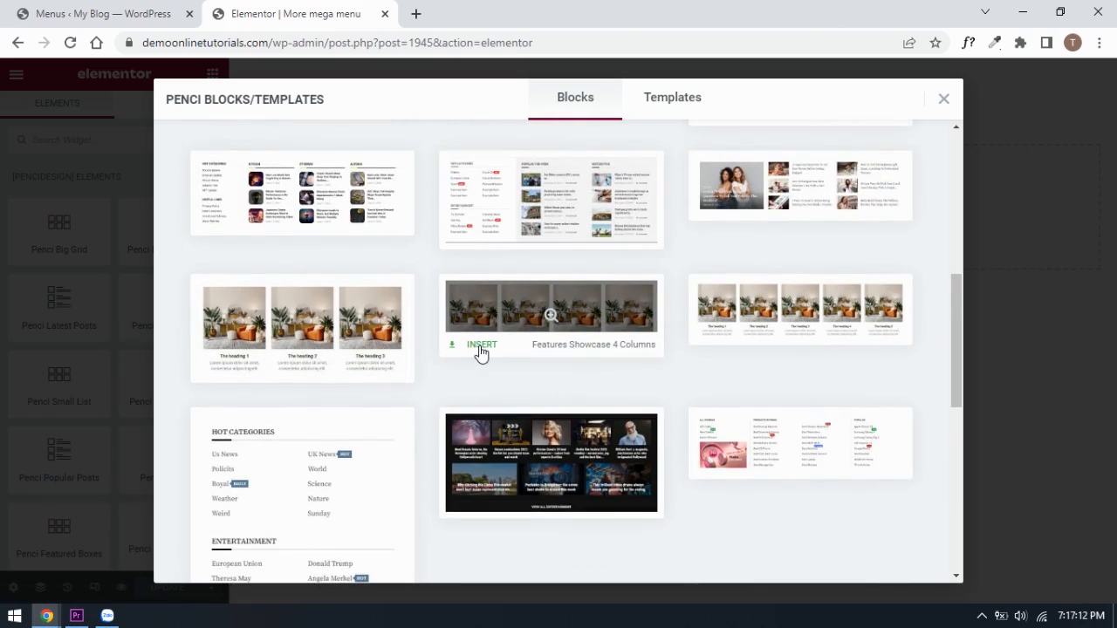
left_click(481, 348)
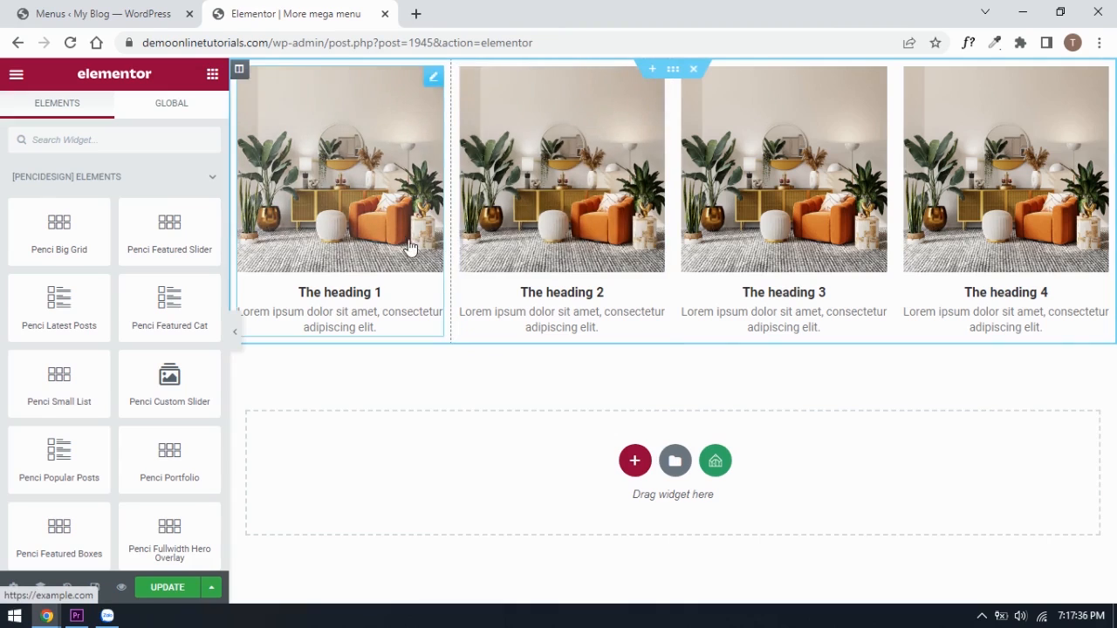
left_click(168, 588)
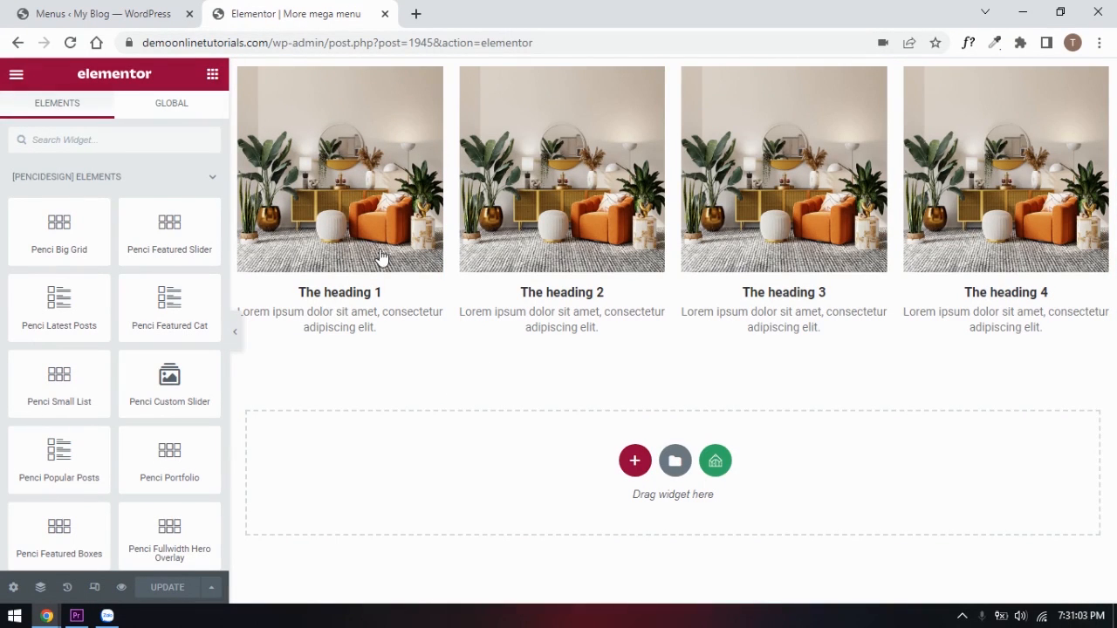
Assign the More mega menu (ID: 1945) Penci Block to the More menu item and save the menu
left_click(146, 19)
scroll(827, 399, "down", 6)
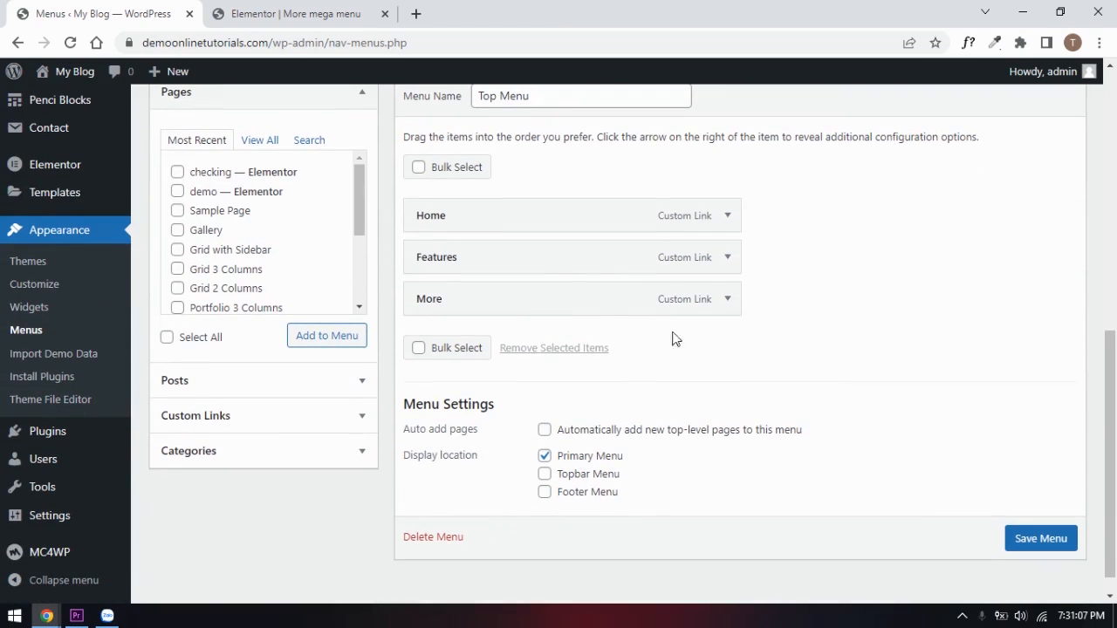
left_click(733, 299)
scroll(746, 355, "down", 1)
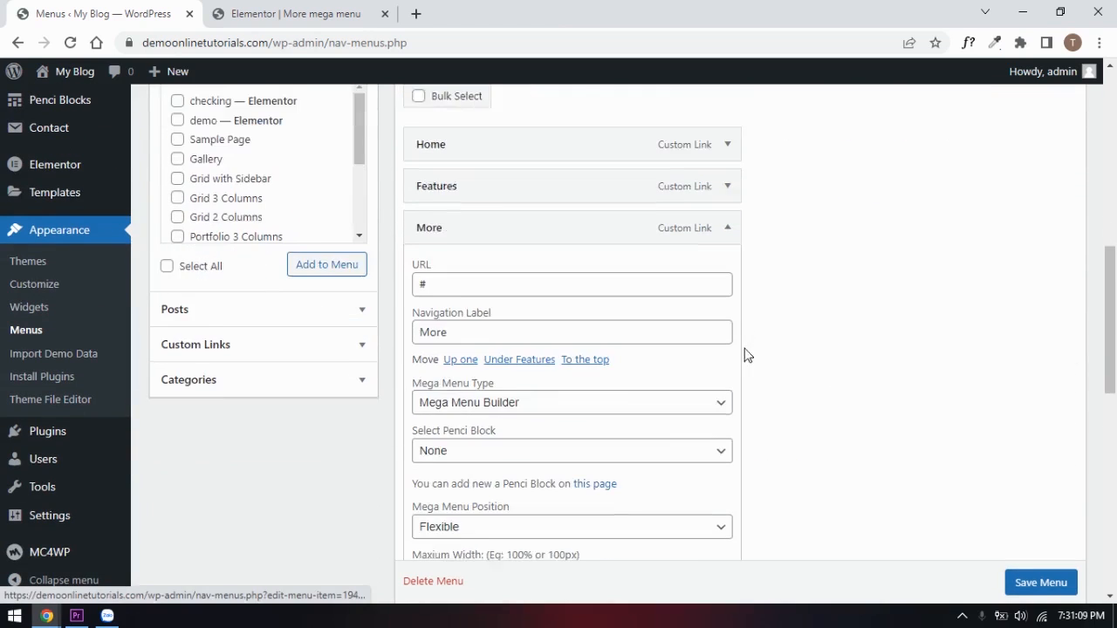
scroll(746, 356, "down", 1)
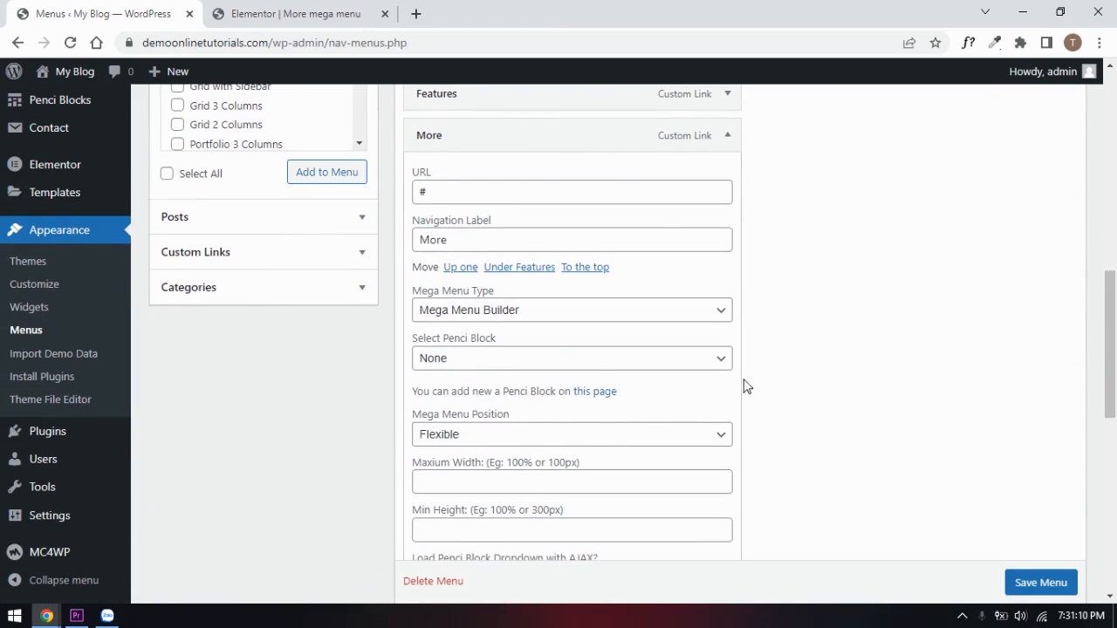
left_click(683, 367)
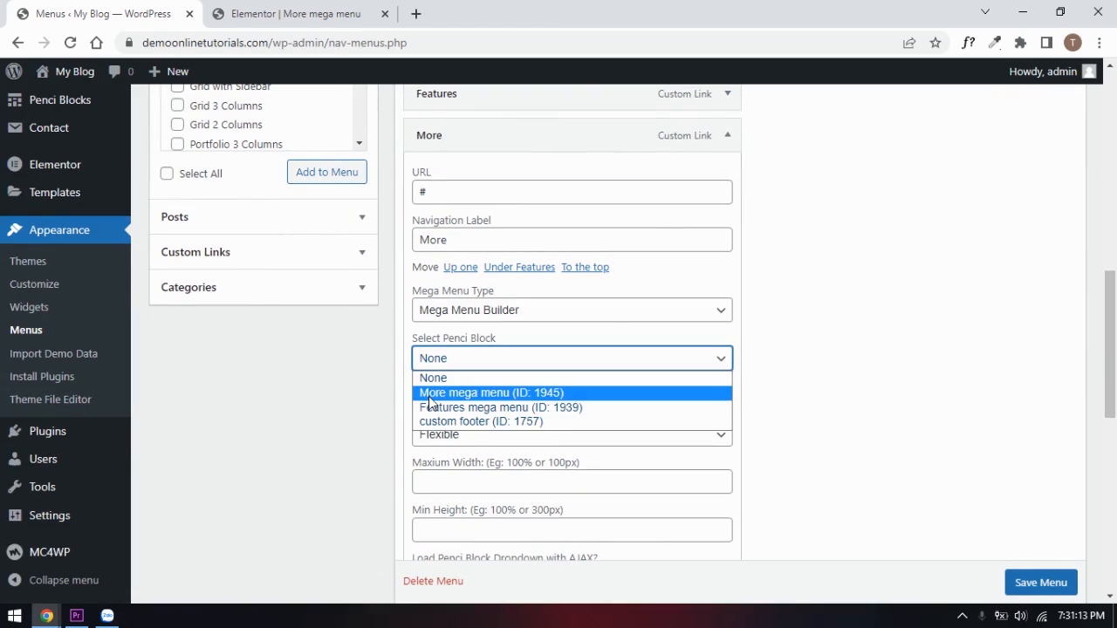
left_click(544, 393)
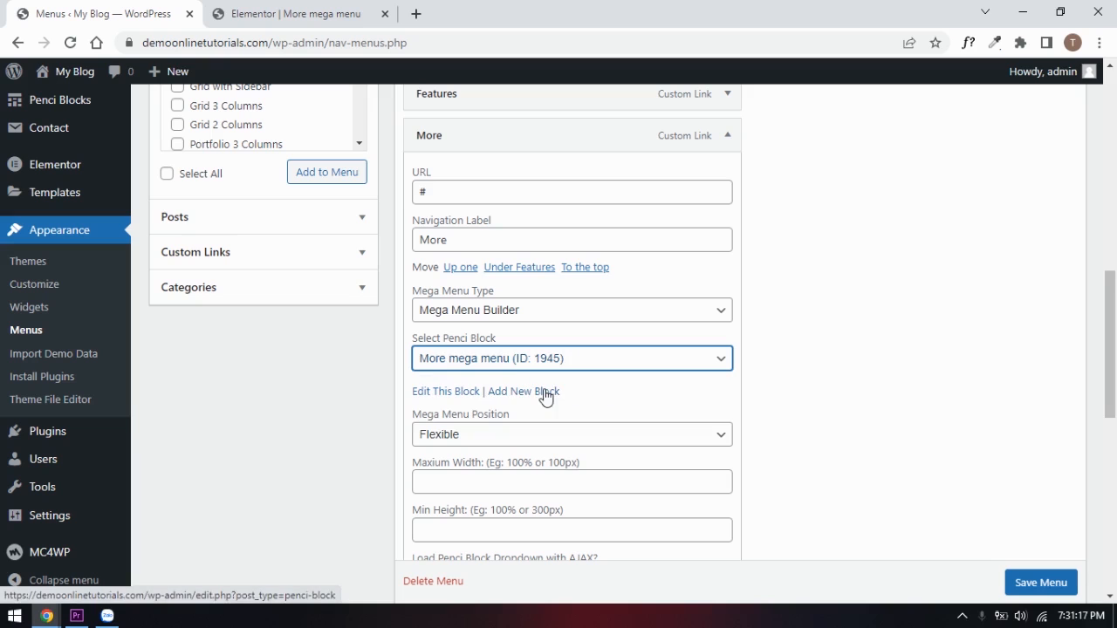
scroll(987, 419, "down", 2)
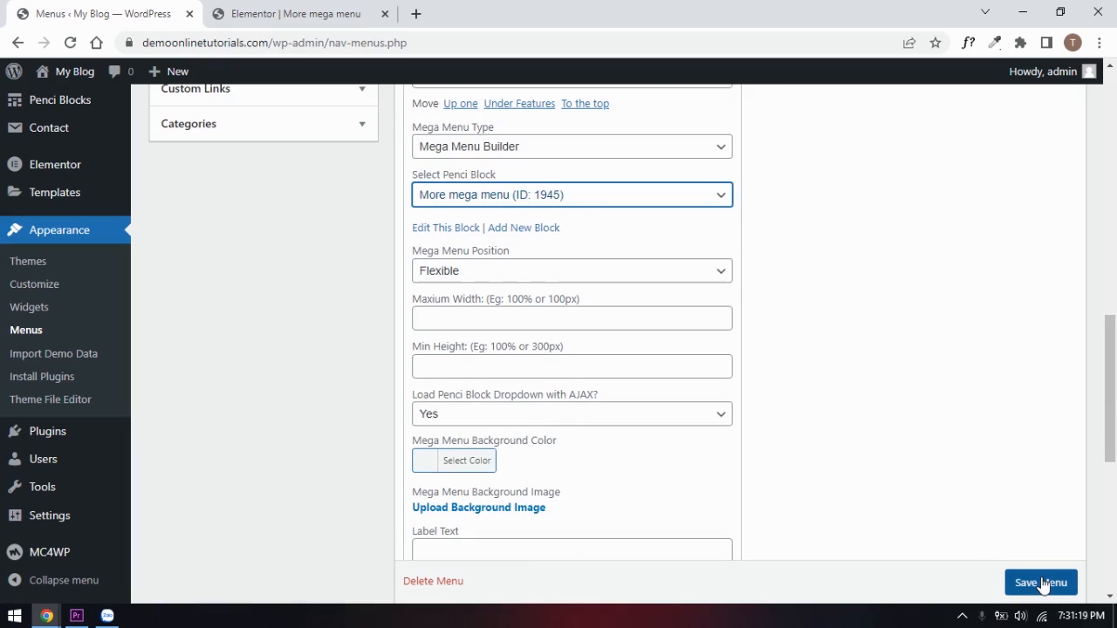
left_click(1046, 587)
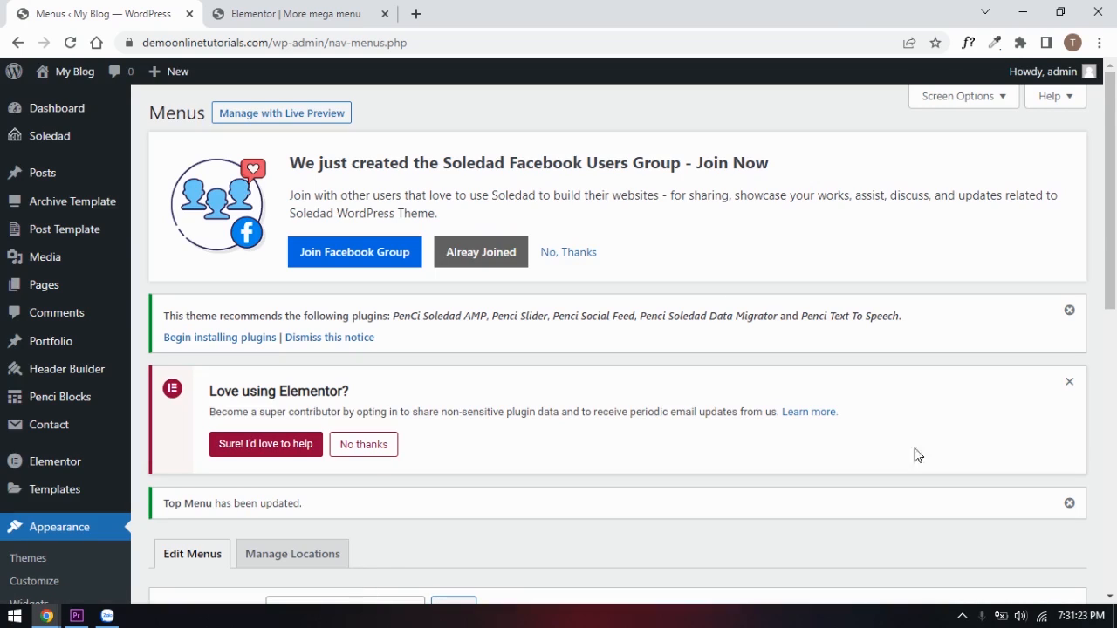
Open the front-end site in a new browser tab to check the top menu
mouse_move(79, 75)
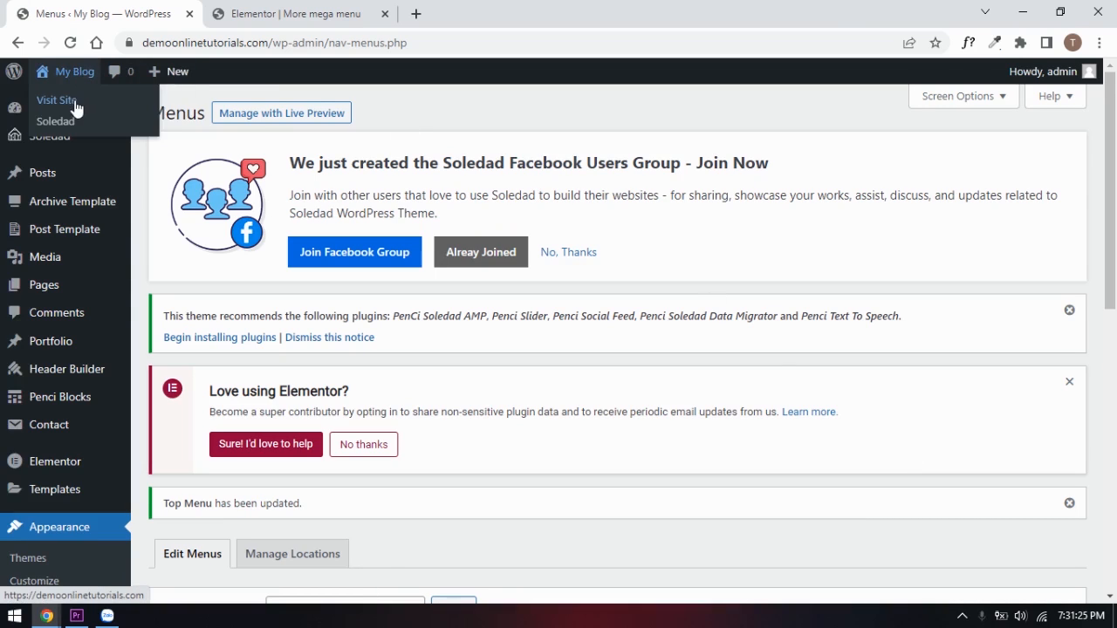
right_click(79, 109)
left_click(106, 113)
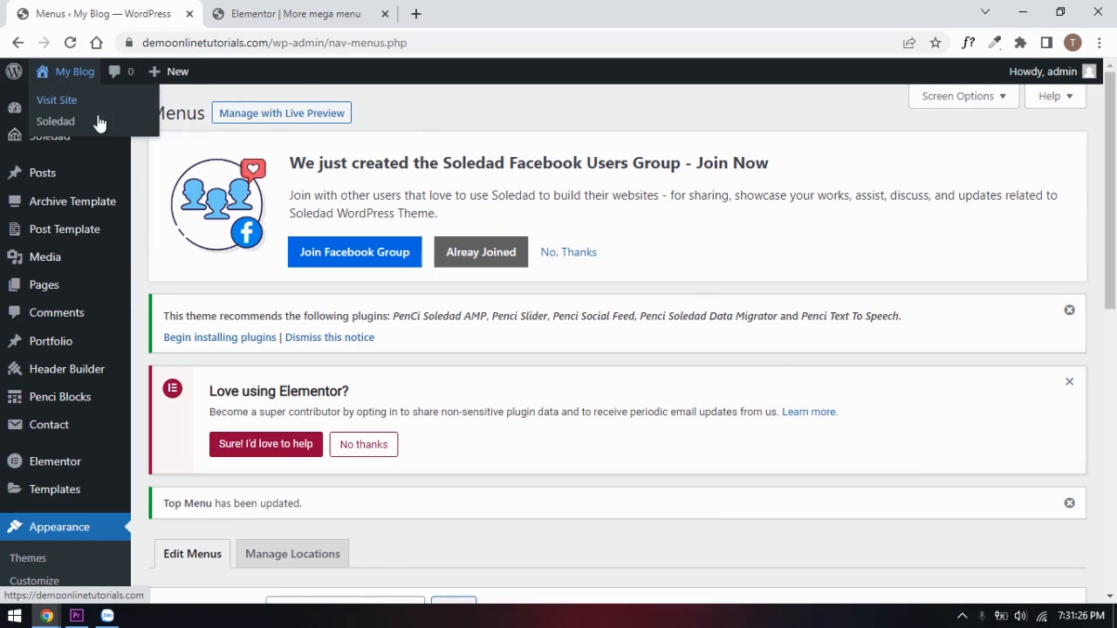
left_click(344, 15)
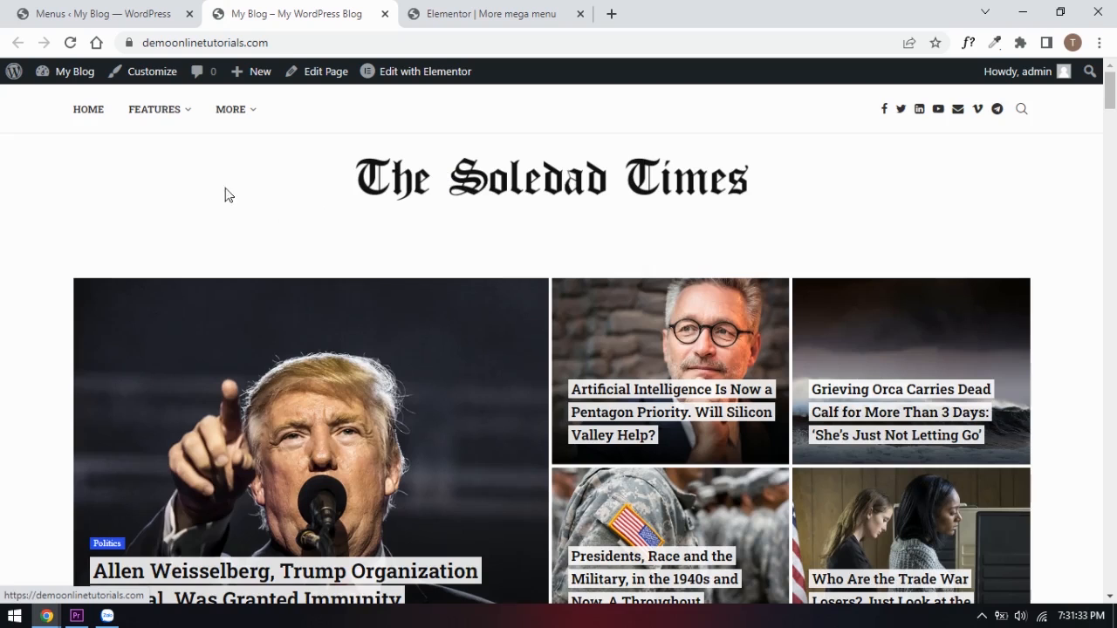
mouse_move(253, 112)
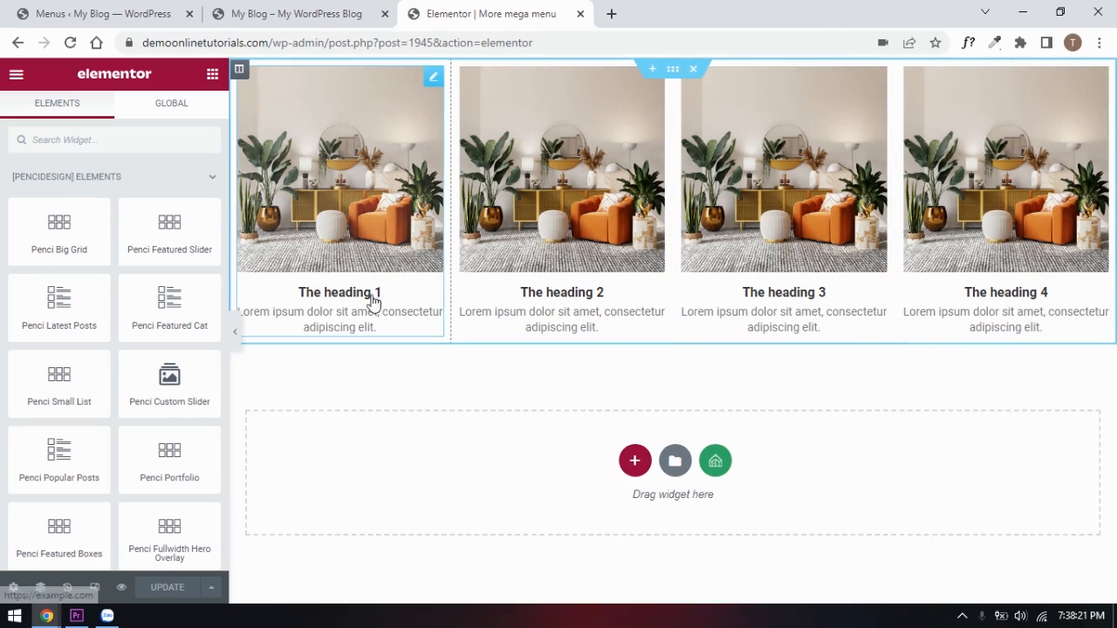
Replace the first image box's picture with tech2.jpg from the media library
left_click(331, 195)
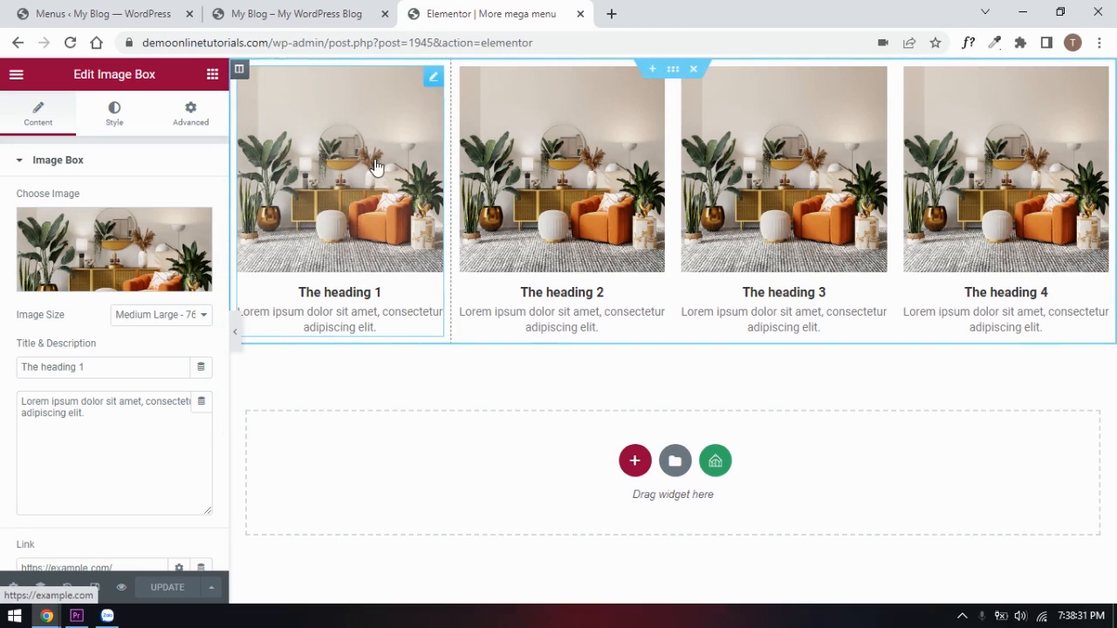
mouse_move(62, 266)
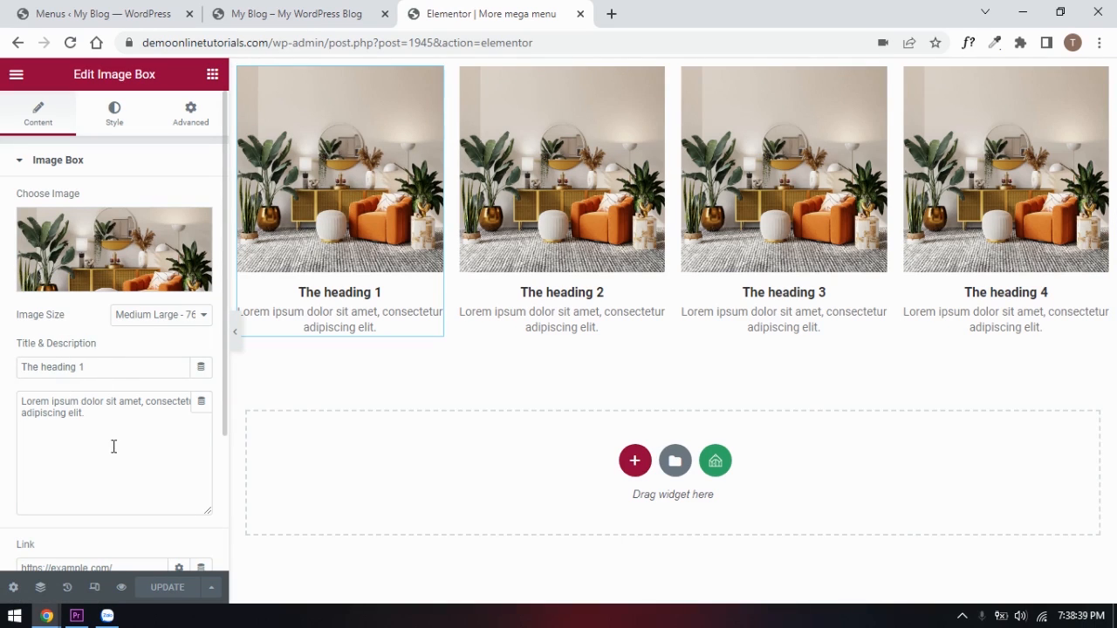
mouse_move(99, 211)
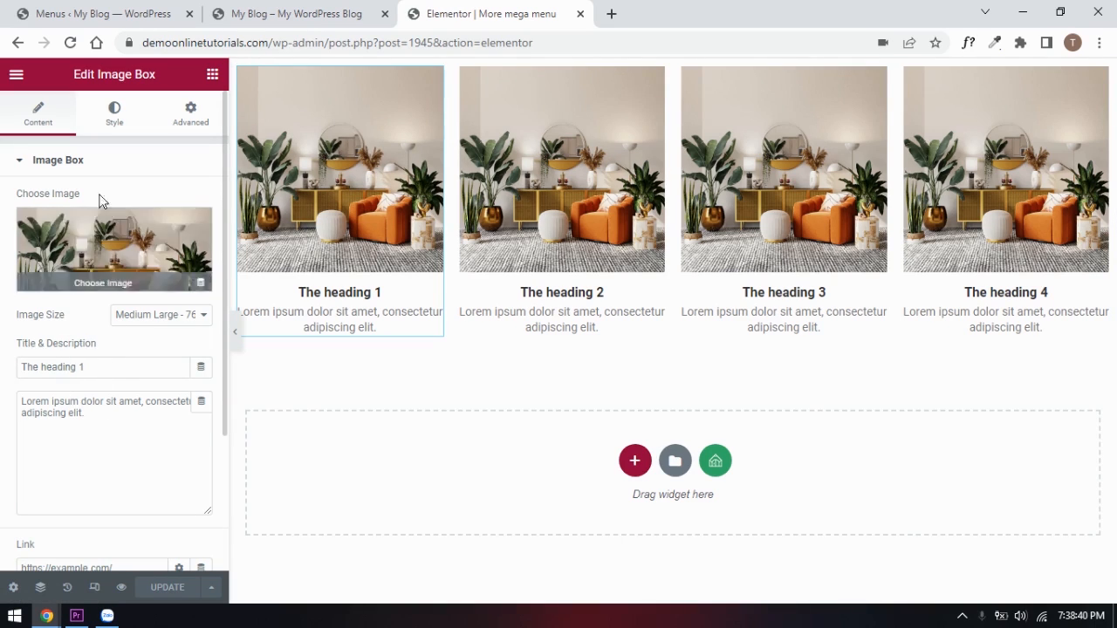
left_click(102, 243)
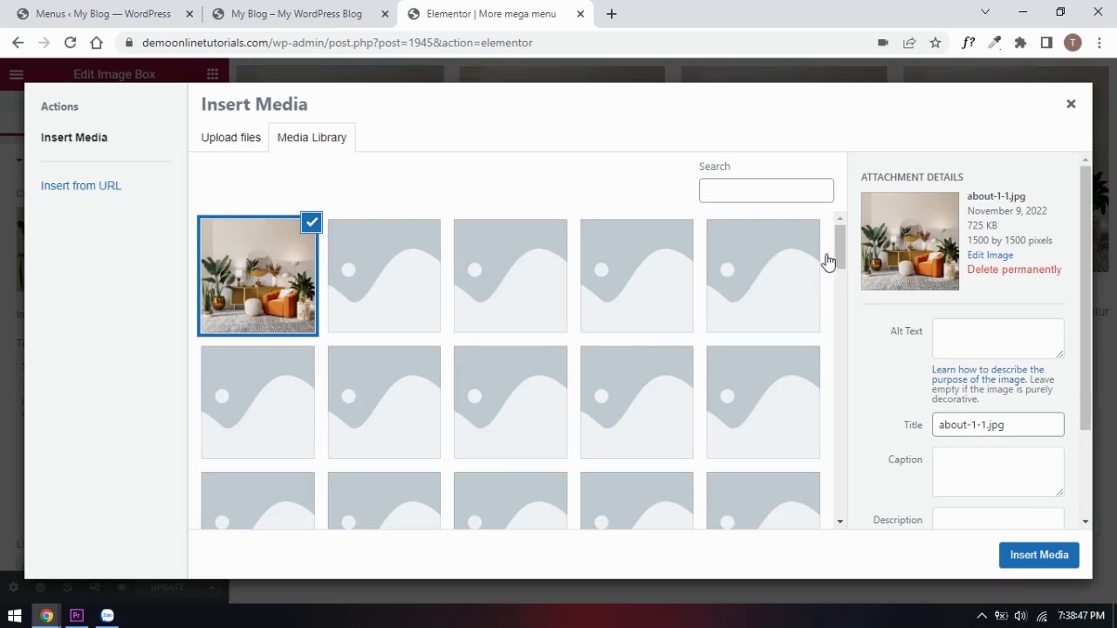
left_click_drag(842, 252, 831, 456)
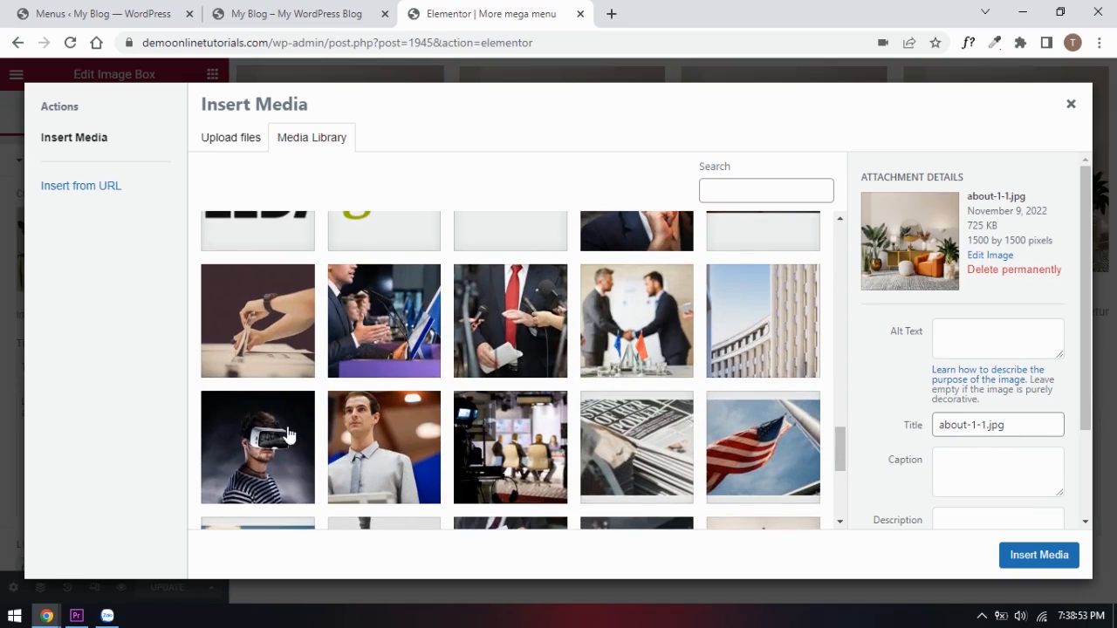
left_click(291, 451)
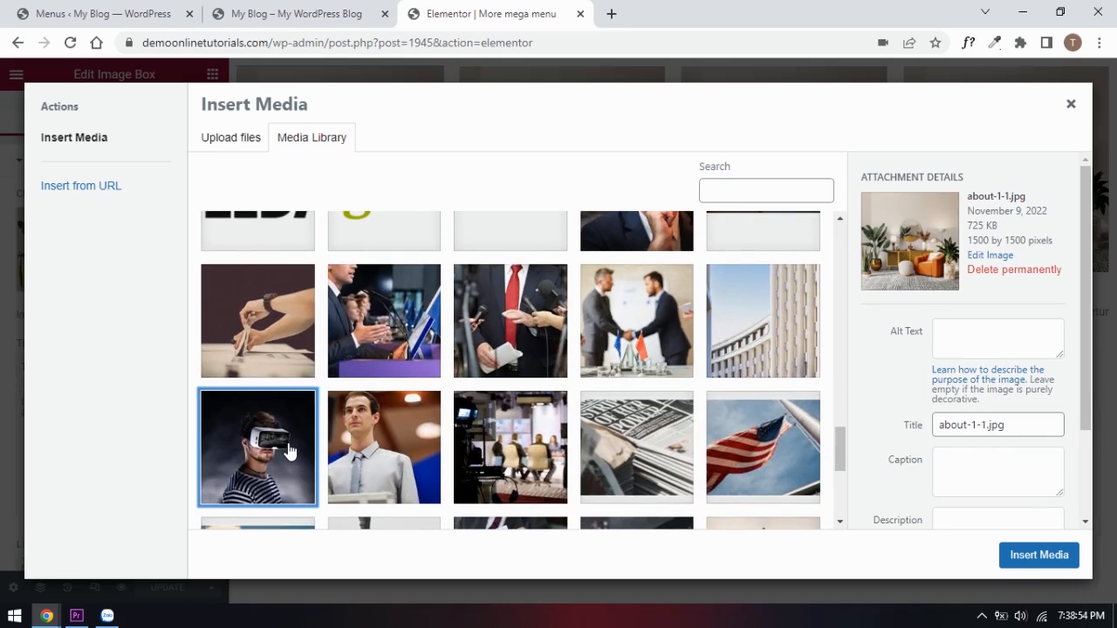
left_click(1030, 560)
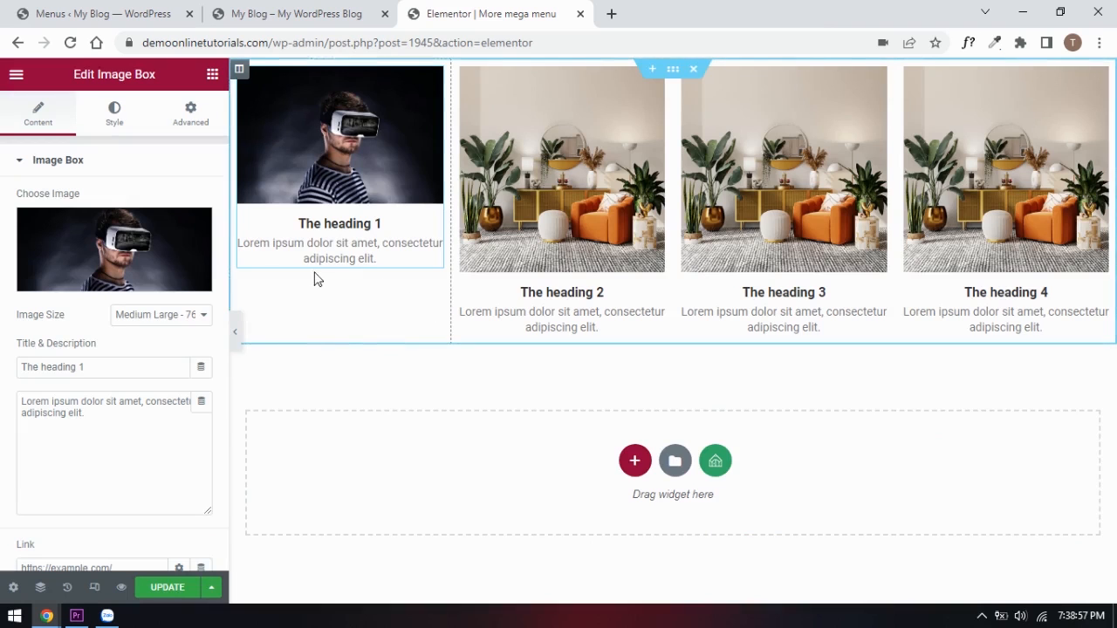
Set the first image box's title to More Heading
left_click(146, 316)
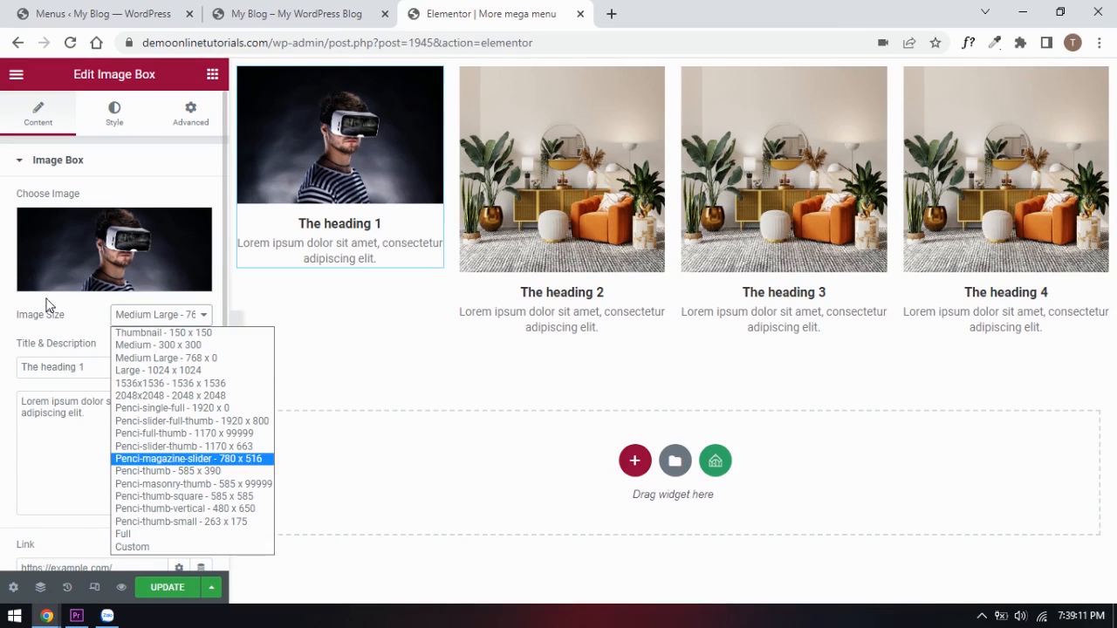
left_click(14, 320)
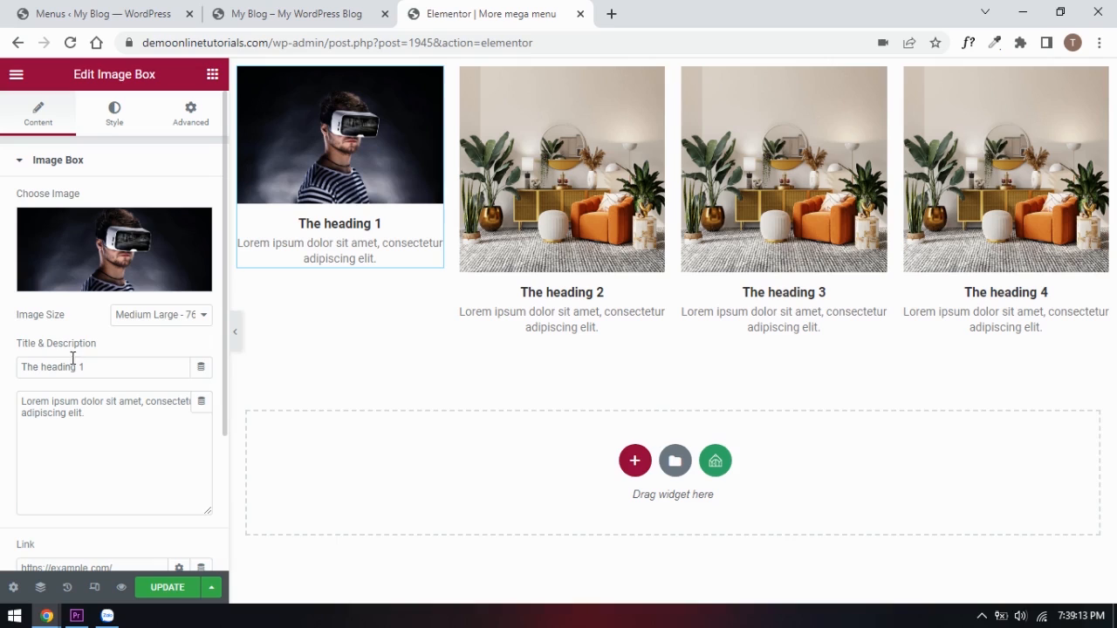
triple_click(102, 367)
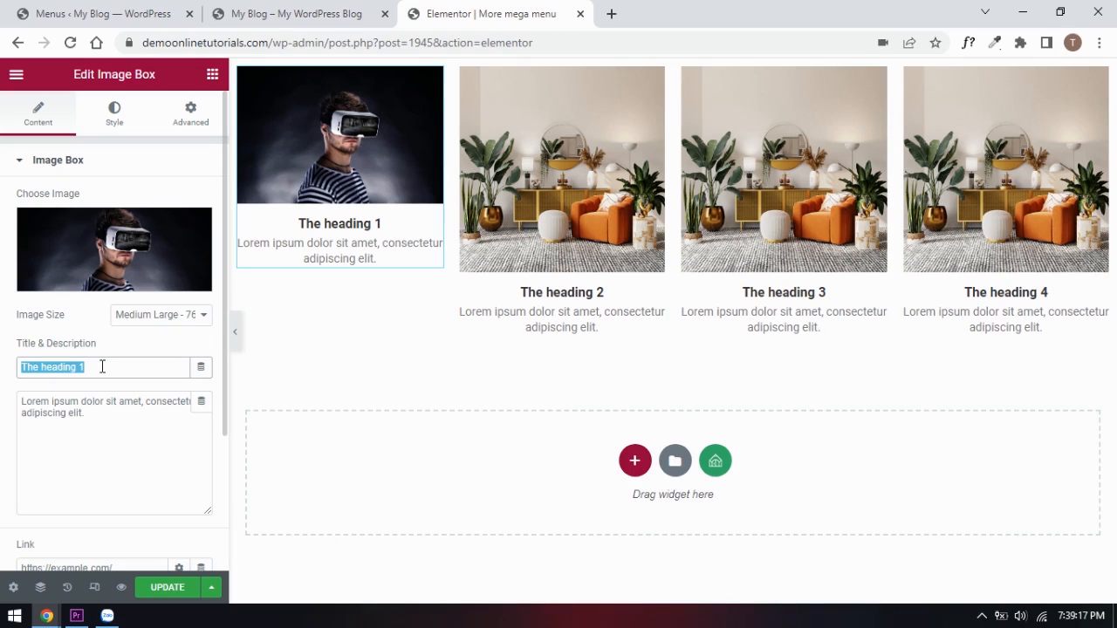
type("M")
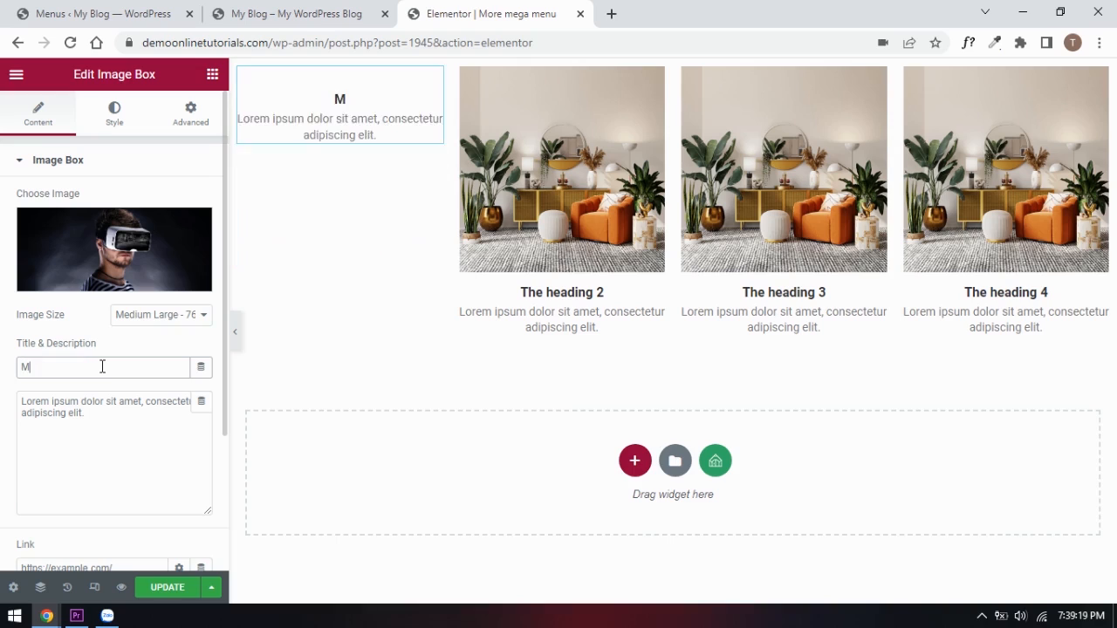
type("ore")
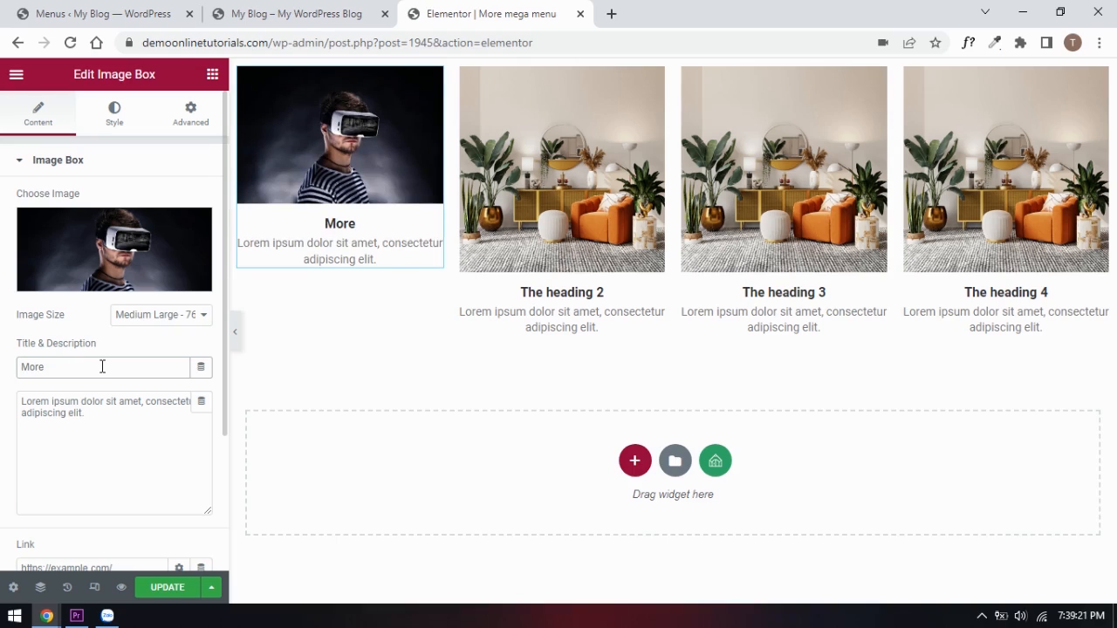
type(" Heading")
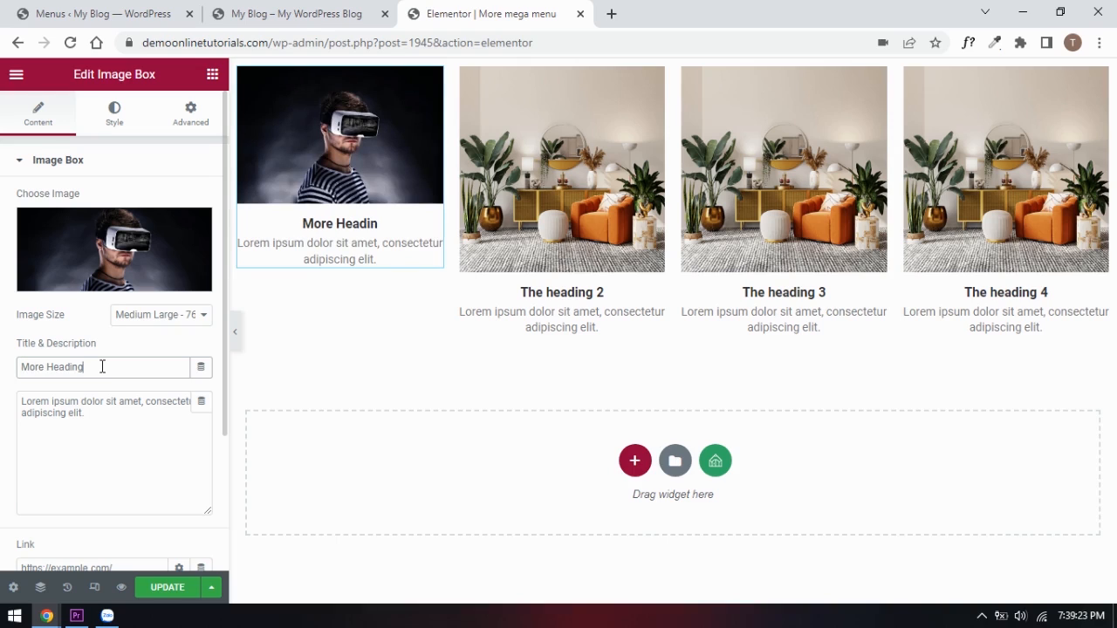
Replace the first image box's description with More Heading Description
left_click(121, 420)
key("ctrl+a")
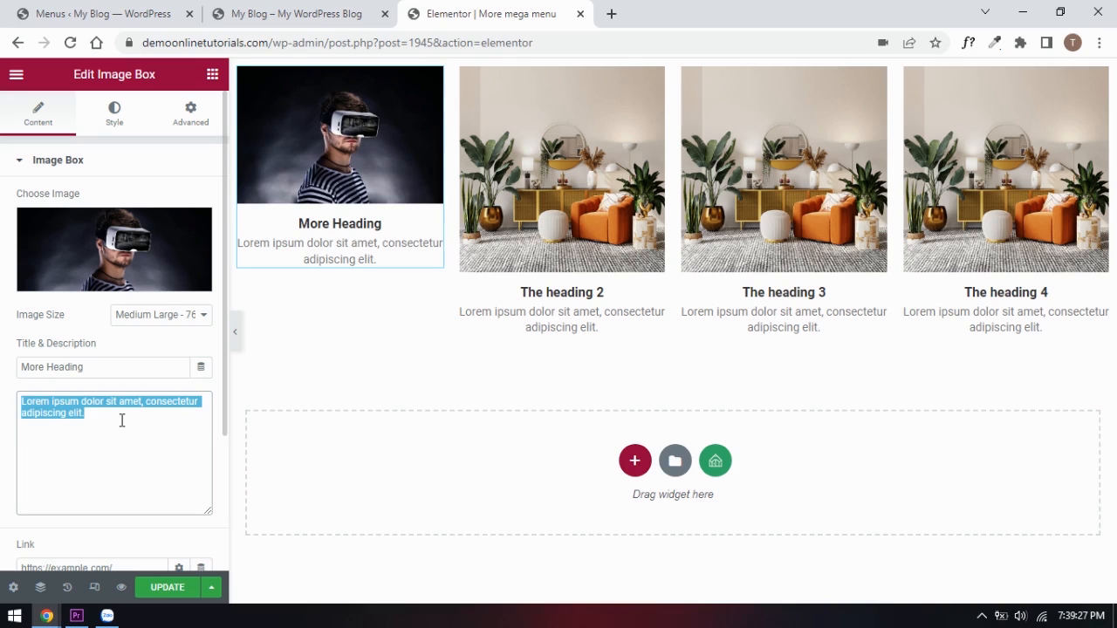
type("More")
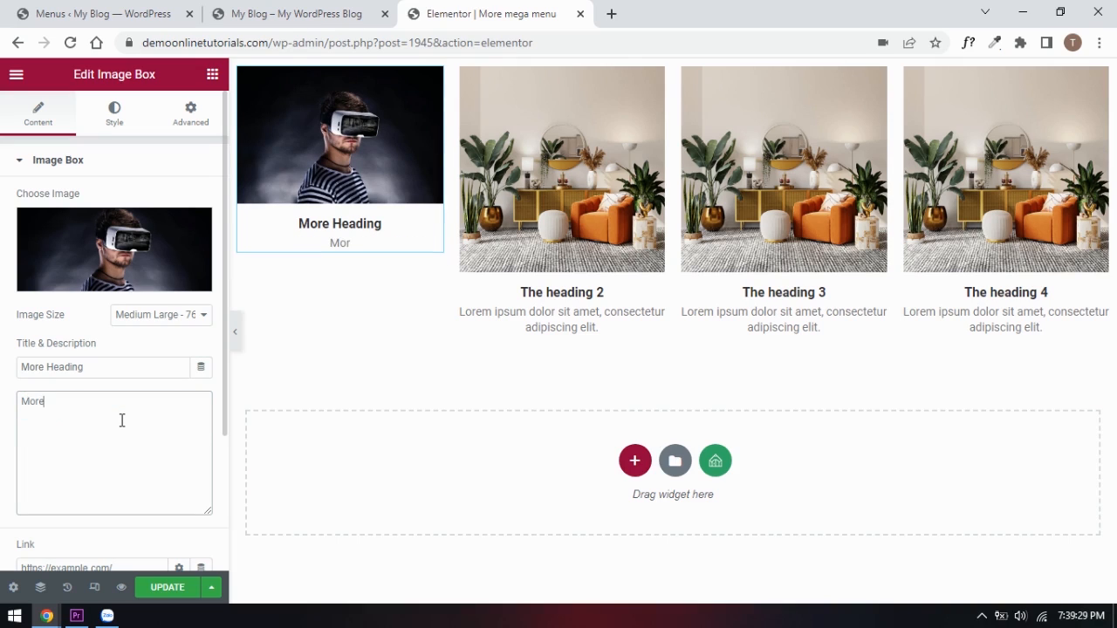
type(" Headng")
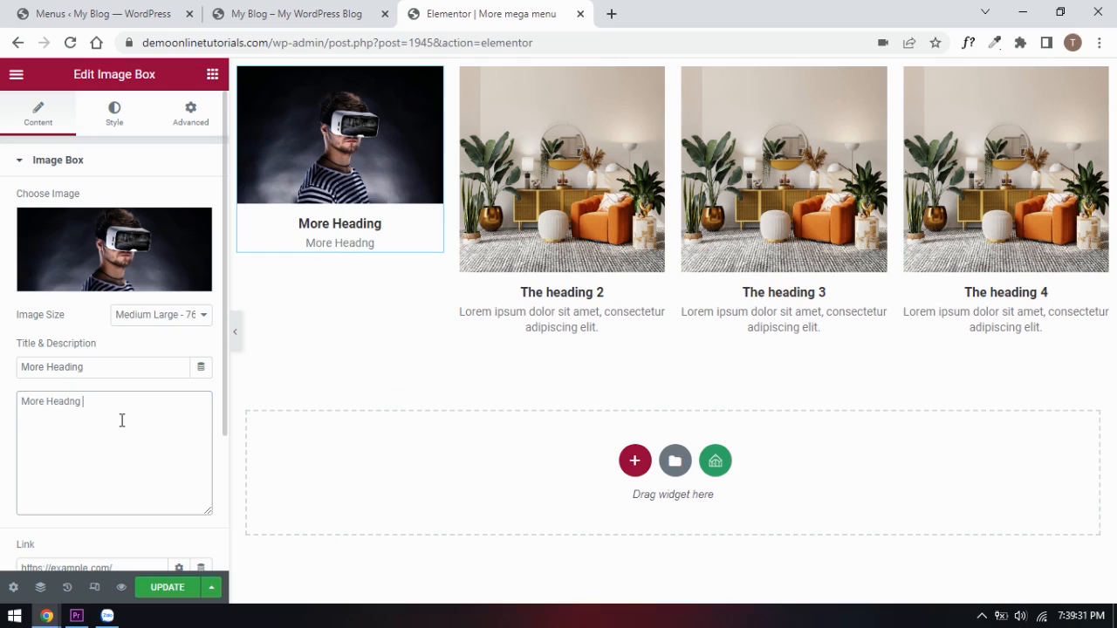
key("BackSpace")
type("ing Desc")
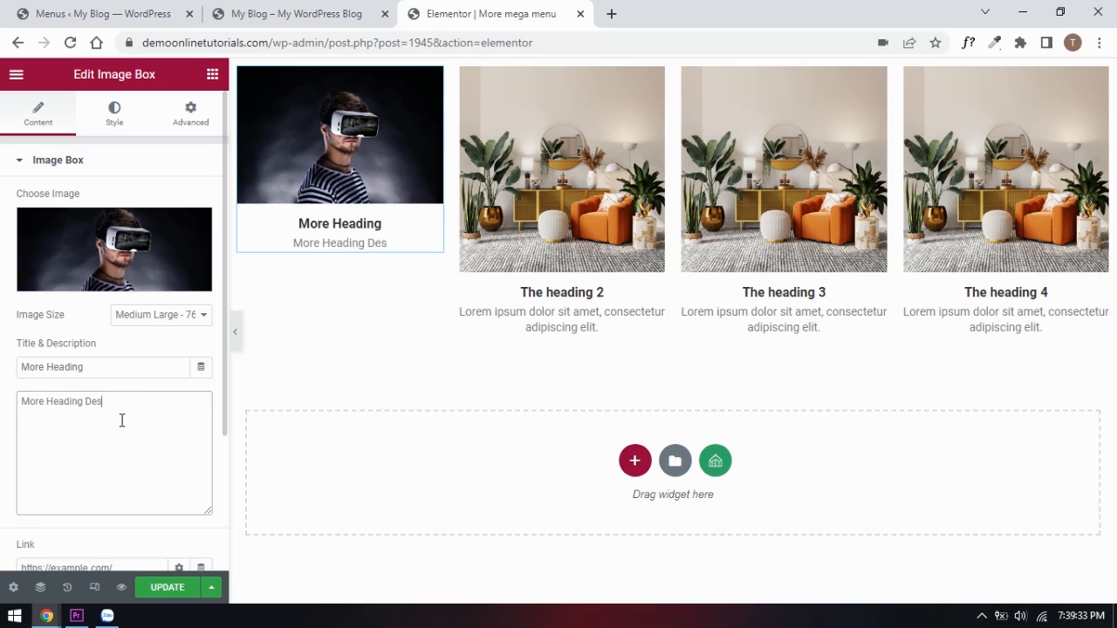
type("ription")
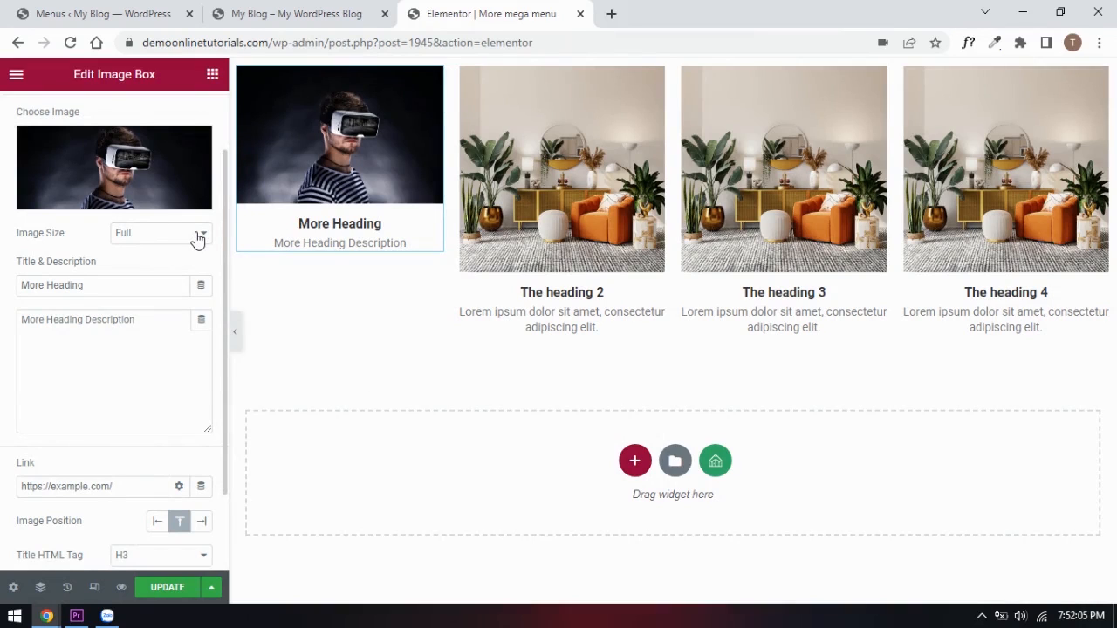
Set the first image box's image size to Custom and update the block
left_click(184, 236)
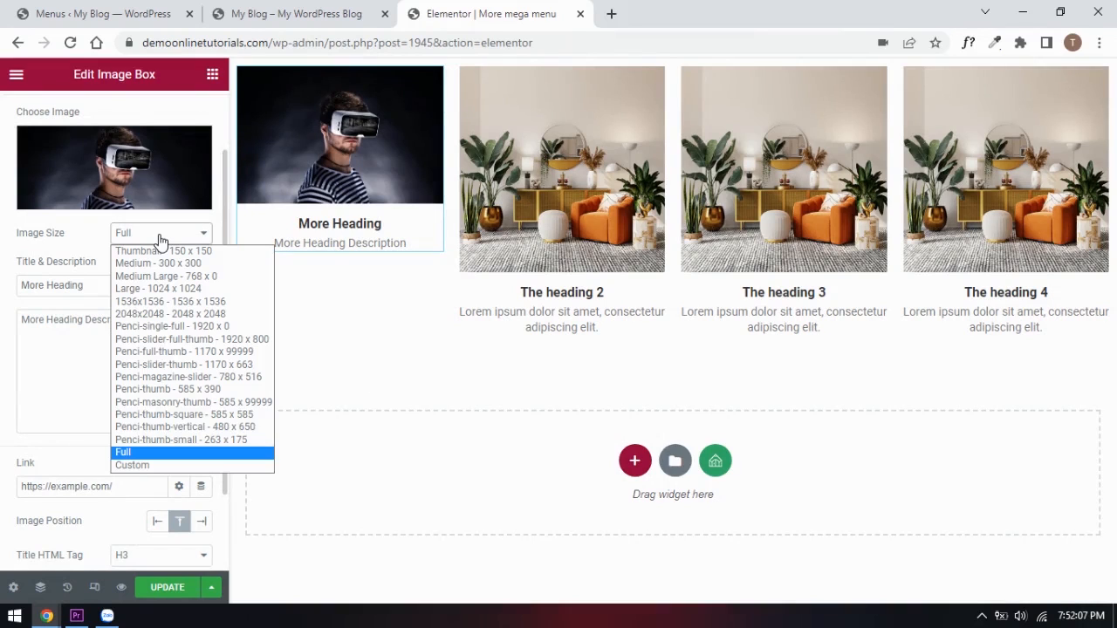
left_click(145, 466)
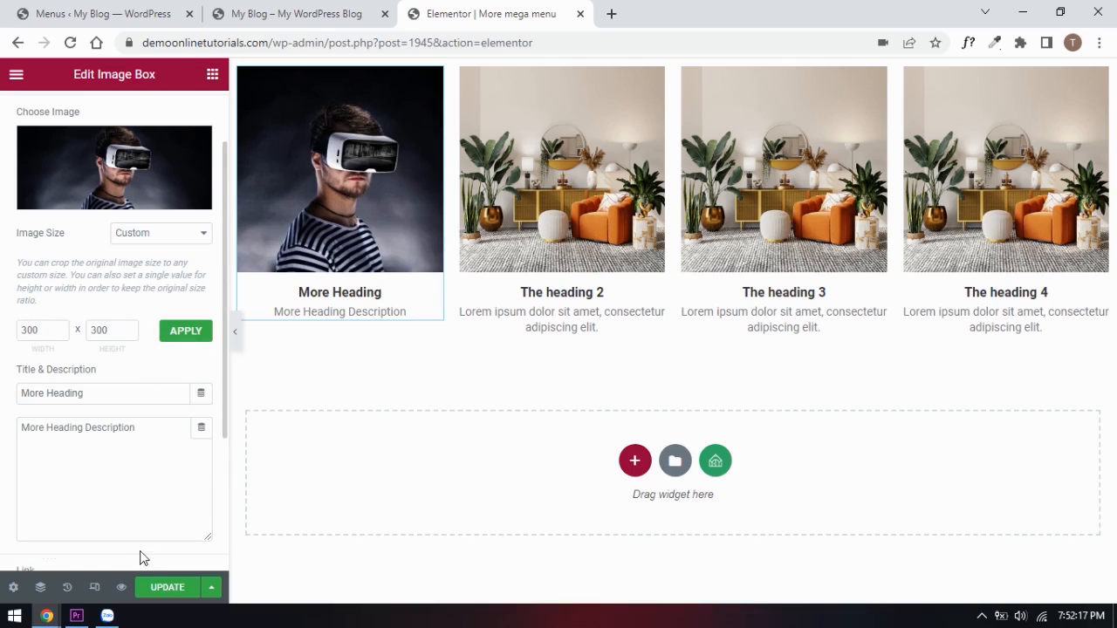
left_click(170, 590)
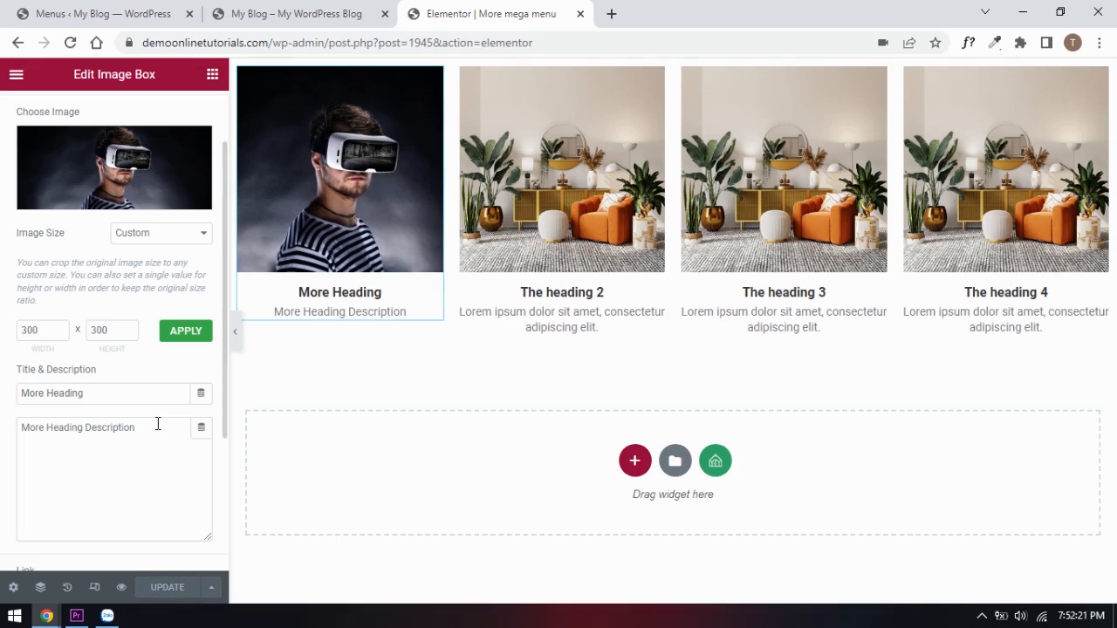
Reload the site tab and preview the More mega menu on the front end
left_click(333, 19)
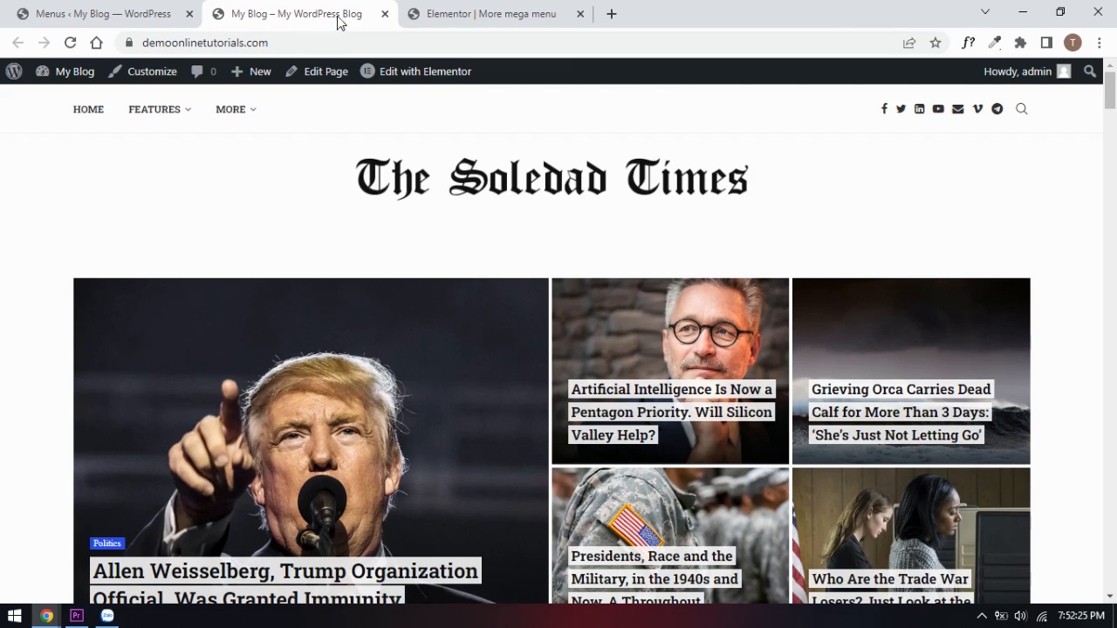
right_click(298, 180)
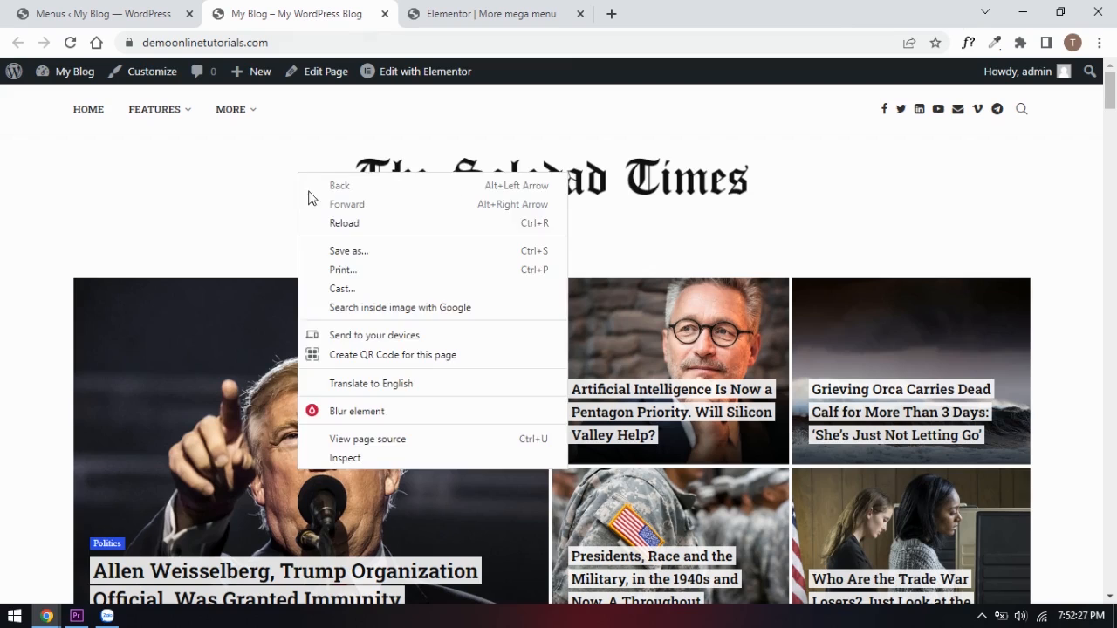
left_click(305, 222)
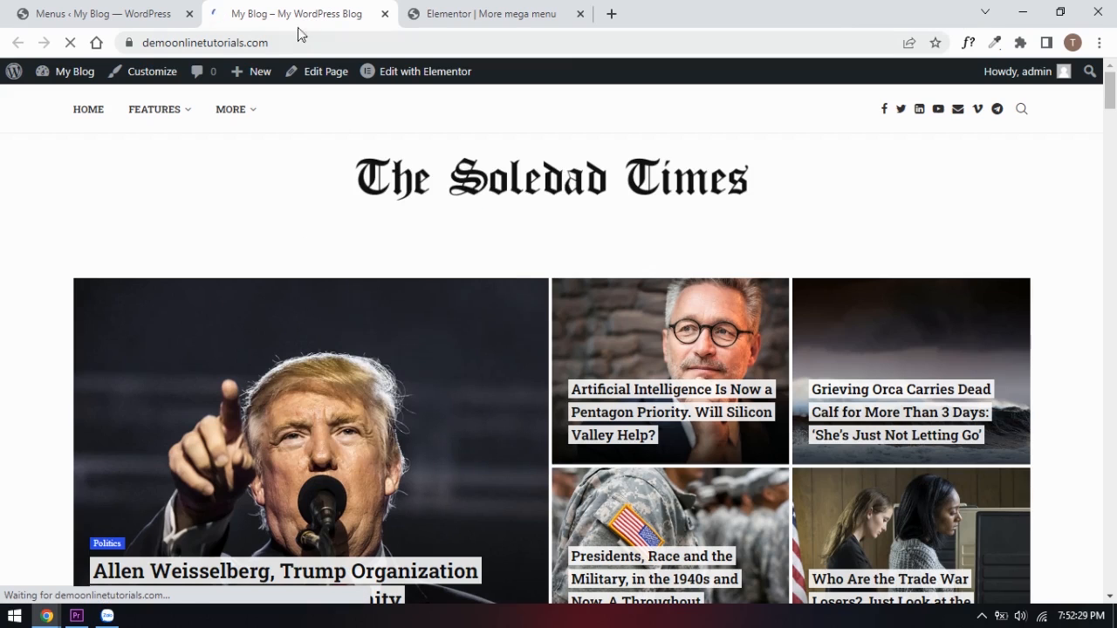
left_click_drag(298, 15, 454, 28)
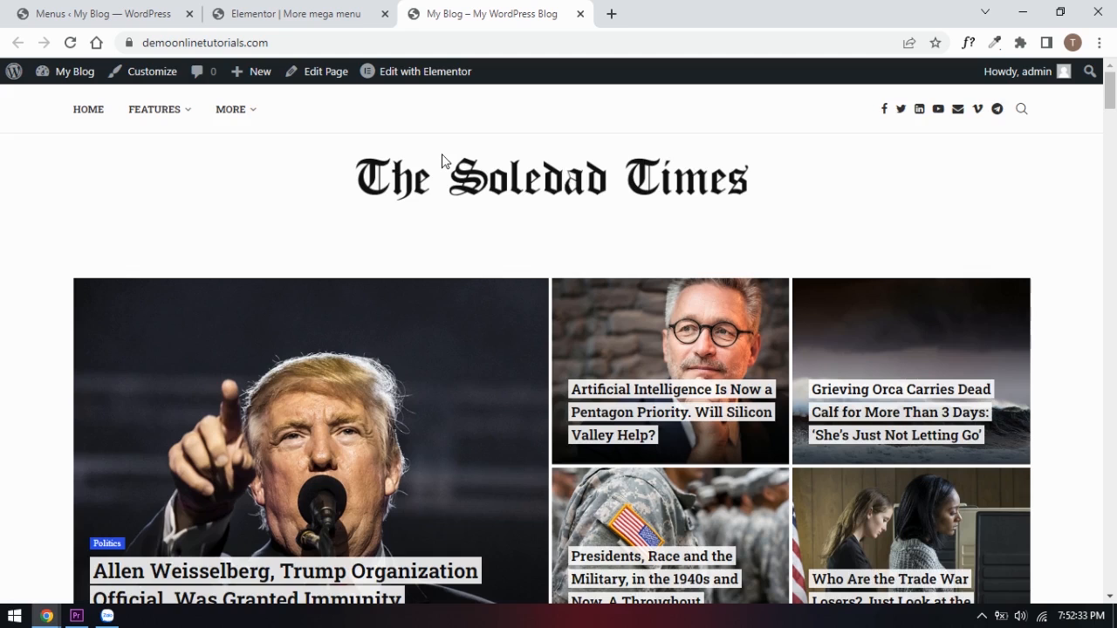
mouse_move(249, 116)
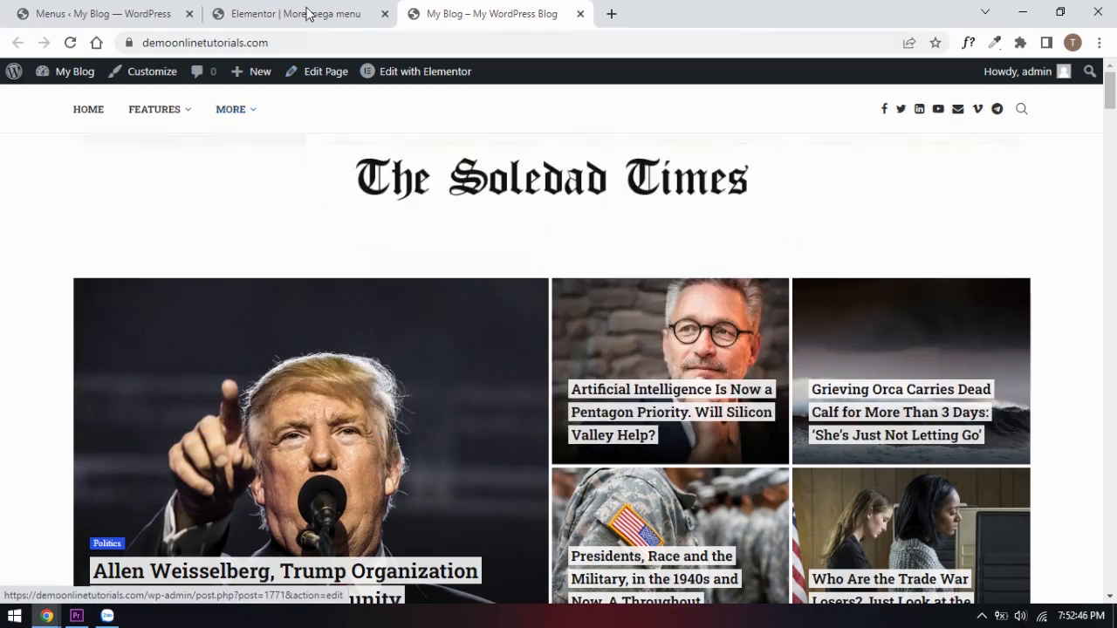
Return to the Menus page and scroll to the Top Menu structure and settings
left_click(303, 11)
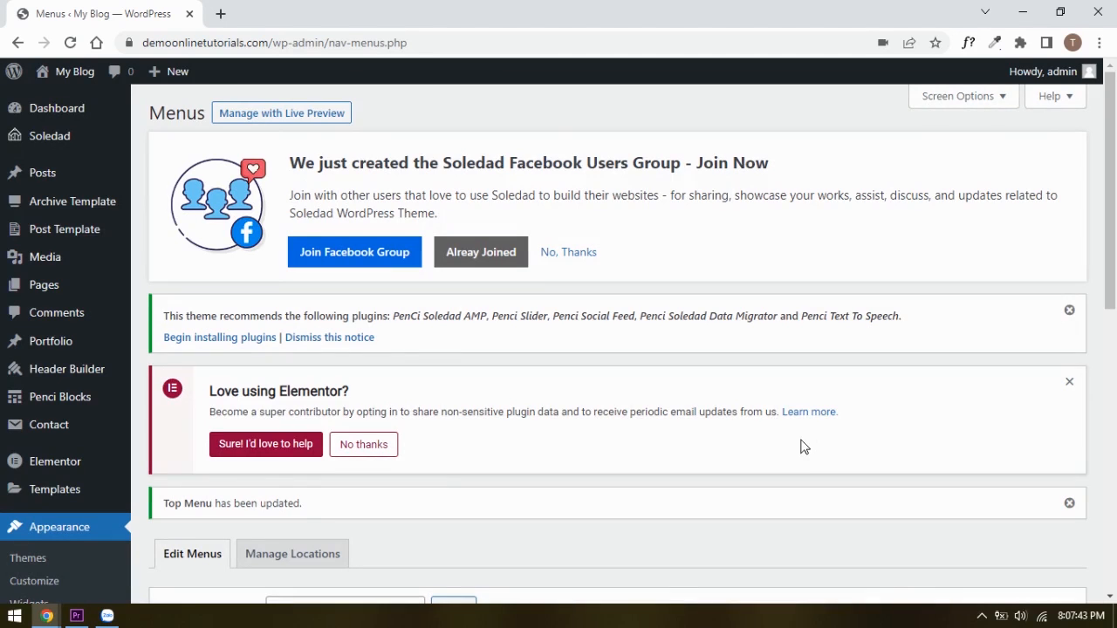
scroll(803, 446, "down", 2)
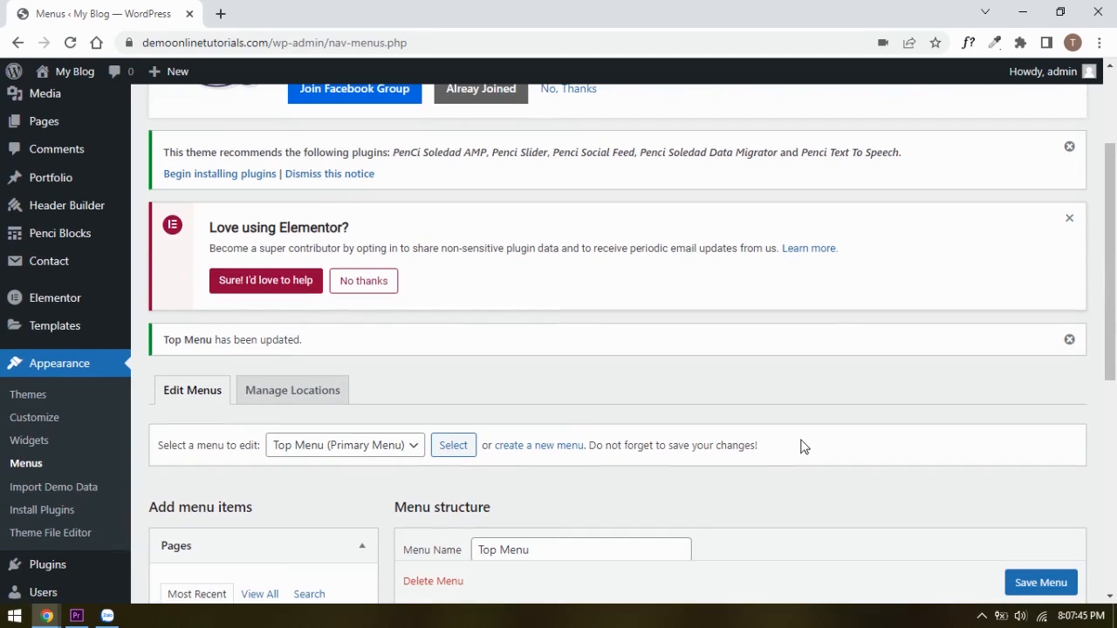
scroll(803, 447, "down", 2)
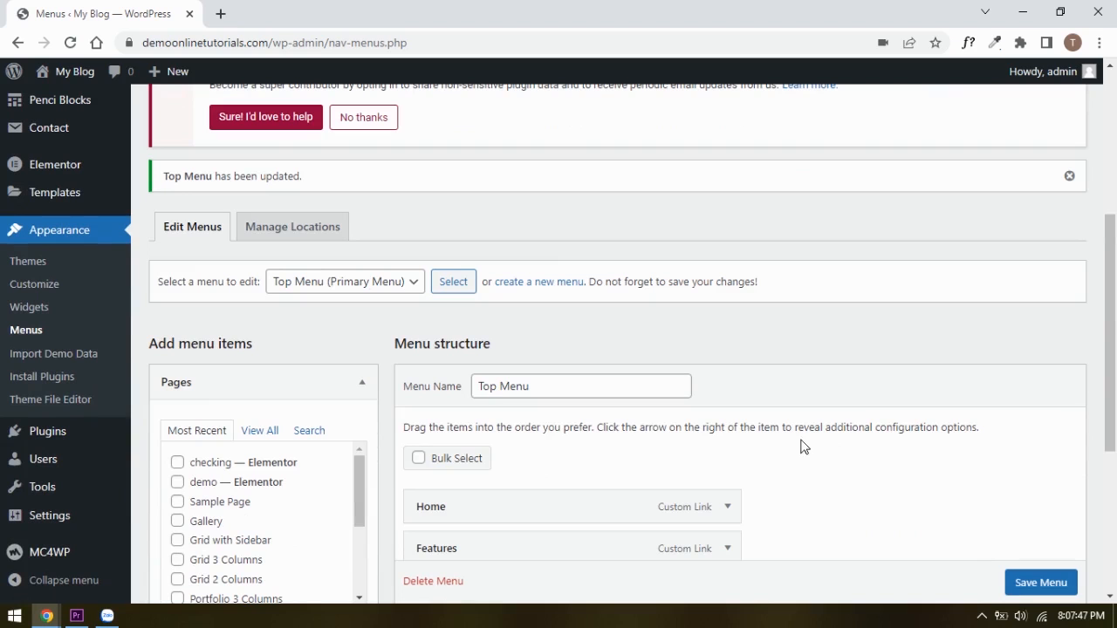
scroll(803, 446, "down", 2)
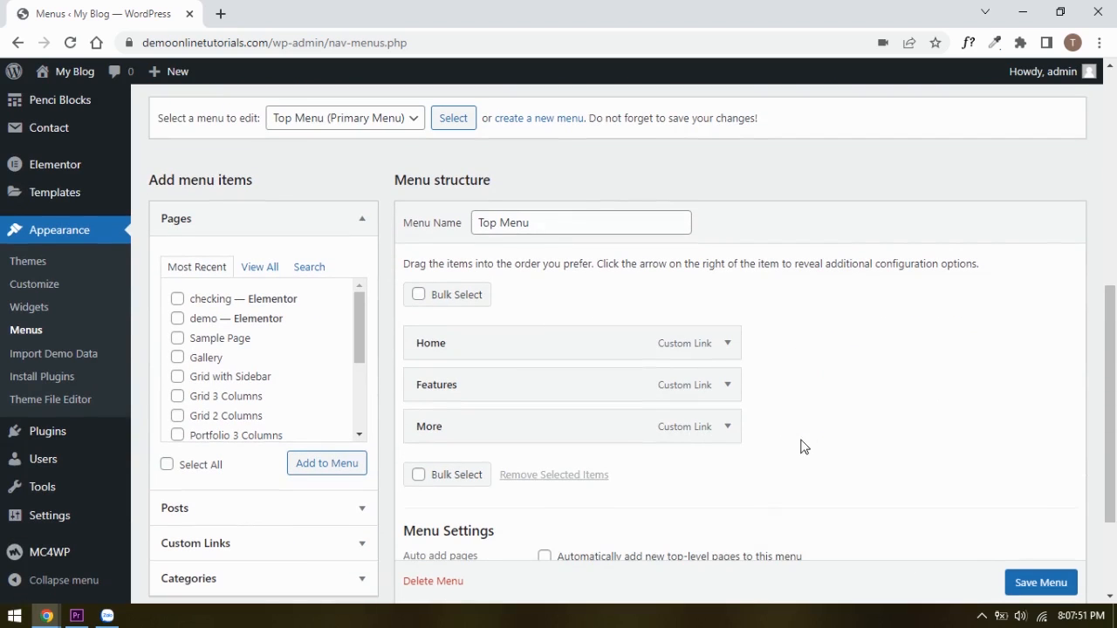
scroll(803, 447, "down", 1)
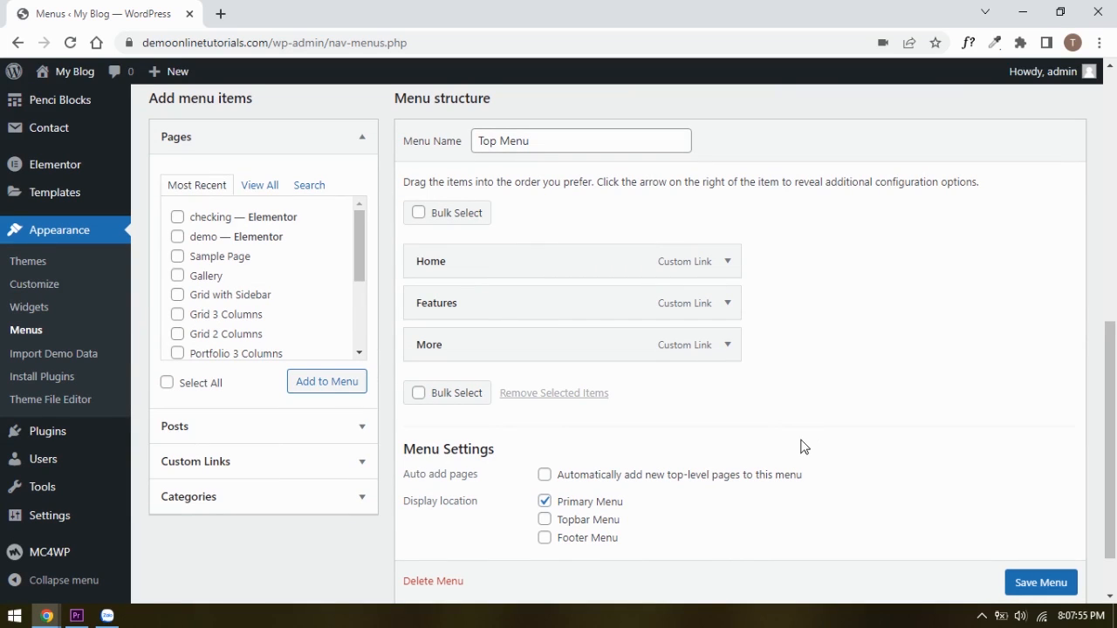
Add a custom link with URL # and link text News to the Top Menu
scroll(803, 447, "down", 1)
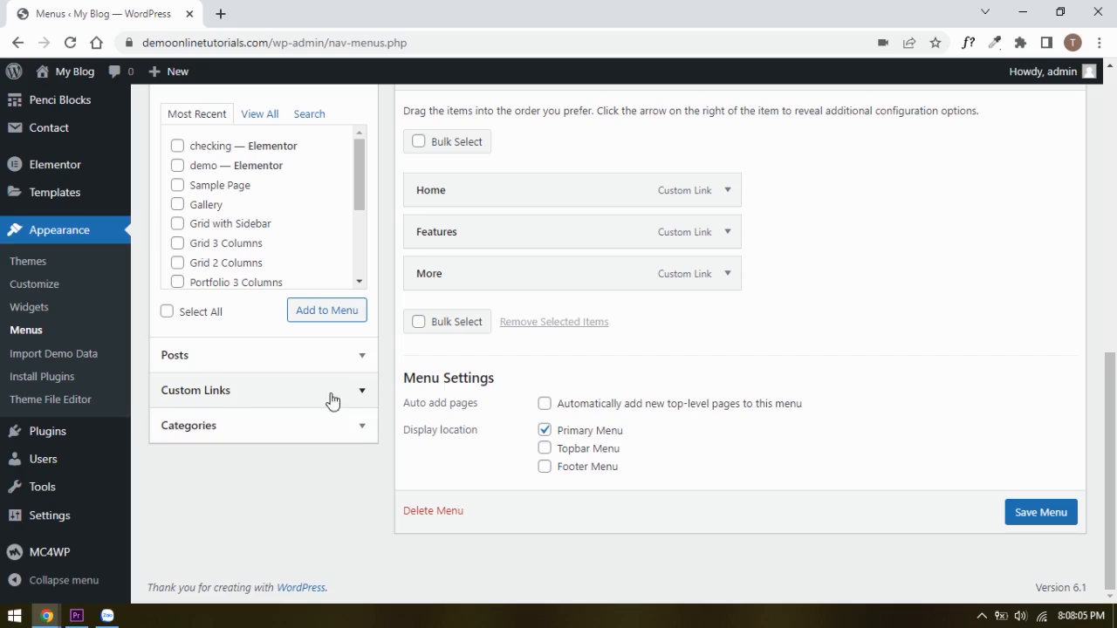
left_click(362, 391)
left_click(292, 189)
type("#")
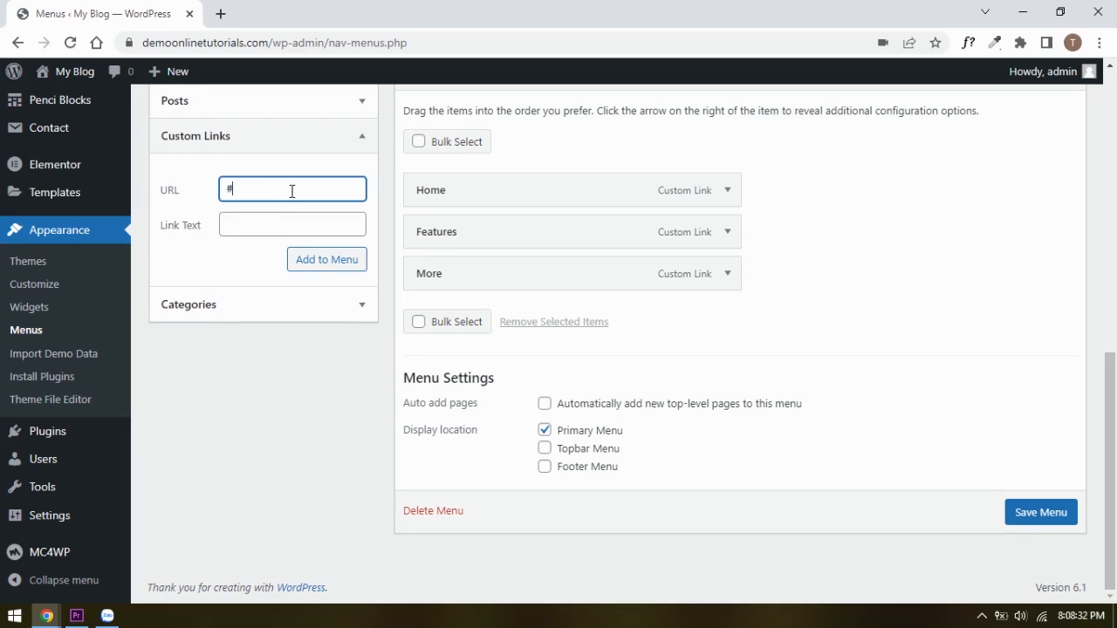
left_click(312, 225)
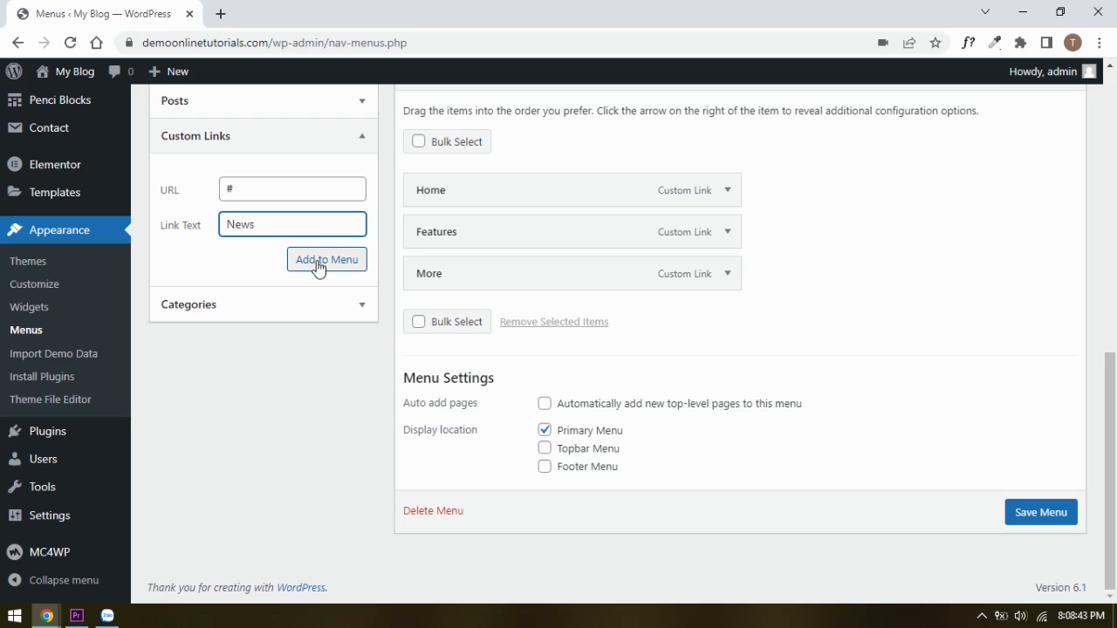
type("News")
left_click(319, 260)
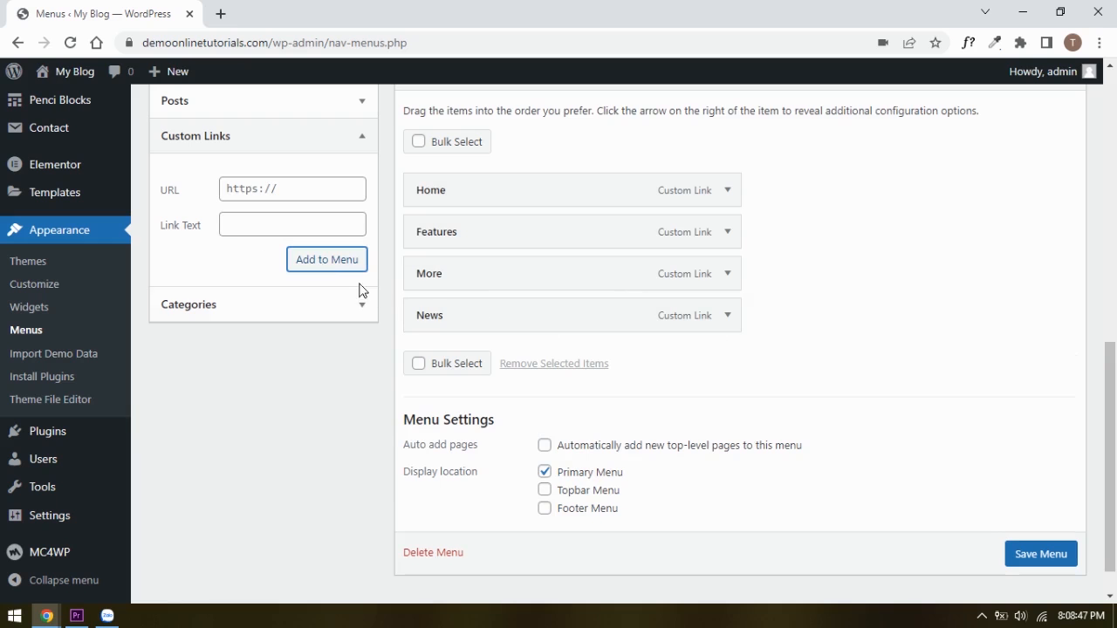
Set the News item's mega menu type to Mega Menu Builder and save the menu
left_click(728, 316)
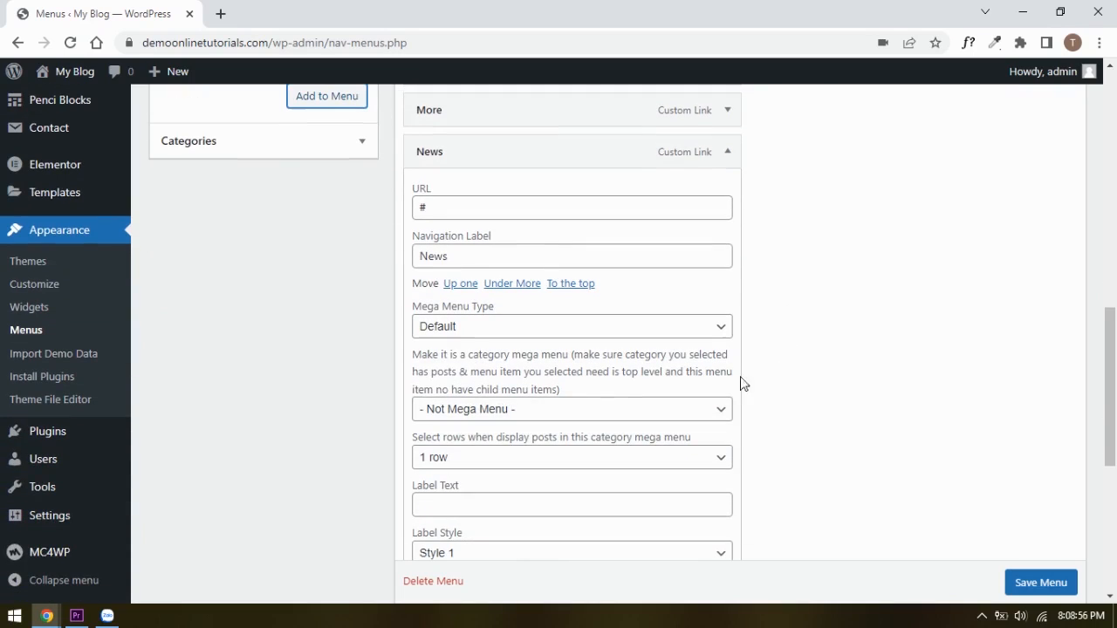
left_click(449, 326)
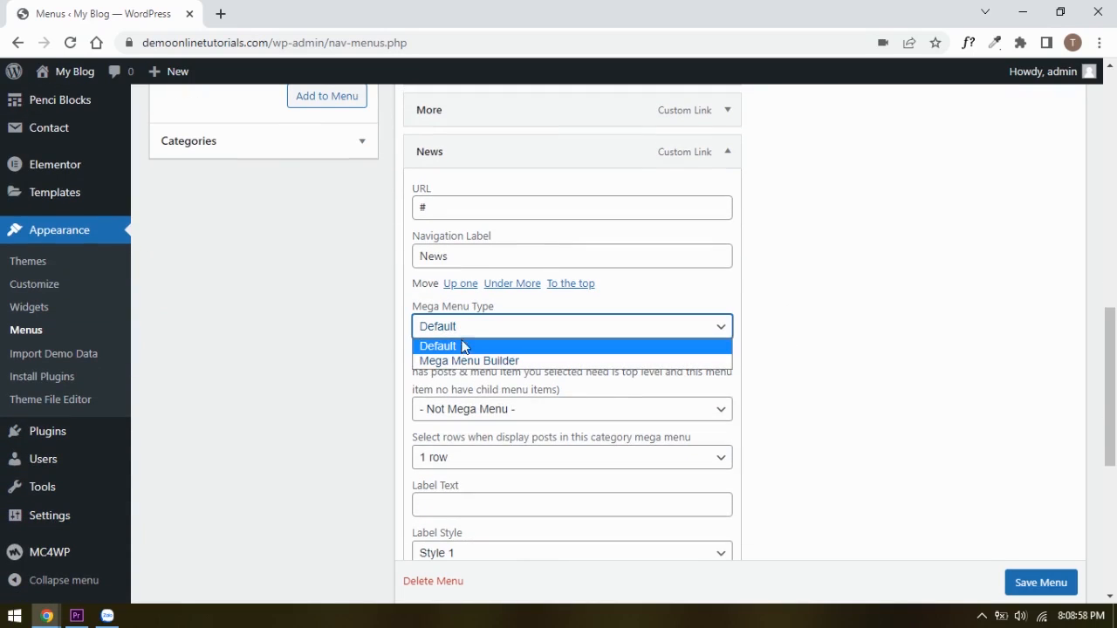
left_click(466, 361)
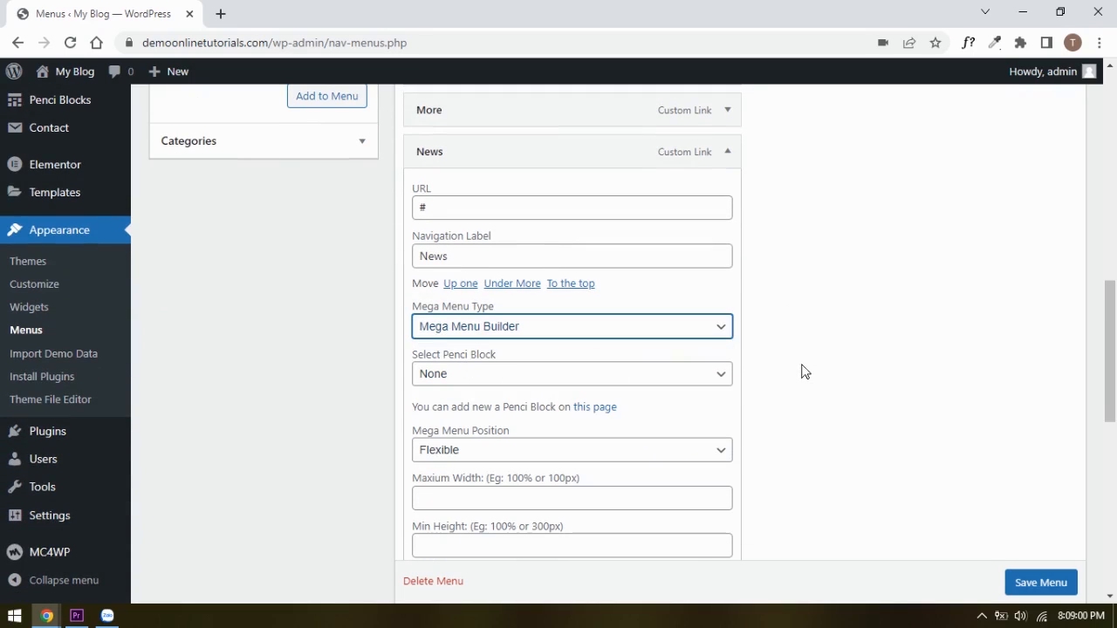
scroll(1039, 590, "down", 1)
left_click(1038, 585)
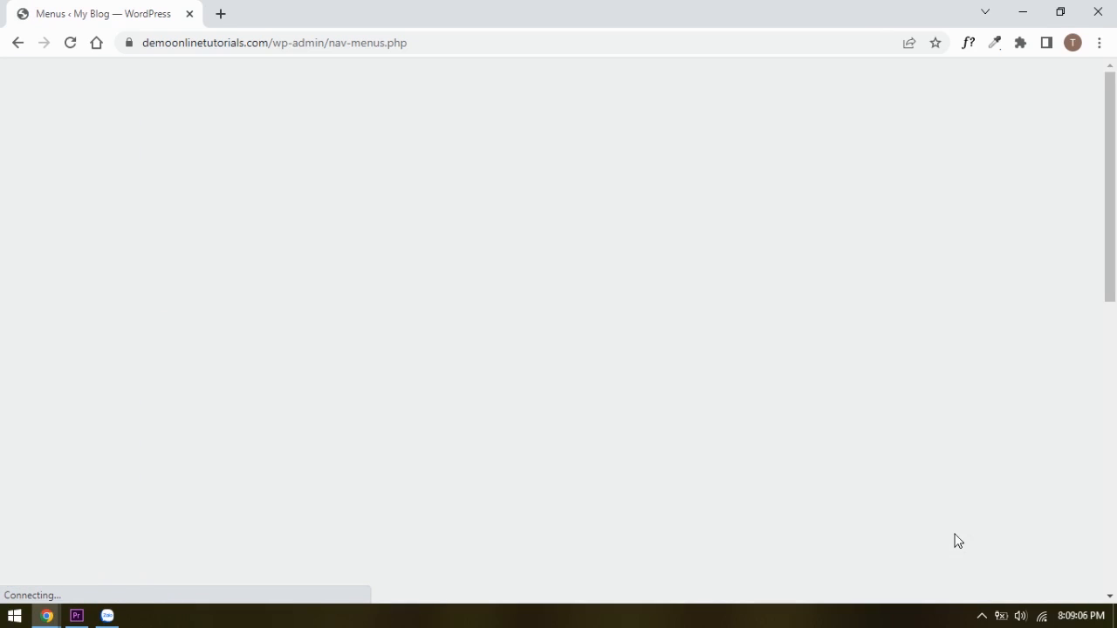
Create a new Penci Block in a new tab titled News mega menu and publish it
scroll(733, 399, "down", 2)
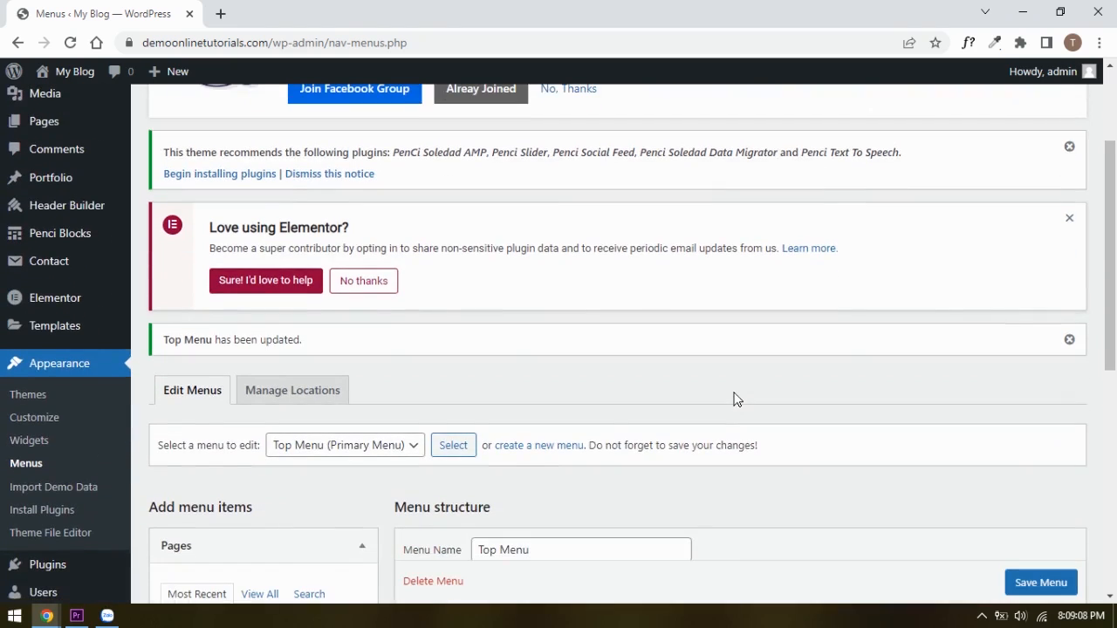
scroll(733, 399, "up", 2)
scroll(743, 450, "down", 4)
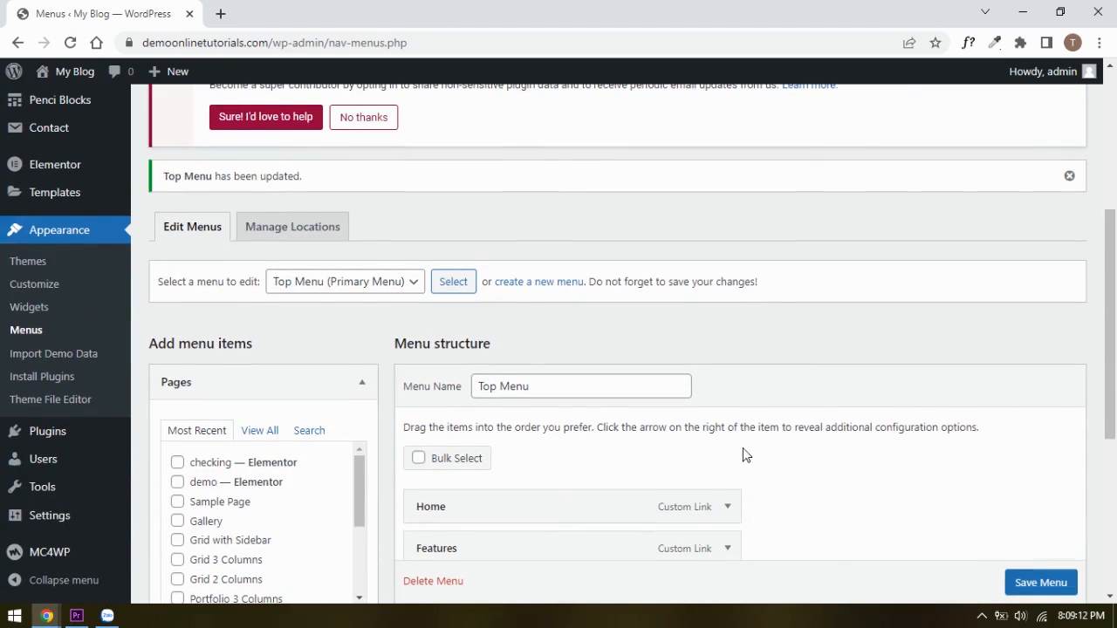
scroll(743, 454, "down", 2)
scroll(809, 449, "up", 3)
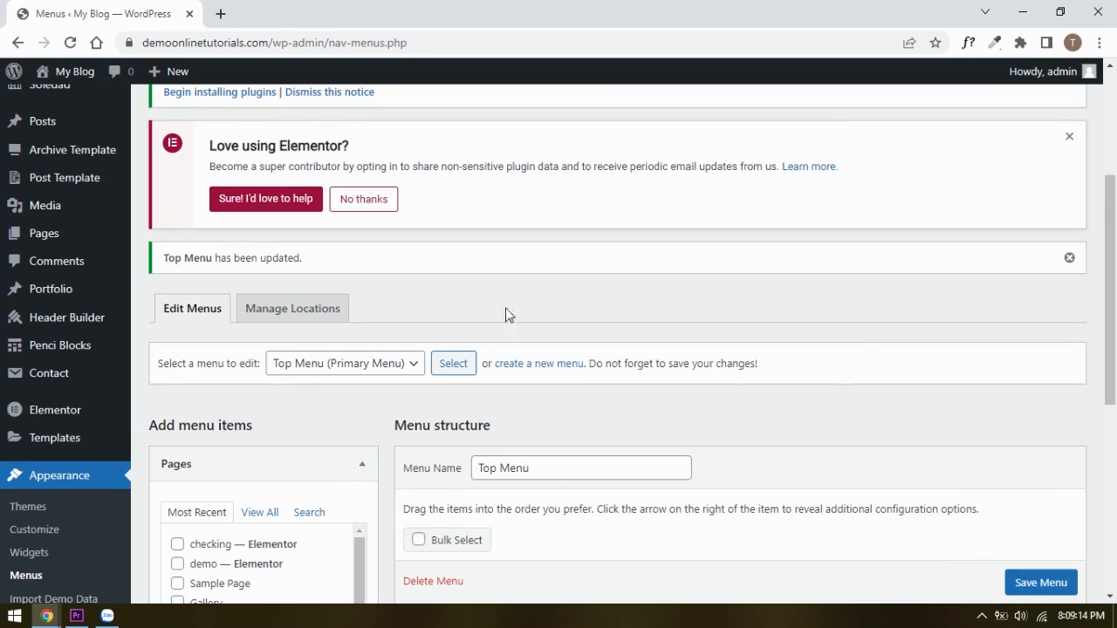
mouse_move(77, 346)
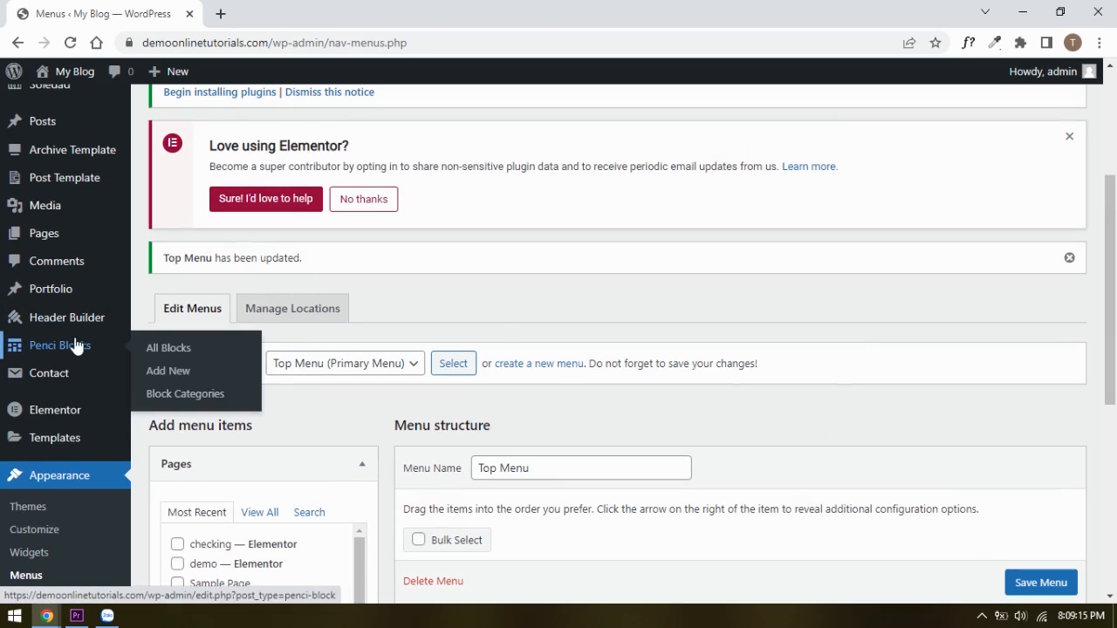
right_click(157, 372)
left_click(218, 386)
key("ctrl+Tab")
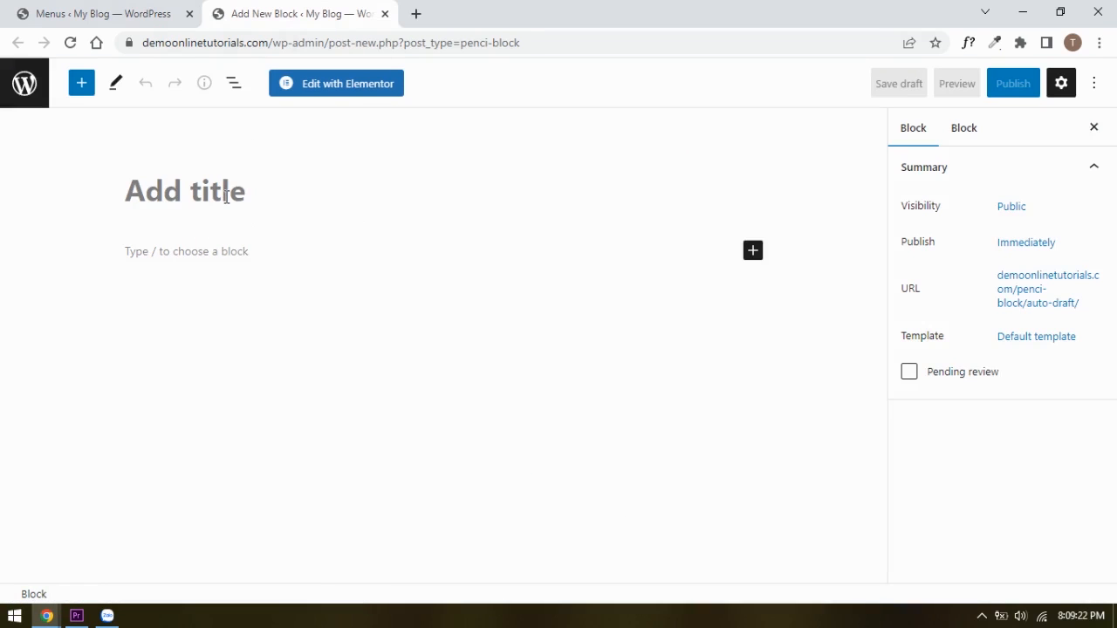
type("New")
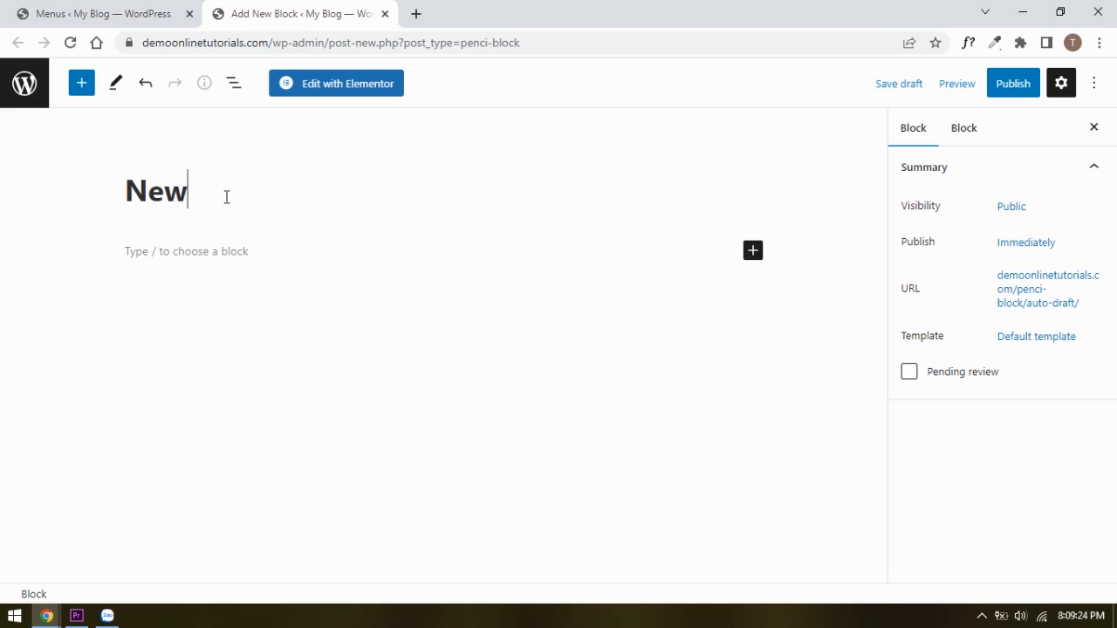
type("s mega menu")
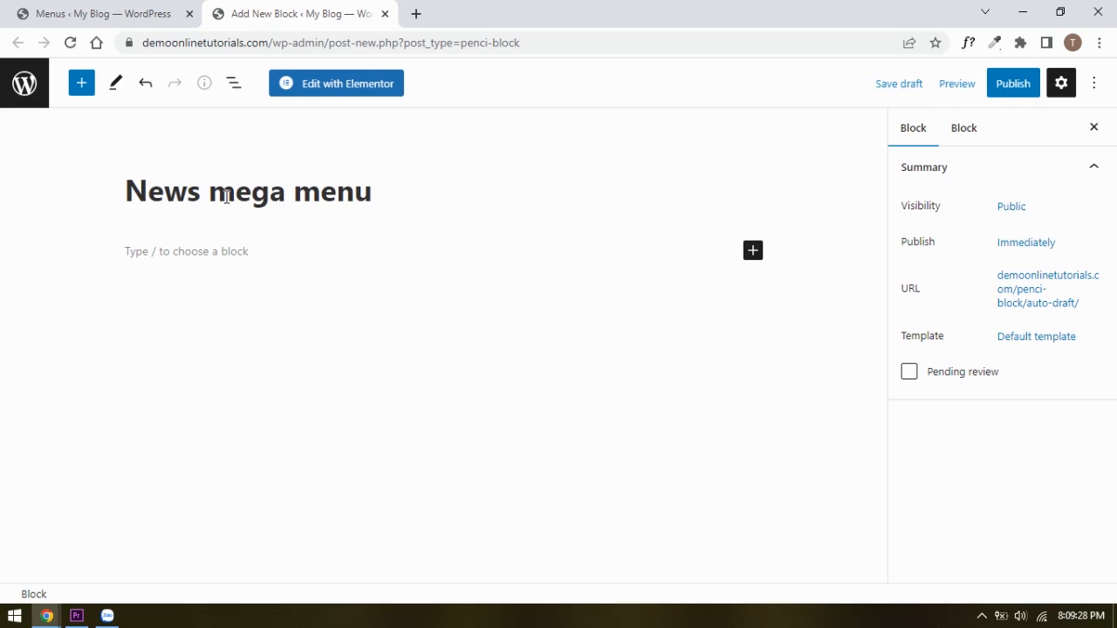
left_click(1016, 85)
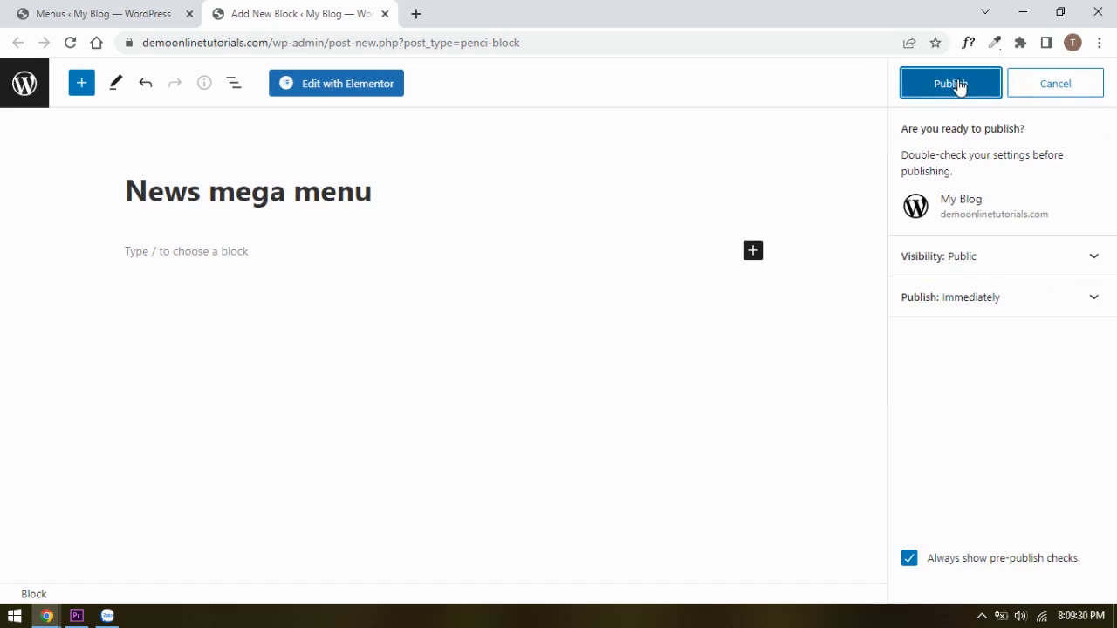
left_click(954, 84)
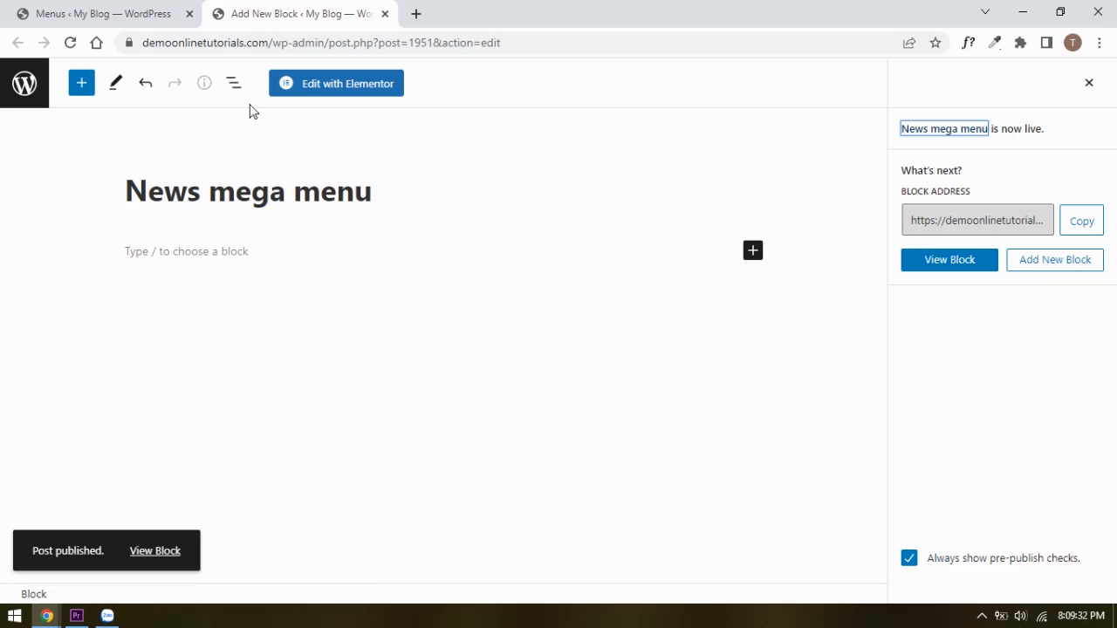
Open the News mega menu block in Elementor and add a Penci Big Grid widget to the canvas
left_click(317, 91)
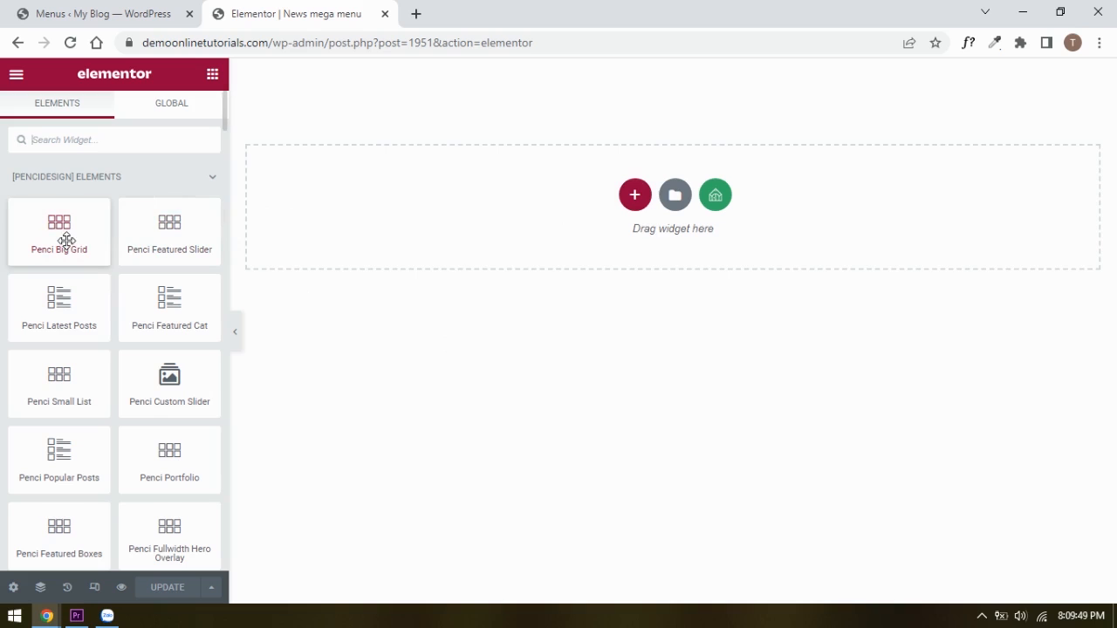
left_click_drag(65, 242, 502, 196)
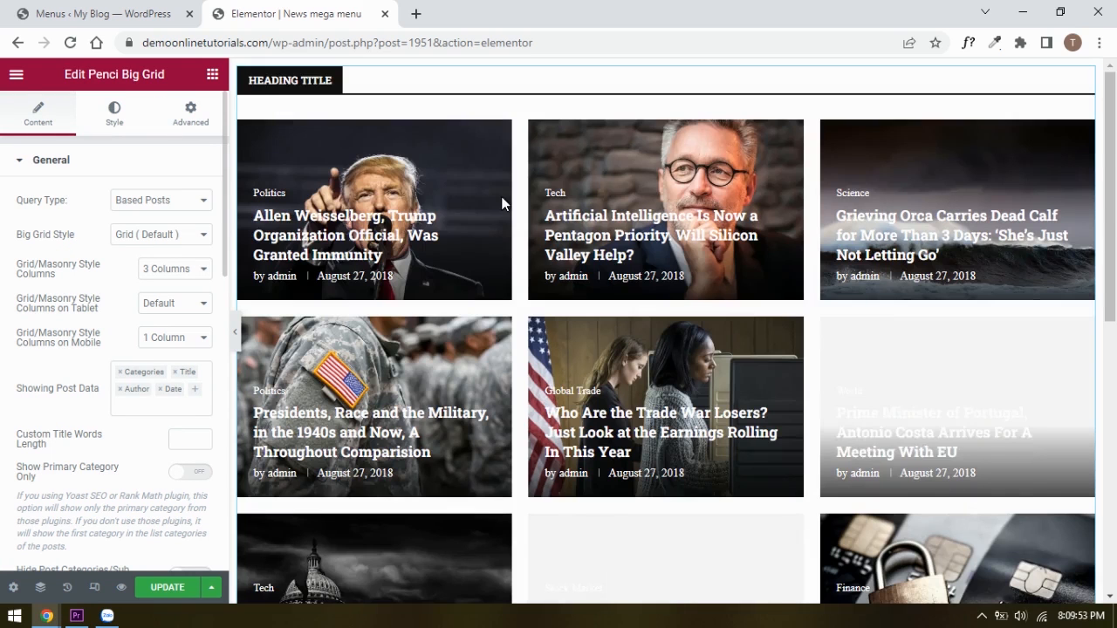
scroll(578, 294, "down", 6)
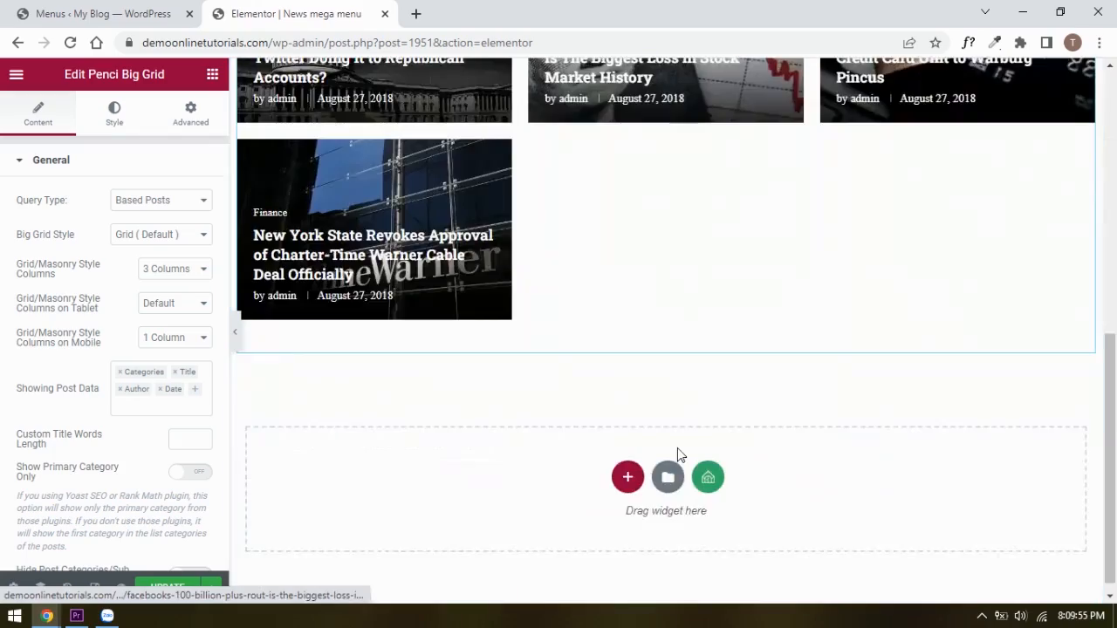
scroll(678, 448, "up", 3)
scroll(678, 448, "up", 3)
scroll(678, 448, "down", 3)
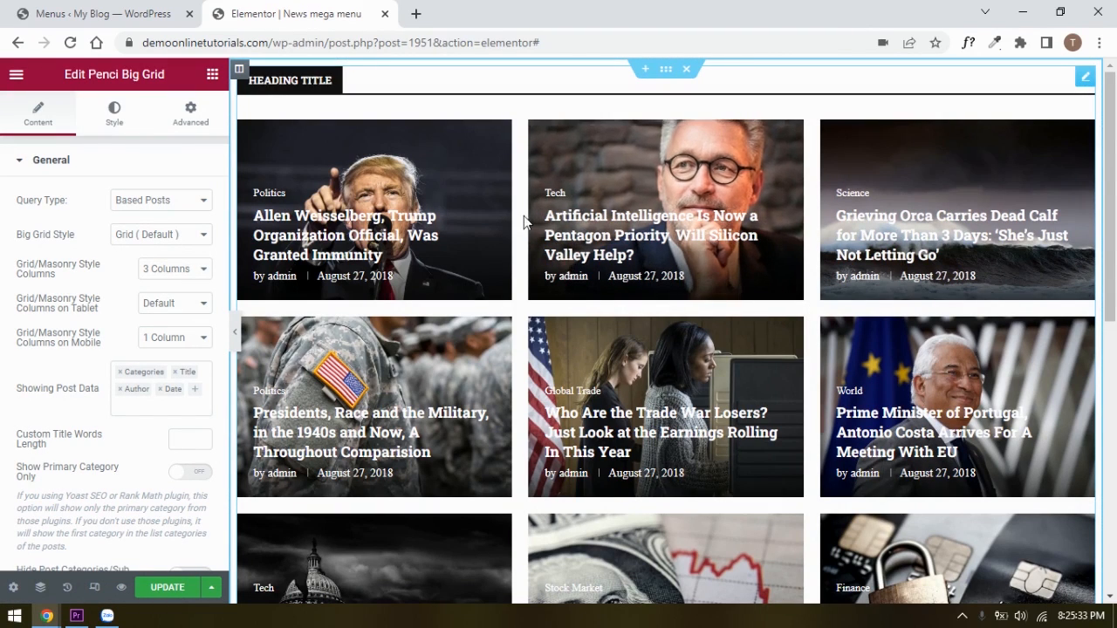
Remove Categories and Author from the Big Grid's shown post data
left_click(32, 162)
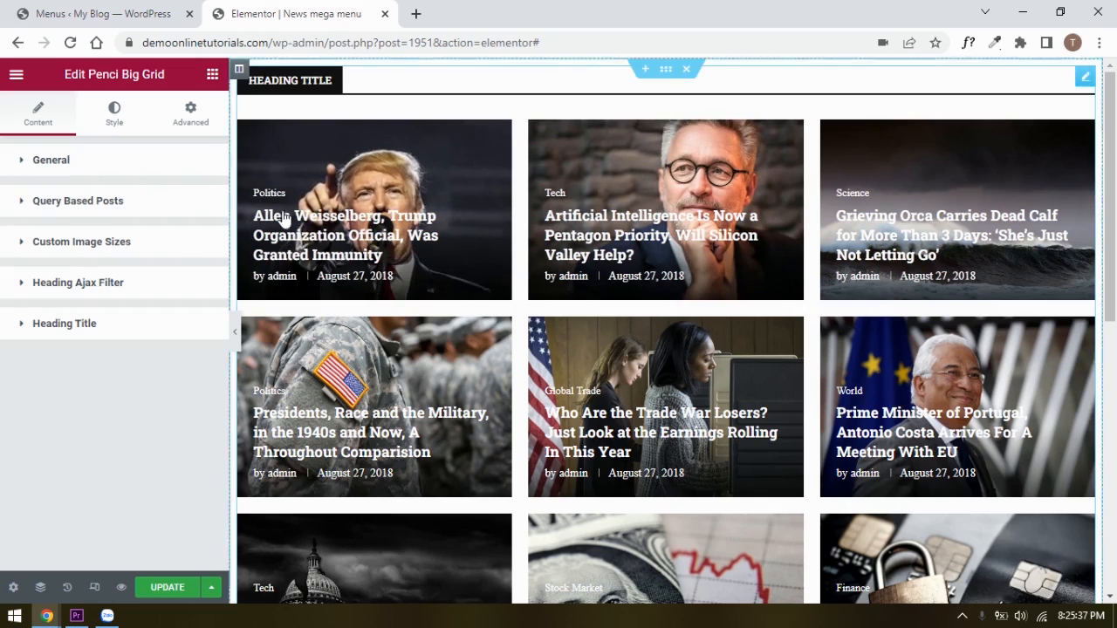
left_click(24, 168)
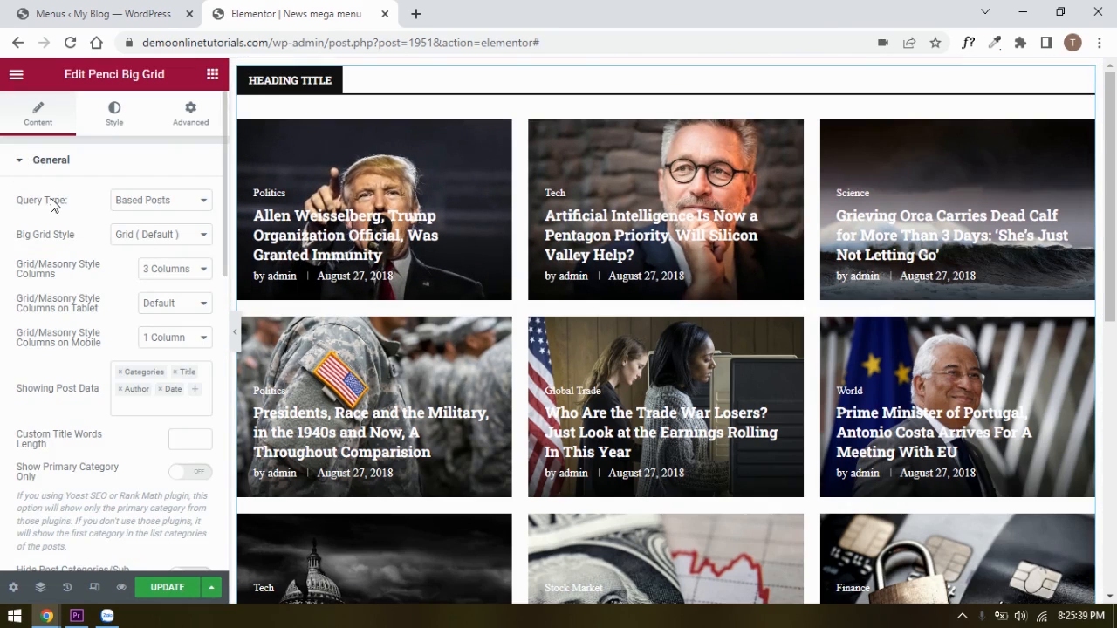
left_click(150, 235)
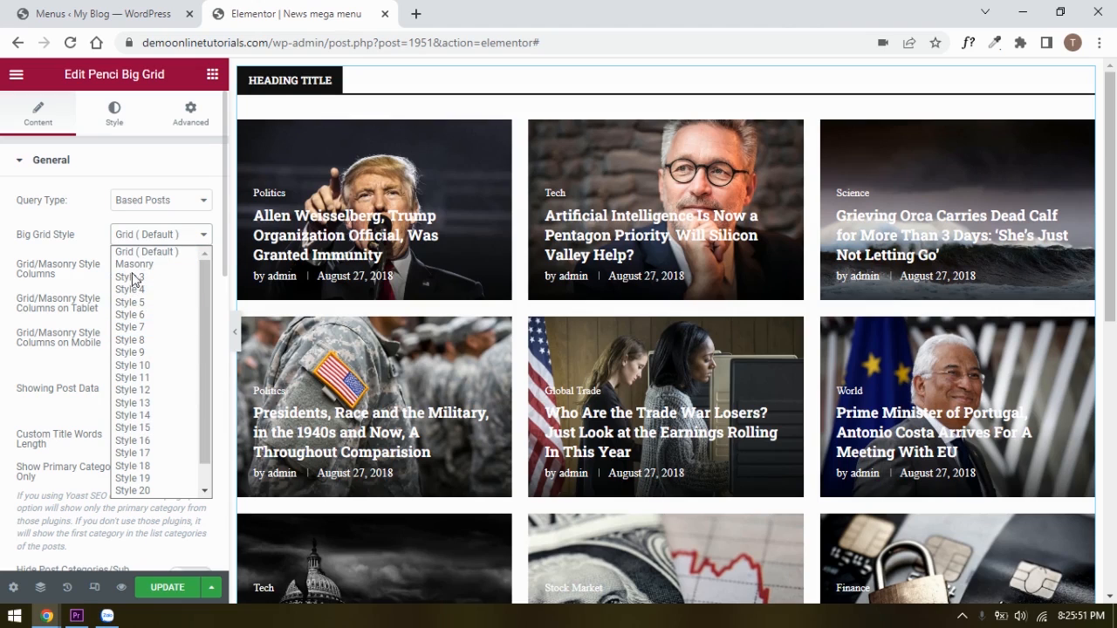
left_click(101, 223)
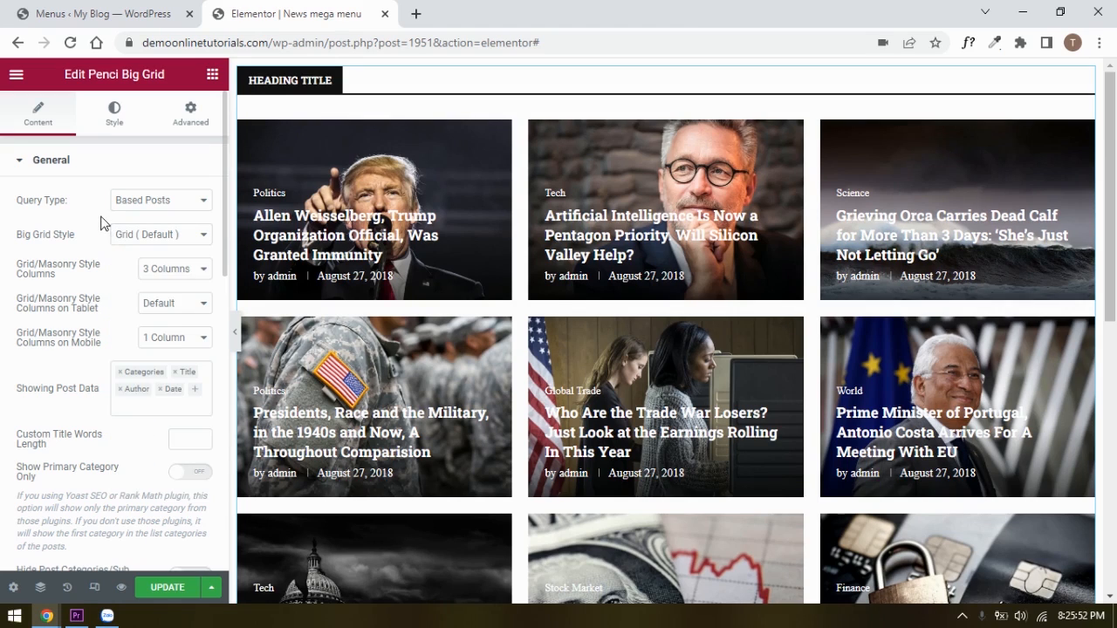
left_click(173, 276)
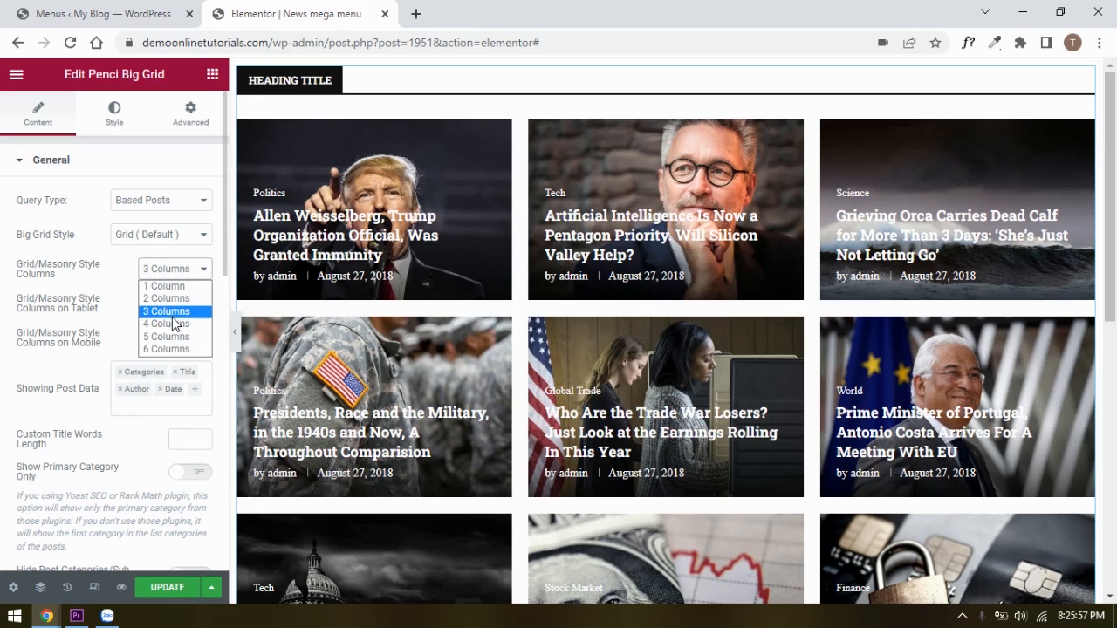
left_click(118, 277)
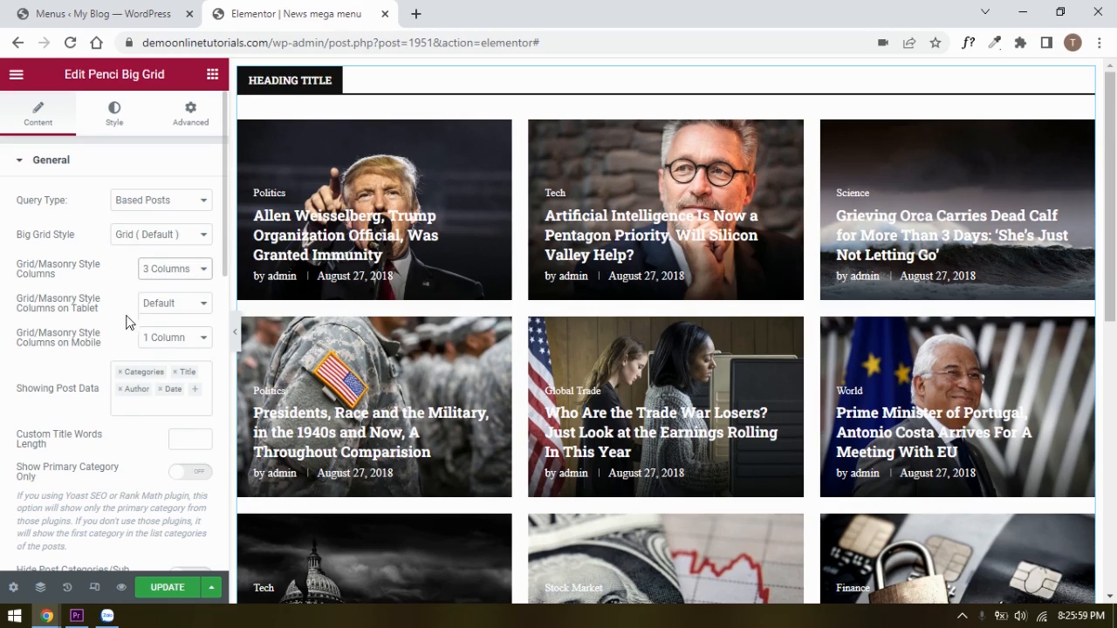
scroll(40, 347, "down", 1)
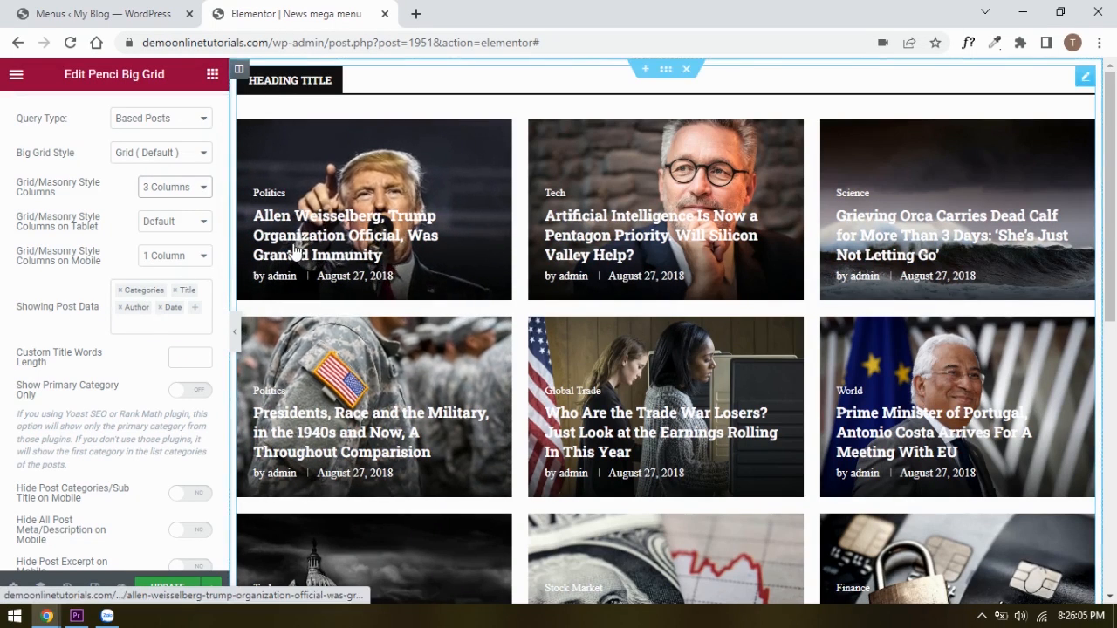
left_click(120, 292)
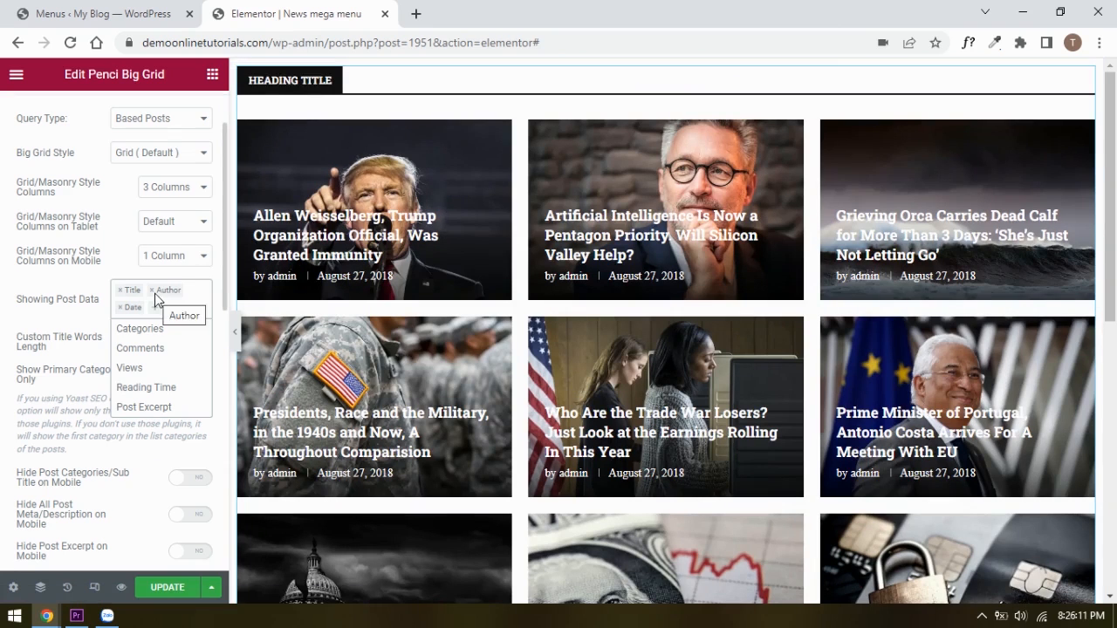
left_click(153, 293)
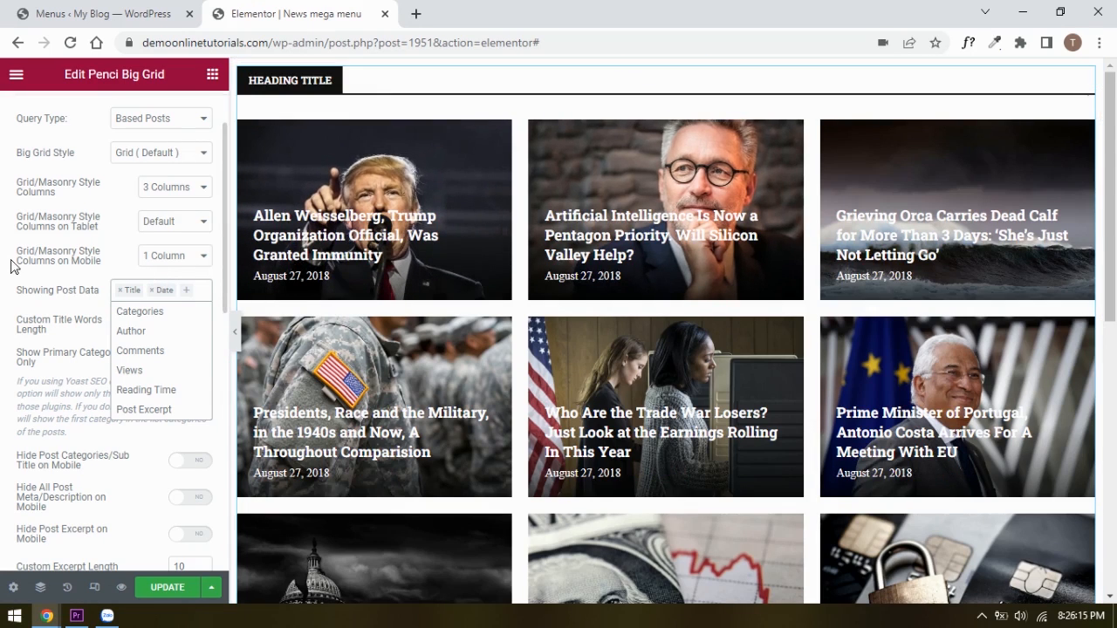
left_click(132, 289)
Set the Big Grid content position to Below Image
scroll(127, 332, "down", 2)
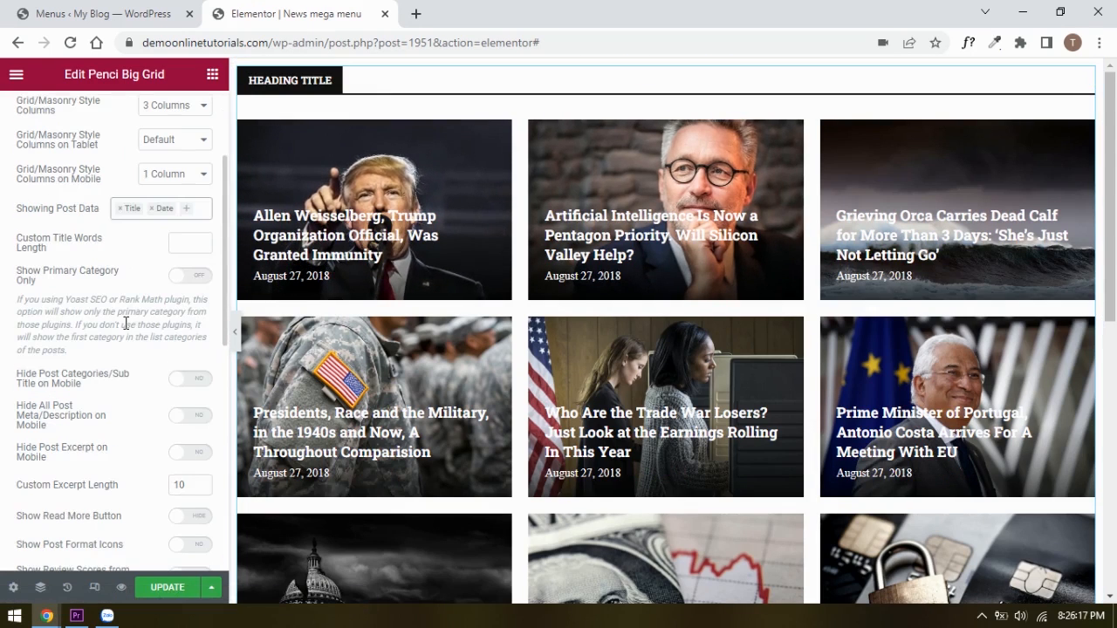
scroll(127, 327, "down", 2)
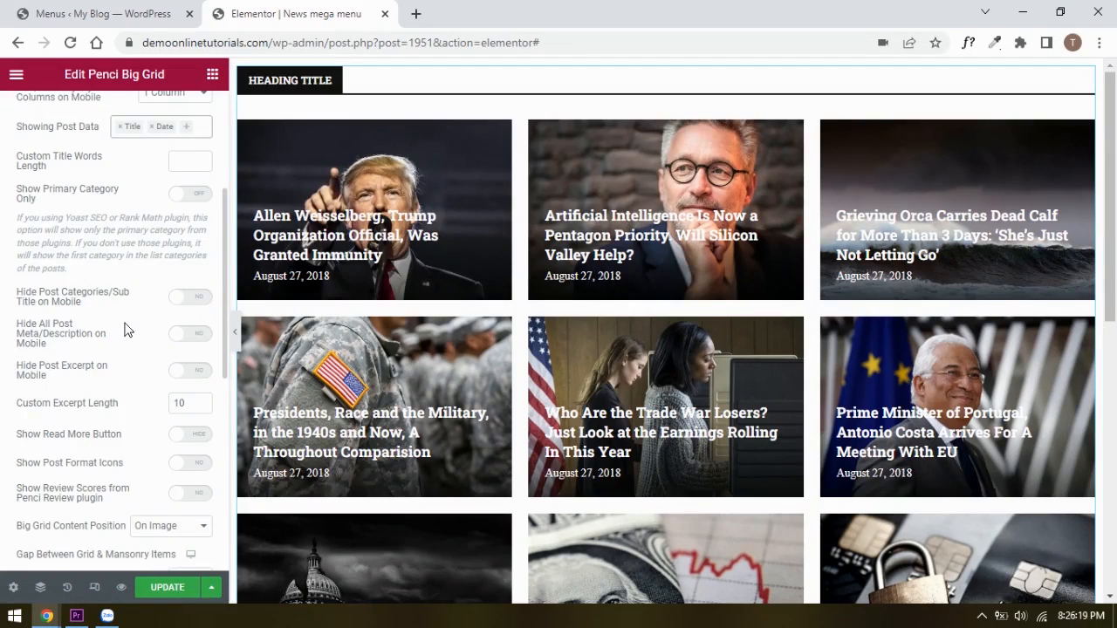
scroll(127, 330, "down", 2)
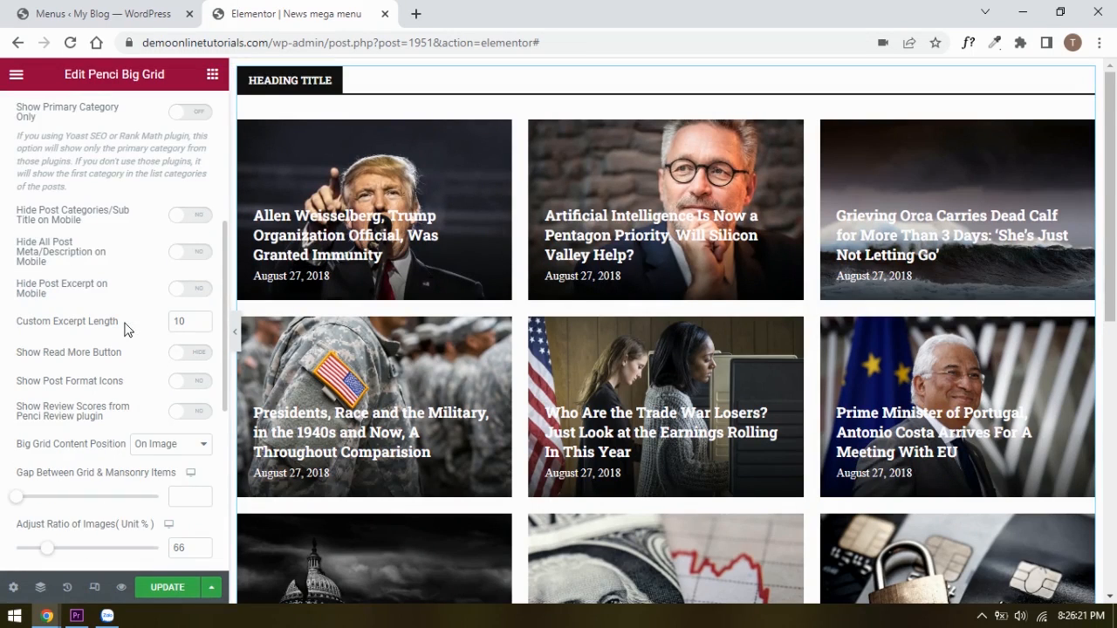
left_click(161, 447)
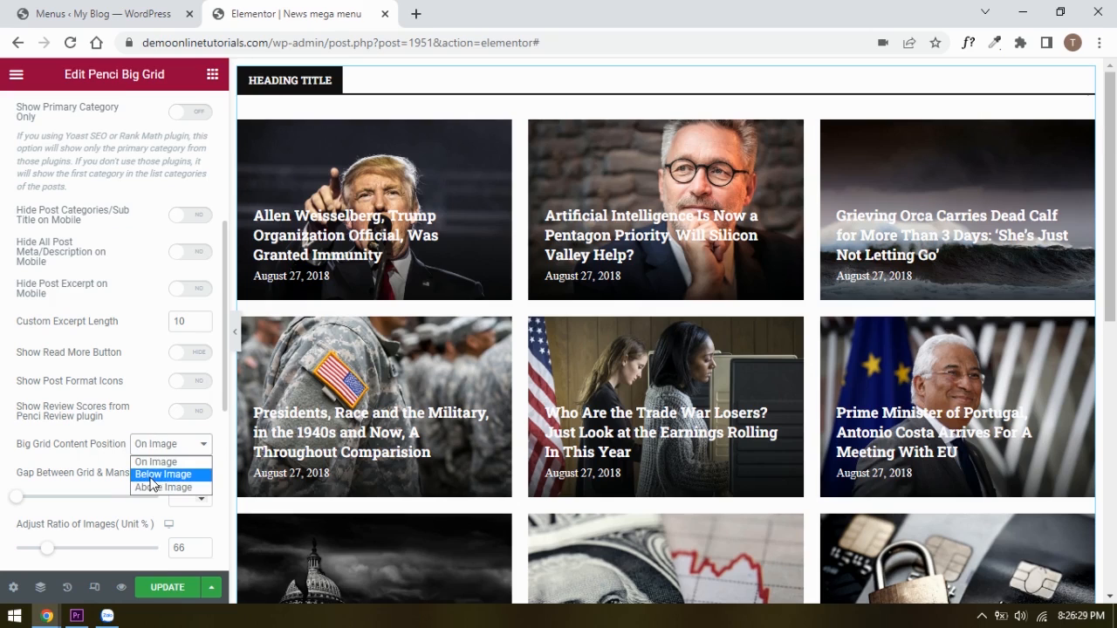
left_click(153, 476)
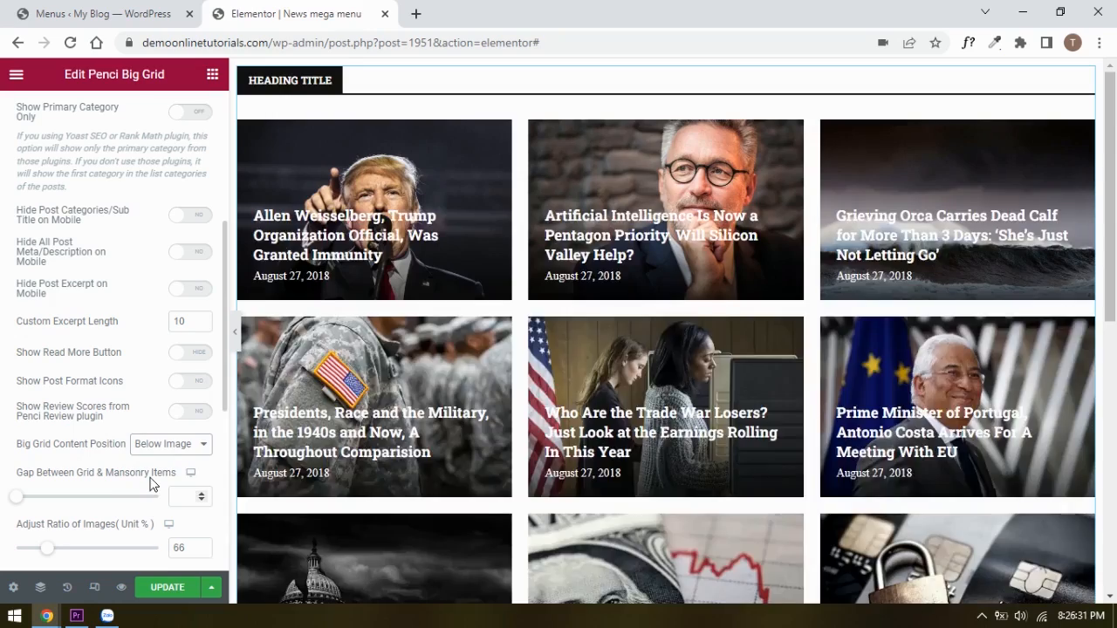
Review the Big Grid preview and browse the Include Categories options in its query settings without choosing one
scroll(482, 241, "down", 3)
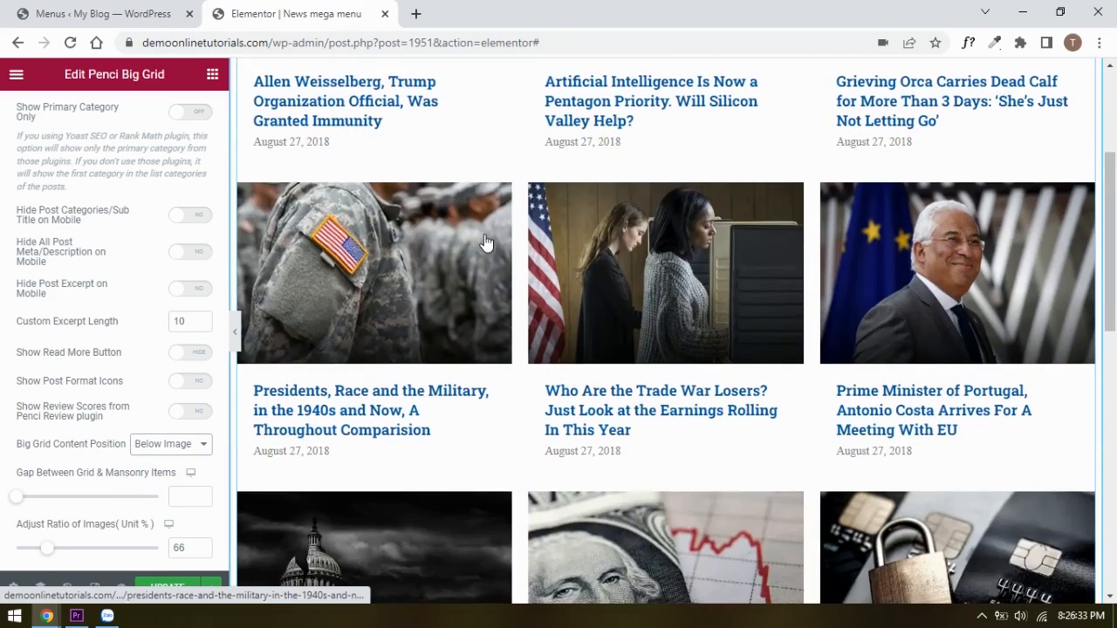
scroll(437, 262, "down", 4)
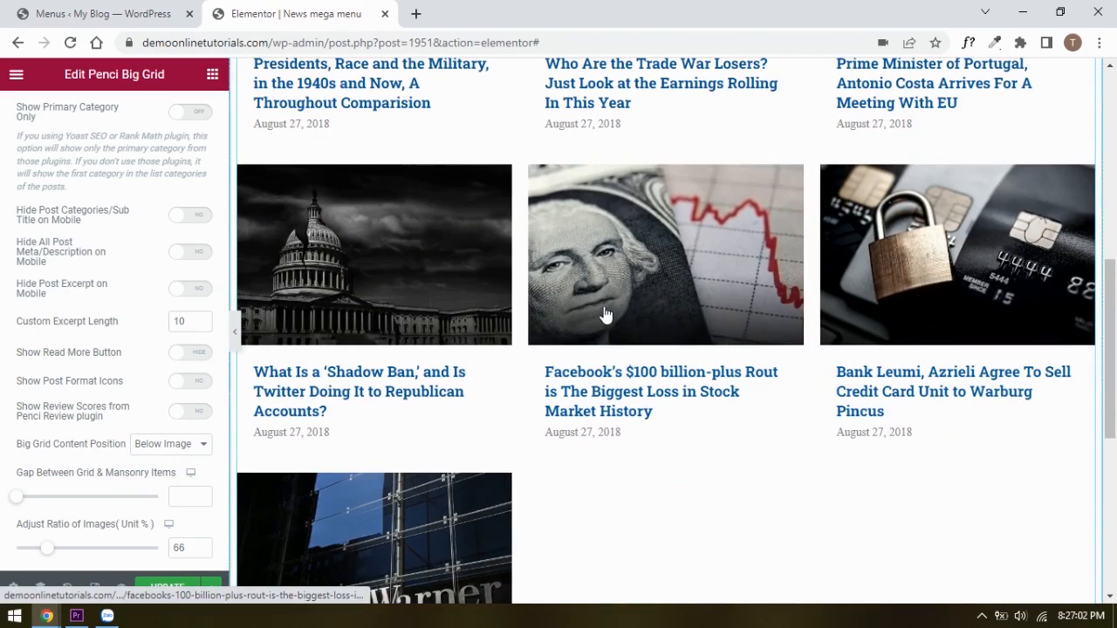
scroll(618, 340, "up", 6)
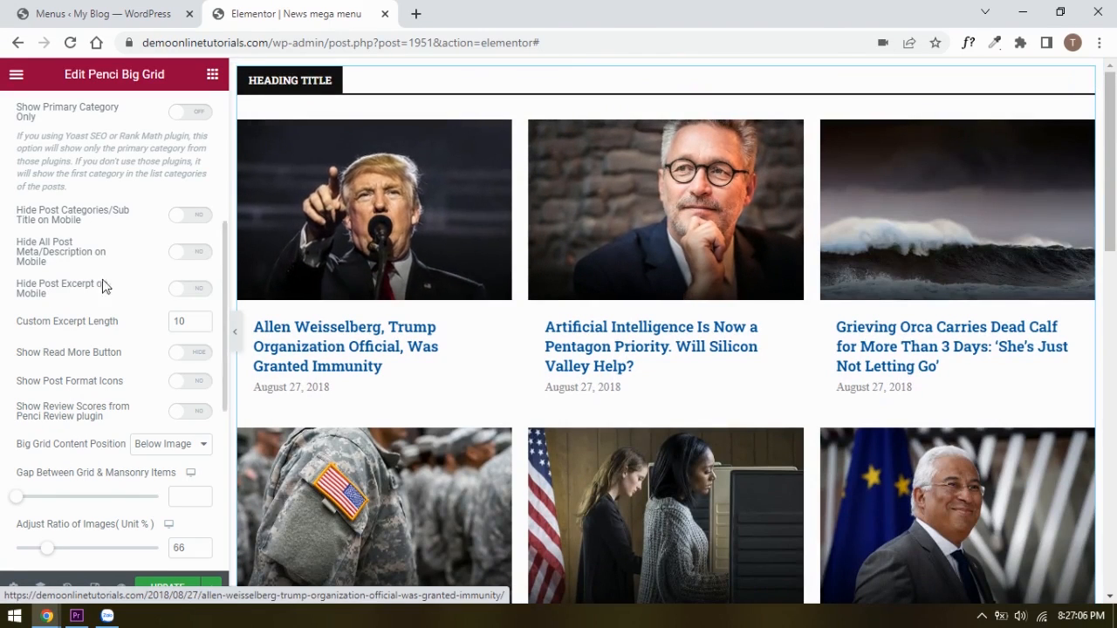
scroll(163, 259, "up", 4)
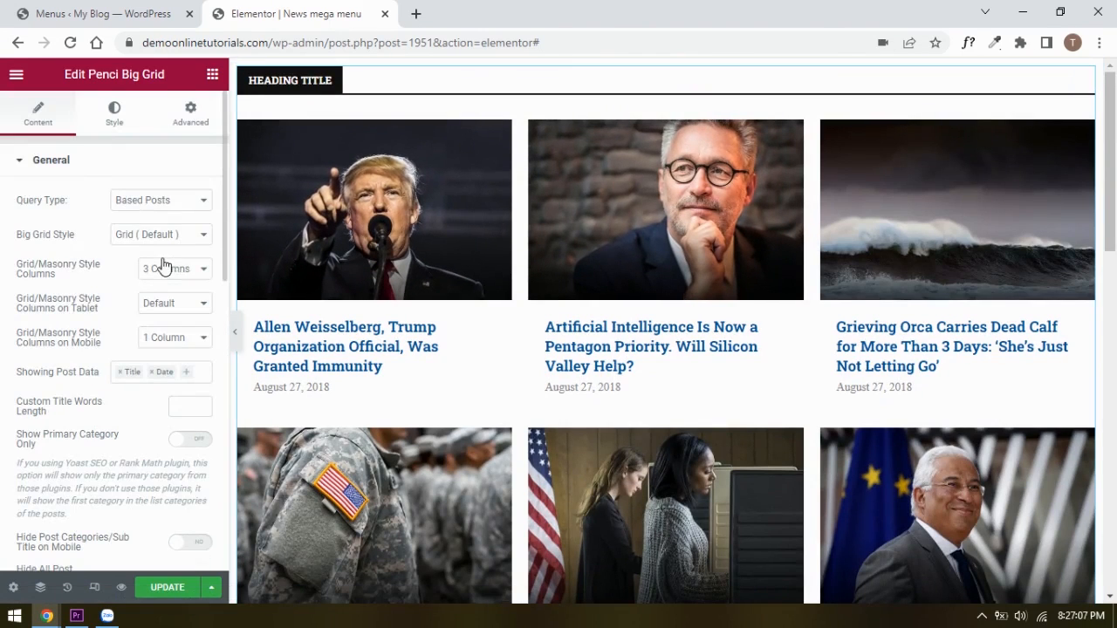
left_click(22, 166)
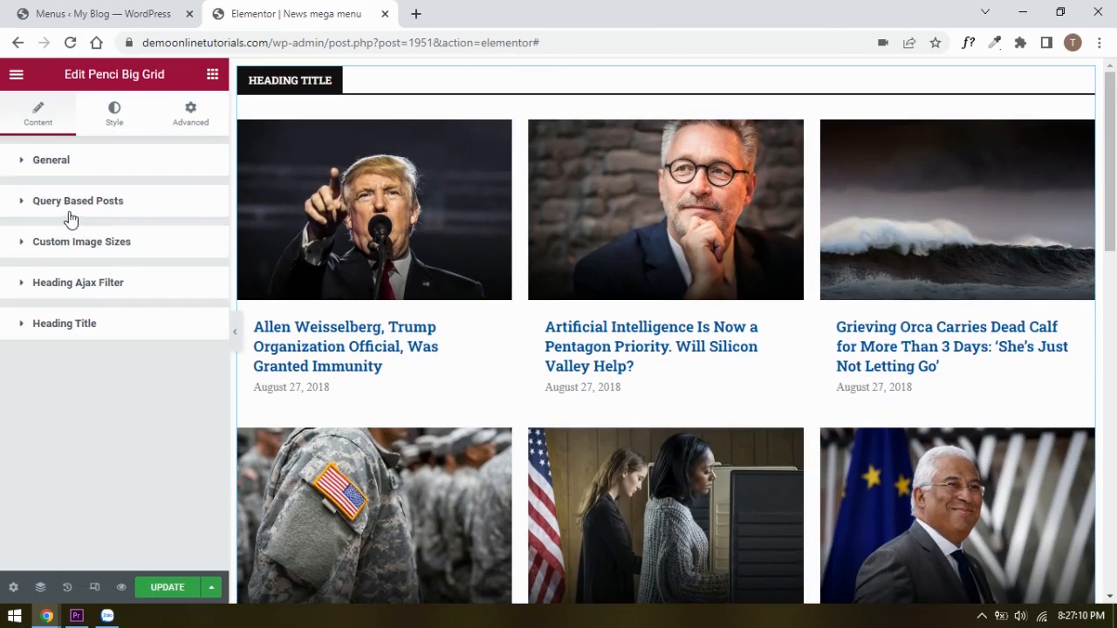
left_click(23, 207)
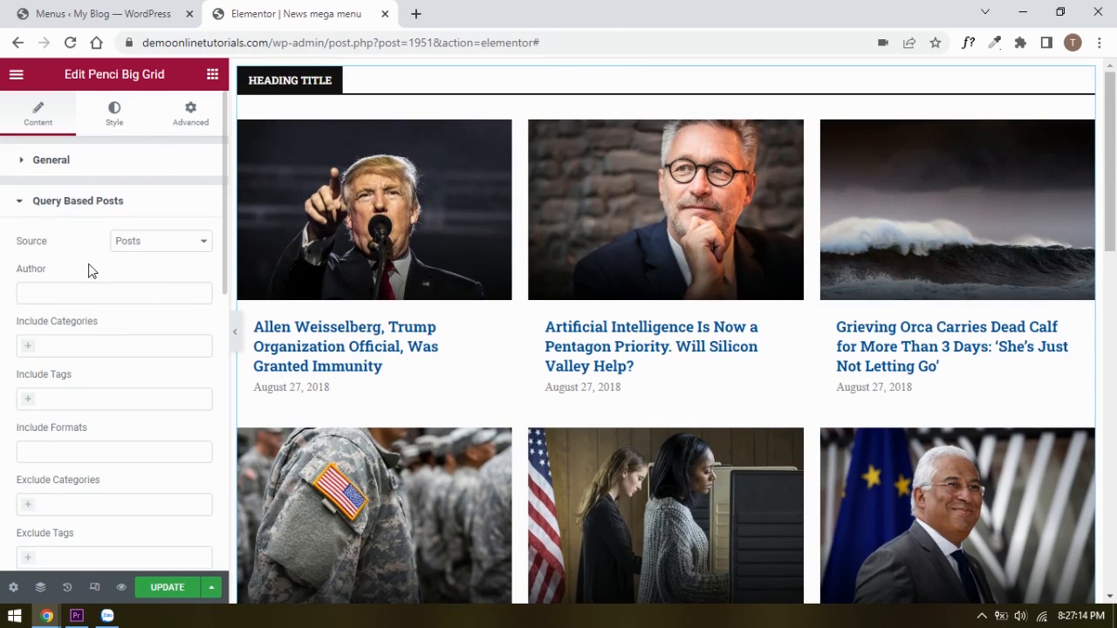
left_click(106, 343)
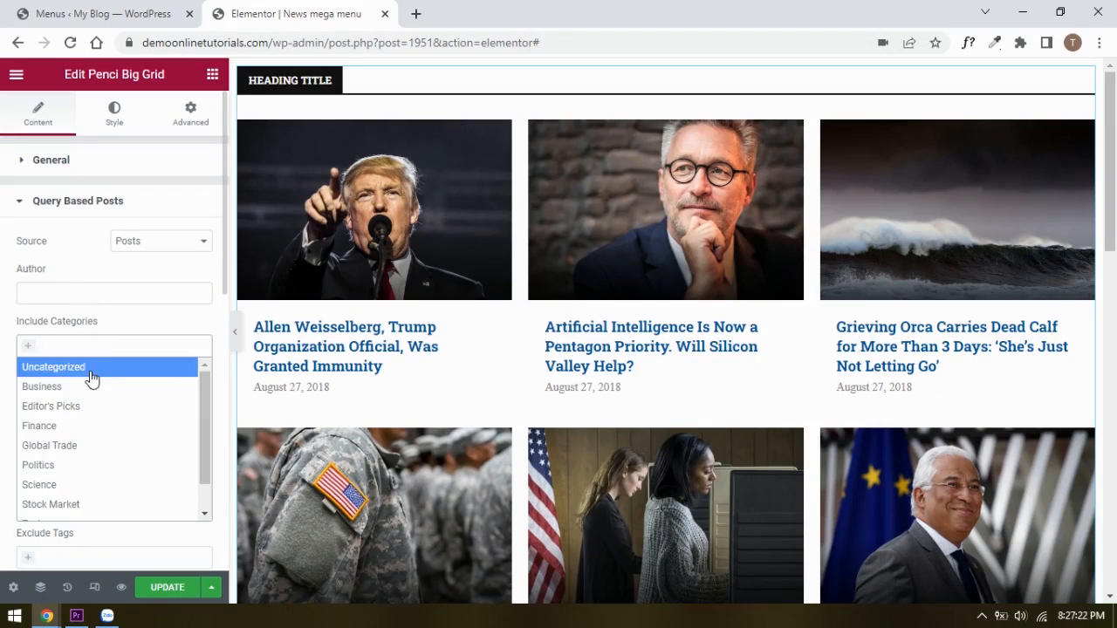
mouse_move(204, 416)
left_mouse_down()
mouse_move(207, 512)
mouse_move(209, 416)
left_mouse_up()
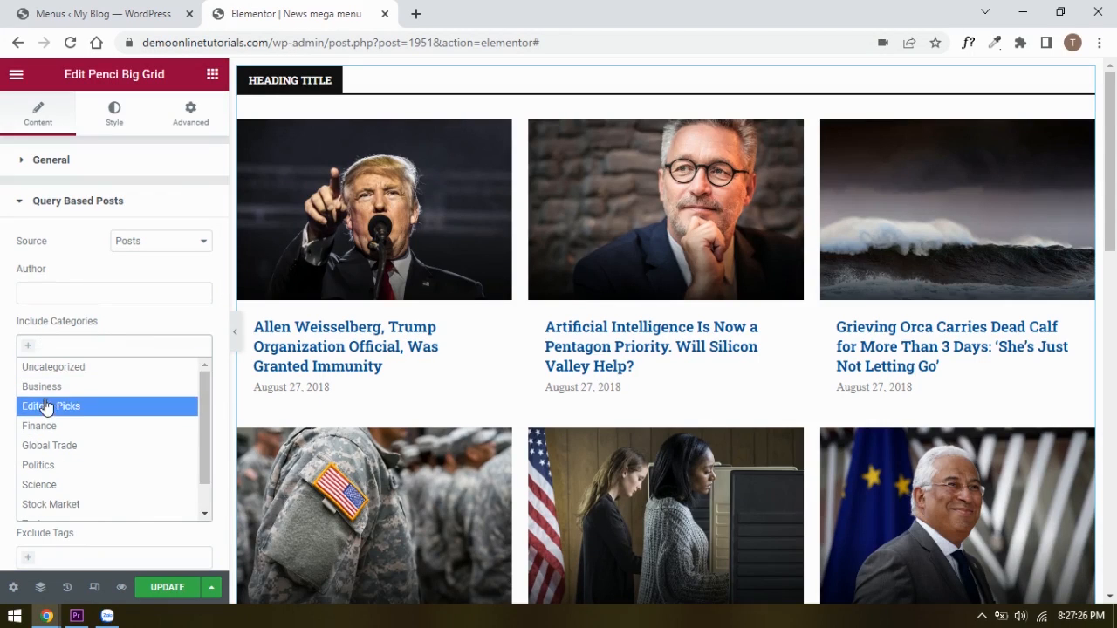
left_click(118, 320)
Set the Big Grid's posts per page to 9 and update the block
scroll(122, 341, "down", 3)
scroll(124, 356, "down", 2)
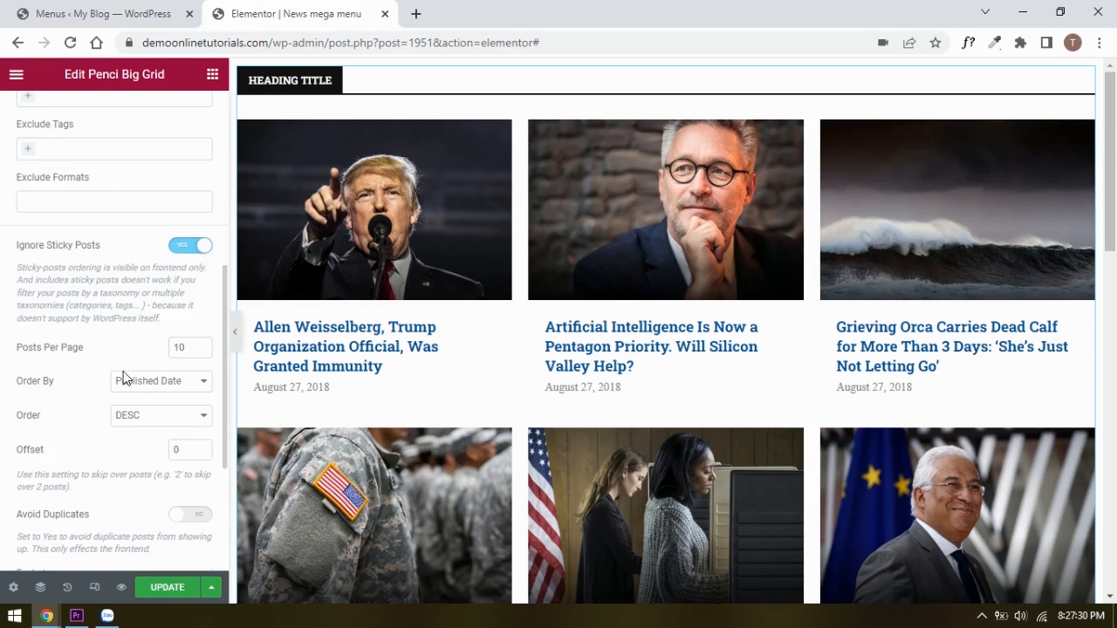
scroll(489, 314, "down", 5)
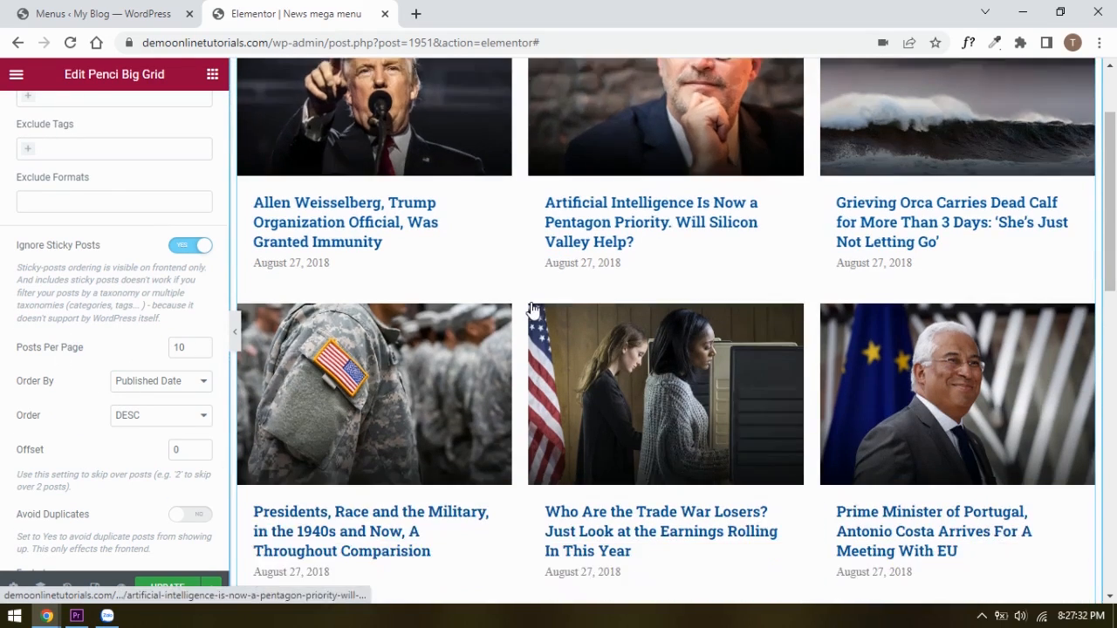
scroll(521, 409, "up", 4)
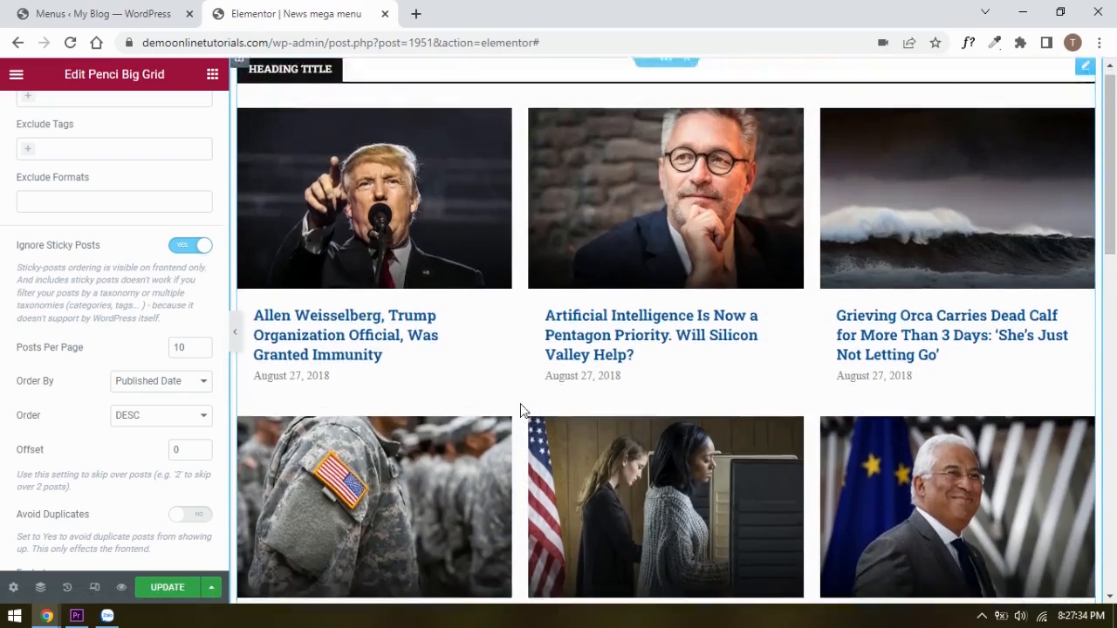
scroll(520, 410, "down", 8)
scroll(518, 423, "up", 5)
scroll(517, 423, "up", 3)
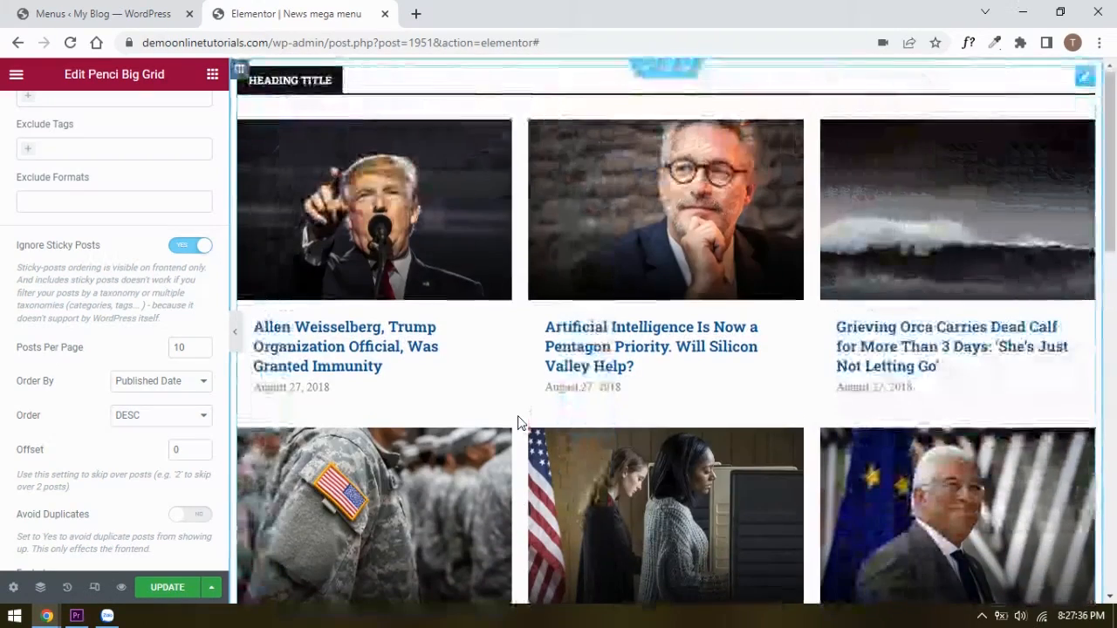
left_click(201, 344)
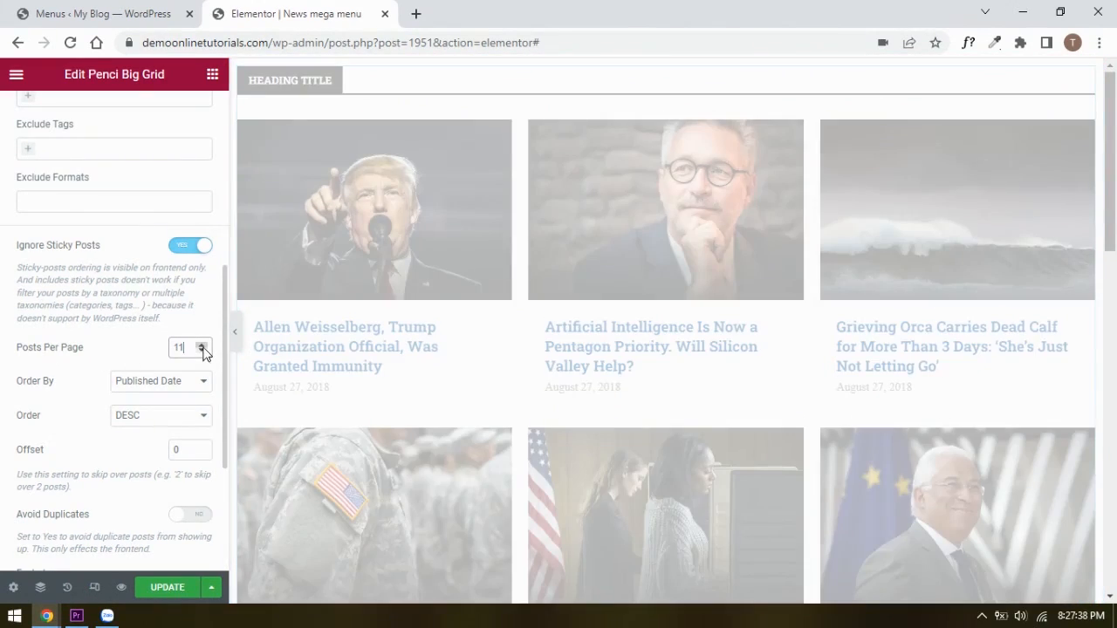
left_click(203, 351)
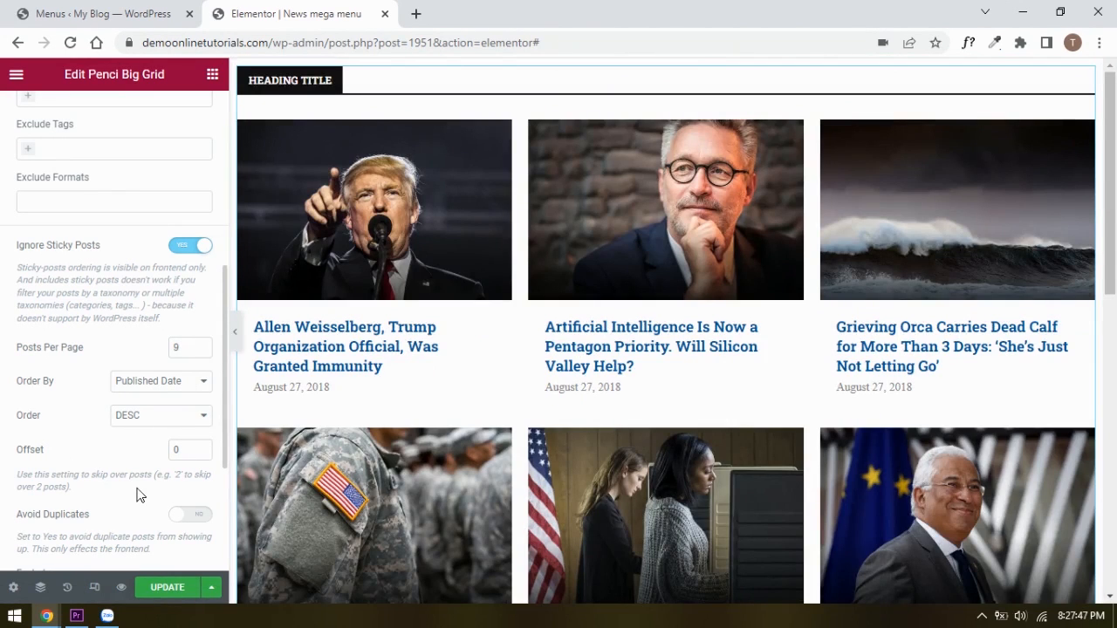
left_click(166, 589)
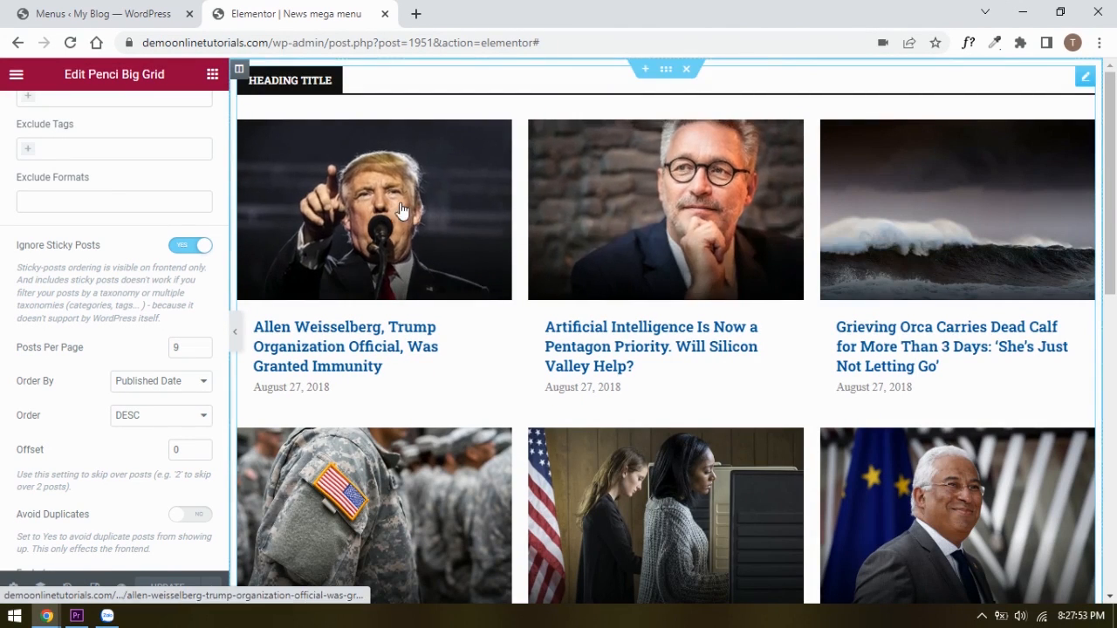
Clear the Big Grid's heading title text and update the block
scroll(366, 341, "down", 3)
scroll(369, 320, "up", 3)
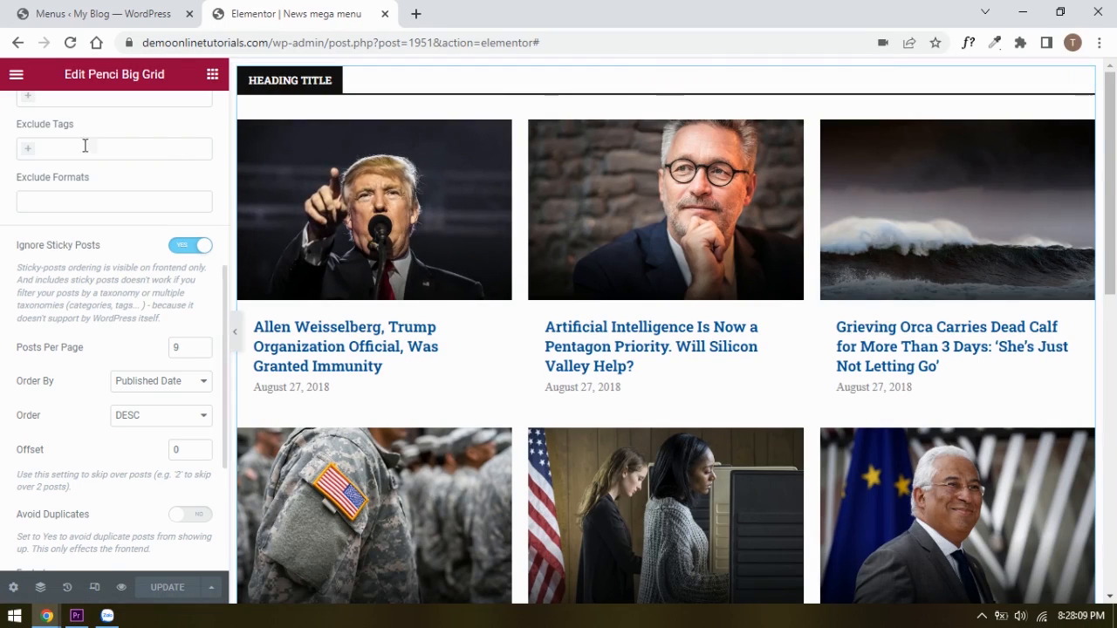
scroll(159, 174, "up", 6)
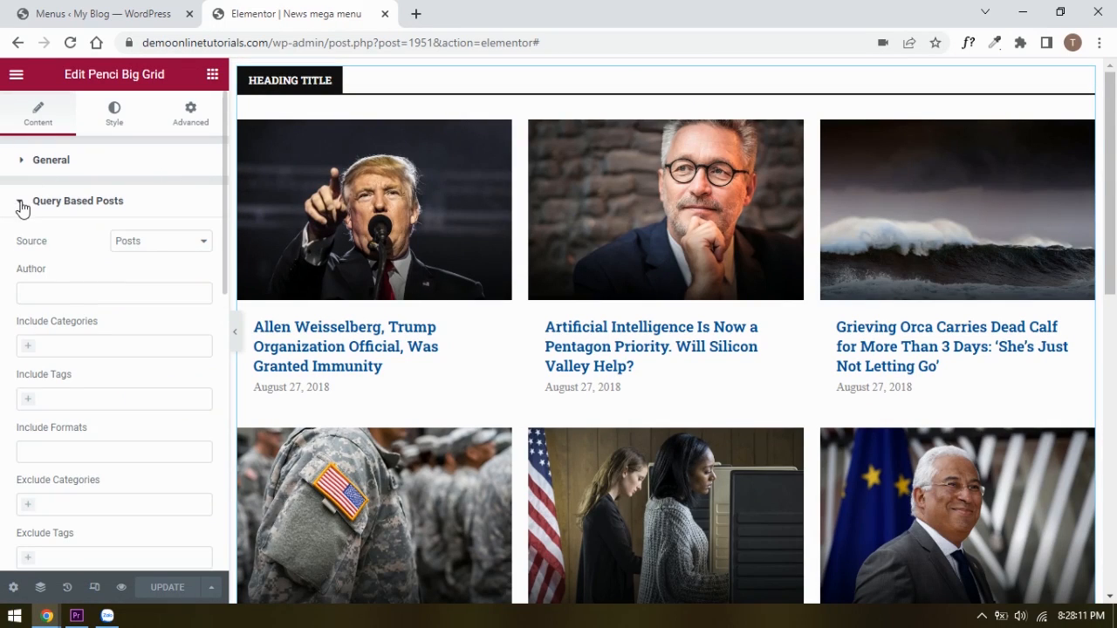
left_click(22, 206)
left_click(22, 326)
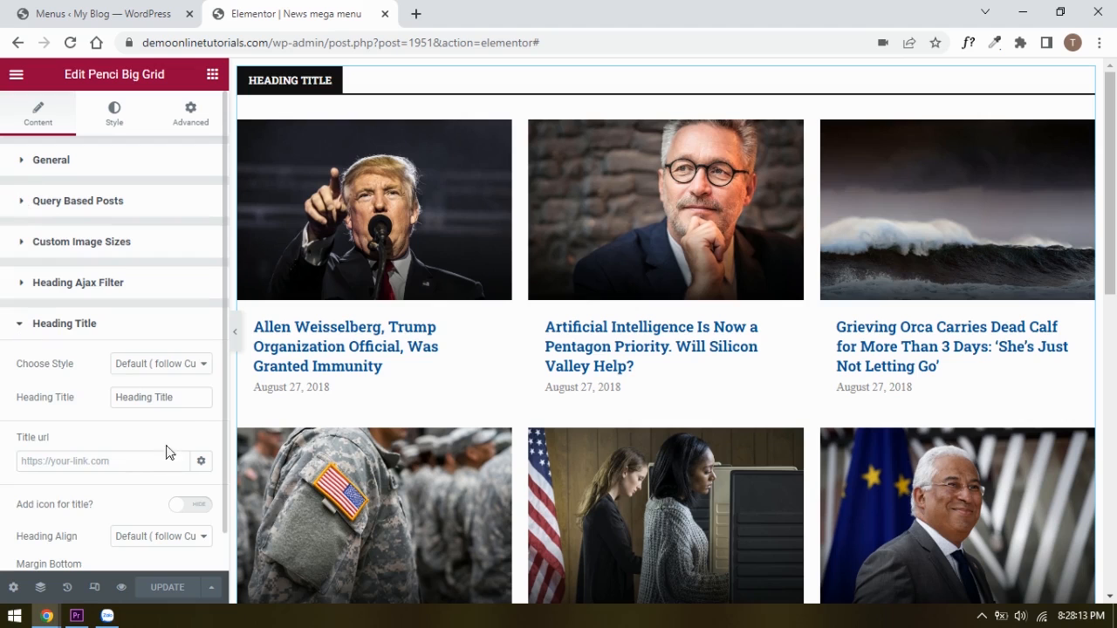
left_click_drag(193, 398, 157, 397)
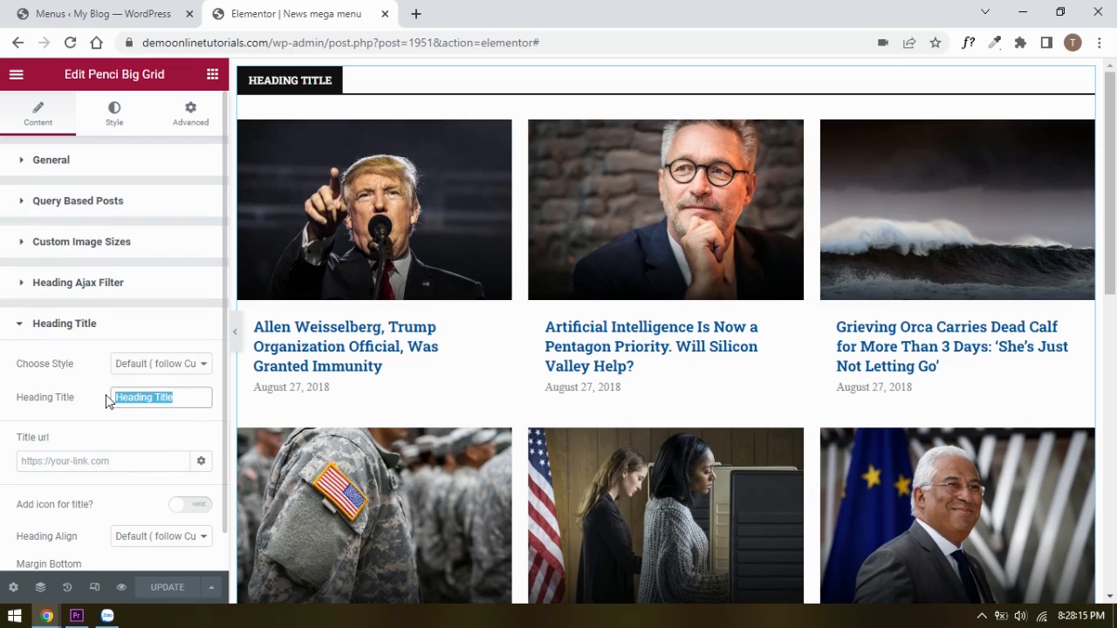
key("BackSpace")
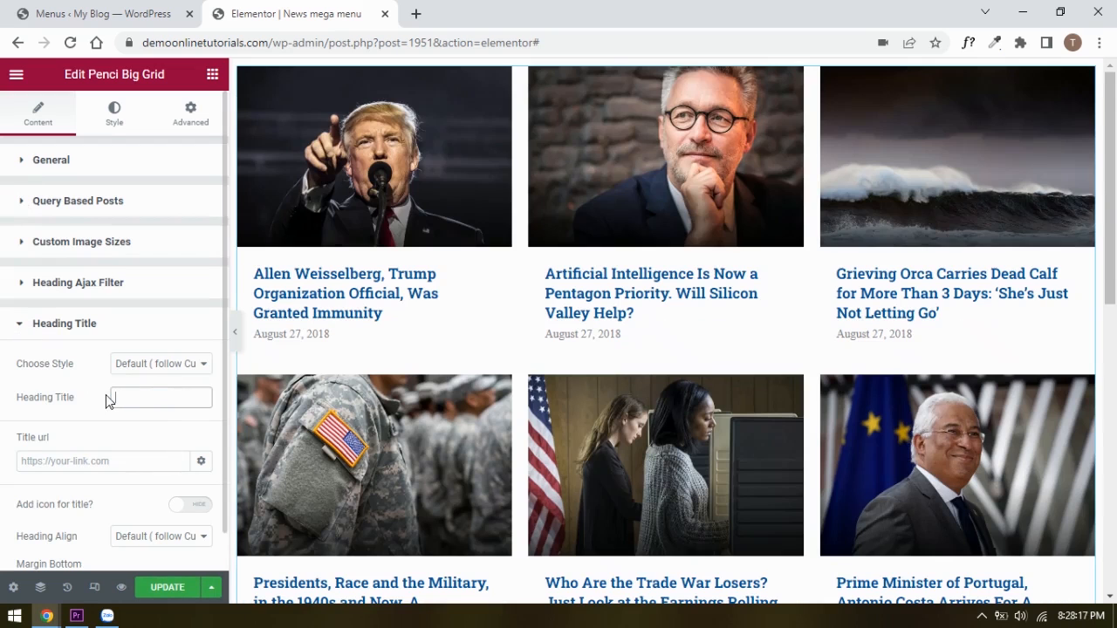
scroll(943, 253, "down", 4)
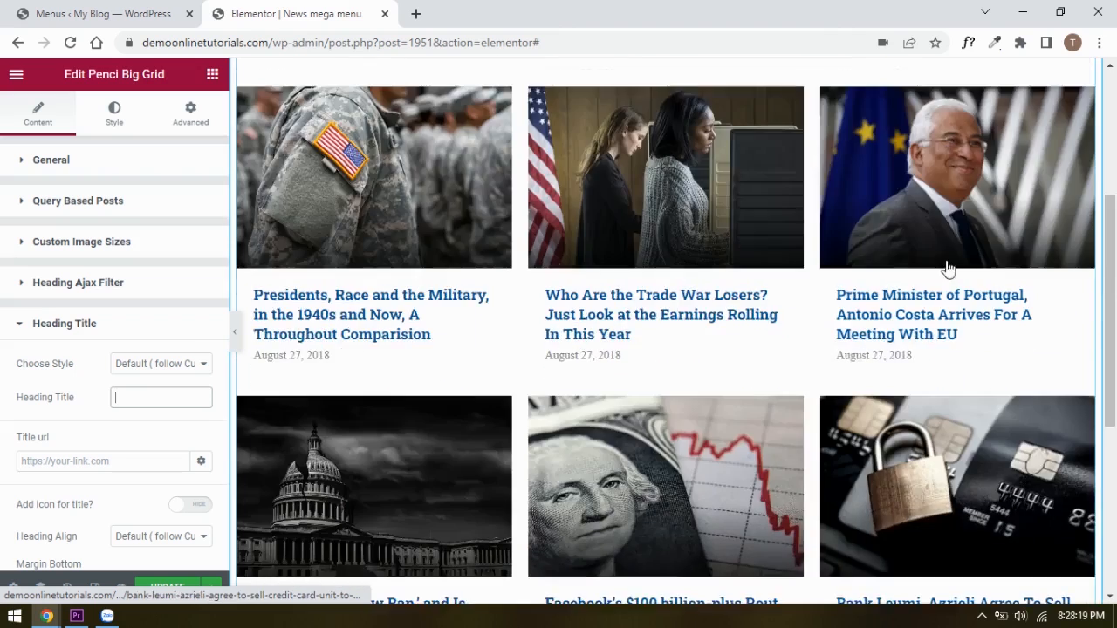
scroll(611, 337, "up", 4)
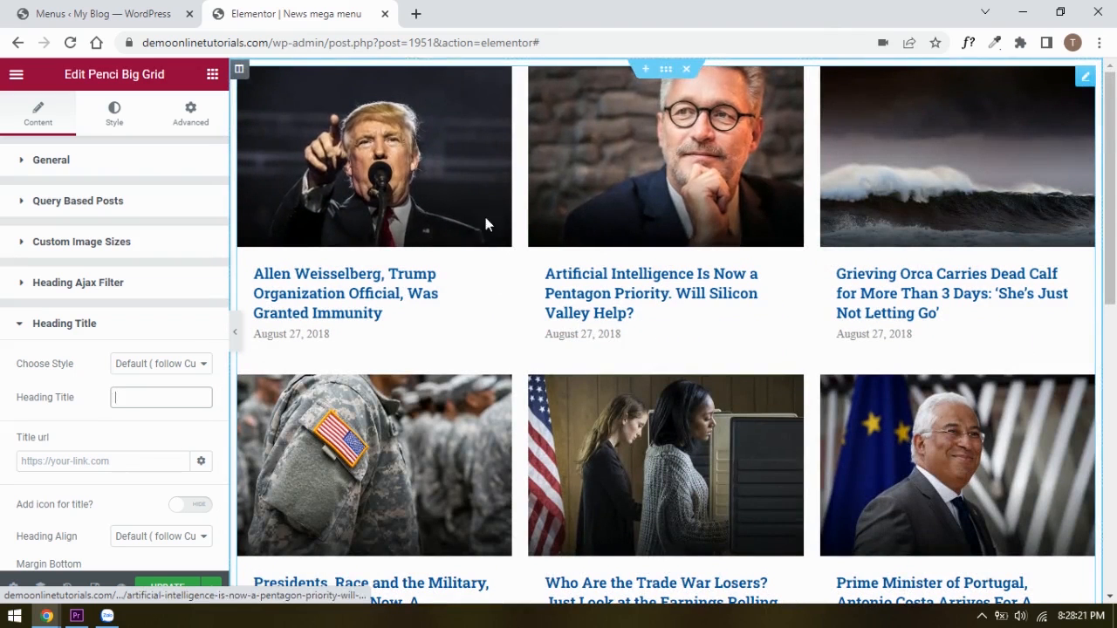
left_click(170, 590)
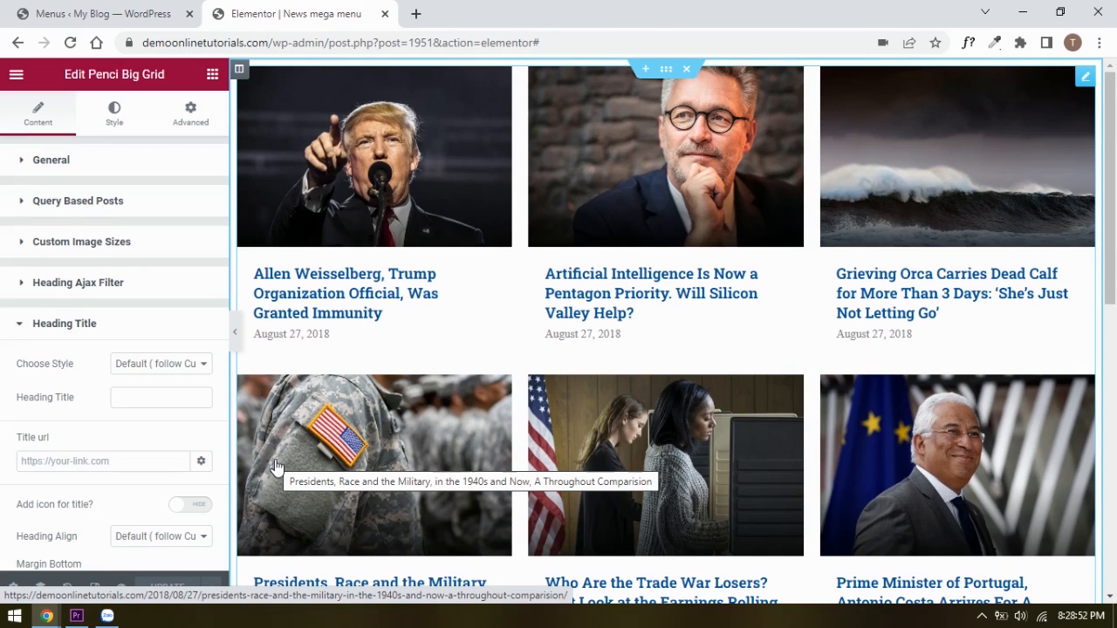
Back in the Menus tab, open the News item's Penci Block choices, then reload the page
left_click(140, 22)
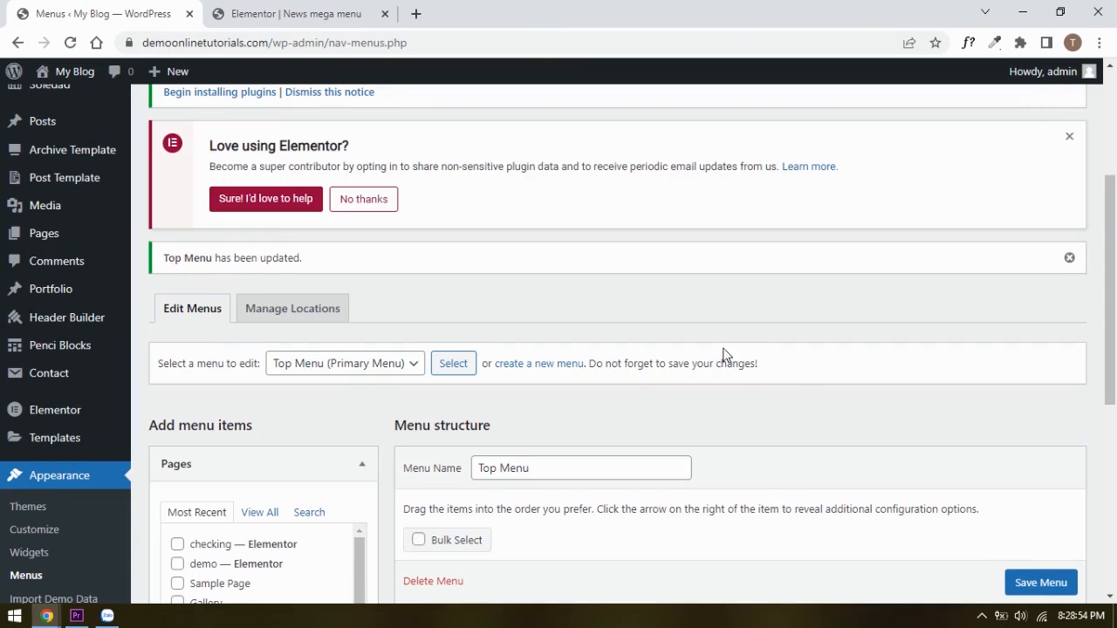
scroll(800, 381, "down", 5)
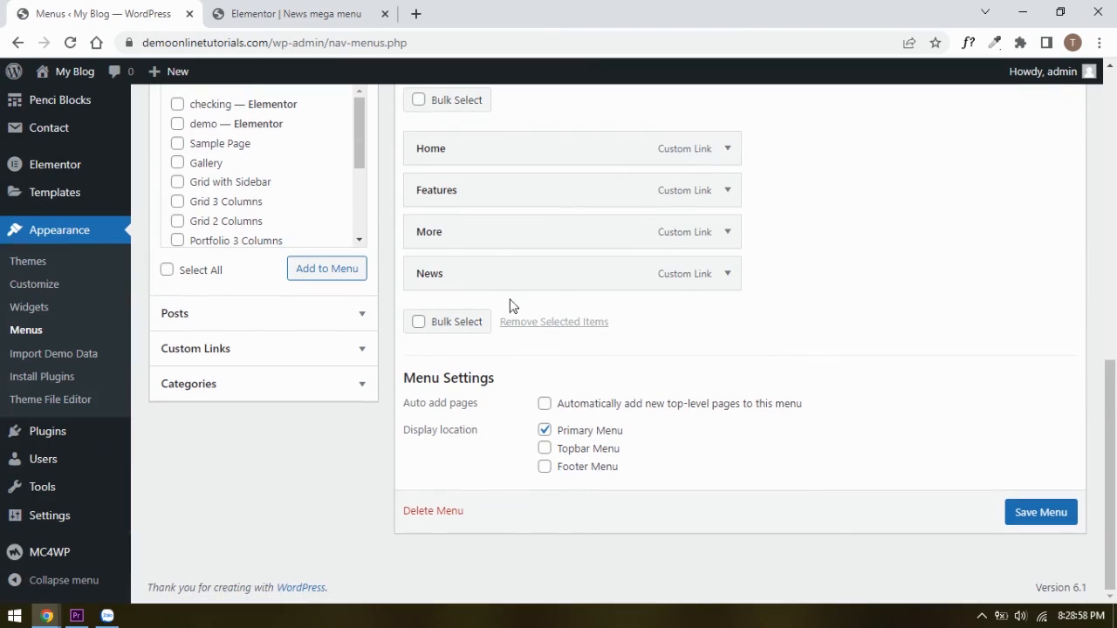
left_click(728, 281)
scroll(728, 285, "down", 2)
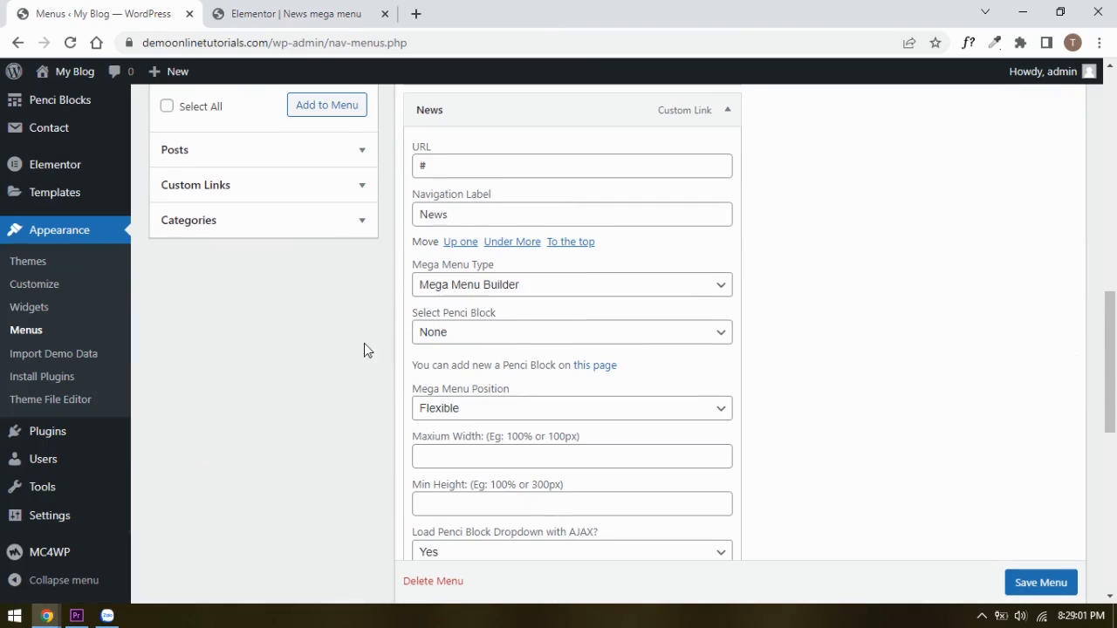
left_click(476, 336)
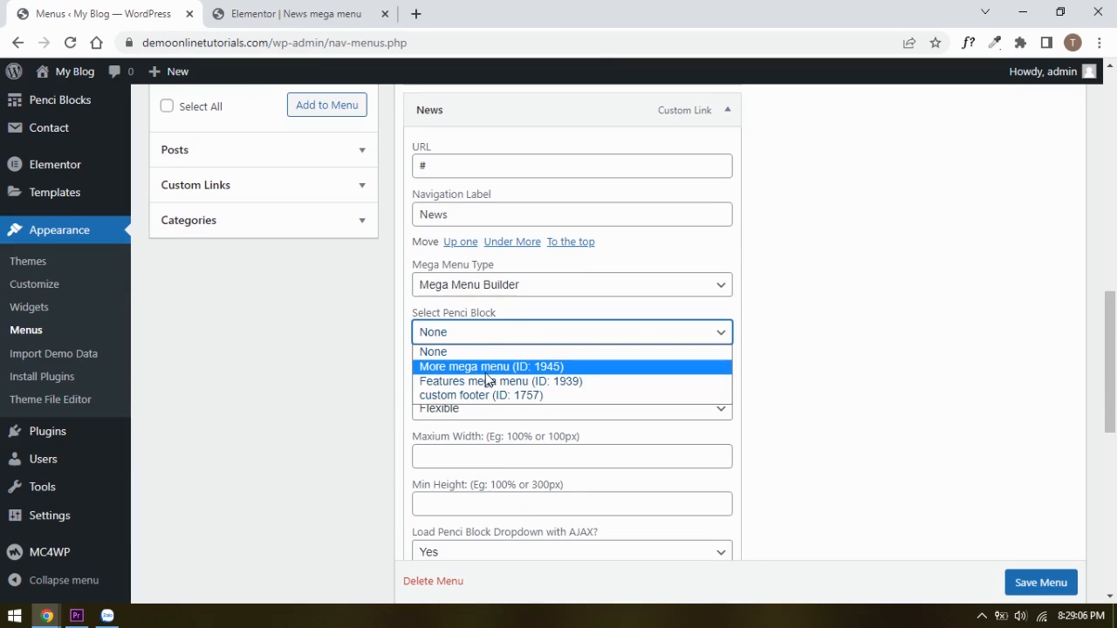
left_click(827, 328)
right_click(823, 218)
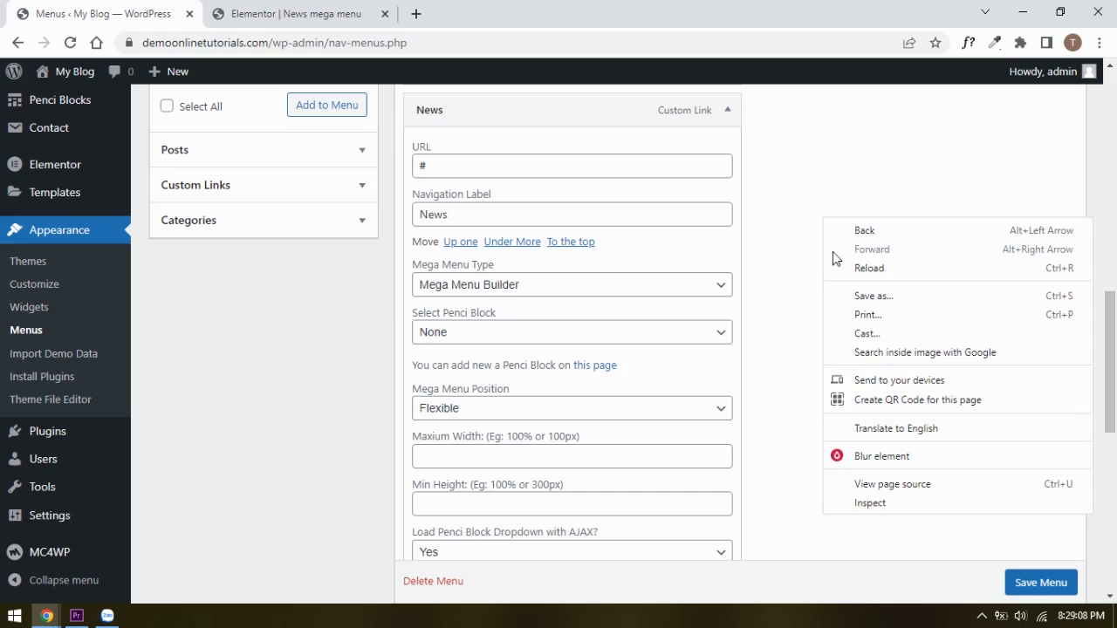
left_click(840, 267)
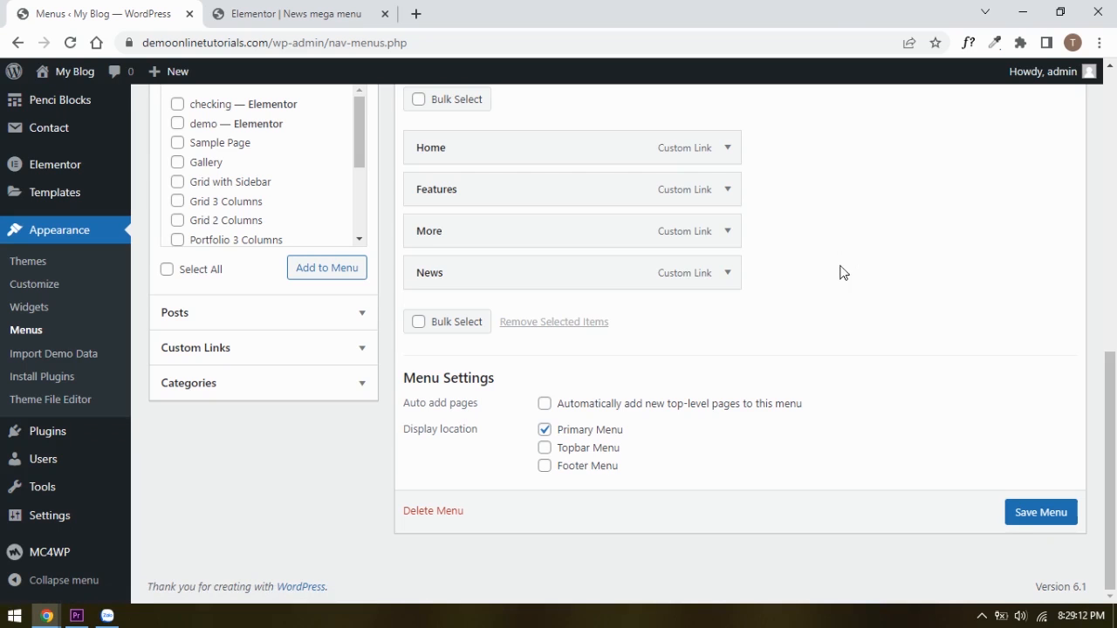
Assign the News mega menu Penci Block to the News menu item and save the menu
left_click(729, 273)
scroll(708, 349, "down", 1)
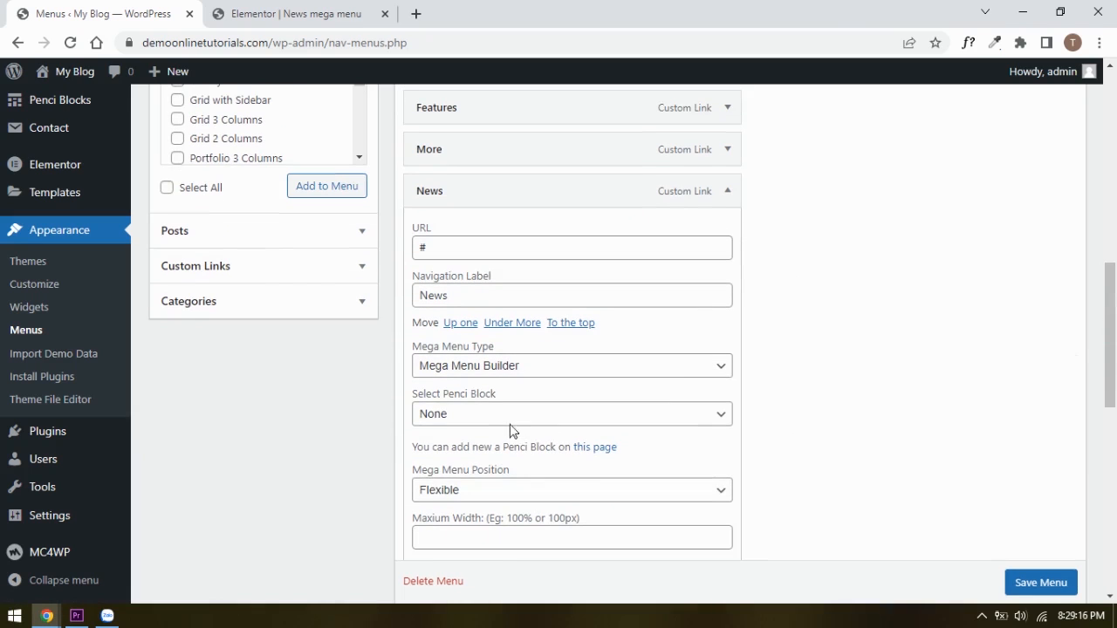
left_click(512, 419)
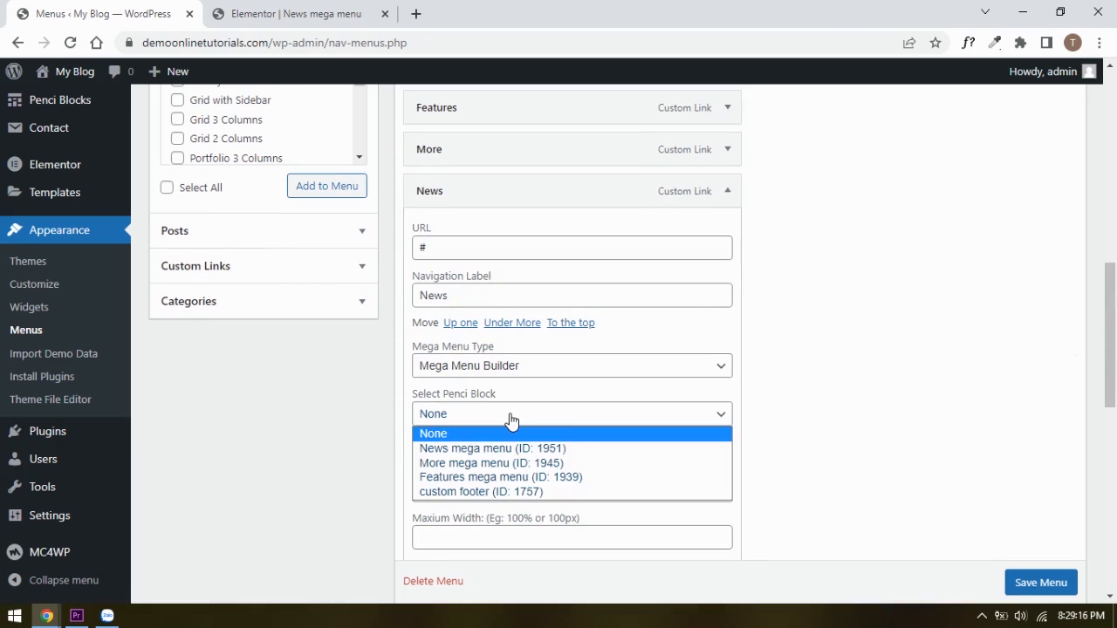
left_click(442, 449)
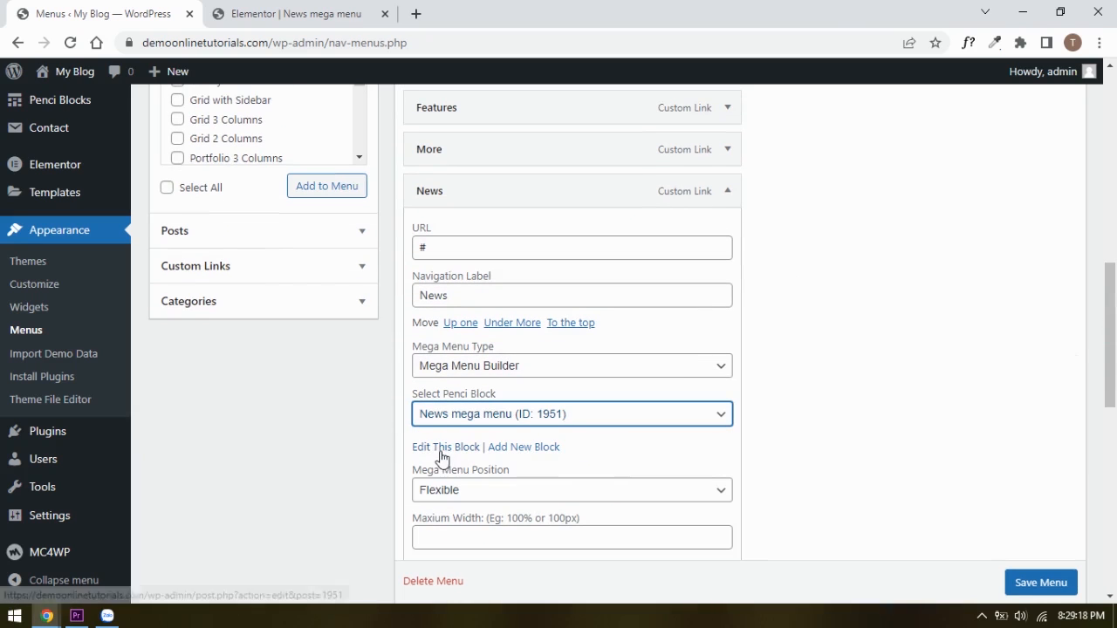
left_click(1021, 589)
Open the site's front end in a new tab to preview the menus
scroll(943, 476, "down", 1)
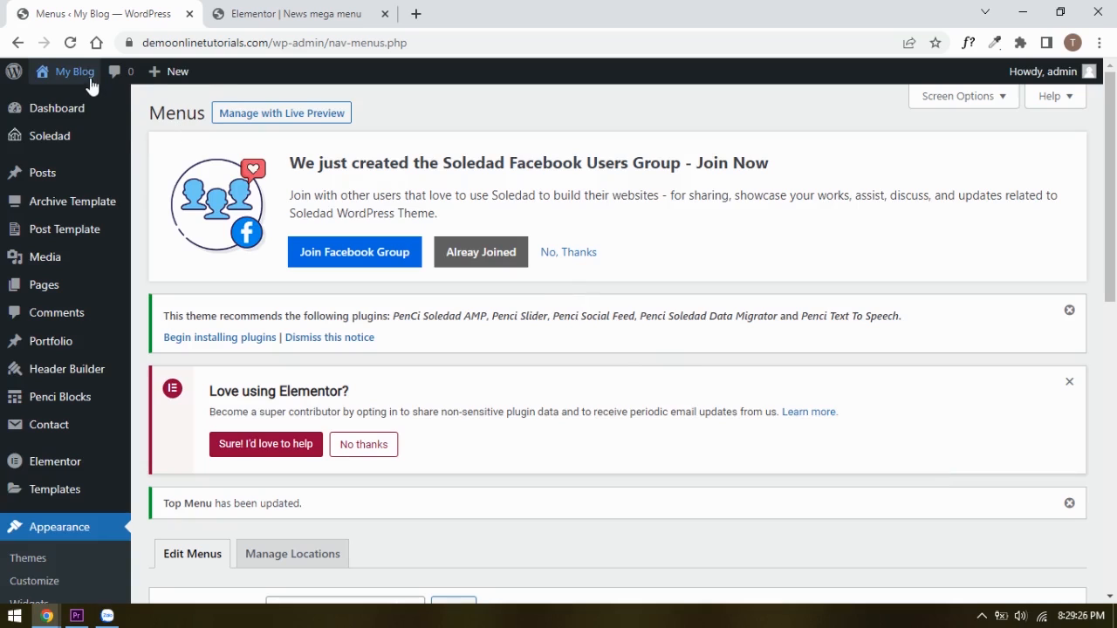
mouse_move(87, 80)
right_click(61, 99)
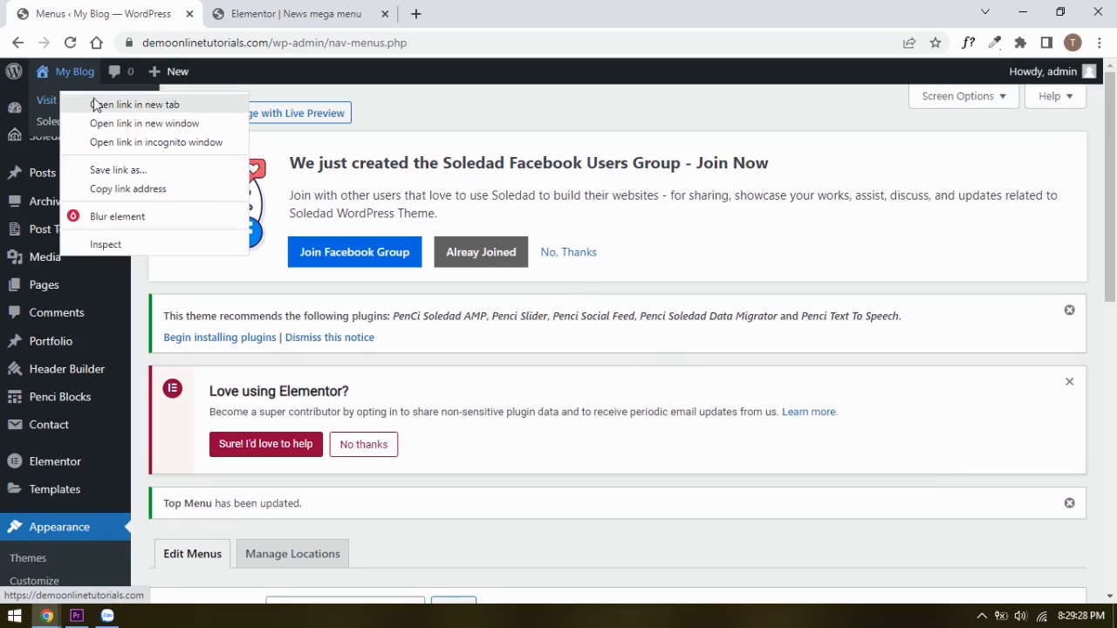
left_click(95, 103)
left_click_drag(292, 24, 463, 25)
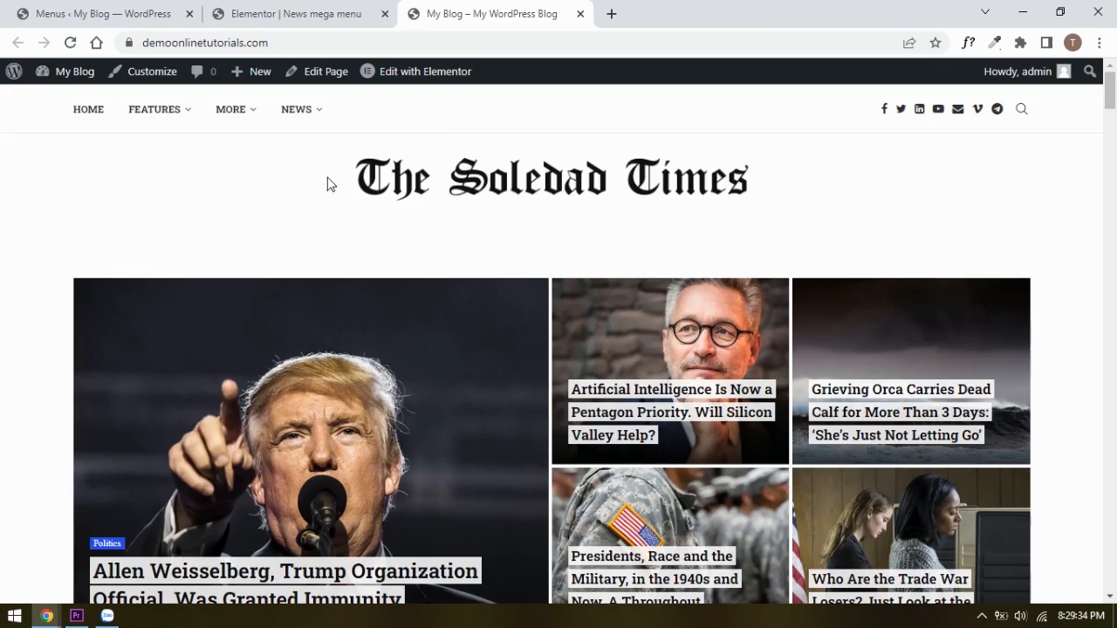
Preview the News mega menu on the site's front end
mouse_move(313, 113)
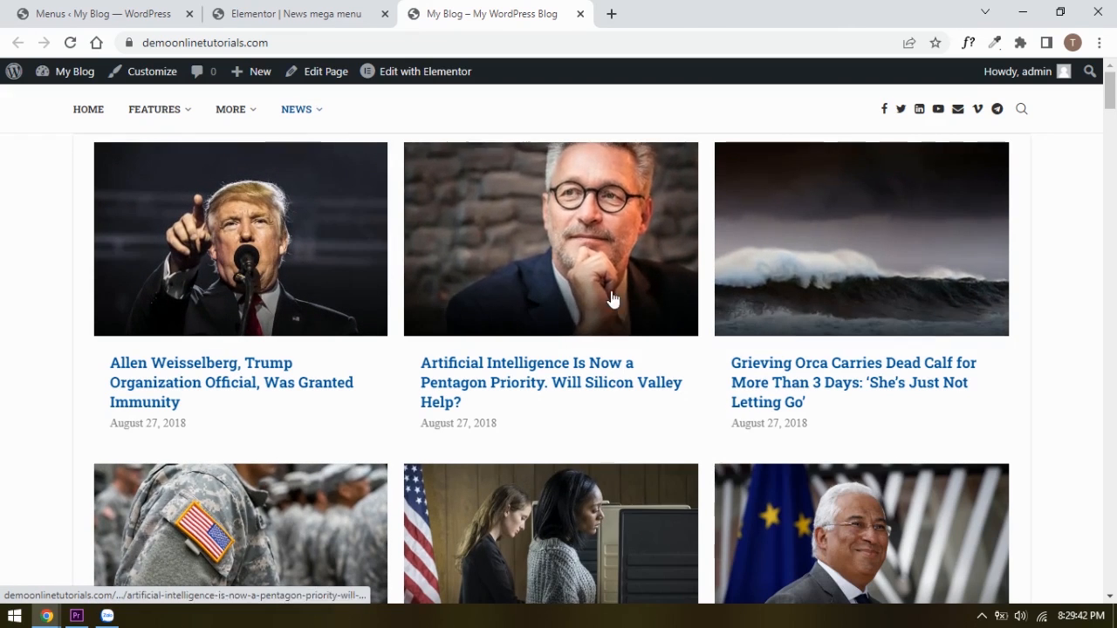
scroll(454, 305, "down", 5)
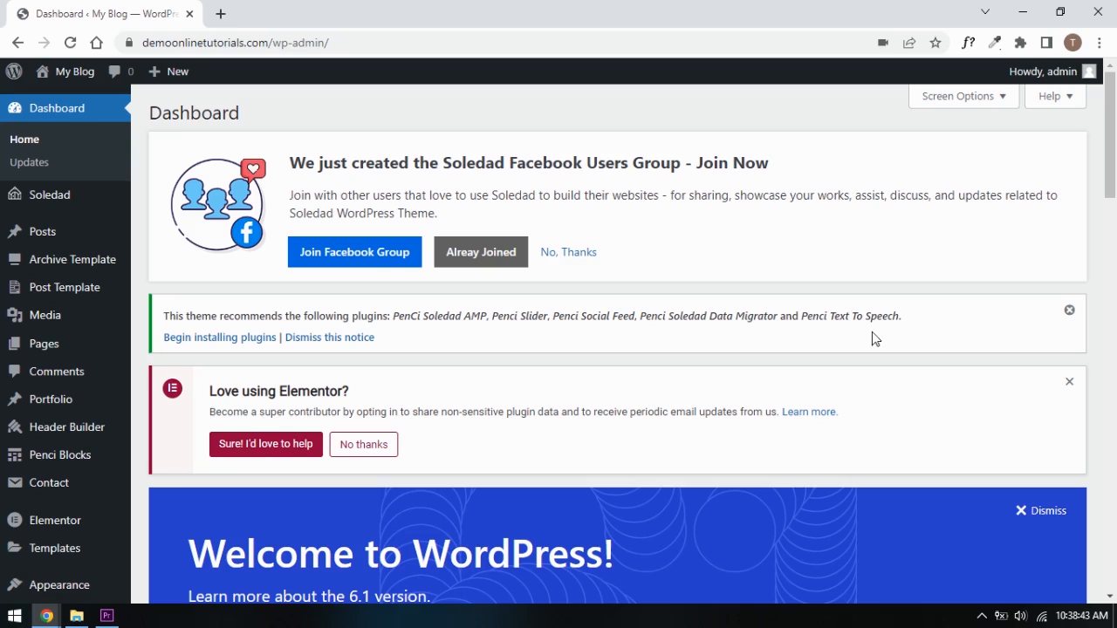
Add the Finance category to the Top Menu and save the menu
scroll(873, 337, "down", 2)
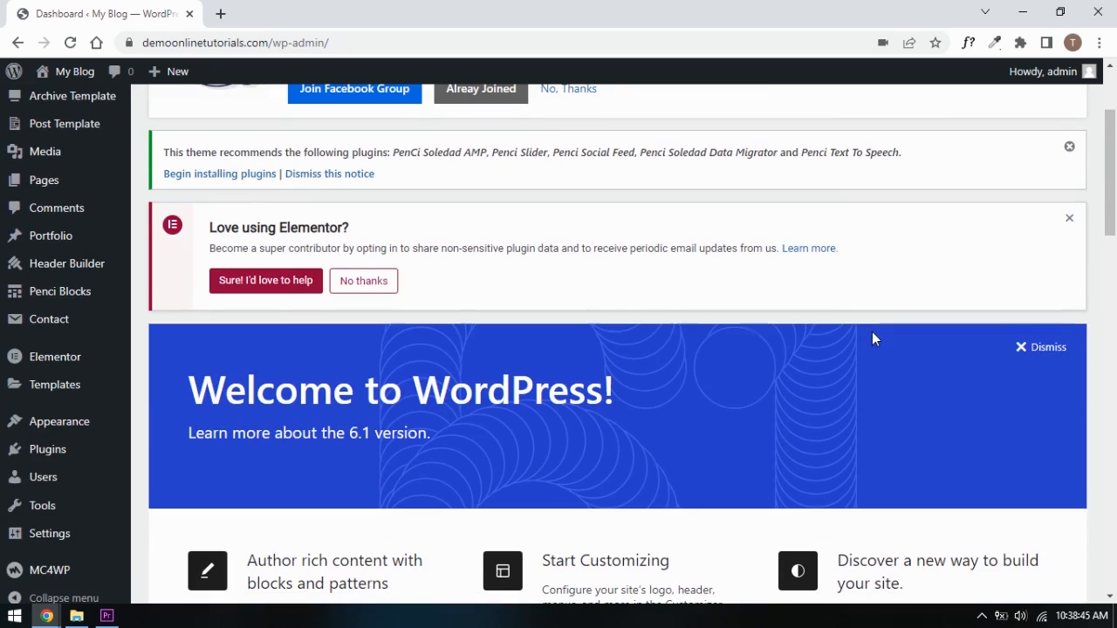
scroll(872, 333, "down", 1)
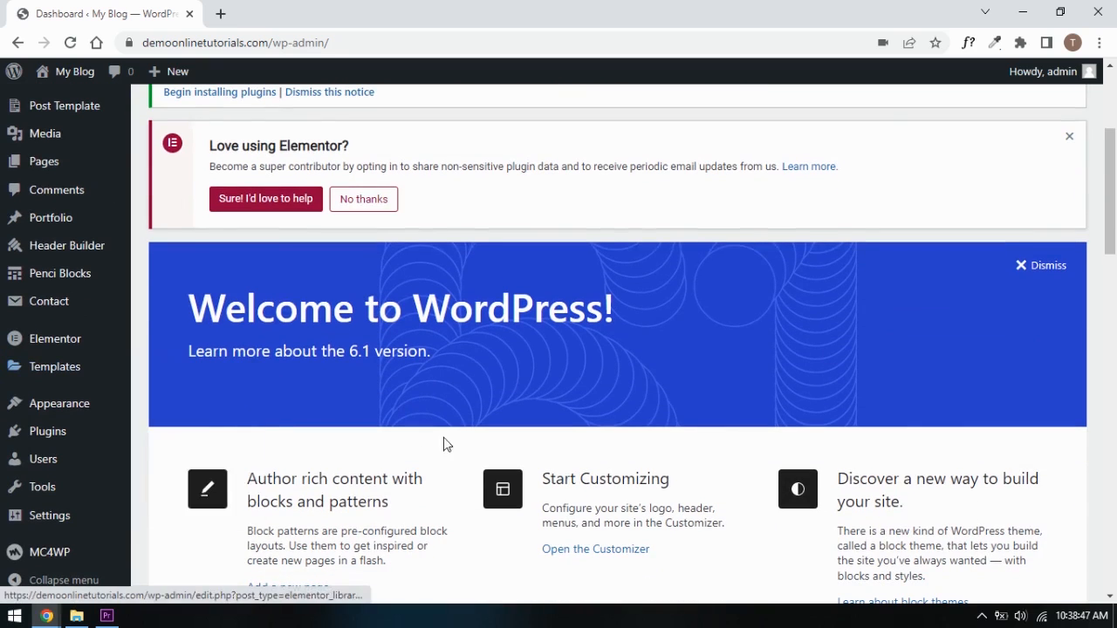
left_click(168, 477)
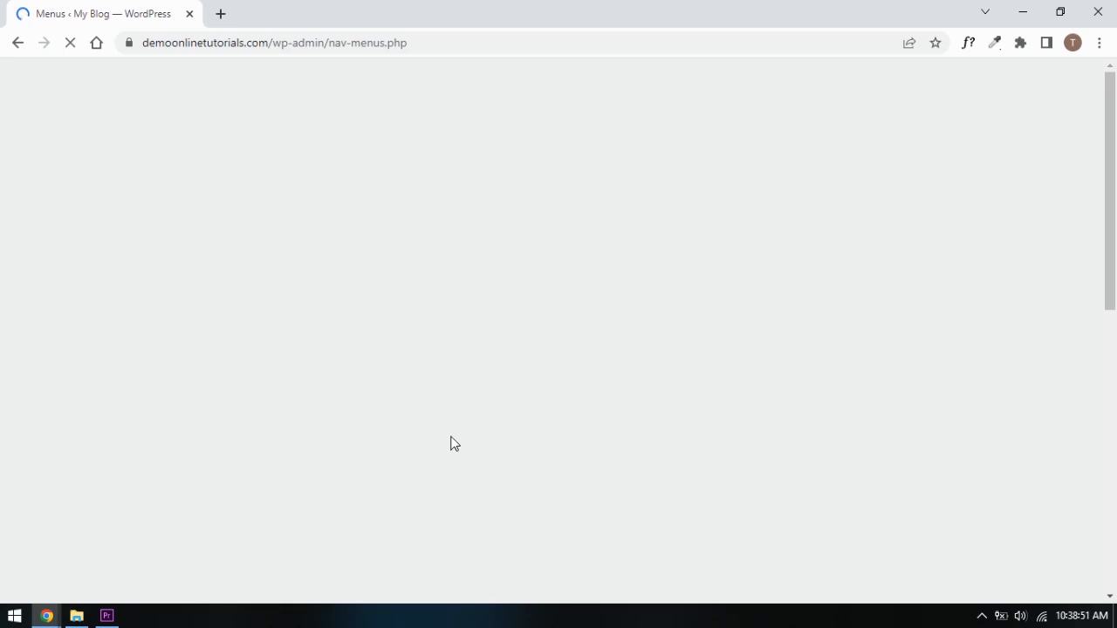
scroll(456, 382, "down", 3)
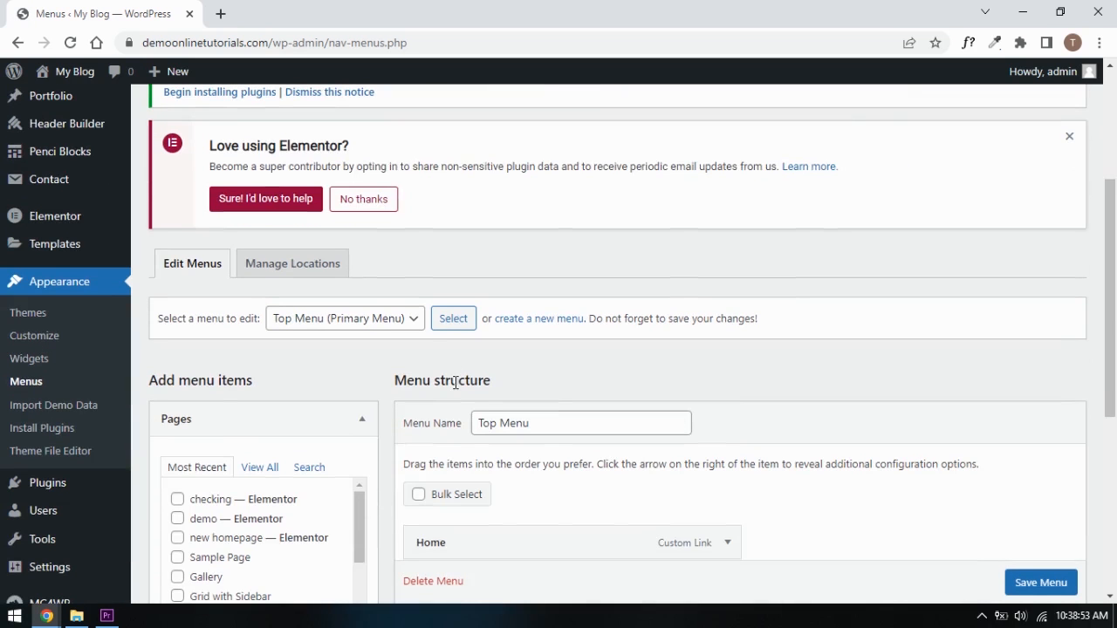
scroll(455, 382, "down", 4)
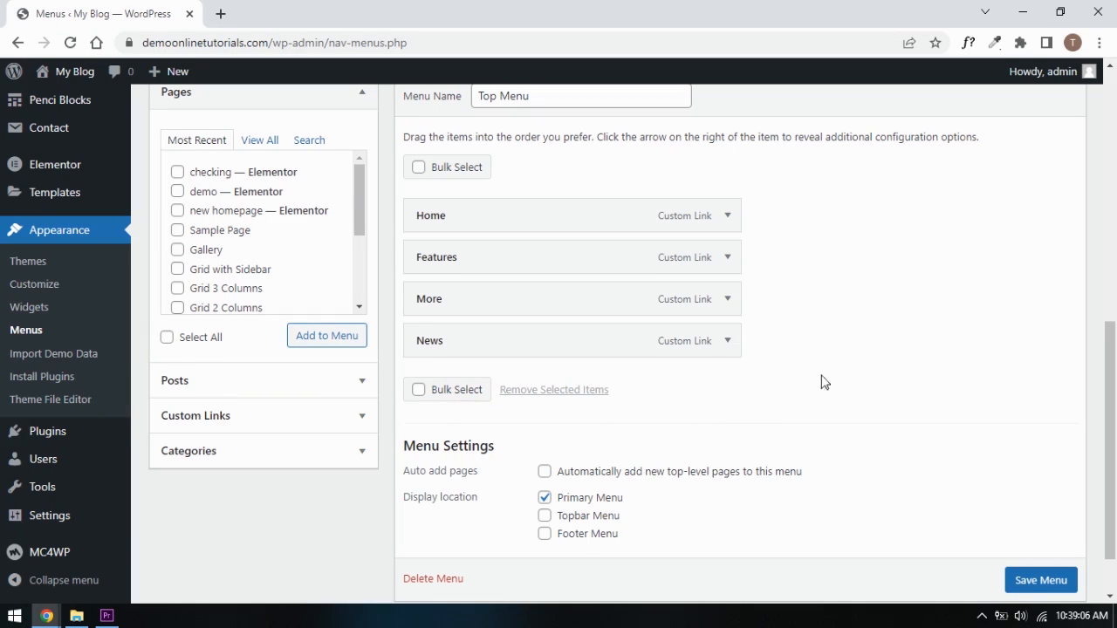
scroll(824, 382, "down", 1)
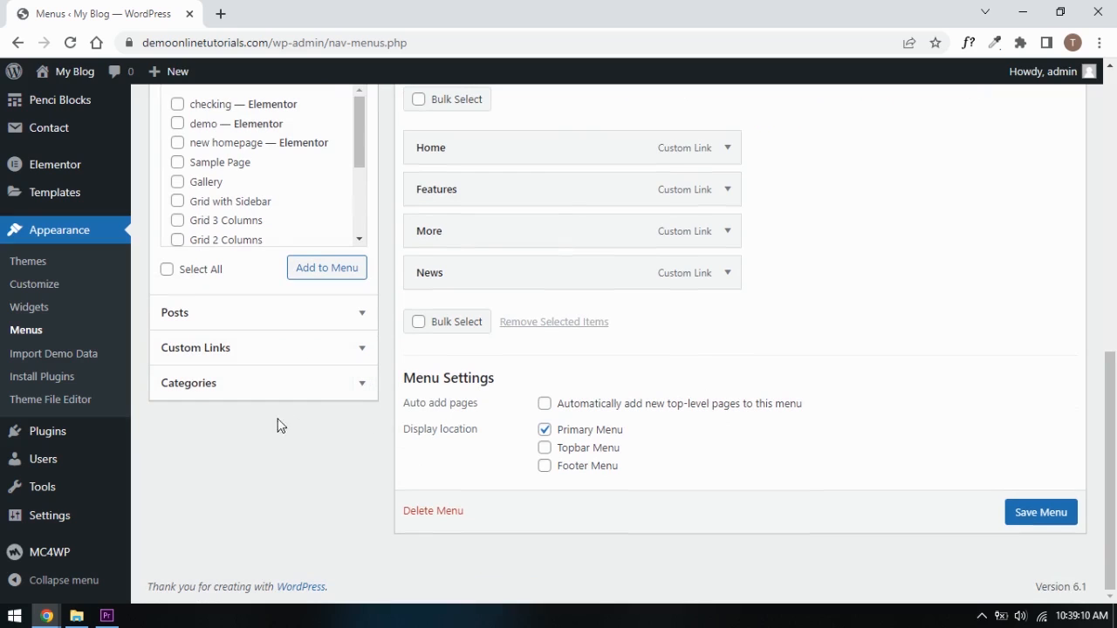
left_click(357, 399)
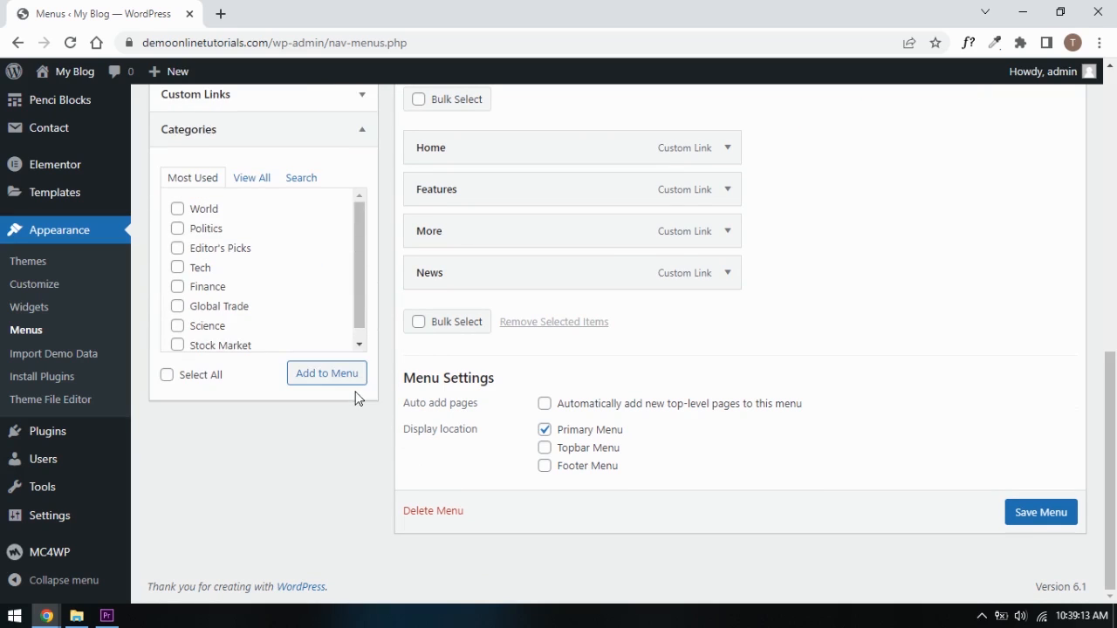
left_click(362, 249)
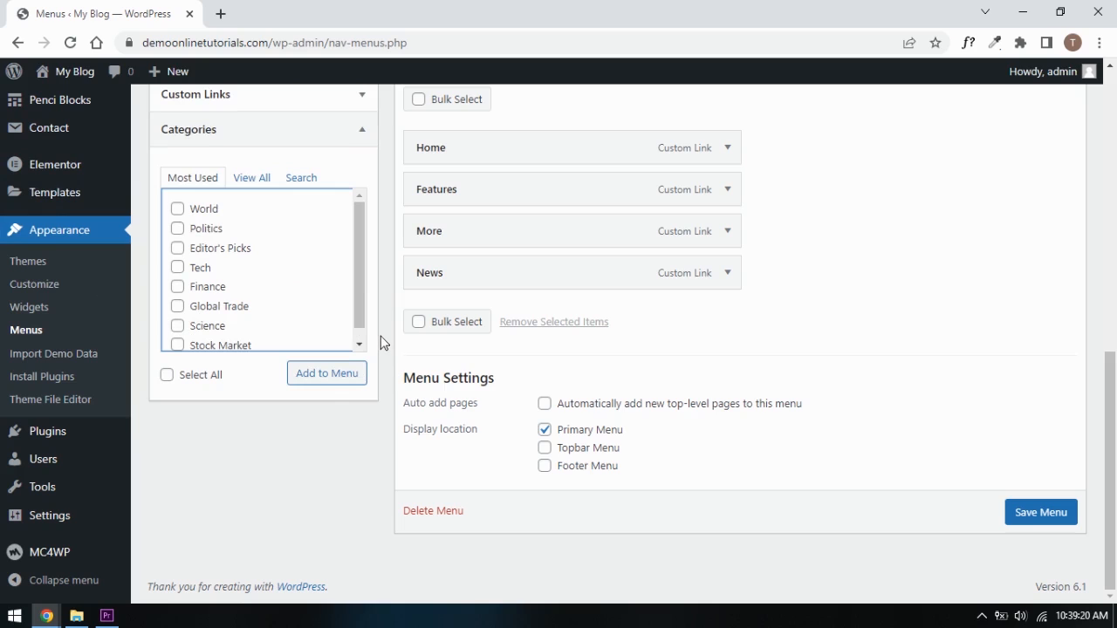
left_click_drag(359, 276, 353, 239)
left_click(177, 288)
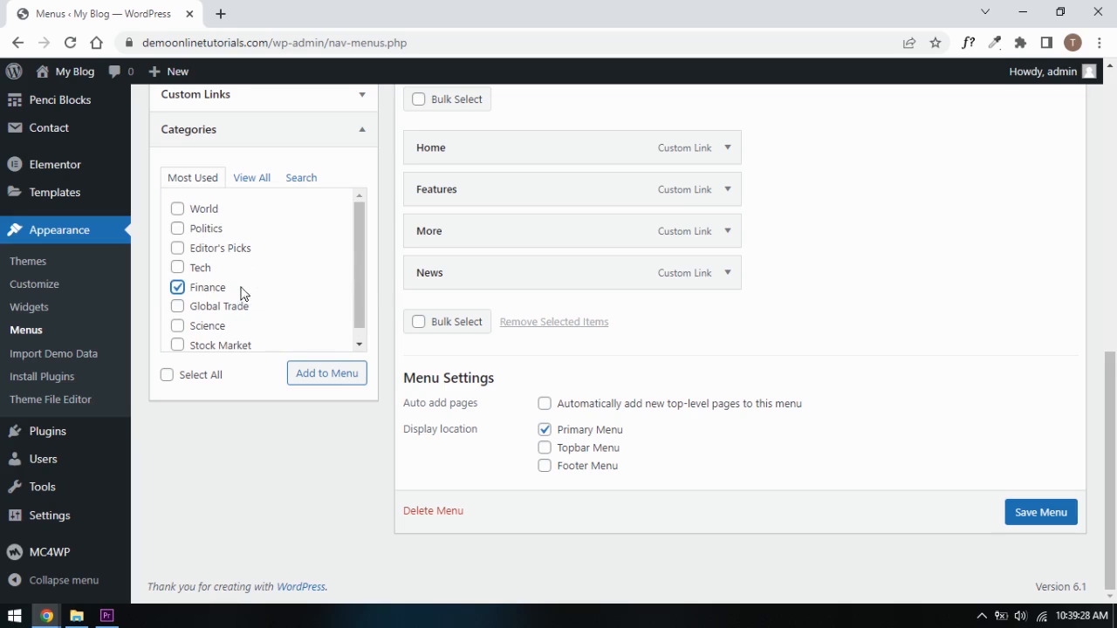
left_click(332, 374)
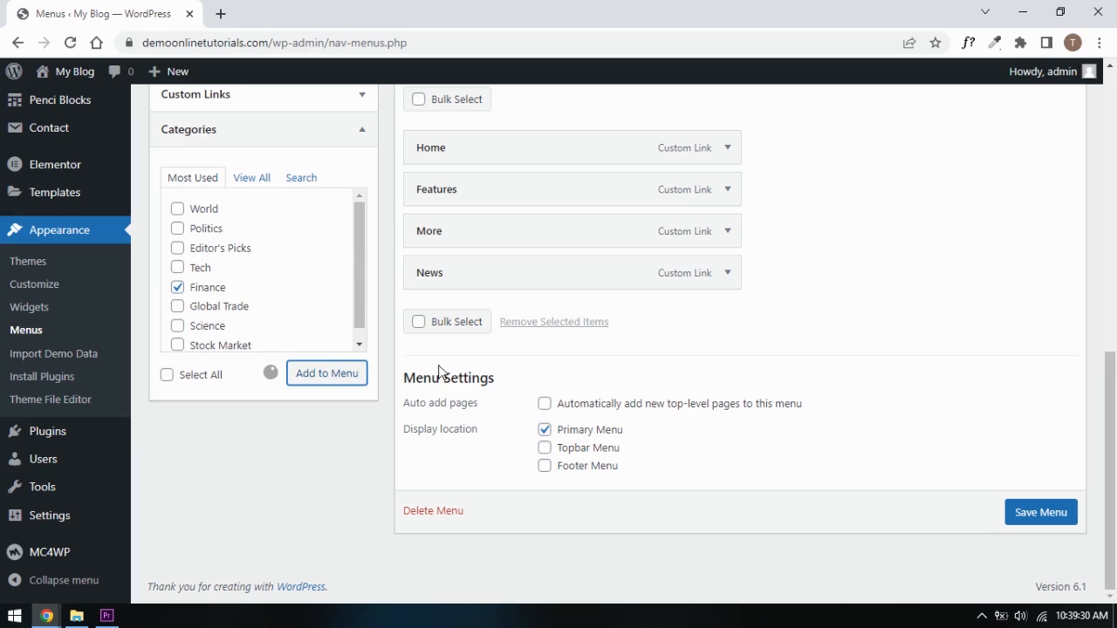
left_click(178, 269)
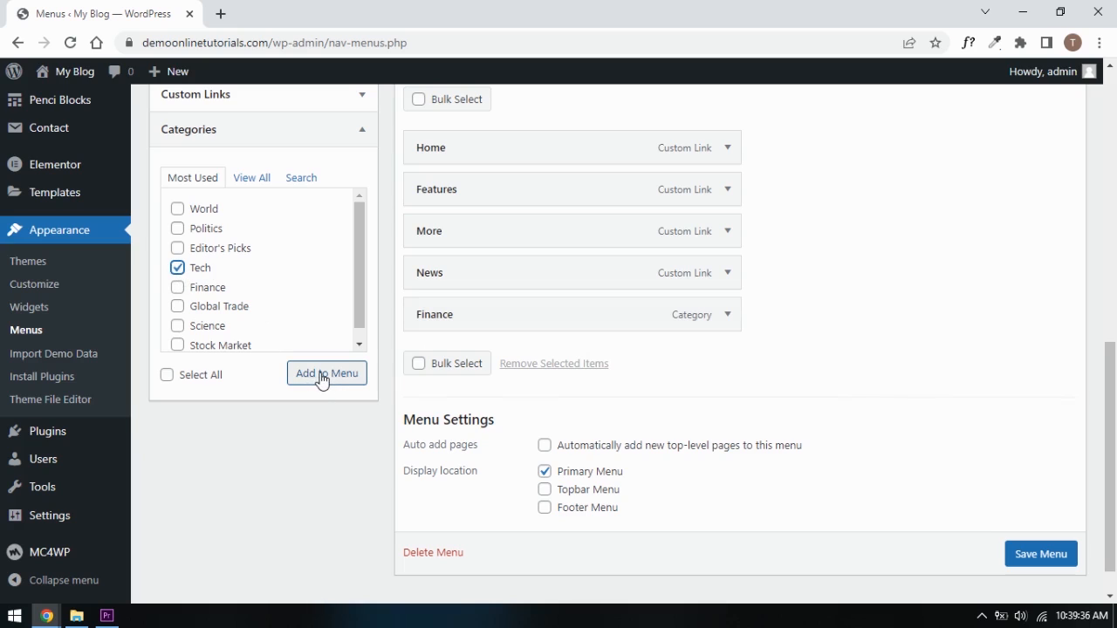
left_click(178, 268)
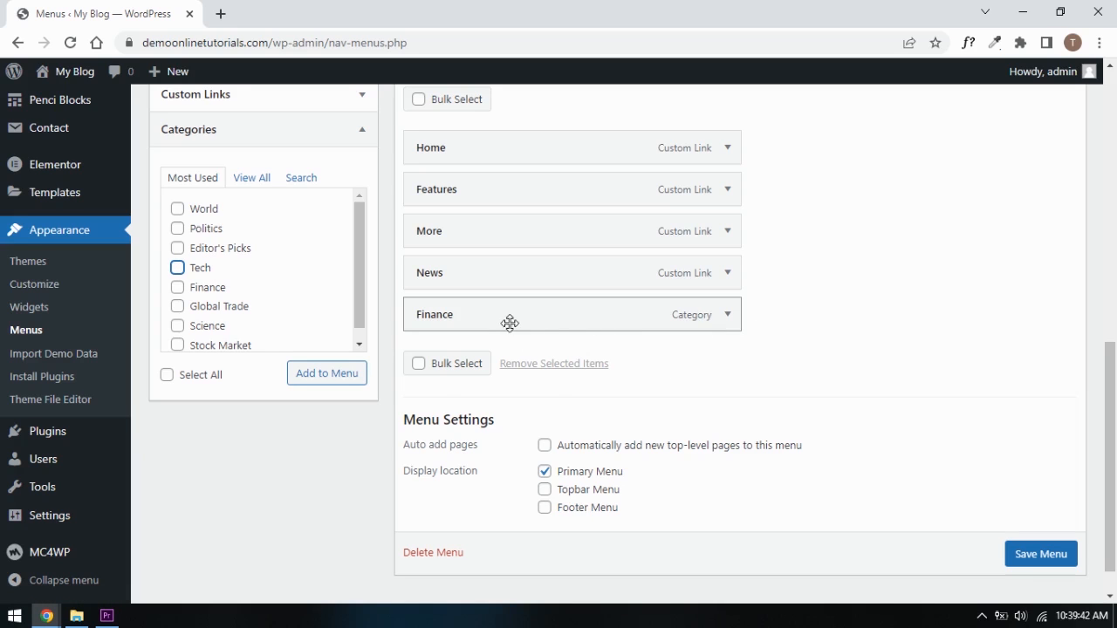
left_click(1044, 555)
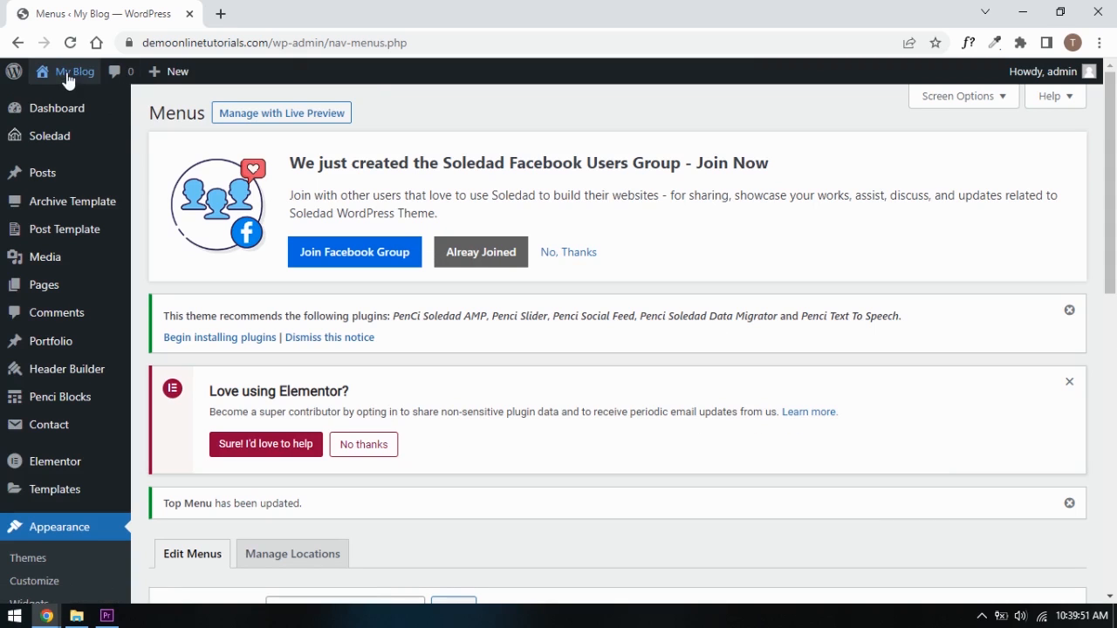
Open the site's front end in a new tab to view the Finance menu item
mouse_move(70, 72)
right_click(77, 101)
left_click(101, 110)
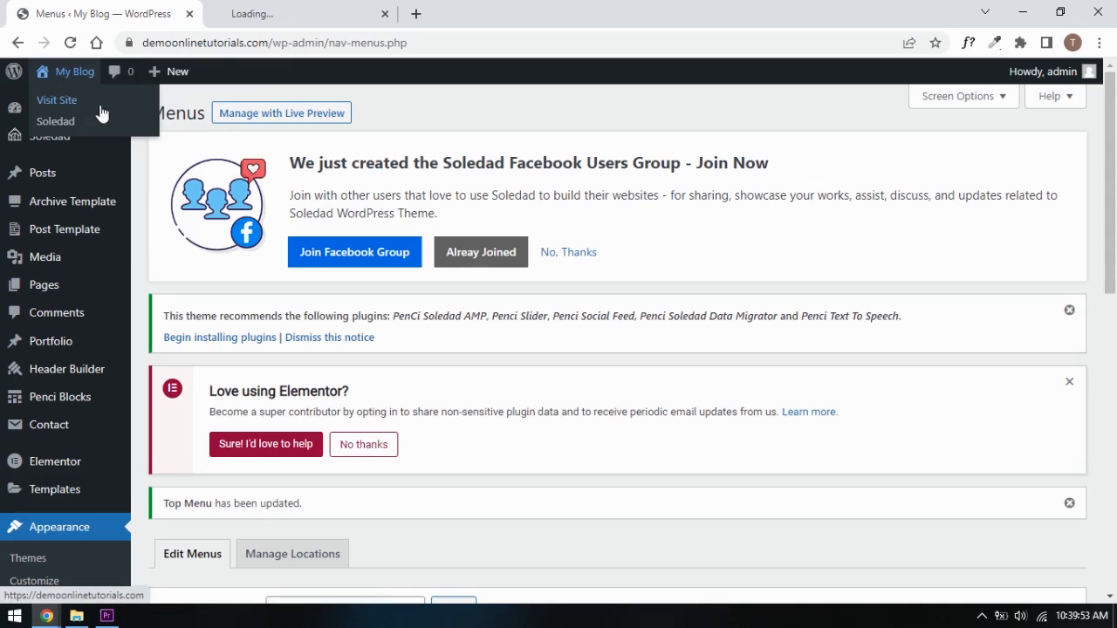
left_click(281, 17)
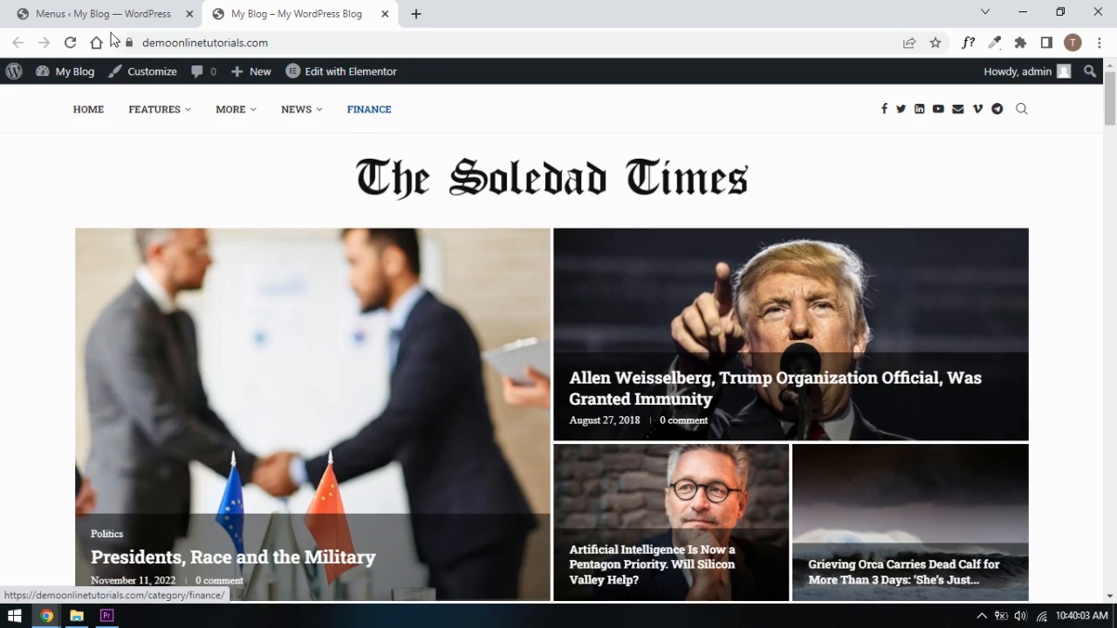
Make the Finance menu item a category mega menu using the Finance category, and save the menu
left_click(62, 13)
scroll(587, 384, "down", 10)
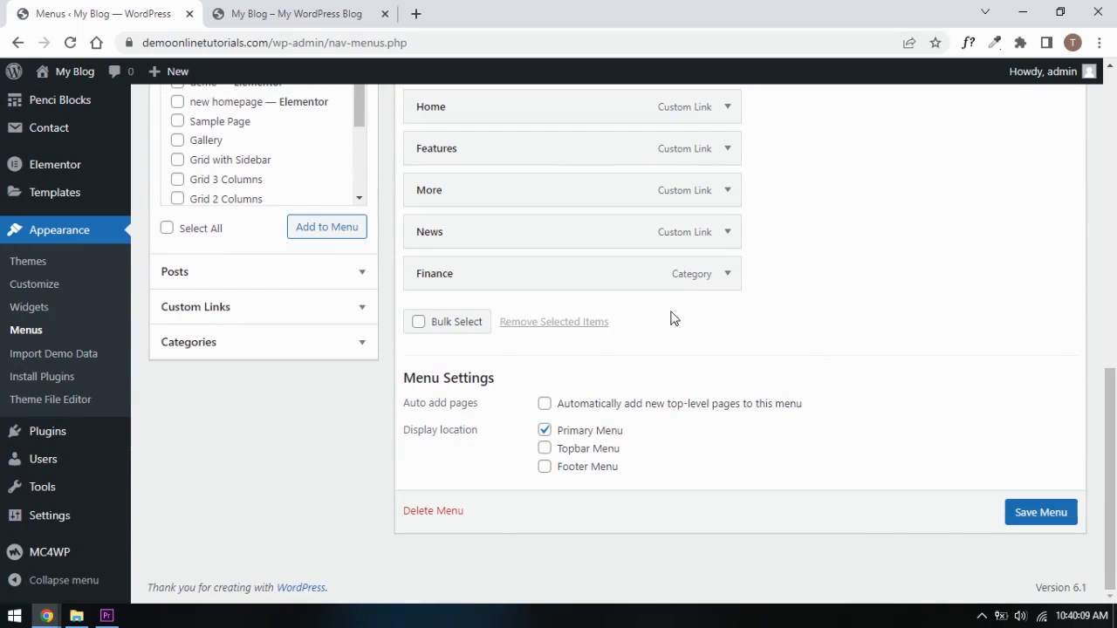
left_click(728, 274)
scroll(765, 377, "down", 1)
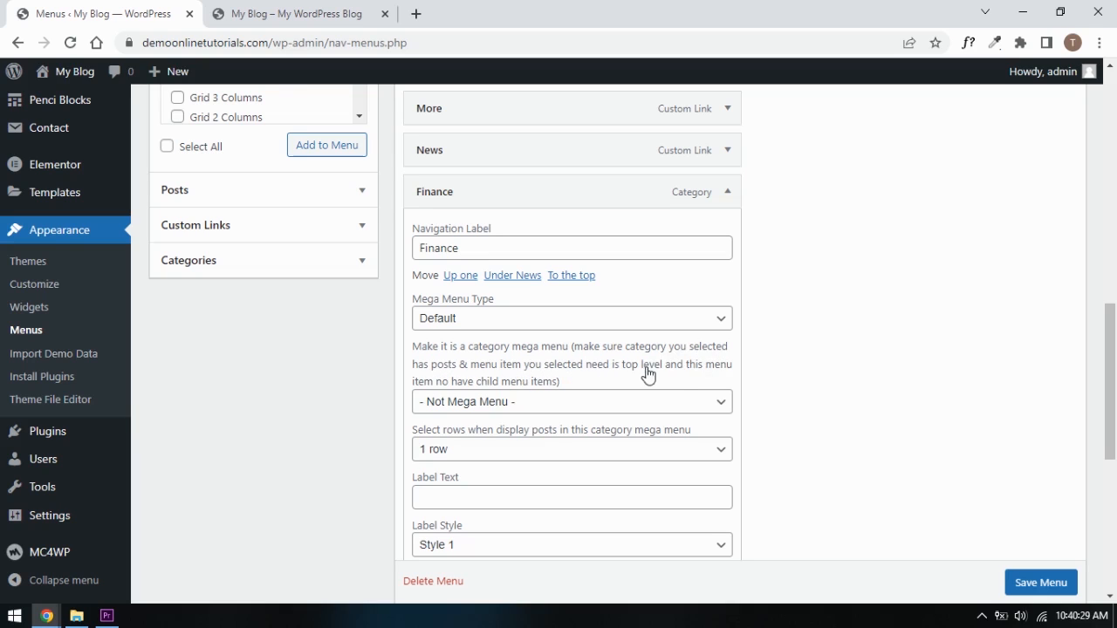
scroll(406, 384, "up", 1)
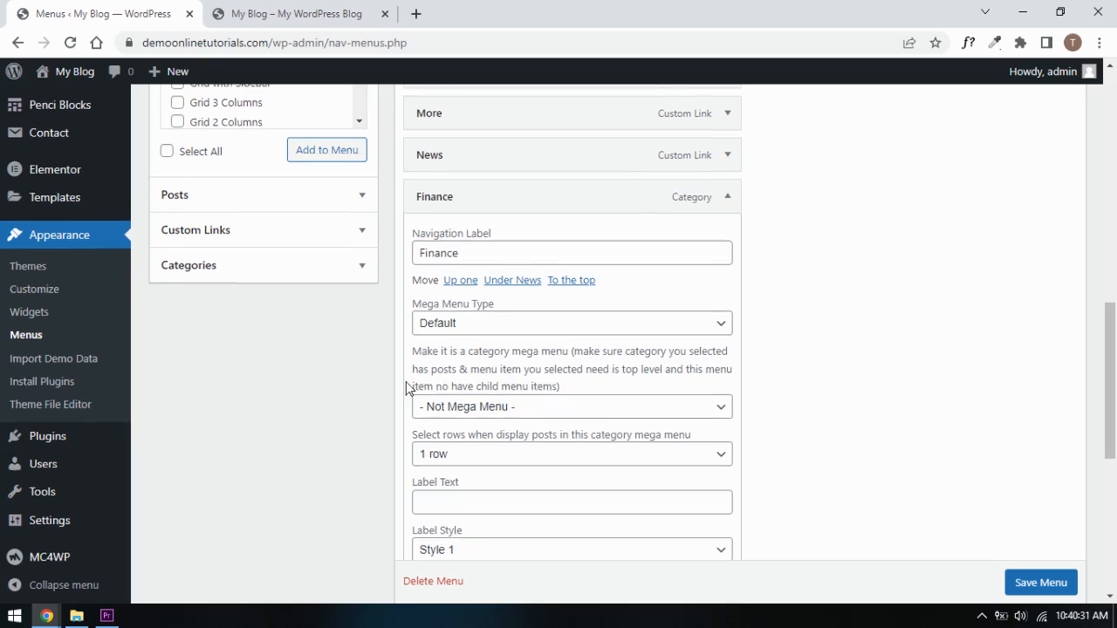
scroll(405, 381, "down", 1)
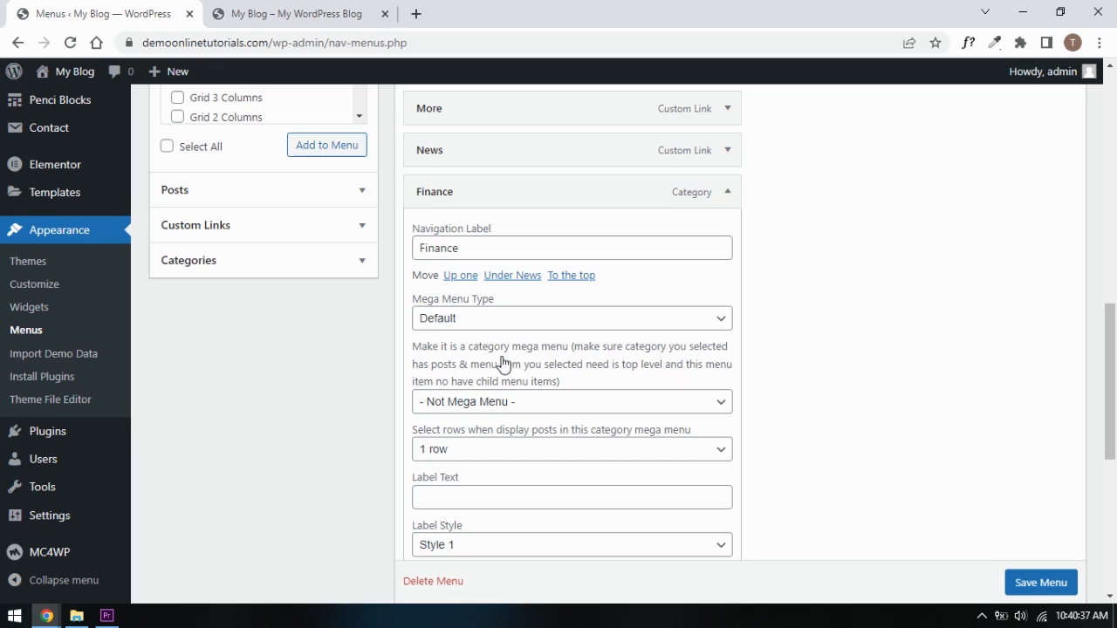
scroll(506, 366, "up", 1)
scroll(509, 370, "down", 1)
scroll(437, 366, "down", 1)
scroll(451, 374, "up", 1)
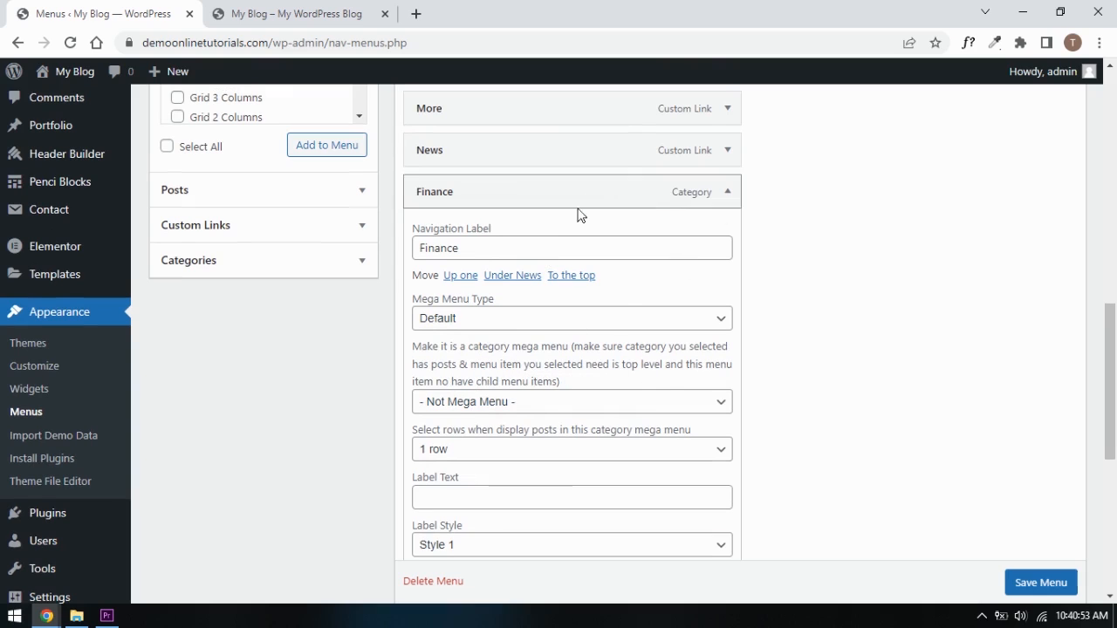
left_click(730, 194)
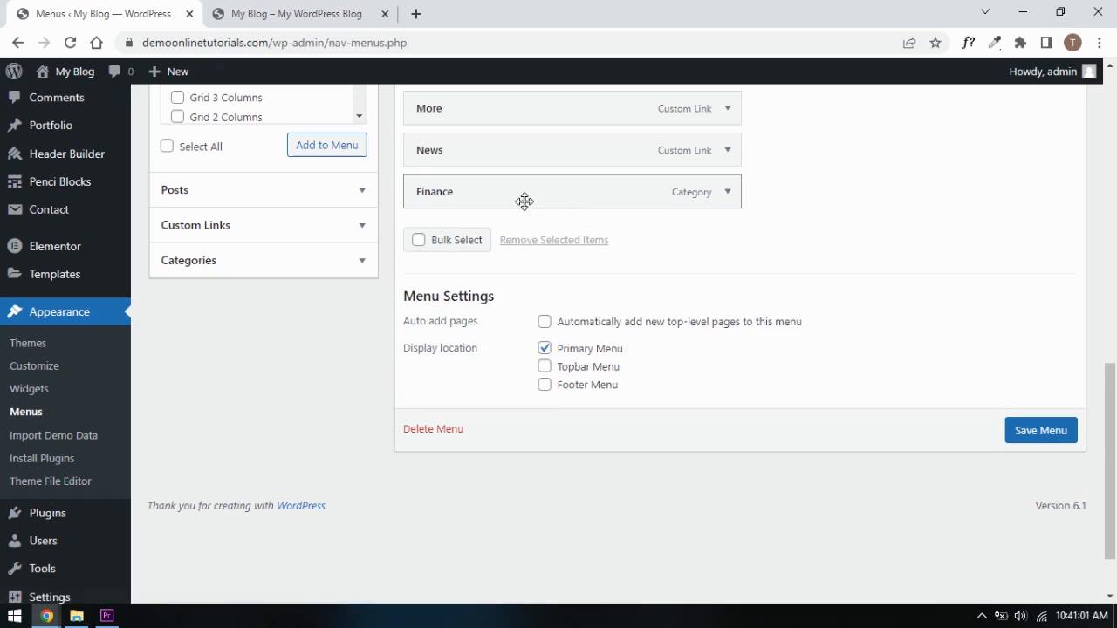
left_click(729, 193)
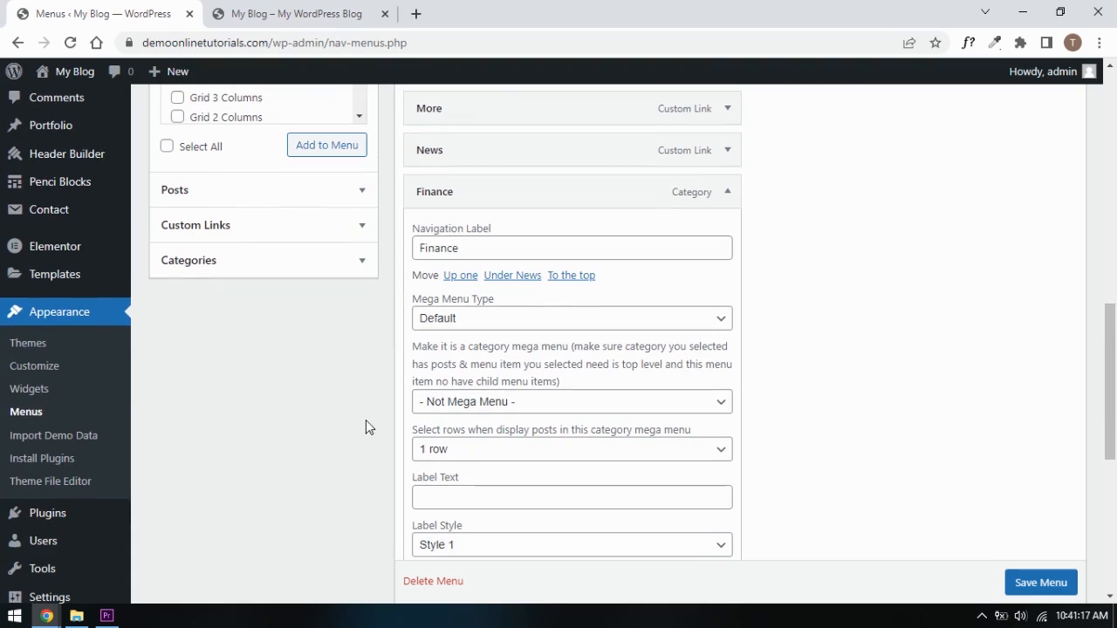
left_click(673, 403)
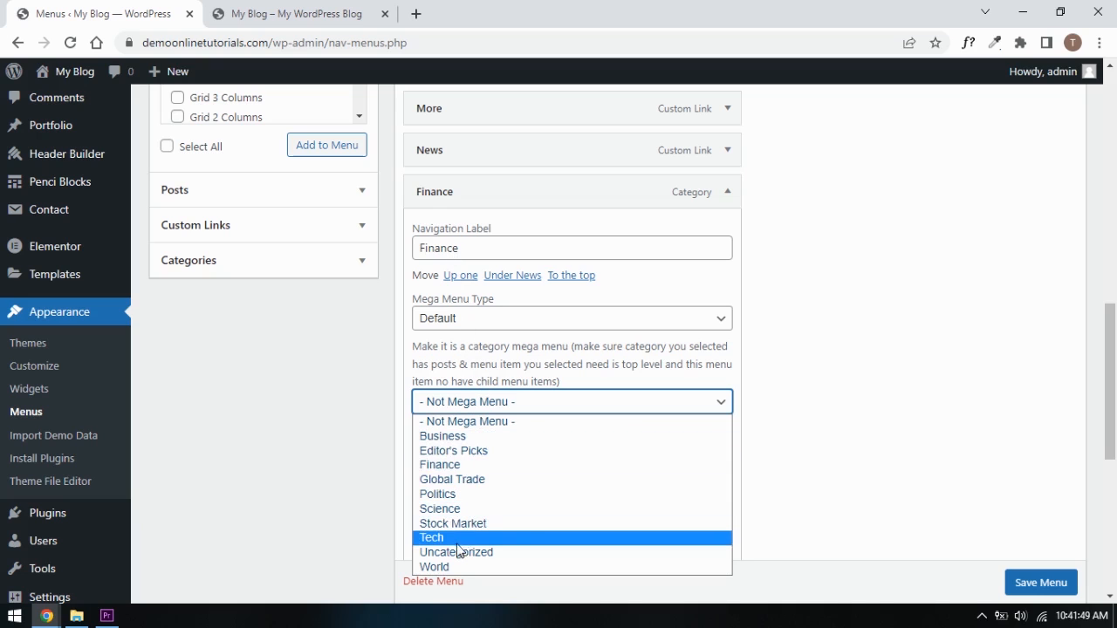
left_click(455, 468)
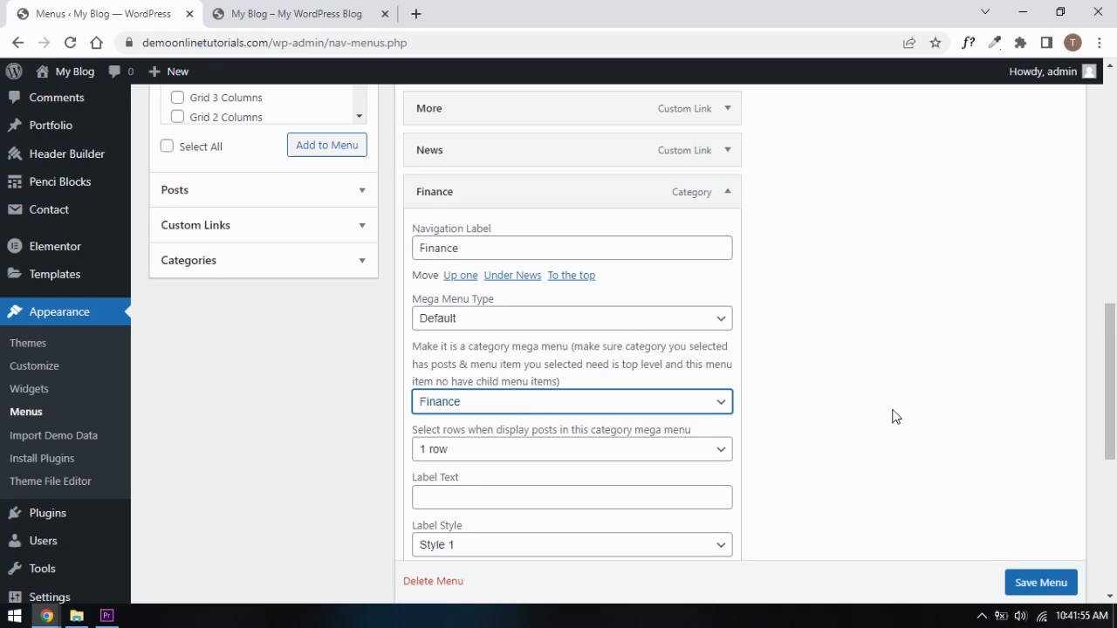
scroll(892, 417, "down", 1)
left_click(1041, 583)
Reload the front end to preview the Finance category mega menu
scroll(899, 478, "down", 1)
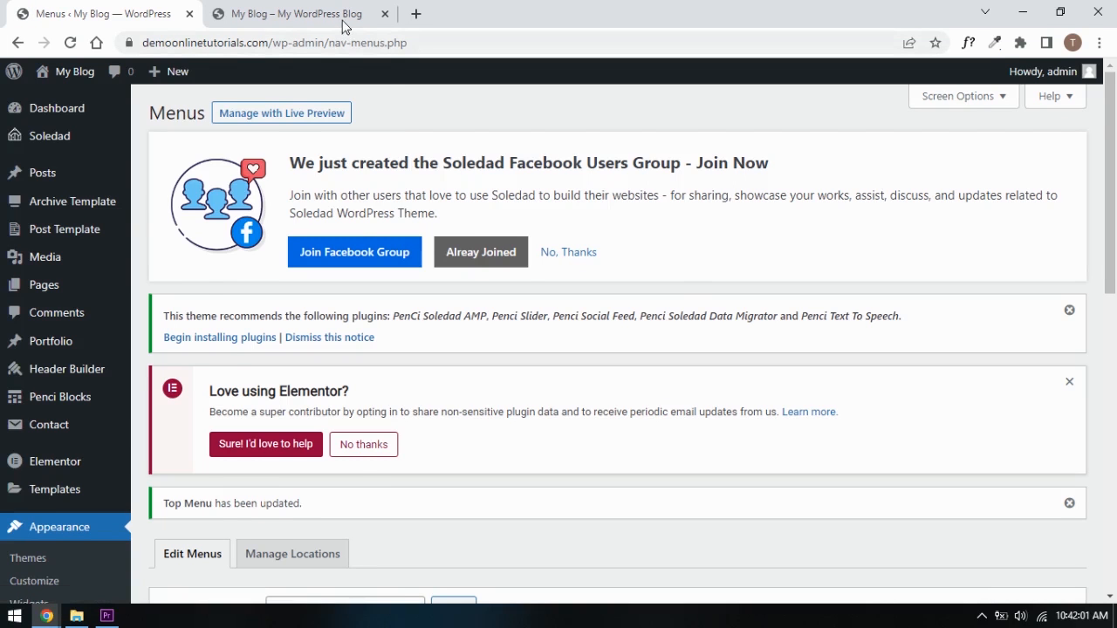
left_click(343, 26)
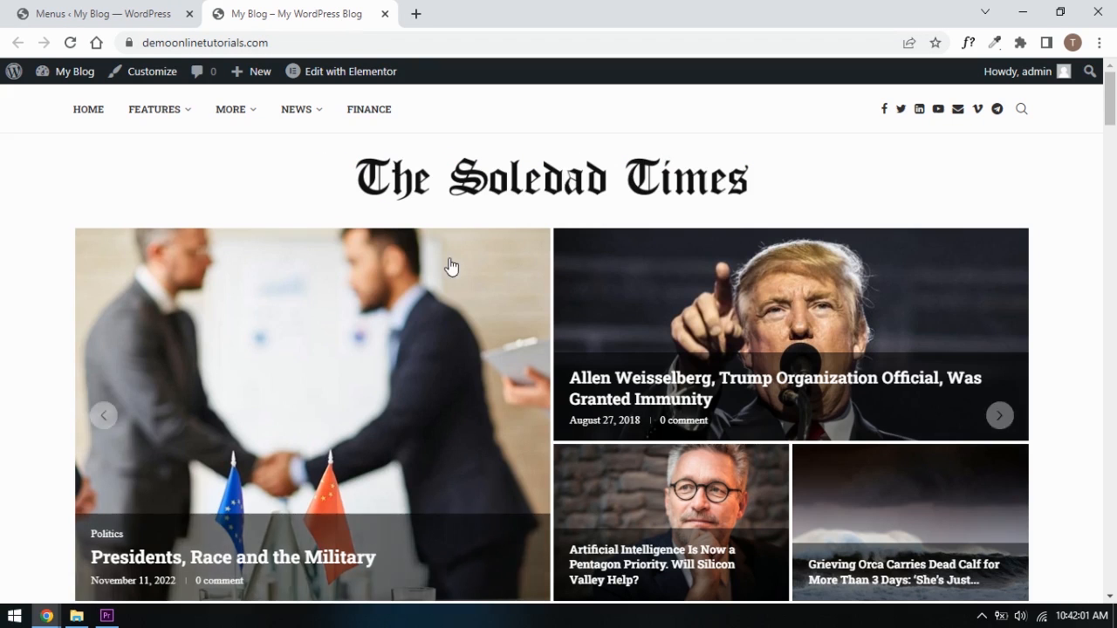
right_click(267, 162)
left_click(305, 213)
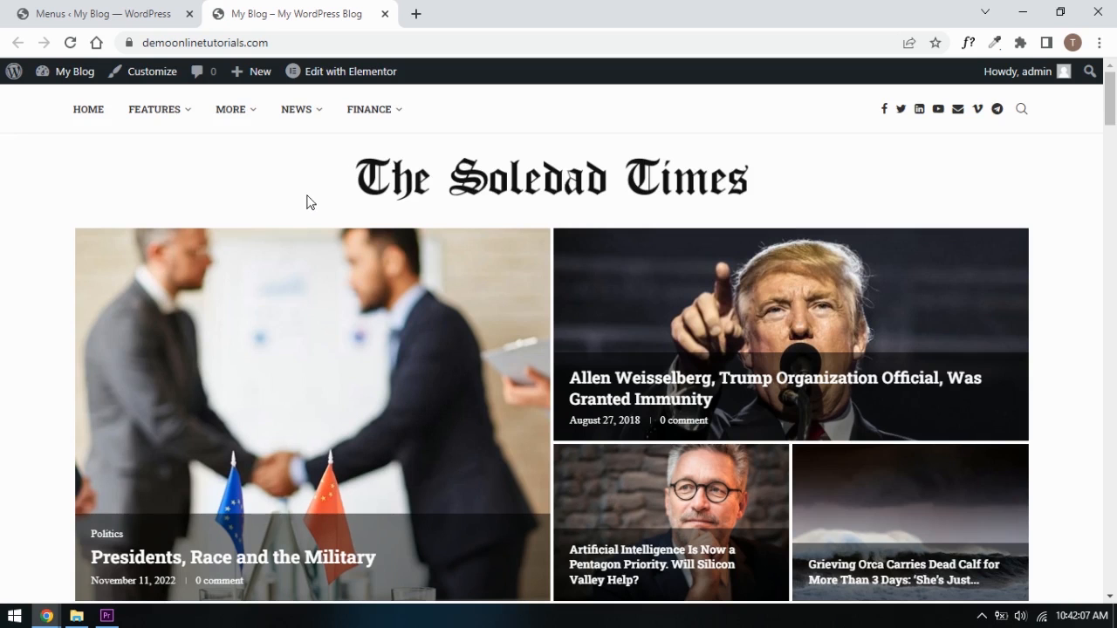
mouse_move(393, 117)
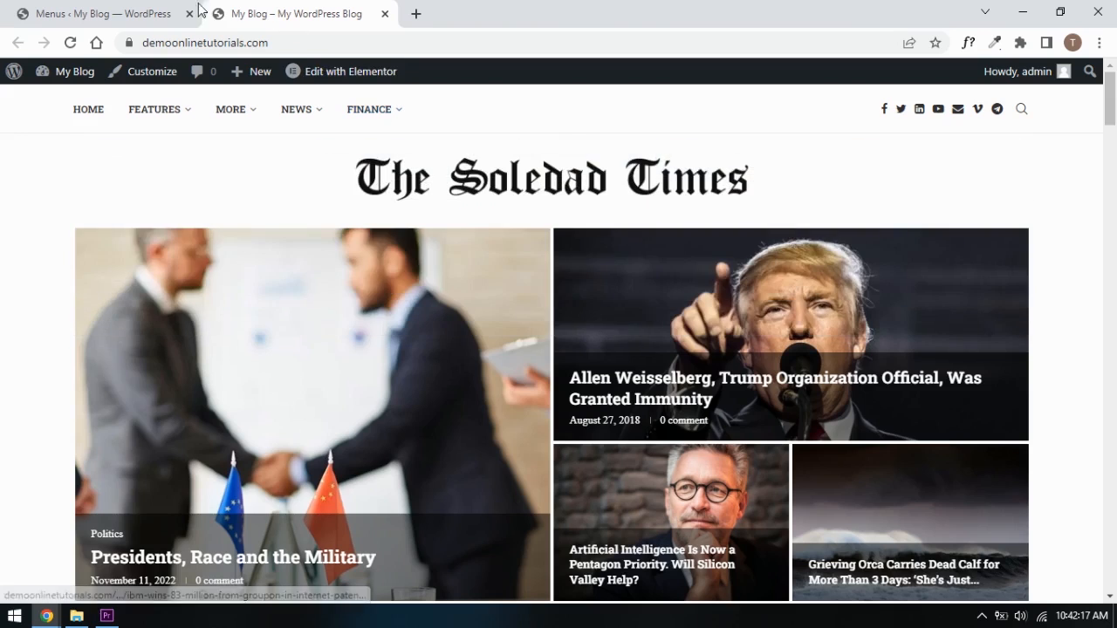
Set the Finance mega menu to display posts in 2 rows and save the menu
left_click(164, 13)
scroll(558, 344, "down", 3)
scroll(557, 343, "down", 5)
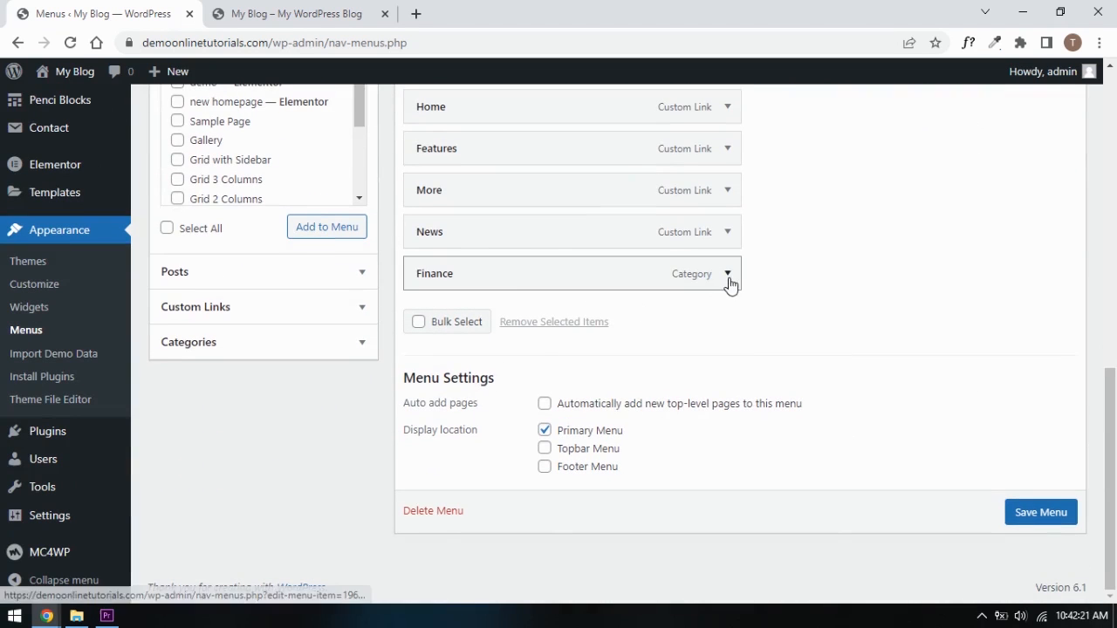
left_click(730, 278)
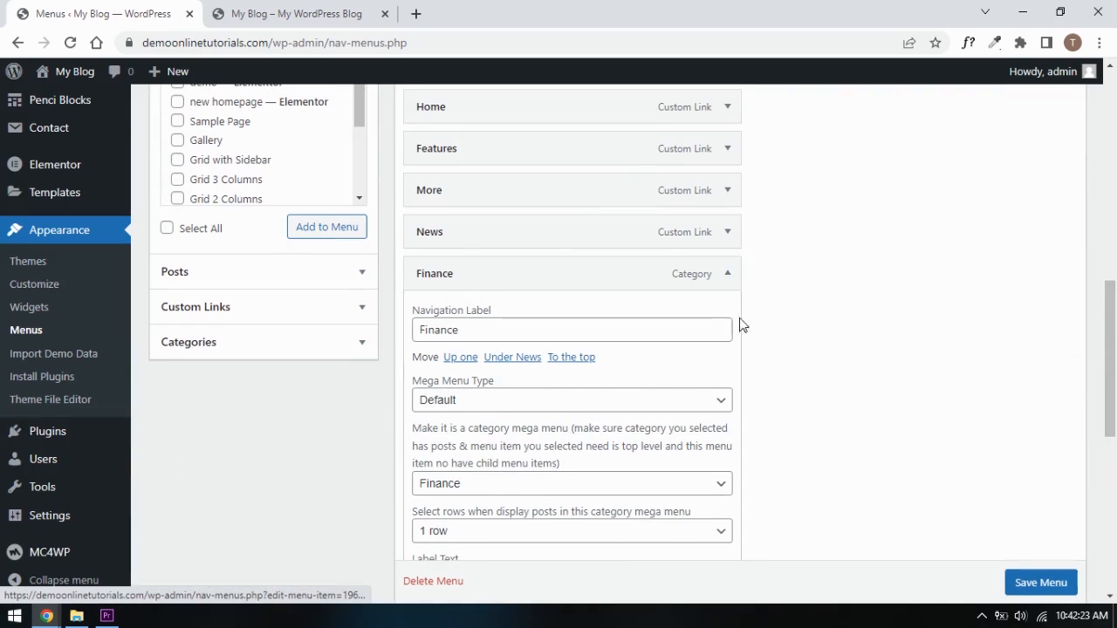
scroll(815, 332, "down", 2)
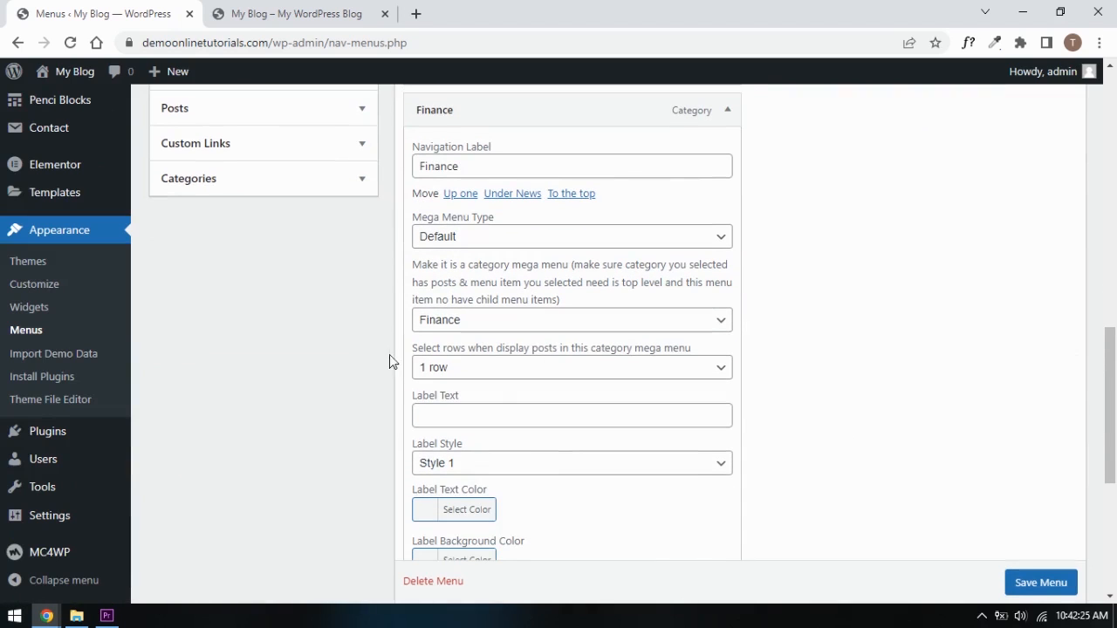
scroll(777, 364, "down", 1)
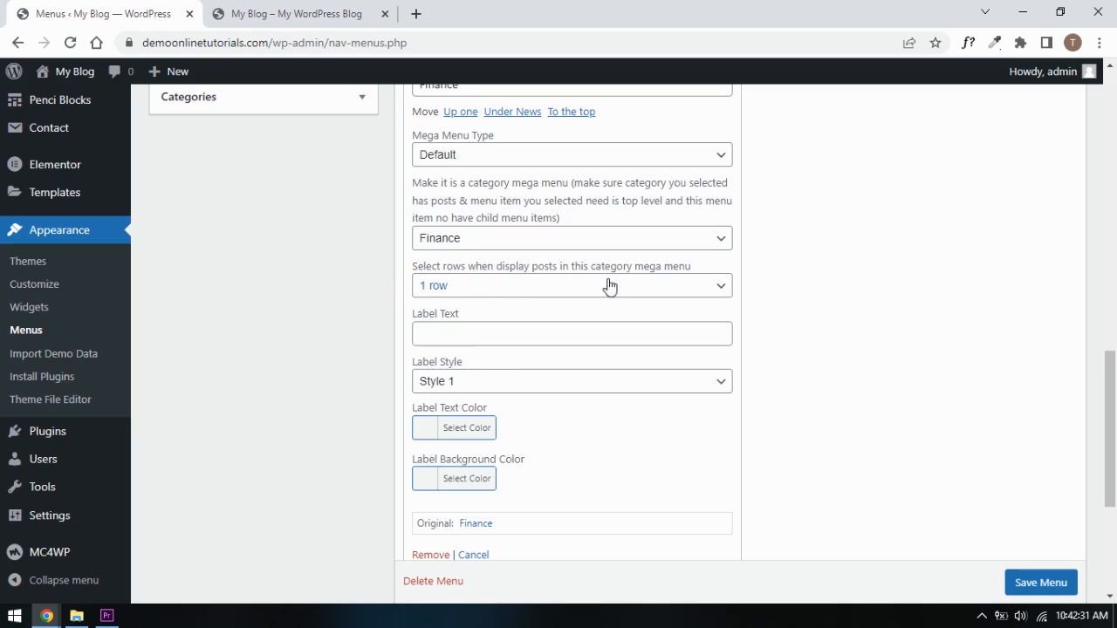
left_click(518, 289)
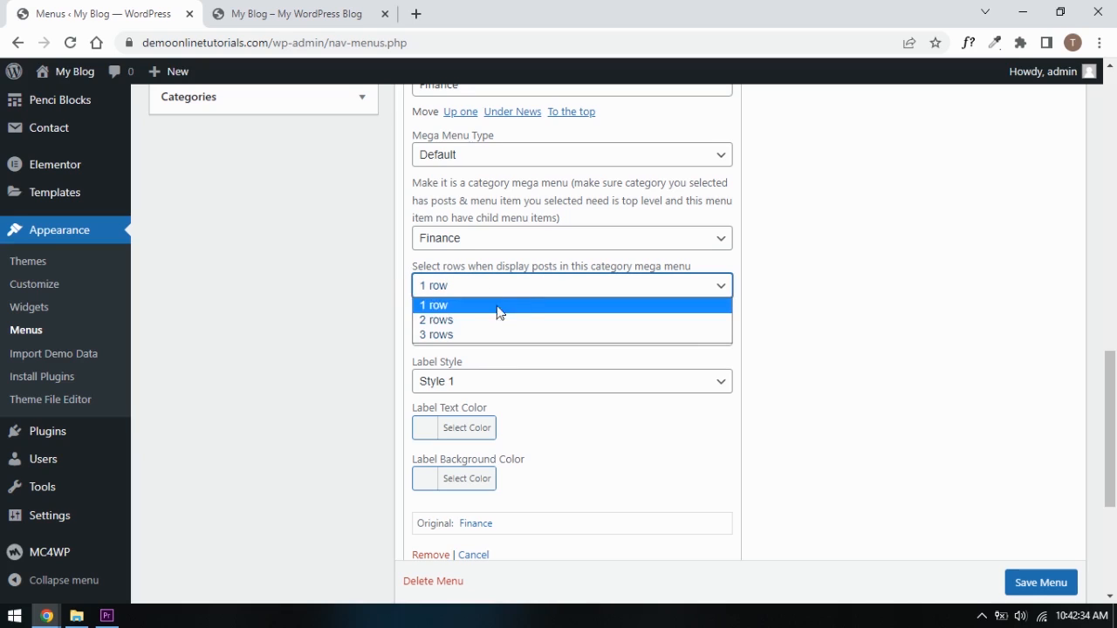
left_click(449, 321)
left_click(1017, 585)
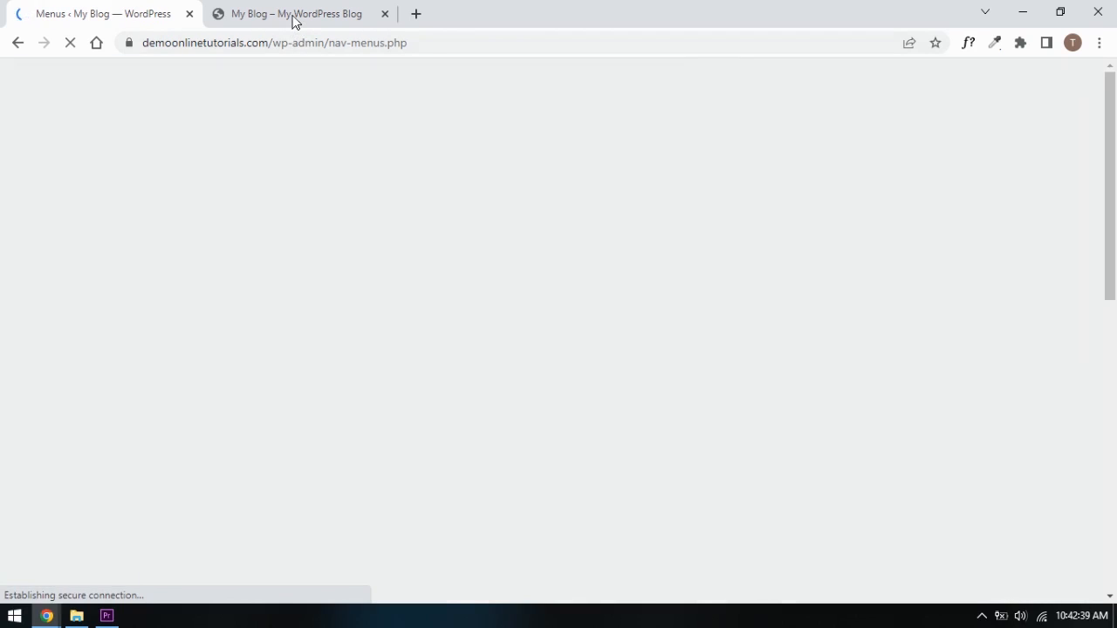
Reload the front end to preview the updated Finance mega menu
left_click(294, 19)
right_click(268, 160)
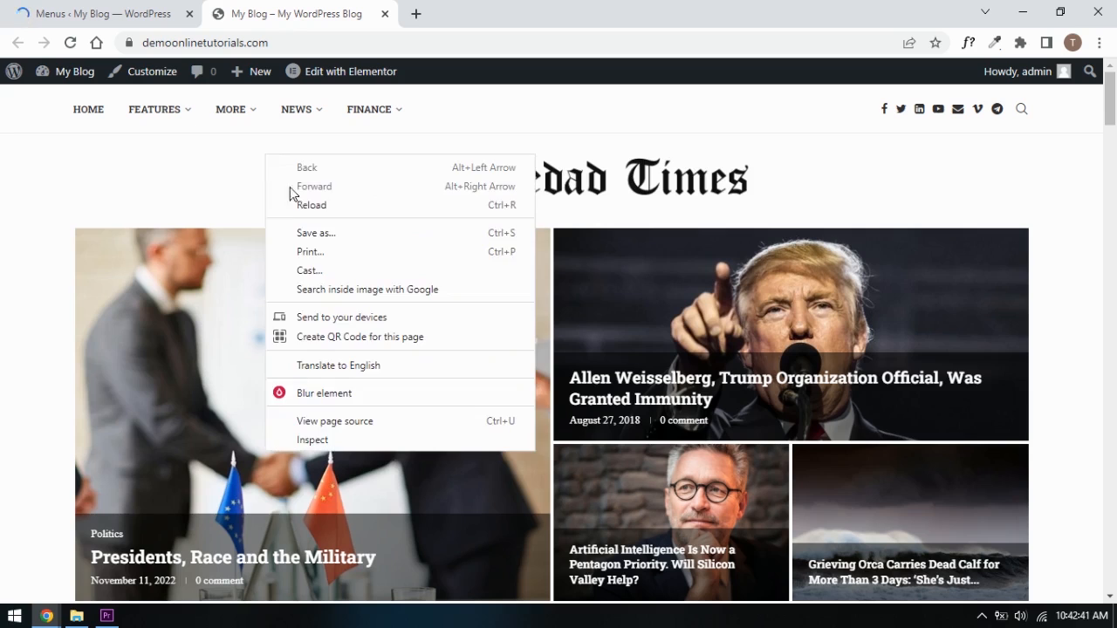
left_click(297, 203)
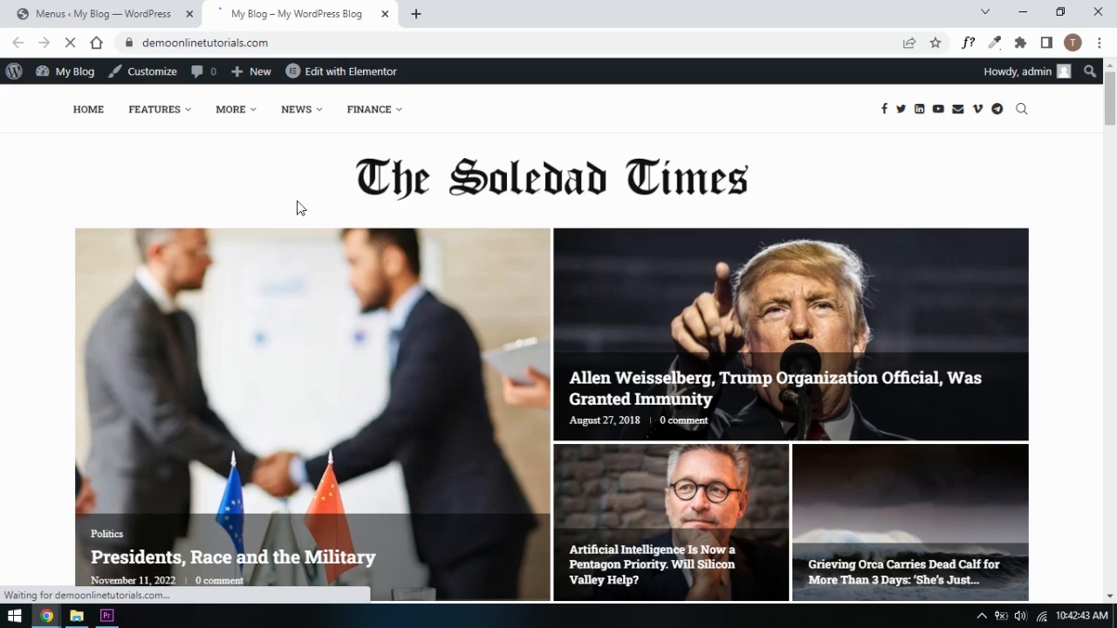